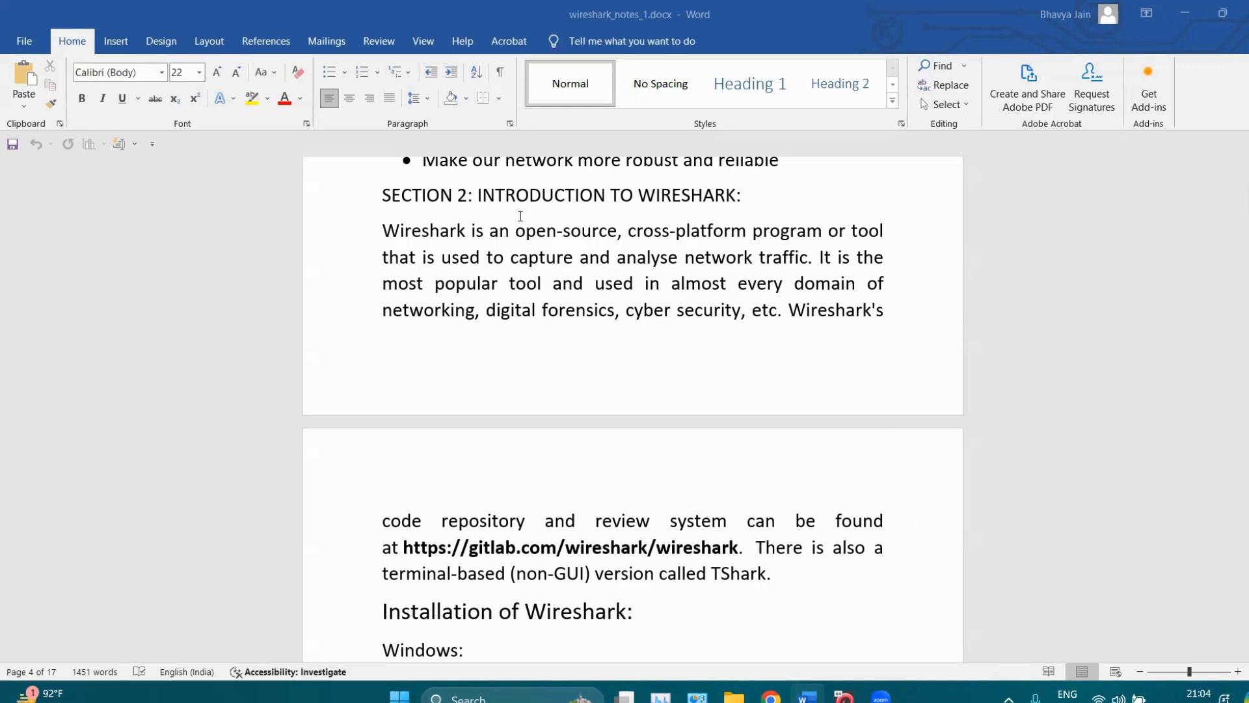
{"action": "left_click_drag", "start_coordinate": [618, 231], "coordinate": [516, 231]}
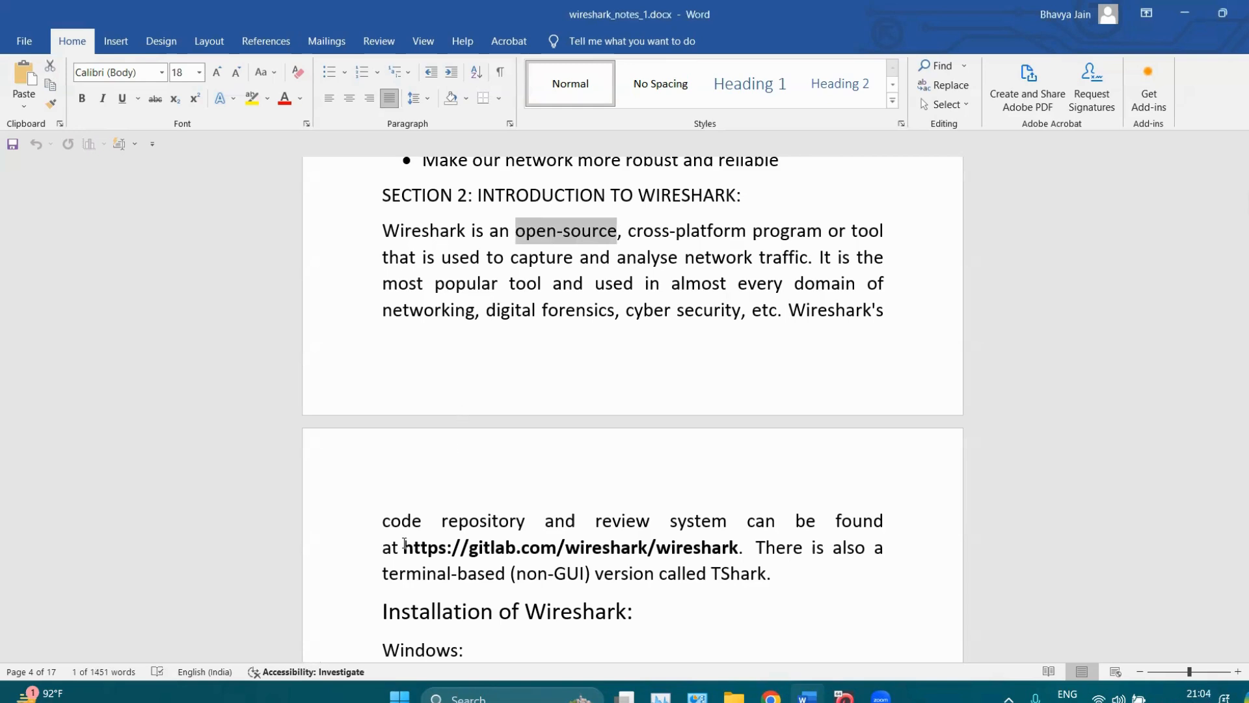
{"action": "left_click_drag", "start_coordinate": [403, 548], "coordinate": [743, 553]}
{"action": "key", "text": "ctrl+c"}
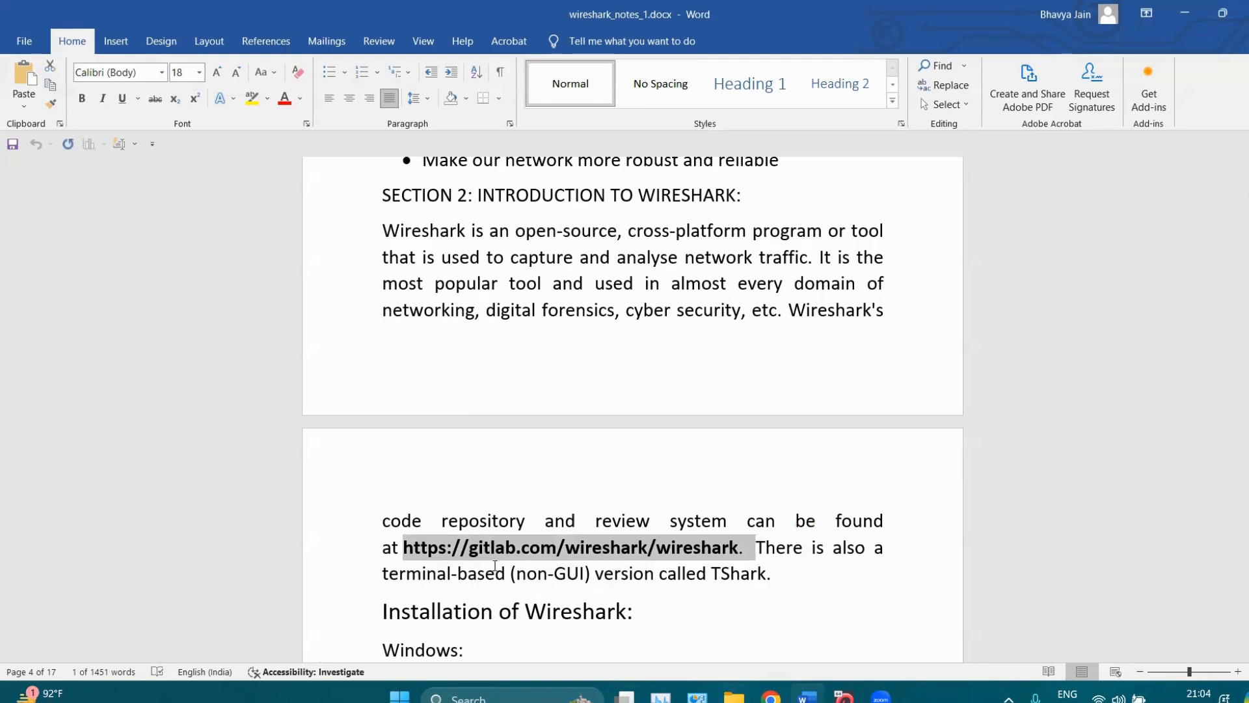
{"action": "left_click", "coordinate": [521, 545]}
{"action": "double_click", "coordinate": [474, 547]}
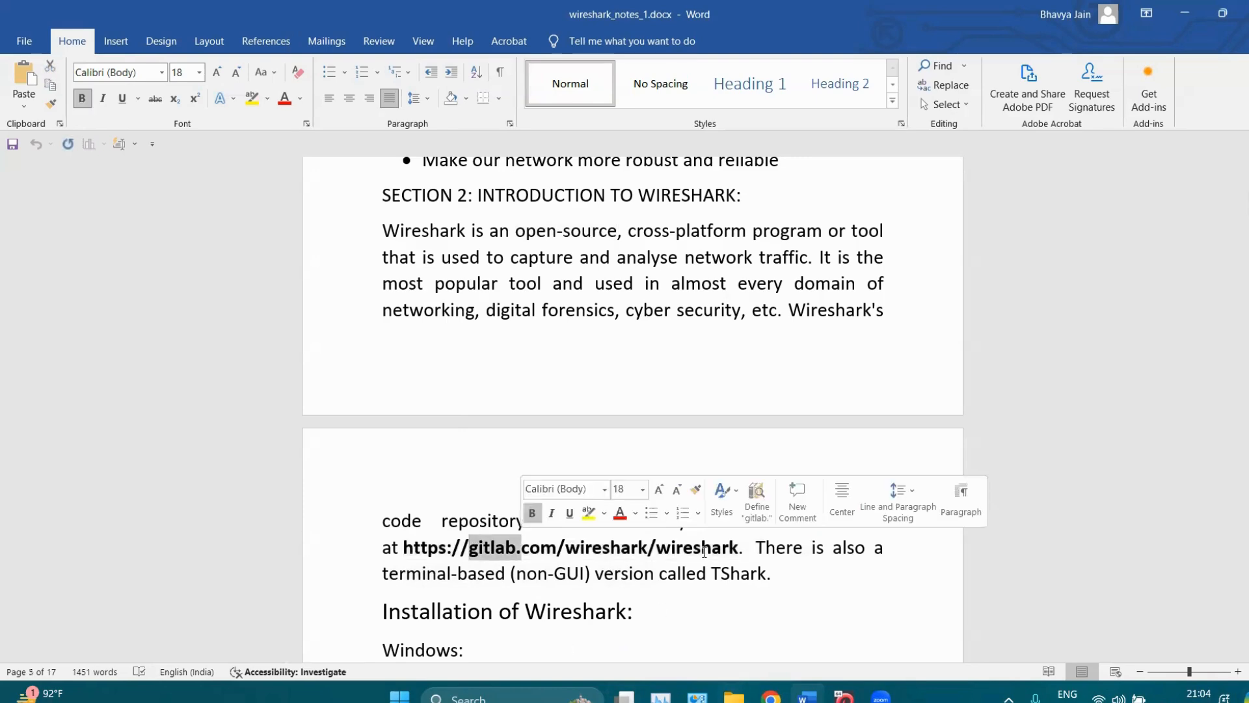
{"action": "left_click", "coordinate": [680, 490]}
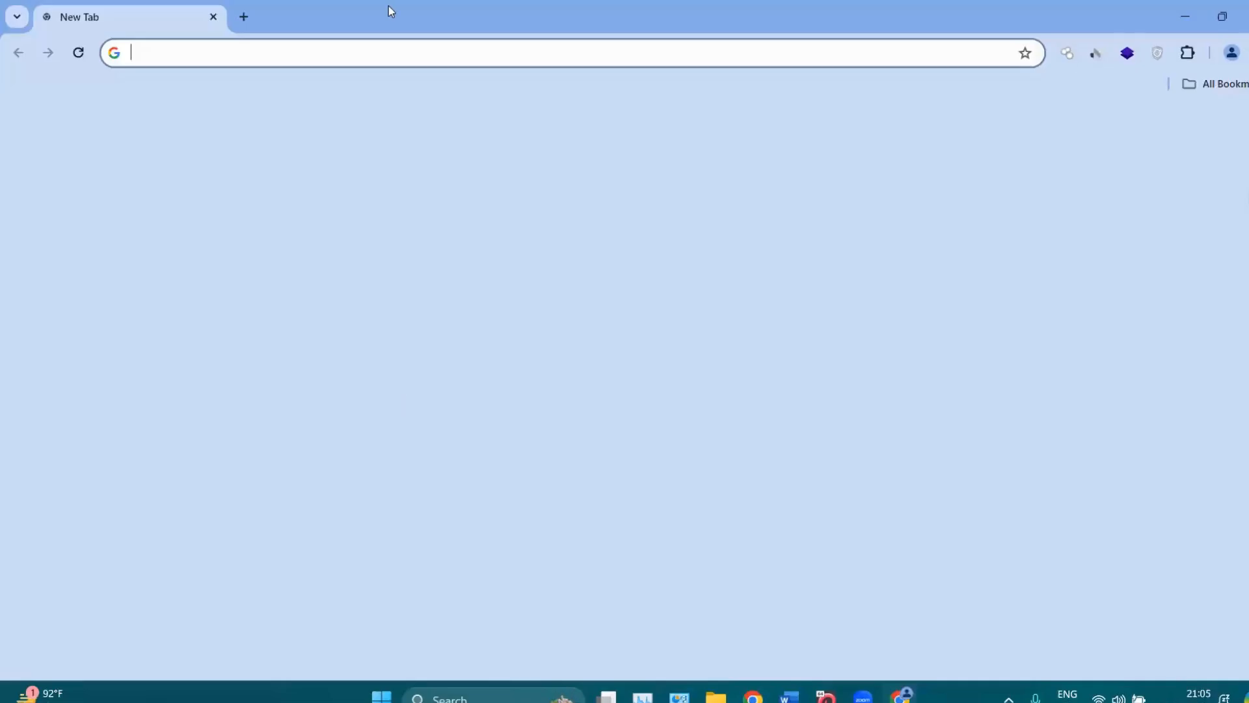
Switch to Chrome and try to load the copied repository address, including its trailing period.
{"action": "left_click", "coordinate": [380, 54]}
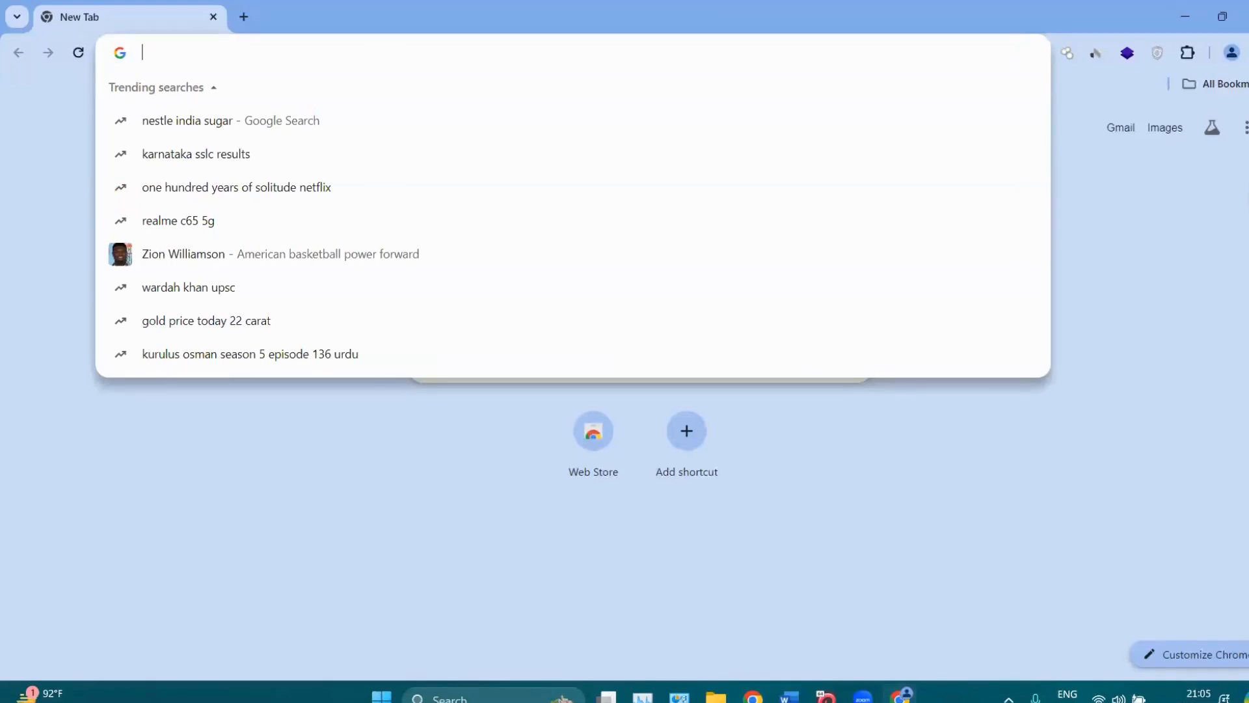
{"action": "left_click", "coordinate": [380, 526]}
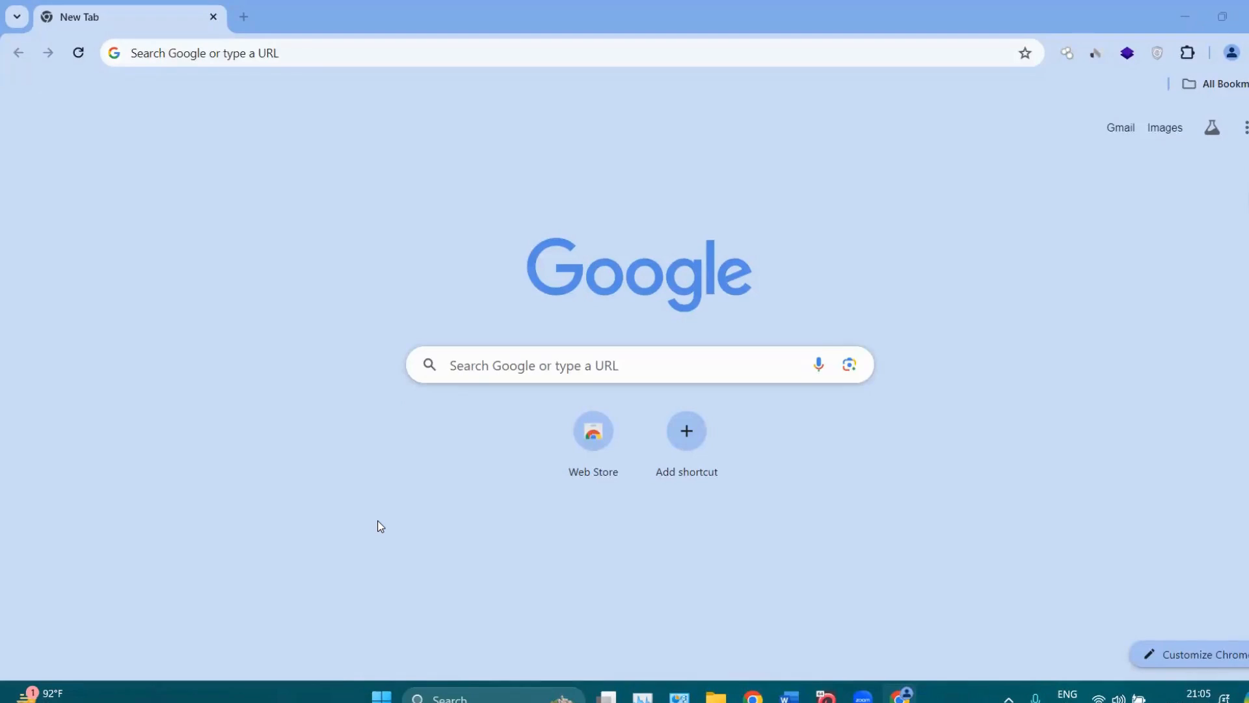
{"action": "left_click", "coordinate": [411, 52]}
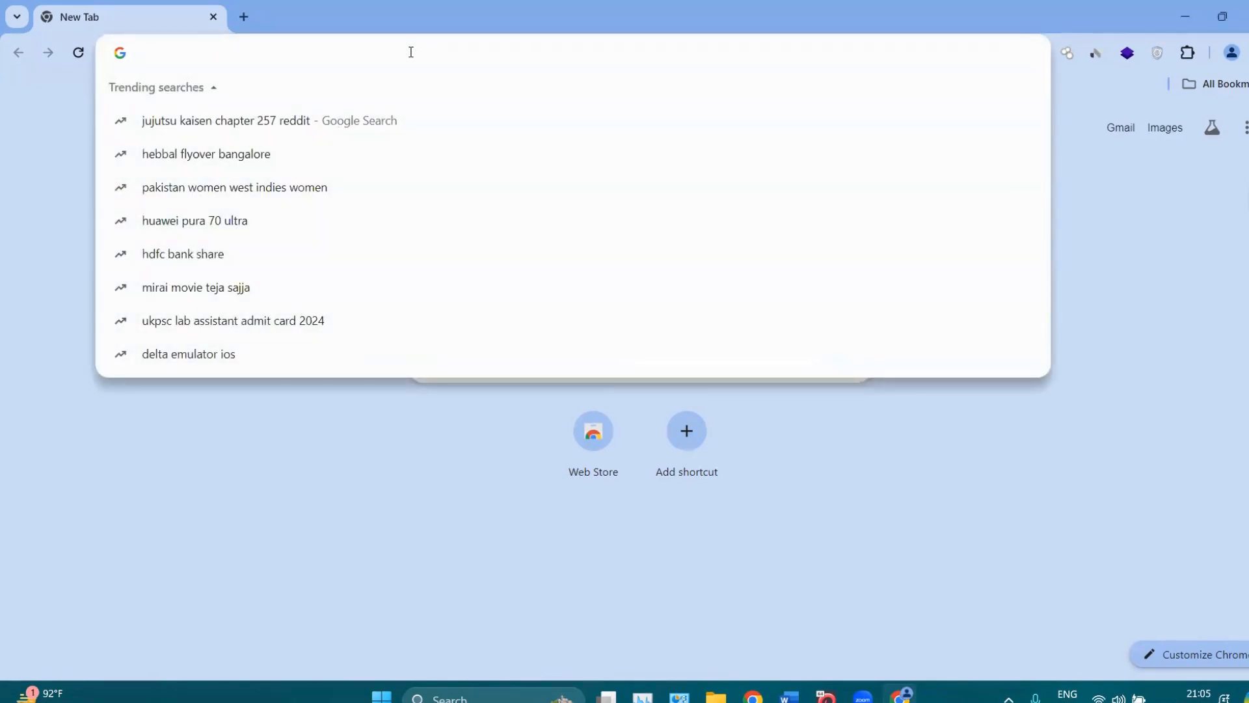
{"action": "key", "text": "ctrl+v"}
{"action": "key", "text": "Return"}
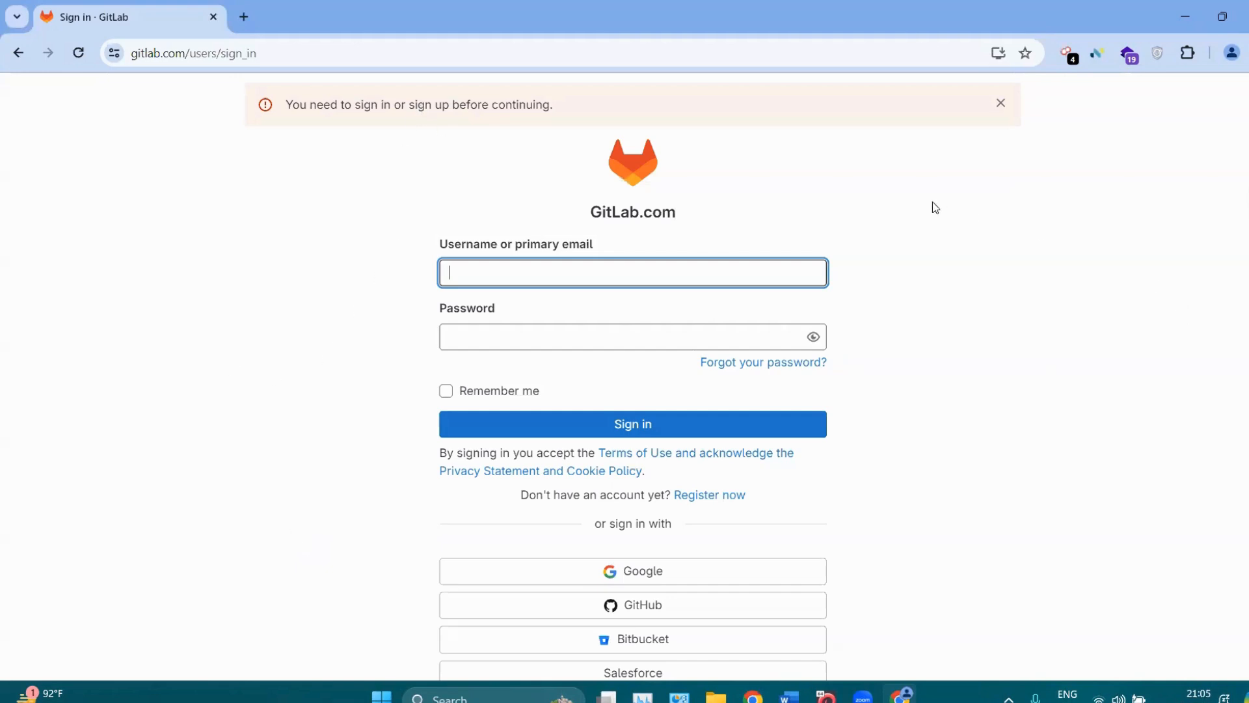
{"action": "left_click", "coordinate": [248, 15]}
{"action": "key", "text": "ctrl+v"}
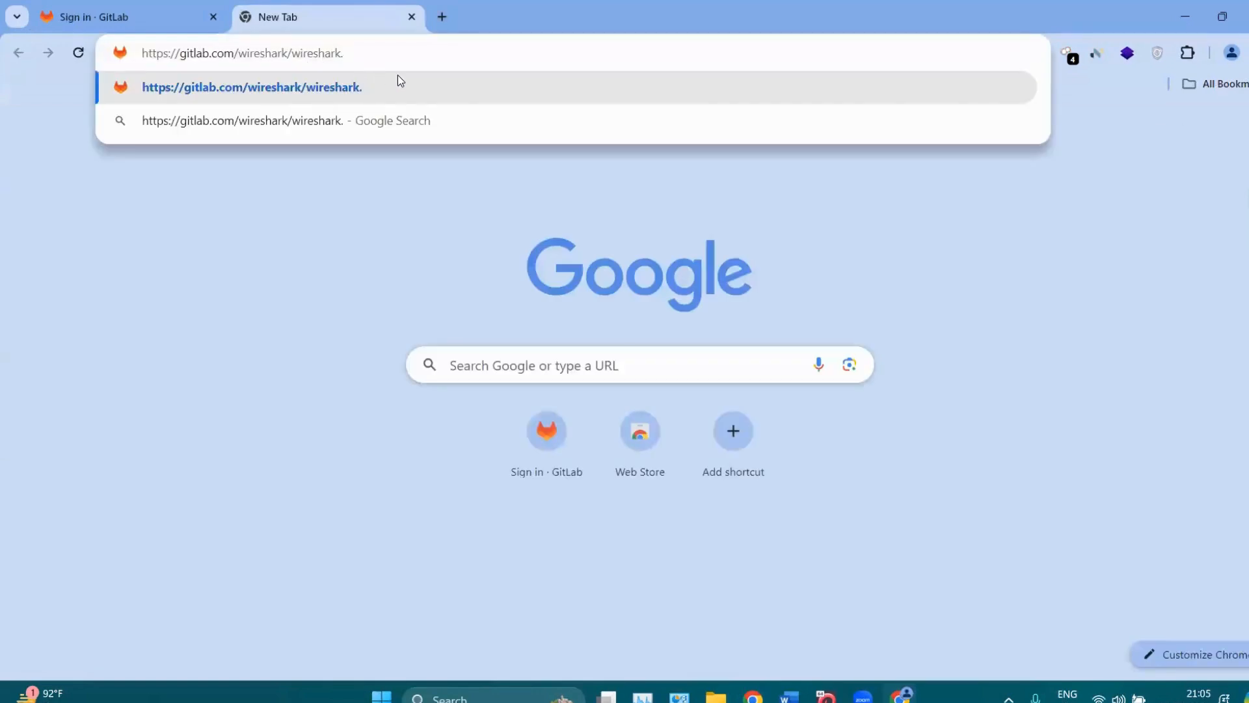
{"action": "key", "text": "BackSpace"}
{"action": "key", "text": "Return"}
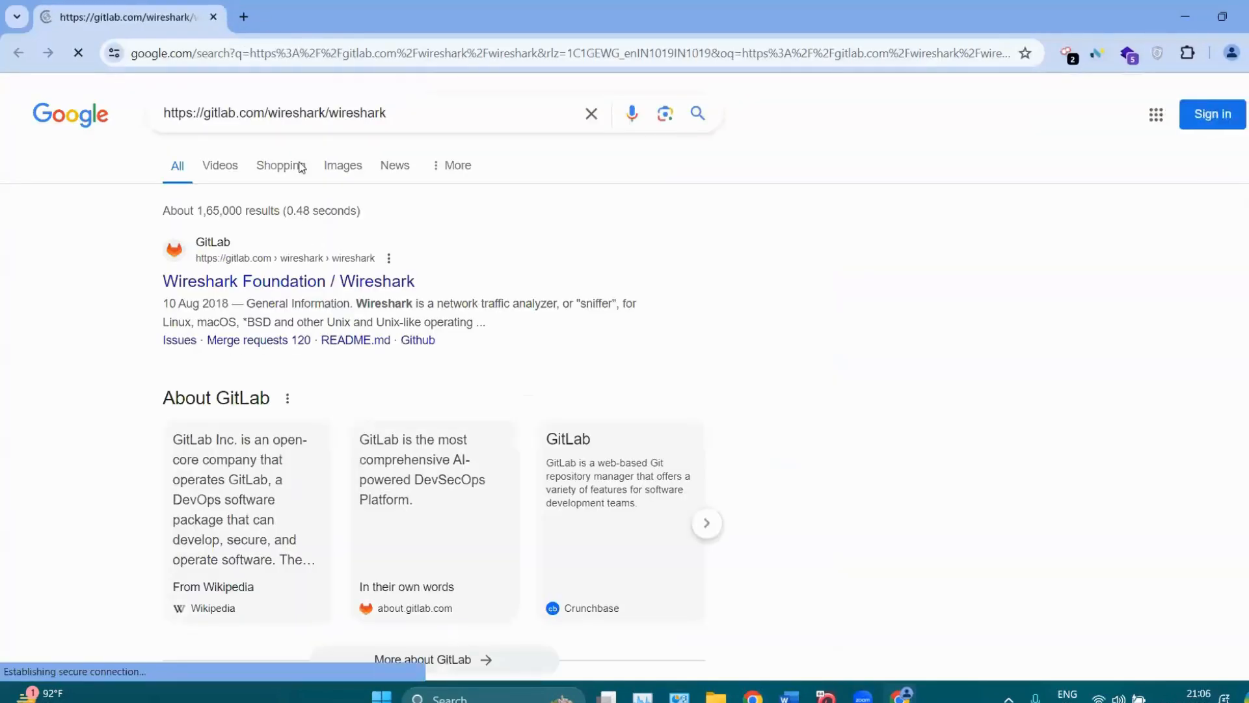
Load the copied address with its trailing period in another new tab to compare the page it opens.
{"action": "left_click", "coordinate": [246, 18]}
{"action": "key", "text": "ctrl+v"}
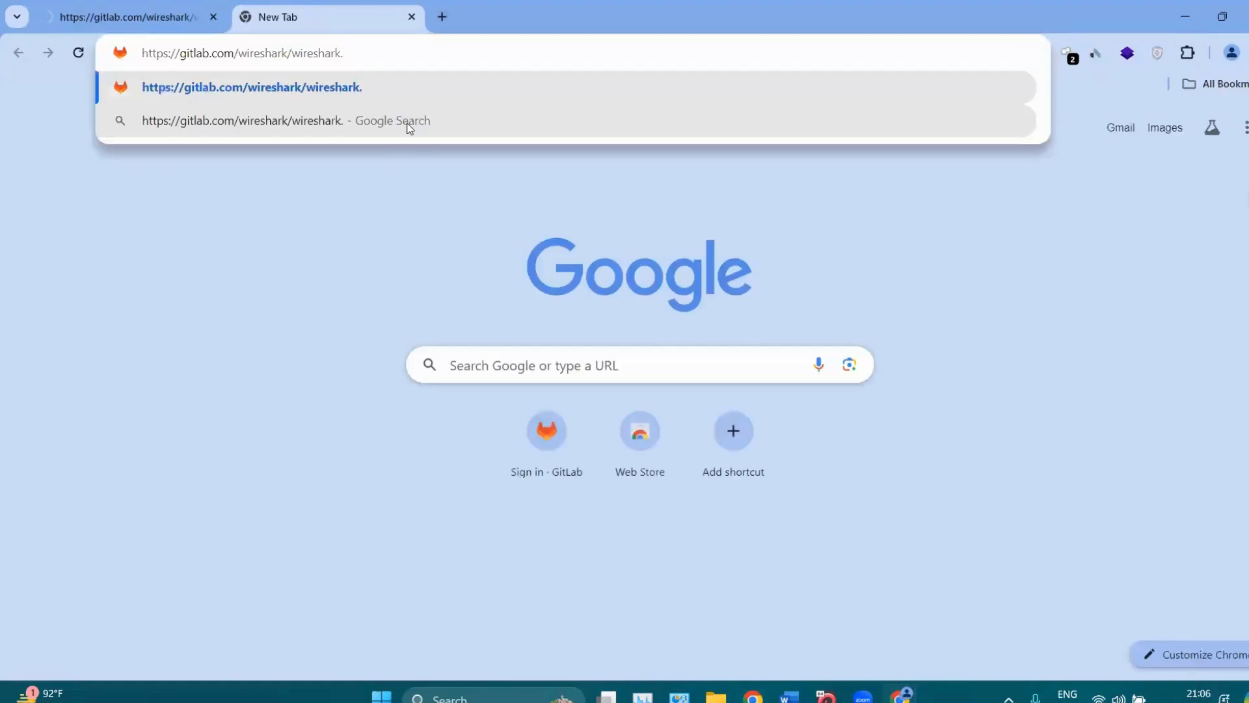
{"action": "key", "text": "Return"}
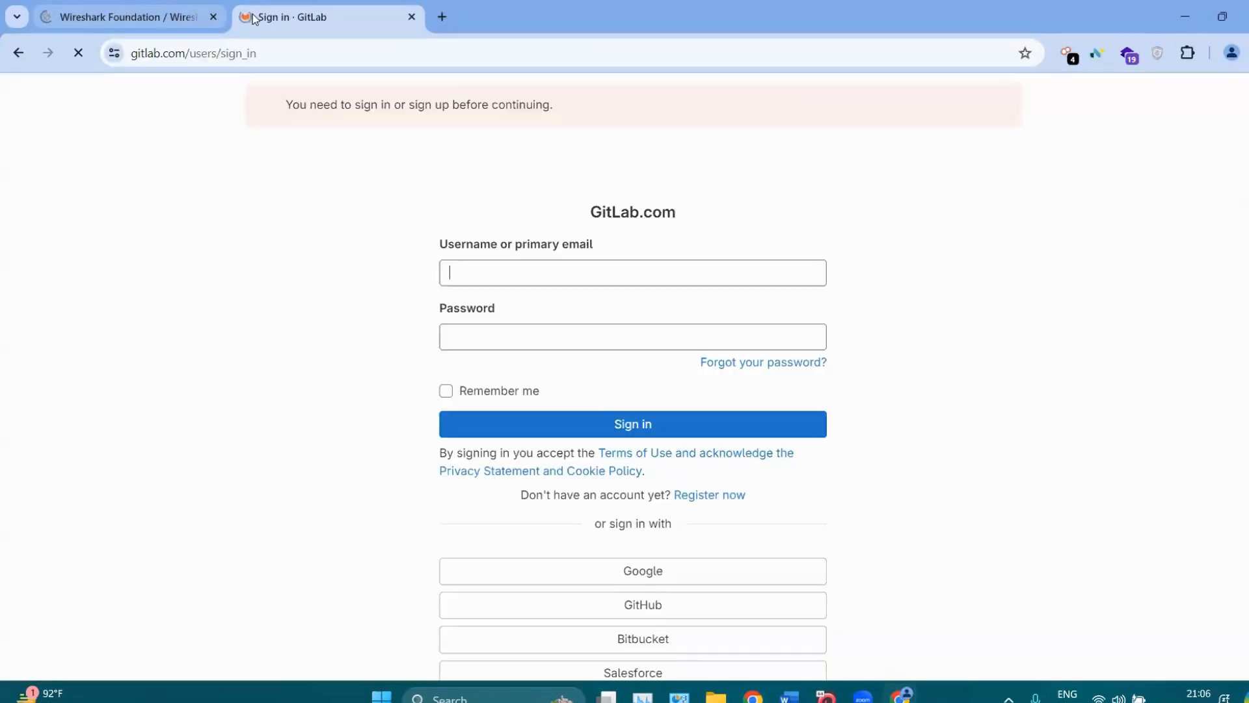
Return to the Wireshark repository page and look over its file list and the clone and source code download options.
{"action": "left_click", "coordinate": [188, 22]}
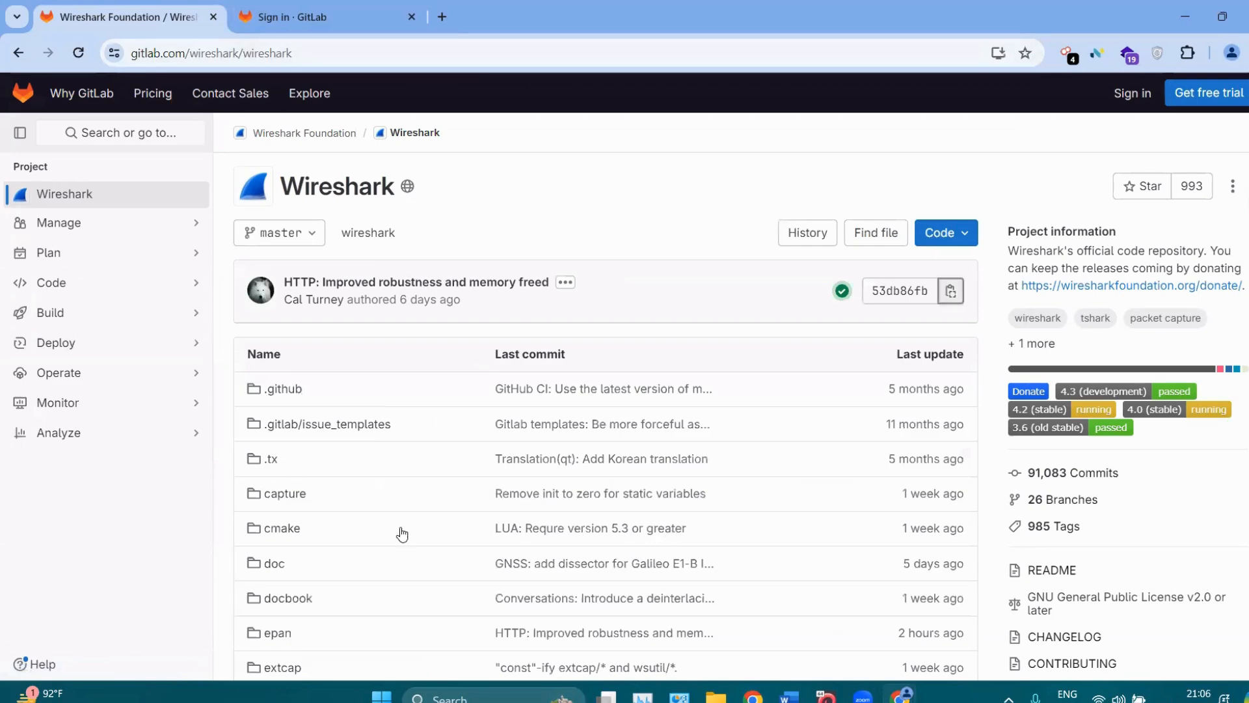
{"action": "scroll", "coordinate": [605, 417], "scroll_direction": "down", "scroll_amount": 15}
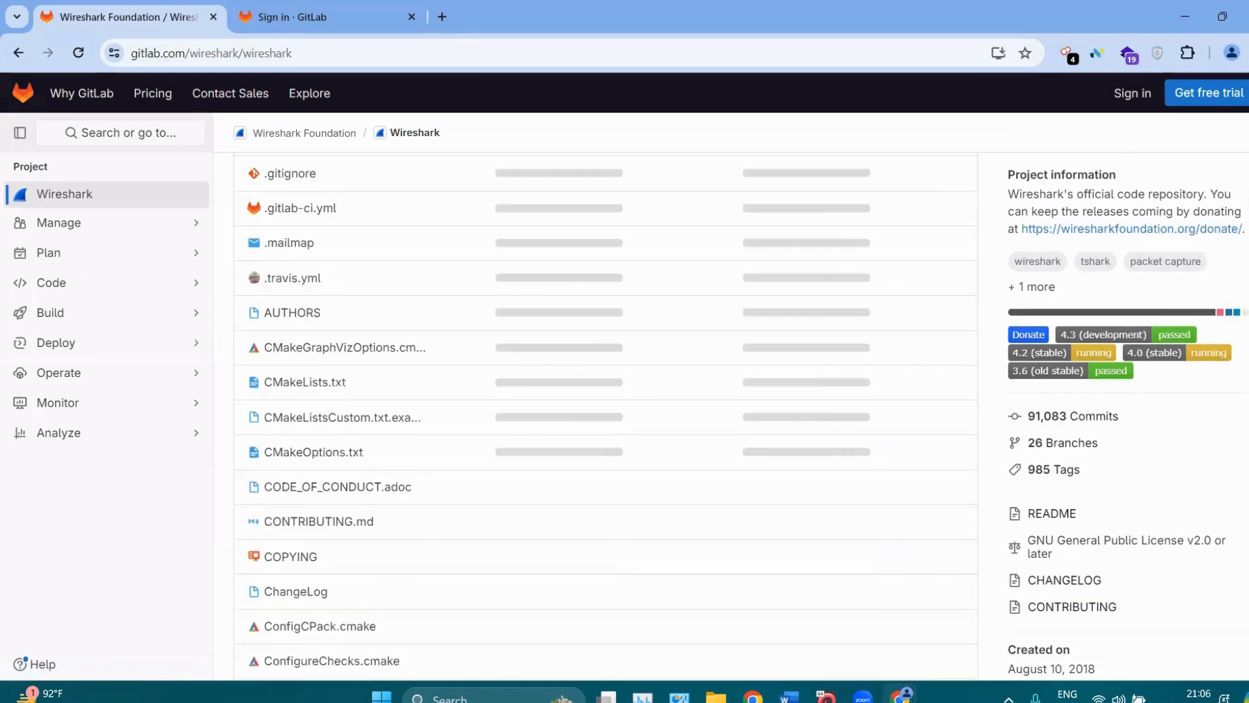
{"action": "scroll", "coordinate": [605, 416], "scroll_direction": "up", "scroll_amount": 15}
{"action": "left_click", "coordinate": [954, 238]}
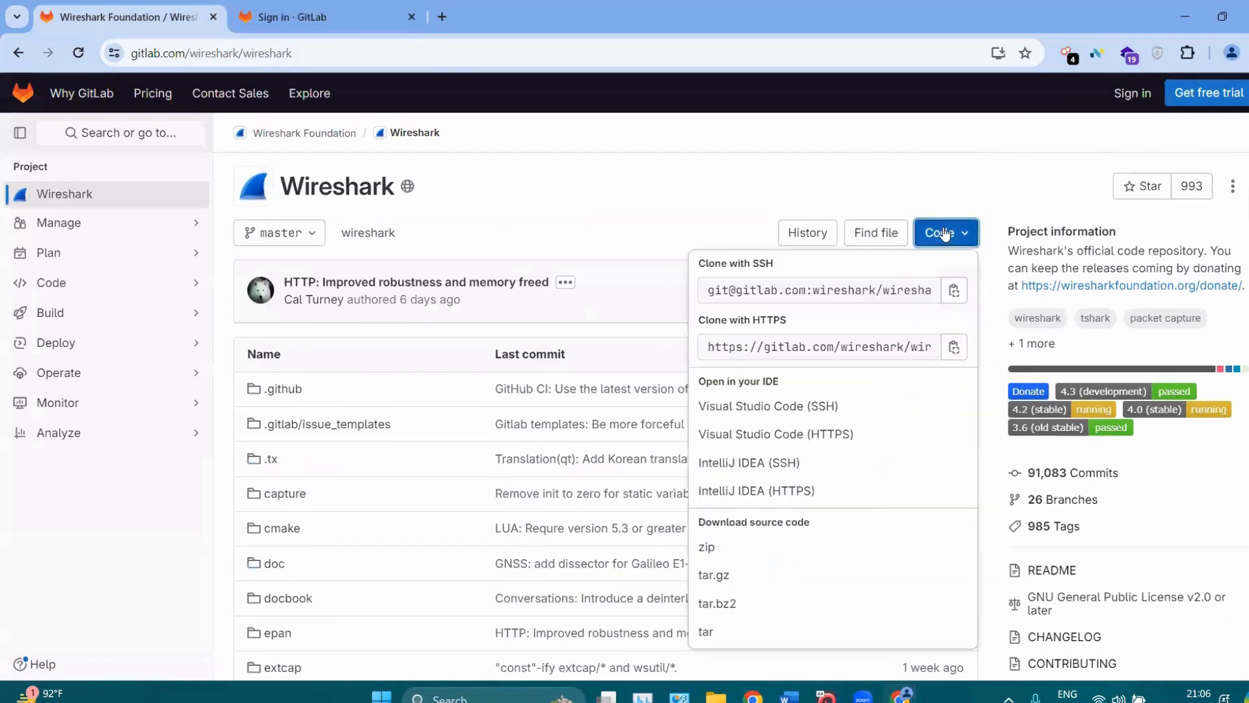
{"action": "left_click", "coordinate": [250, 639]}
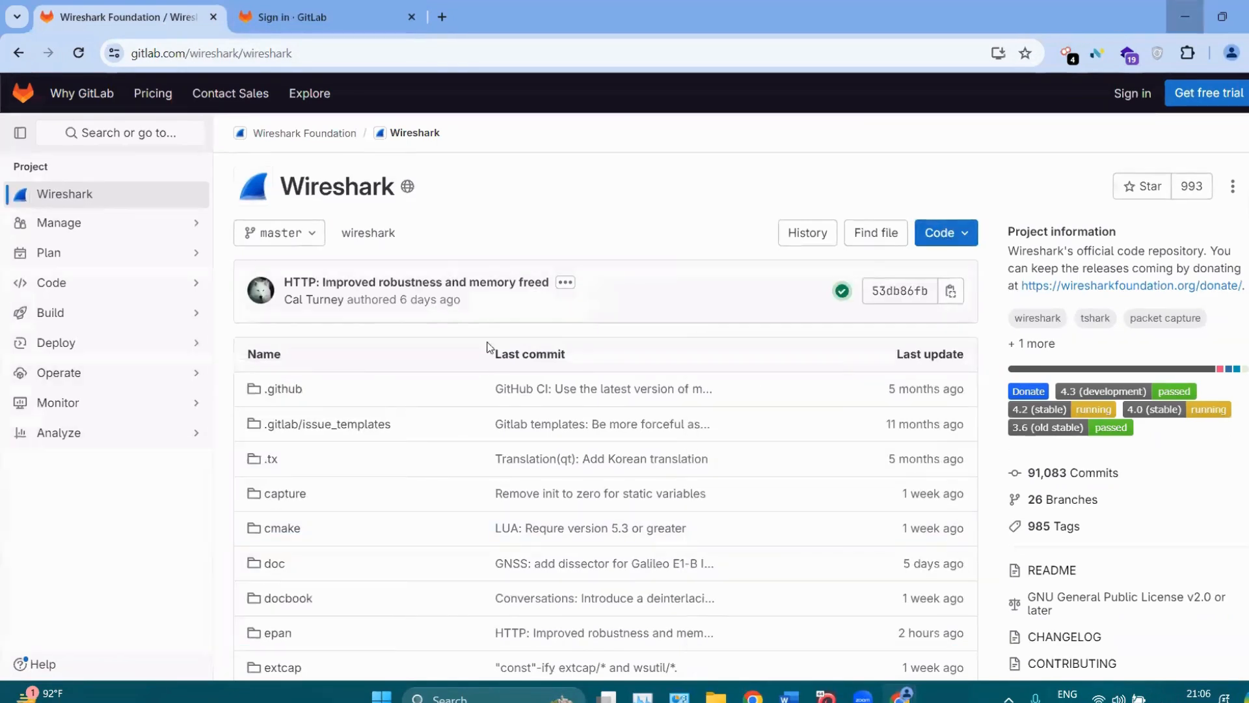
Minimize Chrome and switch back to wireshark_notes_1.docx in Word.
{"action": "key", "text": "ctrl+w"}
{"action": "key", "text": "ctrl+t"}
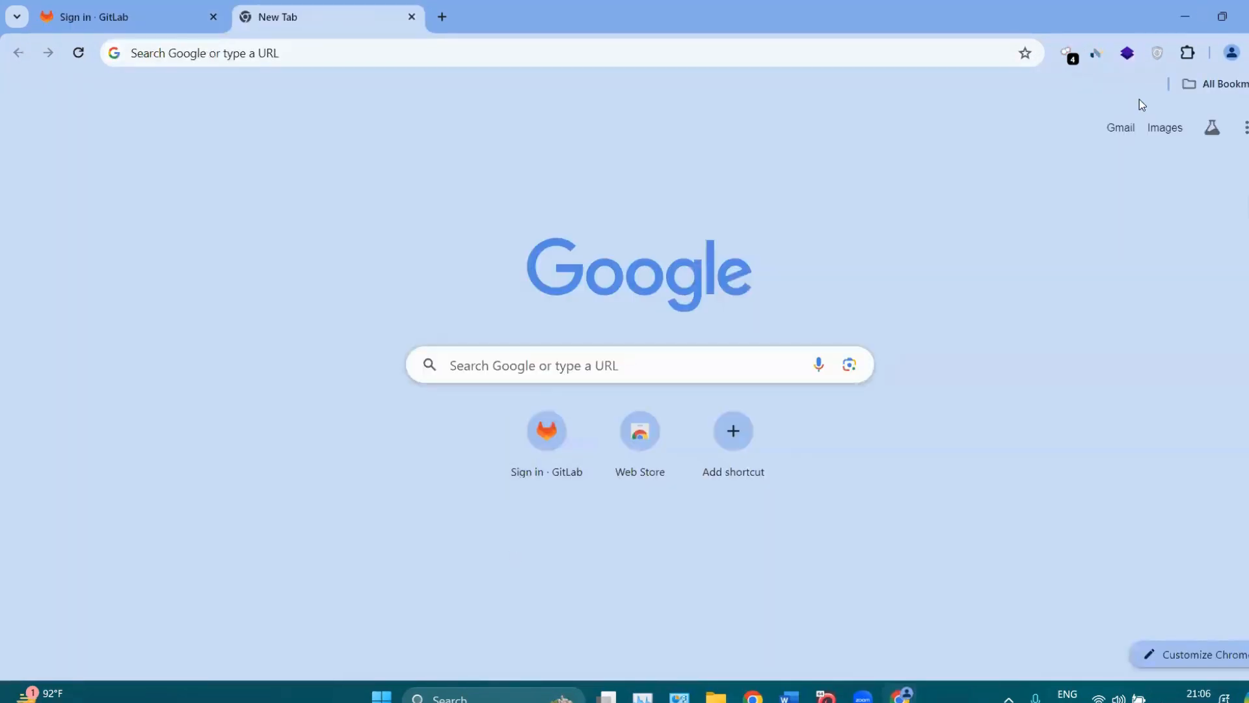
{"action": "left_click", "coordinate": [1186, 17]}
{"action": "mouse_move", "coordinate": [827, 695]}
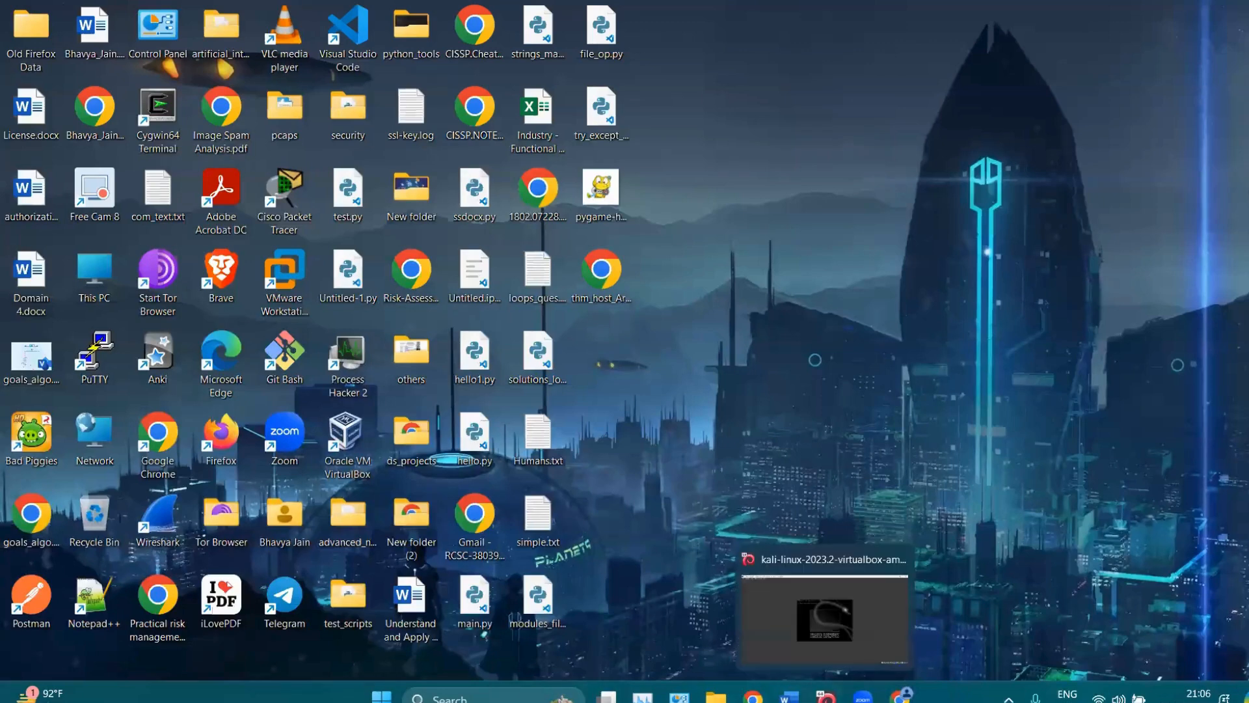
{"action": "left_click", "coordinate": [789, 697]}
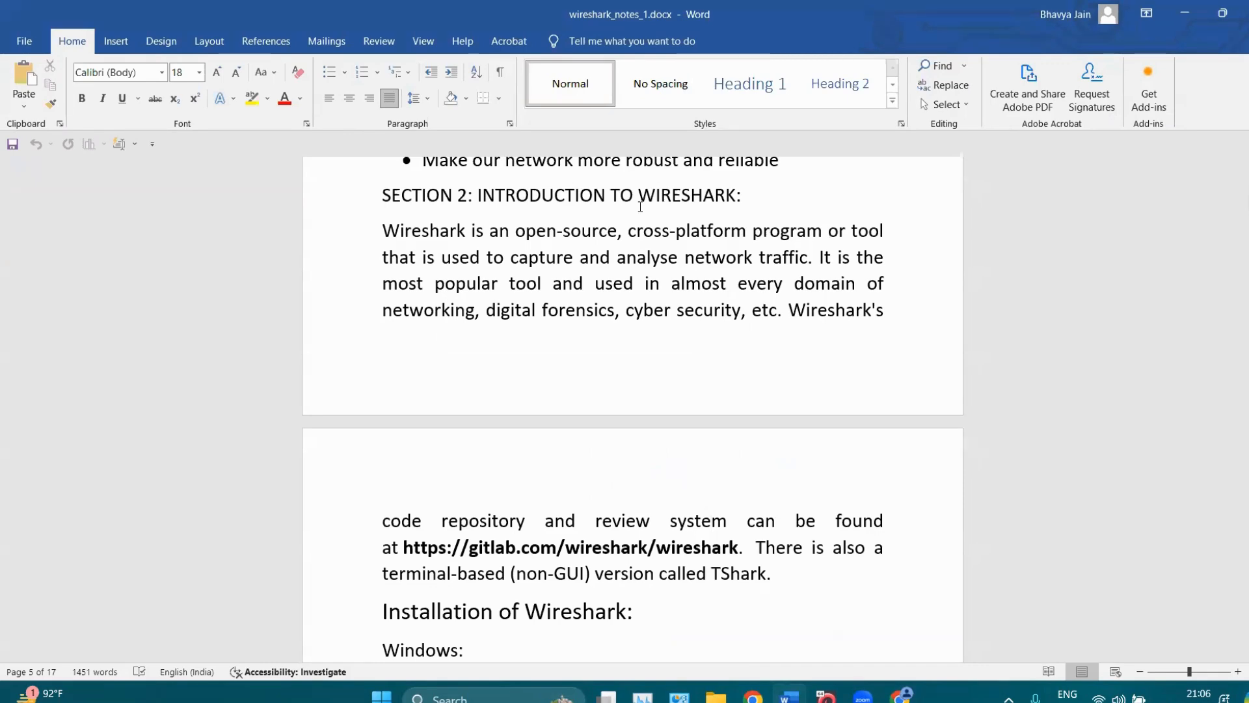
Highlight "cross-platform", "capture", "analyse network traffic" and "cyber security" one after another in the Wireshark introduction paragraph.
{"action": "left_click_drag", "start_coordinate": [629, 231], "coordinate": [751, 231]}
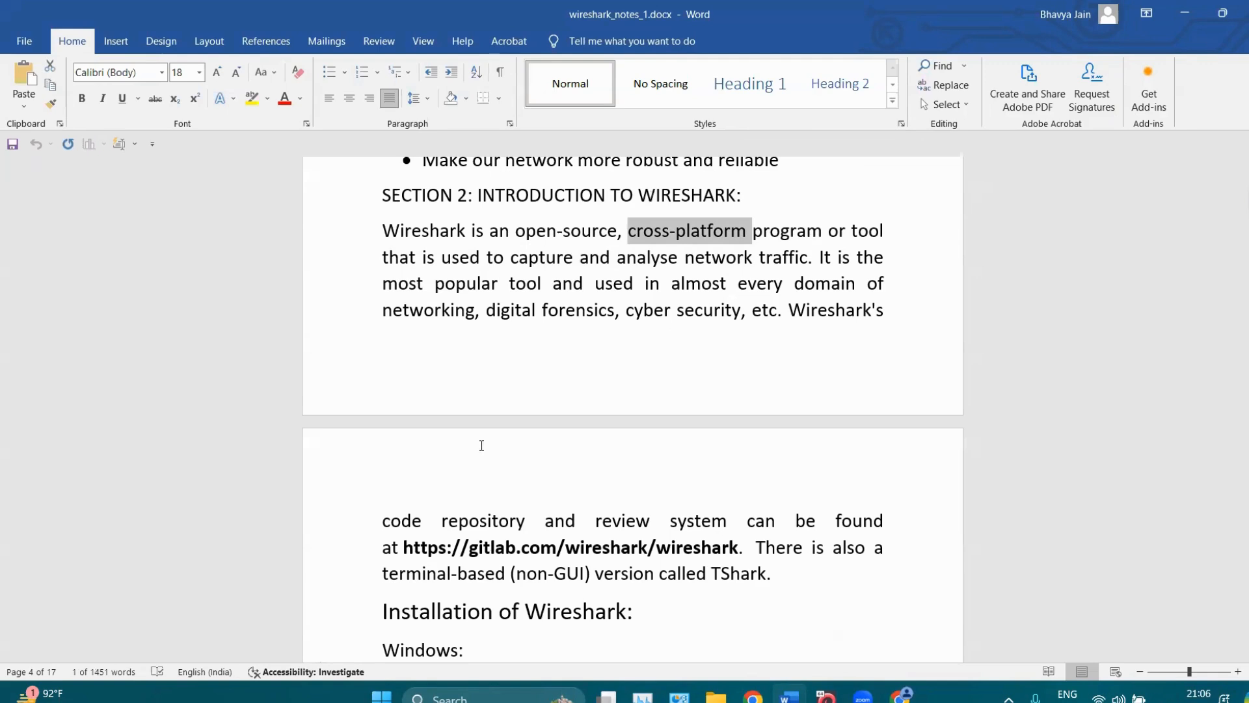
{"action": "double_click", "coordinate": [538, 257]}
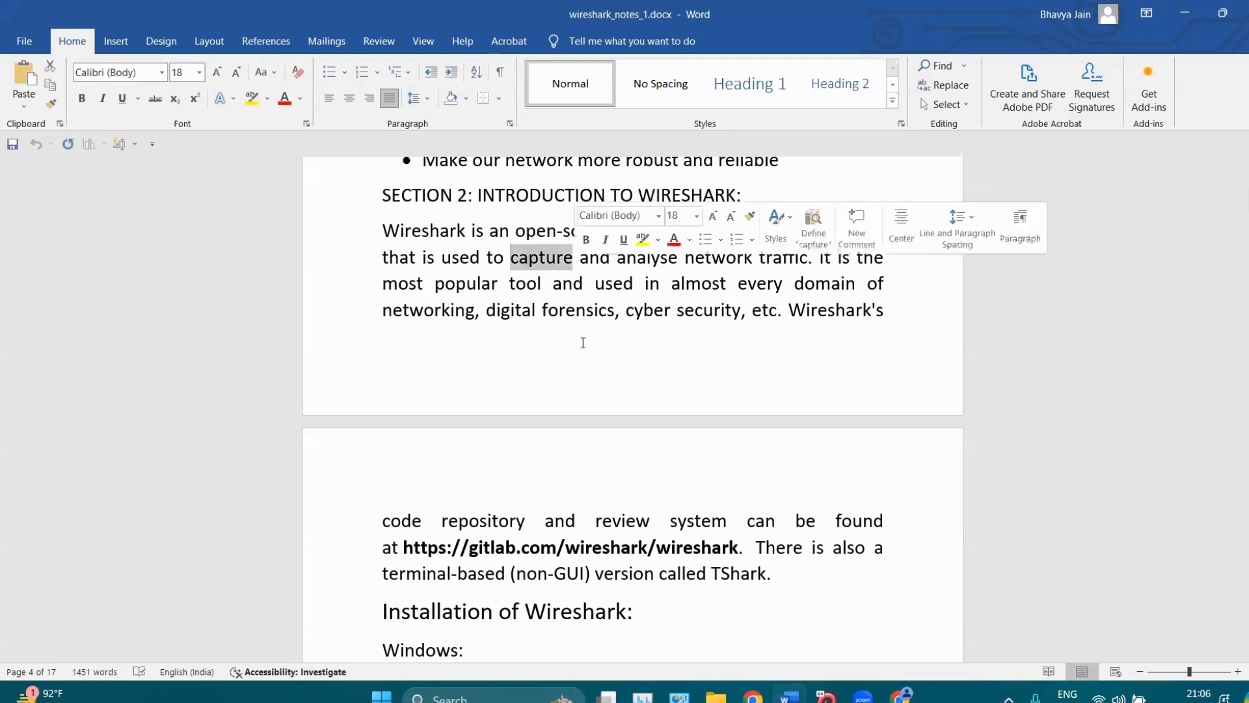
{"action": "left_click", "coordinate": [612, 520]}
{"action": "left_click_drag", "start_coordinate": [618, 251], "coordinate": [812, 257]}
{"action": "left_click", "coordinate": [654, 310]}
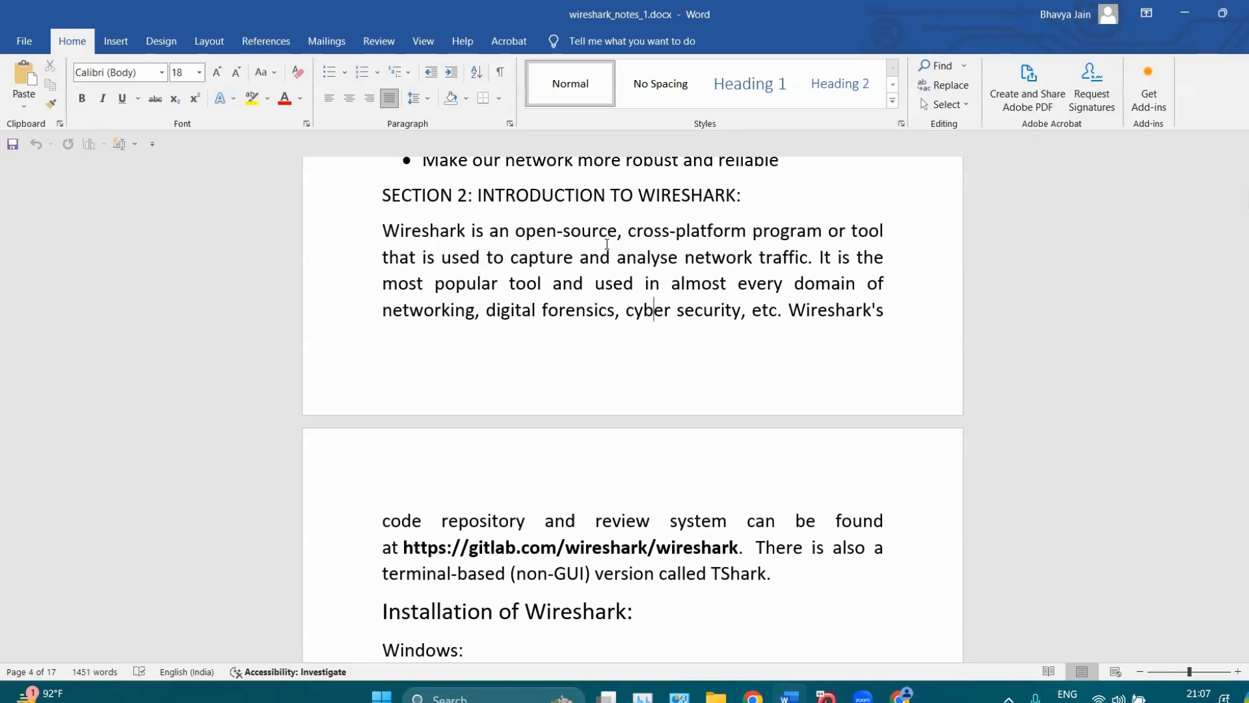
{"action": "left_click_drag", "start_coordinate": [629, 311], "coordinate": [734, 330]}
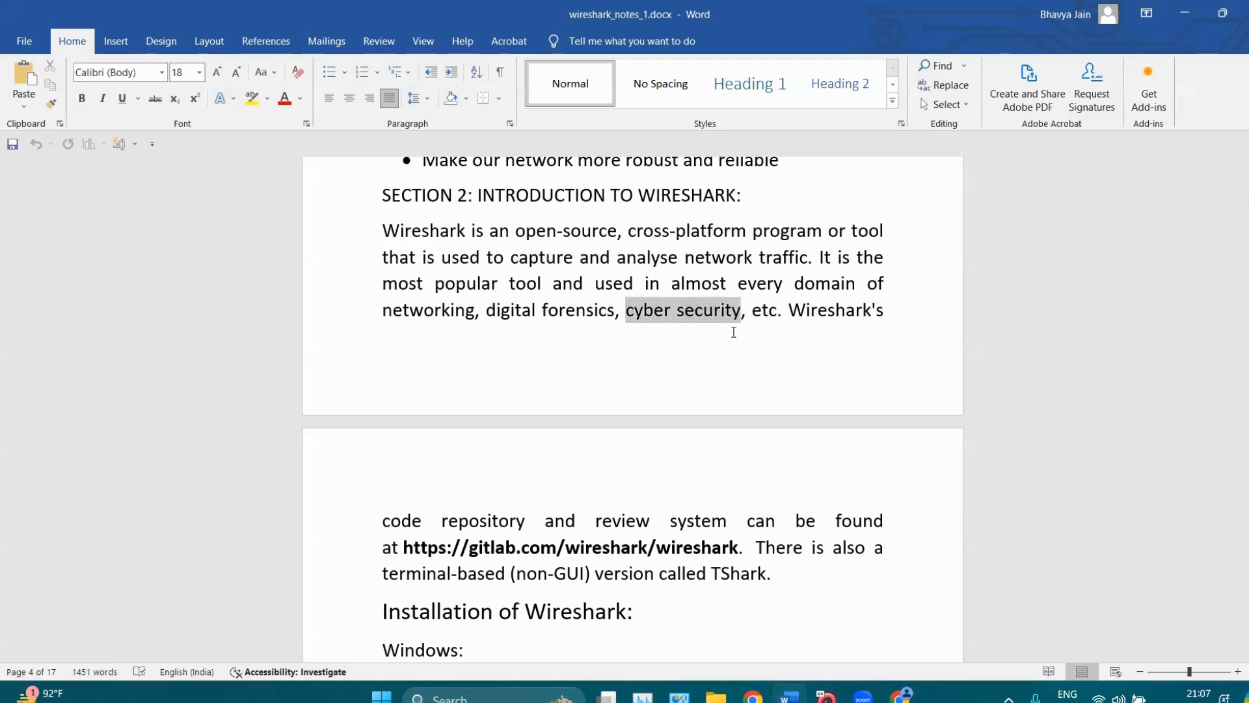
{"action": "left_click", "coordinate": [716, 360]}
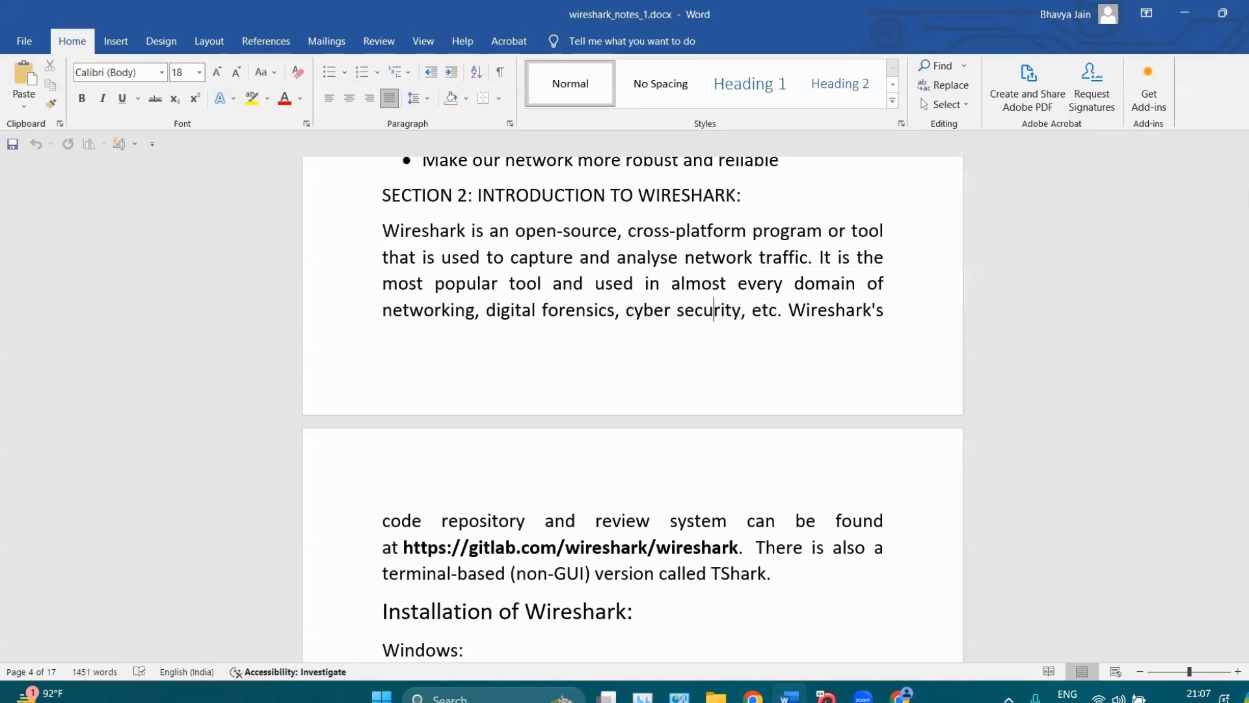
Read the end of the introduction and highlight the name of the terminal-based version, TShark.
{"action": "scroll", "coordinate": [1193, 299], "scroll_direction": "down", "scroll_amount": 5}
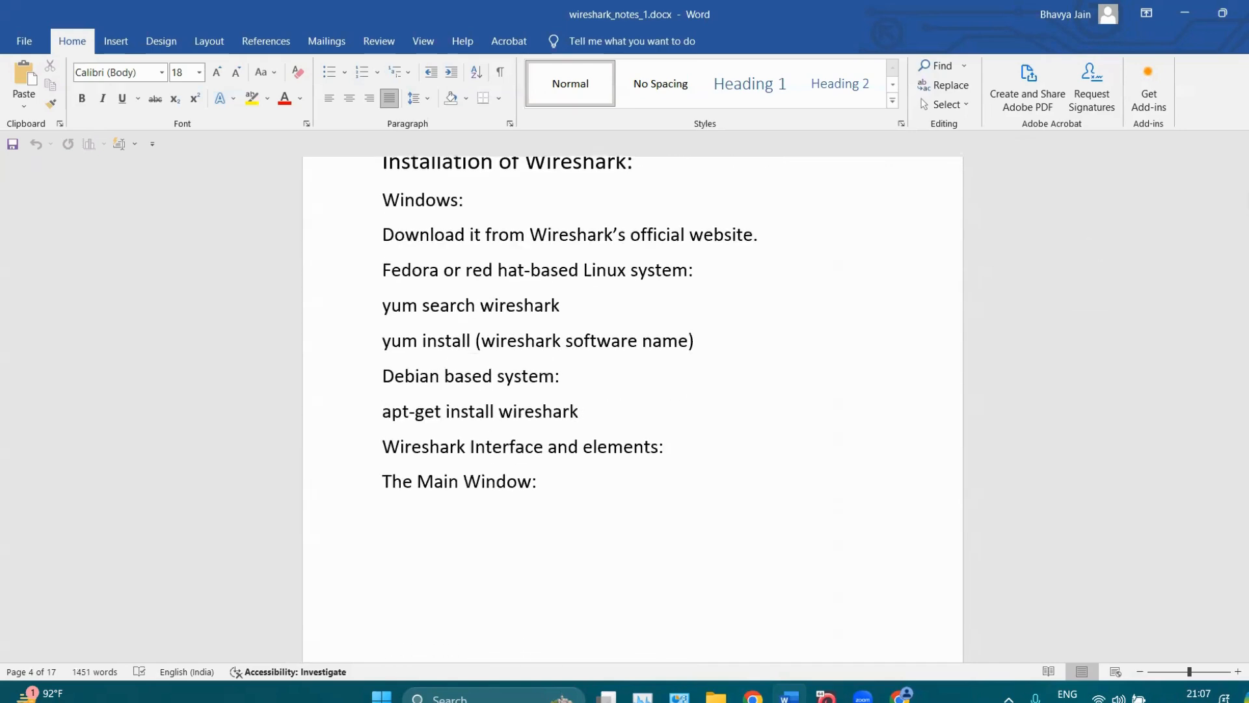
{"action": "scroll", "coordinate": [1193, 298], "scroll_direction": "up", "scroll_amount": 3}
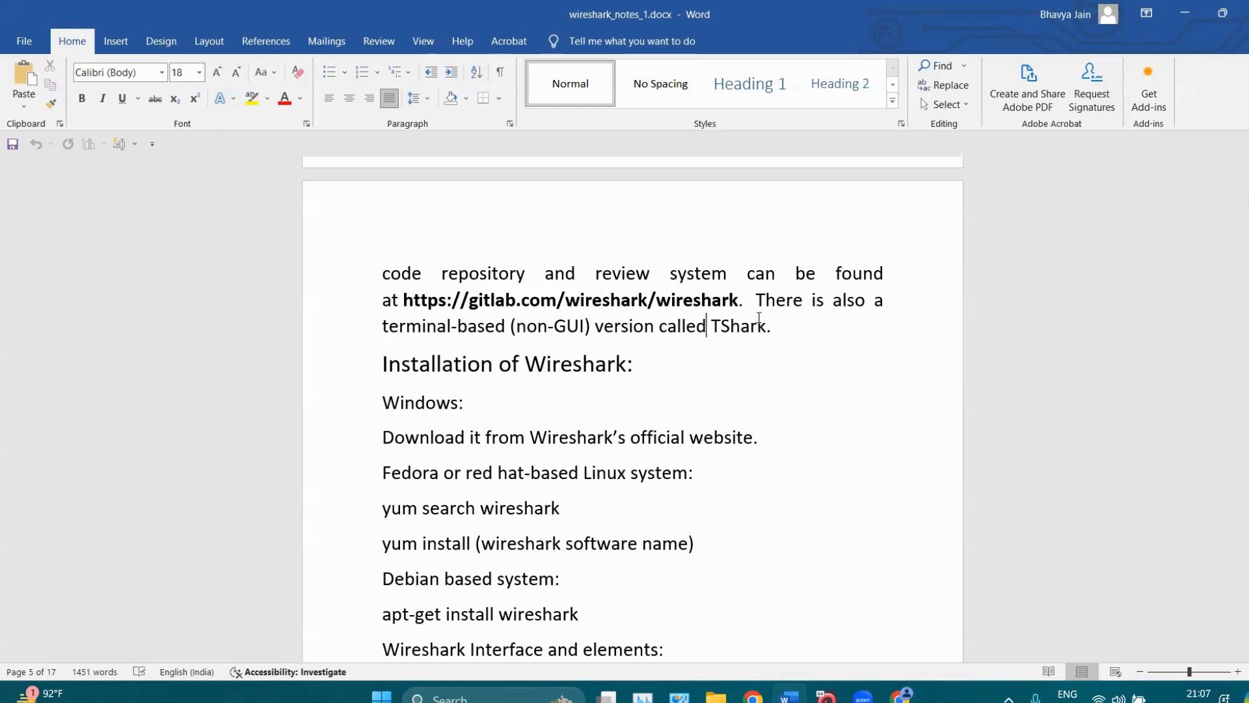
{"action": "left_click_drag", "start_coordinate": [659, 326], "coordinate": [784, 329]}
{"action": "left_click", "coordinate": [738, 383]}
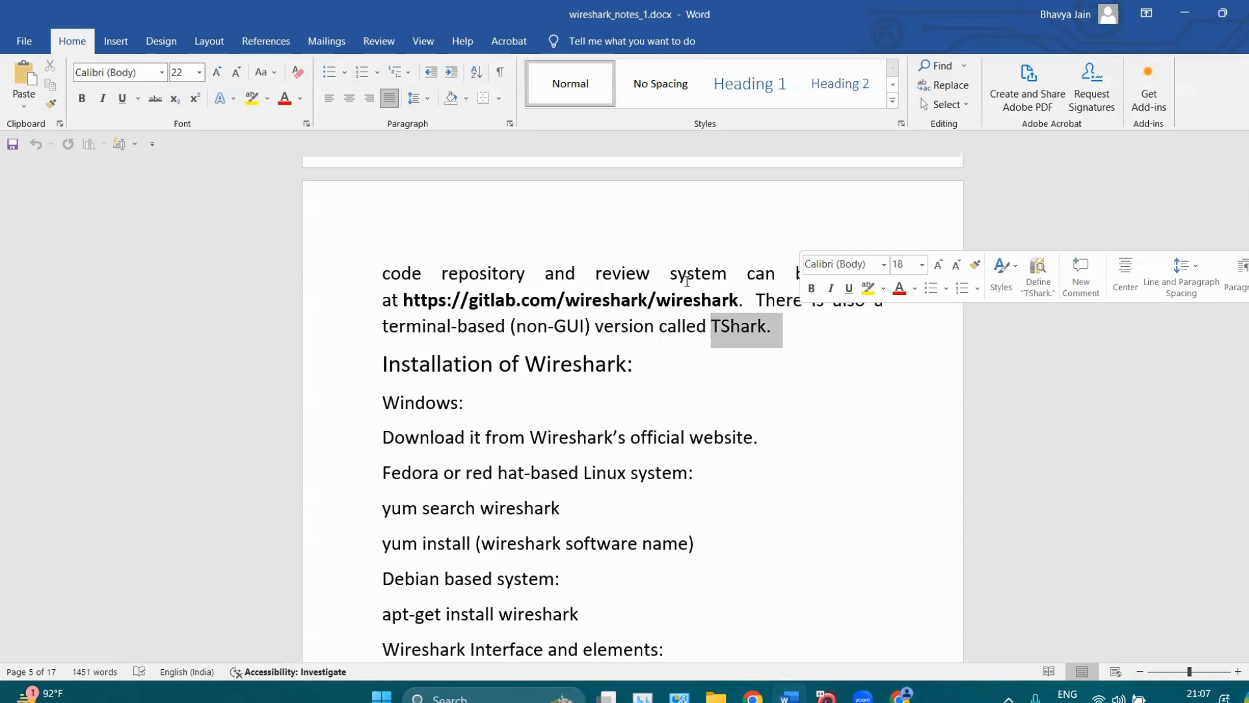
{"action": "left_click", "coordinate": [659, 357]}
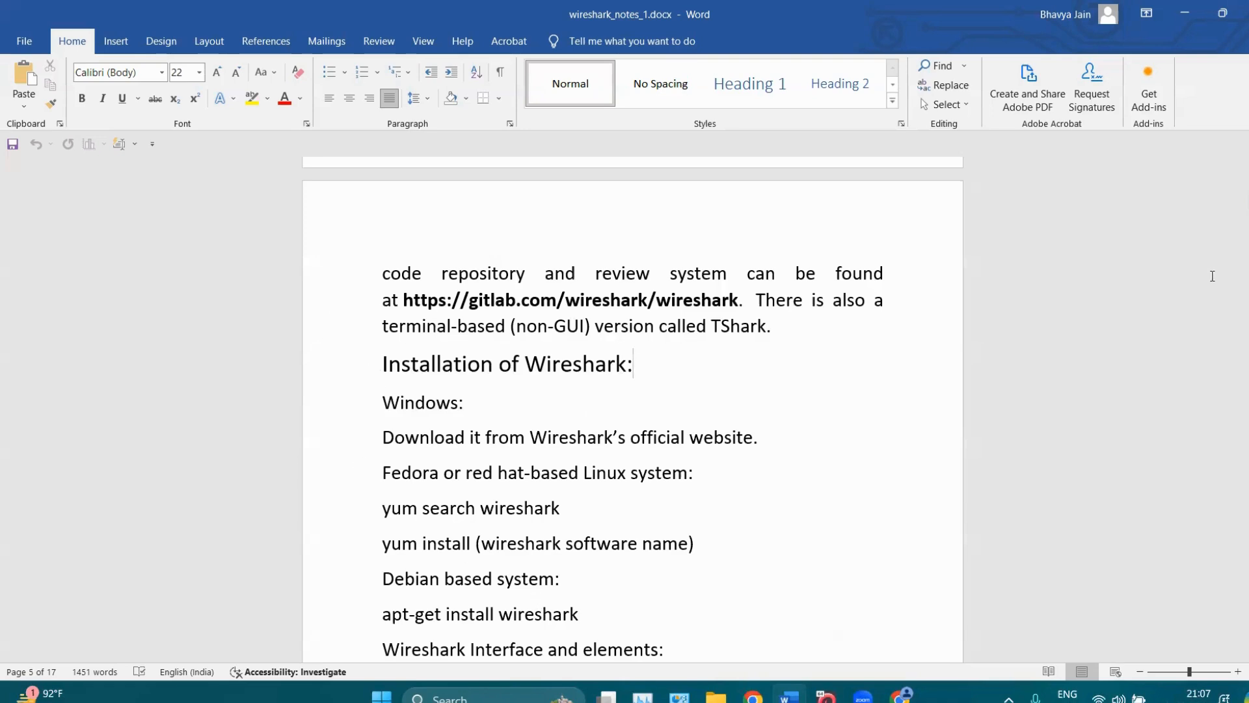
Switch to Chrome, search for "wireshark download" in a new tab and open the official Wireshark download page.
{"action": "scroll", "coordinate": [1047, 409], "scroll_direction": "down", "scroll_amount": 3}
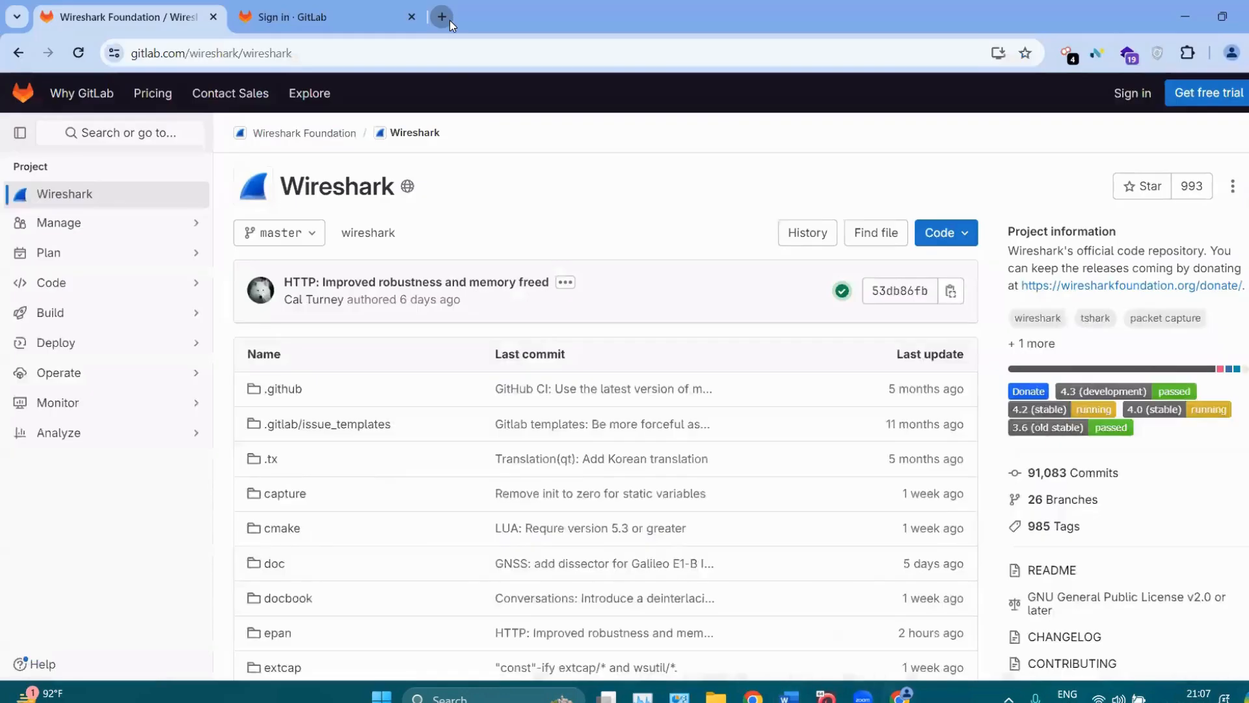
{"action": "key", "text": "ctrl+t"}
{"action": "type", "text": "wireshark"}
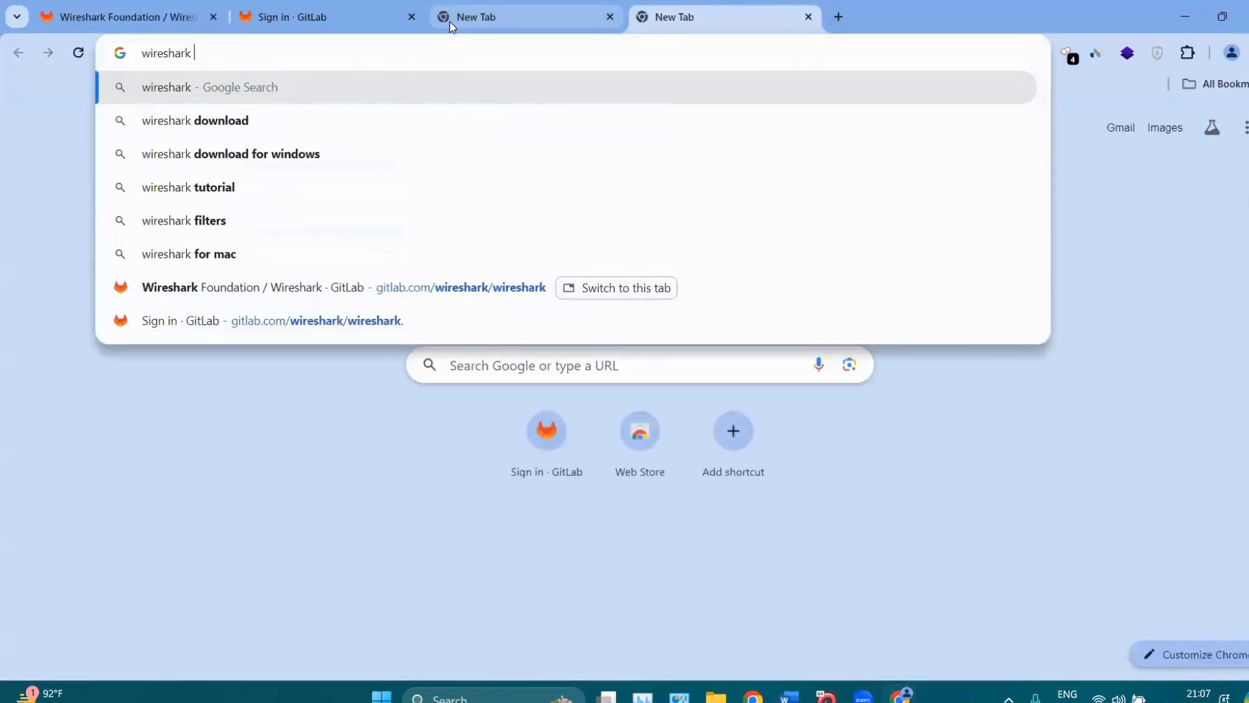
{"action": "type", "text": " download"}
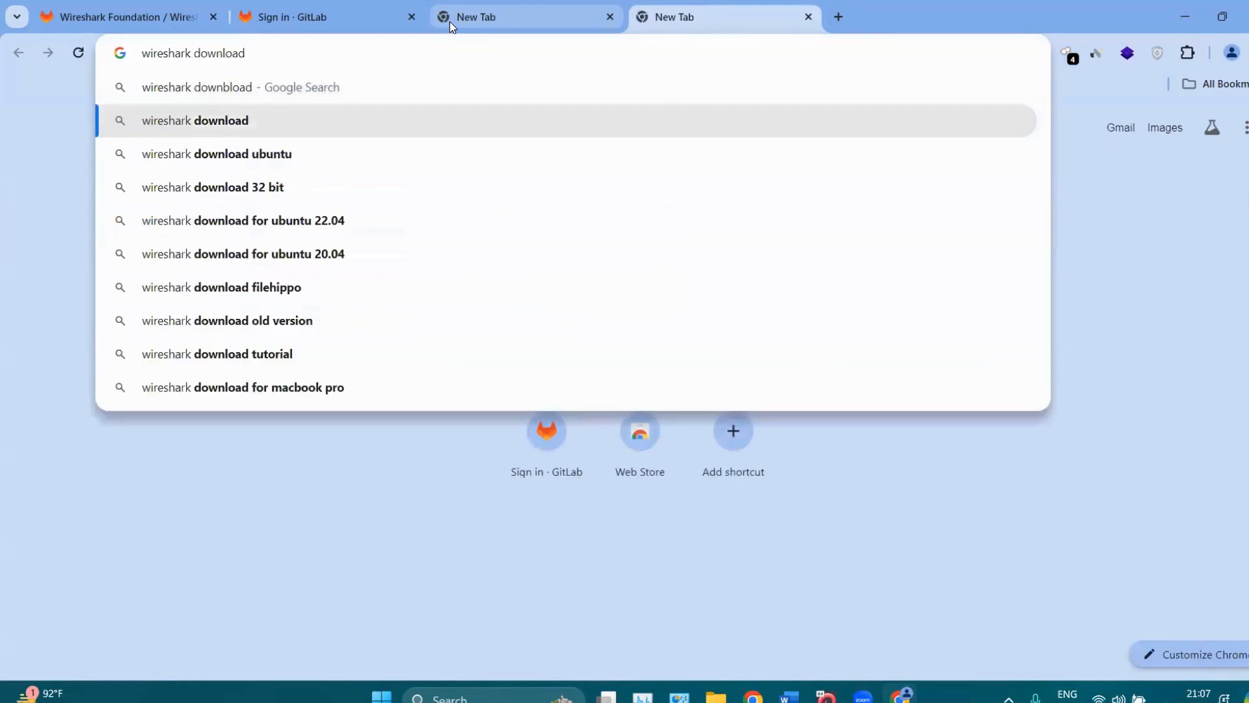
{"action": "key", "text": "Return"}
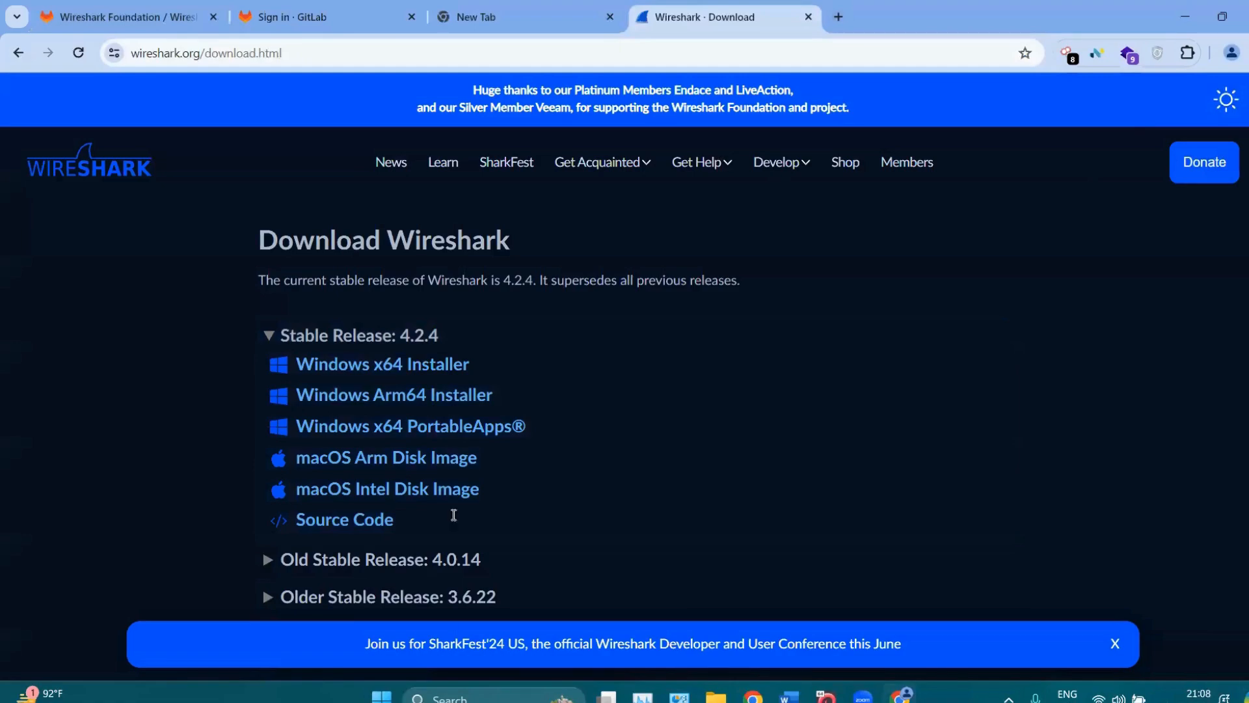
Return to the Word notes and highlight the "Debian based system:" heading and the "yum search wireshark" command.
{"action": "key", "text": "alt+Tab"}
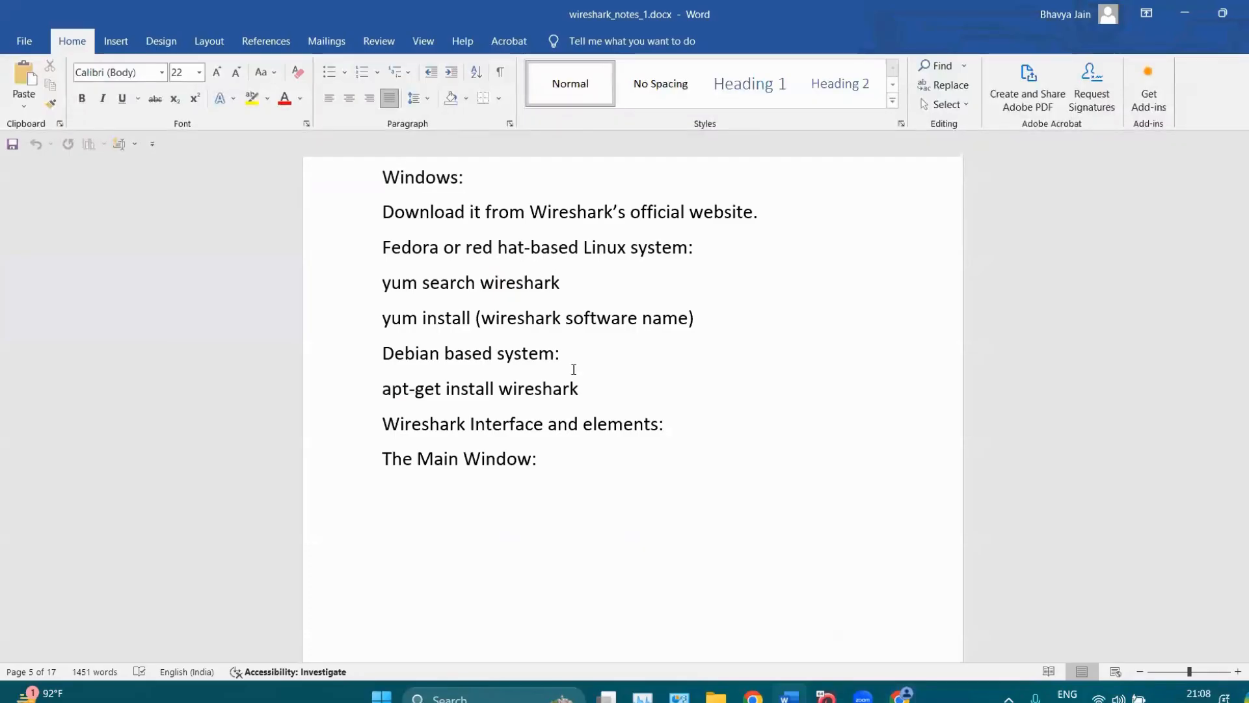
{"action": "left_click_drag", "start_coordinate": [375, 356], "coordinate": [566, 351]}
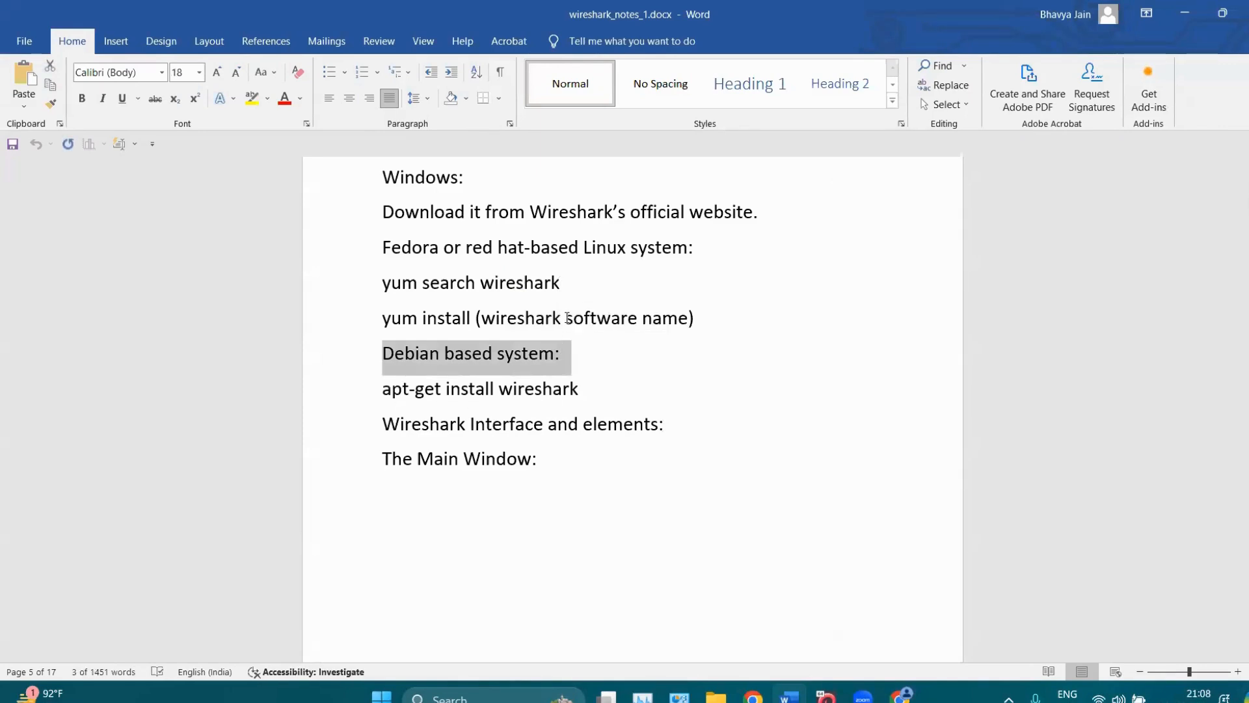
{"action": "left_click", "coordinate": [456, 248]}
{"action": "left_click_drag", "start_coordinate": [377, 281], "coordinate": [564, 281]}
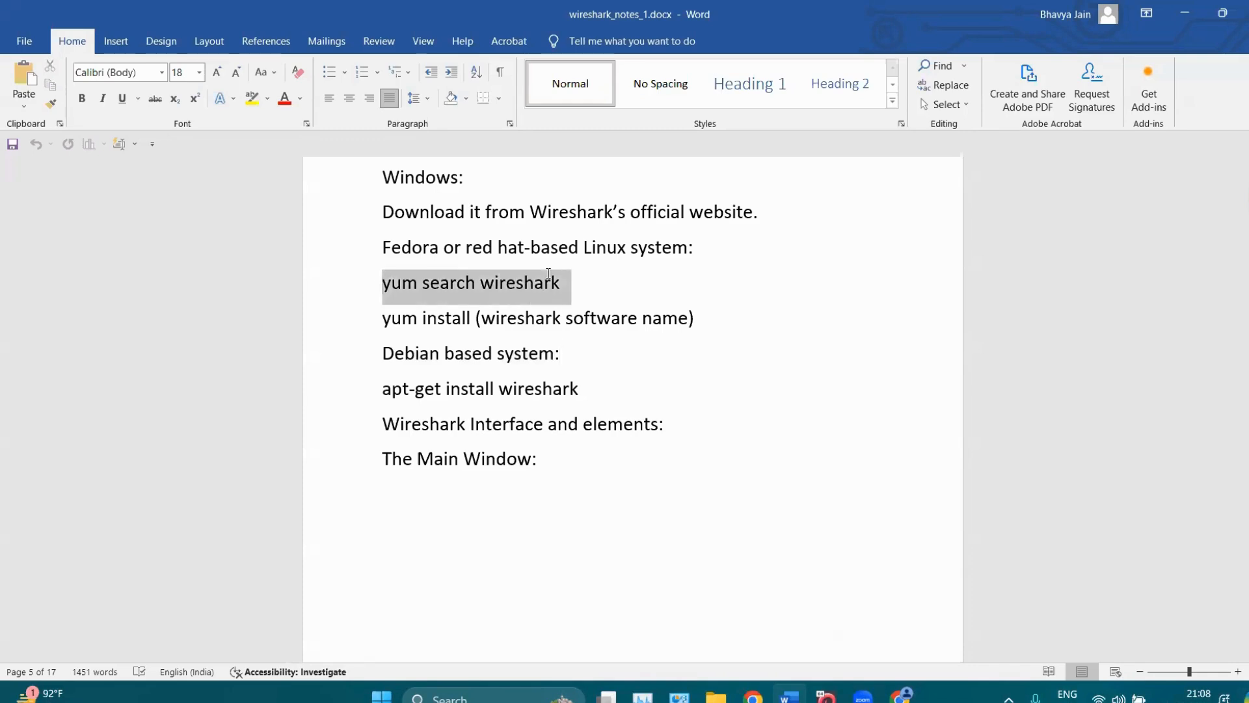
Highlight the "yum install (wireshark software name)" command and read on through the main window picture and its list of elements.
{"action": "left_click_drag", "start_coordinate": [716, 317], "coordinate": [357, 316]}
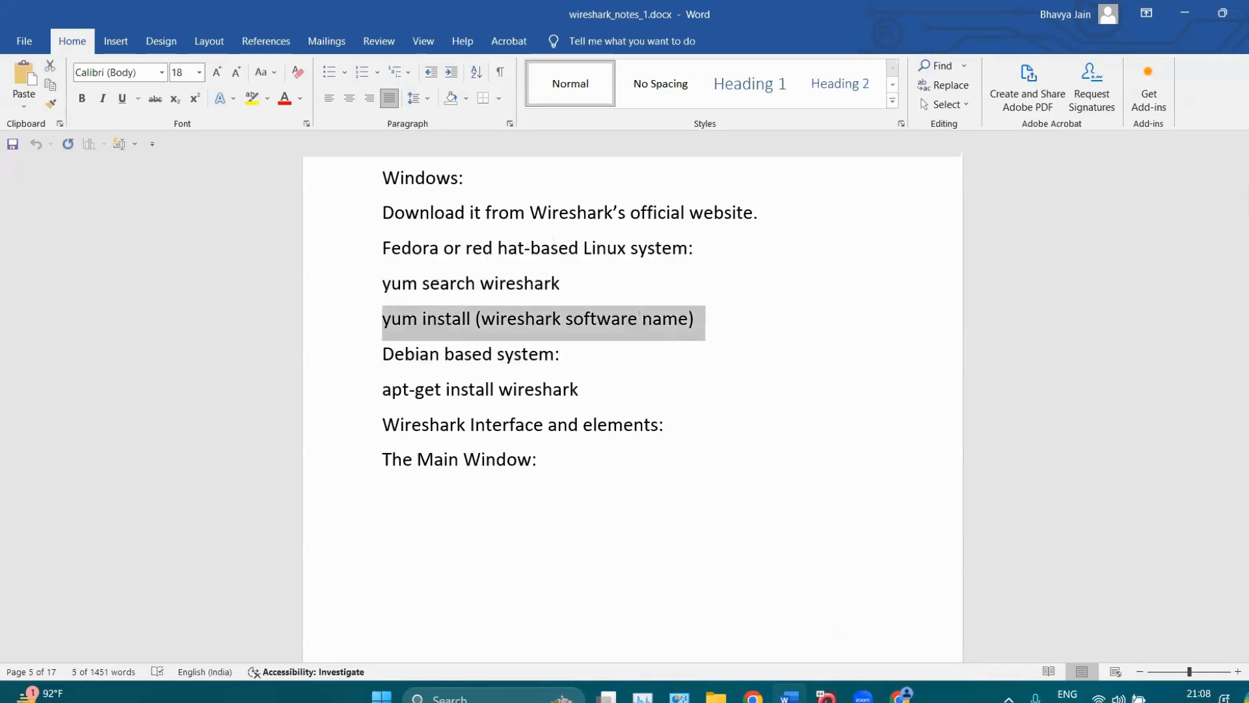
{"action": "left_click", "coordinate": [1248, 279]}
{"action": "left_click_drag", "start_coordinate": [1248, 279], "coordinate": [1248, 293]}
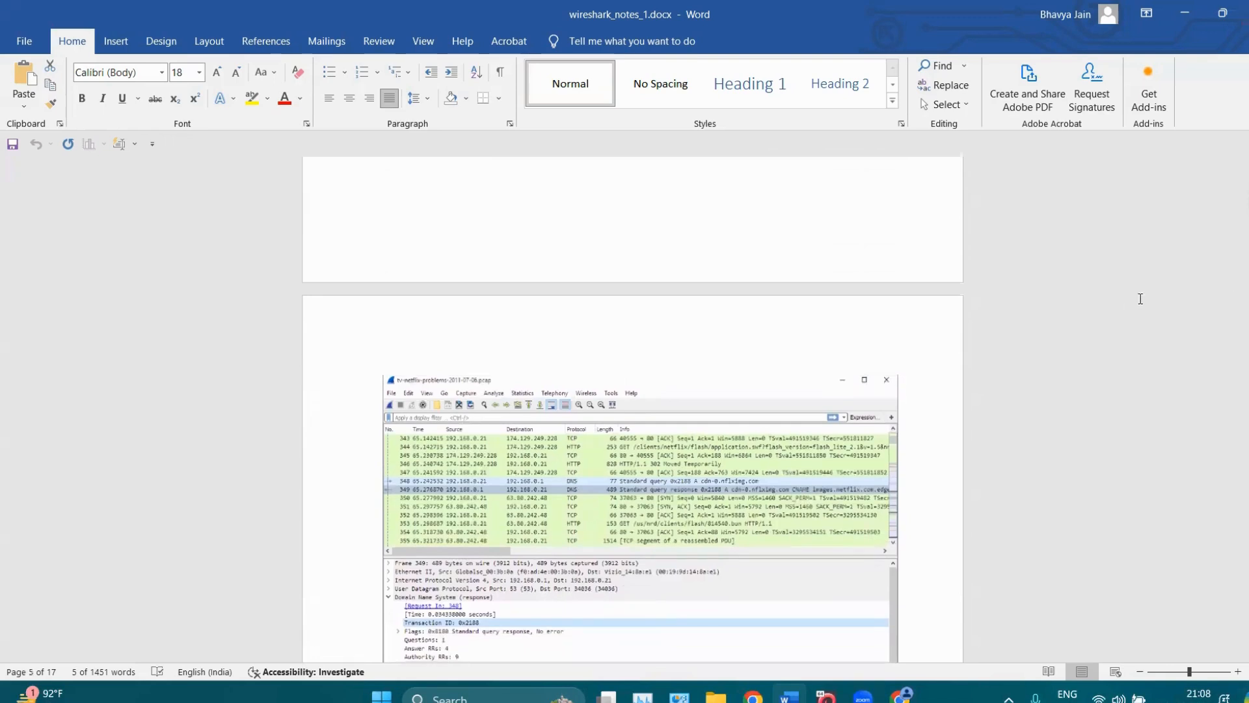
{"action": "left_click_drag", "start_coordinate": [1248, 294], "coordinate": [1248, 302]}
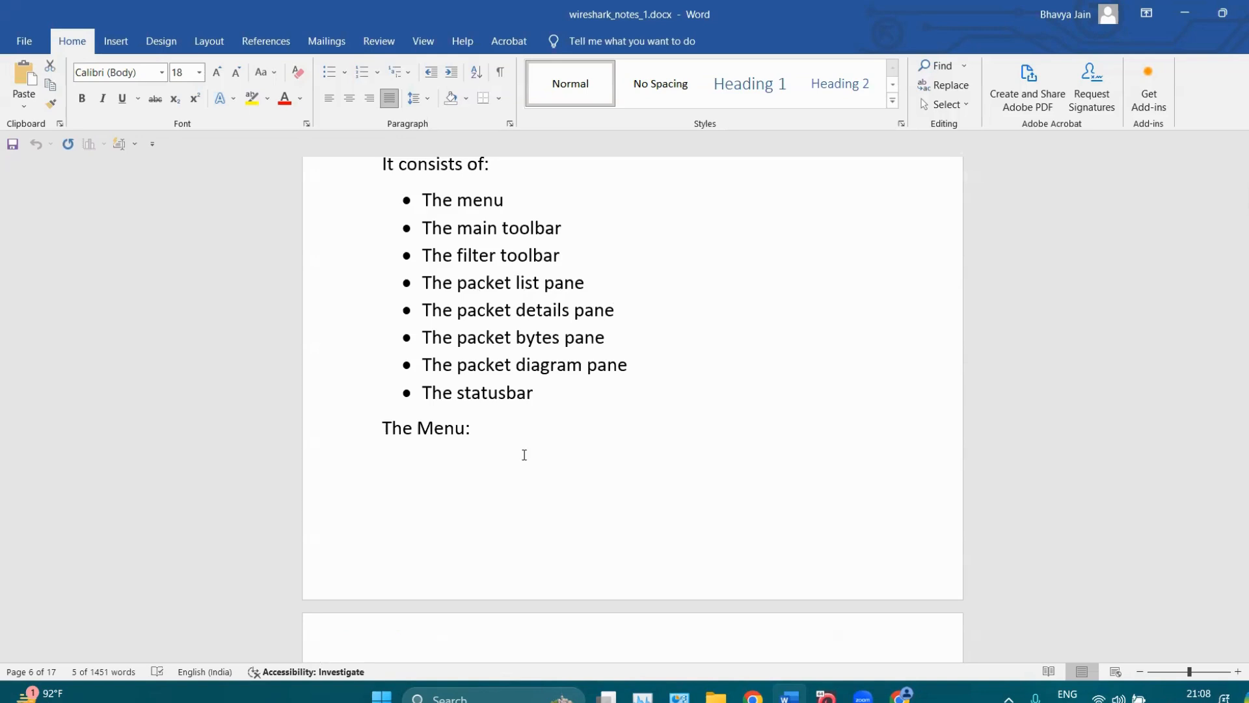
Switch to the Kali Linux virtual machine in VirtualBox and log in with the username and account password.
{"action": "key", "text": "alt+Tab"}
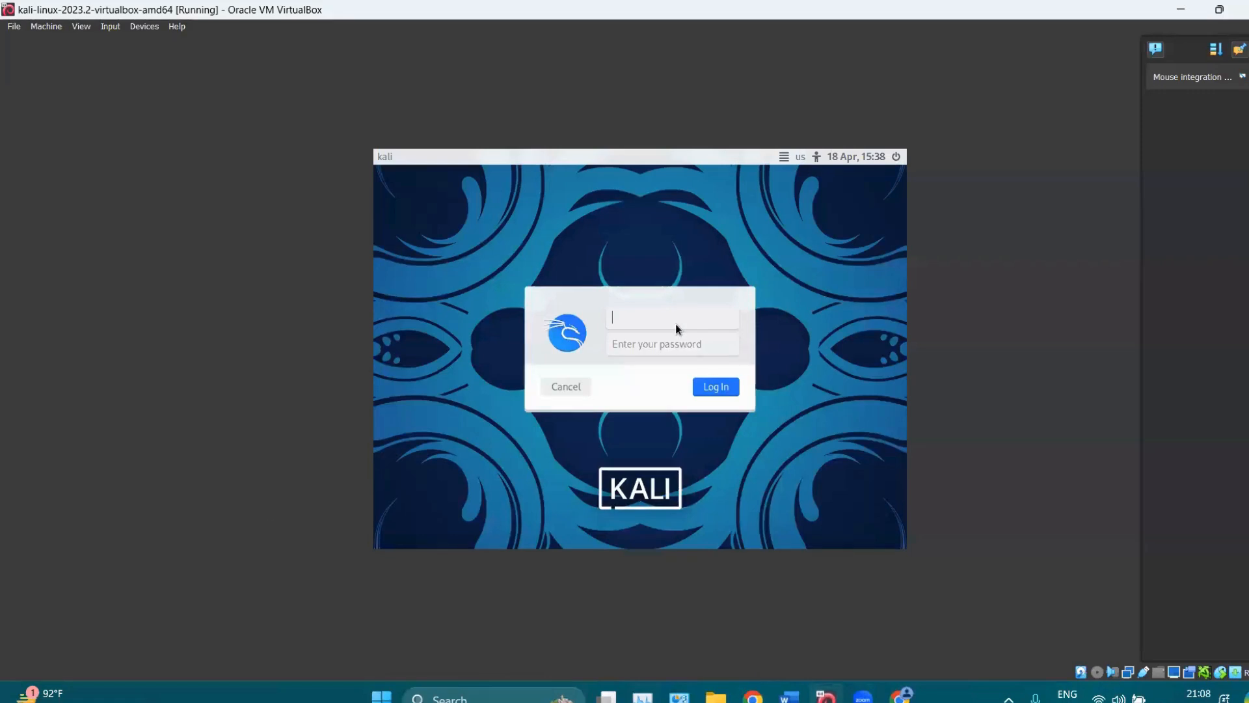
{"action": "type", "text": "kali"}
{"action": "key", "text": "Tab"}
{"action": "type", "text": "kali"}
{"action": "key", "text": "BackSpace"}
{"action": "type", "text": "kal"}
{"action": "key", "text": "Return"}
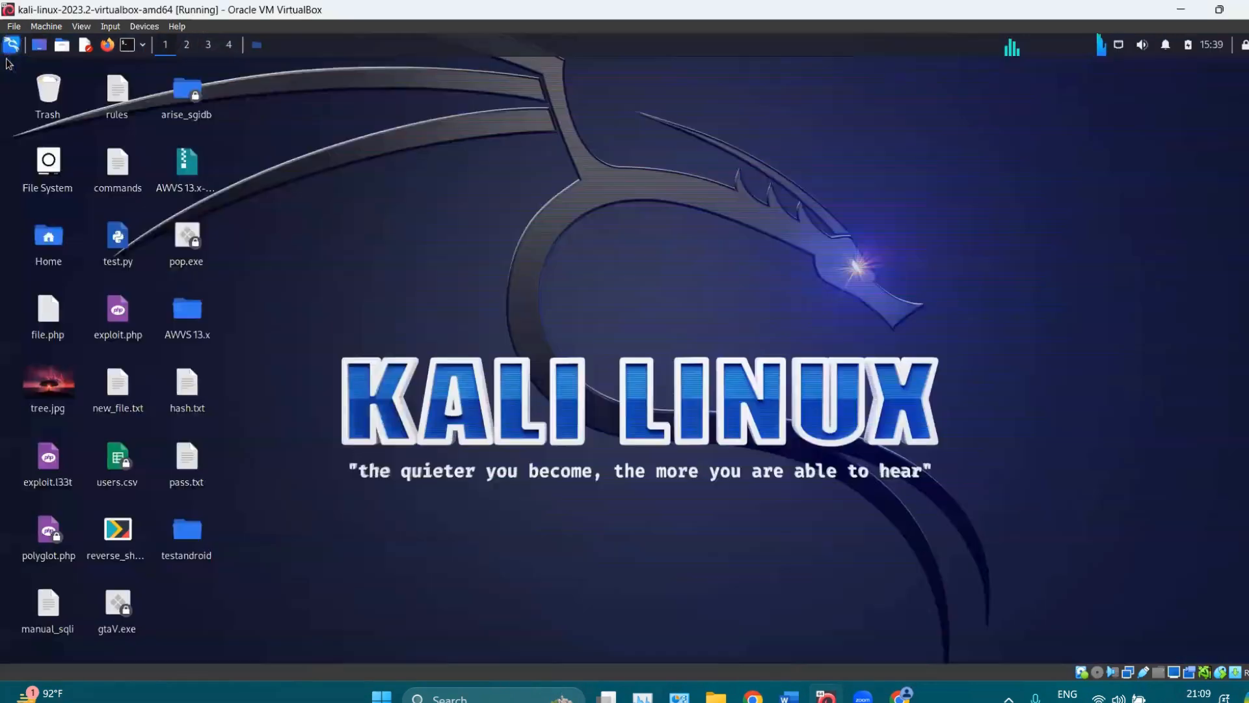
Search the Kali applications for "wires" and launch Wireshark.
{"action": "left_click", "coordinate": [11, 46]}
{"action": "type", "text": "wires"}
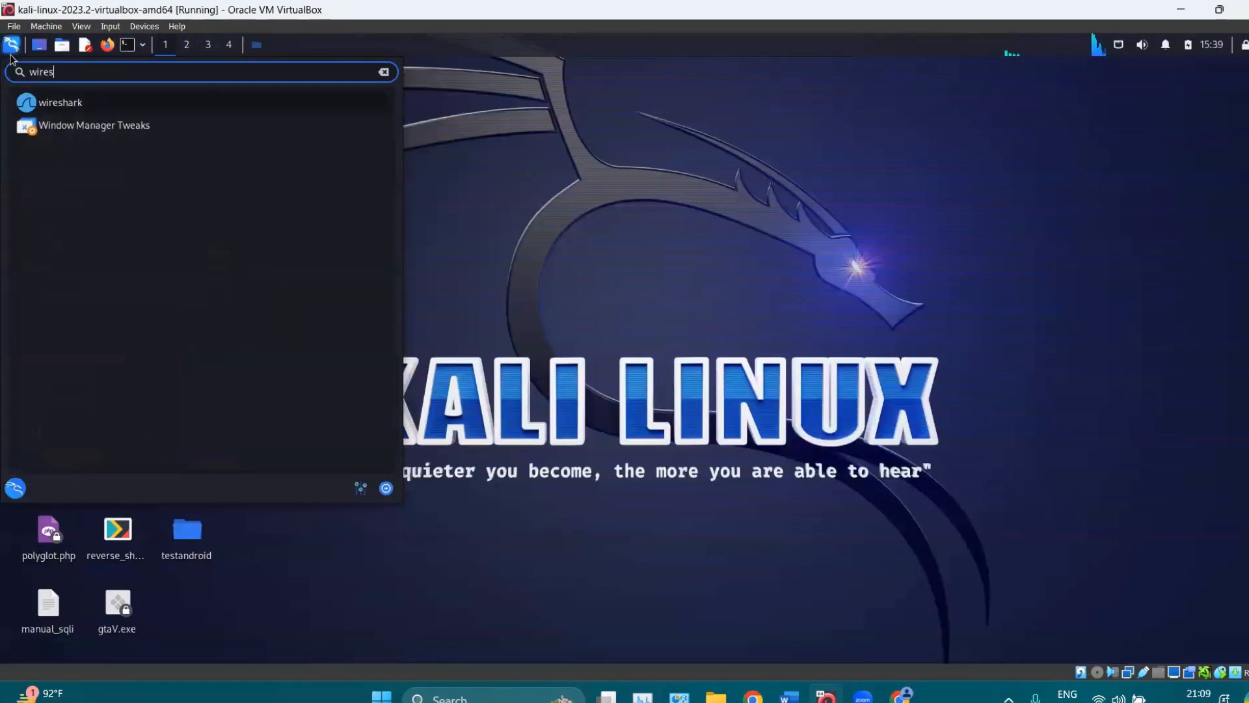
{"action": "key", "text": "Return"}
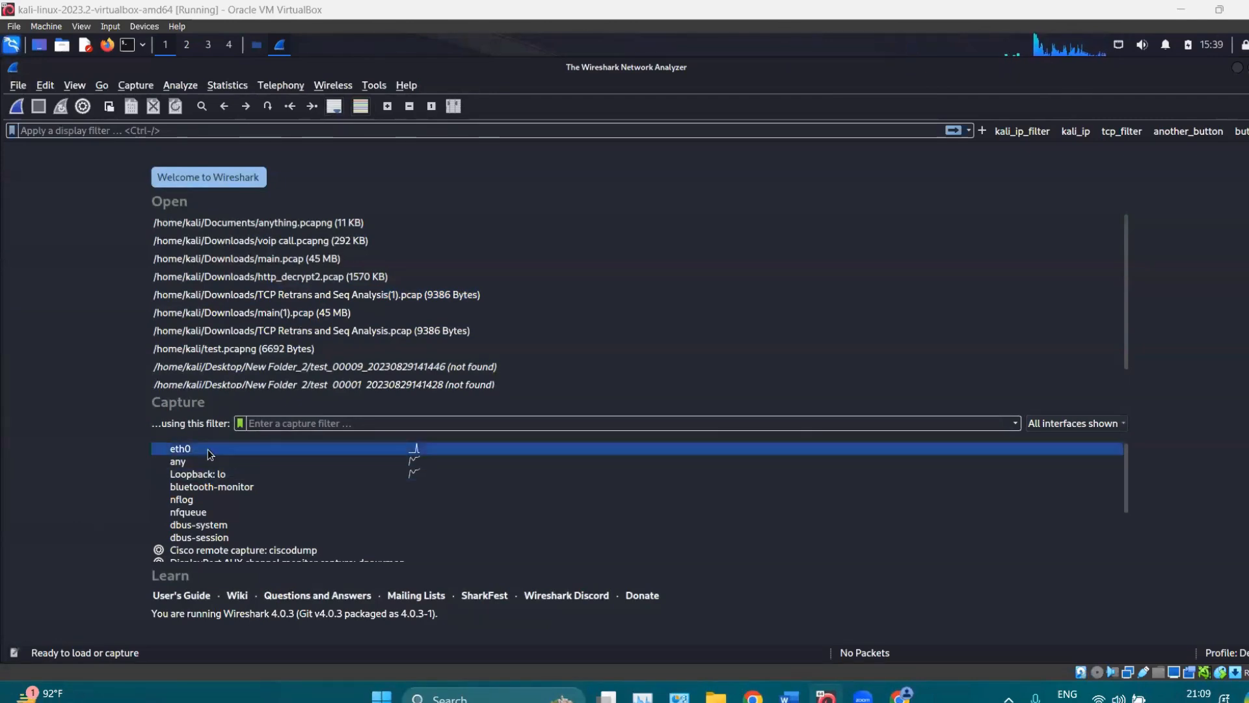
Search Windows for "wireshark", launch the Windows version and minimise the VirtualBox window.
{"action": "left_click", "coordinate": [441, 694]}
{"action": "type", "text": "wires"}
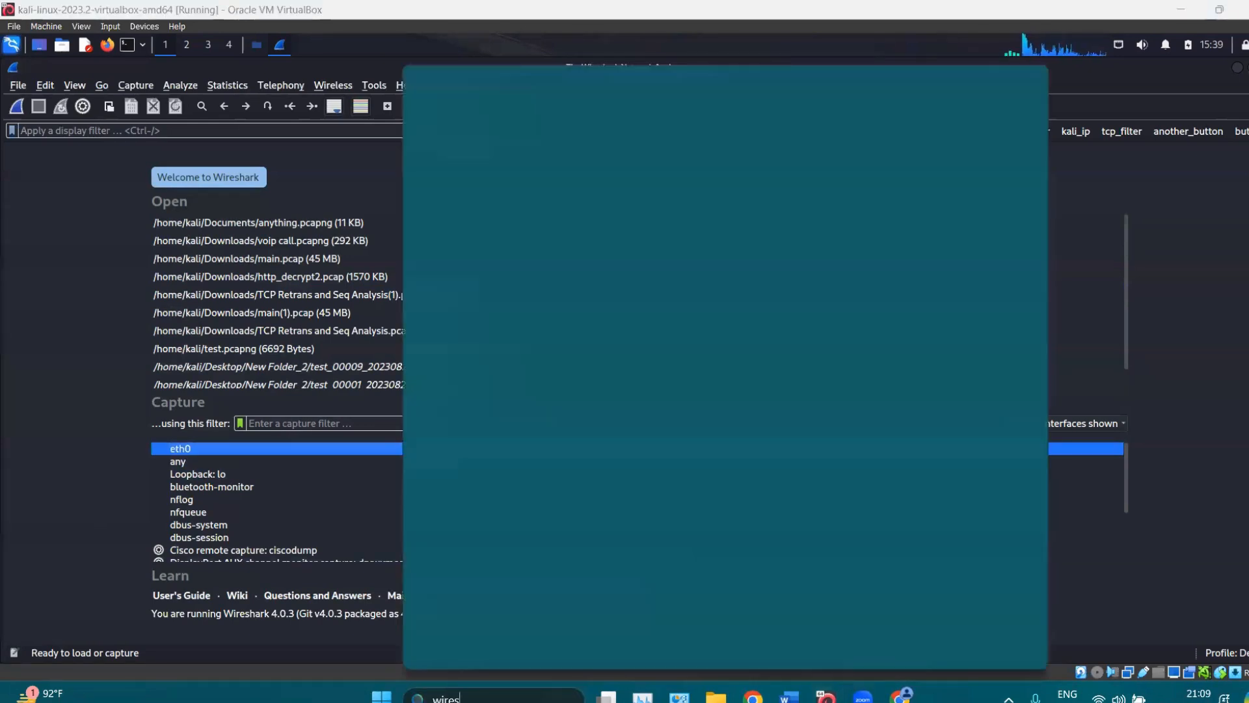
{"action": "type", "text": "hark"}
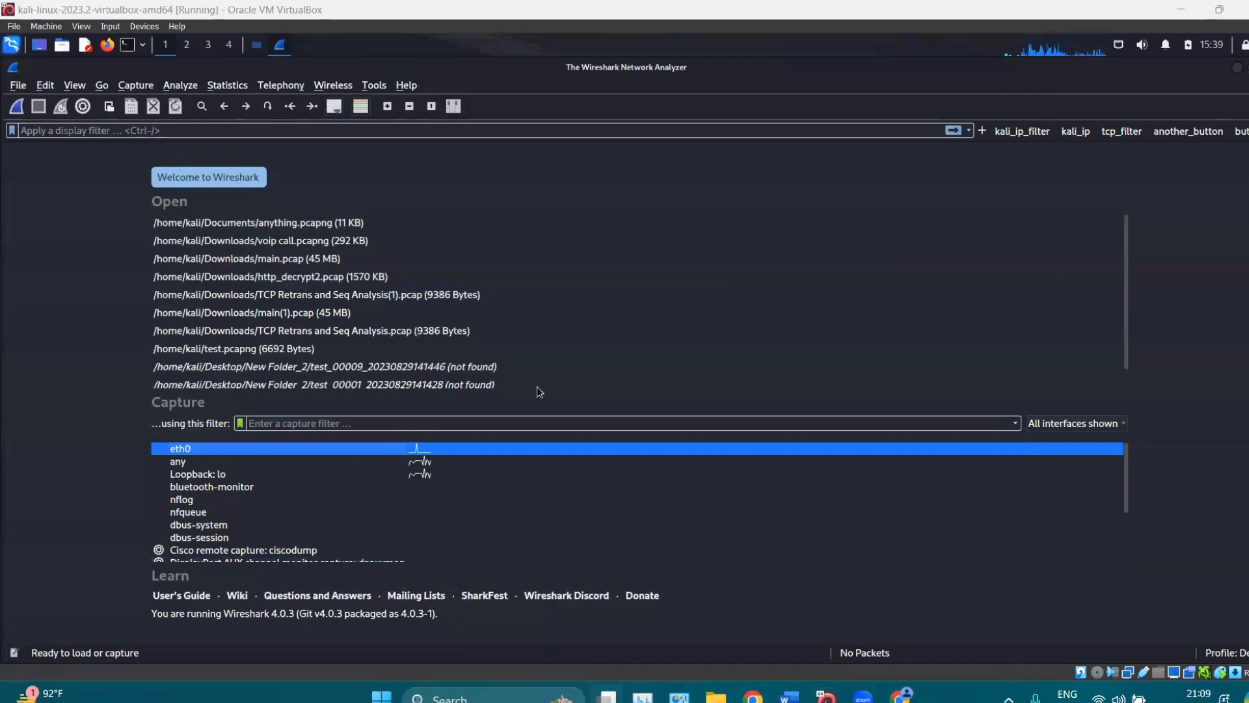
{"action": "left_click", "coordinate": [1181, 8]}
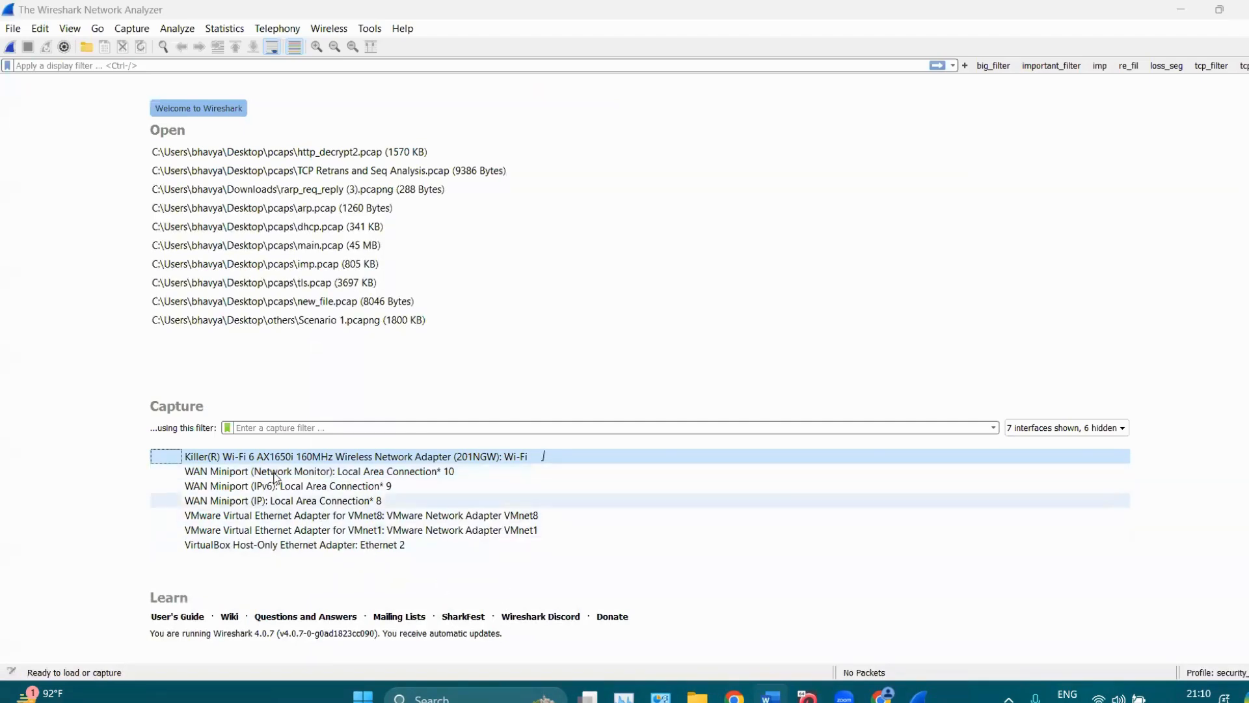
Compare the traffic activity of the Wi-Fi and VMware VMnet8 interfaces by selecting each one, and minimise the Windows Wireshark window.
{"action": "left_click", "coordinate": [442, 458]}
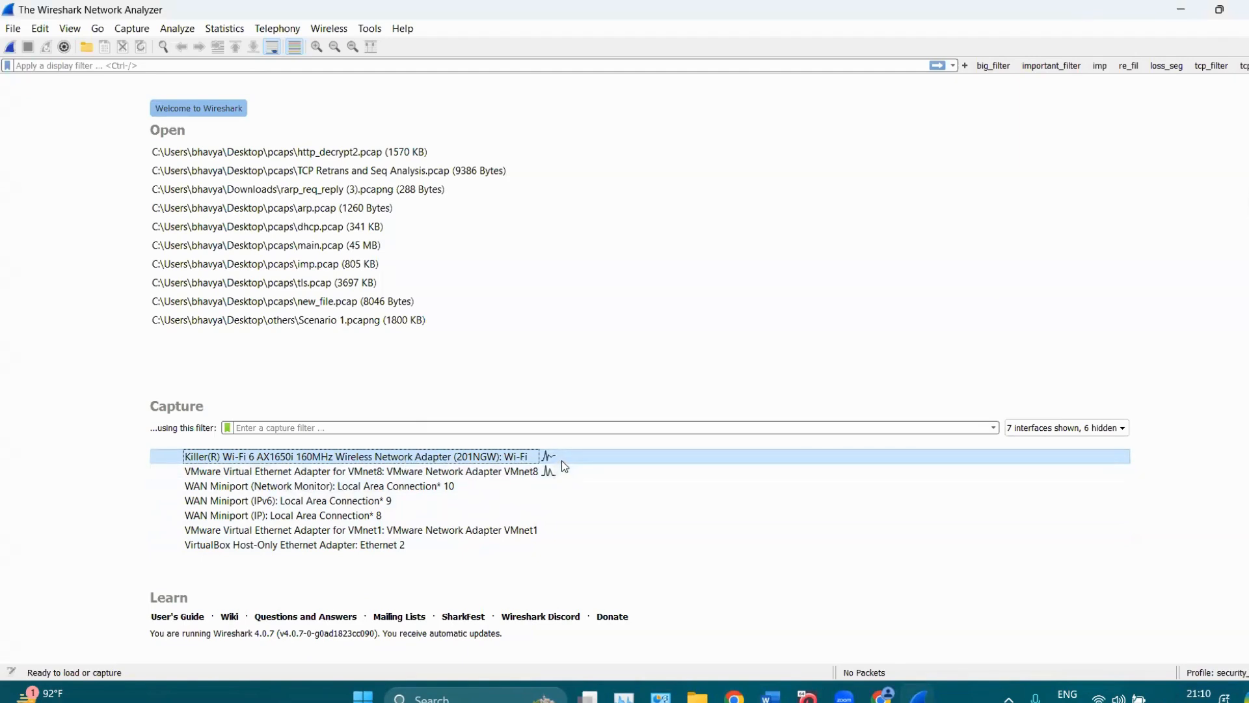
{"action": "left_click", "coordinate": [334, 475]}
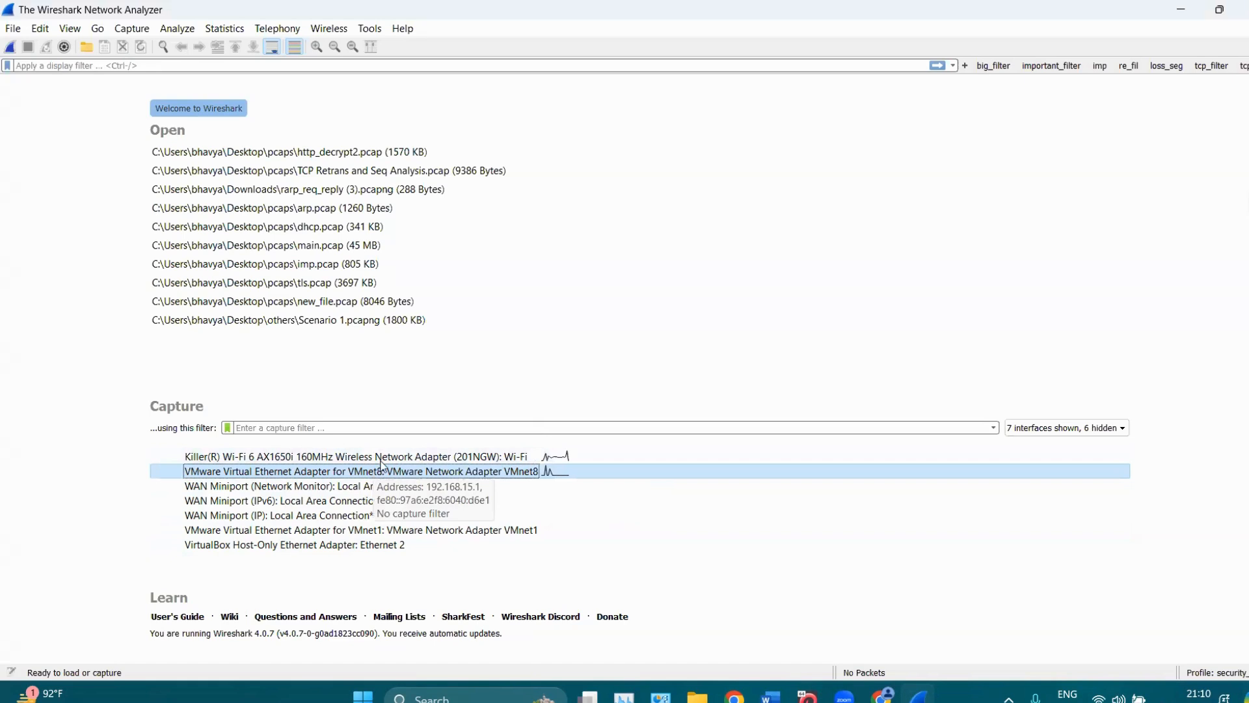
{"action": "left_click", "coordinate": [431, 459]}
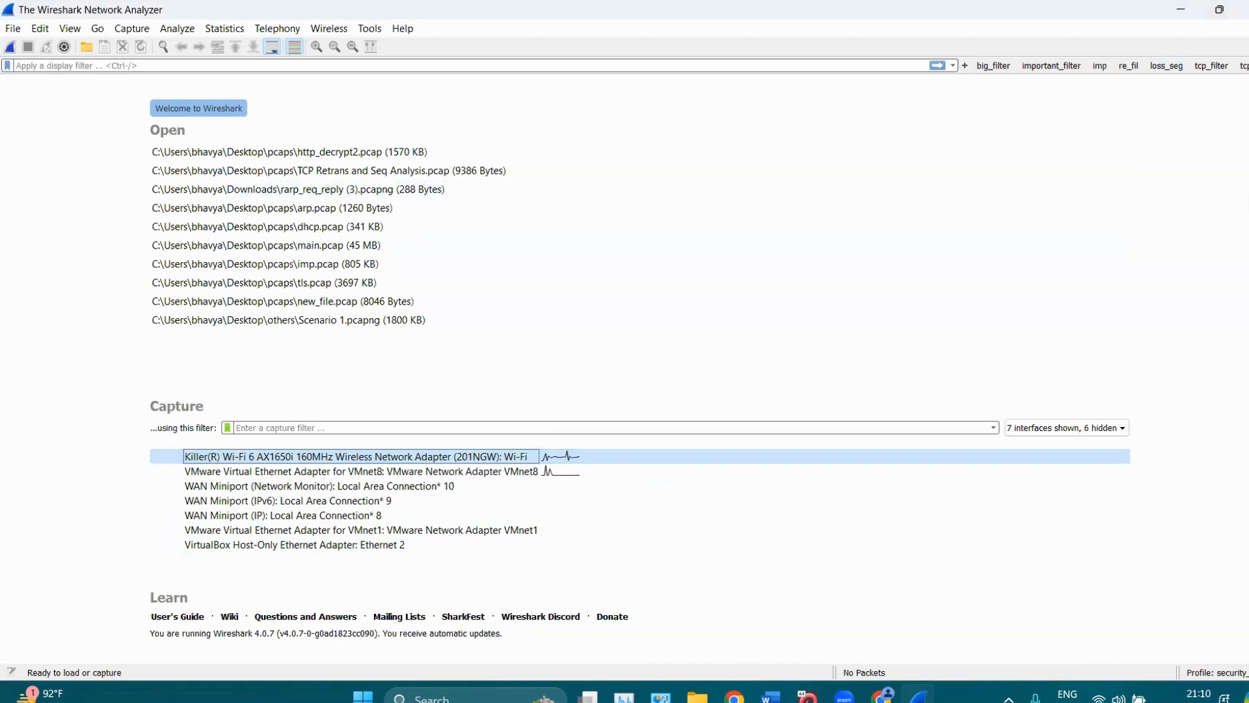
{"action": "left_click", "coordinate": [919, 698]}
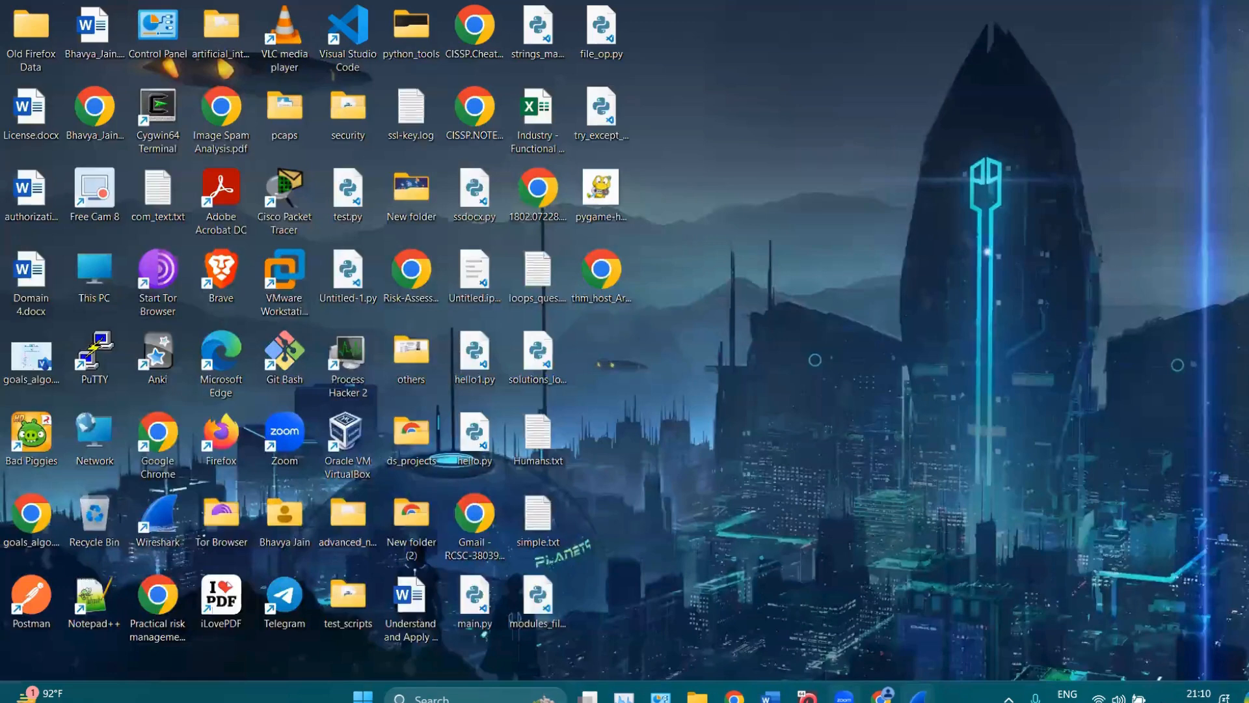
Switch back to the Kali virtual machine and start a live capture on the eth0 interface.
{"action": "left_click", "coordinate": [807, 698]}
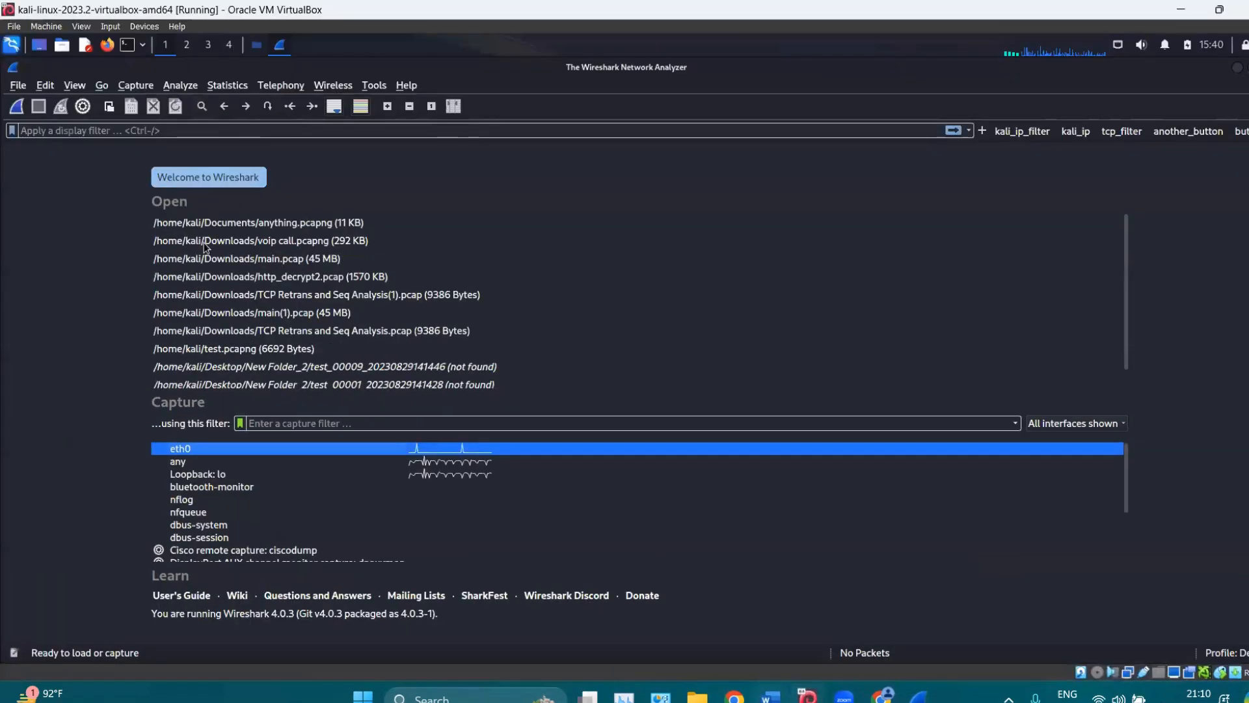
{"action": "left_click", "coordinate": [208, 474], "text": "ctrl"}
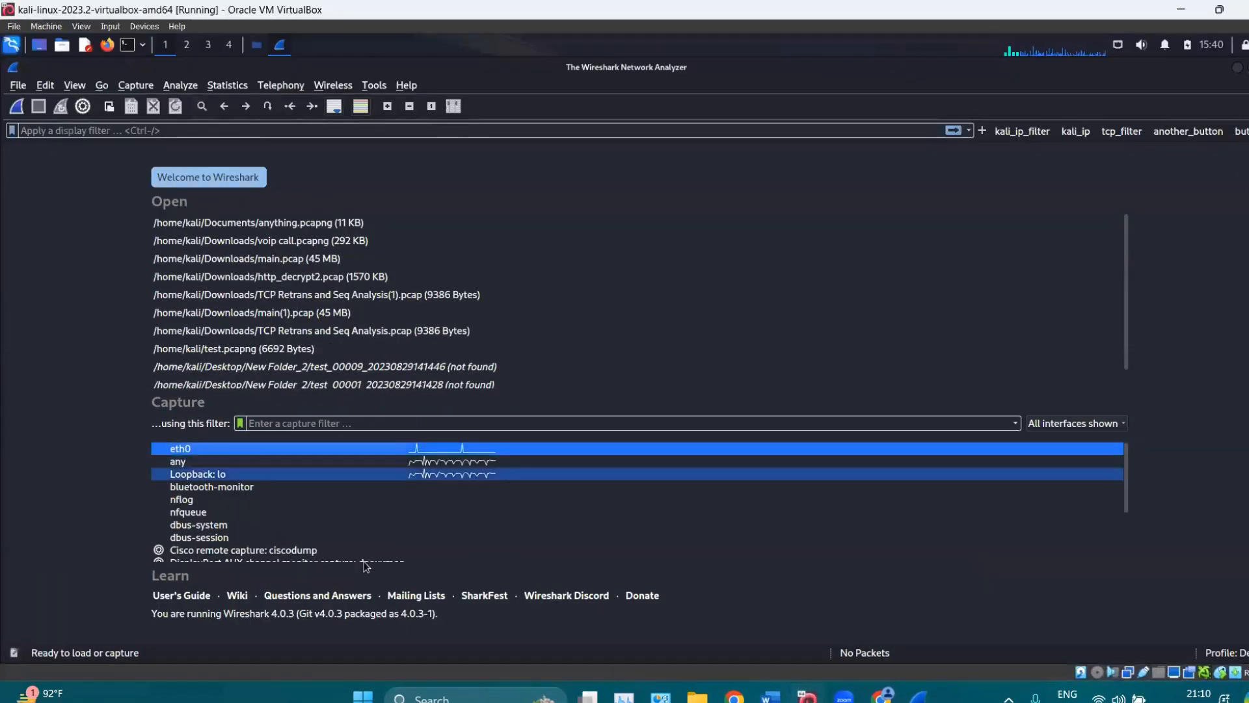
{"action": "double_click", "coordinate": [248, 452]}
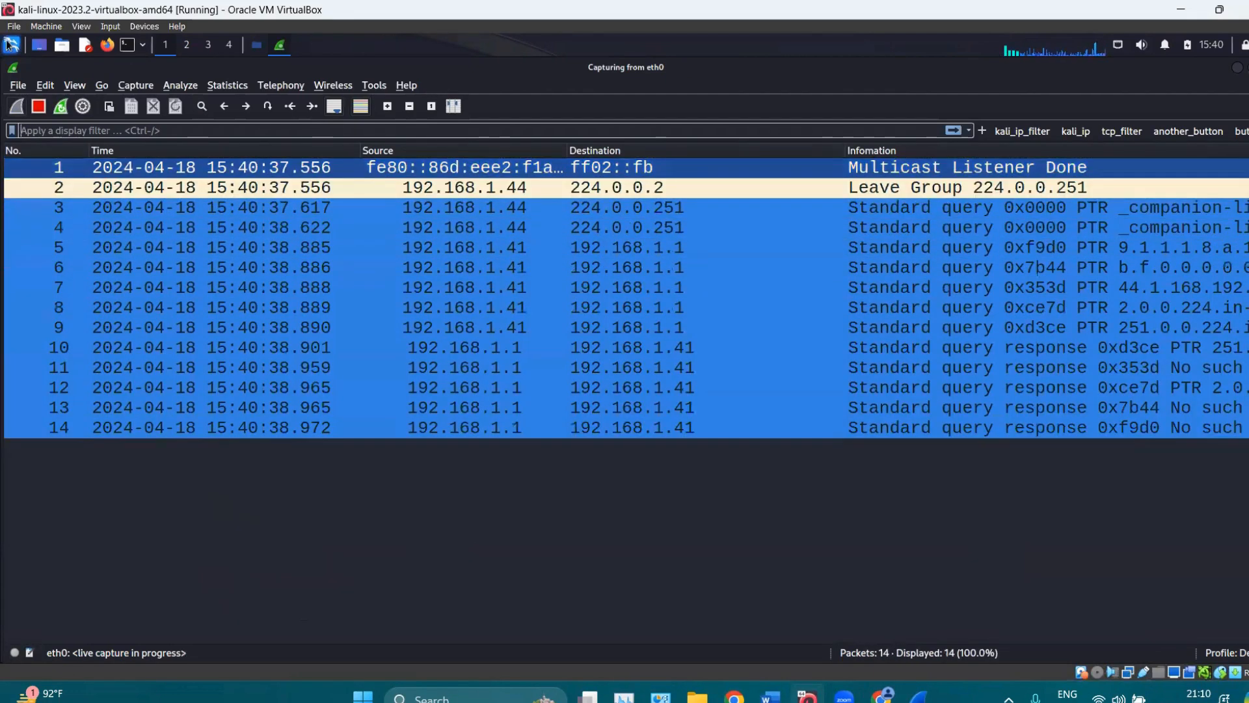
Show the Packet Details pane, enlarge it to nearly half the window height and stop the eth0 capture.
{"action": "left_click", "coordinate": [74, 85]}
{"action": "left_click", "coordinate": [135, 213]}
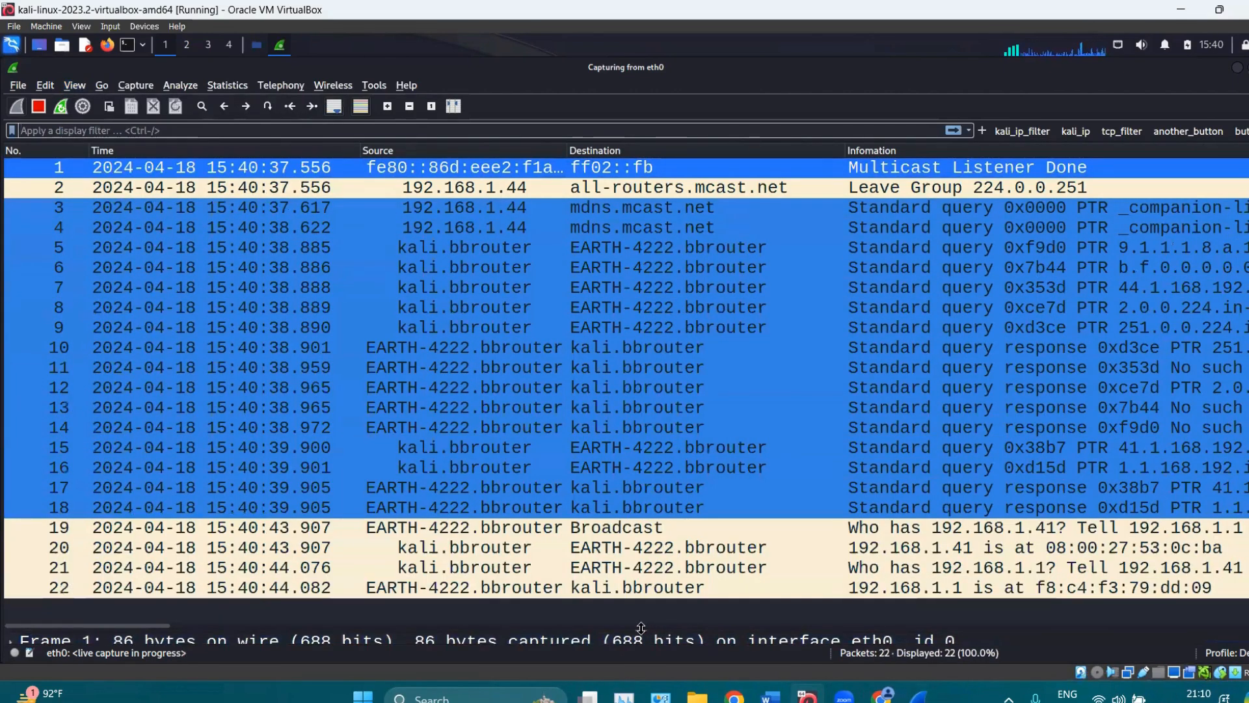
{"action": "left_click_drag", "start_coordinate": [642, 623], "coordinate": [641, 386]}
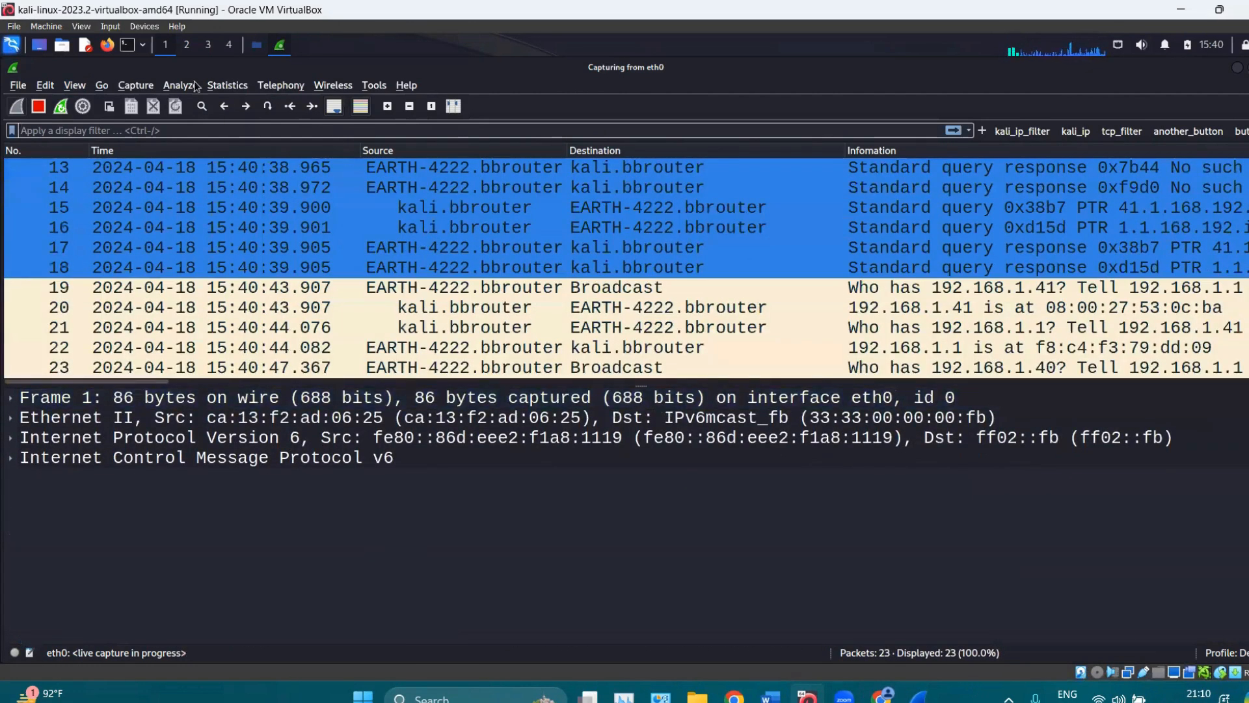
{"action": "left_click", "coordinate": [38, 107]}
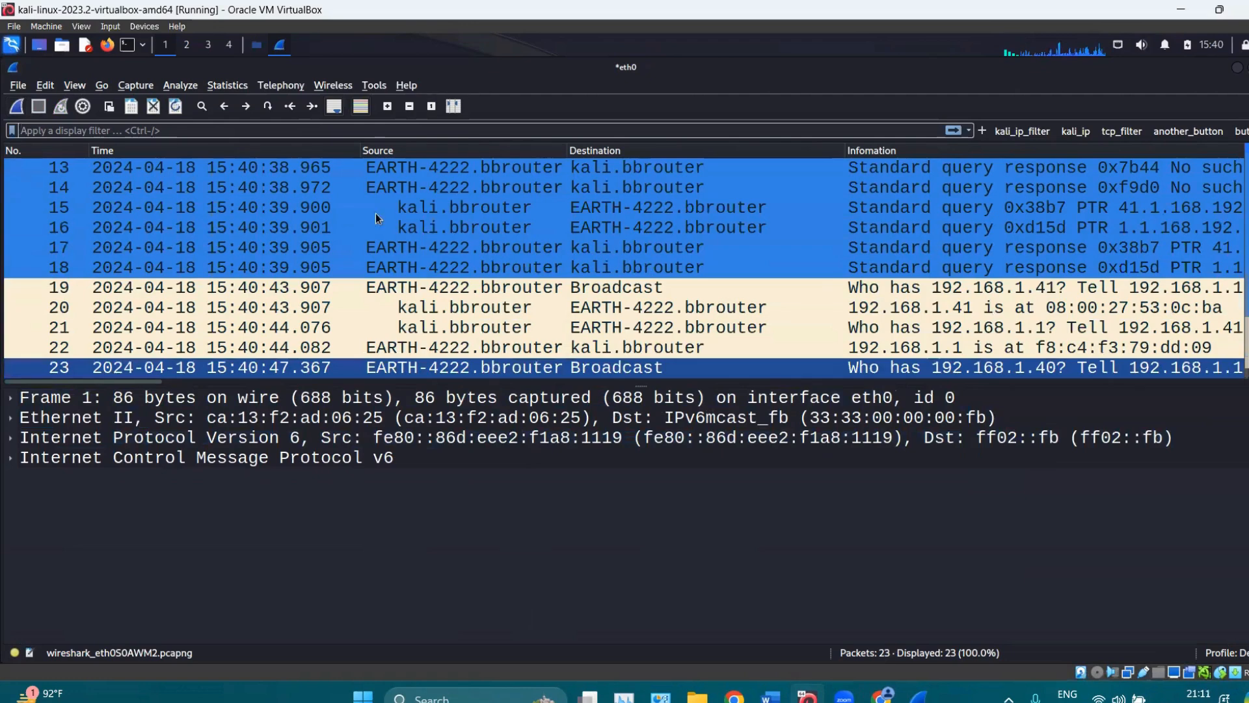
Narrow the Destination column, check the Source Port column at the far end of the packet list, and select packet 14.
{"action": "left_click_drag", "start_coordinate": [376, 213], "coordinate": [38, 163]}
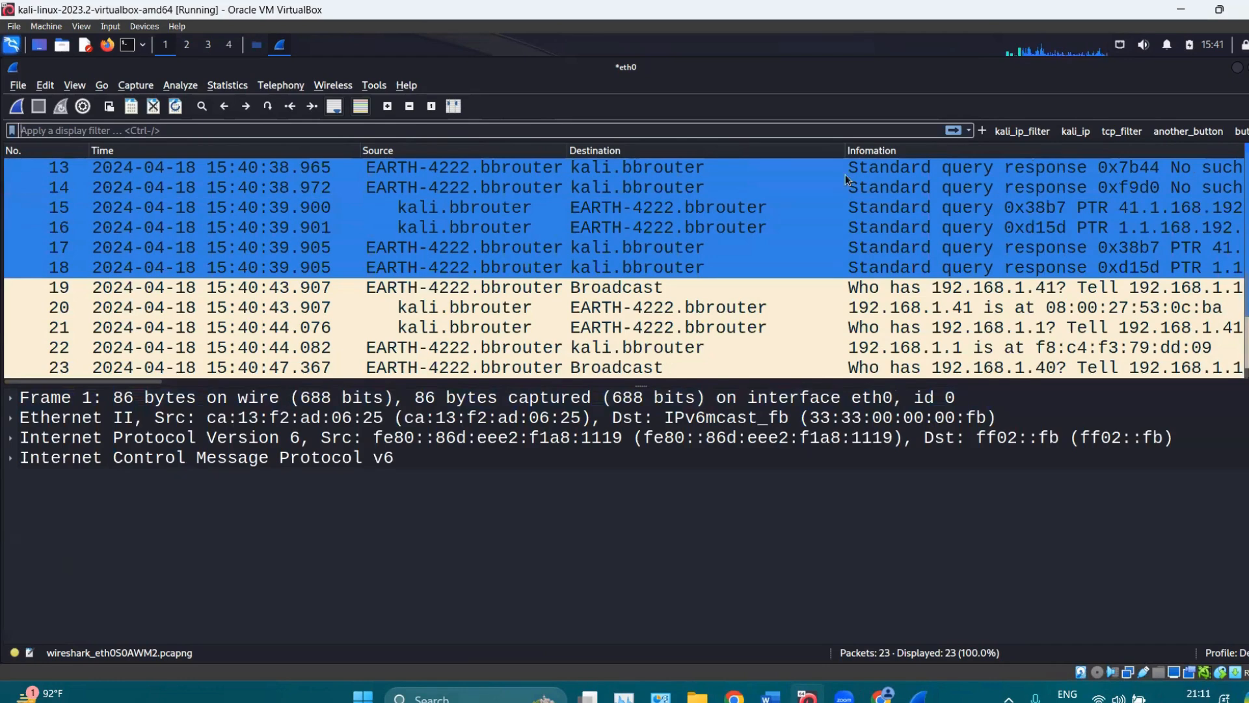
{"action": "left_click_drag", "start_coordinate": [845, 151], "coordinate": [788, 154]}
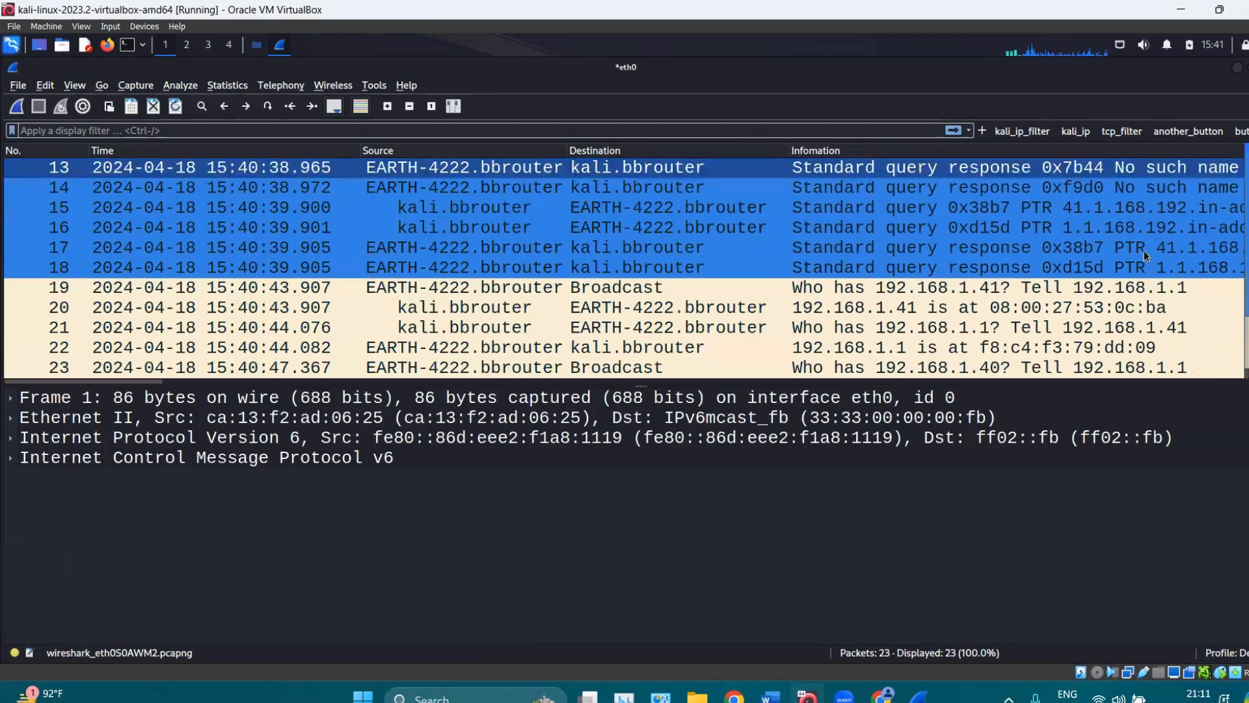
{"action": "left_click", "coordinate": [645, 382]}
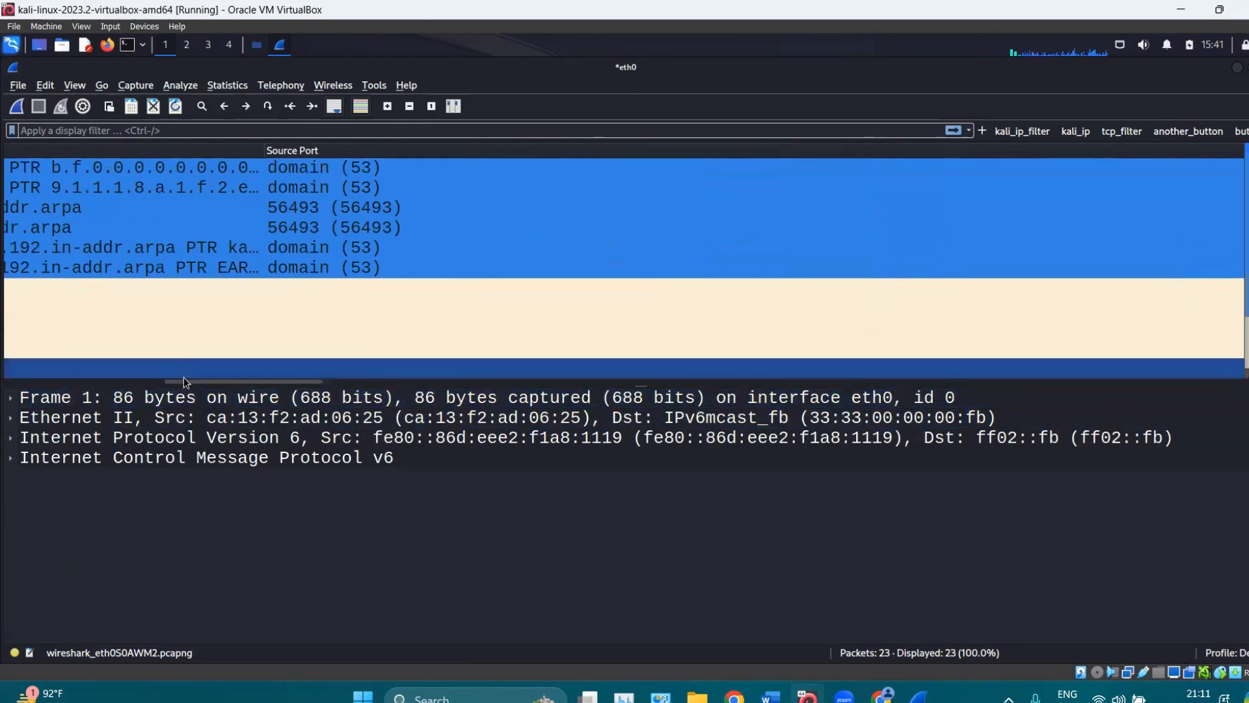
{"action": "left_click_drag", "start_coordinate": [85, 386], "coordinate": [34, 382]}
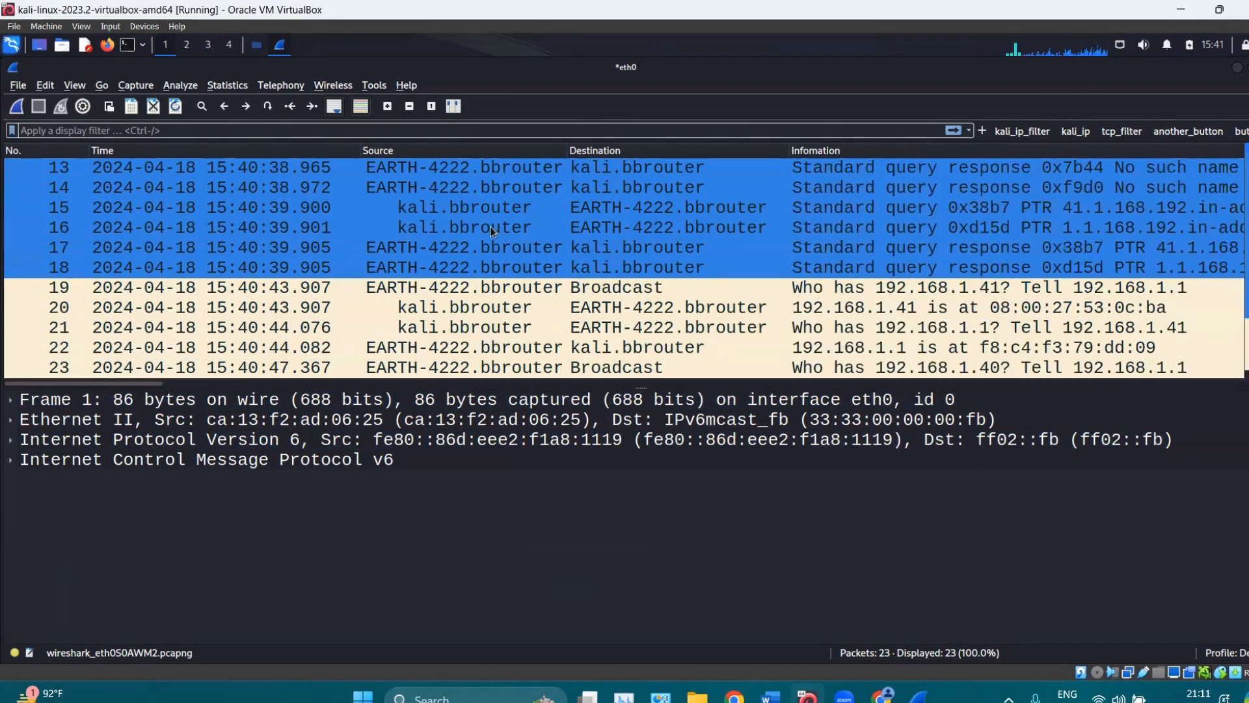
{"action": "left_click", "coordinate": [540, 189]}
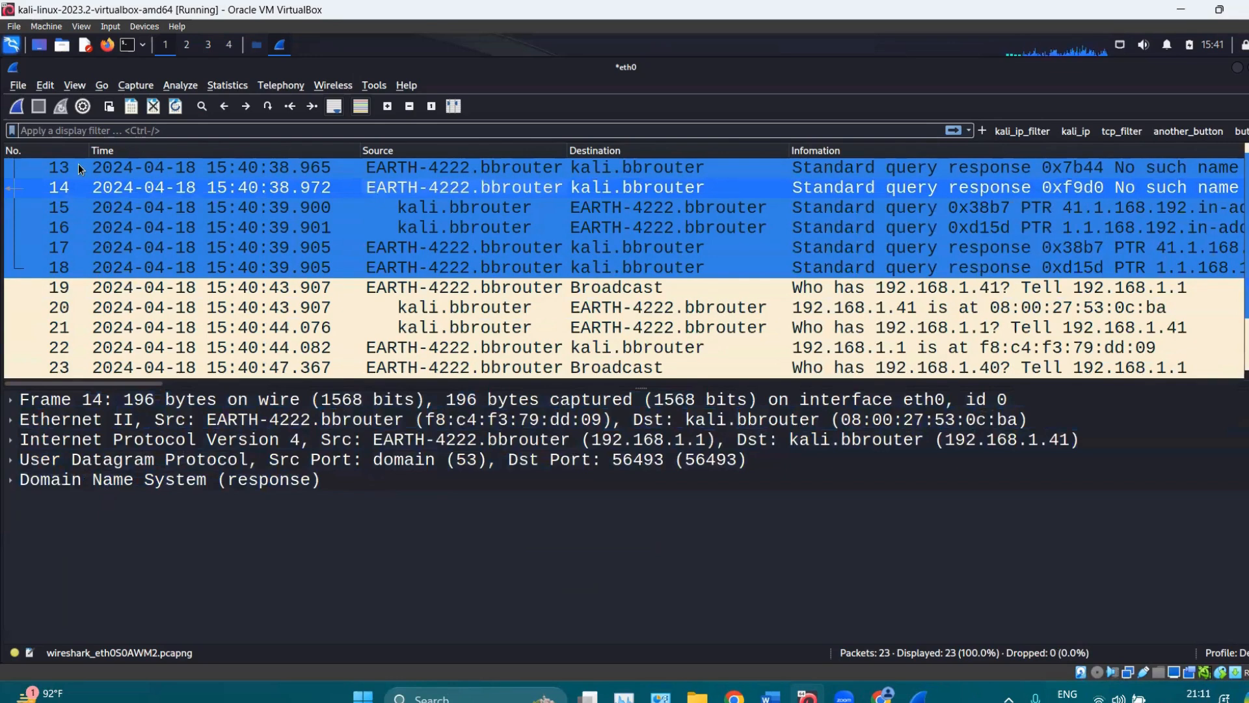
Set Pane 3 to Packet Bytes in the layout preferences and examine the bytes of packet 14.
{"action": "left_click", "coordinate": [47, 86]}
{"action": "mouse_move", "coordinate": [78, 85]}
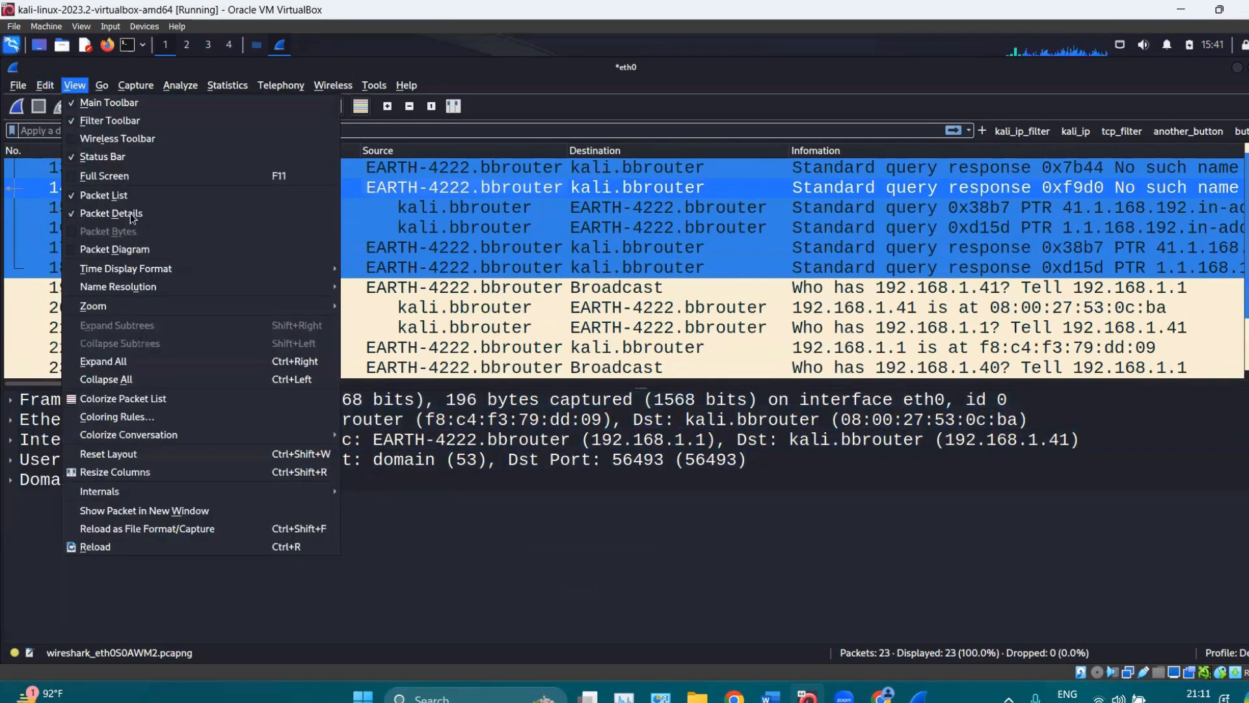
{"action": "mouse_move", "coordinate": [15, 88]}
{"action": "key", "text": "Escape"}
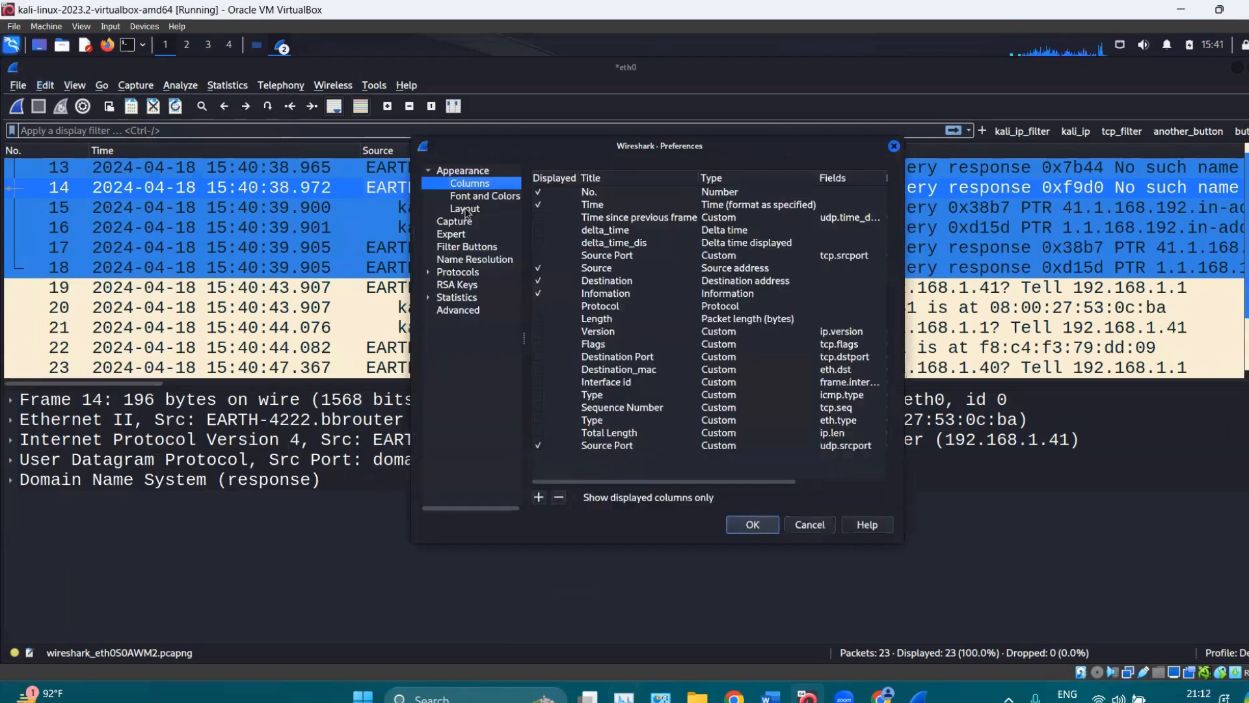
{"action": "left_click", "coordinate": [481, 196]}
{"action": "left_click", "coordinate": [469, 209]}
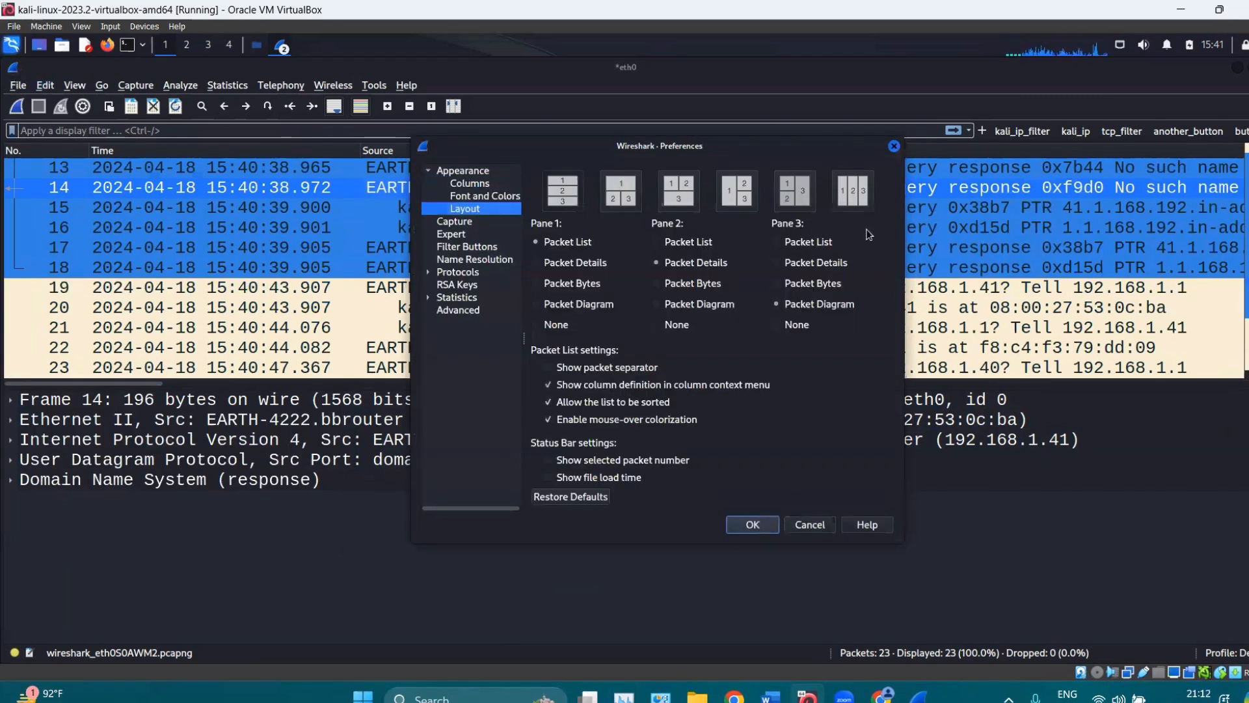
{"action": "left_click", "coordinate": [755, 524]}
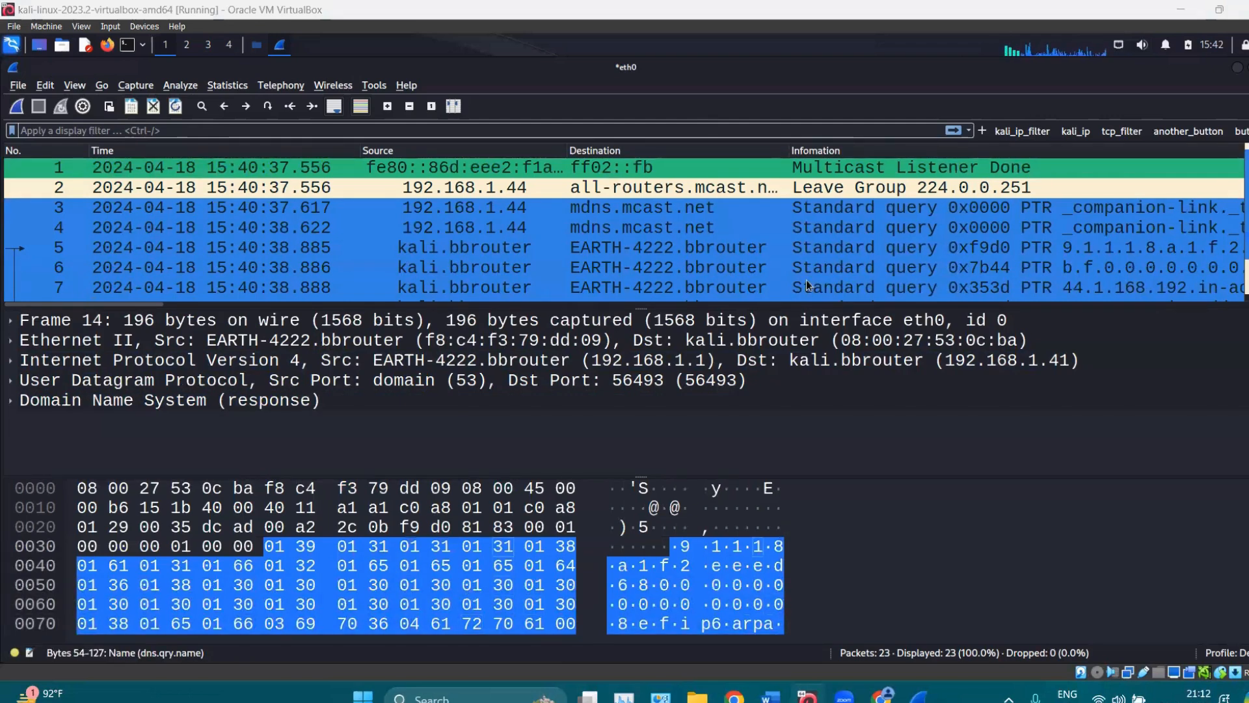
{"action": "left_click", "coordinate": [818, 208]}
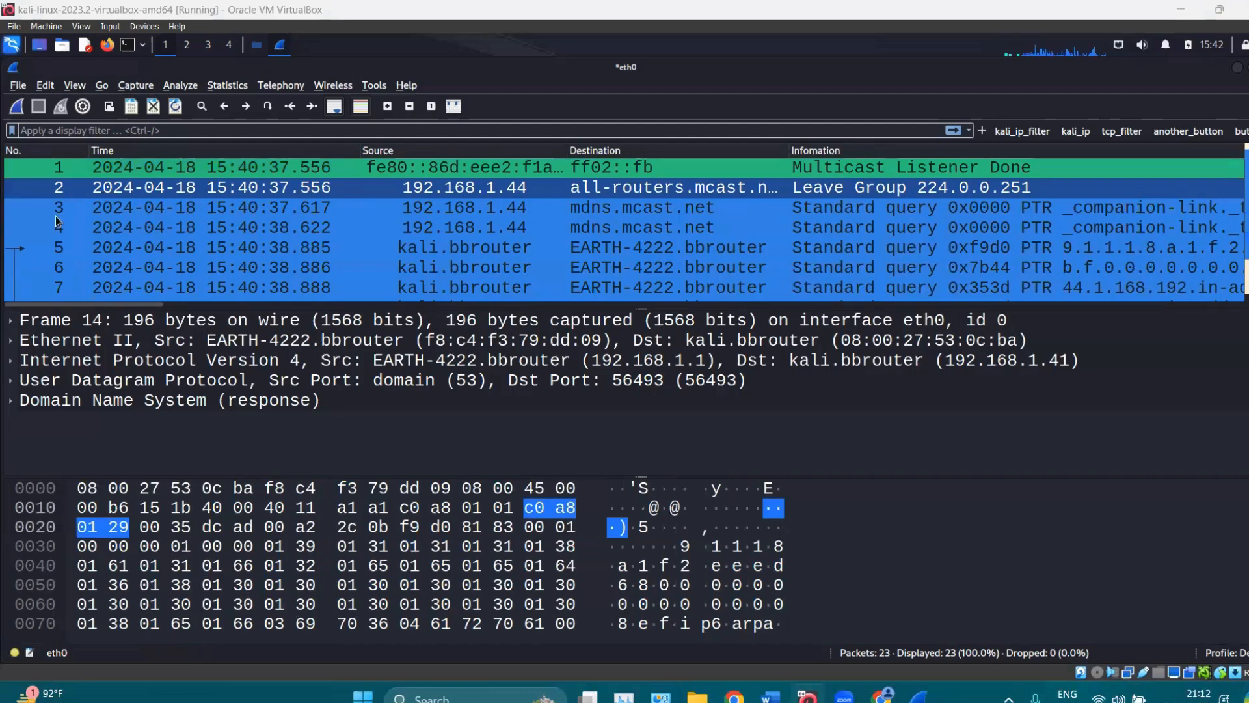
{"action": "left_click", "coordinate": [255, 473]}
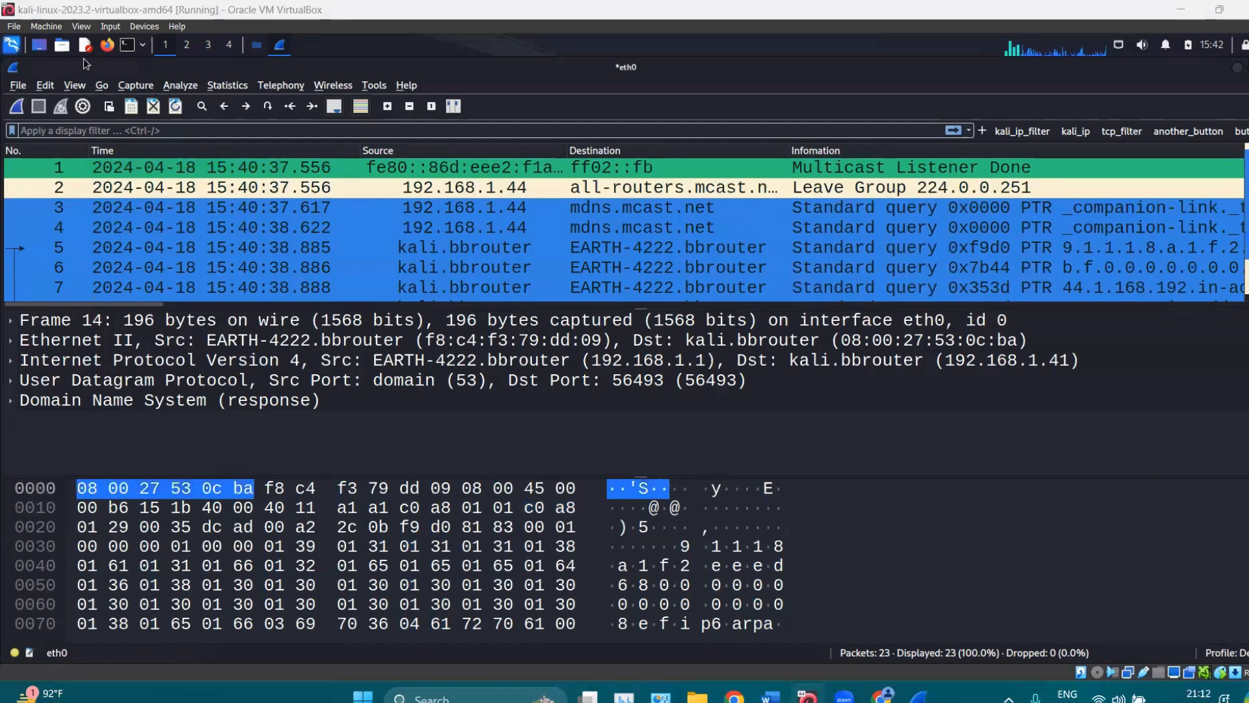
Set Pane 3 to Packet Diagram in the layout preferences and show the Packet Diagram pane.
{"action": "left_click", "coordinate": [45, 85]}
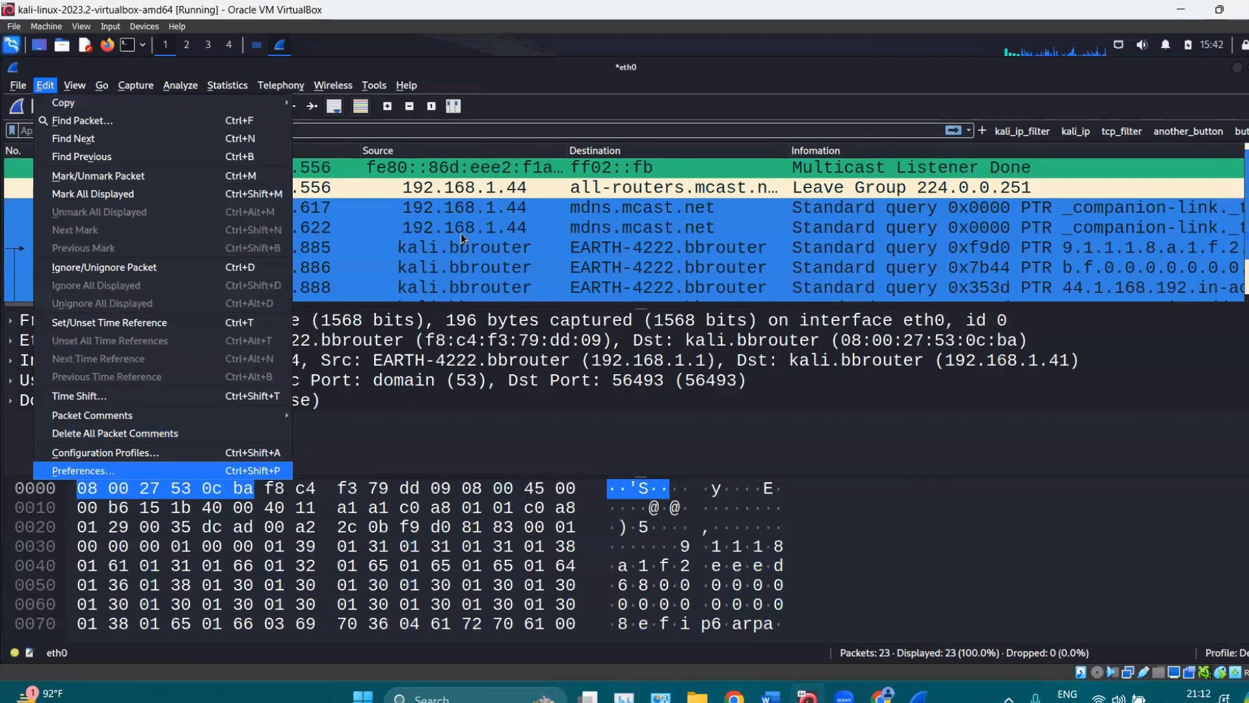
{"action": "key", "text": "Return"}
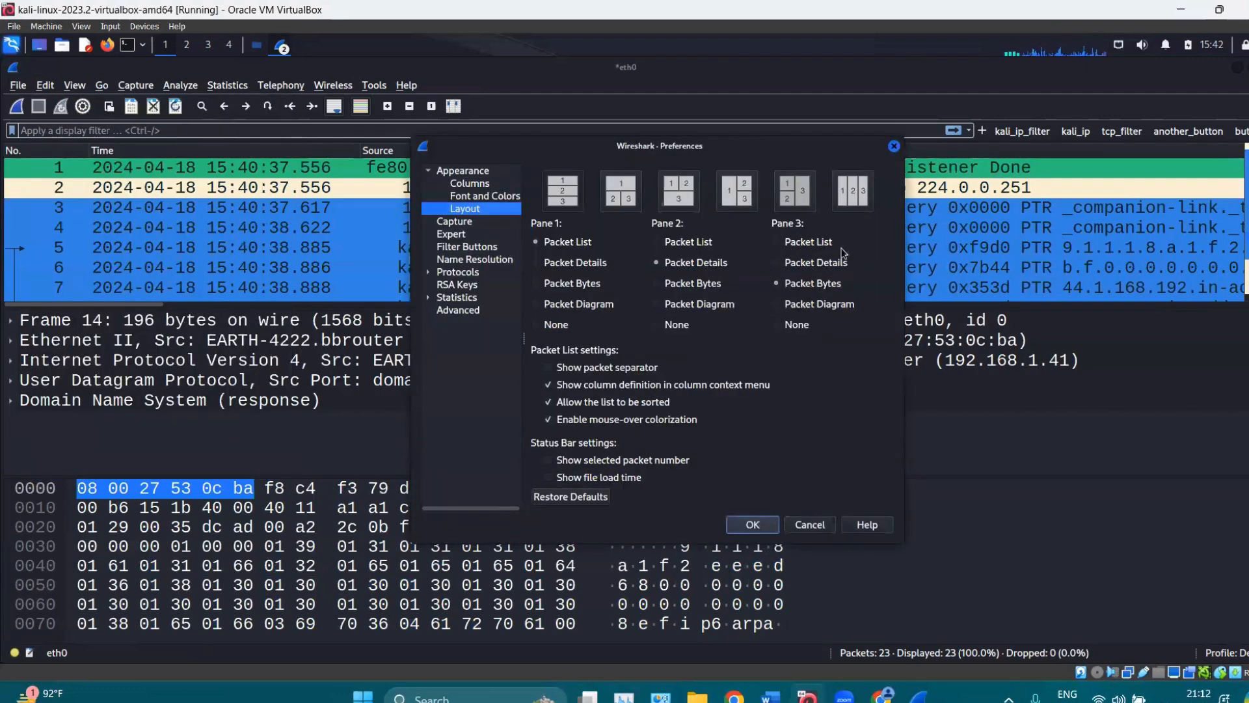
{"action": "left_click", "coordinate": [780, 304]}
{"action": "left_click", "coordinate": [750, 523]}
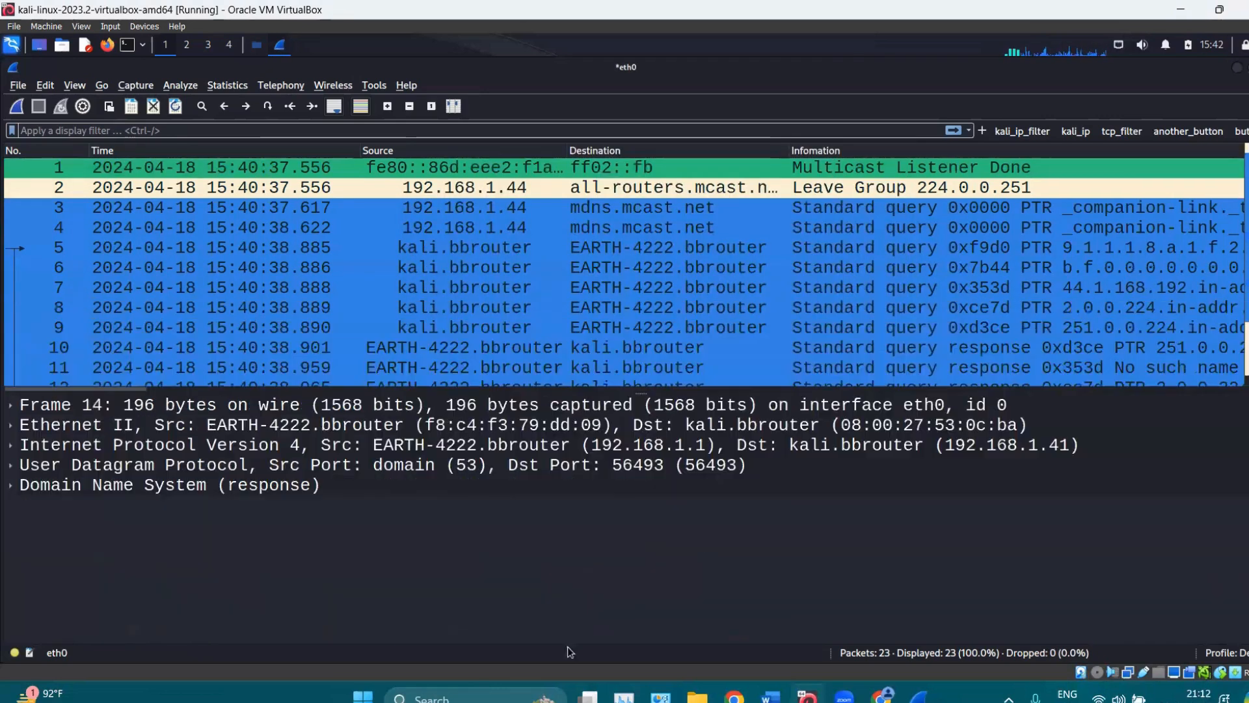
{"action": "left_click", "coordinate": [74, 85]}
{"action": "left_click", "coordinate": [120, 250]}
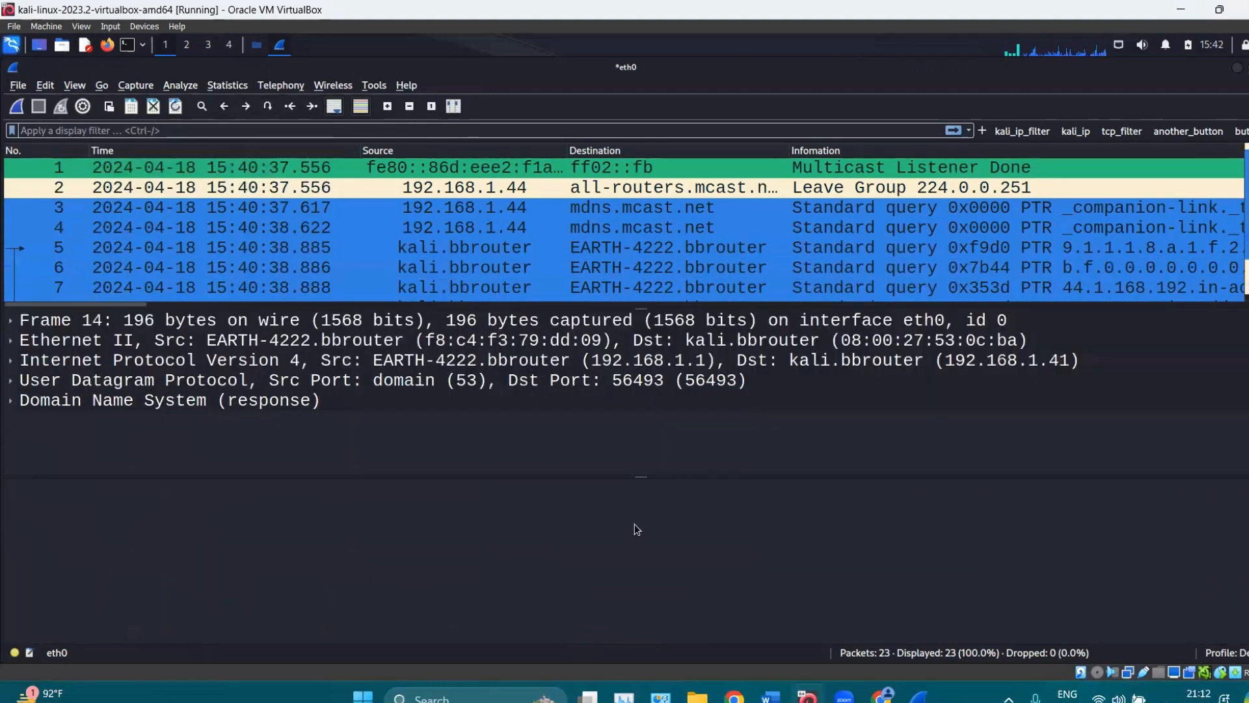
Select packet 4, enlarge the Packet Diagram pane to about twice its height and examine the Ethernet header's destination, source and type fields.
{"action": "left_click", "coordinate": [551, 180]}
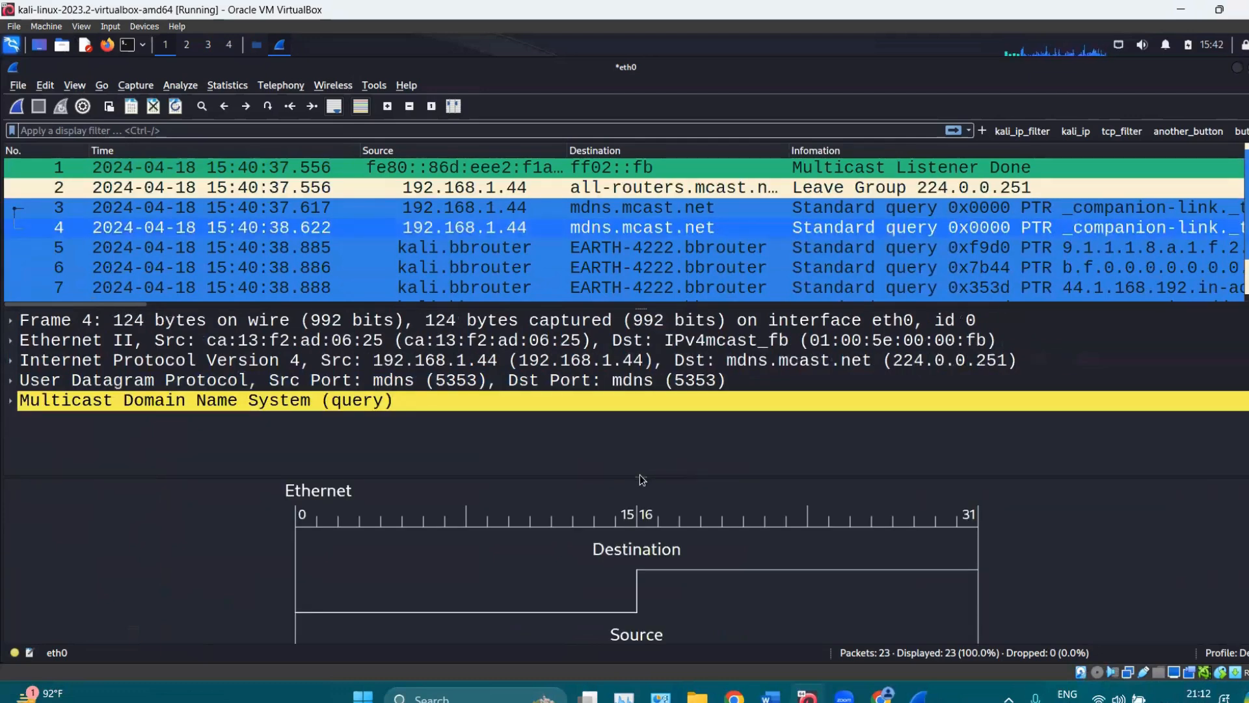
{"action": "left_click_drag", "start_coordinate": [642, 476], "coordinate": [641, 397]}
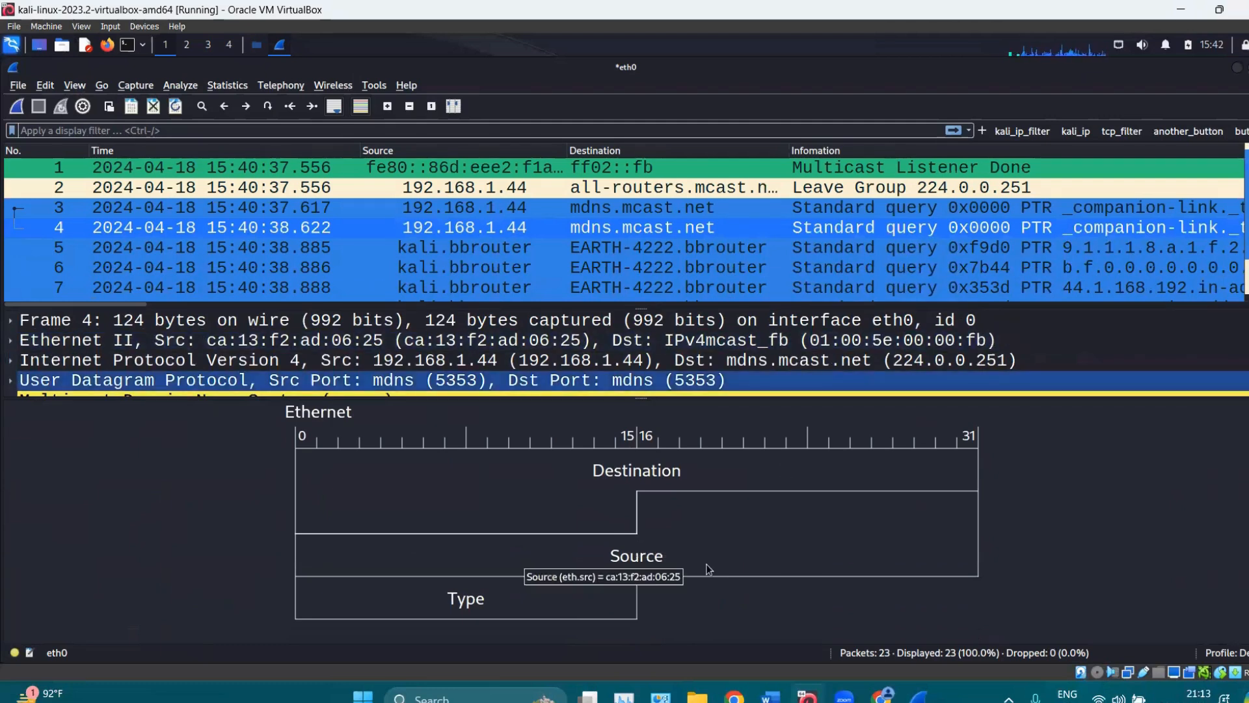
{"action": "left_click_drag", "start_coordinate": [1242, 430], "coordinate": [570, 342]}
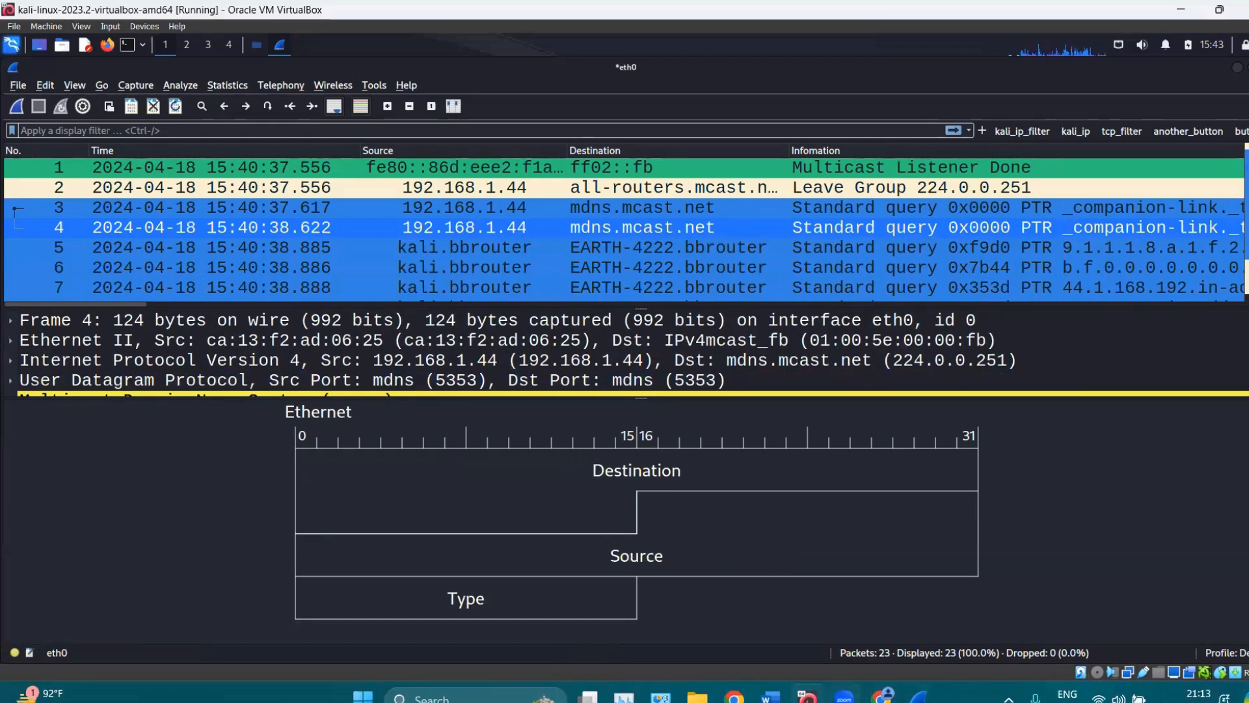
Switch to the wireshark_notes_1.docx notes in Word and read the section describing each item of the main menu.
{"action": "left_click", "coordinate": [770, 698]}
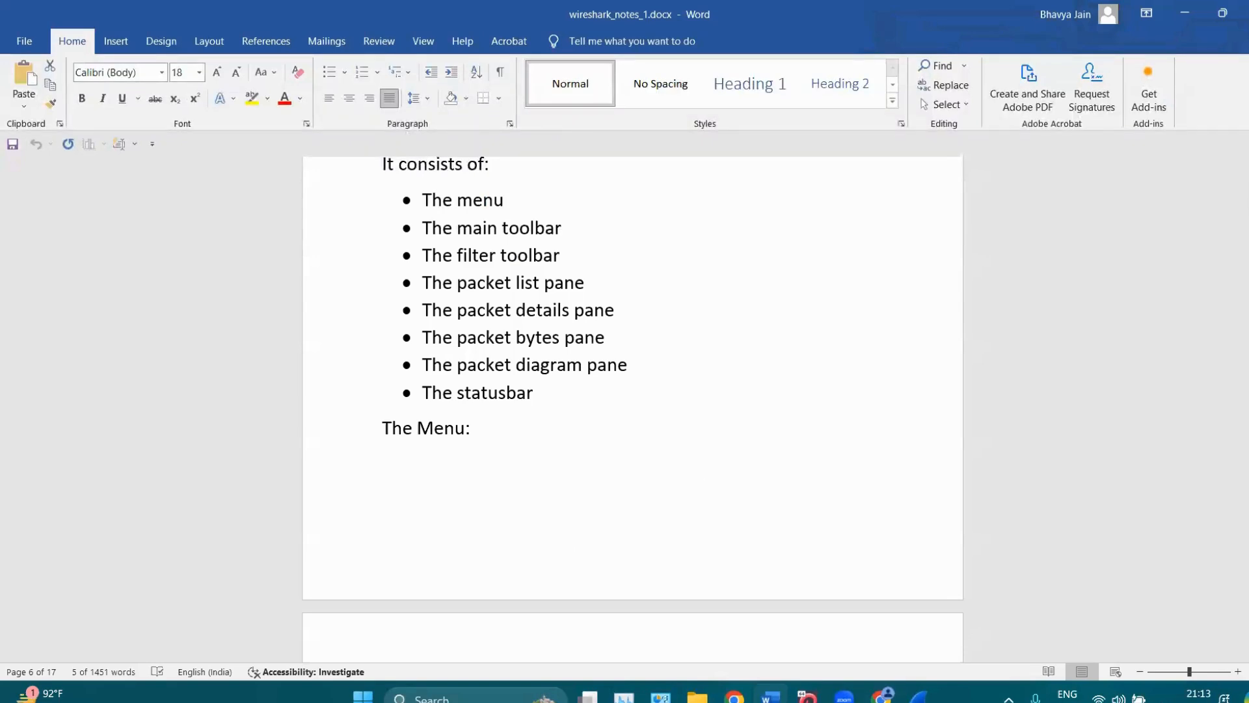
{"action": "left_click_drag", "start_coordinate": [1247, 335], "coordinate": [1247, 342]}
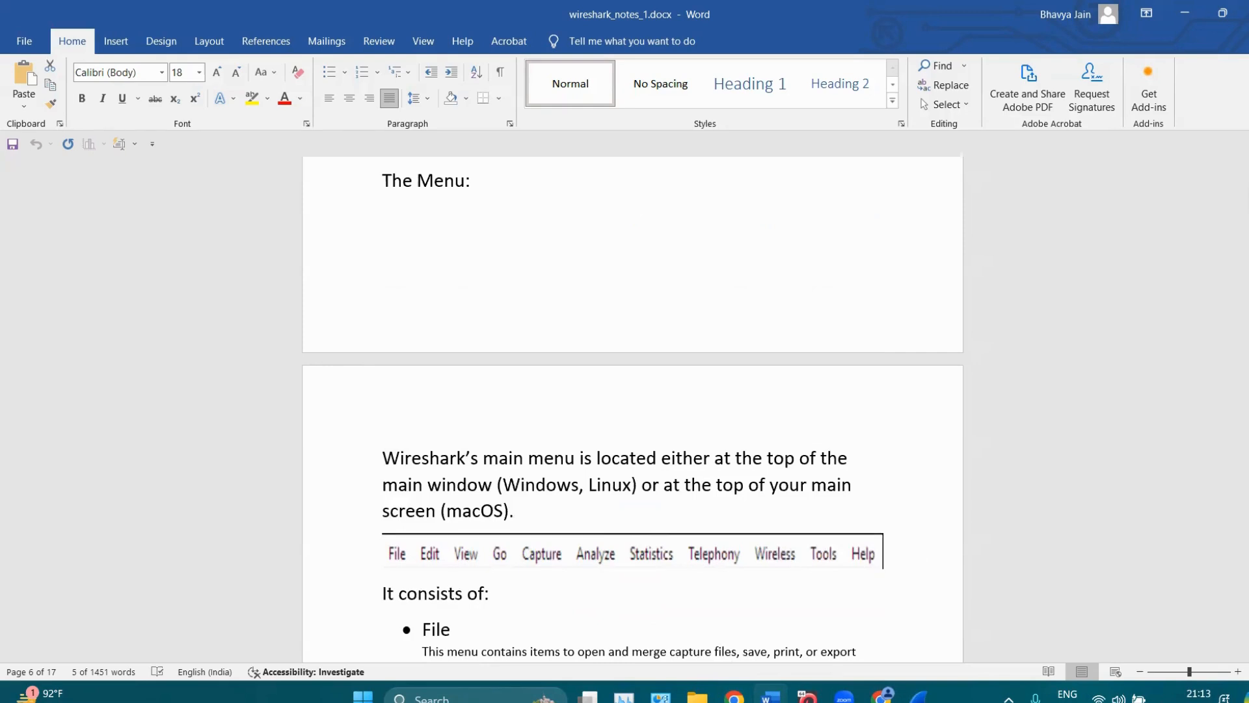
{"action": "left_click_drag", "start_coordinate": [1247, 342], "coordinate": [1247, 348]}
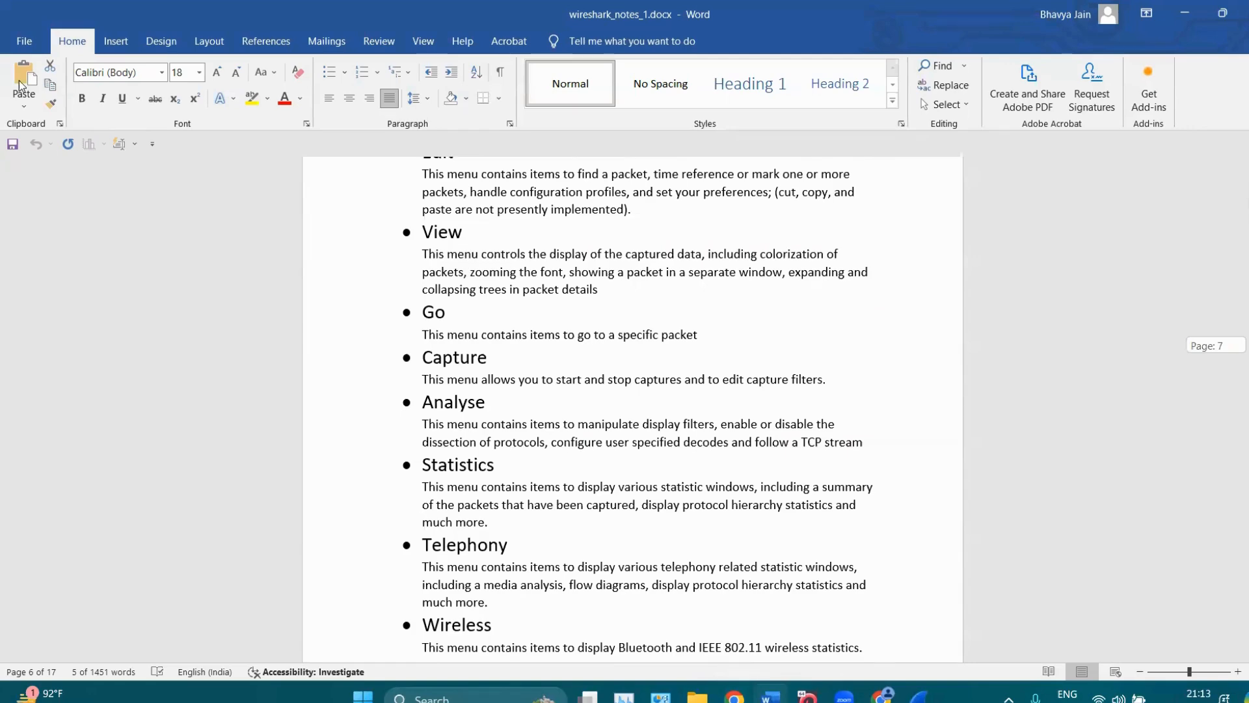
Return to Wireshark in the Kali virtual machine and review the available file and editing commands.
{"action": "left_click", "coordinate": [919, 695]}
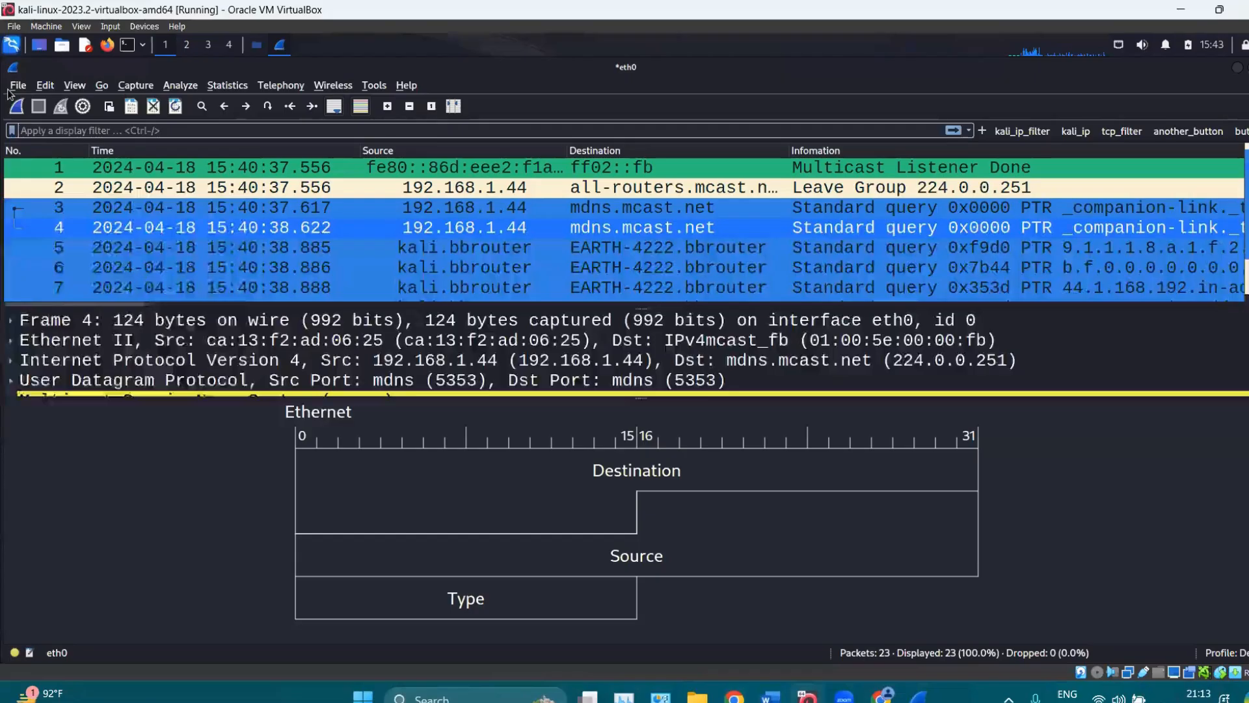
{"action": "left_click", "coordinate": [17, 86]}
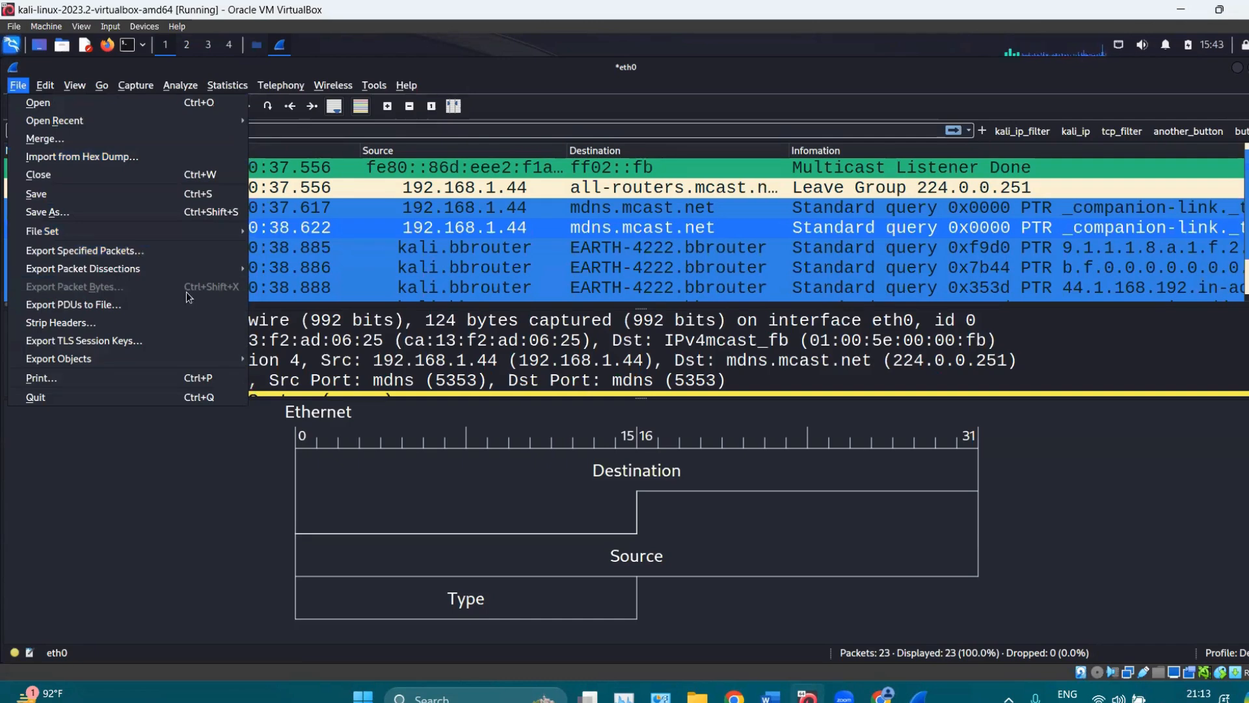
{"action": "key", "text": "Escape"}
{"action": "left_click", "coordinate": [45, 85]}
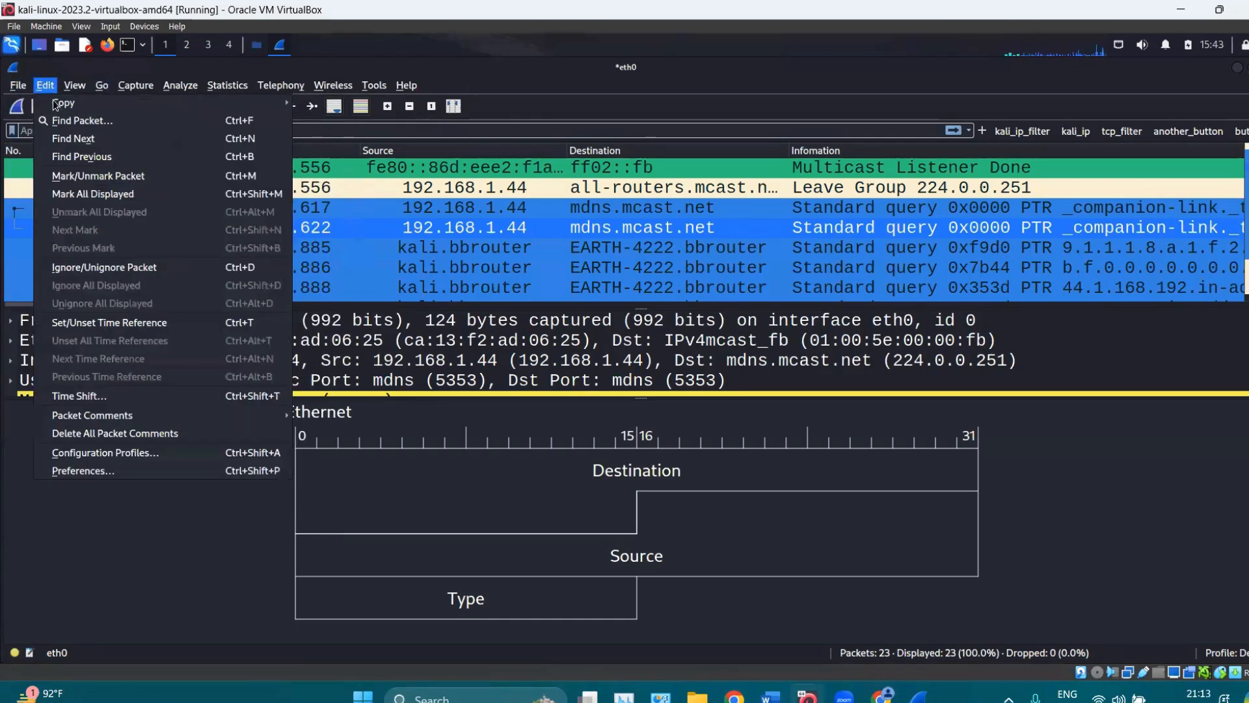
{"action": "mouse_move", "coordinate": [56, 103]}
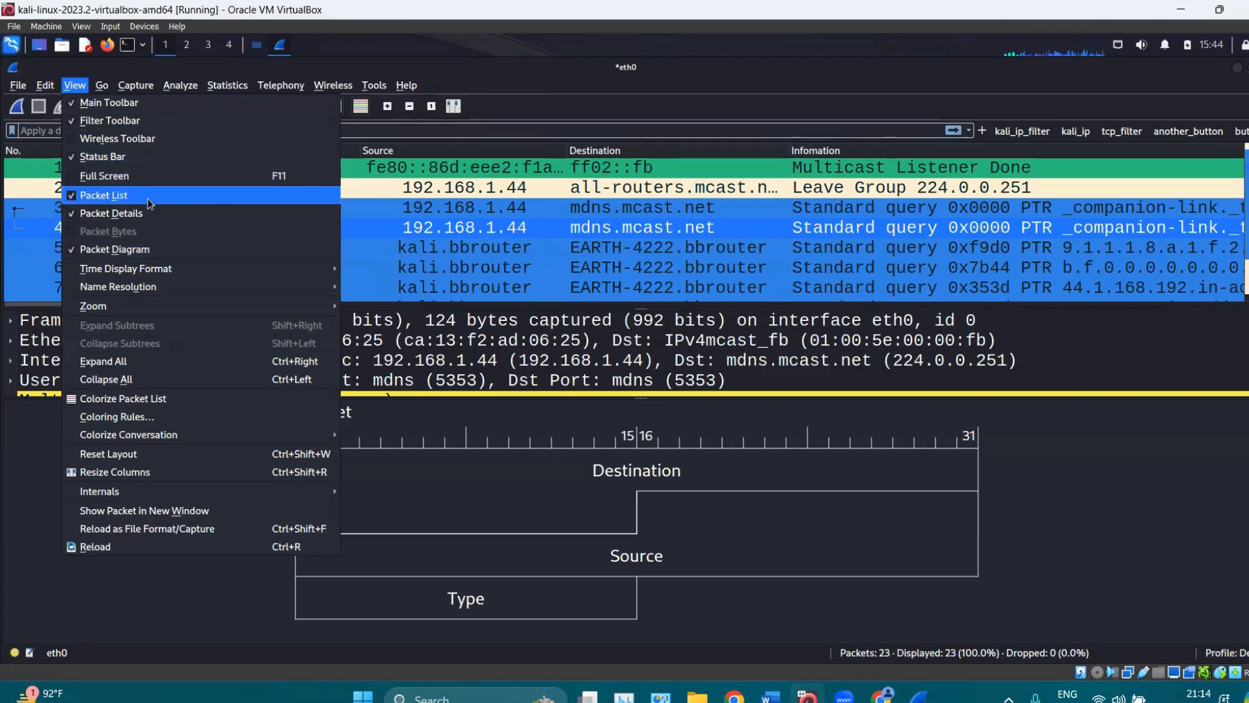
Hide the Packet Diagram pane and review the zoom, time display format and name resolution options.
{"action": "left_click", "coordinate": [158, 252]}
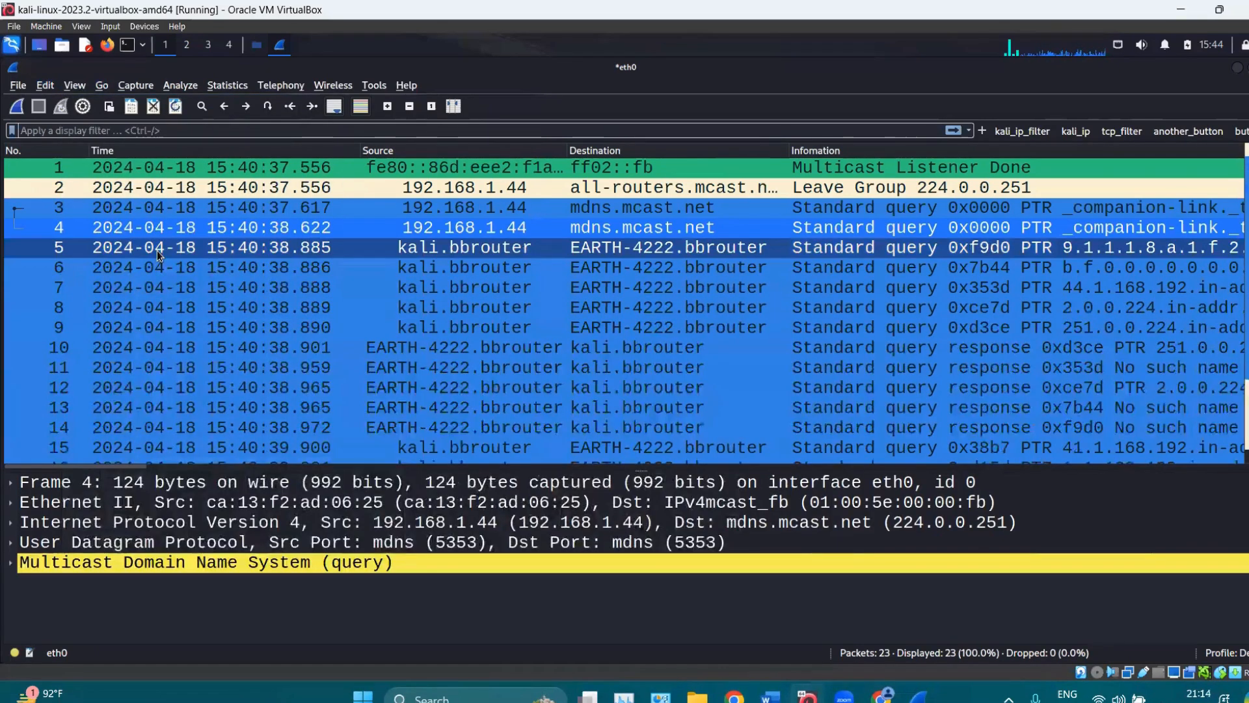
{"action": "left_click", "coordinate": [75, 85]}
{"action": "mouse_move", "coordinate": [169, 311]}
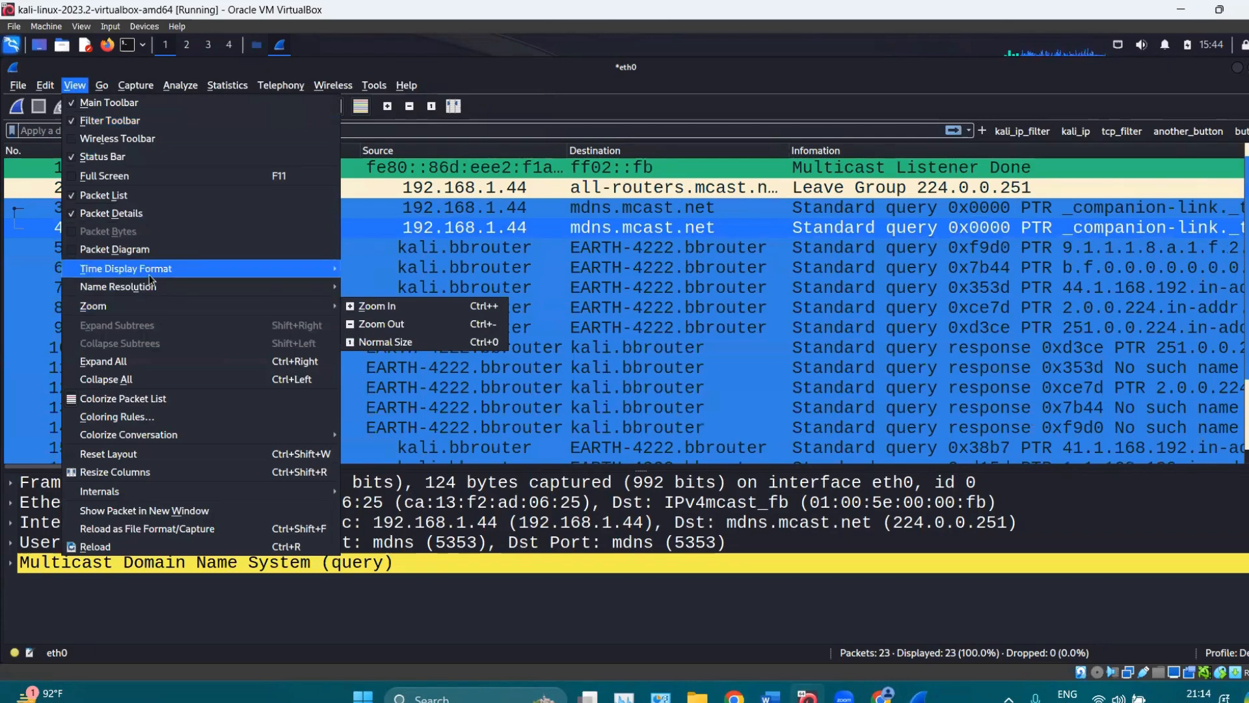
{"action": "mouse_move", "coordinate": [151, 270]}
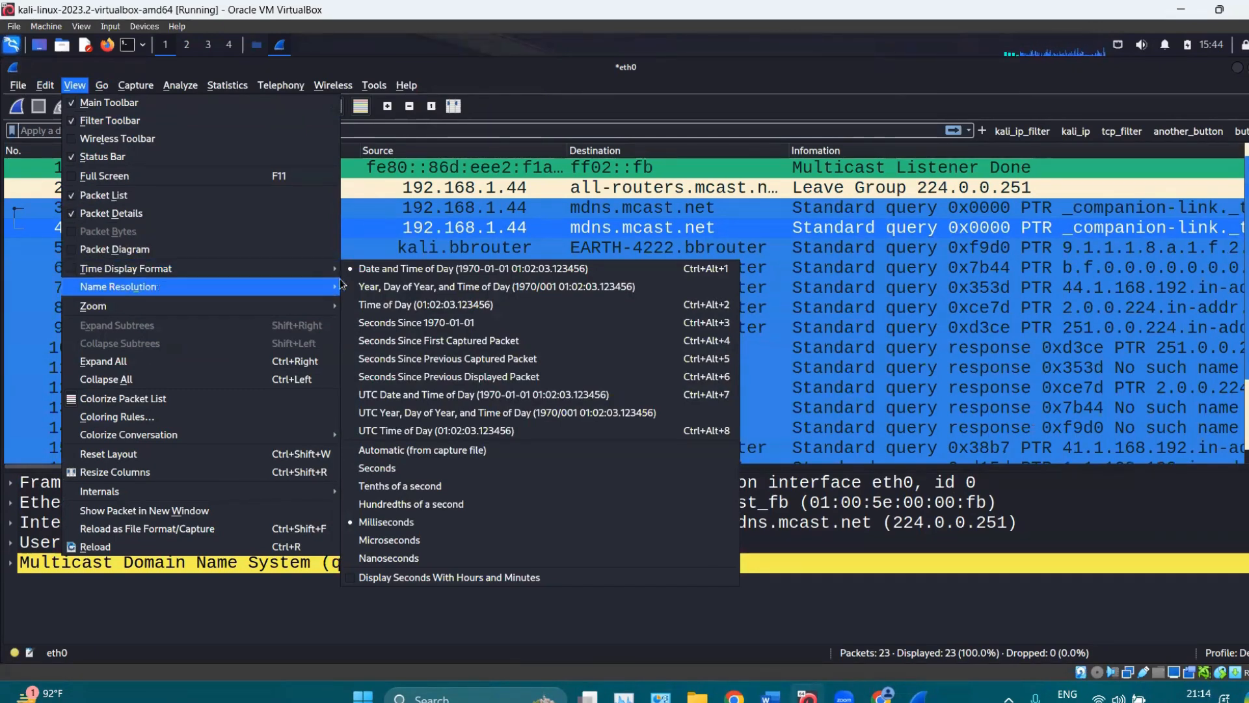
{"action": "mouse_move", "coordinate": [266, 287]}
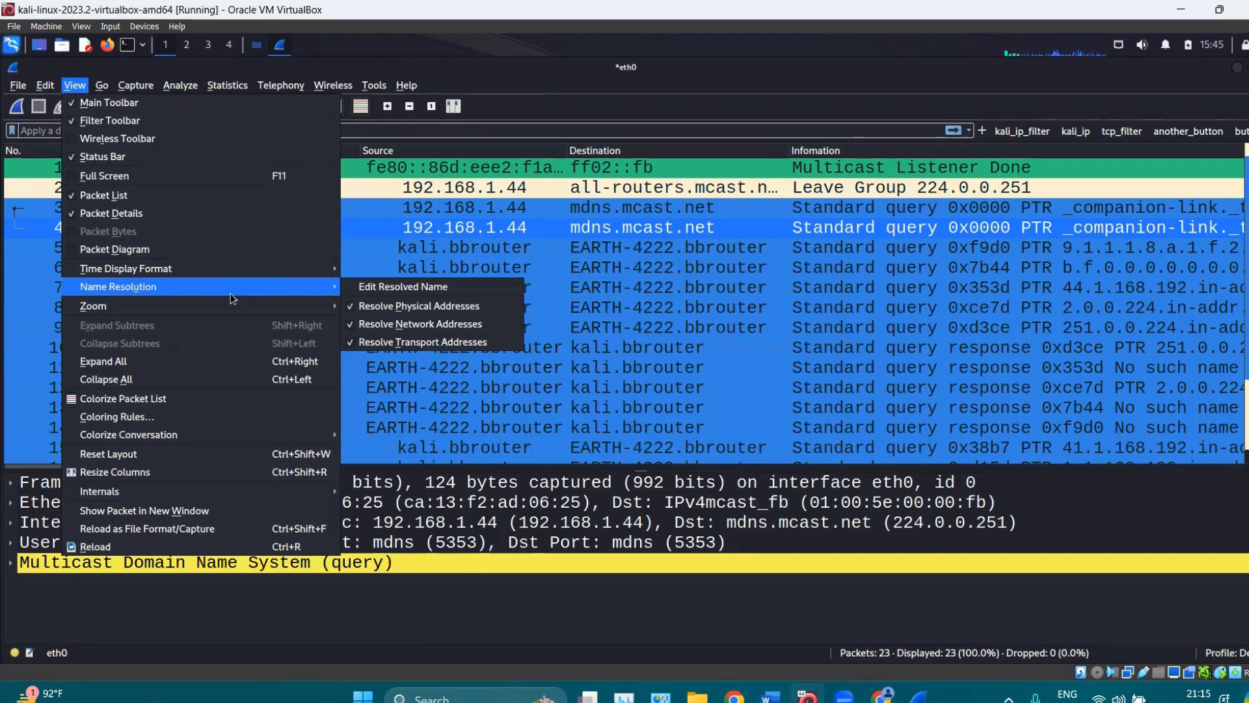
{"action": "left_click", "coordinate": [191, 246]}
{"action": "left_click", "coordinate": [135, 86]}
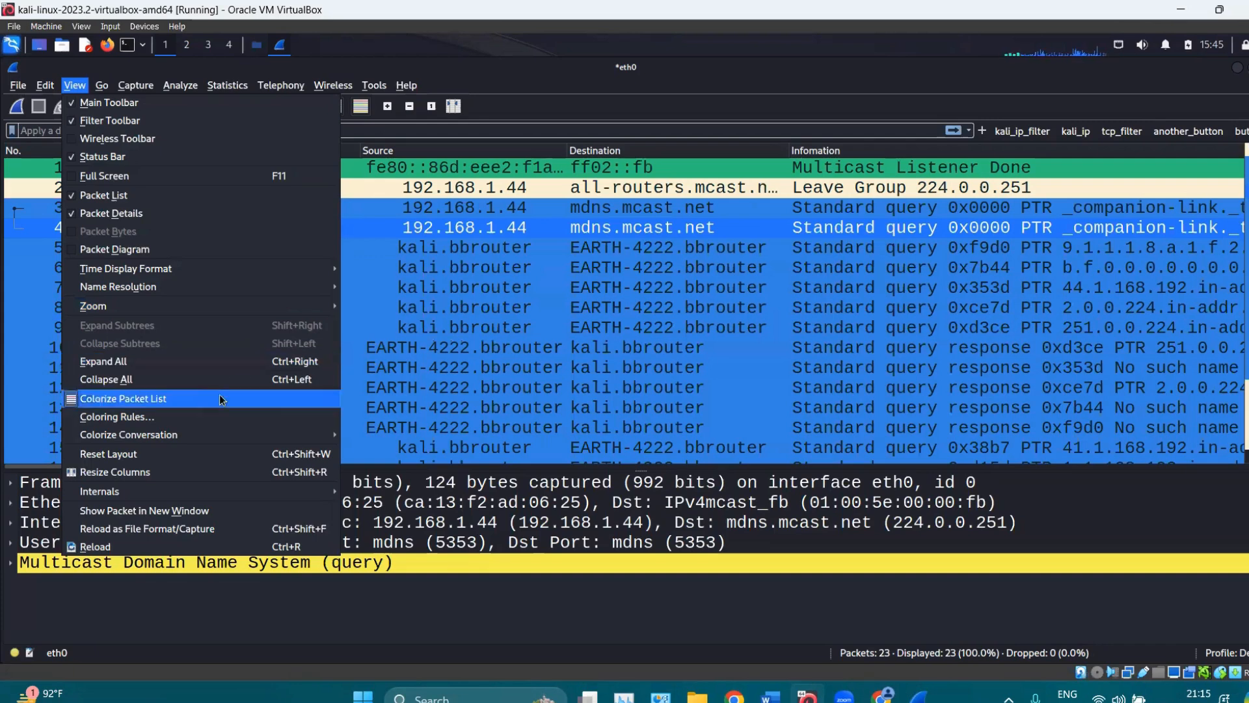
{"action": "left_click", "coordinate": [828, 248]}
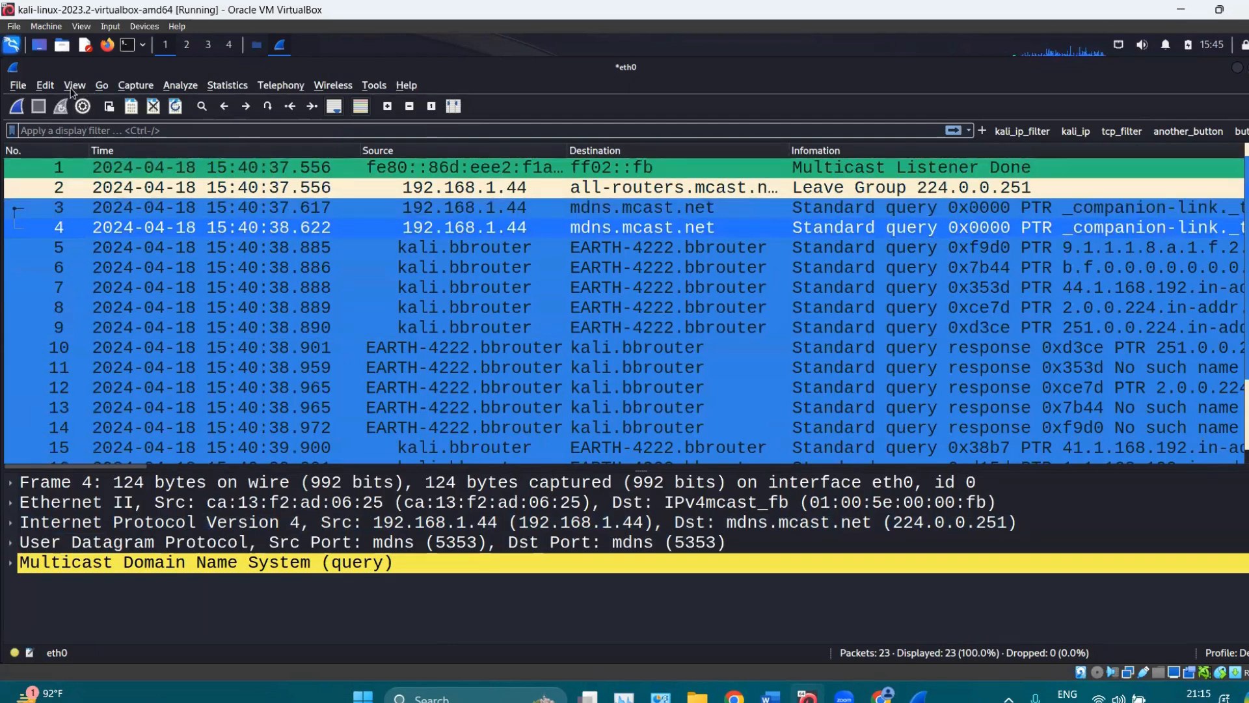
Examine the ICMP, TCP RST and UDP coloring rules, and toggle packet list colorization off and back on.
{"action": "left_click", "coordinate": [73, 86]}
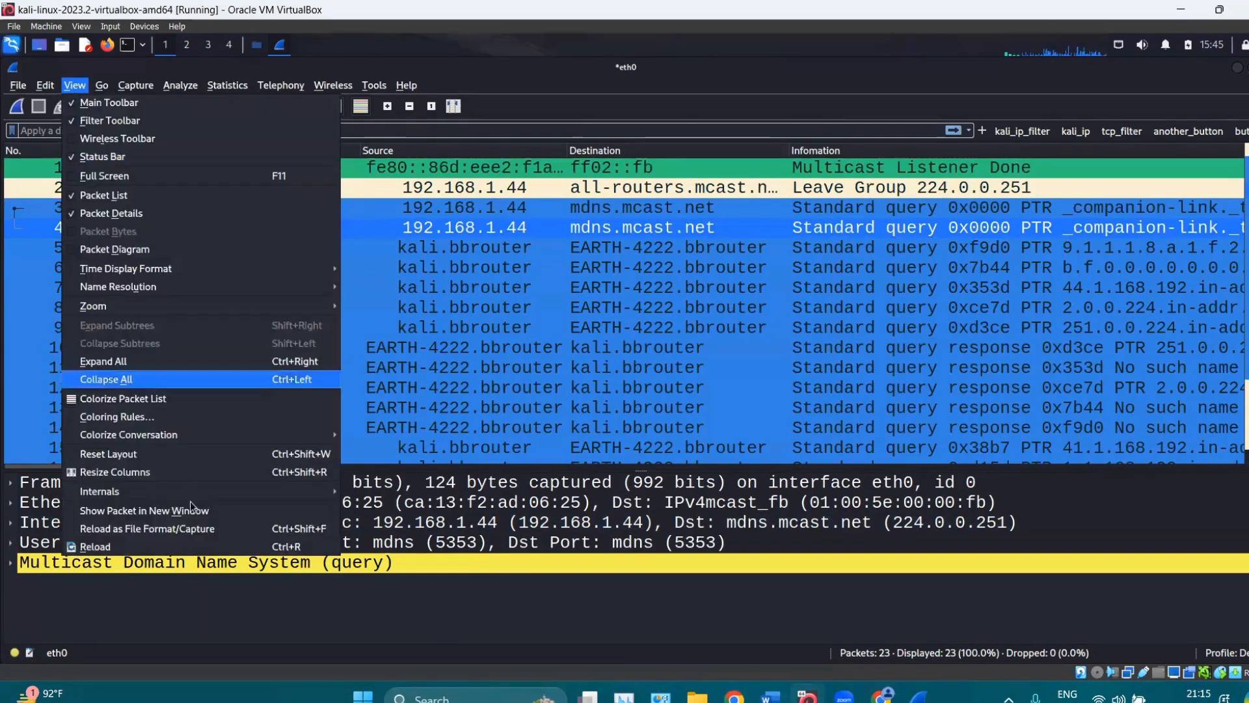
{"action": "left_click", "coordinate": [125, 424]}
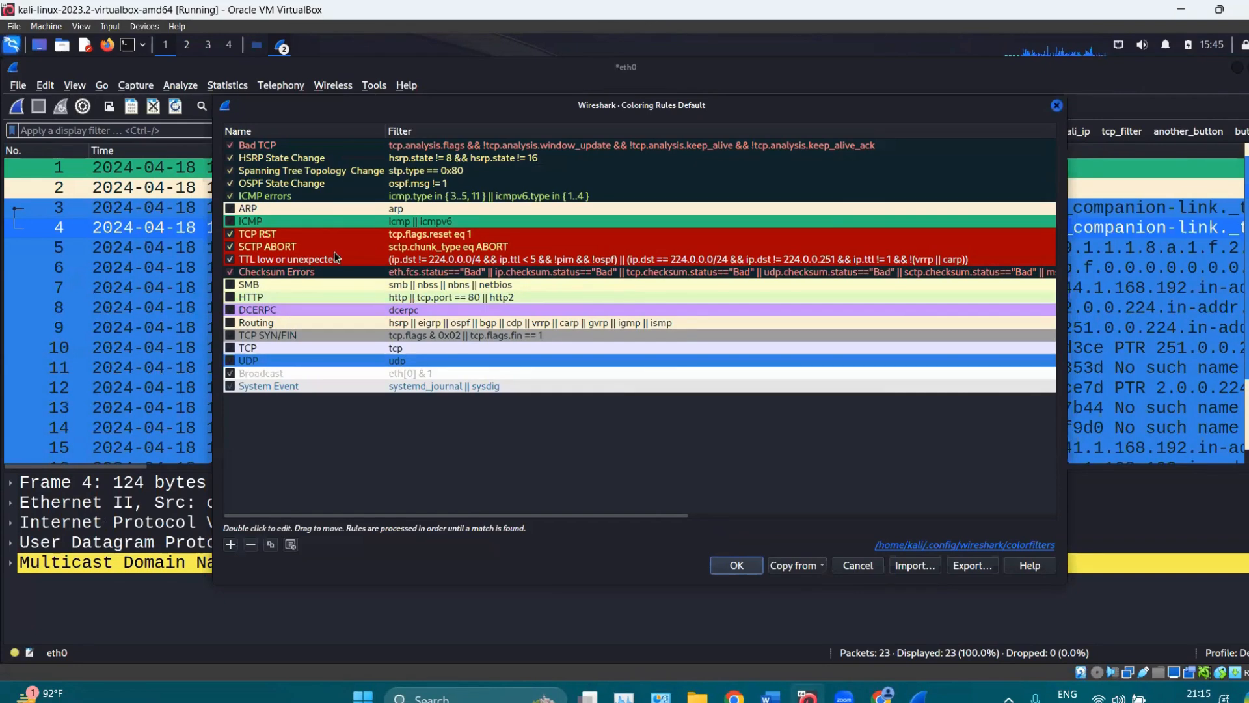
{"action": "left_click", "coordinate": [313, 225]}
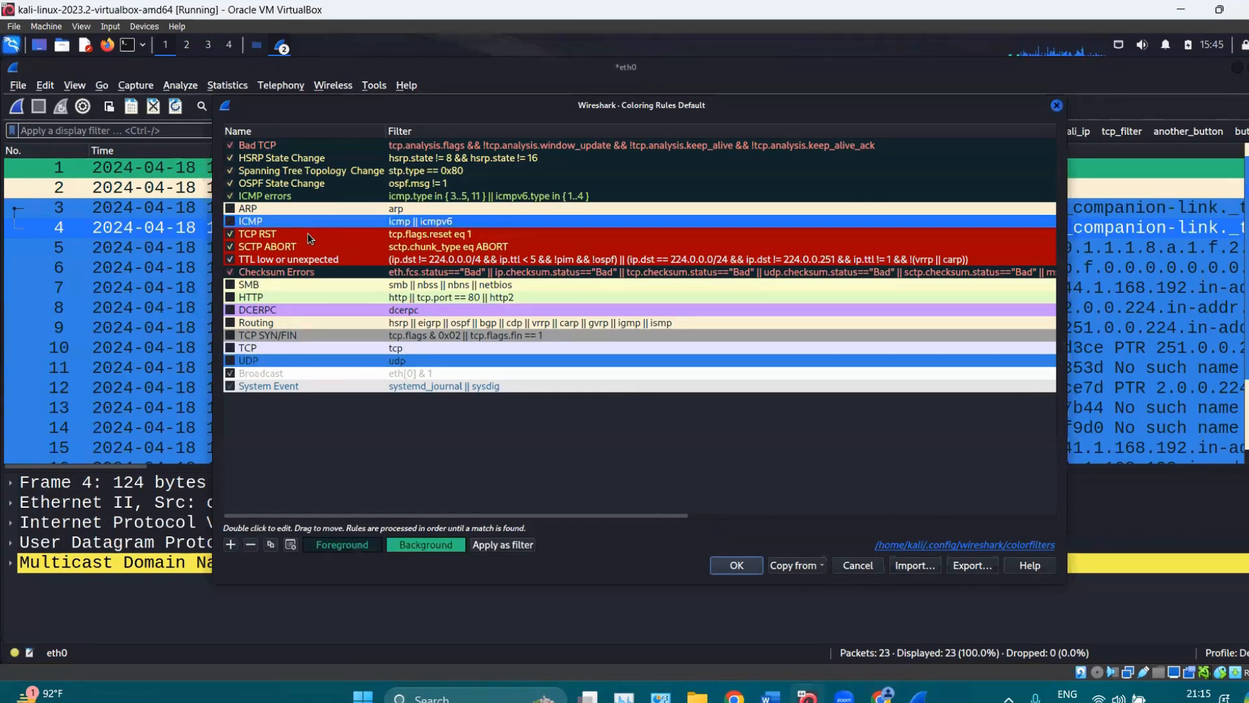
{"action": "left_click", "coordinate": [310, 236]}
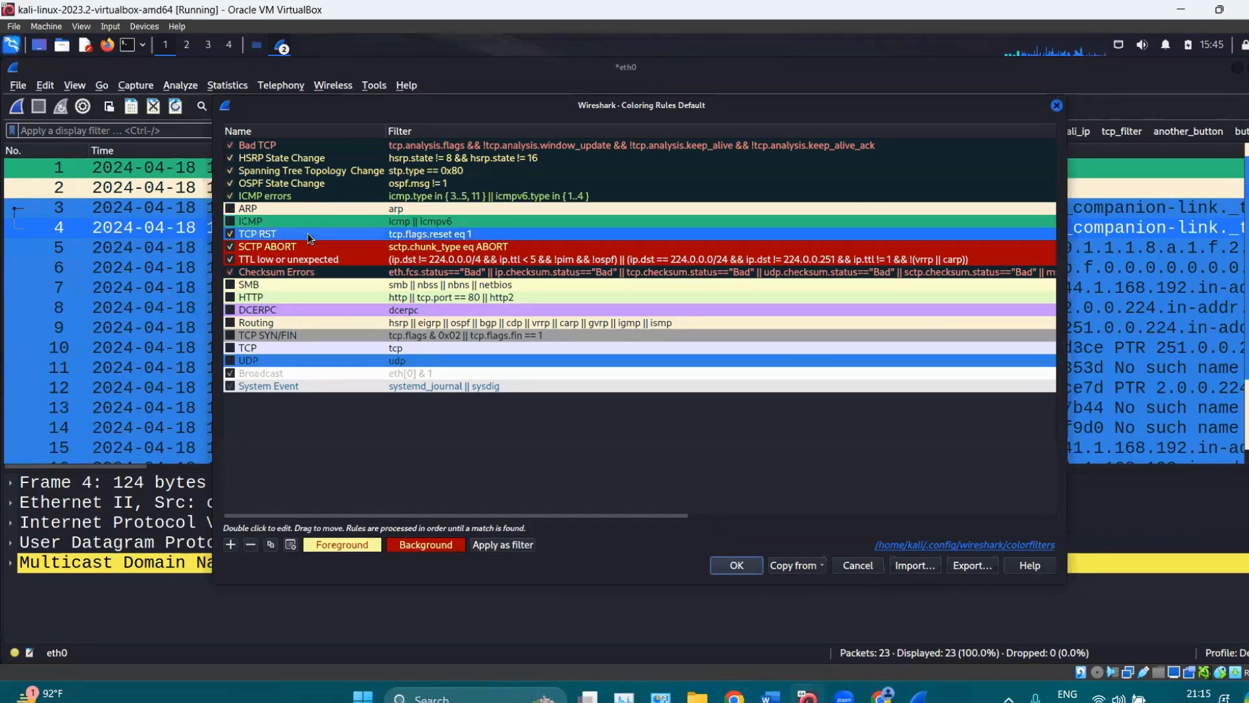
{"action": "left_click", "coordinate": [323, 359]}
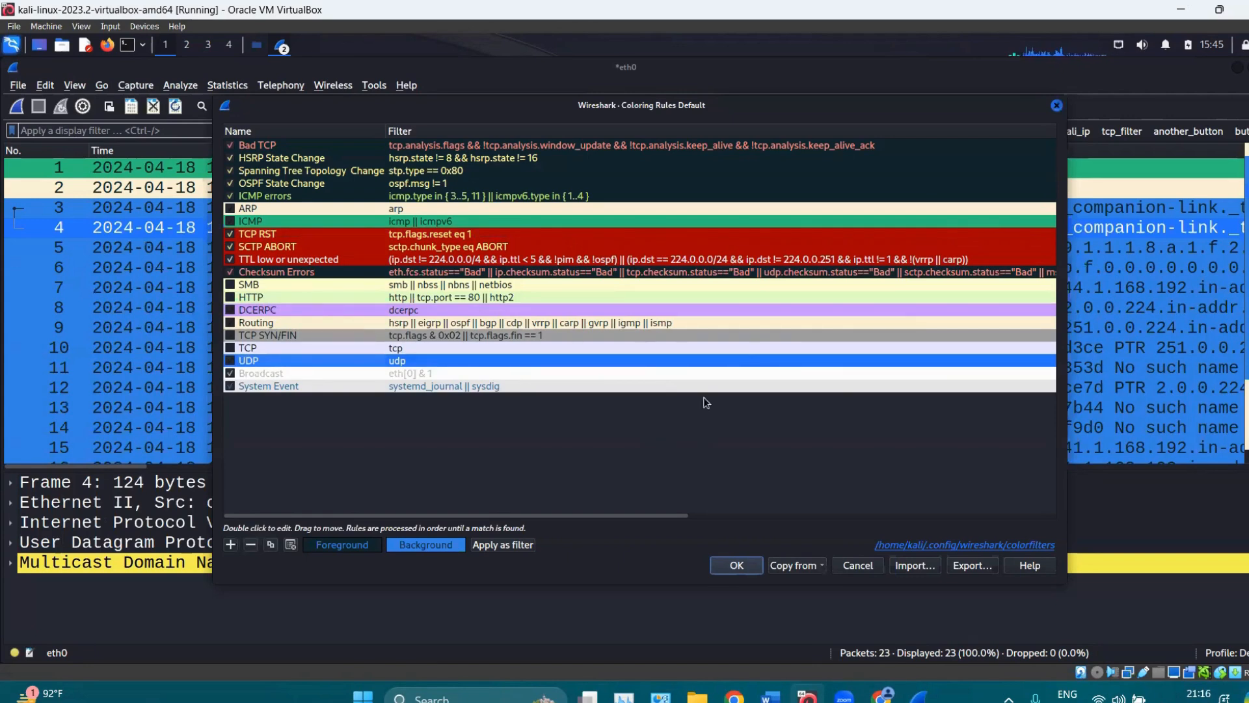
{"action": "left_click", "coordinate": [1057, 104]}
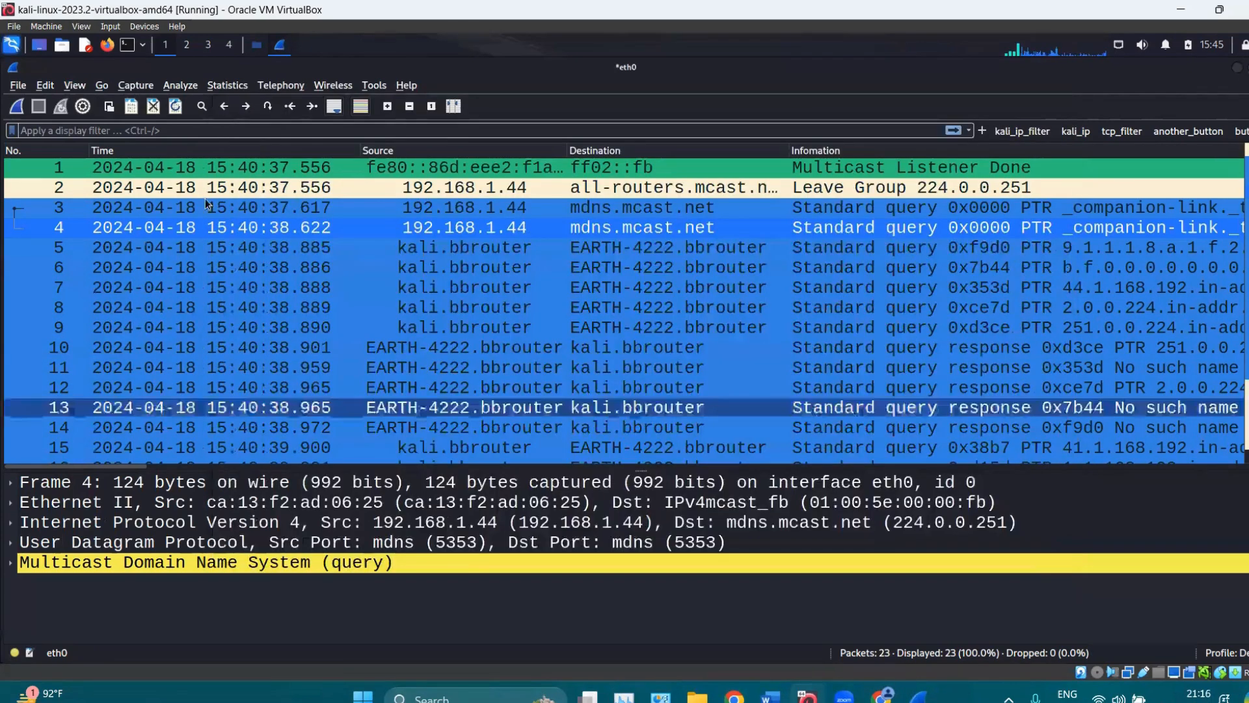
{"action": "left_click", "coordinate": [360, 106]}
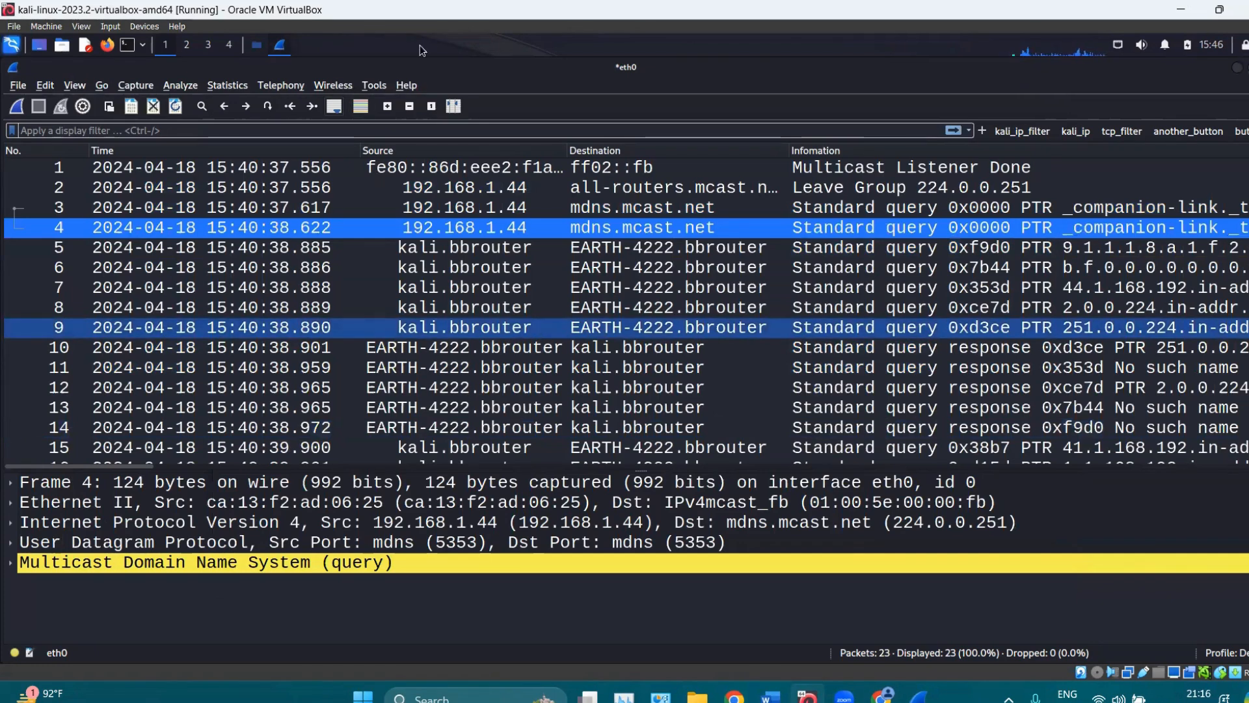
{"action": "left_click", "coordinate": [360, 106]}
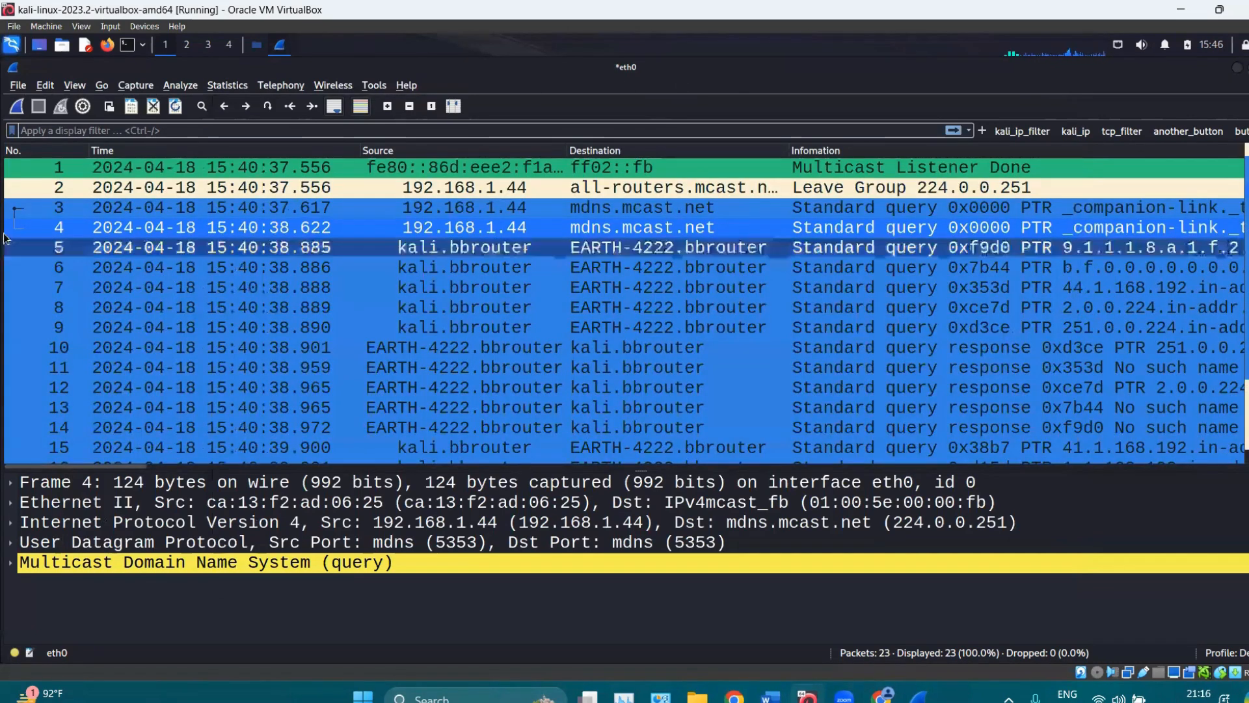
Change the UDP coloring rule's background to light green and apply it to the packet list.
{"action": "left_click", "coordinate": [74, 85]}
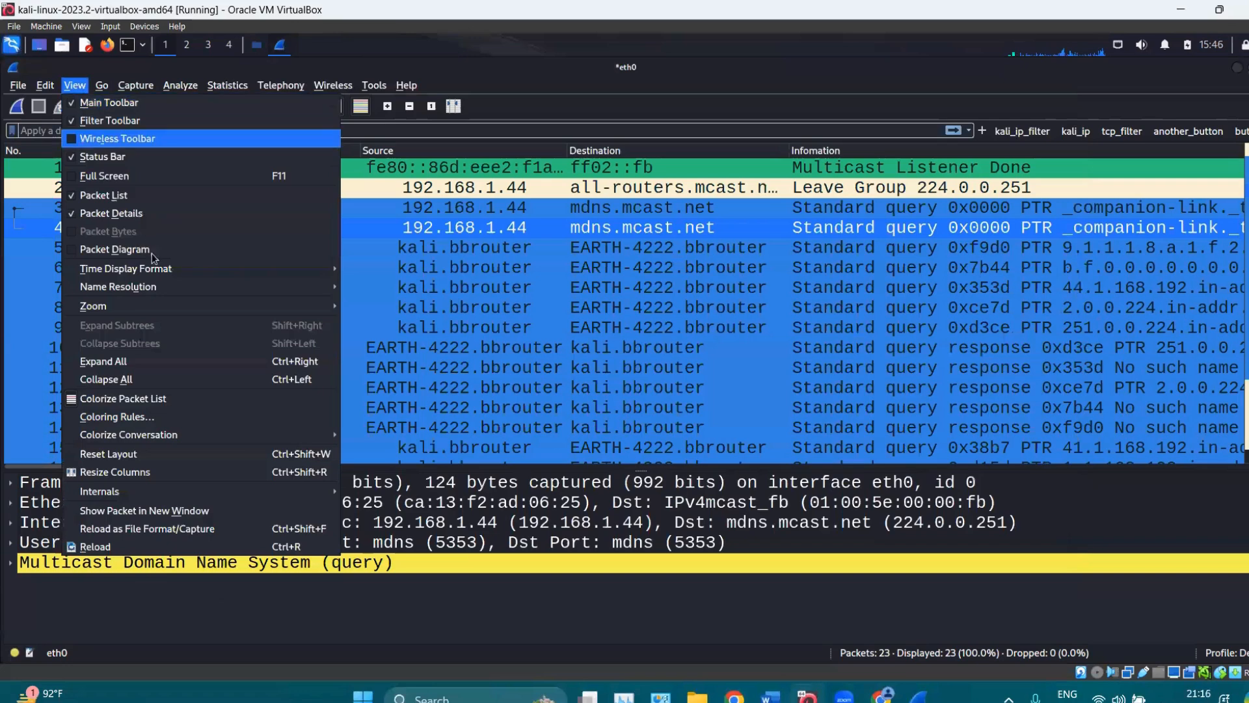
{"action": "left_click", "coordinate": [118, 411]}
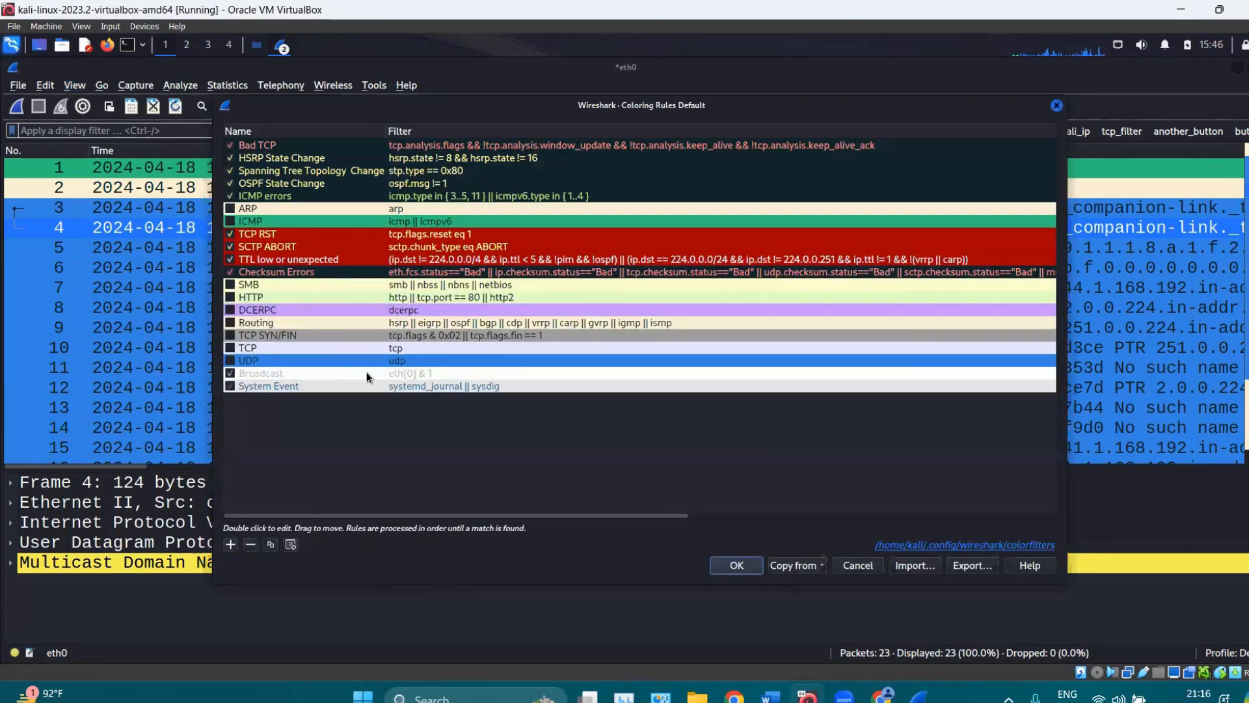
{"action": "left_click", "coordinate": [351, 363]}
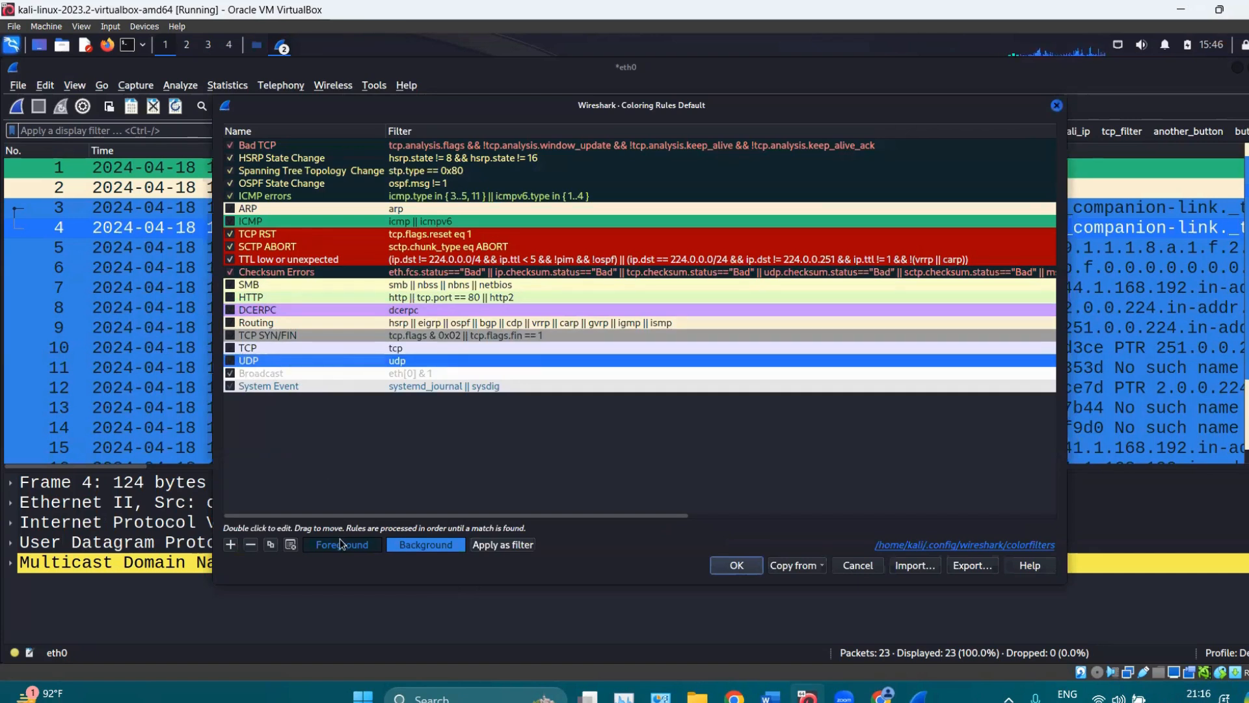
{"action": "left_click", "coordinate": [421, 544]}
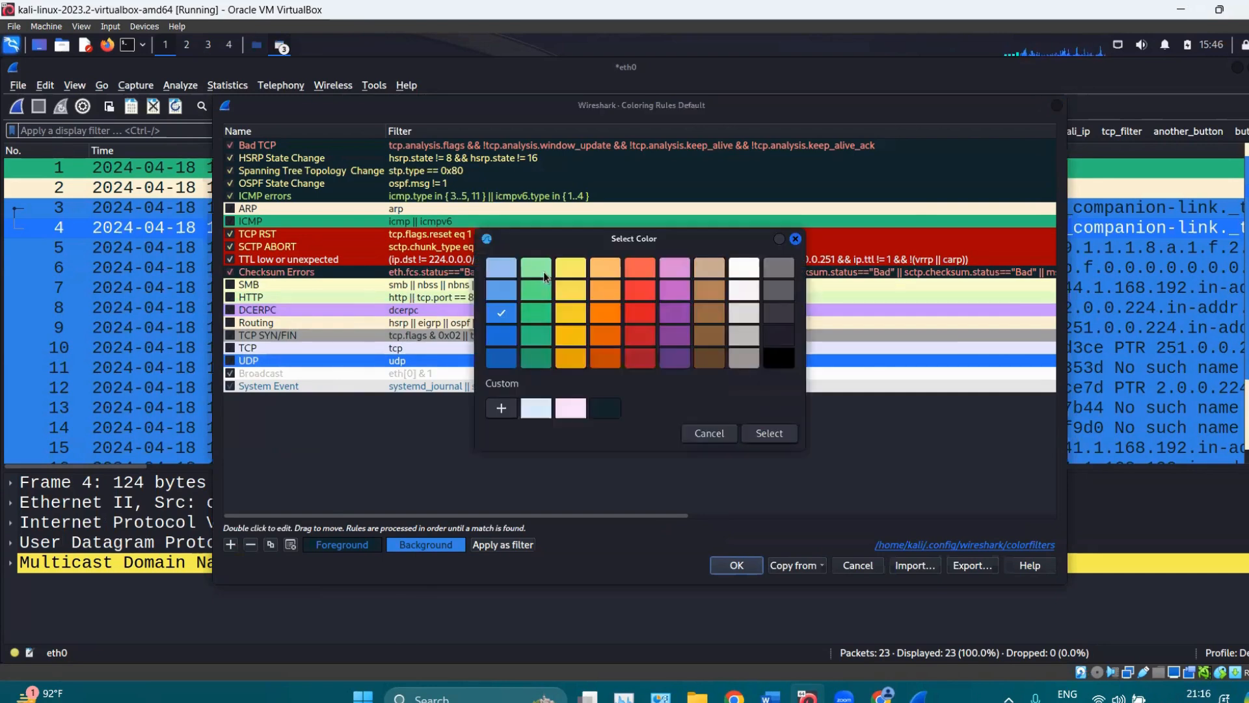
{"action": "left_click", "coordinate": [535, 266]}
{"action": "left_click", "coordinate": [769, 433]}
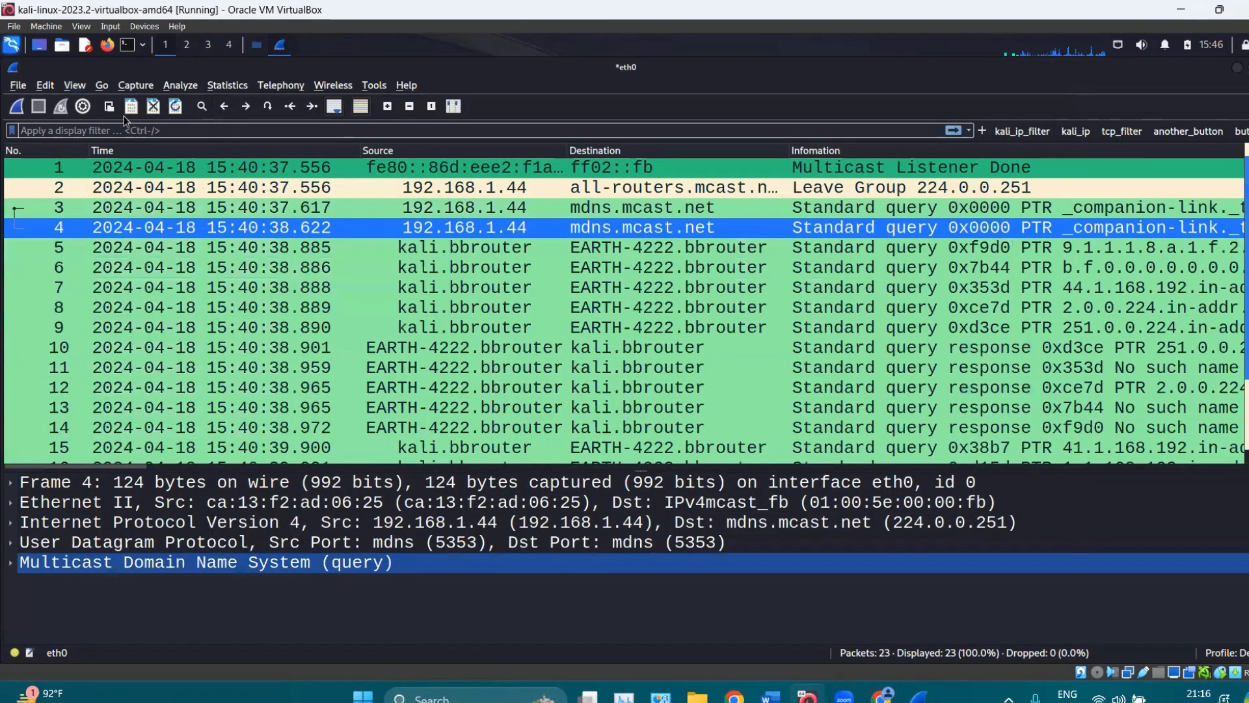
Review the view options, the packet navigation commands, and the capture options and filter commands.
{"action": "left_click", "coordinate": [74, 85]}
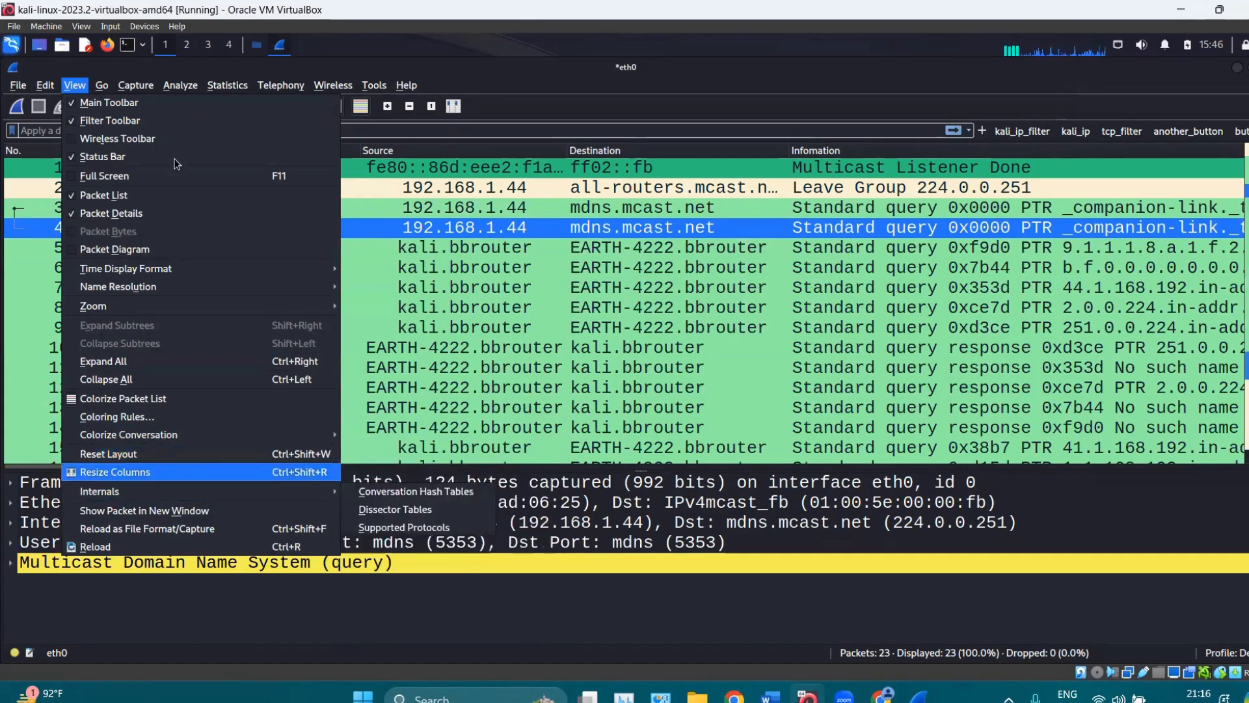
{"action": "mouse_move", "coordinate": [102, 85]}
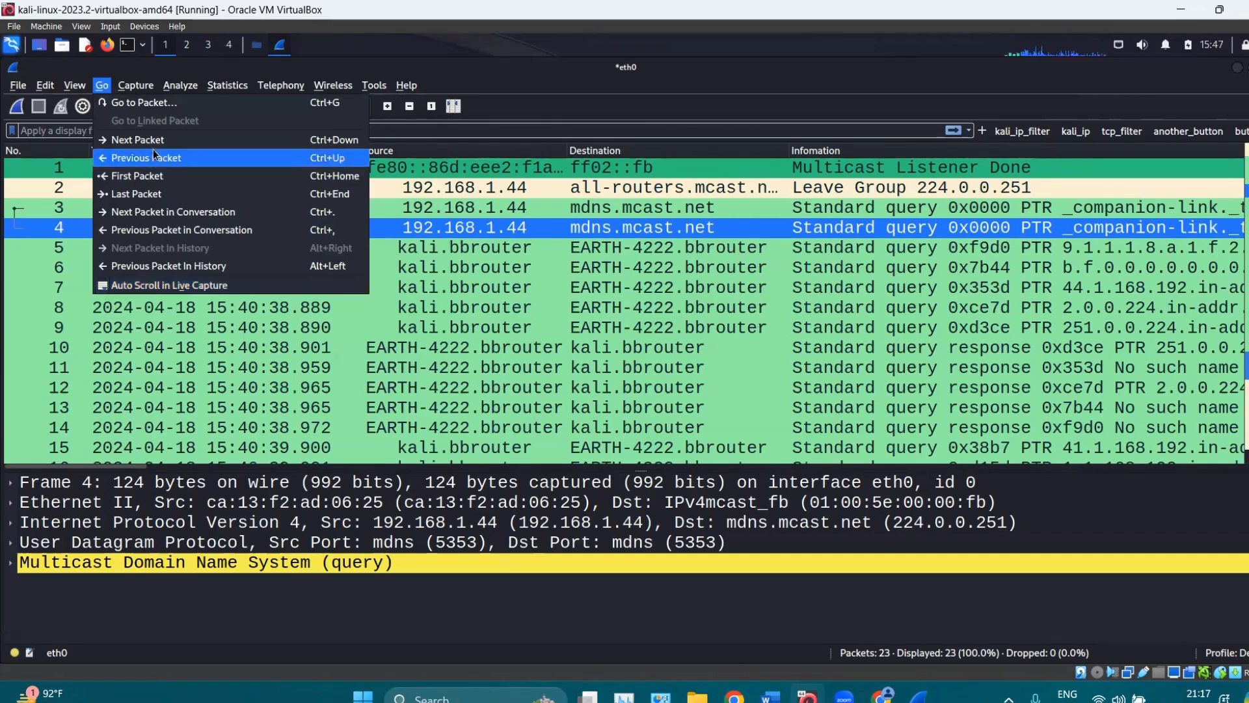
{"action": "mouse_move", "coordinate": [140, 84]}
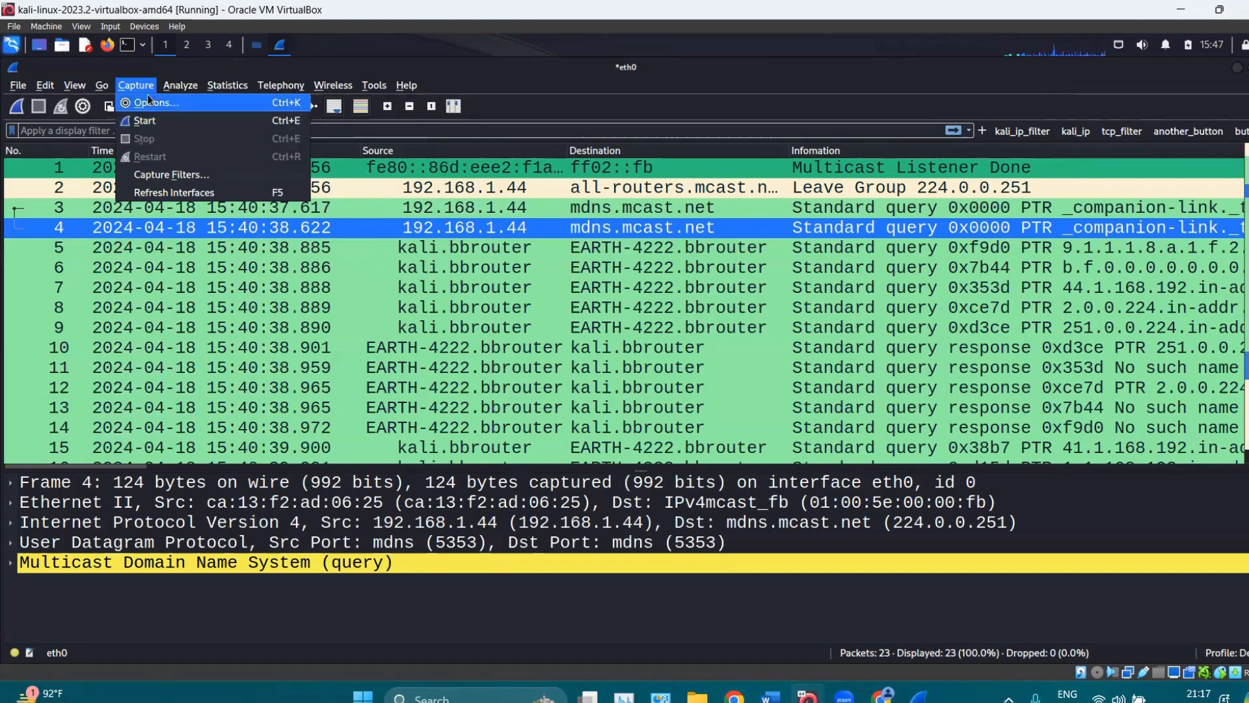
{"action": "left_click", "coordinate": [177, 188]}
{"action": "left_click", "coordinate": [185, 186]}
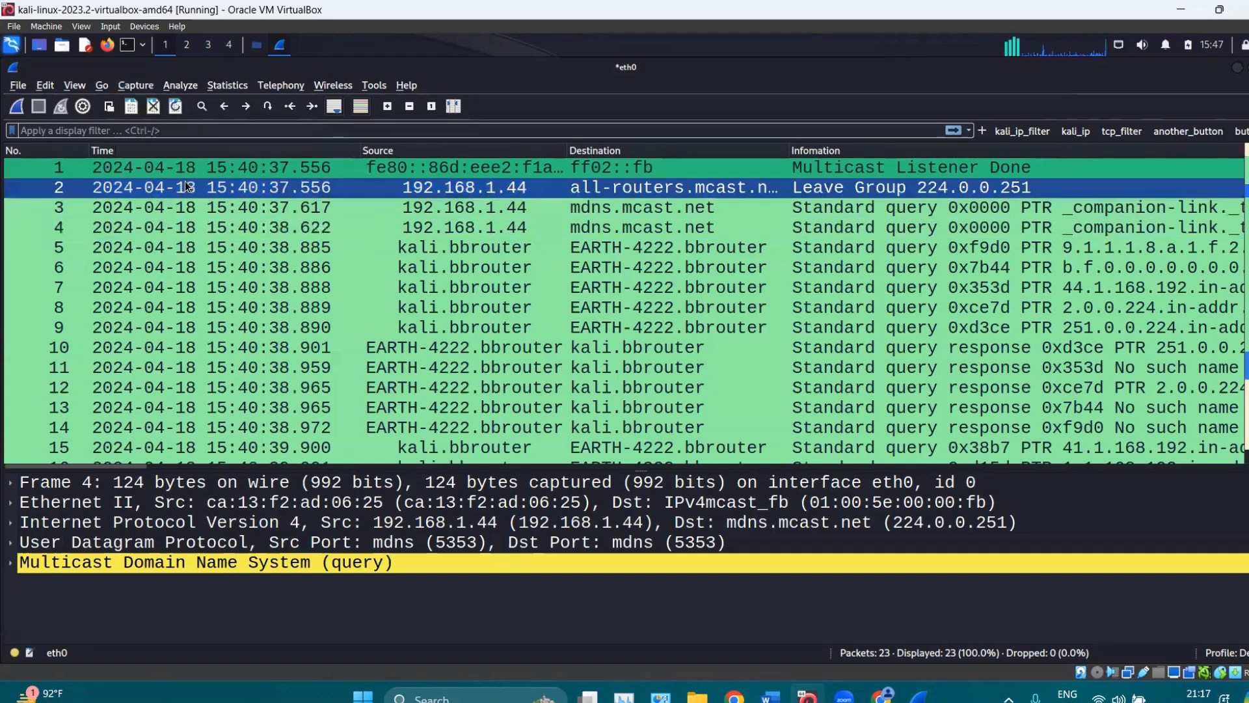
{"action": "left_click", "coordinate": [136, 85]}
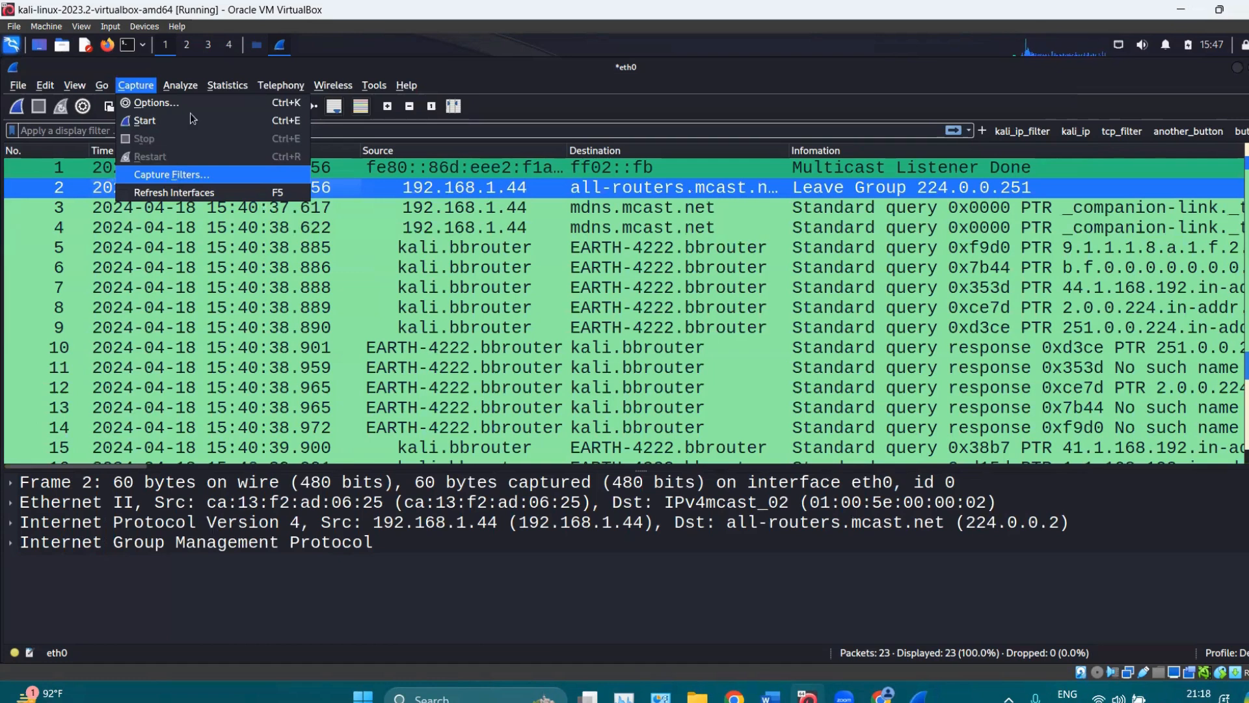
Examine the saved display filters and their expressions, dismiss the list, and review the other packet analysis commands.
{"action": "mouse_move", "coordinate": [185, 86]}
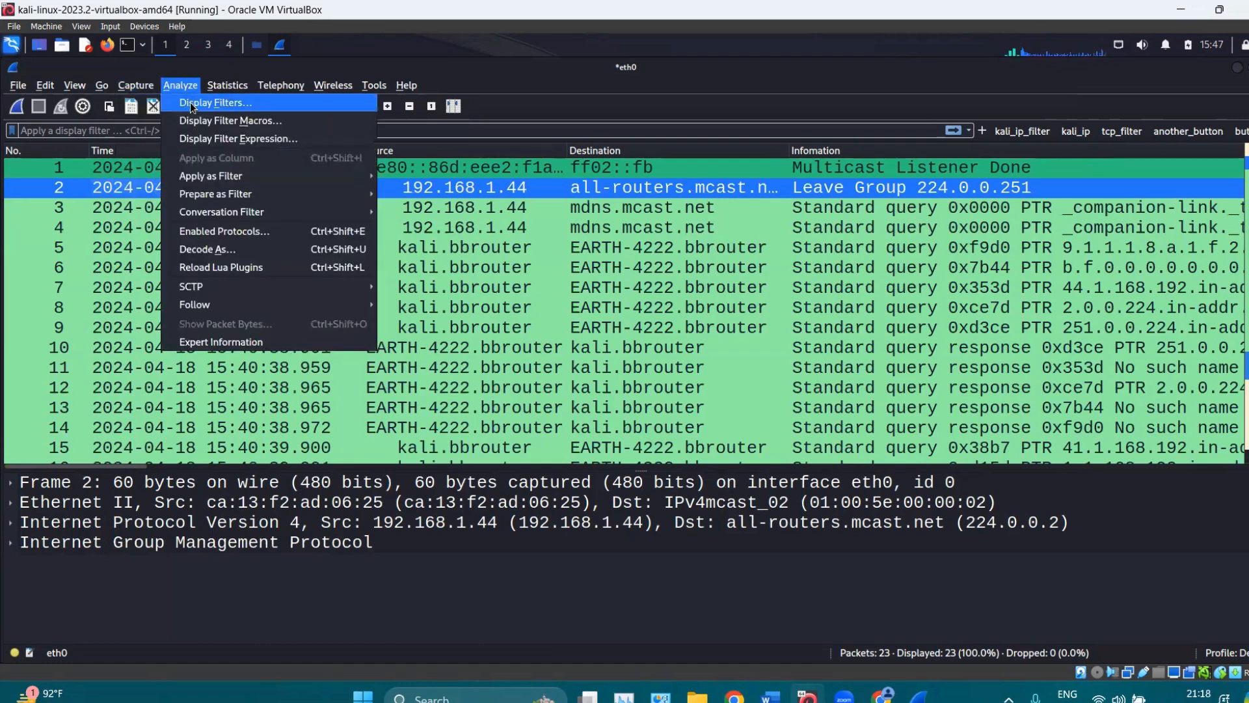
{"action": "left_click", "coordinate": [191, 103]}
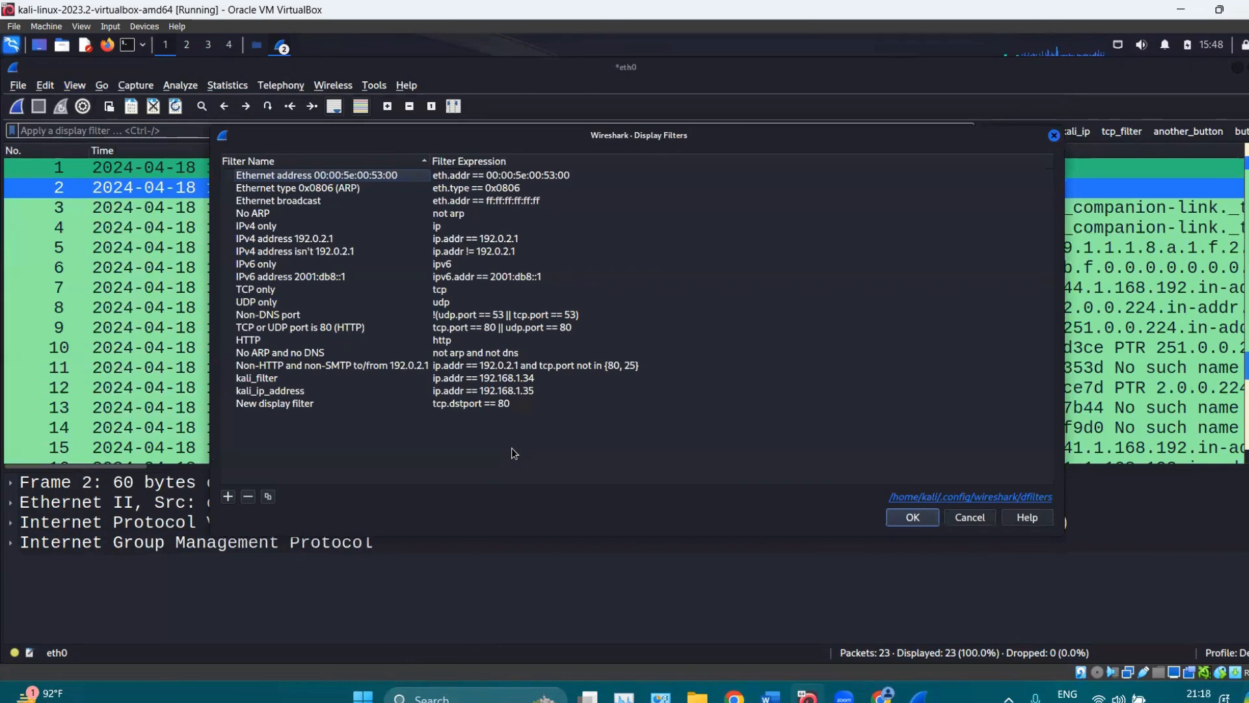
{"action": "left_click", "coordinate": [968, 517]}
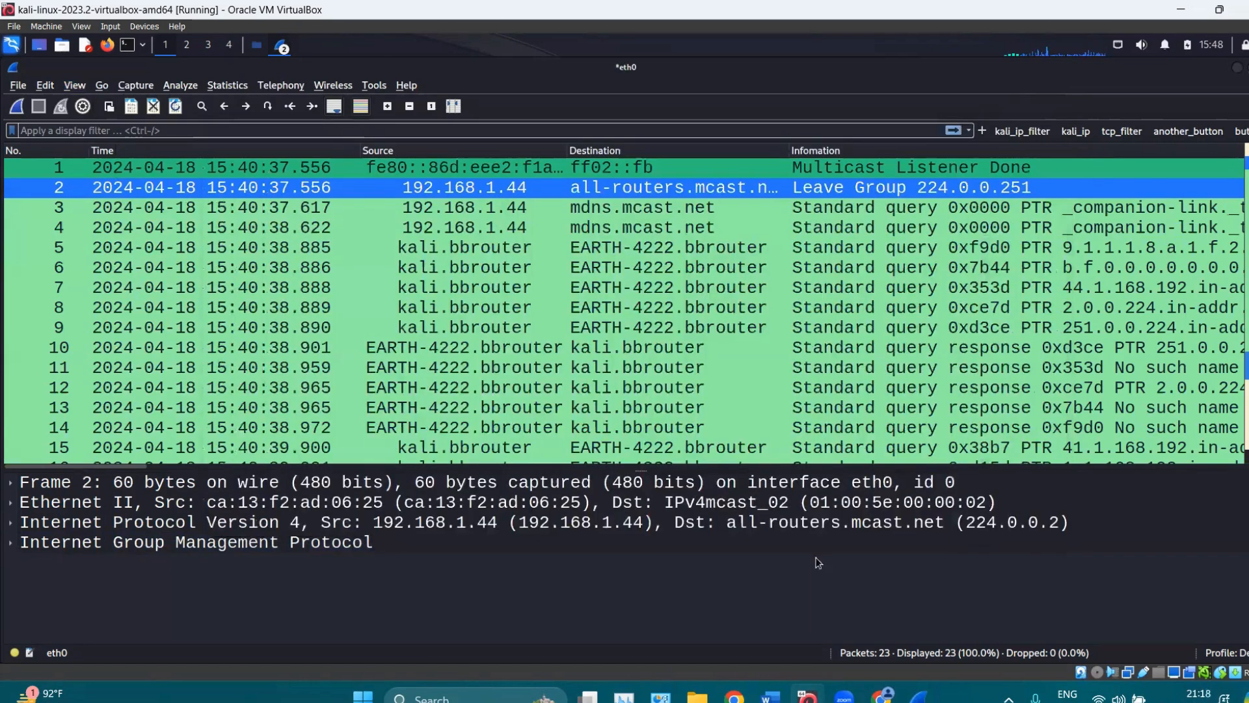
{"action": "left_click", "coordinate": [181, 85]}
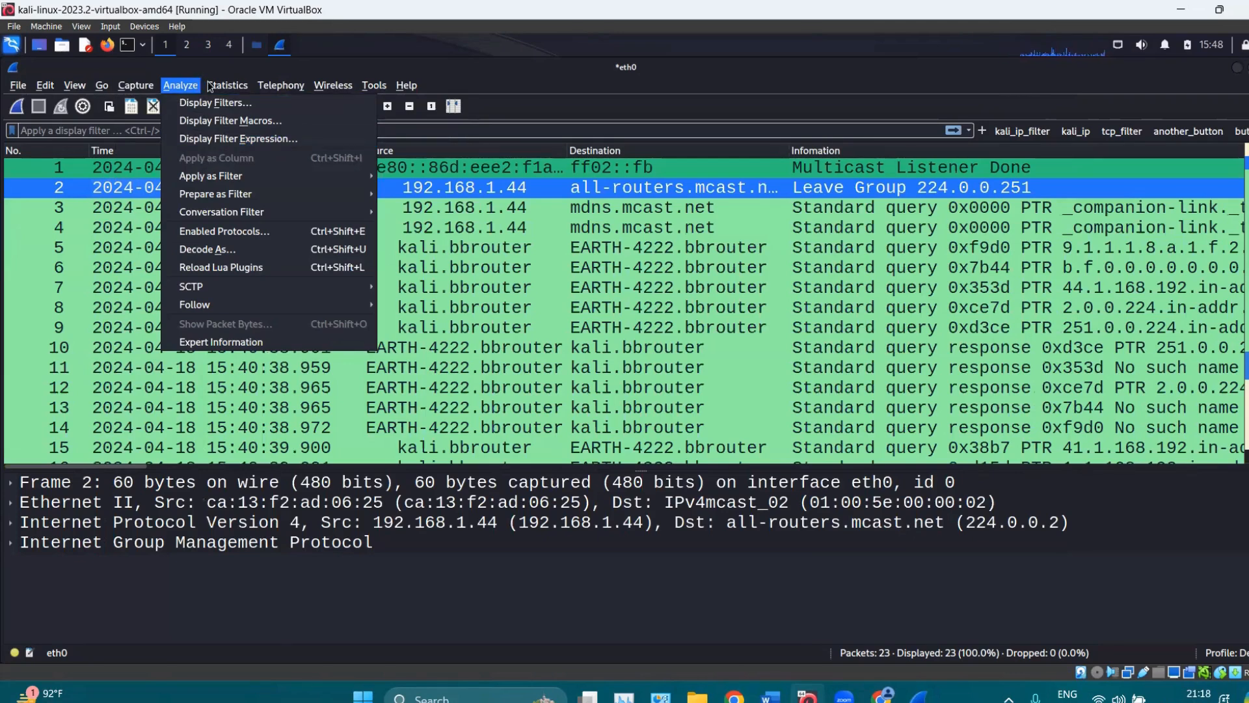
Examine the Protocol Hierarchy statistics of the eth0 capture, including the Internet Control Message Protocol v6 row, and close them.
{"action": "mouse_move", "coordinate": [227, 85]}
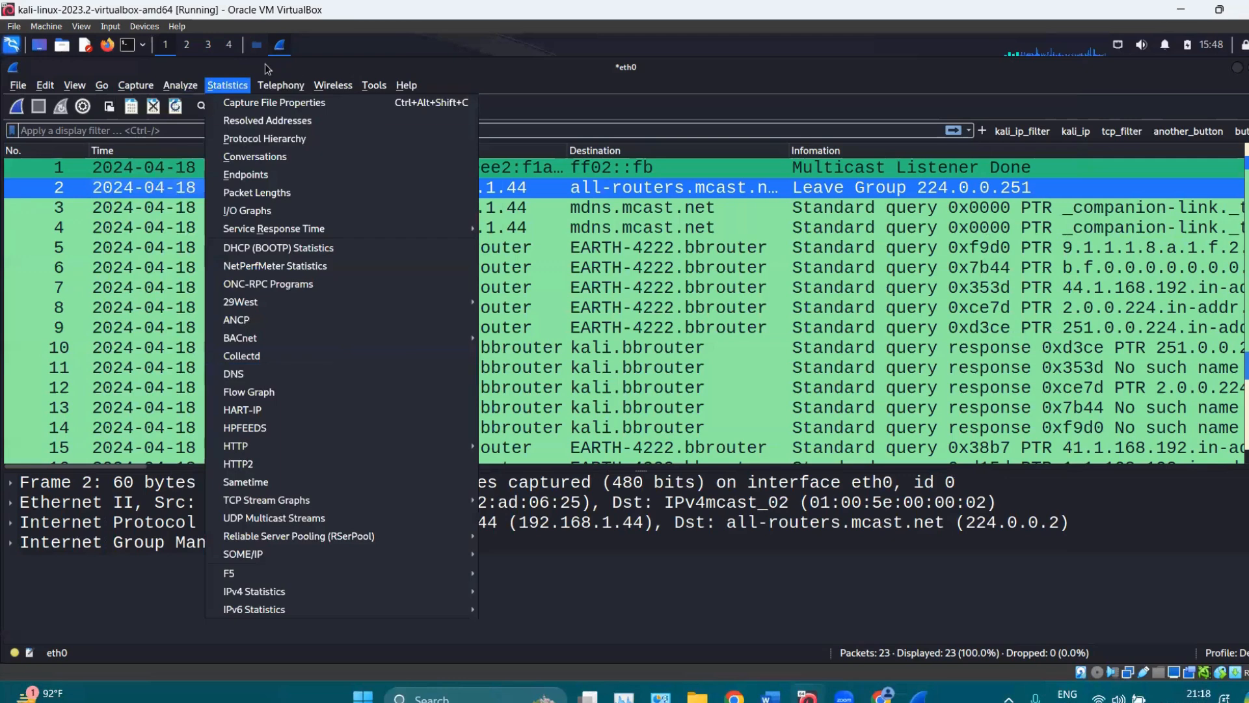
{"action": "left_click", "coordinate": [227, 85]}
{"action": "left_click", "coordinate": [288, 139]}
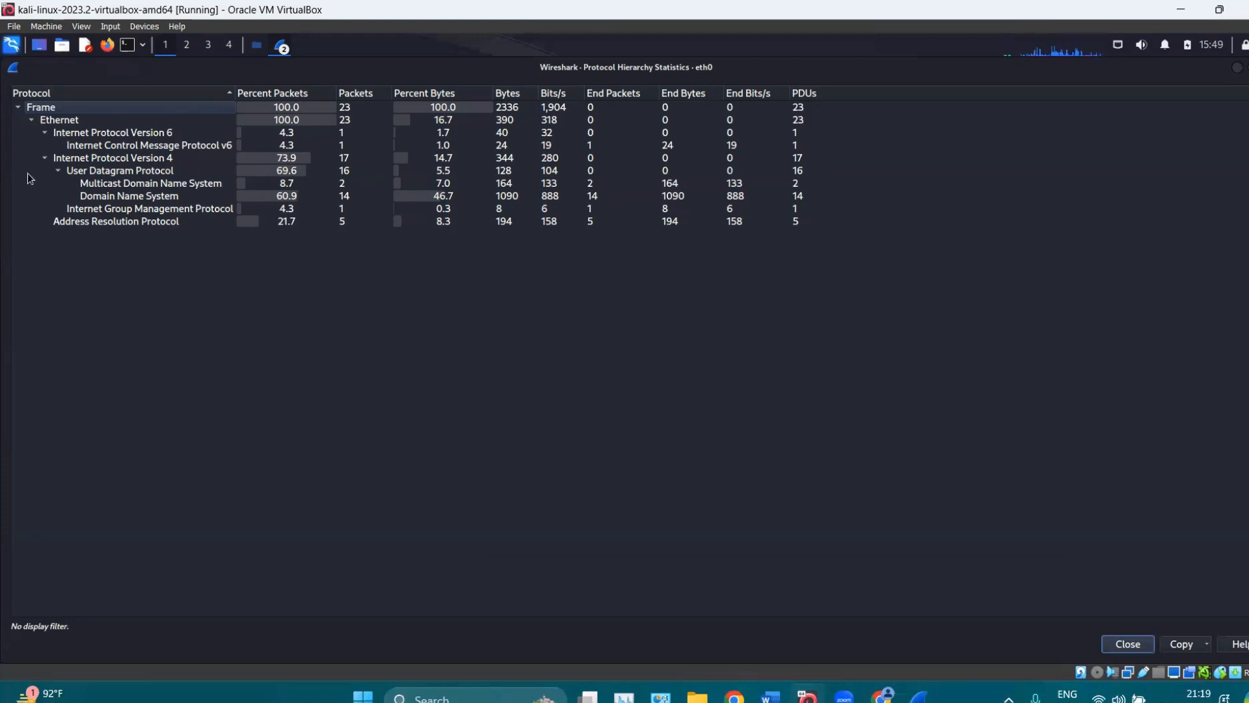
{"action": "left_click", "coordinate": [82, 149]}
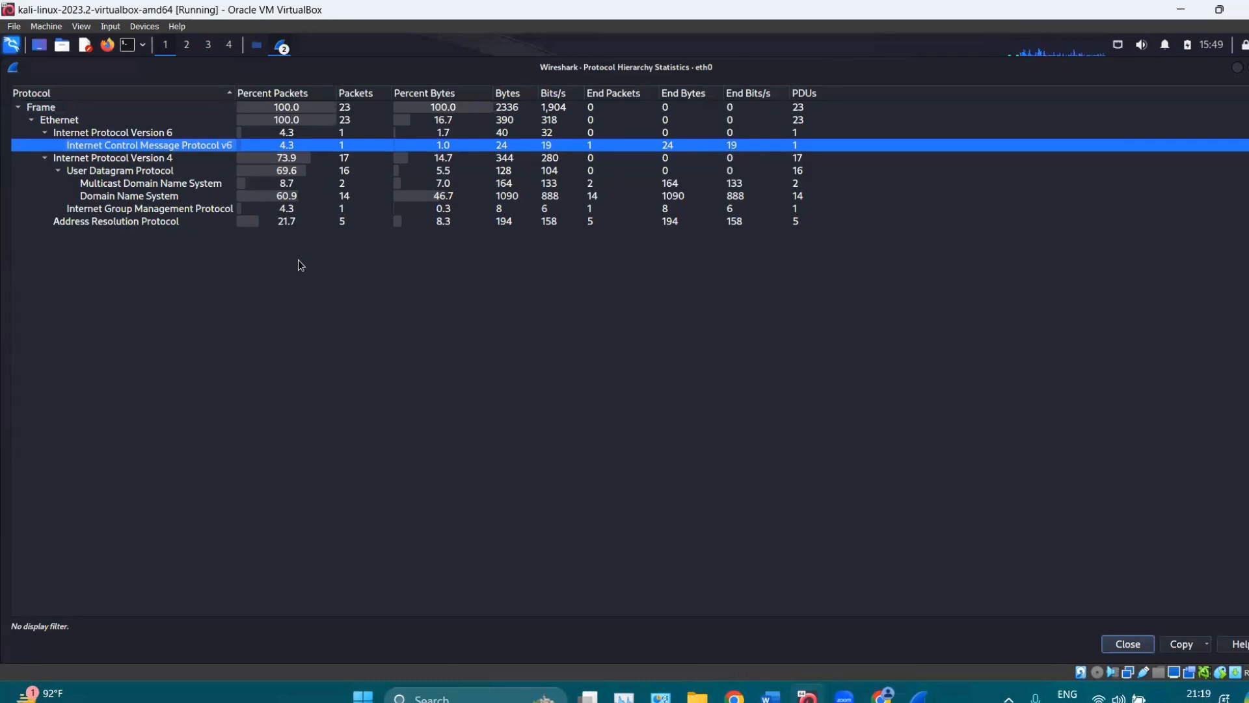
{"action": "left_click", "coordinate": [1240, 70]}
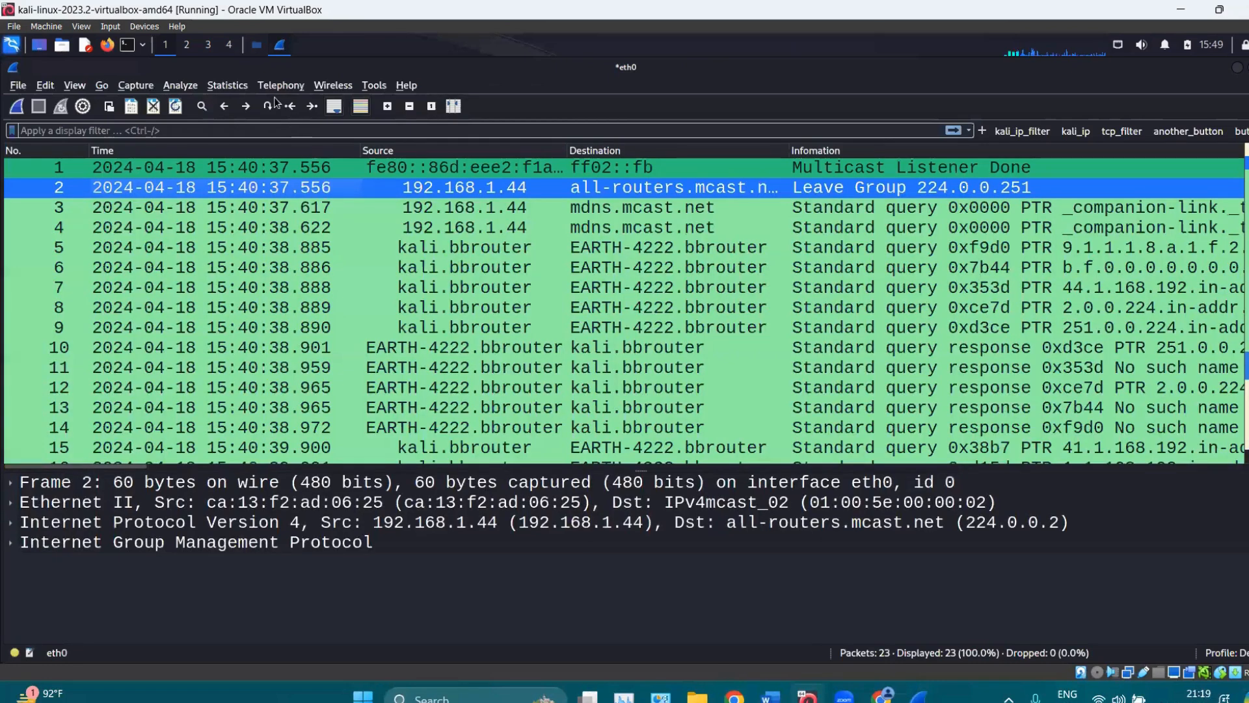
Review the remaining statistics commands along with the telephony, wireless, tools and help commands.
{"action": "left_click", "coordinate": [227, 85]}
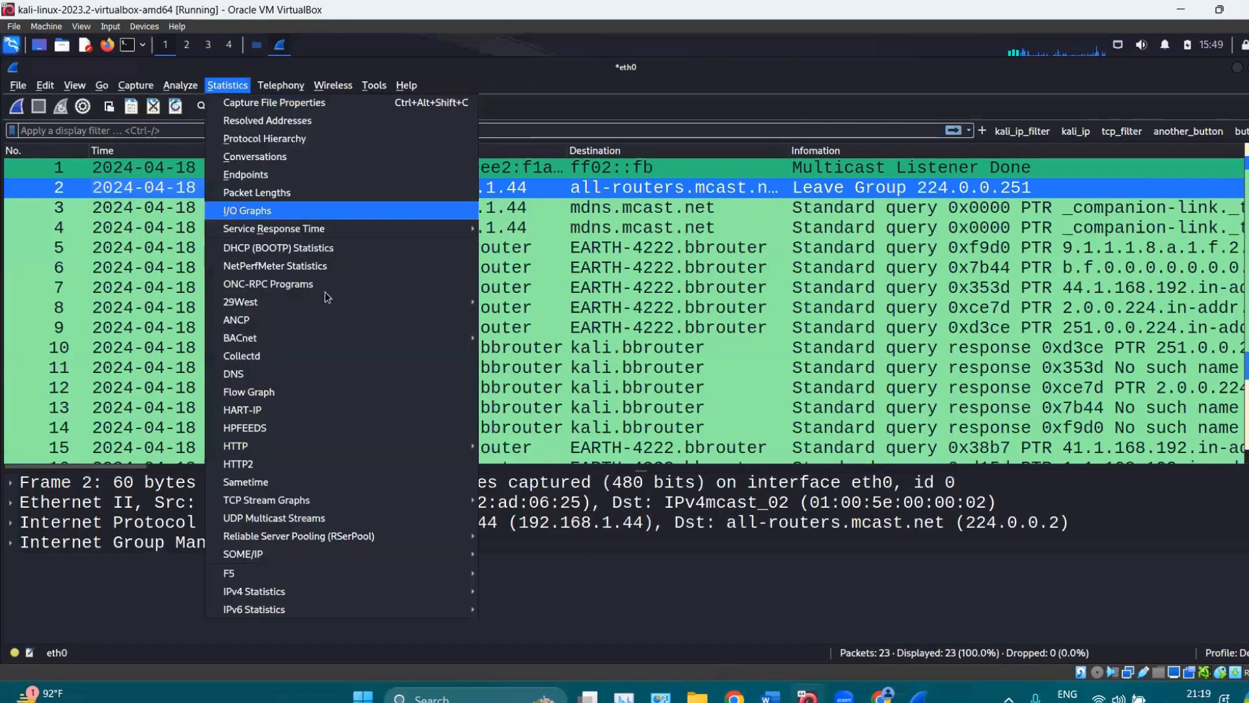
{"action": "mouse_move", "coordinate": [331, 337]}
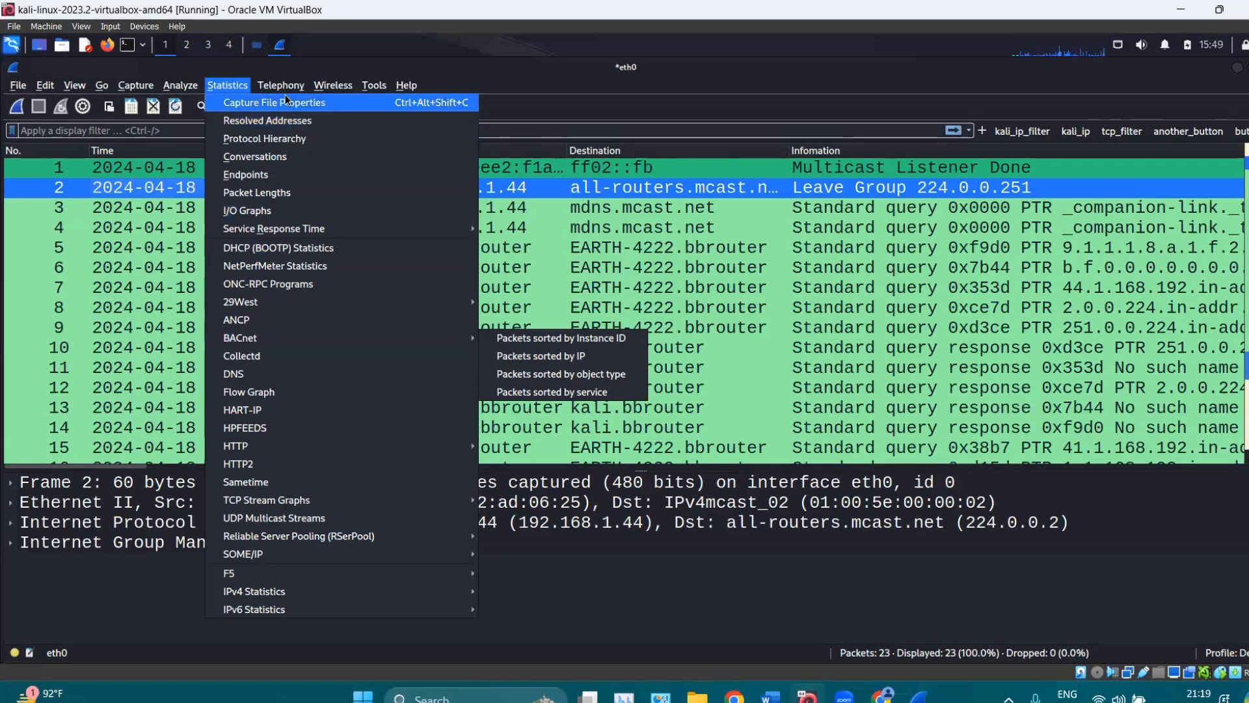
{"action": "mouse_move", "coordinate": [285, 92]}
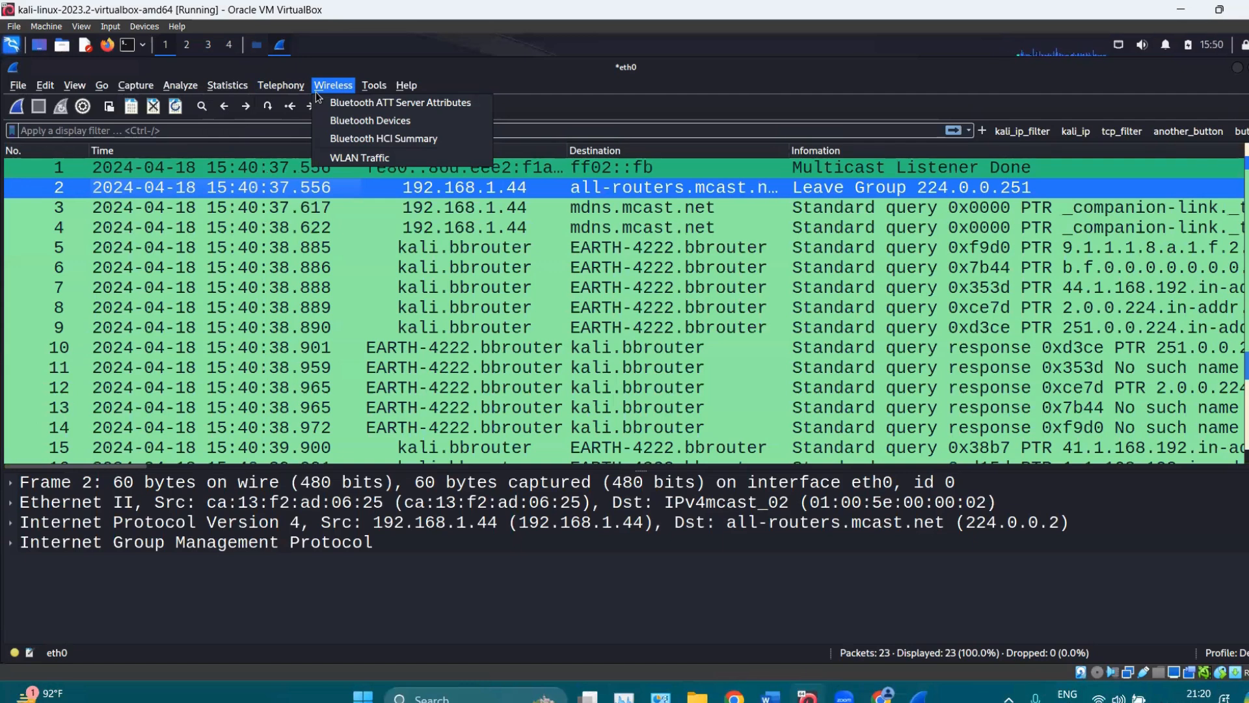
{"action": "mouse_move", "coordinate": [386, 89]}
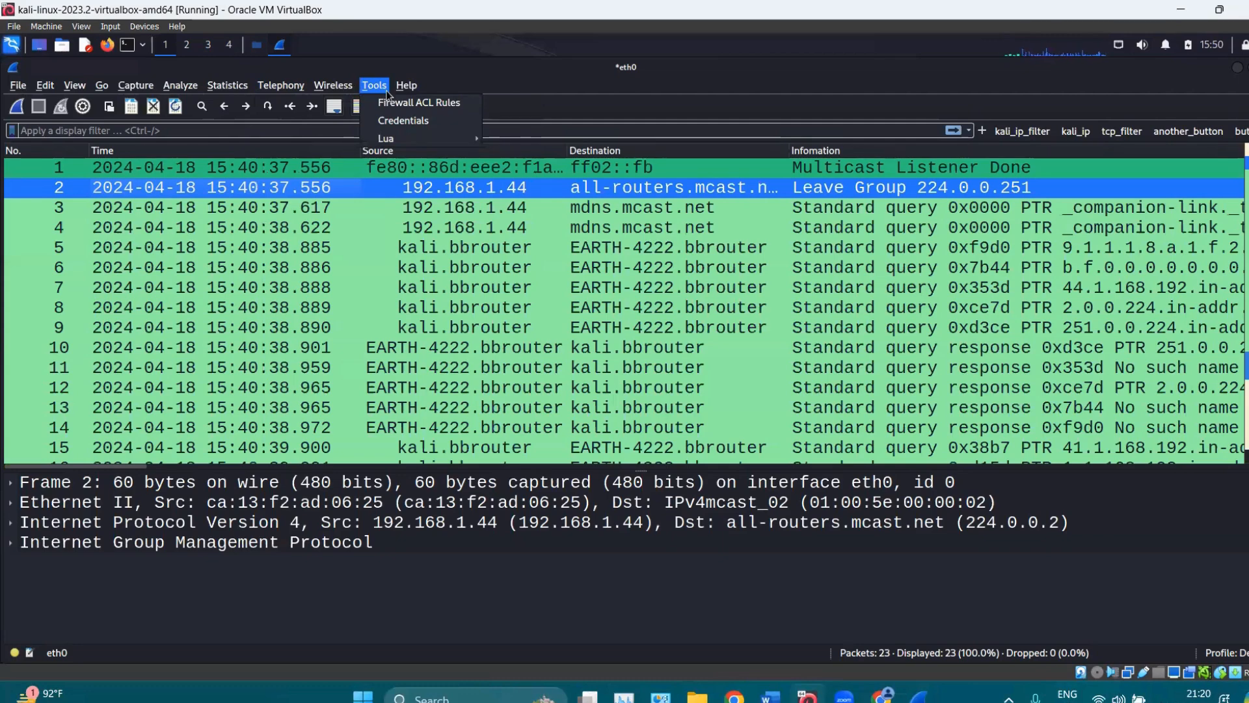
{"action": "mouse_move", "coordinate": [411, 139]}
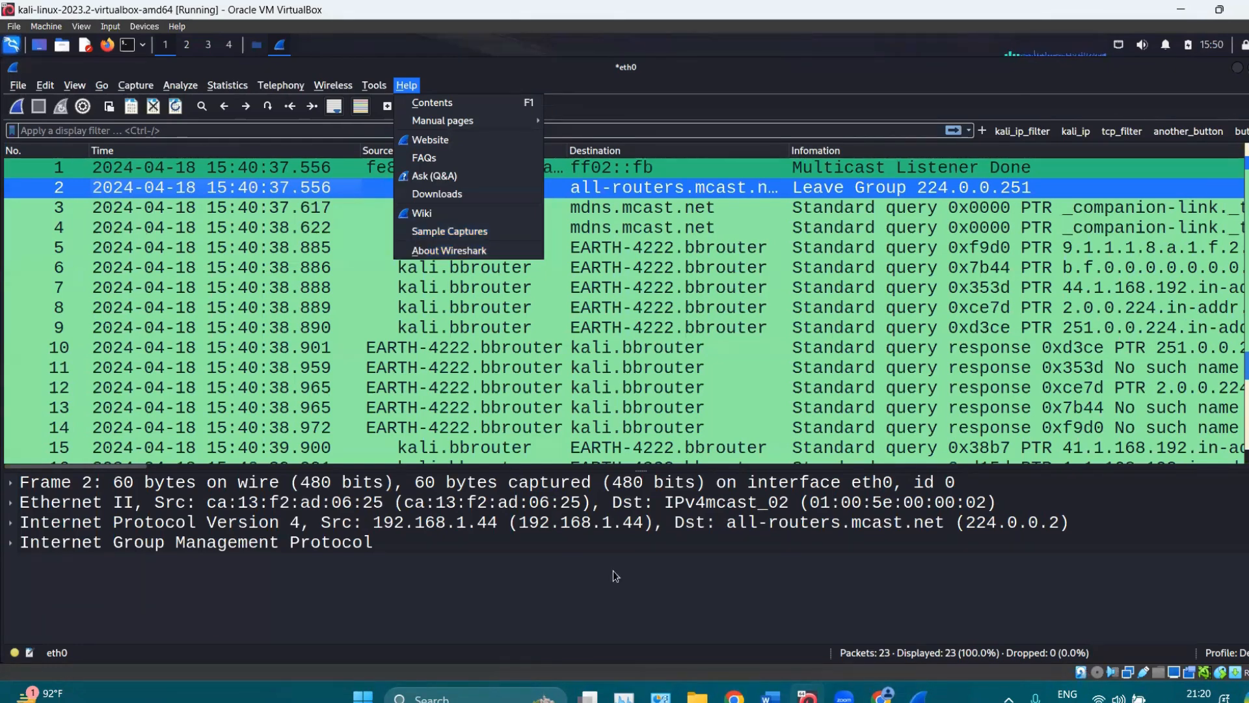
Close the Wireshark window running on Windows and minimize the Word notes and the Kali virtual machine to show the desktop.
{"action": "left_click", "coordinate": [918, 695]}
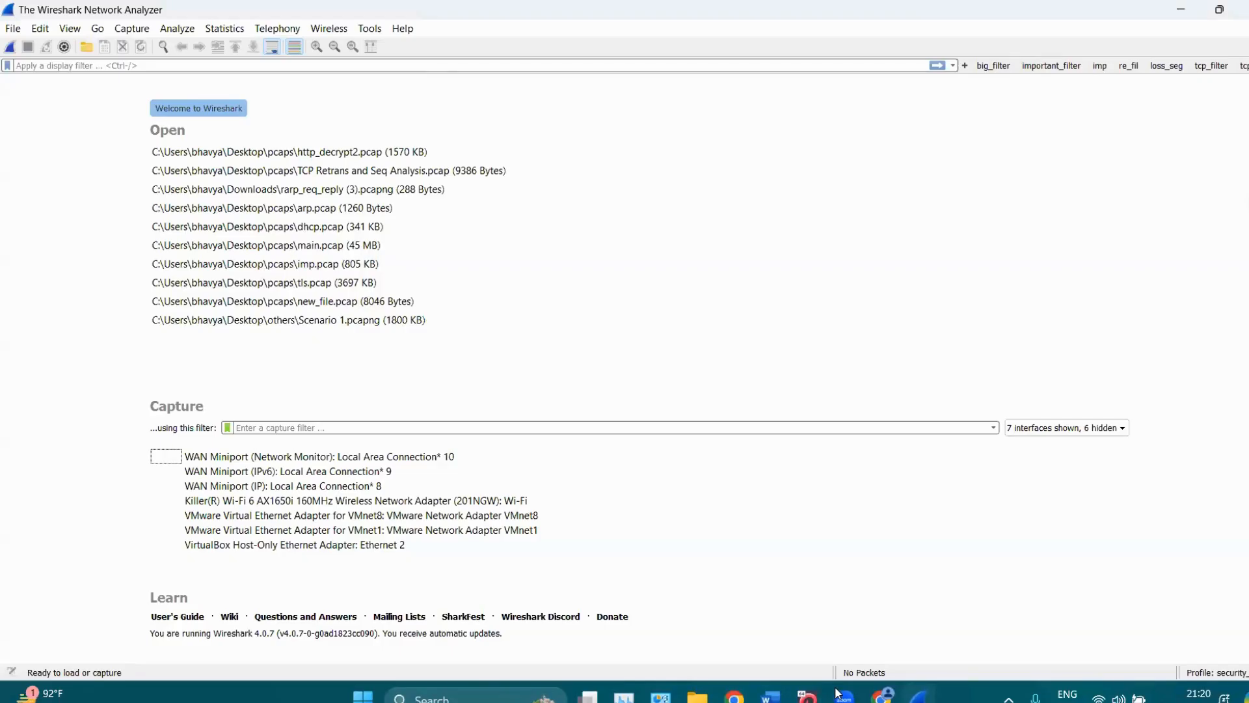
{"action": "left_click", "coordinate": [770, 695]}
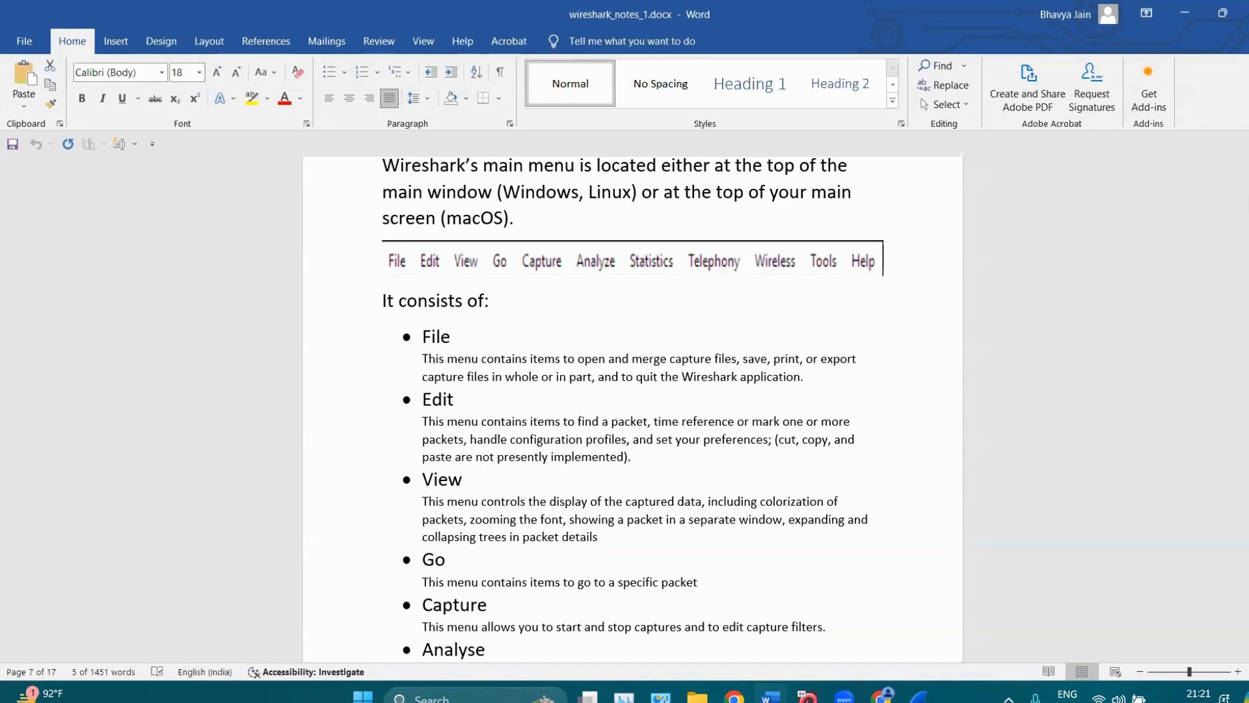
{"action": "left_click", "coordinate": [1185, 13]}
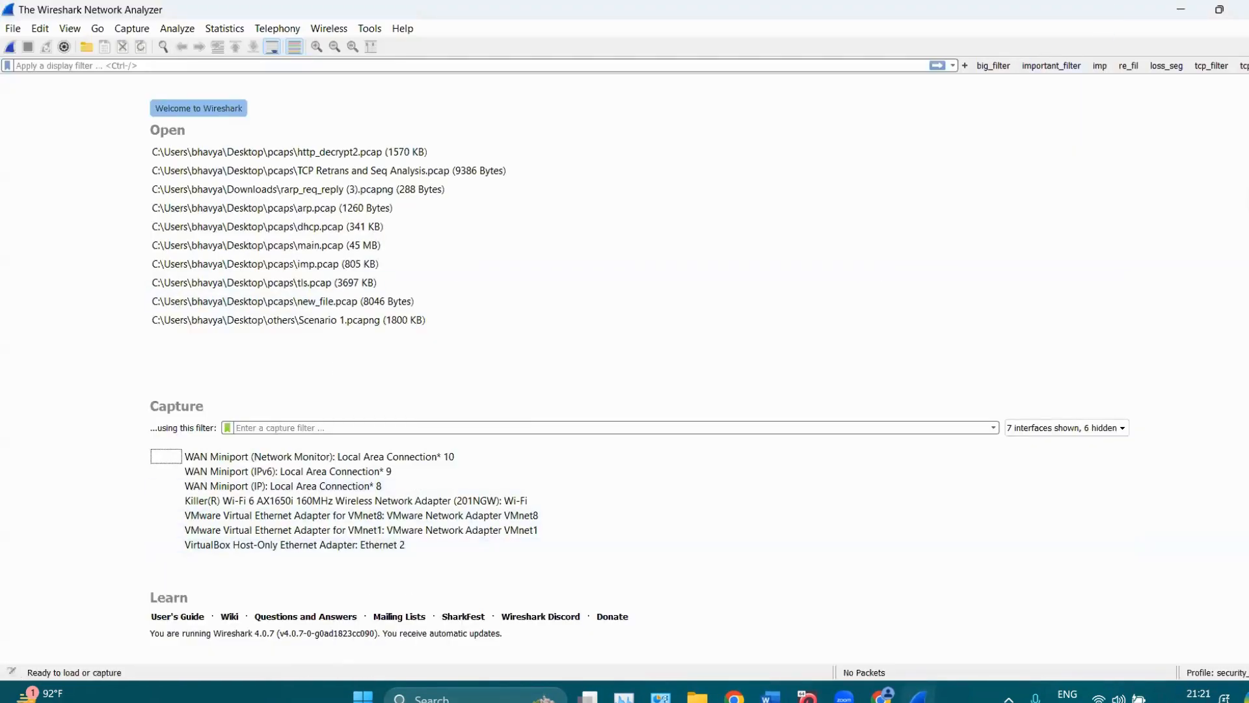
{"action": "left_click", "coordinate": [1215, 9]}
{"action": "left_click", "coordinate": [908, 79]}
{"action": "left_click", "coordinate": [1240, 8]}
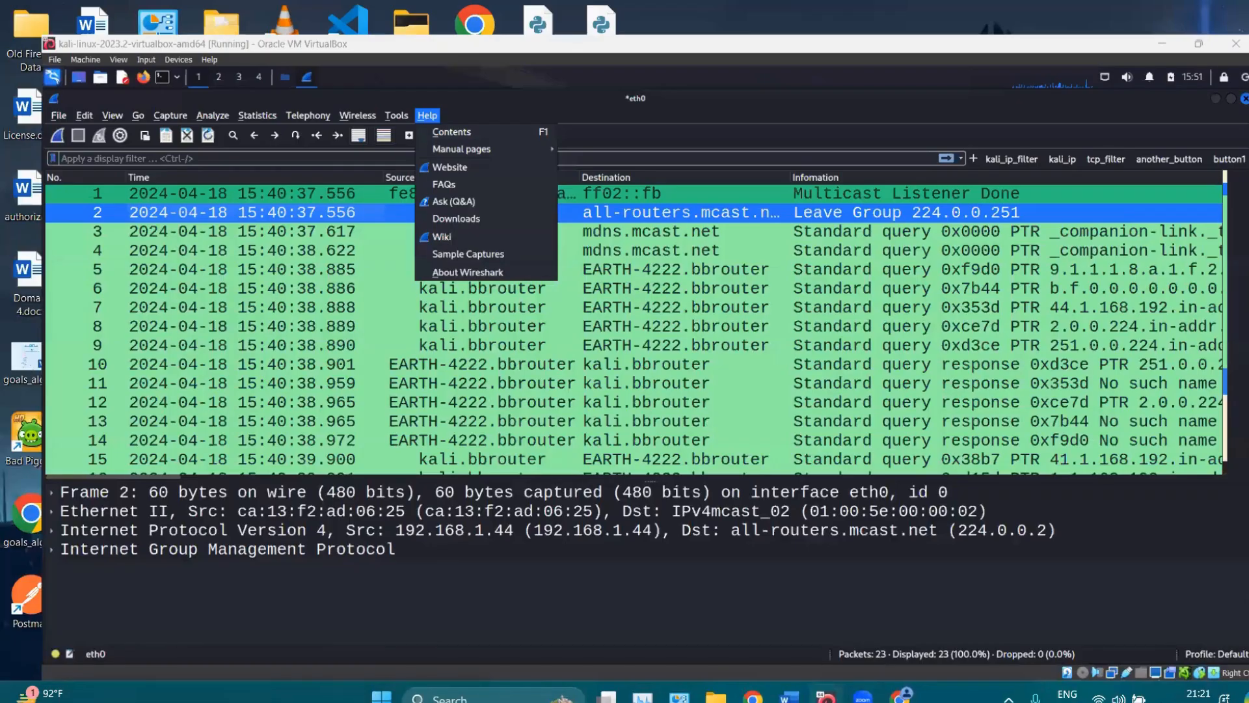
{"action": "left_click", "coordinate": [1162, 44]}
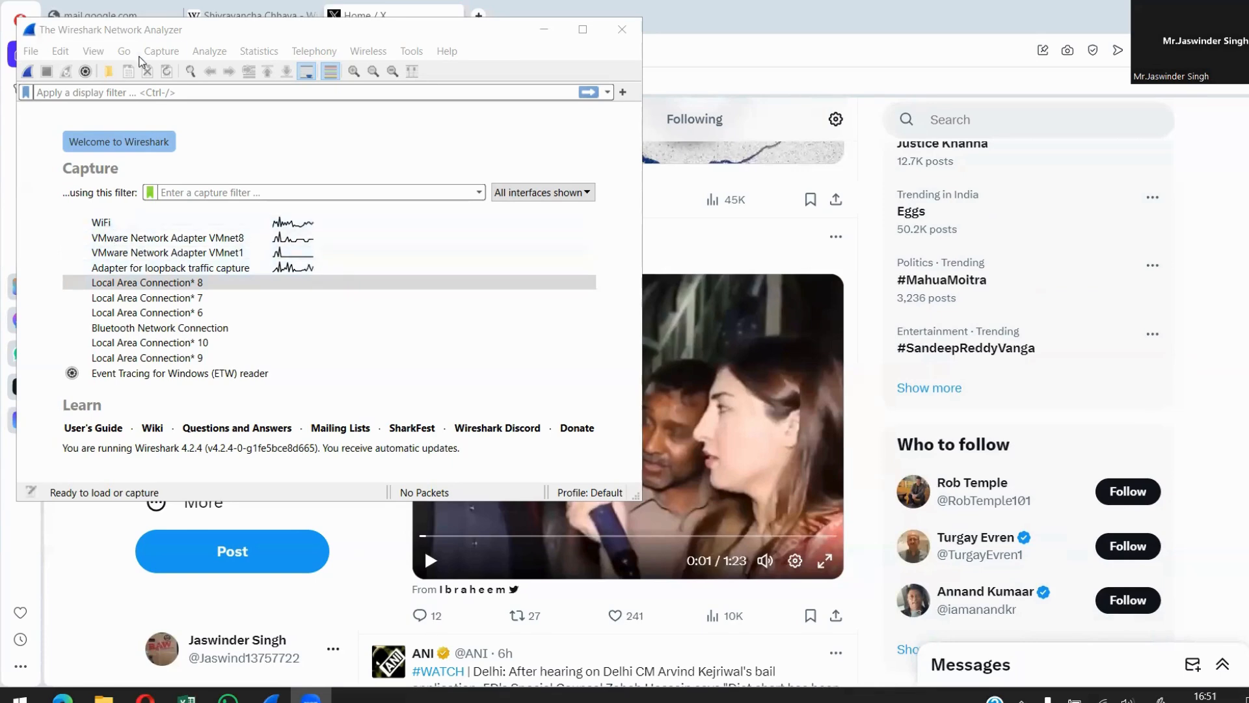
Maximize Wireshark on the other shared desktop, run a live capture on the WiFi interface and stop it.
{"action": "double_click", "coordinate": [153, 26]}
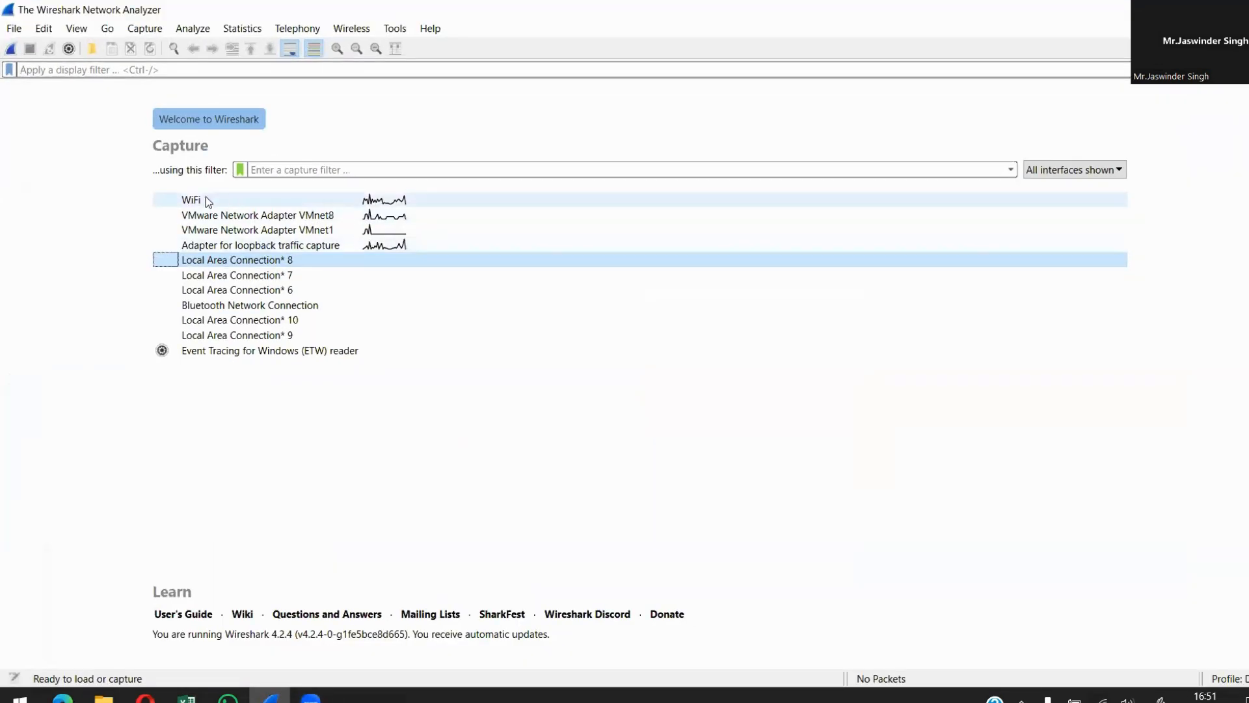
{"action": "mouse_move", "coordinate": [205, 199]}
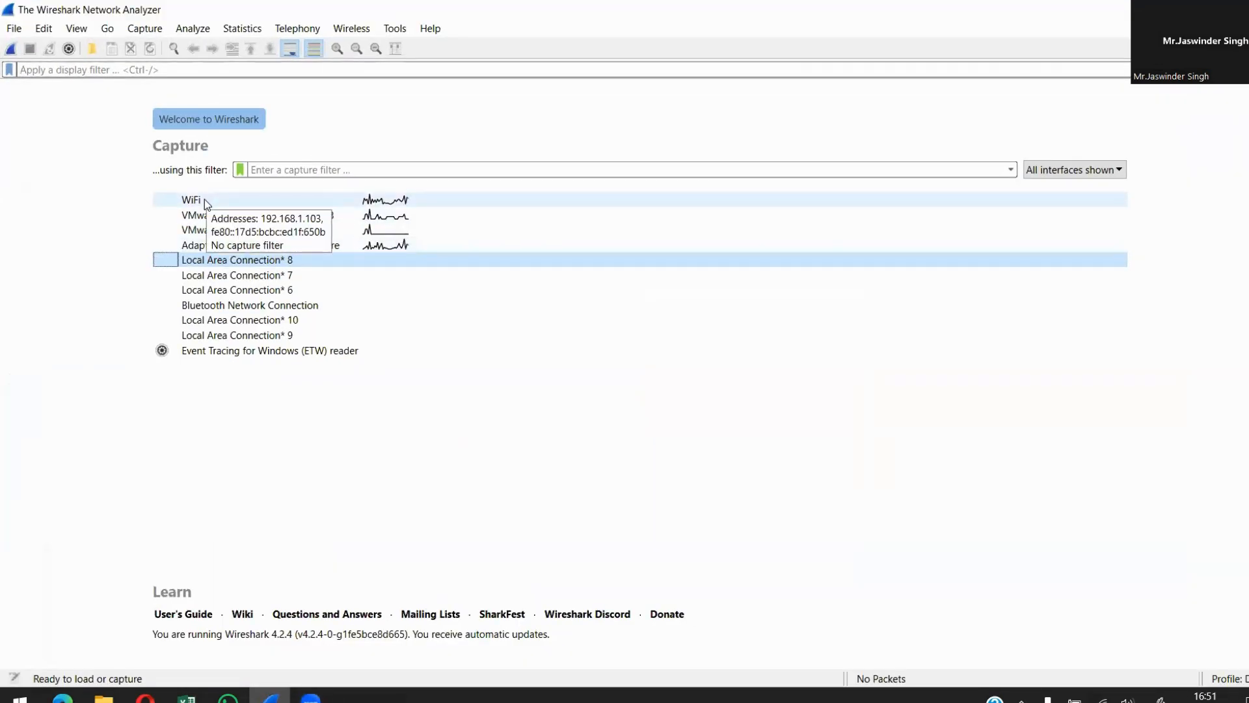
{"action": "double_click", "coordinate": [205, 199]}
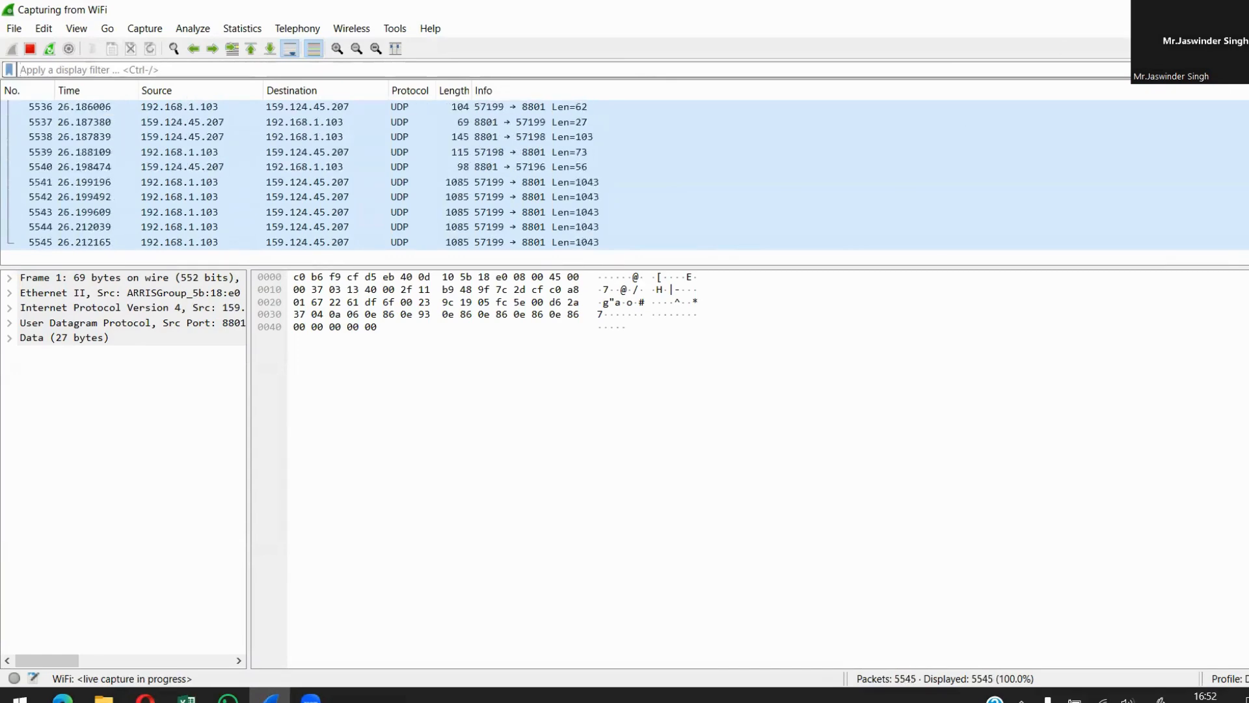
{"action": "left_click", "coordinate": [30, 49]}
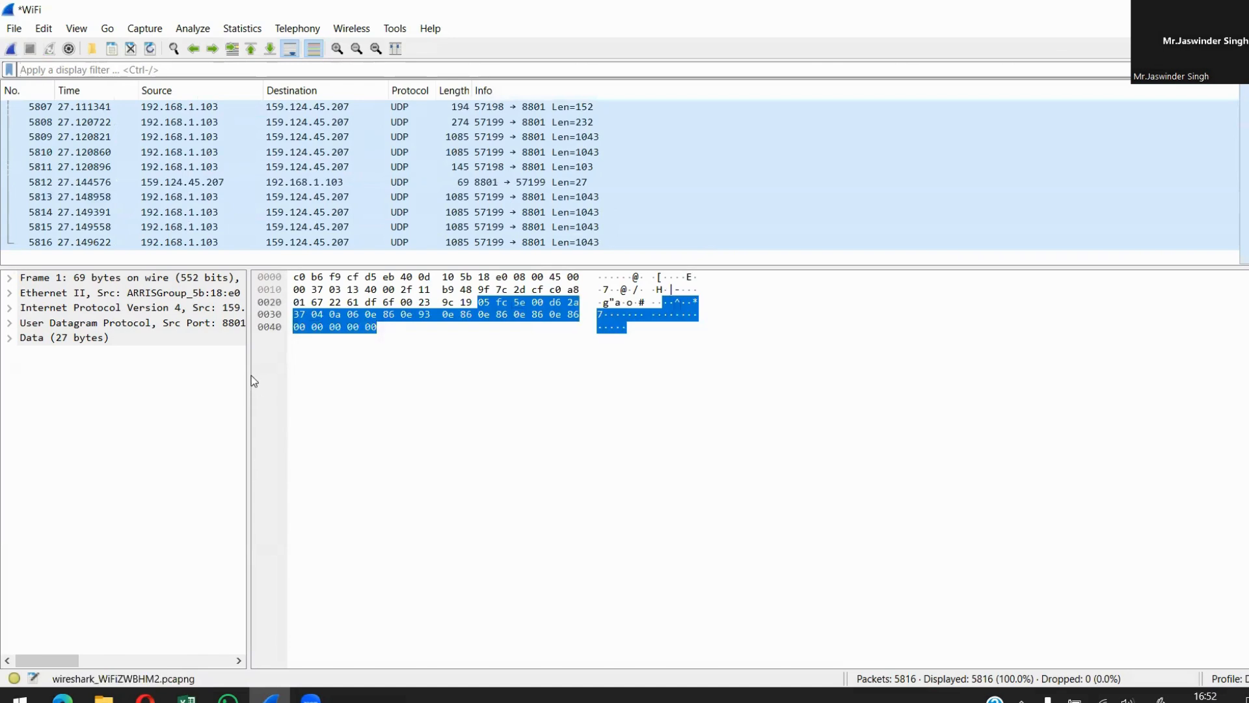
Quit Wireshark without saving the captured packets and launch it again from a search for "wire".
{"action": "key", "text": "ctrl+q"}
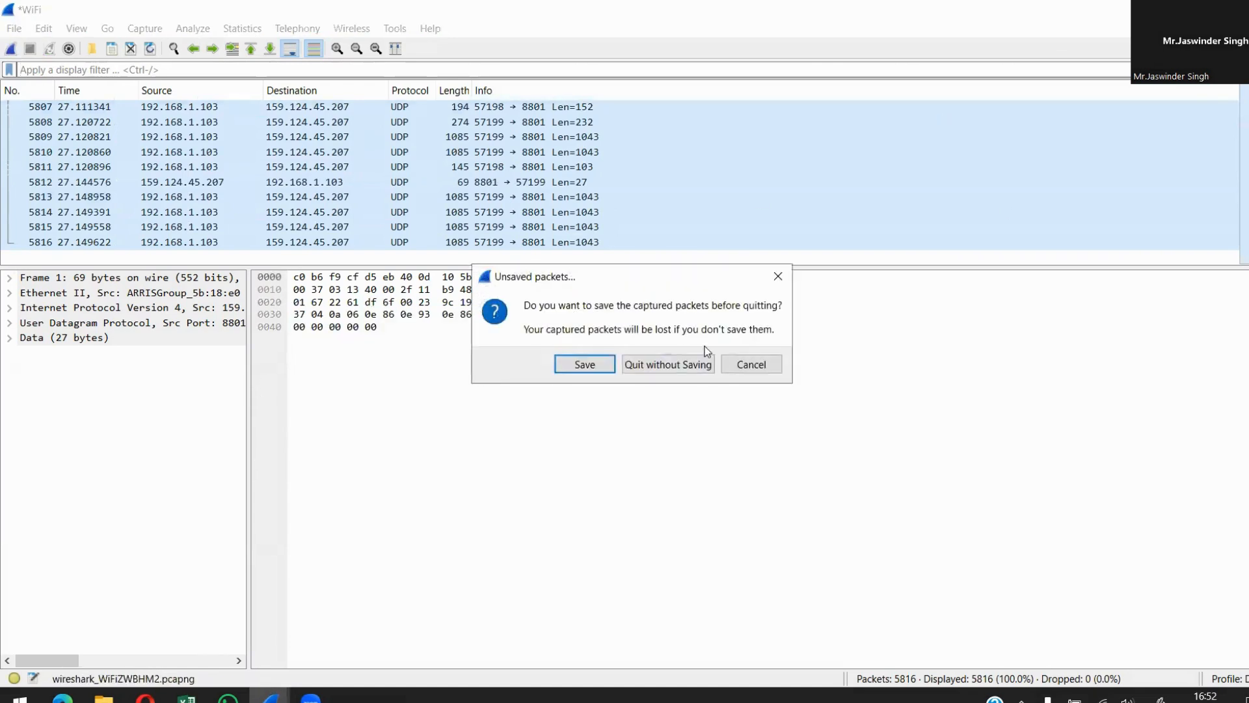
{"action": "left_click", "coordinate": [650, 367]}
{"action": "key", "text": "super"}
{"action": "type", "text": "wire"}
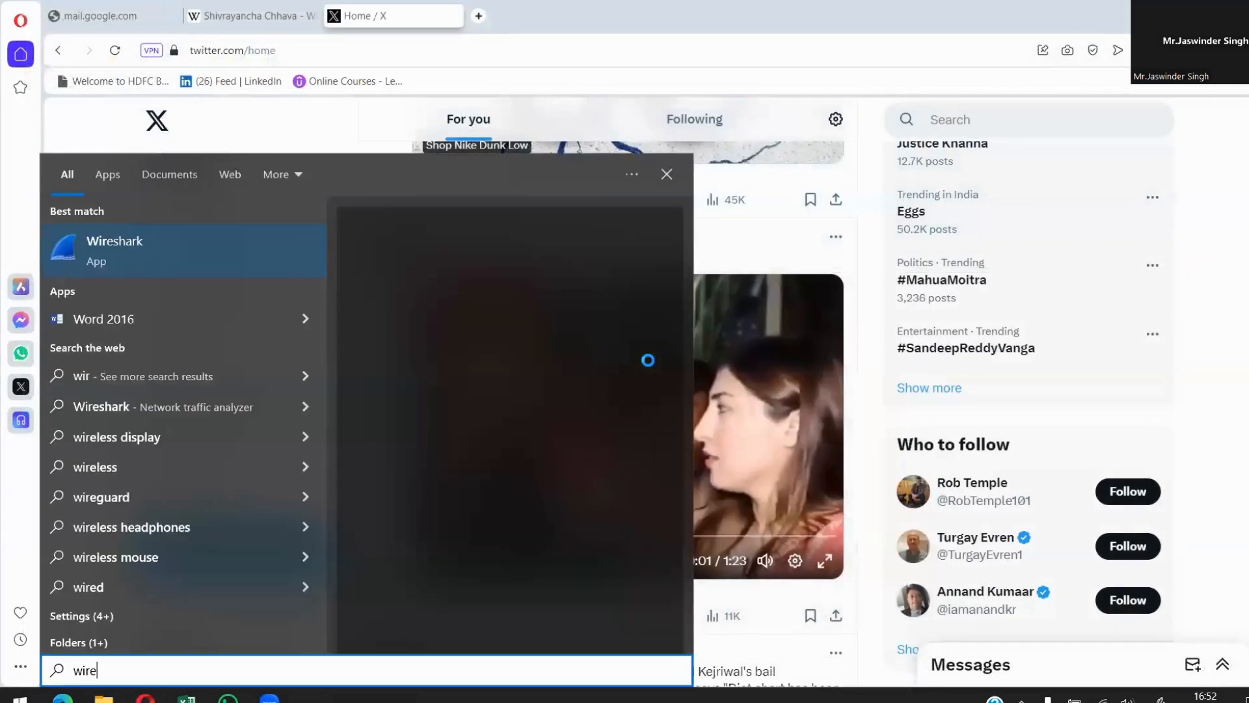
{"action": "key", "text": "Return"}
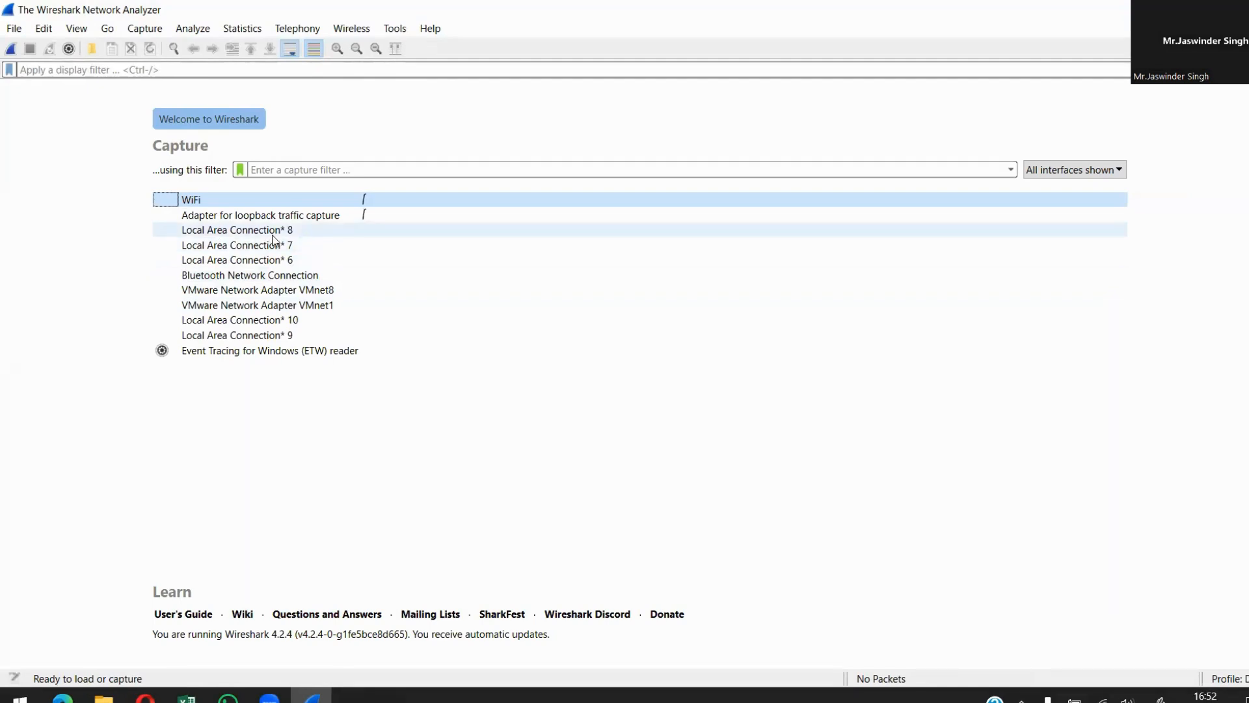
Inspect the refreshed interface list, selecting VMware Network Adapter VMnet8 and Local Area Connection* 8.
{"action": "left_click", "coordinate": [167, 293]}
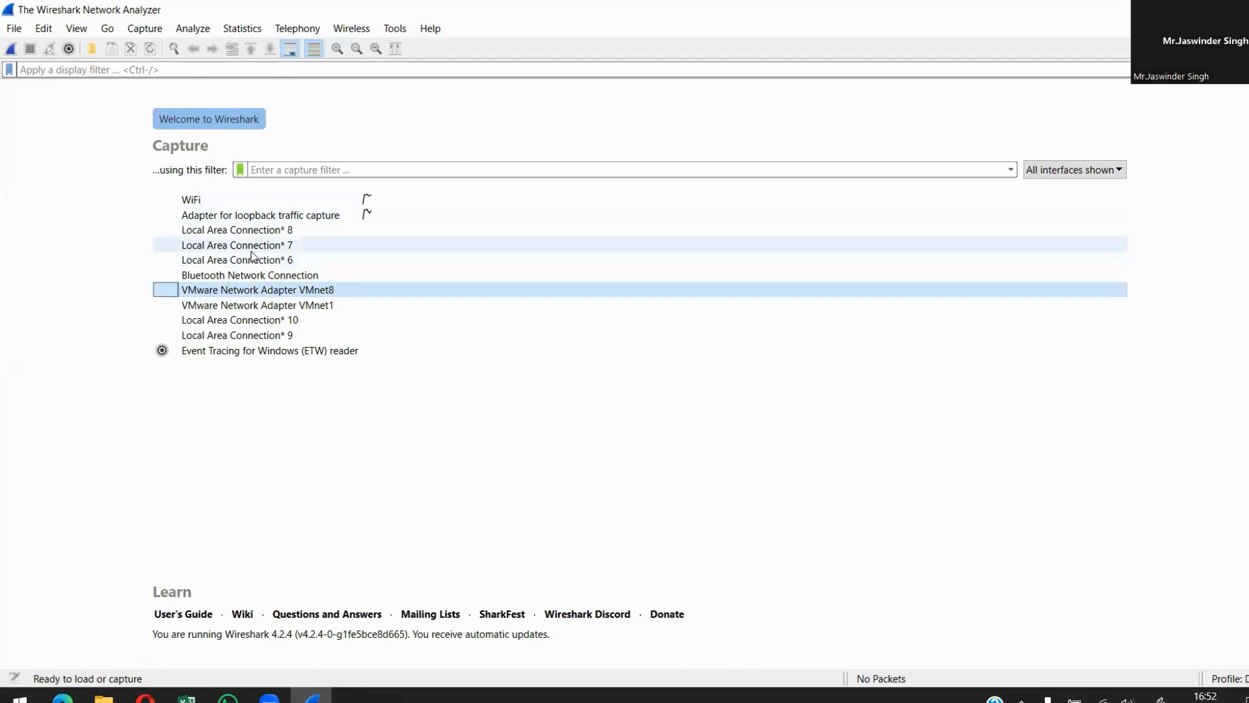
{"action": "left_click", "coordinate": [283, 235]}
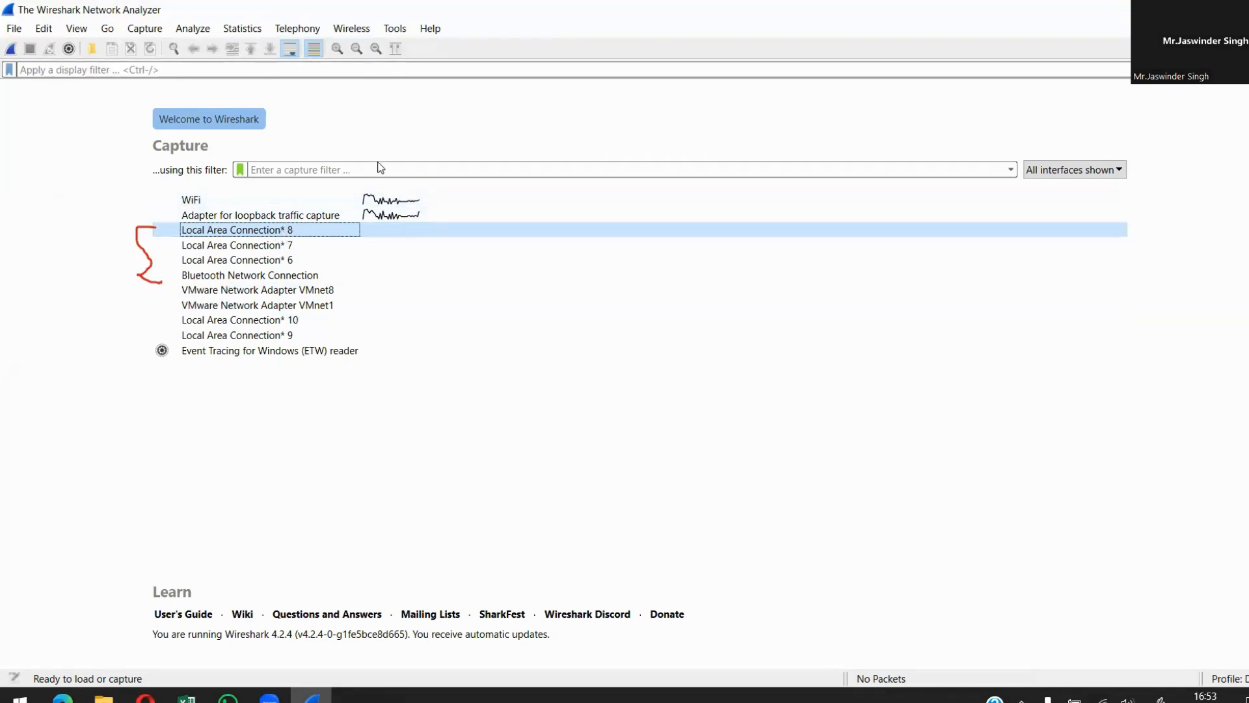
{"action": "left_click", "coordinate": [499, 70]}
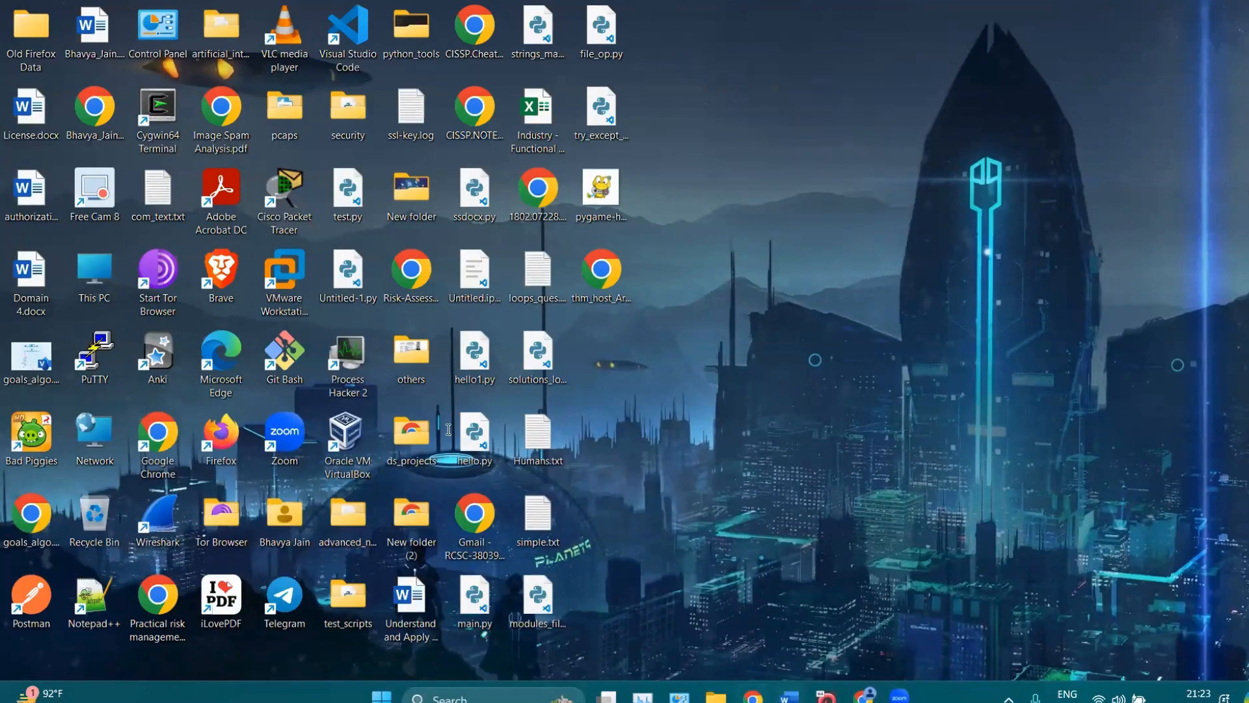
Switch to the wireshark_notes_1.docx notes in Word and read on to the main toolbar section on page 8.
{"action": "key", "text": "alt+Tab"}
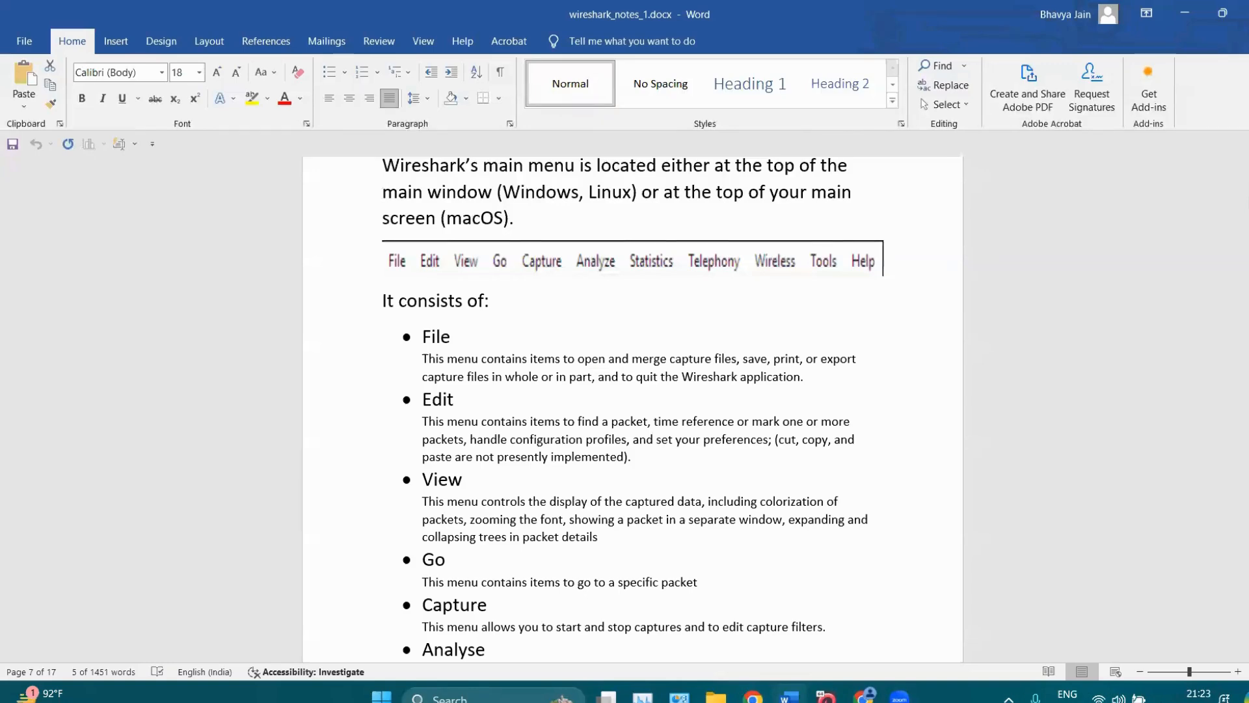
{"action": "scroll", "coordinate": [633, 410], "scroll_direction": "down", "scroll_amount": 15}
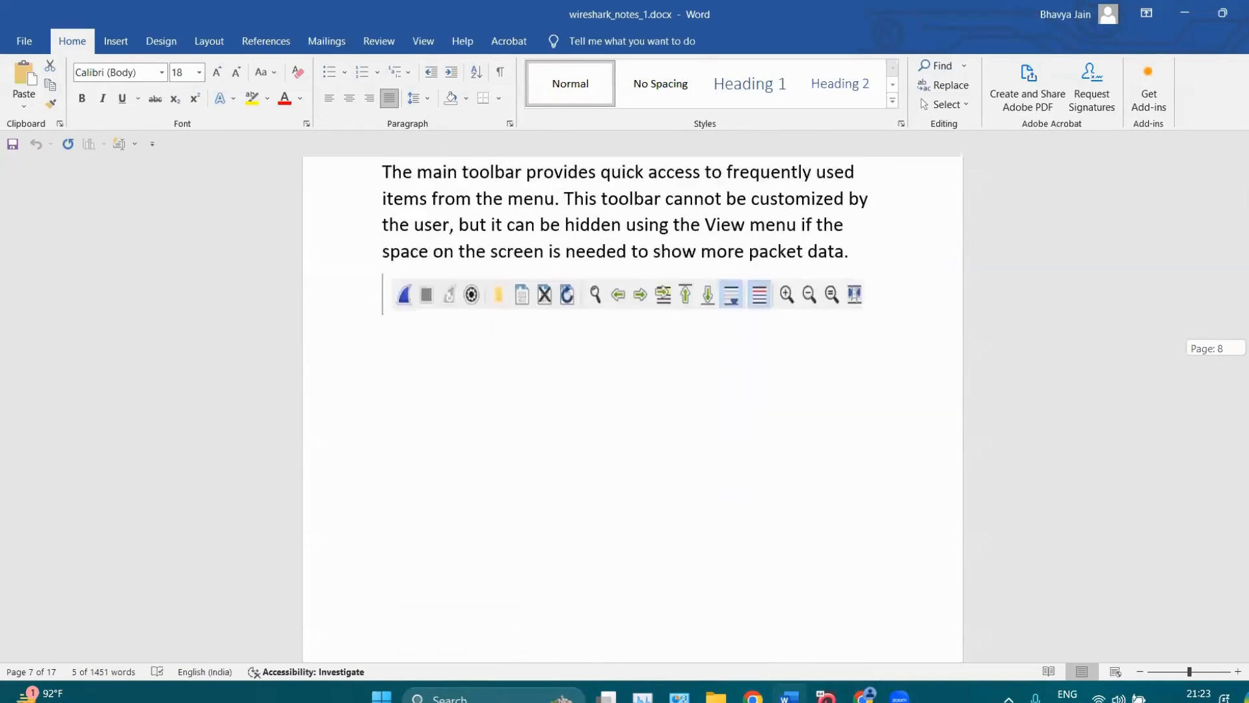
Read on from the main toolbar picture to the table of toolbar icons and menu items on page 9.
{"action": "scroll", "coordinate": [946, 306], "scroll_direction": "down", "scroll_amount": 2}
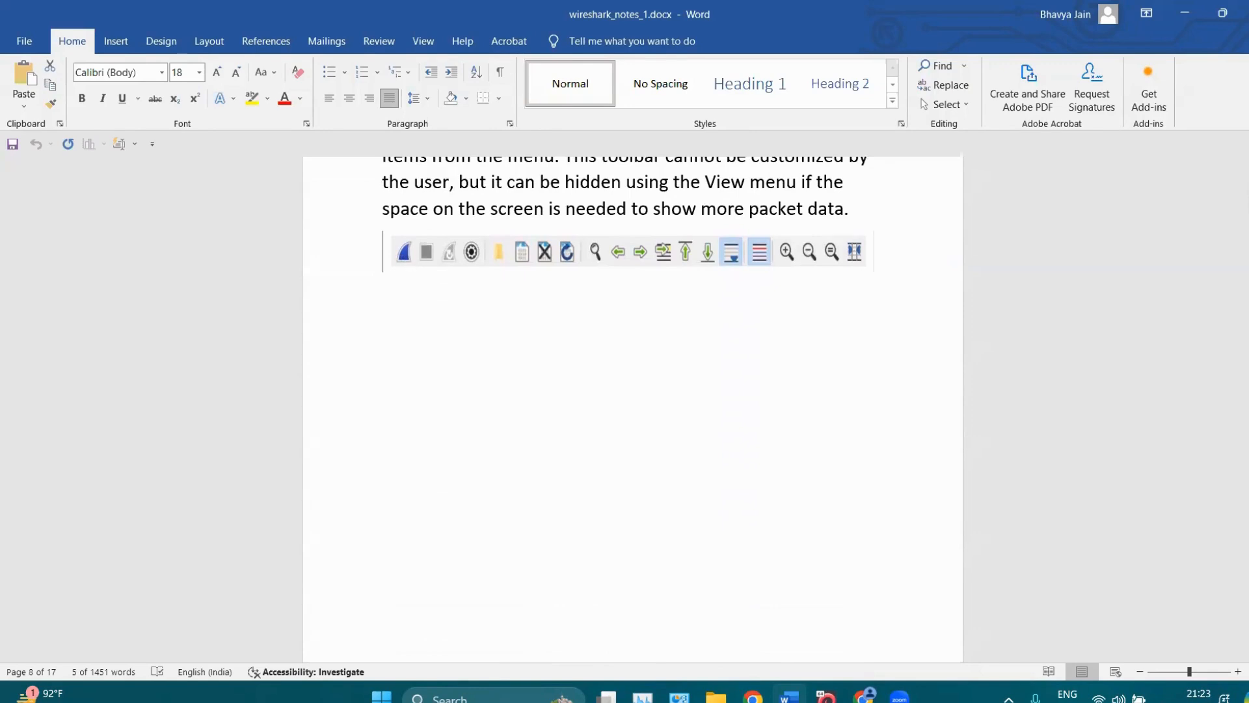
{"action": "scroll", "coordinate": [633, 409], "scroll_direction": "down", "scroll_amount": 9}
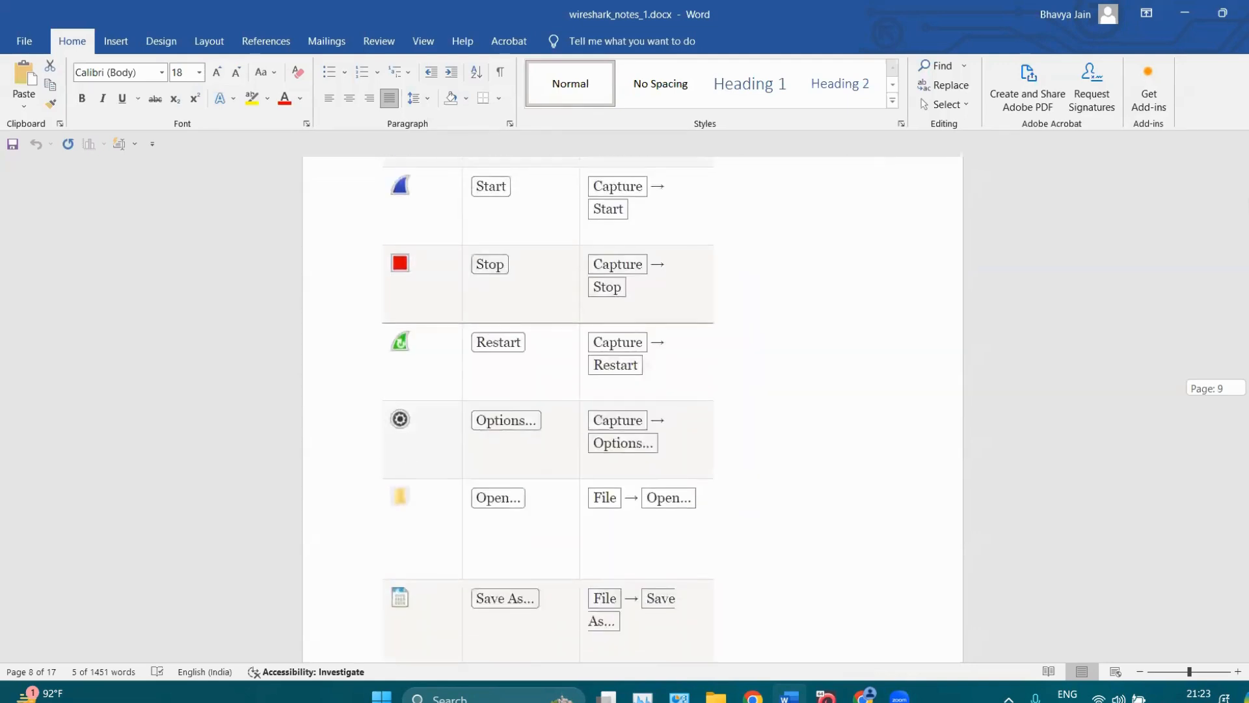
{"action": "scroll", "coordinate": [632, 409], "scroll_direction": "up", "scroll_amount": 6}
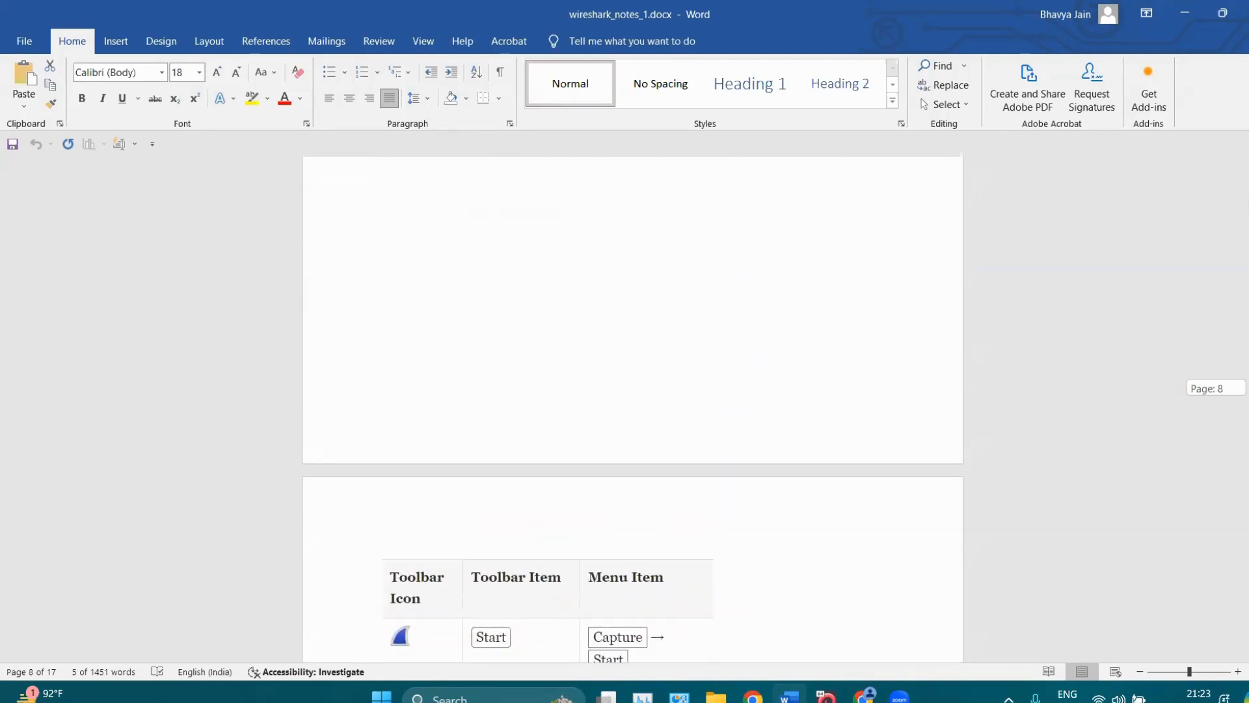
{"action": "scroll", "coordinate": [527, 389], "scroll_direction": "down", "scroll_amount": 5}
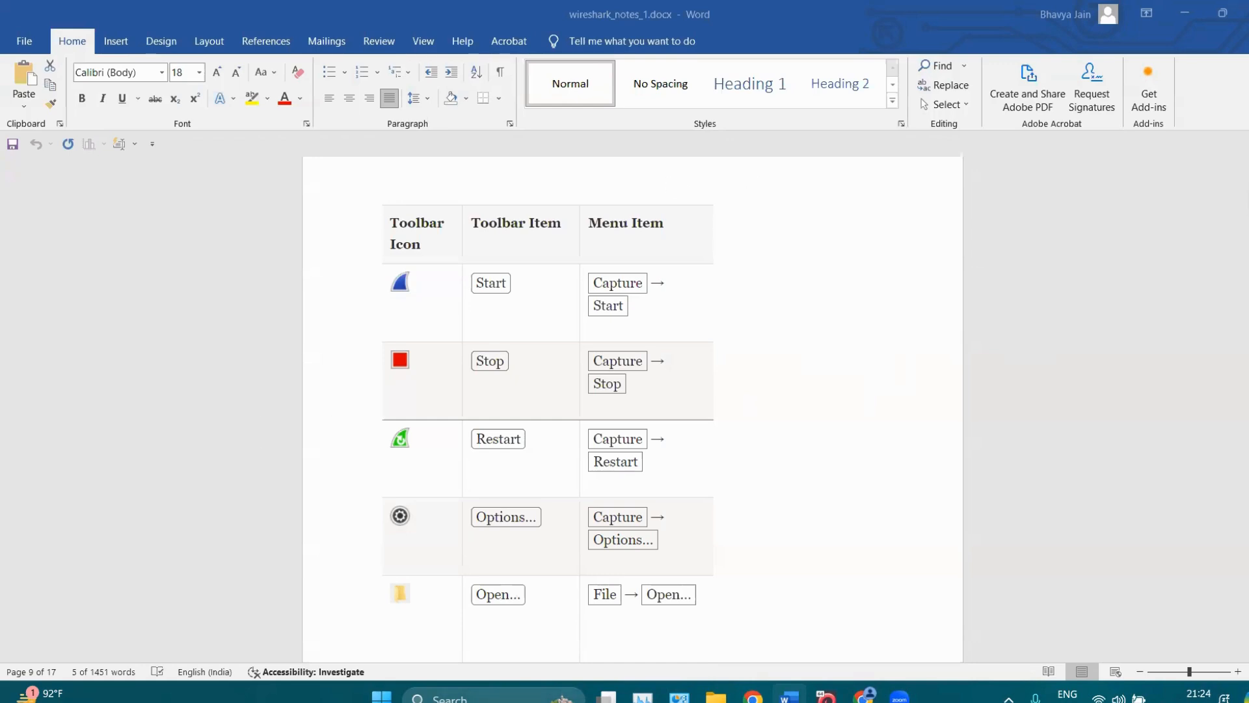
Open Notepad++, note the capture file formats pcap and pcapng on separate lines, and return to the Word notes.
{"action": "left_click", "coordinate": [489, 697]}
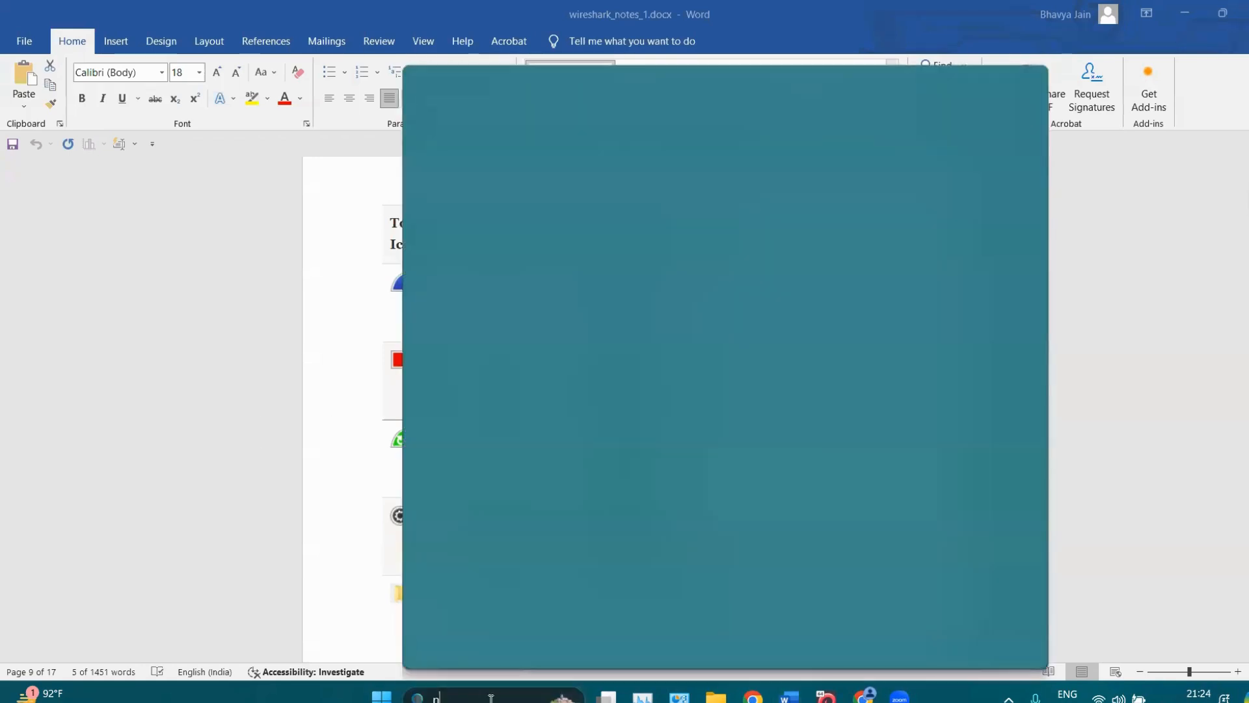
{"action": "type", "text": "not"}
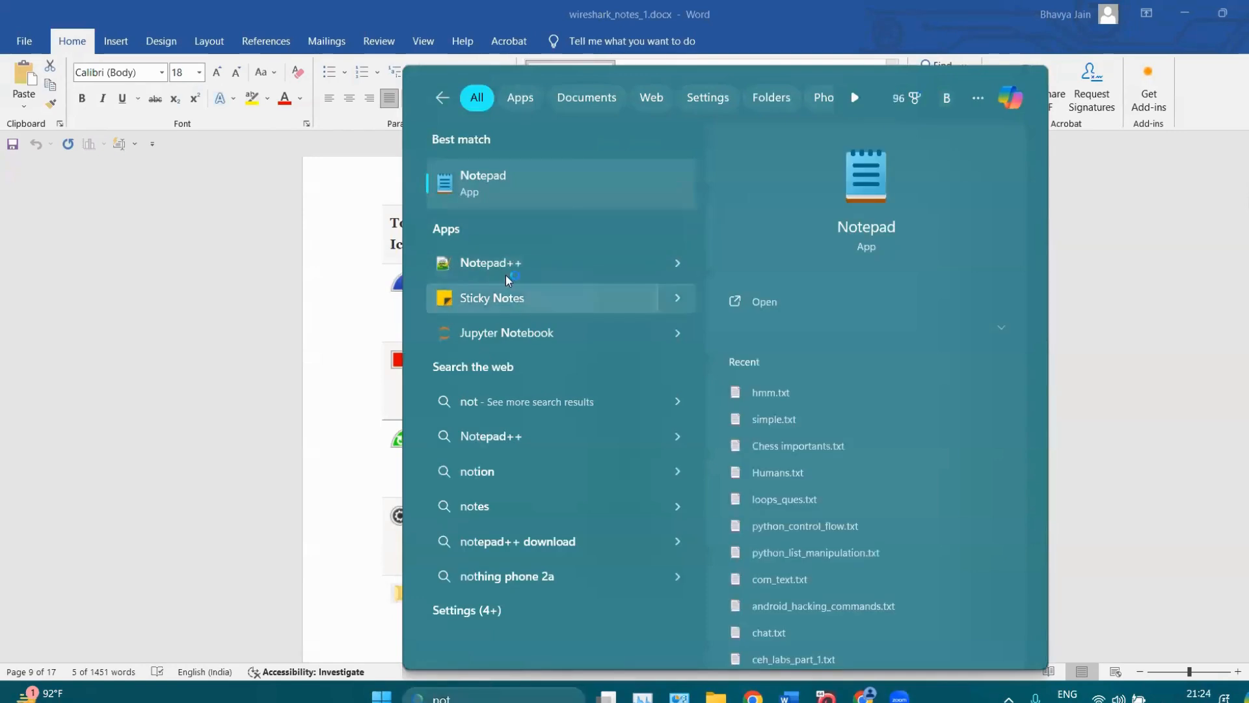
{"action": "key", "text": "Return"}
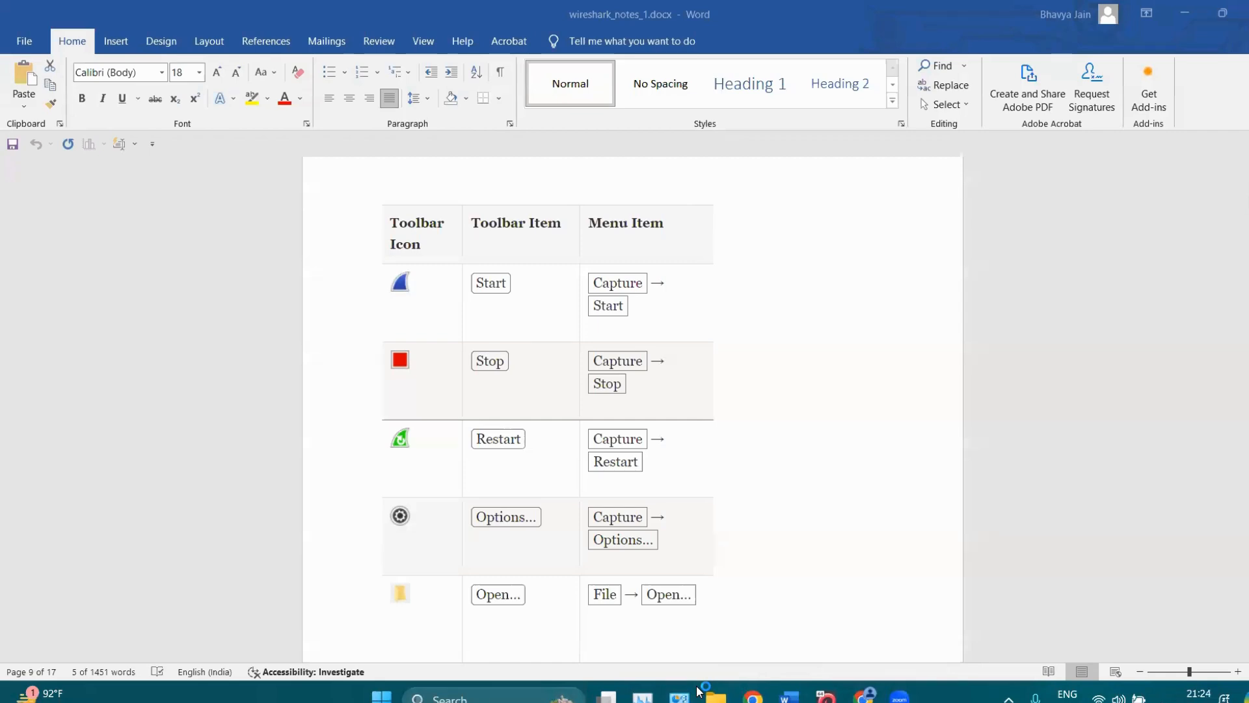
{"action": "type", "text": "pcap"}
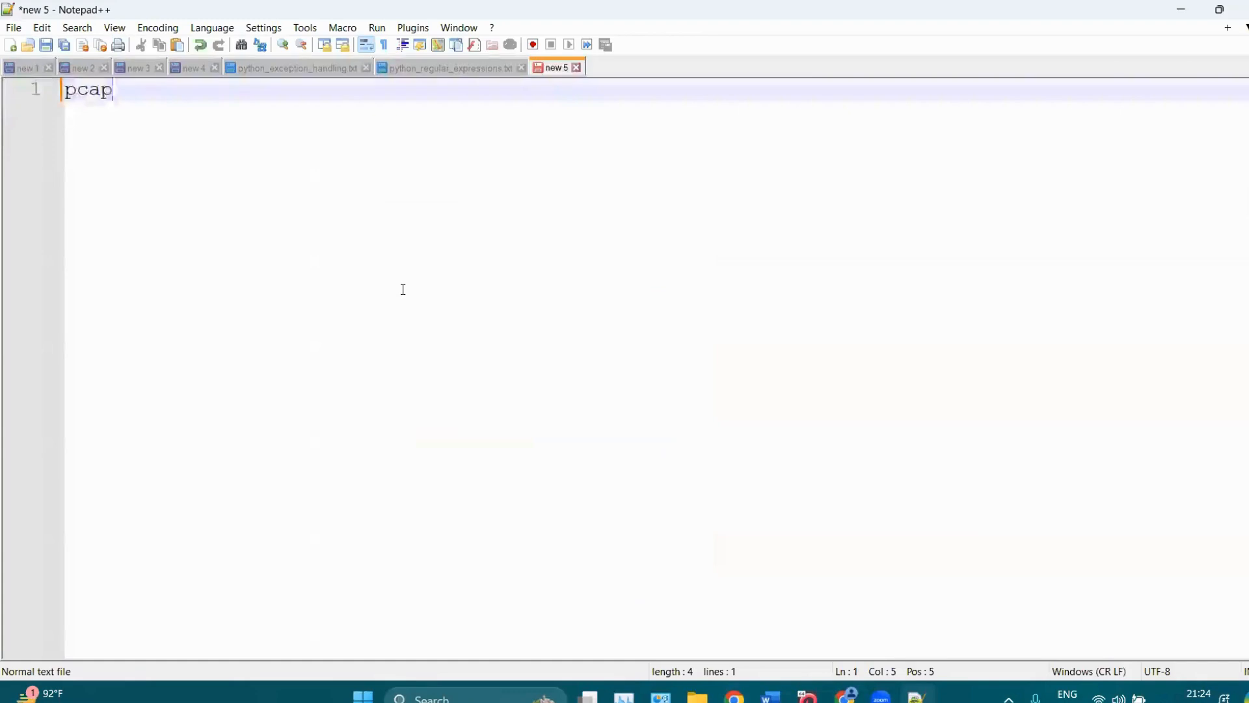
{"action": "key", "text": "Return"}
{"action": "type", "text": "pcapng"}
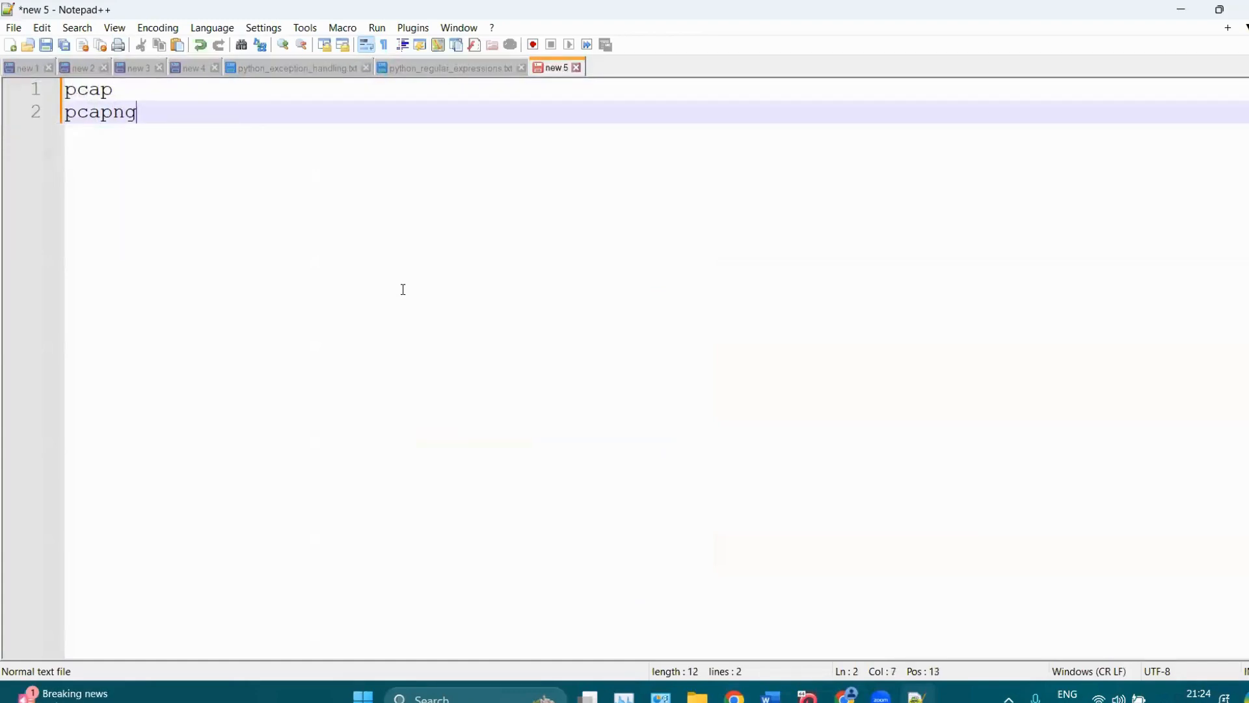
{"action": "key", "text": "Return"}
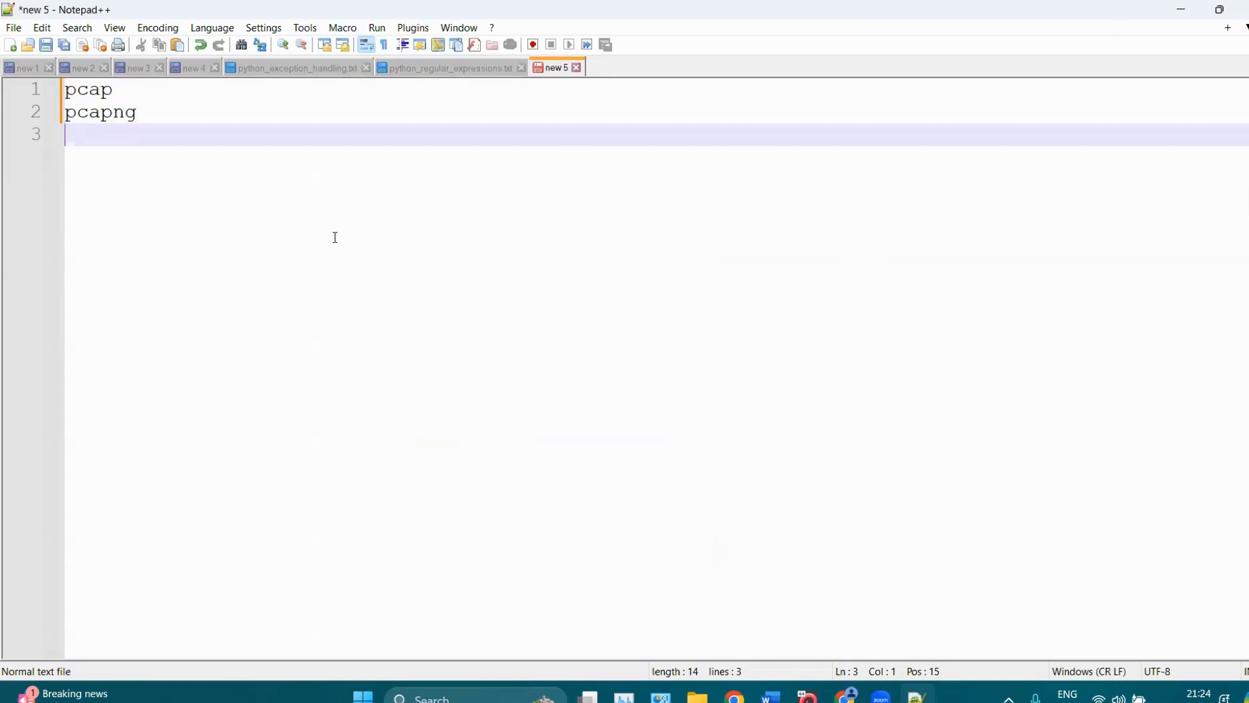
{"action": "left_click", "coordinate": [1181, 9]}
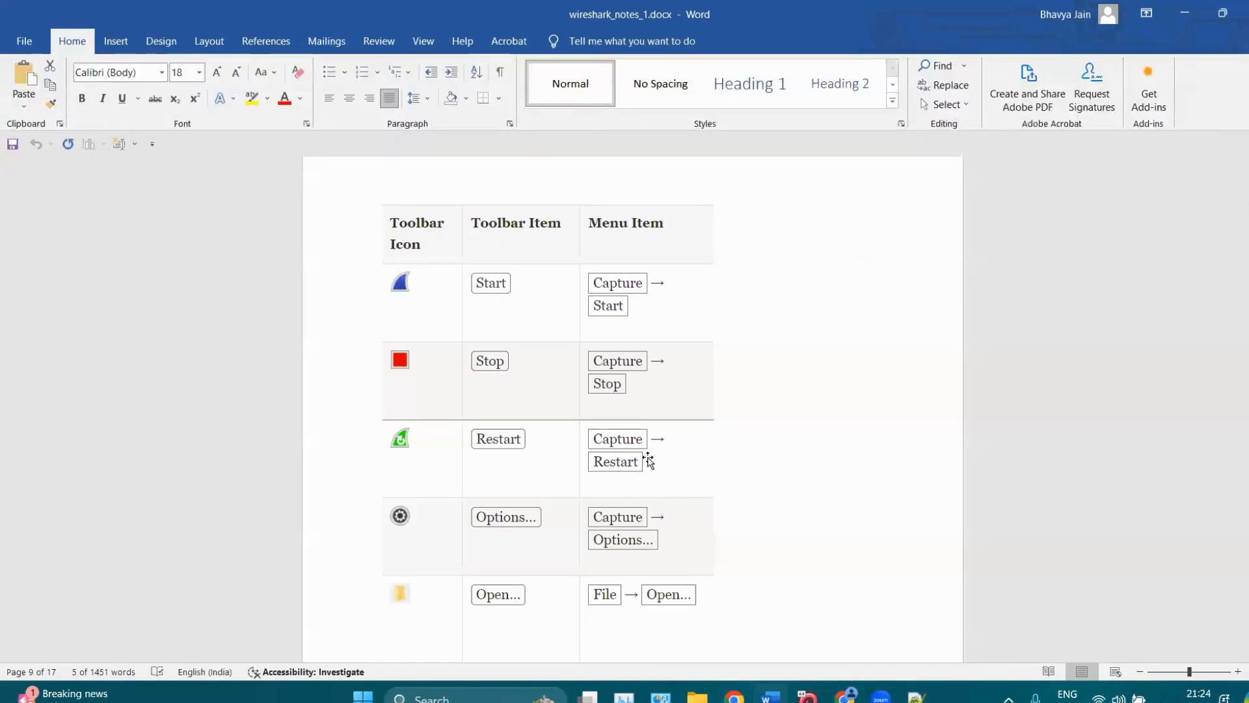
Read through the toolbar icon table from Save As to the zoom and Normal Size entries on the following pages.
{"action": "scroll", "coordinate": [666, 302], "scroll_direction": "down", "scroll_amount": 4}
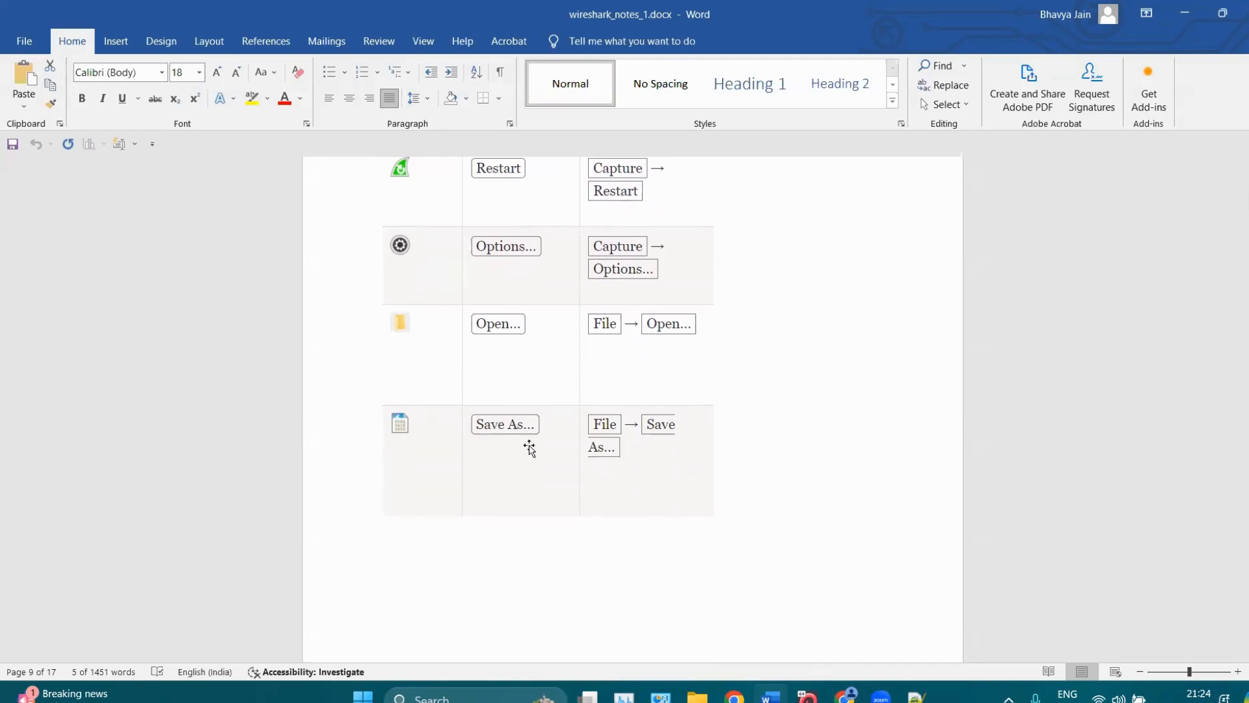
{"action": "scroll", "coordinate": [549, 408], "scroll_direction": "down", "scroll_amount": 10}
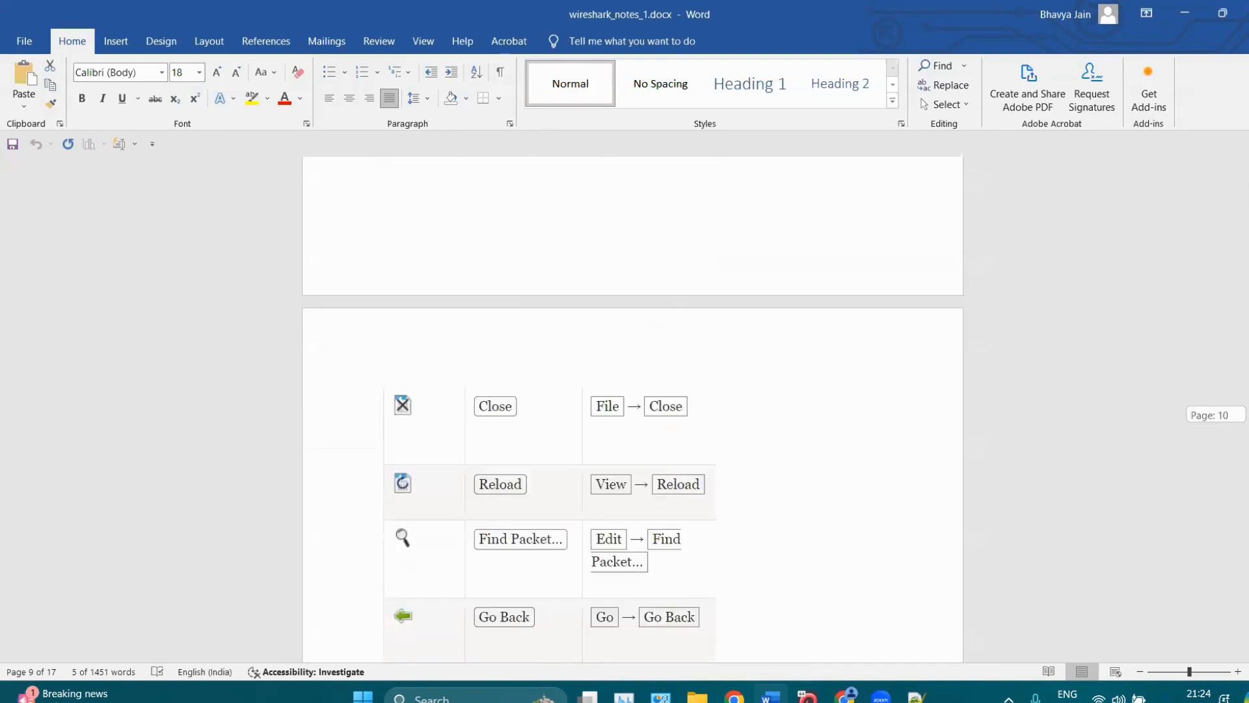
{"action": "scroll", "coordinate": [549, 409], "scroll_direction": "up", "scroll_amount": 2}
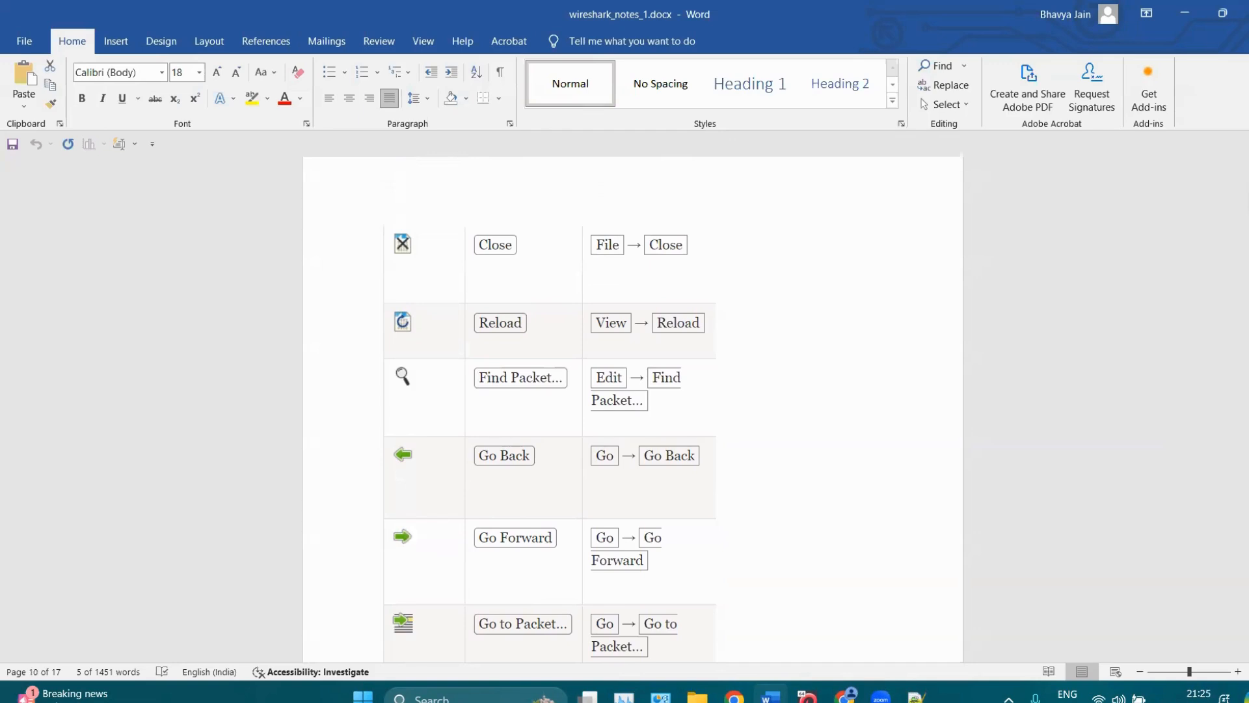
{"action": "scroll", "coordinate": [631, 410], "scroll_direction": "down", "scroll_amount": 3}
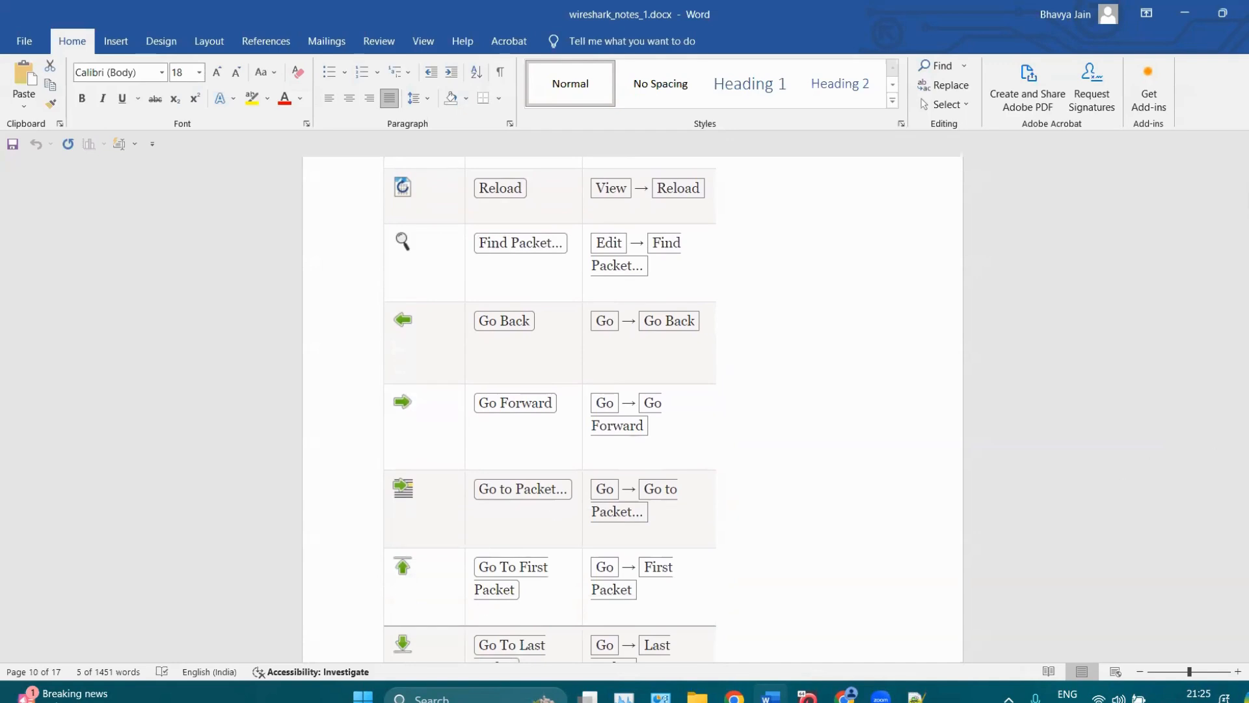
{"action": "scroll", "coordinate": [753, 379], "scroll_direction": "down", "scroll_amount": 5}
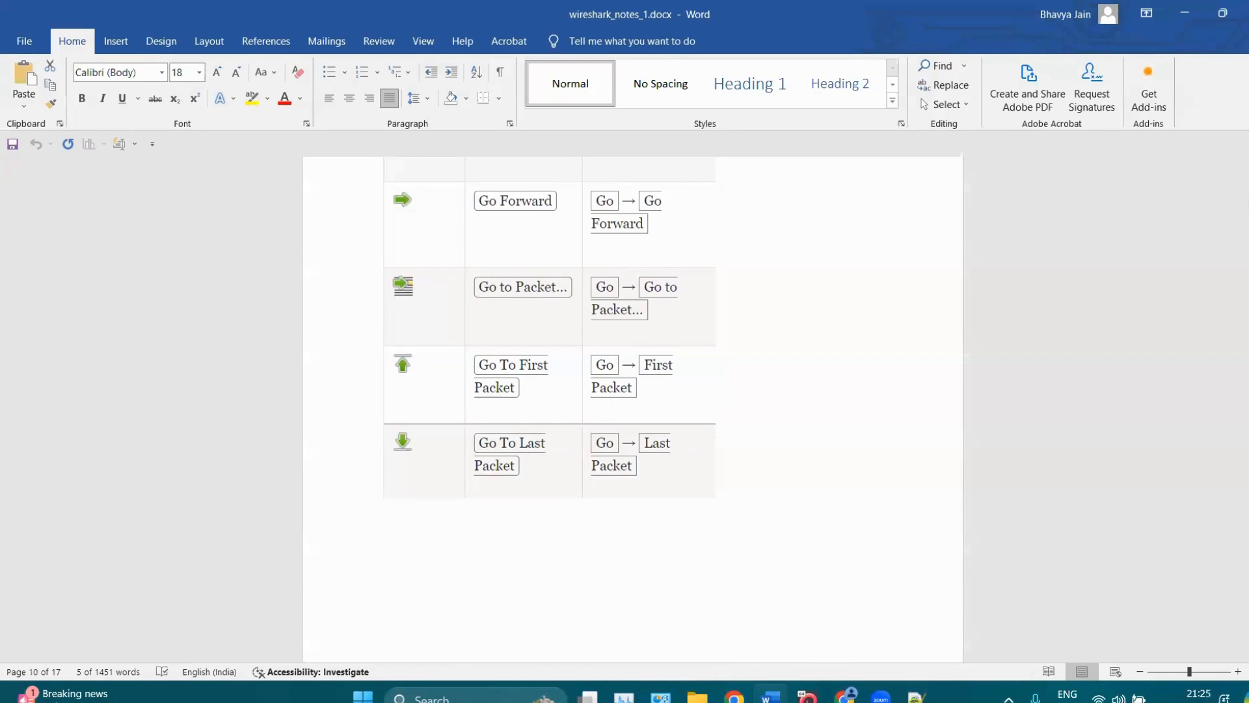
{"action": "scroll", "coordinate": [552, 342], "scroll_direction": "down", "scroll_amount": 6}
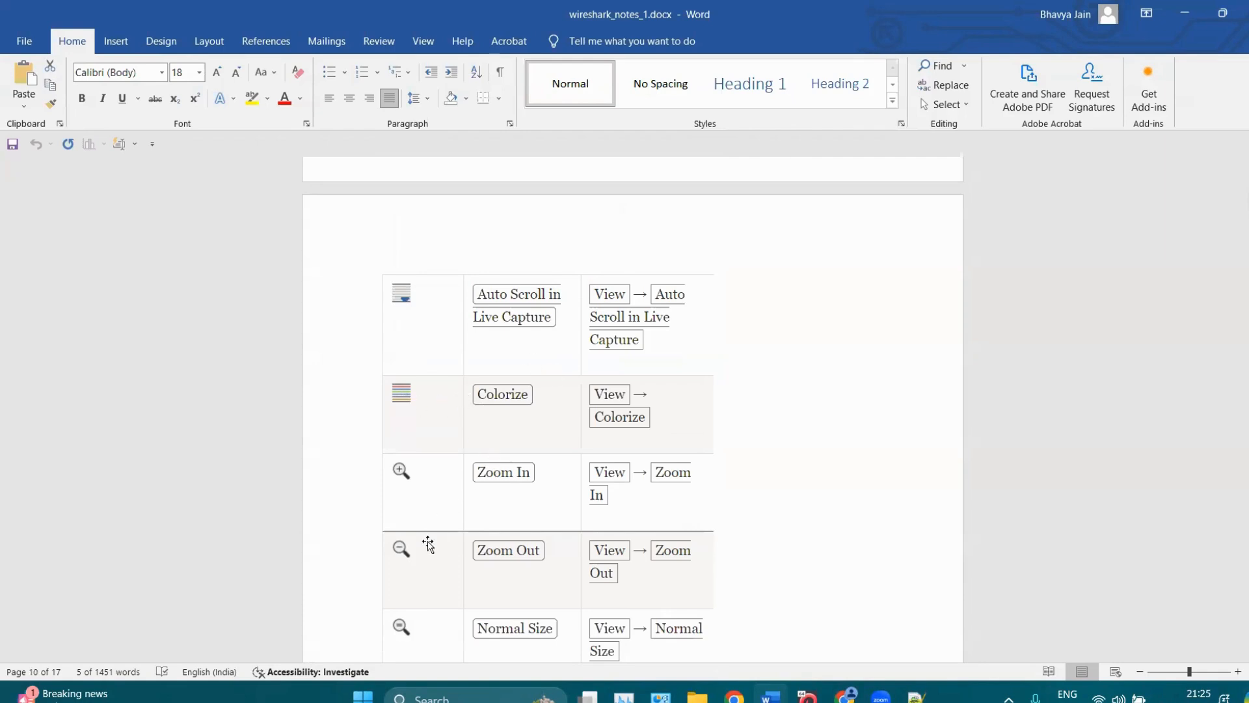
Switch to Wireshark in the Kali Linux virtual machine and try to start a new capture.
{"action": "left_click", "coordinate": [1185, 13]}
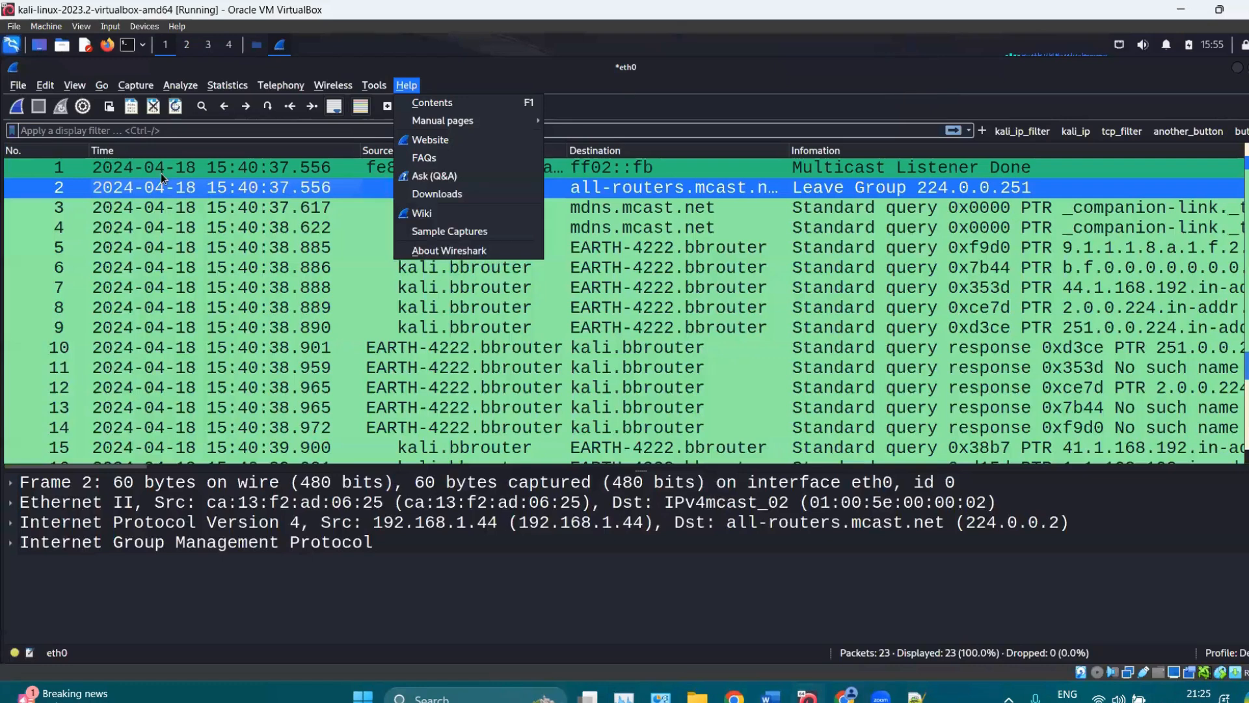
{"action": "left_click", "coordinate": [714, 163]}
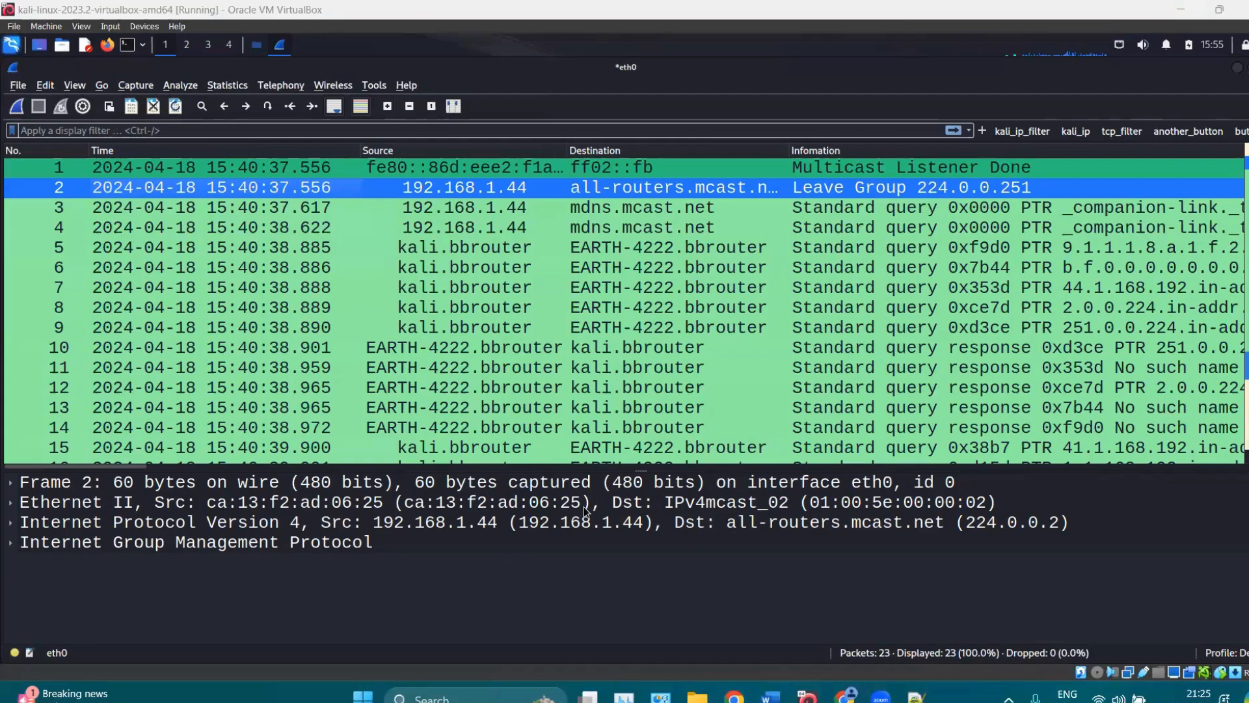
{"action": "left_click", "coordinate": [17, 106]}
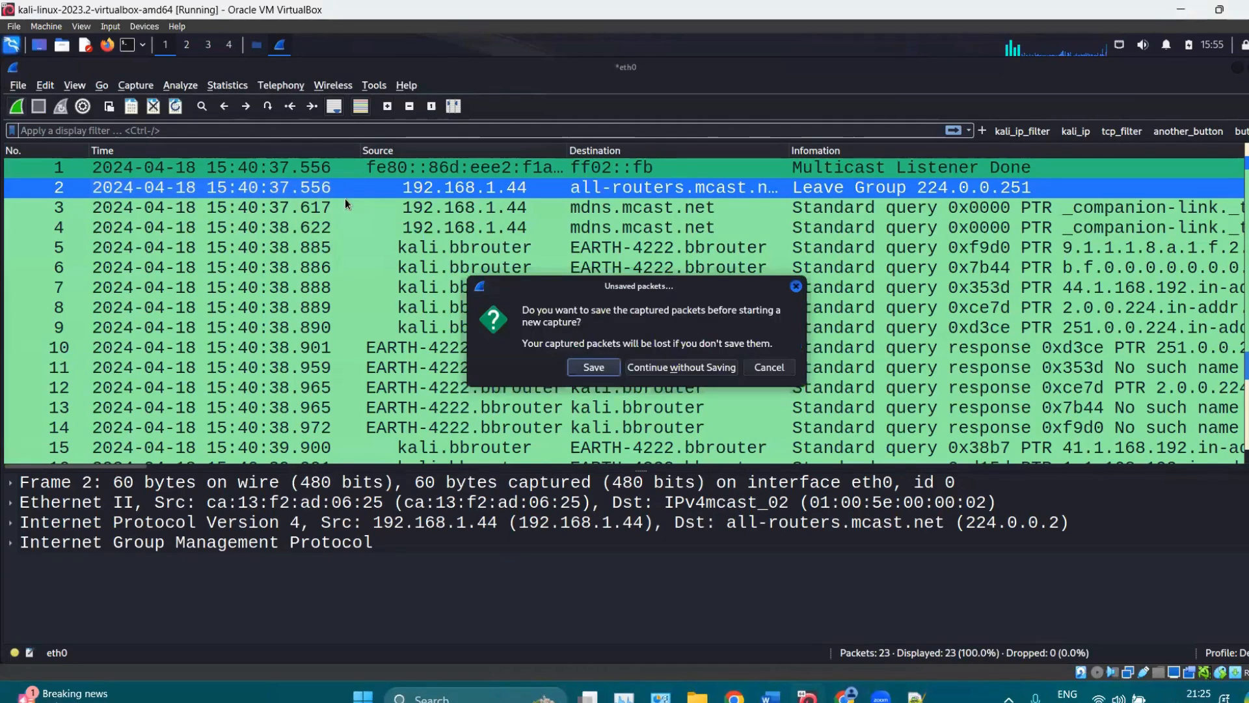
Enlarge the packet text several levels, bring it back to normal size, and resize the columns to fit their content.
{"action": "left_click", "coordinate": [392, 107]}
{"action": "left_click", "coordinate": [391, 106]}
{"action": "left_click", "coordinate": [390, 107]}
{"action": "left_click", "coordinate": [391, 107]}
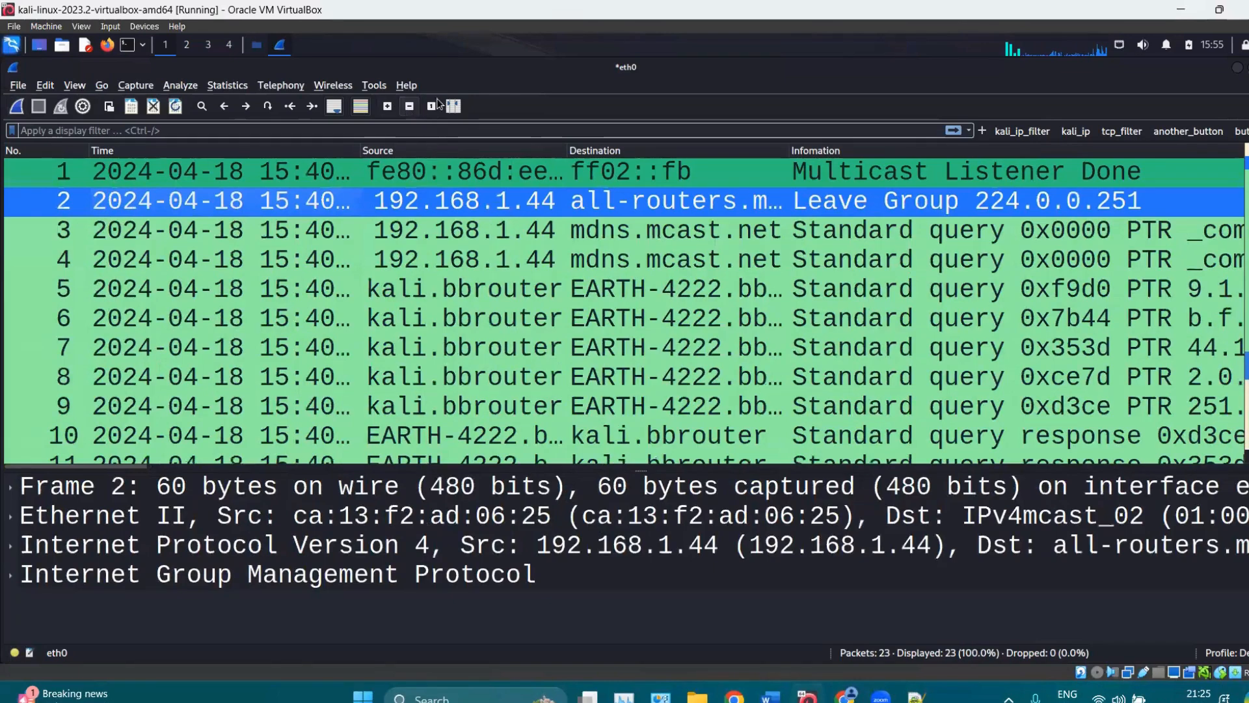
{"action": "left_click", "coordinate": [409, 106]}
{"action": "left_click", "coordinate": [409, 107]}
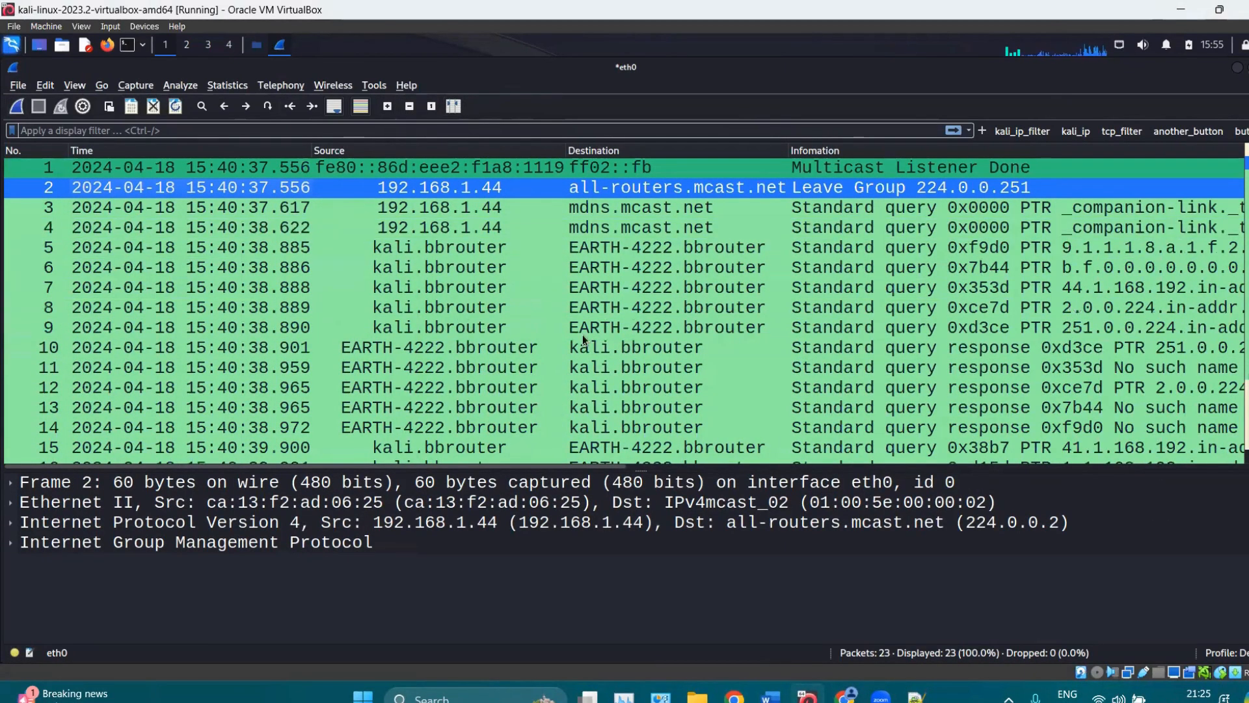
Select packet 7 and step through the neighbouring packets five rows down and back up.
{"action": "left_click", "coordinate": [700, 281]}
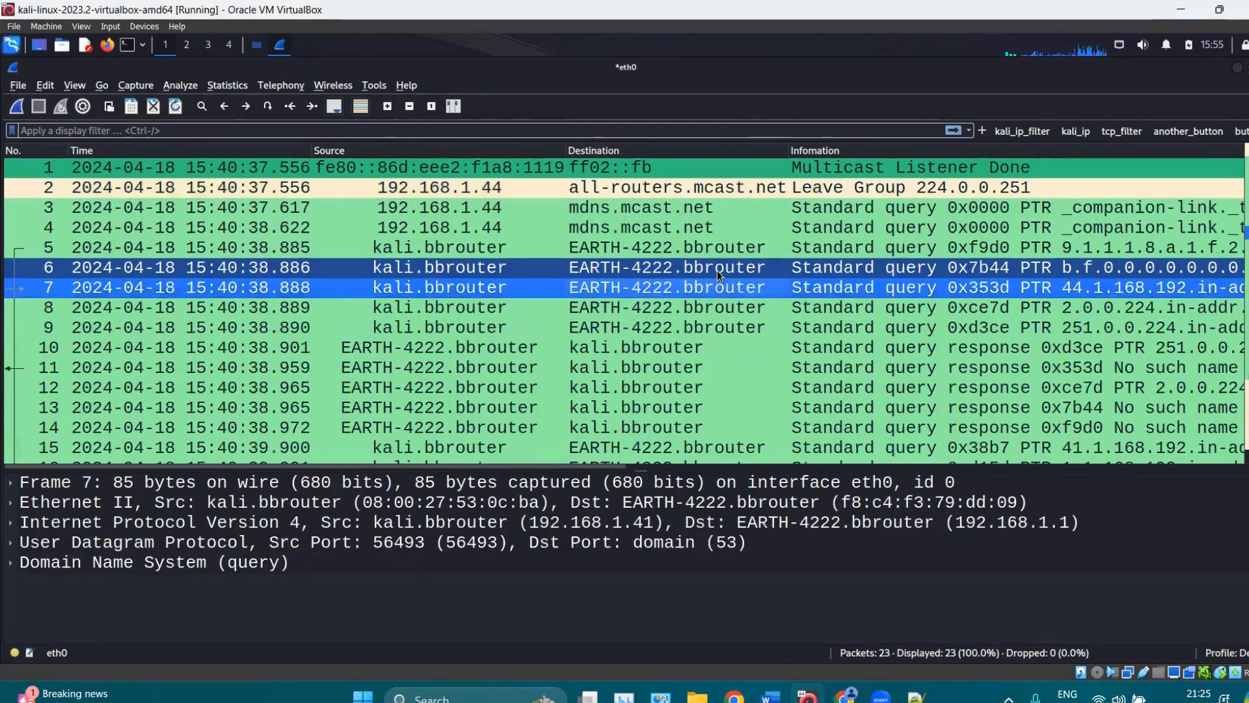
{"action": "key", "text": "Down"}
{"action": "key", "text": "Down"}
{"action": "key", "text": "Down"}
{"action": "key", "text": "Down"}
{"action": "key", "text": "Down"}
{"action": "key", "text": "Up"}
{"action": "key", "text": "Up"}
{"action": "key", "text": "Up"}
{"action": "key", "text": "Up"}
{"action": "key", "text": "Up"}
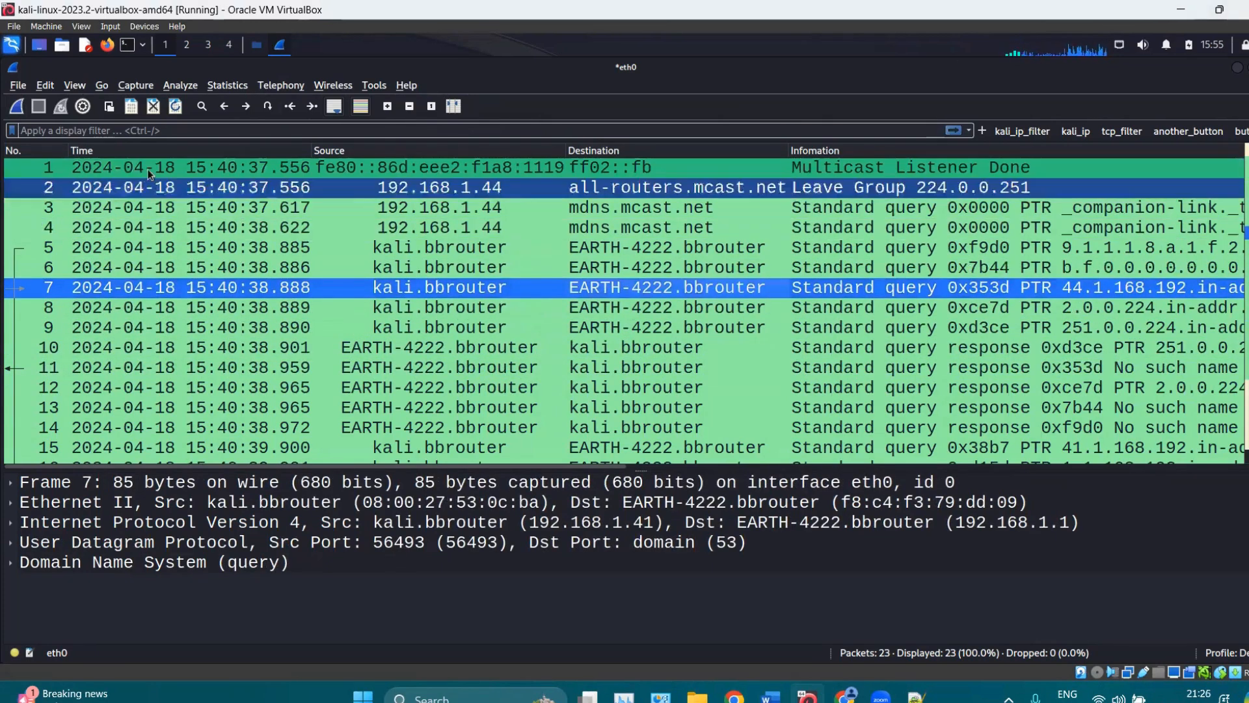
Go back to the previously selected packet, and jump to the first and last packets of the capture.
{"action": "left_click", "coordinate": [224, 107]}
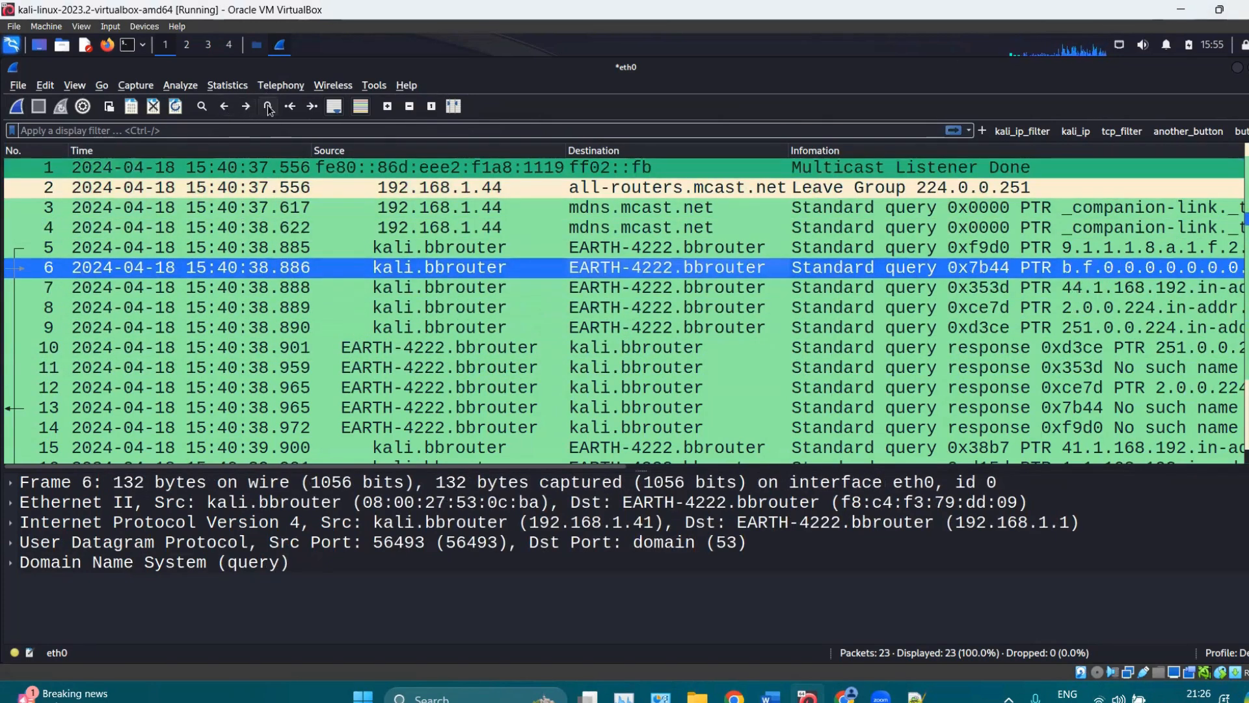
{"action": "left_click", "coordinate": [290, 109]}
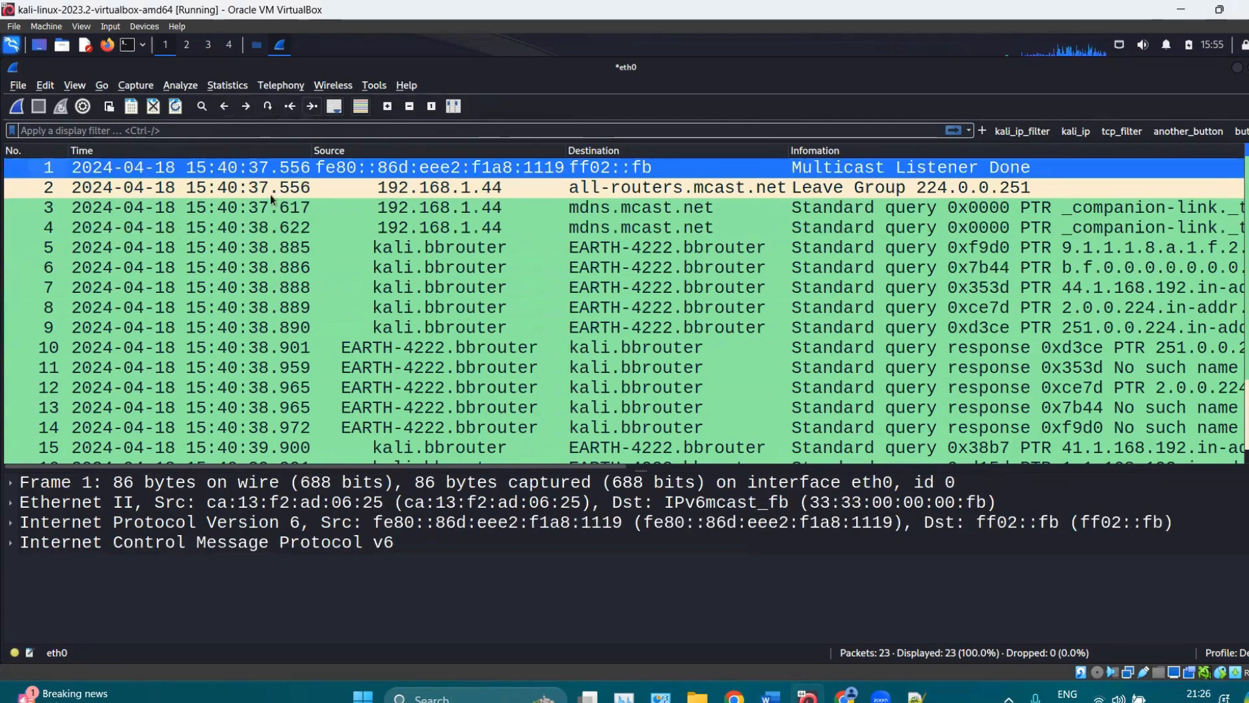
{"action": "left_click", "coordinate": [311, 108]}
Return to the Word notes, show the screen annotation tools, and read on to the filter toolbar buttons on page 12.
{"action": "left_click", "coordinate": [1185, 7]}
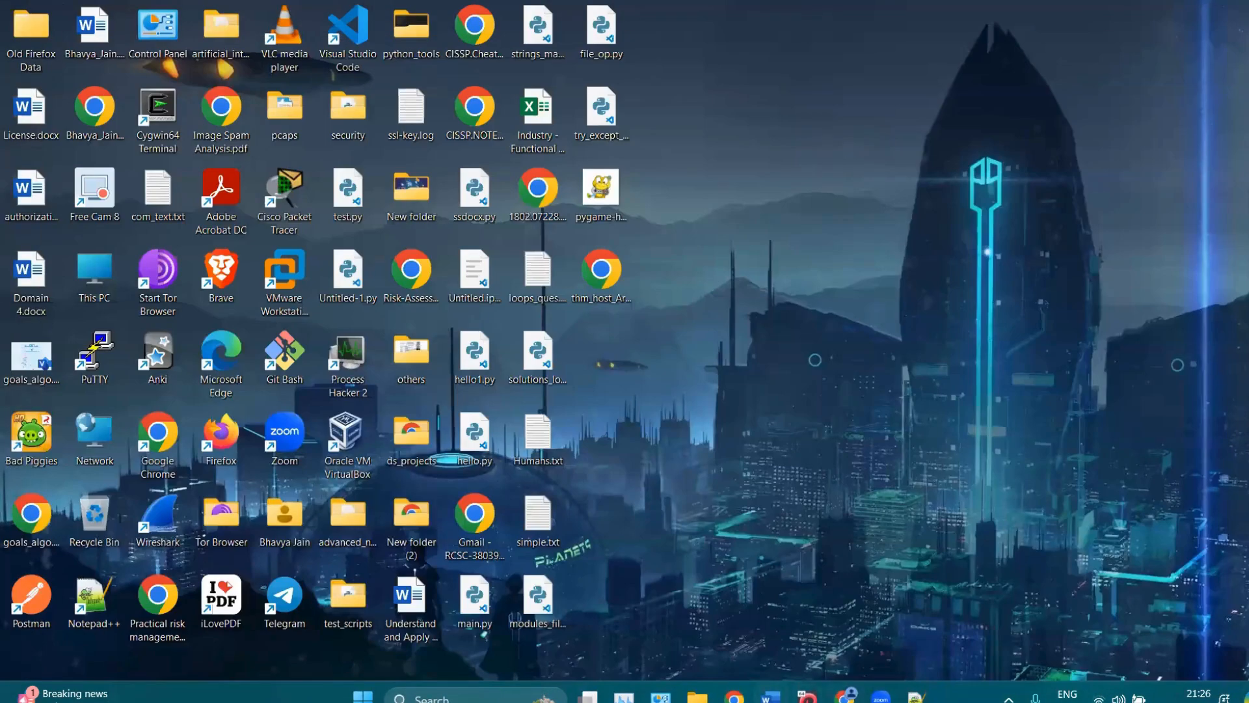
{"action": "left_click", "coordinate": [771, 696]}
{"action": "left_click", "coordinate": [1186, 173]}
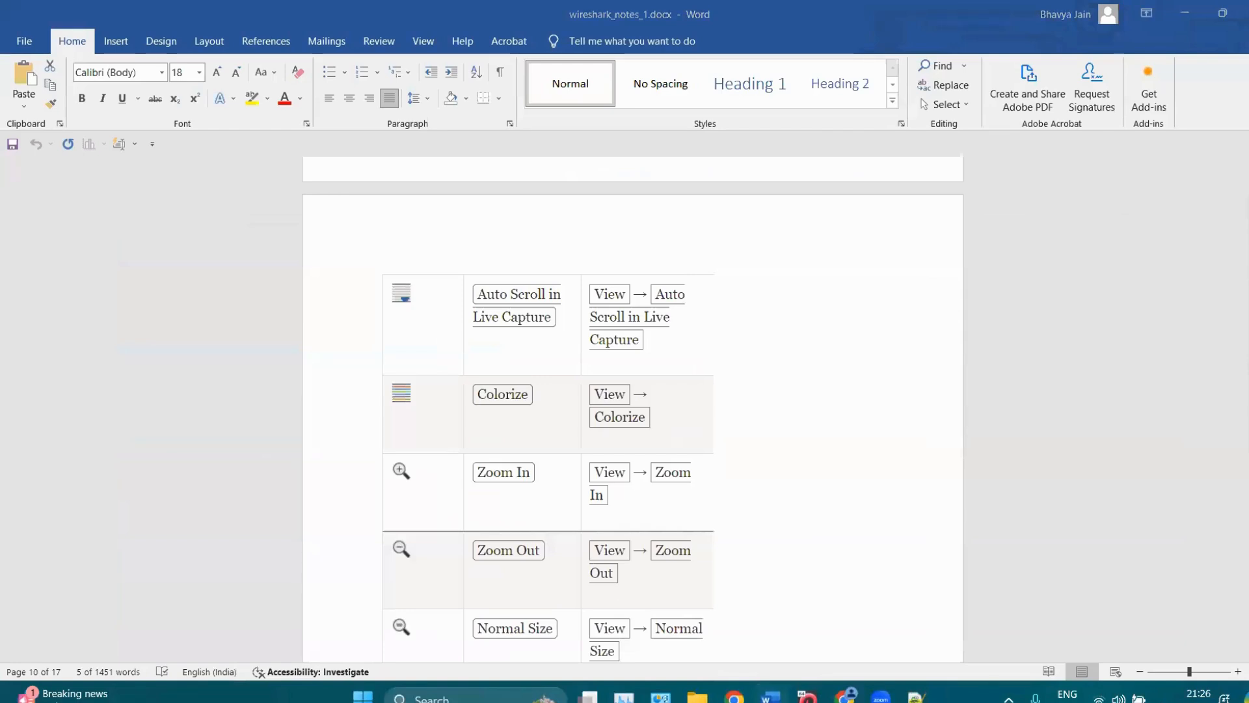
{"action": "scroll", "coordinate": [1006, 512], "scroll_direction": "down", "scroll_amount": 1}
{"action": "scroll", "coordinate": [1006, 512], "scroll_direction": "up", "scroll_amount": 1}
{"action": "scroll", "coordinate": [632, 410], "scroll_direction": "up", "scroll_amount": 6}
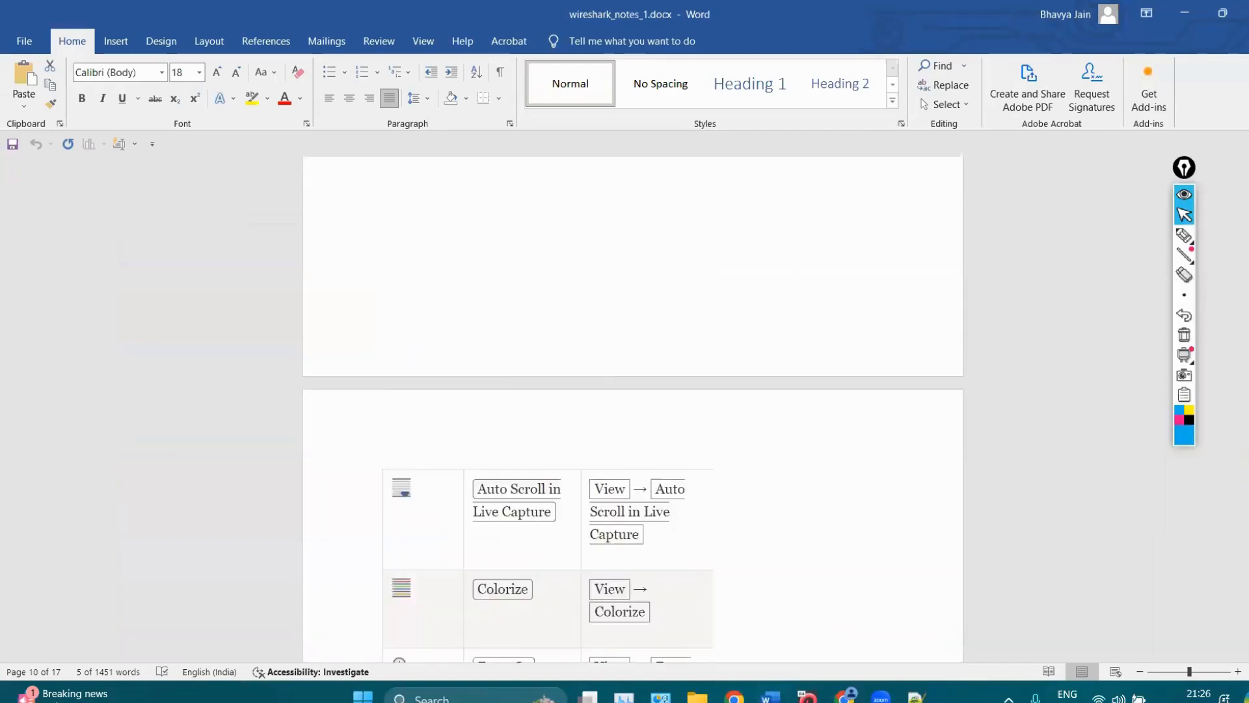
{"action": "scroll", "coordinate": [1206, 534], "scroll_direction": "down", "scroll_amount": 15}
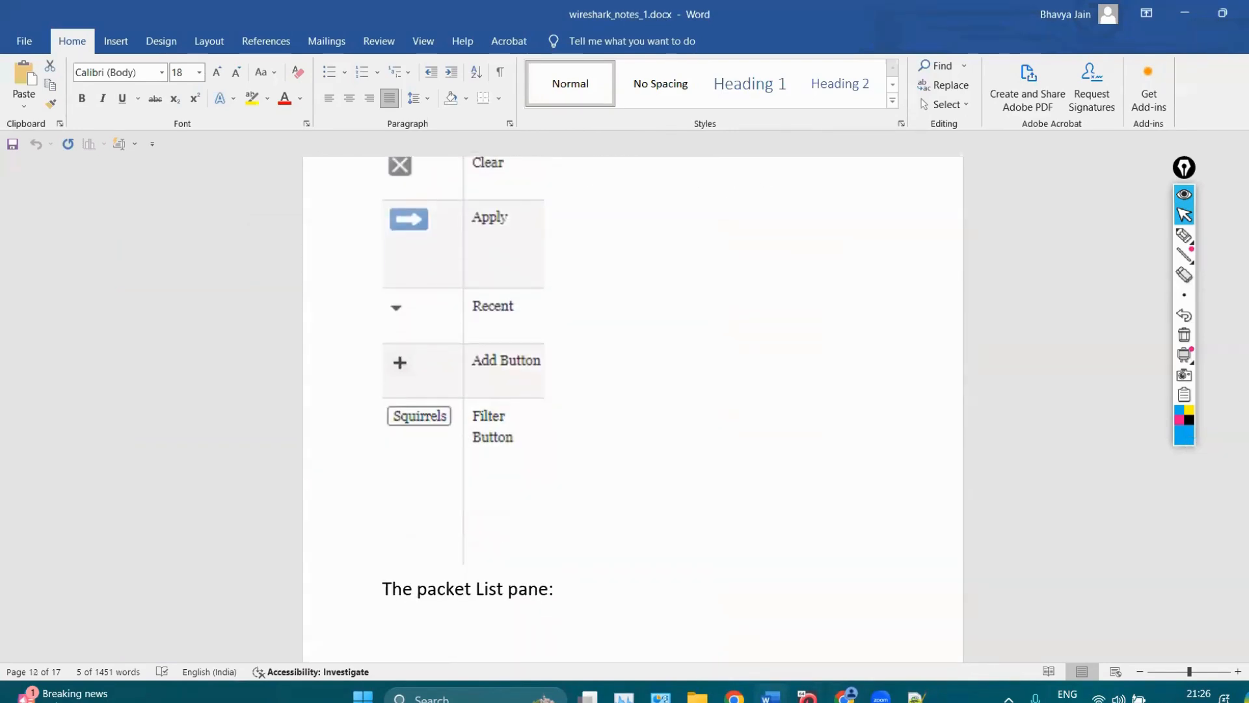
Switch to Notepad++ and add the filter types capture and display on separate lines below the file formats.
{"action": "key", "text": "alt+Tab"}
{"action": "key", "text": "Return"}
{"action": "key", "text": "Return"}
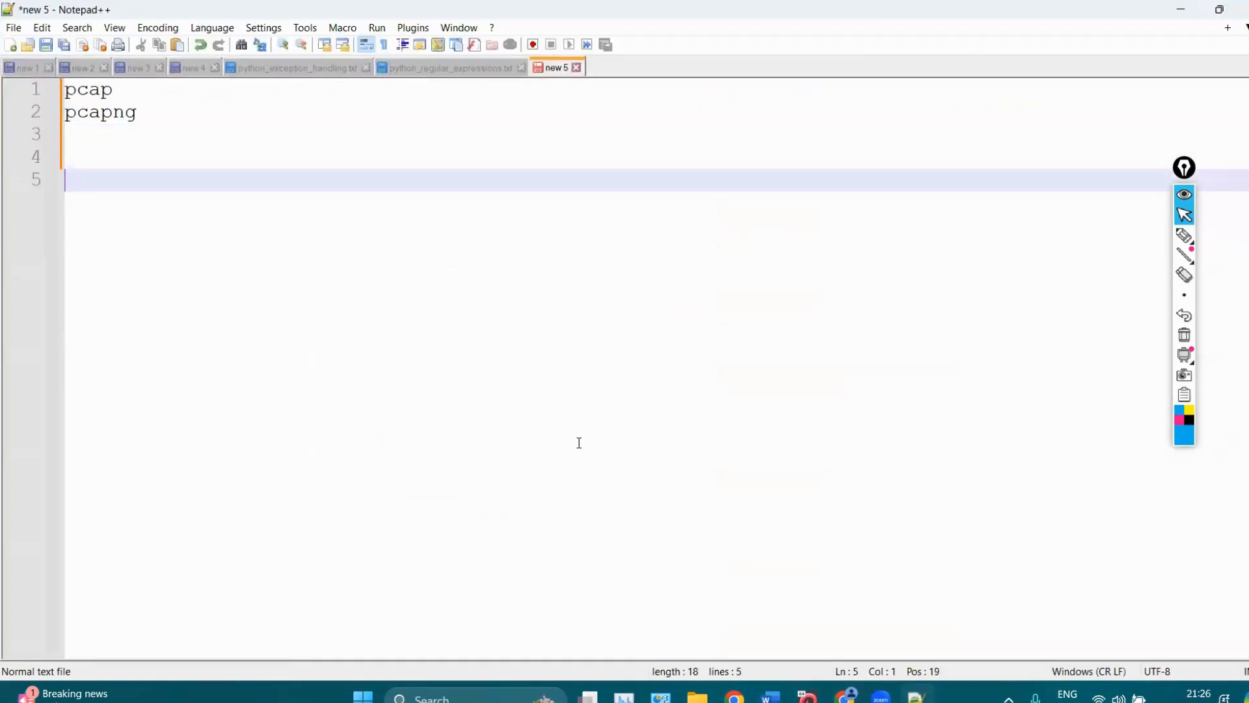
{"action": "type", "text": "captyu"}
{"action": "key", "text": "BackSpace"}
{"action": "key", "text": "BackSpace"}
{"action": "key", "text": "BackSpace"}
{"action": "type", "text": "ture"}
{"action": "key", "text": "Return"}
{"action": "type", "text": "display"}
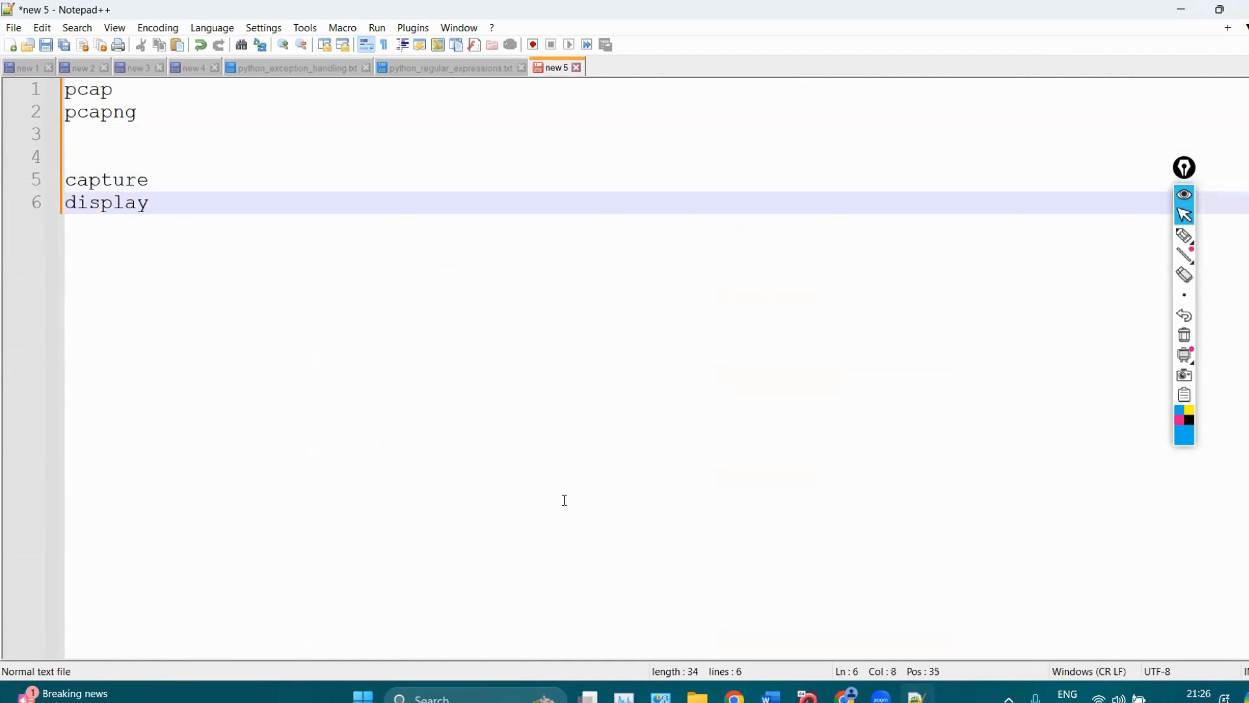
Extend the capture line to read "capture: before capturing the packets".
{"action": "left_click", "coordinate": [293, 179]}
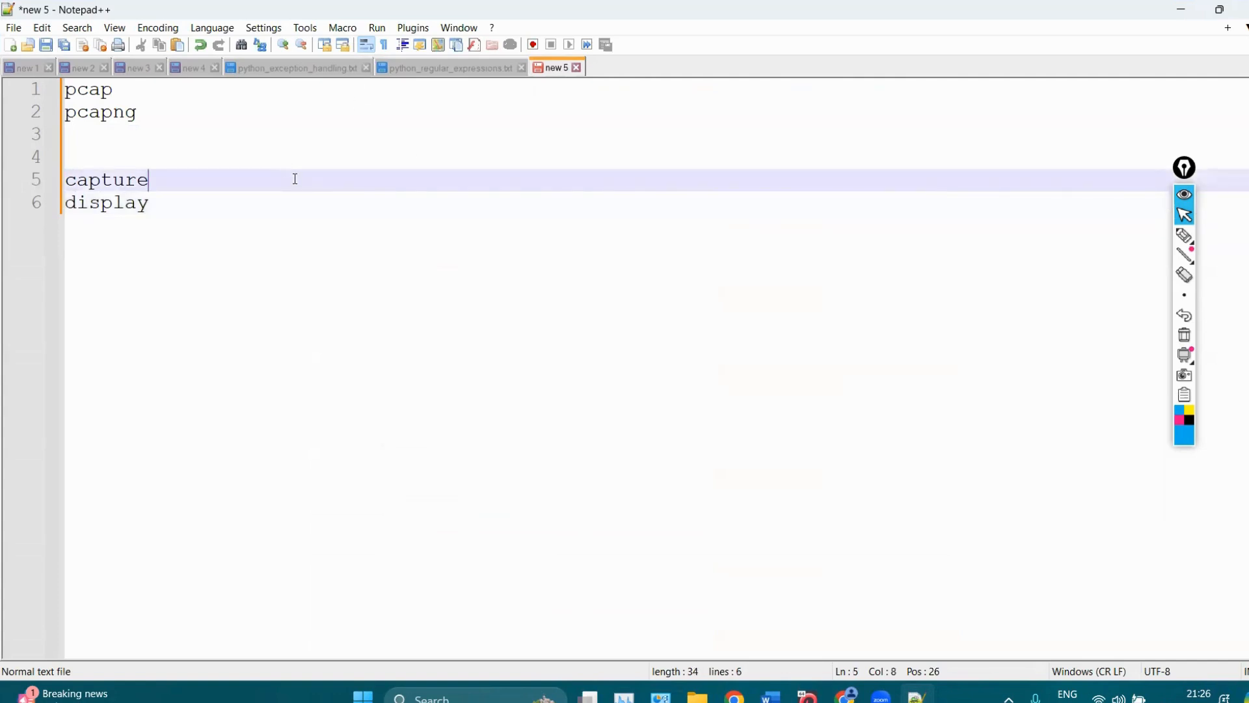
{"action": "type", "text": ": before capture"}
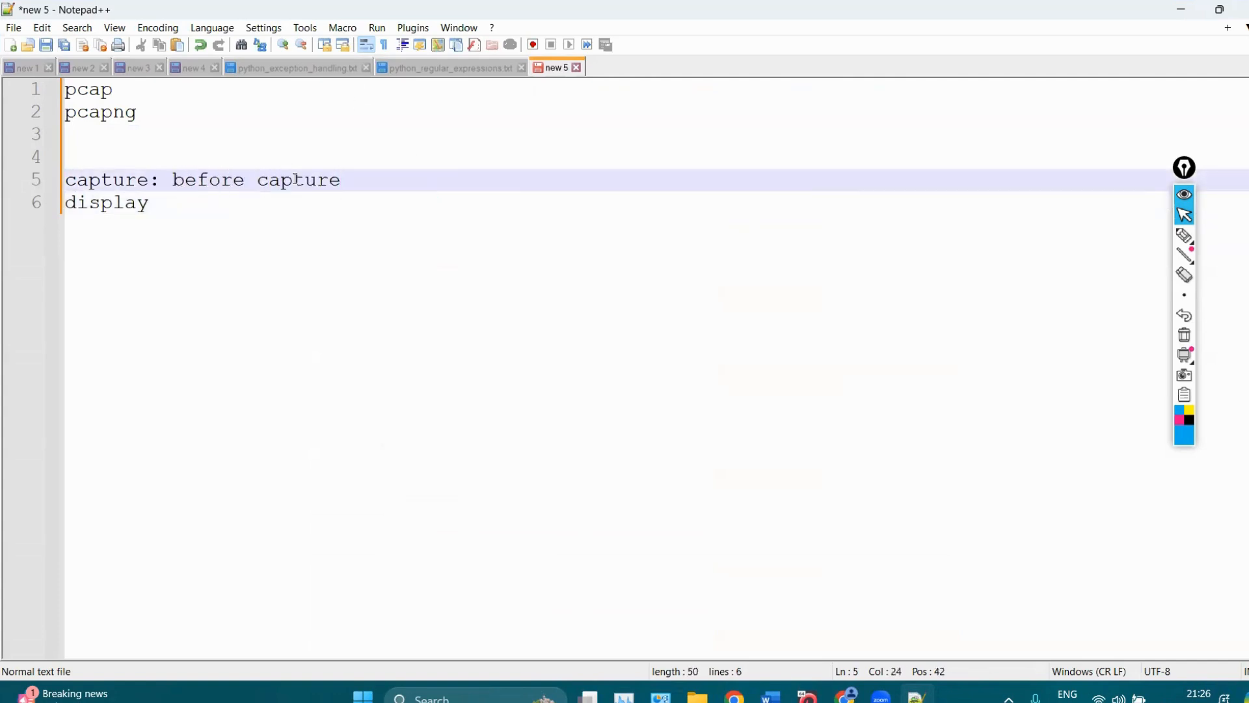
{"action": "key", "text": "BackSpace"}
{"action": "type", "text": "ing the packeyts"}
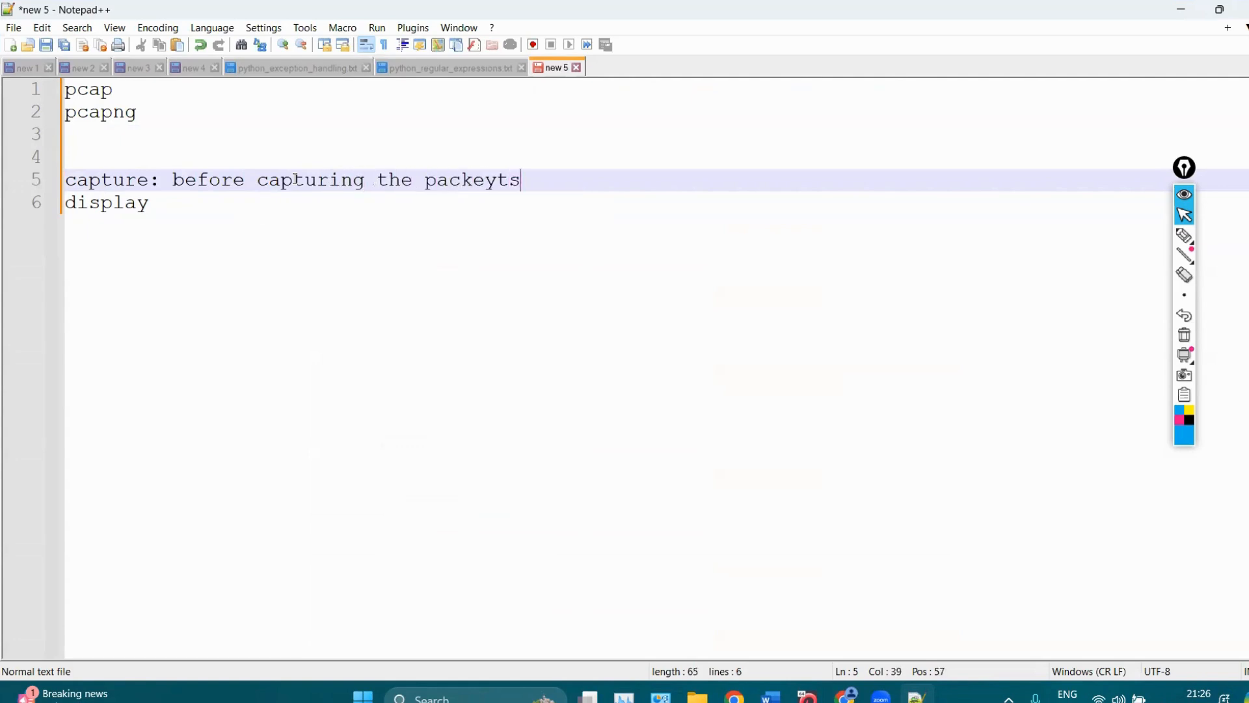
{"action": "key", "text": "BackSpace"}
{"action": "key", "text": "BackSpace"}
{"action": "key", "text": "BackSpace"}
{"action": "type", "text": "ts"}
{"action": "key", "text": "Down"}
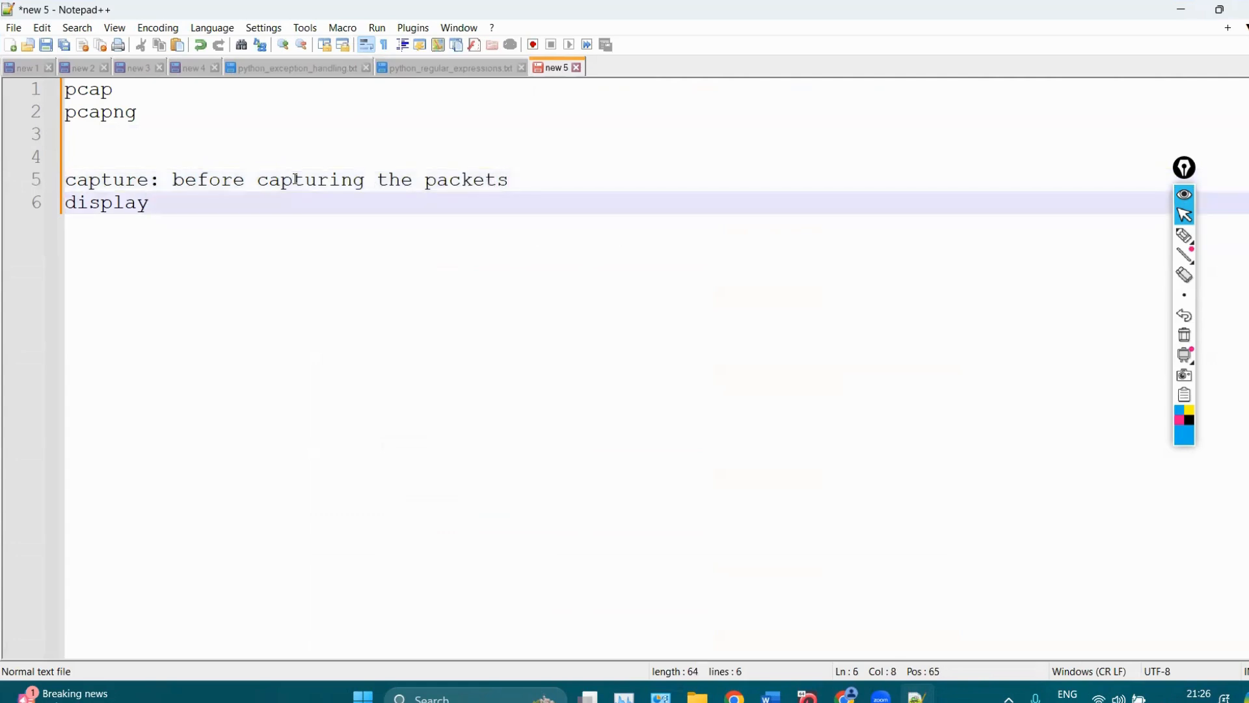
{"action": "key", "text": "Return"}
{"action": "key", "text": "Return"}
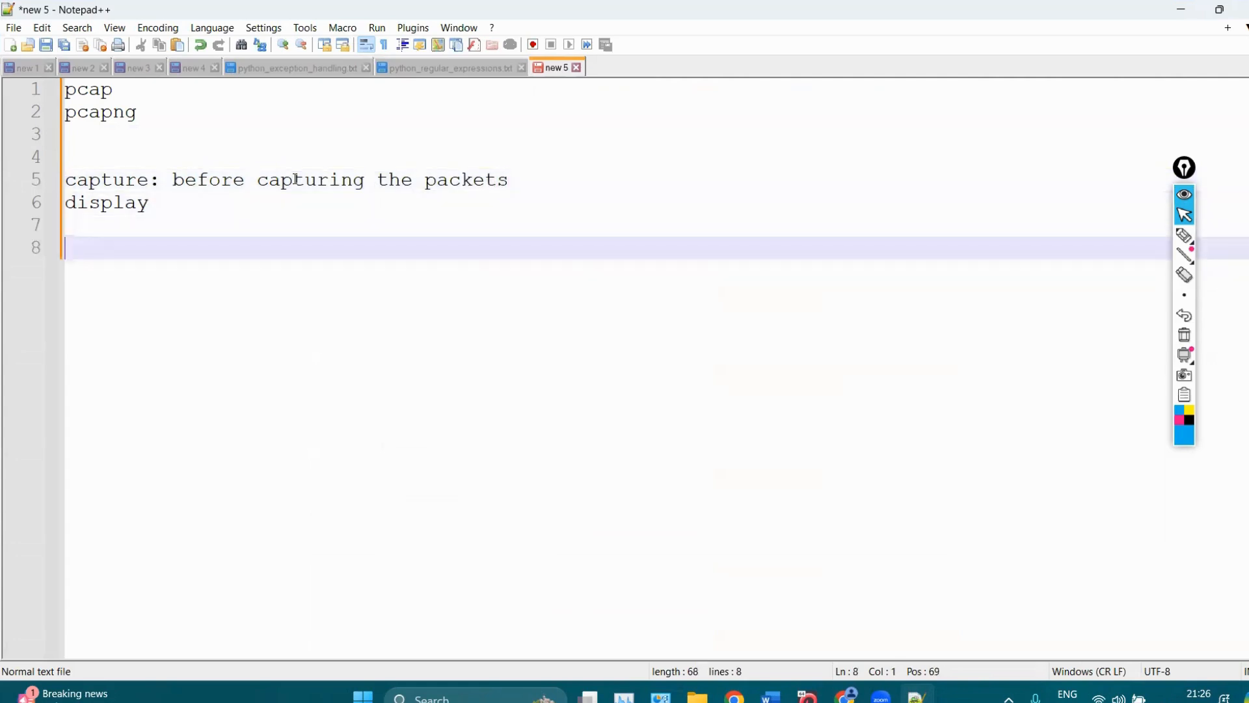
{"action": "type", "text": "amazon"}
{"action": "key", "text": "BackSpace"}
{"action": "key", "text": "BackSpace"}
{"action": "key", "text": "BackSpace"}
{"action": "key", "text": "BackSpace"}
{"action": "key", "text": "BackSpace"}
{"action": "key", "text": "BackSpace"}
{"action": "key", "text": "BackSpace"}
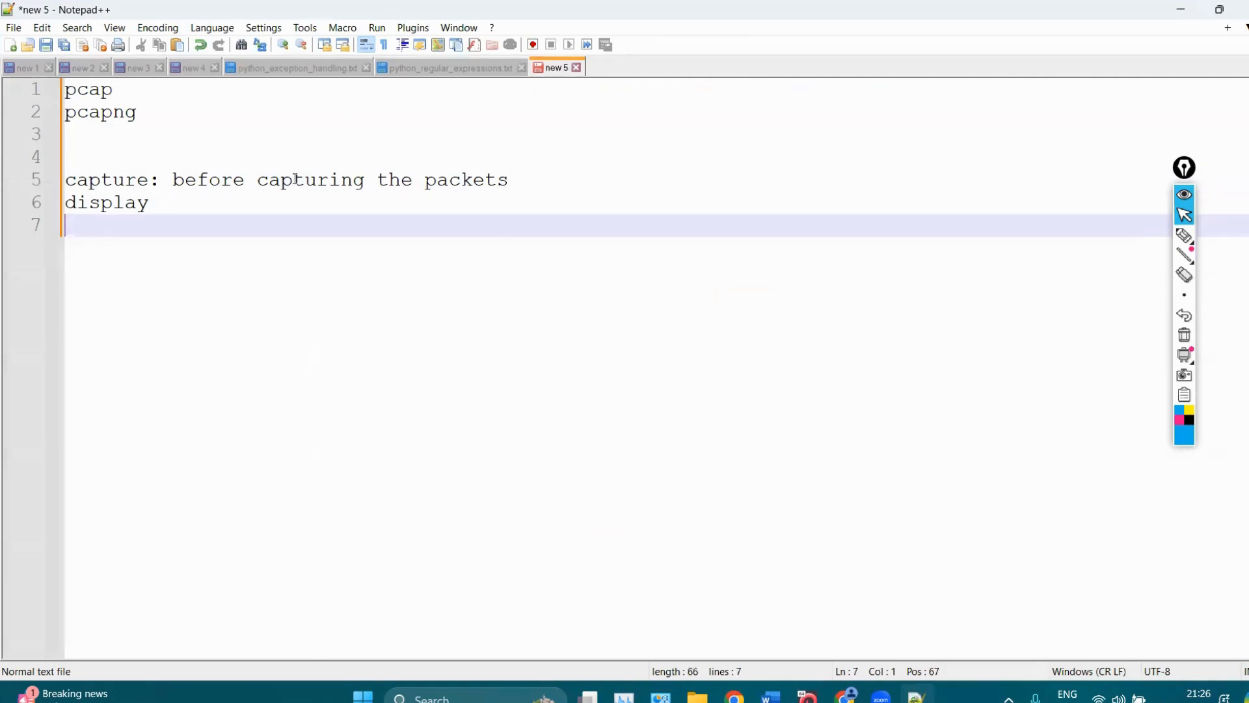
{"action": "key", "text": "BackSpace"}
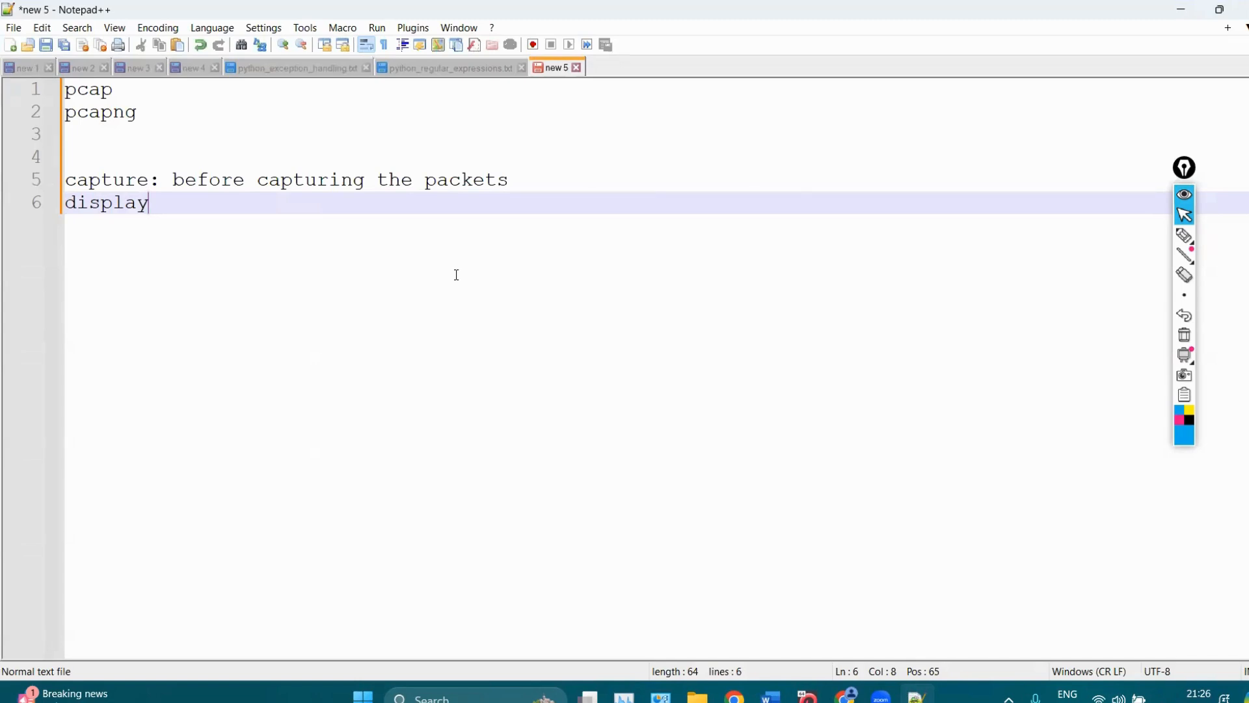
Extend the display line to read "display: after capturing the packets".
{"action": "type", "text": ":"}
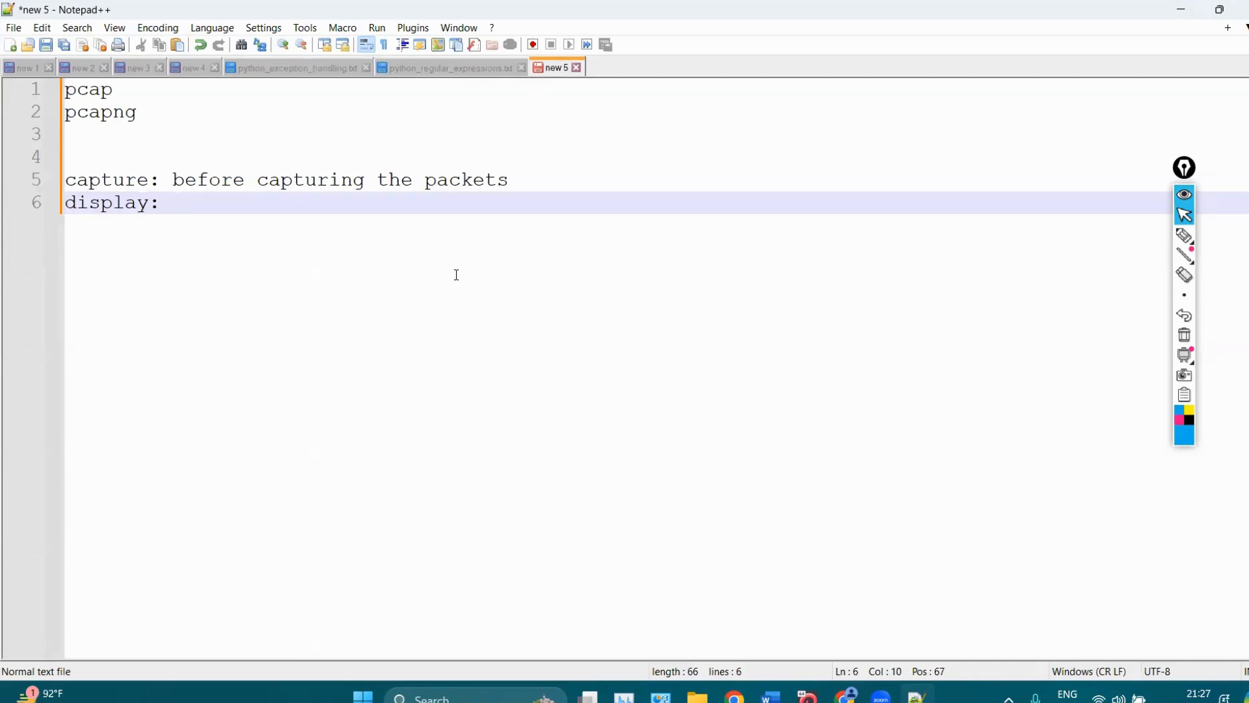
{"action": "type", "text": "after capturing the "}
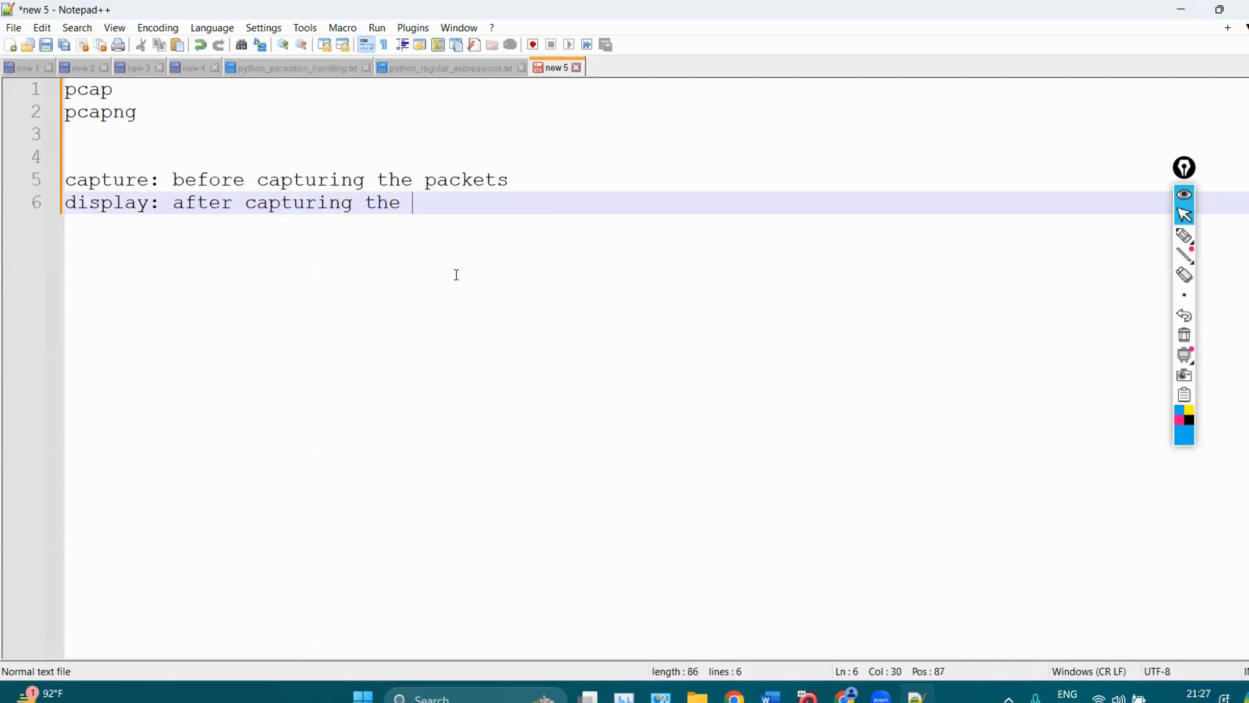
{"action": "type", "text": "packets"}
{"action": "key", "text": "BackSpace"}
{"action": "key", "text": "BackSpace"}
{"action": "key", "text": "BackSpace"}
{"action": "key", "text": "BackSpace"}
{"action": "type", "text": "kets"}
List the protocols udp, tcp, dns and http on separate lines below the filter definitions, with a blank line before http.
{"action": "key", "text": "Return"}
{"action": "key", "text": "Return"}
{"action": "key", "text": "Return"}
{"action": "type", "text": "udp"}
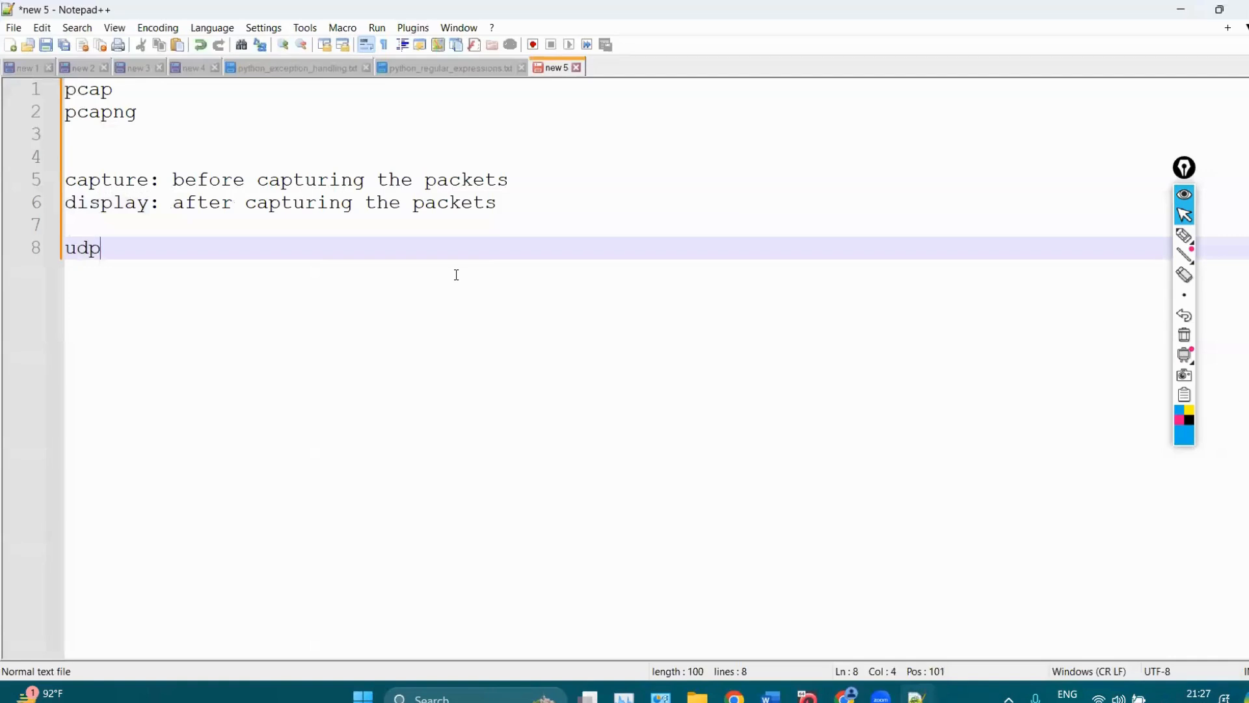
{"action": "key", "text": "Return"}
{"action": "type", "text": "tcp"}
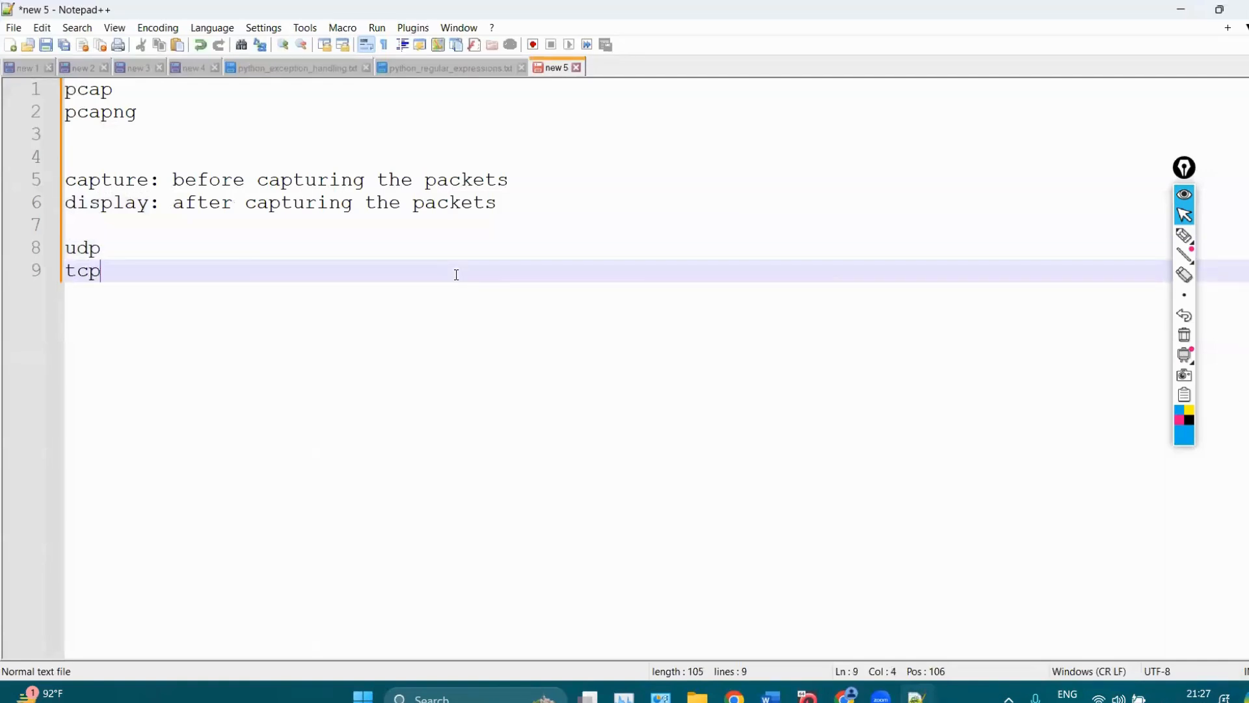
{"action": "key", "text": "Return"}
{"action": "type", "text": "dns"}
{"action": "key", "text": "Return"}
{"action": "key", "text": "Return"}
{"action": "type", "text": "http"}
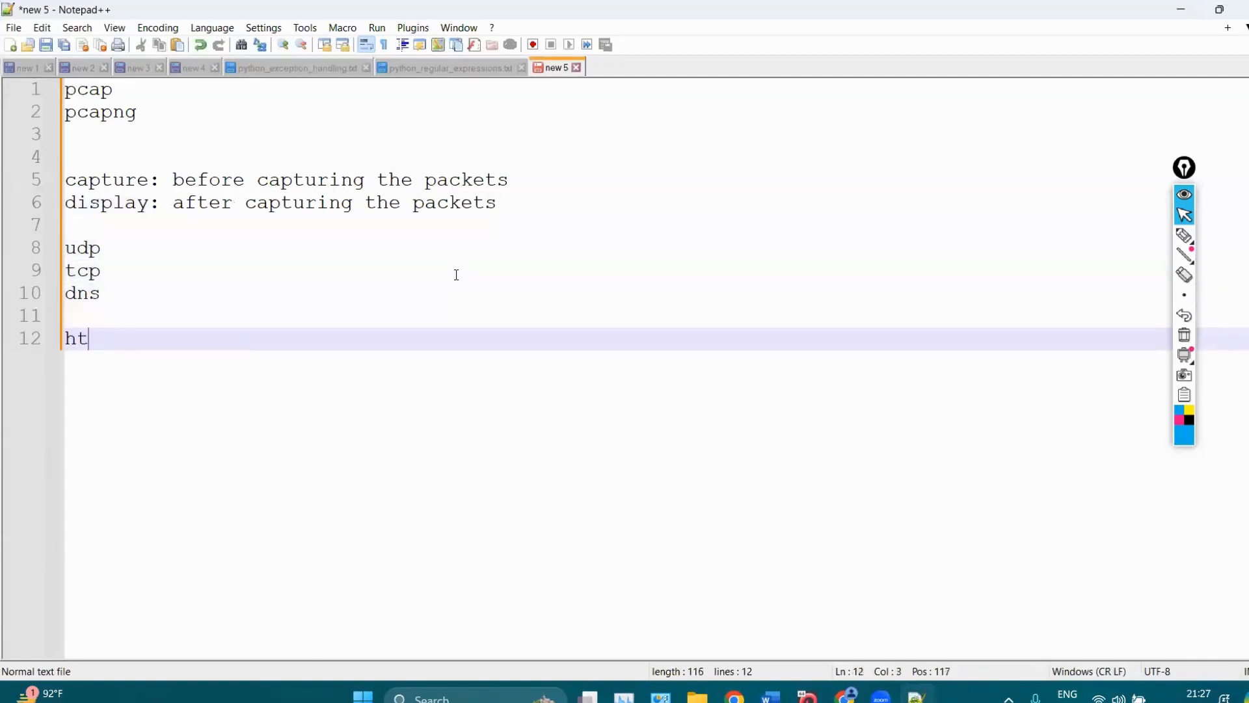
Add tcp and zoom on separate lines below http, leaving a blank line before tcp.
{"action": "key", "text": "Return"}
{"action": "key", "text": "Return"}
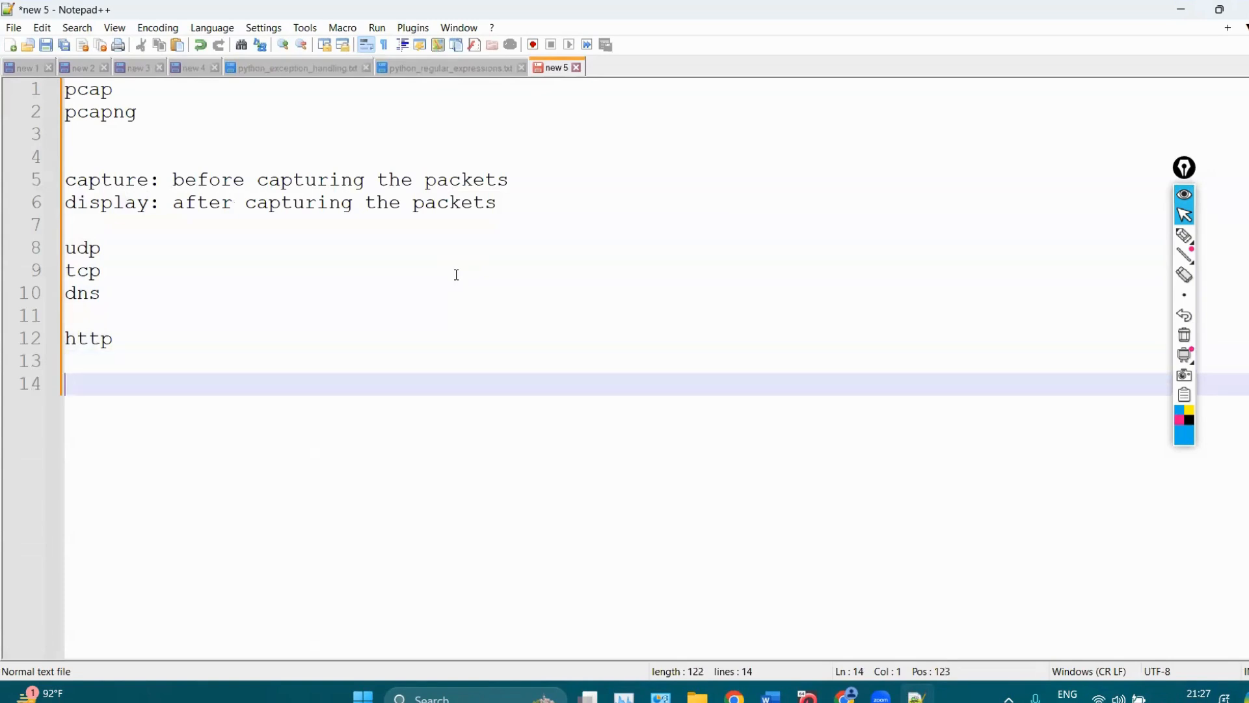
{"action": "type", "text": "tcp"}
{"action": "key", "text": "Return"}
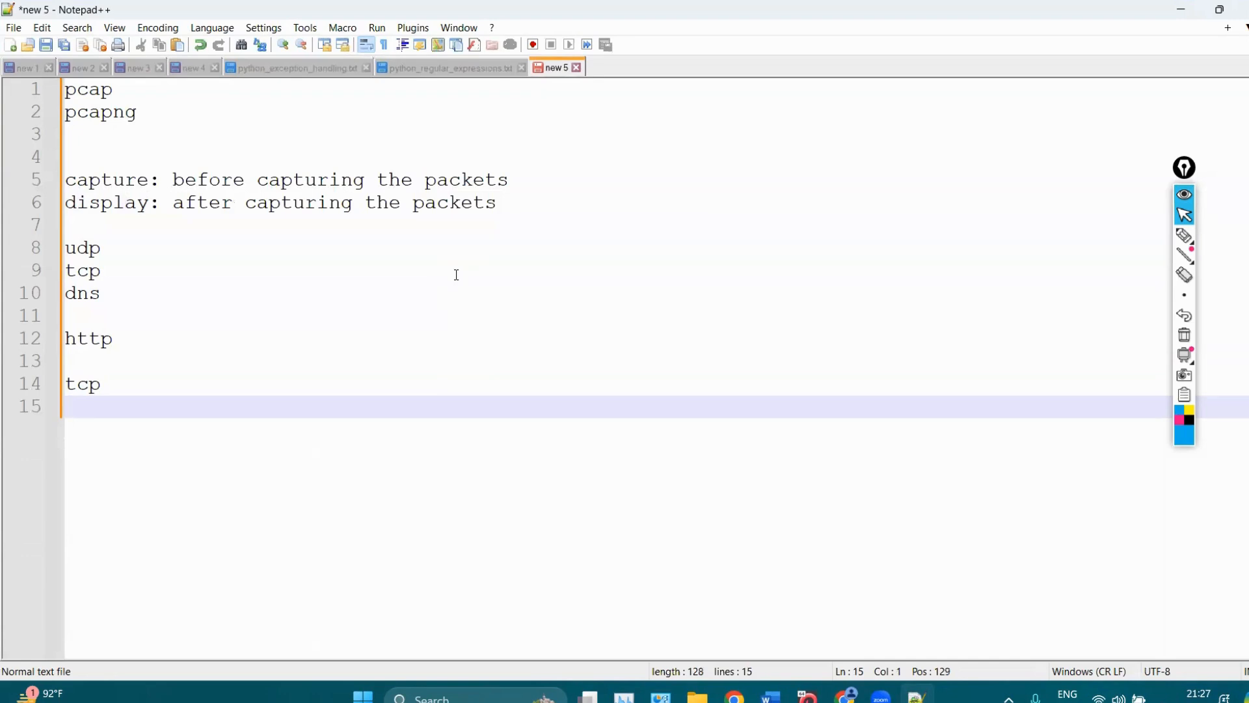
{"action": "type", "text": "zoom"}
{"action": "key", "text": "Return"}
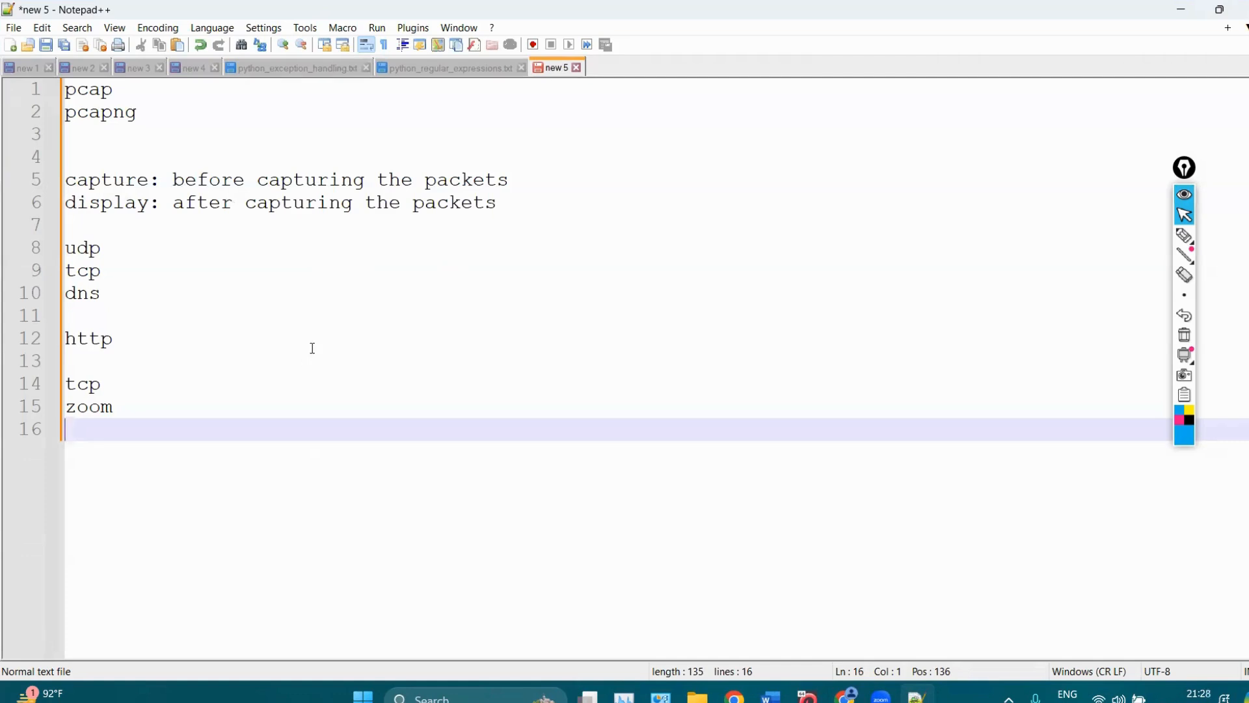
{"action": "left_click", "coordinate": [538, 186]}
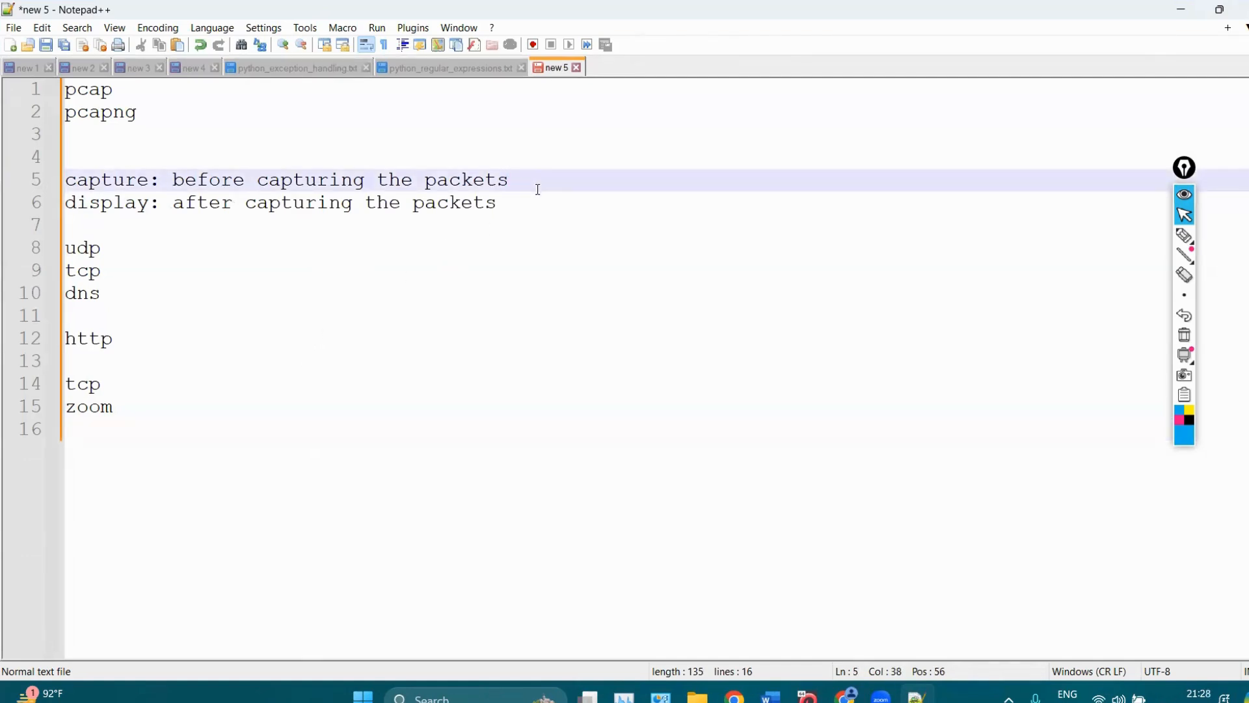
{"action": "left_click", "coordinate": [495, 217]}
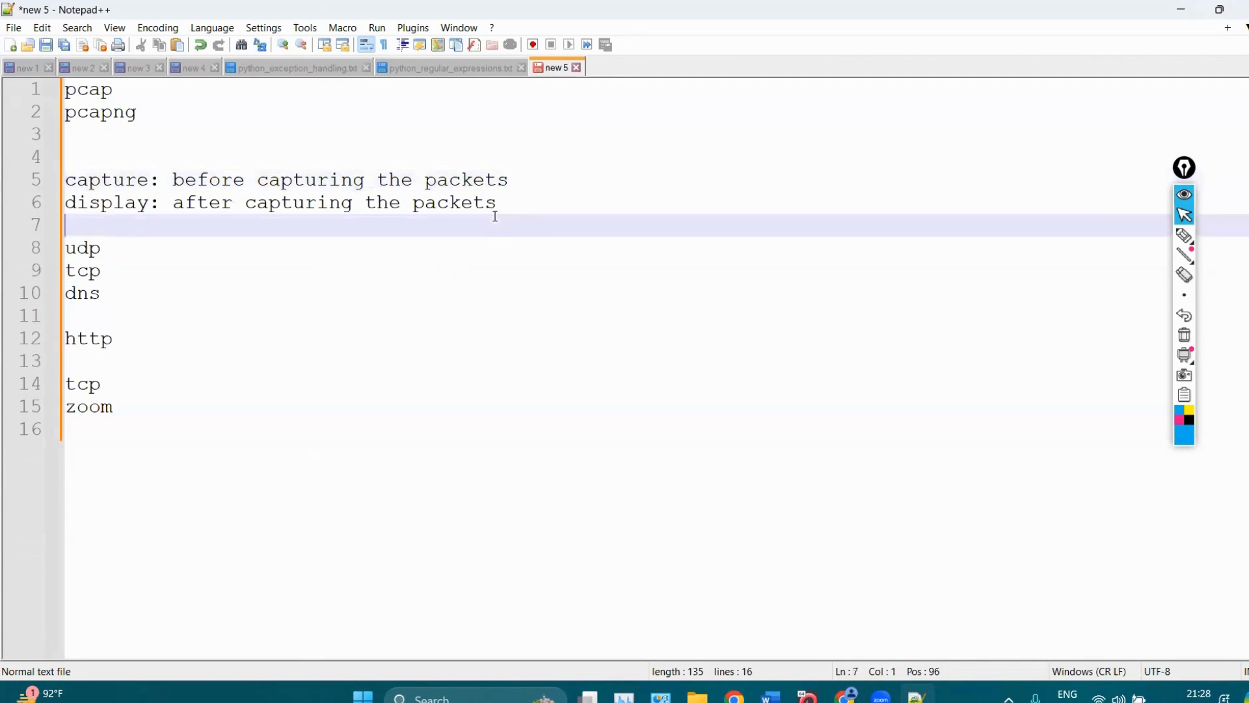
{"action": "left_click", "coordinate": [516, 202]}
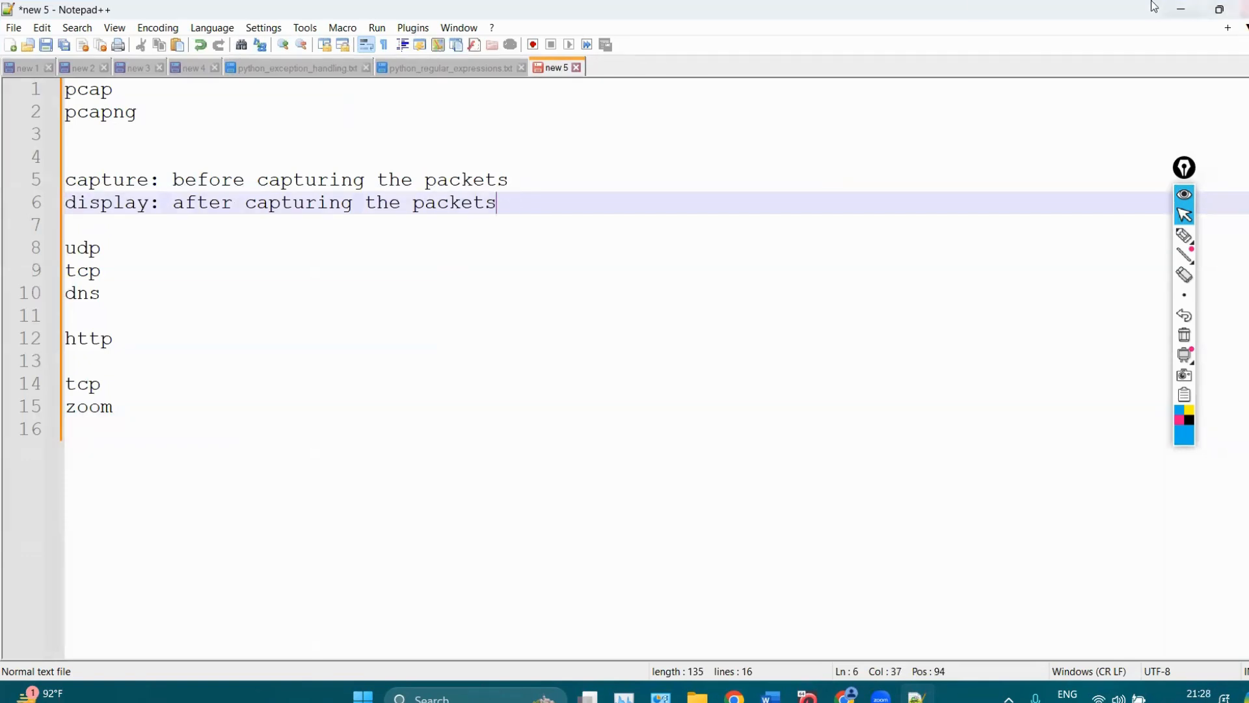
{"action": "left_click", "coordinate": [1210, 9]}
{"action": "left_click", "coordinate": [1215, 14]}
Below zoom, list the comparison operators ==, >, < and != on separate lines after a blank line.
{"action": "left_click", "coordinate": [239, 421]}
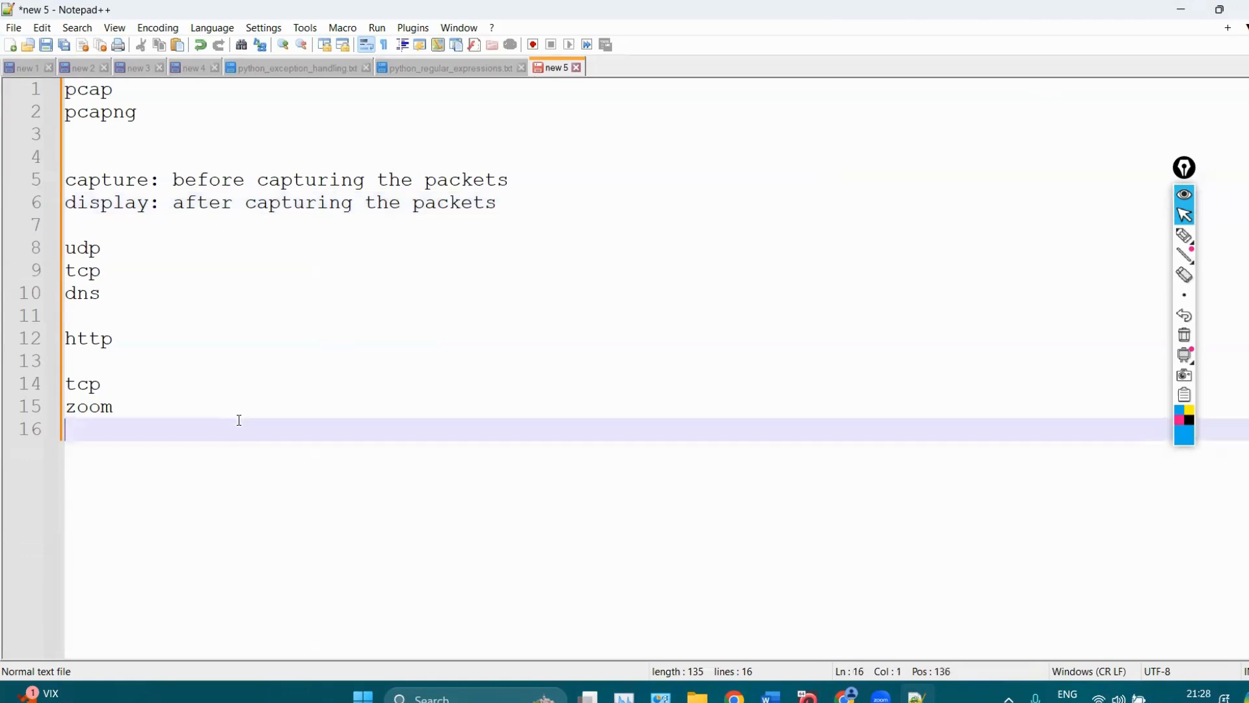
{"action": "key", "text": "Return"}
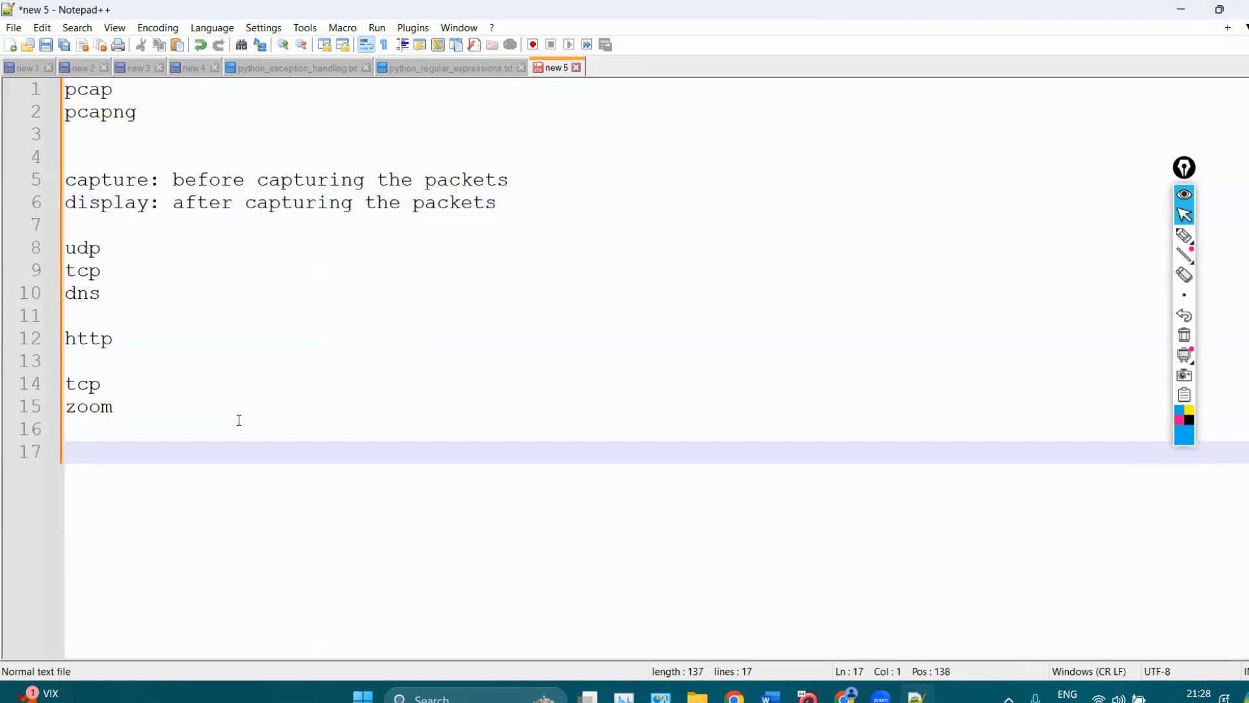
{"action": "type", "text": "=="}
{"action": "key", "text": "Return"}
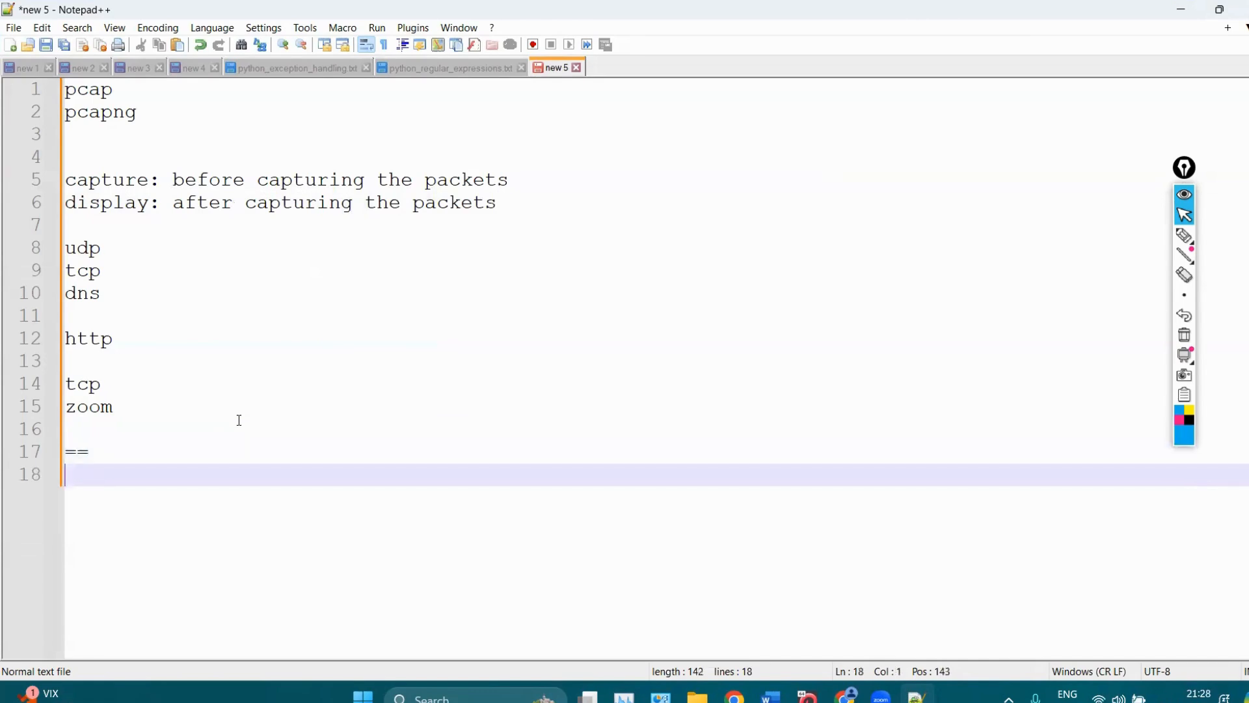
{"action": "type", "text": ">"}
{"action": "key", "text": "Return"}
{"action": "type", "text": "<"}
{"action": "key", "text": "Return"}
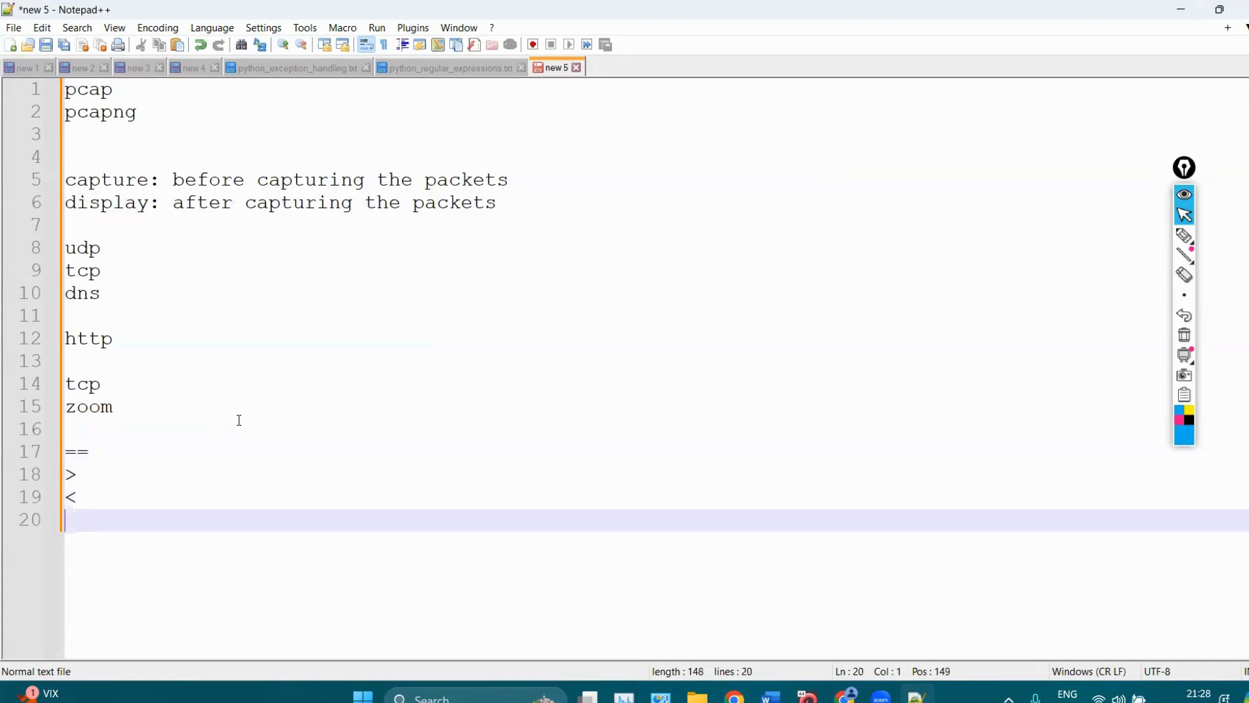
{"action": "type", "text": "!="}
{"action": "key", "text": "Return"}
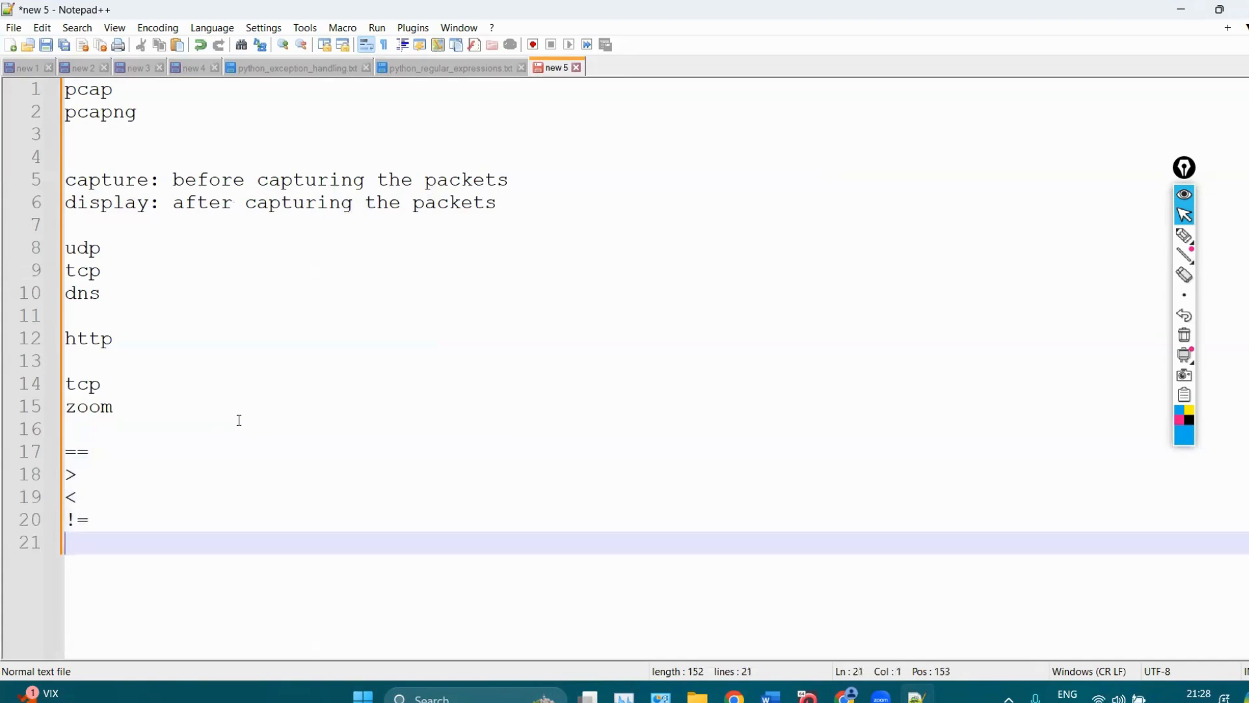
Add the logical operators or and and on separate lines below the comparison operators.
{"action": "type", "text": "or"}
{"action": "key", "text": "Return"}
{"action": "type", "text": "and"}
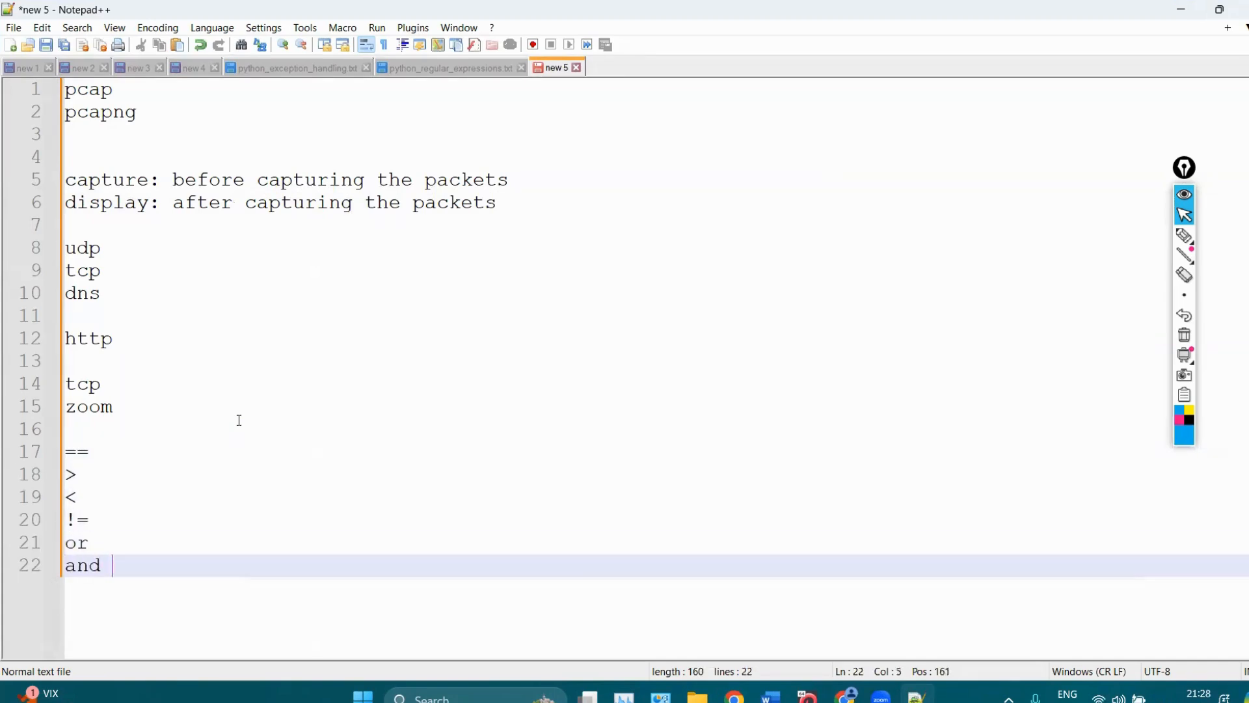
{"action": "key", "text": "Return"}
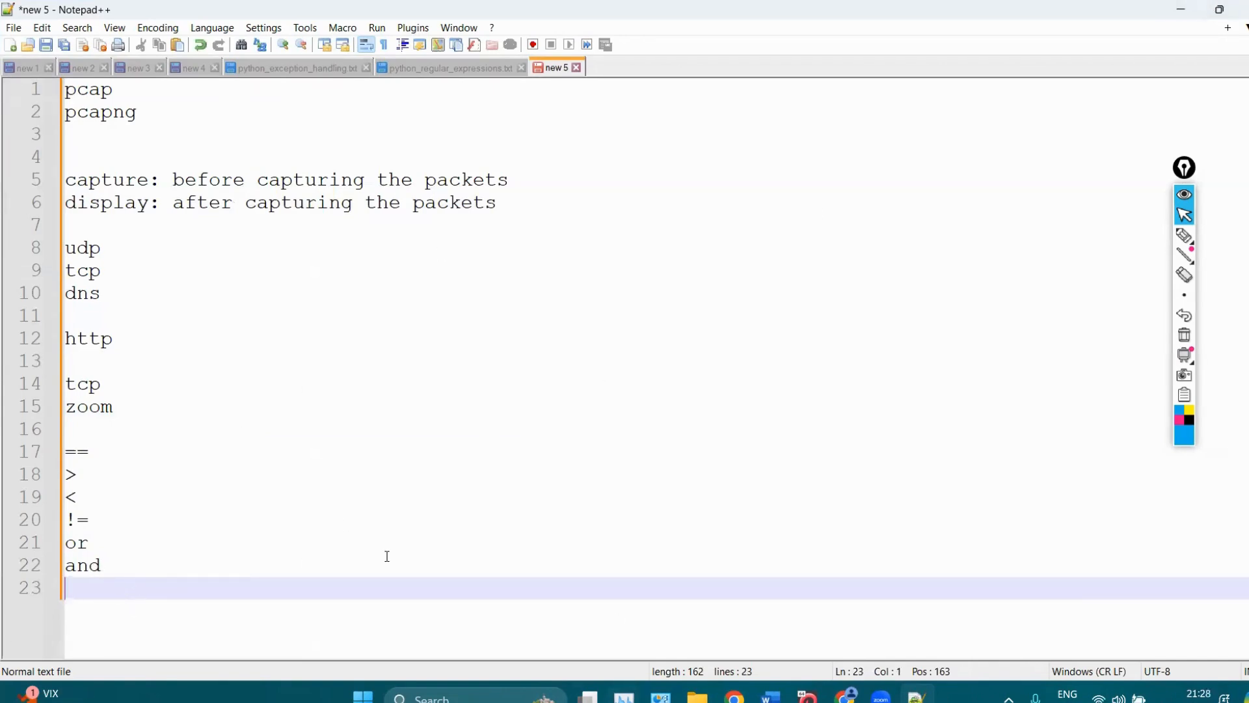
Switch to the Word notes to review the filter toolbar icon table, and switch to Wireshark in the Kali virtual machine.
{"action": "left_click", "coordinate": [771, 698]}
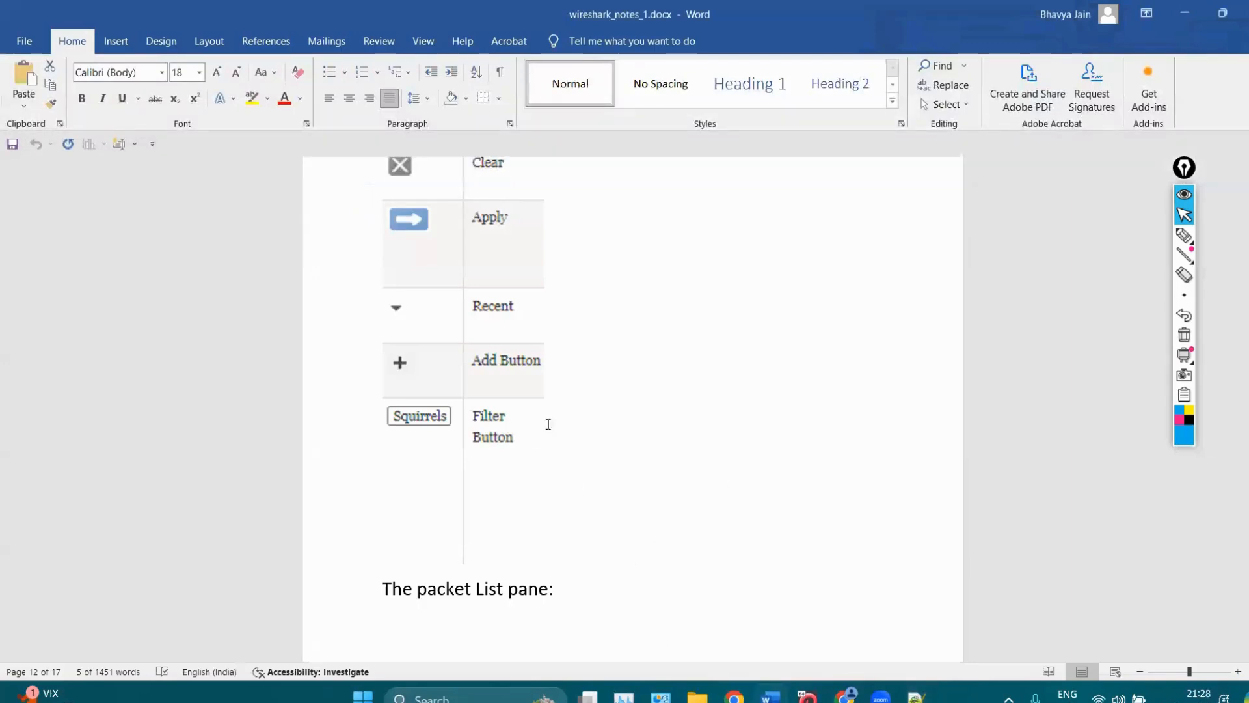
{"action": "mouse_move", "coordinate": [1248, 499]}
{"action": "left_mouse_down"}
{"action": "mouse_move", "coordinate": [1248, 470]}
{"action": "mouse_move", "coordinate": [1248, 499]}
{"action": "mouse_move", "coordinate": [1248, 484]}
{"action": "left_mouse_up"}
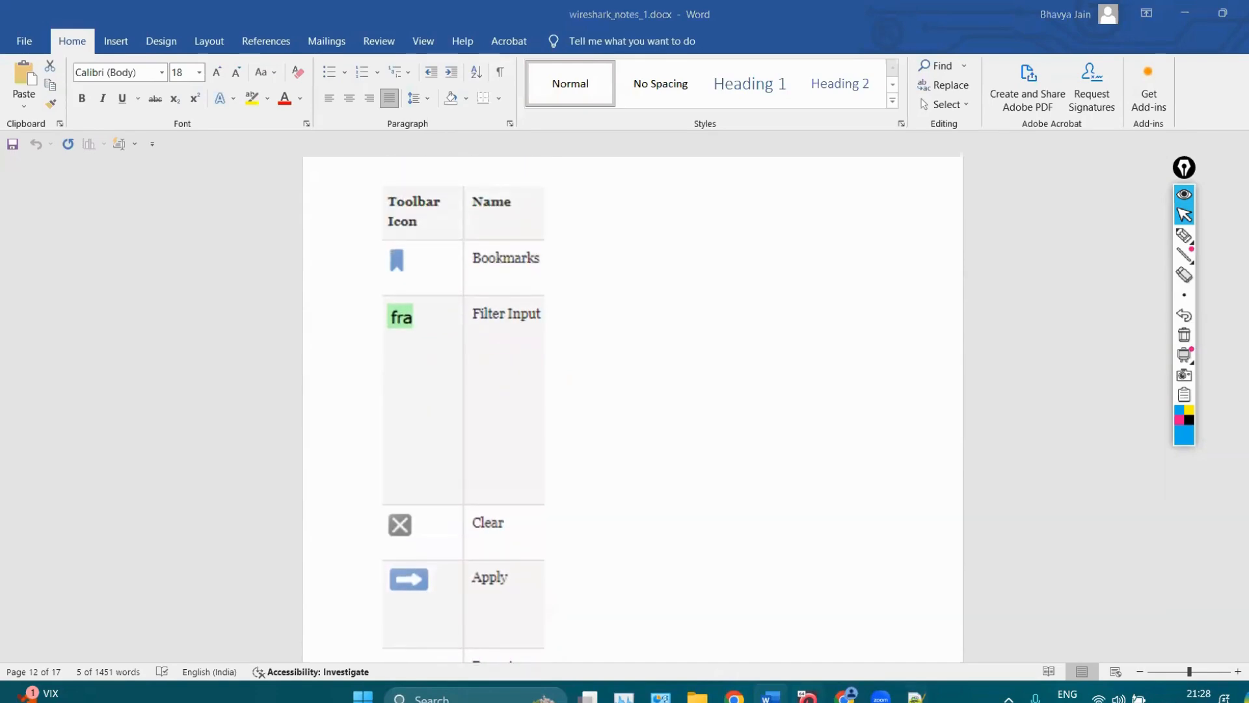
{"action": "left_click", "coordinate": [806, 698]}
Annotate the display filter field, its apply arrow and its recent-filters arrow with freehand pink pen circles.
{"action": "left_click", "coordinate": [1185, 236]}
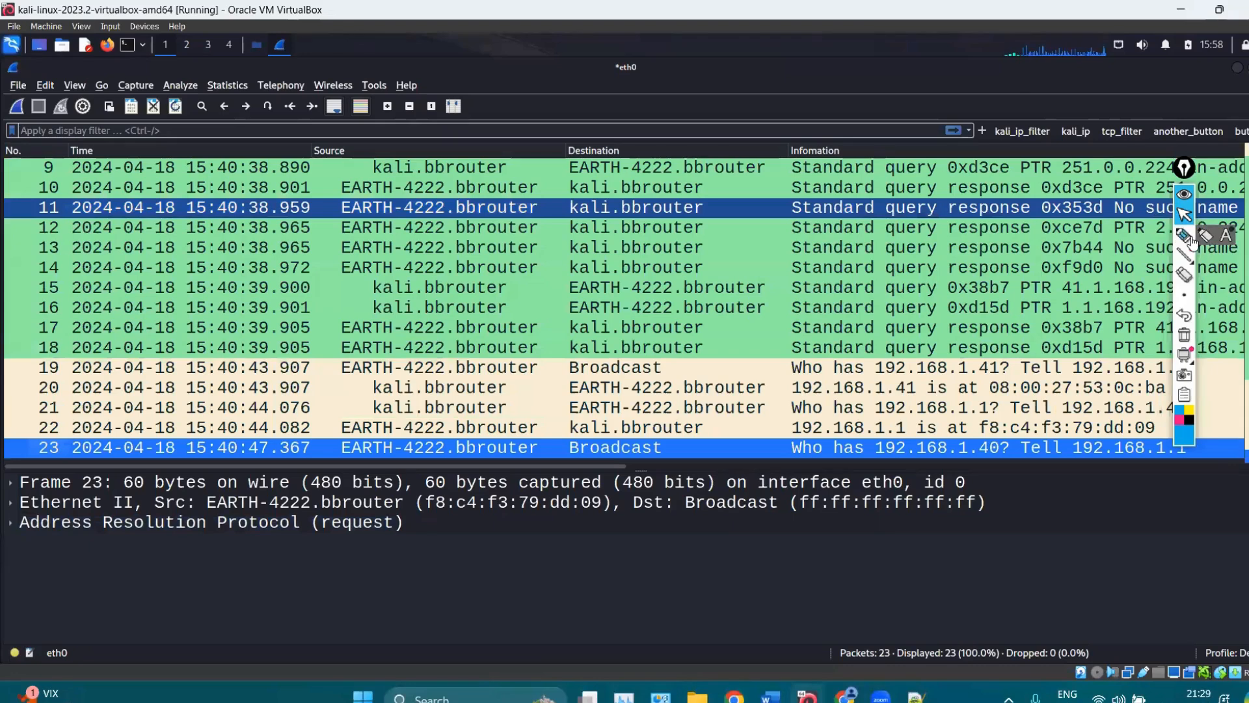
{"action": "left_click", "coordinate": [1184, 431]}
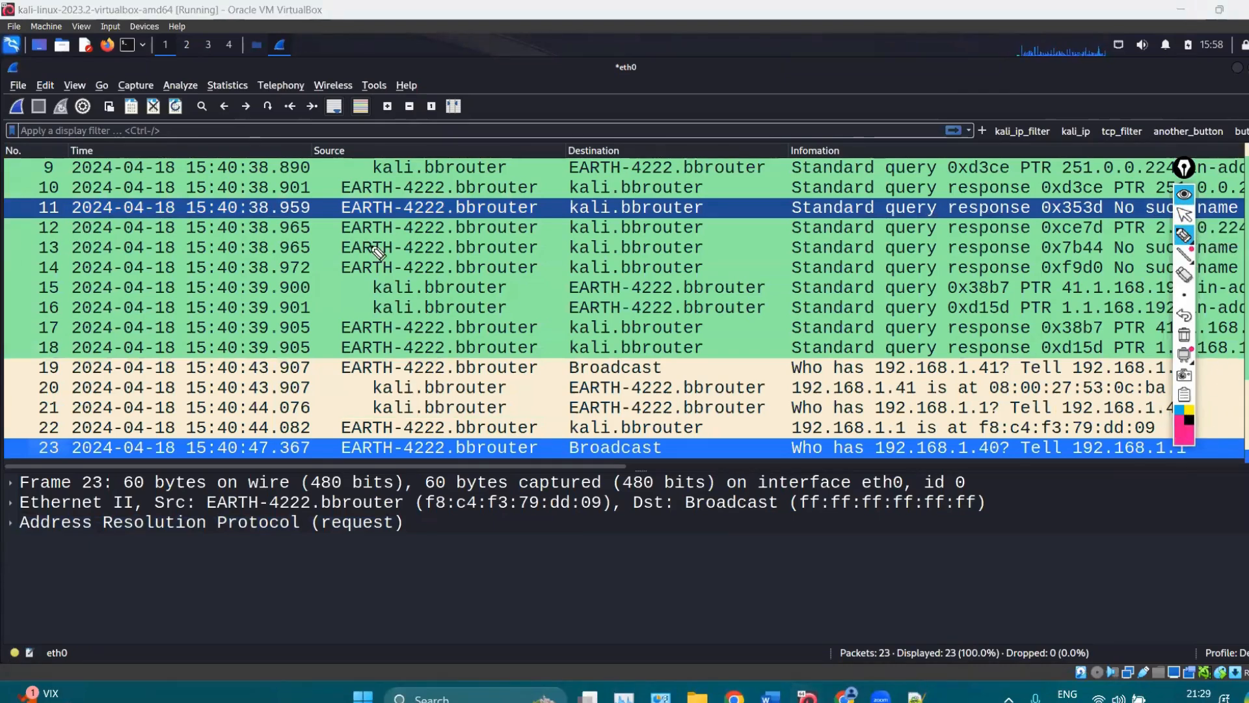
{"action": "mouse_move", "coordinate": [76, 136]}
{"action": "left_mouse_down"}
{"action": "mouse_move", "coordinate": [10, 130]}
{"action": "mouse_move", "coordinate": [188, 173]}
{"action": "mouse_move", "coordinate": [495, 139]}
{"action": "mouse_move", "coordinate": [33, 106]}
{"action": "left_mouse_up"}
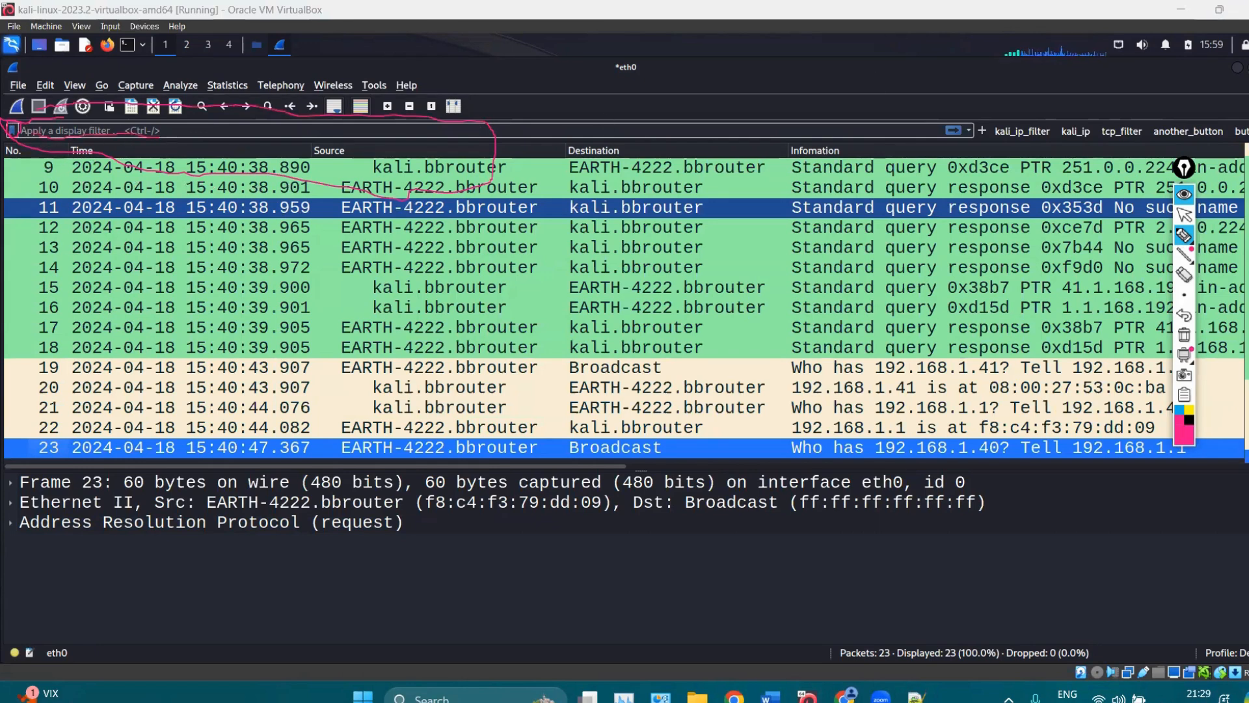
{"action": "mouse_move", "coordinate": [963, 115]}
{"action": "left_mouse_down"}
{"action": "mouse_move", "coordinate": [941, 122]}
{"action": "mouse_move", "coordinate": [950, 134]}
{"action": "mouse_move", "coordinate": [959, 111]}
{"action": "mouse_move", "coordinate": [963, 138]}
{"action": "mouse_move", "coordinate": [973, 130]}
{"action": "mouse_move", "coordinate": [970, 107]}
{"action": "left_mouse_up"}
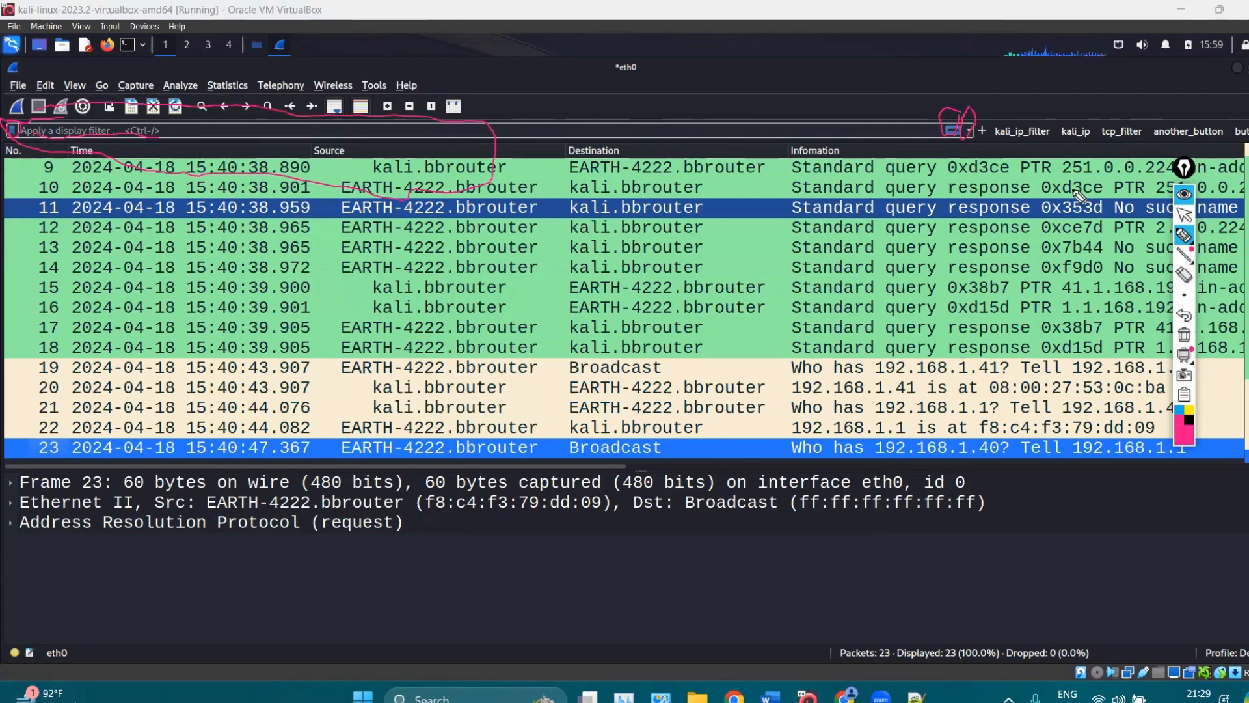
Show the list of recent display filters, close it without choosing one, and clear the pen annotations.
{"action": "left_click", "coordinate": [1184, 215]}
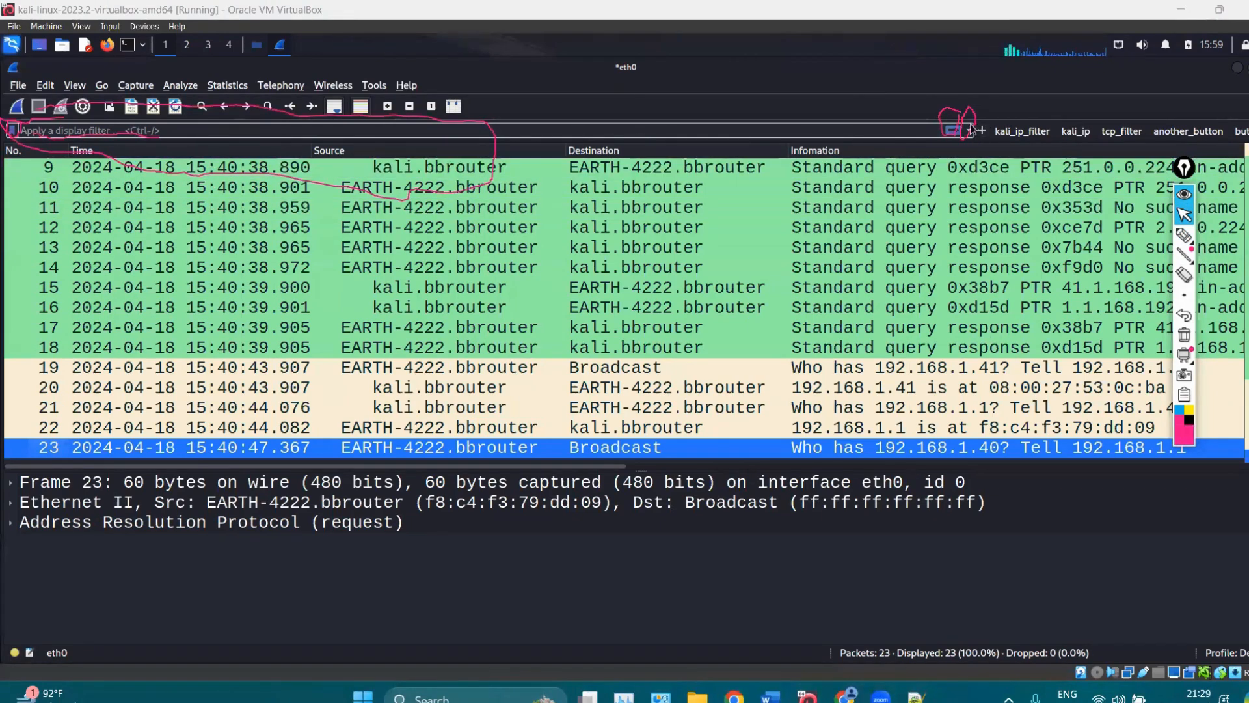
{"action": "left_click", "coordinate": [970, 131]}
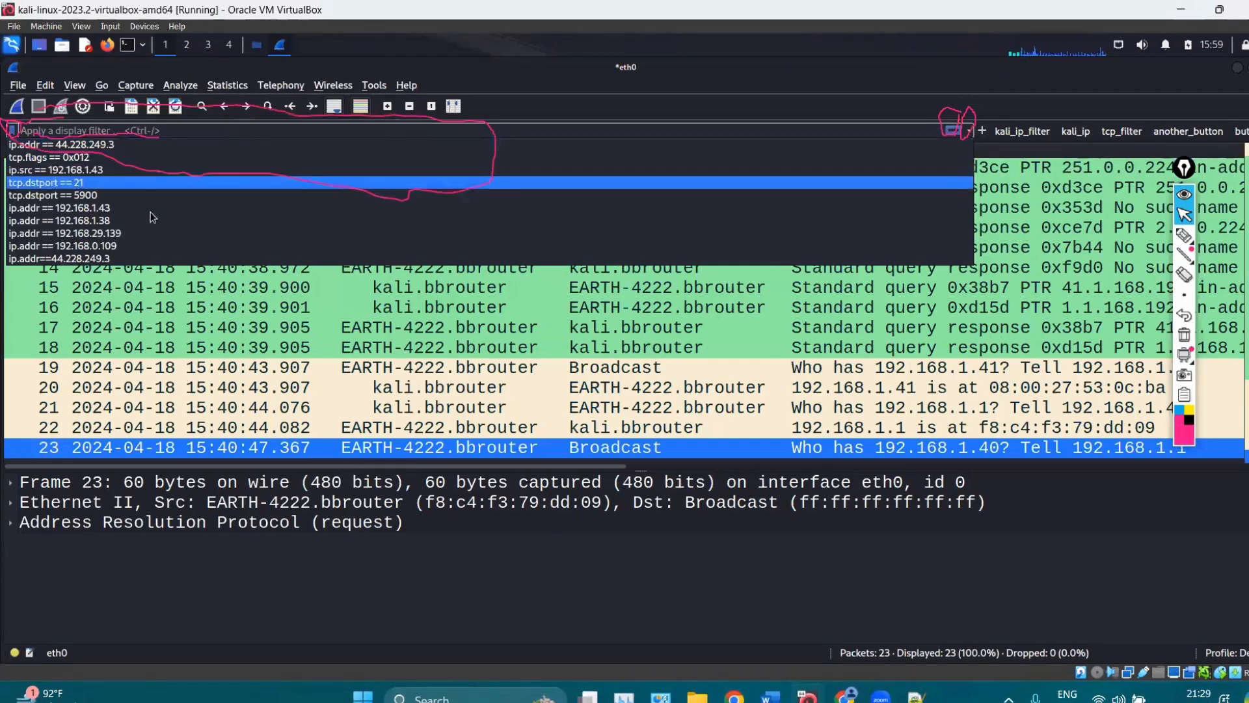
{"action": "left_click", "coordinate": [877, 125]}
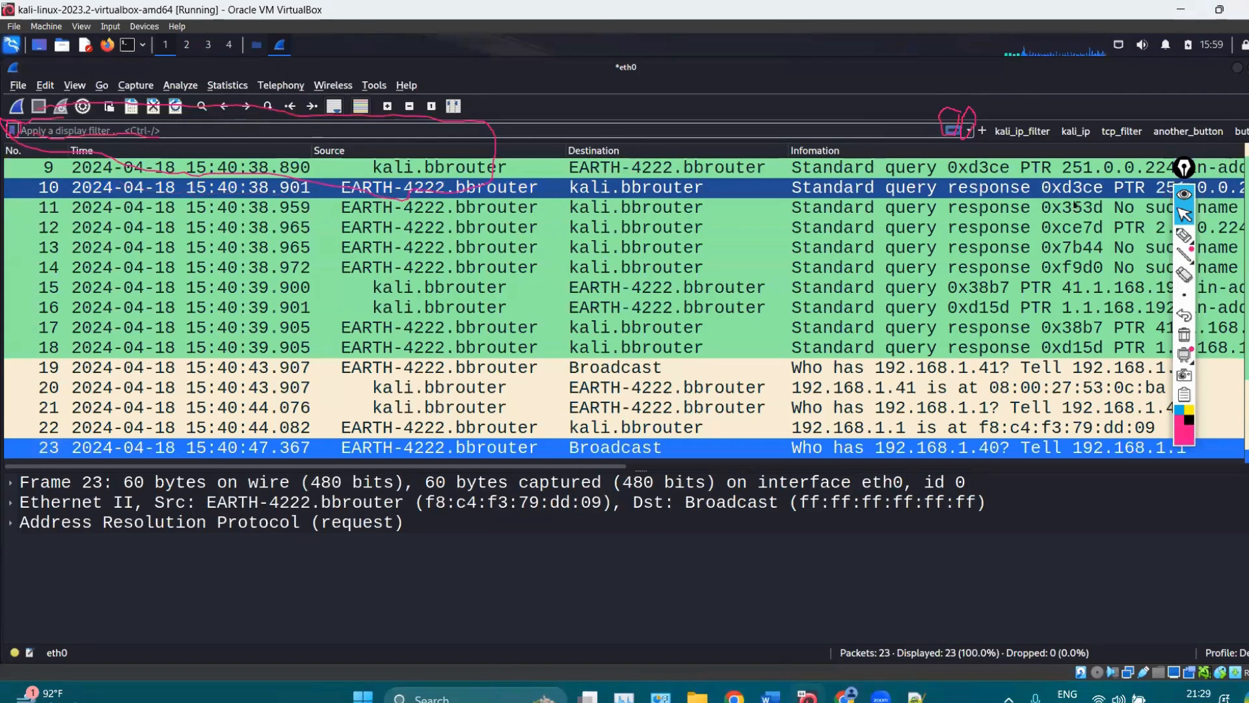
{"action": "left_click", "coordinate": [1185, 336]}
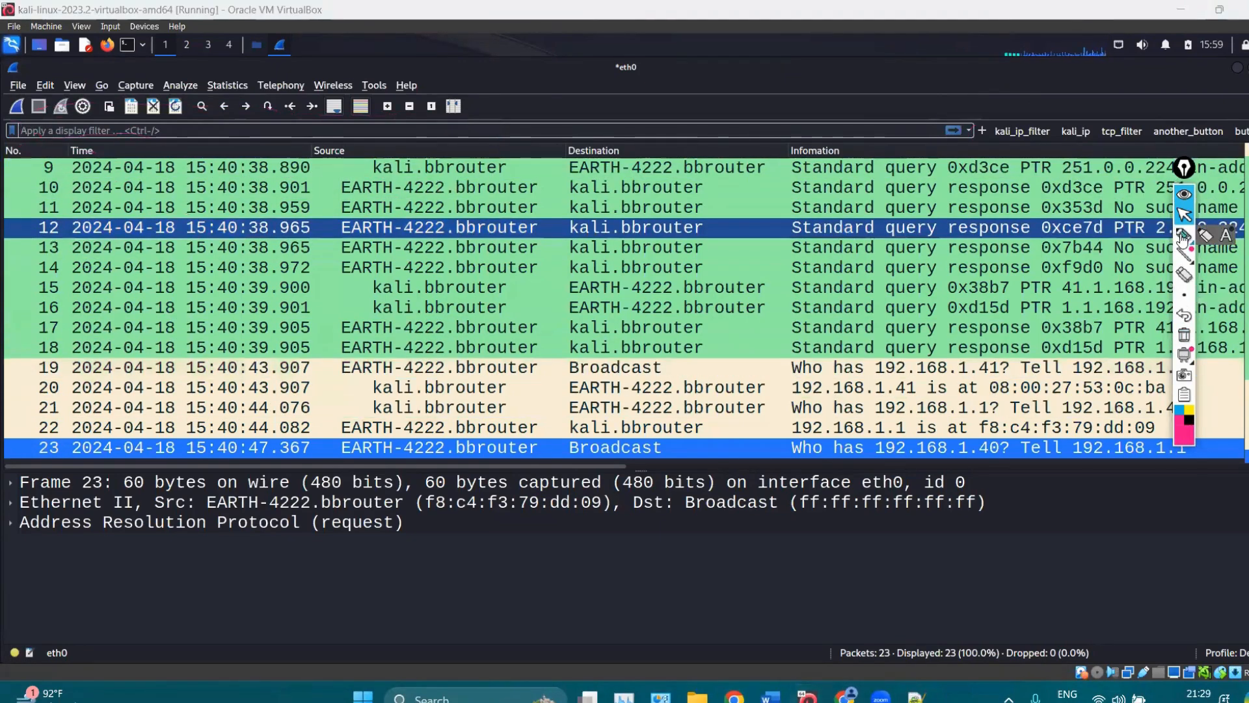
Annotate the saved filter buttons, including kali_ip_filter, kali_ip and another_button, with freehand pink pen arrows and hide the annotations.
{"action": "left_click", "coordinate": [1185, 235]}
{"action": "mouse_move", "coordinate": [1004, 81]}
{"action": "left_mouse_down"}
{"action": "mouse_move", "coordinate": [1004, 111]}
{"action": "mouse_move", "coordinate": [1030, 106]}
{"action": "left_mouse_up"}
{"action": "mouse_move", "coordinate": [1066, 79]}
{"action": "left_mouse_down"}
{"action": "mouse_move", "coordinate": [1074, 122]}
{"action": "mouse_move", "coordinate": [1120, 104]}
{"action": "left_mouse_up"}
{"action": "mouse_move", "coordinate": [1097, 85]}
{"action": "left_mouse_down"}
{"action": "mouse_move", "coordinate": [1172, 121]}
{"action": "mouse_move", "coordinate": [1186, 100]}
{"action": "mouse_move", "coordinate": [1238, 122]}
{"action": "left_mouse_up"}
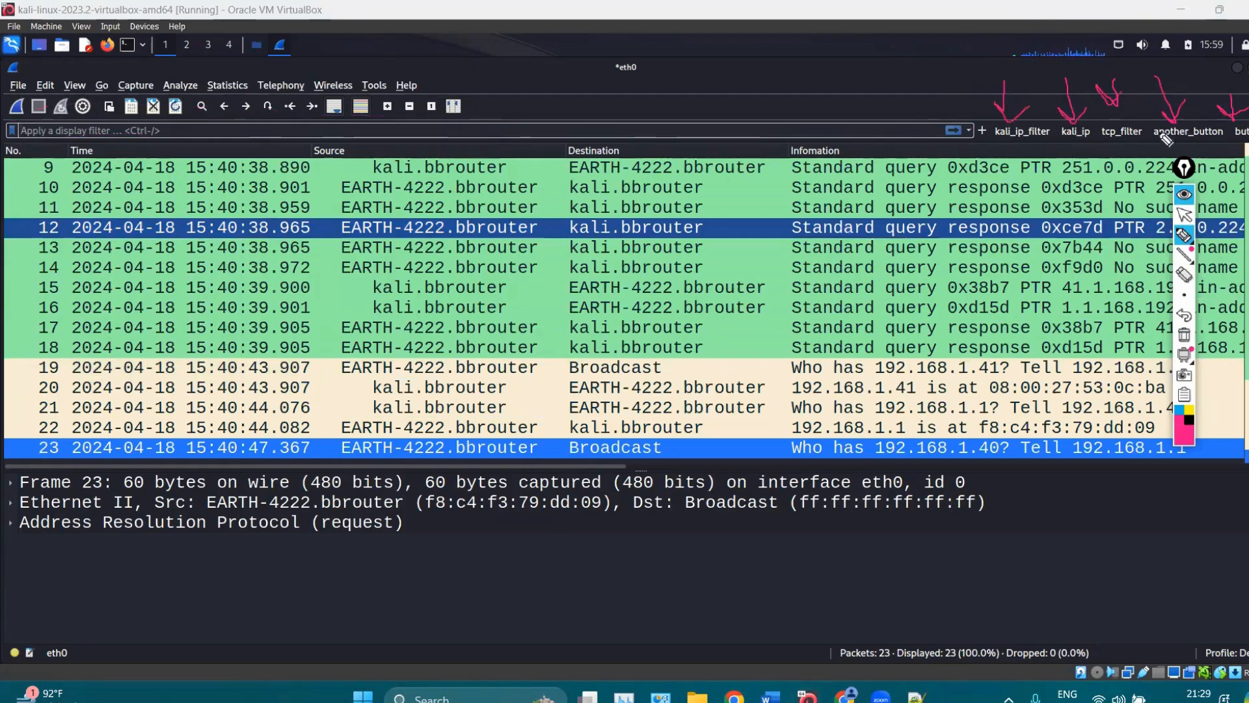
{"action": "left_click", "coordinate": [1185, 195]}
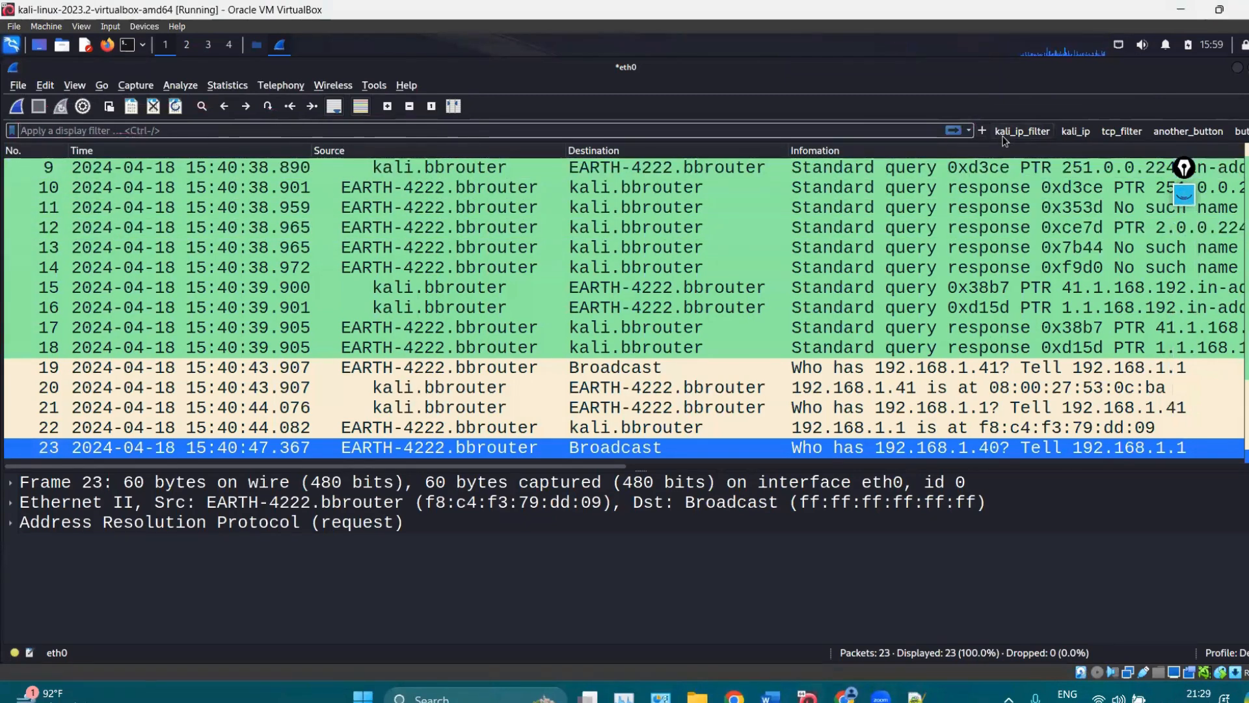
Apply the saved kali_ip_filter display filter, highlight its expression, and clear the filter.
{"action": "left_click", "coordinate": [1022, 130]}
{"action": "left_click_drag", "start_coordinate": [157, 130], "coordinate": [9, 130]}
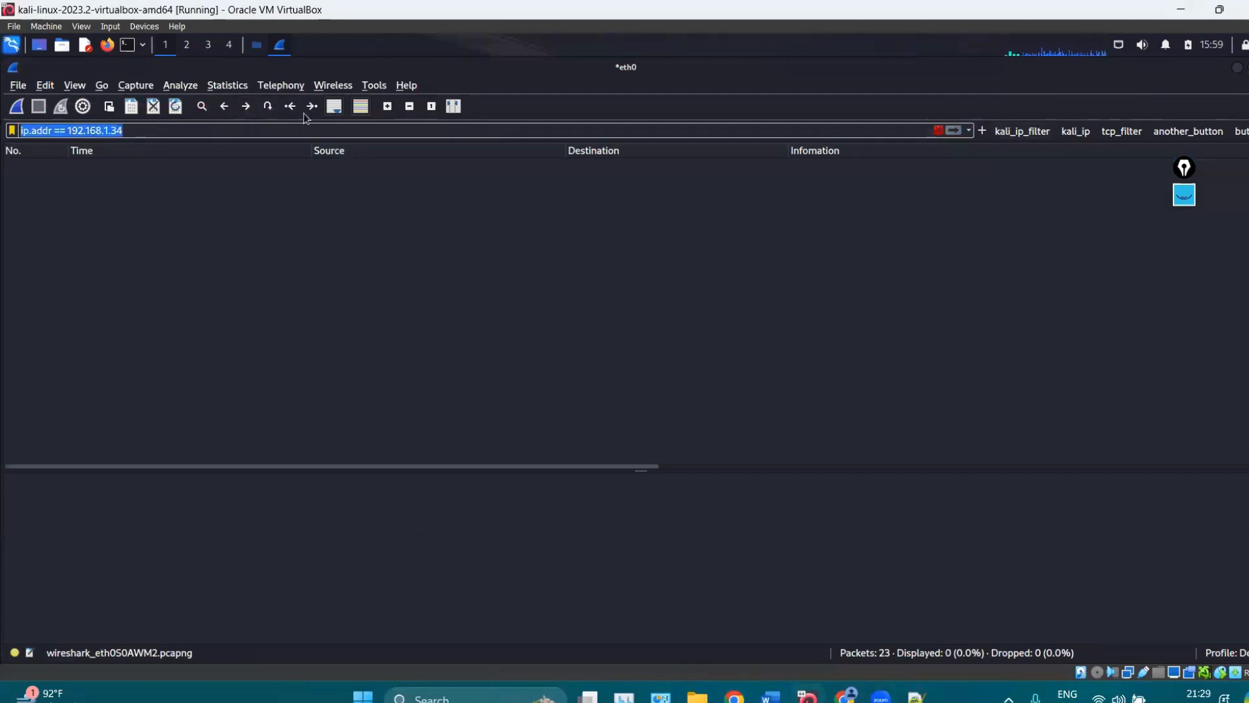
{"action": "left_click", "coordinate": [938, 130]}
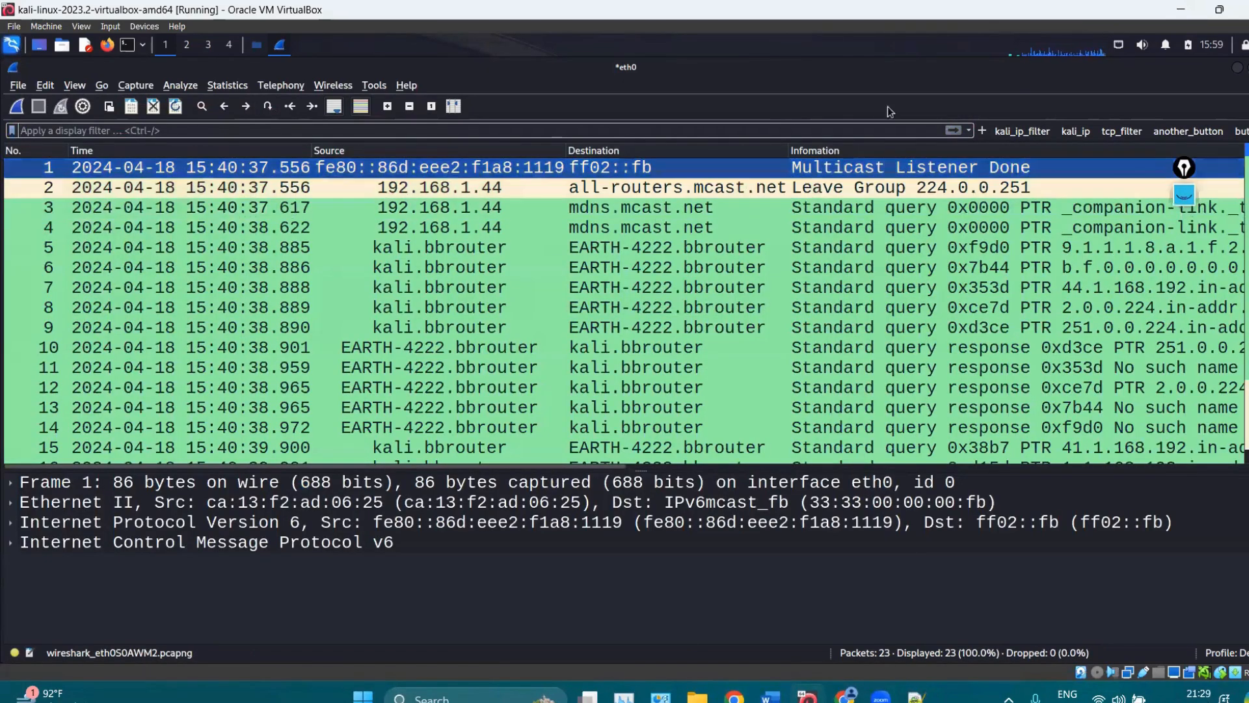
Switch to the Word notes, review the packet list pane description and its default column definitions, and return to Wireshark.
{"action": "left_click", "coordinate": [1177, 7]}
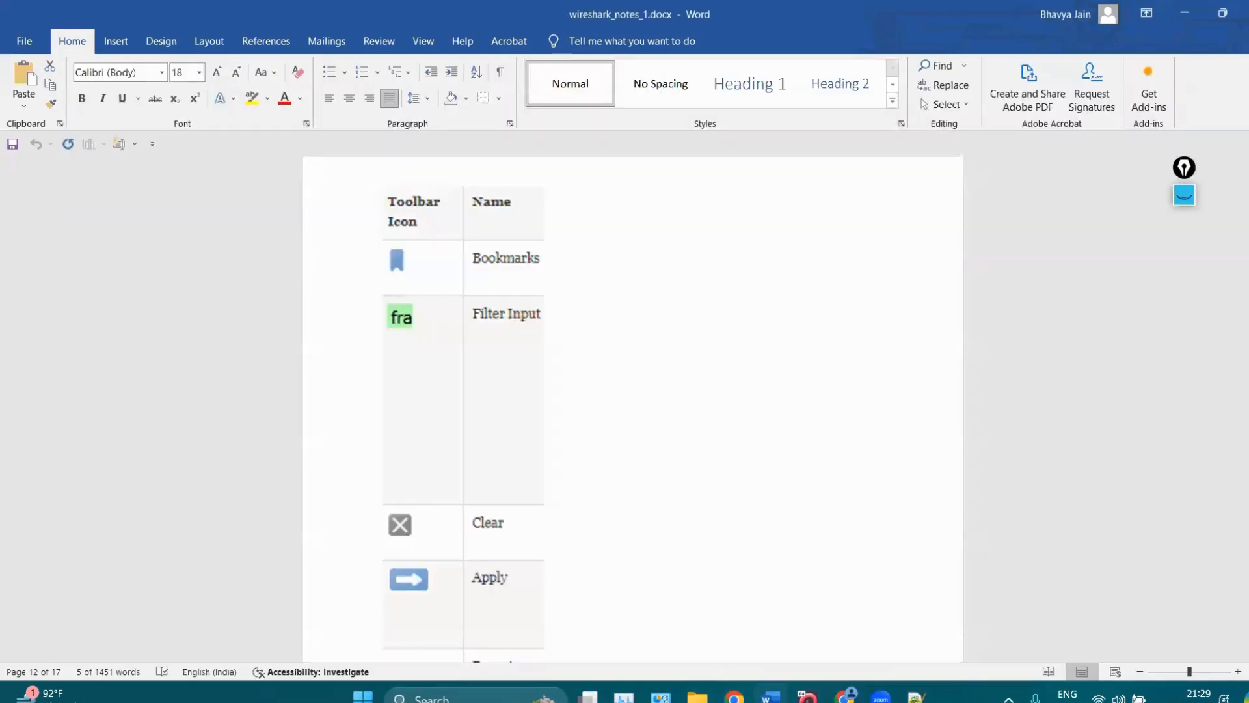
{"action": "scroll", "coordinate": [631, 410], "scroll_direction": "down", "scroll_amount": 10}
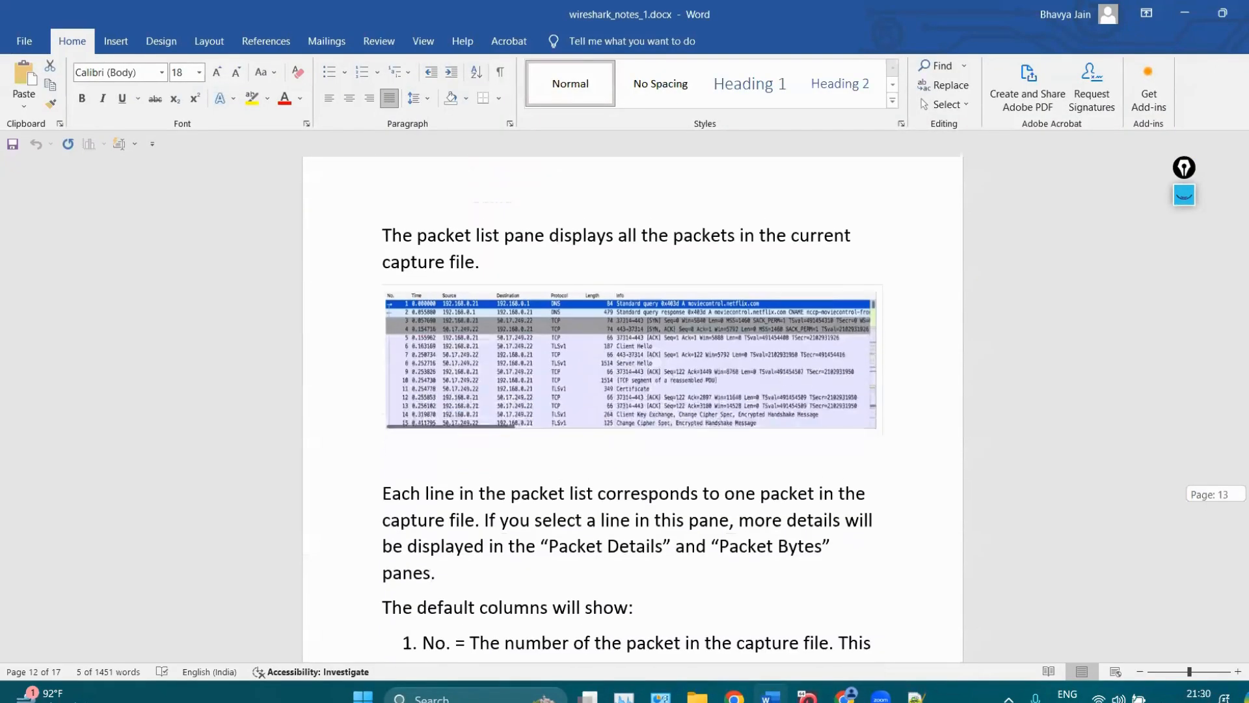
{"action": "scroll", "coordinate": [631, 410], "scroll_direction": "down", "scroll_amount": 1}
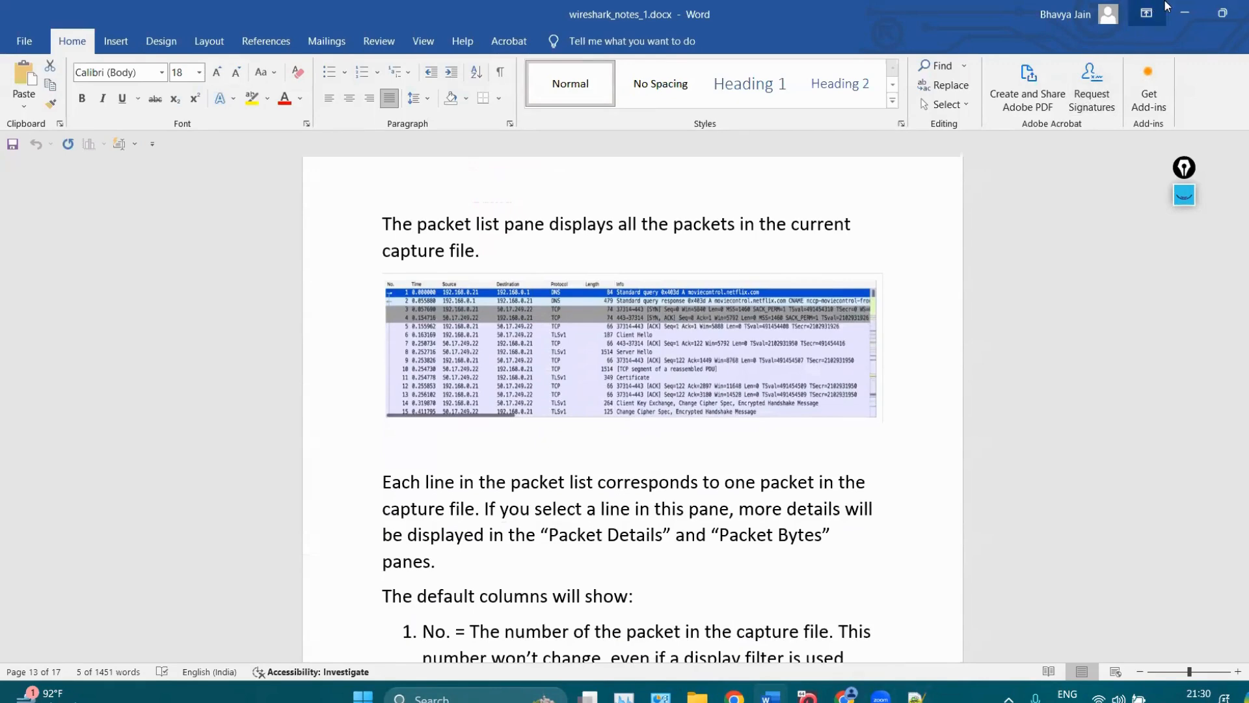
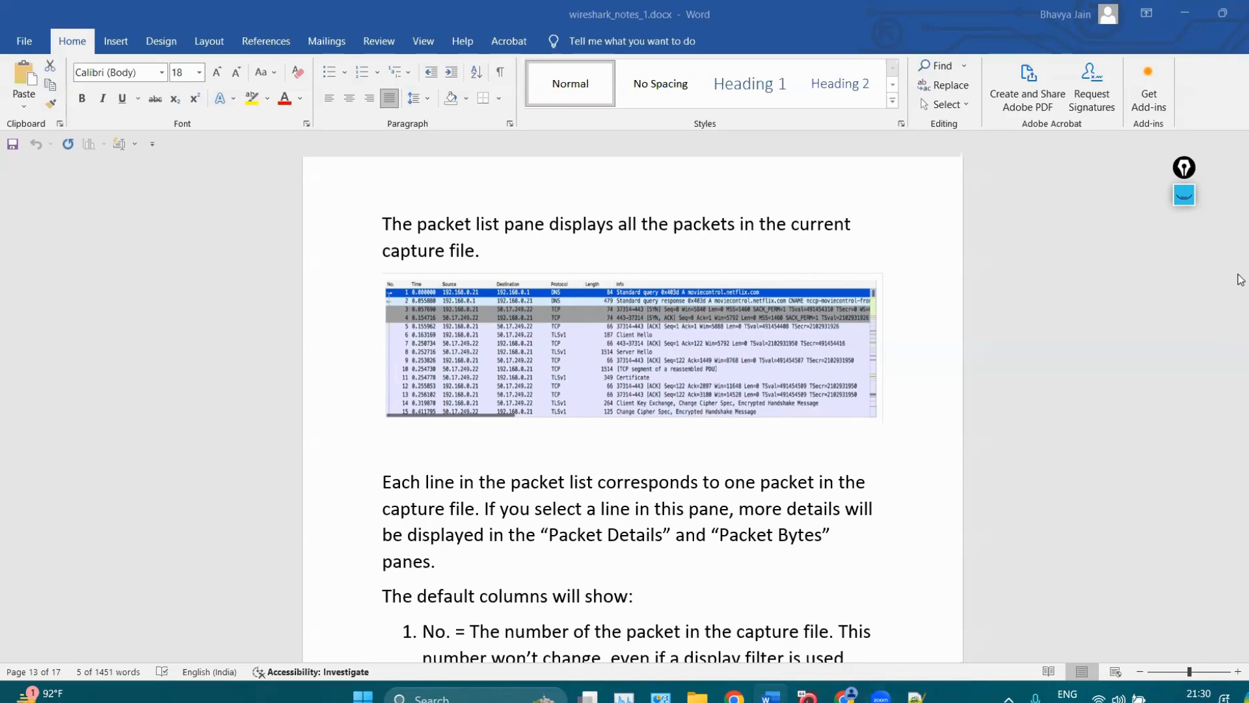
{"action": "scroll", "coordinate": [1179, 326], "scroll_direction": "down", "scroll_amount": 1}
{"action": "left_click", "coordinate": [885, 373]}
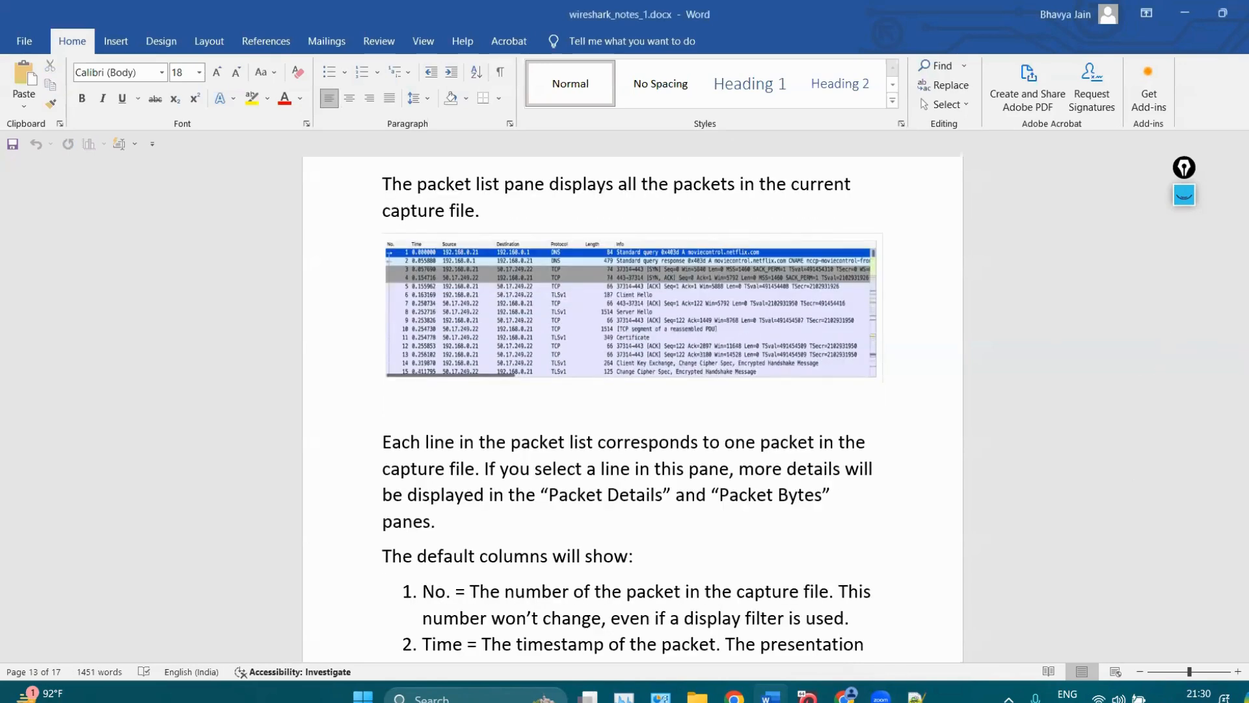
{"action": "scroll", "coordinate": [749, 376], "scroll_direction": "down", "scroll_amount": 5}
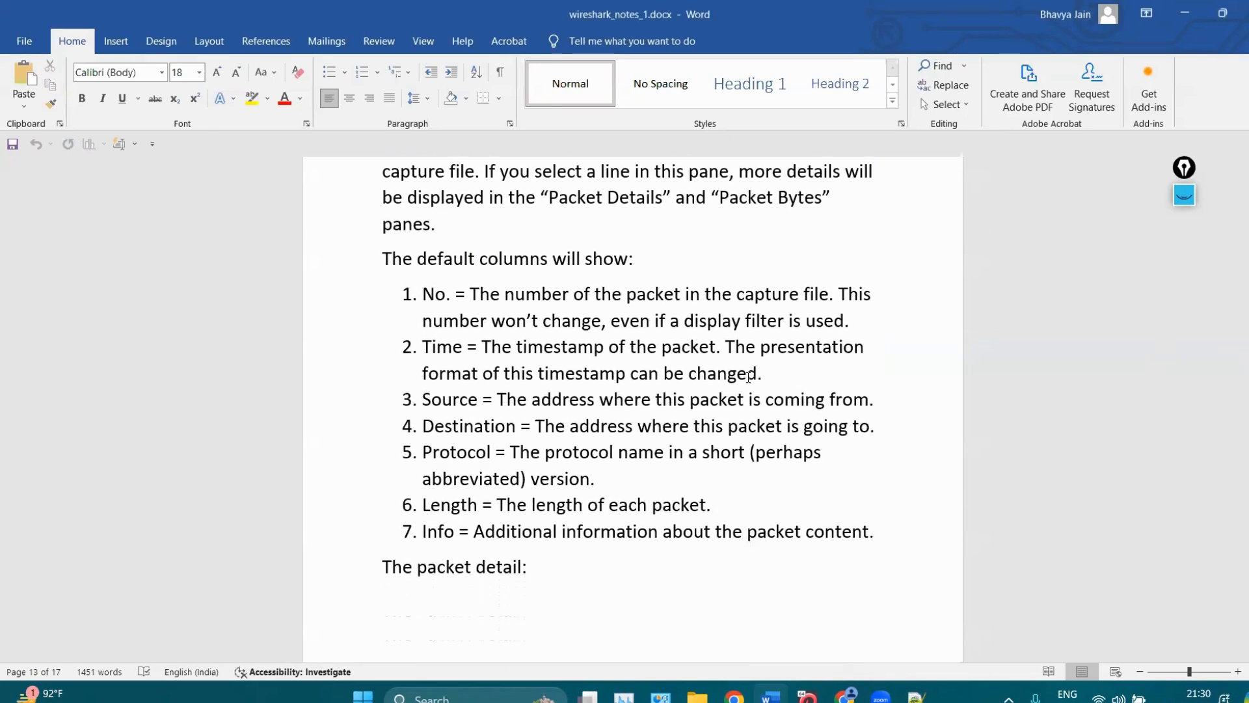
{"action": "left_click_drag", "start_coordinate": [415, 295], "coordinate": [802, 398]}
{"action": "key", "text": "ctrl+z"}
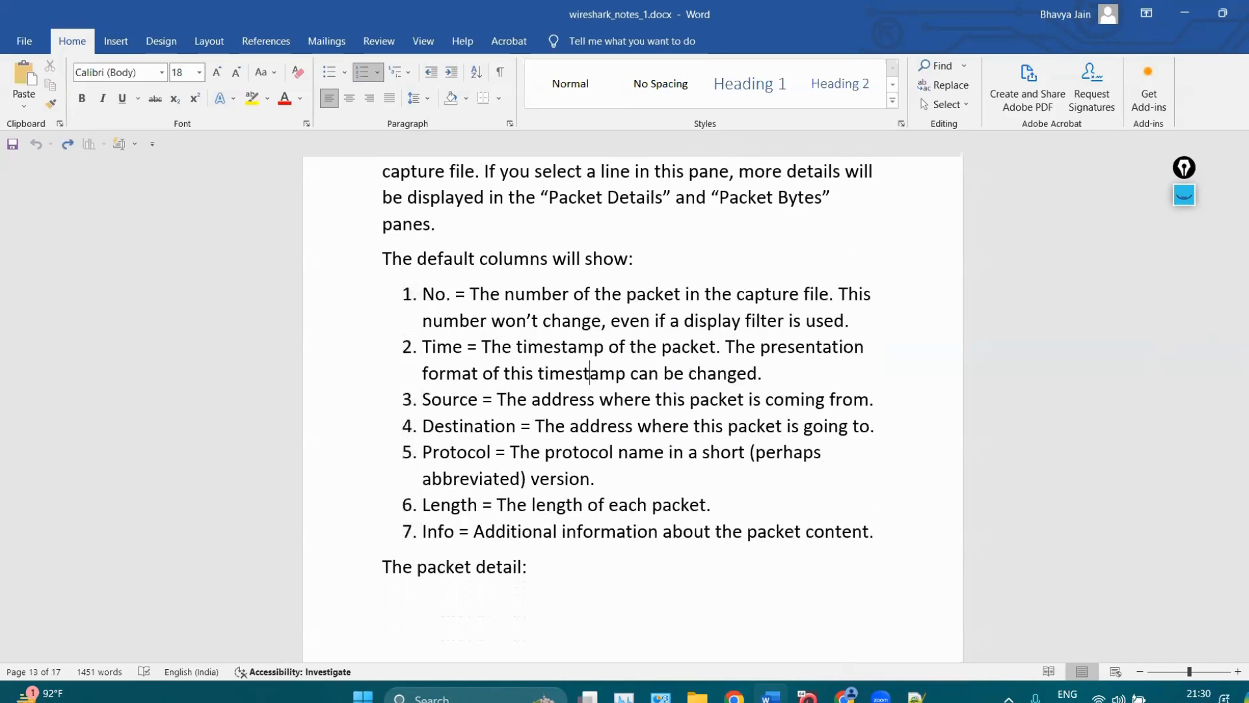
{"action": "key", "text": "alt+Tab"}
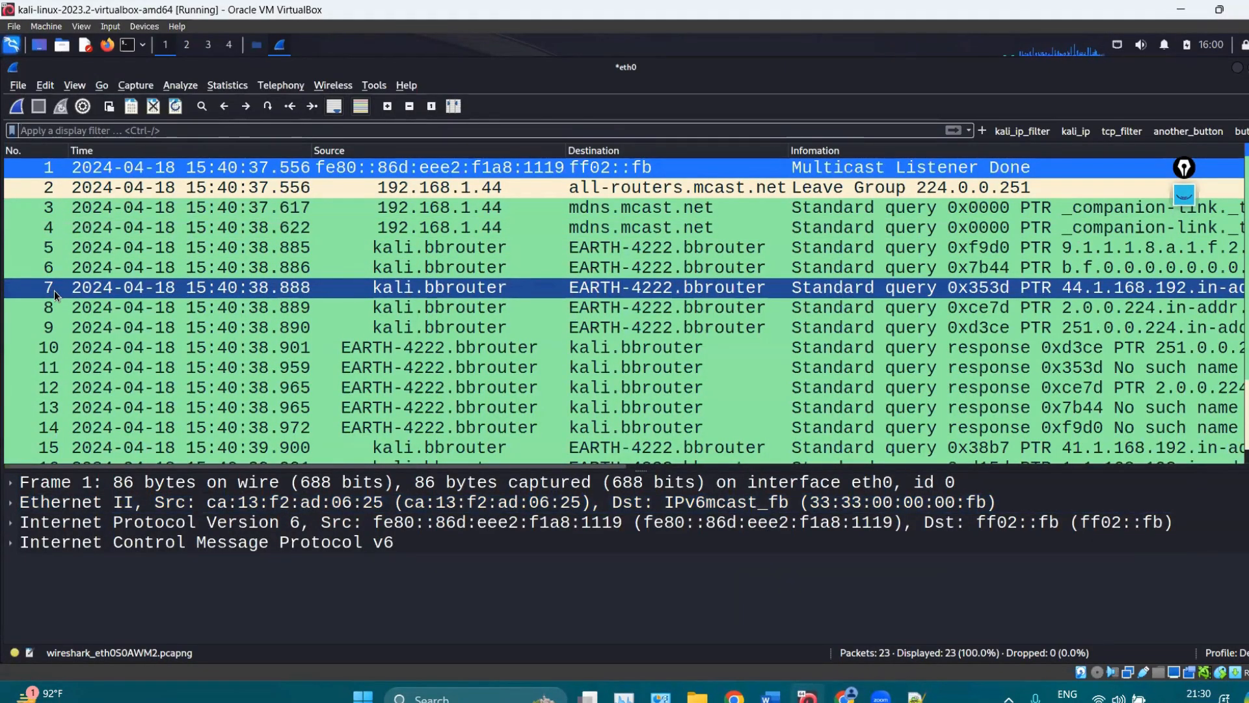
Switch to Notepad++ and add the lines tcp, tcp syn, tcp syn ack and tcp ack below the logical operators.
{"action": "key", "text": "alt+Tab"}
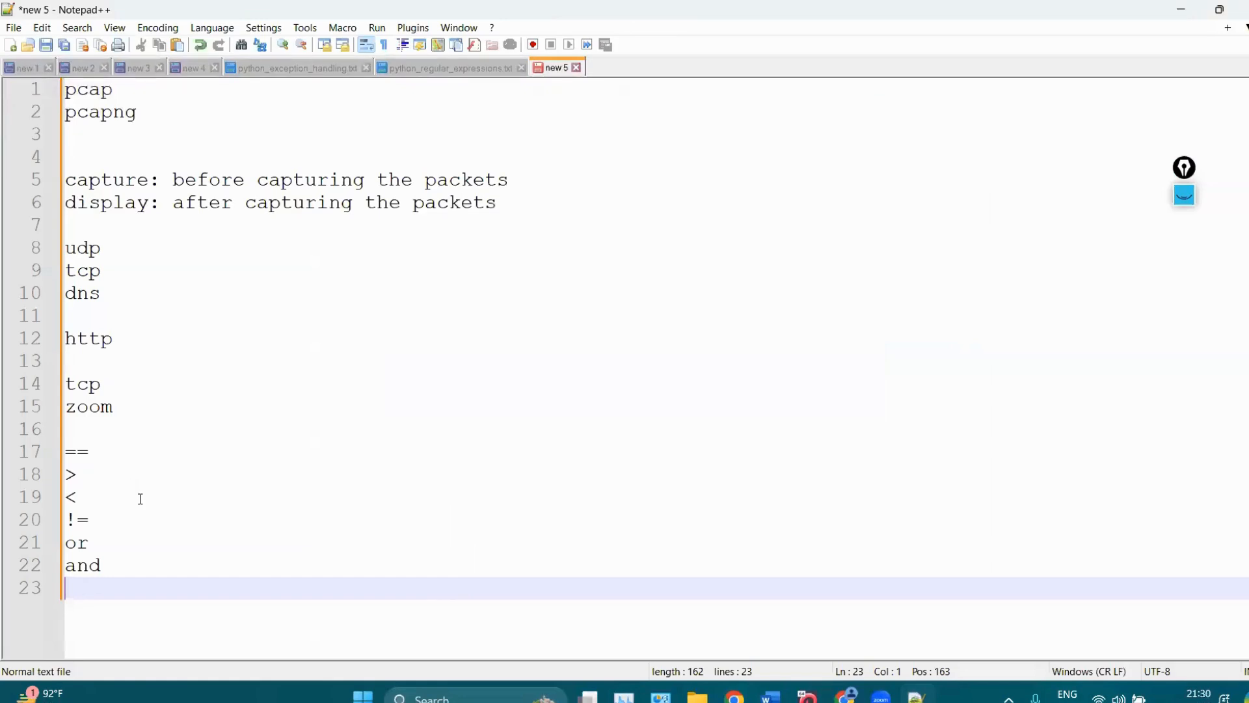
{"action": "key", "text": "Return"}
{"action": "type", "text": "tcp"}
{"action": "key", "text": "Escape"}
{"action": "key", "text": "Return"}
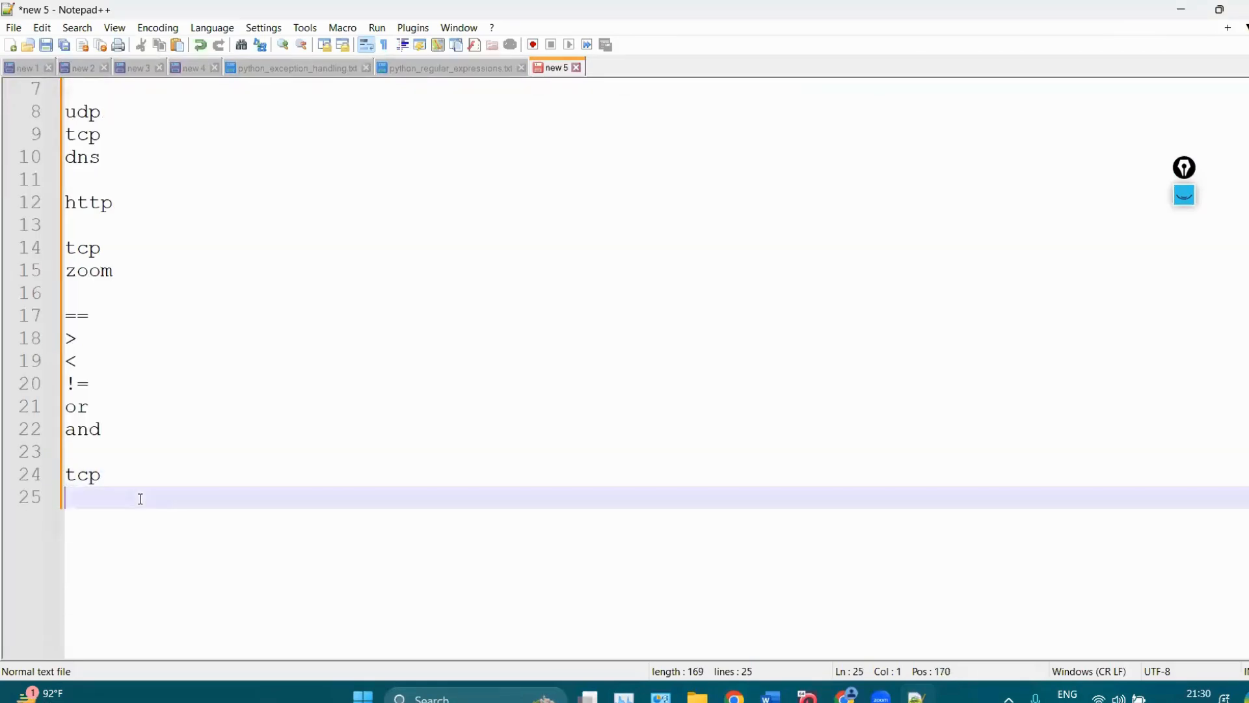
{"action": "type", "text": "tcp syn"}
{"action": "key", "text": "Return"}
{"action": "key", "text": "BackSpace"}
{"action": "key", "text": "Return"}
{"action": "type", "text": "tcp syn"}
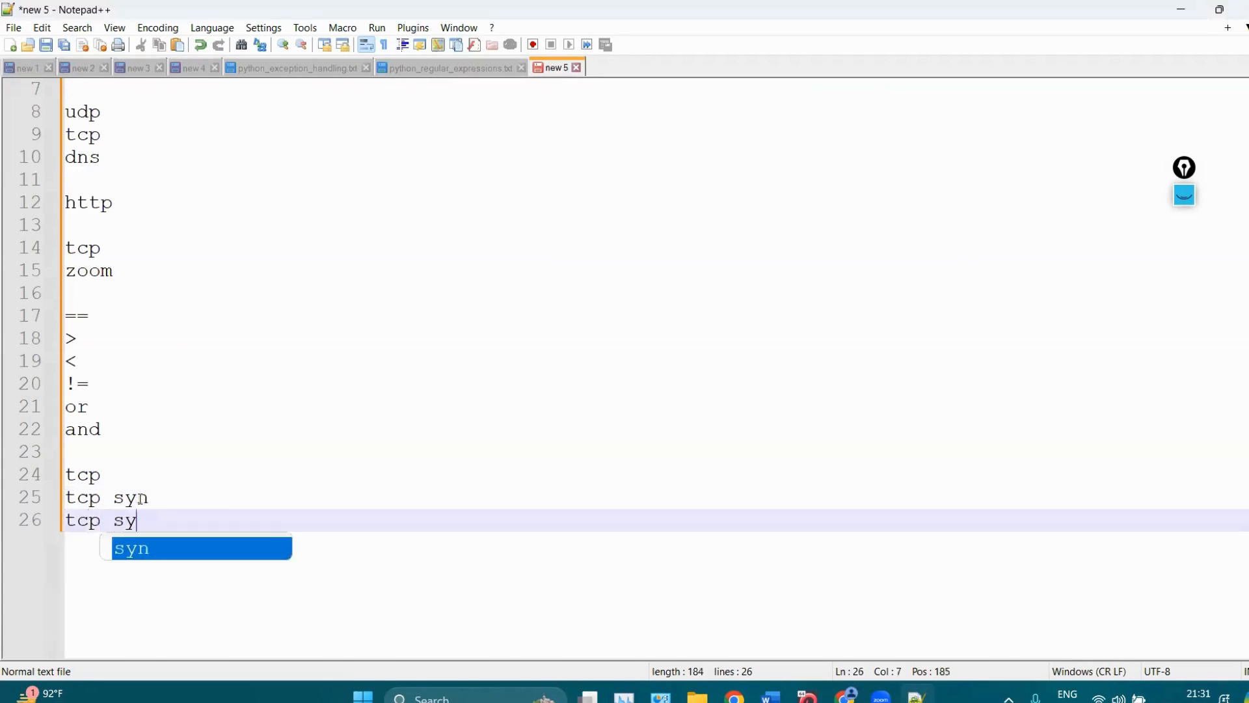
{"action": "type", "text": " ack"}
{"action": "key", "text": "Return"}
{"action": "type", "text": "t"}
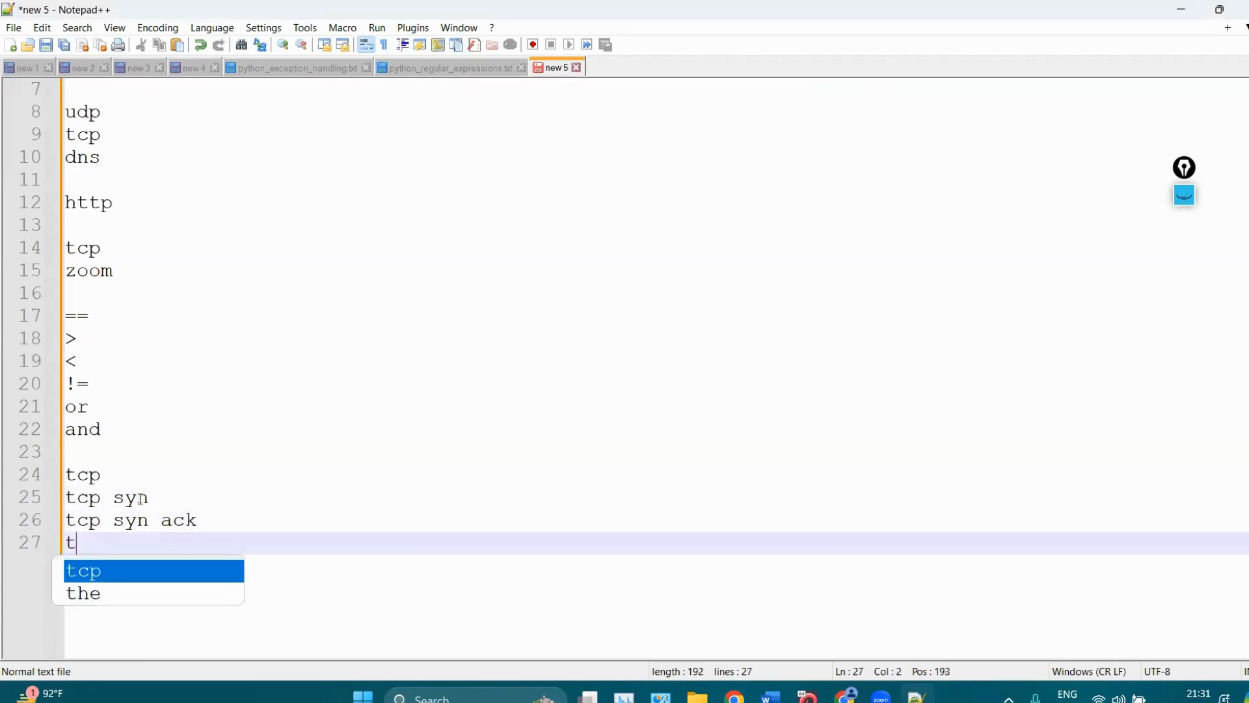
{"action": "type", "text": "cp ack"}
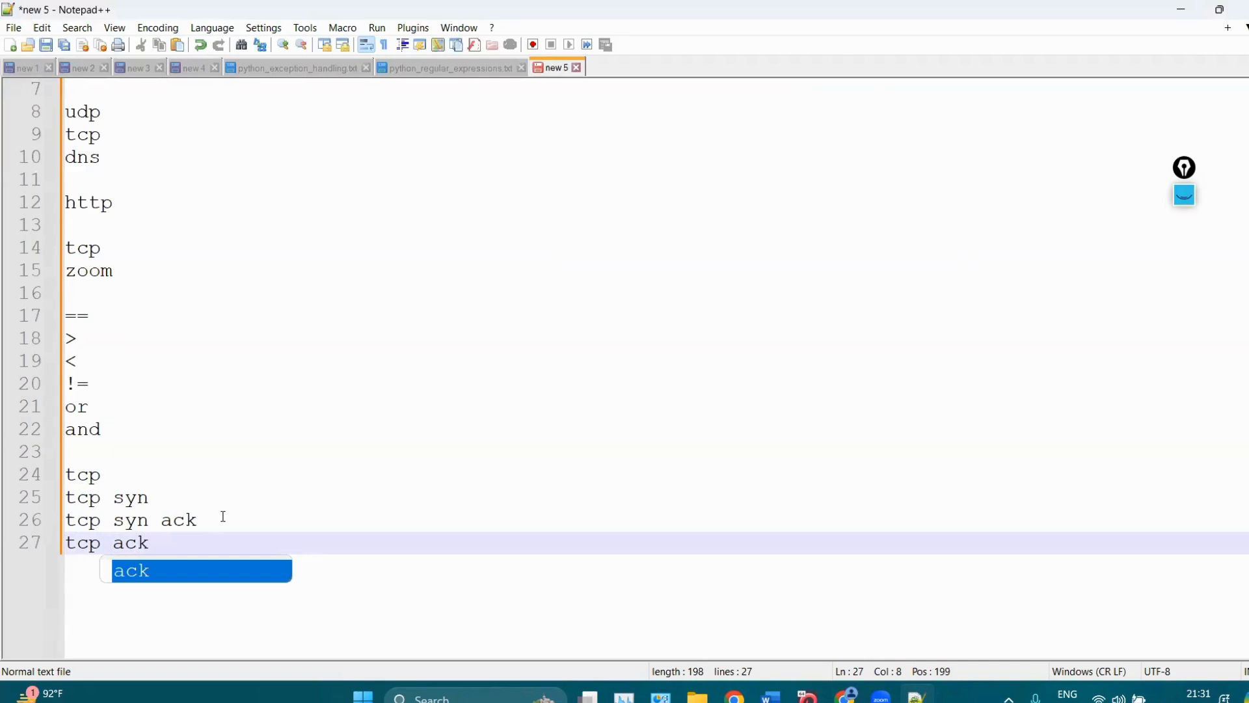
Insert the lines upd, dns and http between tcp syn and tcp syn ack.
{"action": "left_click", "coordinate": [190, 503]}
{"action": "key", "text": "Return"}
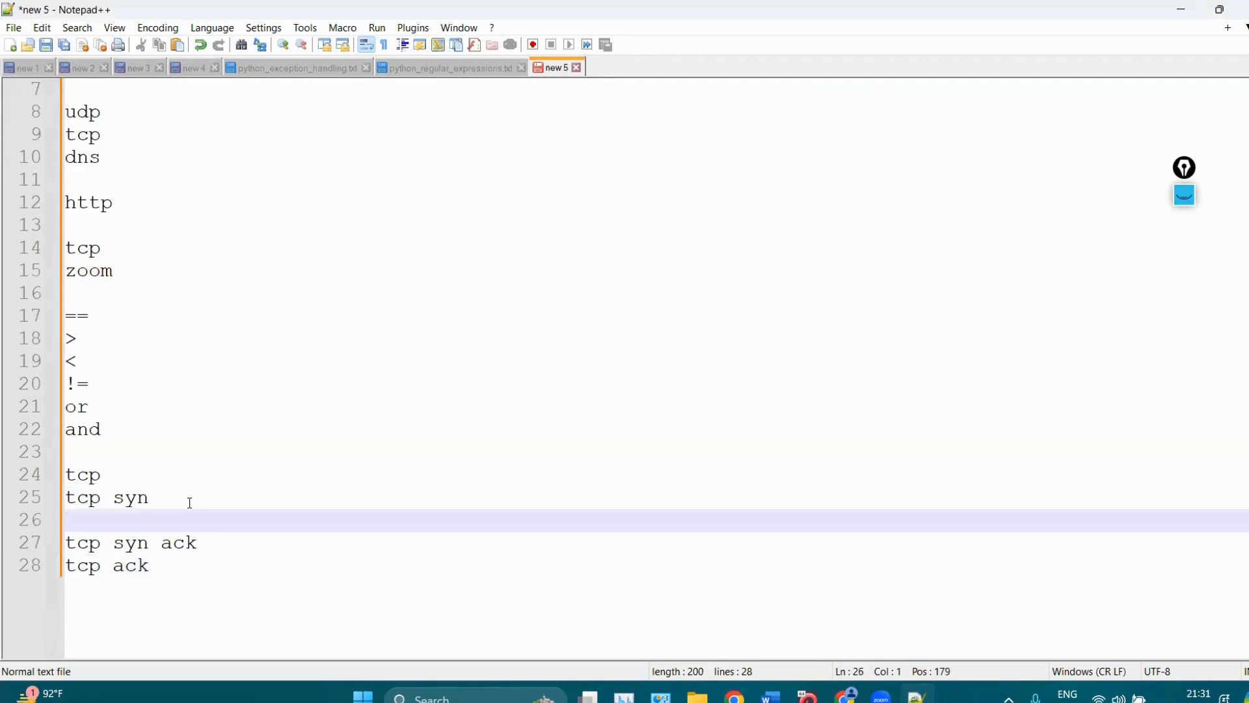
{"action": "type", "text": "upd"}
{"action": "key", "text": "Return"}
{"action": "type", "text": "dns"}
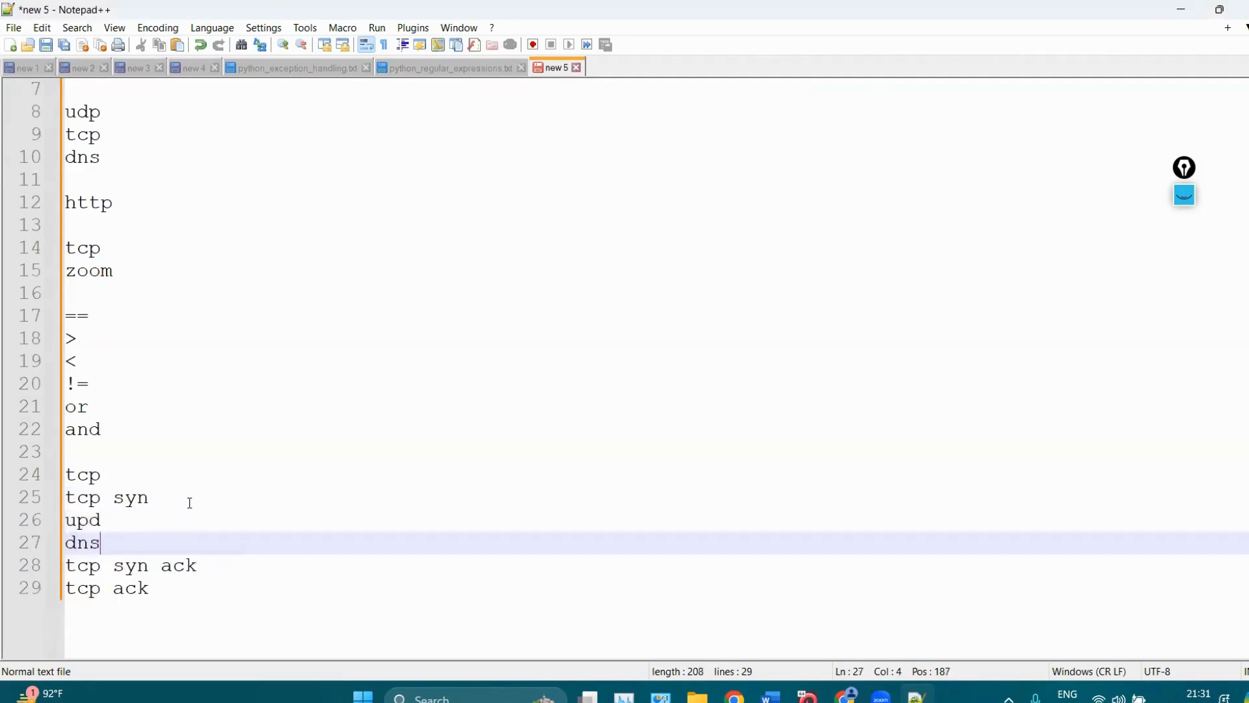
{"action": "key", "text": "Return"}
{"action": "type", "text": "http"}
{"action": "key", "text": "Escape"}
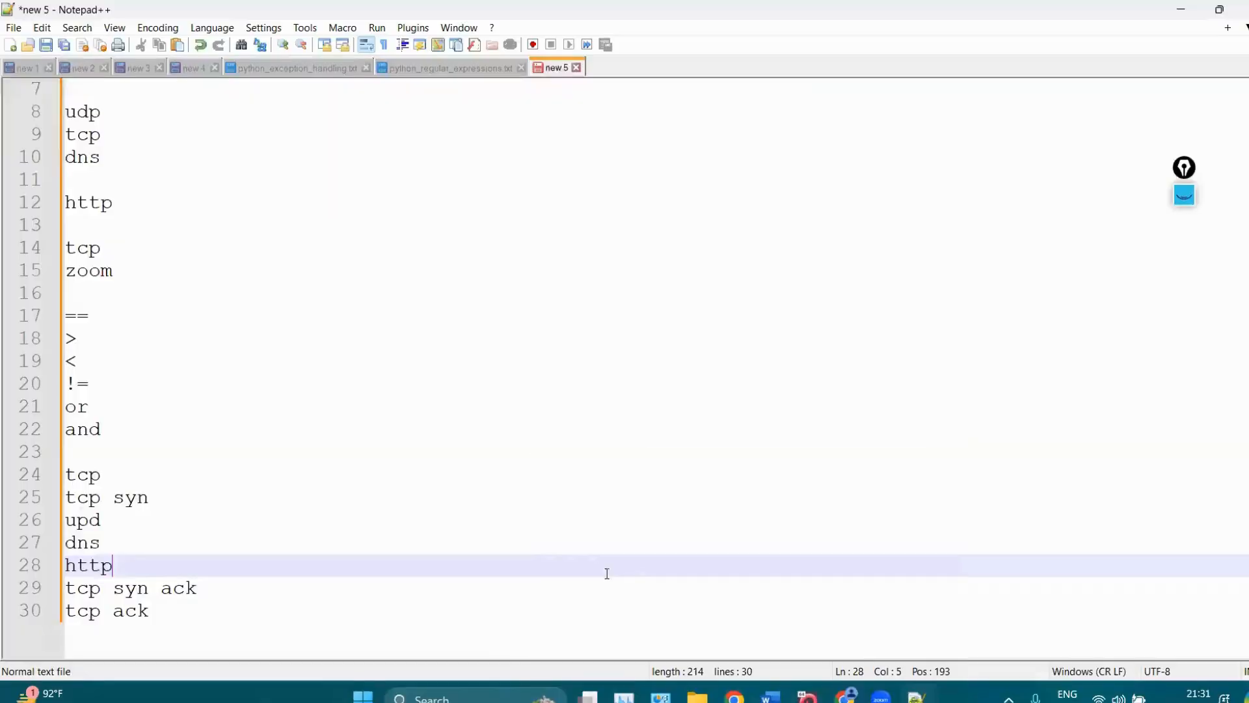
Number the tcp syn, upd, dns and http lines 1 to 4, correcting upd to udp.
{"action": "scroll", "coordinate": [624, 351], "scroll_direction": "down", "scroll_amount": 3}
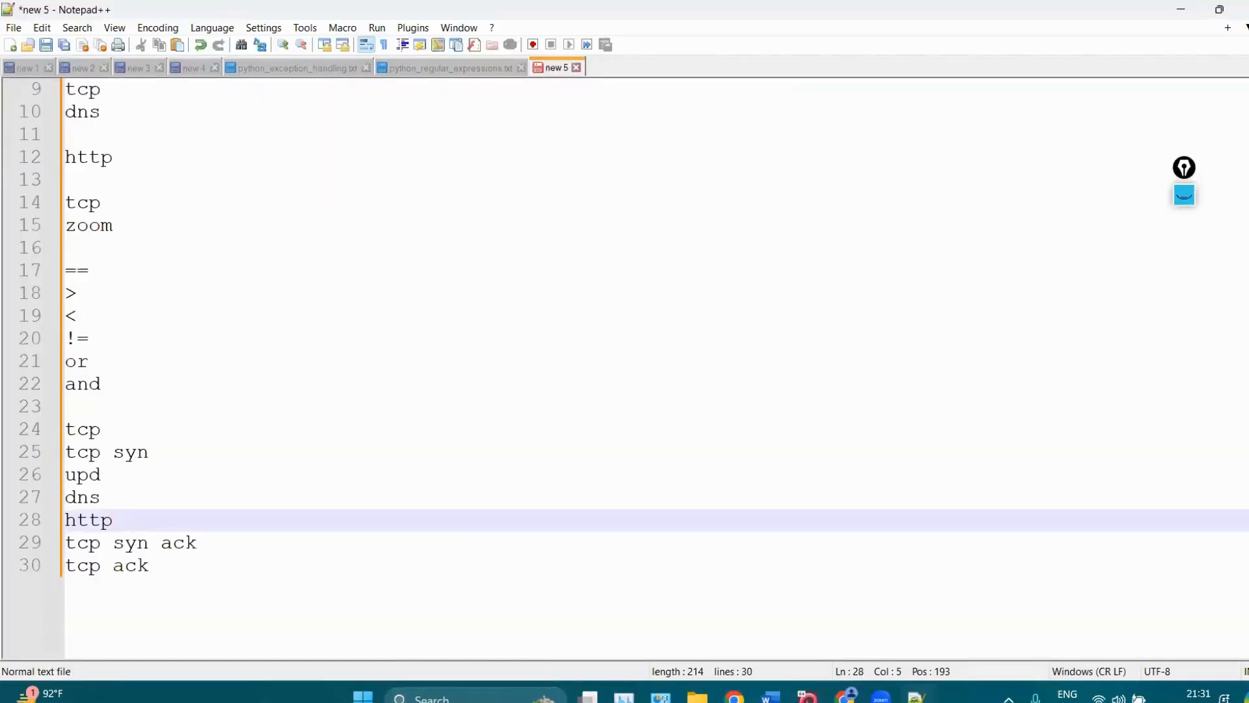
{"action": "left_click", "coordinate": [207, 428]}
{"action": "type", "text": "1"}
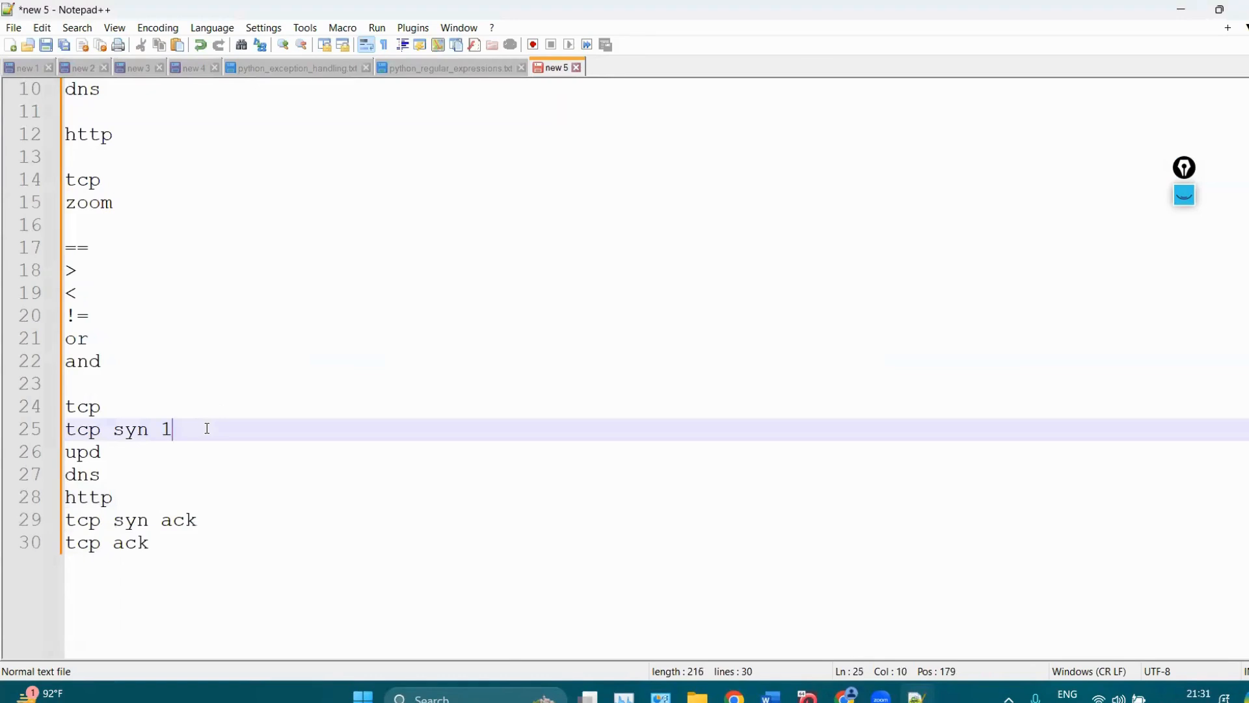
{"action": "left_click", "coordinate": [171, 461]}
{"action": "key", "text": "BackSpace"}
{"action": "key", "text": "BackSpace"}
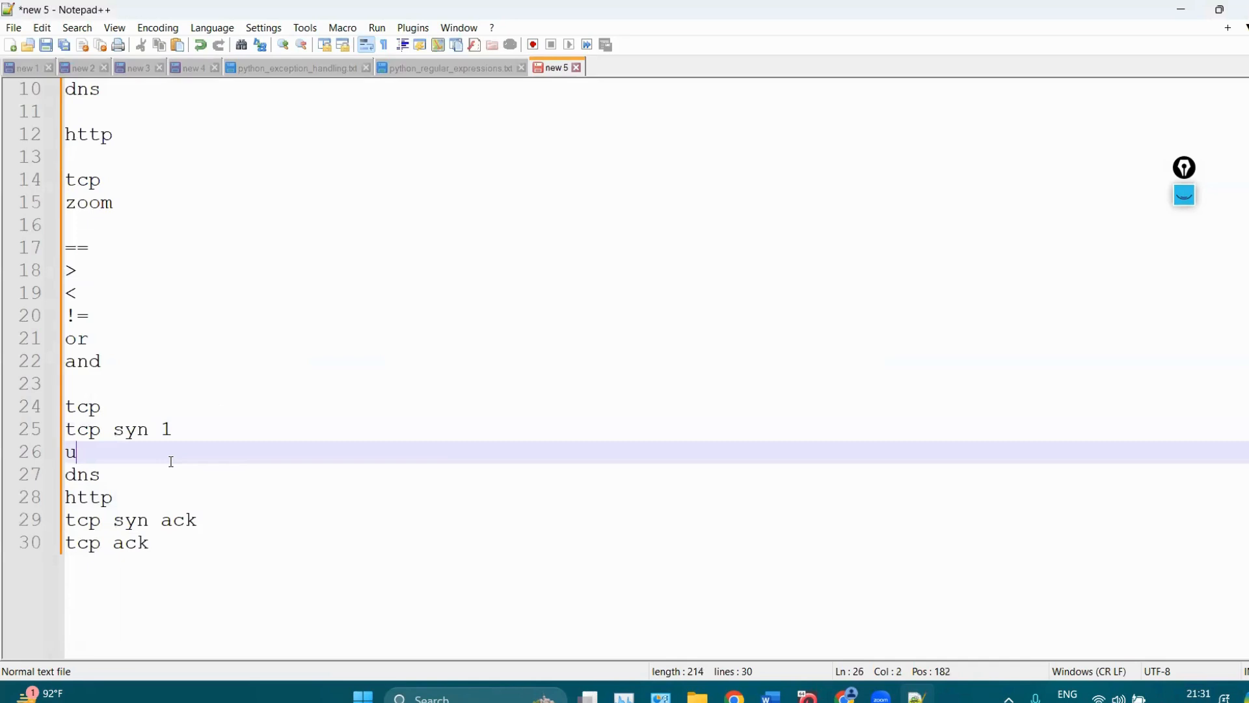
{"action": "type", "text": "dp 2"}
{"action": "key", "text": "Down"}
{"action": "type", "text": "3"}
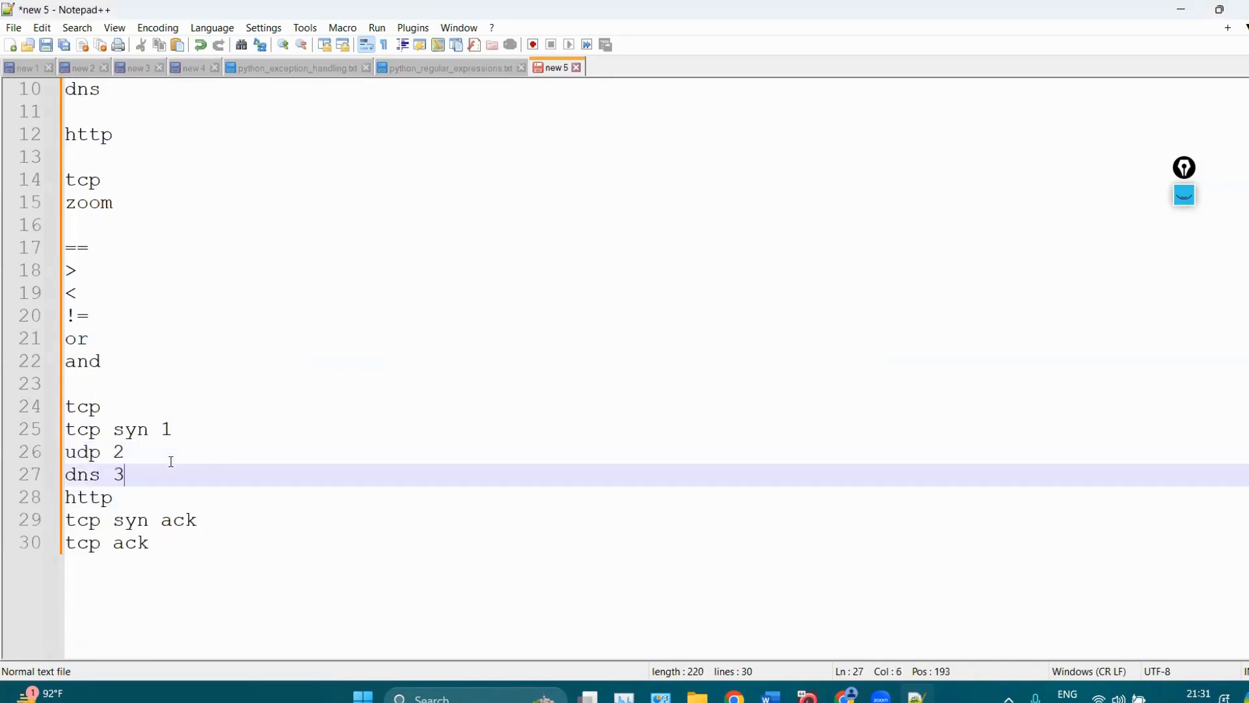
{"action": "key", "text": "Down"}
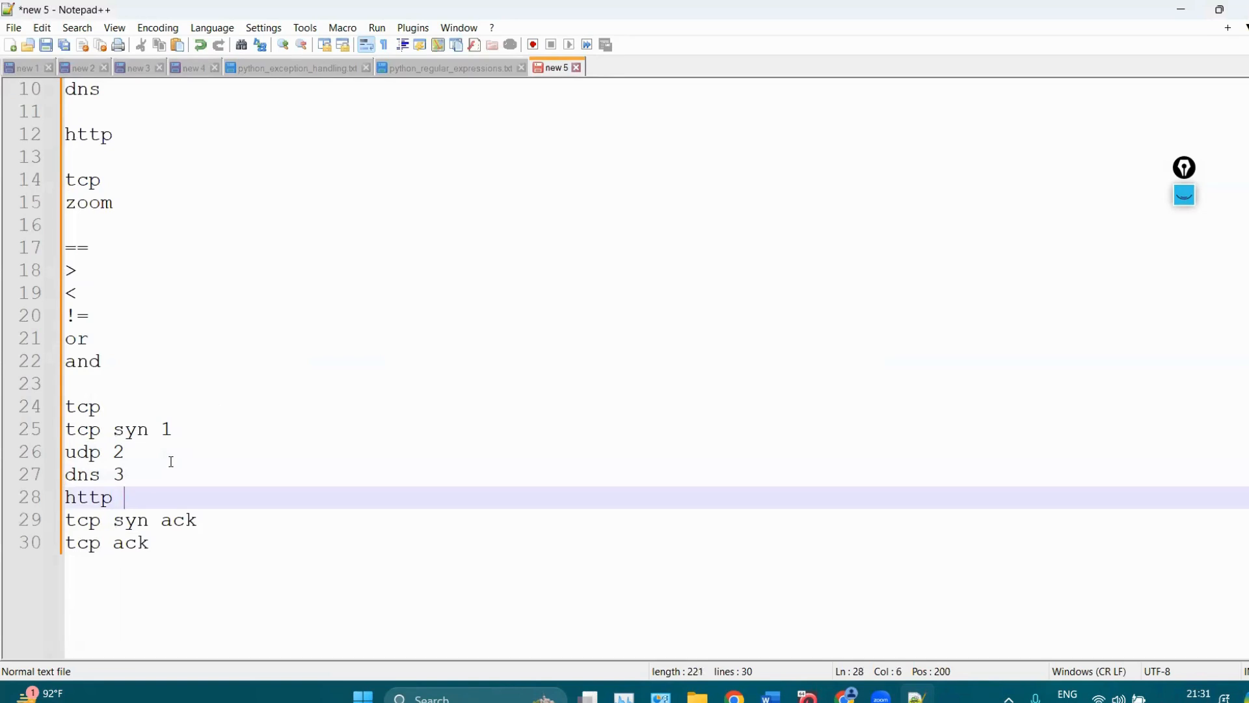
{"action": "type", "text": "4"}
Number tcp syn ack as 5, insert the line http rep 6 below it, and number tcp ack as 7.
{"action": "key", "text": "Down"}
{"action": "key", "text": "Right"}
{"action": "key", "text": "Right"}
{"action": "key", "text": "Right"}
{"action": "key", "text": "Right"}
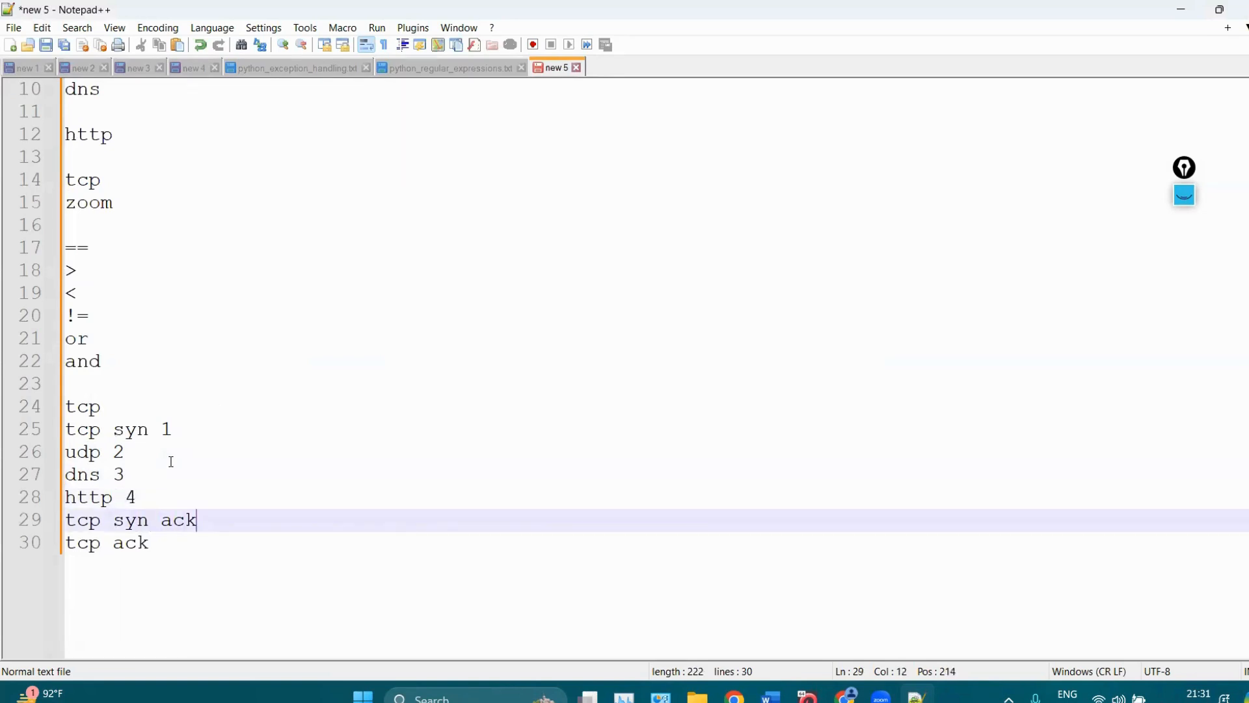
{"action": "type", "text": "5"}
{"action": "key", "text": "Return"}
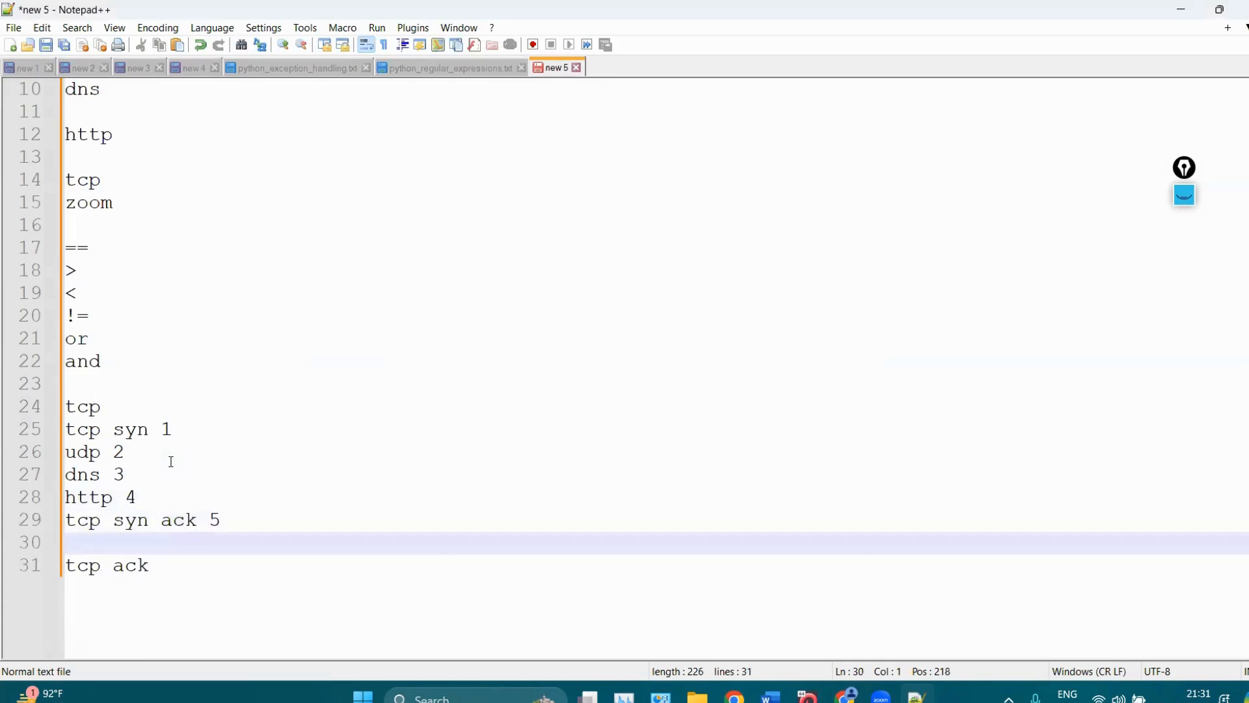
{"action": "type", "text": "http rep 6"}
{"action": "key", "text": "Down"}
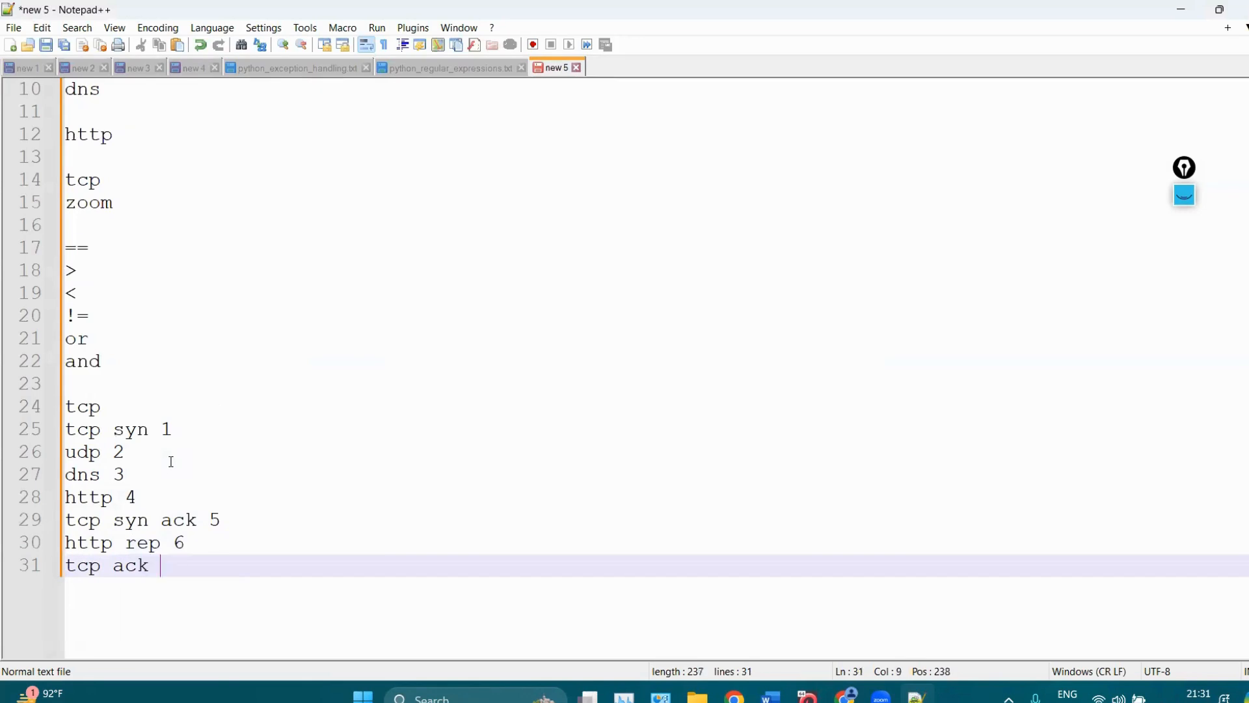
{"action": "type", "text": "7"}
Point out the numbered tcp syn line and the tcp line above it, and switch to Wireshark in the Kali virtual machine.
{"action": "left_click", "coordinate": [166, 430]}
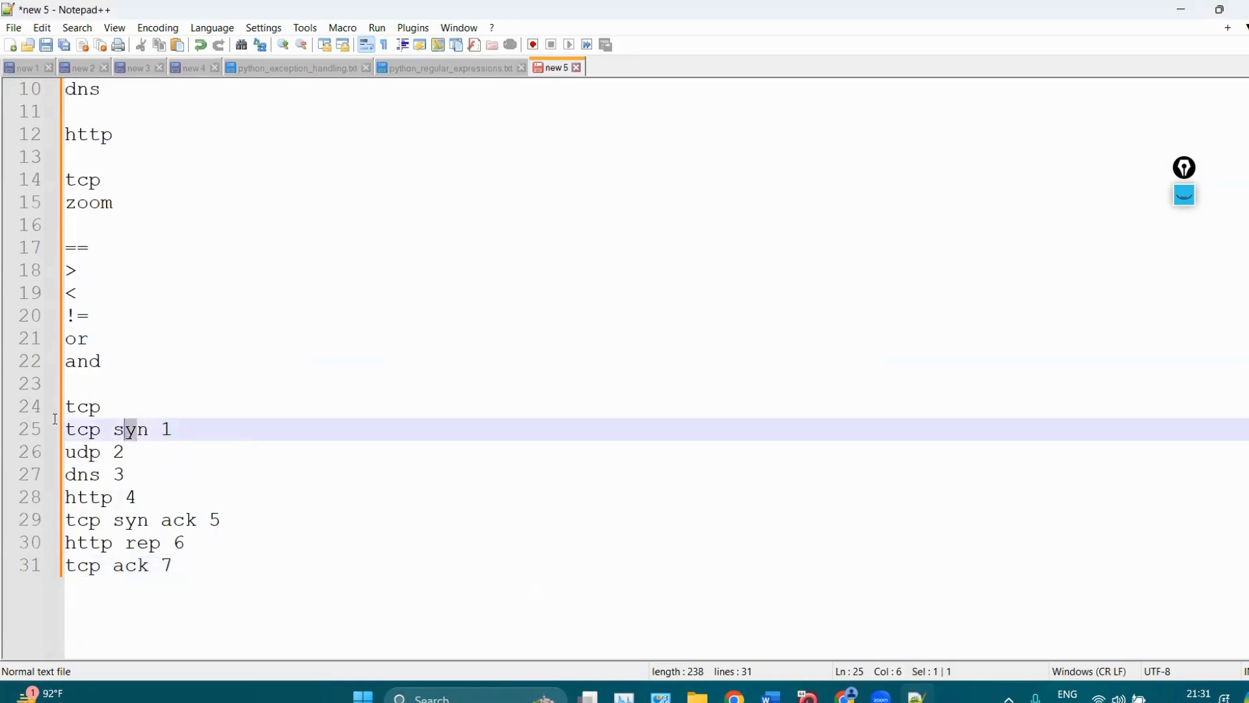
{"action": "left_click_drag", "start_coordinate": [128, 429], "coordinate": [65, 429]}
{"action": "left_click", "coordinate": [120, 408]}
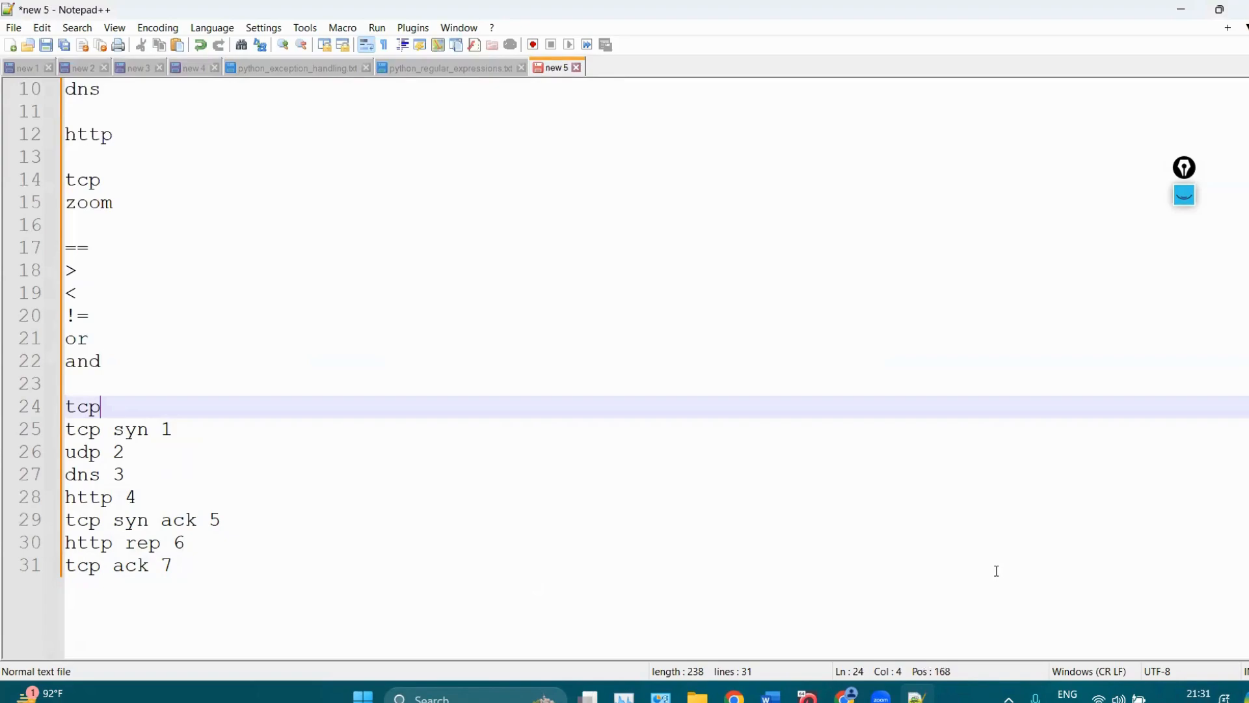
{"action": "left_click", "coordinate": [806, 697]}
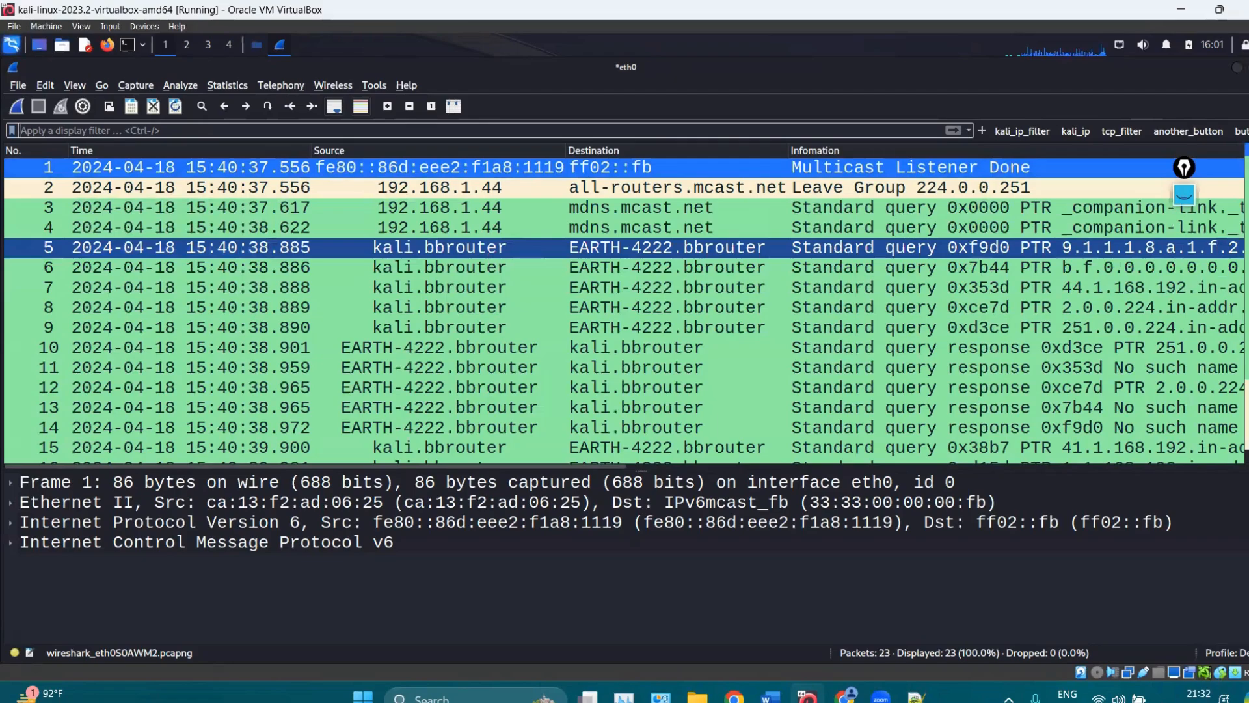
Switch to the Word notes, highlight the Protocol column definition while reviewing it, and return to Wireshark.
{"action": "left_click", "coordinate": [770, 698]}
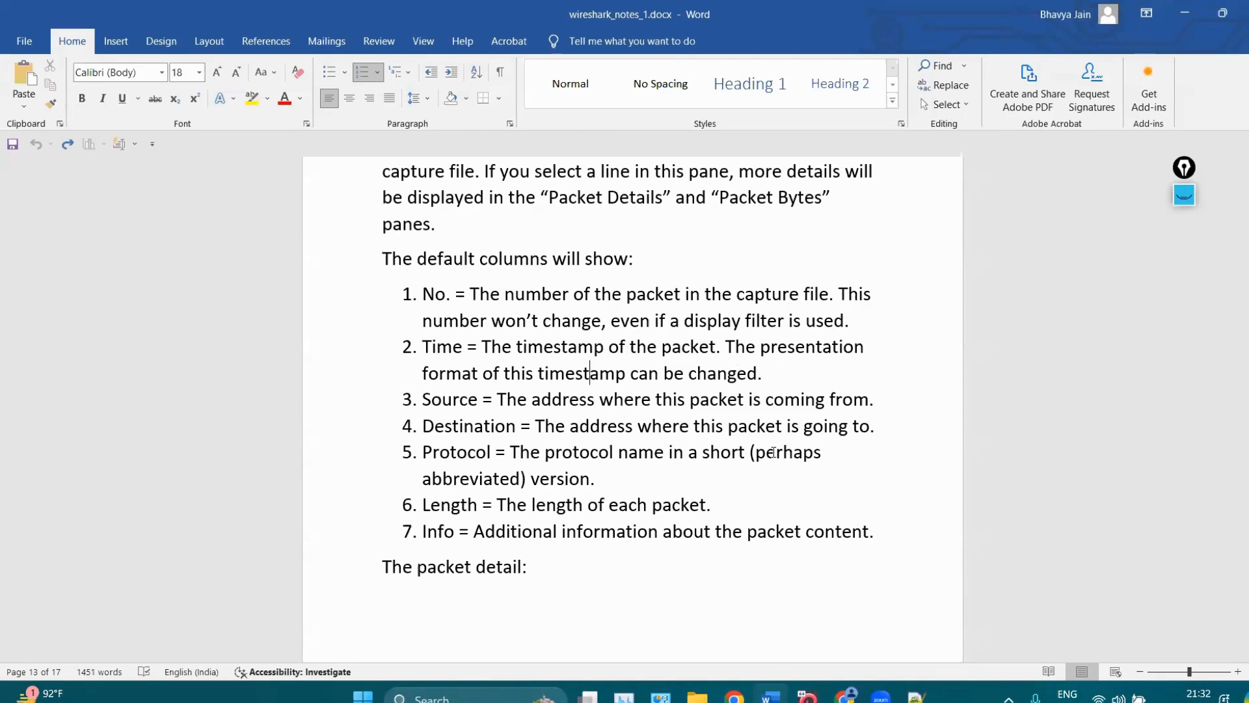
{"action": "left_click_drag", "start_coordinate": [598, 478], "coordinate": [496, 452]}
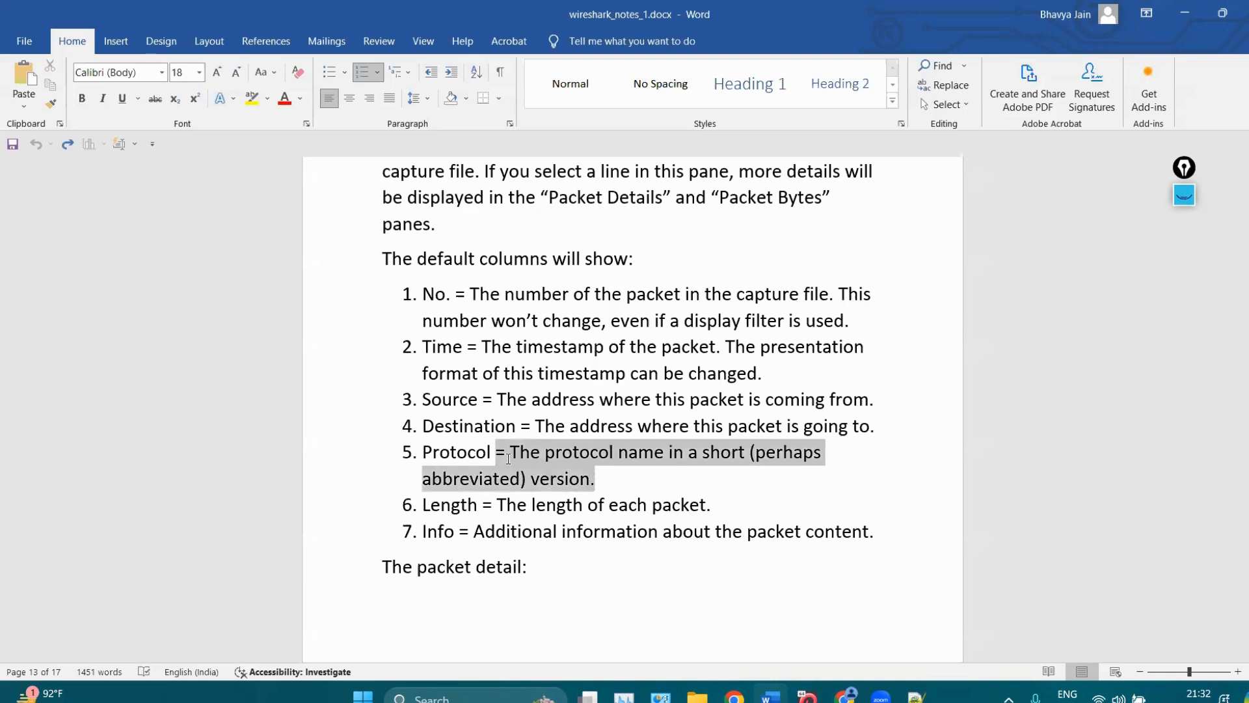
{"action": "left_click", "coordinate": [616, 489]}
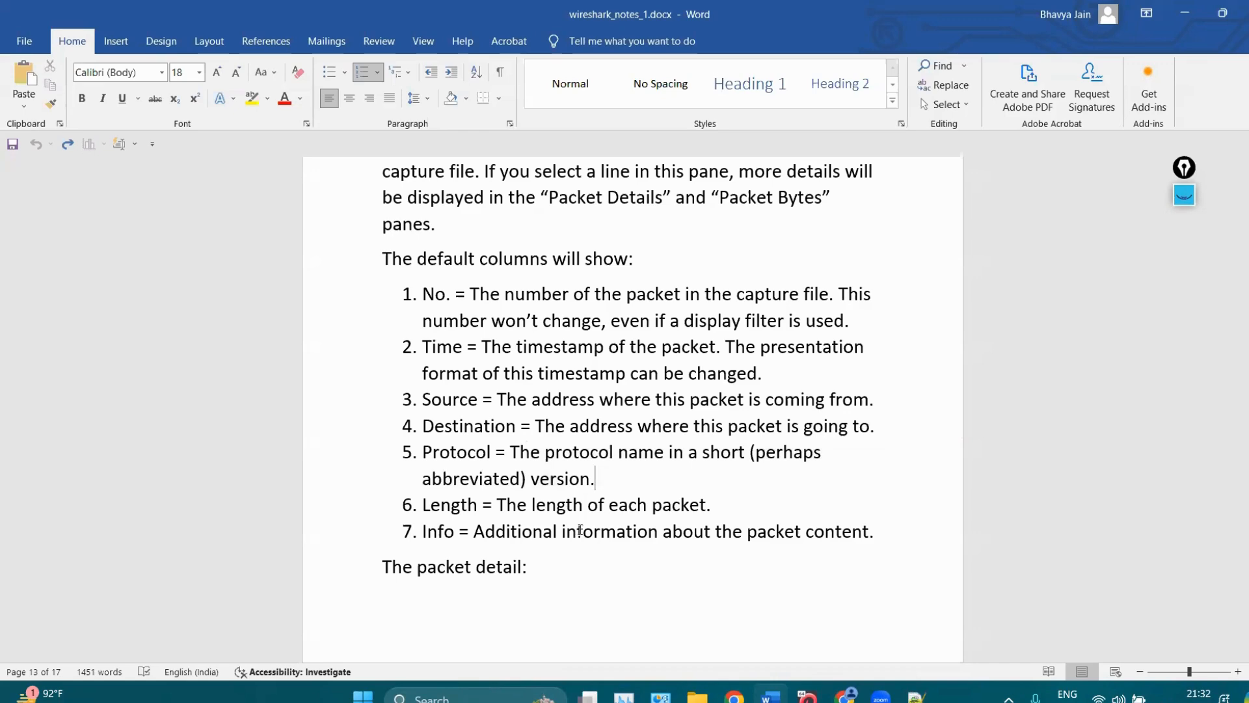
{"action": "left_click", "coordinate": [1185, 12]}
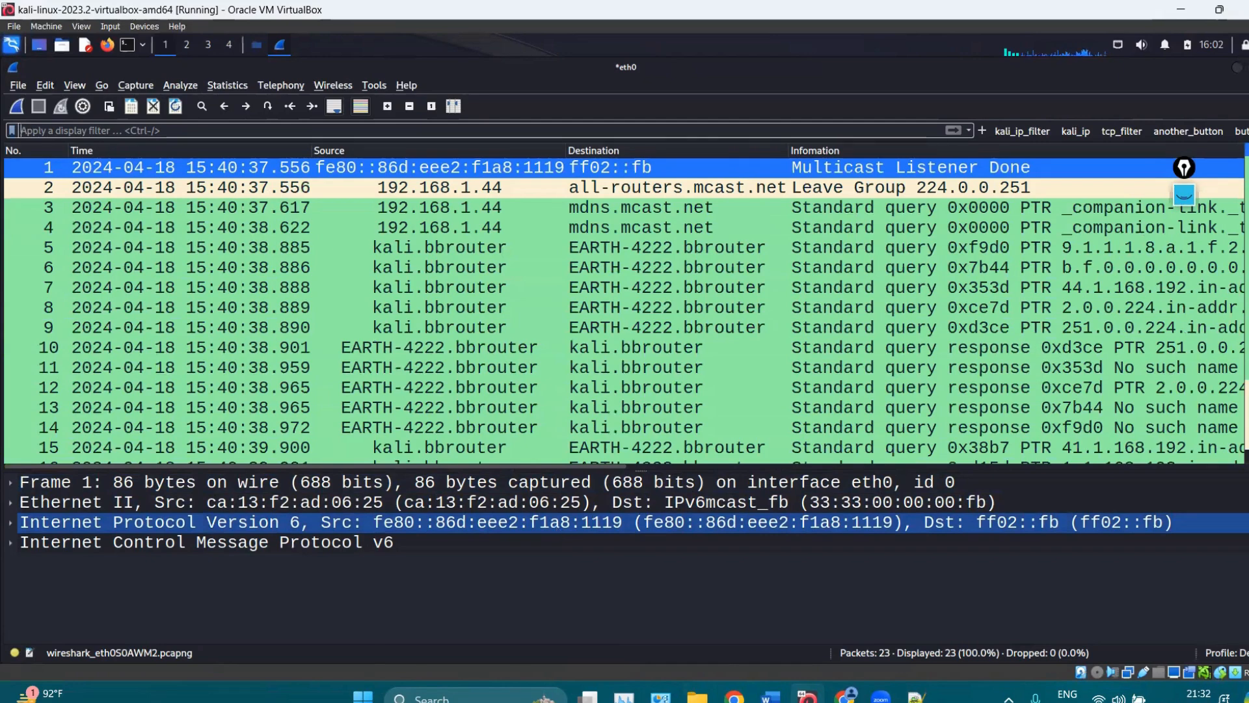
Rename the Source column as Source_address.
{"action": "right_click", "coordinate": [351, 146]}
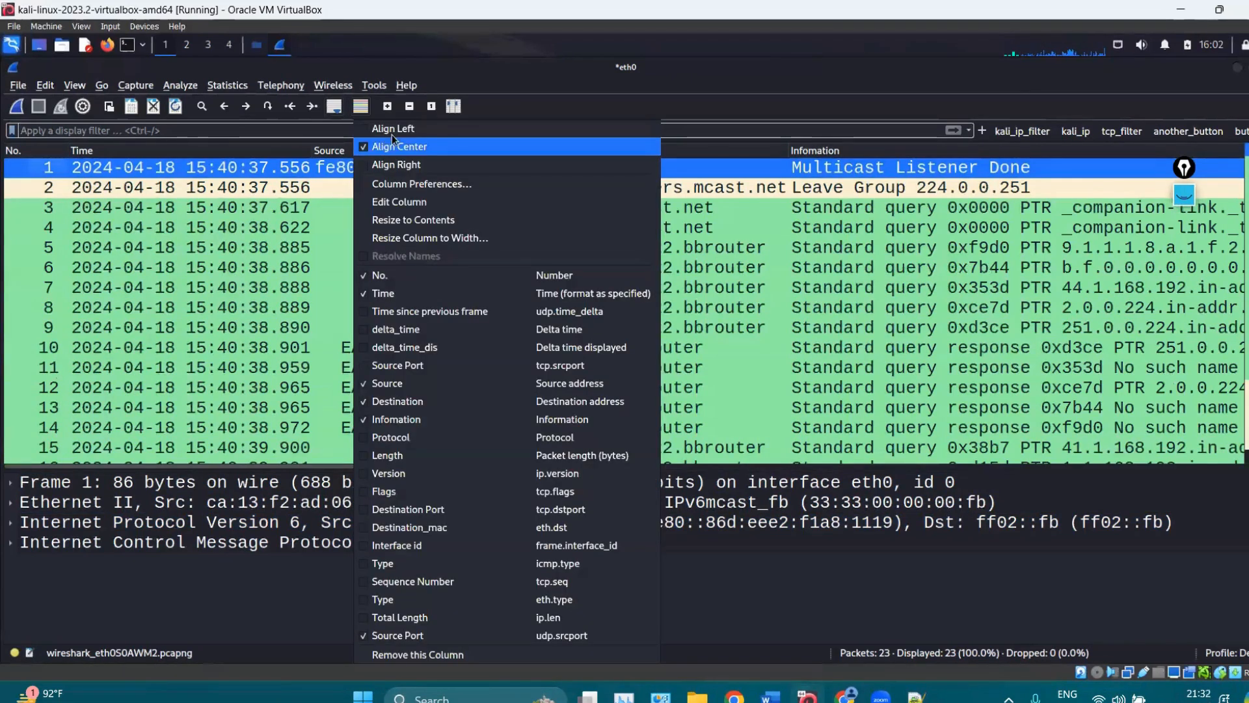
{"action": "left_click", "coordinate": [404, 203]}
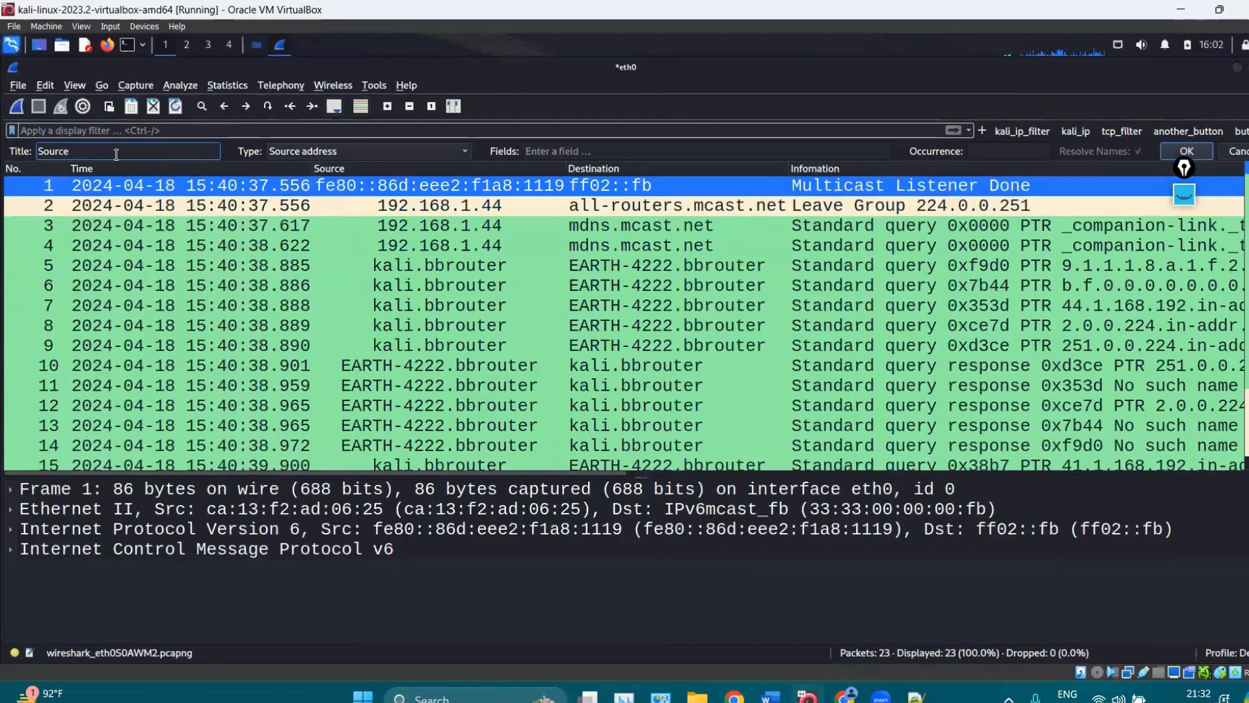
{"action": "type", "text": "_addr"}
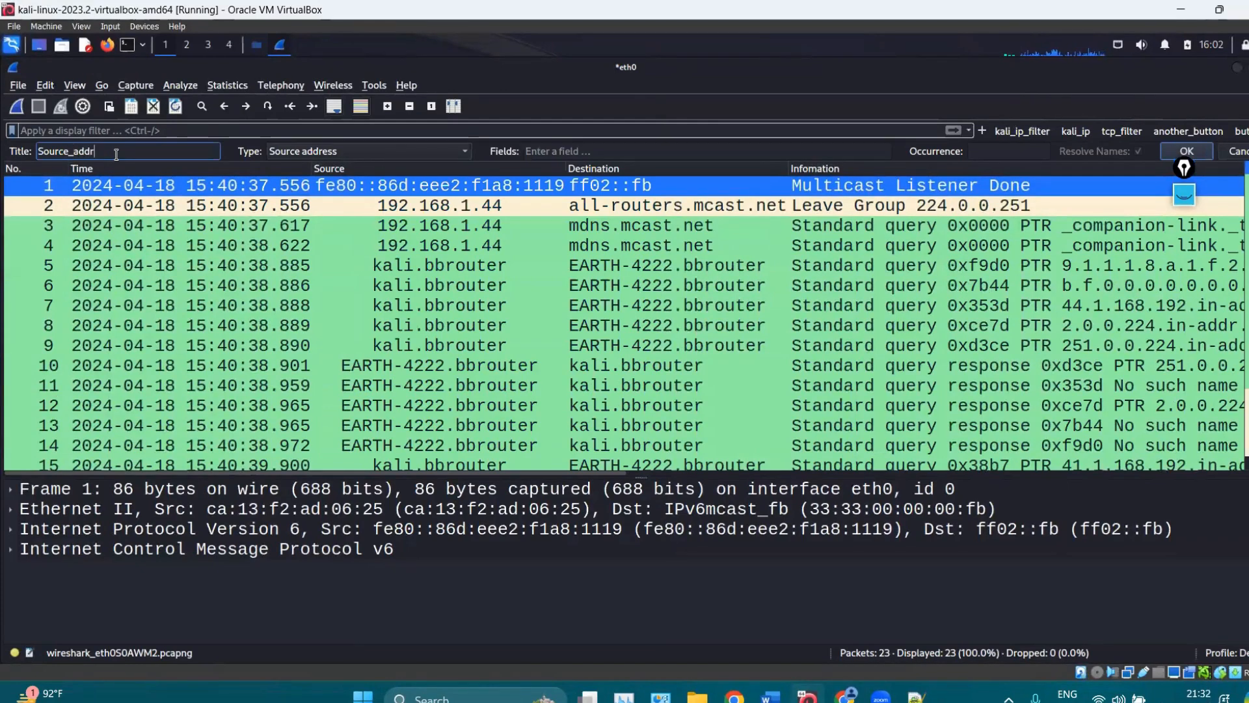
{"action": "type", "text": "ess"}
{"action": "key", "text": "Return"}
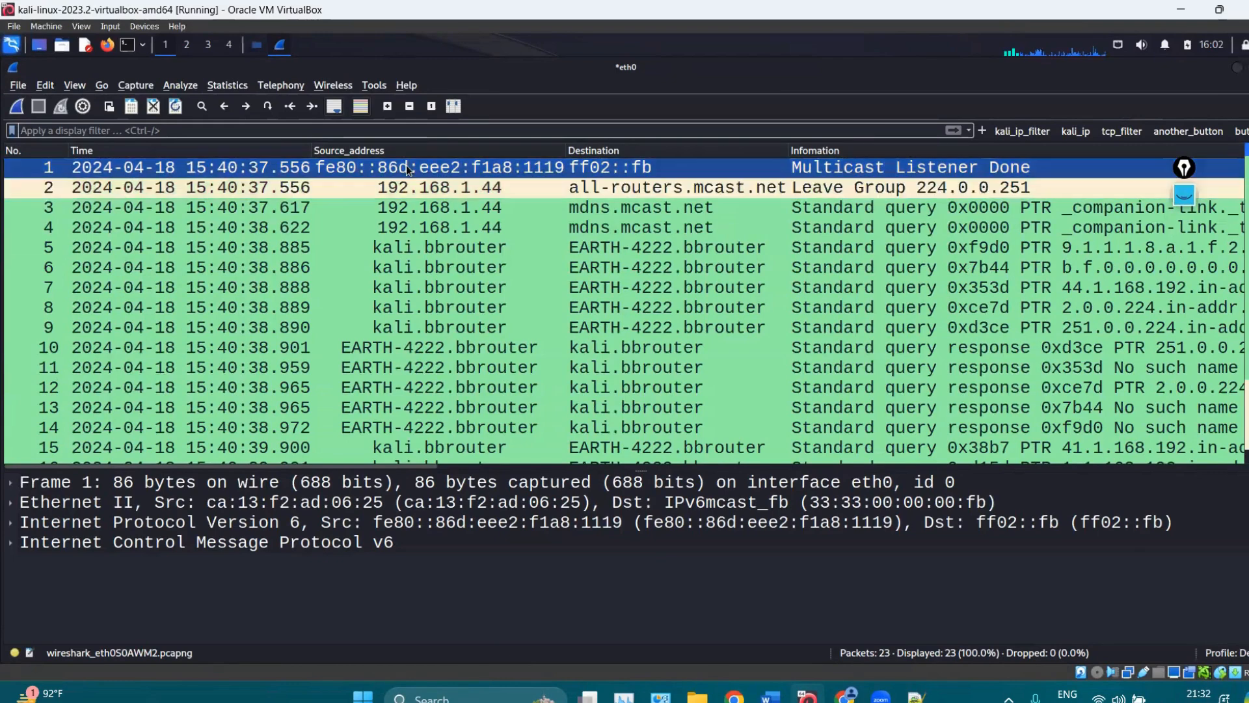
Widen the Time and Source_address columns, and try left and right alignment on Source_address before centring it again.
{"action": "left_click_drag", "start_coordinate": [322, 167], "coordinate": [393, 167]}
{"action": "left_click_drag", "start_coordinate": [650, 149], "coordinate": [724, 151]}
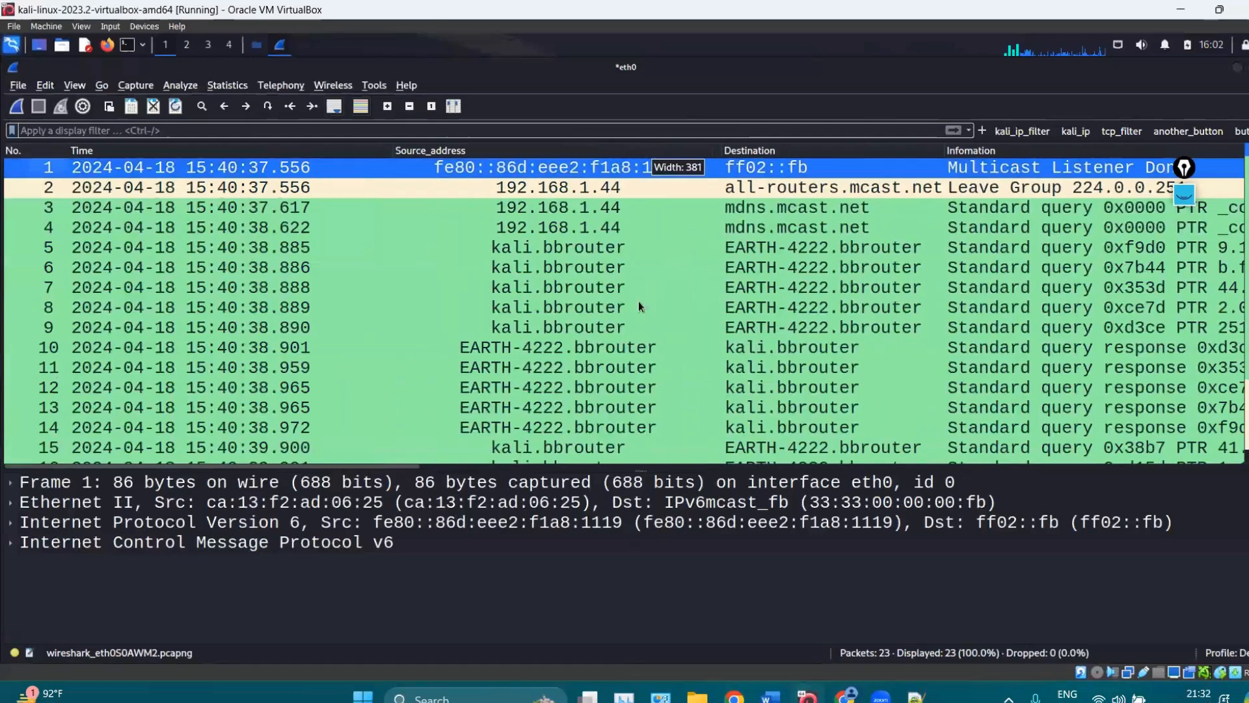
{"action": "right_click", "coordinate": [509, 150]}
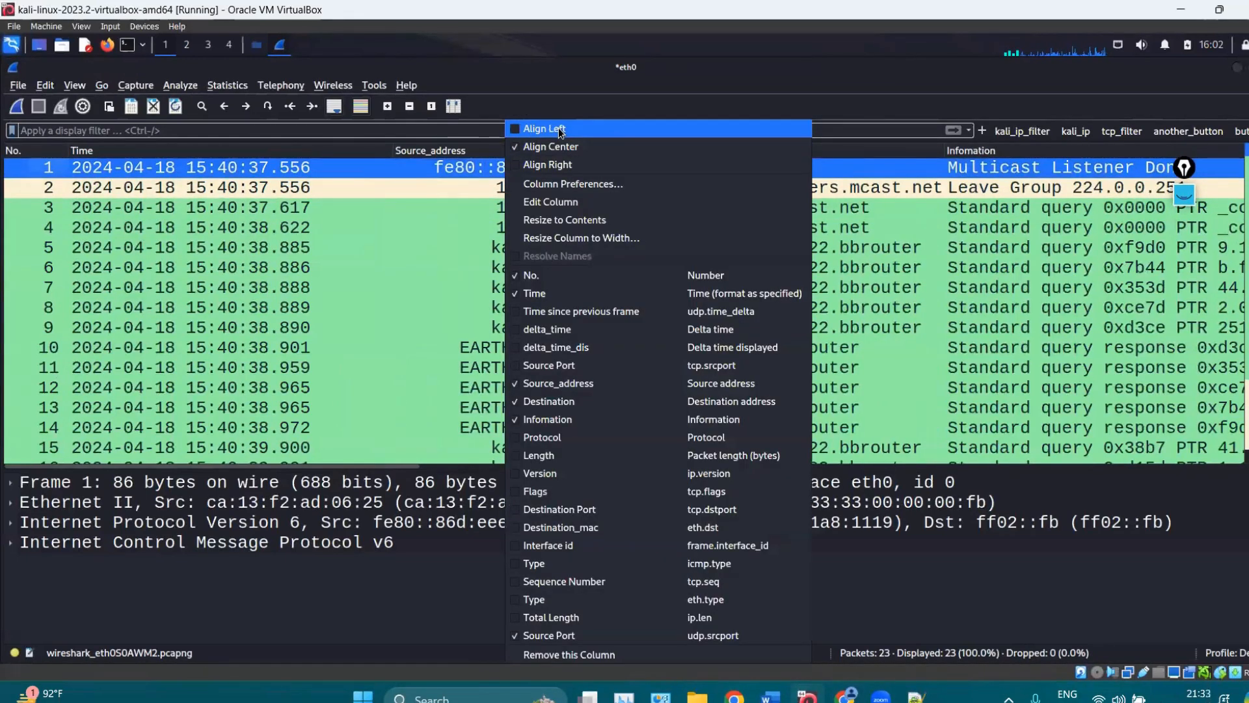
{"action": "left_click", "coordinate": [540, 132]}
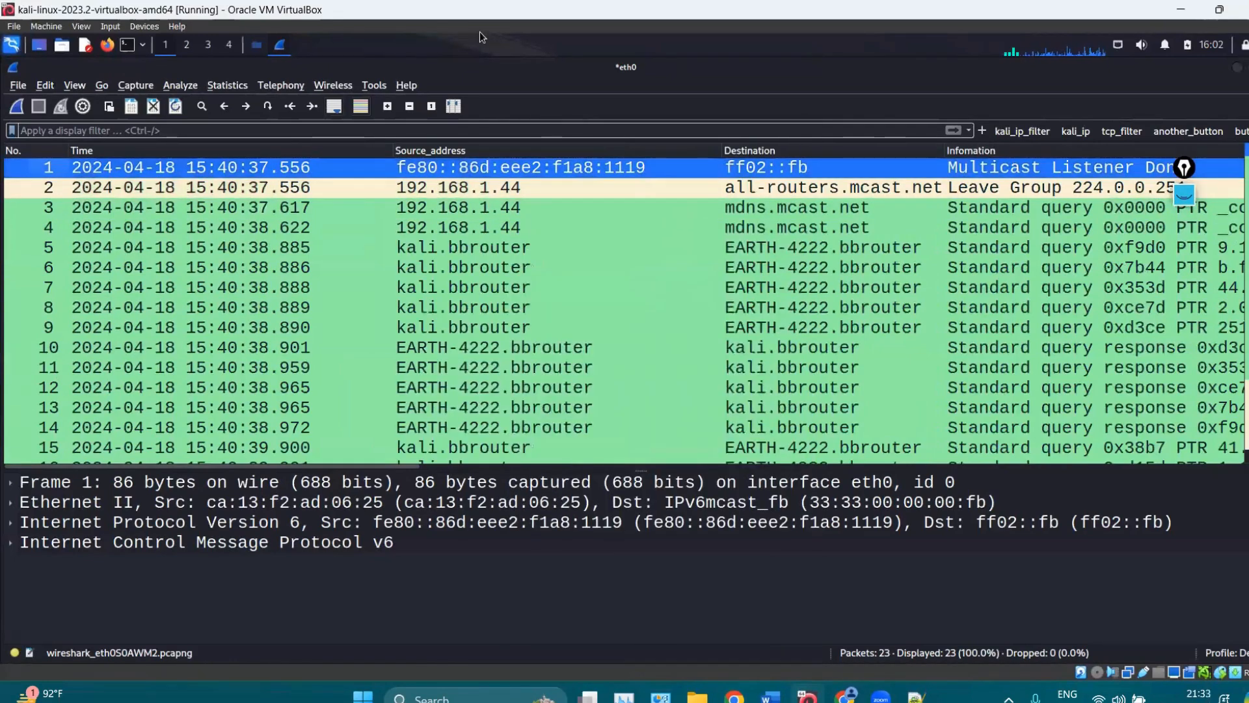
{"action": "right_click", "coordinate": [474, 149]}
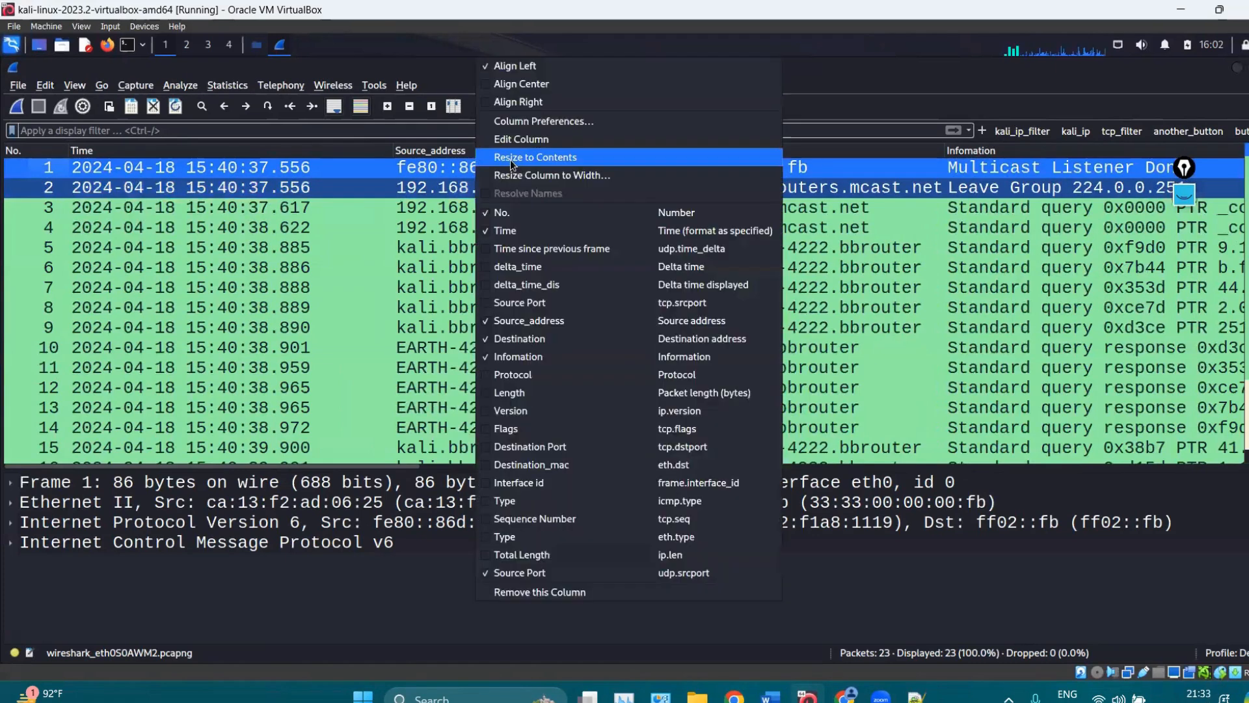
{"action": "left_click", "coordinate": [530, 101]}
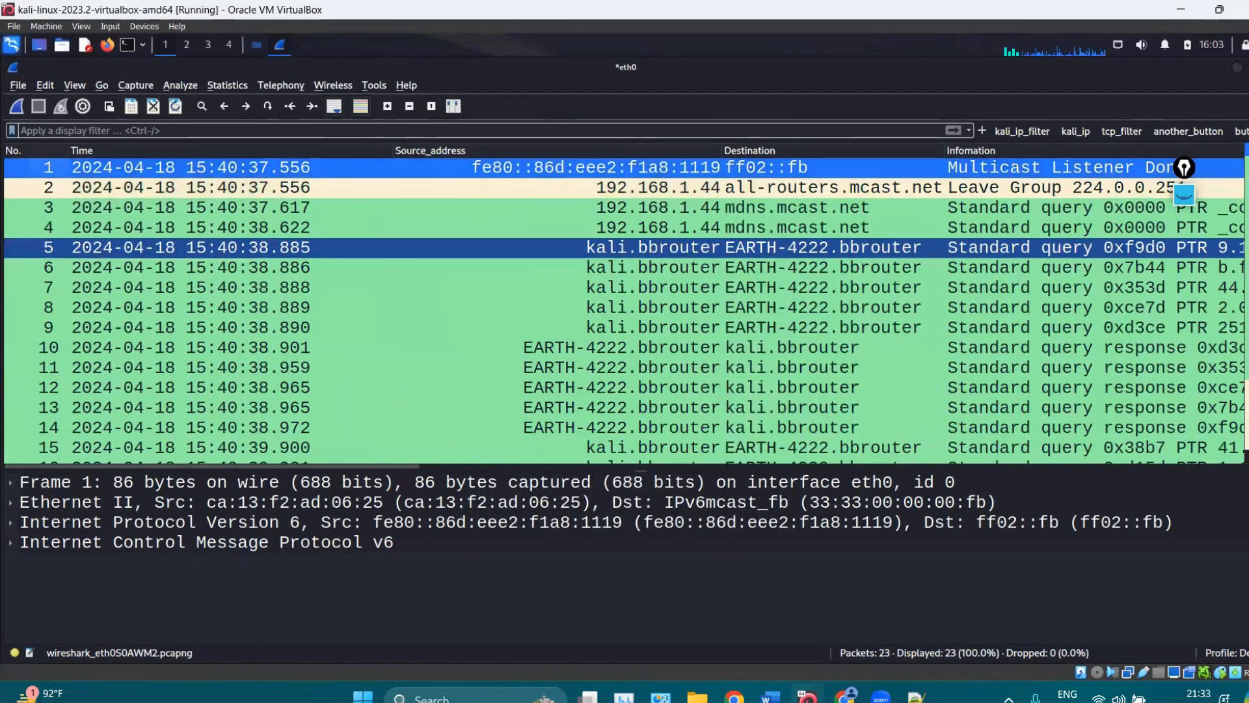
{"action": "right_click", "coordinate": [474, 151]}
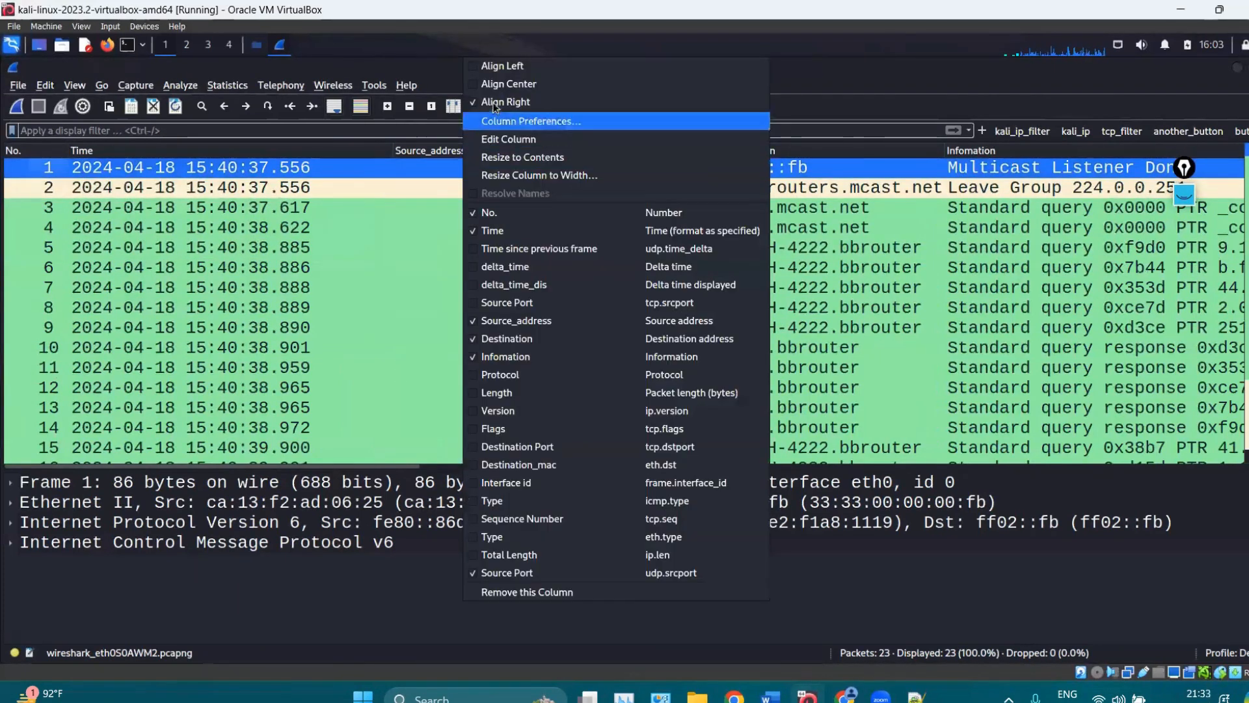
{"action": "left_click", "coordinate": [499, 85]}
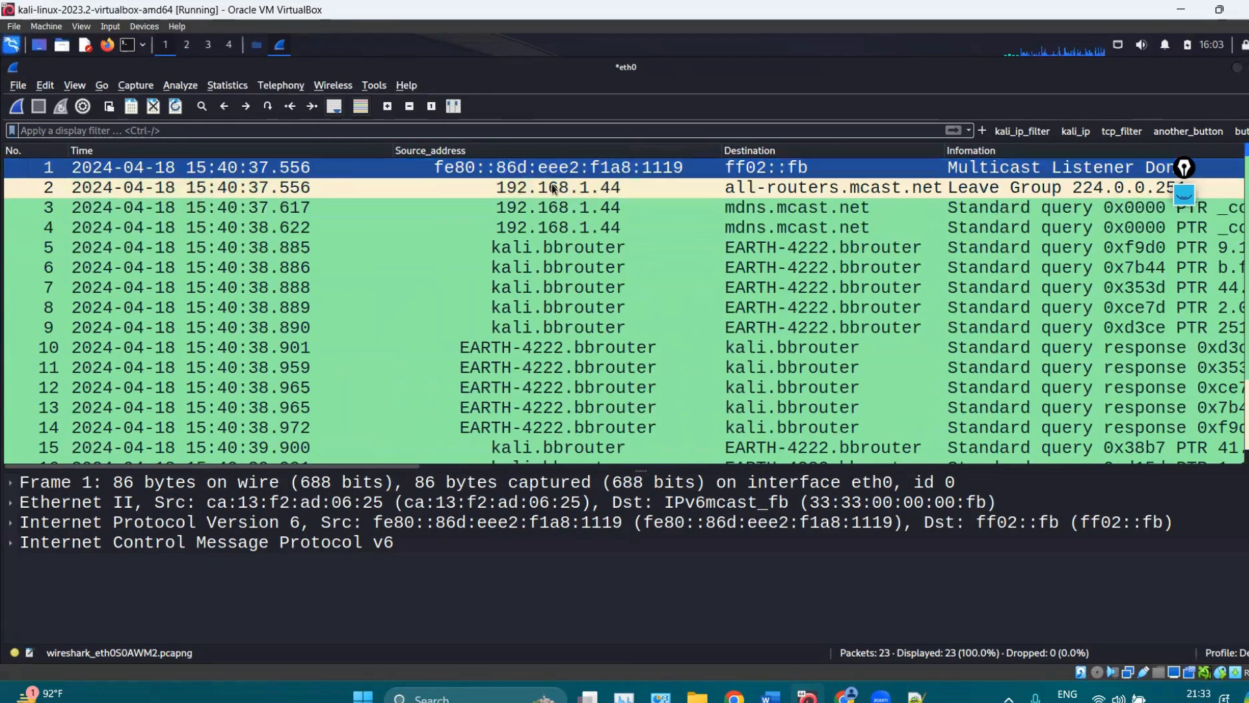
Resize the Source_address column to its contents, hide it from the packet list, and show it again.
{"action": "right_click", "coordinate": [528, 157]}
{"action": "left_click", "coordinate": [529, 150]}
{"action": "right_click", "coordinate": [525, 151]}
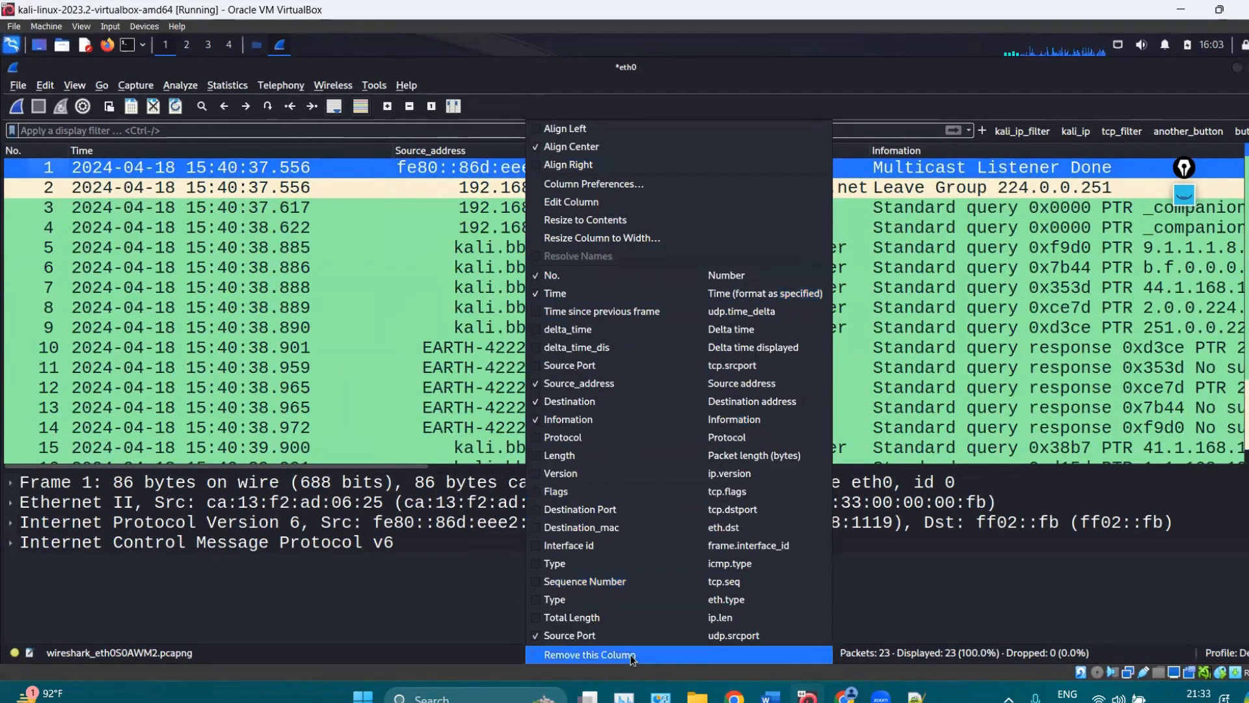
{"action": "left_click", "coordinate": [538, 386]}
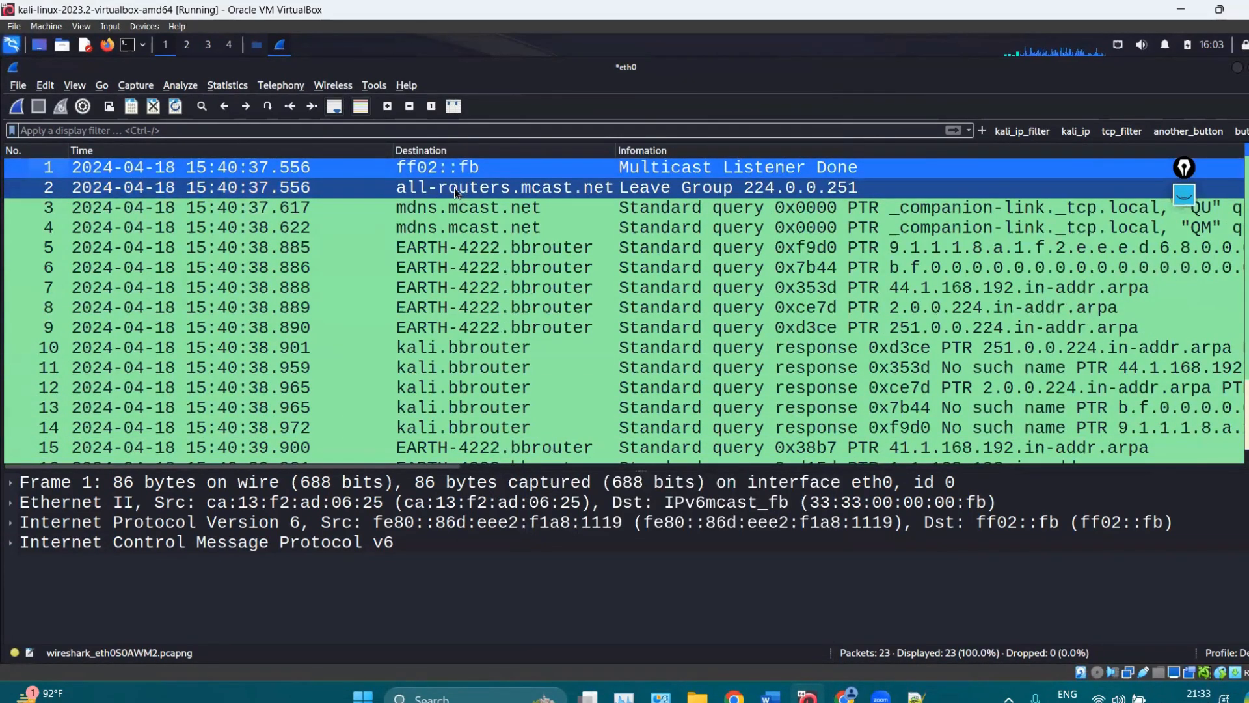
{"action": "right_click", "coordinate": [380, 154]}
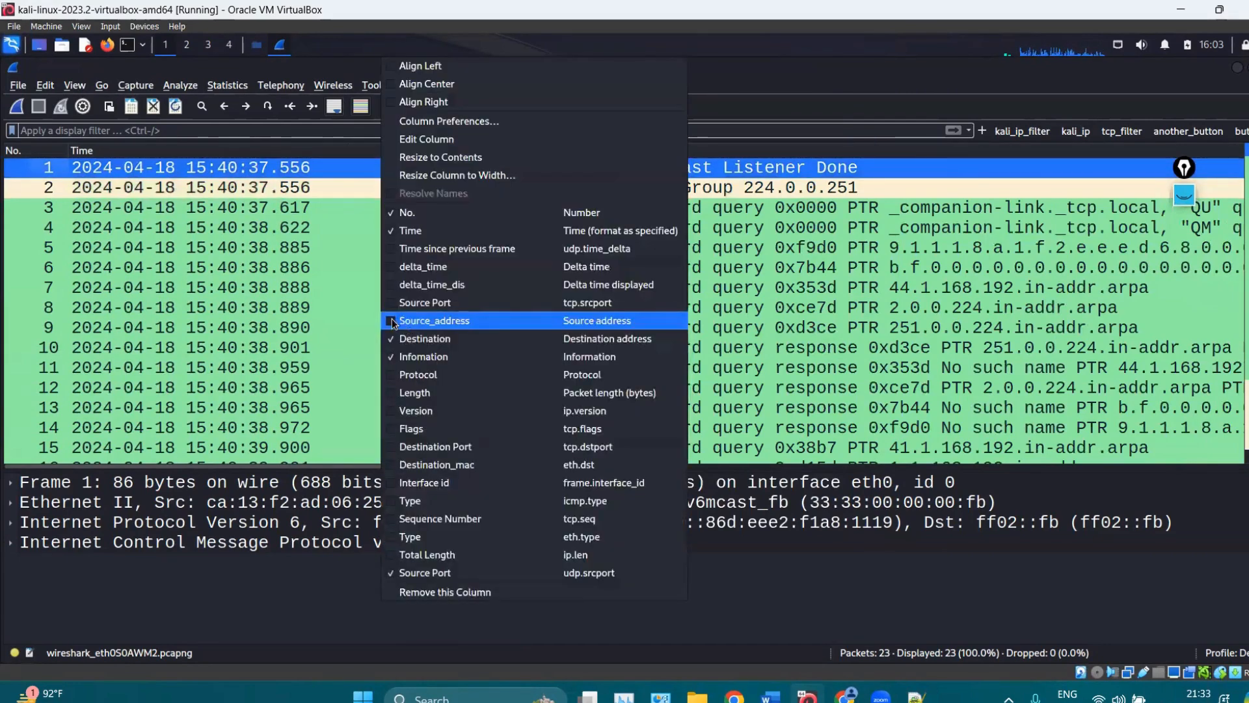
{"action": "left_click", "coordinate": [392, 318]}
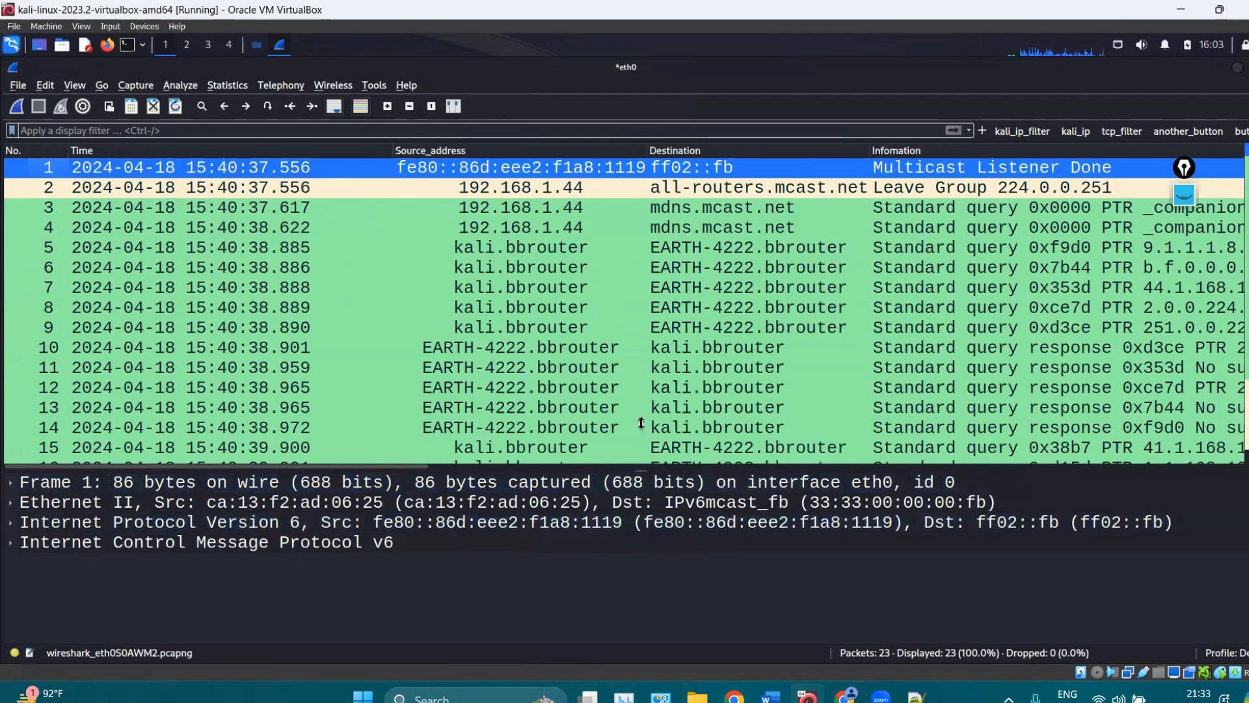
Enlarge the packet details pane, expand packet 5's User Datagram Protocol section, and review its port fields and the Apply as Column option.
{"action": "left_click_drag", "start_coordinate": [641, 423], "coordinate": [644, 332]}
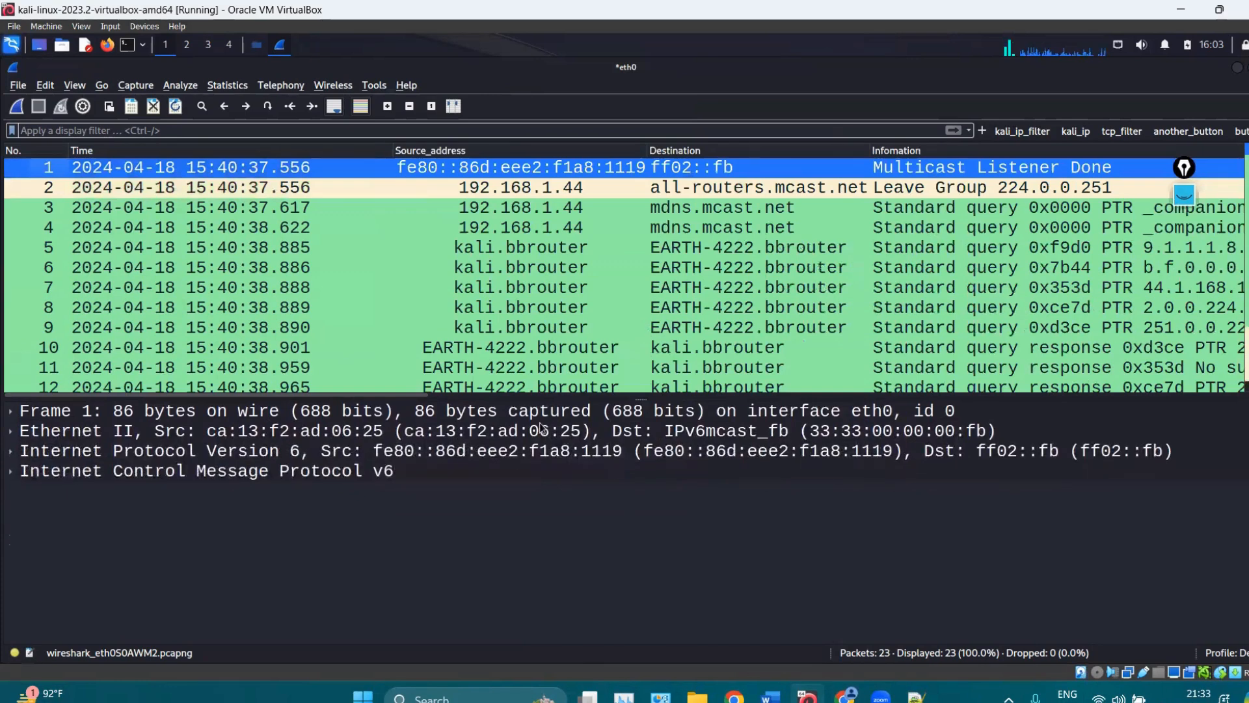
{"action": "left_click", "coordinate": [535, 255]}
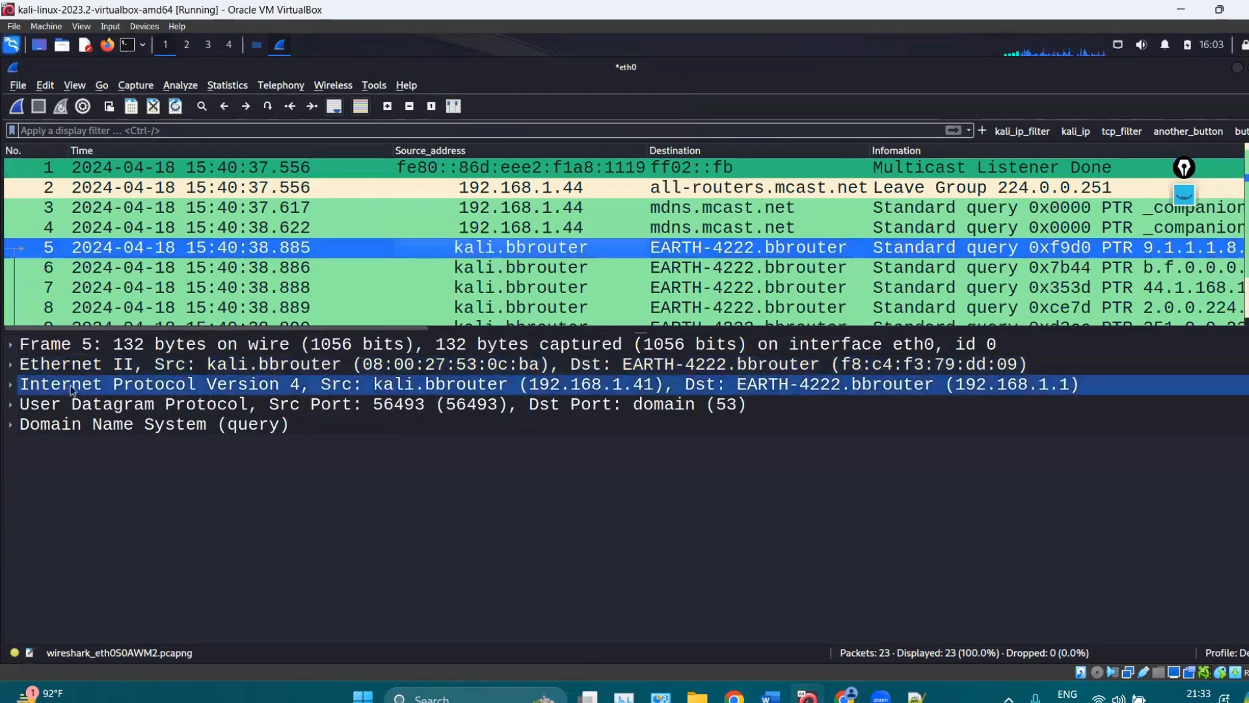
{"action": "left_click", "coordinate": [9, 406]}
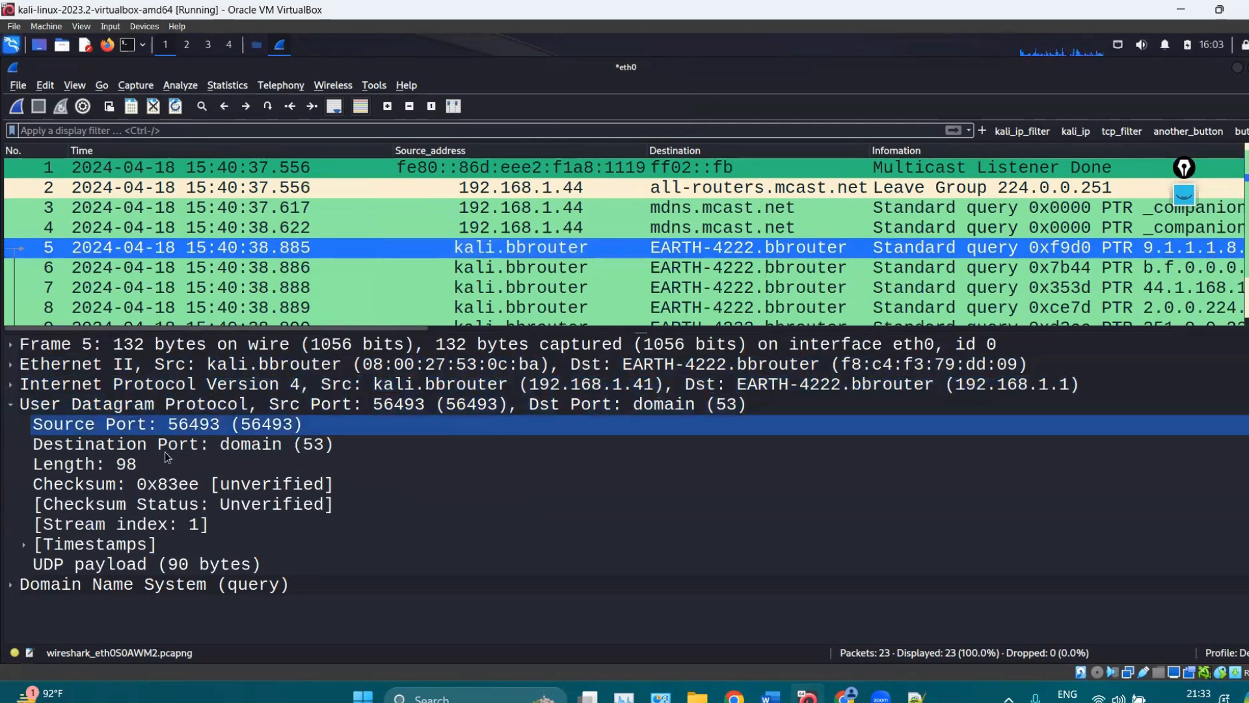
{"action": "left_click", "coordinate": [226, 442]}
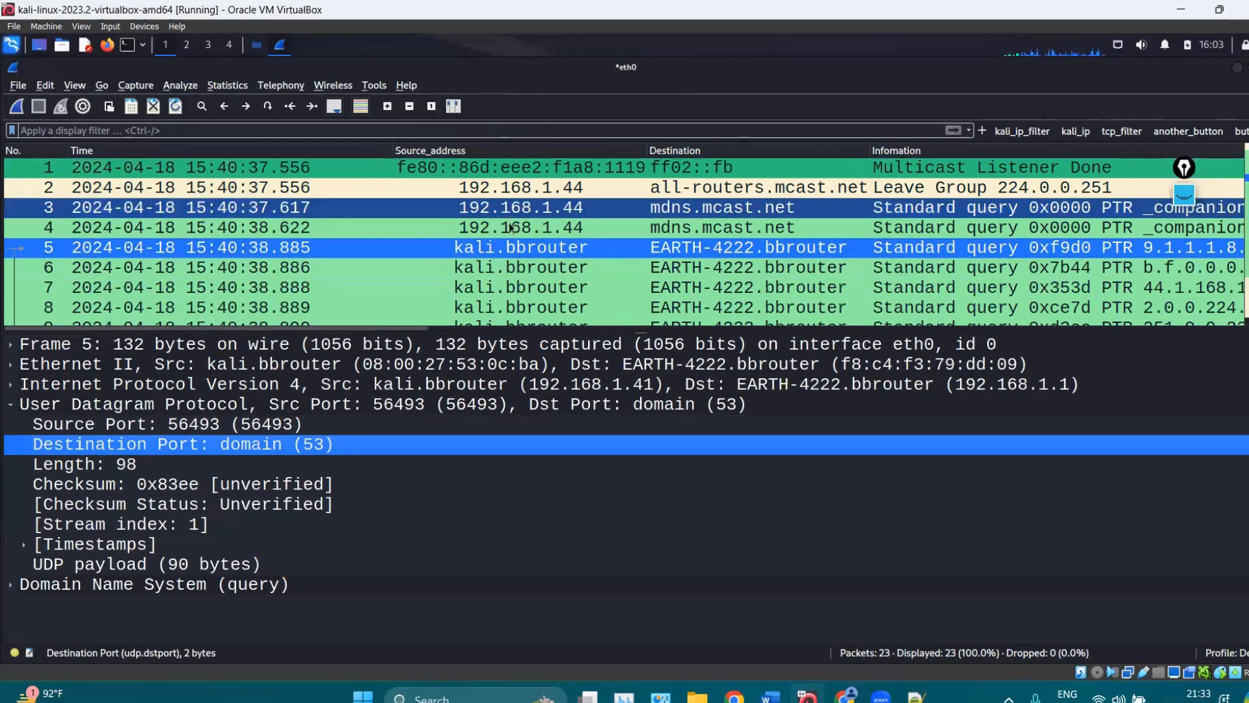
{"action": "right_click", "coordinate": [122, 428]}
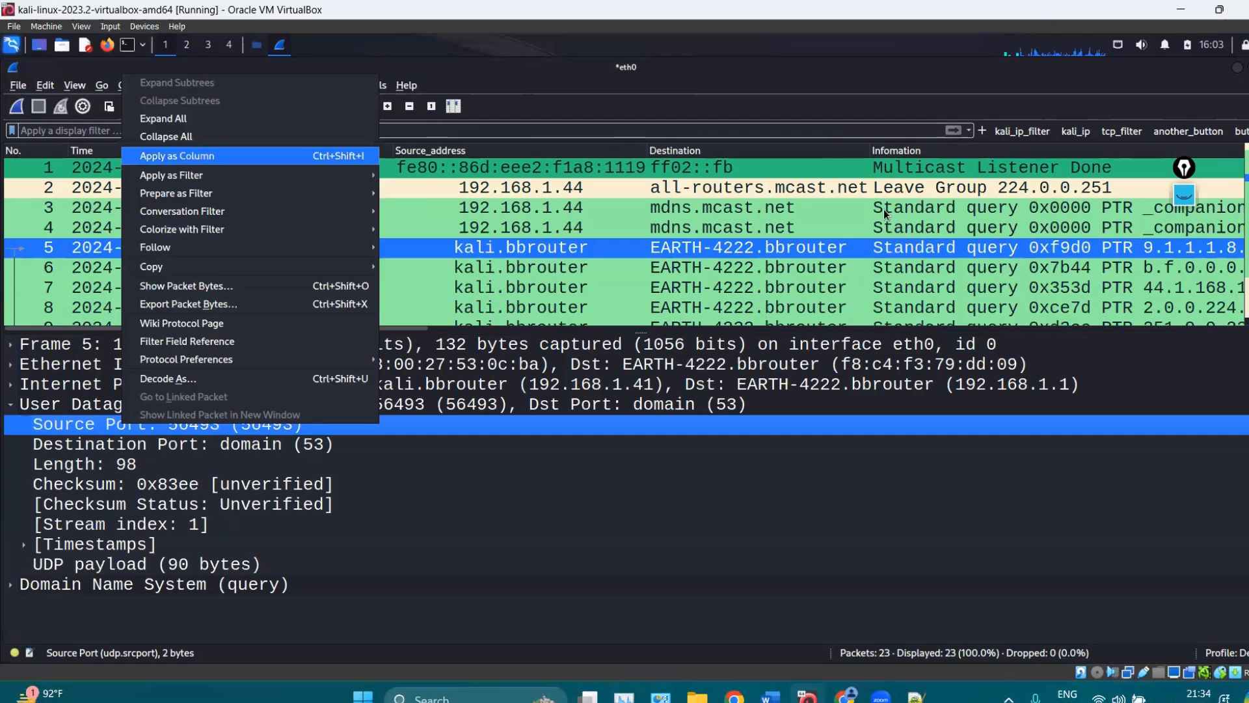
{"action": "left_click", "coordinate": [641, 310]}
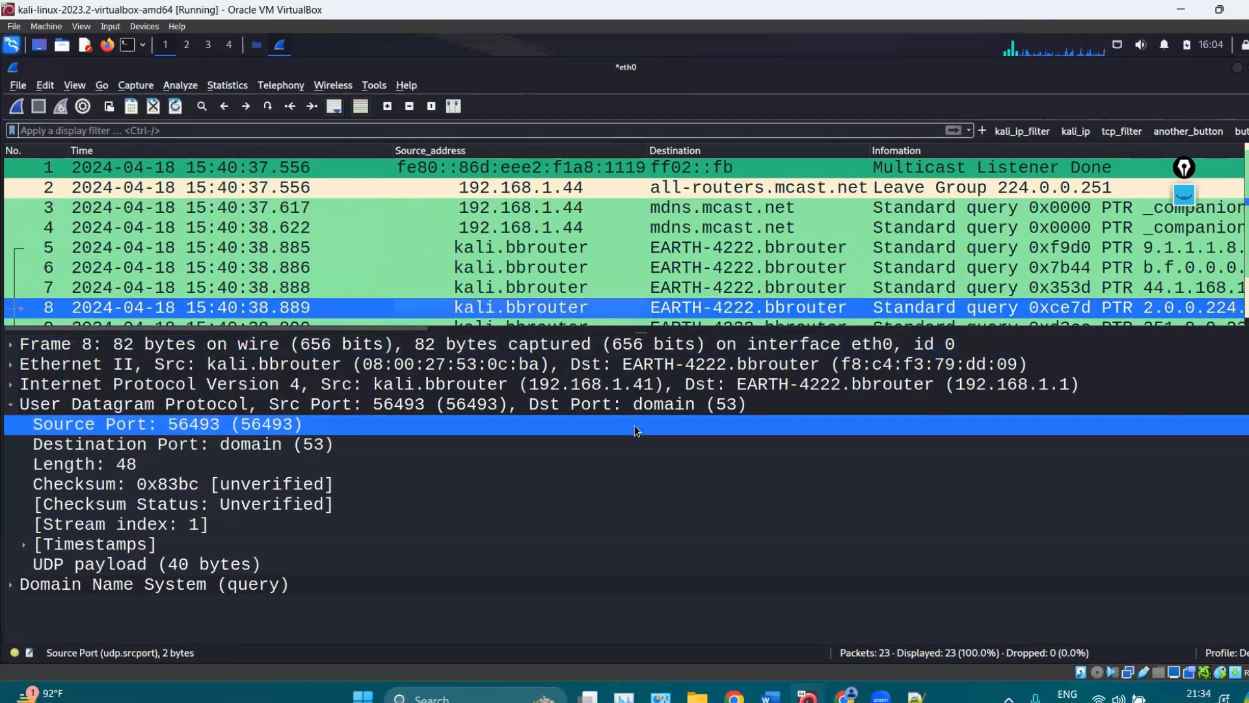
Enlarge the packet list and move the Source Port column to directly after Source_address.
{"action": "left_click", "coordinate": [633, 365]}
{"action": "left_click_drag", "start_coordinate": [640, 332], "coordinate": [641, 585]}
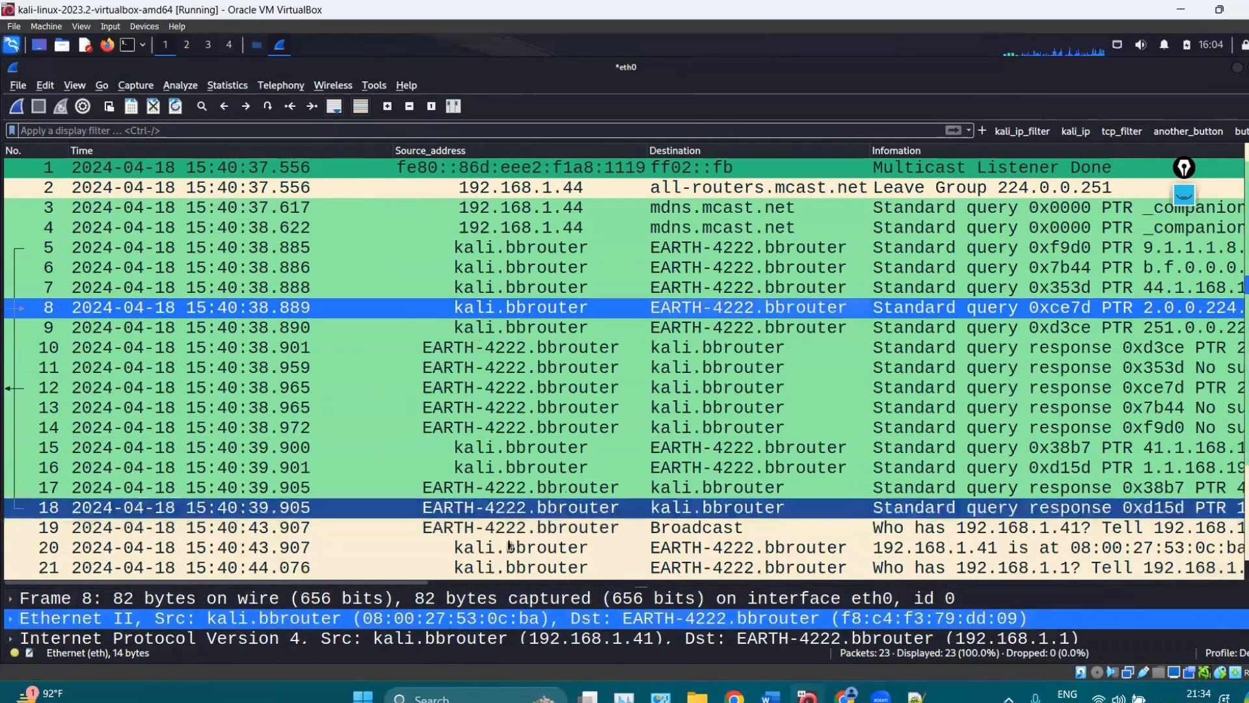
{"action": "left_click_drag", "start_coordinate": [412, 581], "coordinate": [1004, 517]}
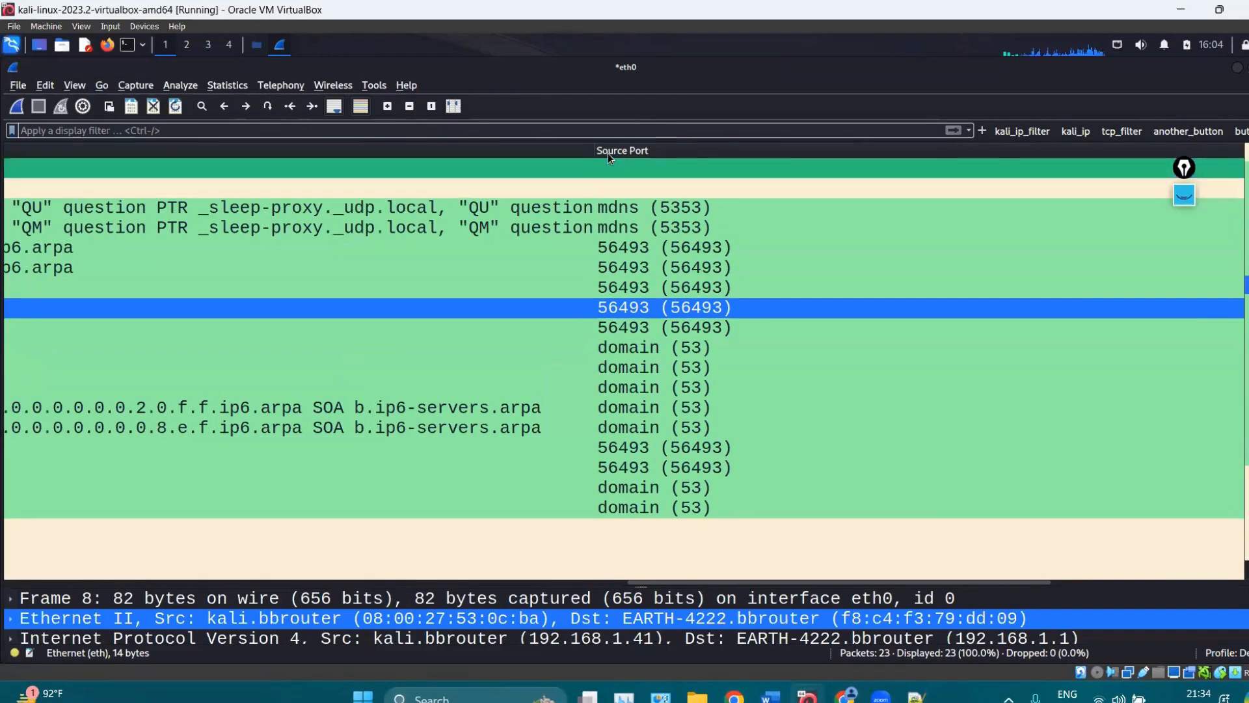
{"action": "left_click_drag", "start_coordinate": [607, 151], "coordinate": [323, 169]}
{"action": "left_click_drag", "start_coordinate": [213, 155], "coordinate": [145, 150]}
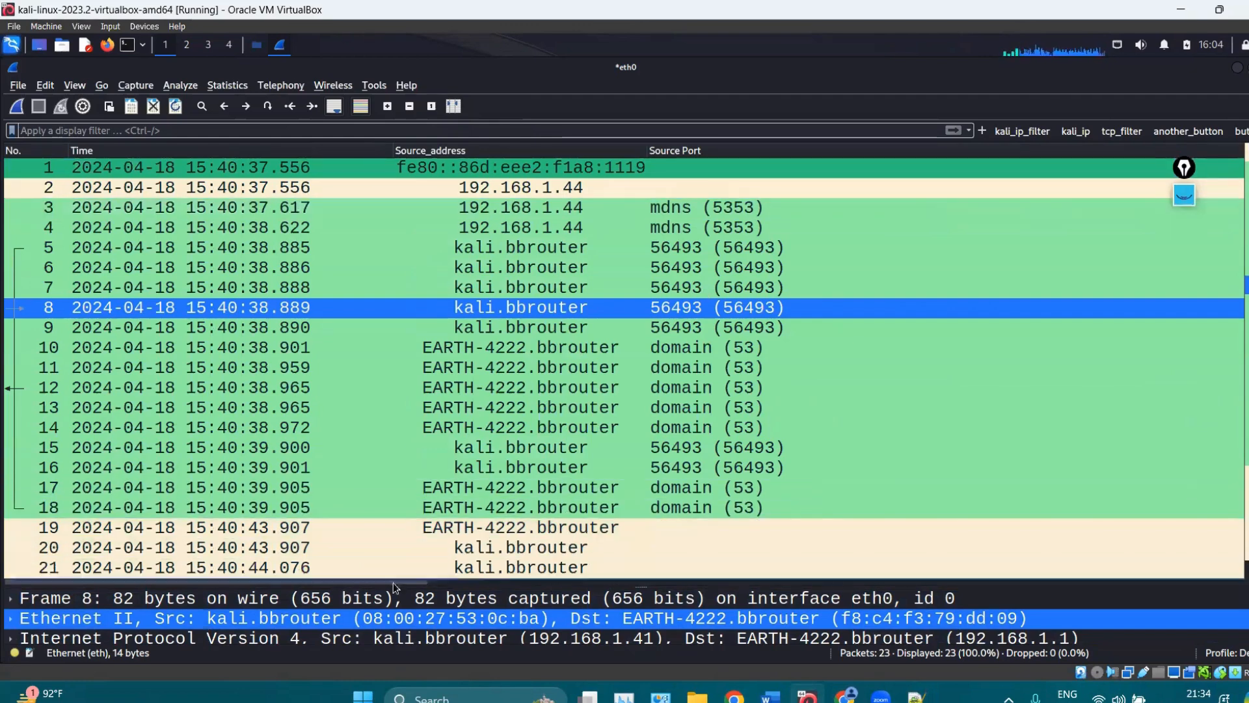
Enlarge the packet details pane and apply packet 8's UDP destination port as a packet list column.
{"action": "left_click_drag", "start_coordinate": [641, 474], "coordinate": [615, 320]}
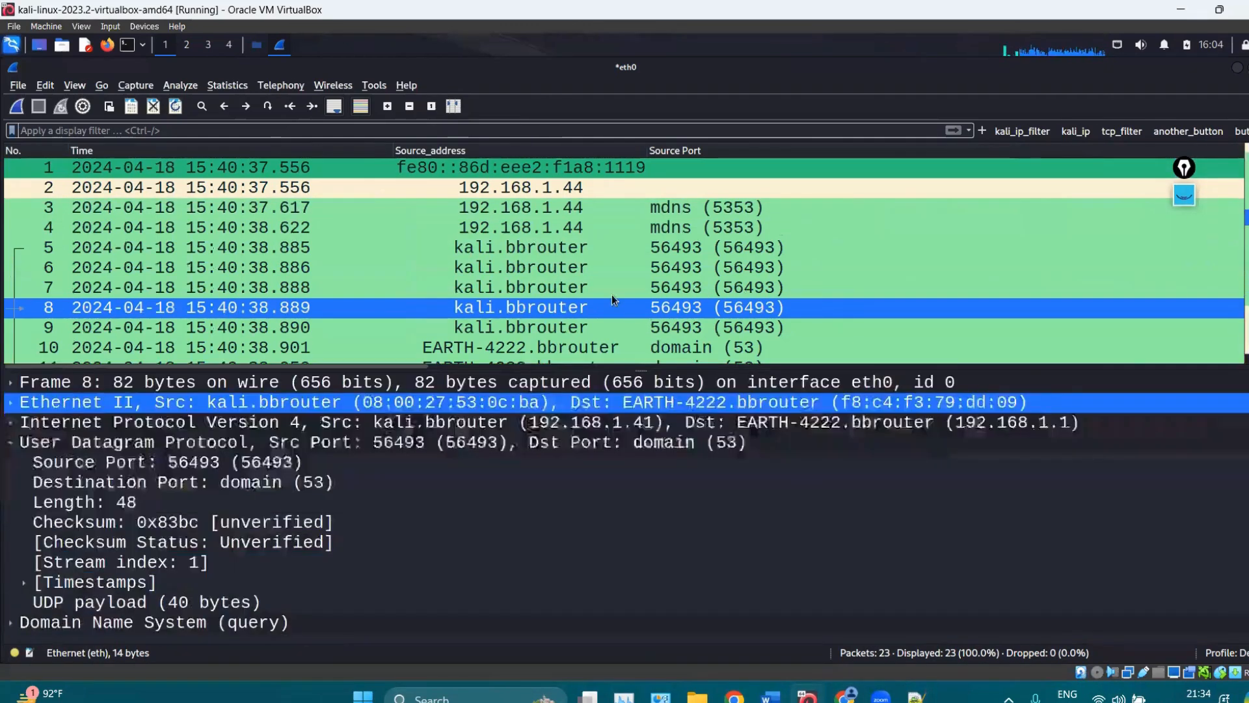
{"action": "right_click", "coordinate": [125, 429]}
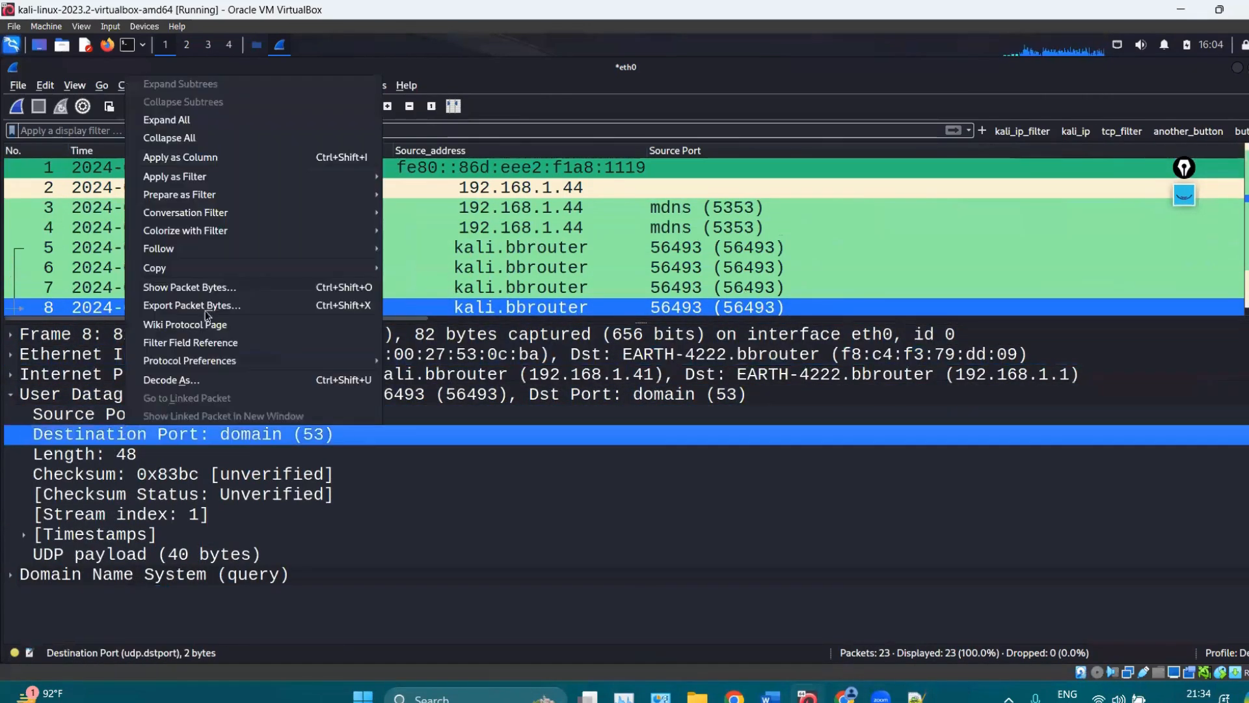
{"action": "left_click", "coordinate": [238, 154]}
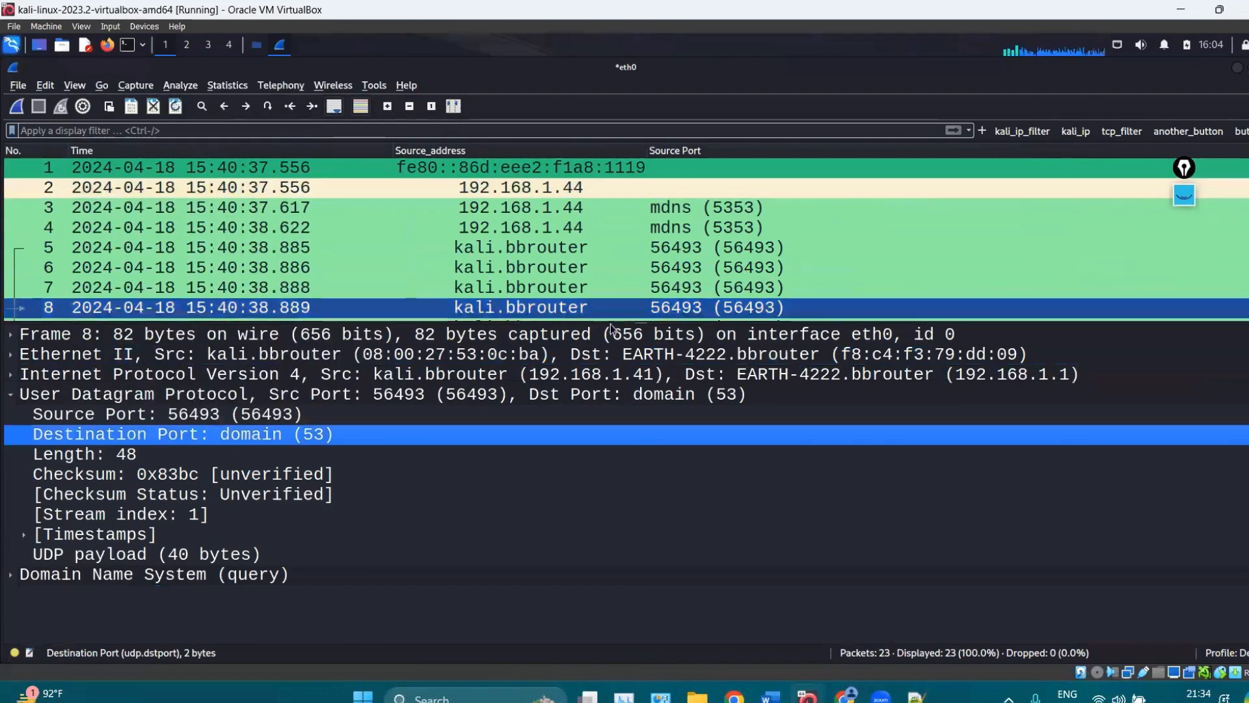
Enlarge the packet list, narrow the overly wide Source Port column, fit all columns to their contents, and reset the text to normal size.
{"action": "left_click_drag", "start_coordinate": [690, 320], "coordinate": [689, 603]}
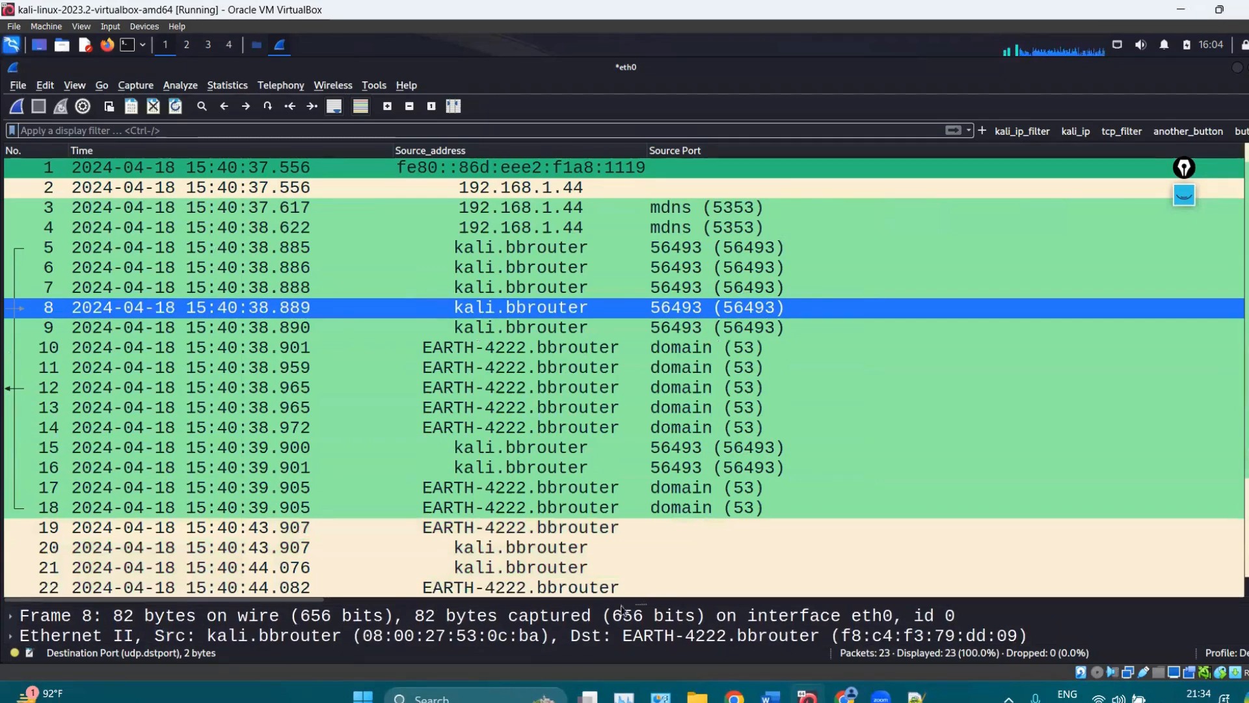
{"action": "scroll", "coordinate": [292, 445], "scroll_direction": "right", "scroll_amount": 5}
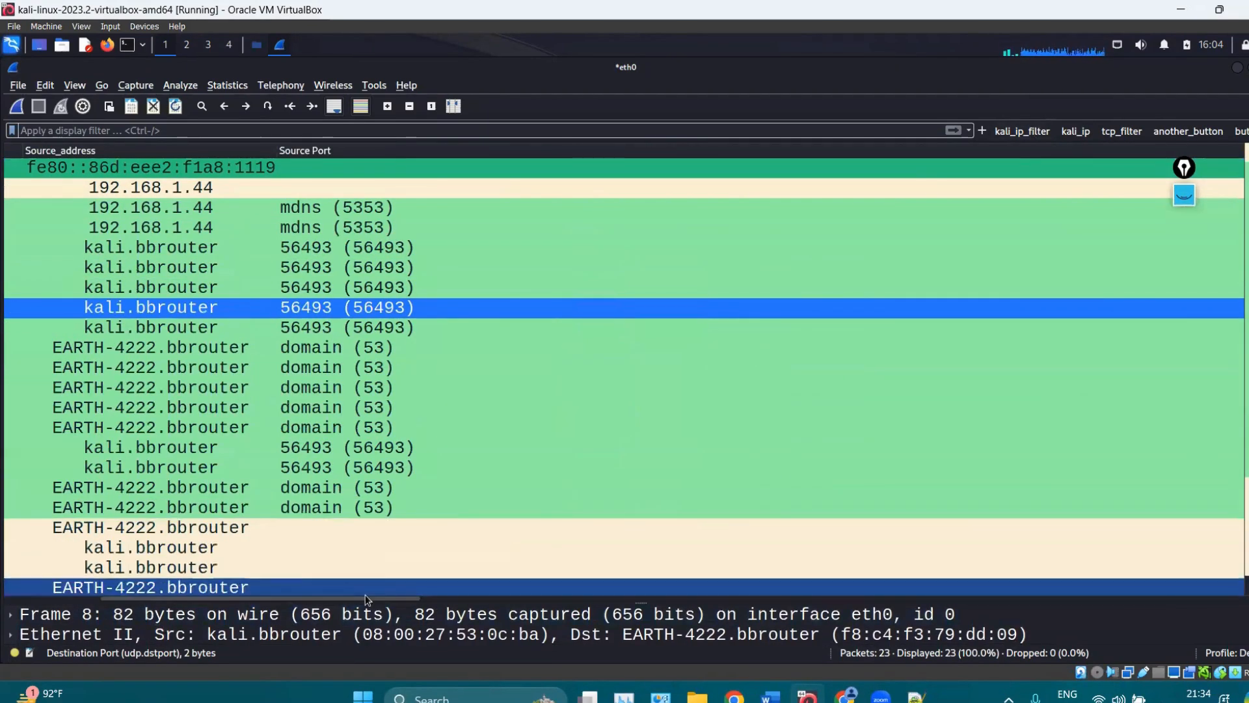
{"action": "left_click_drag", "start_coordinate": [412, 600], "coordinate": [577, 600]}
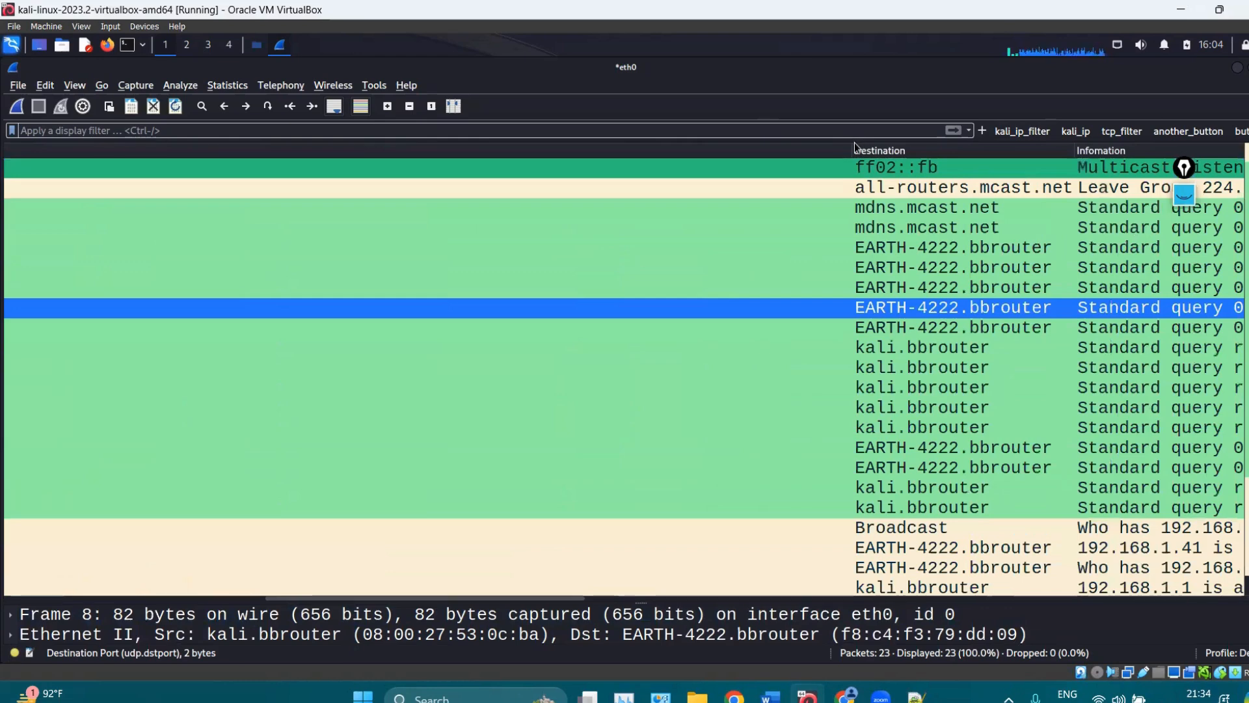
{"action": "left_click_drag", "start_coordinate": [847, 150], "coordinate": [114, 170]}
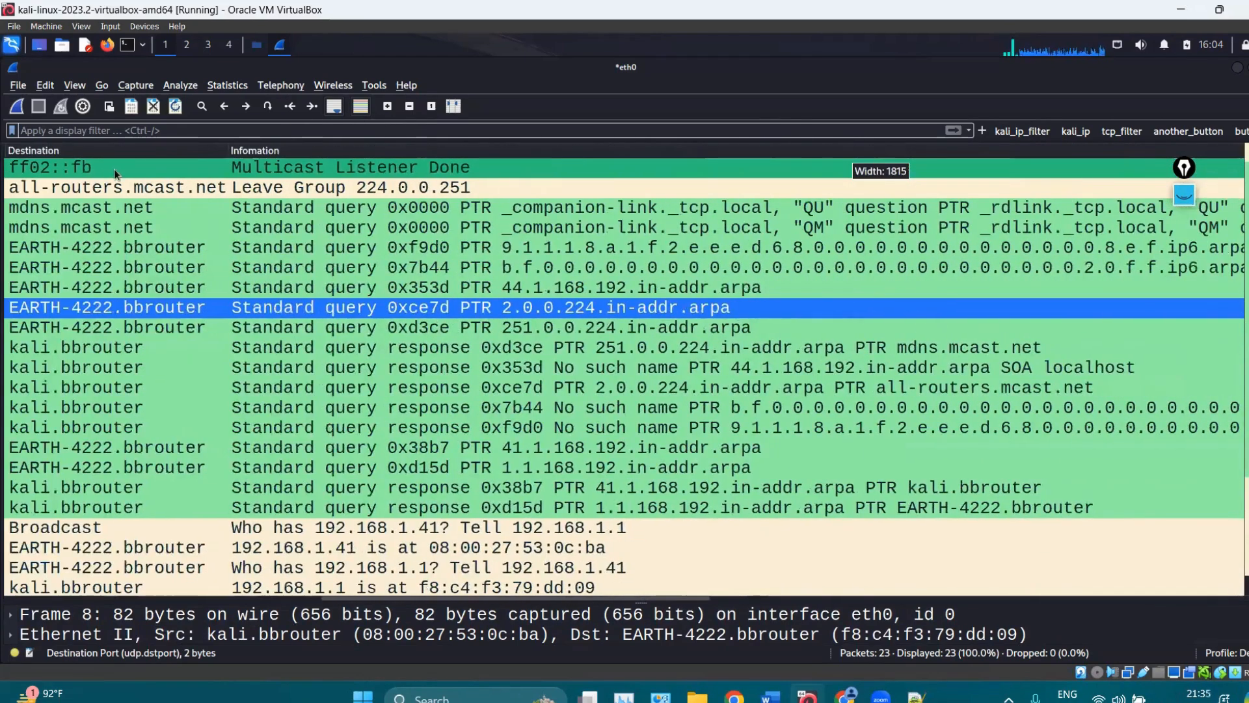
{"action": "left_click", "coordinate": [459, 106]}
{"action": "left_click", "coordinate": [432, 105]}
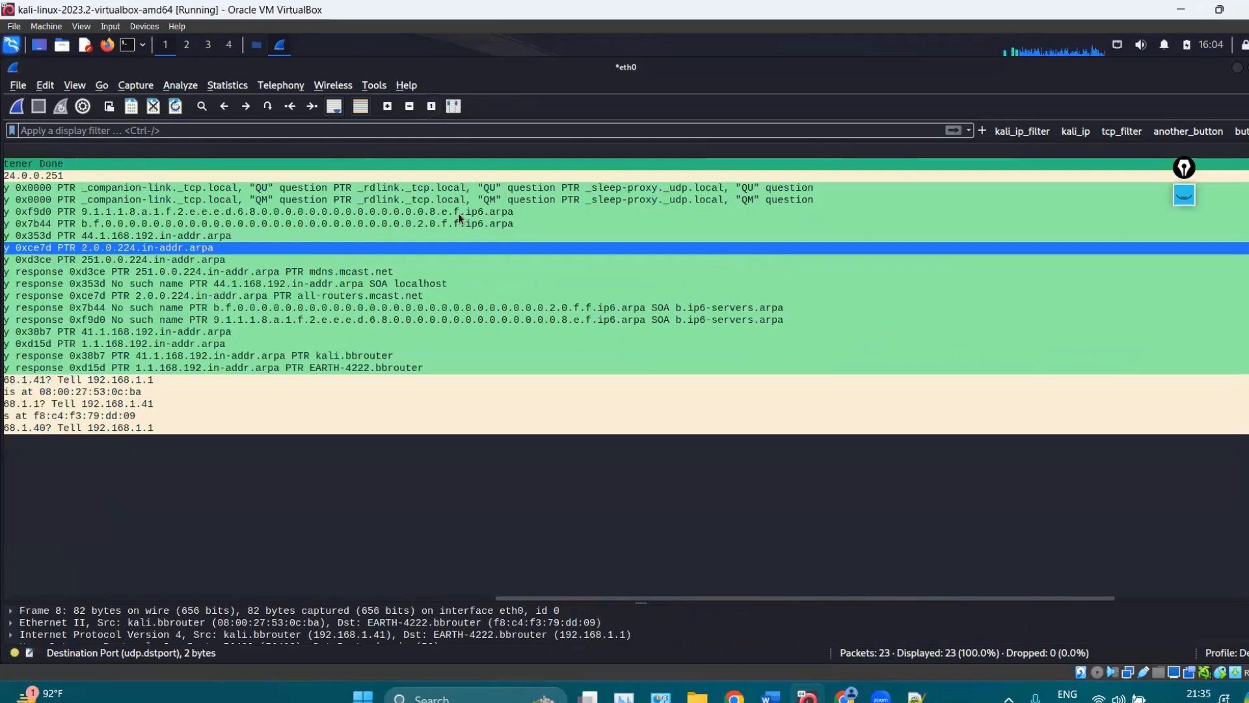
{"action": "left_click", "coordinate": [381, 597]}
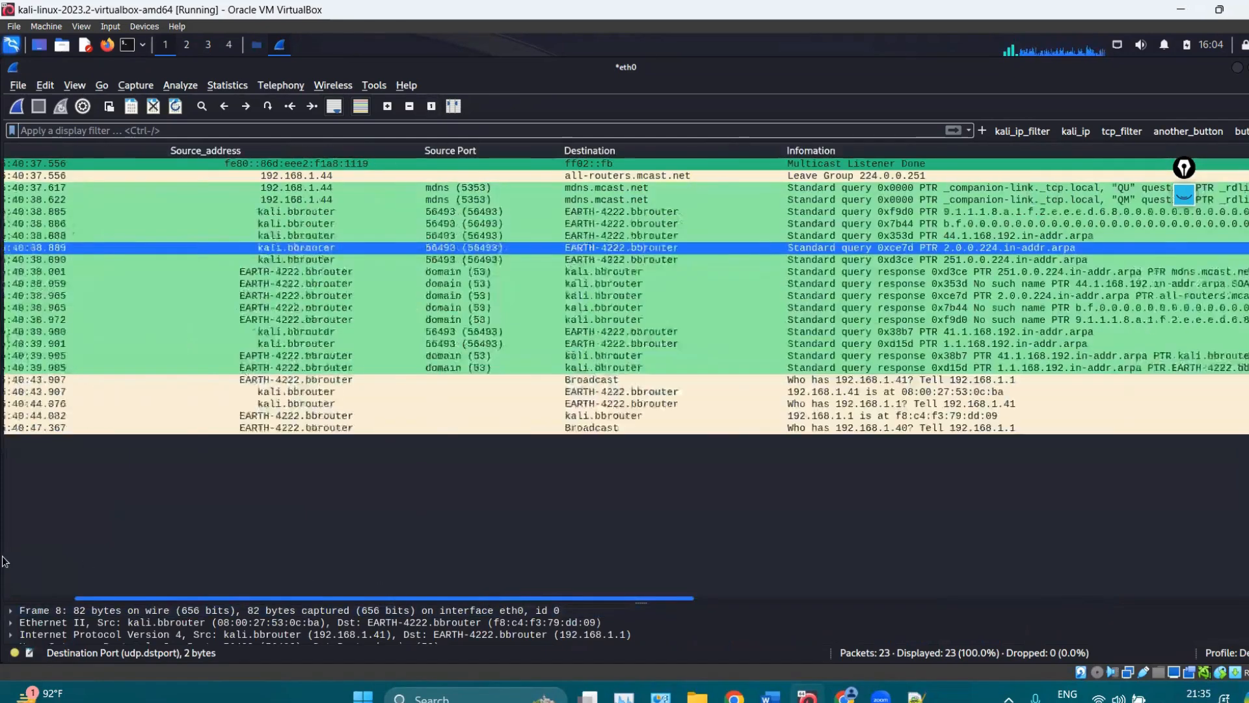
{"action": "left_click_drag", "start_coordinate": [4, 562], "coordinate": [13, 516]}
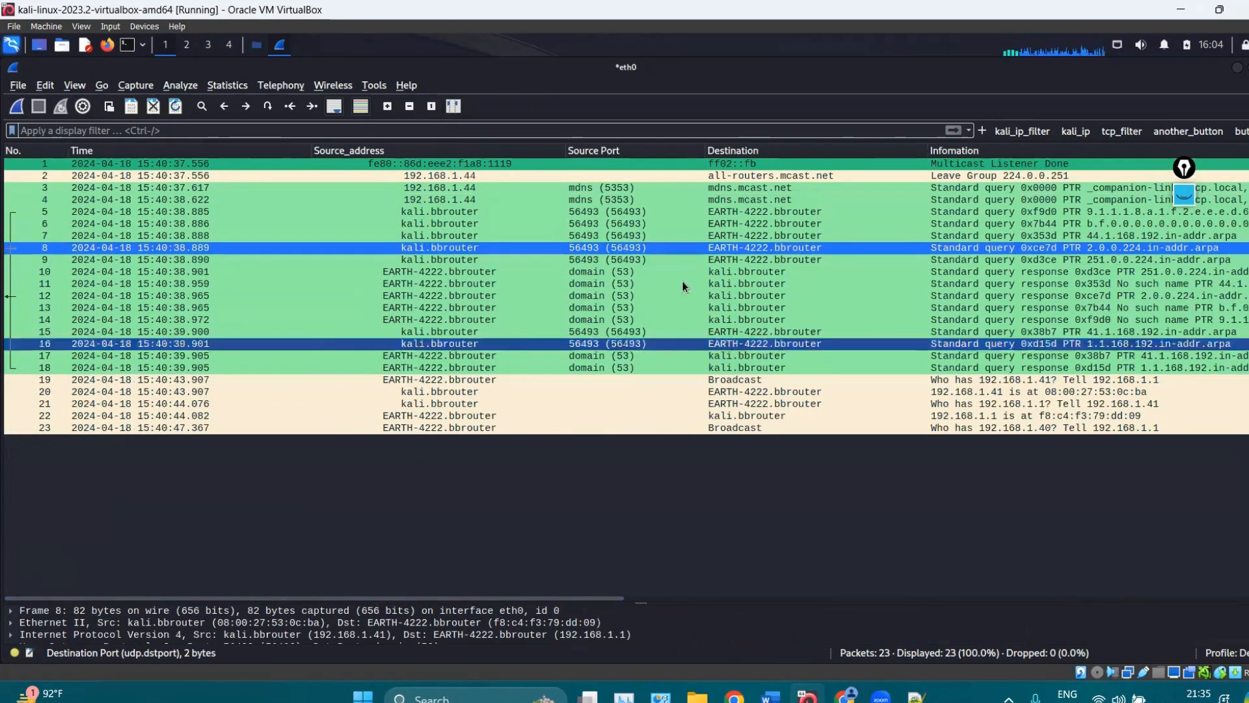
Narrow the Infomation column so that the Destination Port column fits in view beside it.
{"action": "left_click_drag", "start_coordinate": [311, 596], "coordinate": [1166, 494]}
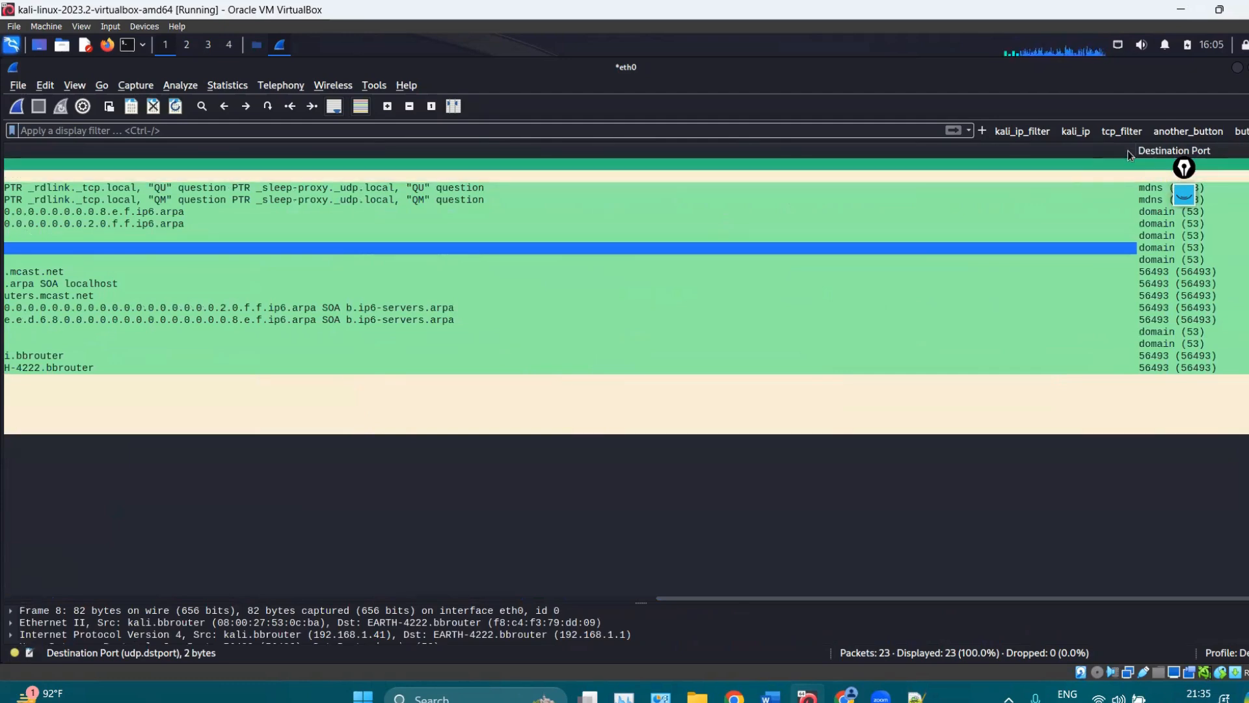
{"action": "left_click_drag", "start_coordinate": [1137, 150], "coordinate": [734, 199]}
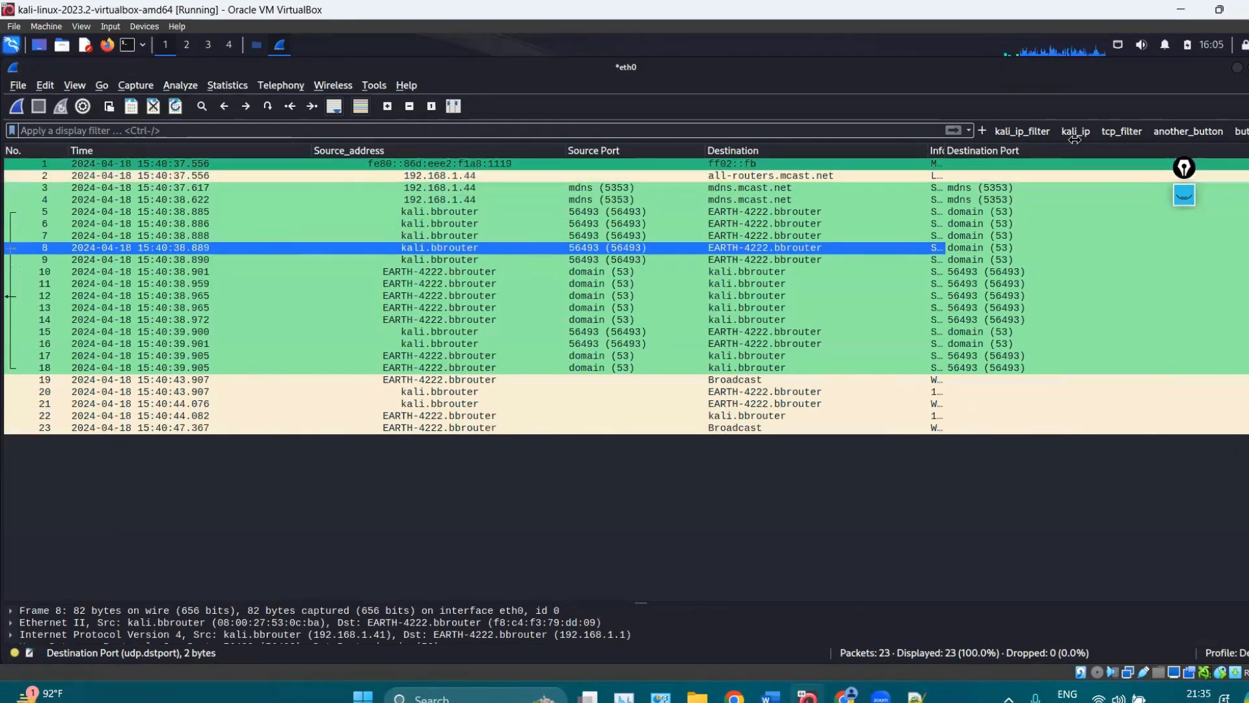
{"action": "left_click_drag", "start_coordinate": [945, 150], "coordinate": [1075, 139]}
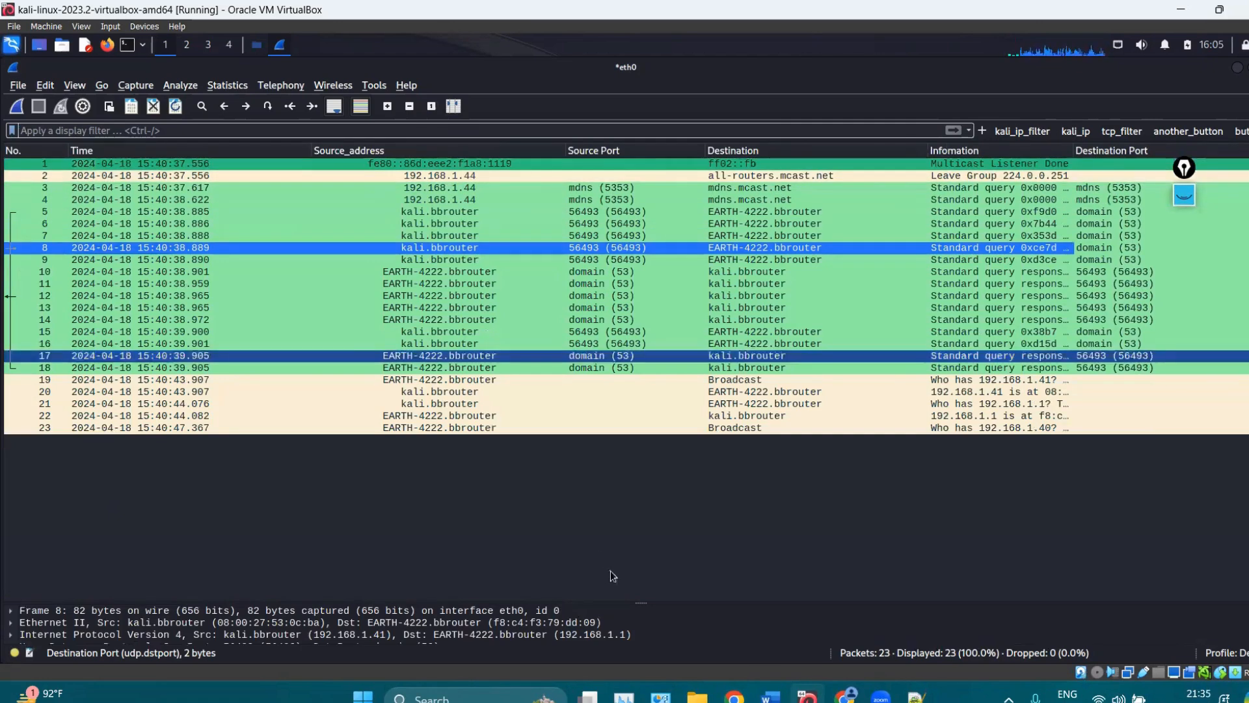
Move the Destination Port column to directly after Destination, and enlarge the main window text by one level.
{"action": "left_click_drag", "start_coordinate": [643, 601], "coordinate": [627, 418]}
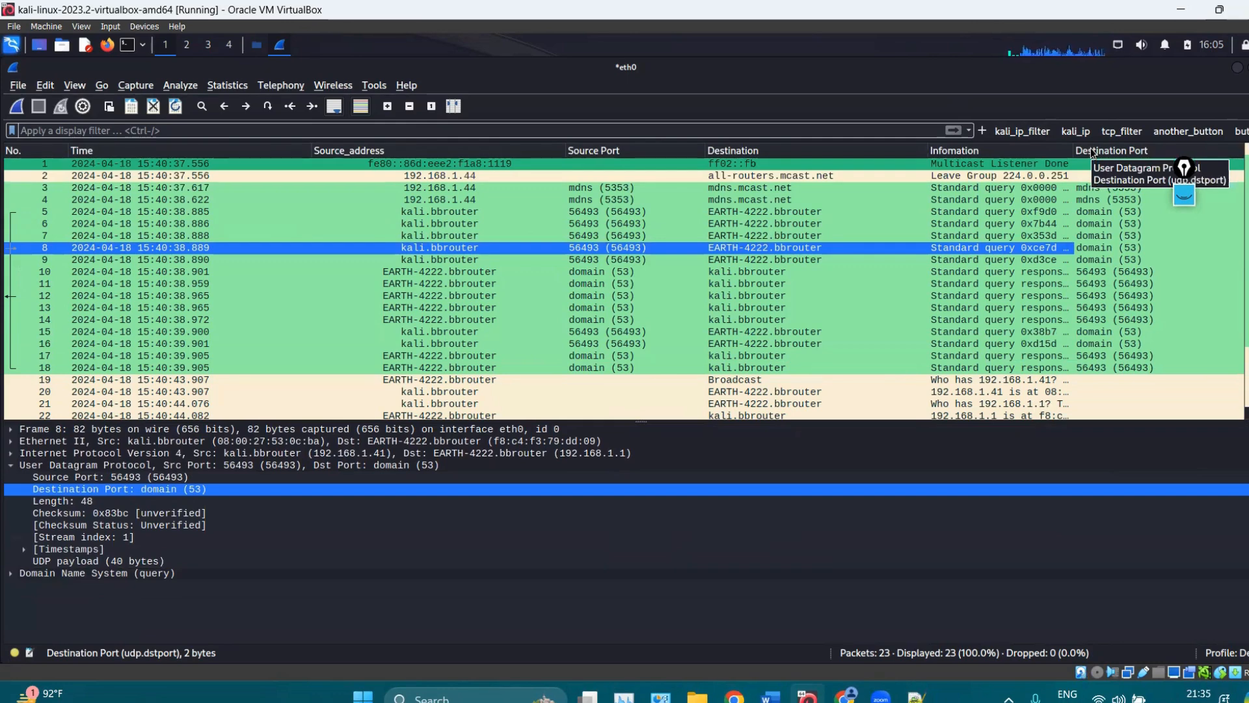
{"action": "left_click_drag", "start_coordinate": [1093, 153], "coordinate": [908, 151]}
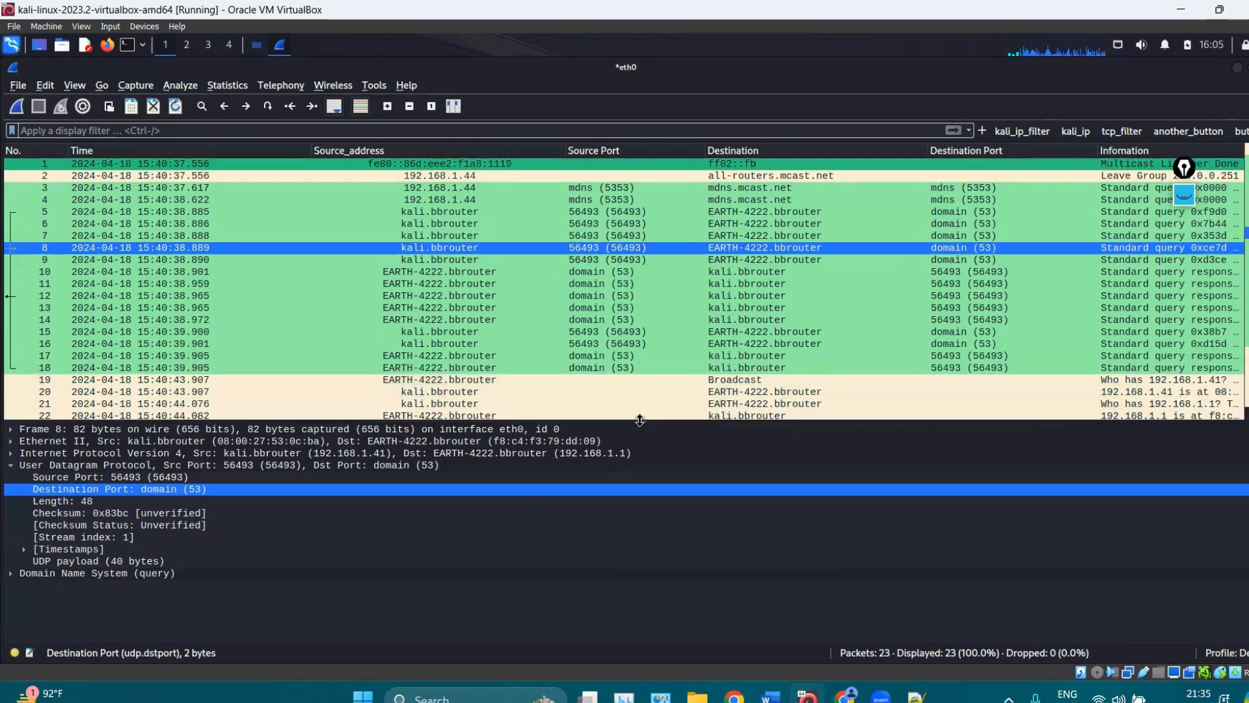
{"action": "left_click", "coordinate": [389, 107]}
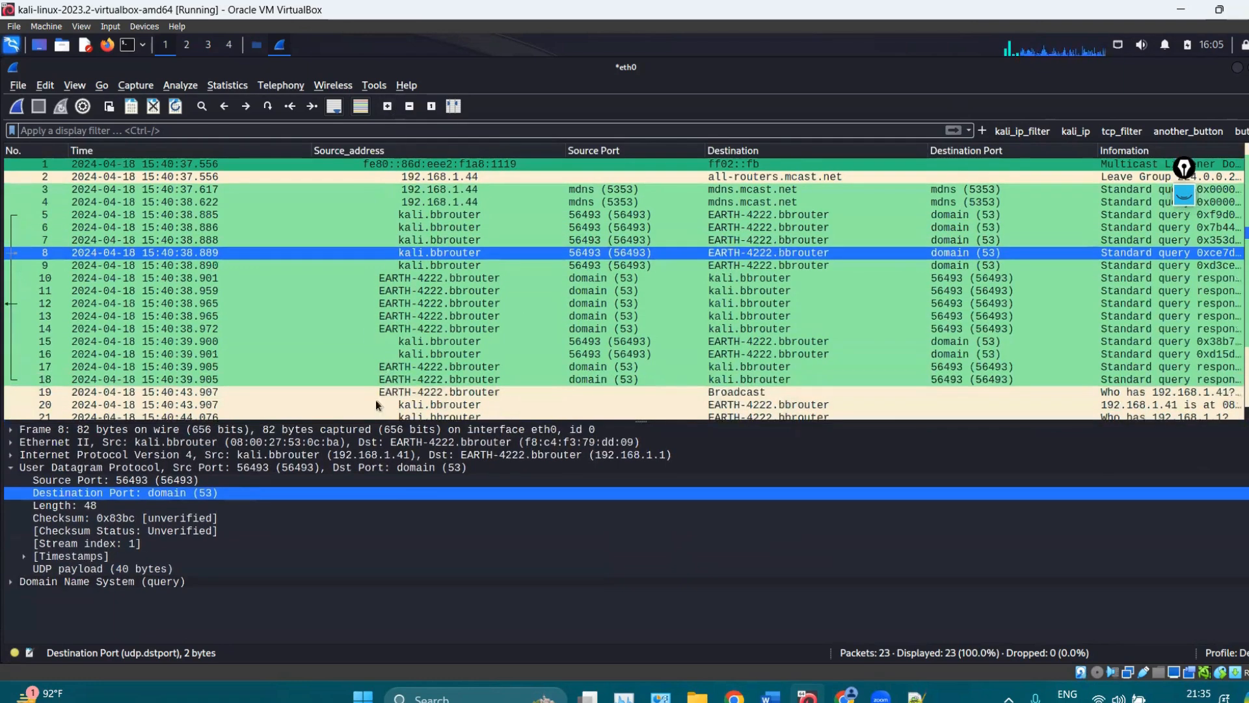
Expand packet 8's Domain Name System section and its Queries entry, and view the actions available for the Checksum field.
{"action": "left_click", "coordinate": [10, 582]}
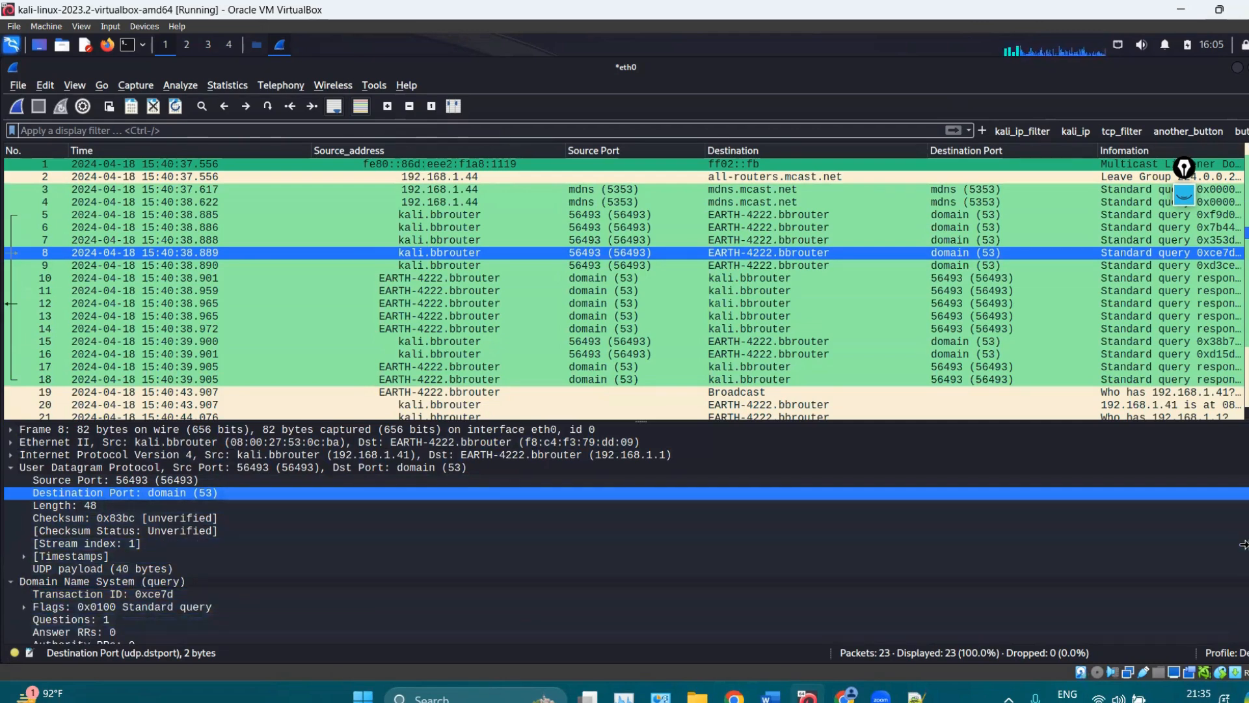
{"action": "scroll", "coordinate": [1242, 553], "scroll_direction": "down", "scroll_amount": 1}
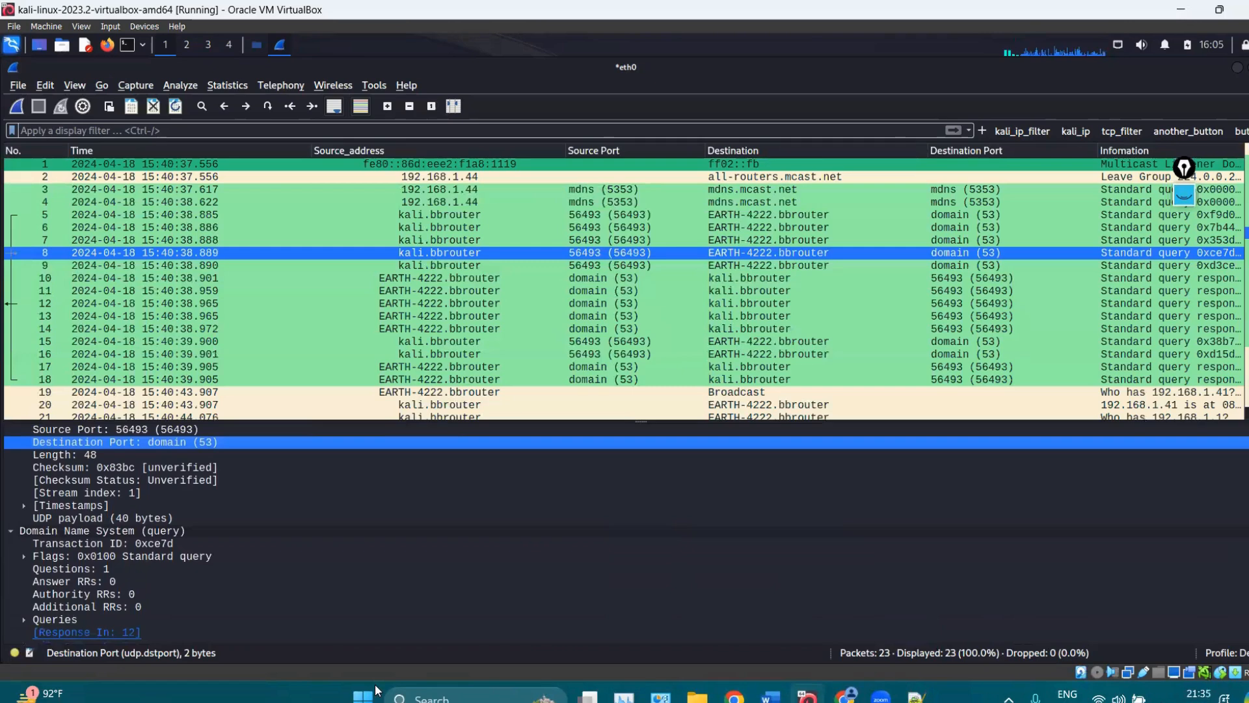
{"action": "left_click", "coordinate": [29, 554]}
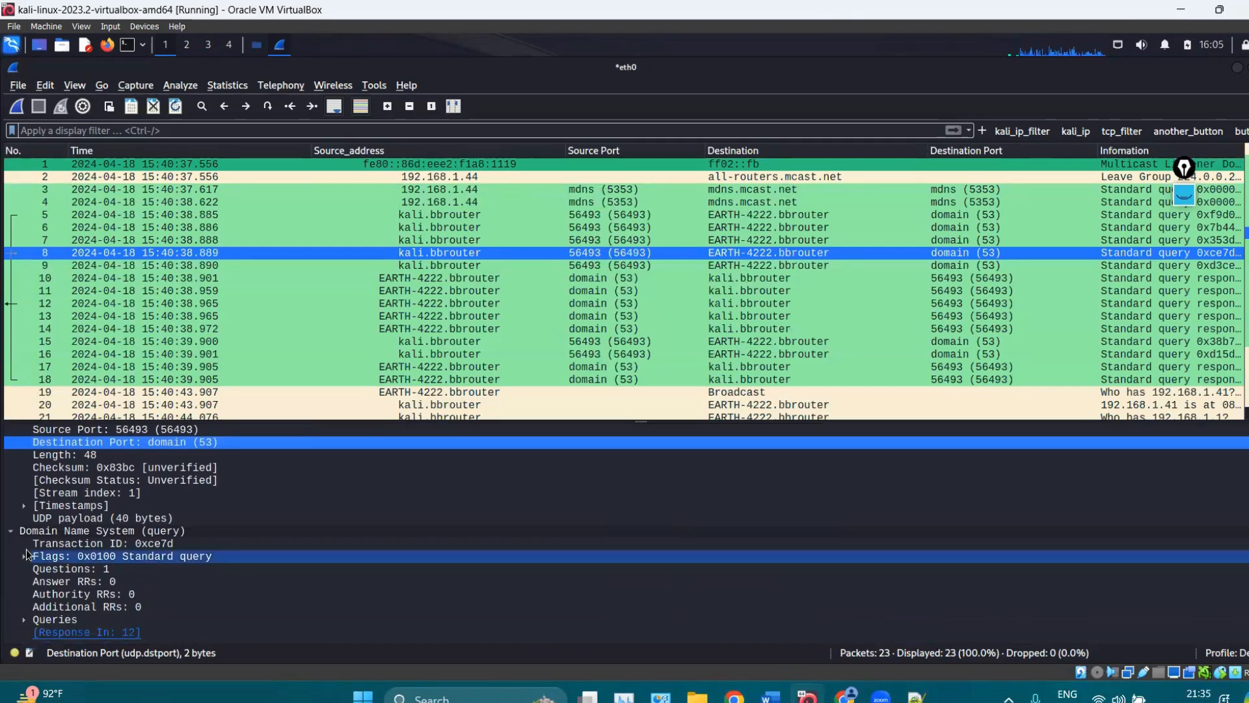
{"action": "left_click", "coordinate": [88, 581]}
{"action": "left_click", "coordinate": [39, 606]}
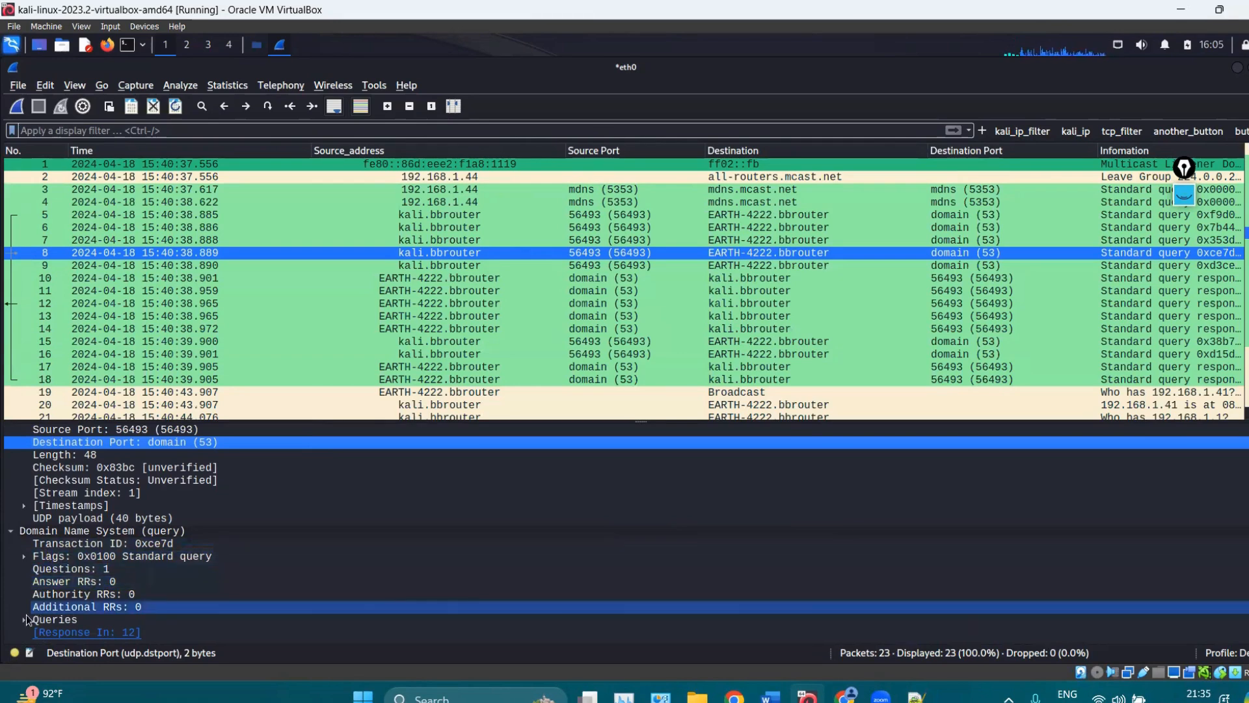
{"action": "left_click", "coordinate": [25, 619]}
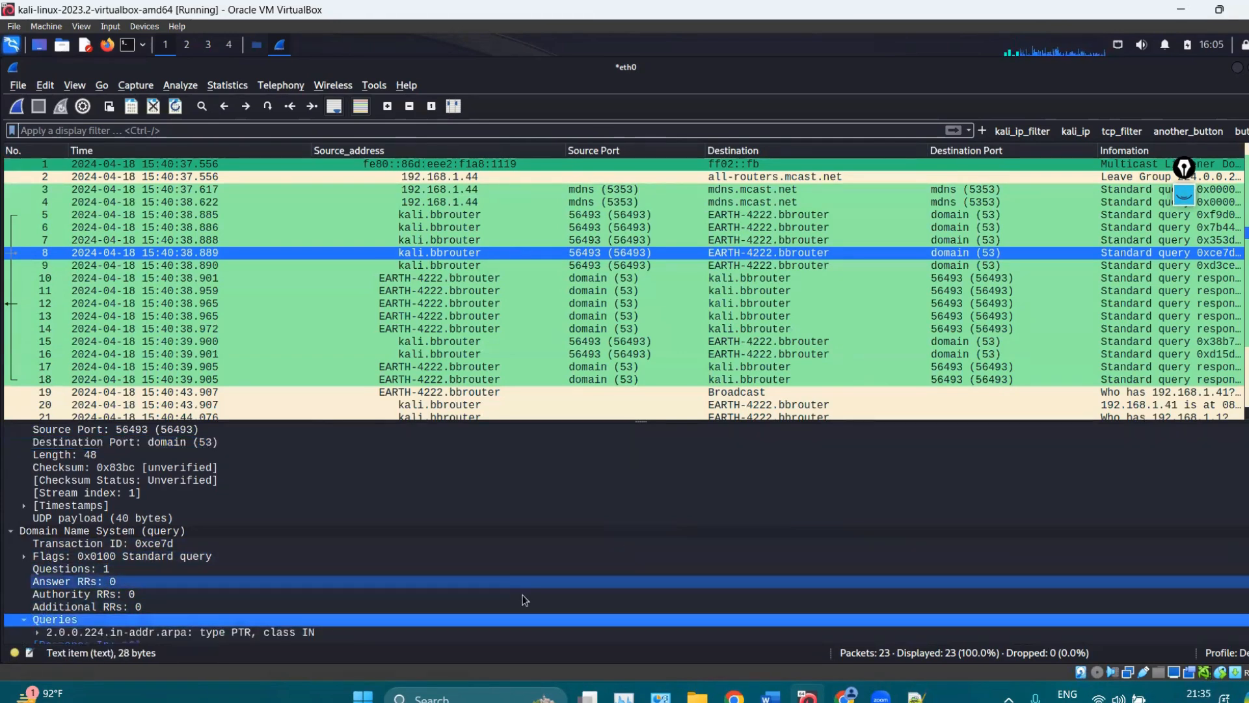
{"action": "right_click", "coordinate": [107, 471]}
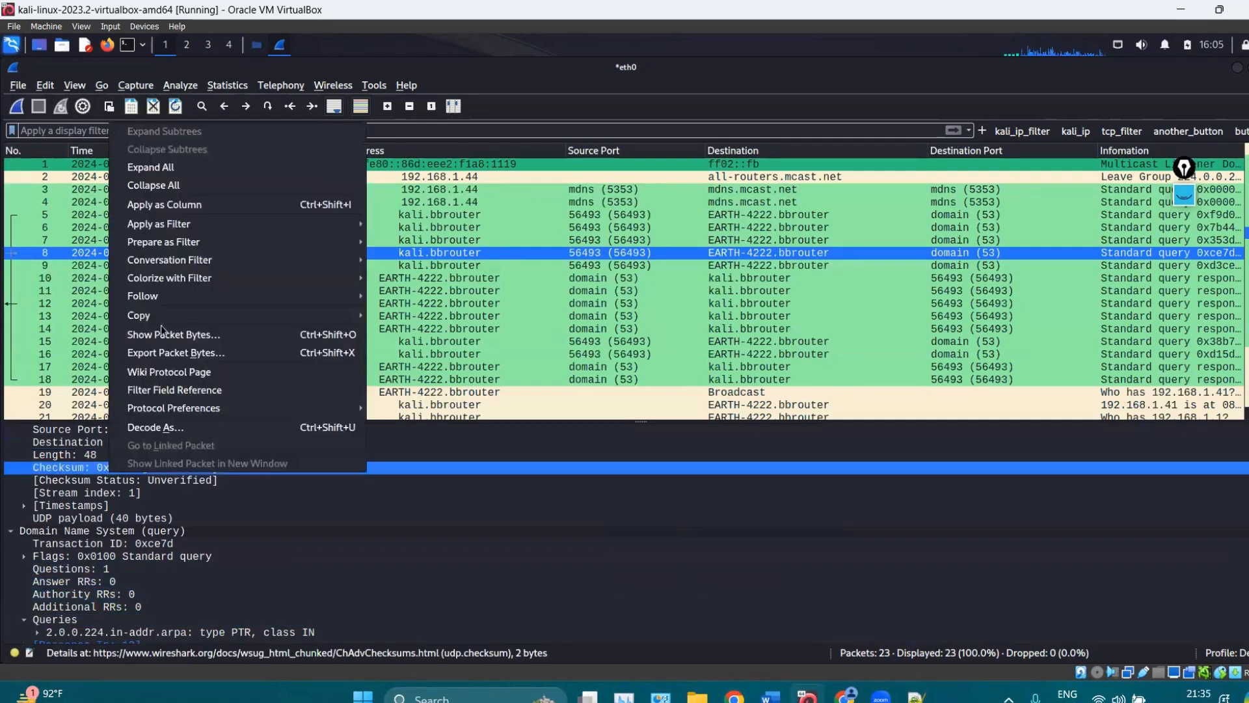
{"action": "left_click", "coordinate": [374, 517]}
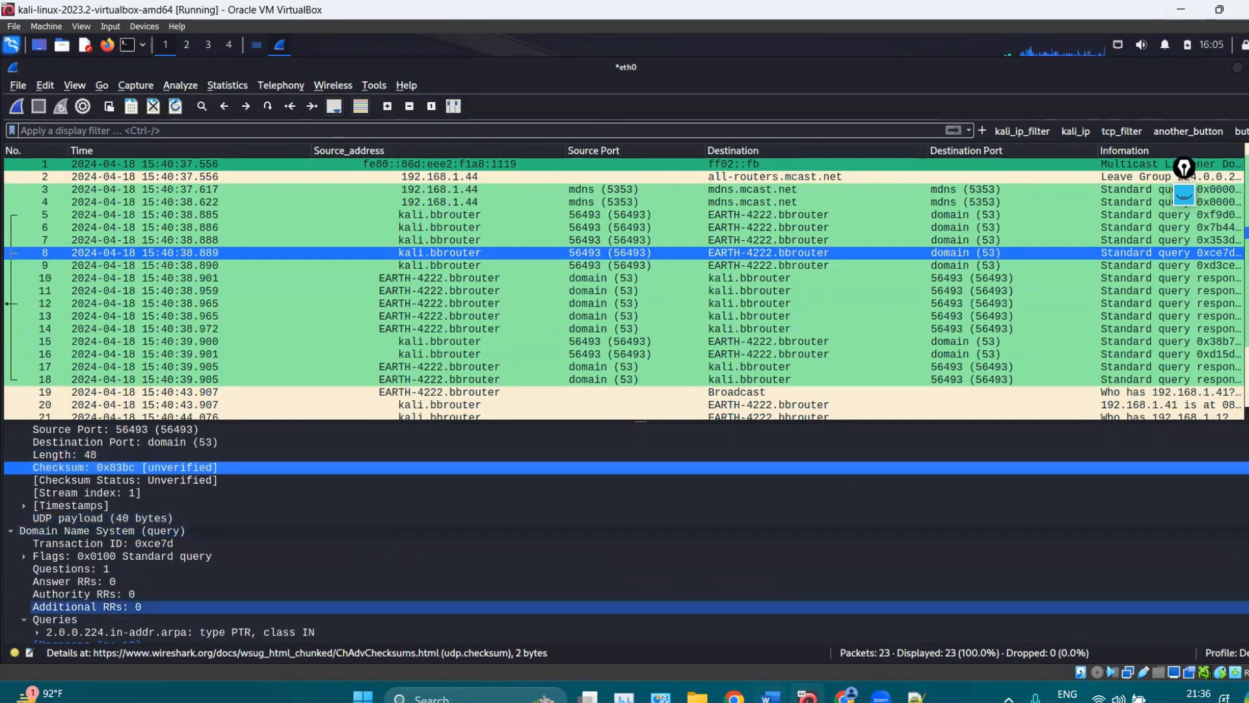
Examine the Source_address column's options and the Columns page of the preferences without changing the listed columns.
{"action": "left_click", "coordinate": [770, 699]}
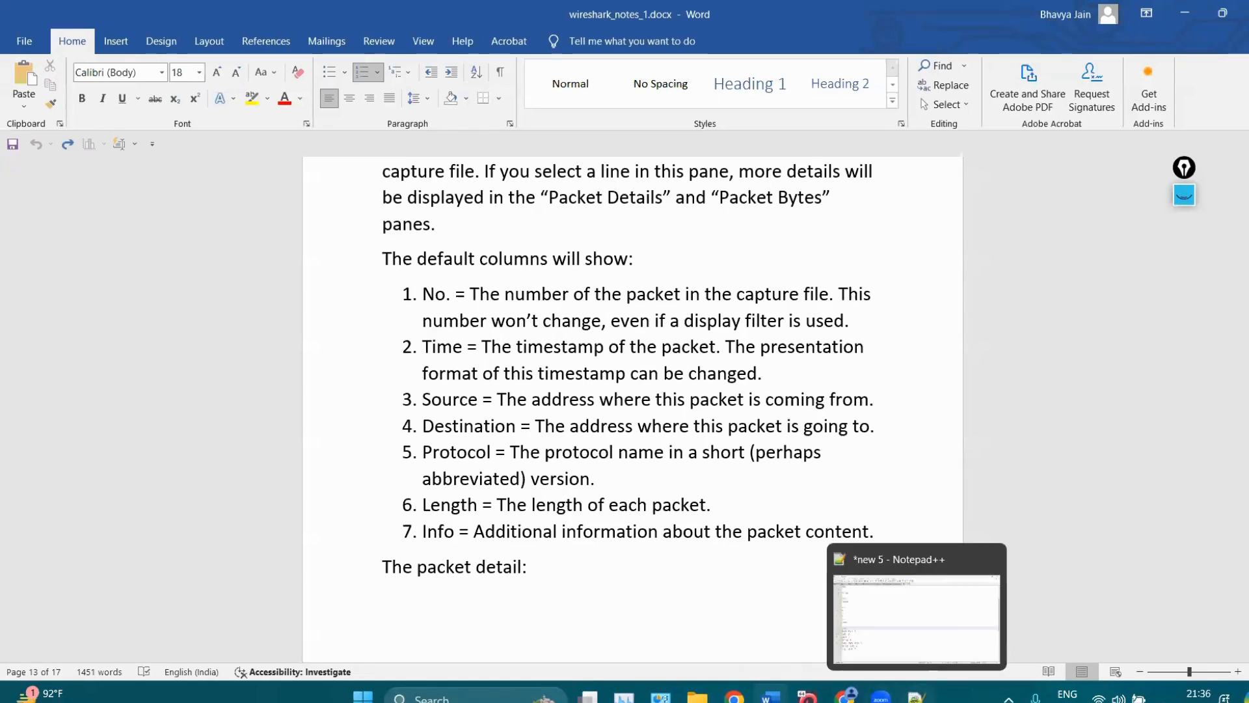
{"action": "left_click", "coordinate": [807, 698]}
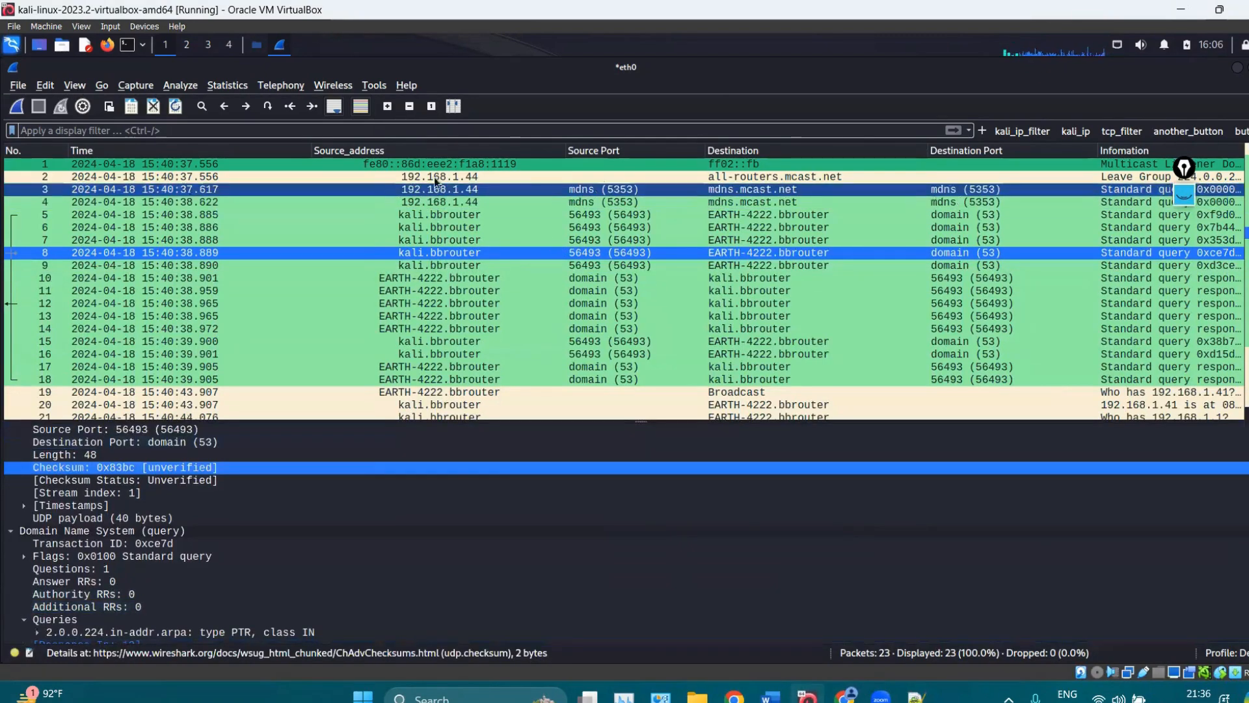
{"action": "right_click", "coordinate": [442, 154]}
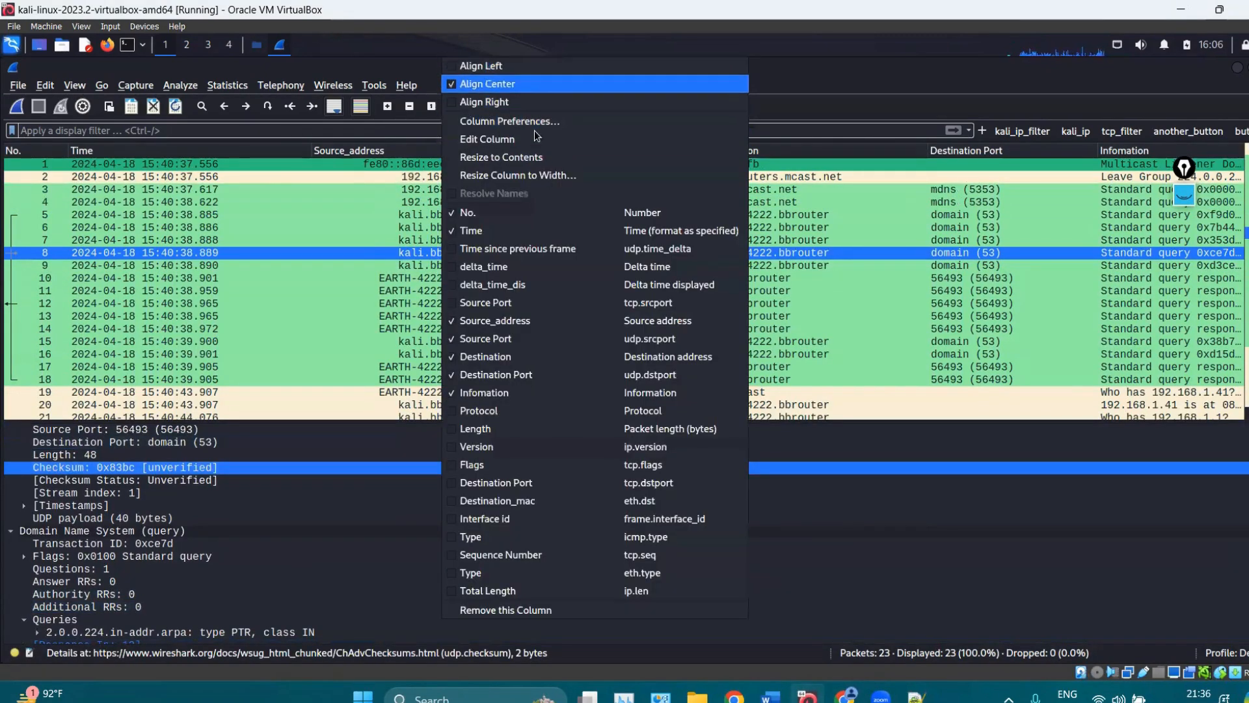
{"action": "left_click", "coordinate": [501, 156]}
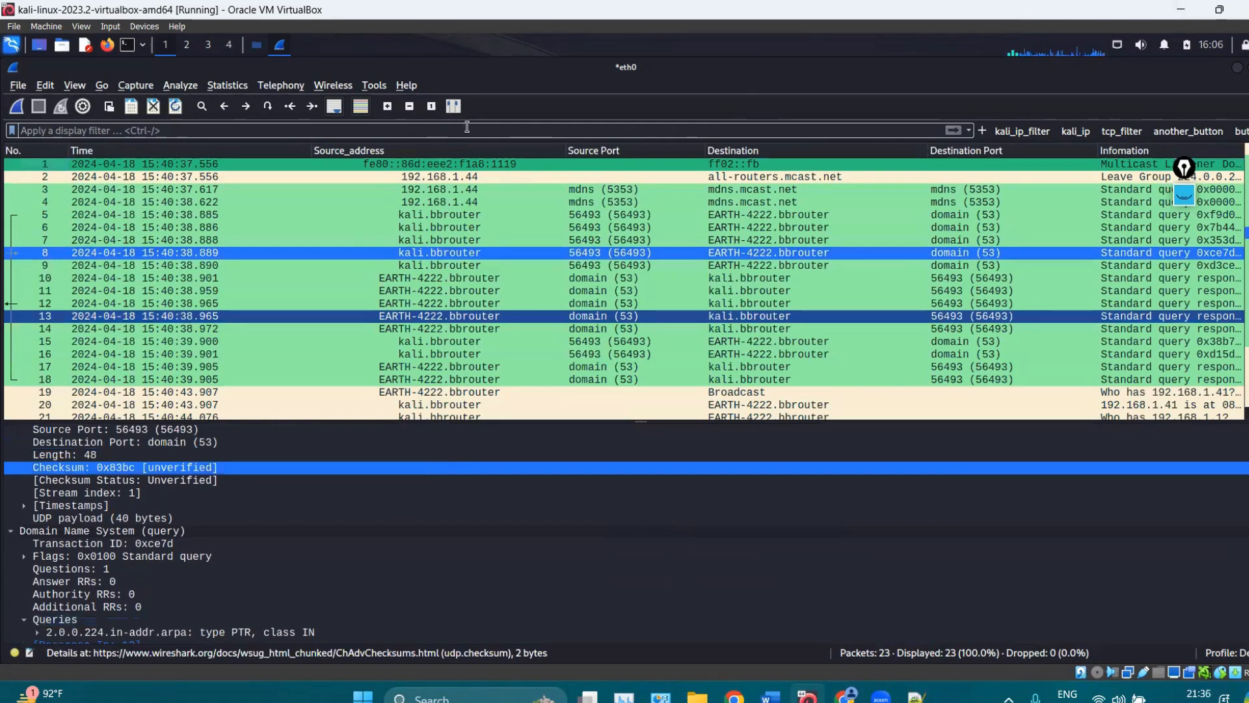
{"action": "left_click", "coordinate": [45, 85]}
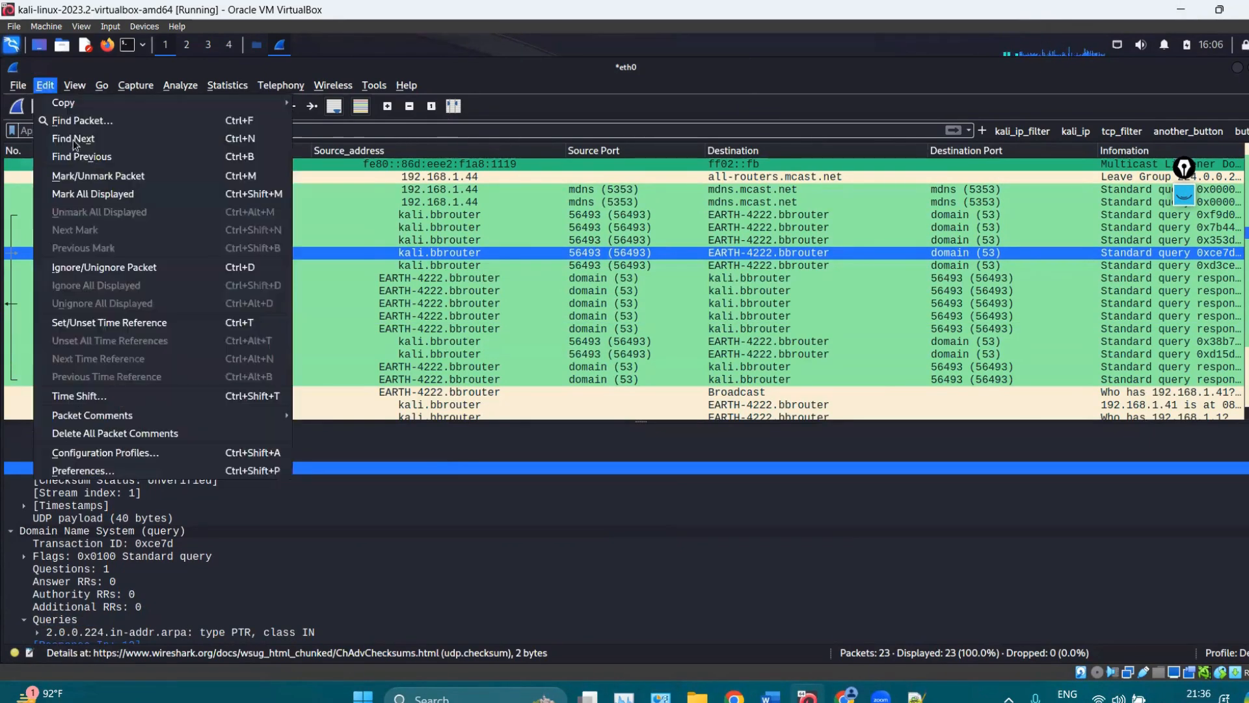
{"action": "left_click", "coordinate": [82, 471]}
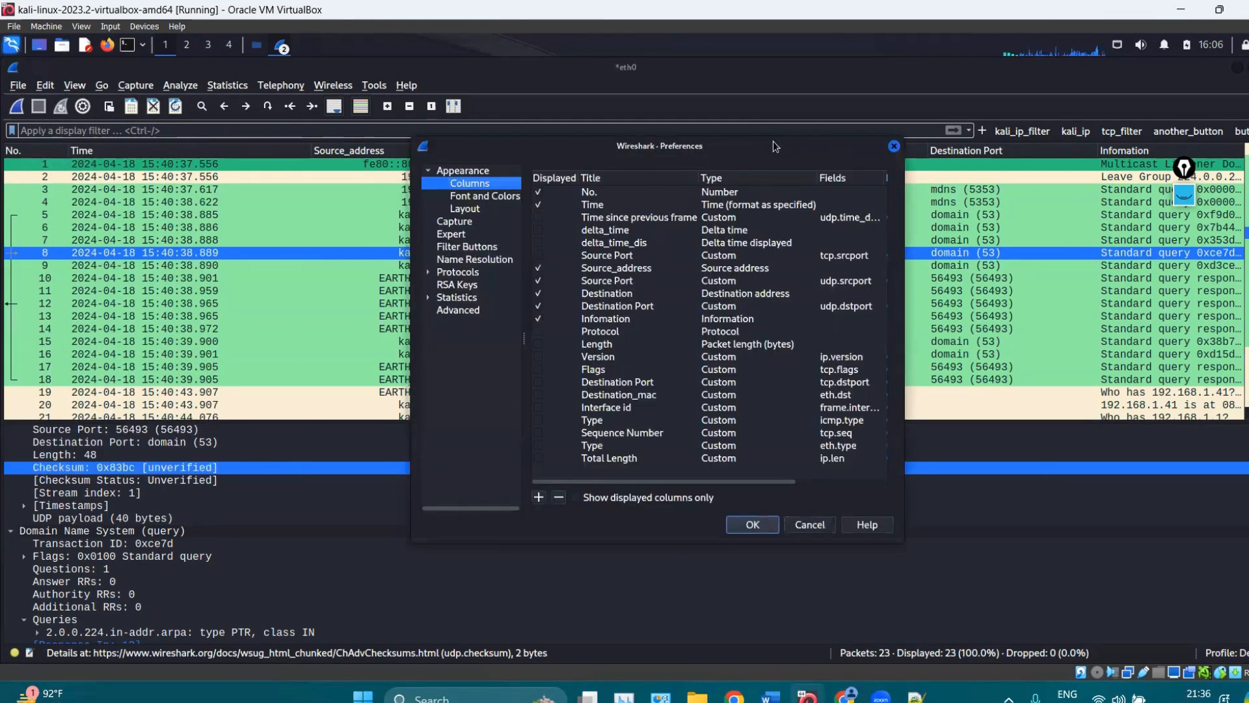
{"action": "left_click_drag", "start_coordinate": [773, 142], "coordinate": [615, 148]}
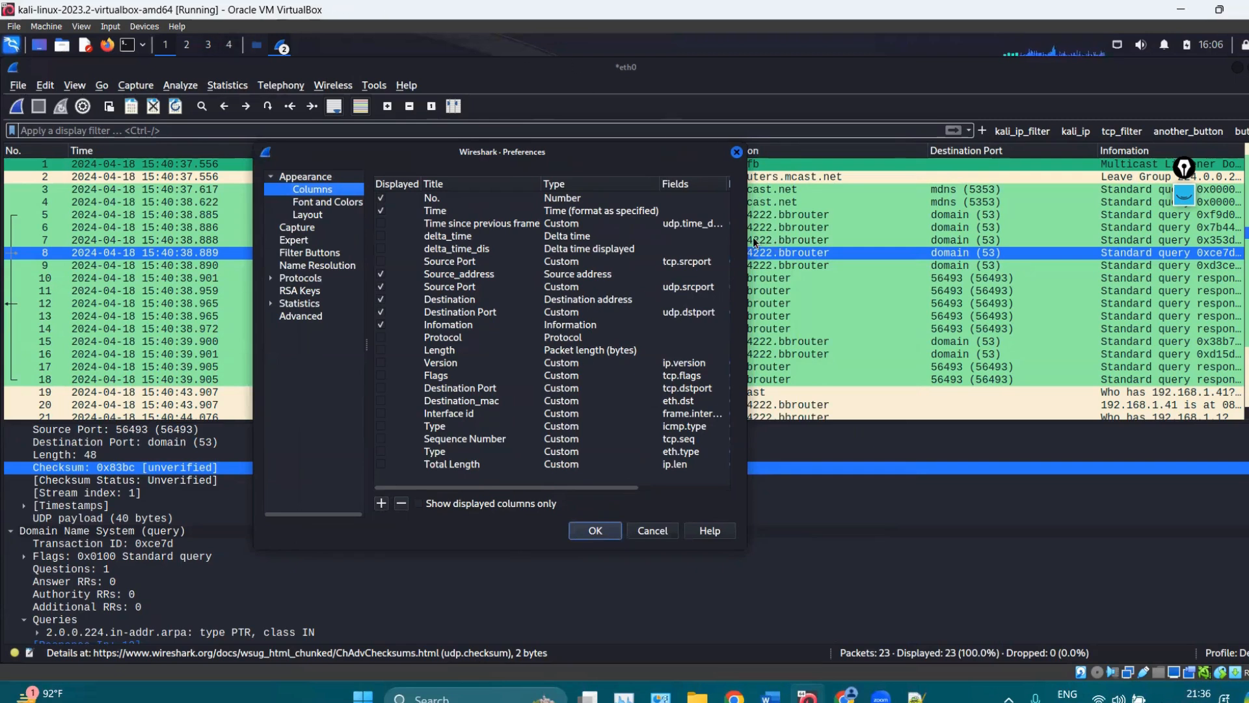
{"action": "left_click", "coordinate": [736, 152]}
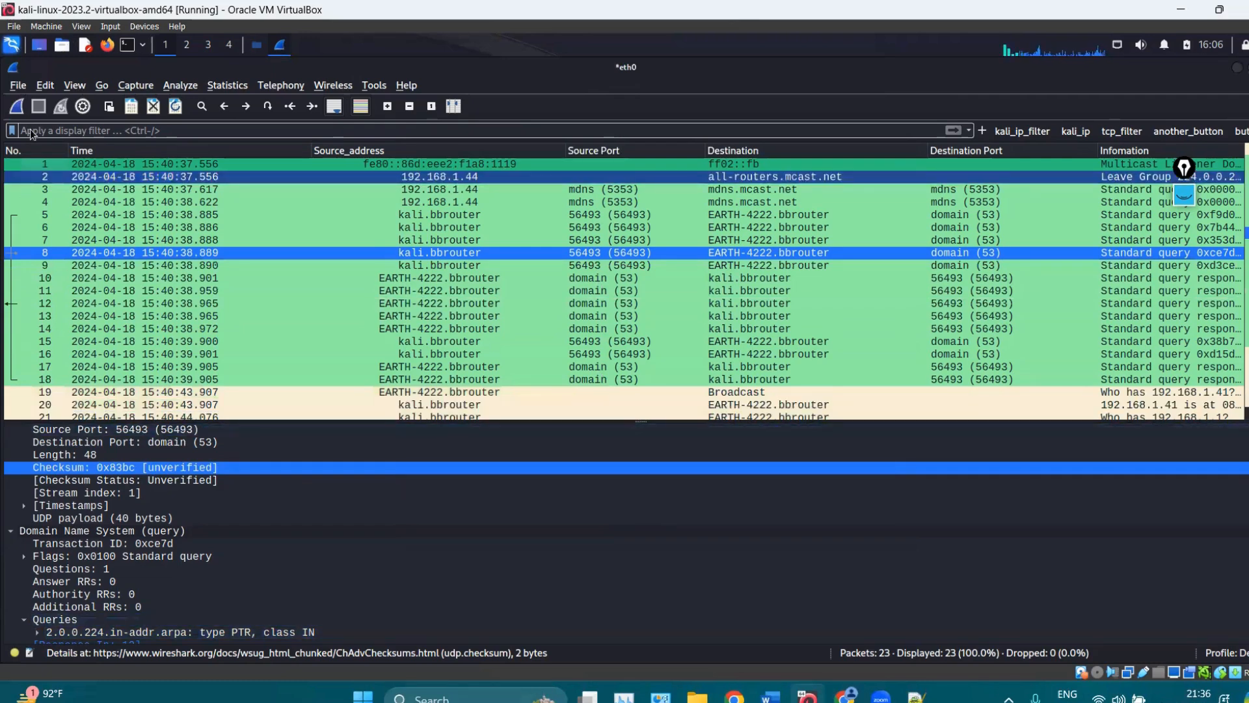
Set the pane layout in the appearance preferences to three side-by-side columns.
{"action": "left_click", "coordinate": [47, 85]}
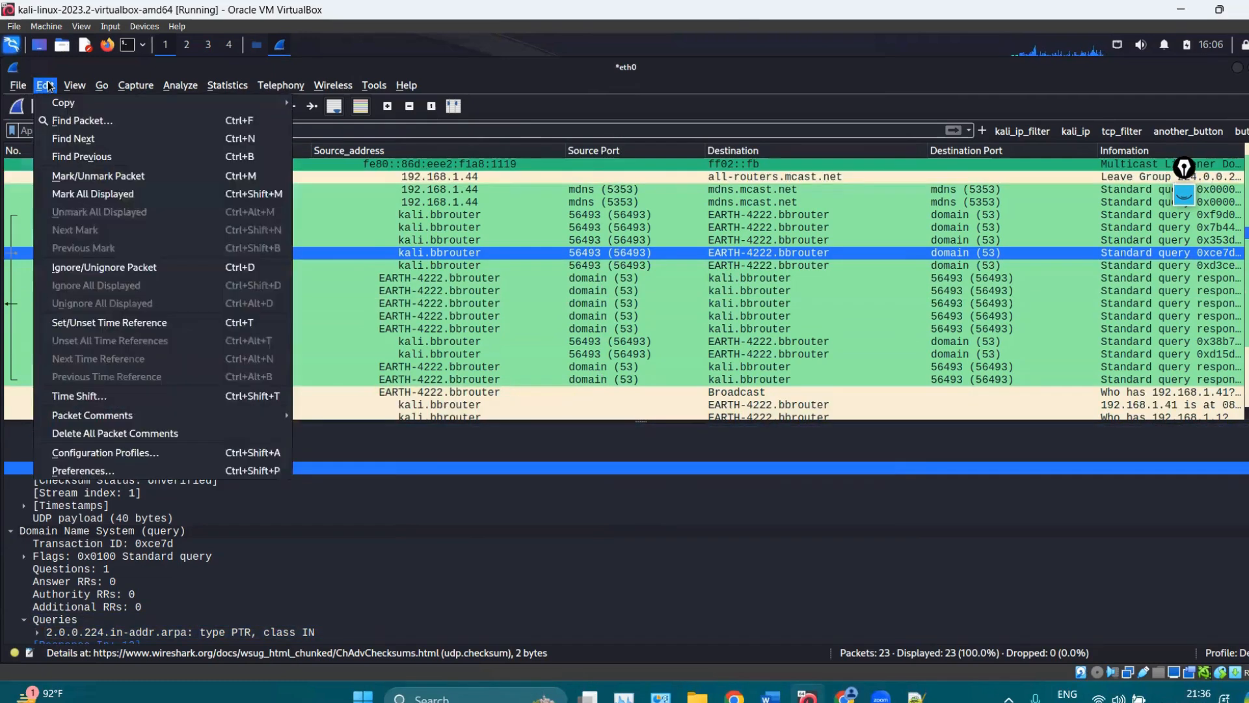
{"action": "left_click", "coordinate": [79, 471]}
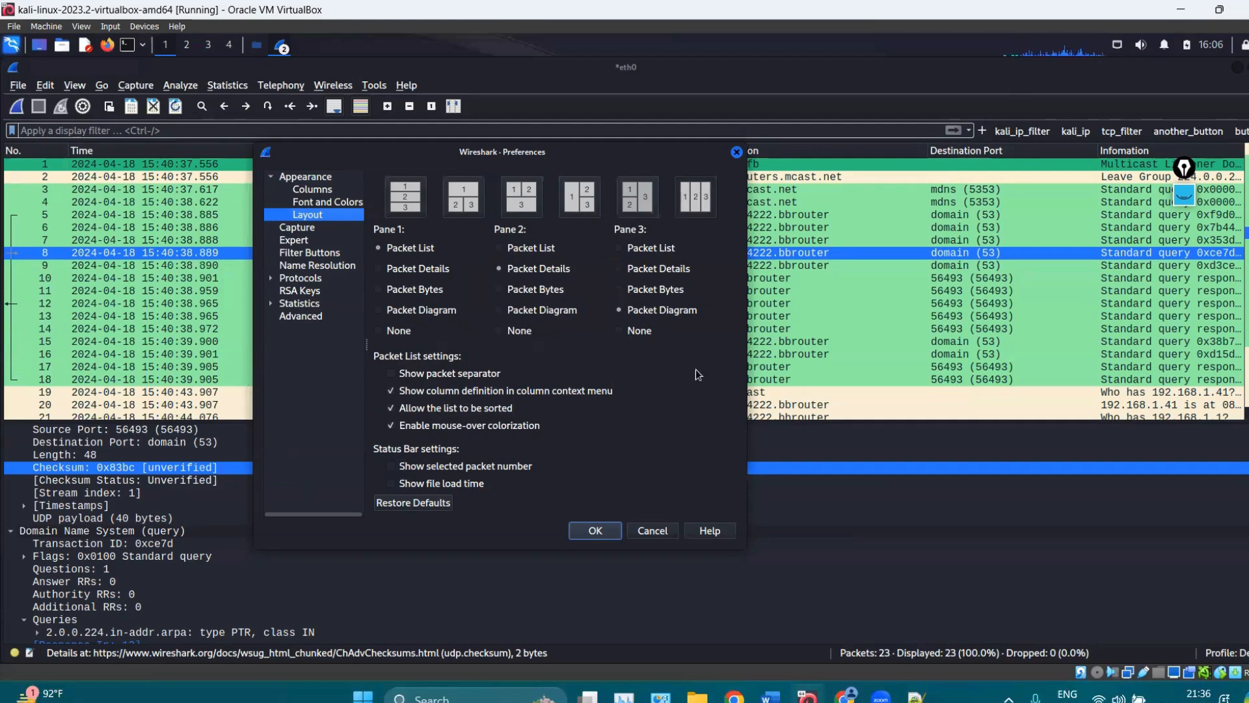
{"action": "left_click", "coordinate": [600, 532]}
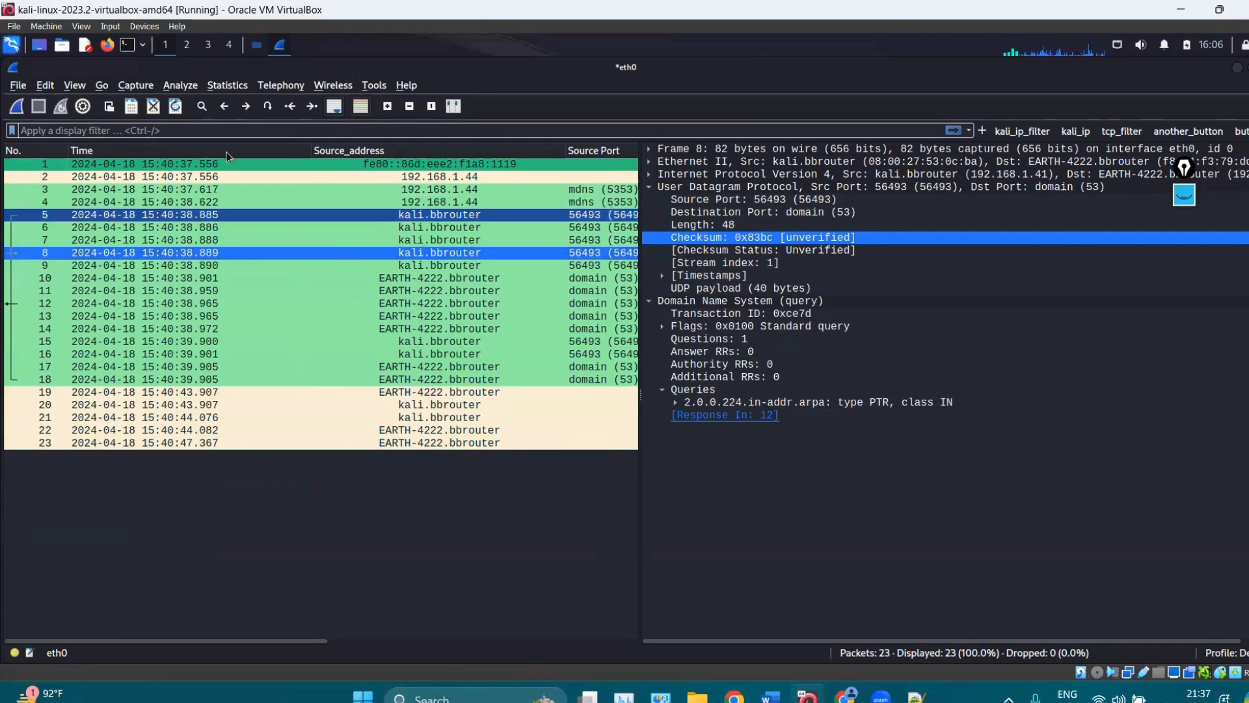
Show the Packet Diagram pane and select packet 3 in the packet list.
{"action": "left_click", "coordinate": [75, 85]}
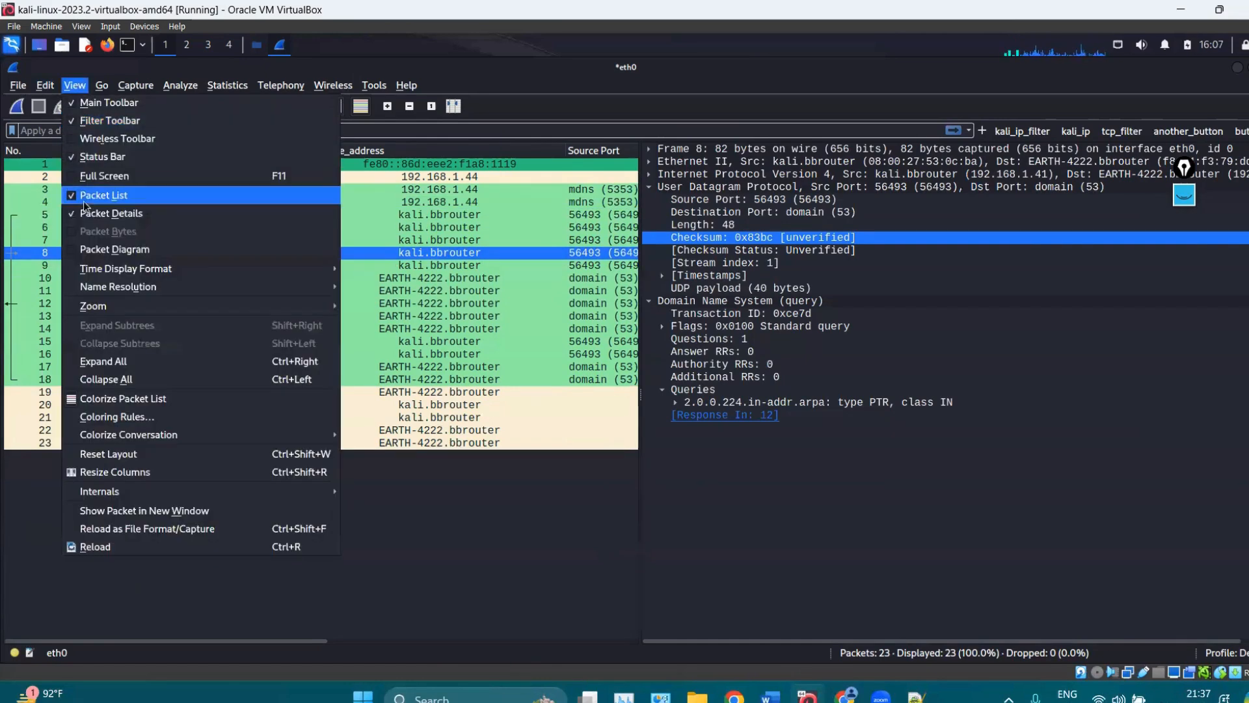
{"action": "left_click", "coordinate": [129, 252]}
{"action": "key", "text": "Up"}
{"action": "key", "text": "Up"}
{"action": "key", "text": "Up"}
{"action": "key", "text": "Up"}
{"action": "key", "text": "Up"}
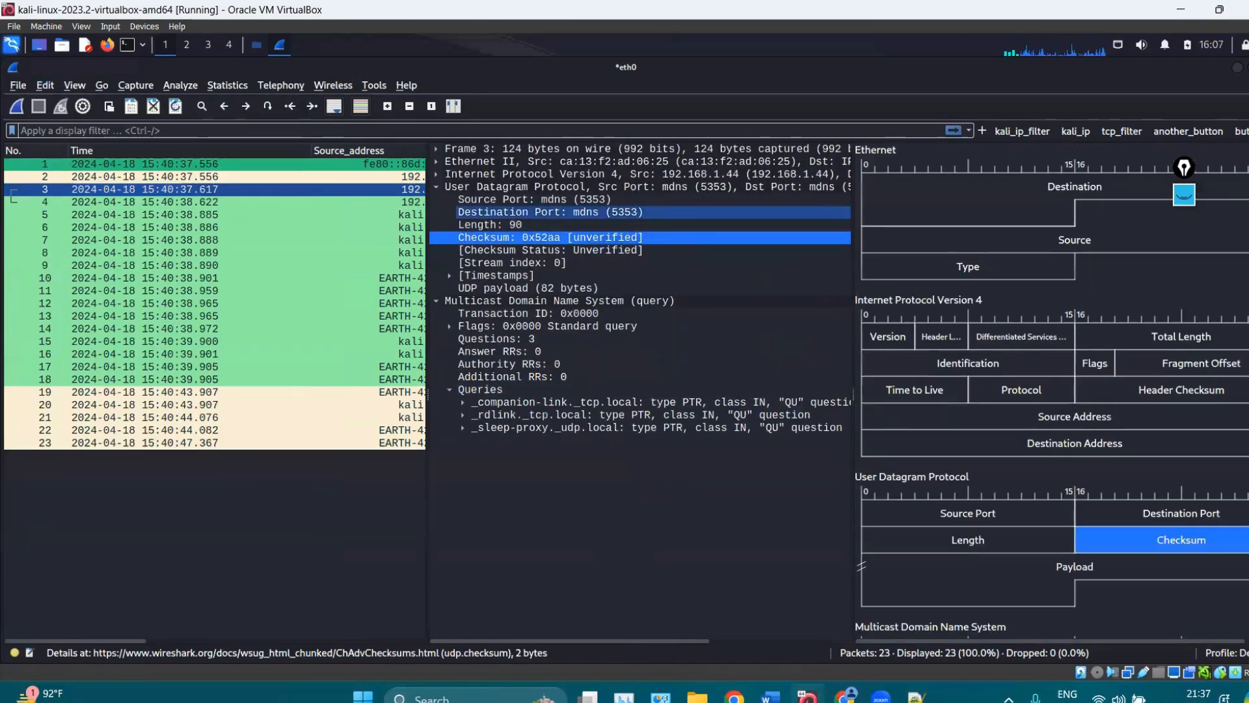
Review the Layout and Font and Colors pages of the preferences and close the dialog without changes.
{"action": "left_click", "coordinate": [45, 85]}
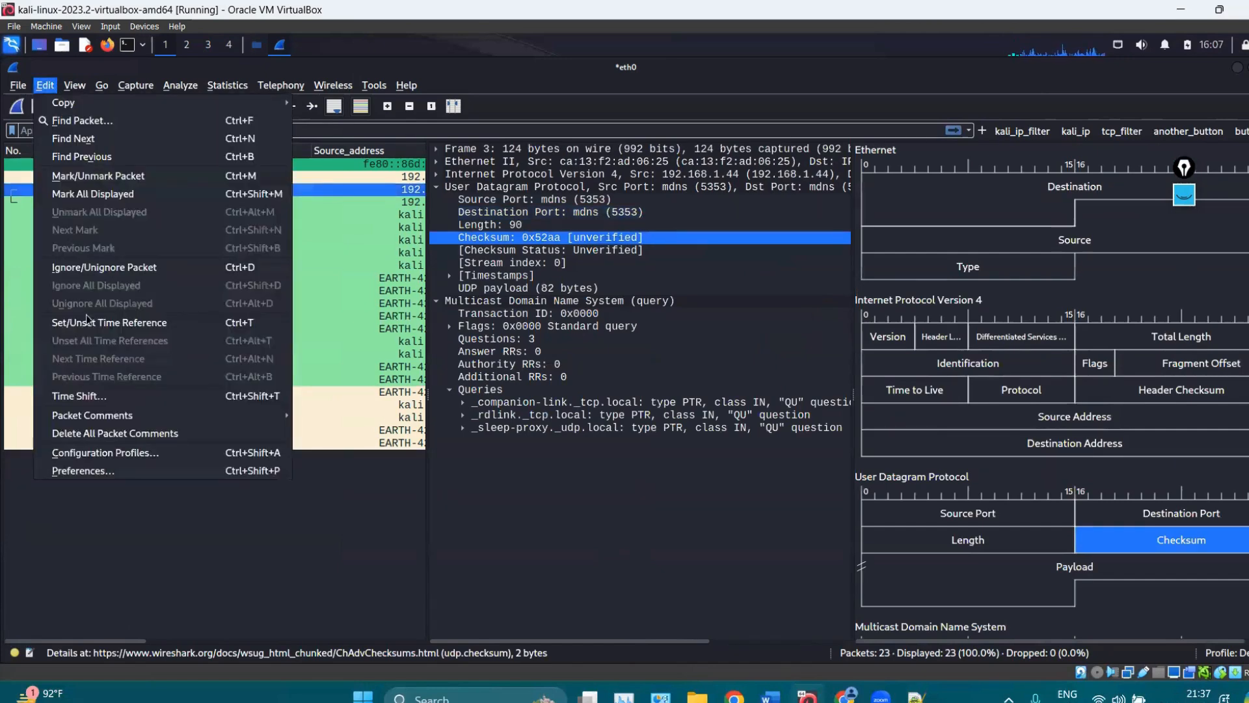
{"action": "key", "text": "Escape"}
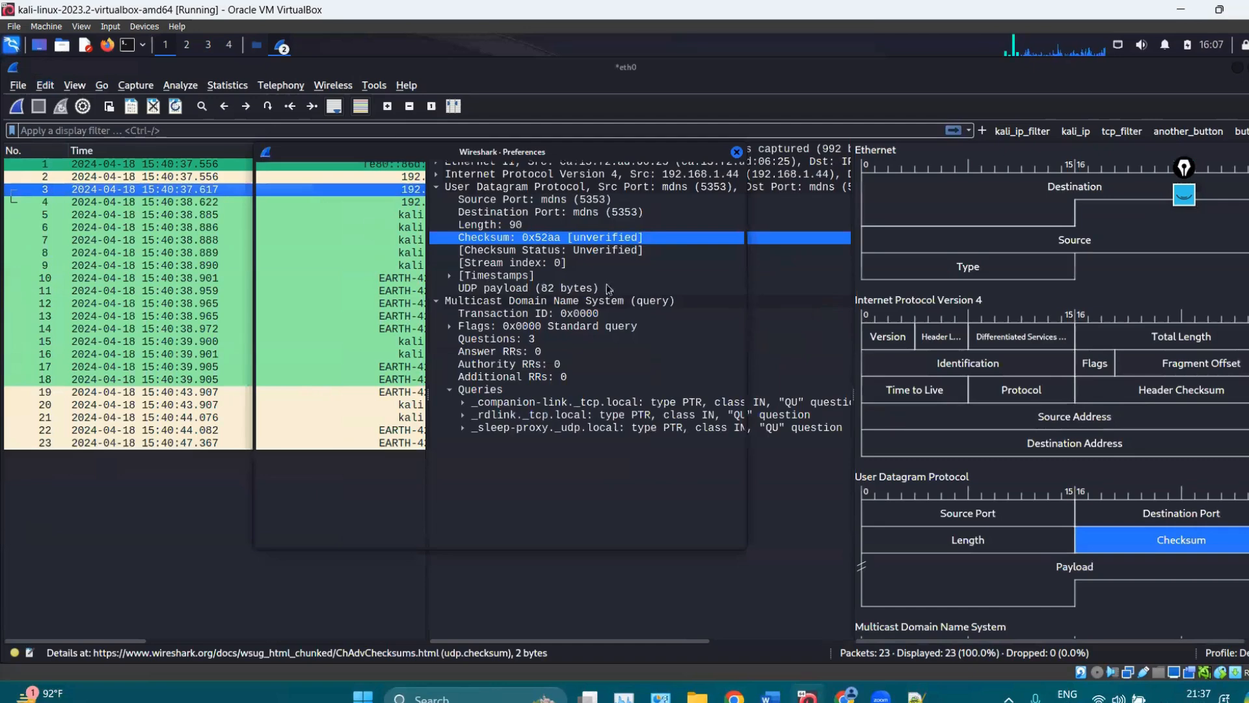
{"action": "left_click", "coordinate": [318, 215]}
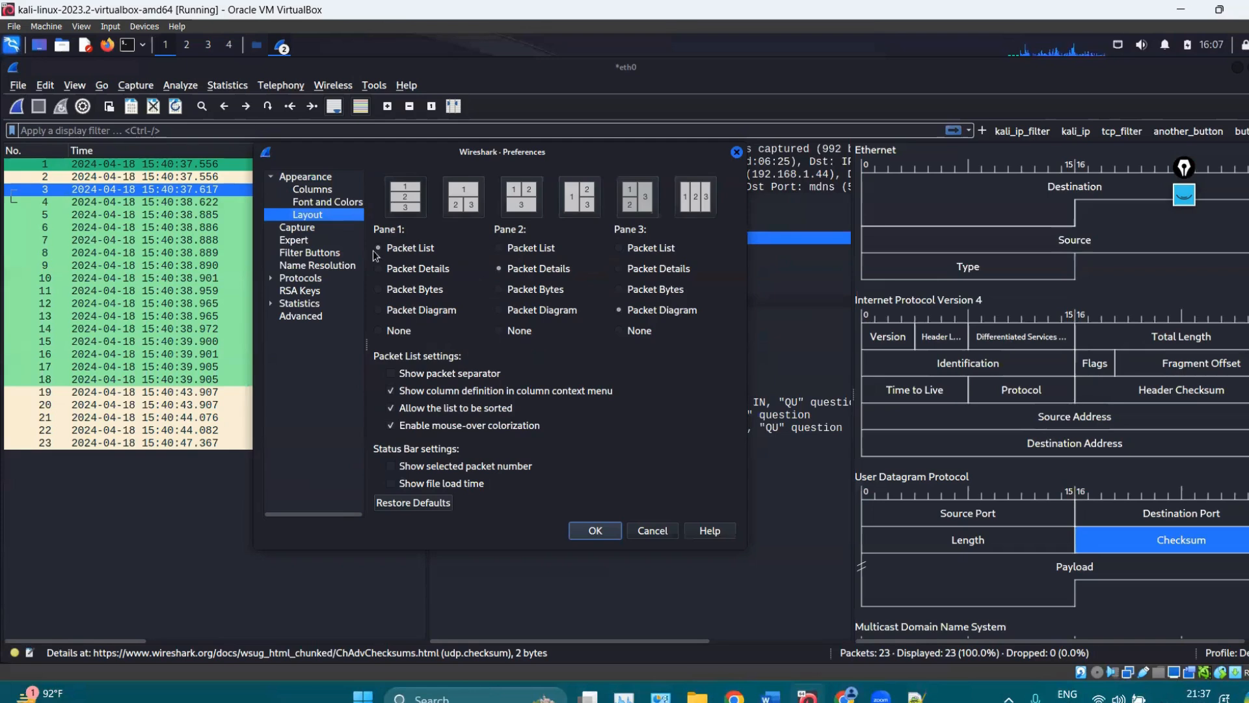
{"action": "left_click", "coordinate": [308, 204]}
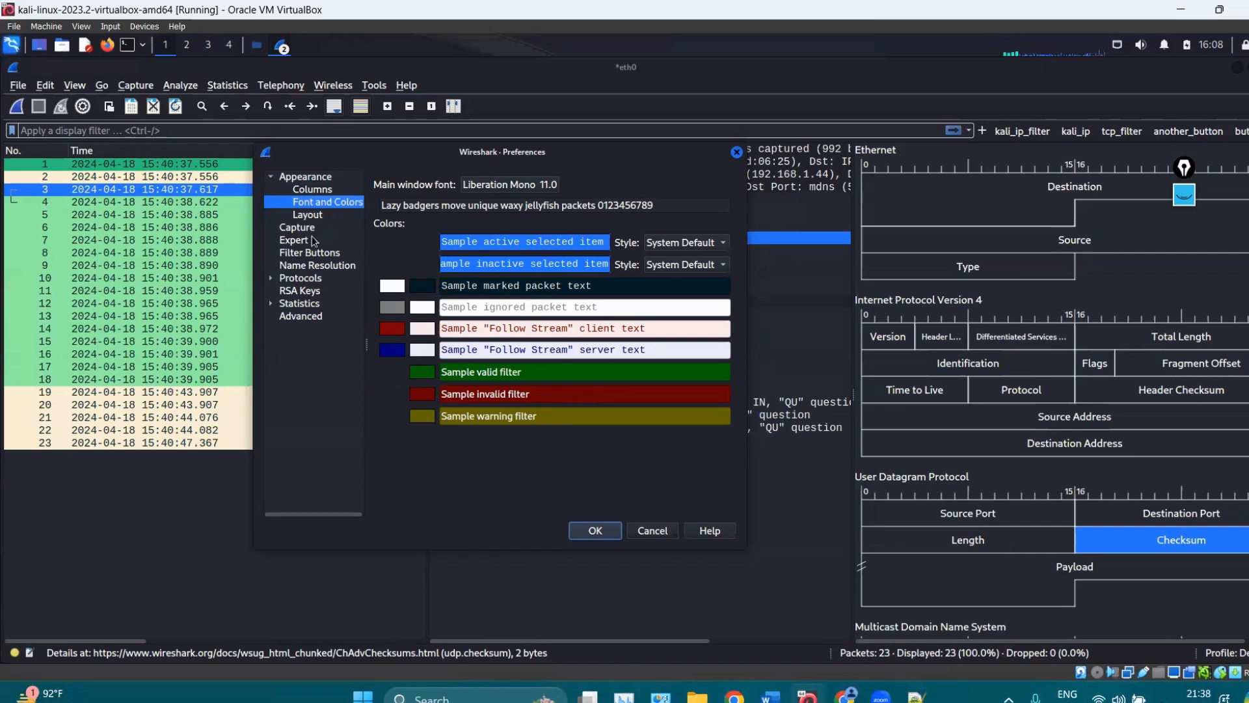
{"action": "left_click", "coordinate": [737, 153]}
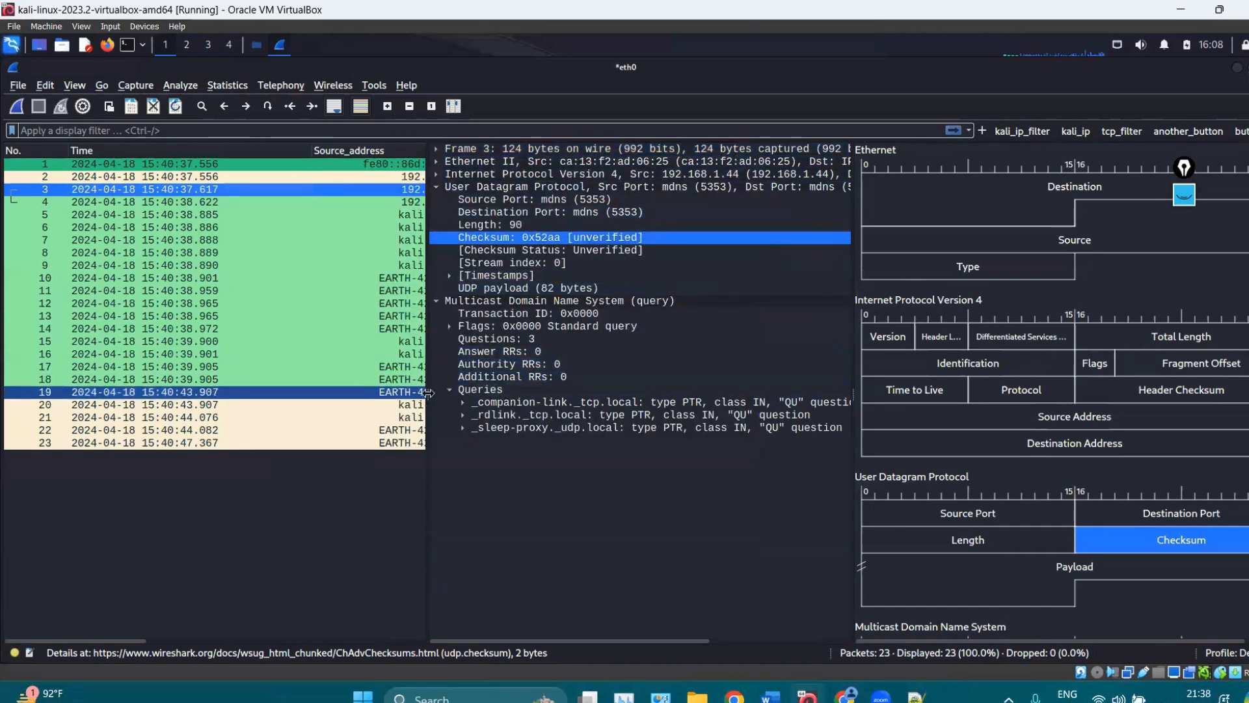
Widen the packet list pane and set the pane layout to three panes stacked one above another.
{"action": "left_click_drag", "start_coordinate": [429, 394], "coordinate": [514, 389]}
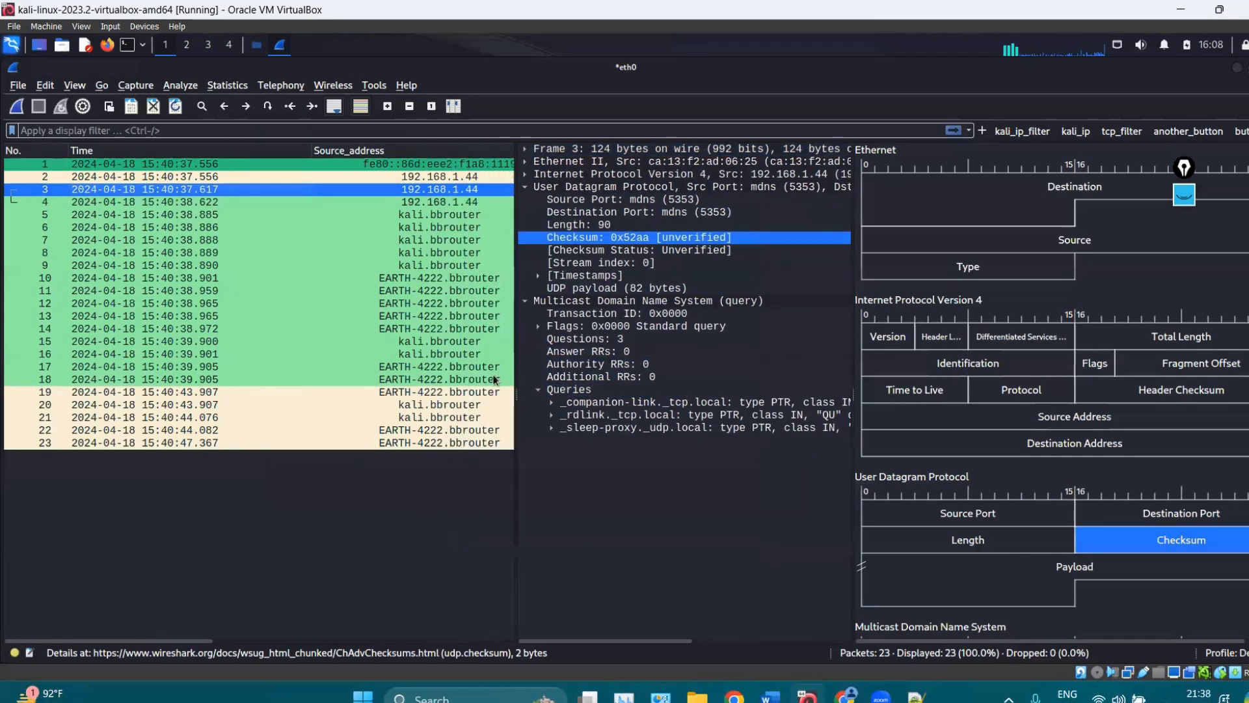
{"action": "key", "text": "alt+e"}
{"action": "left_click", "coordinate": [83, 470]}
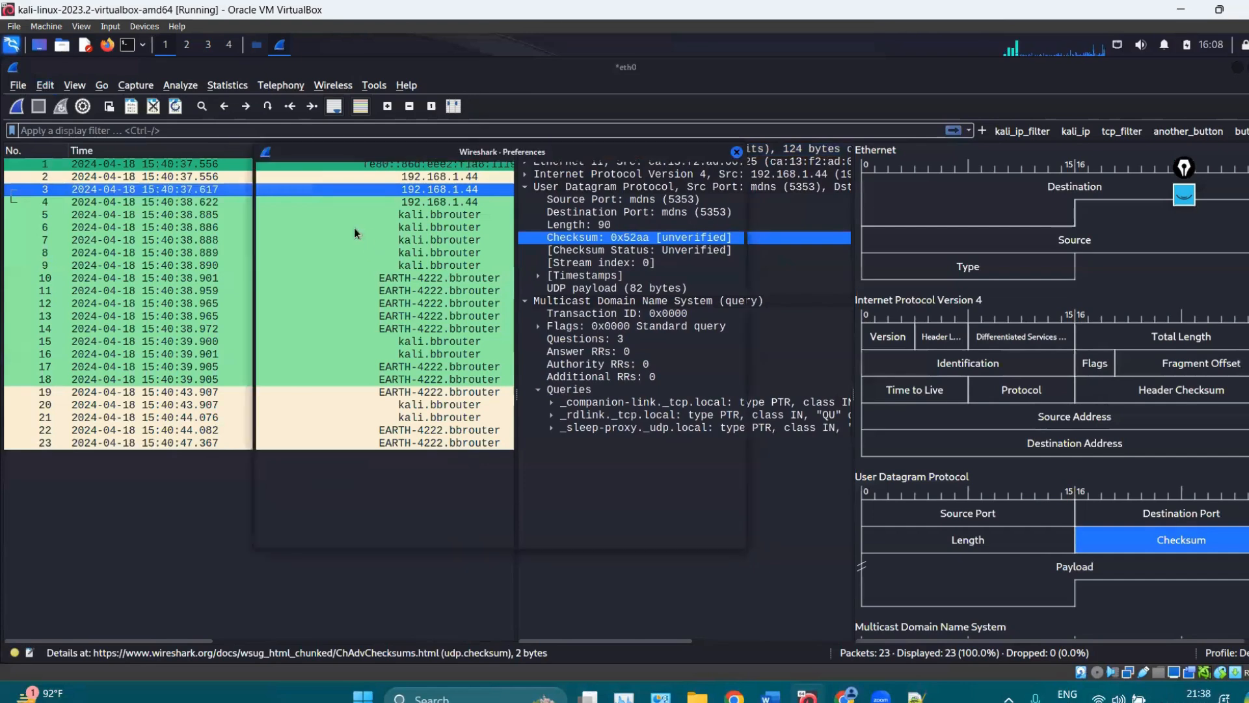
{"action": "left_click", "coordinate": [312, 215]}
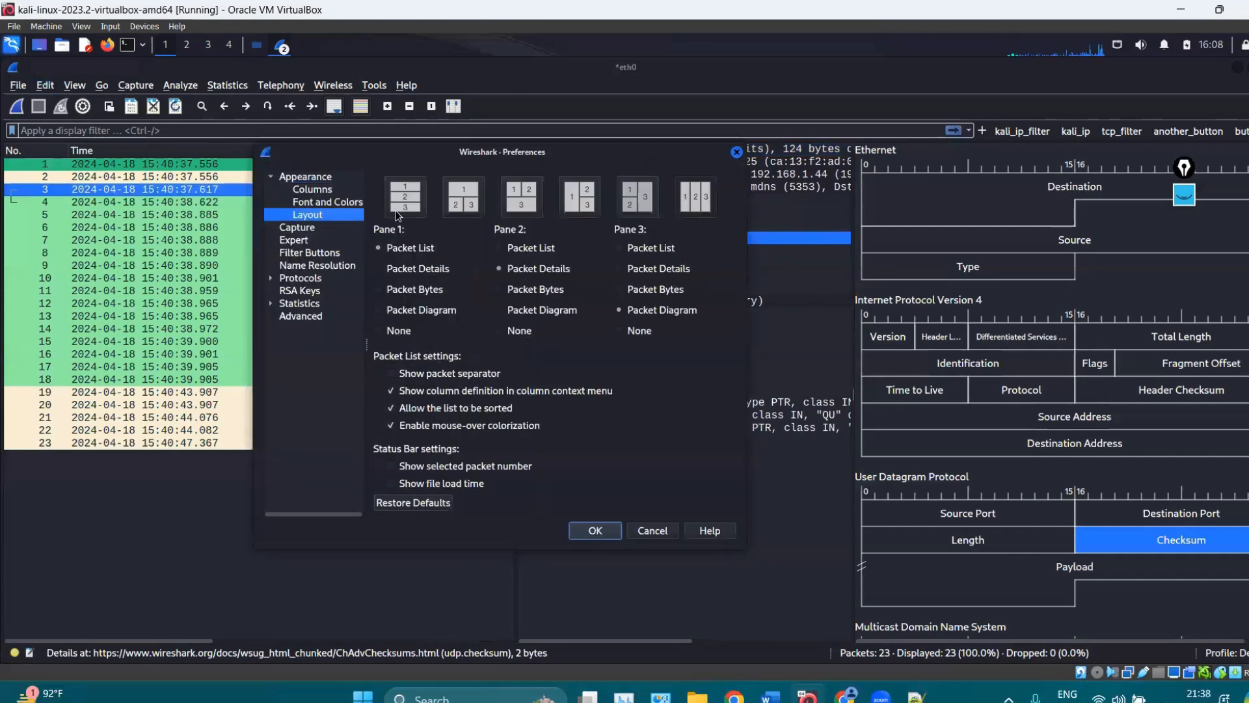
{"action": "left_click", "coordinate": [593, 529]}
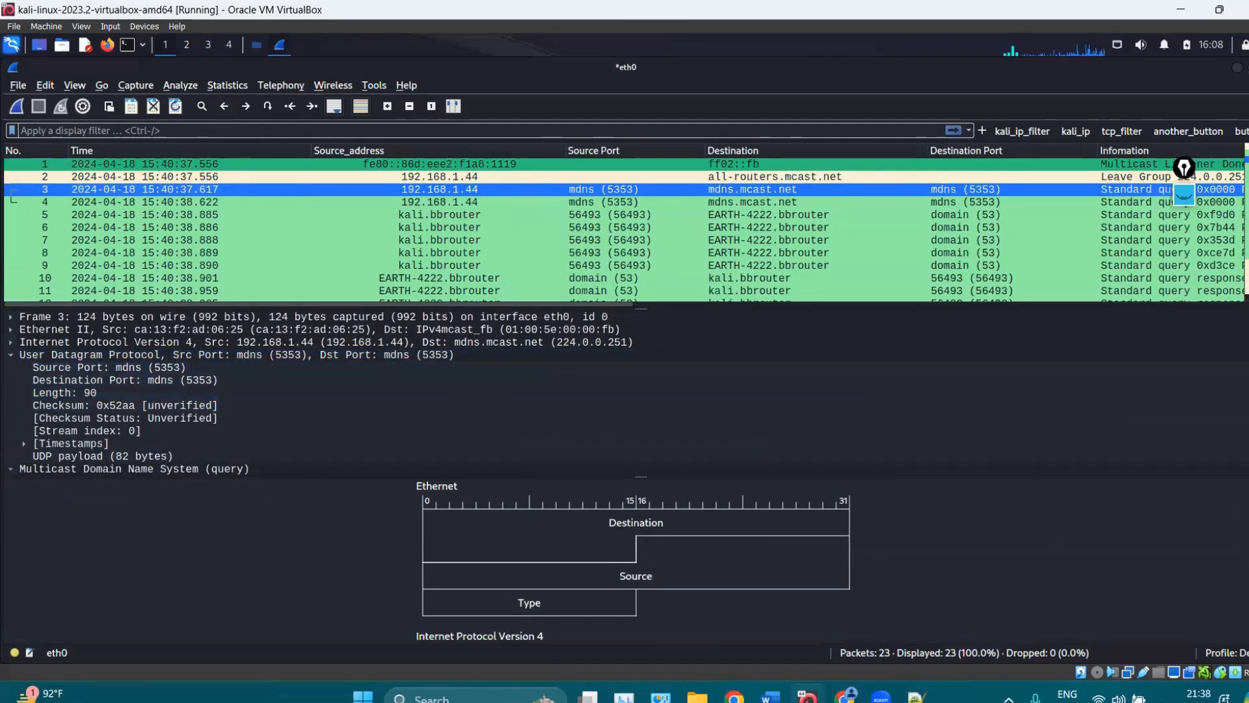
Switch to the Word notes, read the packet detail section, highlight the square brackets passage on generated fields, and return to Wireshark.
{"action": "left_click", "coordinate": [771, 699]}
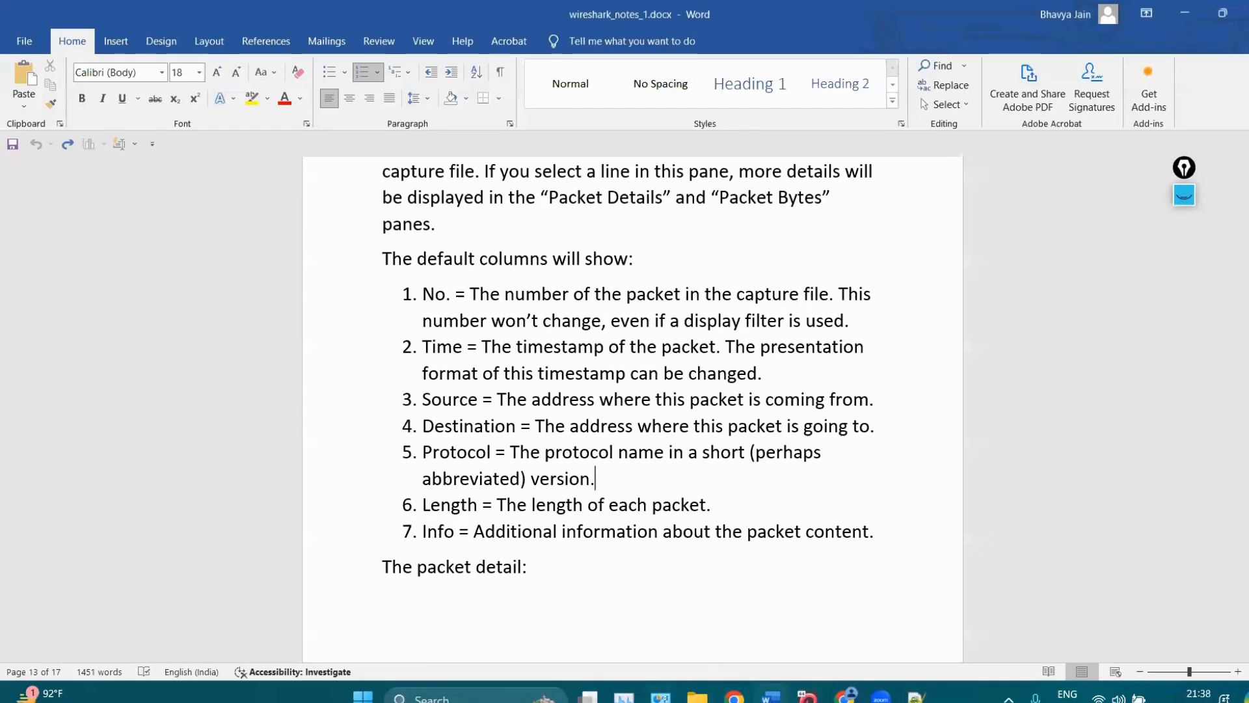
{"action": "scroll", "coordinate": [633, 408], "scroll_direction": "down", "scroll_amount": 5}
{"action": "scroll", "coordinate": [633, 408], "scroll_direction": "down", "scroll_amount": 6}
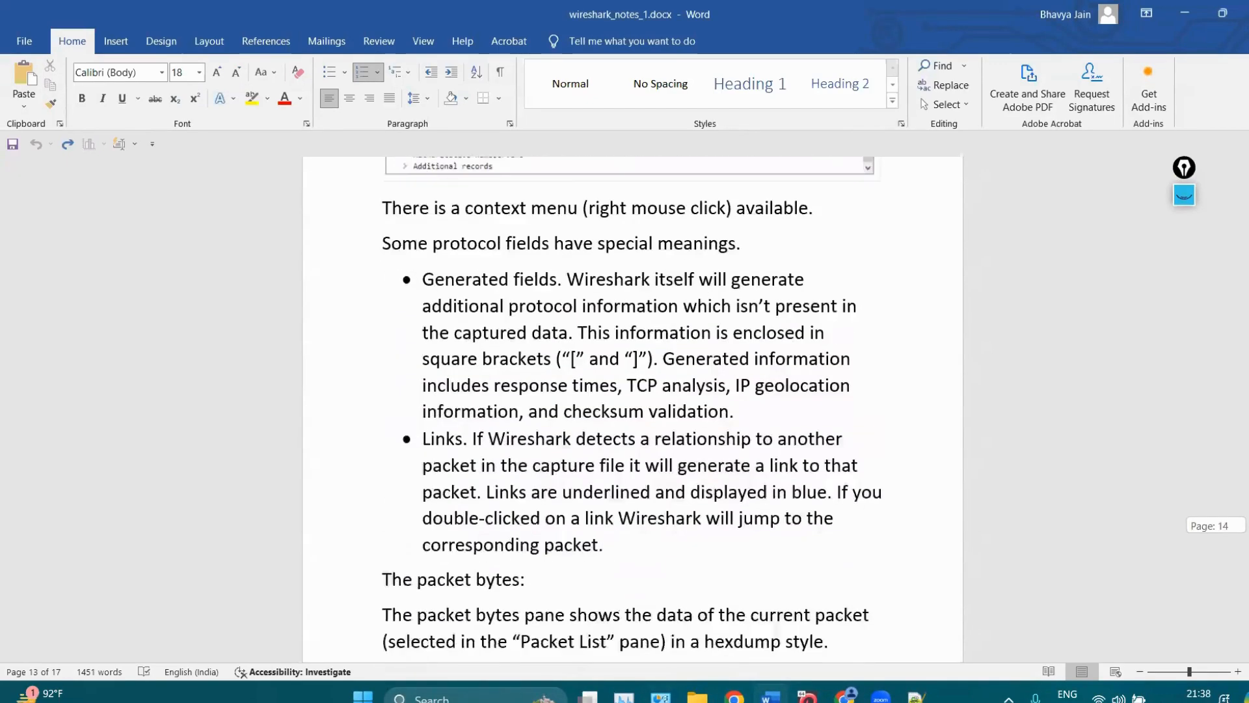
{"action": "scroll", "coordinate": [634, 408], "scroll_direction": "up", "scroll_amount": 9}
{"action": "scroll", "coordinate": [634, 409], "scroll_direction": "down", "scroll_amount": 2}
{"action": "scroll", "coordinate": [608, 529], "scroll_direction": "down", "scroll_amount": 5}
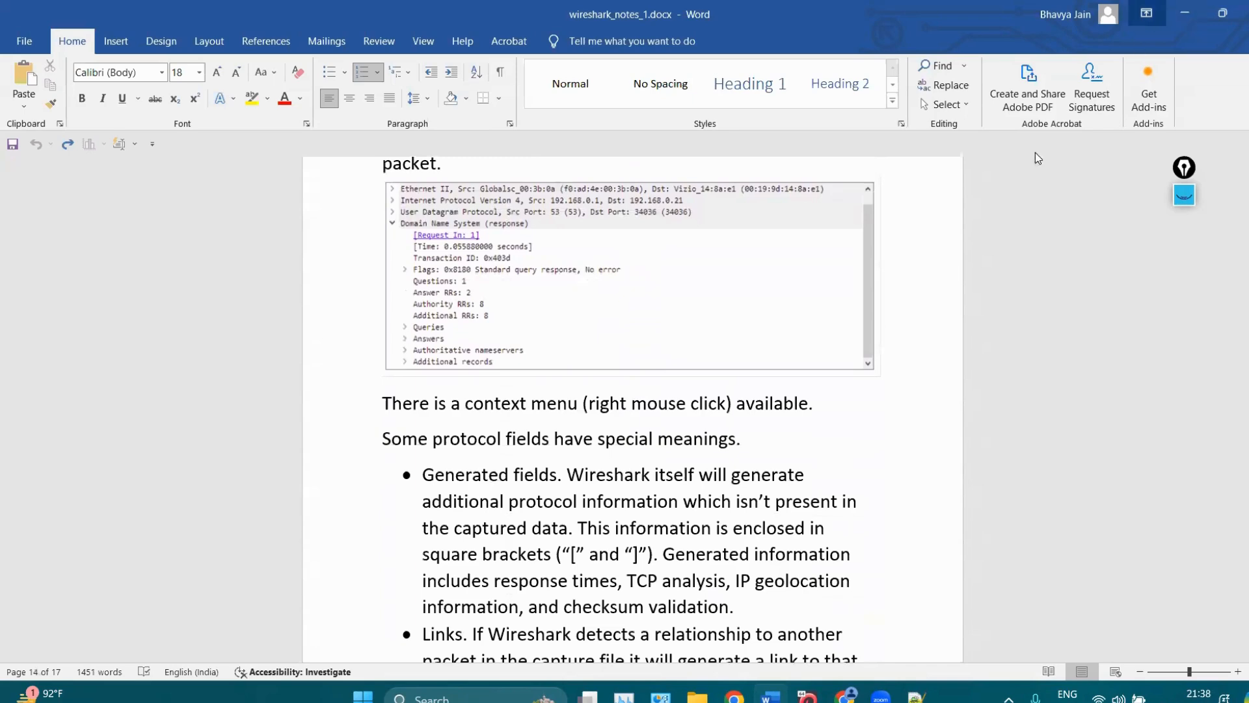
{"action": "scroll", "coordinate": [580, 229], "scroll_direction": "down", "scroll_amount": 4}
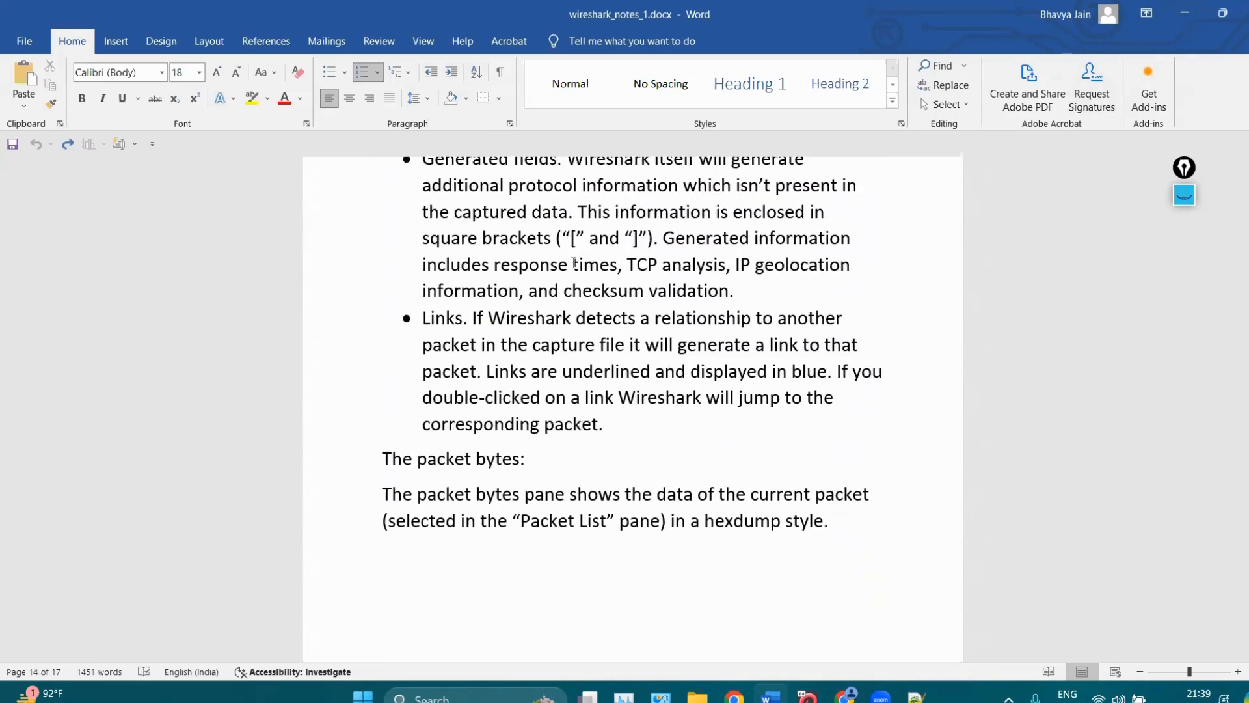
{"action": "left_click_drag", "start_coordinate": [636, 238], "coordinate": [505, 240]}
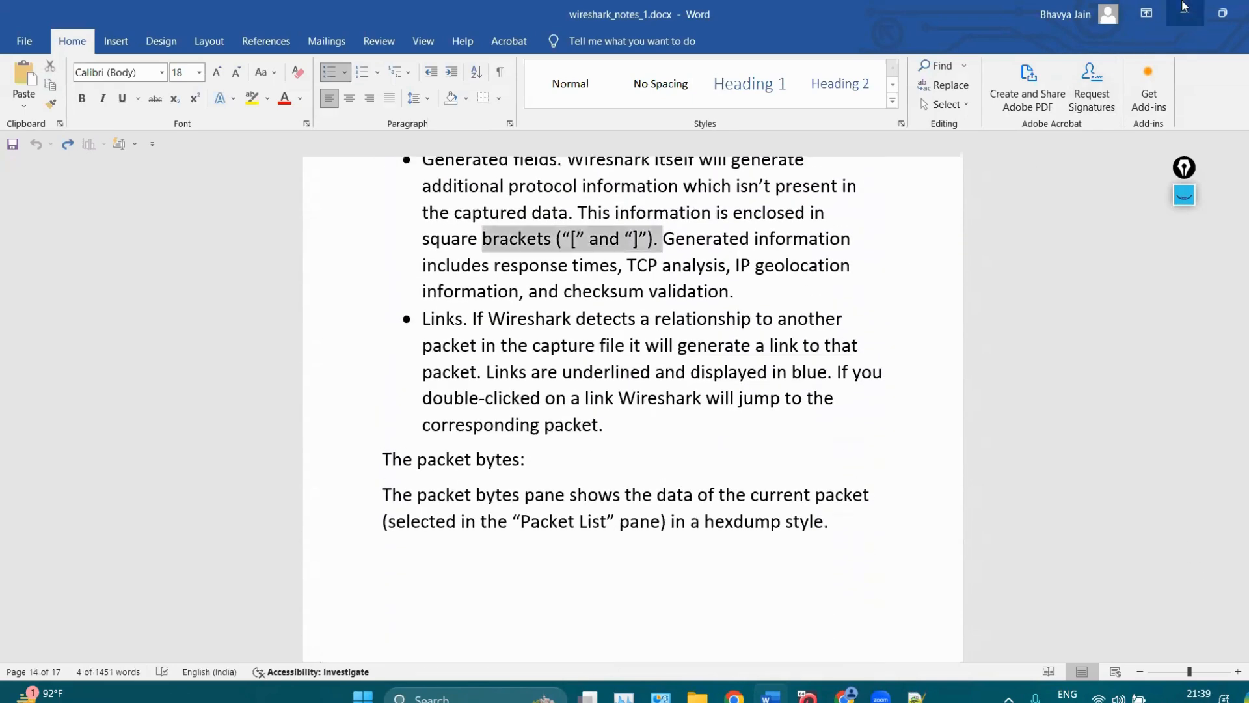
{"action": "left_click", "coordinate": [1185, 13]}
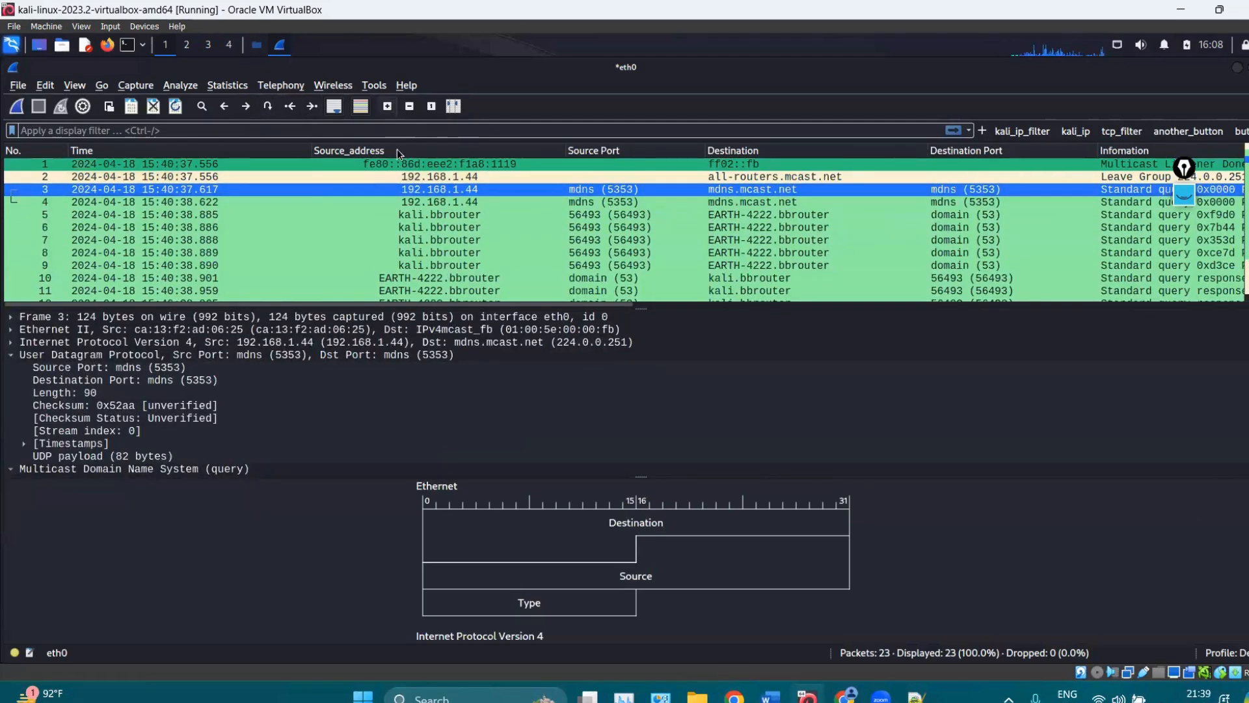
Hide the Packet Diagram pane, view packet 5 in its own window and close that window.
{"action": "left_click", "coordinate": [68, 87]}
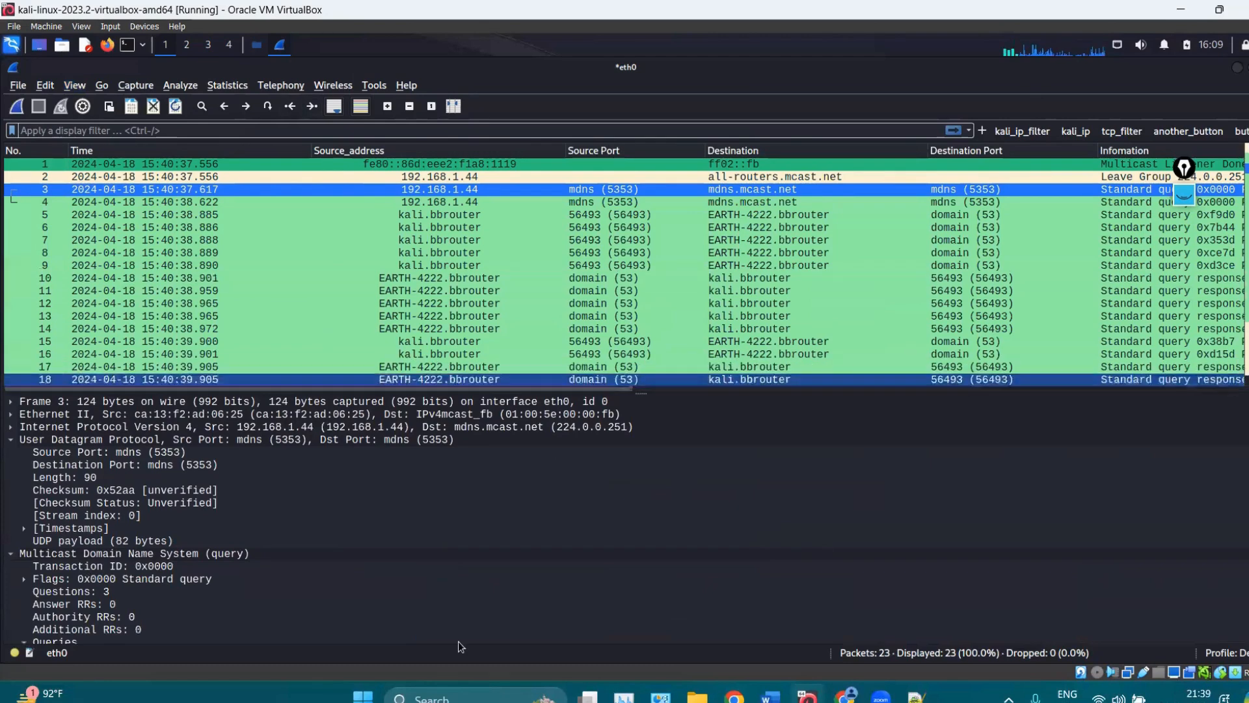
{"action": "double_click", "coordinate": [410, 217]}
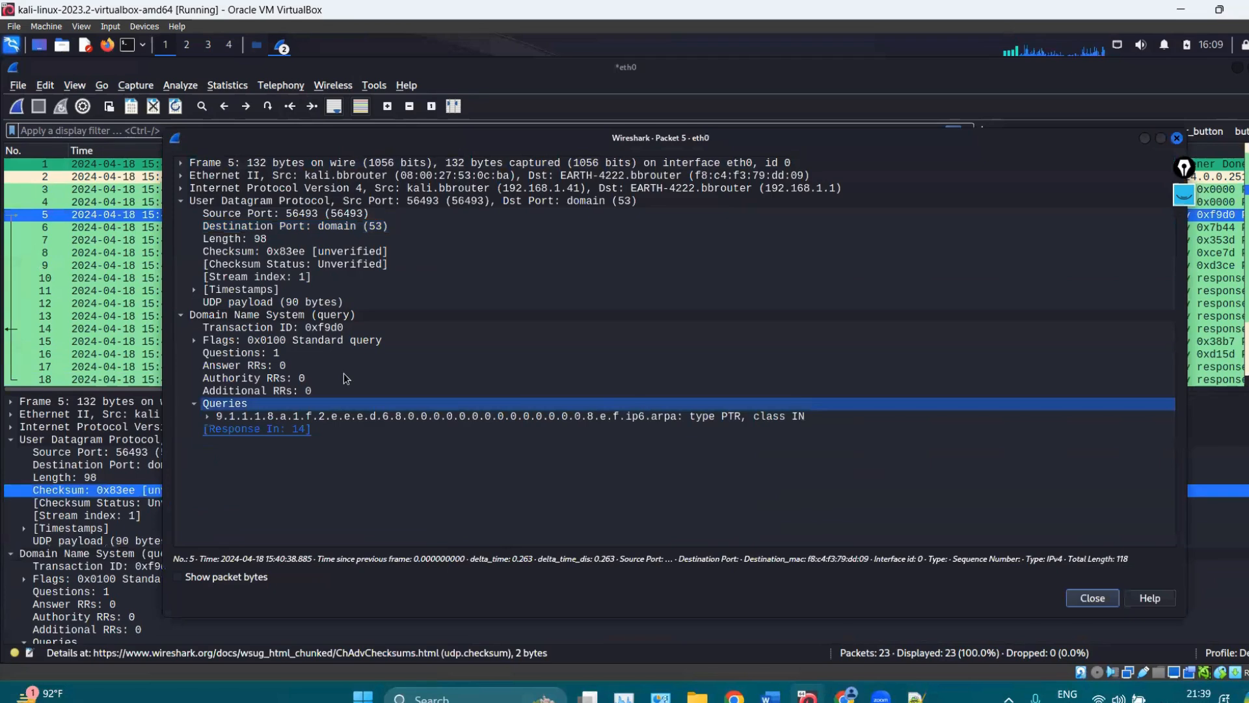
{"action": "left_click", "coordinate": [1177, 138]}
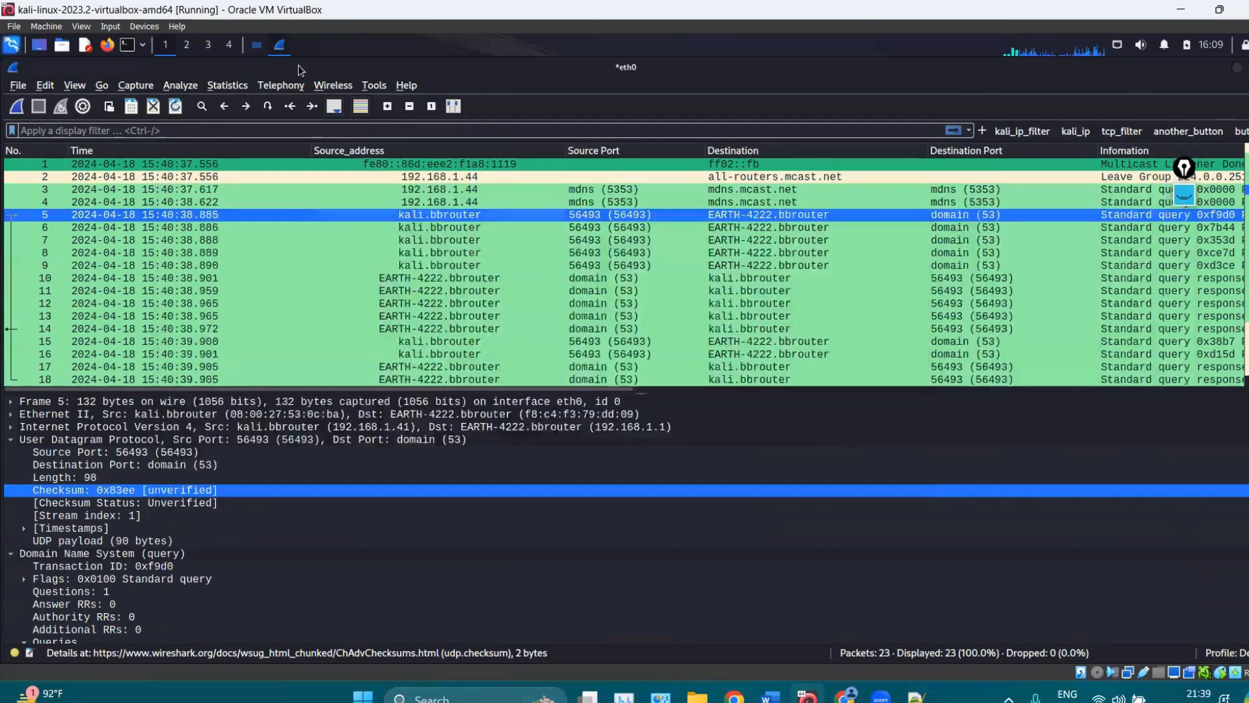
Enlarge the Wireshark text by four zoom levels and open packet 6 in its own window at the Checksum Status field.
{"action": "left_click", "coordinate": [388, 106]}
{"action": "left_click", "coordinate": [388, 106]}
{"action": "left_click", "coordinate": [388, 107]}
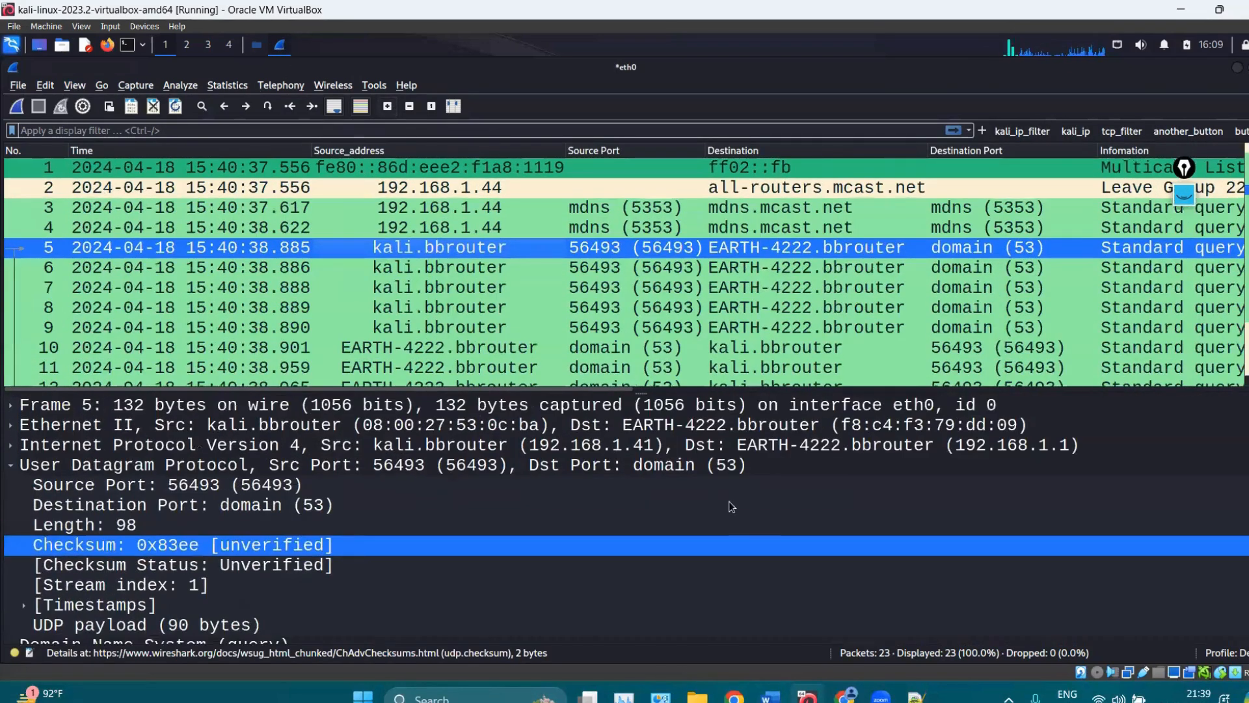
{"action": "left_click", "coordinate": [387, 106]}
{"action": "double_click", "coordinate": [605, 296]}
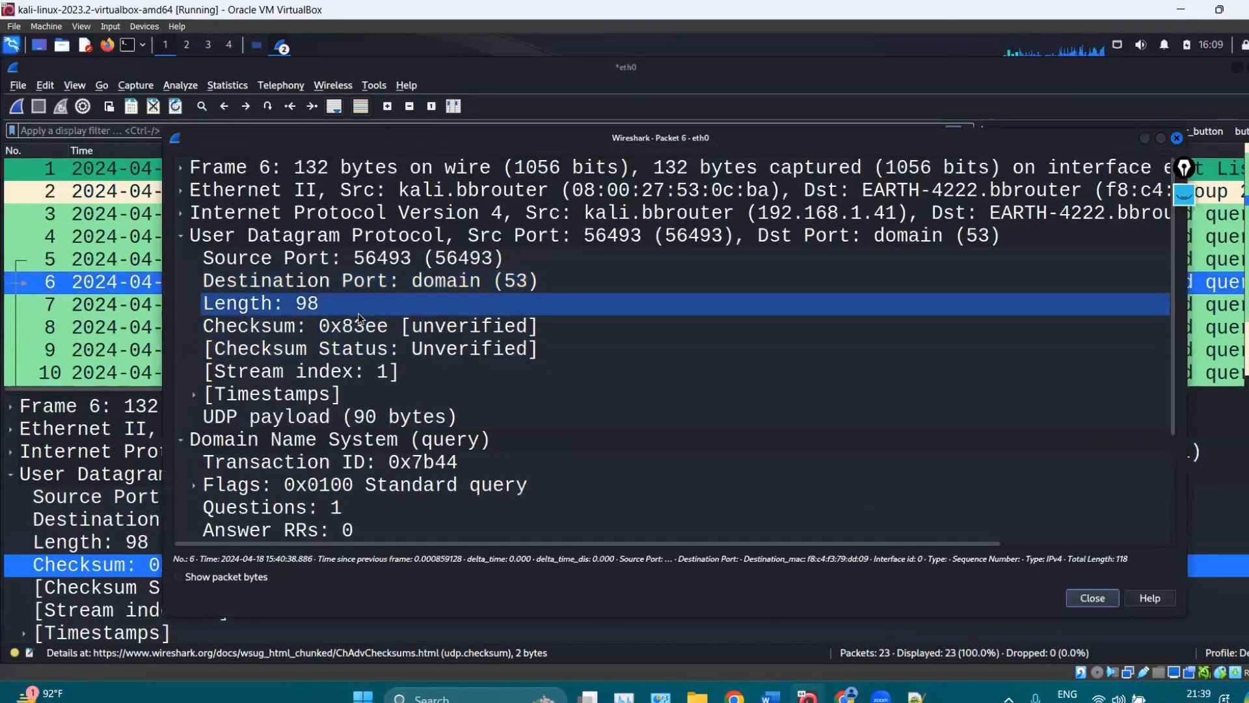
{"action": "left_click", "coordinate": [416, 349]}
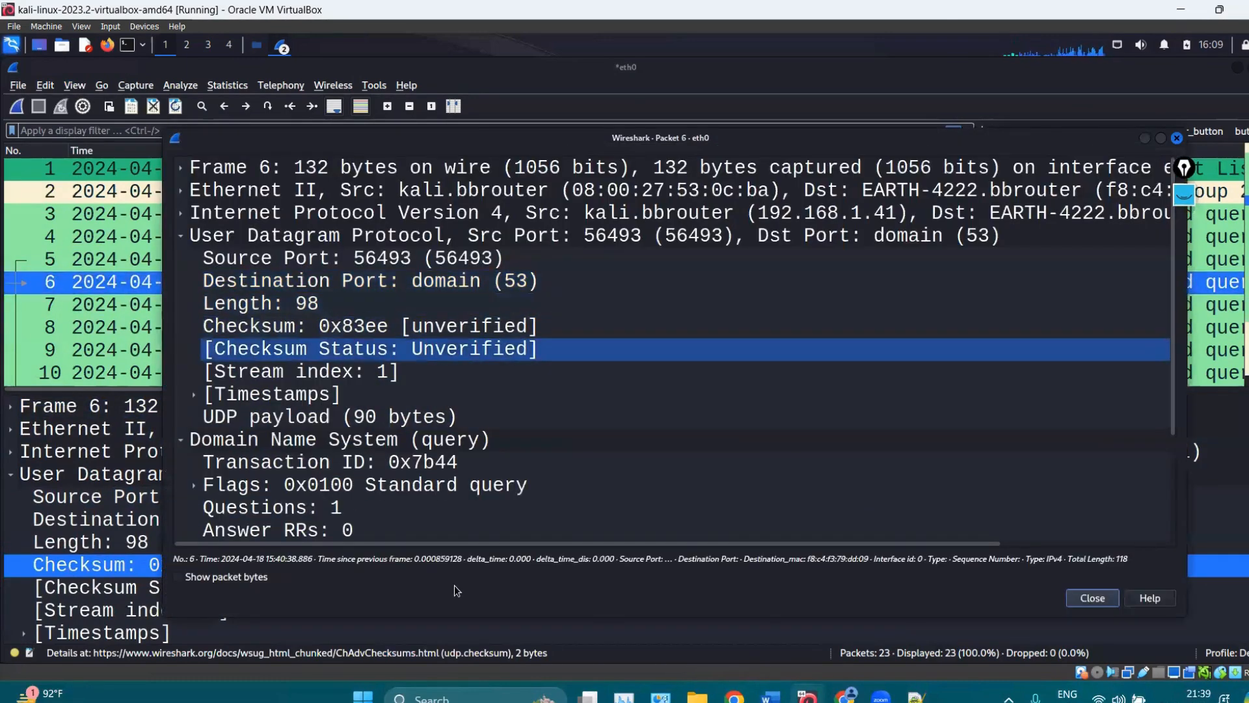
Clear the old screen annotations and mark the bracketed checksum, stream index and timestamp fields of packet 6 with the pen.
{"action": "left_click", "coordinate": [1185, 194]}
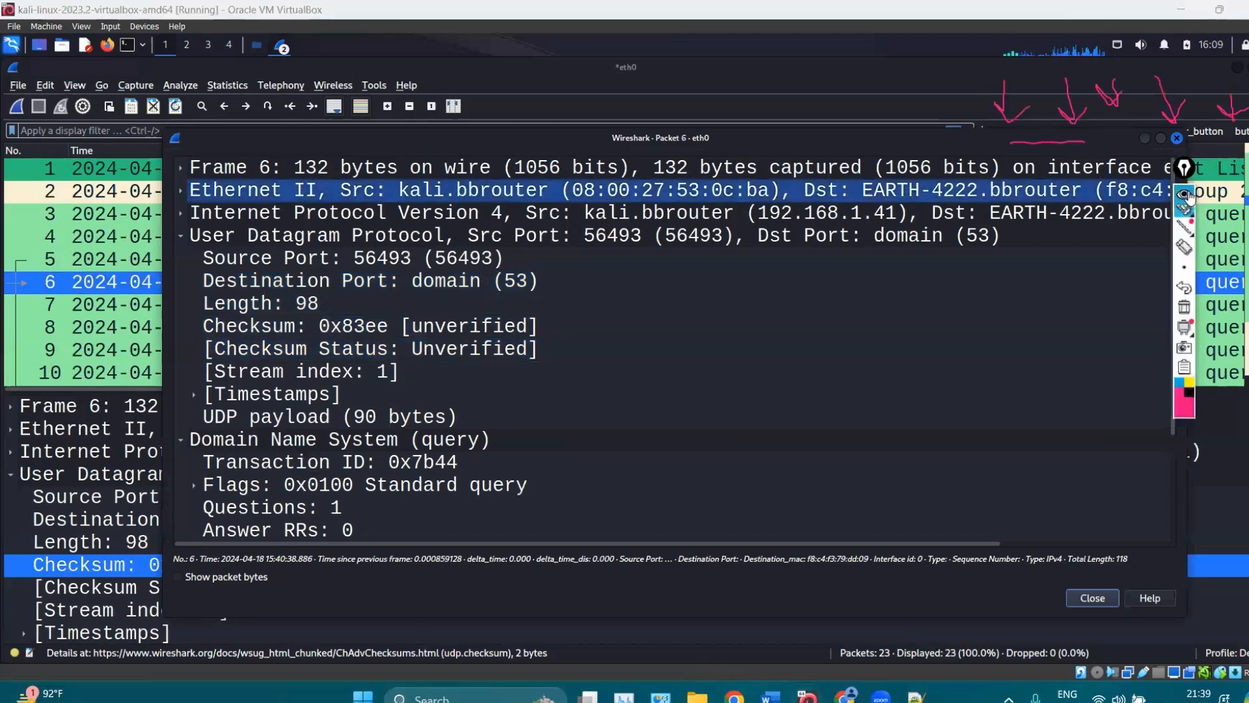
{"action": "left_click", "coordinate": [1184, 235]}
{"action": "left_click", "coordinate": [1184, 335]}
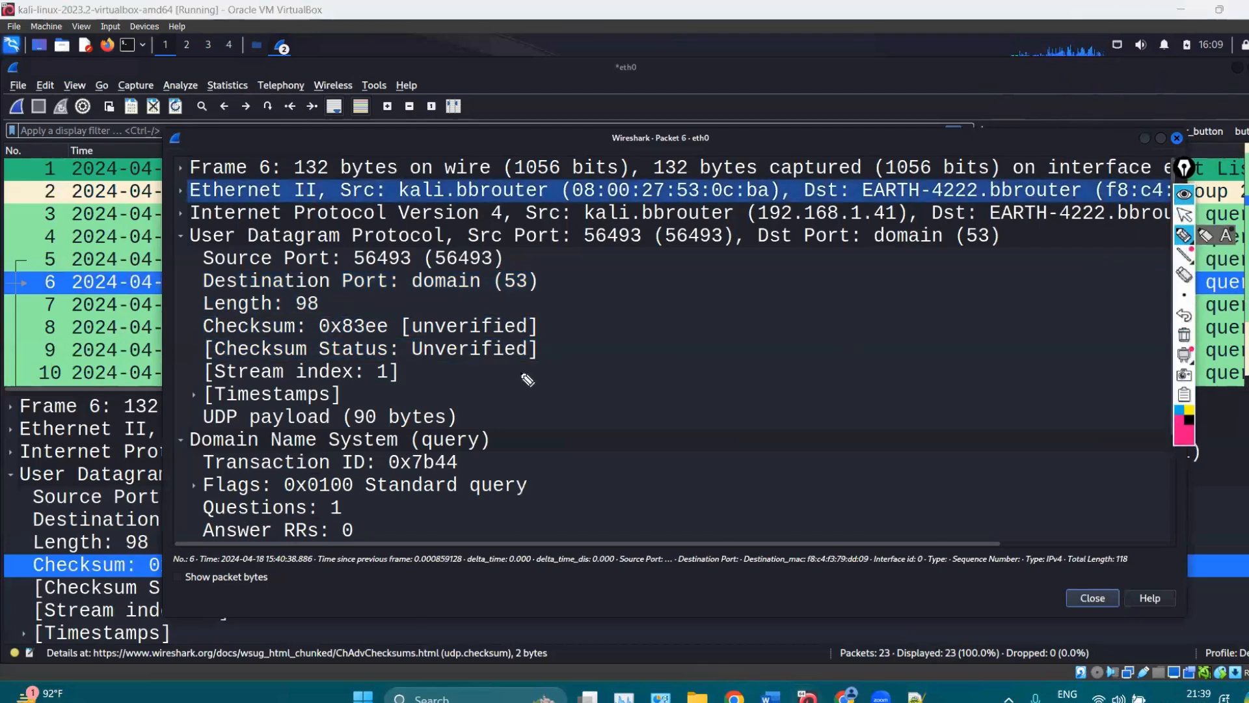
{"action": "mouse_move", "coordinate": [518, 298]}
{"action": "left_mouse_down"}
{"action": "mouse_move", "coordinate": [517, 335]}
{"action": "mouse_move", "coordinate": [540, 325]}
{"action": "left_mouse_up"}
{"action": "mouse_move", "coordinate": [199, 332]}
{"action": "left_mouse_down"}
{"action": "mouse_move", "coordinate": [185, 383]}
{"action": "mouse_move", "coordinate": [203, 401]}
{"action": "left_mouse_up"}
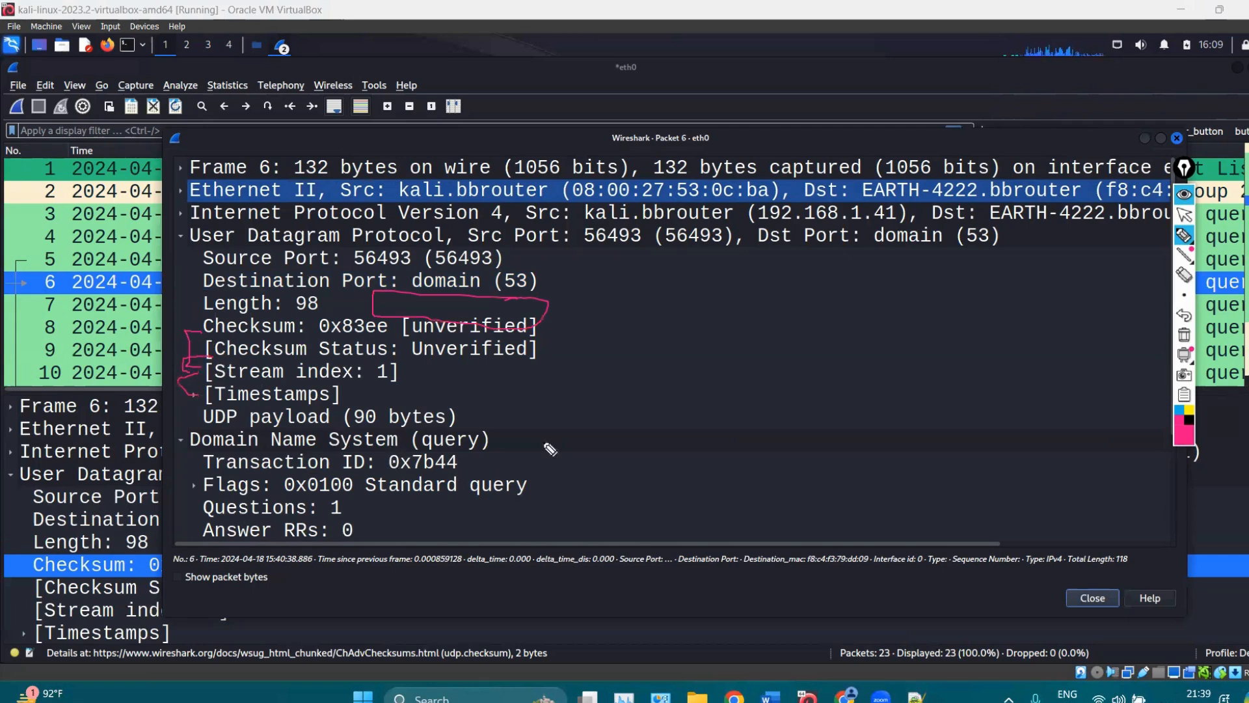
Expand the Timestamps field of packet 6, circle the bracketed fields with the pen and erase all annotations.
{"action": "left_click", "coordinate": [1185, 214]}
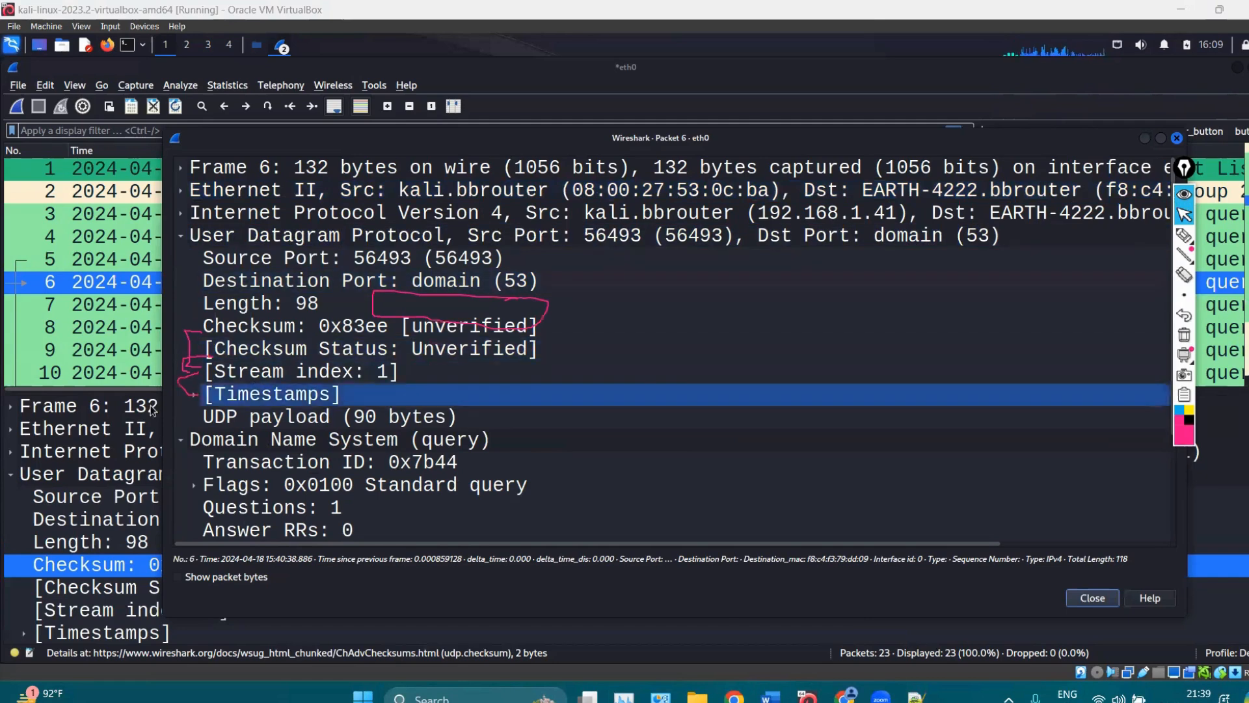
{"action": "left_click", "coordinate": [191, 393]}
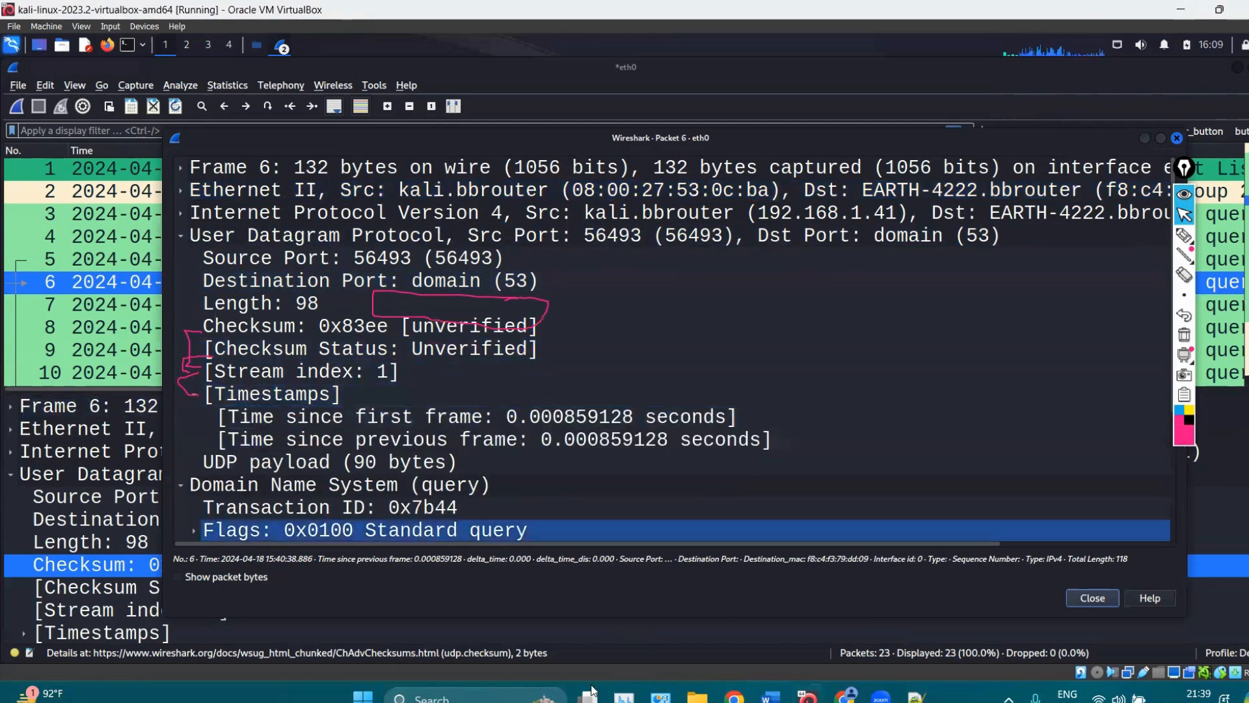
{"action": "left_click", "coordinate": [1184, 236]}
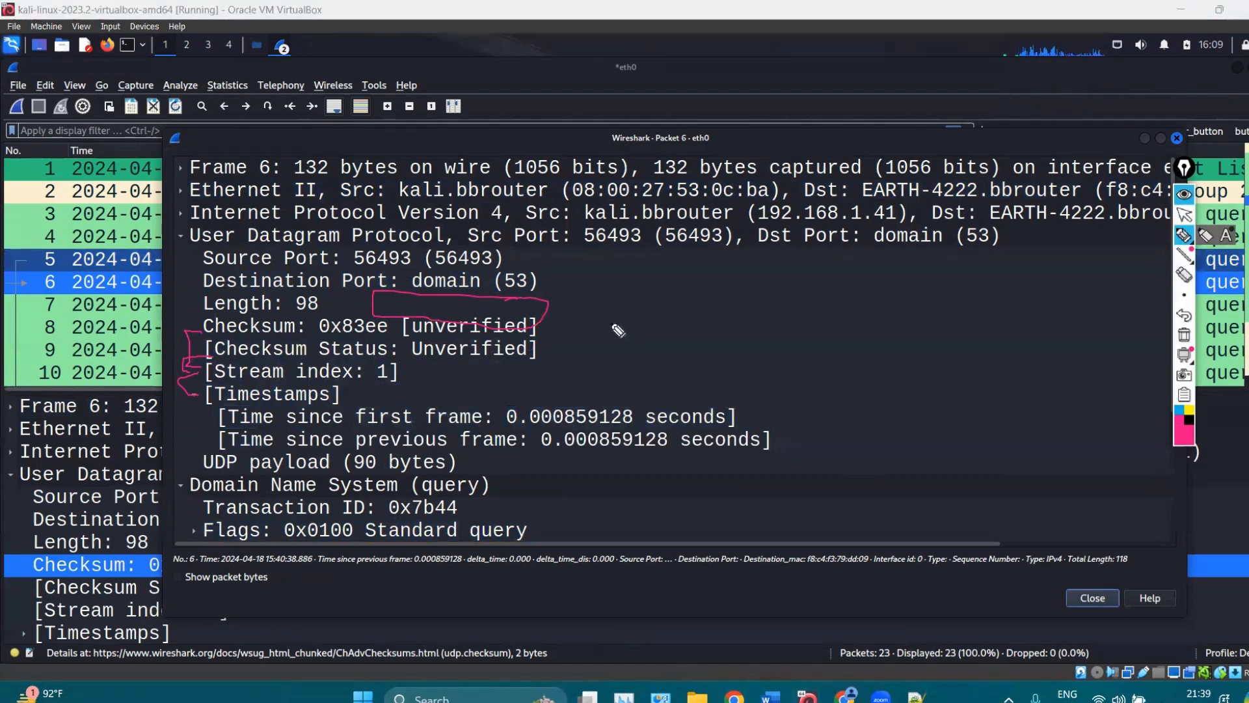
{"action": "left_click_drag", "start_coordinate": [611, 322], "coordinate": [730, 358]}
{"action": "mouse_move", "coordinate": [773, 394]}
{"action": "left_mouse_down"}
{"action": "mouse_move", "coordinate": [546, 482]}
{"action": "mouse_move", "coordinate": [190, 411]}
{"action": "mouse_move", "coordinate": [491, 313]}
{"action": "mouse_move", "coordinate": [621, 336]}
{"action": "left_mouse_up"}
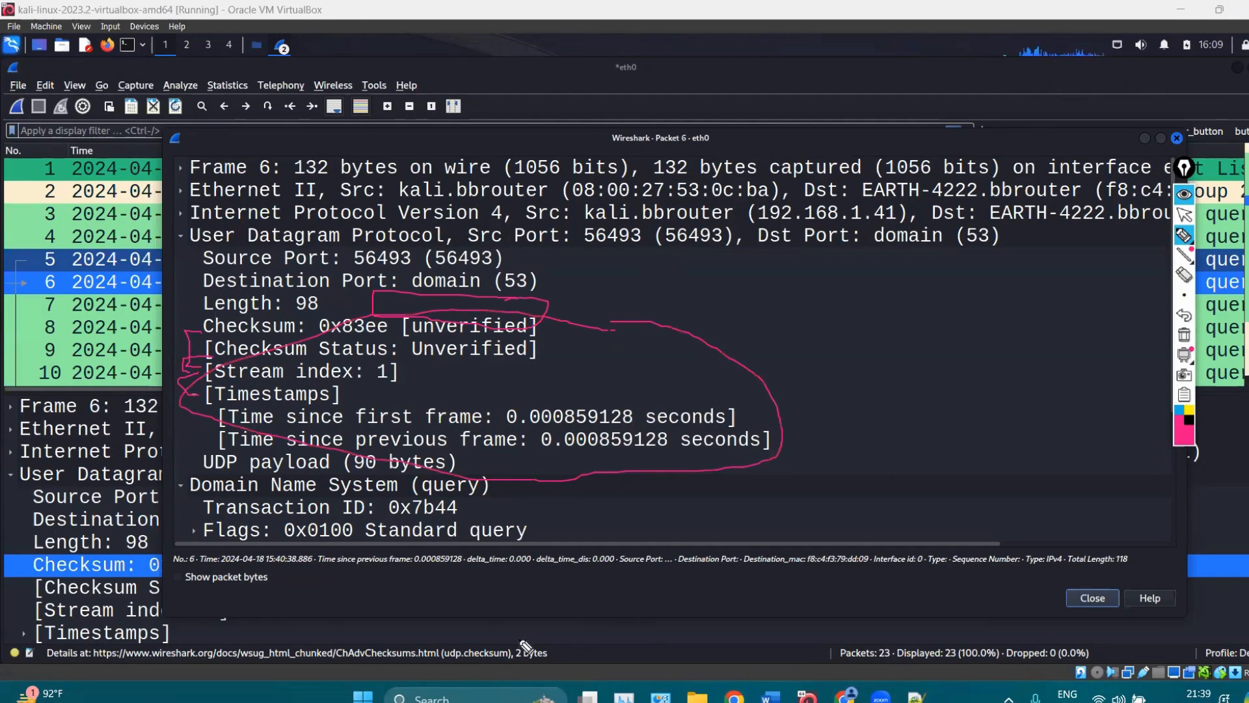
{"action": "left_click", "coordinate": [1186, 336]}
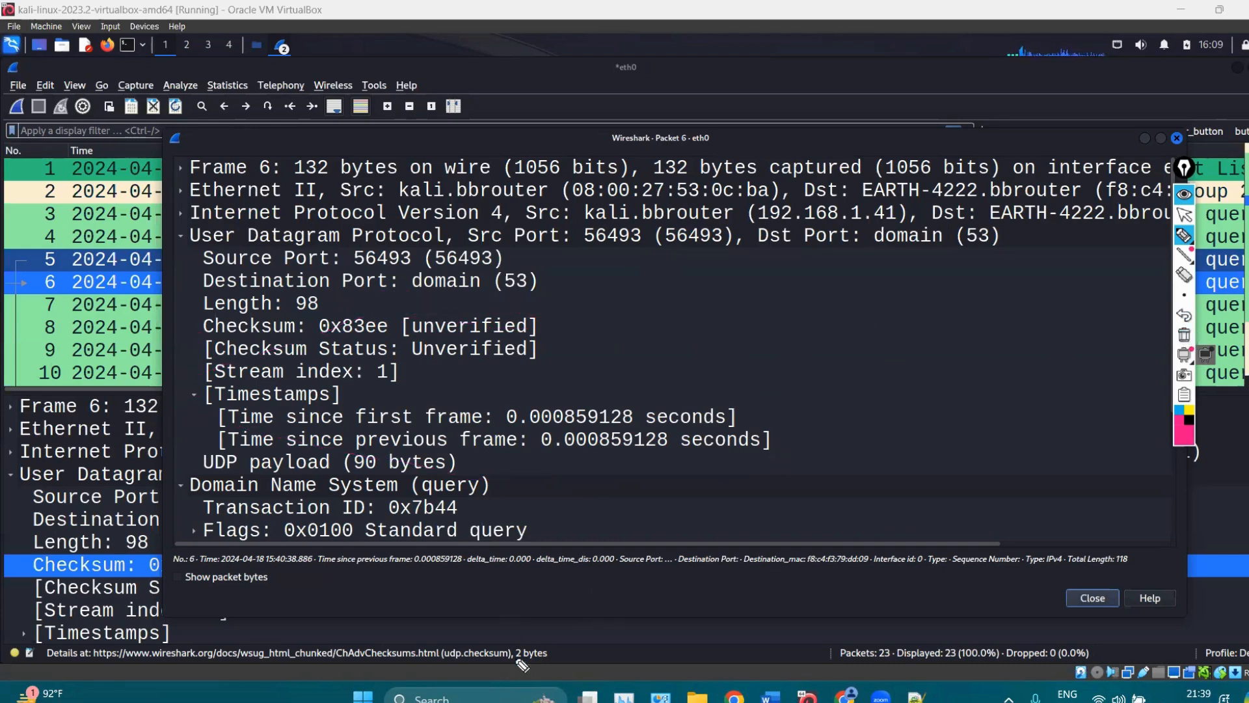
Return the annotation tool to its pointer mode and shift its toolbar slightly inwards over the packet window.
{"action": "left_click", "coordinate": [1178, 211]}
{"action": "left_click", "coordinate": [1173, 192]}
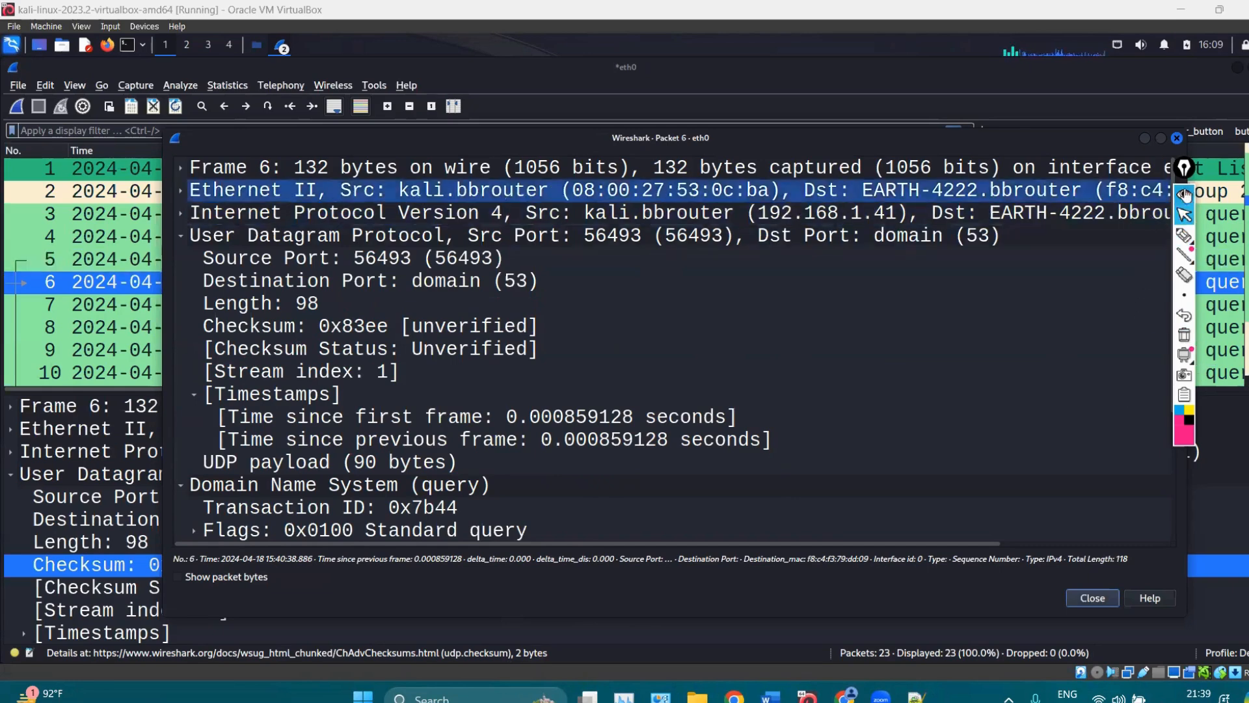
{"action": "left_click_drag", "start_coordinate": [1184, 171], "coordinate": [1152, 171]}
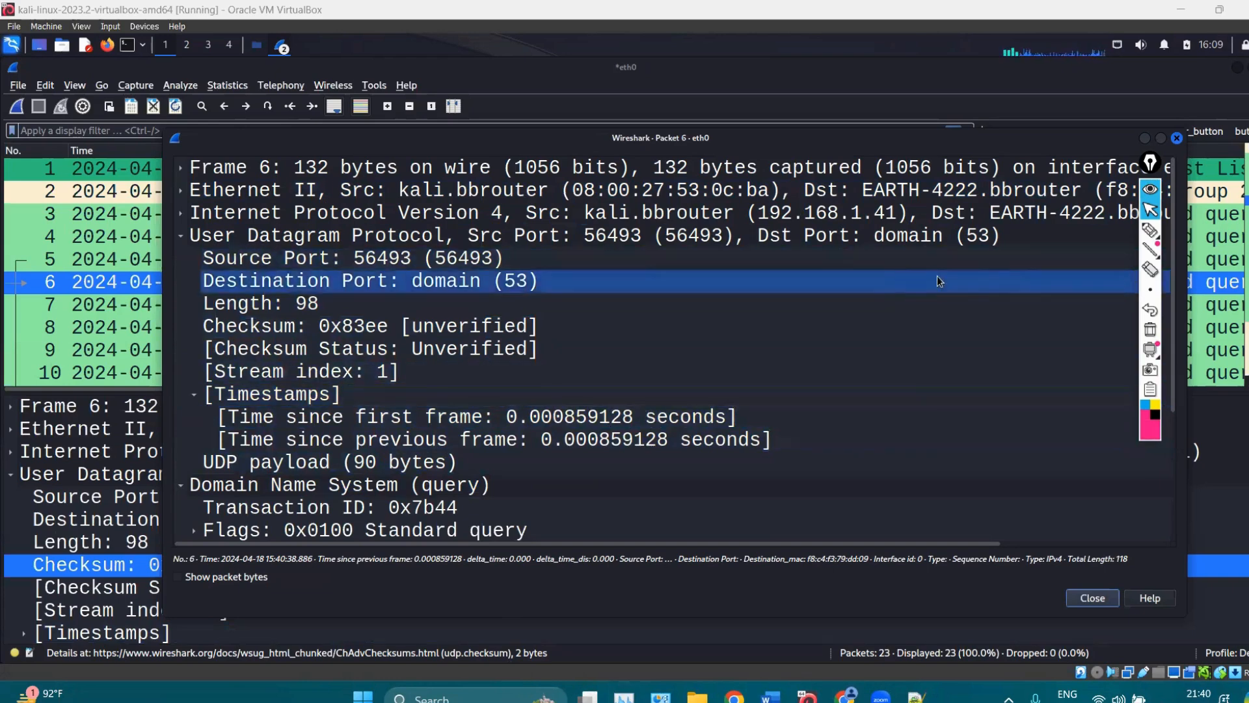
Mark the port fields, the source MAC address and the bracketed generated fields with the pen, and erase all marks.
{"action": "left_click", "coordinate": [1150, 229]}
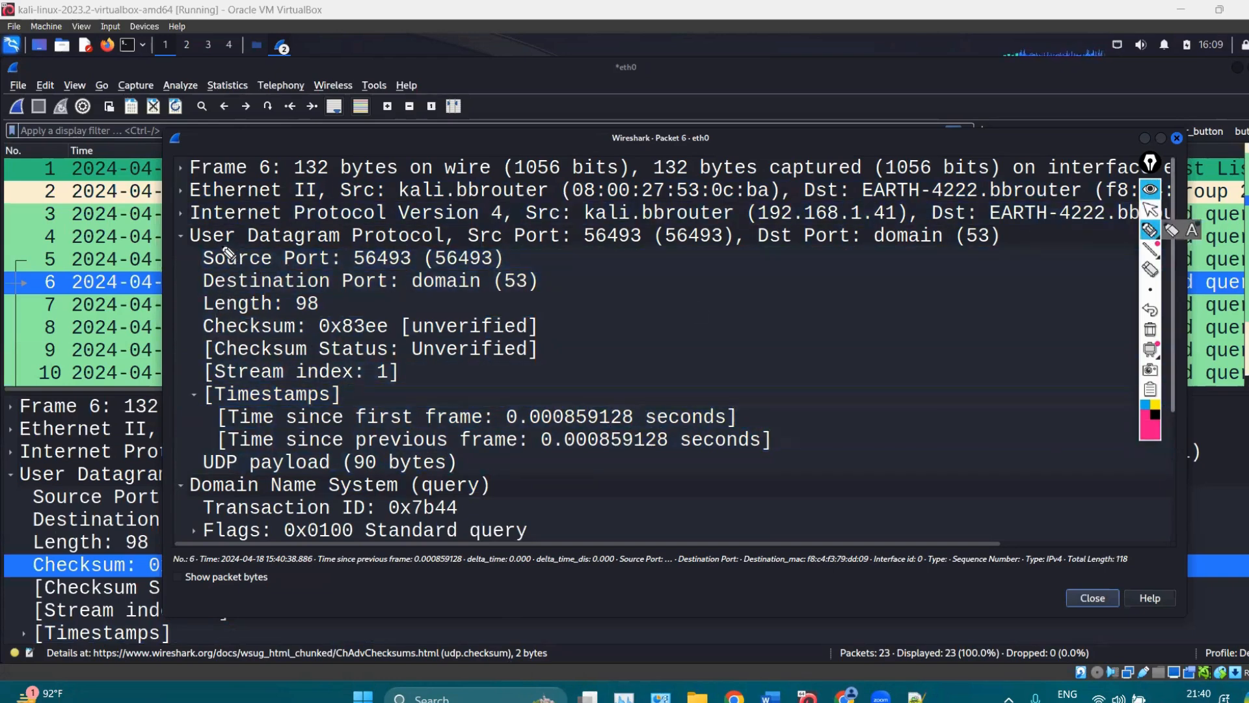
{"action": "left_click_drag", "start_coordinate": [209, 248], "coordinate": [189, 279]}
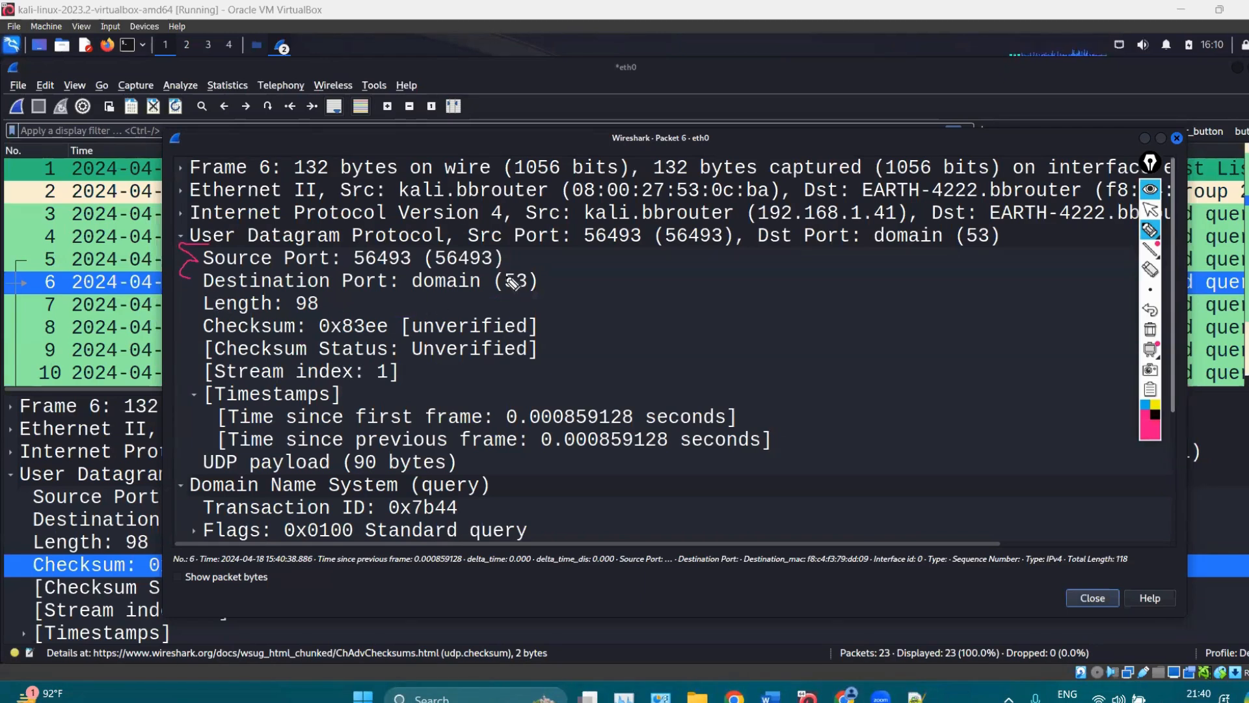
{"action": "mouse_move", "coordinate": [562, 174]}
{"action": "left_mouse_down"}
{"action": "mouse_move", "coordinate": [559, 201]}
{"action": "mouse_move", "coordinate": [758, 217]}
{"action": "mouse_move", "coordinate": [786, 189]}
{"action": "mouse_move", "coordinate": [554, 183]}
{"action": "left_mouse_up"}
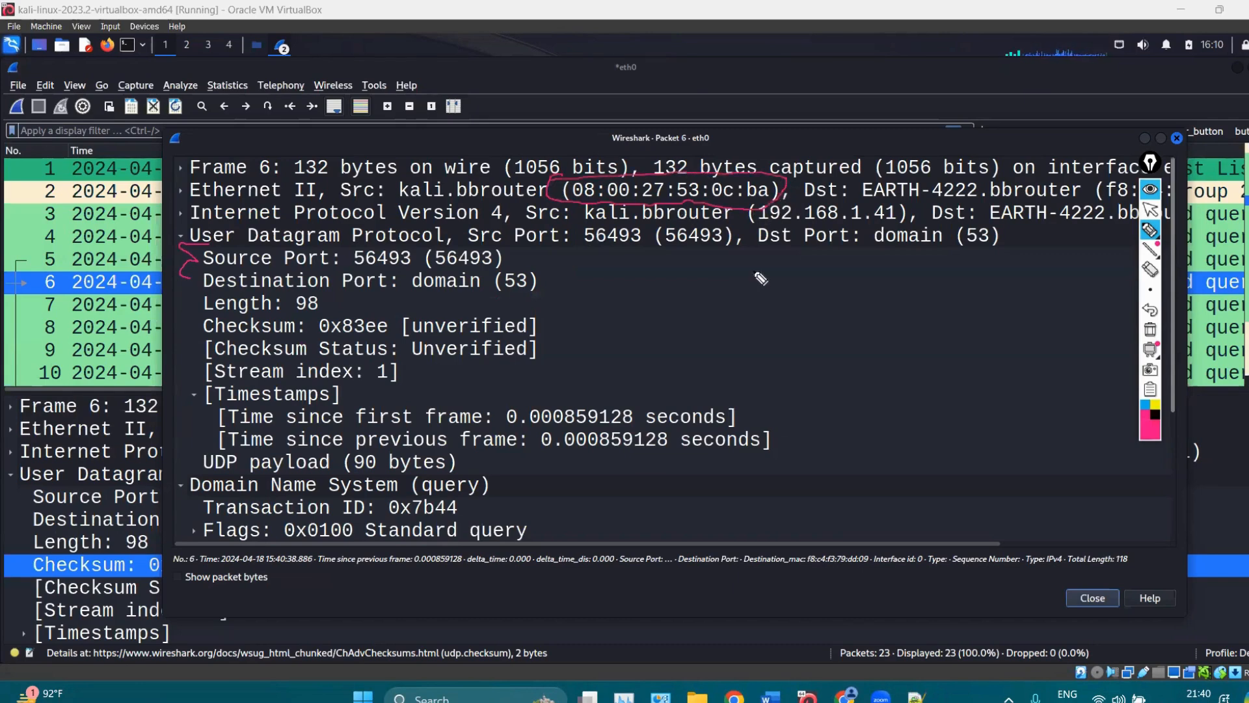
{"action": "mouse_move", "coordinate": [406, 305]}
{"action": "left_mouse_down"}
{"action": "mouse_move", "coordinate": [395, 329]}
{"action": "mouse_move", "coordinate": [513, 349]}
{"action": "mouse_move", "coordinate": [409, 302]}
{"action": "left_mouse_up"}
{"action": "mouse_move", "coordinate": [205, 372]}
{"action": "left_mouse_down"}
{"action": "mouse_move", "coordinate": [188, 422]}
{"action": "mouse_move", "coordinate": [239, 449]}
{"action": "left_mouse_up"}
{"action": "mouse_move", "coordinate": [769, 382]}
{"action": "left_mouse_down"}
{"action": "mouse_move", "coordinate": [755, 458]}
{"action": "mouse_move", "coordinate": [682, 444]}
{"action": "left_mouse_up"}
{"action": "mouse_move", "coordinate": [207, 357]}
{"action": "left_mouse_down"}
{"action": "mouse_move", "coordinate": [410, 365]}
{"action": "mouse_move", "coordinate": [398, 381]}
{"action": "left_mouse_up"}
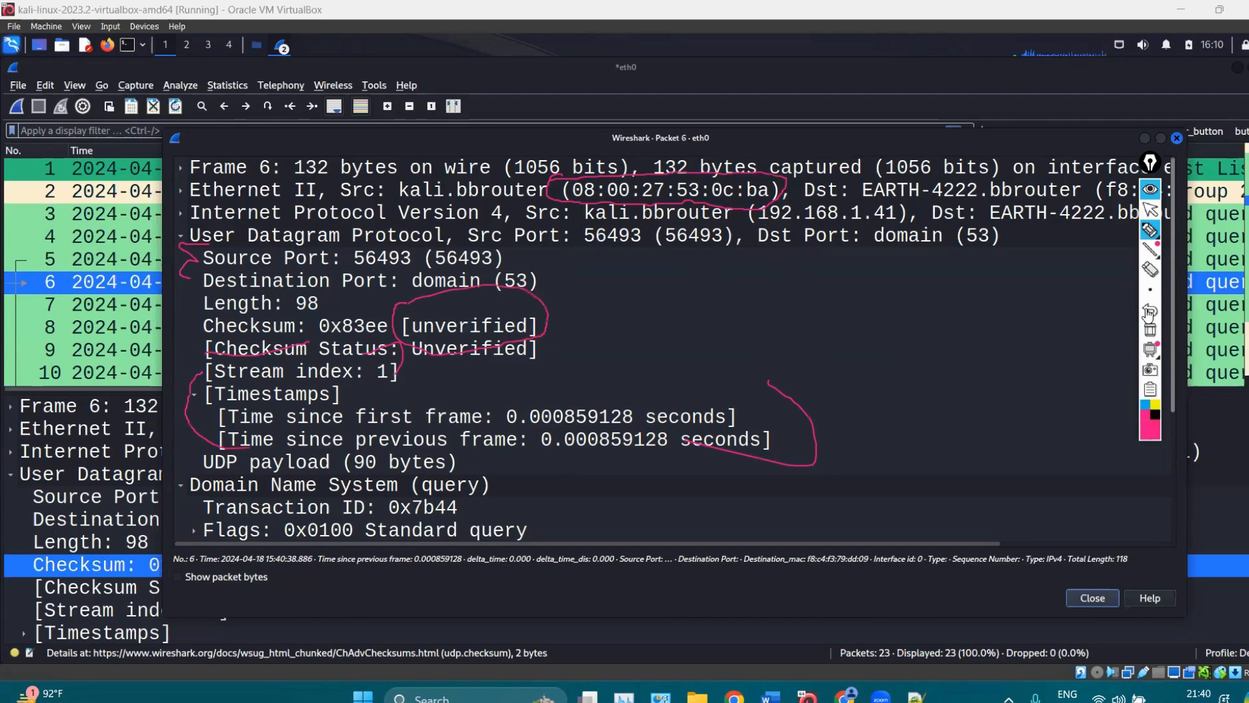
{"action": "left_click", "coordinate": [1150, 330]}
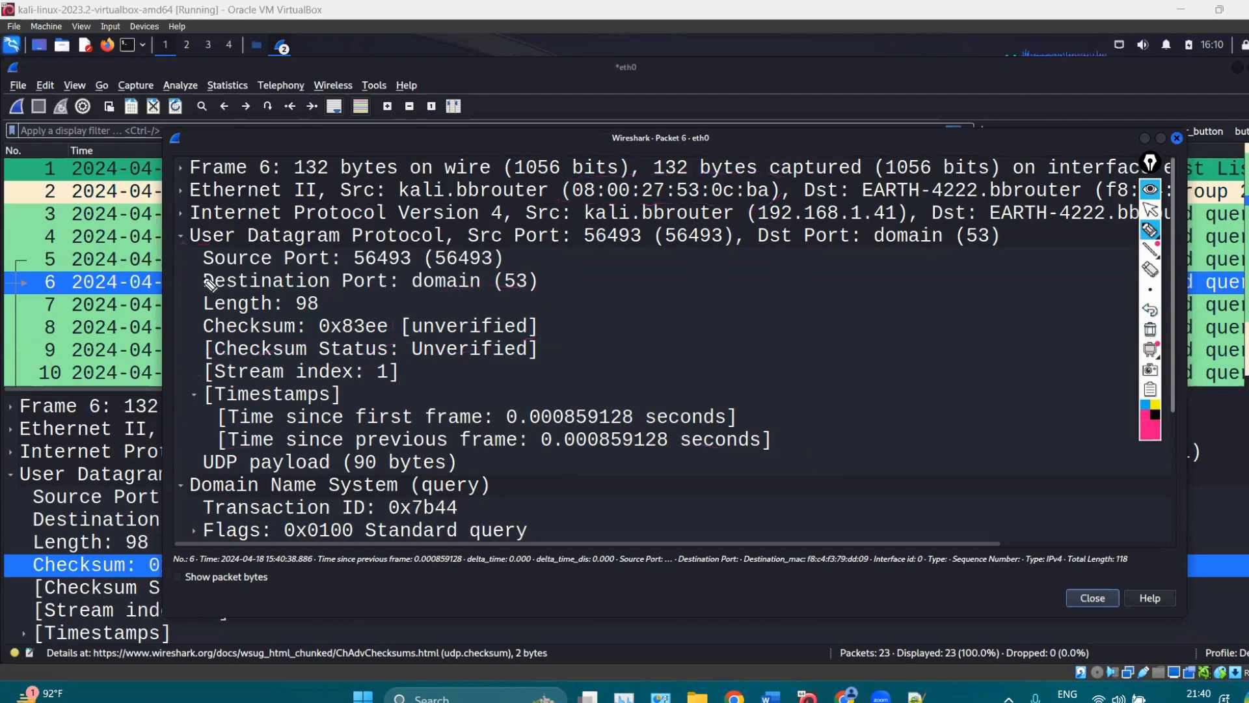
Mark the Length and Checksum fields with the pen, and collapse the User Datagram Protocol and Queries trees of packet 6.
{"action": "mouse_move", "coordinate": [187, 300]}
{"action": "left_mouse_down"}
{"action": "mouse_move", "coordinate": [203, 304]}
{"action": "mouse_move", "coordinate": [207, 327]}
{"action": "left_mouse_up"}
{"action": "left_click", "coordinate": [1151, 209]}
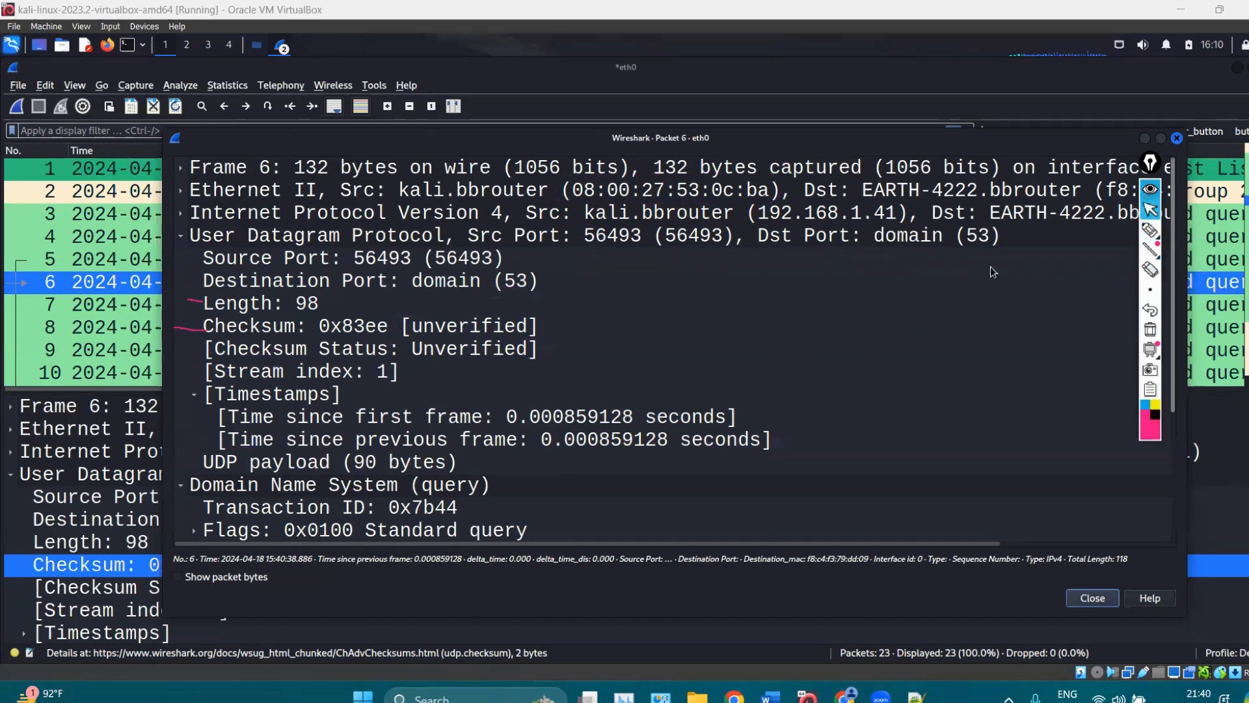
{"action": "left_click", "coordinate": [181, 235]}
{"action": "left_click", "coordinate": [194, 304]}
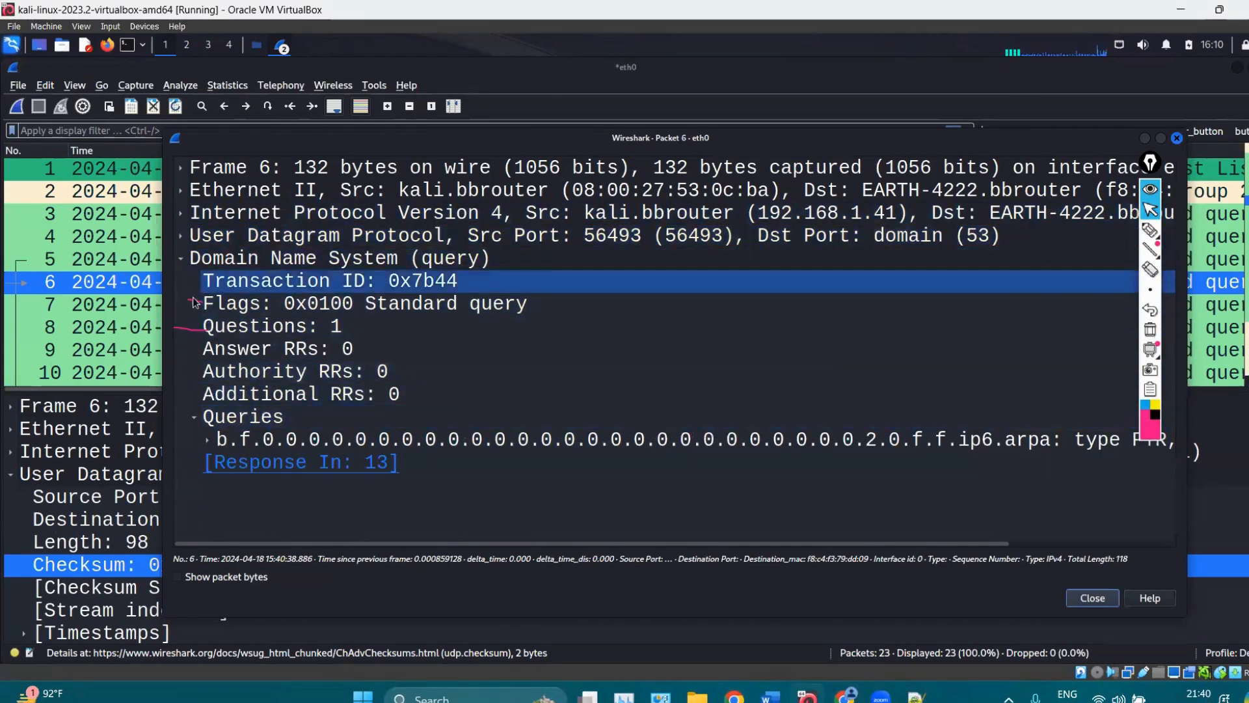
{"action": "left_click", "coordinate": [194, 304]}
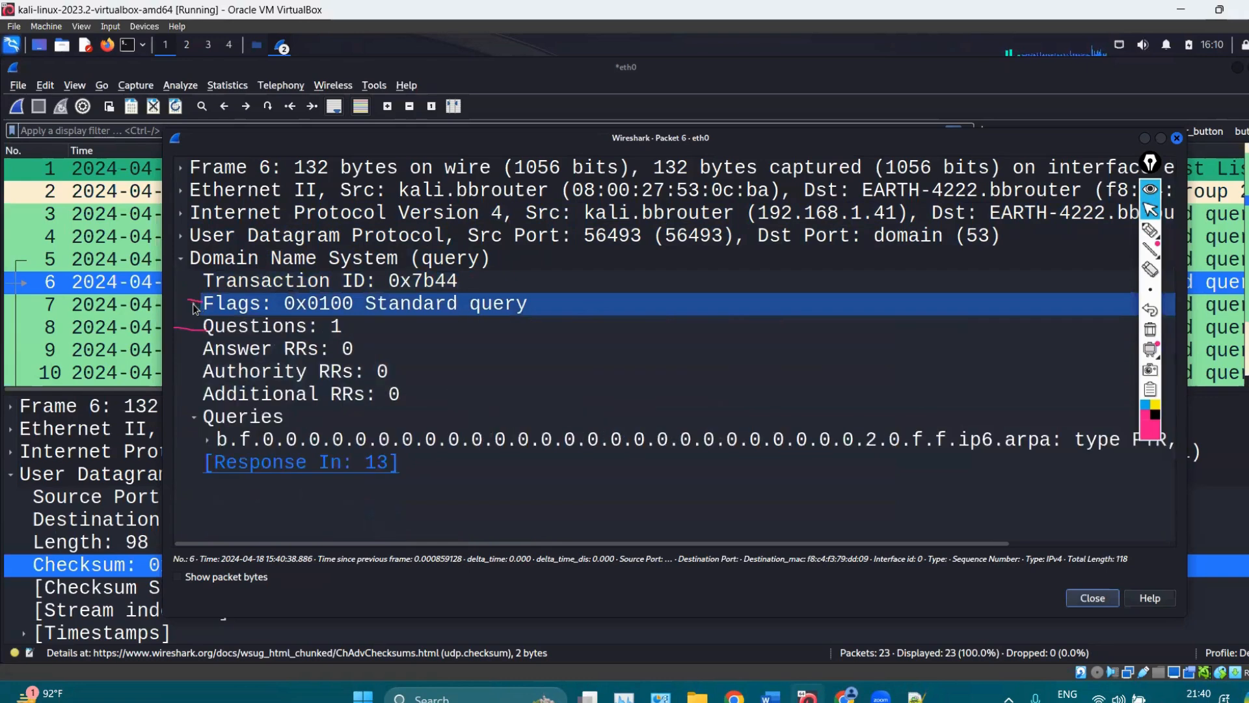
{"action": "left_click", "coordinate": [224, 325]}
{"action": "left_click", "coordinate": [194, 418]}
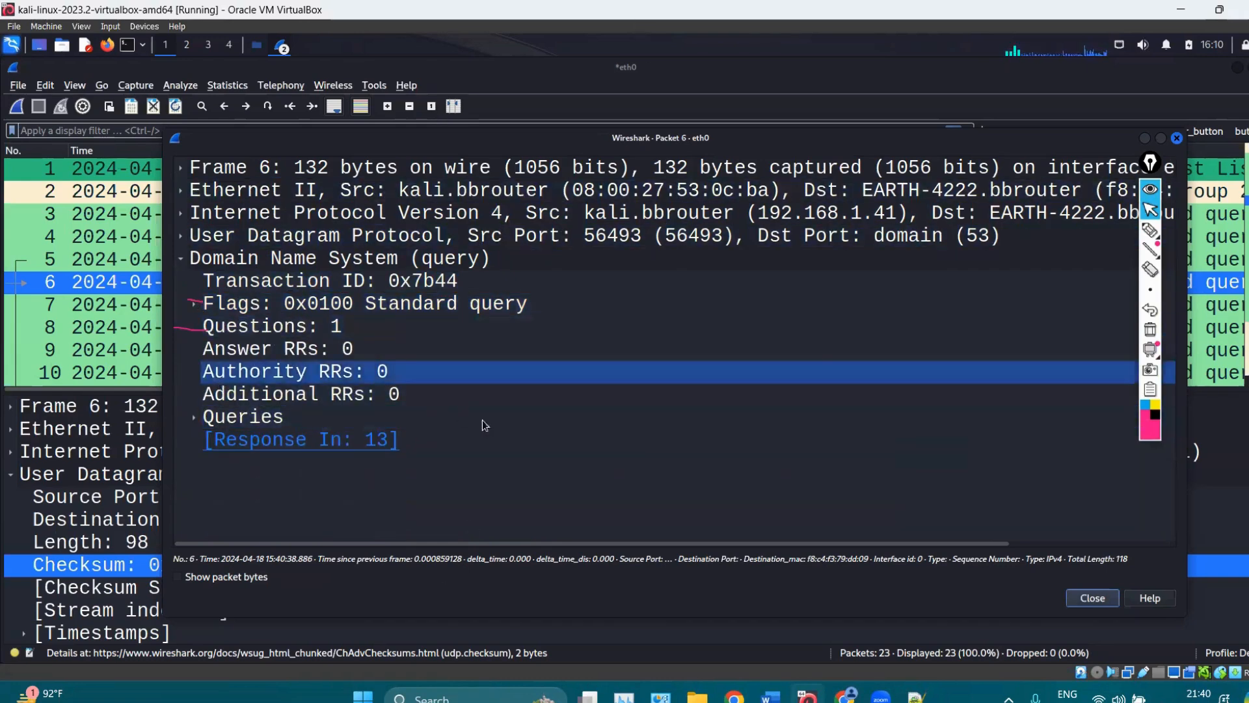
Circle the [Response In: 13] link and the packet number column with the pen, and erase all annotations.
{"action": "left_click", "coordinate": [1152, 233]}
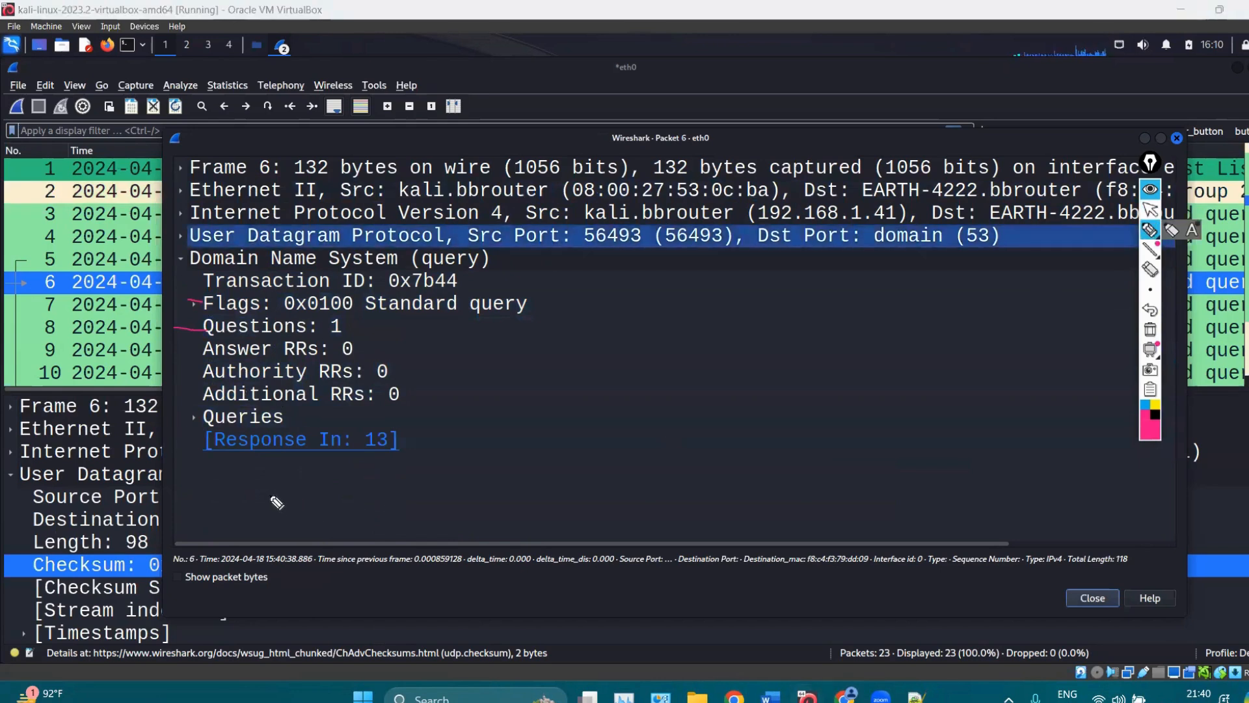
{"action": "mouse_move", "coordinate": [206, 427]}
{"action": "left_mouse_down"}
{"action": "mouse_move", "coordinate": [177, 462]}
{"action": "mouse_move", "coordinate": [384, 470]}
{"action": "mouse_move", "coordinate": [436, 427]}
{"action": "left_mouse_up"}
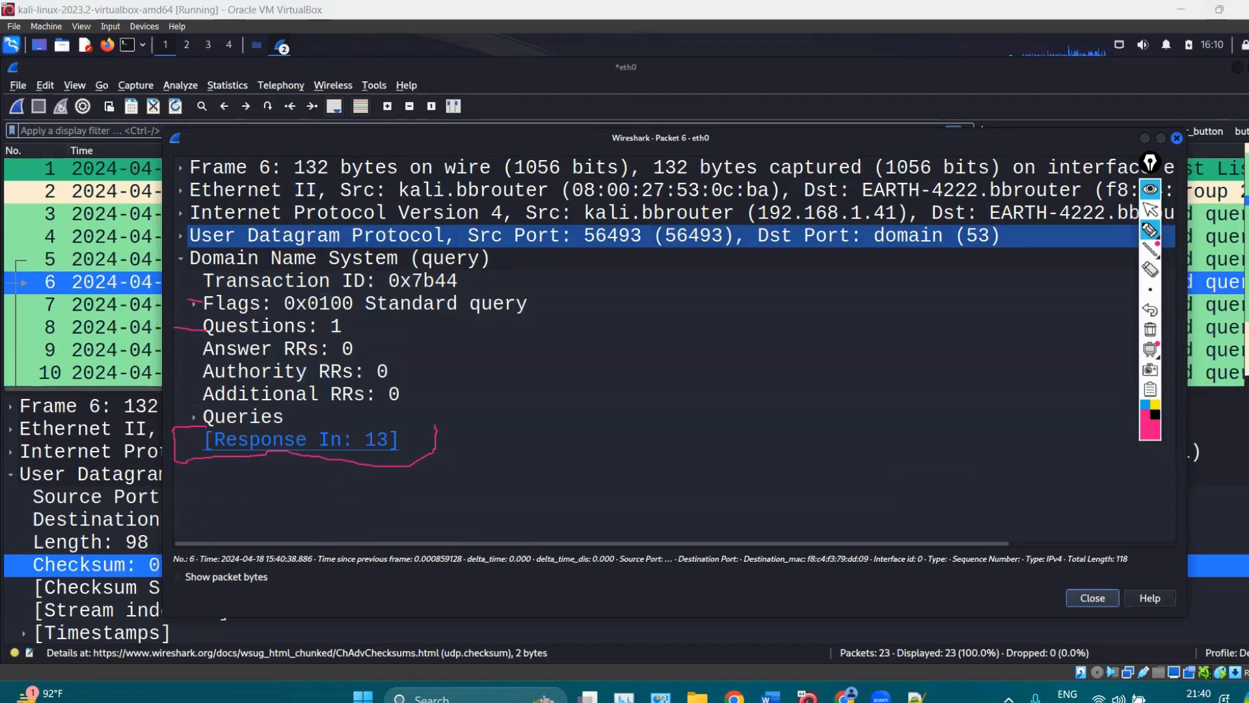
{"action": "left_click_drag", "start_coordinate": [217, 426], "coordinate": [436, 428]}
{"action": "mouse_move", "coordinate": [548, 363]}
{"action": "left_mouse_down"}
{"action": "mouse_move", "coordinate": [493, 393]}
{"action": "mouse_move", "coordinate": [521, 426]}
{"action": "left_mouse_up"}
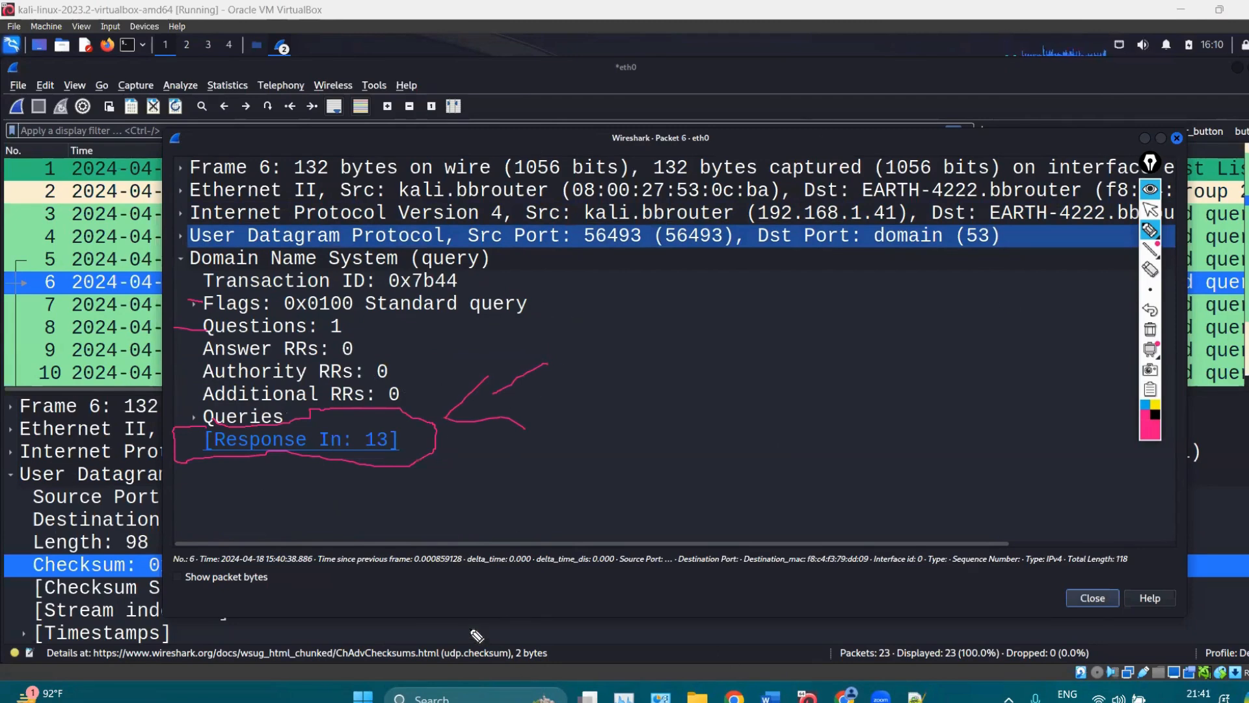
{"action": "mouse_move", "coordinate": [371, 456]}
{"action": "left_mouse_down"}
{"action": "mouse_move", "coordinate": [380, 418]}
{"action": "mouse_move", "coordinate": [367, 449]}
{"action": "mouse_move", "coordinate": [394, 457]}
{"action": "left_mouse_up"}
{"action": "left_click_drag", "start_coordinate": [36, 156], "coordinate": [15, 205]}
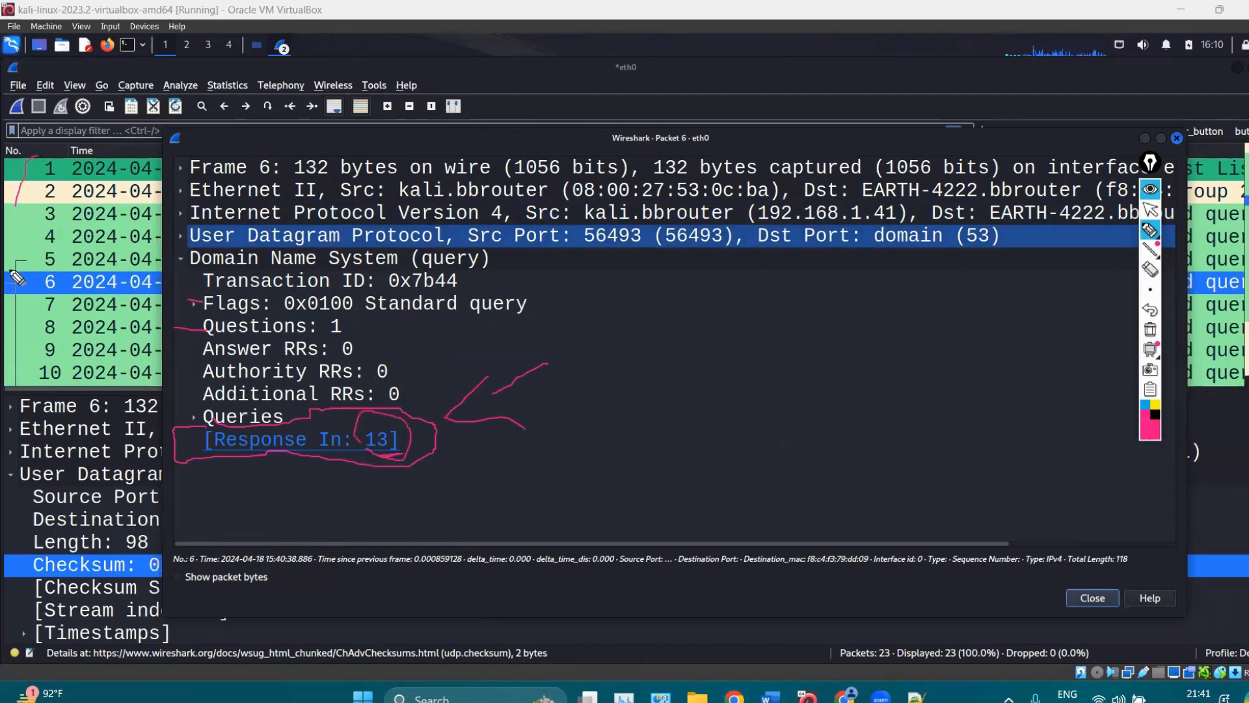
{"action": "mouse_move", "coordinate": [16, 277]}
{"action": "left_mouse_down"}
{"action": "mouse_move", "coordinate": [21, 387]}
{"action": "mouse_move", "coordinate": [49, 141]}
{"action": "left_mouse_up"}
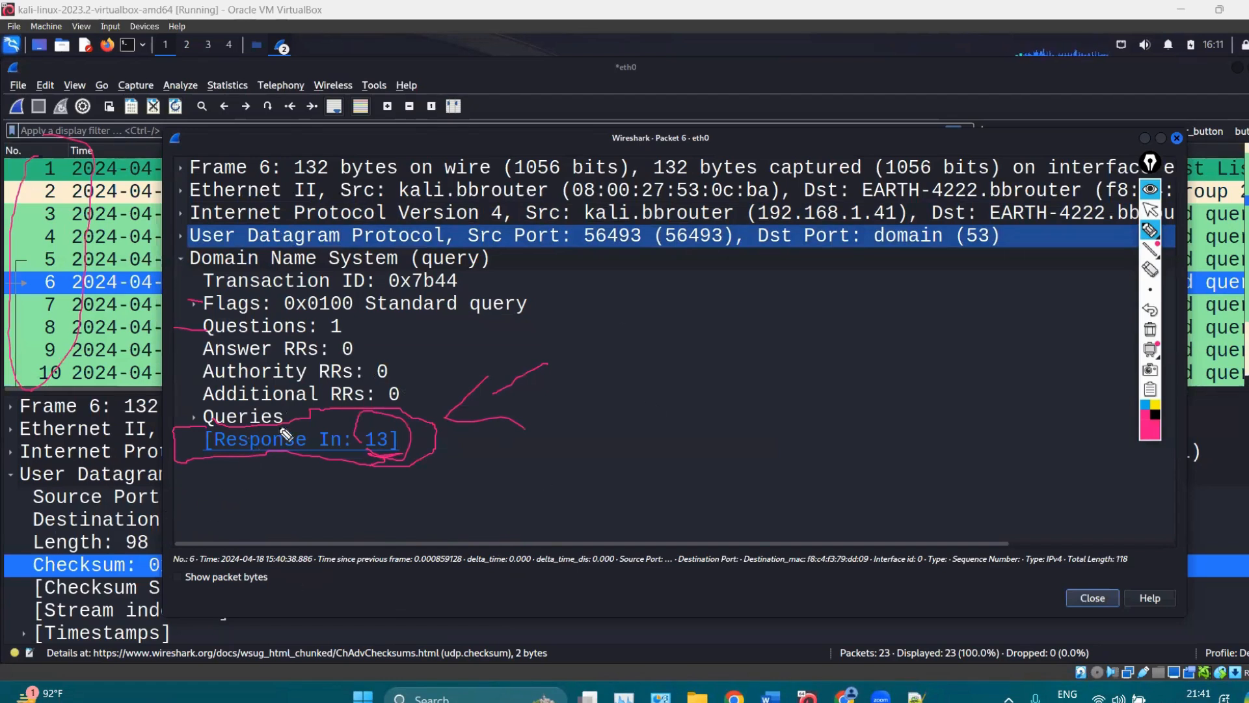
{"action": "left_click", "coordinate": [1150, 328]}
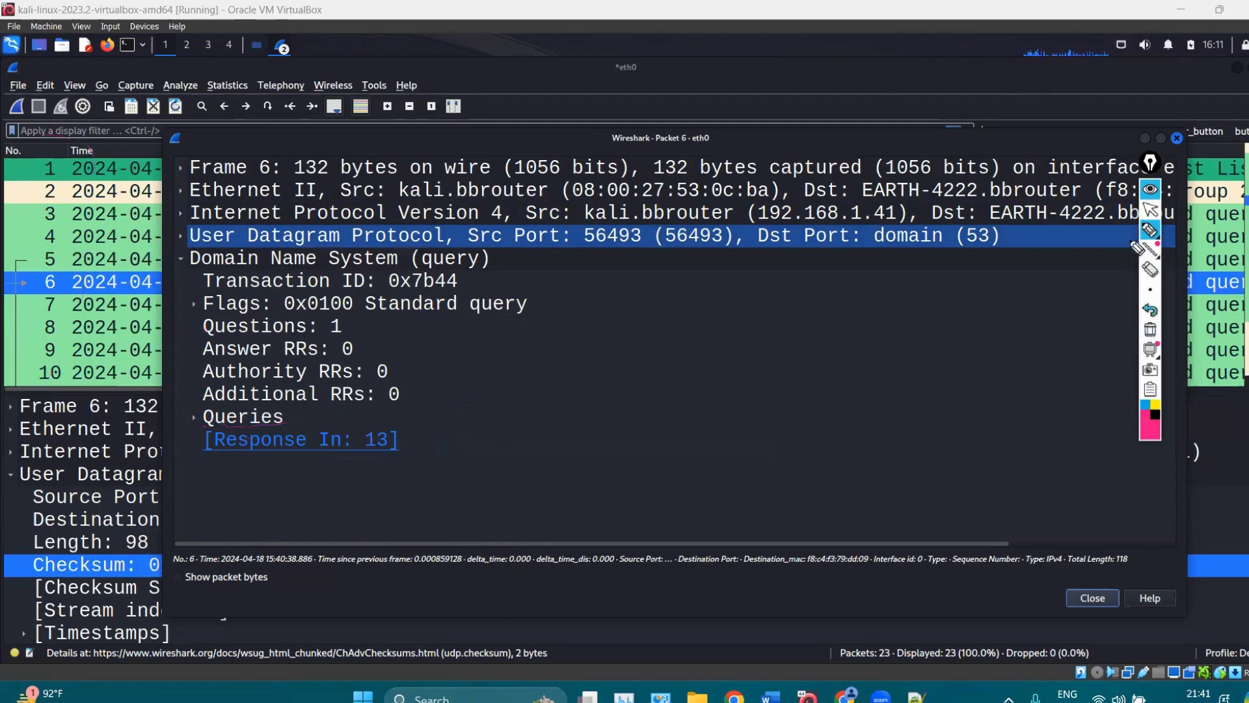
Follow the [Response In: 13] link, close the packet 6 window and point out packet 13's Length field in the details pane.
{"action": "left_click", "coordinate": [1150, 210]}
{"action": "left_click", "coordinate": [209, 435]}
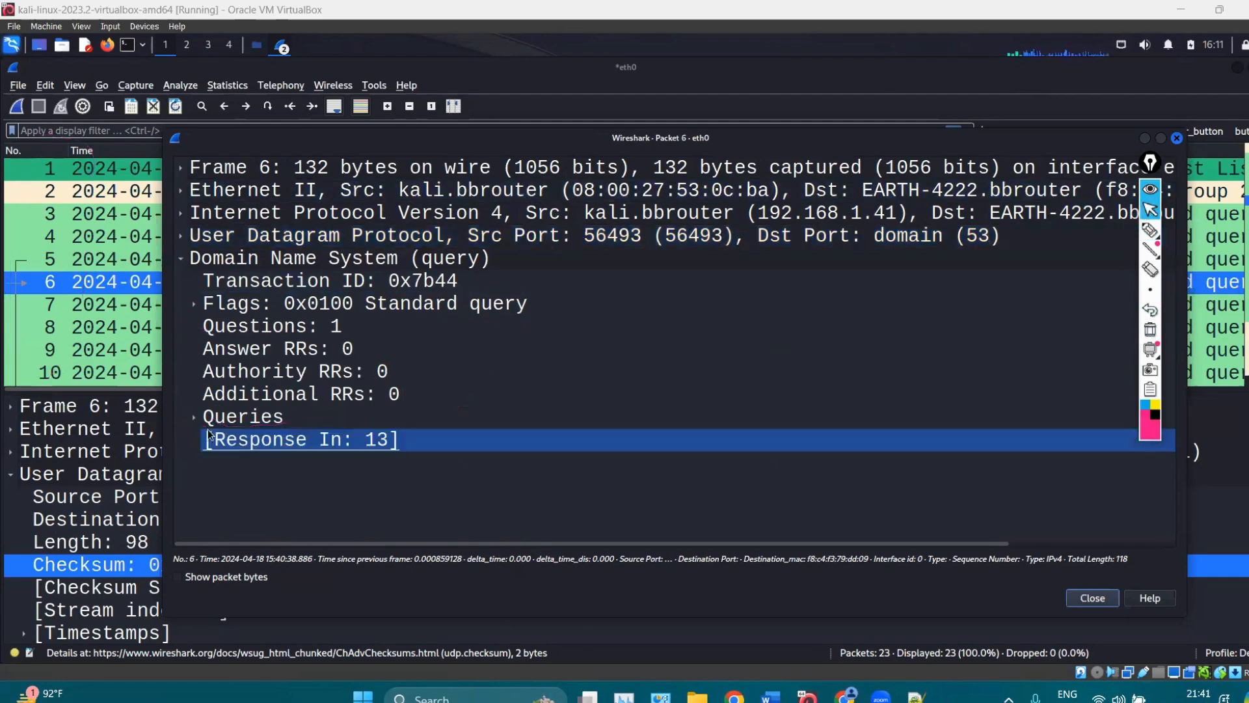
{"action": "double_click", "coordinate": [263, 448]}
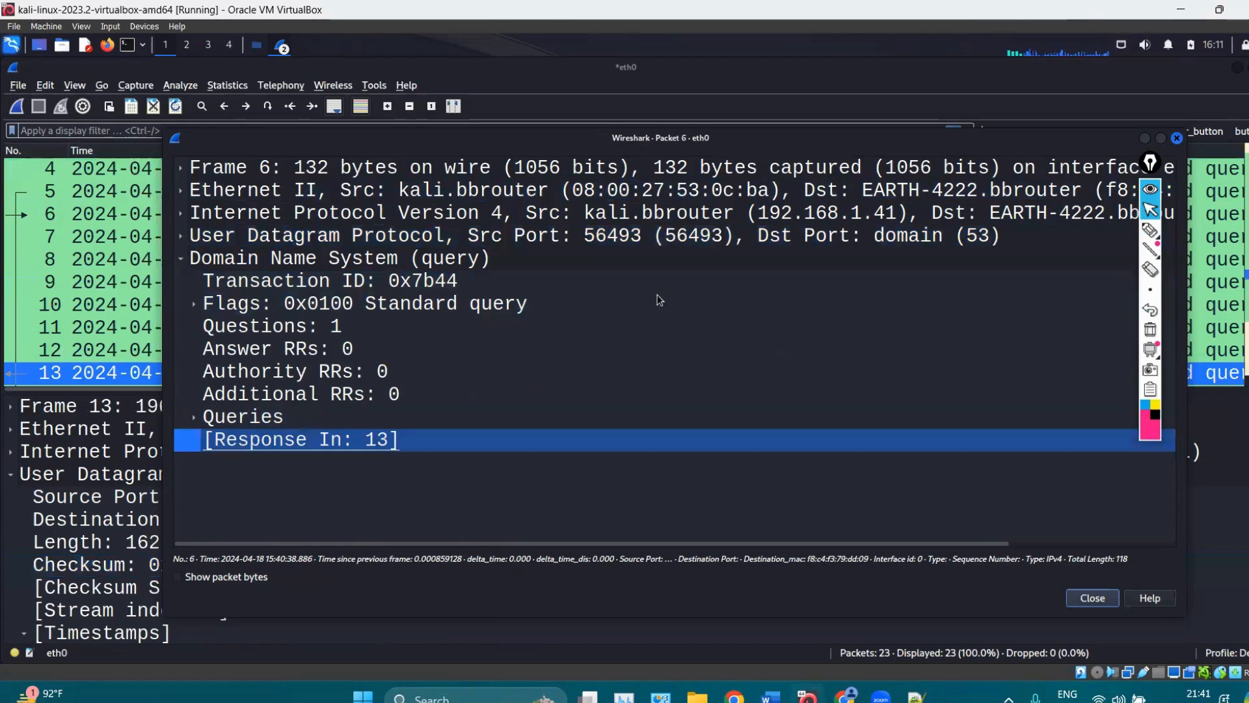
{"action": "left_click", "coordinate": [1176, 138]}
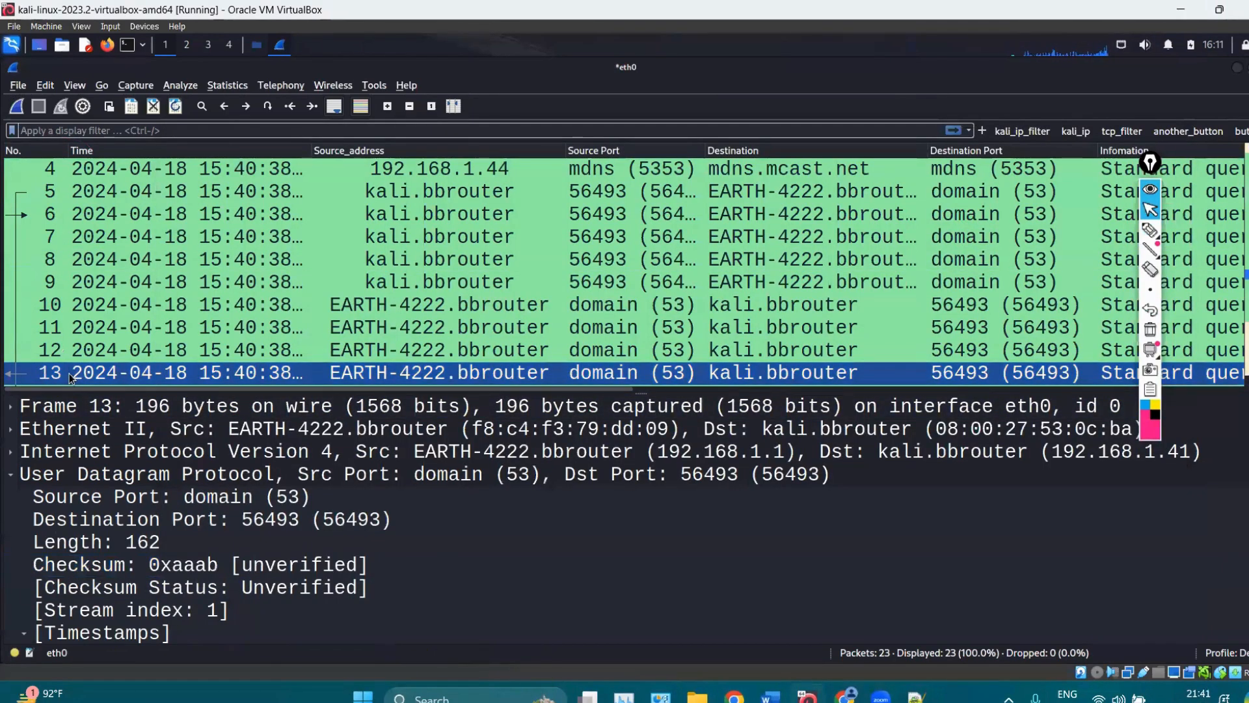
{"action": "left_click", "coordinate": [365, 542]}
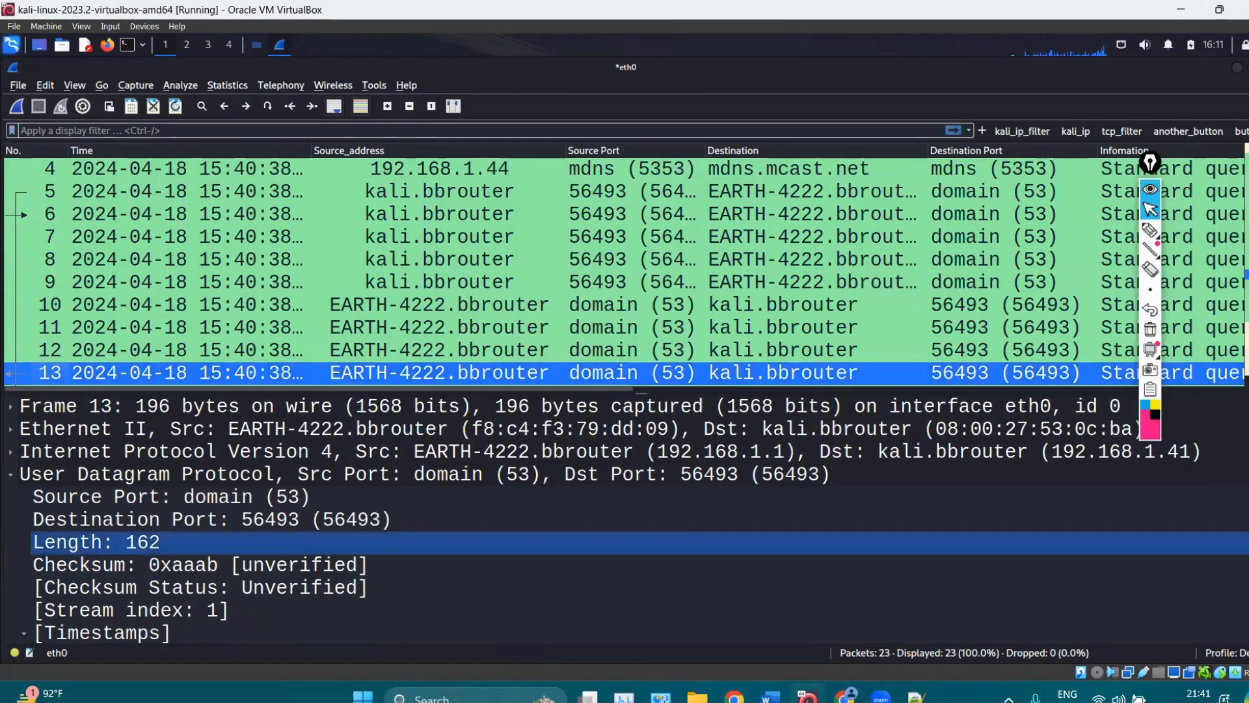
Switch to the Word notes and highlight the Links bullet from its start through "double-clicked on a link".
{"action": "left_click", "coordinate": [771, 697]}
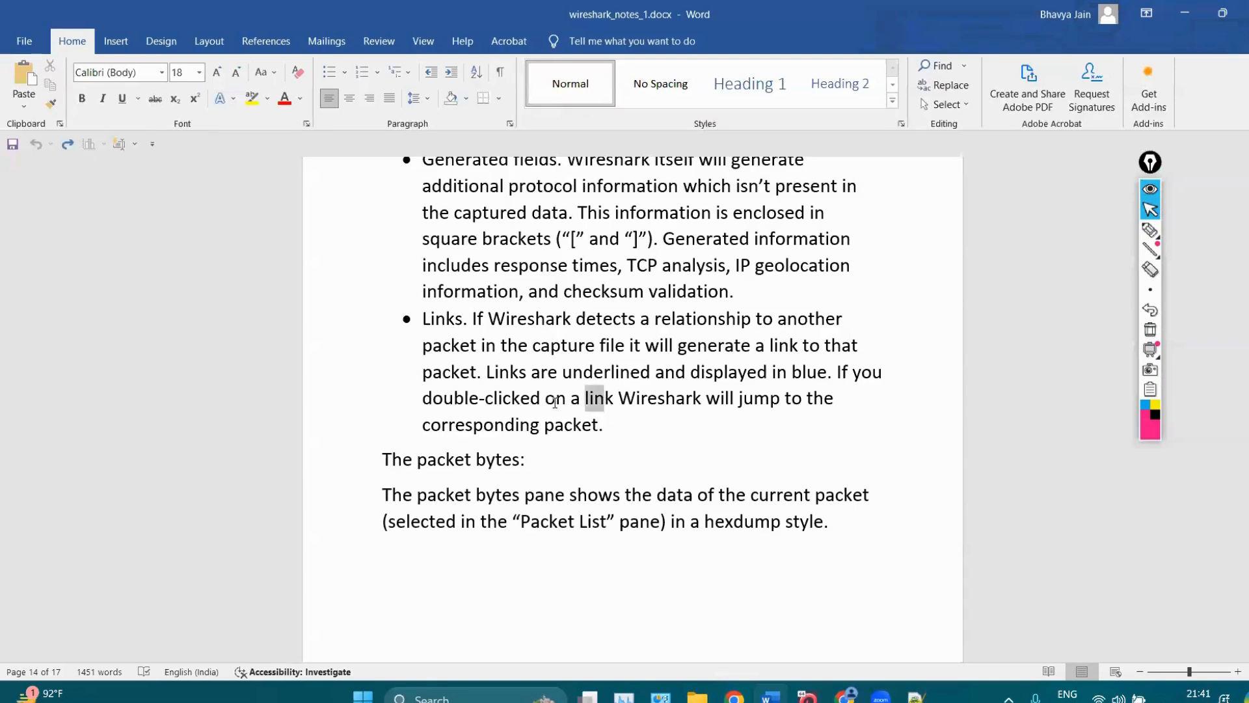
{"action": "left_click_drag", "start_coordinate": [617, 399], "coordinate": [423, 318]}
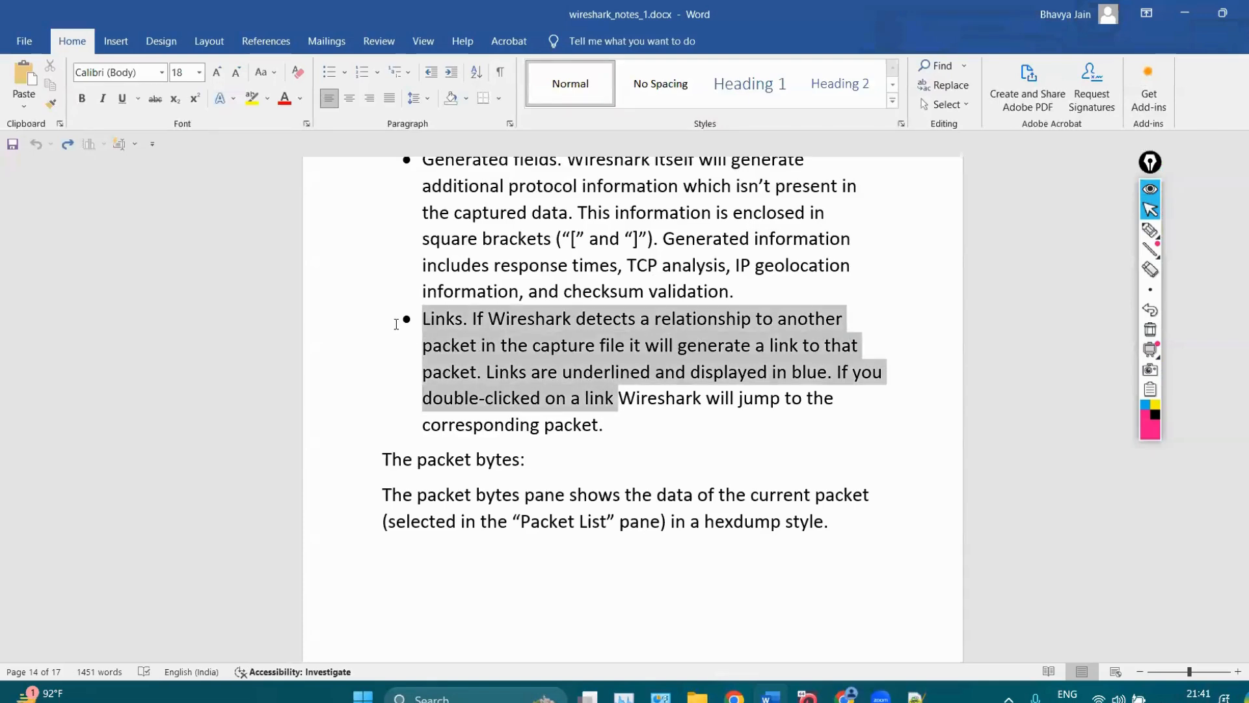
{"action": "left_click", "coordinate": [618, 433]}
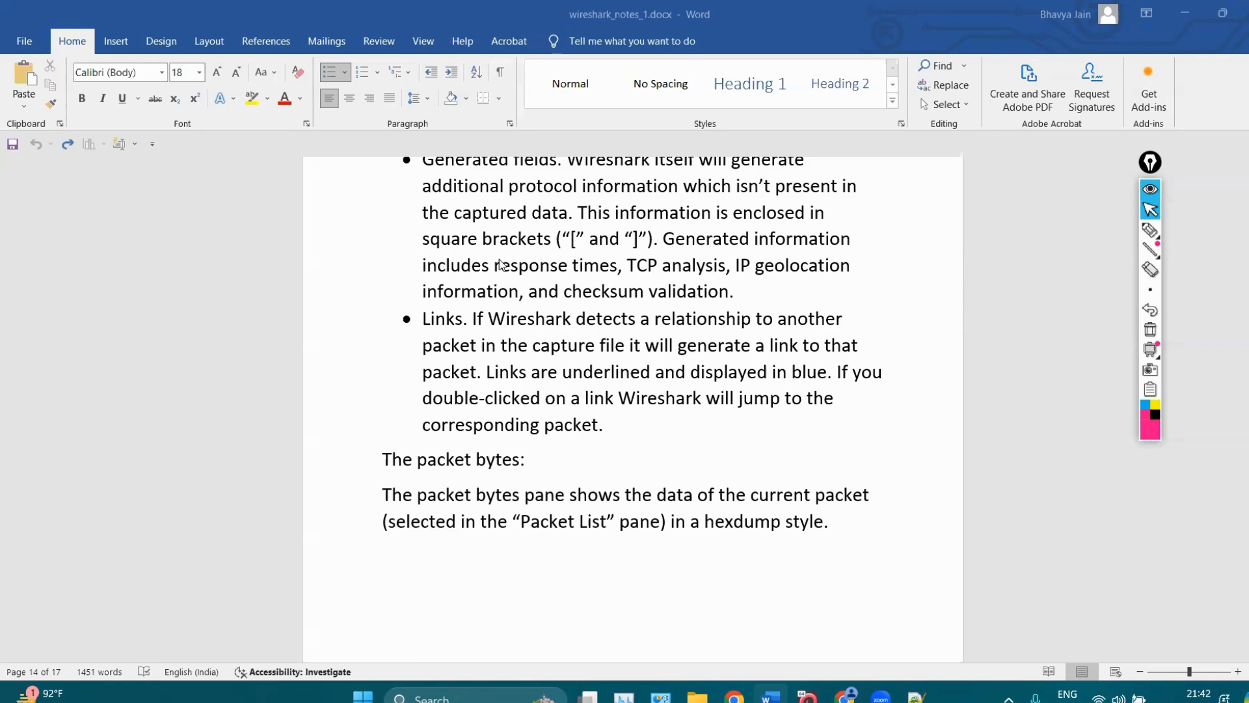
Highlight "TCP analysis" and "IP geolocation" in the Generated fields bullet, and clear the selection.
{"action": "double_click", "coordinate": [637, 272]}
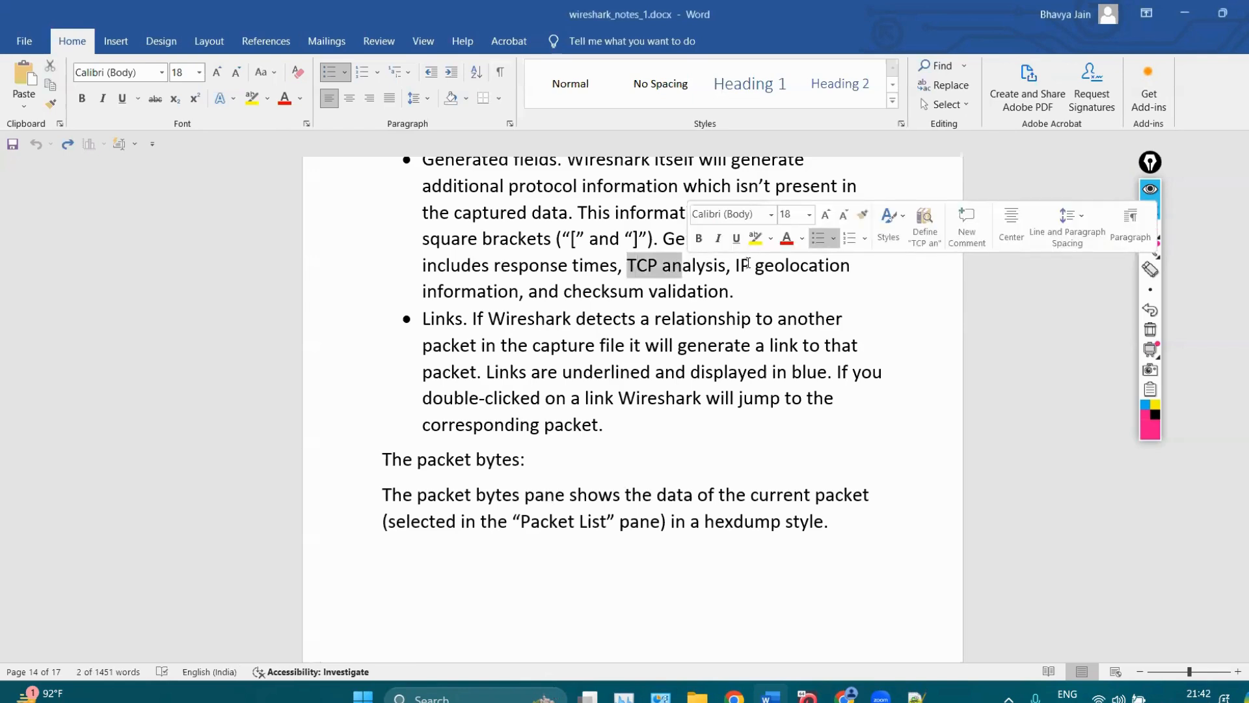
{"action": "left_click_drag", "start_coordinate": [739, 266], "coordinate": [818, 285]}
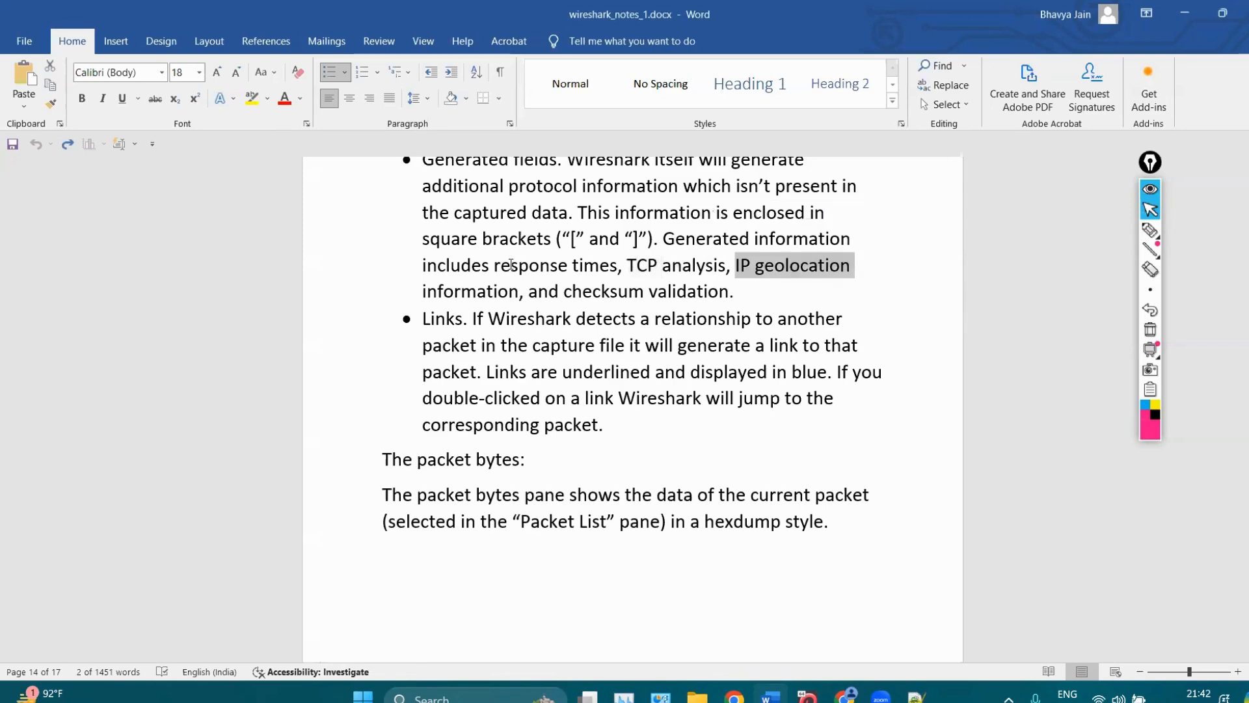
{"action": "left_click", "coordinate": [702, 398]}
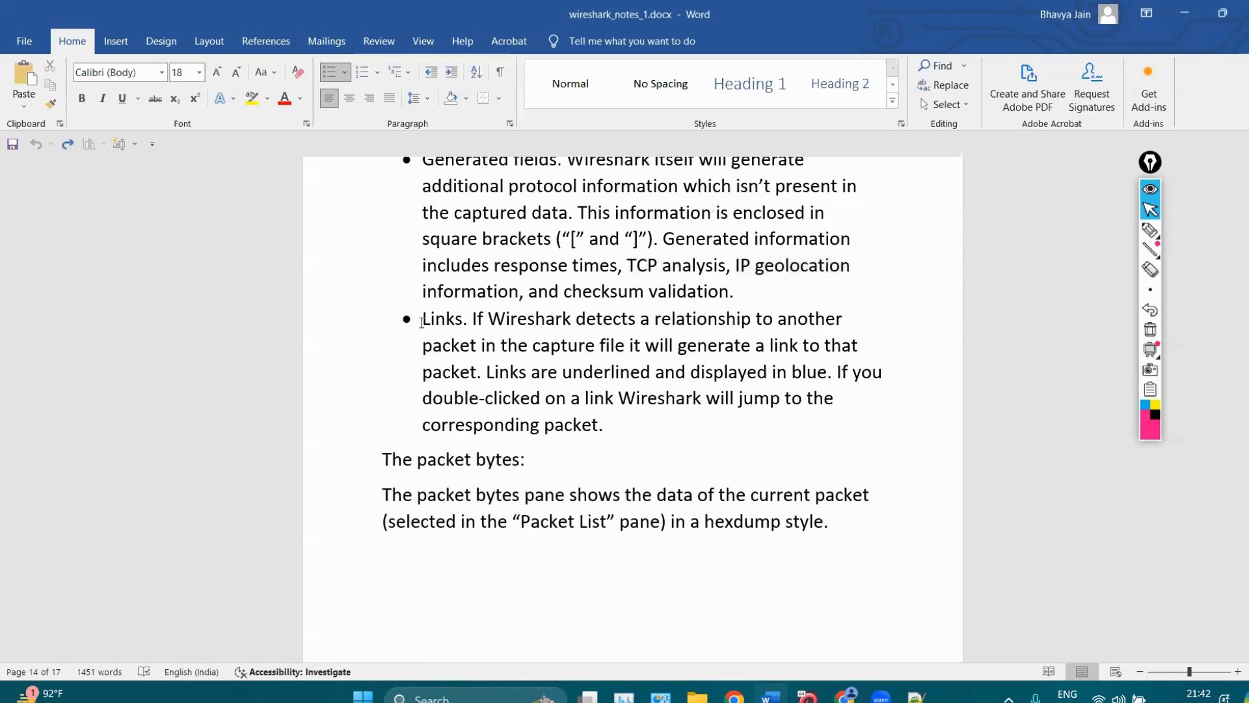
Highlight the Links bullet's text about jumping to the corresponding packet, and place the cursor in the "The packet bytes:" heading.
{"action": "double_click", "coordinate": [421, 320]}
{"action": "left_click", "coordinate": [681, 410]}
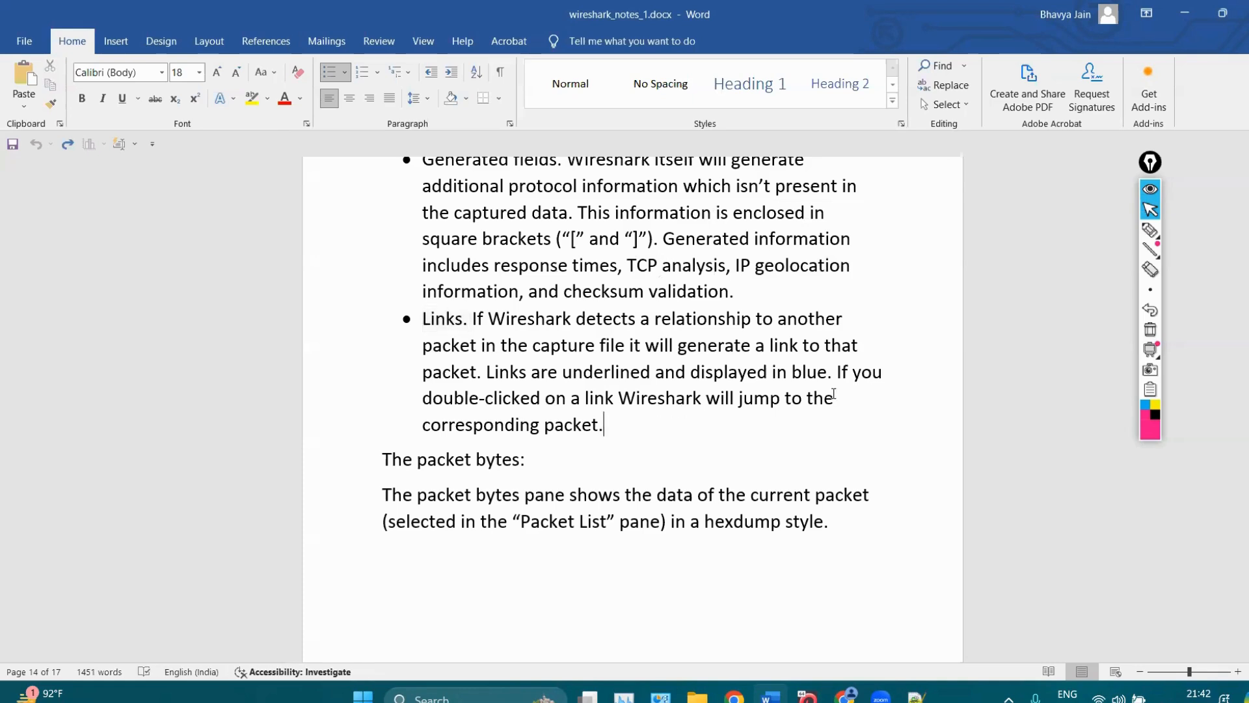
{"action": "left_click_drag", "start_coordinate": [544, 398], "coordinate": [837, 398]}
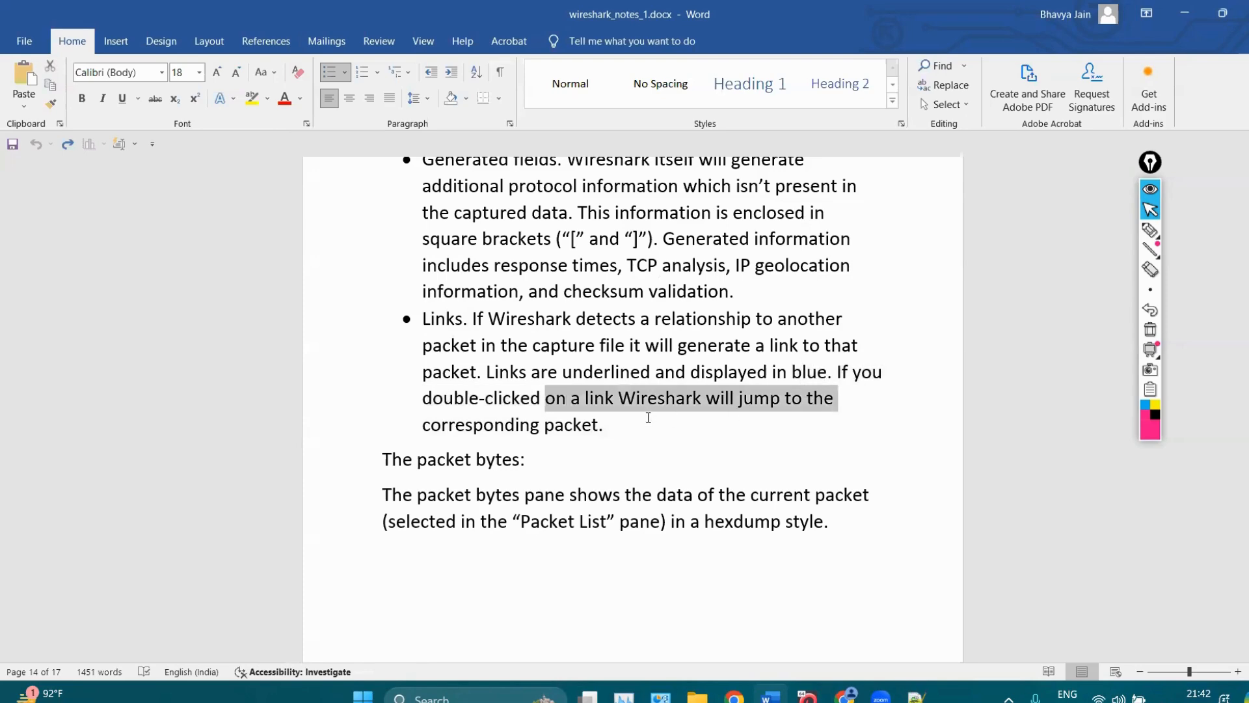
{"action": "left_click_drag", "start_coordinate": [618, 430], "coordinate": [430, 333]}
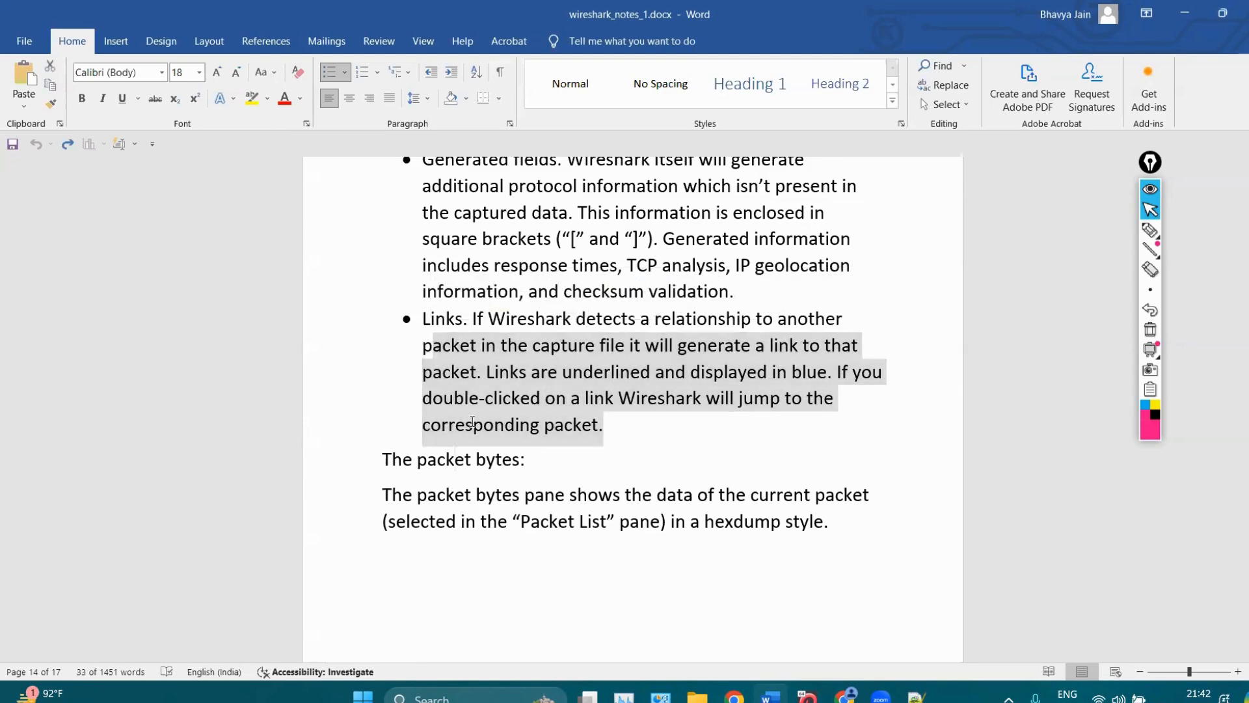
{"action": "left_click", "coordinate": [456, 459]}
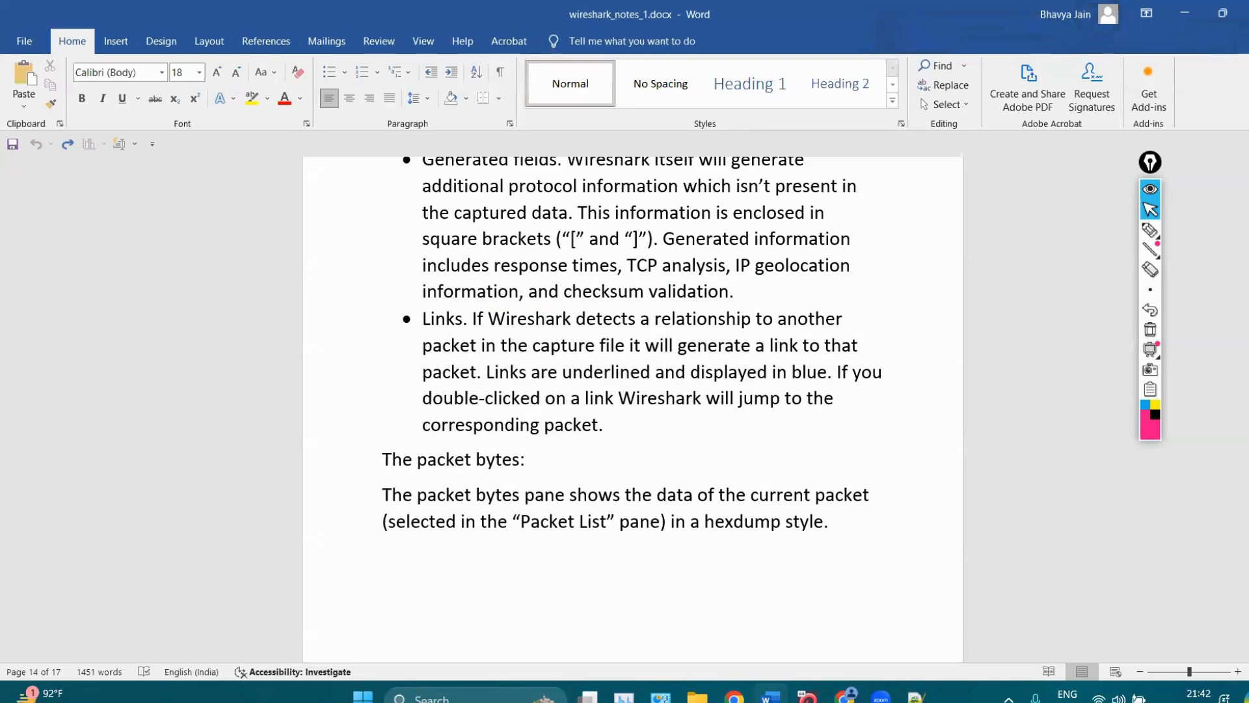
Review the notes on the packet bytes pane, the packet diagram pane and the status bar variants.
{"action": "scroll", "coordinate": [633, 409], "scroll_direction": "down", "scroll_amount": 10}
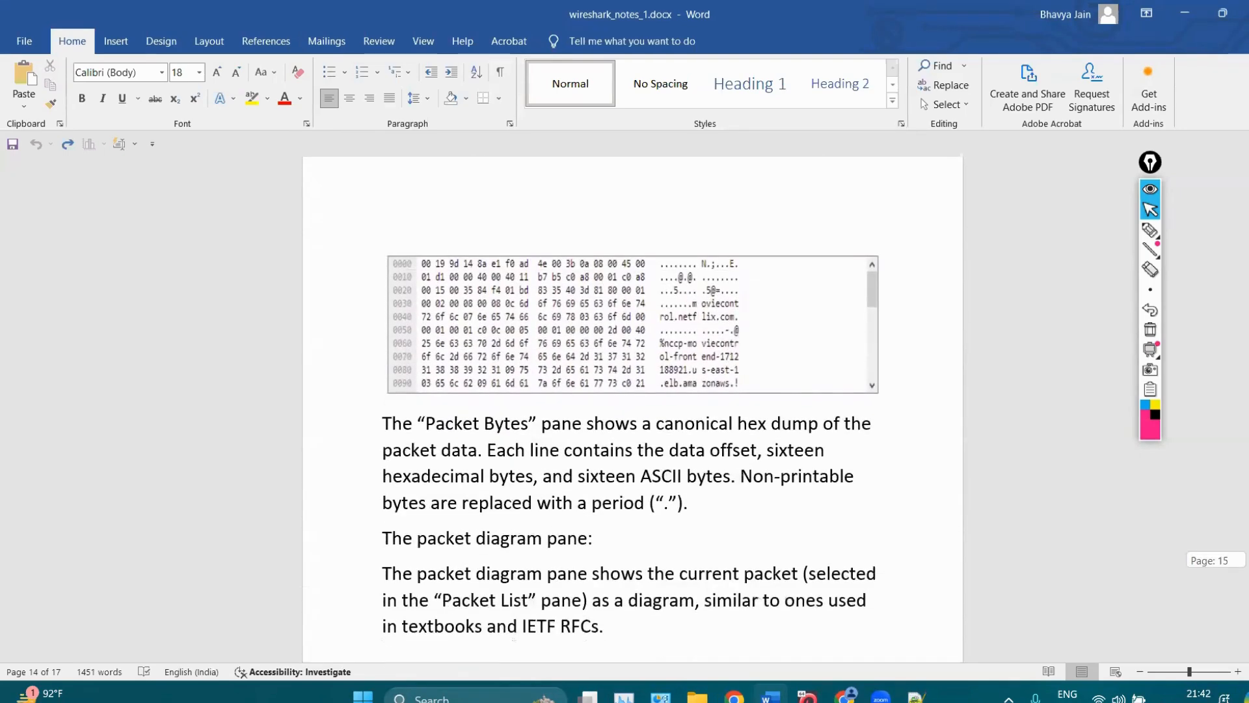
{"action": "scroll", "coordinate": [632, 409], "scroll_direction": "down", "scroll_amount": 4}
{"action": "scroll", "coordinate": [632, 408], "scroll_direction": "up", "scroll_amount": 7}
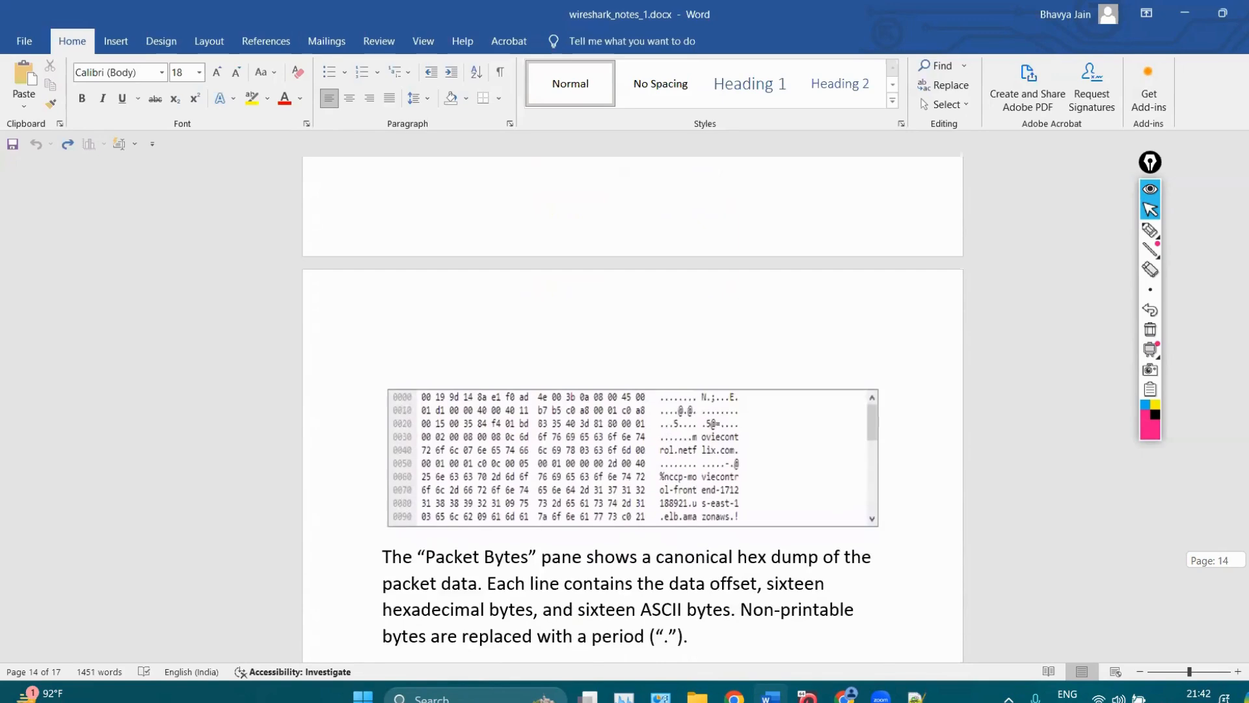
{"action": "scroll", "coordinate": [822, 528], "scroll_direction": "down", "scroll_amount": 6}
{"action": "scroll", "coordinate": [821, 528], "scroll_direction": "up", "scroll_amount": 3}
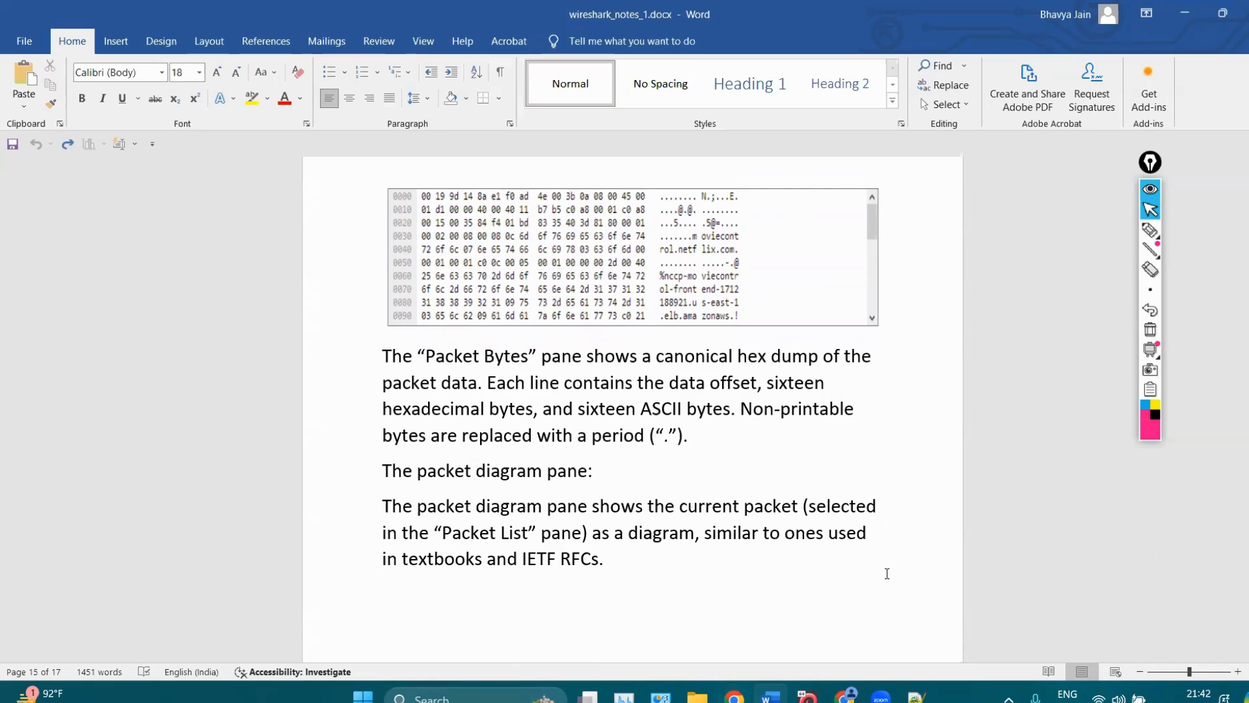
{"action": "scroll", "coordinate": [630, 378], "scroll_direction": "down", "scroll_amount": 8}
{"action": "scroll", "coordinate": [630, 378], "scroll_direction": "down", "scroll_amount": 10}
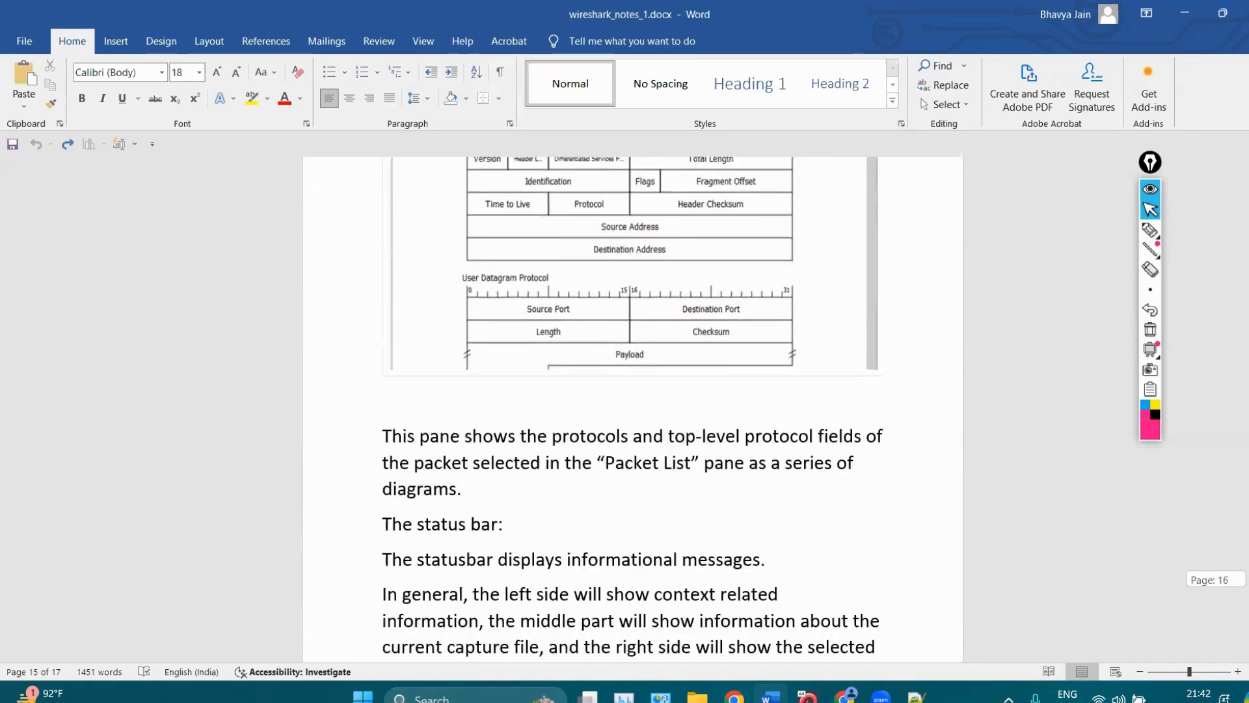
{"action": "scroll", "coordinate": [632, 409], "scroll_direction": "up", "scroll_amount": 10}
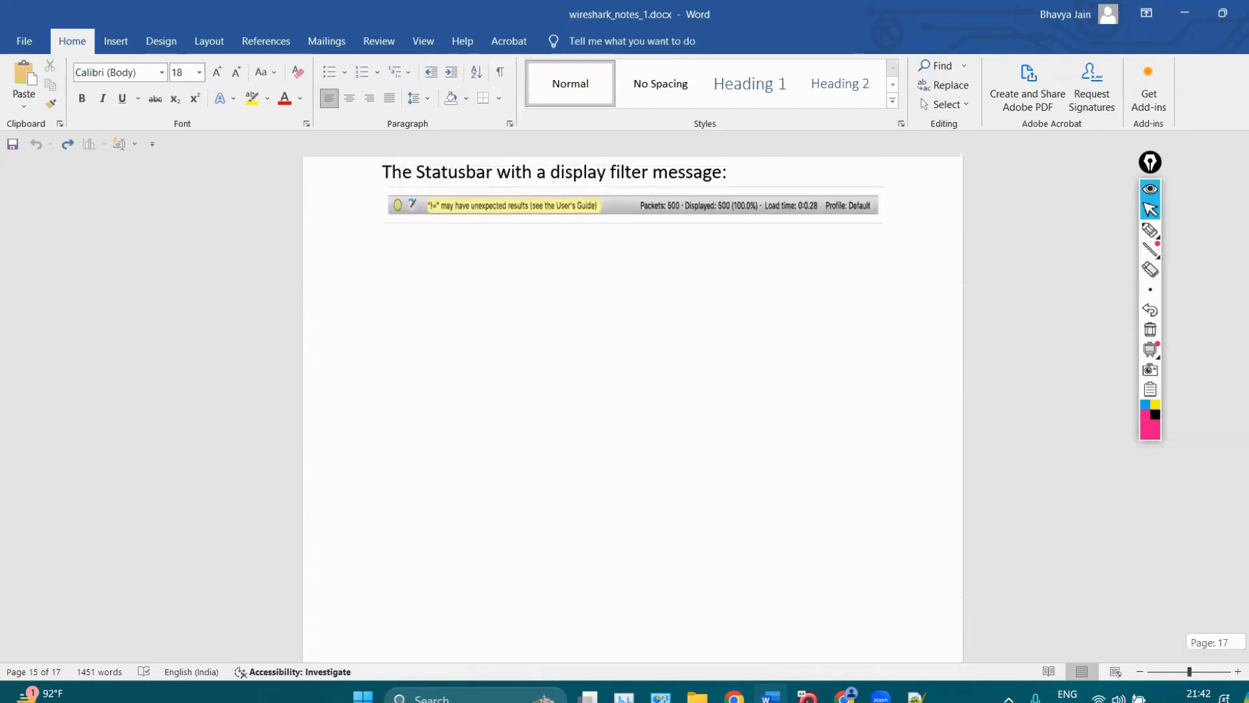
{"action": "scroll", "coordinate": [633, 409], "scroll_direction": "down", "scroll_amount": 3}
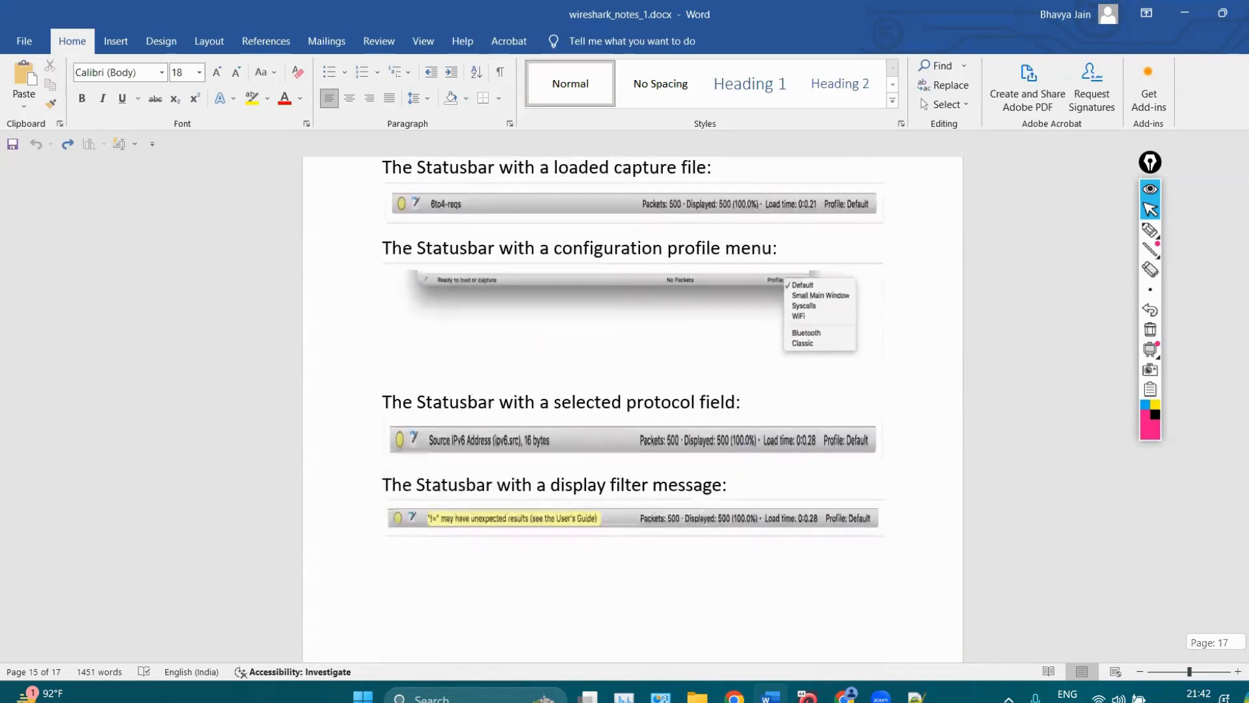
{"action": "scroll", "coordinate": [633, 408], "scroll_direction": "up", "scroll_amount": 6}
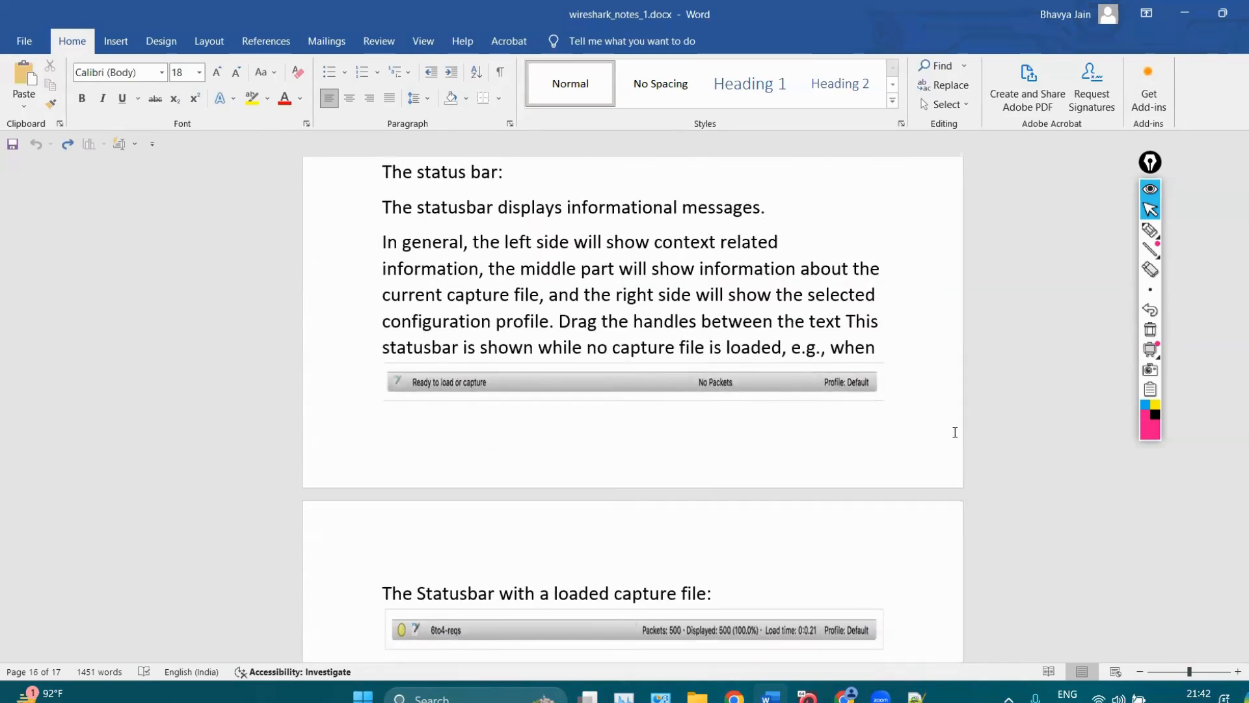
Return to Wireshark, mark the status bar's Packets and Displayed counts with the pen, write 10 beside them, and erase all marks.
{"action": "left_click", "coordinate": [1184, 13]}
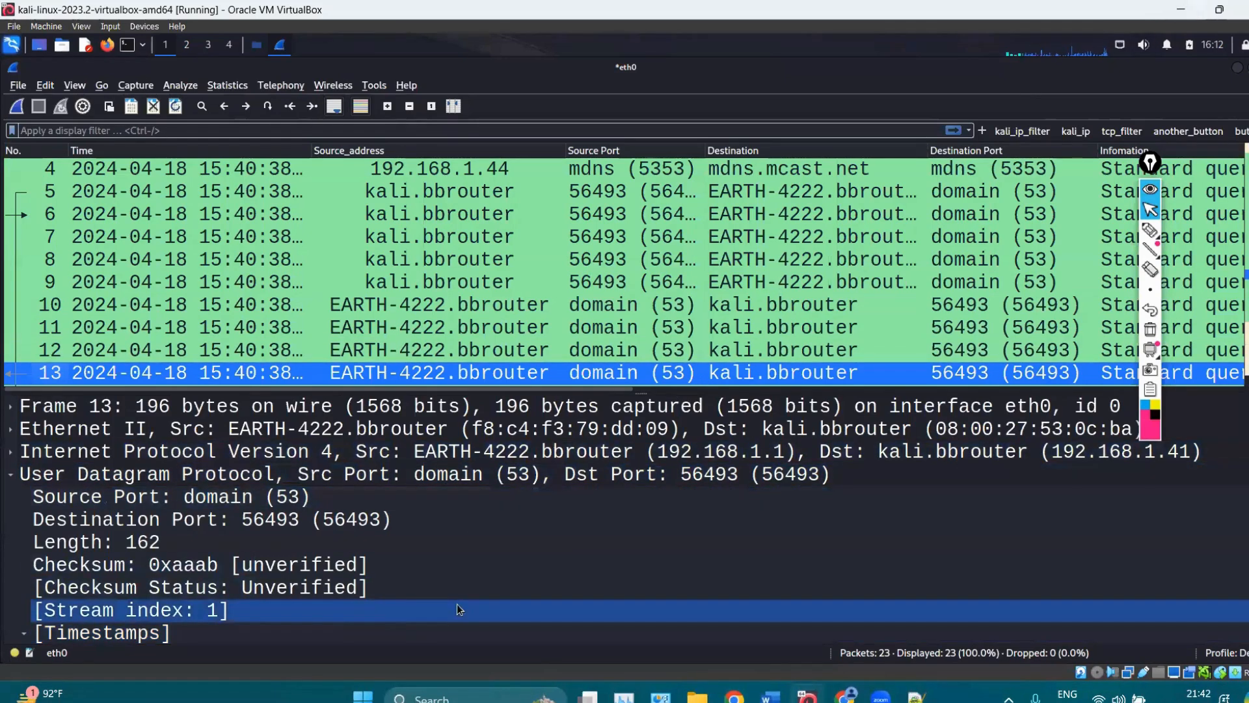
{"action": "left_click", "coordinate": [1151, 229]}
{"action": "mouse_move", "coordinate": [943, 582]}
{"action": "left_mouse_down"}
{"action": "mouse_move", "coordinate": [821, 565]}
{"action": "mouse_move", "coordinate": [845, 680]}
{"action": "mouse_move", "coordinate": [904, 647]}
{"action": "mouse_move", "coordinate": [898, 597]}
{"action": "left_mouse_up"}
{"action": "mouse_move", "coordinate": [879, 507]}
{"action": "left_mouse_down"}
{"action": "mouse_move", "coordinate": [849, 558]}
{"action": "mouse_move", "coordinate": [867, 589]}
{"action": "left_mouse_up"}
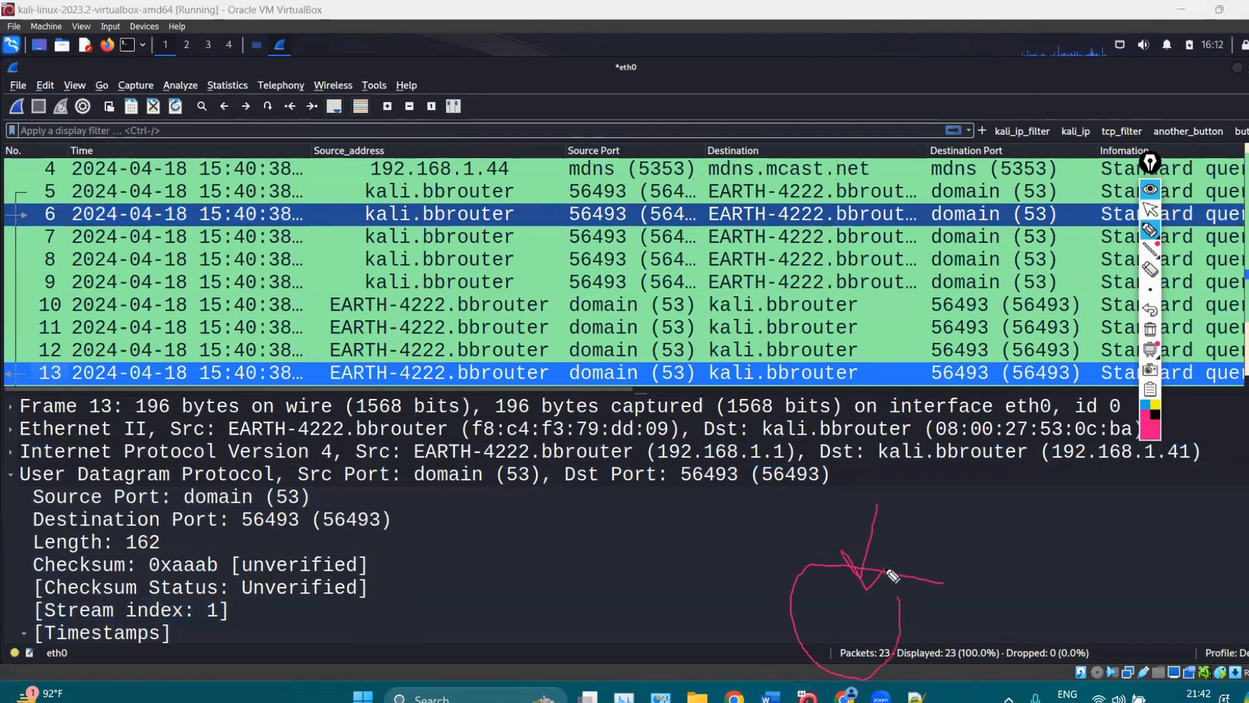
{"action": "left_click_drag", "start_coordinate": [845, 661], "coordinate": [932, 661]}
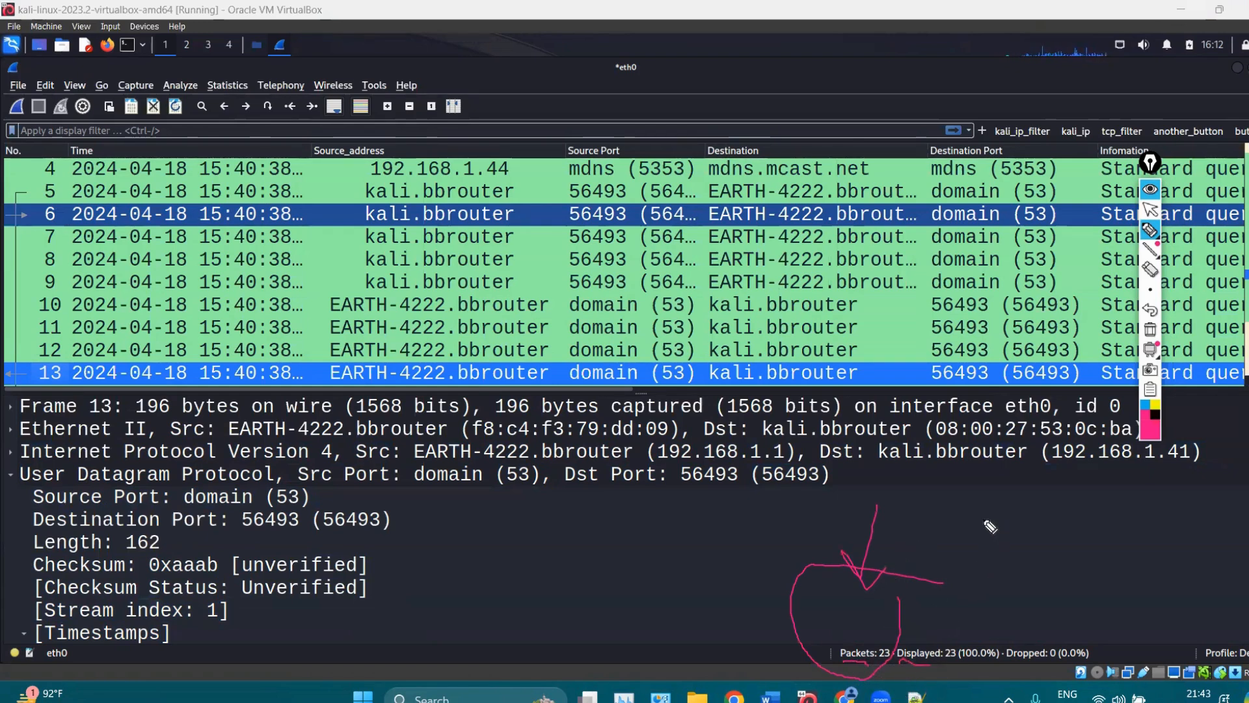
{"action": "mouse_move", "coordinate": [964, 491]}
{"action": "left_mouse_down"}
{"action": "mouse_move", "coordinate": [929, 577]}
{"action": "mouse_move", "coordinate": [956, 602]}
{"action": "left_mouse_up"}
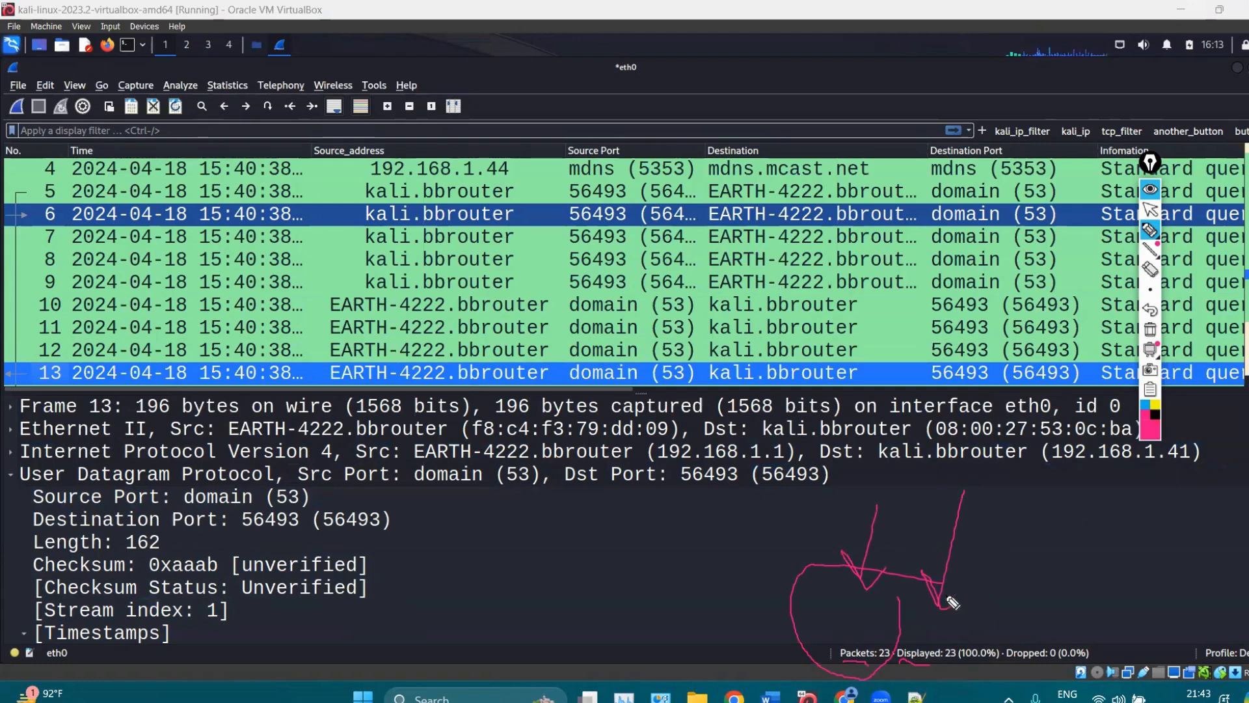
{"action": "left_click_drag", "start_coordinate": [974, 558], "coordinate": [978, 596]}
{"action": "left_click_drag", "start_coordinate": [1017, 550], "coordinate": [1015, 592]}
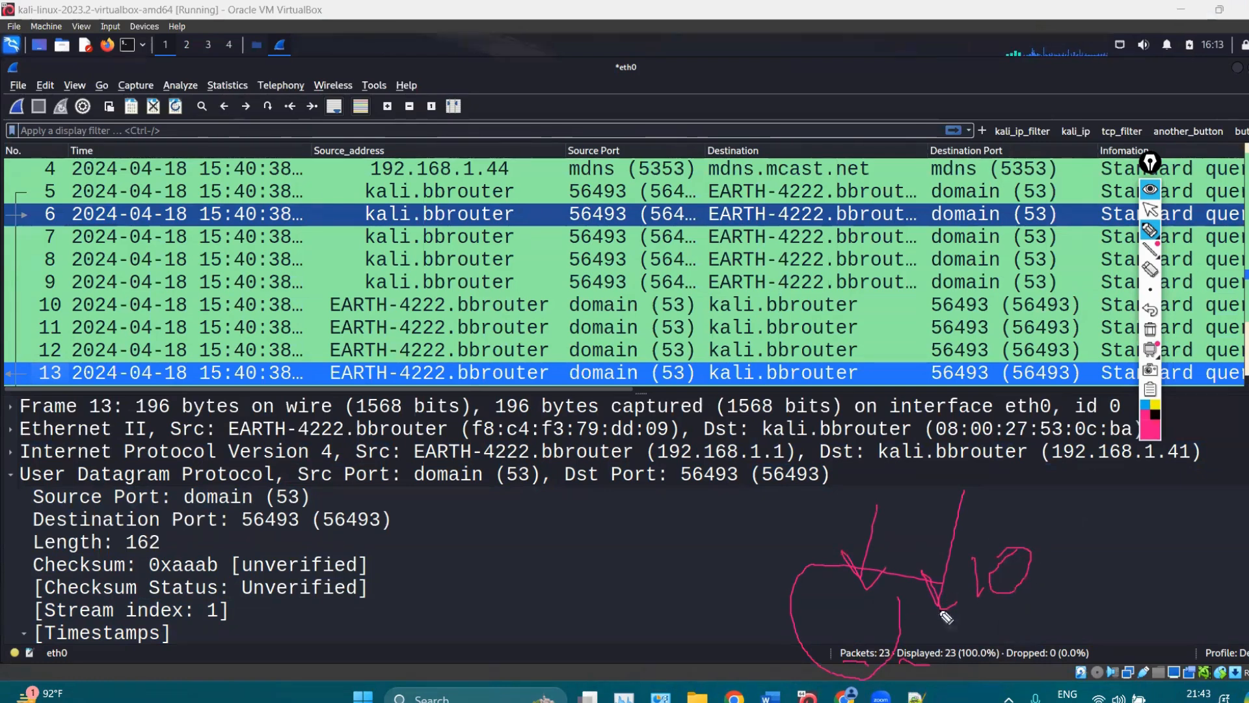
{"action": "left_click", "coordinate": [1151, 331]}
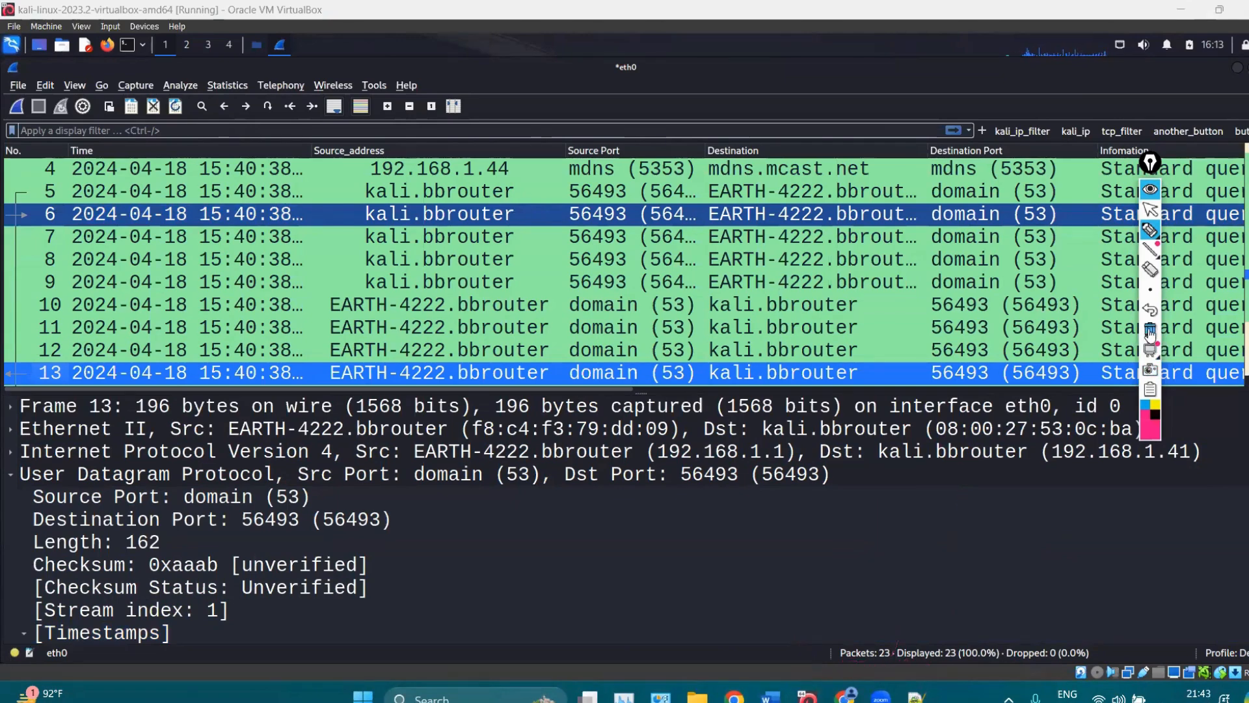
Circle the Dropped count in the status bar with the pen, point arrows at it, and erase the marks.
{"action": "mouse_move", "coordinate": [1053, 570]}
{"action": "left_mouse_down"}
{"action": "mouse_move", "coordinate": [1043, 632]}
{"action": "mouse_move", "coordinate": [1071, 620]}
{"action": "left_mouse_up"}
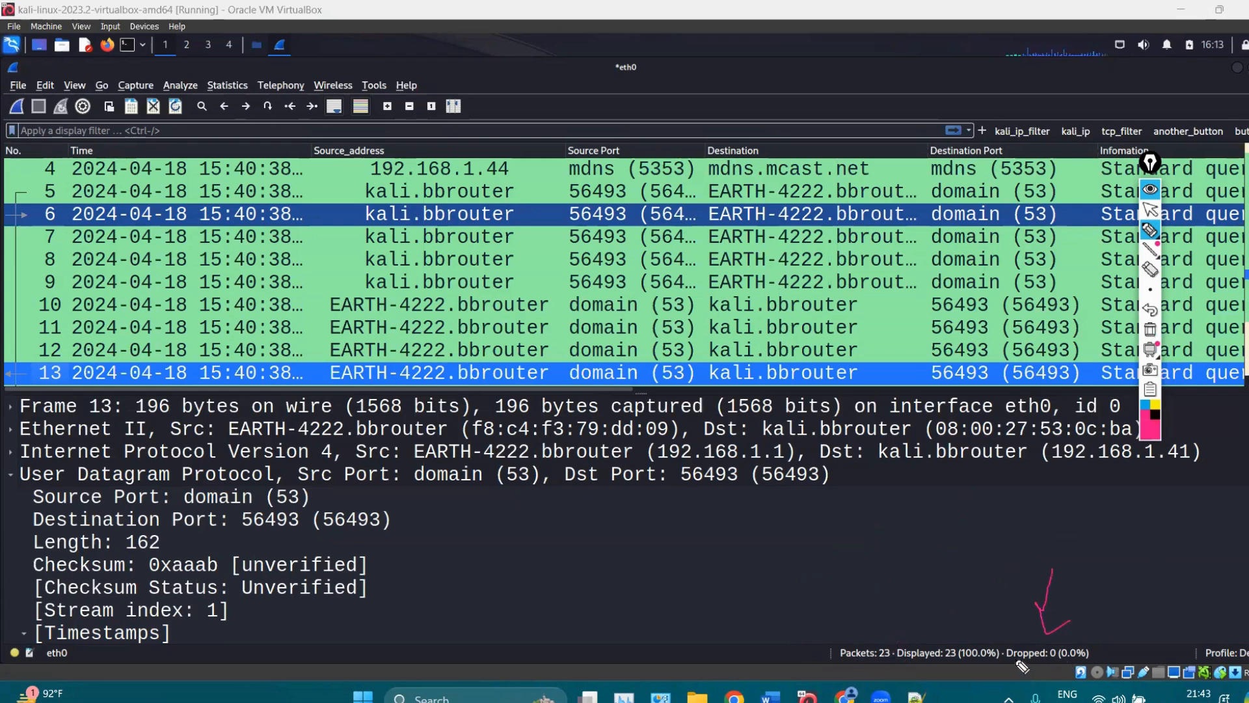
{"action": "mouse_move", "coordinate": [1012, 663]}
{"action": "left_mouse_down"}
{"action": "mouse_move", "coordinate": [1098, 659]}
{"action": "mouse_move", "coordinate": [996, 647]}
{"action": "mouse_move", "coordinate": [1003, 664]}
{"action": "mouse_move", "coordinate": [1028, 669]}
{"action": "left_mouse_up"}
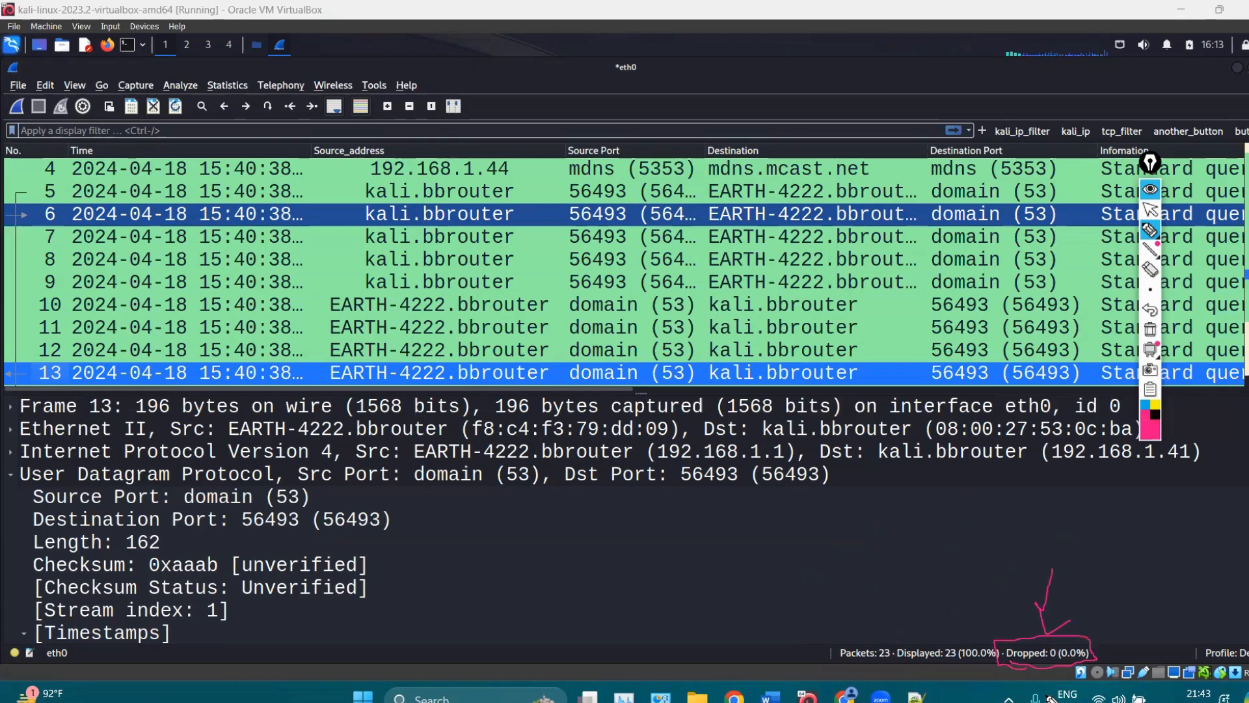
{"action": "mouse_move", "coordinate": [988, 551]}
{"action": "left_mouse_down"}
{"action": "mouse_move", "coordinate": [1008, 630]}
{"action": "mouse_move", "coordinate": [1025, 600]}
{"action": "left_mouse_up"}
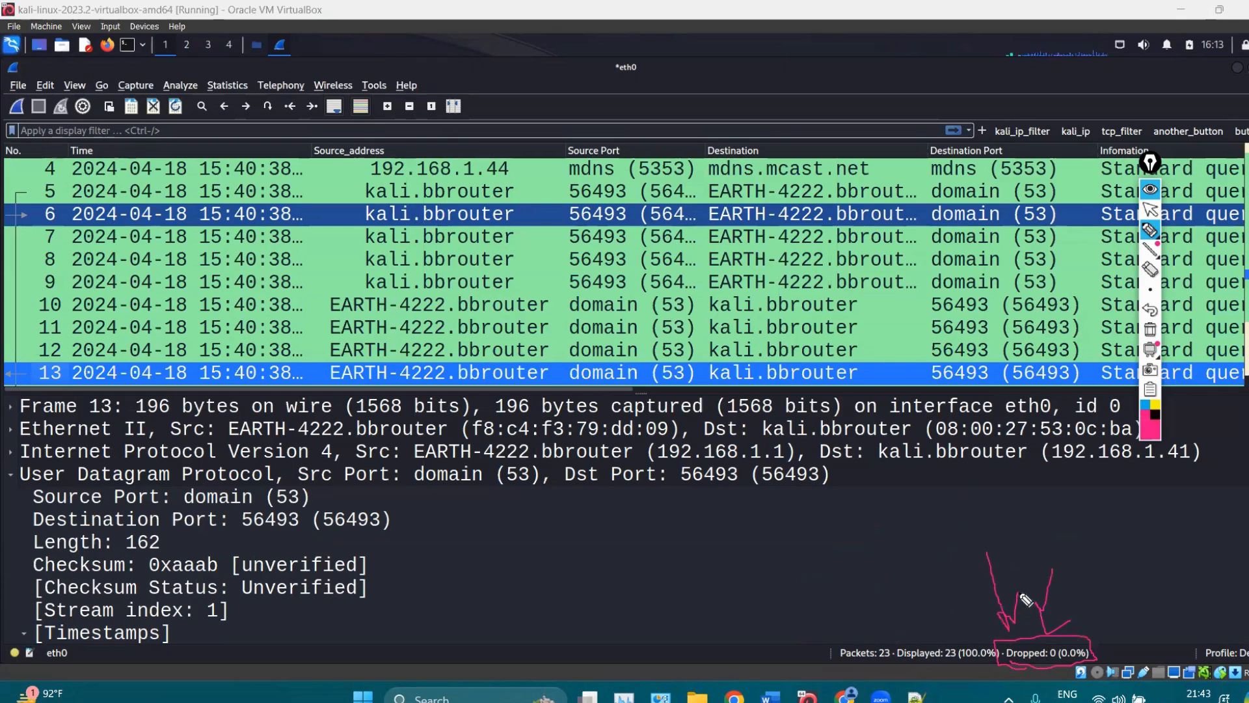
{"action": "left_click", "coordinate": [1150, 209]}
{"action": "left_click", "coordinate": [1150, 329]}
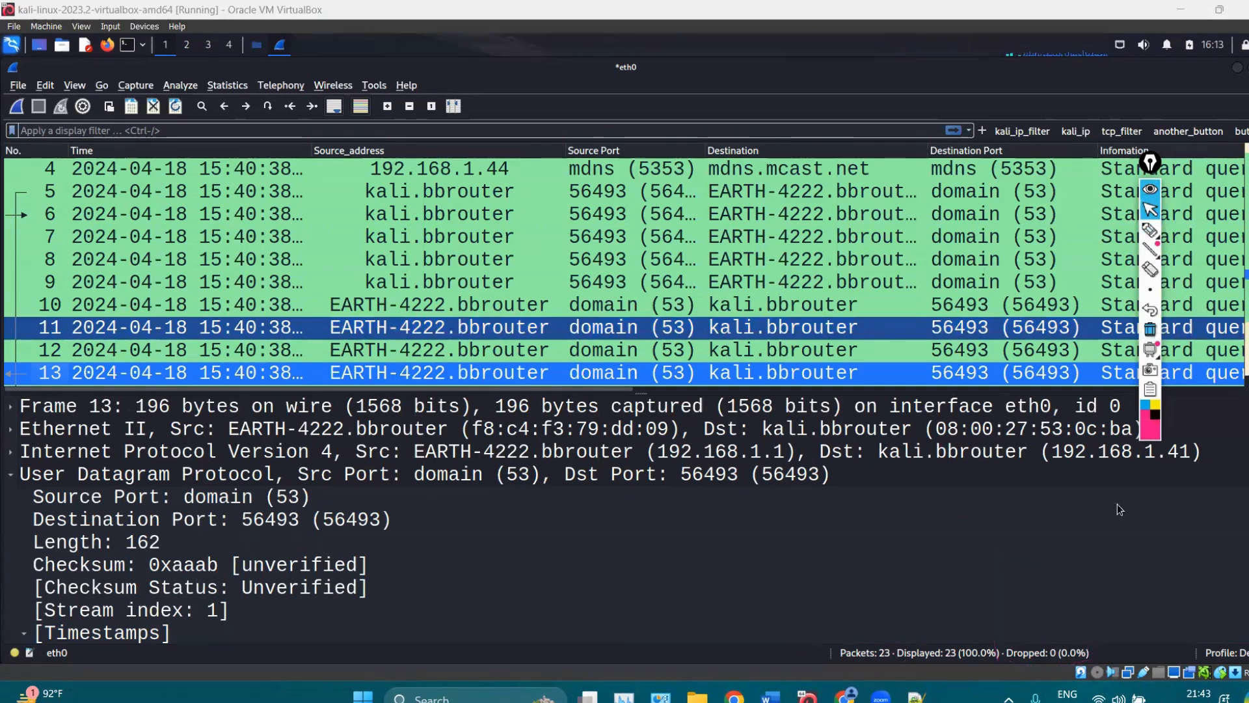
{"action": "left_click", "coordinate": [994, 529]}
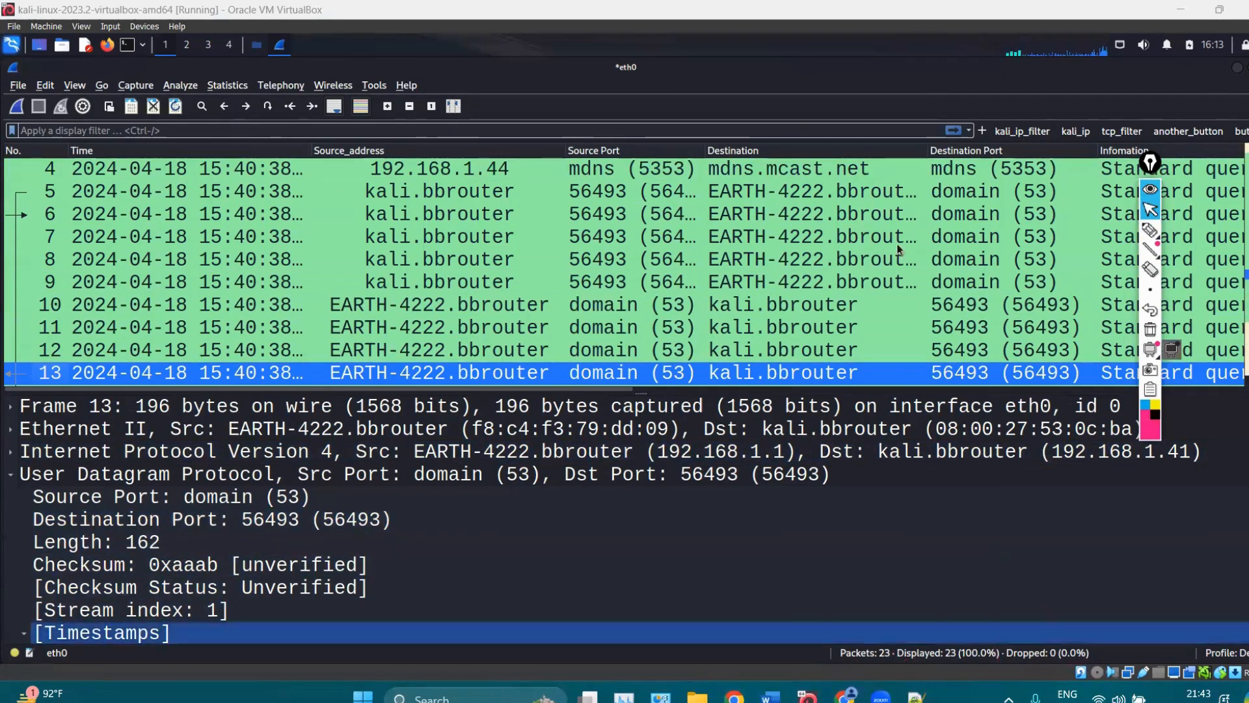
Circle the eth0 area of the status bar and point out its Profile area with the pen, and erase all marks.
{"action": "left_click", "coordinate": [1148, 230]}
{"action": "mouse_move", "coordinate": [8, 597]}
{"action": "left_mouse_down"}
{"action": "mouse_move", "coordinate": [26, 628]}
{"action": "mouse_move", "coordinate": [108, 645]}
{"action": "mouse_move", "coordinate": [78, 676]}
{"action": "left_mouse_up"}
{"action": "left_click_drag", "start_coordinate": [432, 625], "coordinate": [248, 653]}
{"action": "mouse_move", "coordinate": [275, 631]}
{"action": "left_mouse_down"}
{"action": "mouse_move", "coordinate": [232, 650]}
{"action": "mouse_move", "coordinate": [266, 681]}
{"action": "left_mouse_up"}
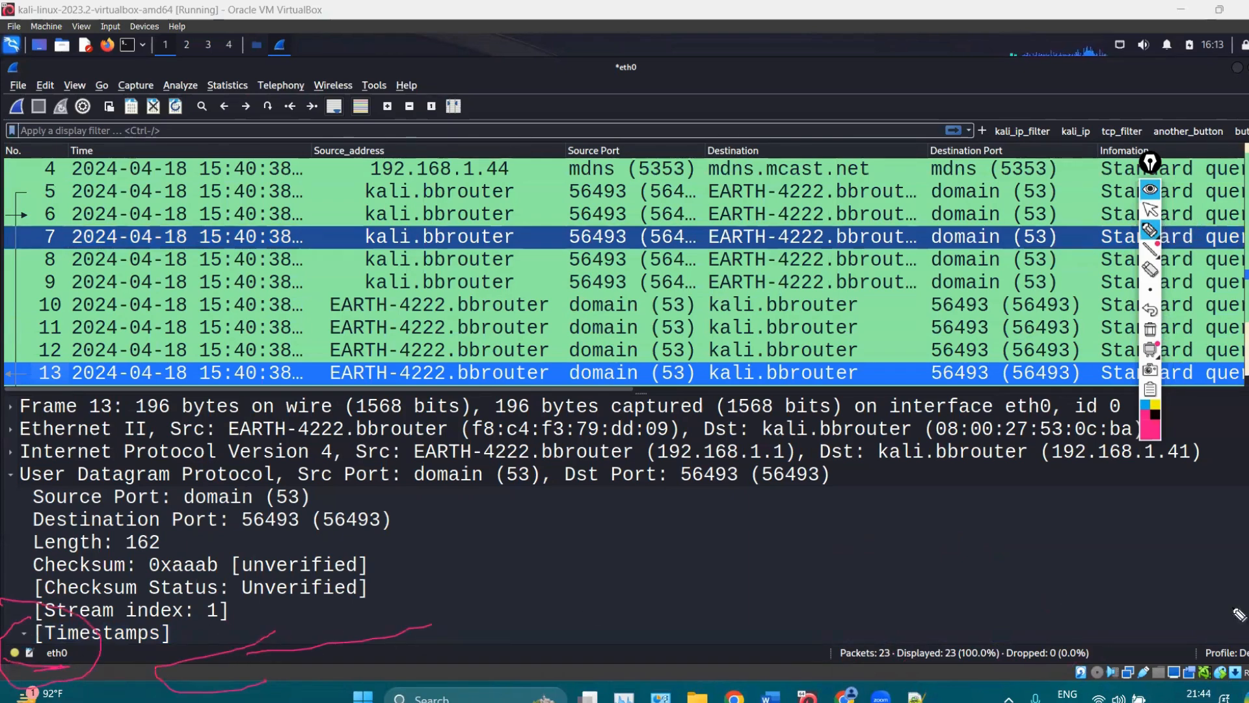
{"action": "mouse_move", "coordinate": [1227, 614]}
{"action": "left_mouse_down"}
{"action": "mouse_move", "coordinate": [1205, 659]}
{"action": "mouse_move", "coordinate": [1248, 666]}
{"action": "mouse_move", "coordinate": [1232, 613]}
{"action": "mouse_move", "coordinate": [1209, 614]}
{"action": "left_mouse_up"}
{"action": "left_click", "coordinate": [1151, 325]}
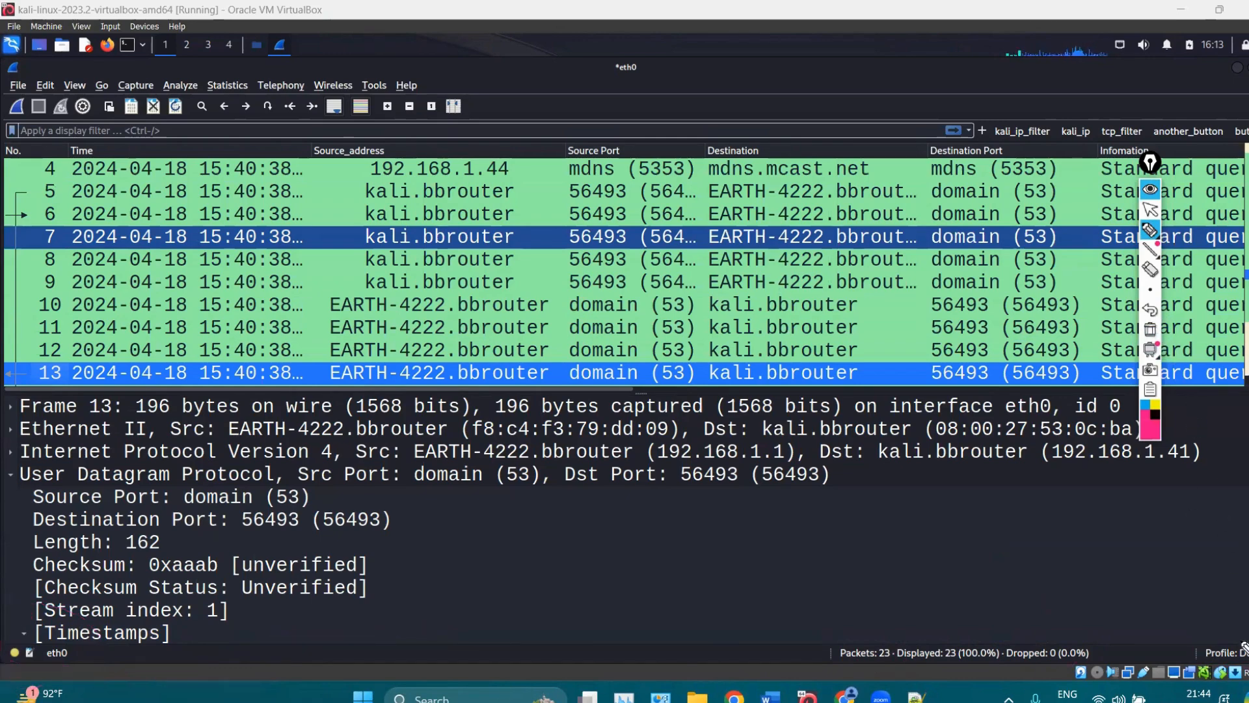
{"action": "left_click", "coordinate": [1151, 210]}
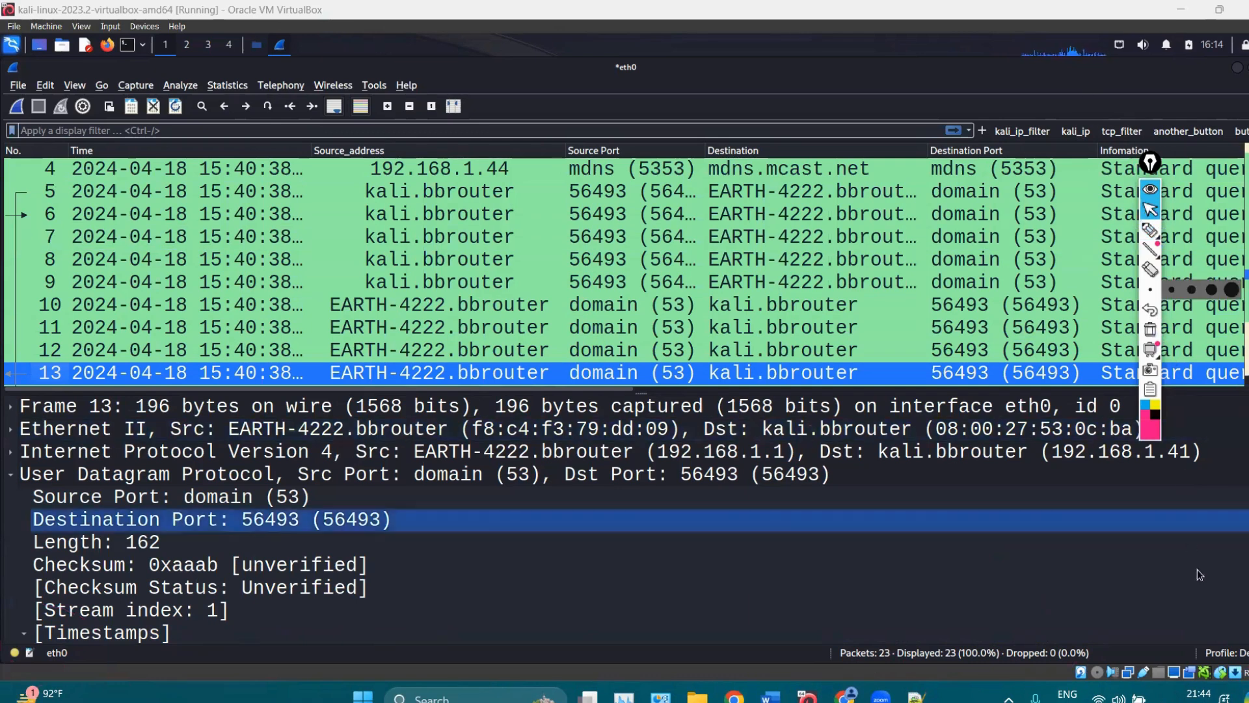
Show the configuration profiles available from the status bar, dismiss the list without choosing one, and hide the annotation tools.
{"action": "left_click", "coordinate": [1241, 656]}
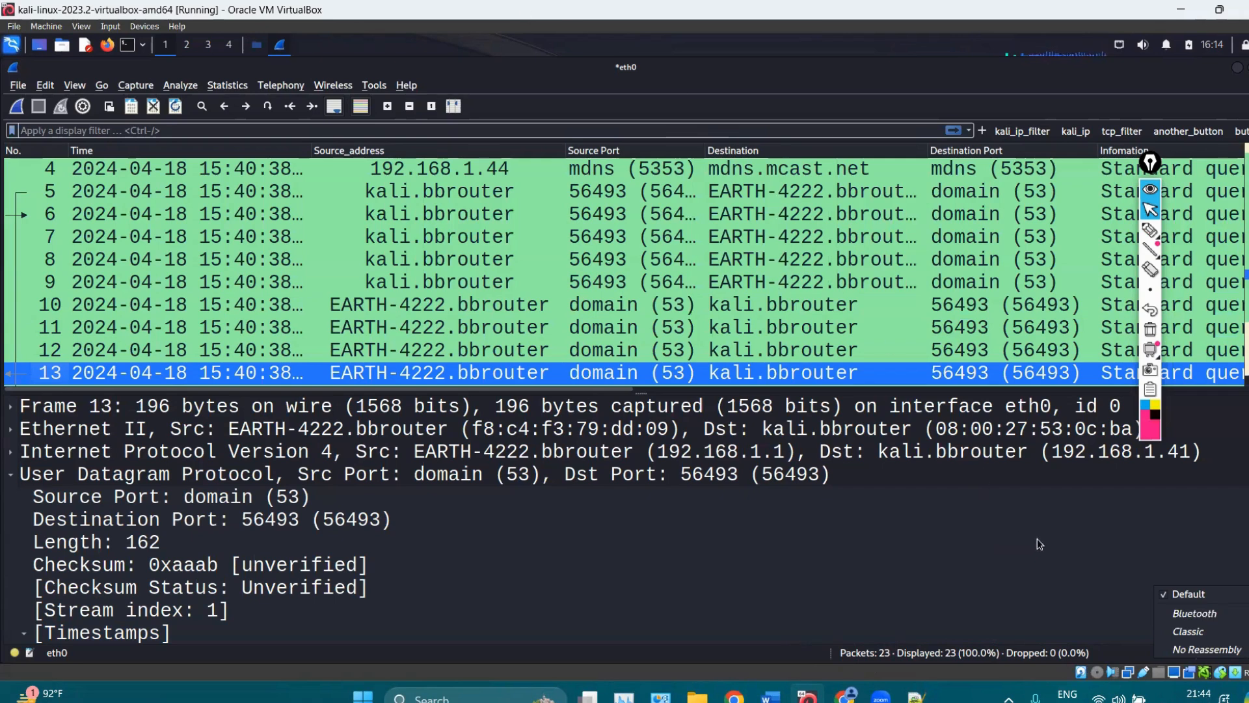
{"action": "left_click", "coordinate": [902, 608]}
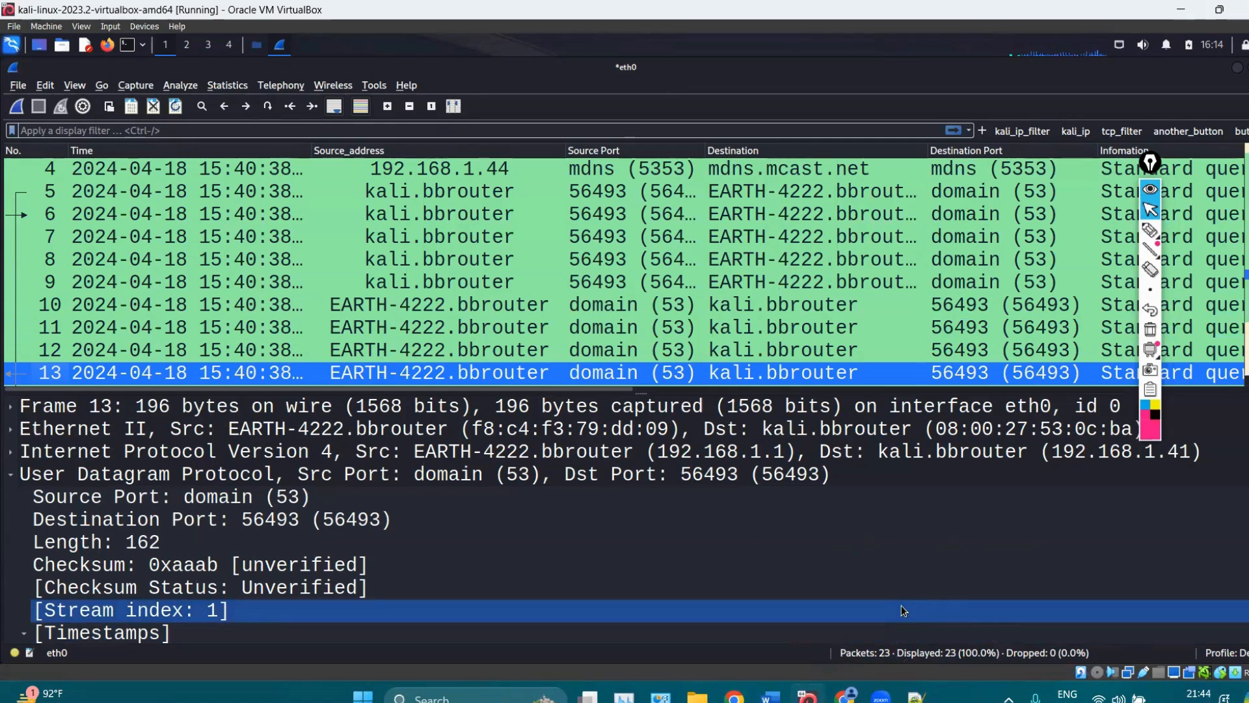
{"action": "left_click", "coordinate": [907, 633]}
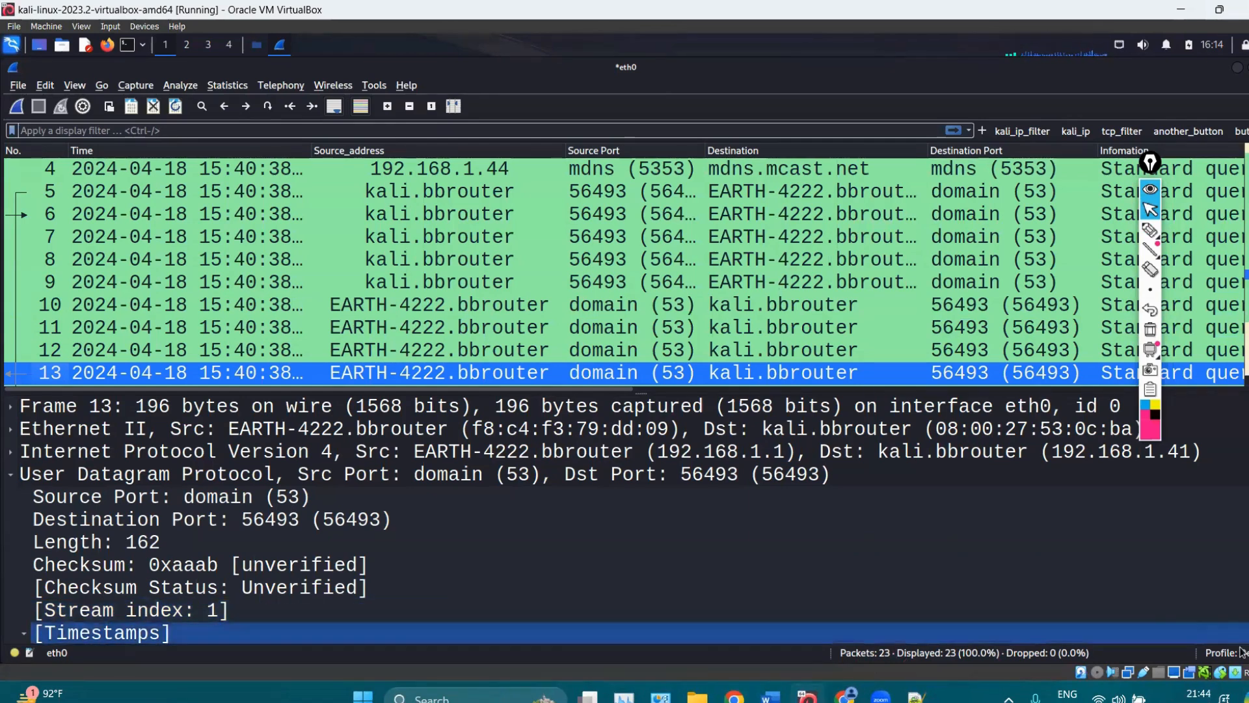
{"action": "left_click", "coordinate": [1151, 190]}
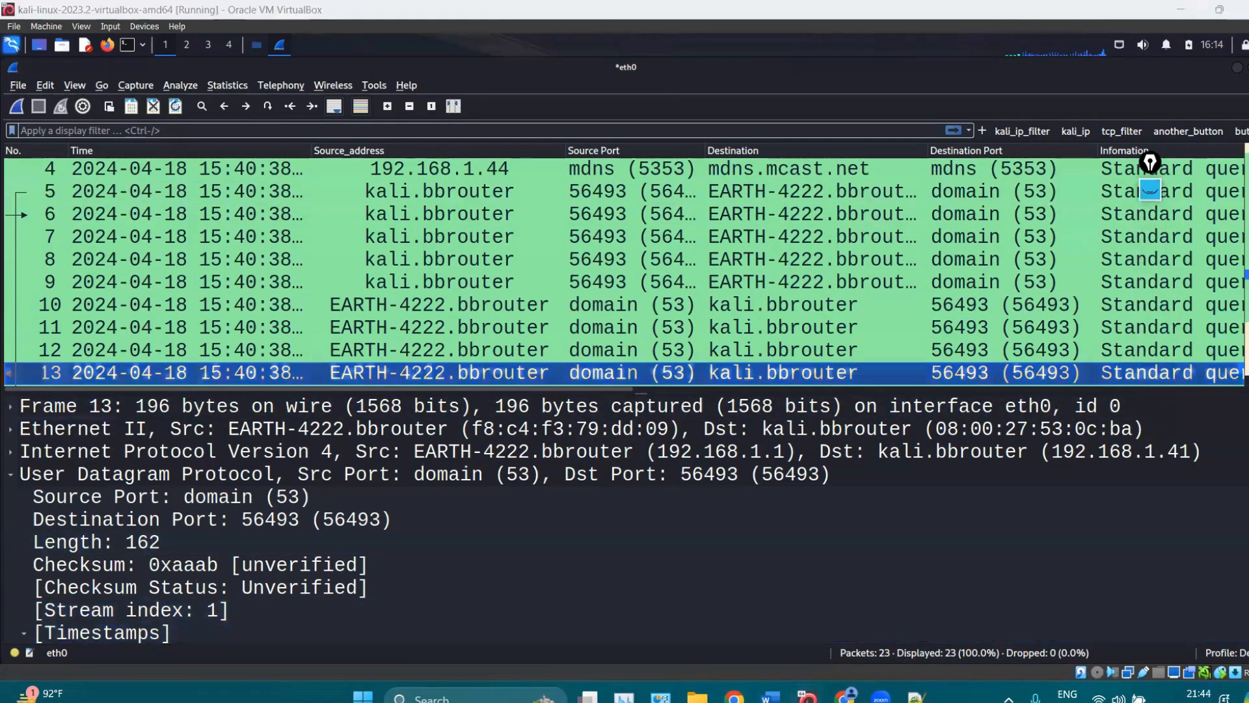
{"action": "left_click", "coordinate": [516, 194]}
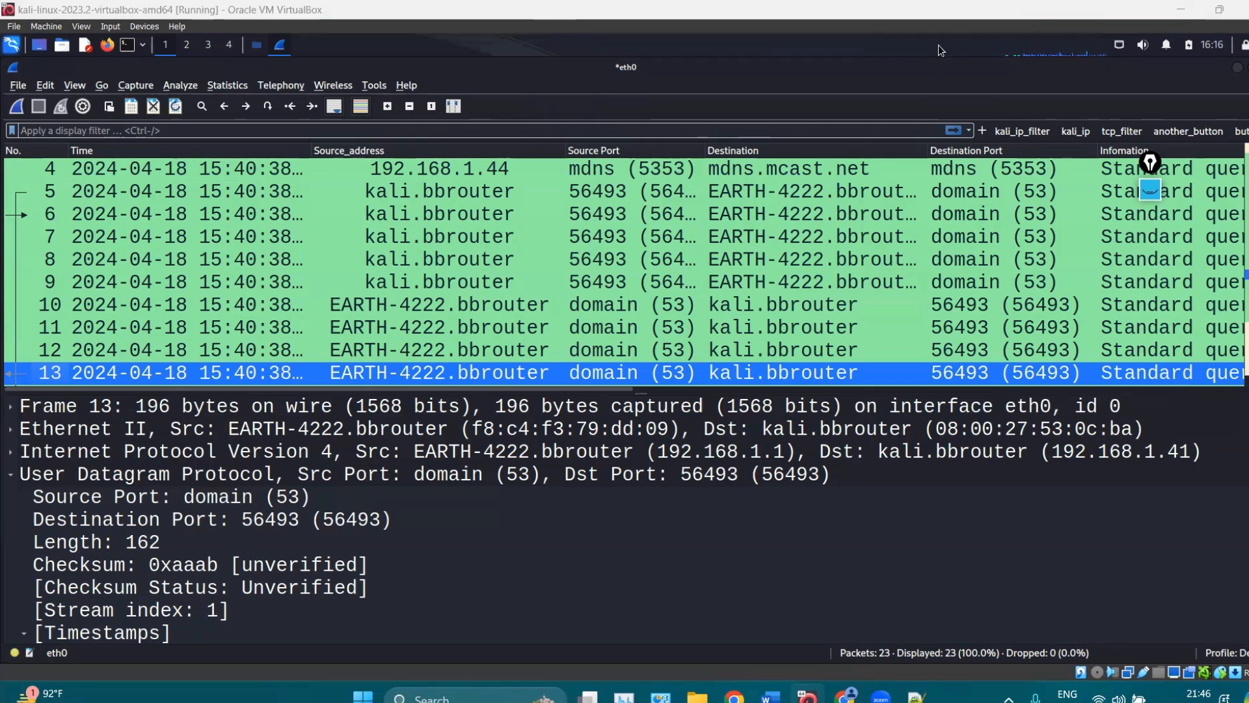
{"action": "left_click", "coordinate": [1190, 8]}
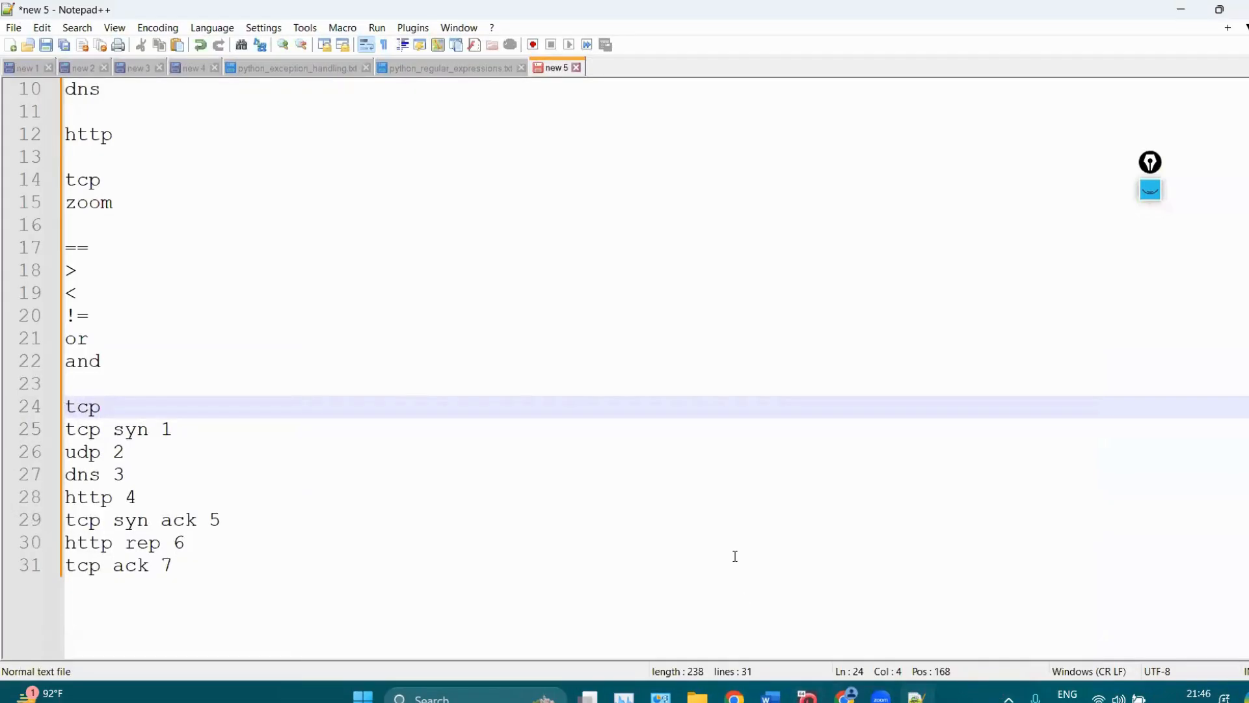
{"action": "left_click", "coordinate": [847, 696]}
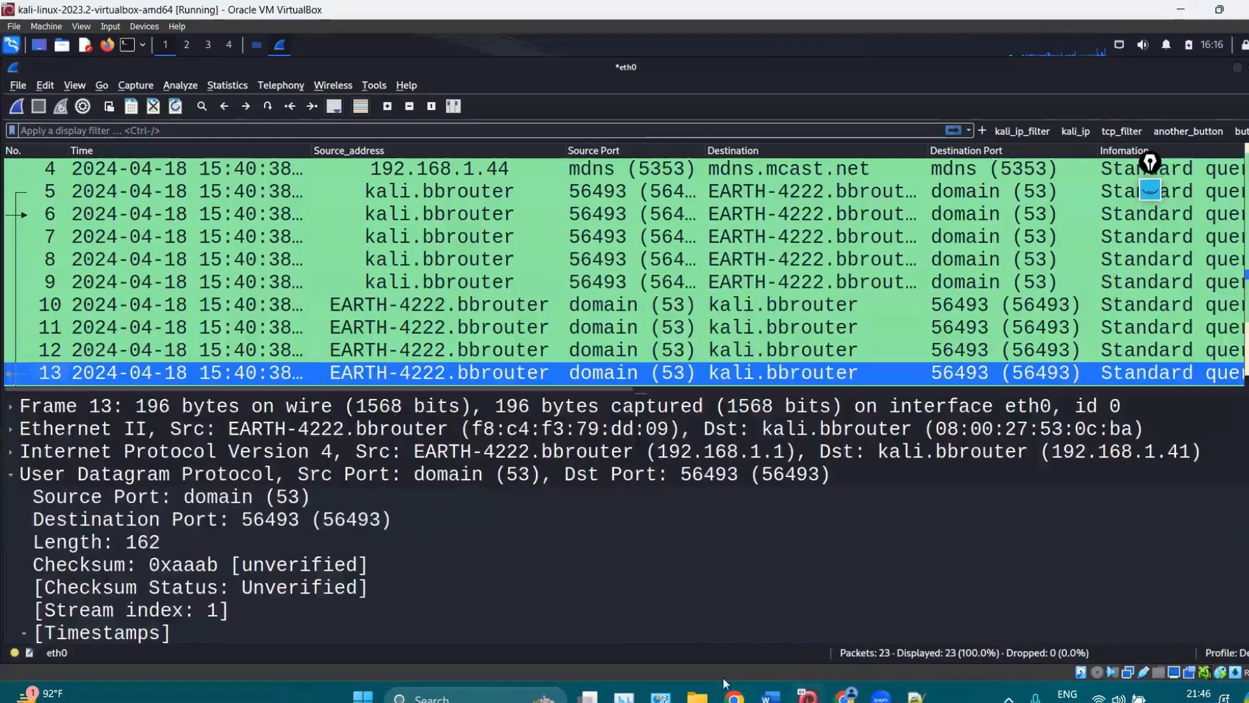
Apply the display filter tcp to the capture.
{"action": "left_click", "coordinate": [293, 130]}
{"action": "type", "text": "tcp"}
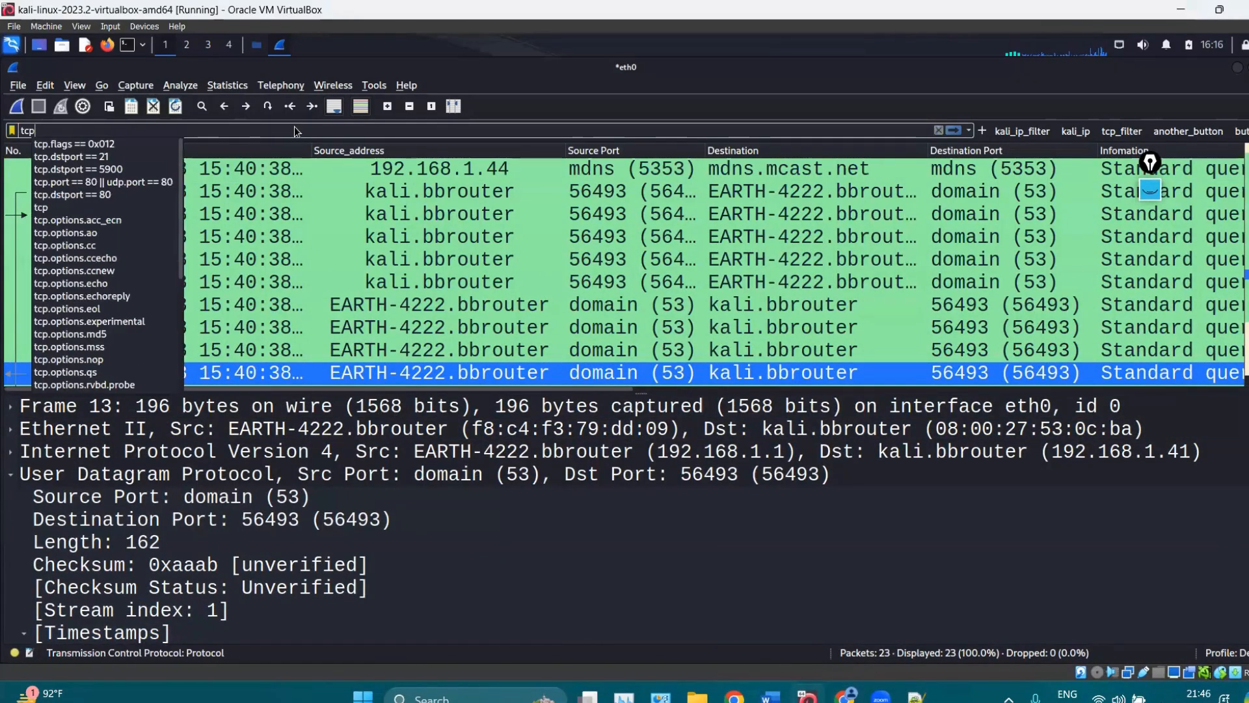
{"action": "key", "text": "Return"}
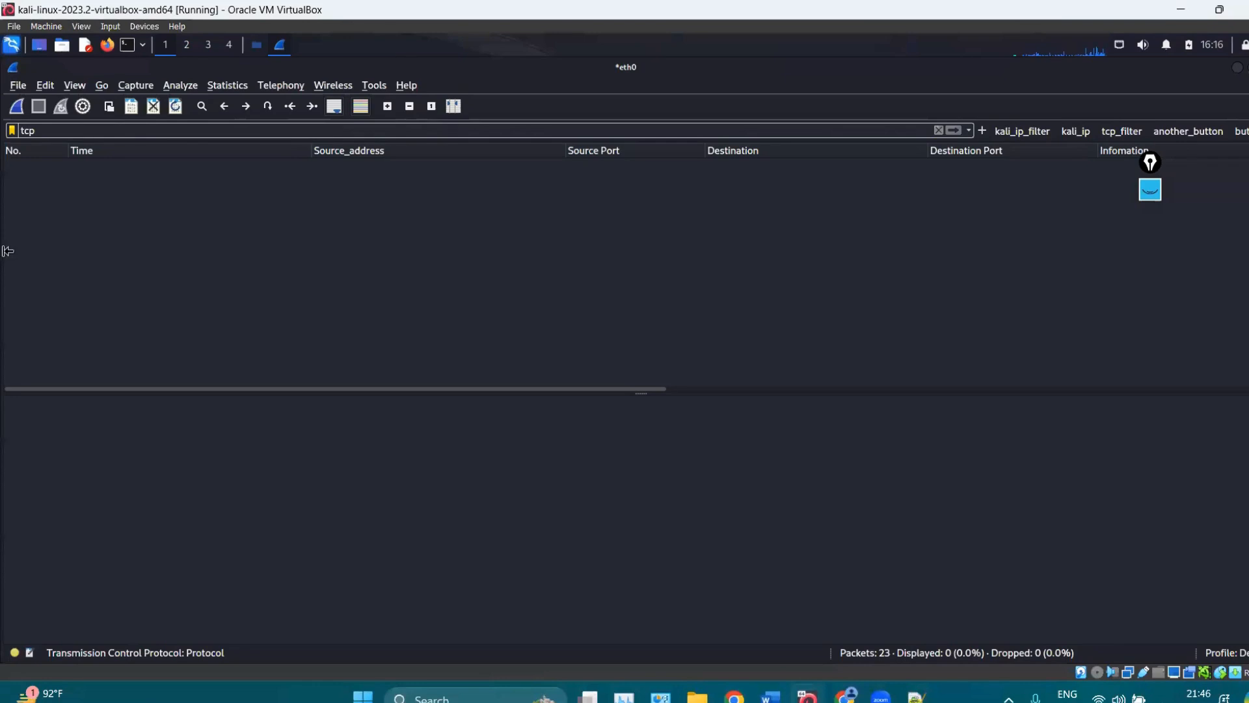
Replace the display filter with dns and apply it to the capture.
{"action": "key", "text": "BackSpace"}
{"action": "key", "text": "BackSpace"}
{"action": "key", "text": "BackSpace"}
{"action": "type", "text": "dns"}
{"action": "key", "text": "Return"}
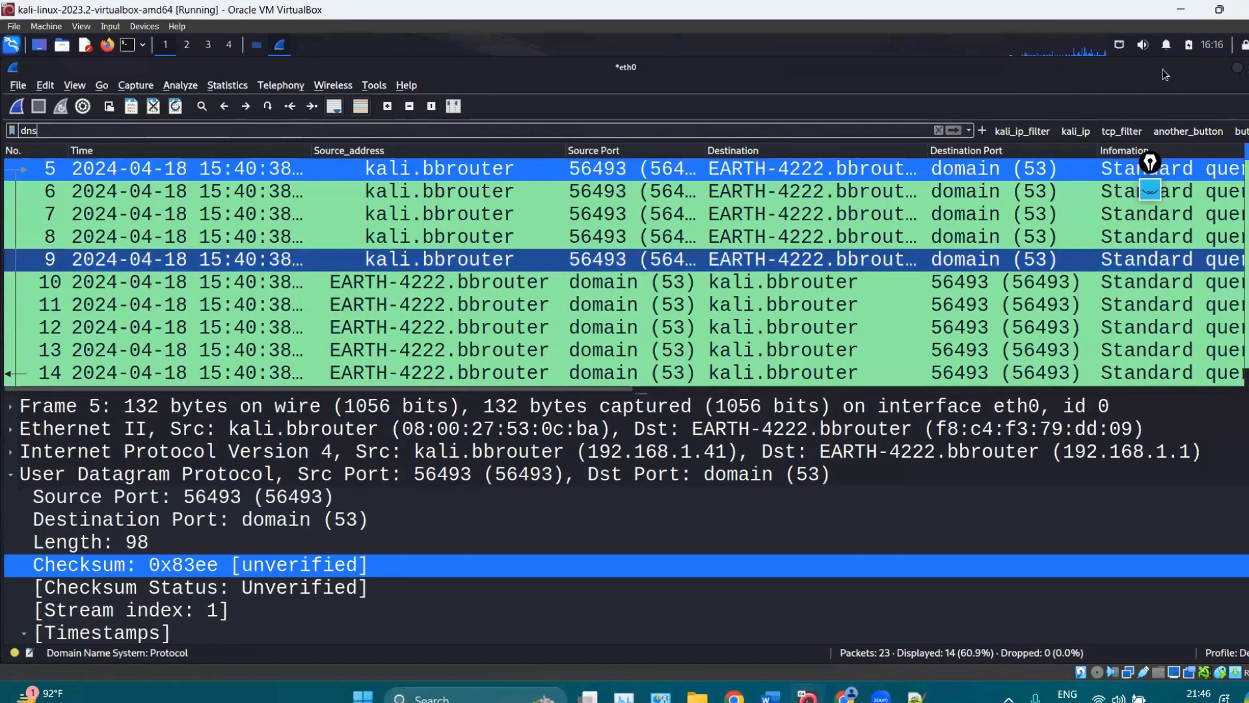
With the annotation pen, outline the status bar's Packets count, point an arrow at it, and underline the Displayed count.
{"action": "left_click", "coordinate": [1151, 192]}
{"action": "left_click", "coordinate": [1149, 231]}
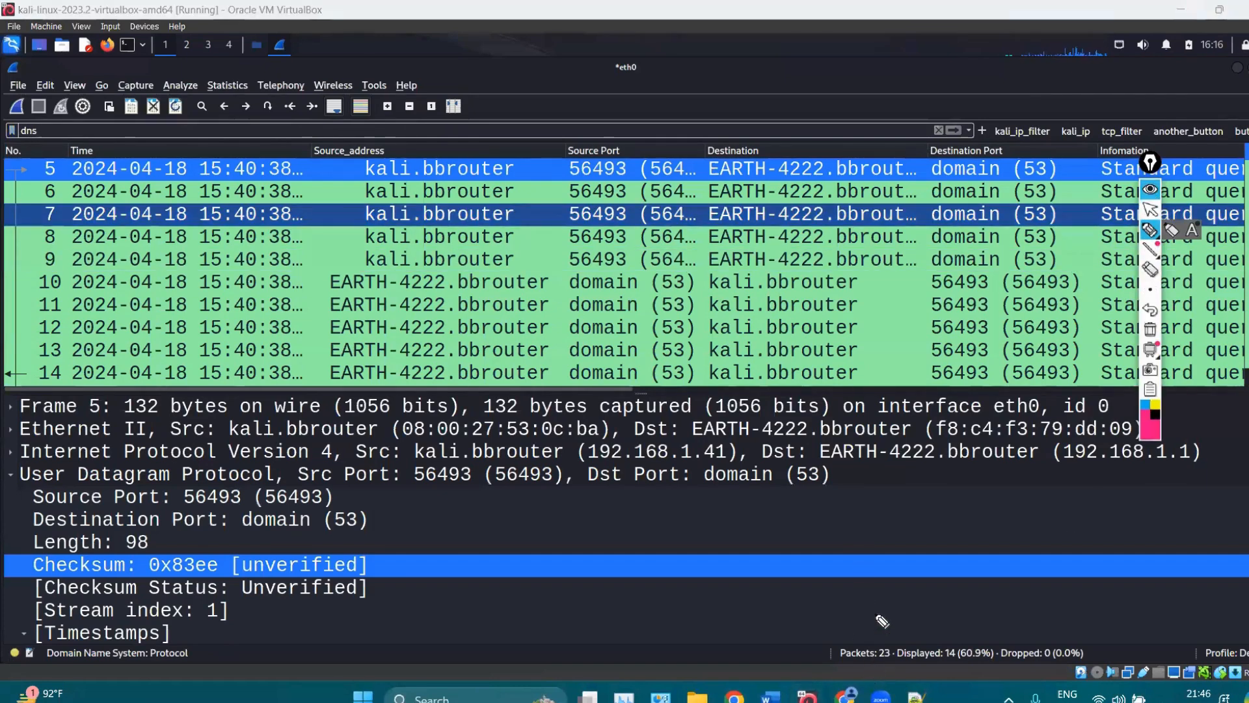
{"action": "mouse_move", "coordinate": [875, 613]}
{"action": "left_mouse_down"}
{"action": "mouse_move", "coordinate": [836, 673]}
{"action": "mouse_move", "coordinate": [885, 679]}
{"action": "mouse_move", "coordinate": [896, 640]}
{"action": "mouse_move", "coordinate": [859, 604]}
{"action": "left_mouse_up"}
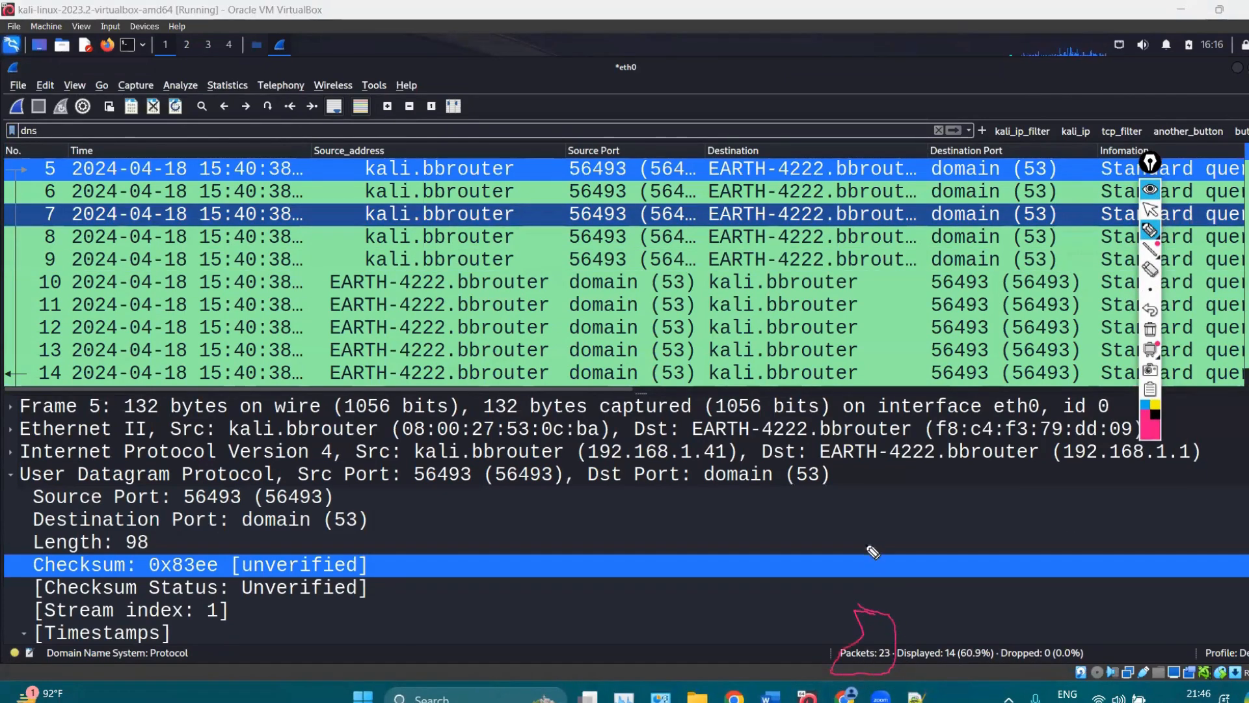
{"action": "mouse_move", "coordinate": [868, 541]}
{"action": "left_mouse_down"}
{"action": "mouse_move", "coordinate": [869, 594]}
{"action": "mouse_move", "coordinate": [905, 615]}
{"action": "left_mouse_up"}
{"action": "left_click_drag", "start_coordinate": [906, 677], "coordinate": [997, 675]}
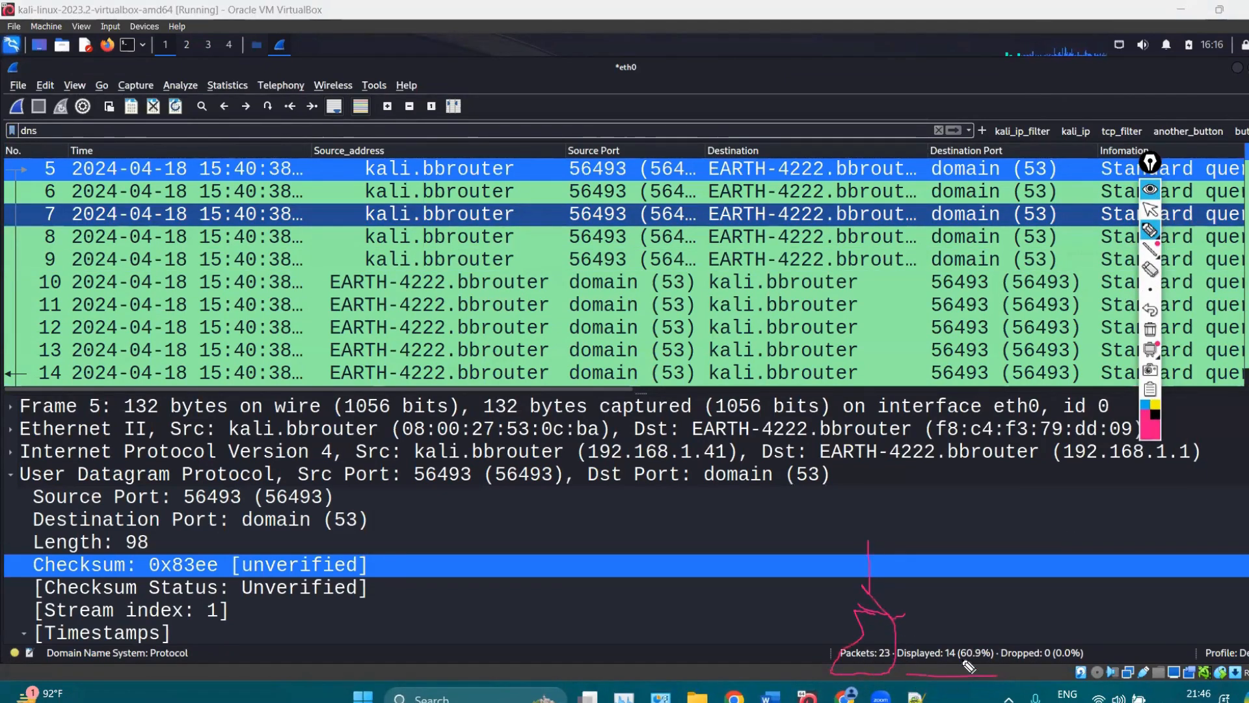
Circle the status bar's Domain Name System: Protocol text, point an arrow at it, erase all marks and hide the annotation tools.
{"action": "mouse_move", "coordinate": [37, 645]}
{"action": "left_mouse_down"}
{"action": "mouse_move", "coordinate": [35, 678]}
{"action": "mouse_move", "coordinate": [229, 675]}
{"action": "mouse_move", "coordinate": [34, 636]}
{"action": "mouse_move", "coordinate": [75, 672]}
{"action": "mouse_move", "coordinate": [228, 671]}
{"action": "mouse_move", "coordinate": [218, 648]}
{"action": "left_mouse_up"}
{"action": "mouse_move", "coordinate": [335, 620]}
{"action": "left_mouse_down"}
{"action": "mouse_move", "coordinate": [235, 647]}
{"action": "mouse_move", "coordinate": [283, 644]}
{"action": "left_mouse_up"}
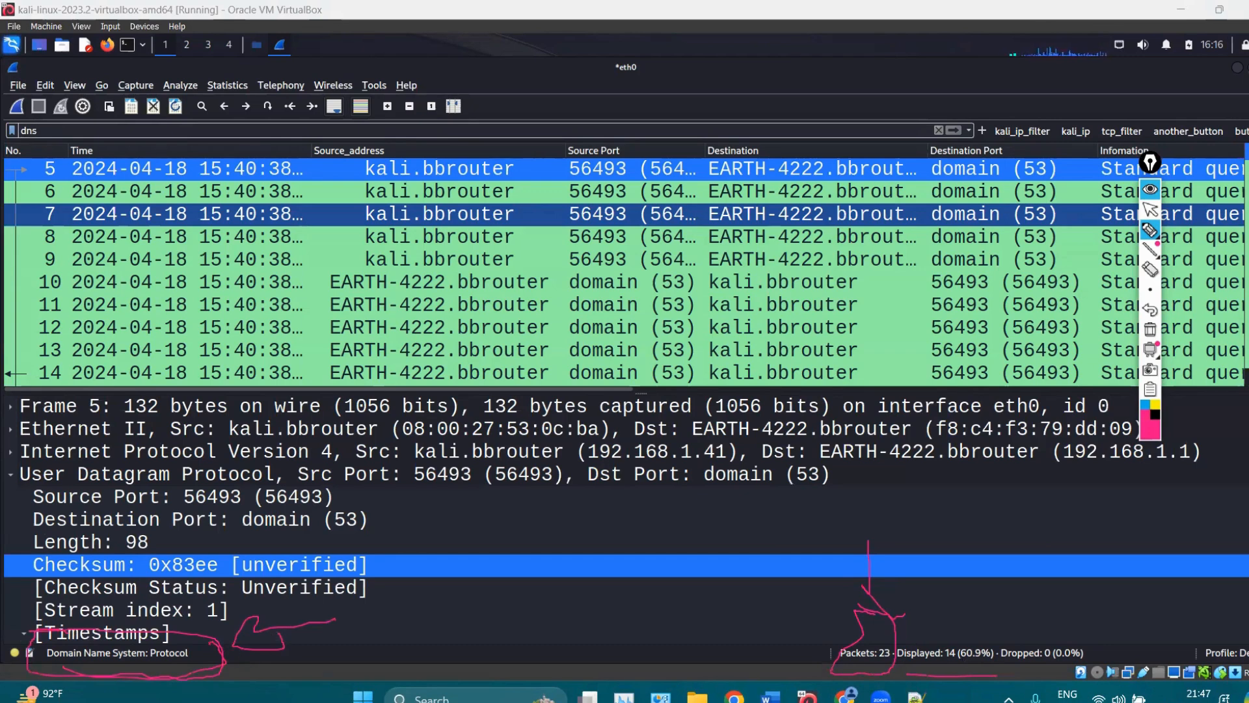
{"action": "left_click", "coordinate": [1151, 332]}
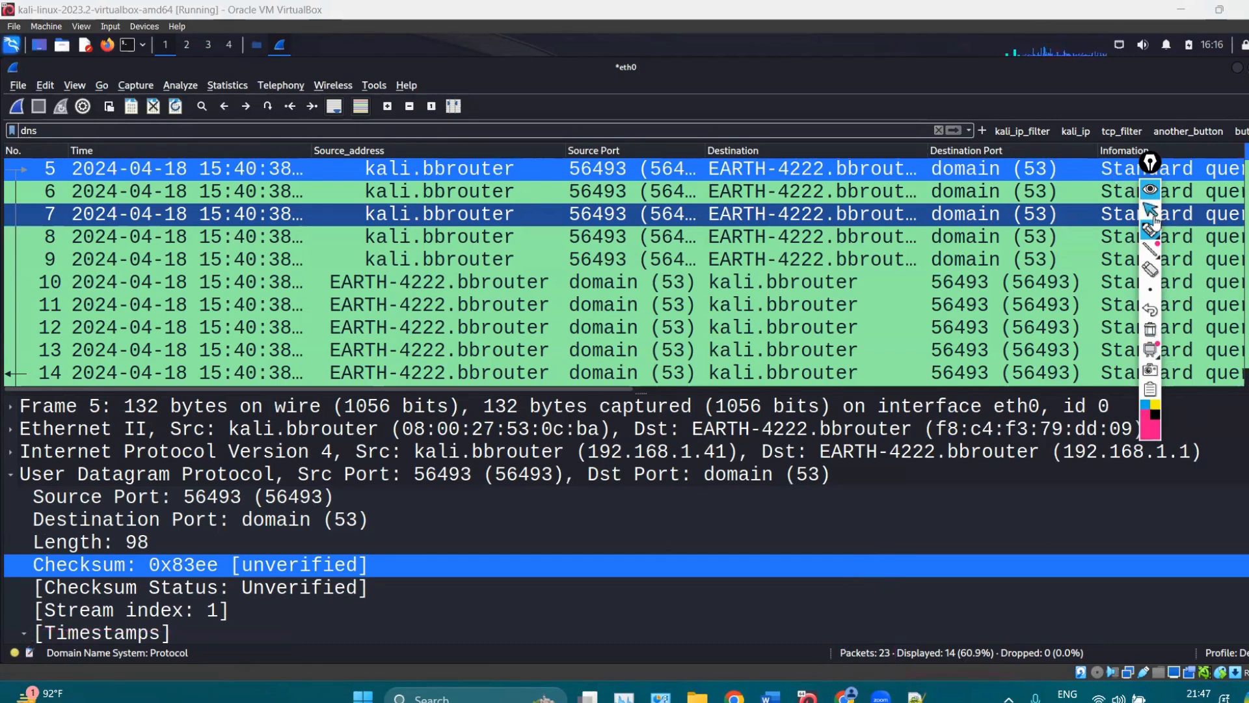
{"action": "left_click", "coordinate": [1149, 162]}
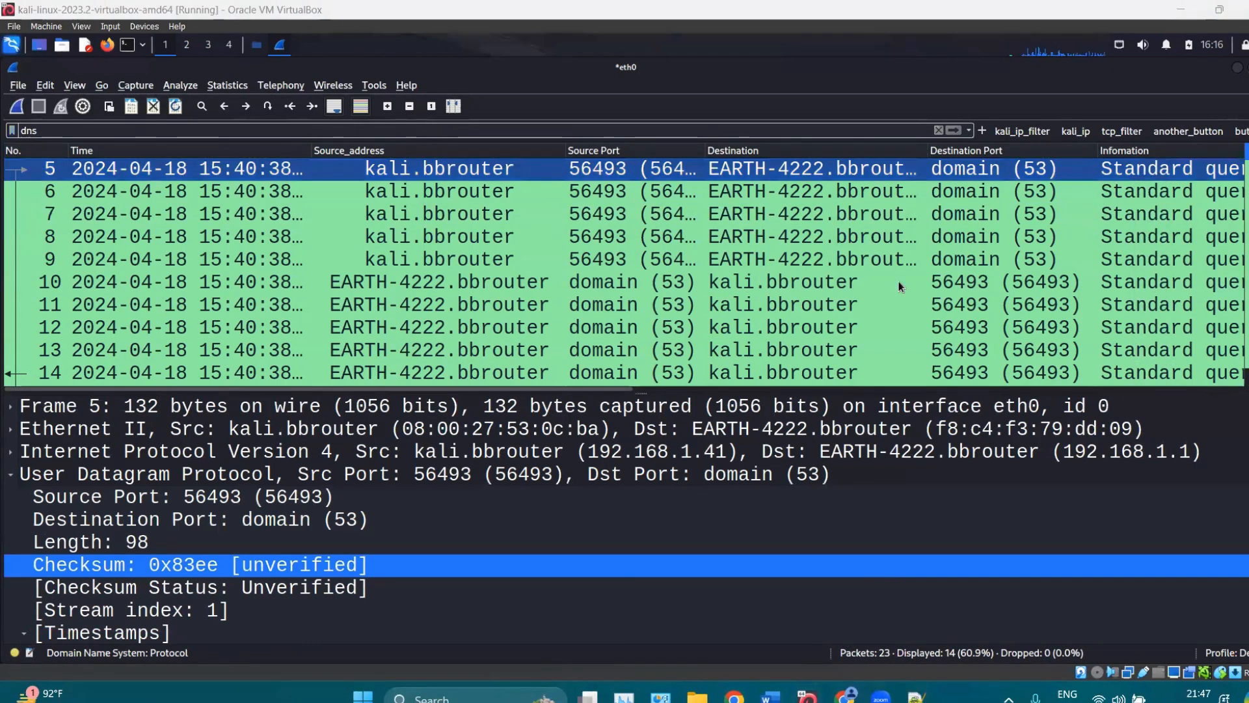
Switch to the wireshark_notes_1.docx notes in Word and return to Section 1, NETWORK ANALYSIS OVERVIEW, at the start of the document.
{"action": "left_click", "coordinate": [1180, 9]}
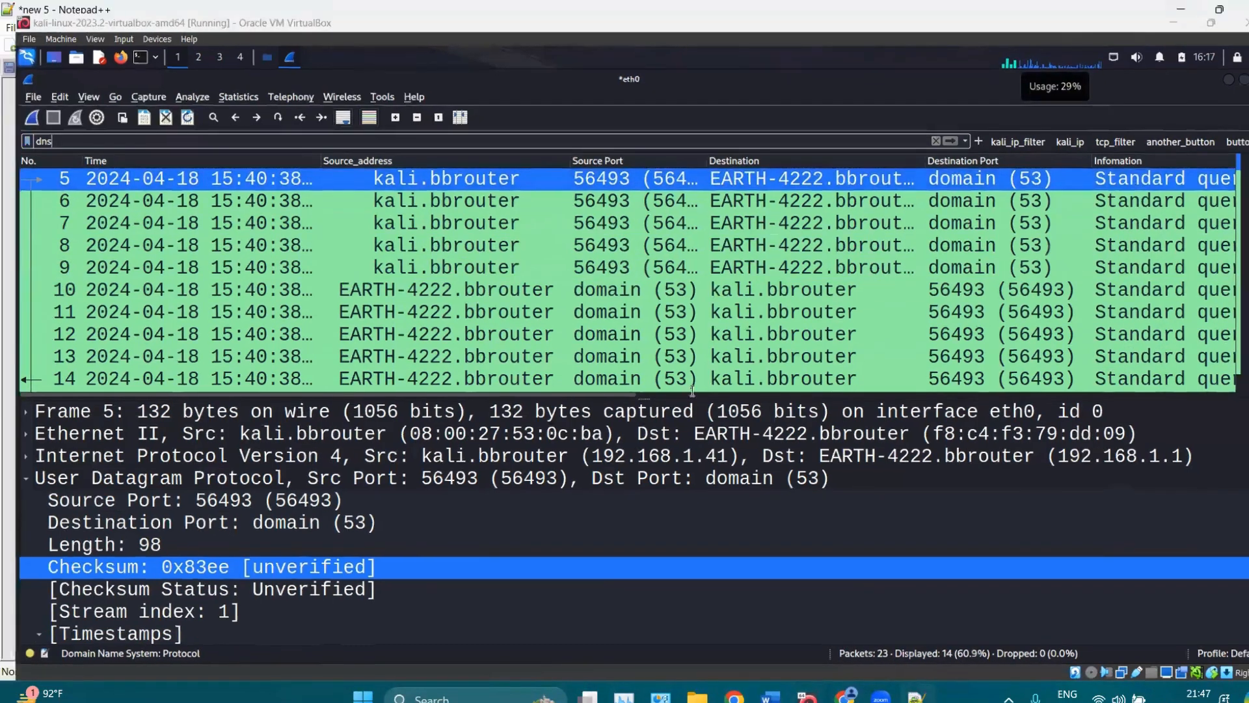
{"action": "left_click", "coordinate": [1180, 8]}
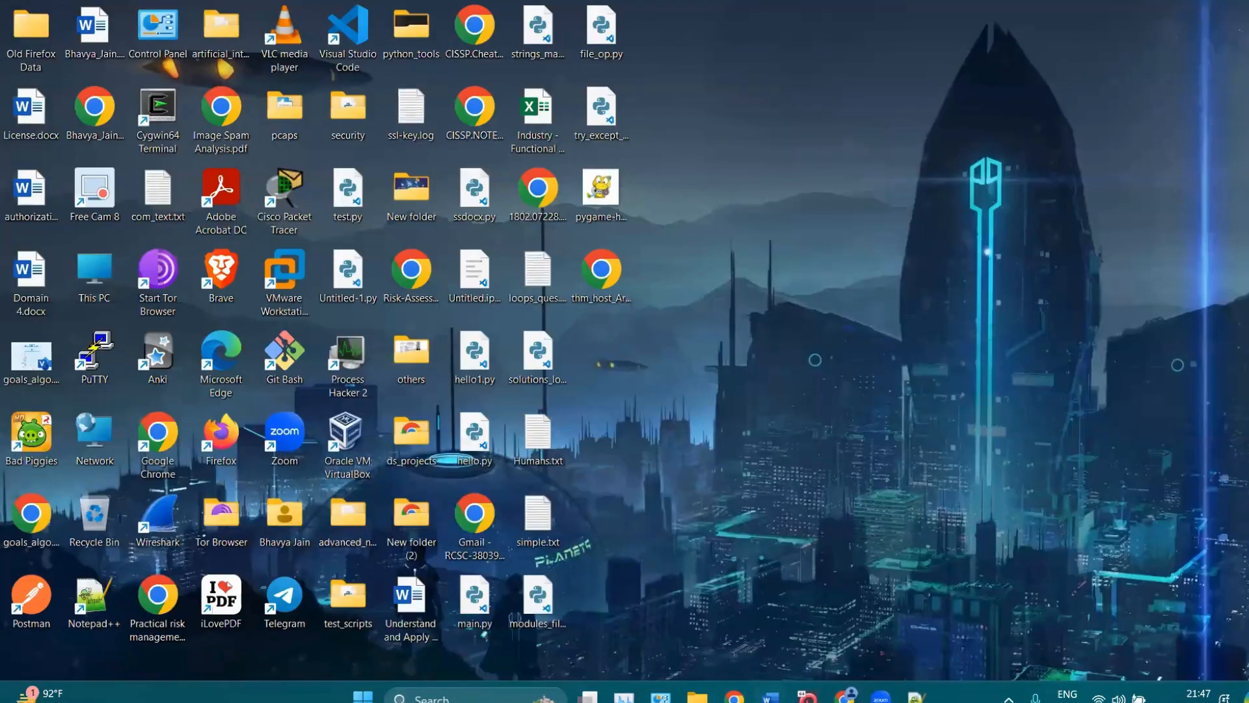
{"action": "left_click", "coordinate": [771, 696]}
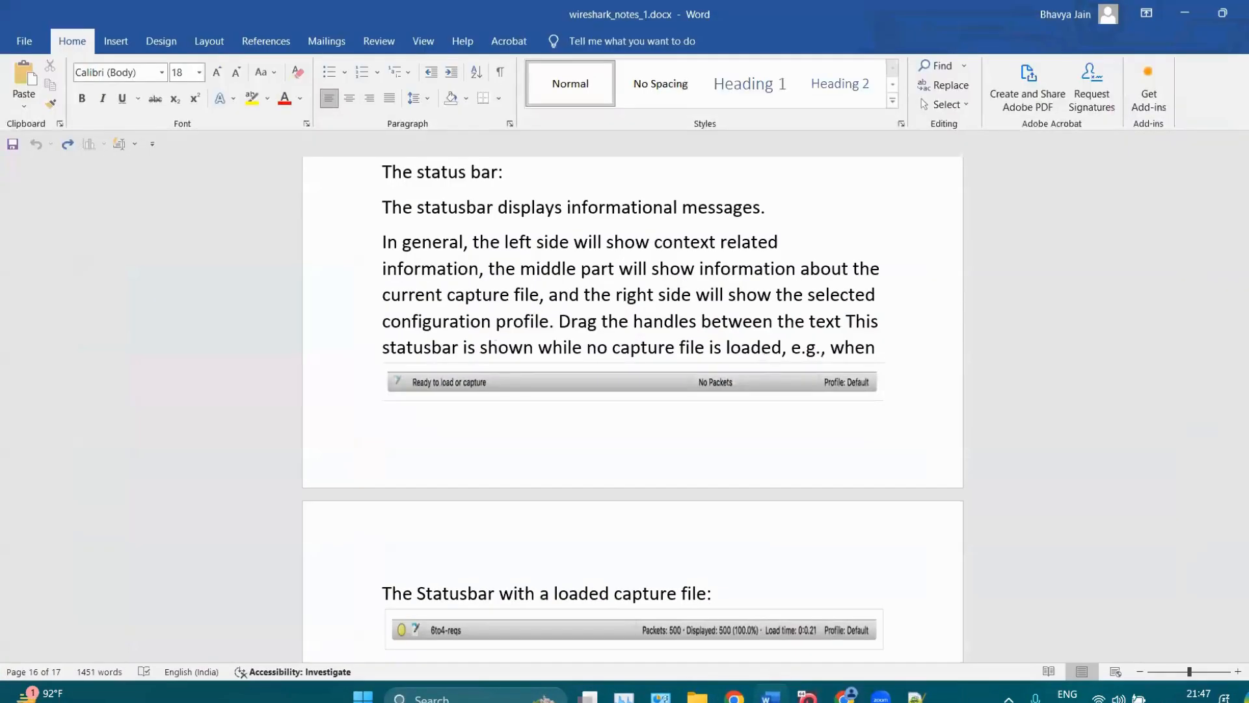
{"action": "left_click_drag", "start_coordinate": [1243, 615], "coordinate": [1236, 153]}
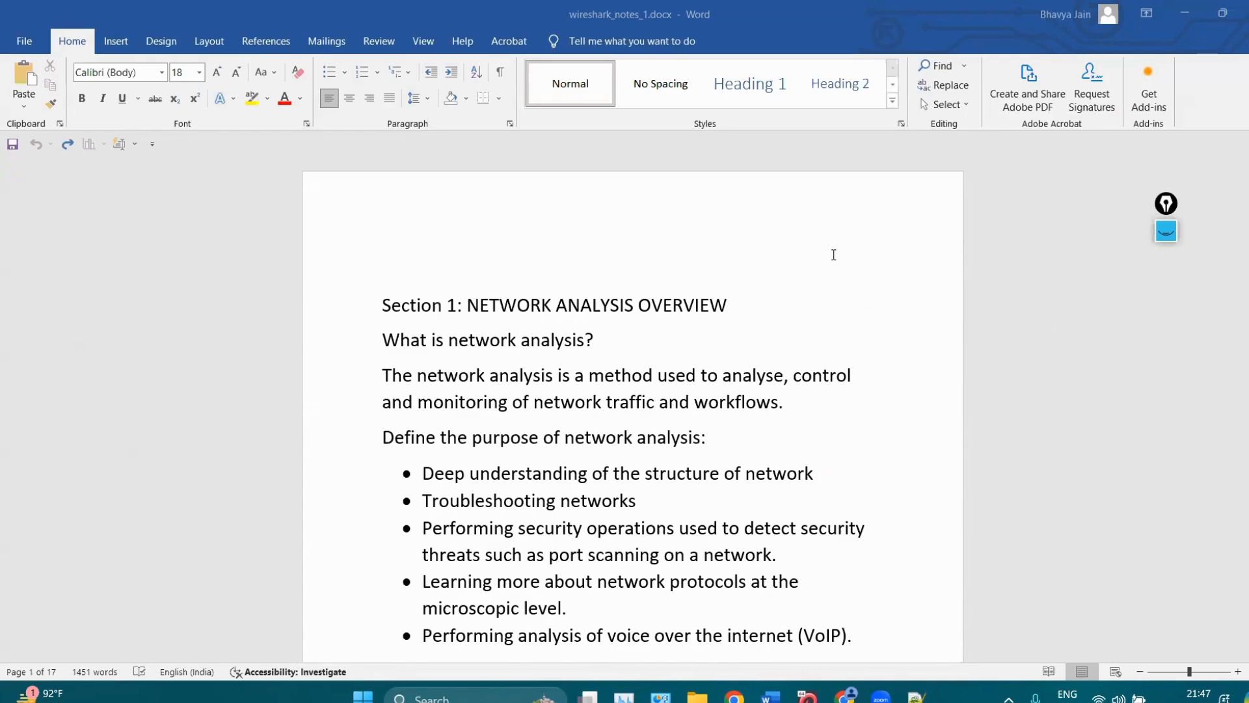
{"action": "scroll", "coordinate": [781, 248], "scroll_direction": "down", "scroll_amount": 1}
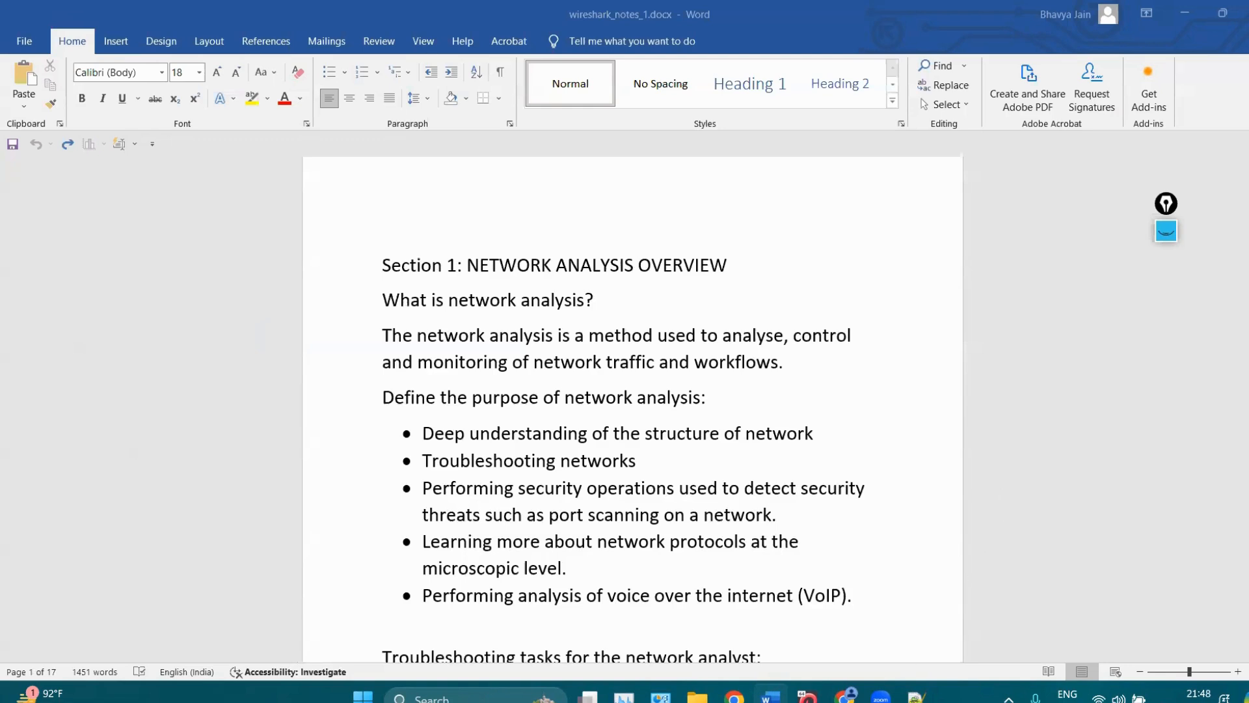
Switch to Chrome and search Google for omnipek in the empty new tab.
{"action": "left_click", "coordinate": [846, 697]}
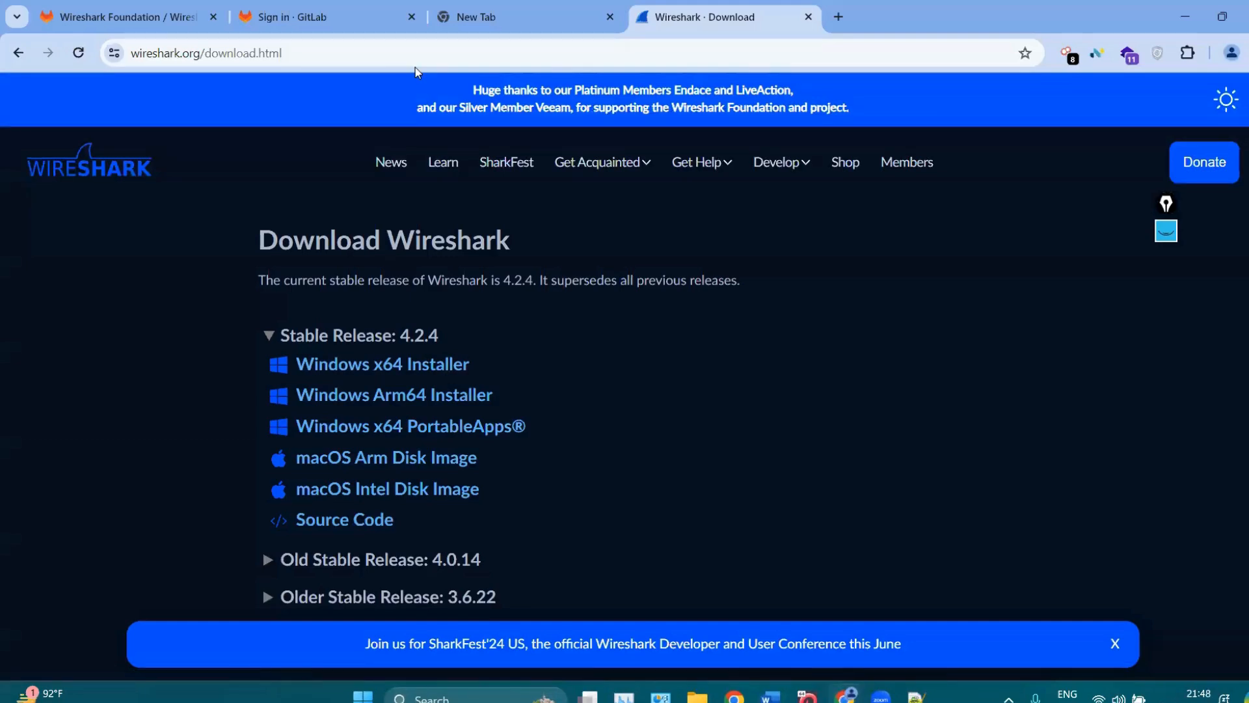
{"action": "left_click", "coordinate": [584, 7]}
{"action": "type", "text": "omnipek"}
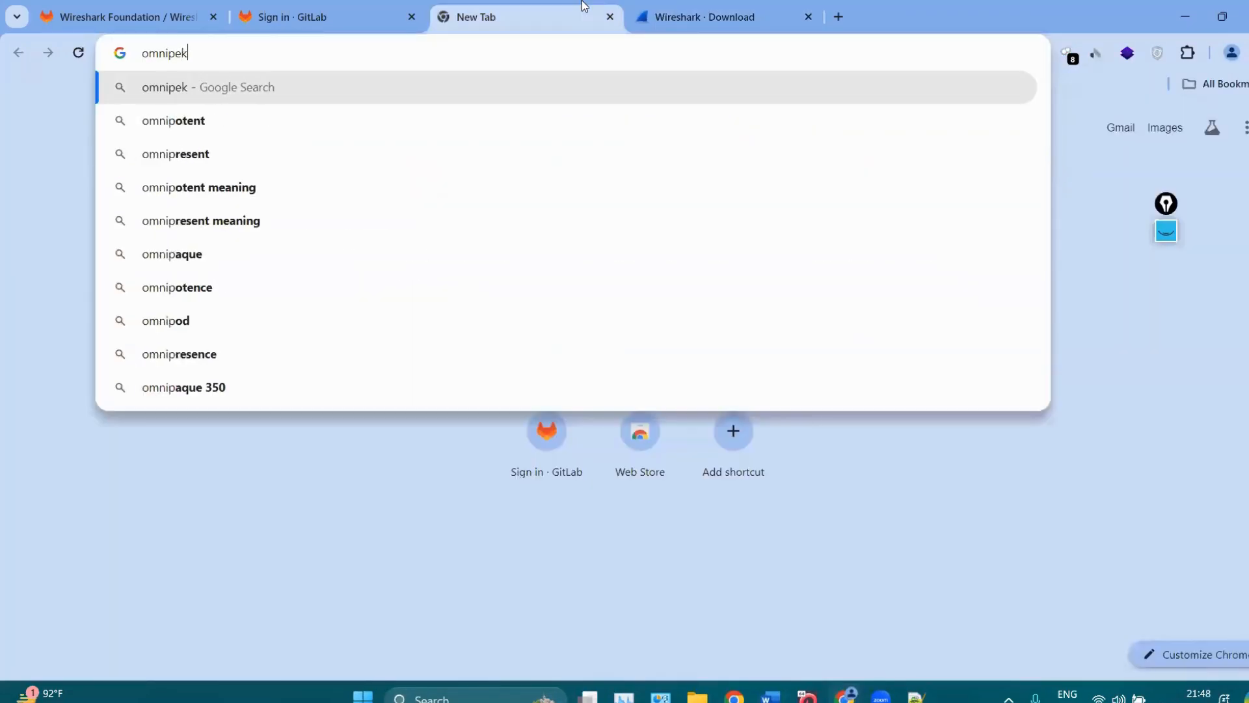
{"action": "key", "text": "Return"}
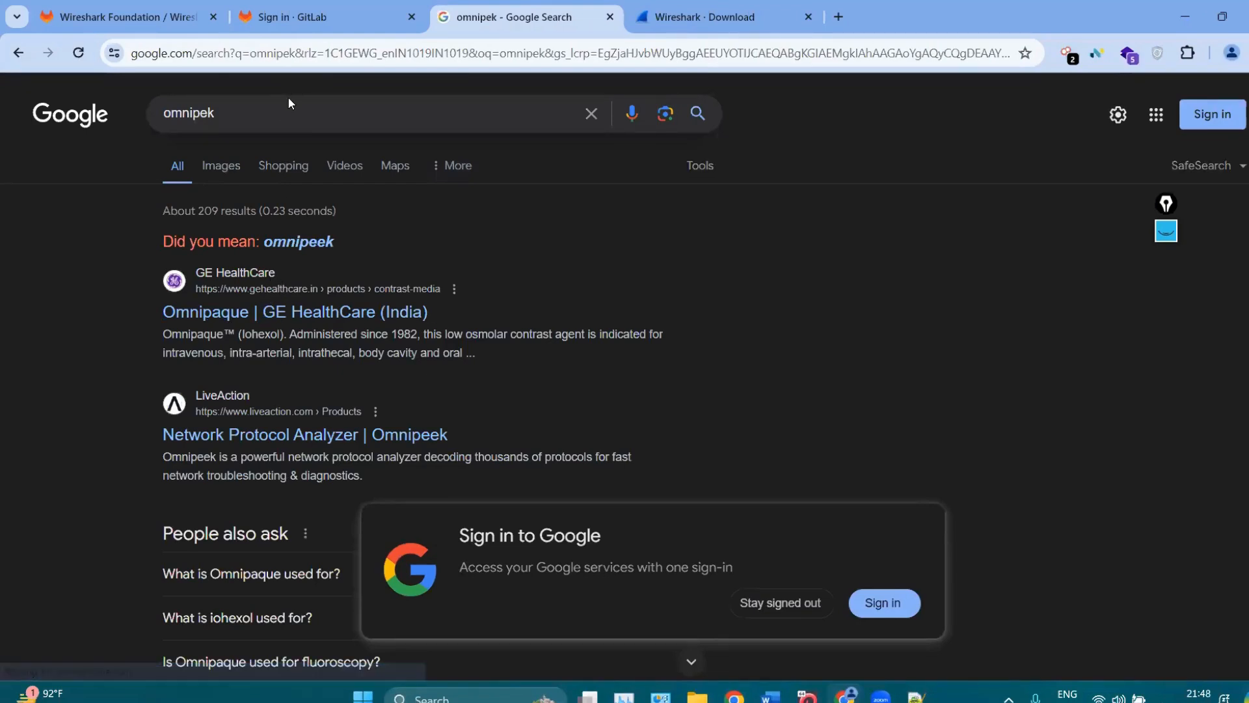
Correct the Google search to omnipeek and open LiveAction's Network Protocol Analyzer page from the results.
{"action": "left_click", "coordinate": [326, 124]}
{"action": "key", "text": "BackSpace"}
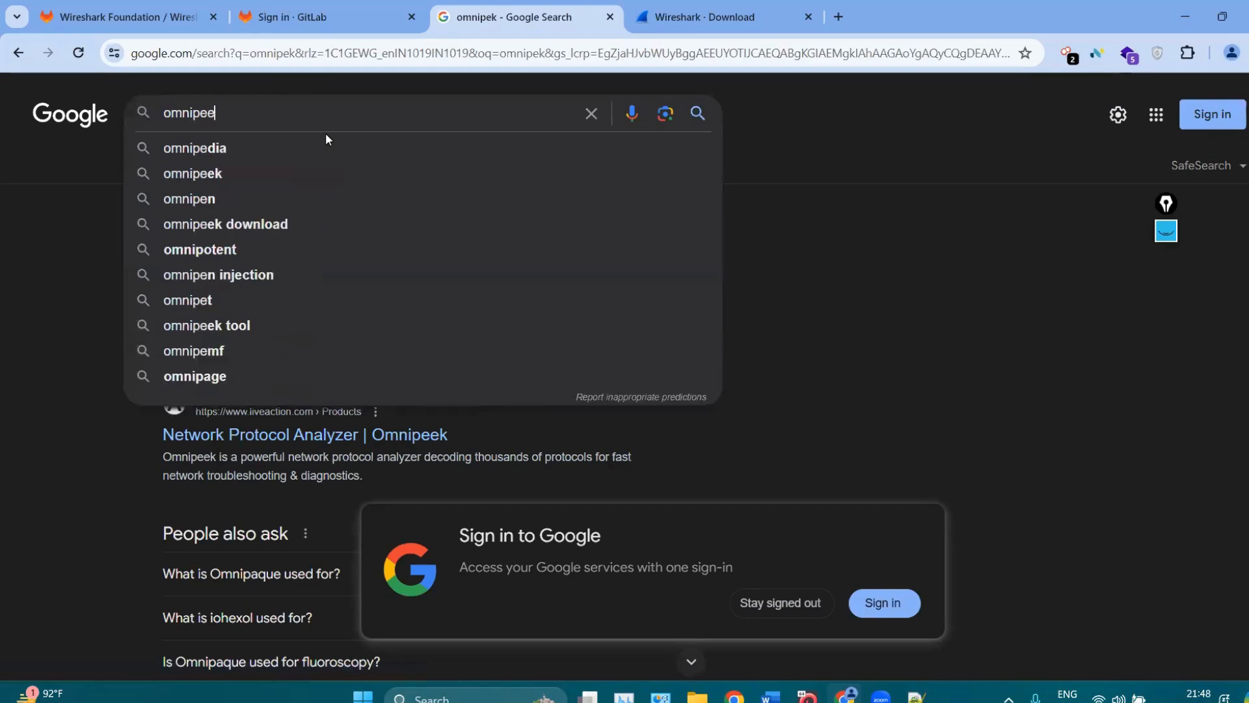
{"action": "type", "text": "ek"}
{"action": "key", "text": "Return"}
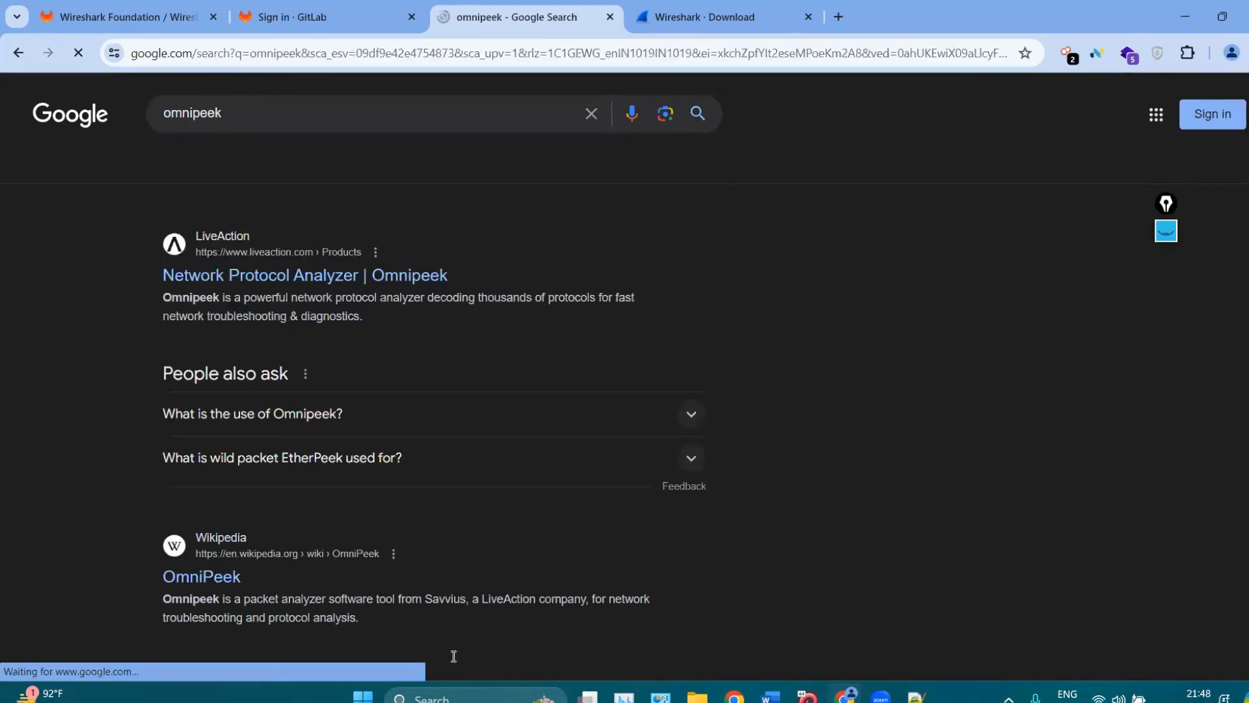
{"action": "left_click", "coordinate": [256, 276]}
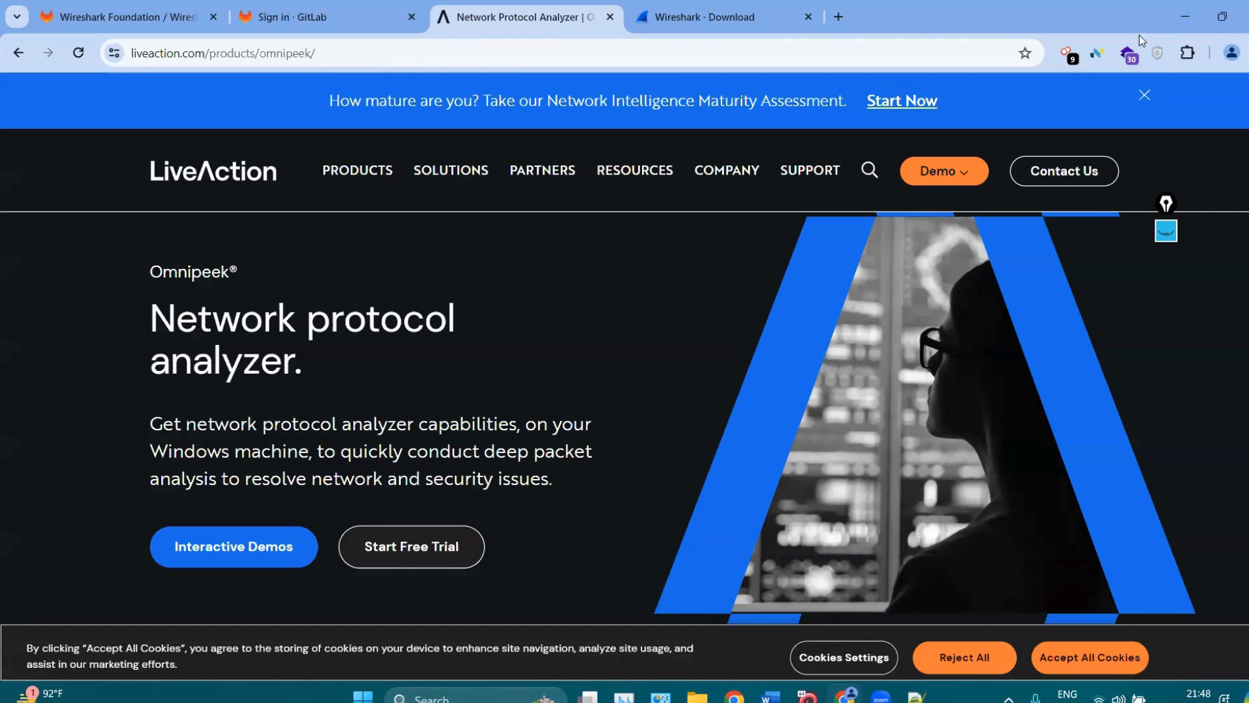
Return to the Word notes and select in turn the purposes about troubleshooting networks and learning network protocols, clearing each selection.
{"action": "left_click", "coordinate": [1191, 5]}
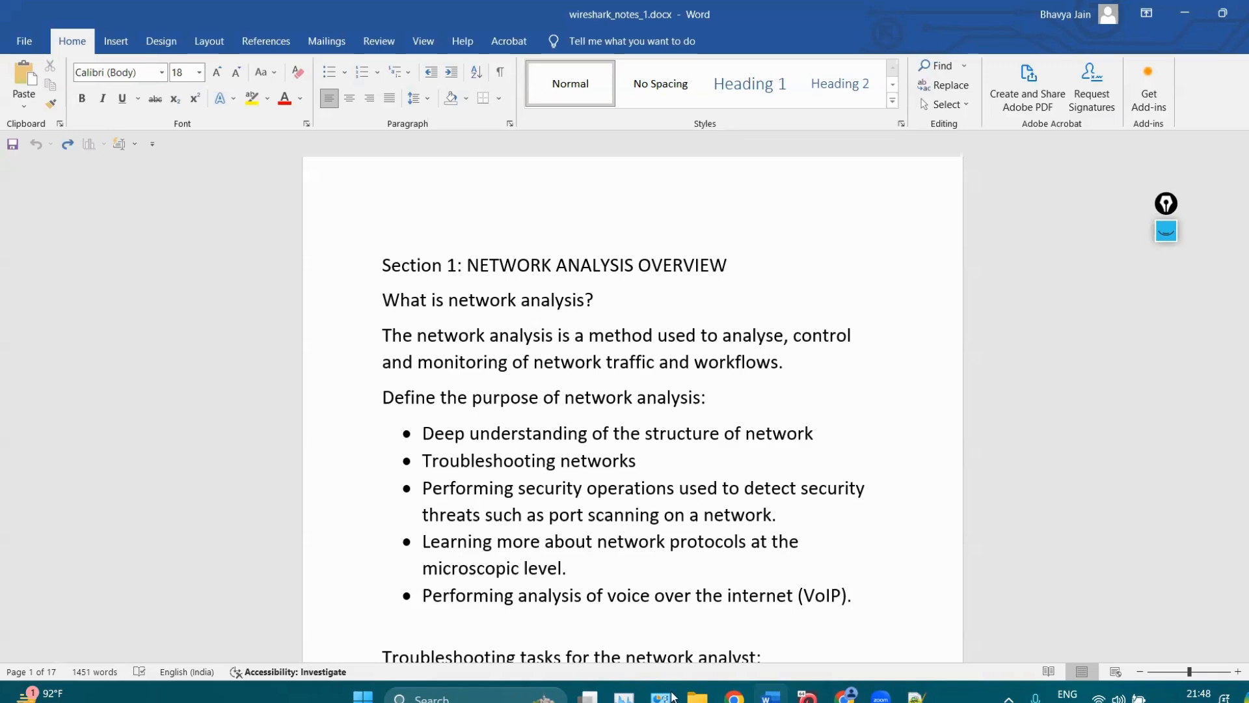
{"action": "left_click_drag", "start_coordinate": [647, 461], "coordinate": [422, 460]}
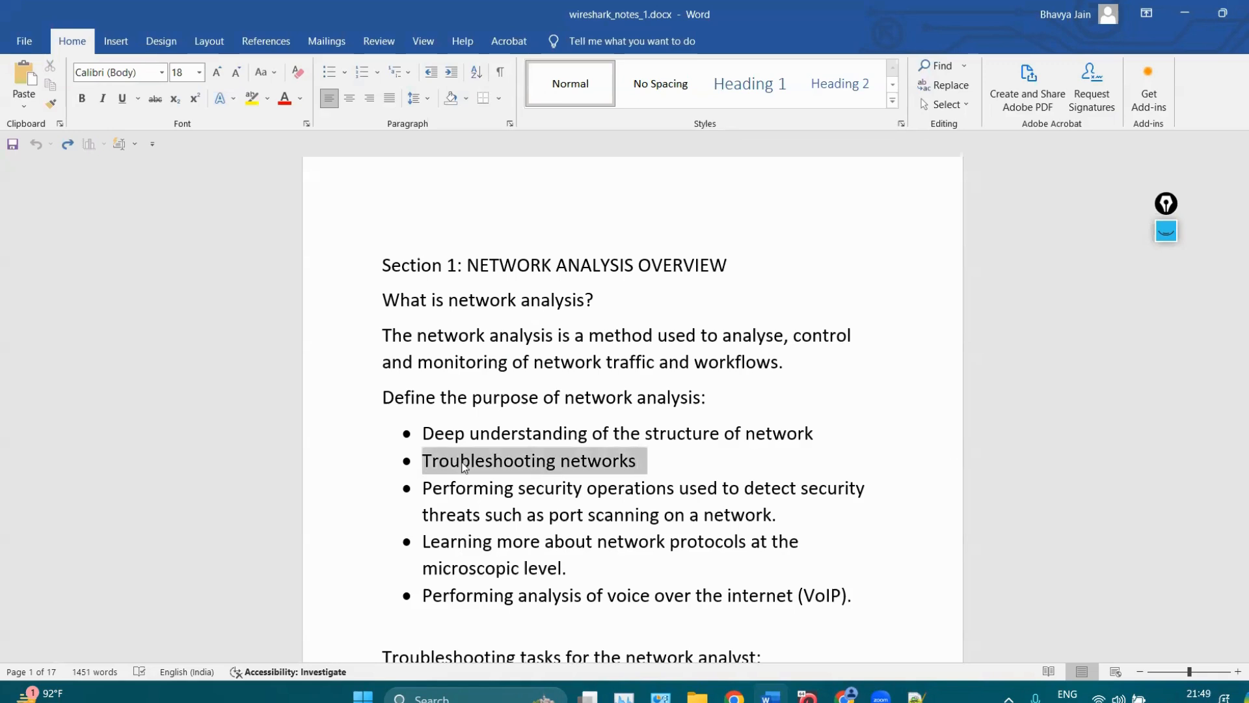
{"action": "left_click", "coordinate": [521, 515]}
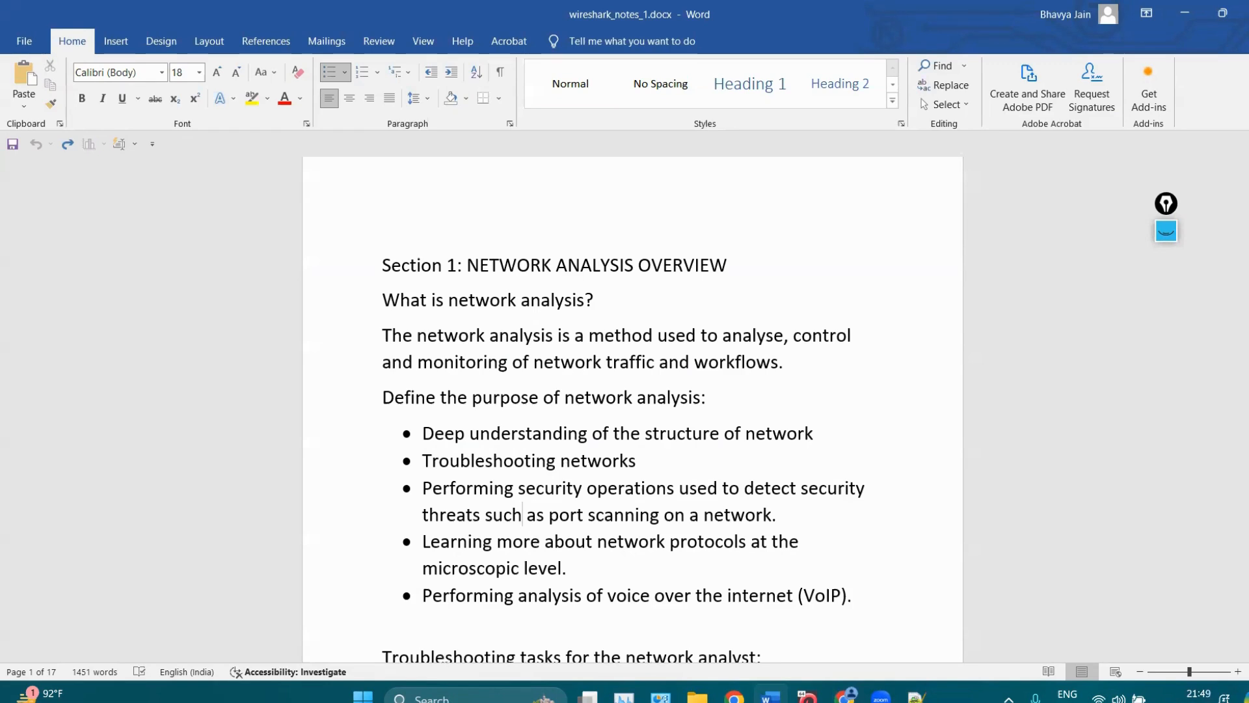
{"action": "scroll", "coordinate": [539, 537], "scroll_direction": "down", "scroll_amount": 3}
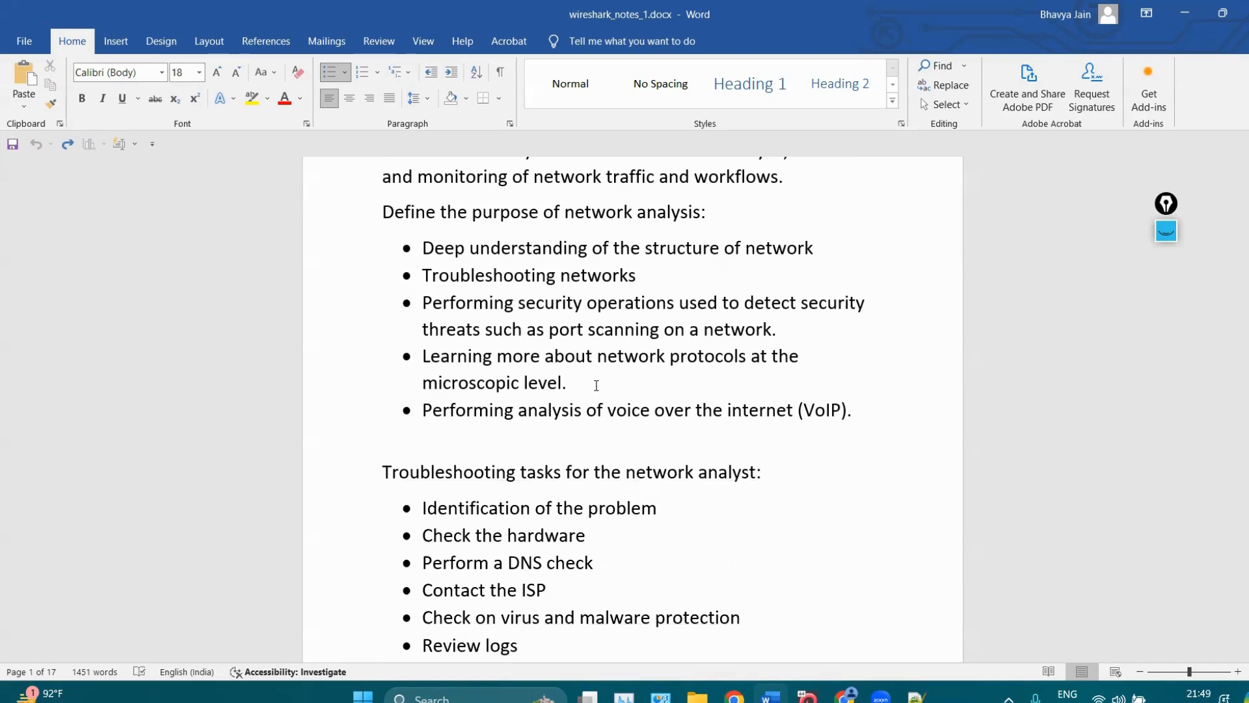
{"action": "left_click_drag", "start_coordinate": [569, 386], "coordinate": [478, 366]}
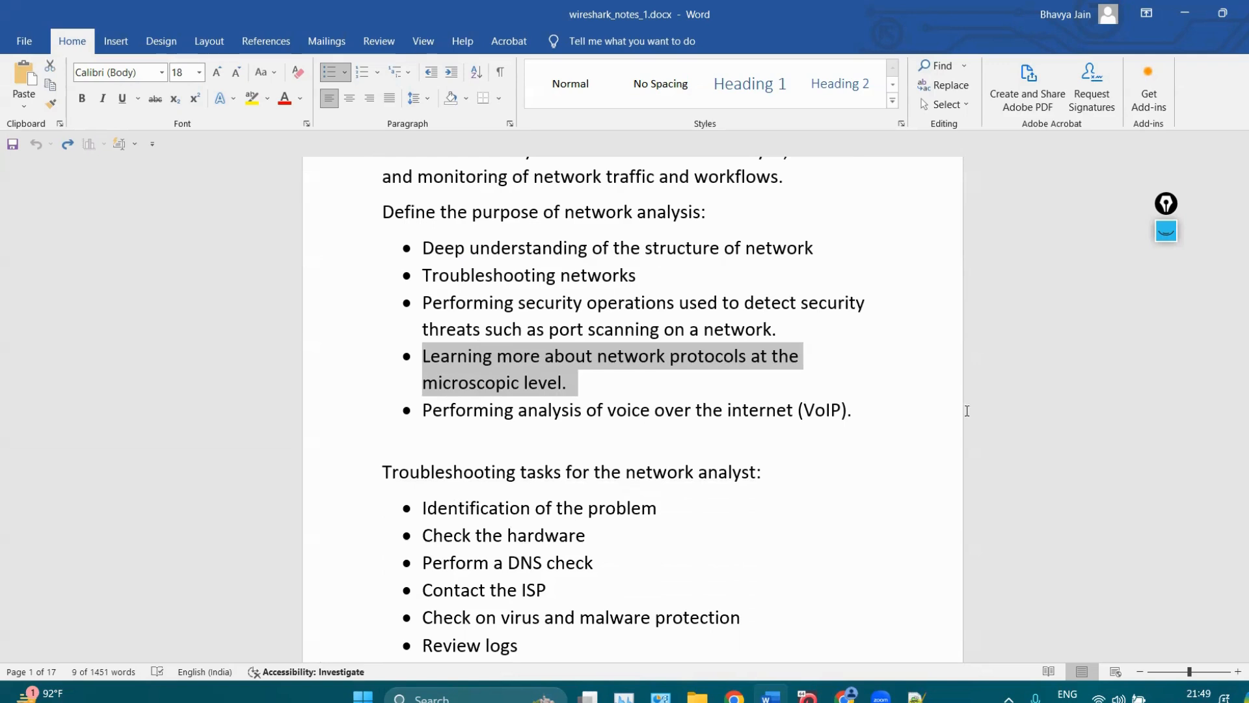
{"action": "left_click", "coordinate": [840, 429]}
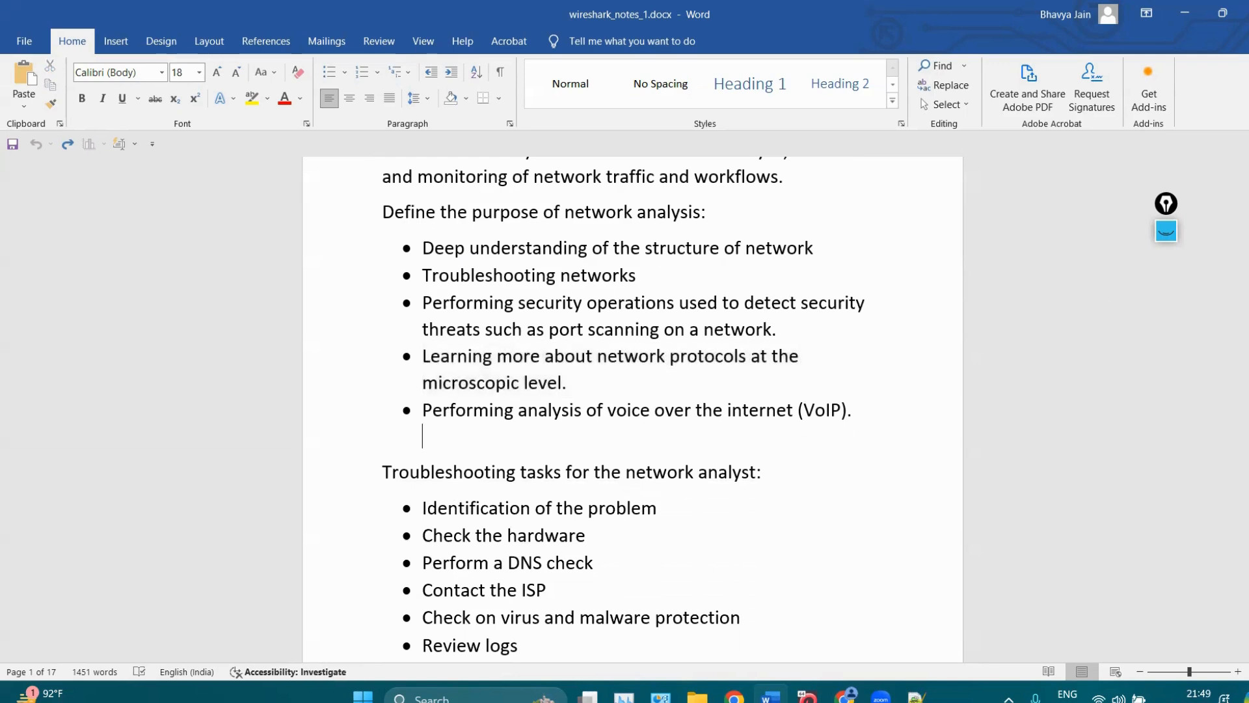
Go through the network analyst's troubleshooting tasks, briefly selecting Contact the ISP, and continue through the security tasks to the optimization tasks.
{"action": "left_click_drag", "start_coordinate": [1248, 191], "coordinate": [1248, 194]}
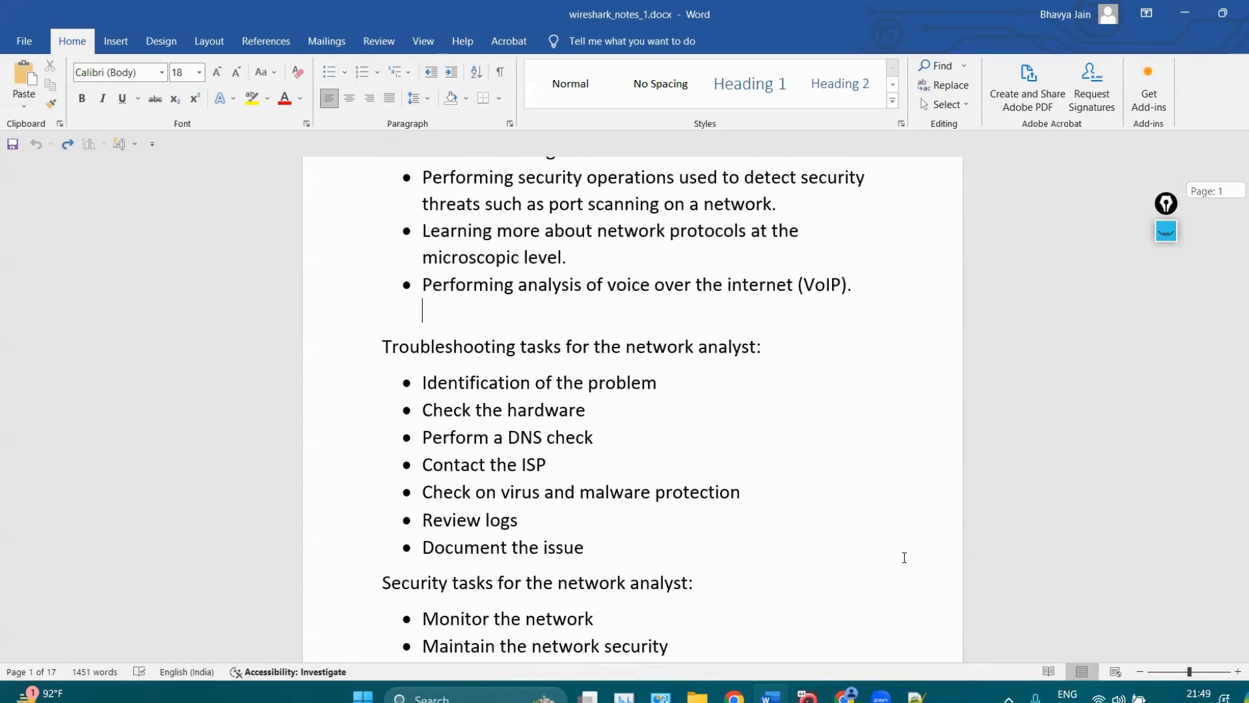
{"action": "scroll", "coordinate": [886, 563], "scroll_direction": "up", "scroll_amount": 1}
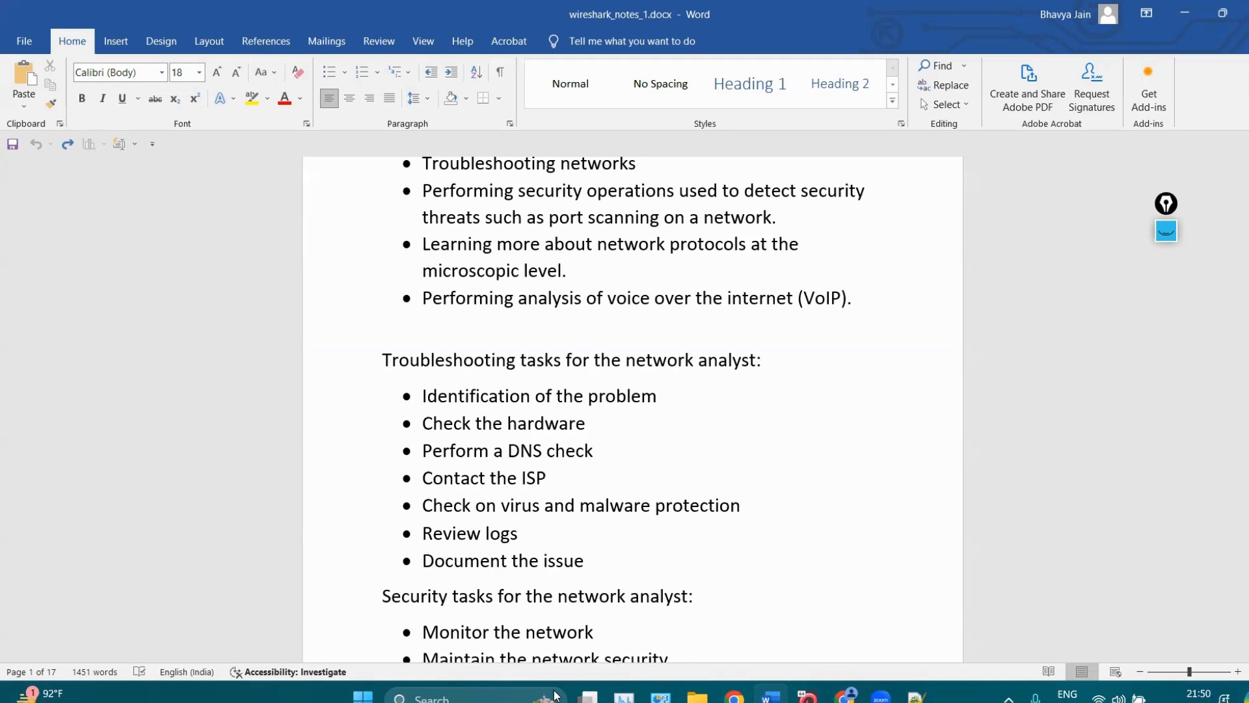
{"action": "triple_click", "coordinate": [459, 477]}
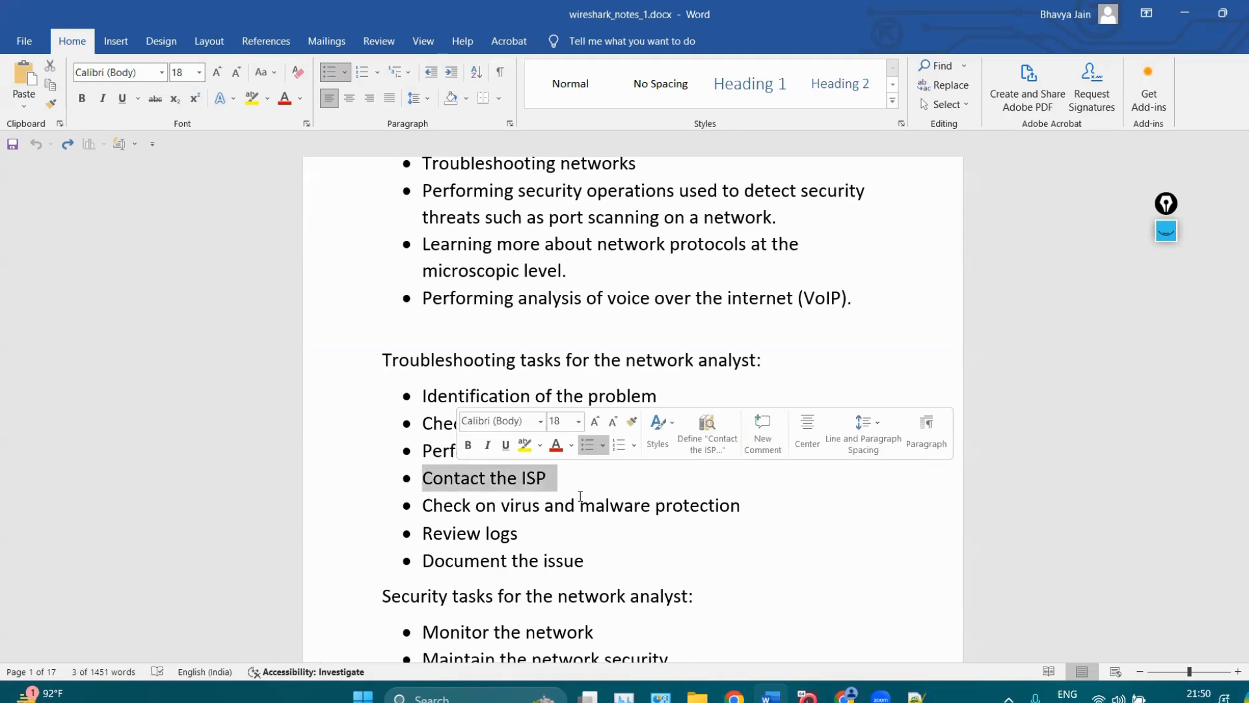
{"action": "left_click", "coordinate": [581, 497]}
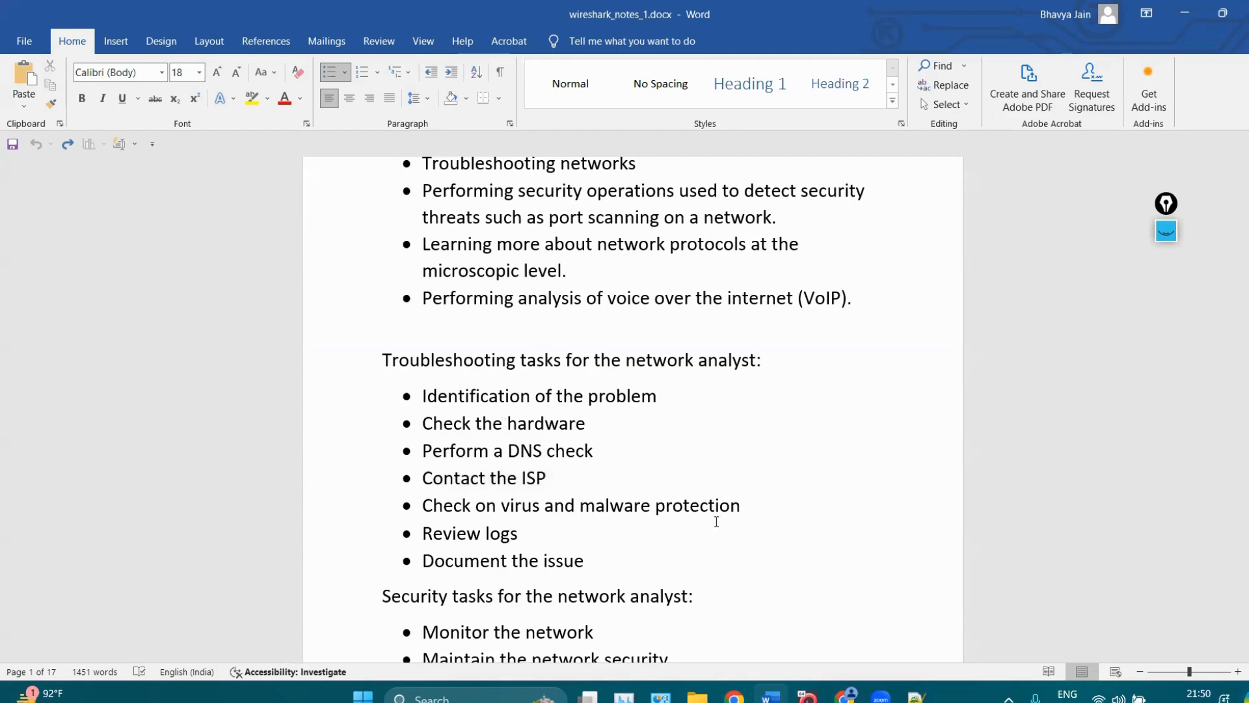
{"action": "mouse_move", "coordinate": [1247, 191]}
{"action": "left_mouse_down"}
{"action": "mouse_move", "coordinate": [1248, 213]}
{"action": "mouse_move", "coordinate": [1247, 200]}
{"action": "left_mouse_up"}
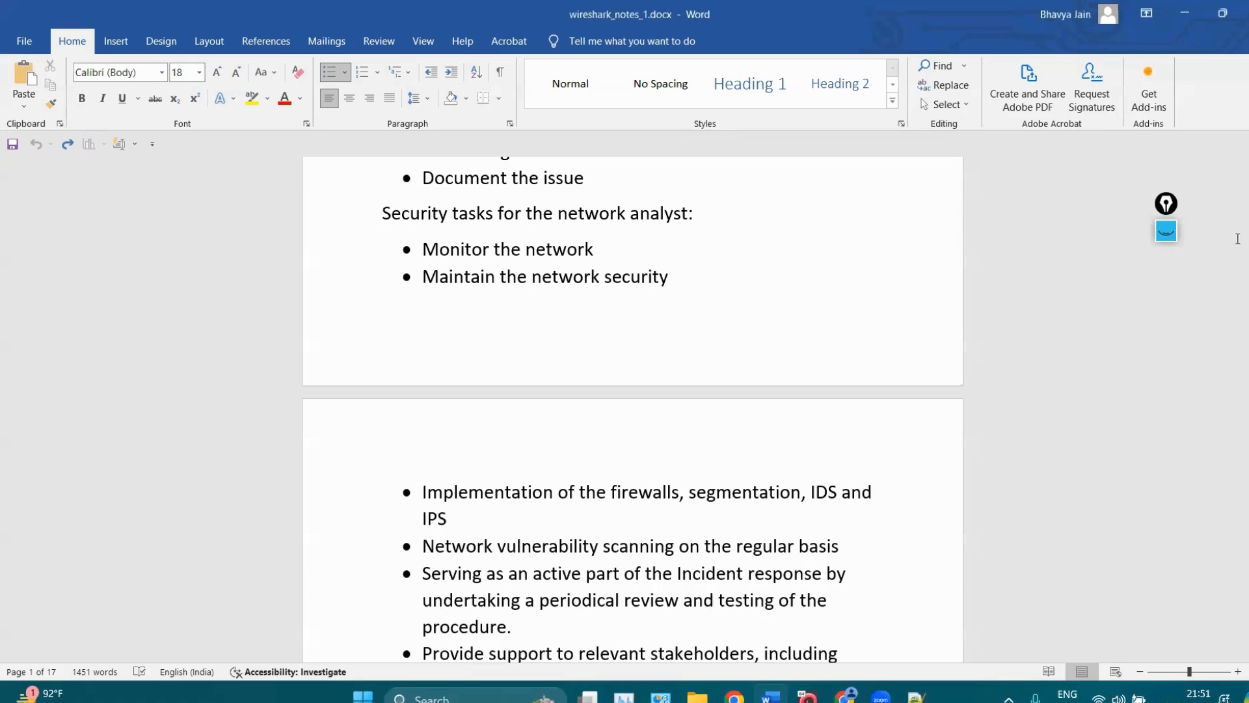
{"action": "scroll", "coordinate": [1013, 278], "scroll_direction": "down", "scroll_amount": 5}
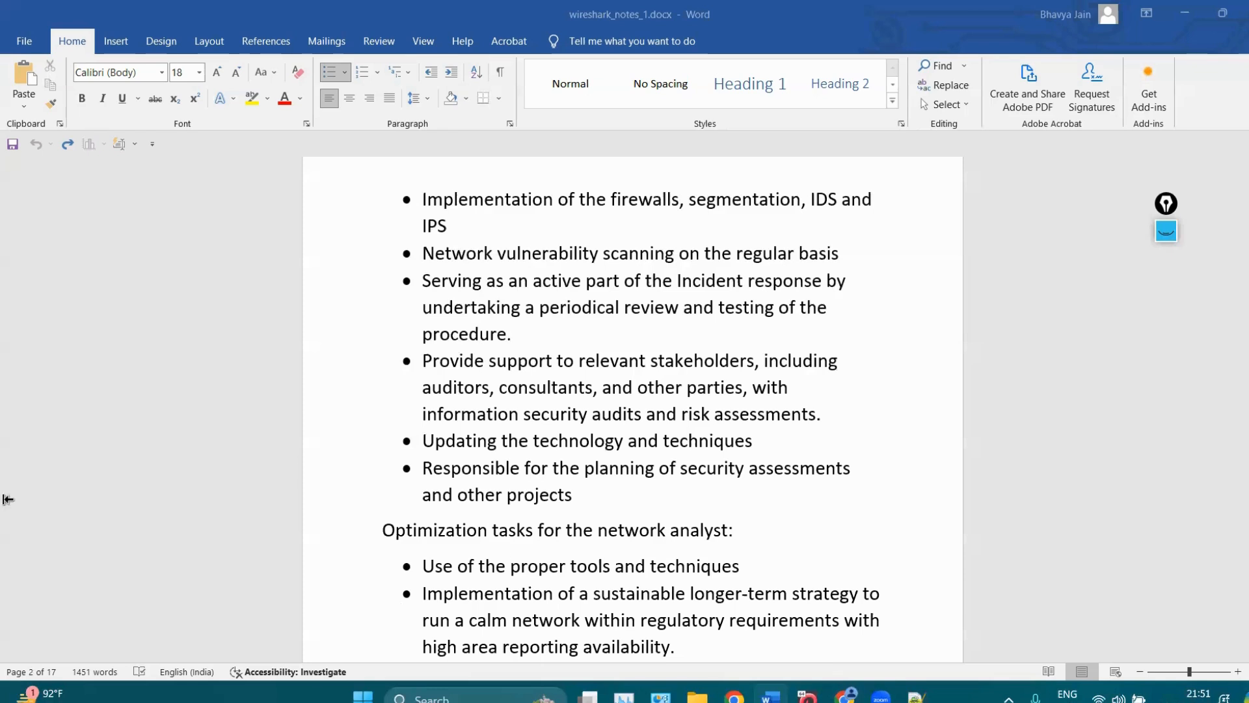
Switch to Wireshark and inspect the destination, source and type fields under Ethernet II for frame 5.
{"action": "key", "text": "alt+Tab"}
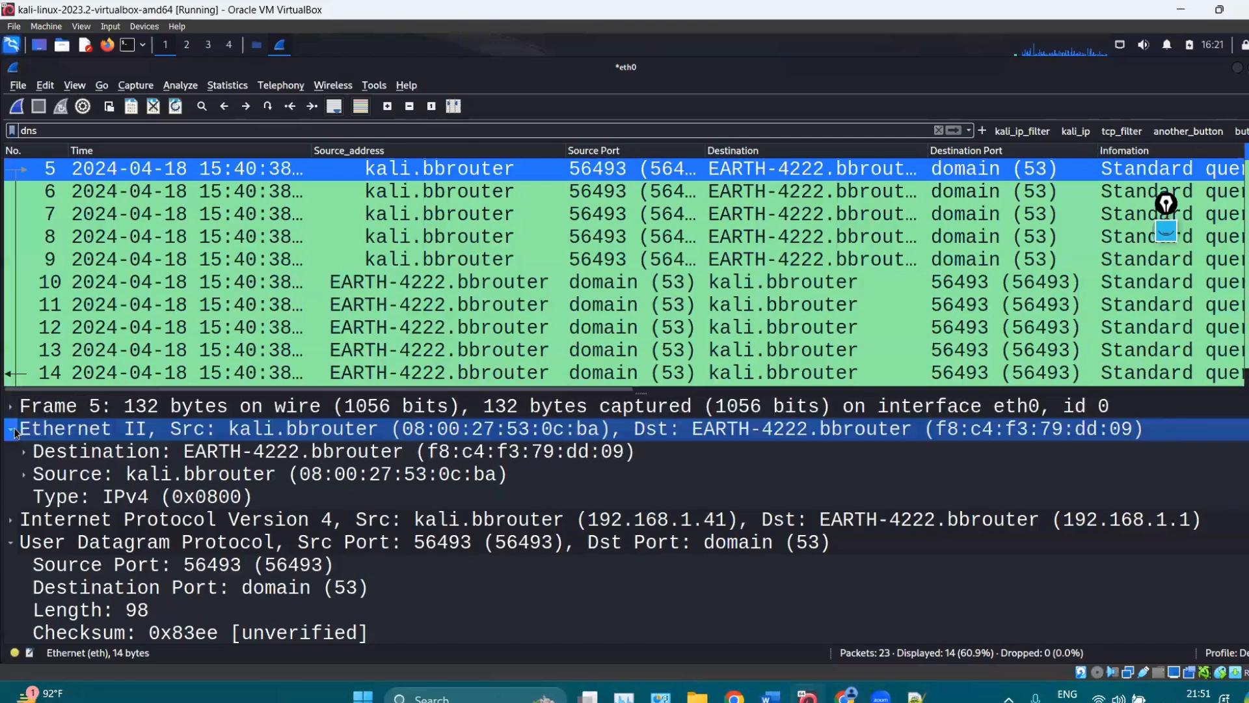
{"action": "left_click", "coordinate": [123, 455]}
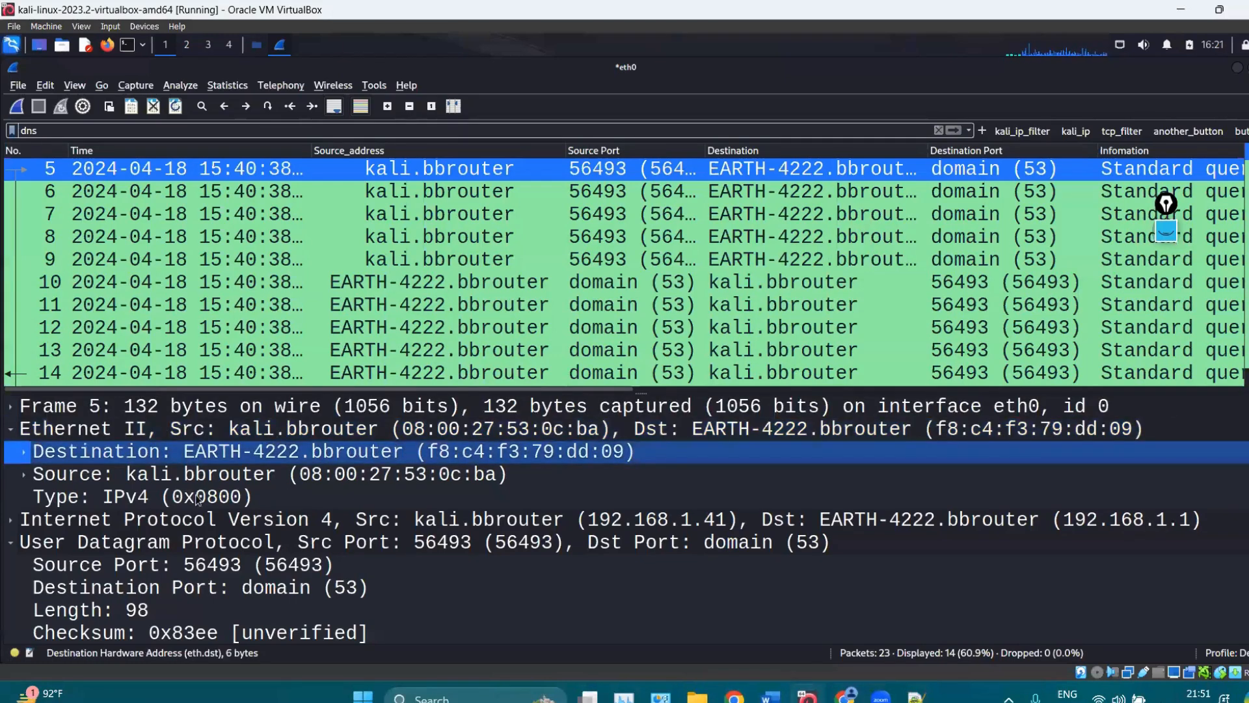
{"action": "left_click", "coordinate": [172, 481]}
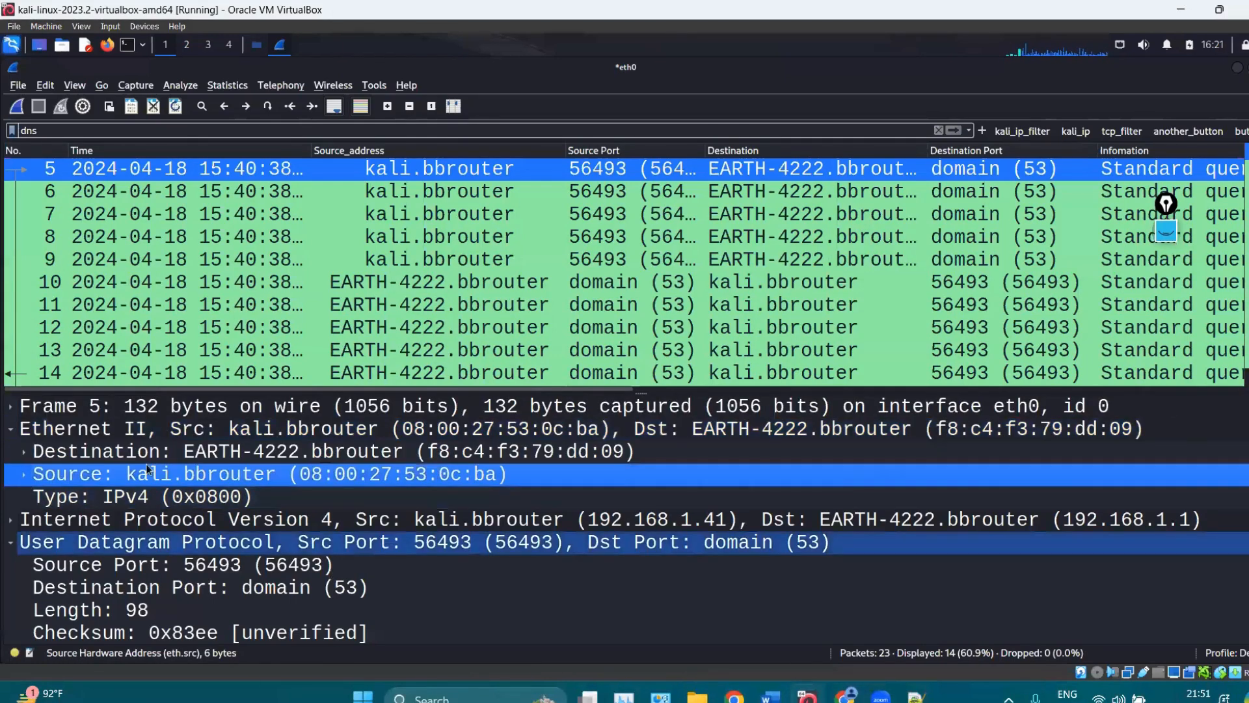
{"action": "left_click", "coordinate": [160, 451]}
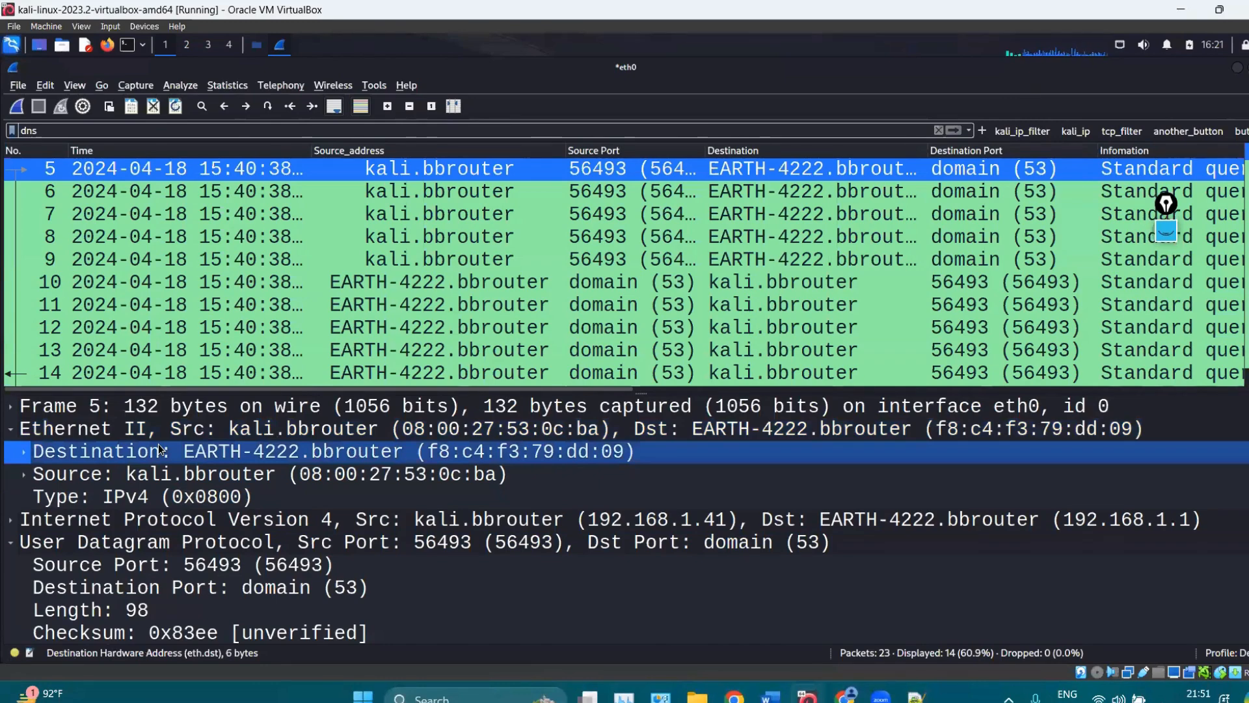
{"action": "left_click", "coordinate": [349, 473]}
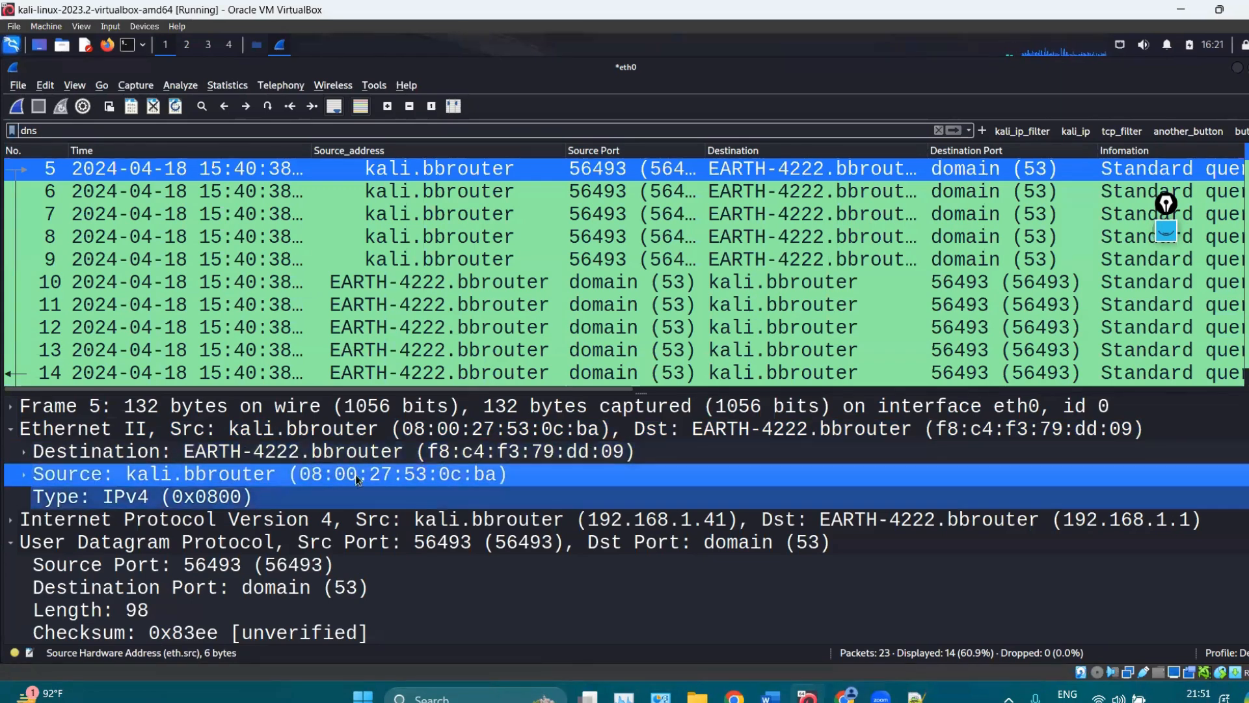
{"action": "left_click", "coordinate": [132, 498]}
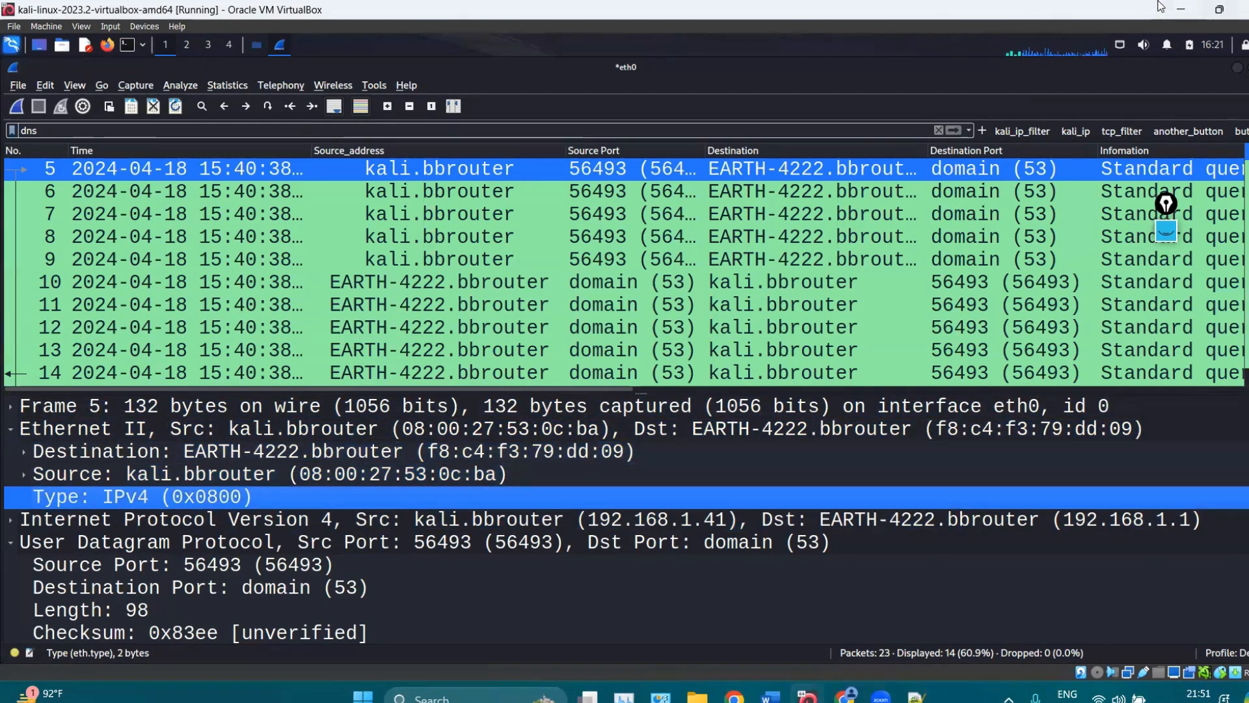
Return to the Word notes and repeatedly select the optimization task on a sustainable longer-term strategy, clearing the selection each time.
{"action": "left_click", "coordinate": [1183, 6]}
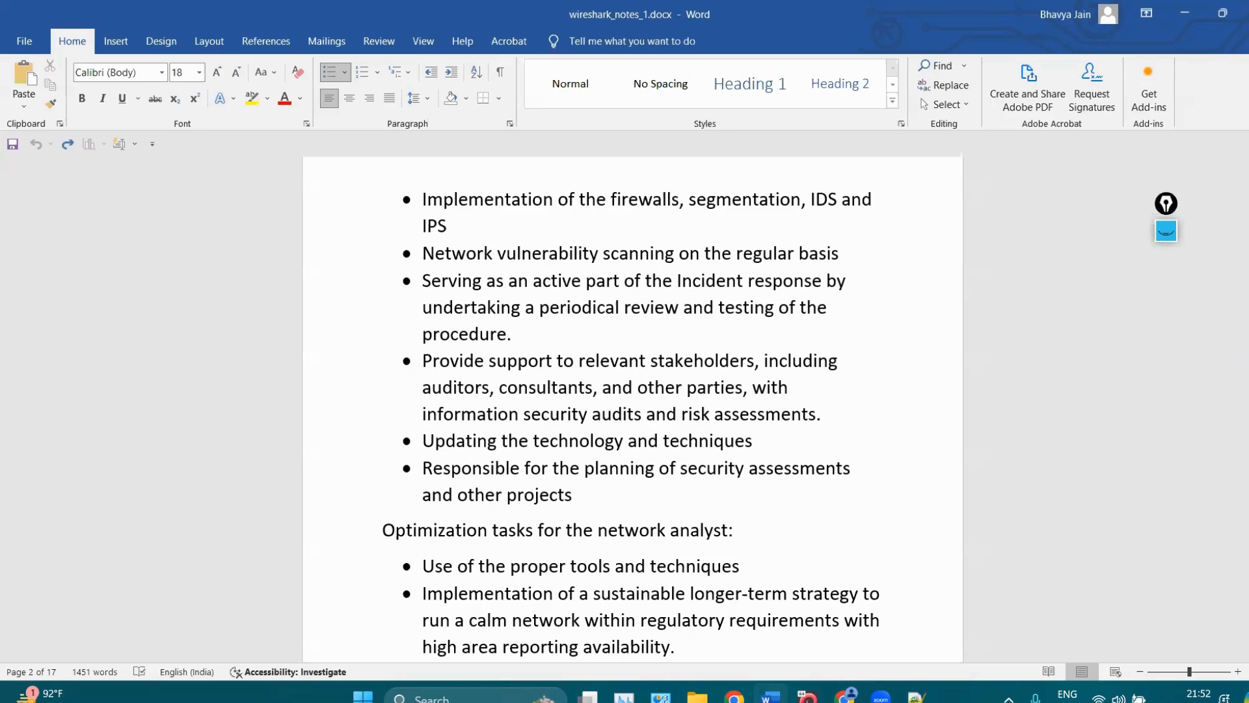
{"action": "left_click_drag", "start_coordinate": [1248, 208], "coordinate": [1248, 217]}
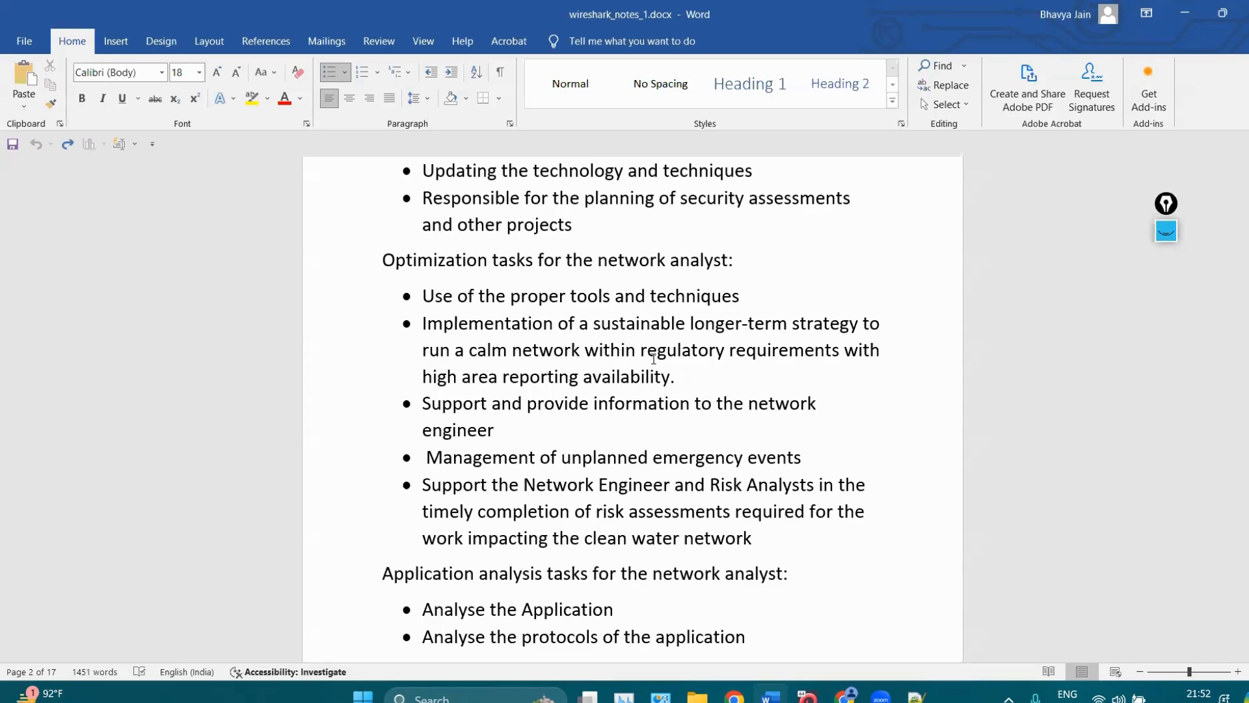
{"action": "left_click_drag", "start_coordinate": [675, 377], "coordinate": [446, 342]}
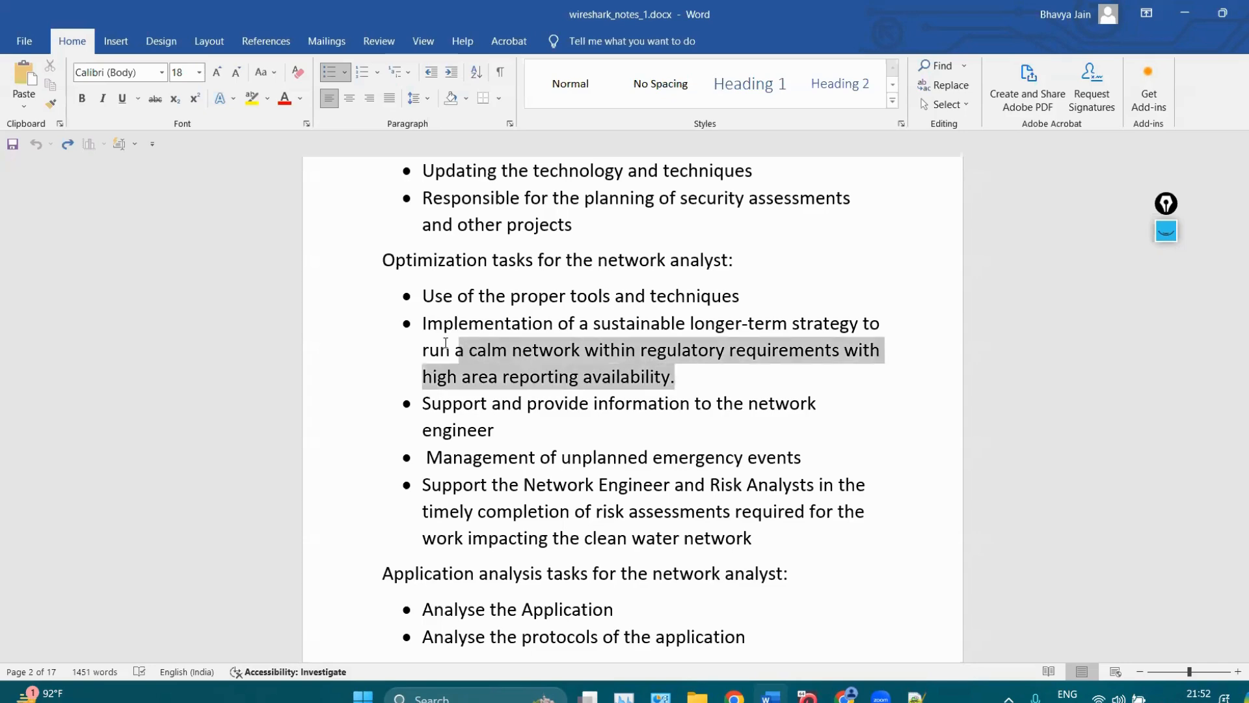
{"action": "left_click", "coordinate": [563, 432]}
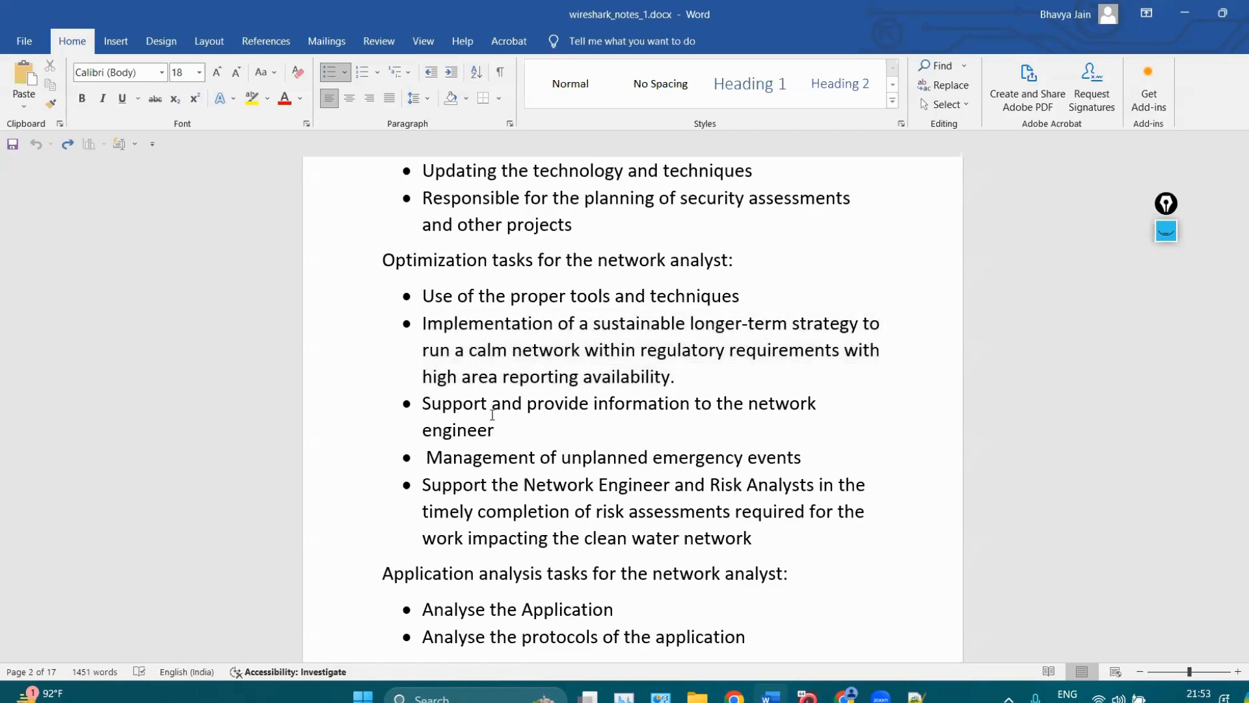
{"action": "left_click_drag", "start_coordinate": [442, 325], "coordinate": [670, 378]}
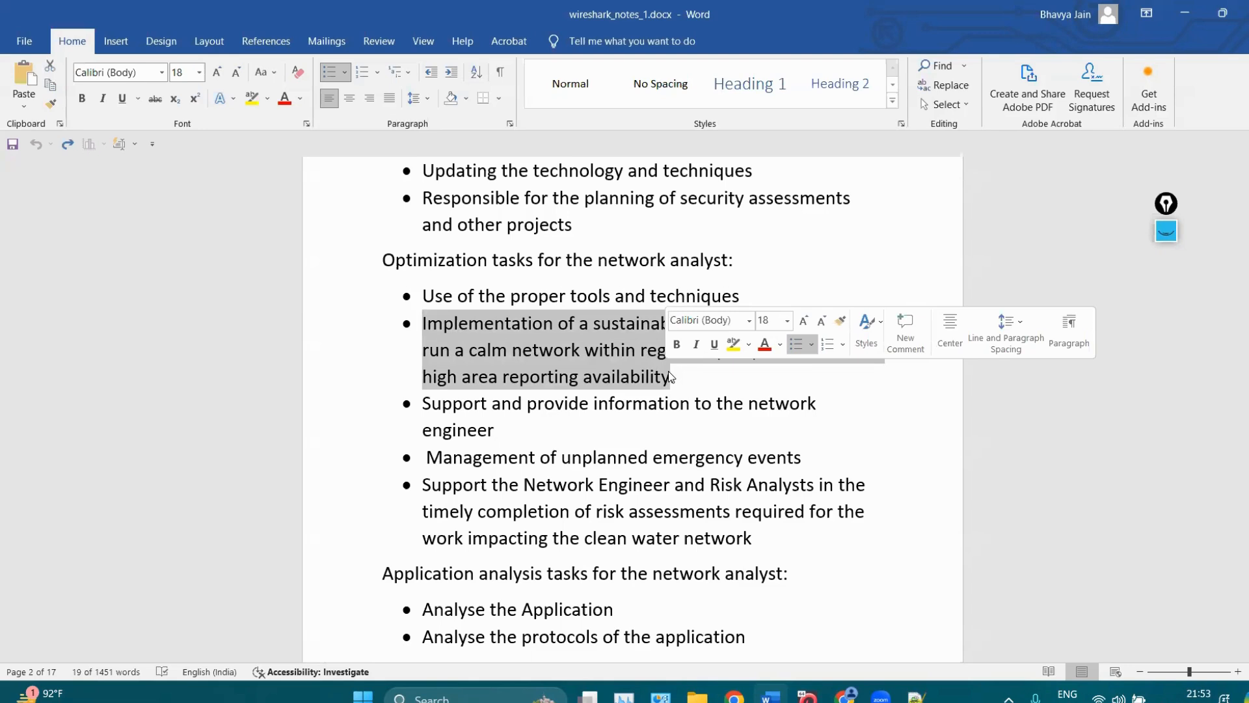
{"action": "left_click", "coordinate": [578, 379]}
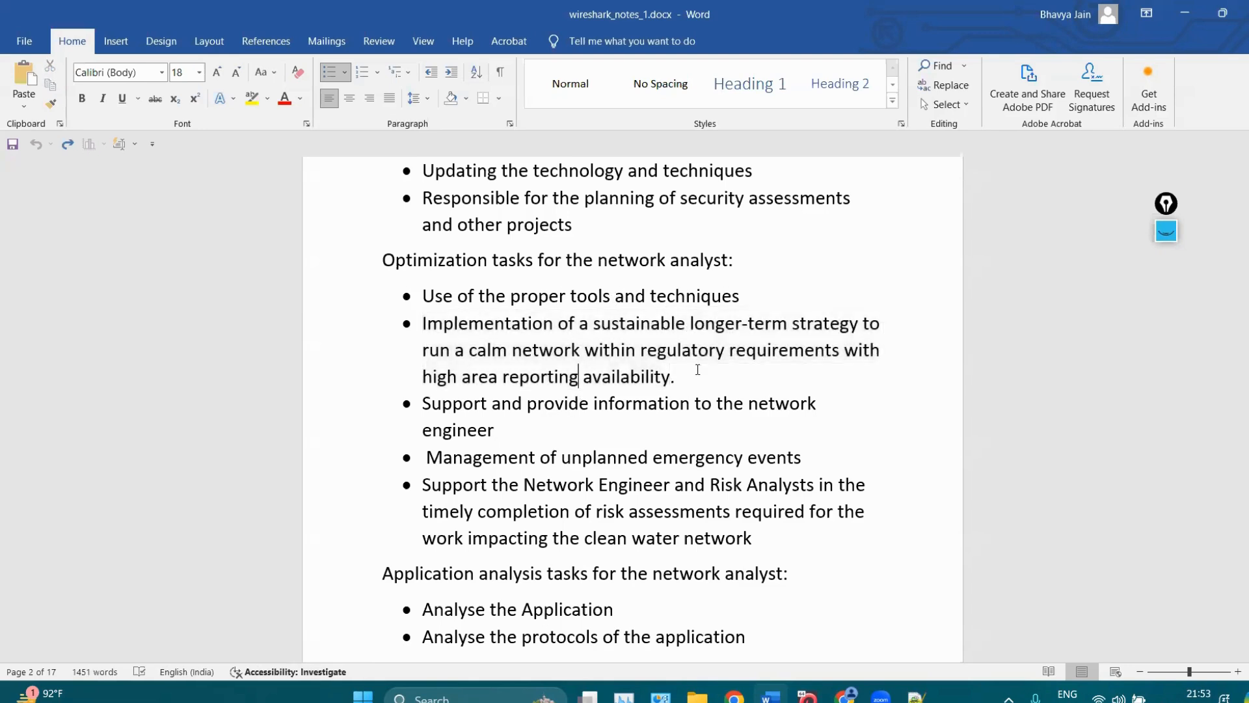
{"action": "left_click_drag", "start_coordinate": [698, 370], "coordinate": [424, 323]}
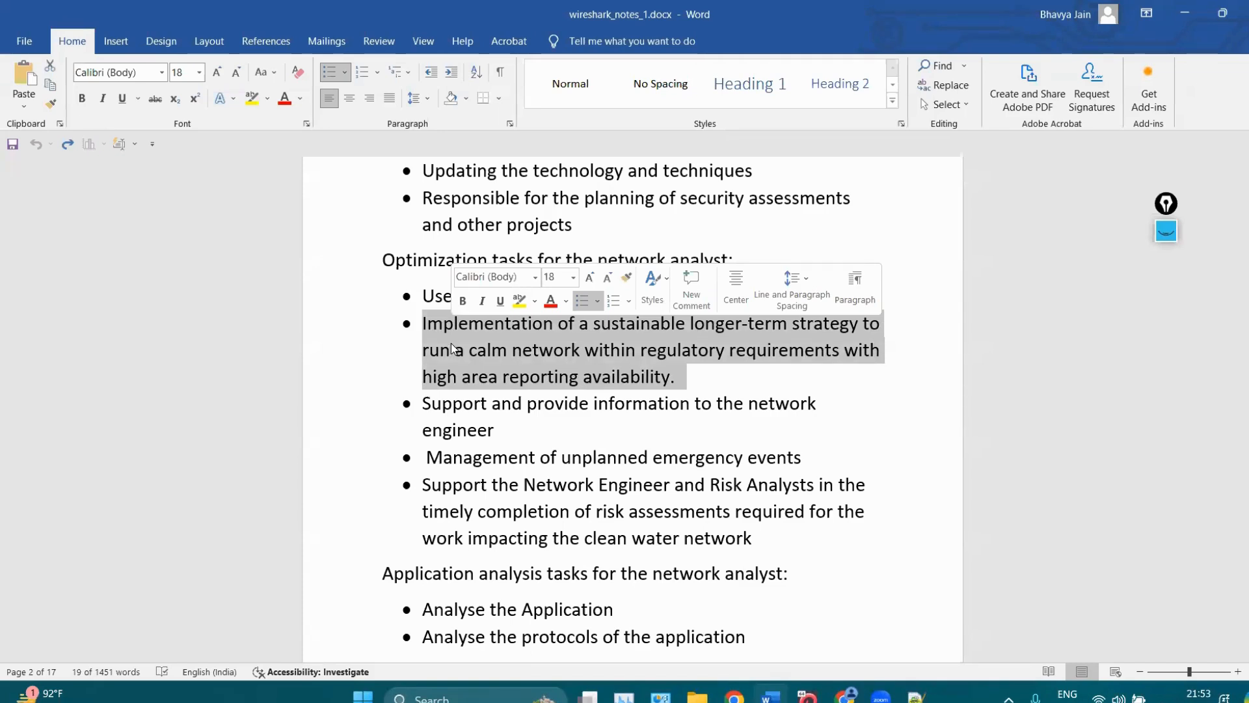
{"action": "left_click", "coordinate": [516, 442]}
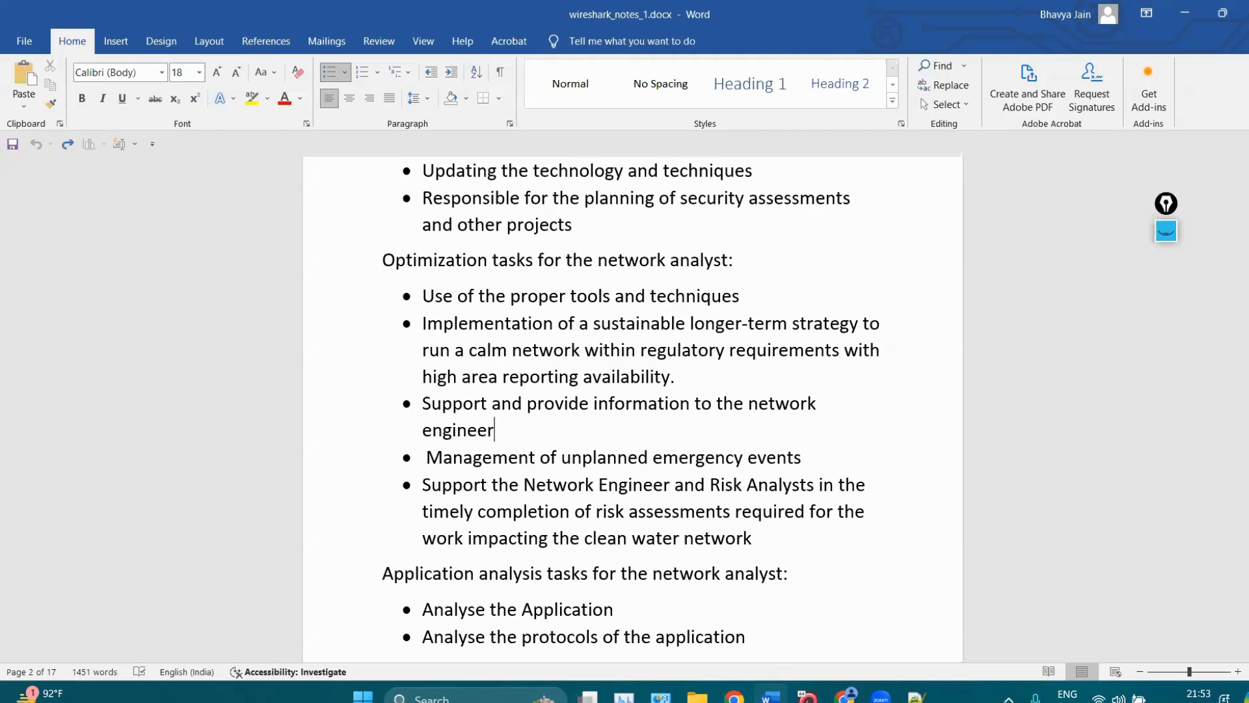
Go through the notes' application analysis tasks, the legal issues of listening to network traffic, and the security issues to consider.
{"action": "scroll", "coordinate": [631, 352], "scroll_direction": "down", "scroll_amount": 4}
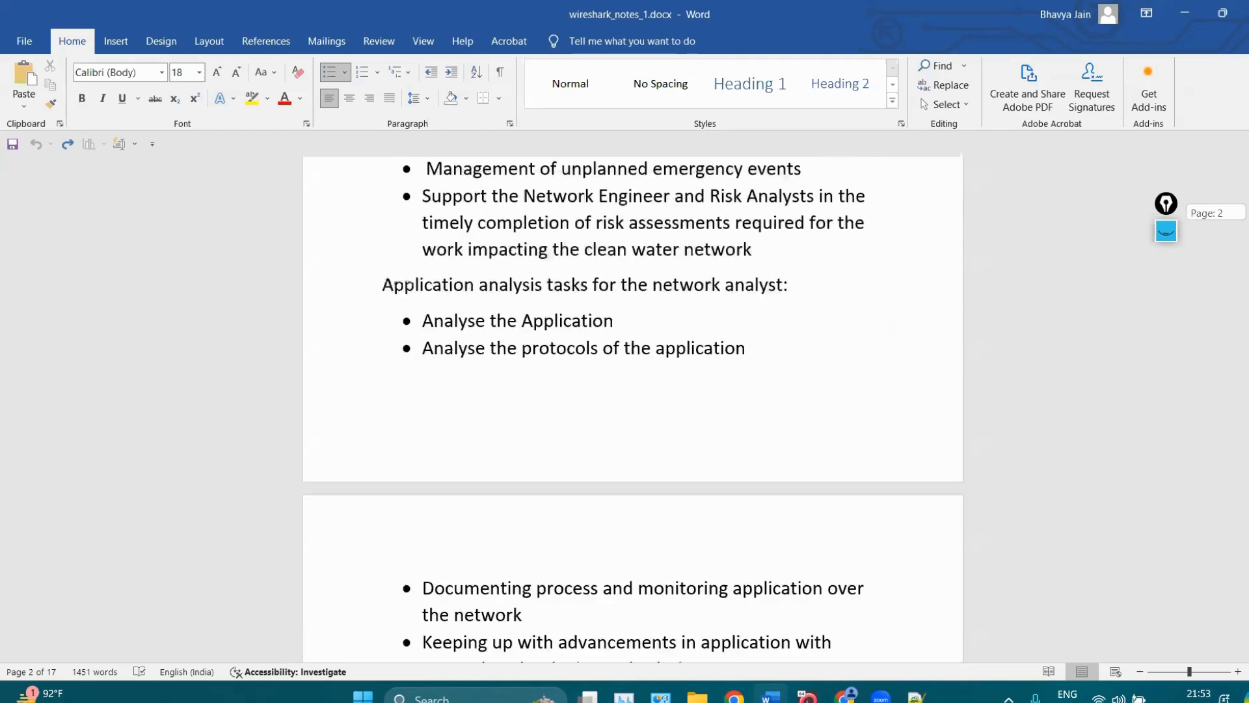
{"action": "scroll", "coordinate": [631, 410], "scroll_direction": "down", "scroll_amount": 2}
{"action": "scroll", "coordinate": [632, 410], "scroll_direction": "up", "scroll_amount": 2}
{"action": "scroll", "coordinate": [631, 410], "scroll_direction": "down", "scroll_amount": 1}
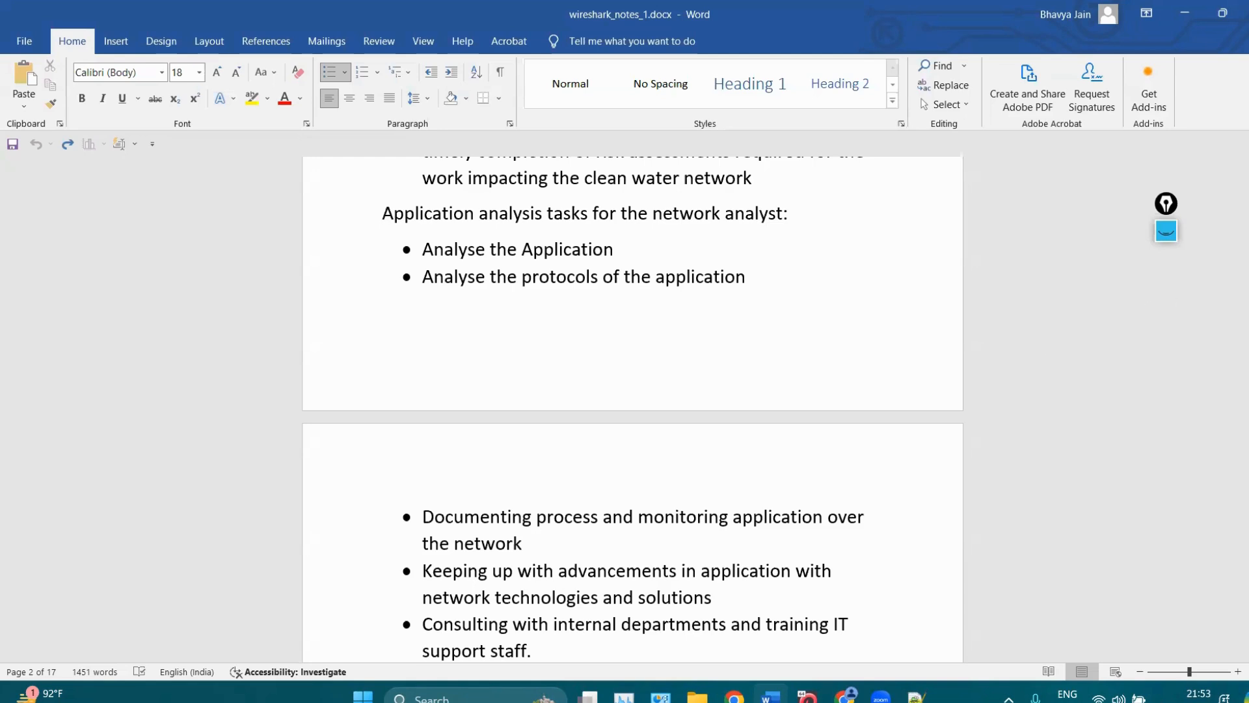
{"action": "scroll", "coordinate": [703, 485], "scroll_direction": "down", "scroll_amount": 3}
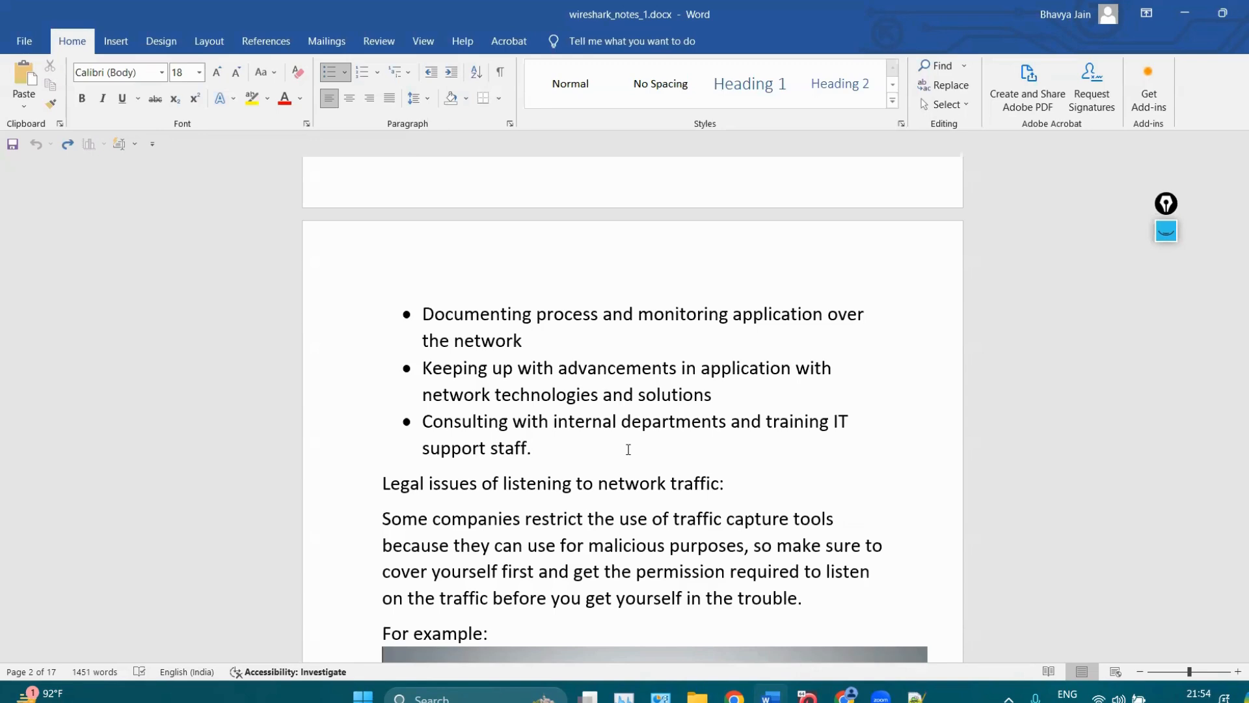
{"action": "scroll", "coordinate": [631, 410], "scroll_direction": "up", "scroll_amount": 15}
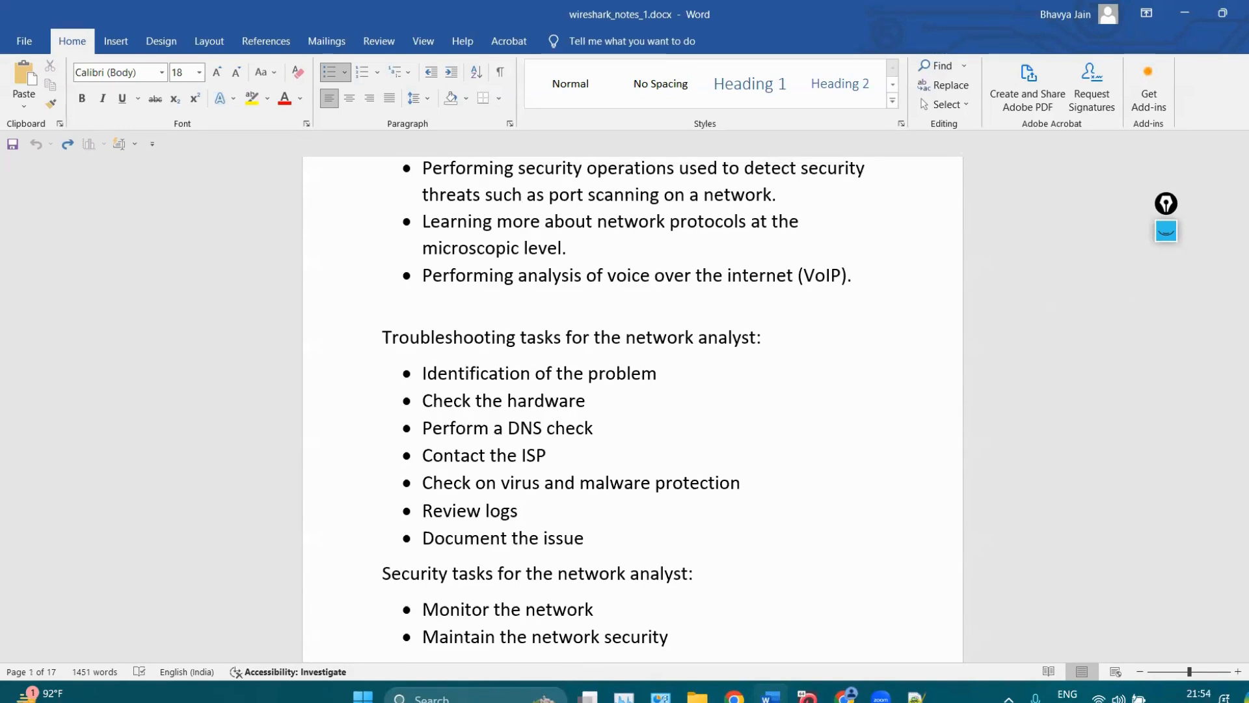
{"action": "left_click_drag", "start_coordinate": [1248, 193], "coordinate": [1248, 247]}
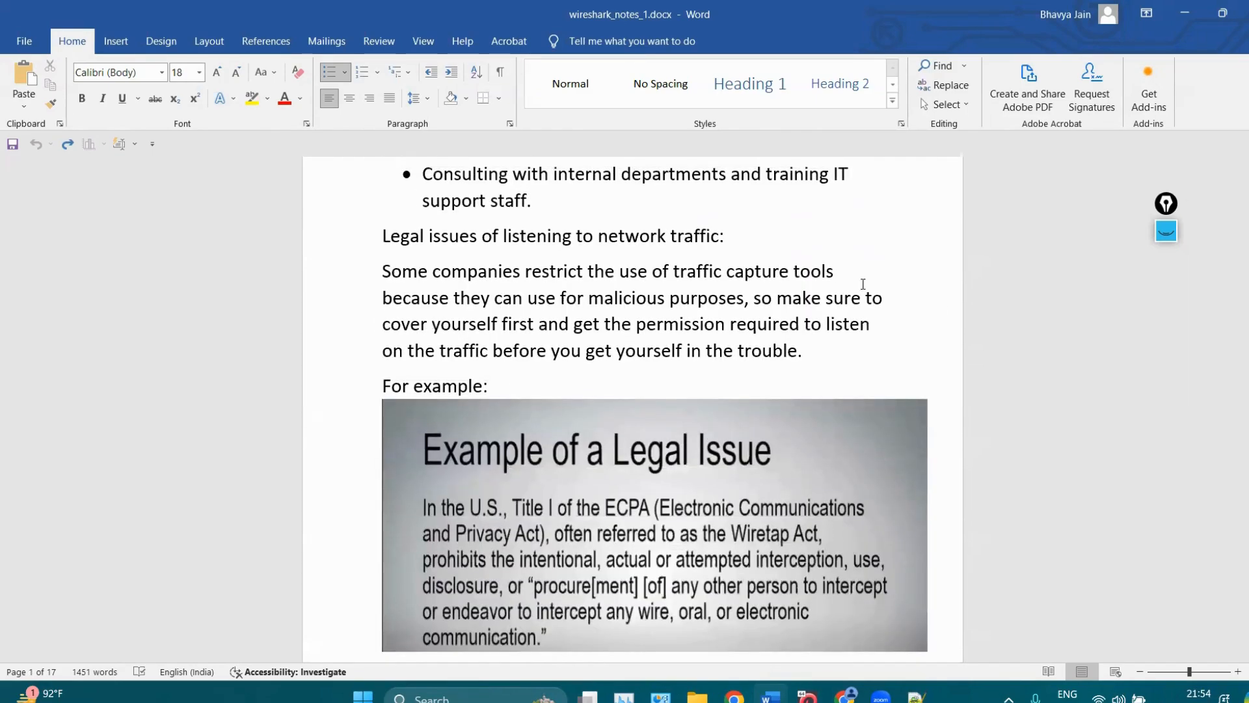
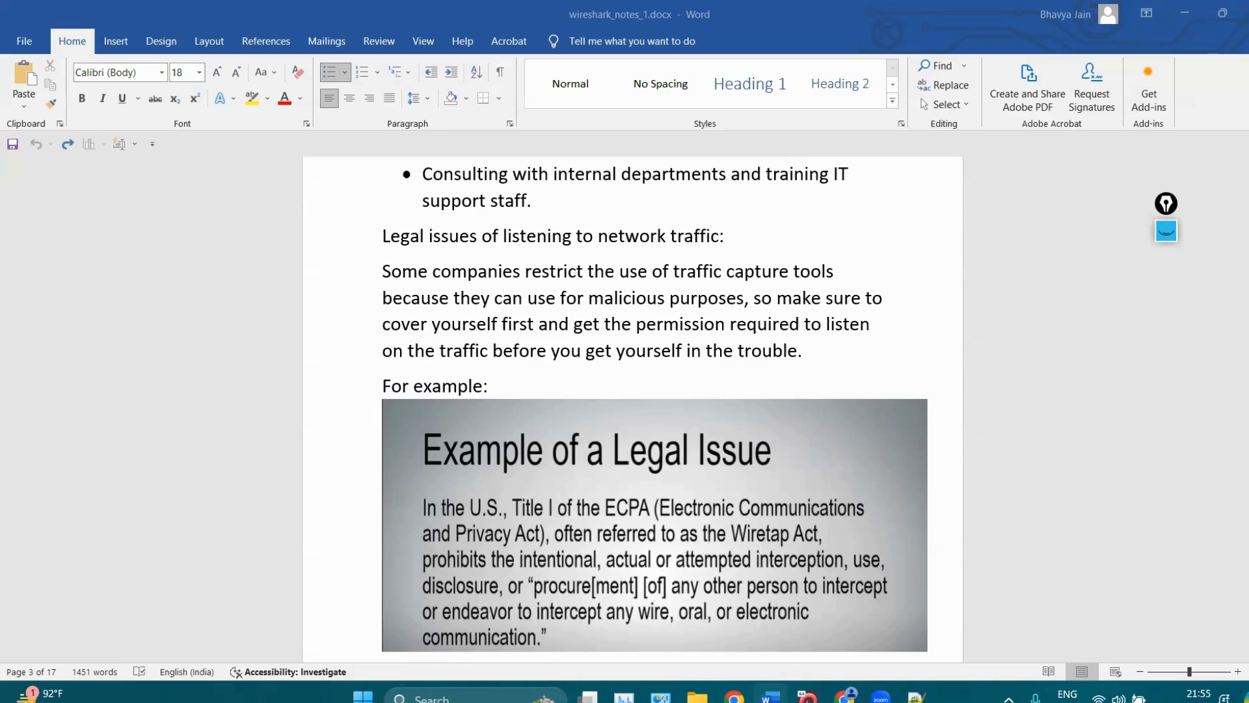
{"action": "scroll", "coordinate": [632, 408], "scroll_direction": "down", "scroll_amount": 20}
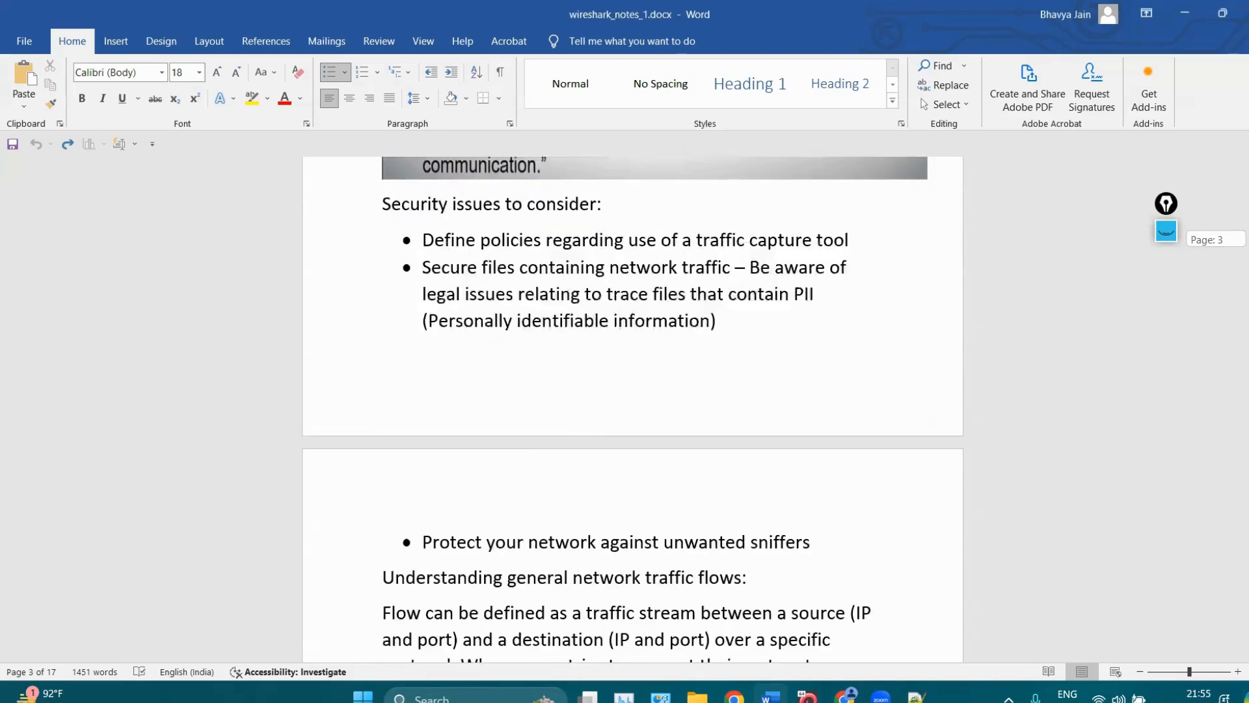
{"action": "scroll", "coordinate": [1120, 160], "scroll_direction": "up", "scroll_amount": 20}
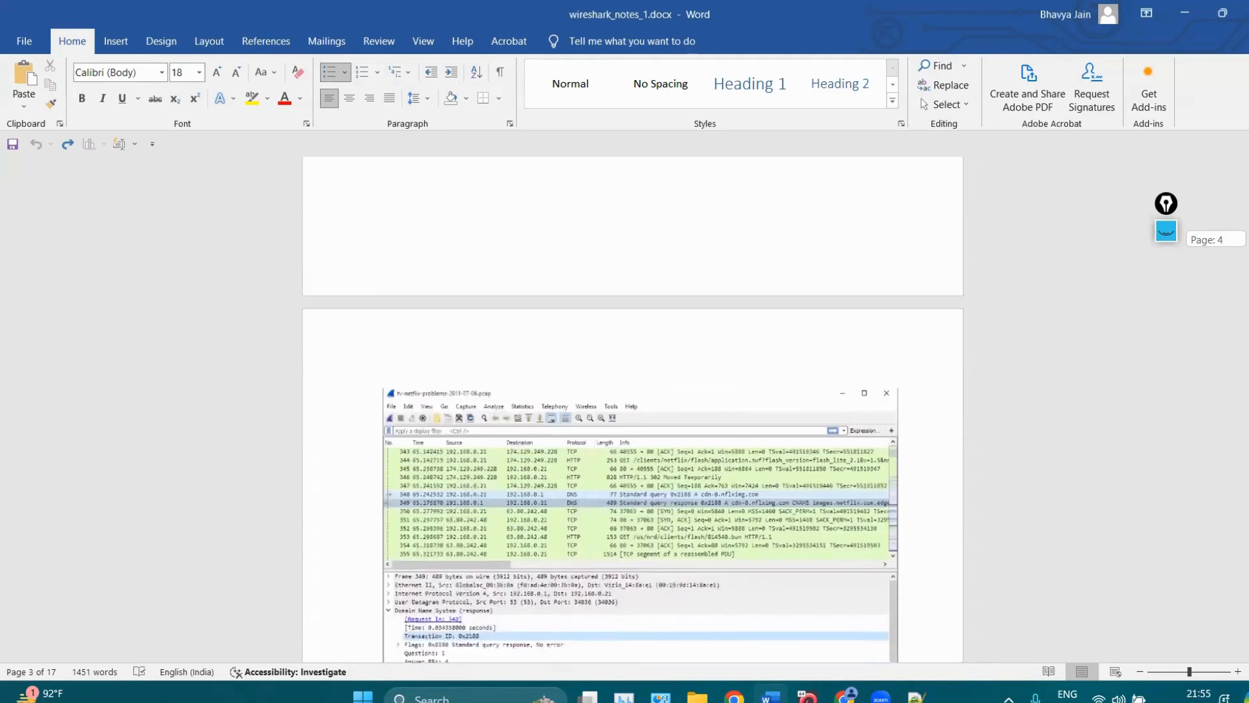
Switch to the Kali virtual machine, close the current Wireshark capture and relaunch Wireshark from a search for wire.
{"action": "left_click", "coordinate": [1184, 13]}
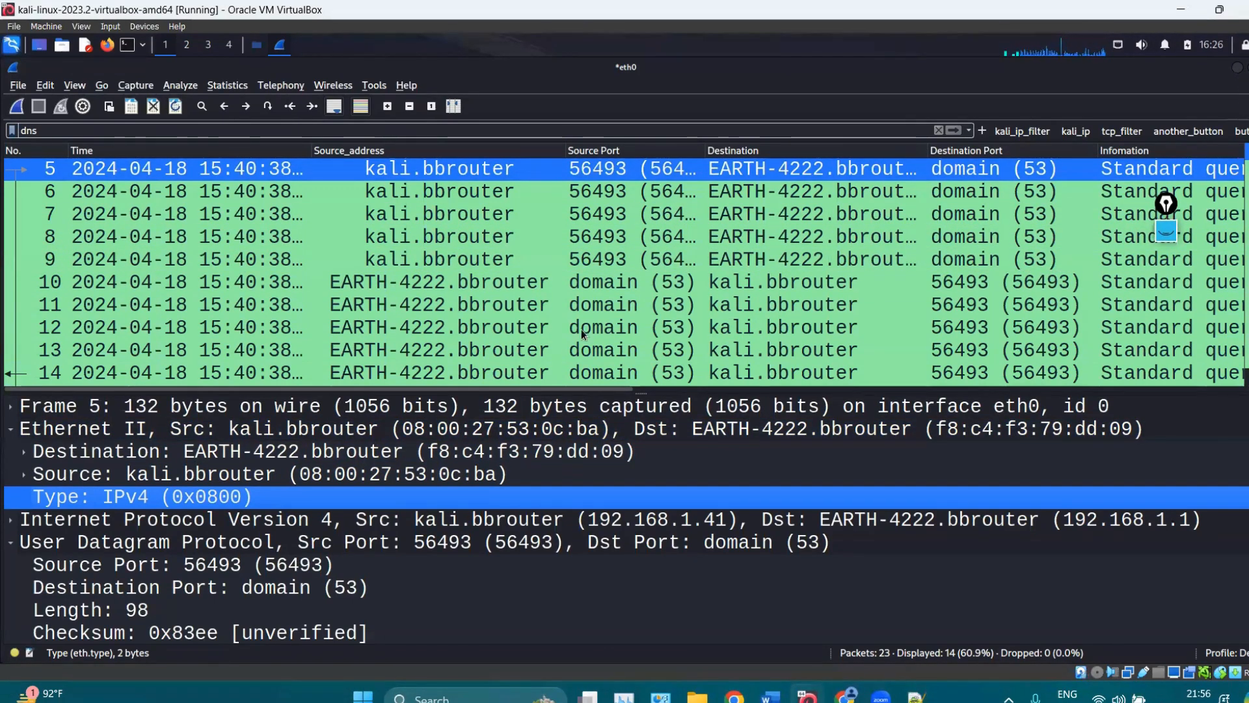
{"action": "key", "text": "ctrl+w"}
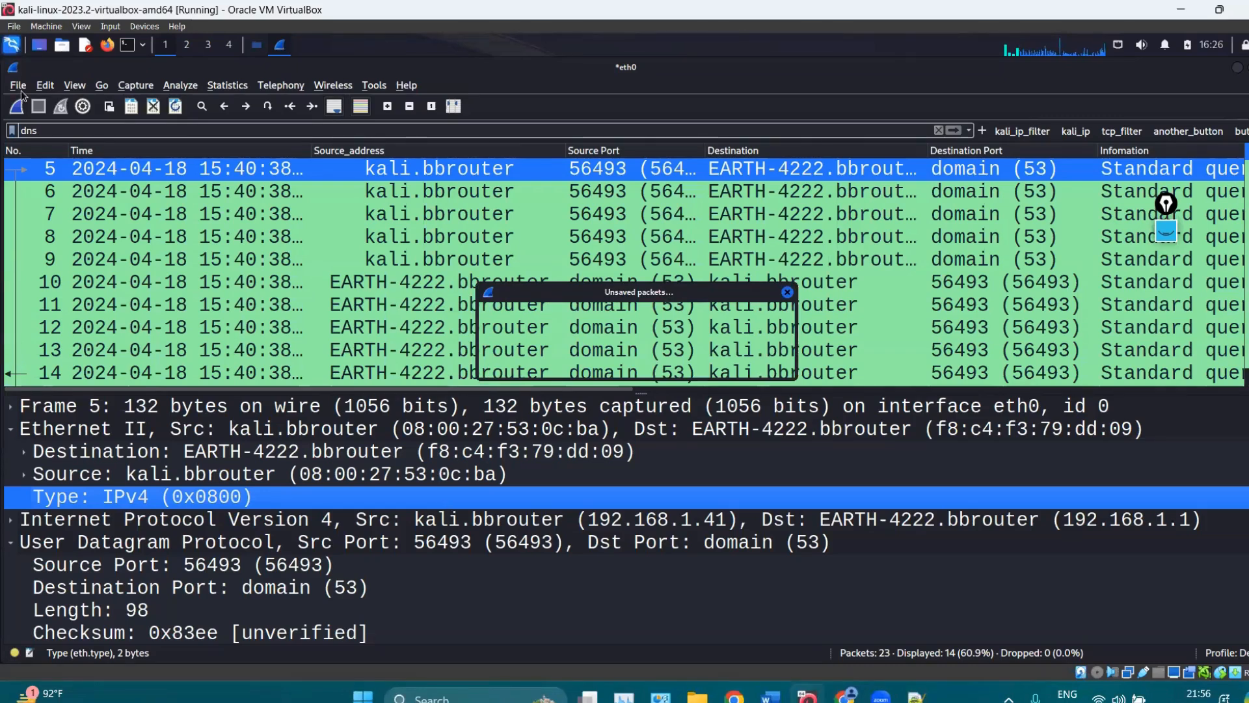
{"action": "left_click", "coordinate": [8, 49]}
{"action": "type", "text": "wire"}
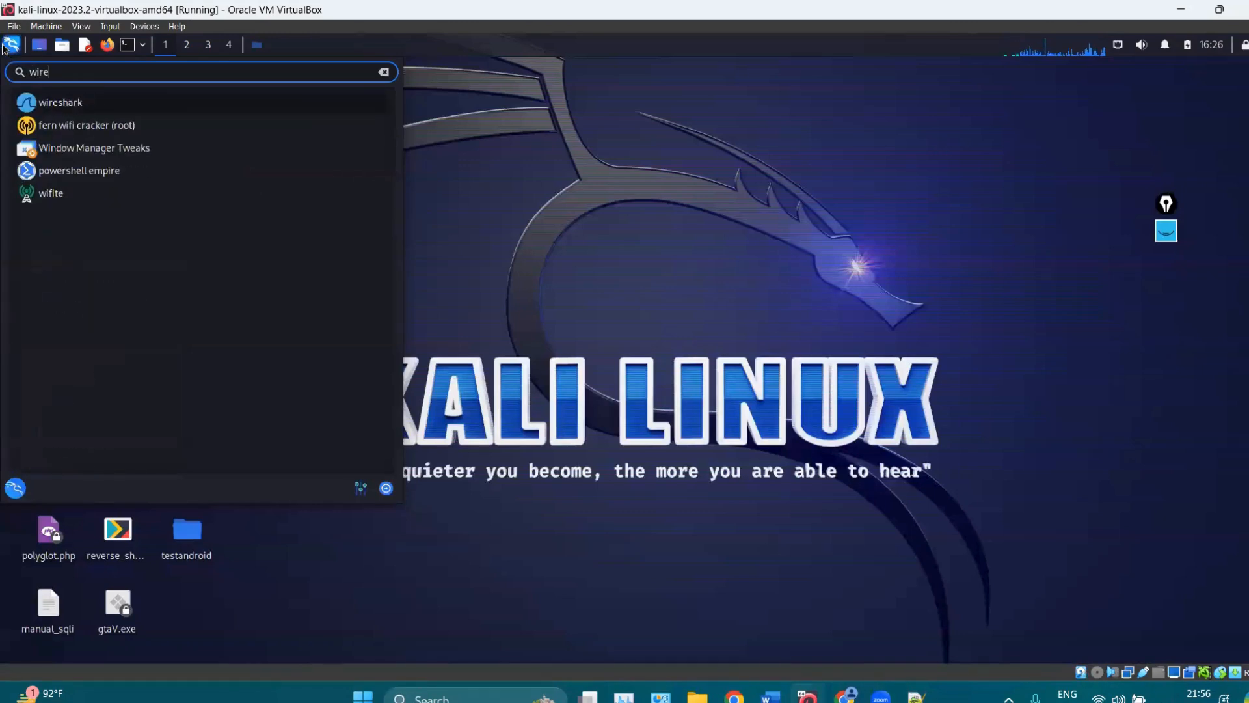
{"action": "left_click", "coordinate": [52, 102]}
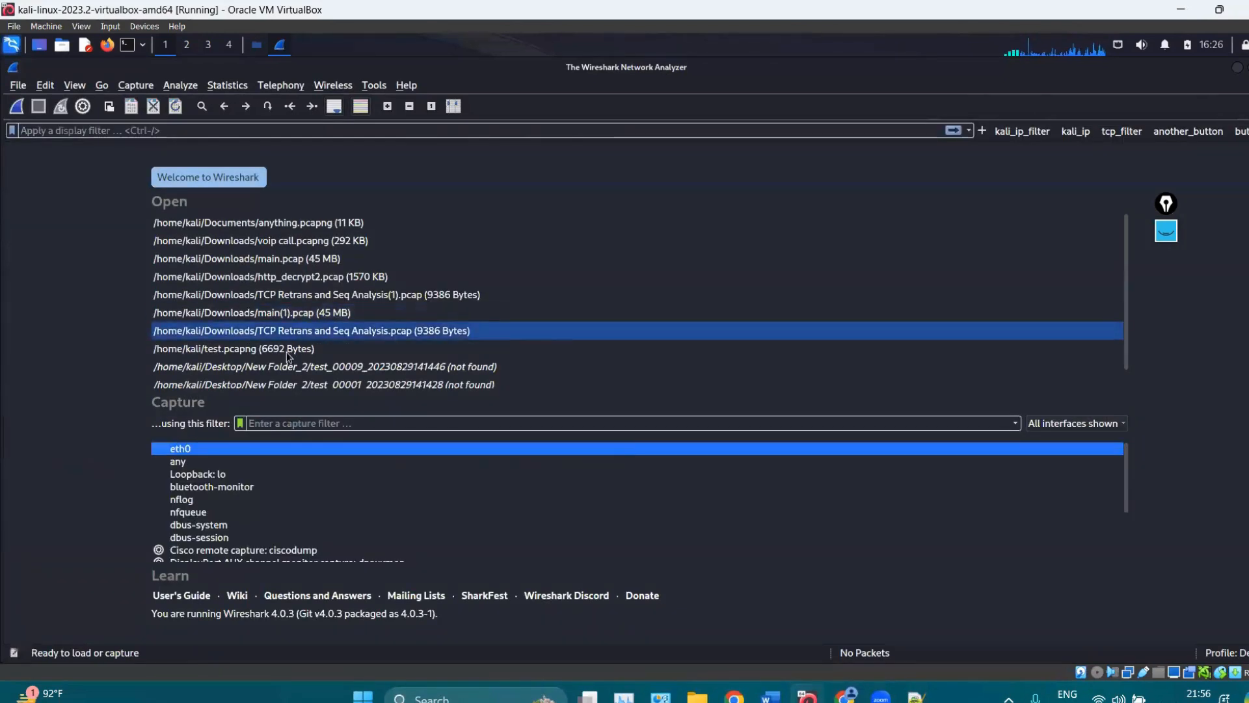
Mark the recent capture files and the Capture section with the annotation pen, then erase the drawings and restore the pointer.
{"action": "left_click", "coordinate": [1166, 231]}
{"action": "mouse_move", "coordinate": [154, 222]}
{"action": "left_mouse_down"}
{"action": "mouse_move", "coordinate": [120, 287]}
{"action": "mouse_move", "coordinate": [111, 357]}
{"action": "mouse_move", "coordinate": [559, 336]}
{"action": "left_mouse_up"}
{"action": "mouse_move", "coordinate": [548, 281]}
{"action": "left_mouse_down"}
{"action": "mouse_move", "coordinate": [130, 211]}
{"action": "mouse_move", "coordinate": [94, 192]}
{"action": "left_mouse_up"}
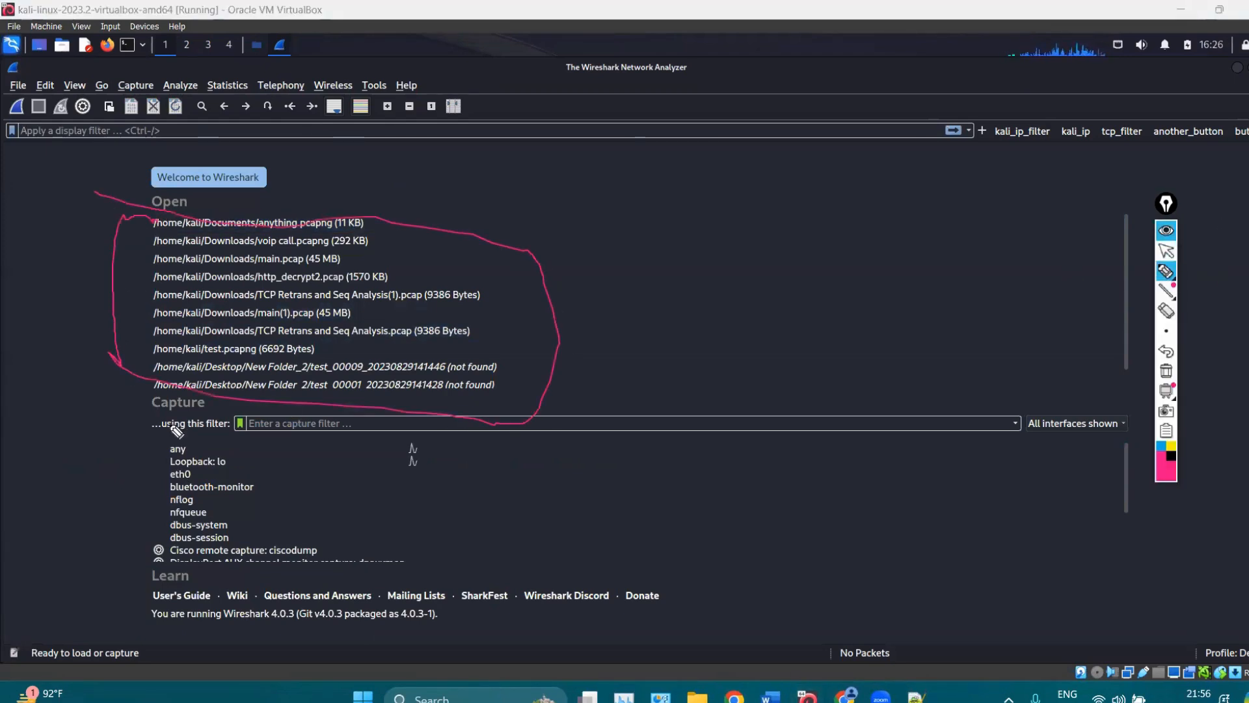
{"action": "left_click_drag", "start_coordinate": [159, 405], "coordinate": [102, 498]}
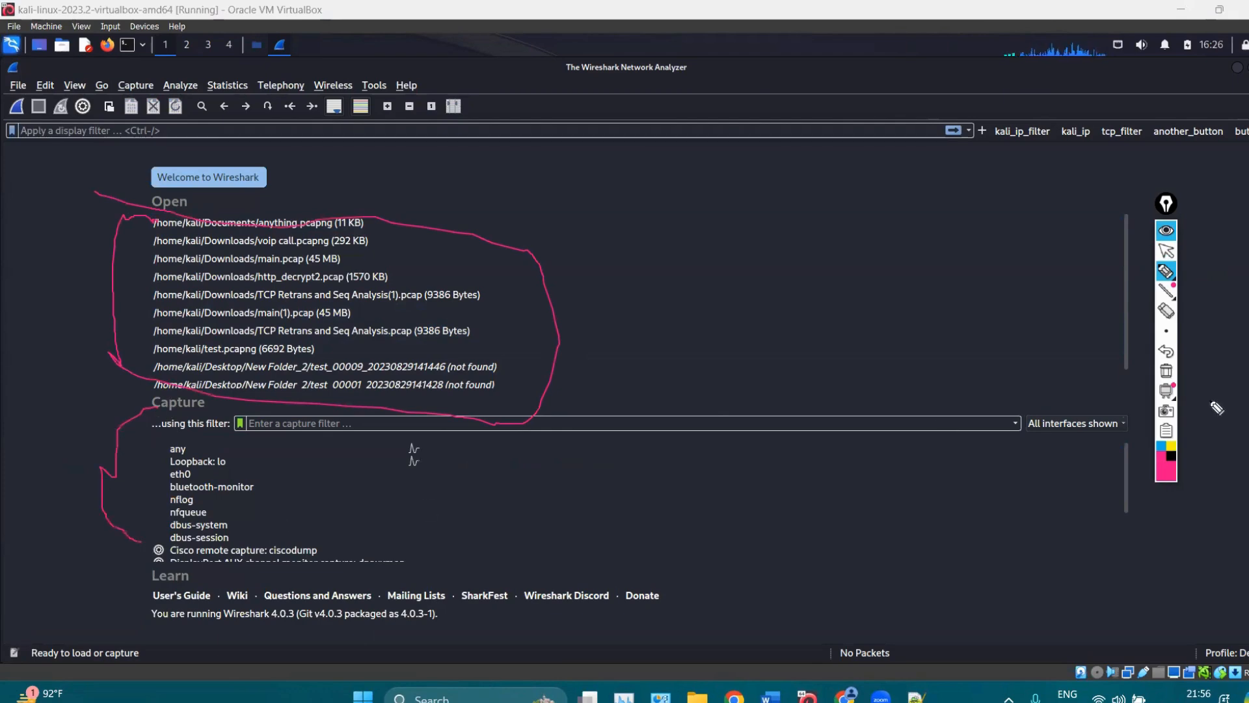
{"action": "left_click", "coordinate": [1166, 371]}
{"action": "left_click", "coordinate": [1166, 252]}
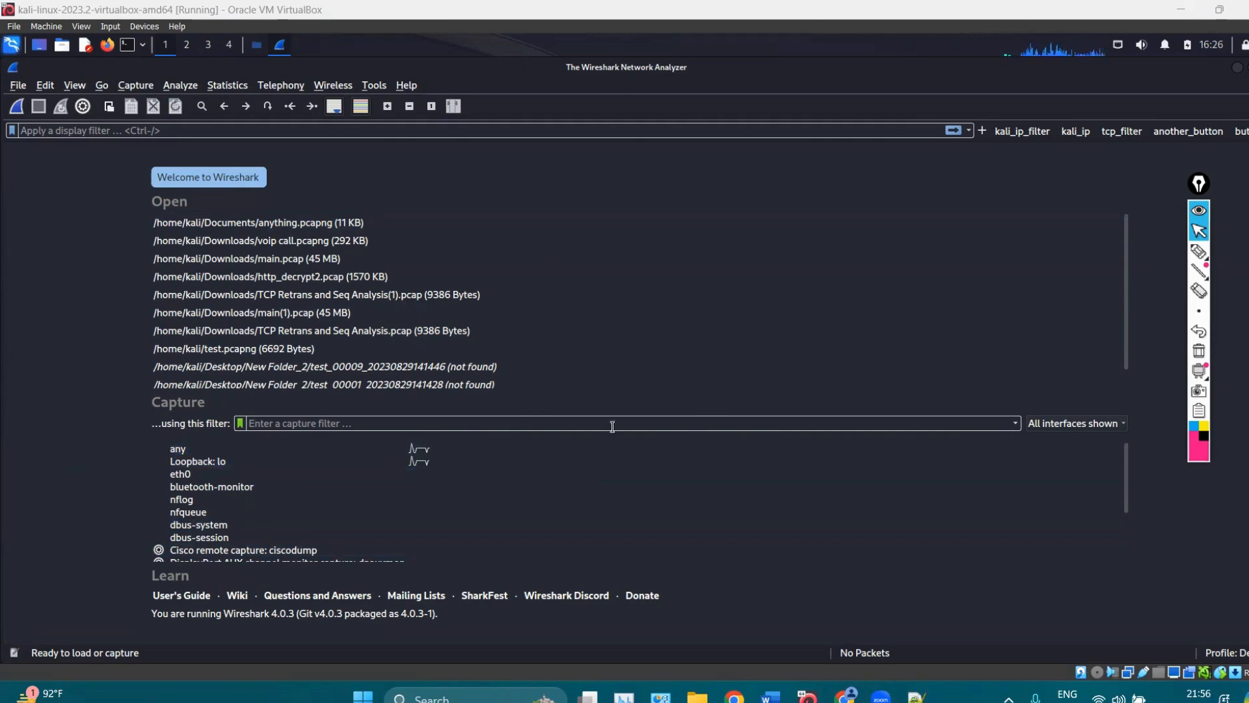
Check the interface types offered for the Capture section and open the Capture Options dialog.
{"action": "left_click", "coordinate": [1058, 426]}
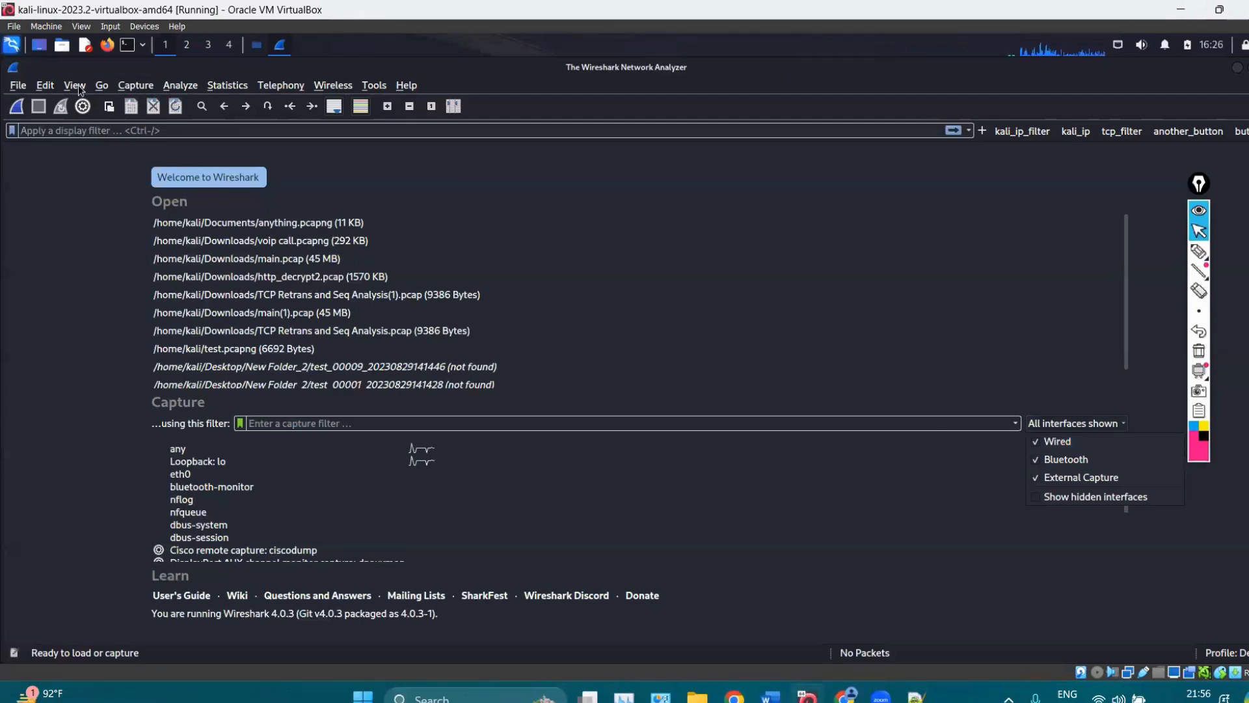
{"action": "left_click", "coordinate": [79, 111]}
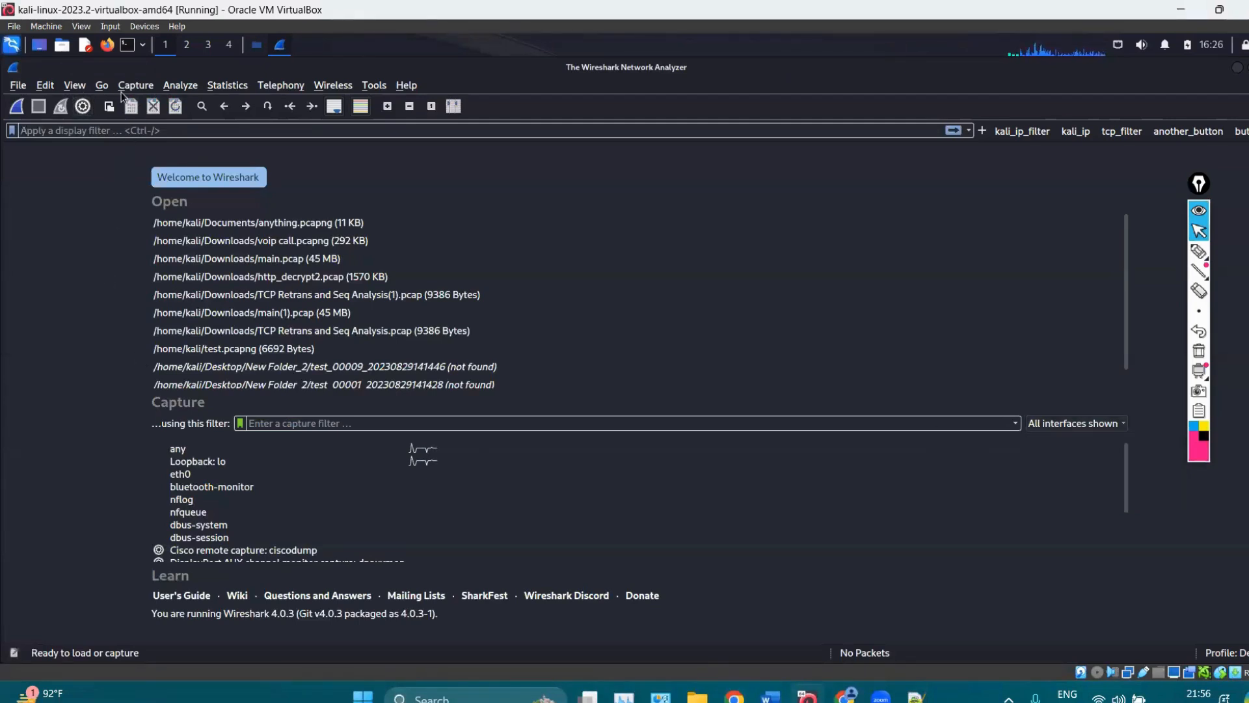
{"action": "left_click", "coordinate": [143, 85]}
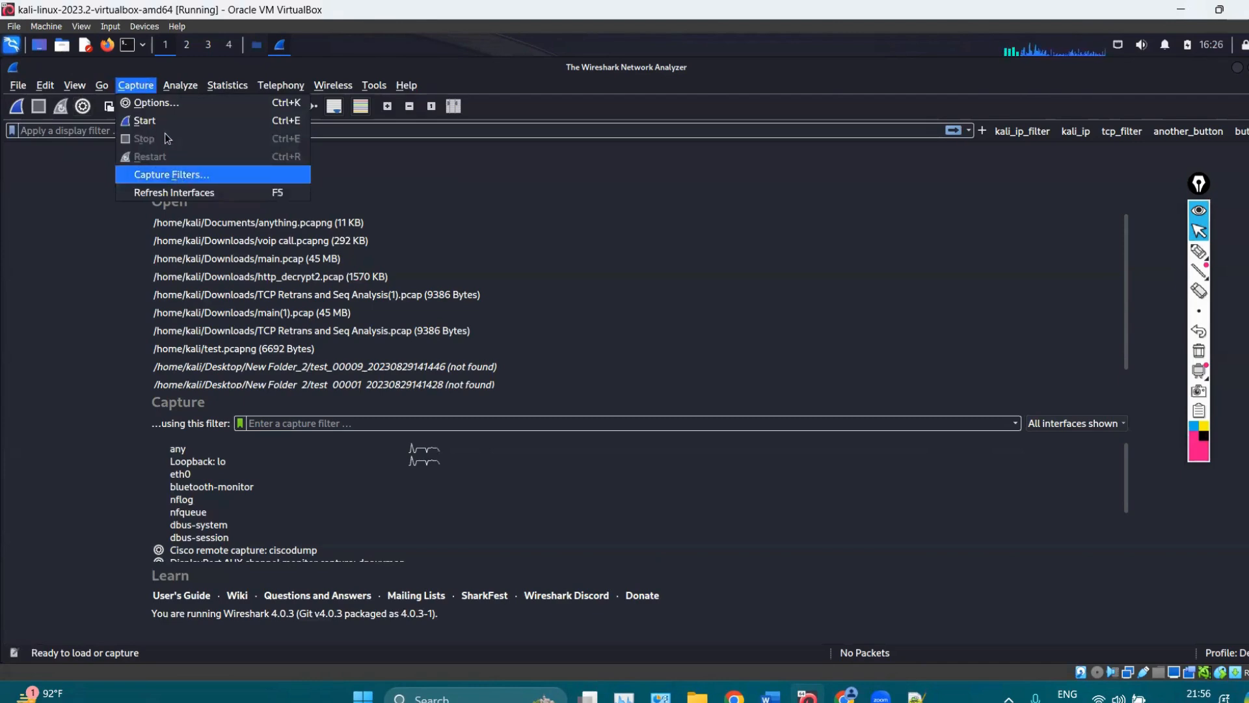
{"action": "key", "text": "Escape"}
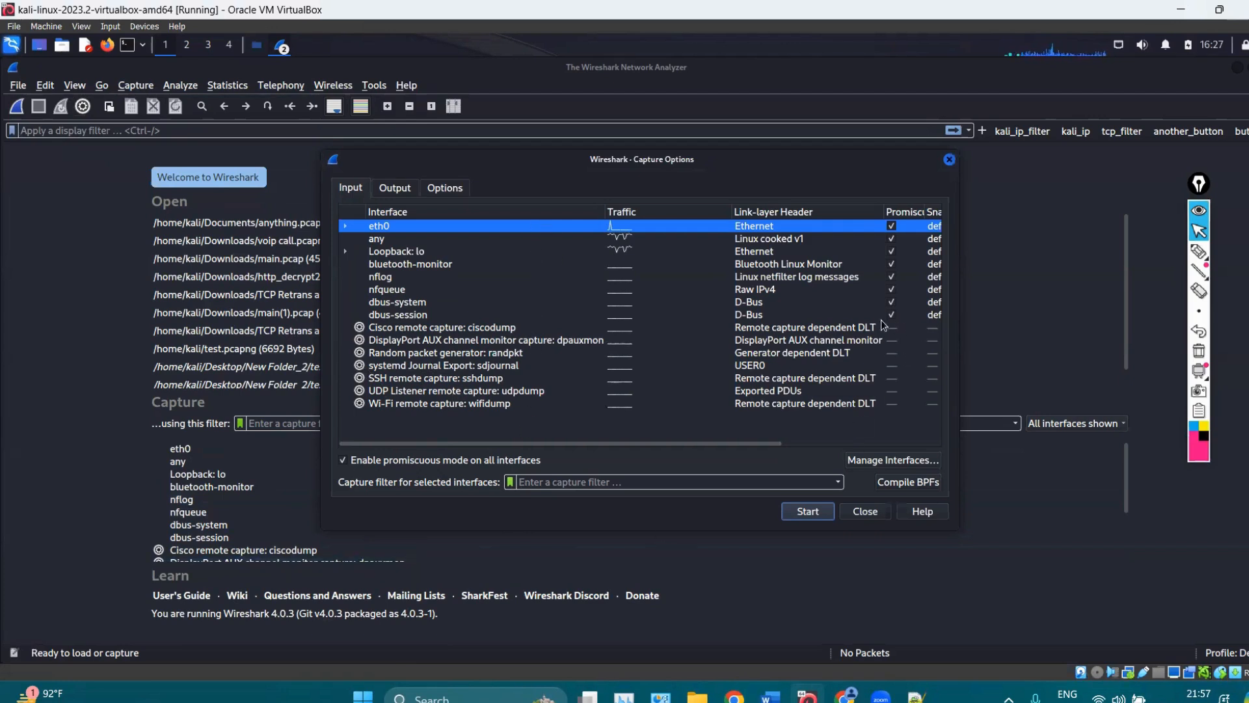
Circle the promiscuous mode column of the interface list with the annotation pen.
{"action": "left_click", "coordinate": [1199, 251]}
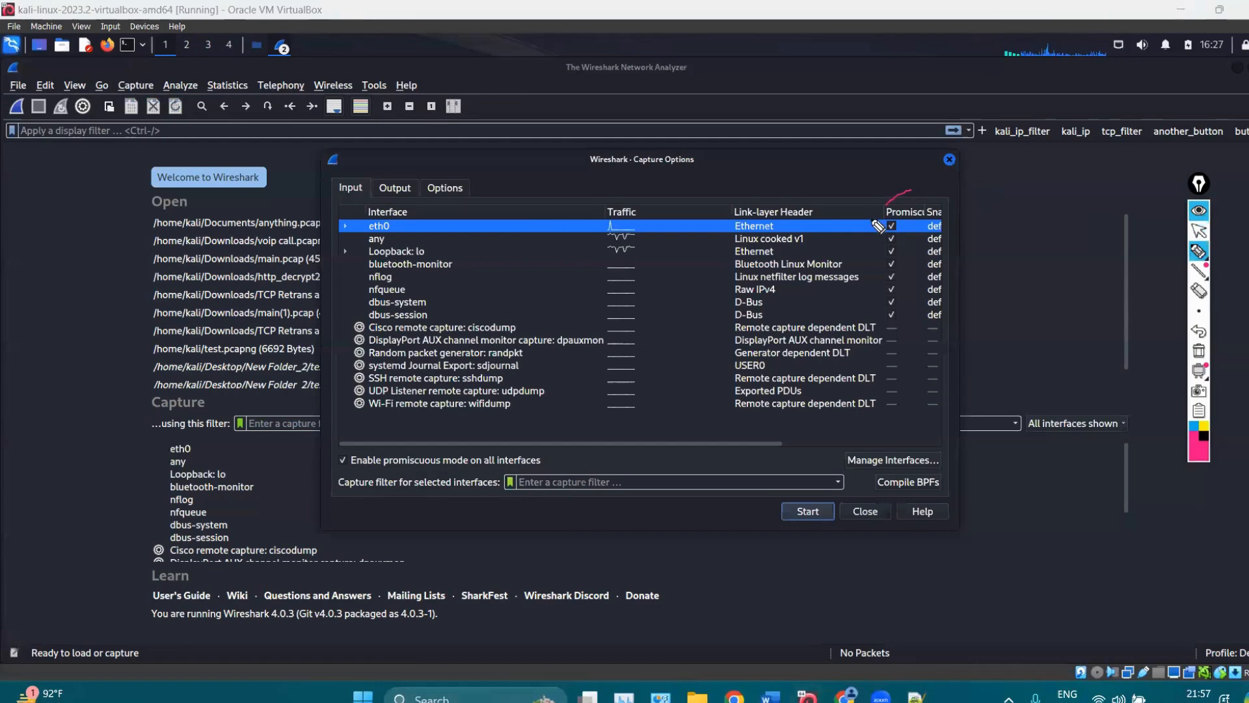
{"action": "mouse_move", "coordinate": [878, 207]}
{"action": "left_mouse_down"}
{"action": "mouse_move", "coordinate": [868, 319]}
{"action": "mouse_move", "coordinate": [921, 202]}
{"action": "mouse_move", "coordinate": [875, 172]}
{"action": "left_mouse_up"}
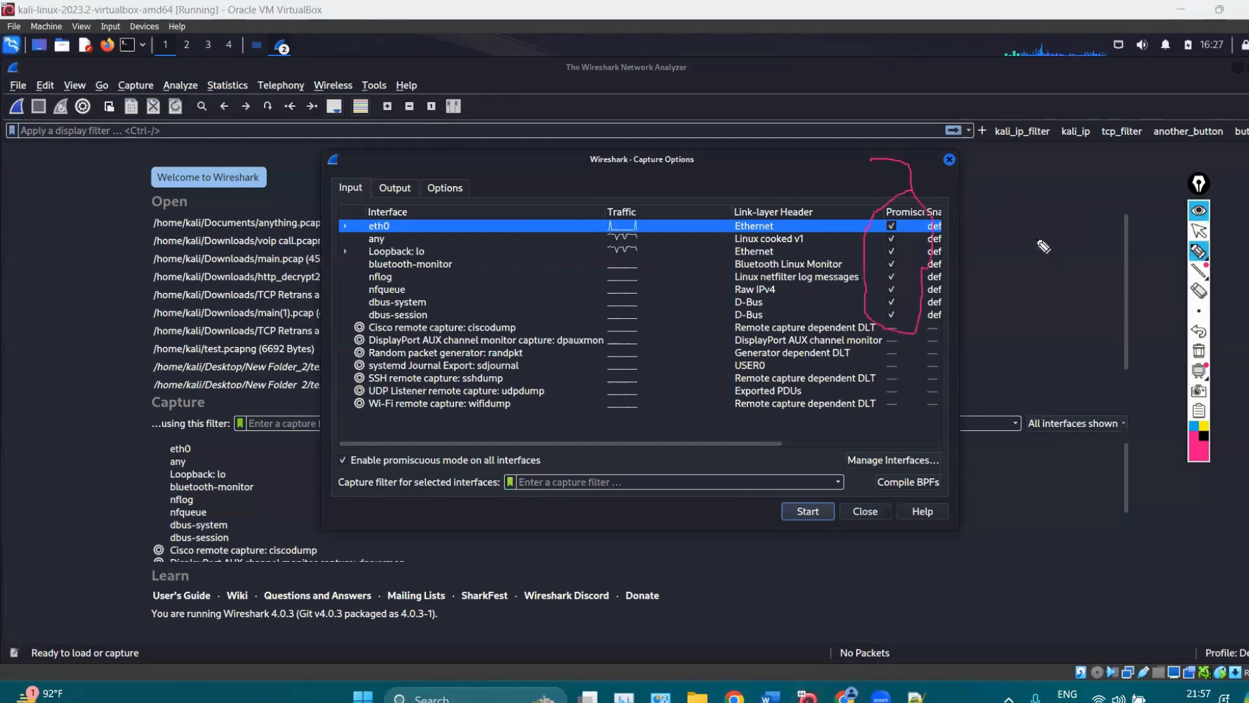
Clear the pen drawing, restore the pointer, and highlight the any, Loopback: lo and bluetooth-monitor interfaces in turn.
{"action": "left_click", "coordinate": [1199, 350]}
{"action": "left_click", "coordinate": [1199, 231]}
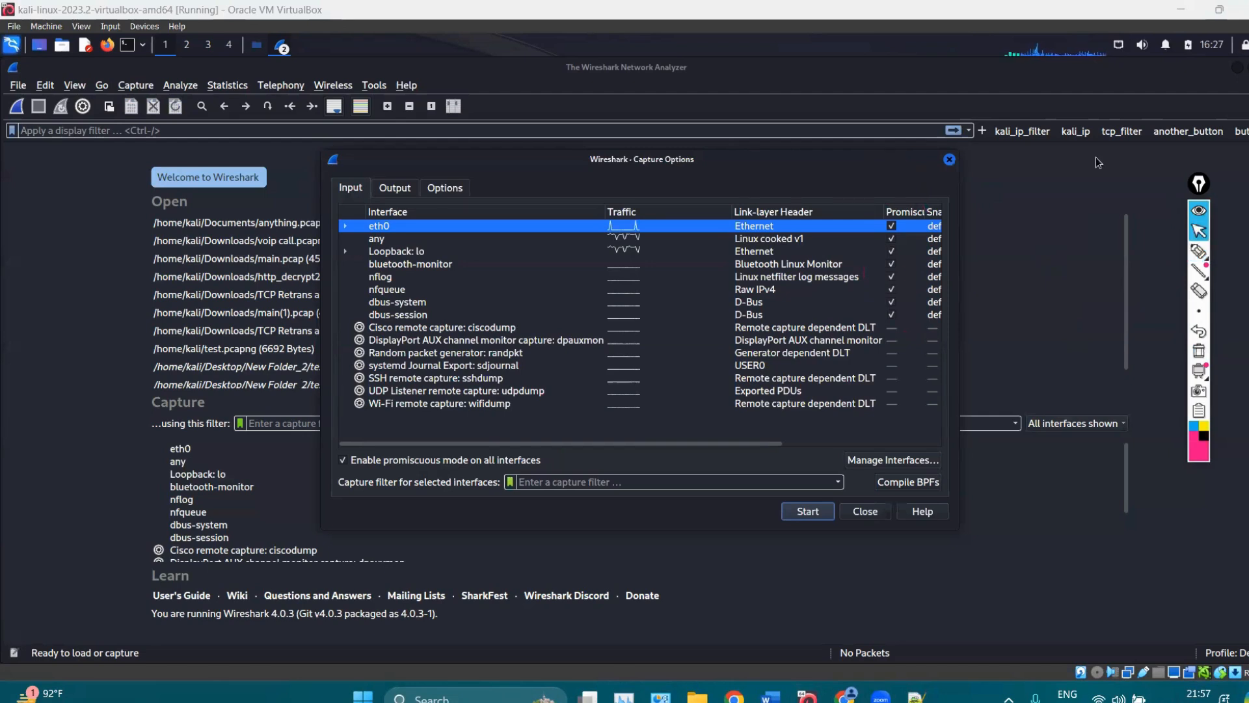
{"action": "left_click", "coordinate": [375, 240]}
{"action": "left_click", "coordinate": [414, 261]}
{"action": "left_click", "coordinate": [415, 256]}
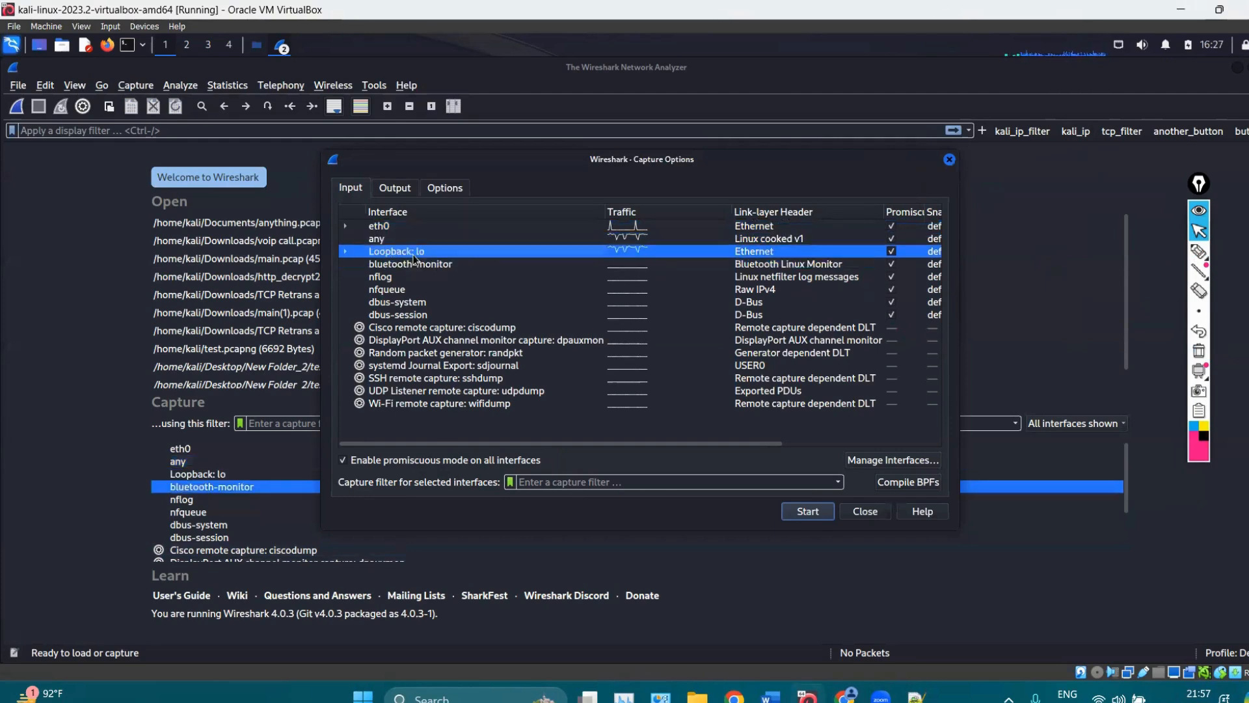
{"action": "left_click", "coordinate": [462, 265]}
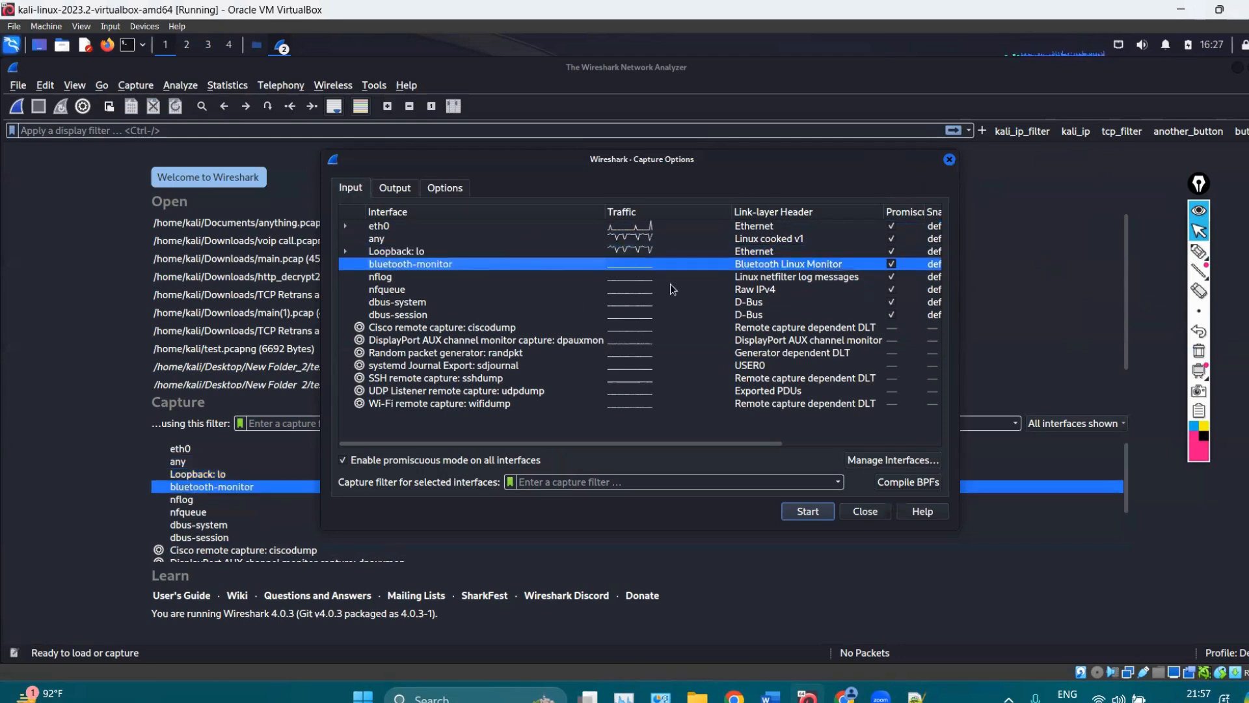
Turn off promiscuous mode for individual interfaces, including bluetooth-monitor, nflog and dbus-session, and close the Capture Options dialog.
{"action": "left_click", "coordinate": [892, 264]}
{"action": "left_click", "coordinate": [891, 277]}
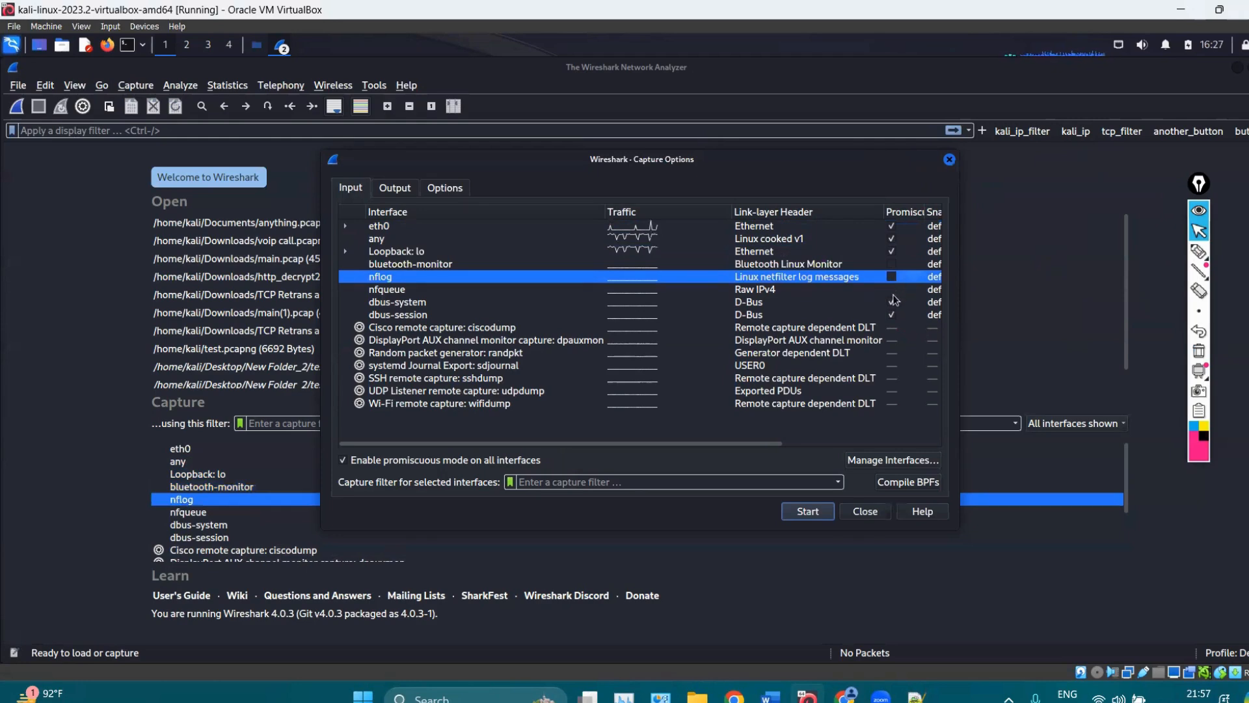
{"action": "left_click", "coordinate": [891, 315]}
{"action": "left_click", "coordinate": [949, 159]}
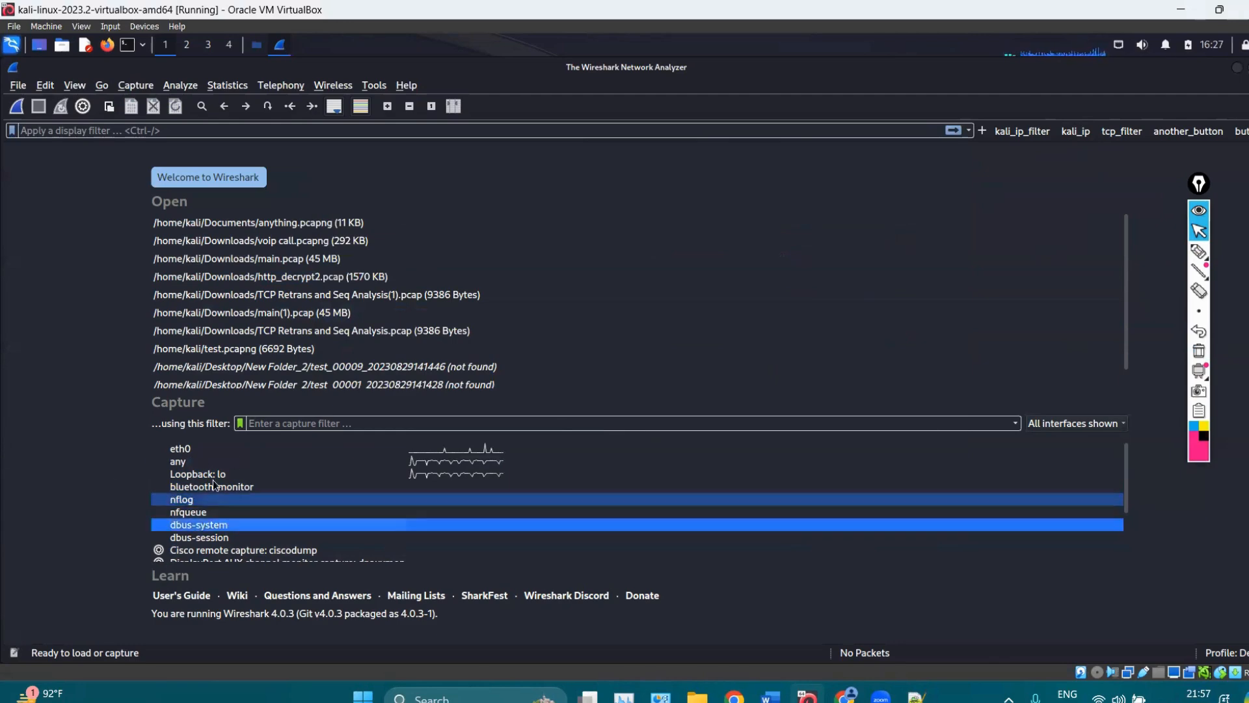
Reopen Capture Options with eth0 selected, turn off promiscuous mode for bluetooth-monitor through dbus-session, and toggle it for Loopback: lo.
{"action": "left_click", "coordinate": [217, 452]}
{"action": "left_click", "coordinate": [125, 89]}
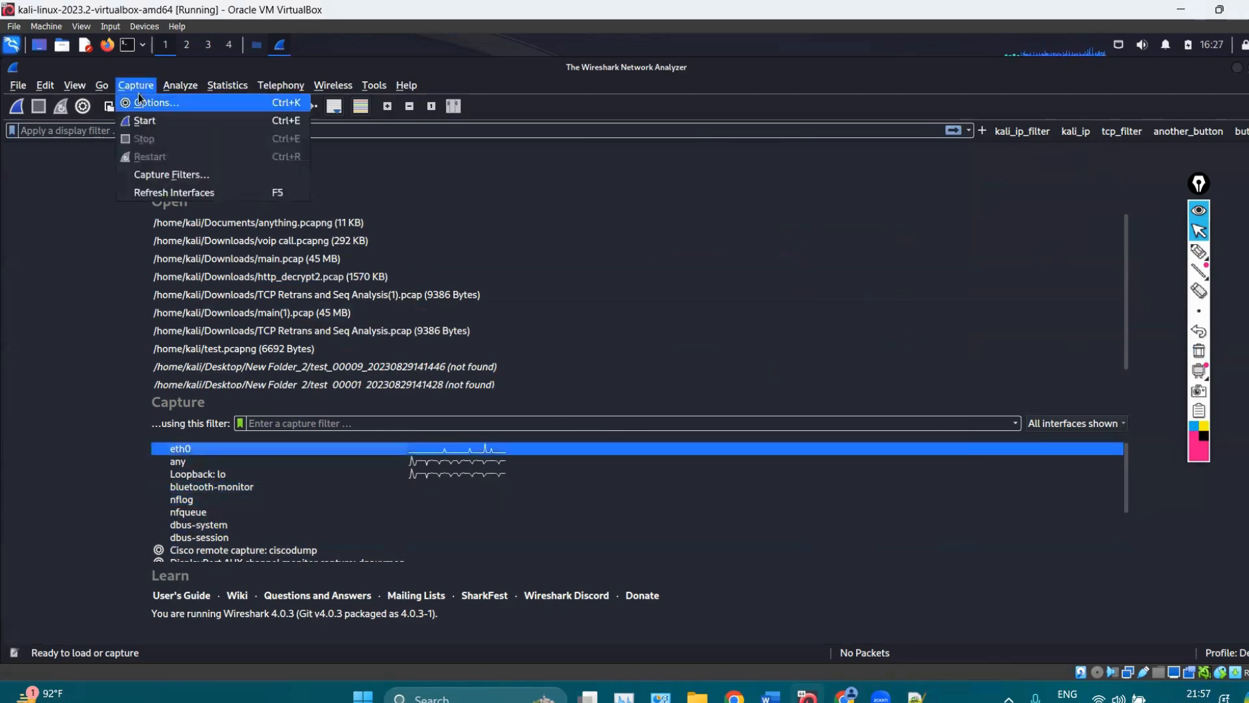
{"action": "left_click", "coordinate": [138, 93]}
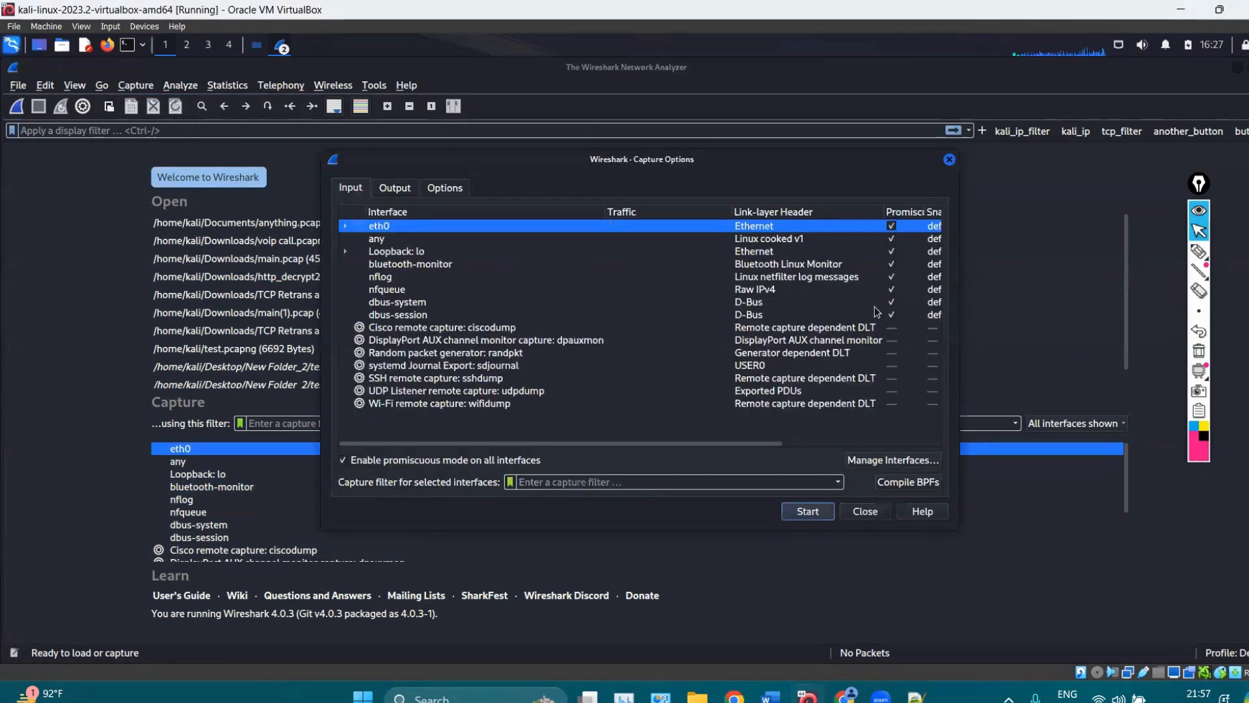
{"action": "left_click", "coordinate": [890, 289]}
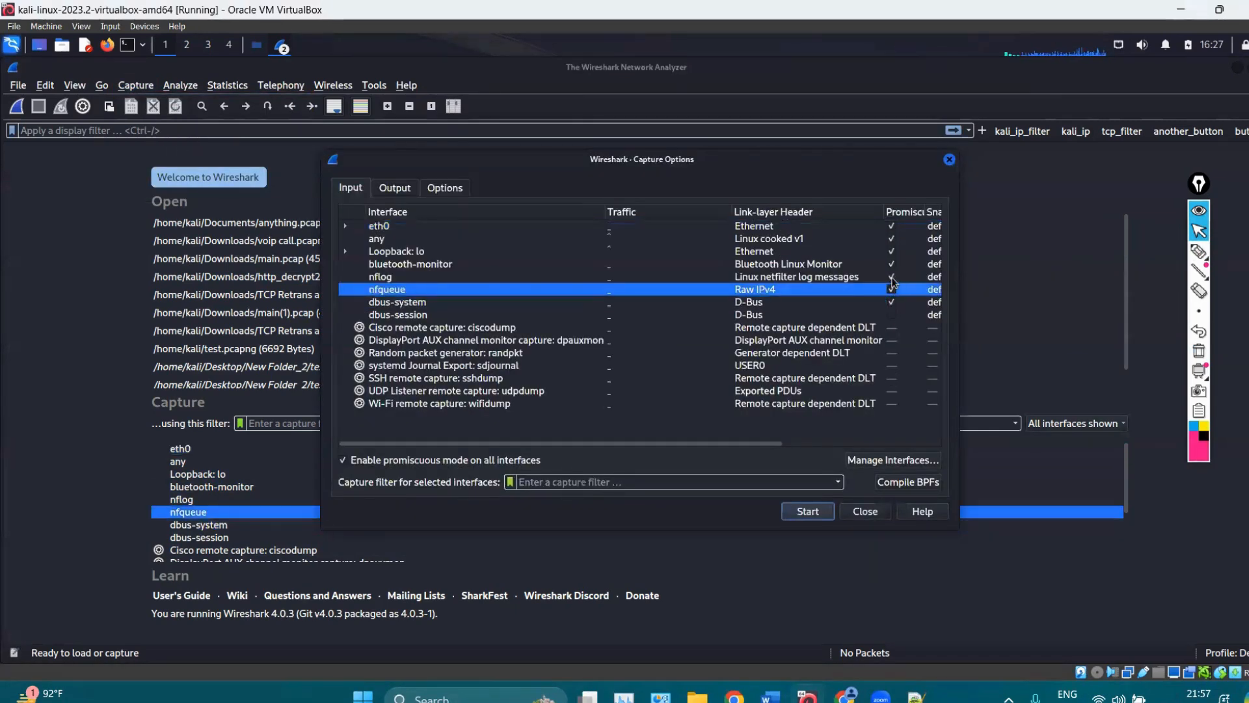
{"action": "left_click_drag", "start_coordinate": [892, 266], "coordinate": [892, 254]}
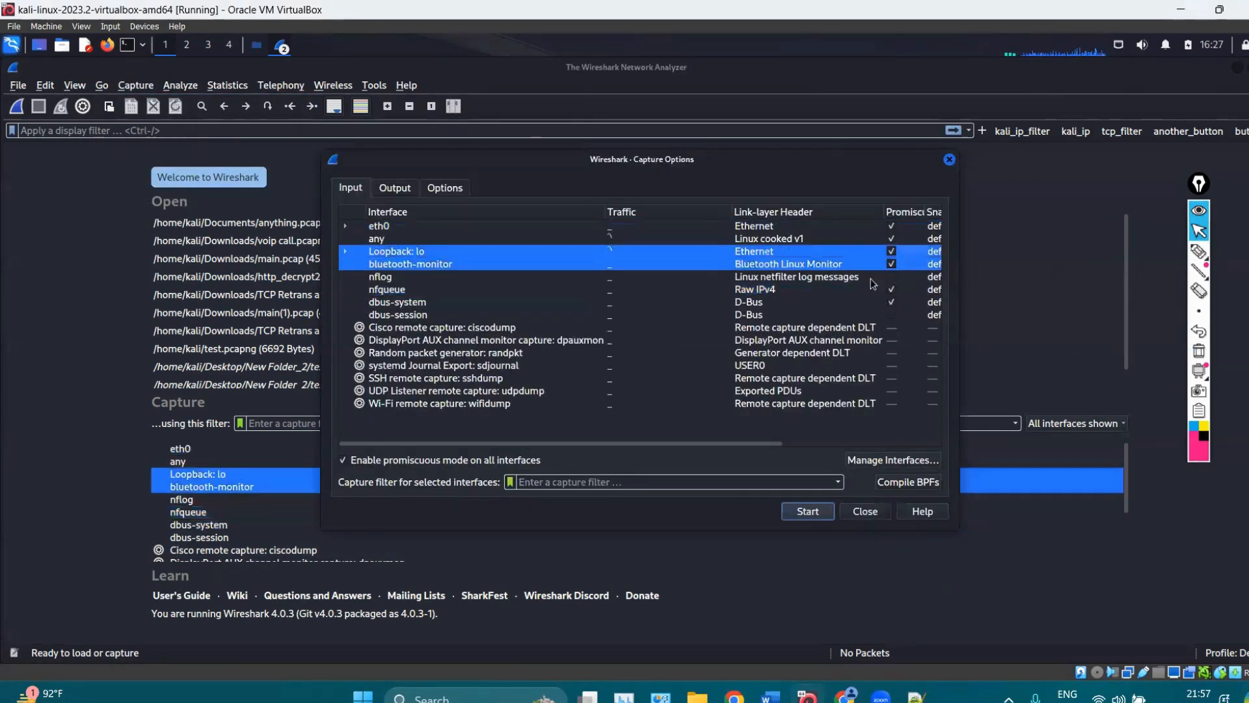
{"action": "left_click", "coordinate": [892, 253]}
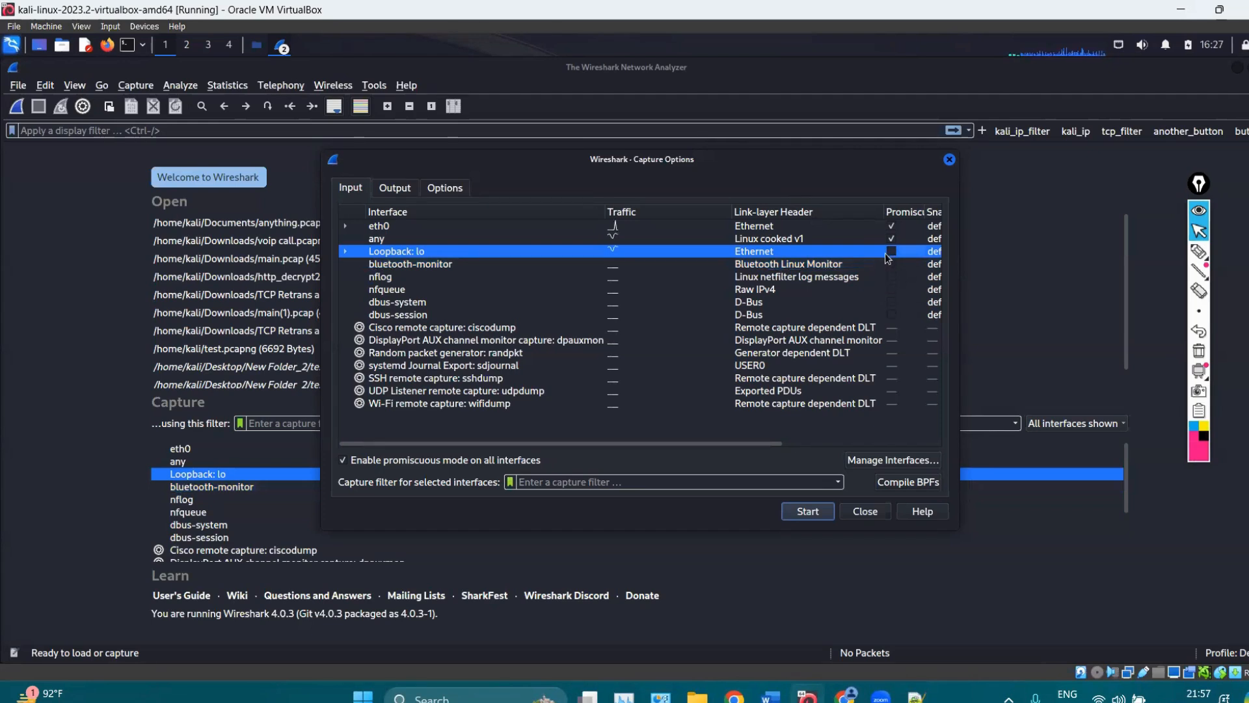
{"action": "left_click", "coordinate": [891, 251]}
Run a short capture on Loopback: lo and close Wireshark.
{"action": "left_click", "coordinate": [808, 511]}
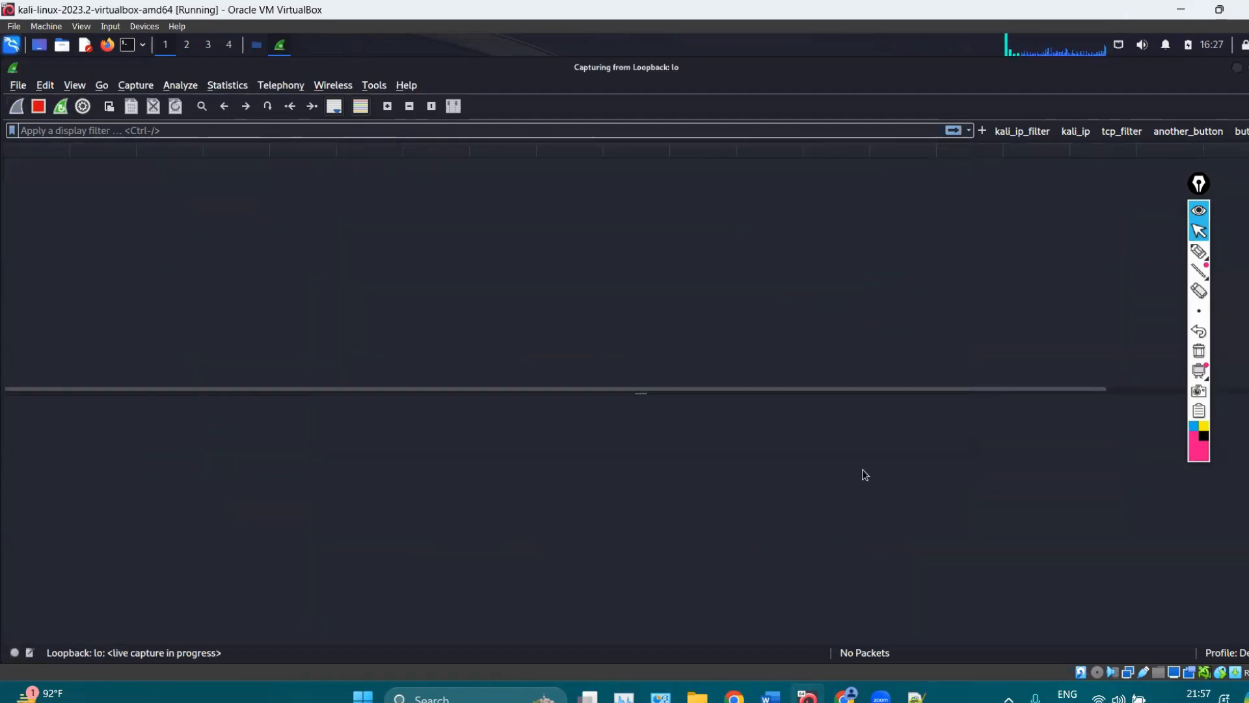
{"action": "left_click", "coordinate": [39, 107]}
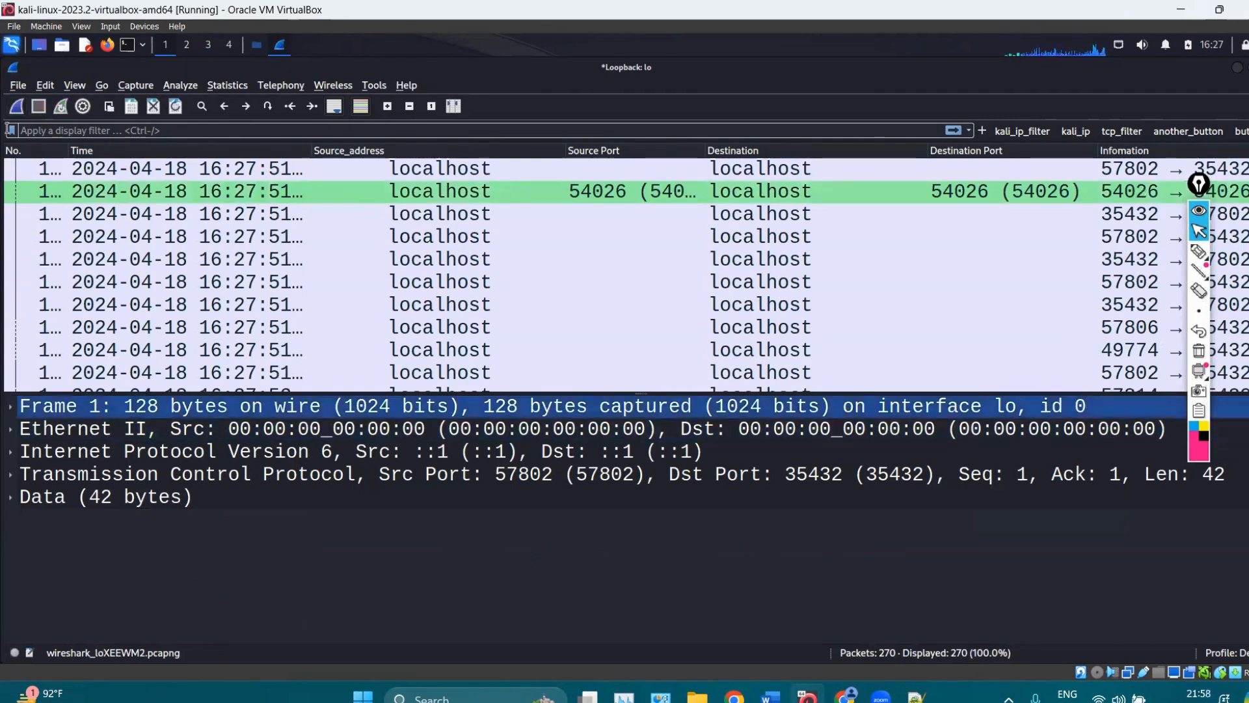
{"action": "left_click", "coordinate": [1248, 67]}
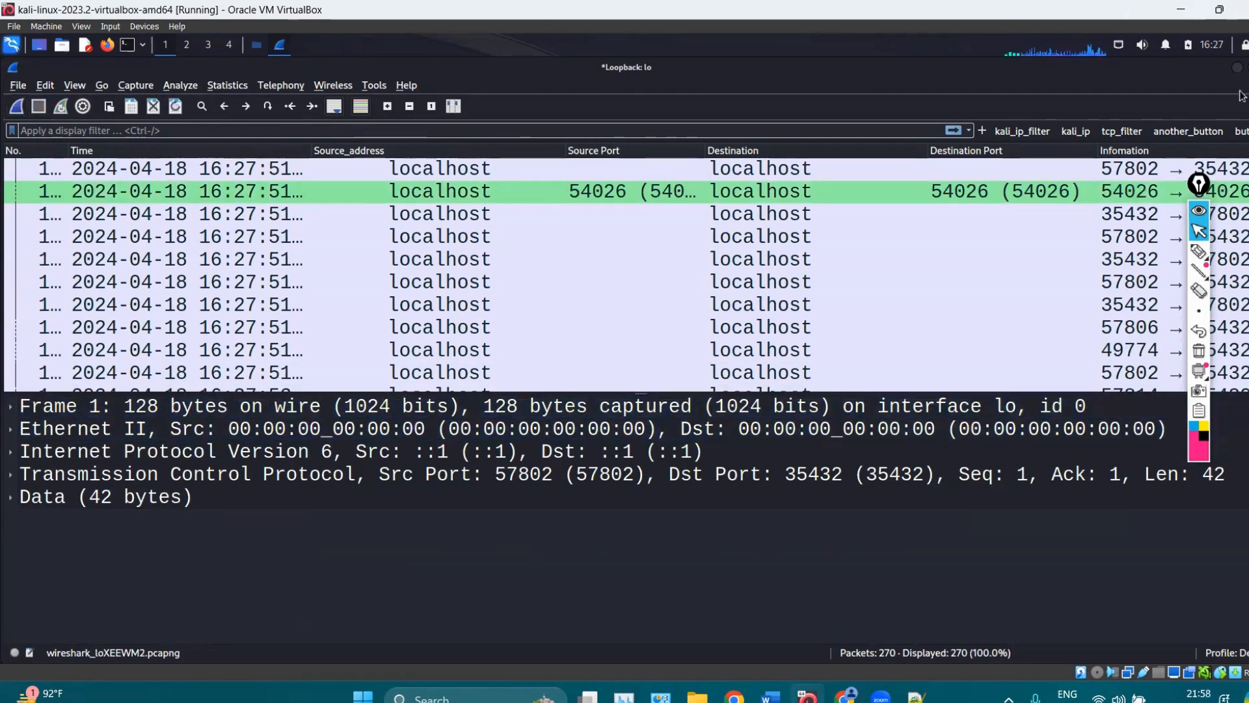
{"action": "left_click", "coordinate": [683, 361]}
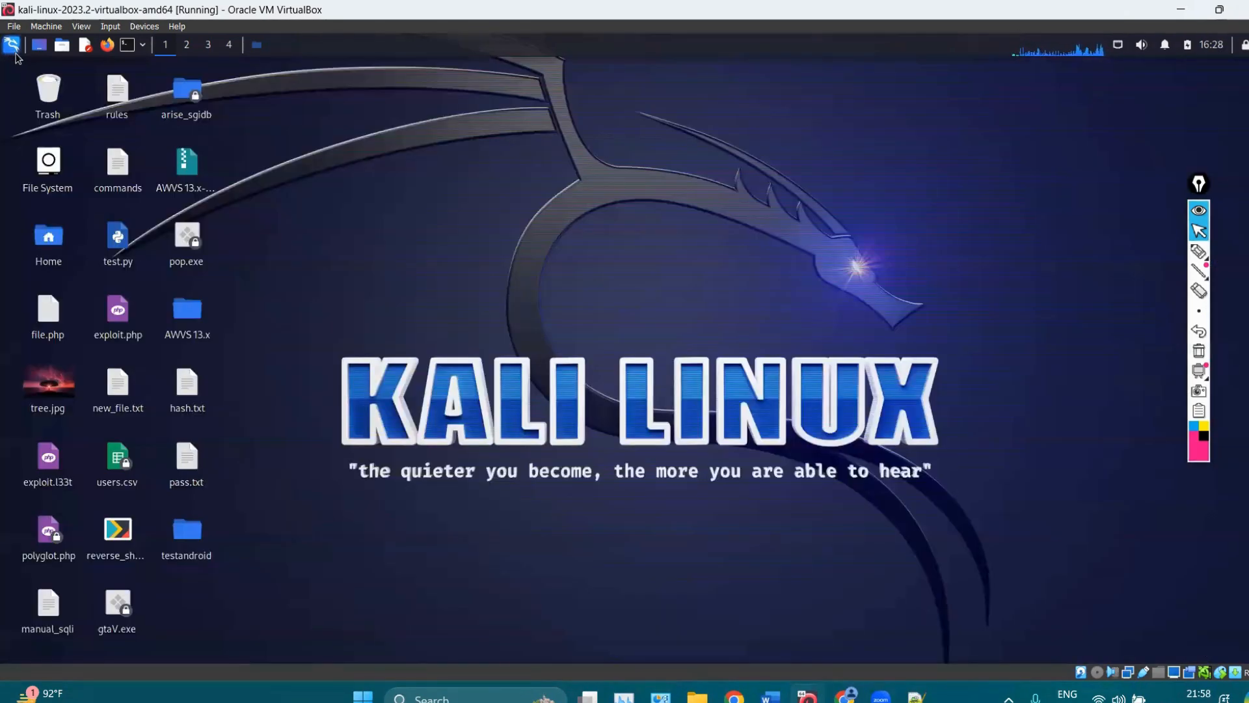
Relaunch Wireshark on Kali by searching the applications for wire.
{"action": "left_click", "coordinate": [16, 56]}
{"action": "type", "text": "wire"}
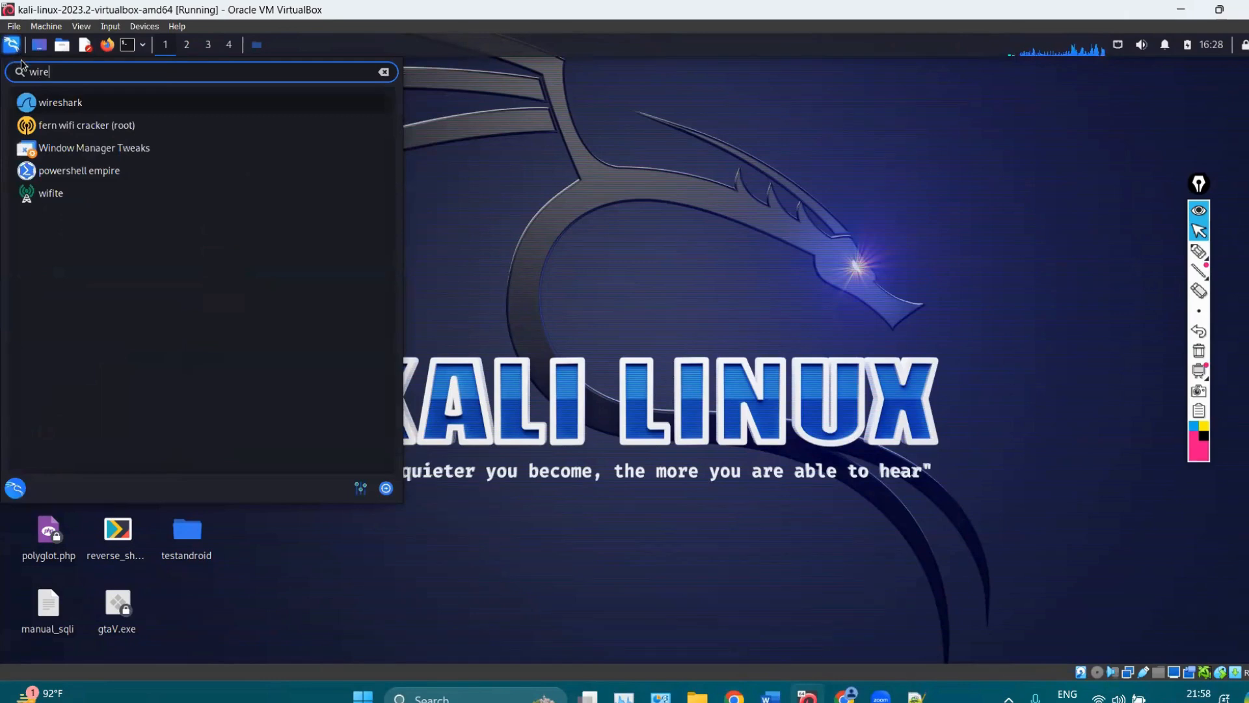
{"action": "left_click", "coordinate": [65, 102]}
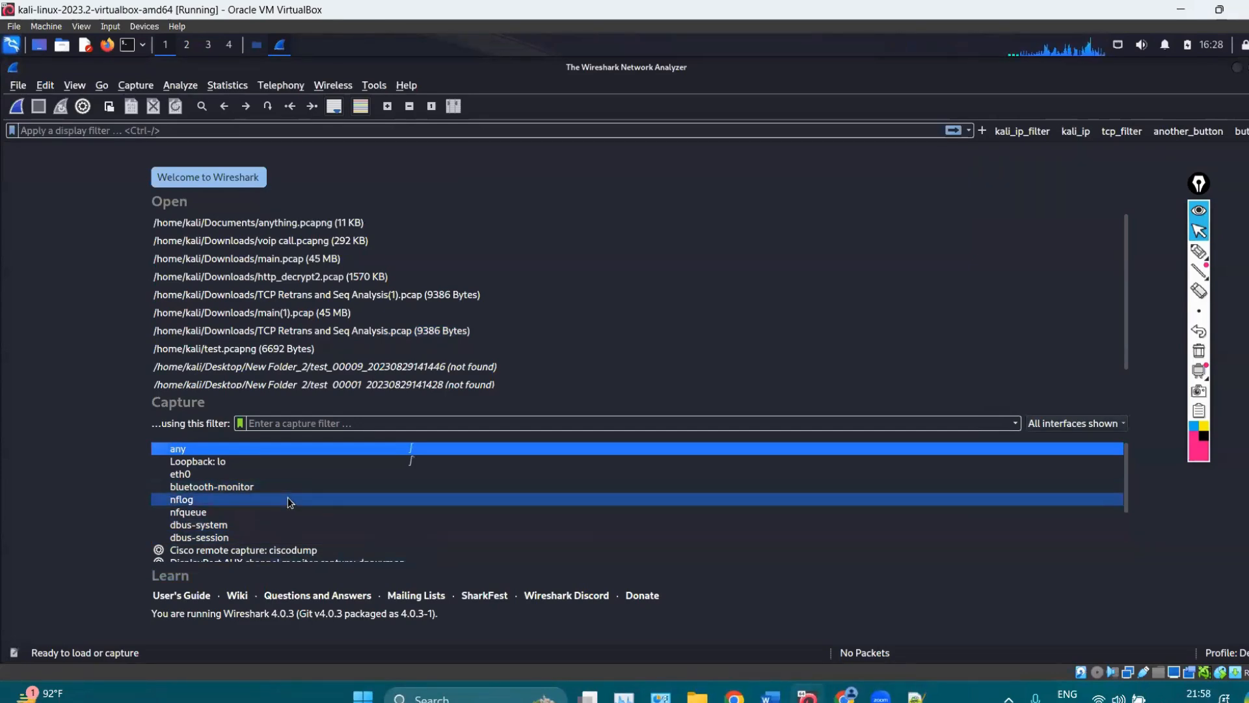
Launch Wireshark on the Windows host from a search for wireshark and minimize the Kali virtual machine.
{"action": "left_click", "coordinate": [434, 692]}
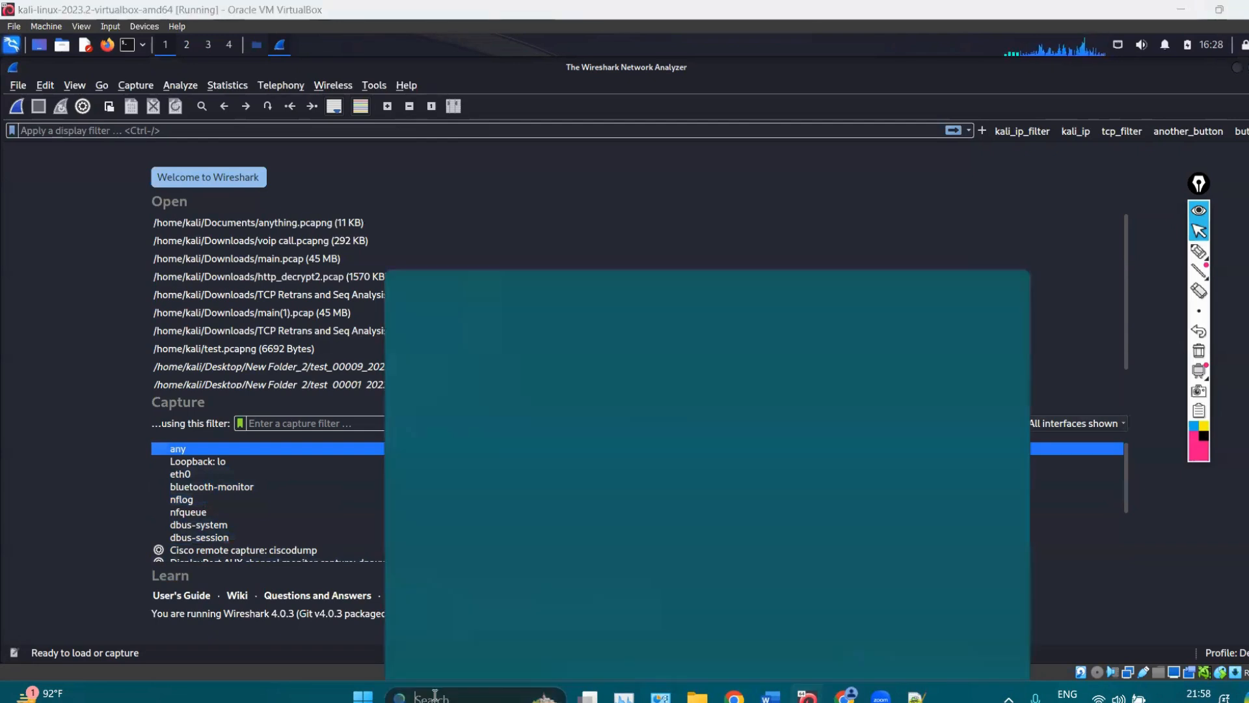
{"action": "type", "text": "wireshark"}
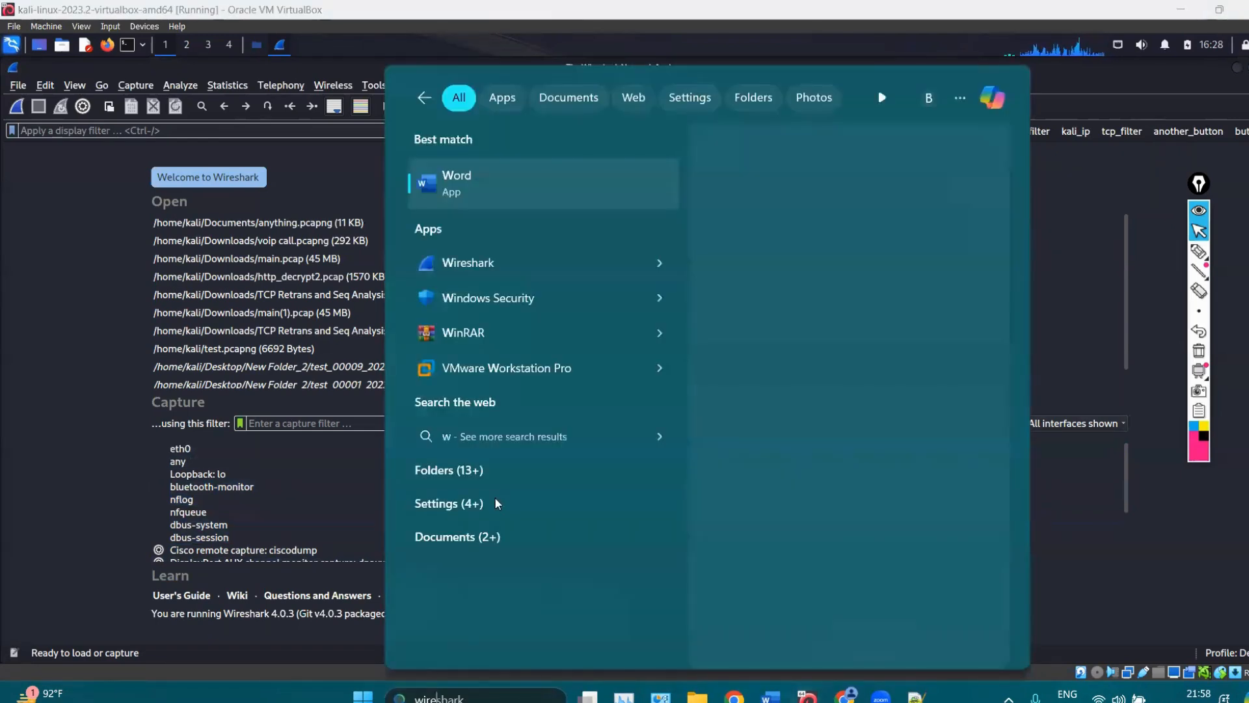
{"action": "key", "text": "Return"}
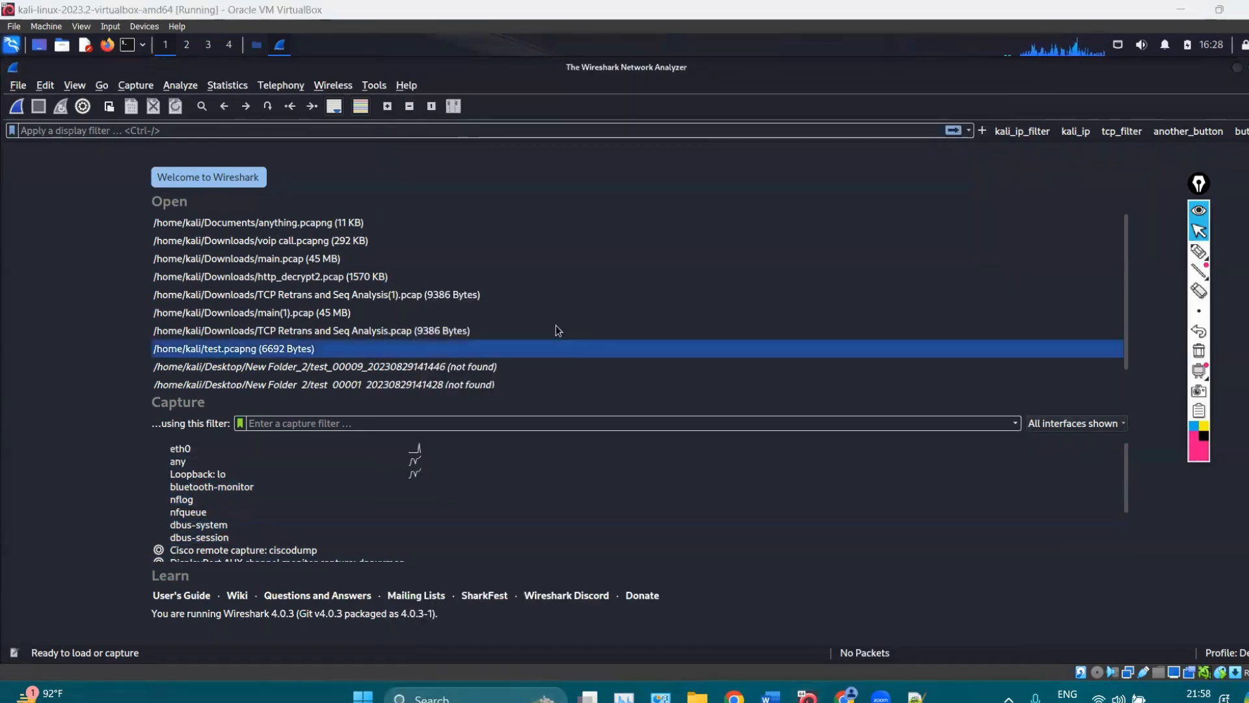
{"action": "left_click", "coordinate": [1180, 9]}
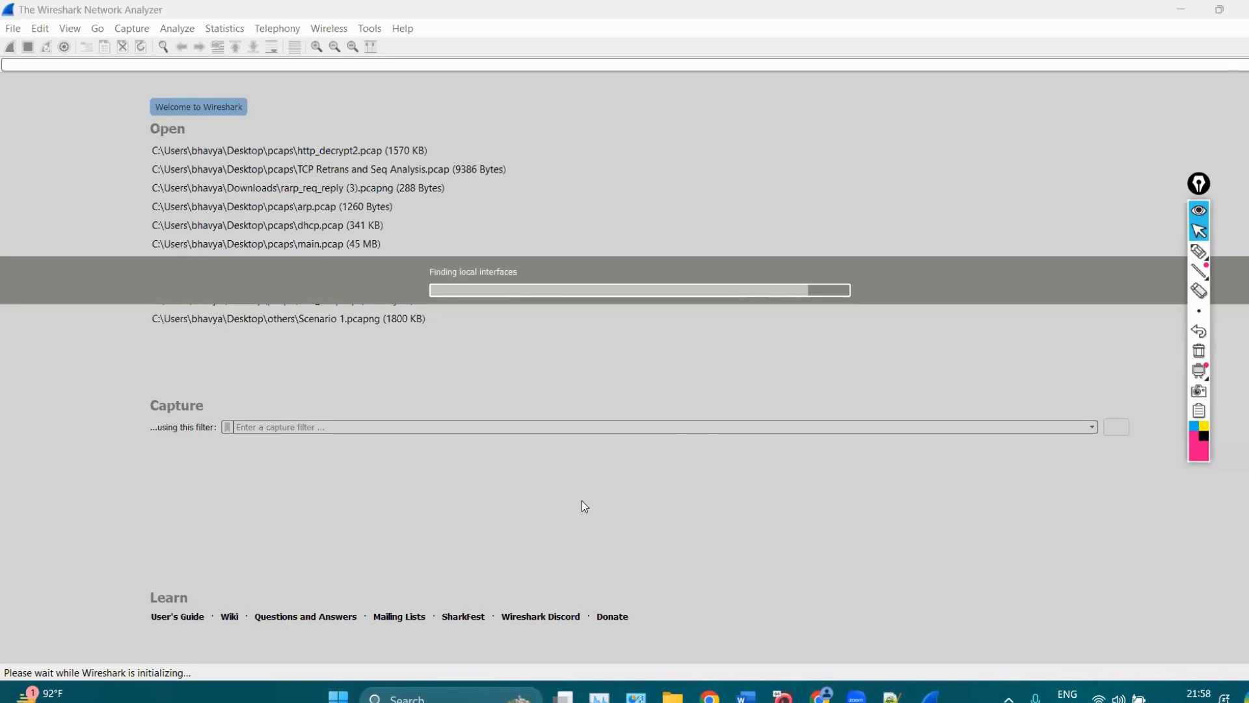
Open the Manage Interfaces dialog from the Capture Options and move the dialogs apart so both can be seen.
{"action": "left_click", "coordinate": [132, 28]}
{"action": "left_click", "coordinate": [144, 45]}
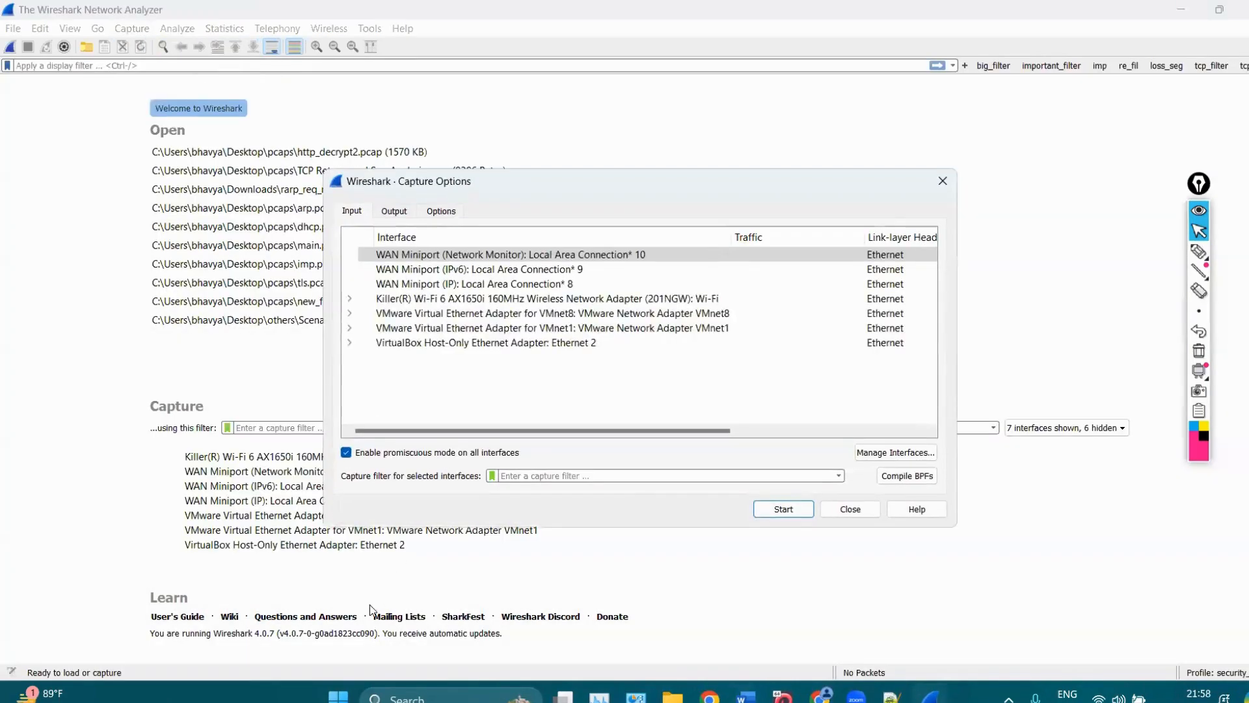
{"action": "left_click", "coordinate": [886, 454]}
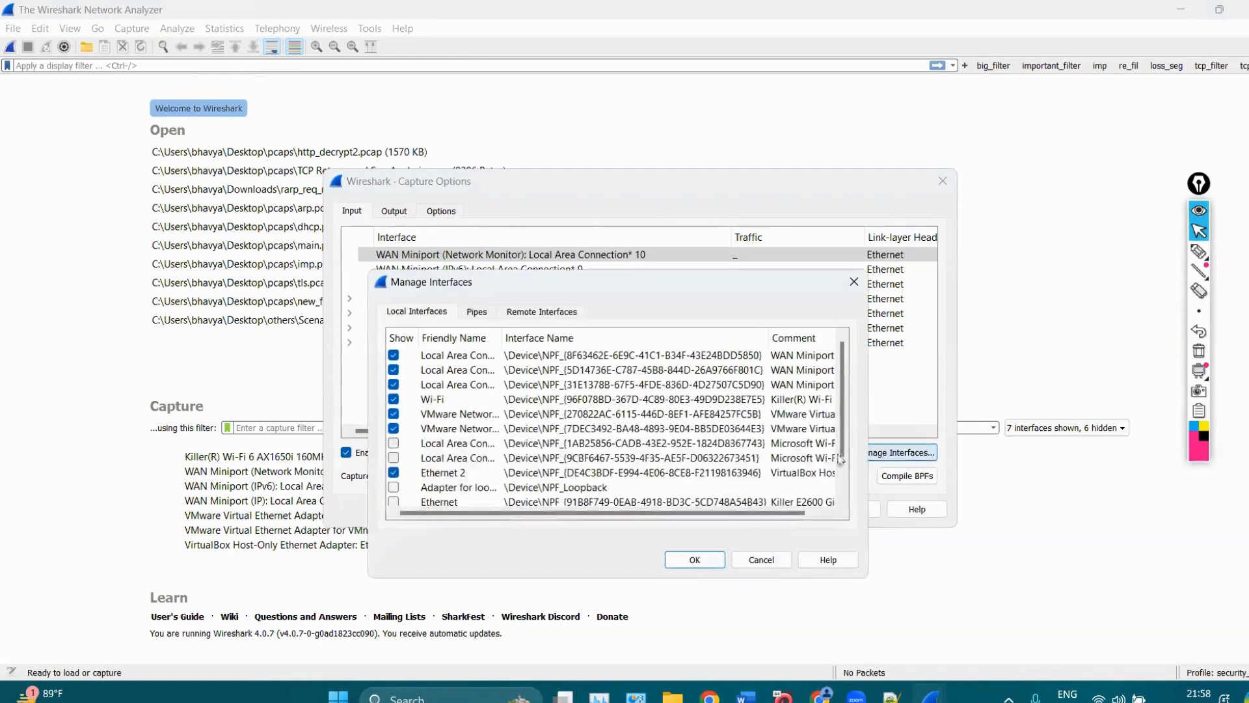
{"action": "left_click_drag", "start_coordinate": [632, 270], "coordinate": [651, 211]}
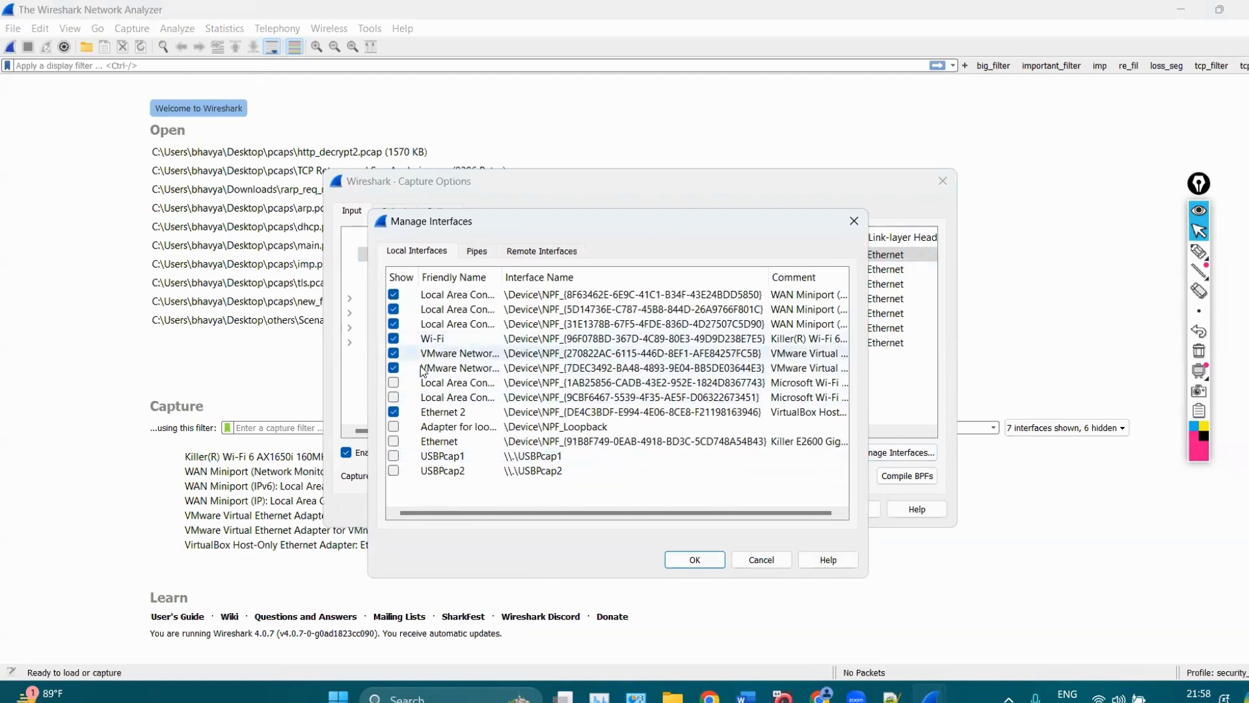
{"action": "left_click_drag", "start_coordinate": [701, 195], "coordinate": [1185, 199]}
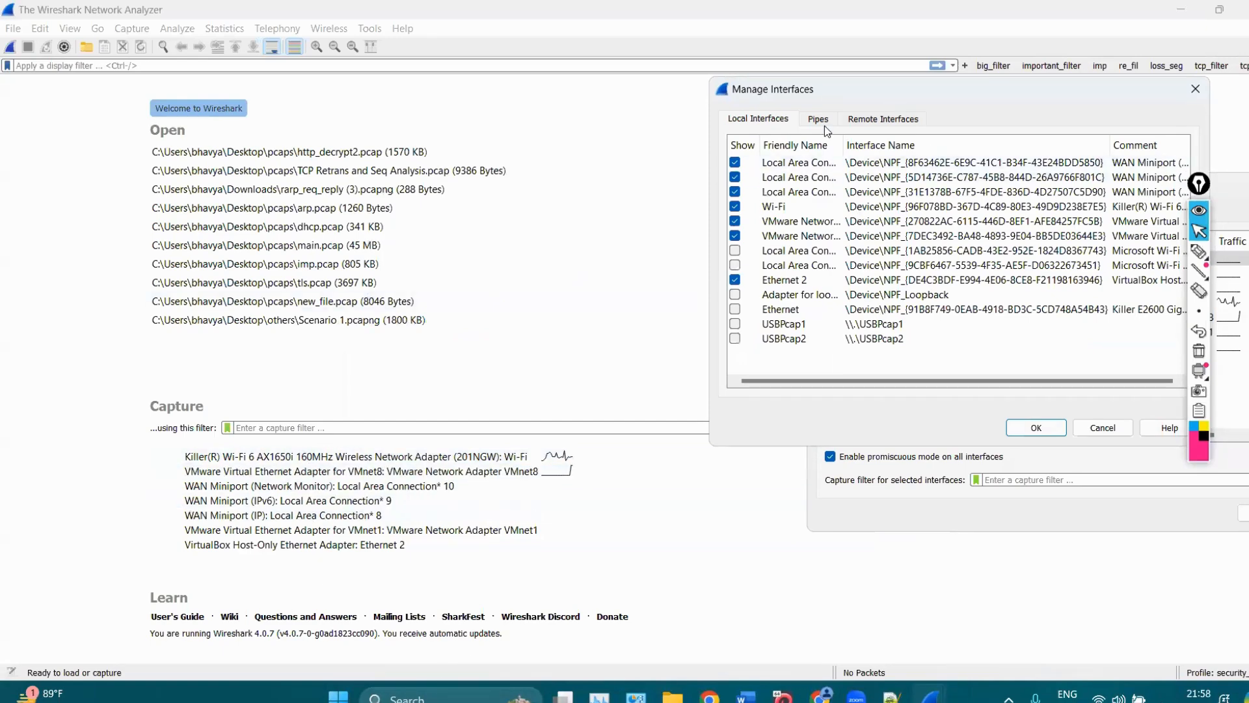
Hide the three WAN Miniport interfaces and Ethernet 2, apply the change and close the Capture Options.
{"action": "left_click", "coordinate": [311, 273]}
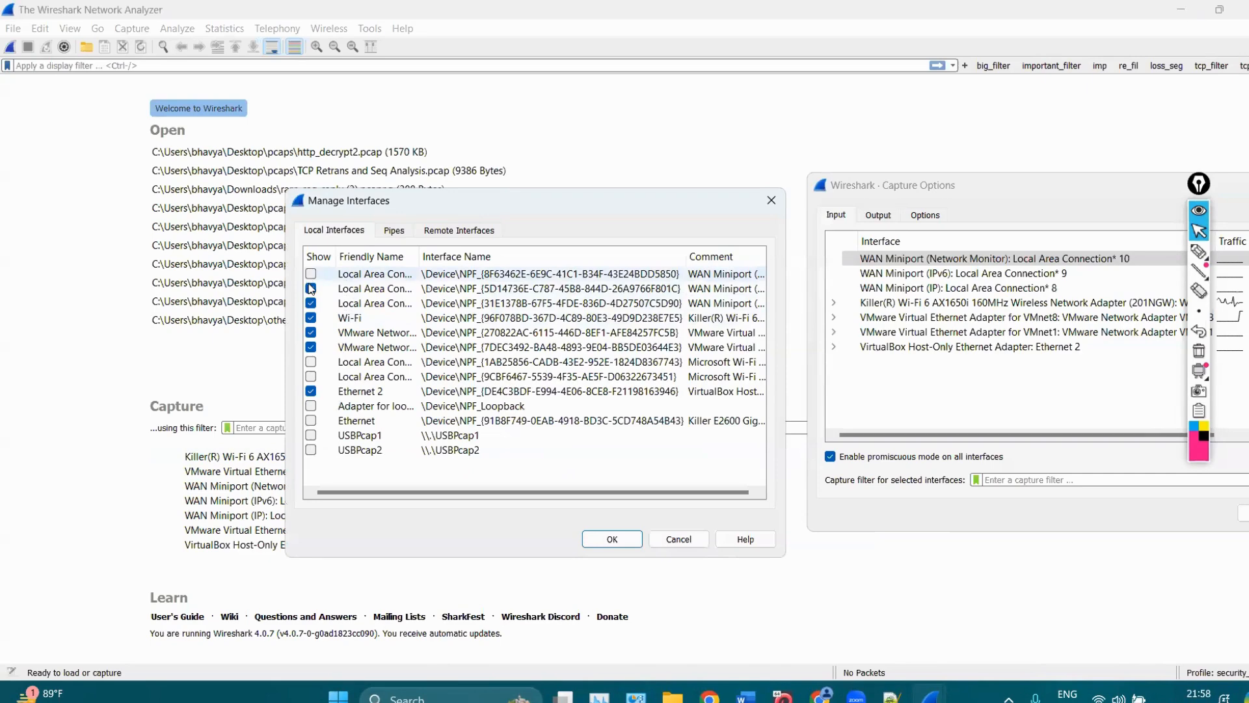
{"action": "left_click", "coordinate": [311, 288]}
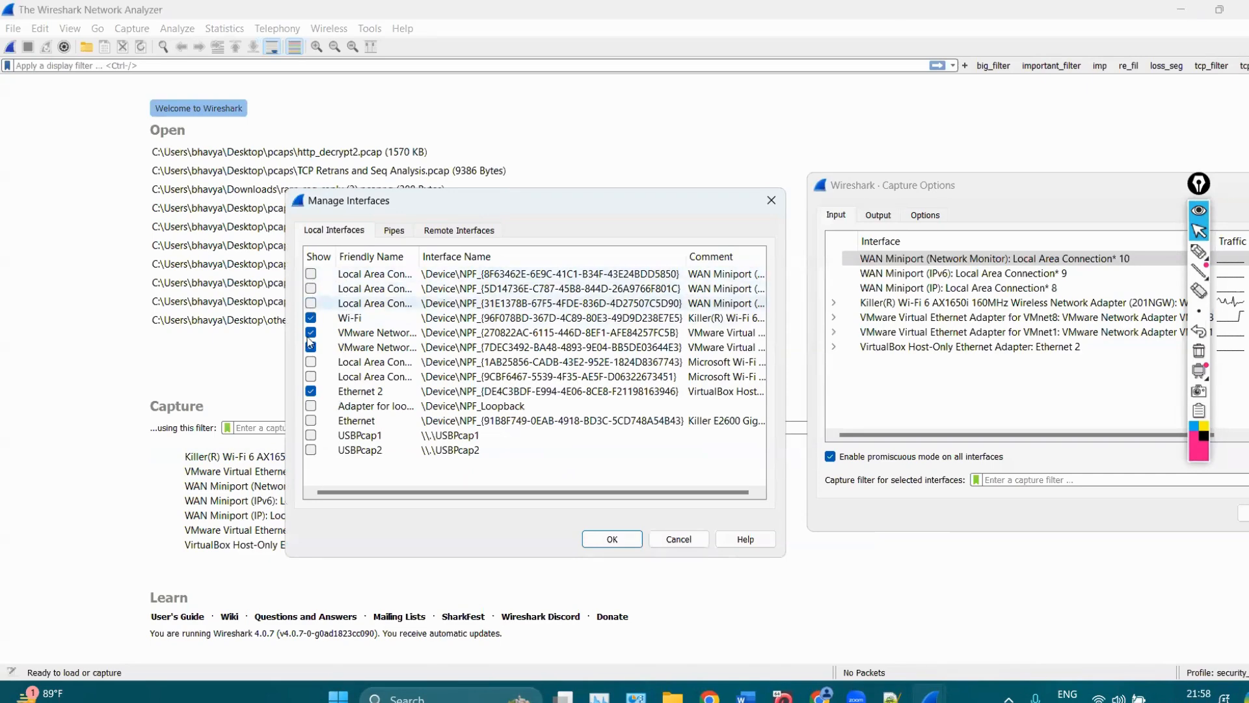
{"action": "left_click", "coordinate": [310, 391]}
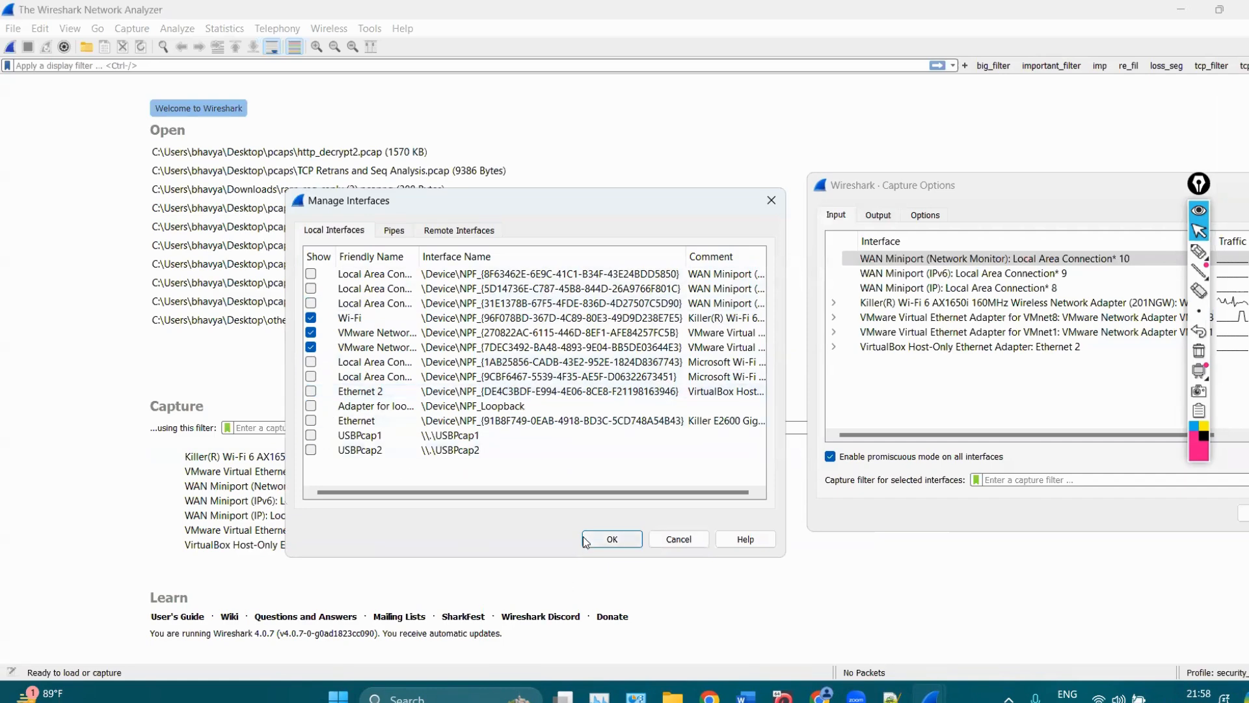
{"action": "left_click", "coordinate": [612, 539]}
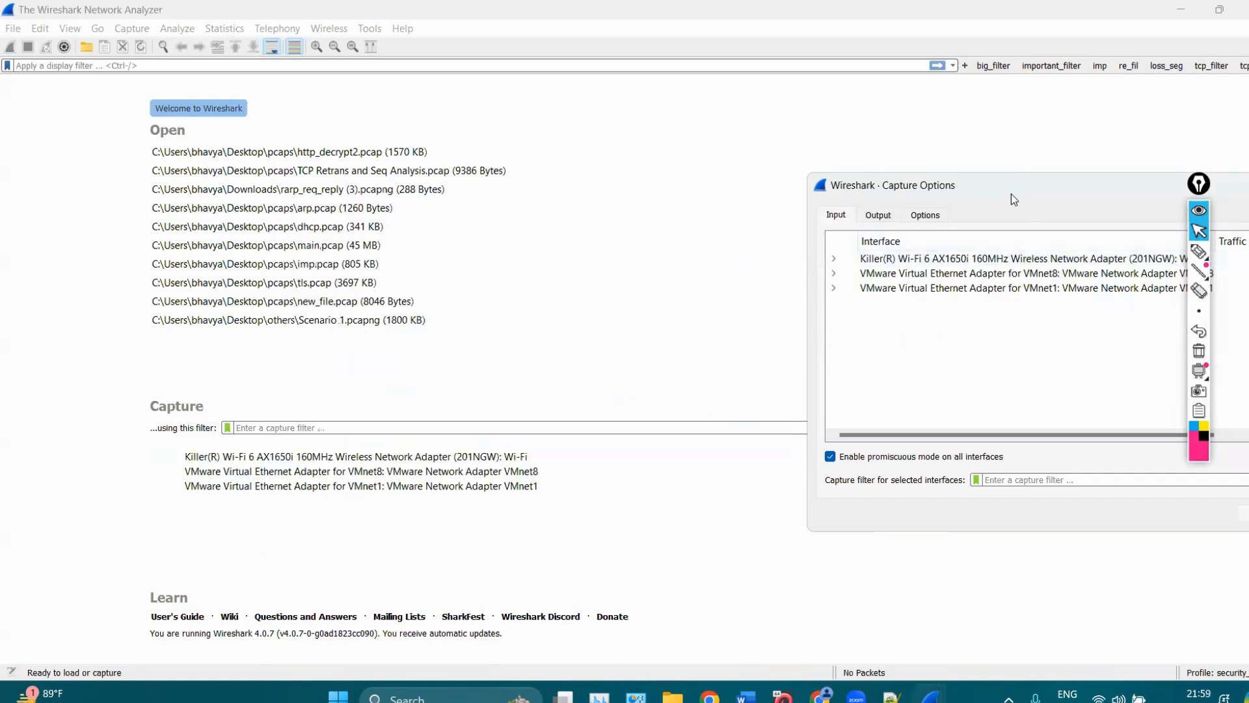
{"action": "left_click", "coordinate": [852, 209]}
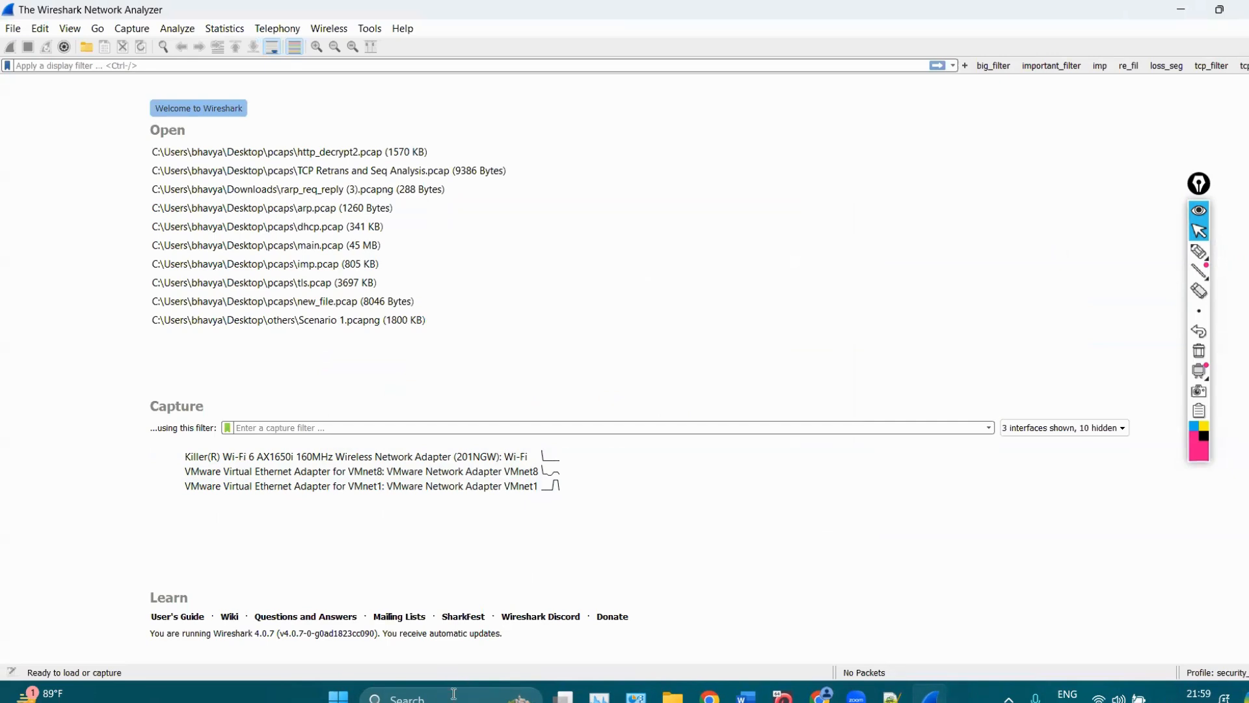
Select the three capture interfaces as a range from Wi-Fi to VMnet1 and again in reverse, clearing each selection.
{"action": "left_click", "coordinate": [195, 456]}
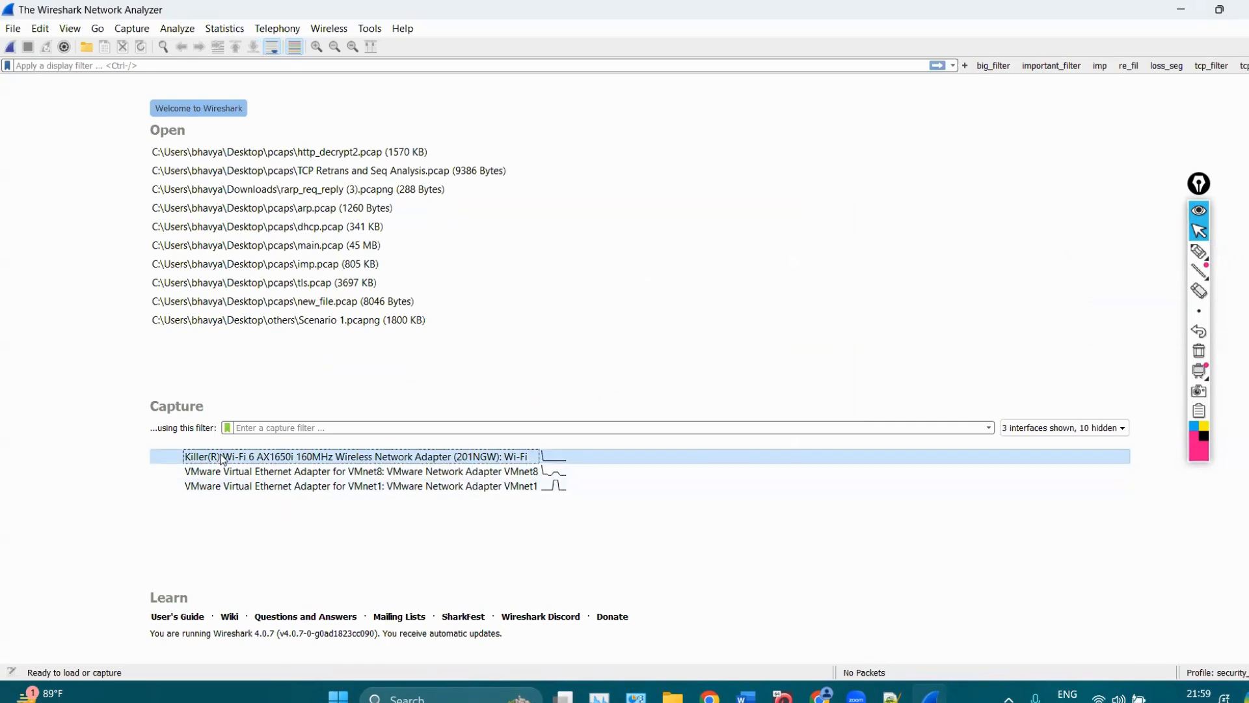
{"action": "left_click", "coordinate": [191, 487], "text": "shift"}
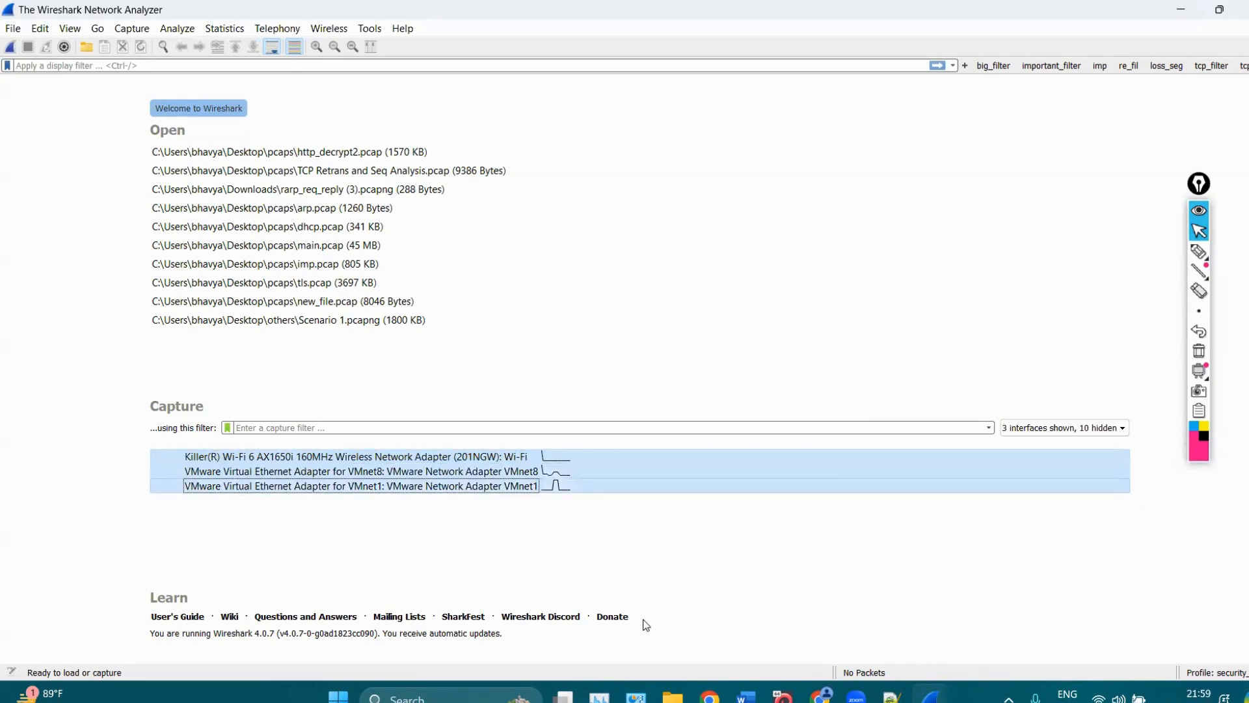
{"action": "left_click", "coordinate": [244, 509]}
{"action": "left_click", "coordinate": [253, 482]}
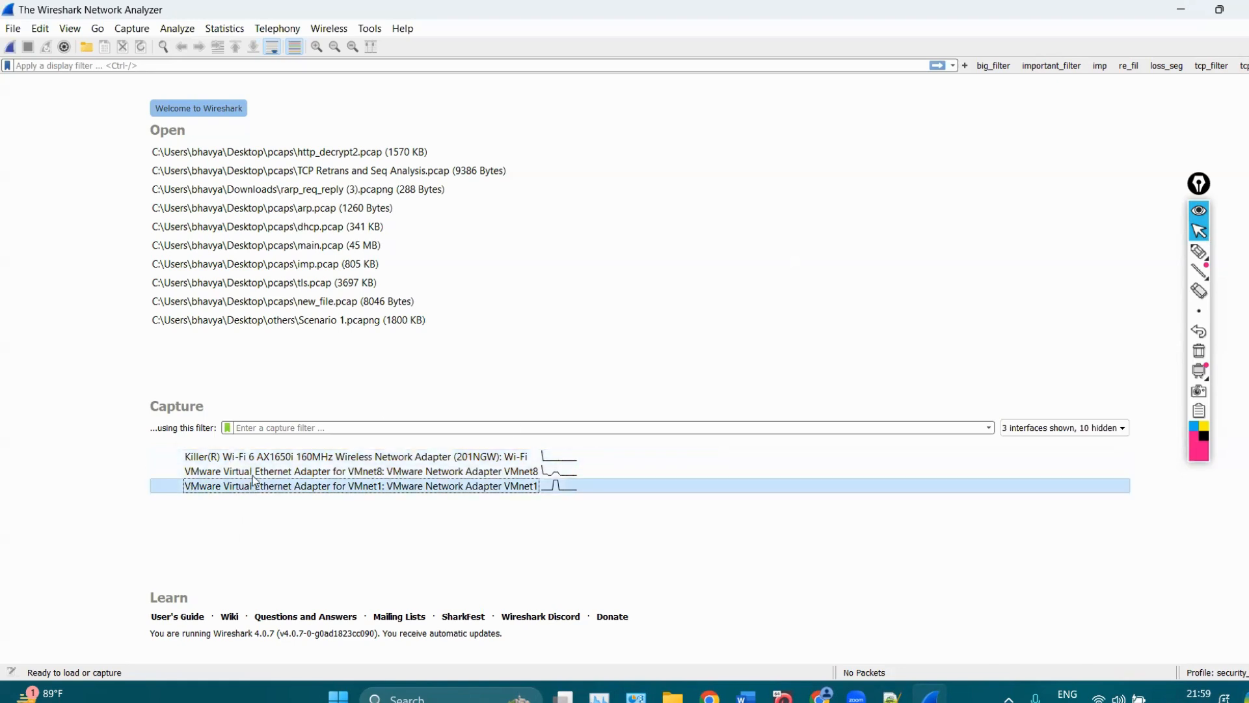
{"action": "left_click", "coordinate": [254, 460], "text": "shift"}
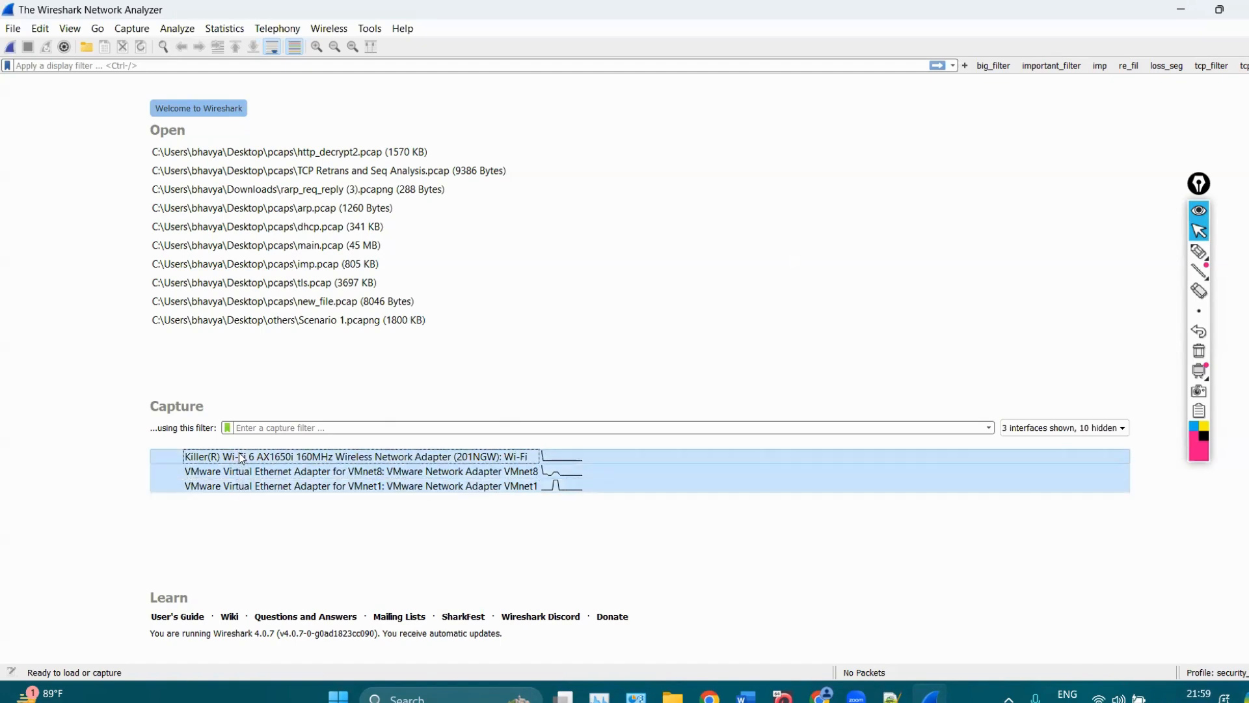
{"action": "left_click", "coordinate": [337, 523]}
Add Wi-Fi, VMnet8 and VMnet1 to the selection individually and start capturing on all three interfaces.
{"action": "left_click", "coordinate": [273, 459]}
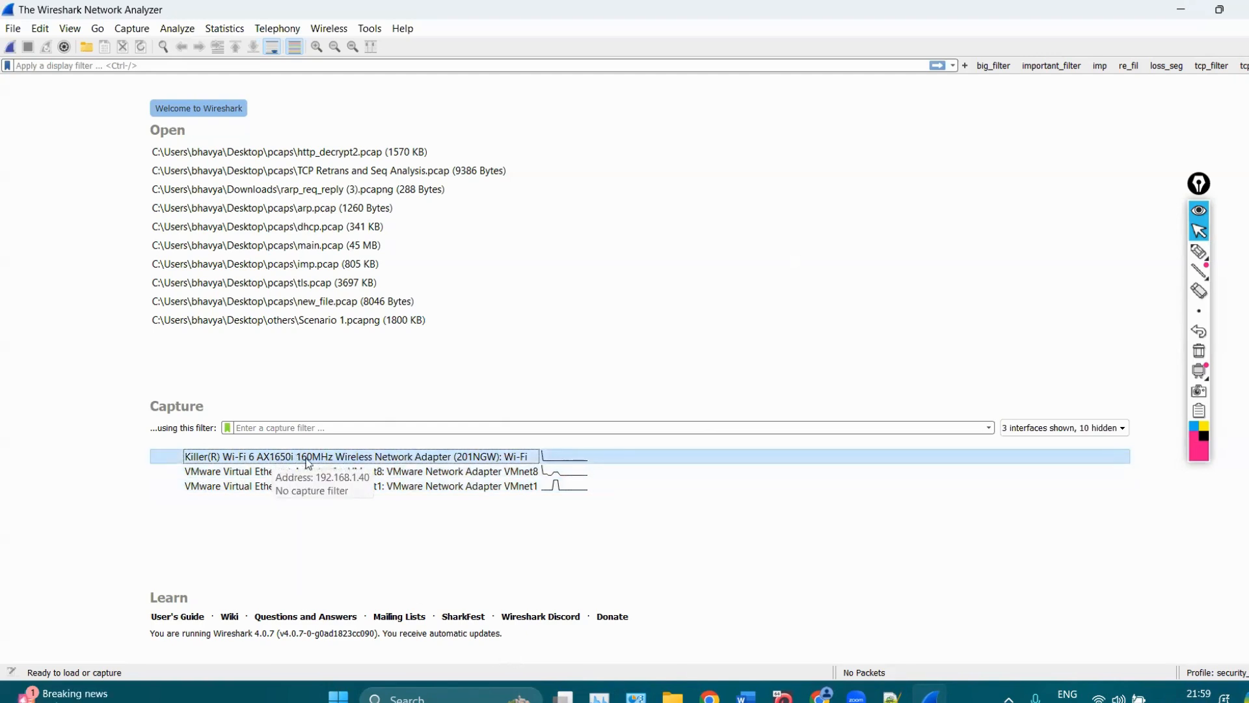
{"action": "left_click", "coordinate": [274, 471], "text": "ctrl"}
{"action": "left_click", "coordinate": [289, 486], "text": "ctrl"}
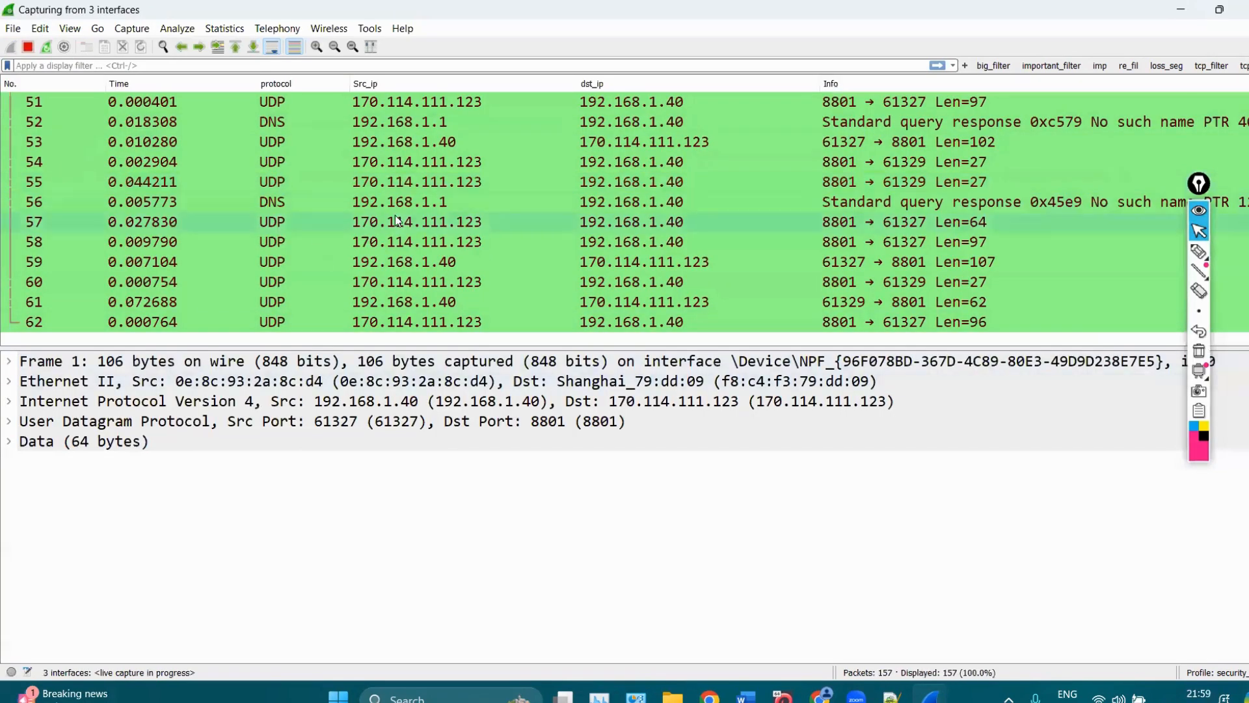
Stop the capture and add the Interface id field from frame 1's details as a packet list column.
{"action": "left_click", "coordinate": [28, 46]}
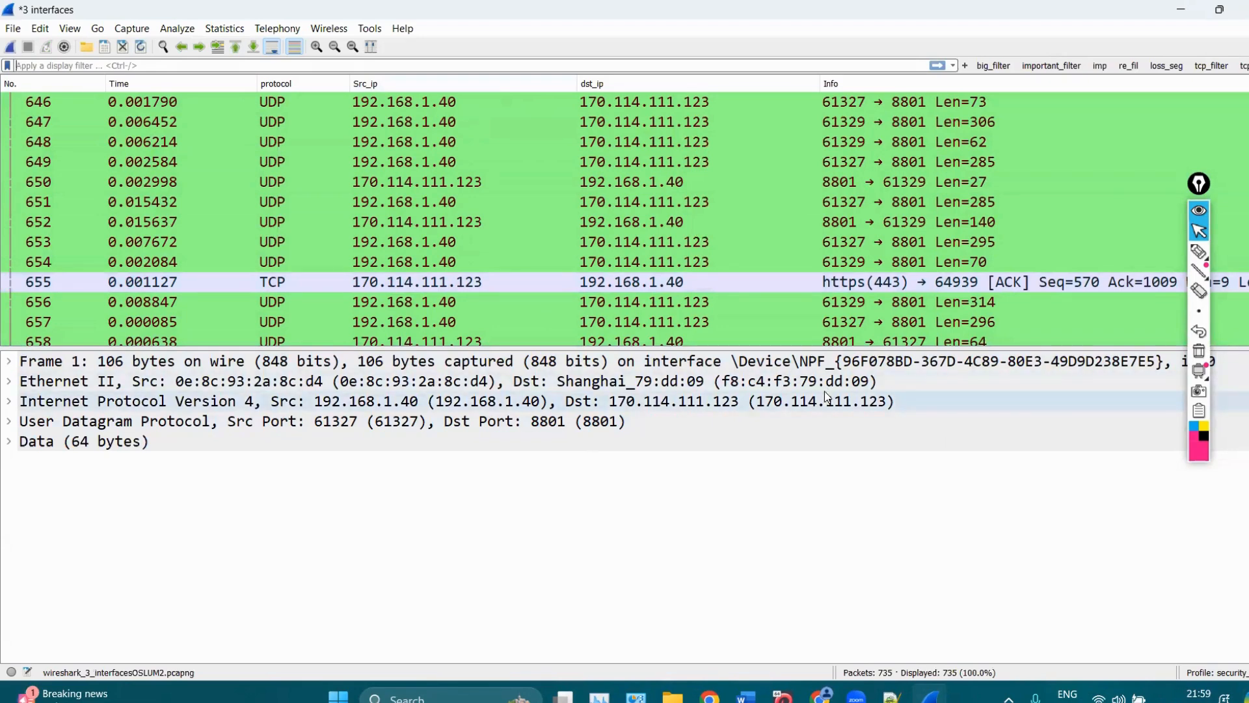
{"action": "left_click", "coordinate": [7, 362]}
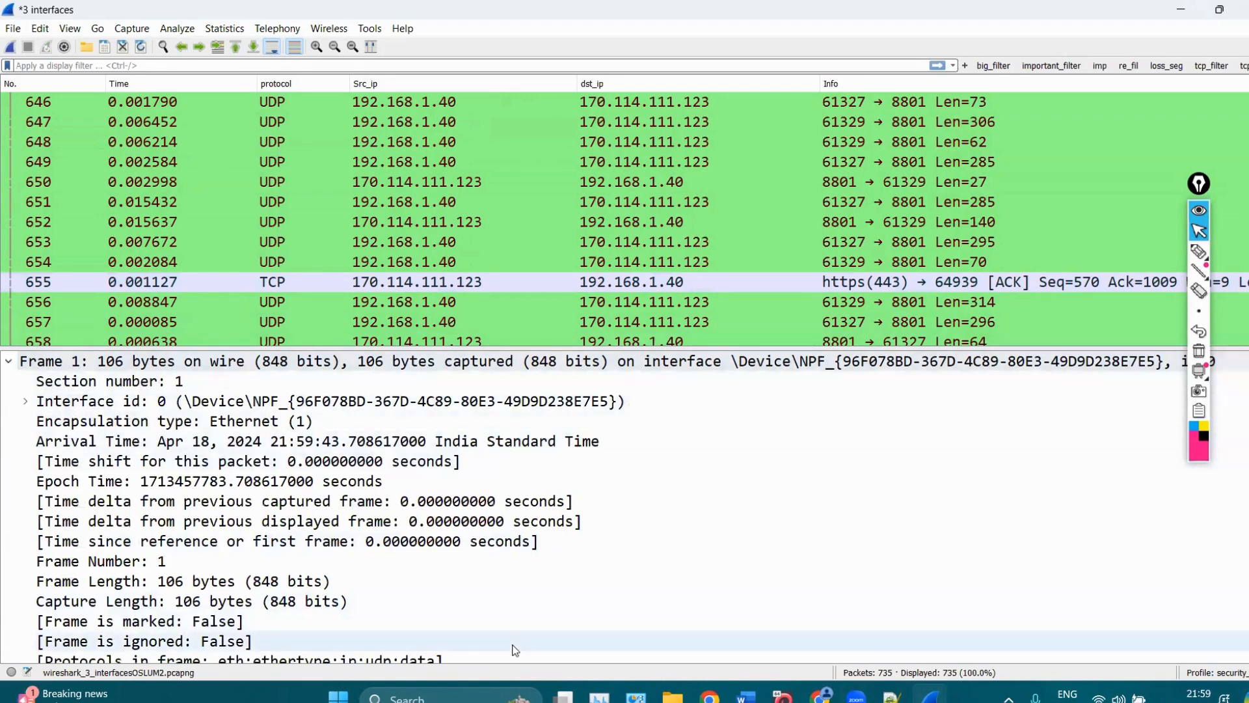
{"action": "left_click", "coordinate": [97, 404]}
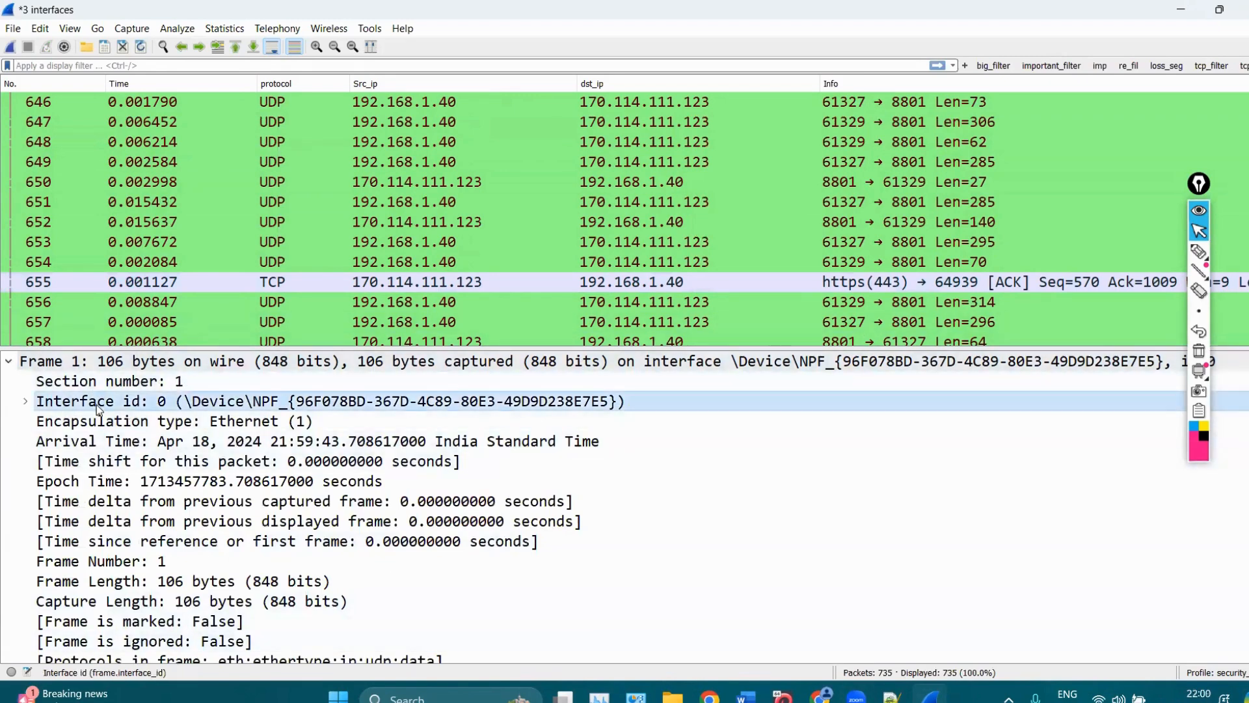
{"action": "right_click", "coordinate": [126, 408]}
{"action": "left_click", "coordinate": [174, 144]}
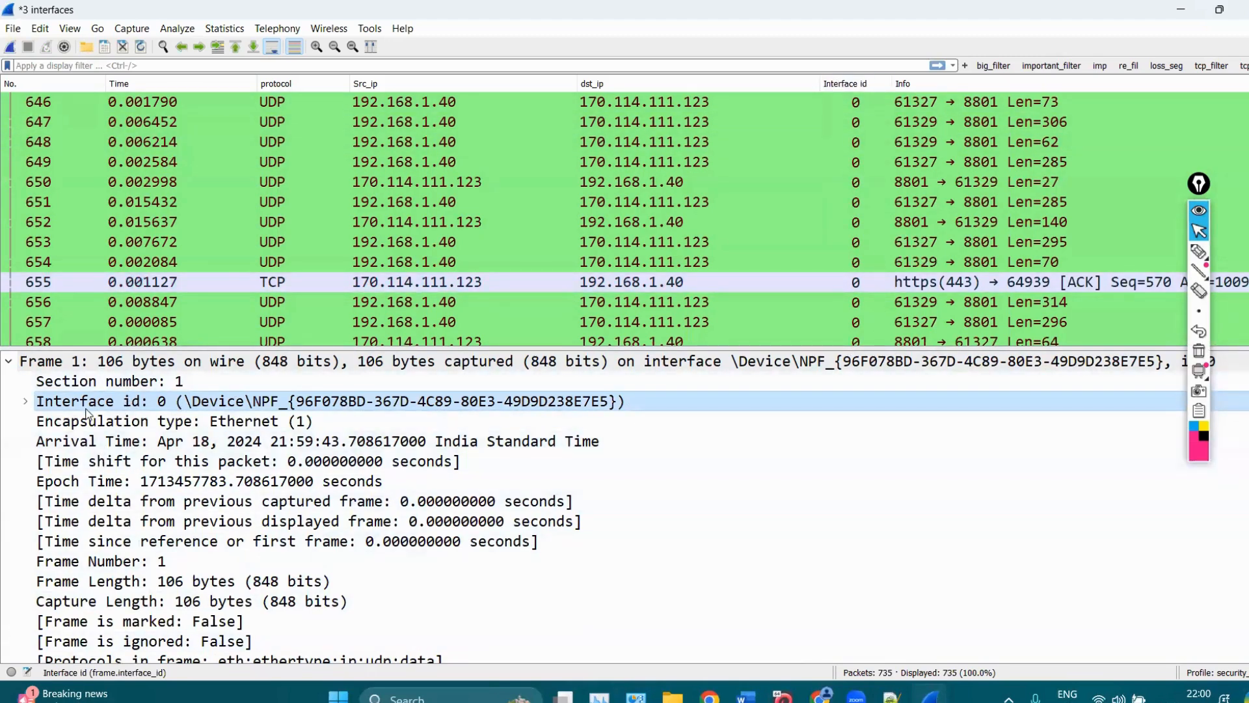
Filter the packets by the selected Interface id field, using frame.interface_id == 0.
{"action": "right_click", "coordinate": [124, 407]}
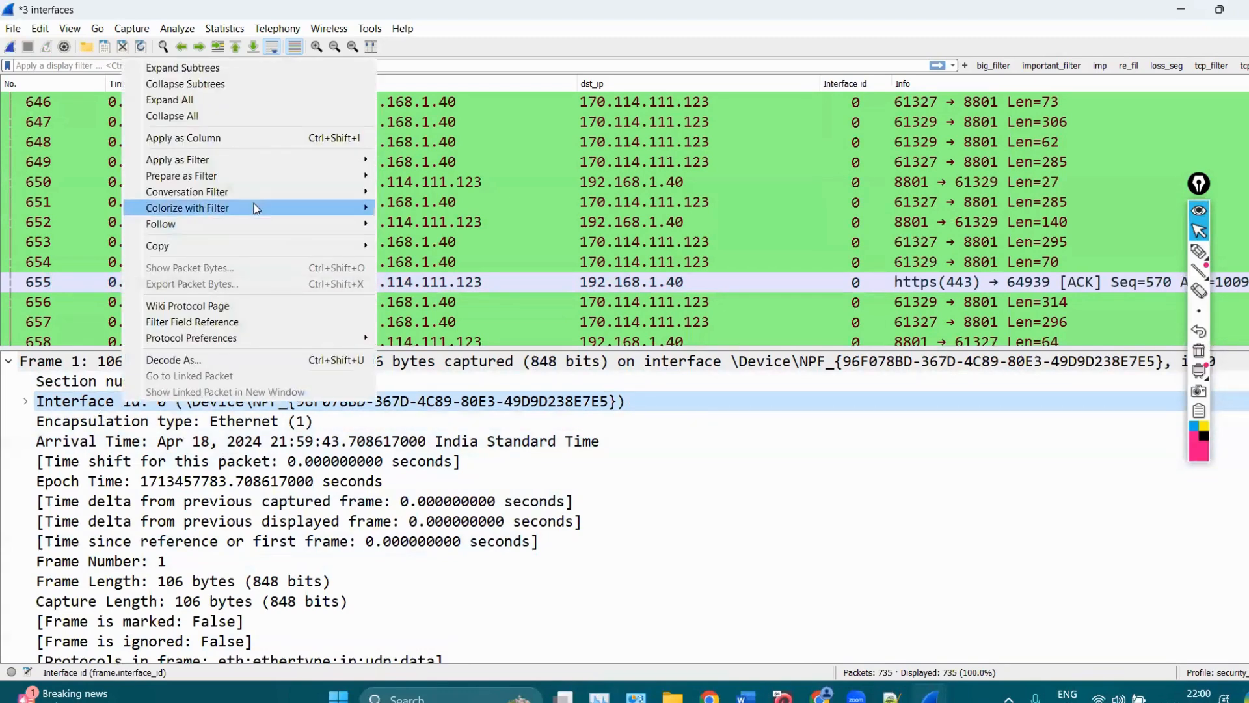
{"action": "mouse_move", "coordinate": [227, 161]}
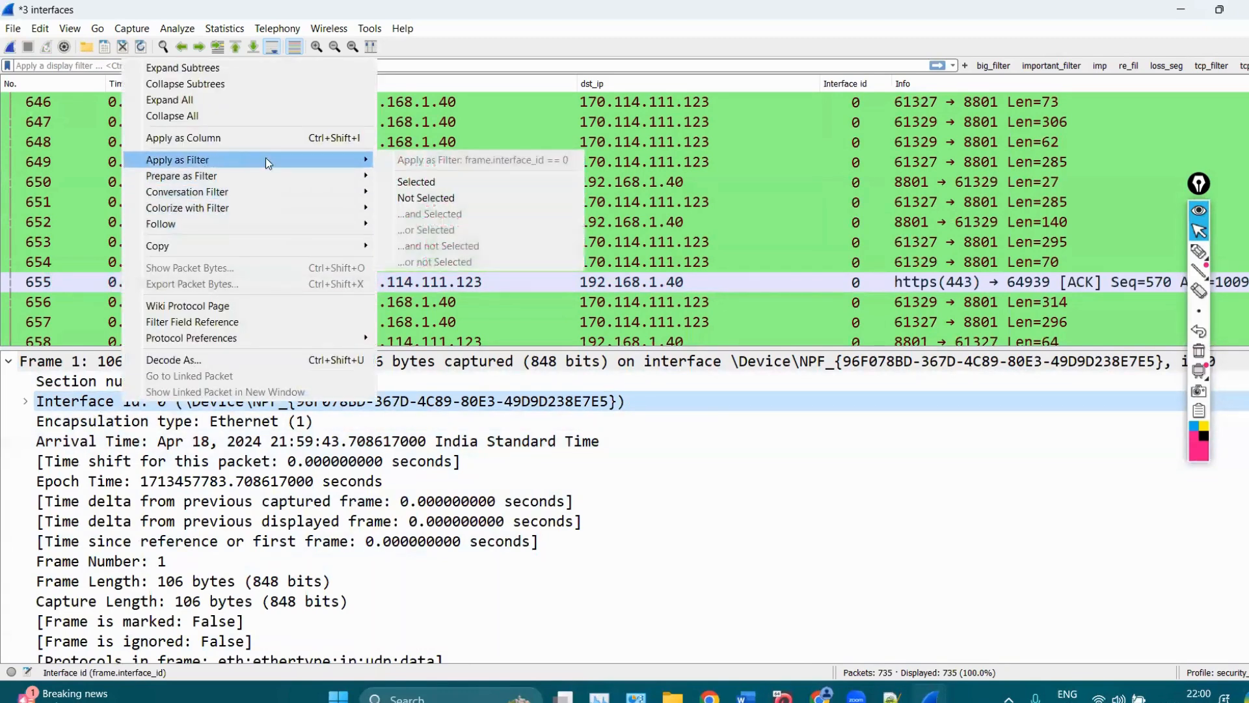
{"action": "mouse_move", "coordinate": [311, 167]}
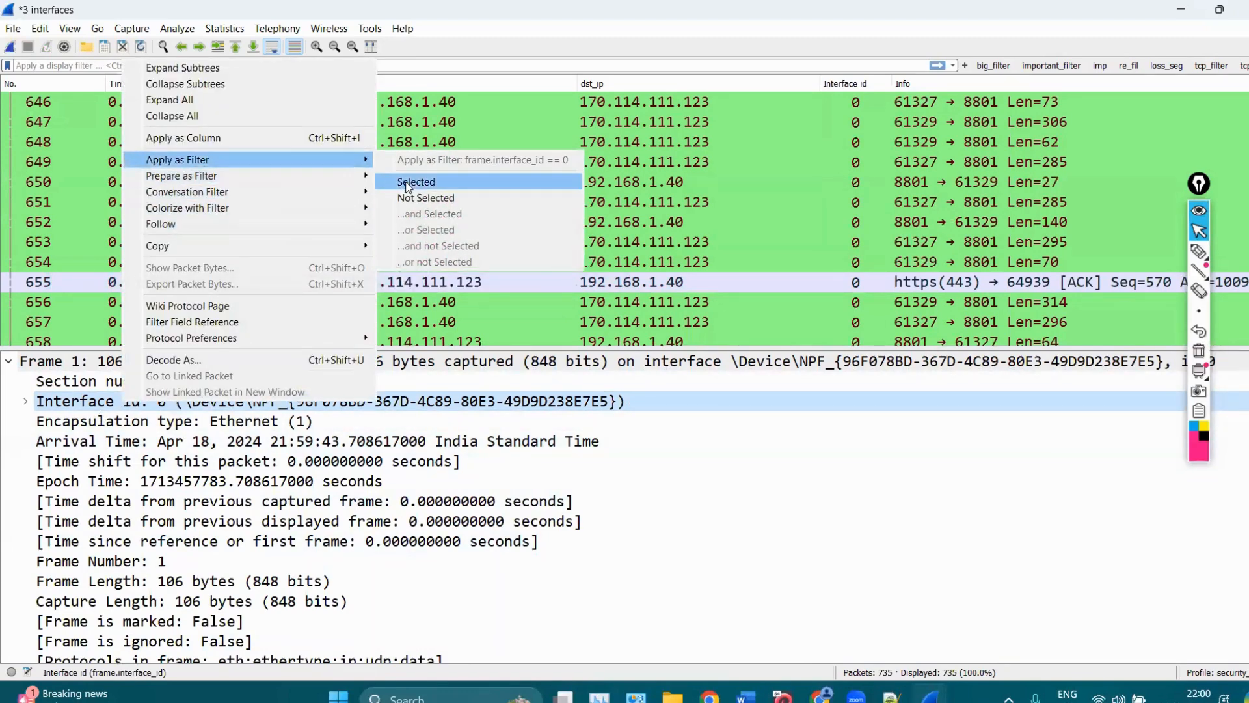
{"action": "left_click", "coordinate": [408, 182]}
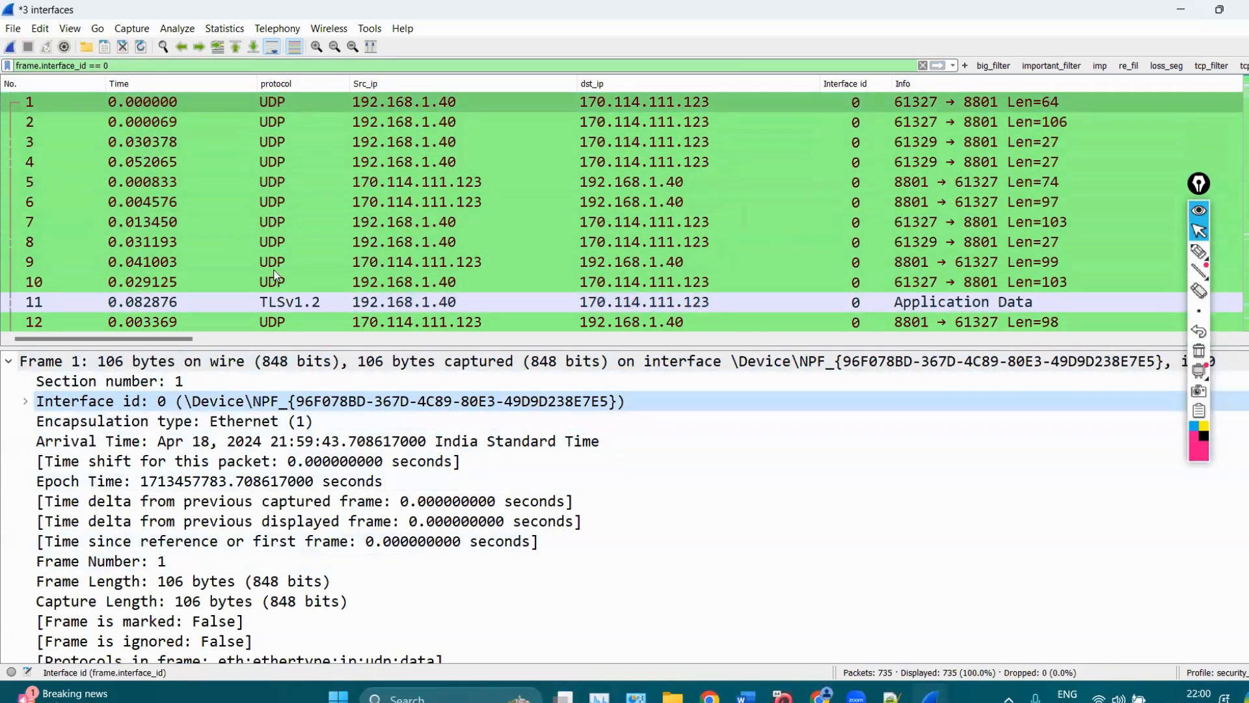
Change the display filter to frame.interface_id == 1, apply it, and repeat with the value 2.
{"action": "left_click", "coordinate": [155, 65]}
{"action": "key", "text": "BackSpace"}
{"action": "type", "text": "1"}
{"action": "key", "text": "Return"}
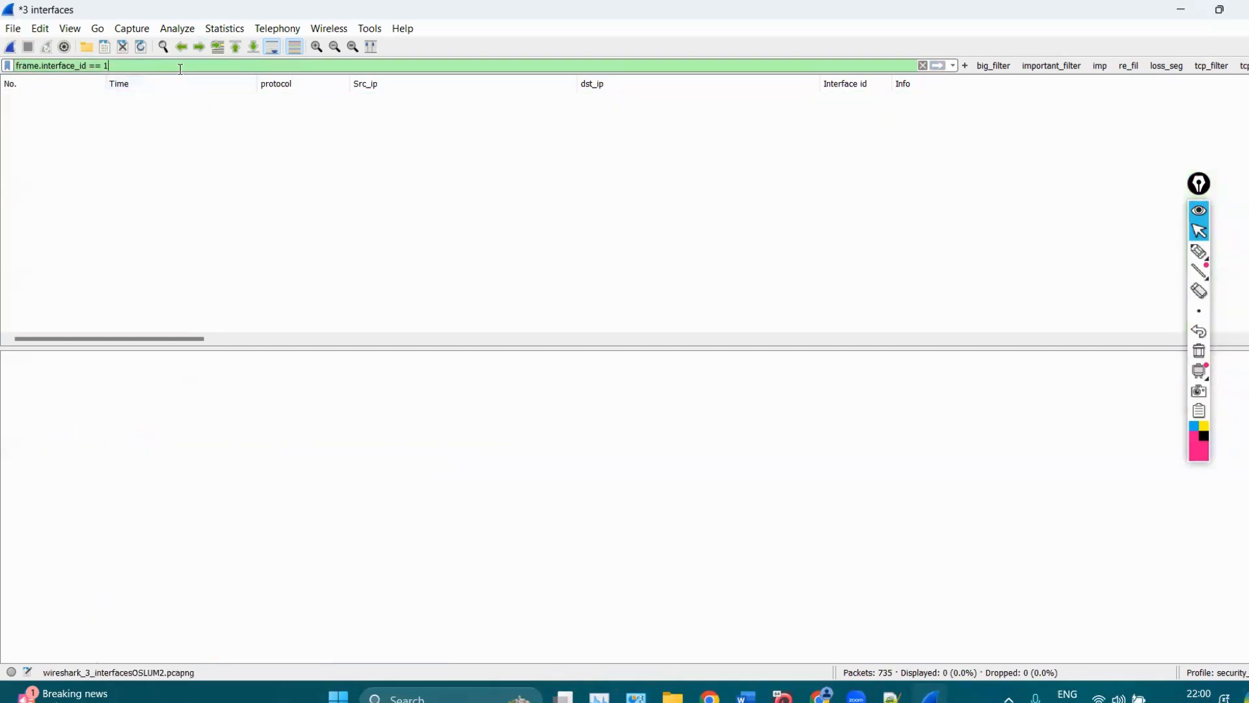
{"action": "key", "text": "BackSpace"}
{"action": "type", "text": "2"}
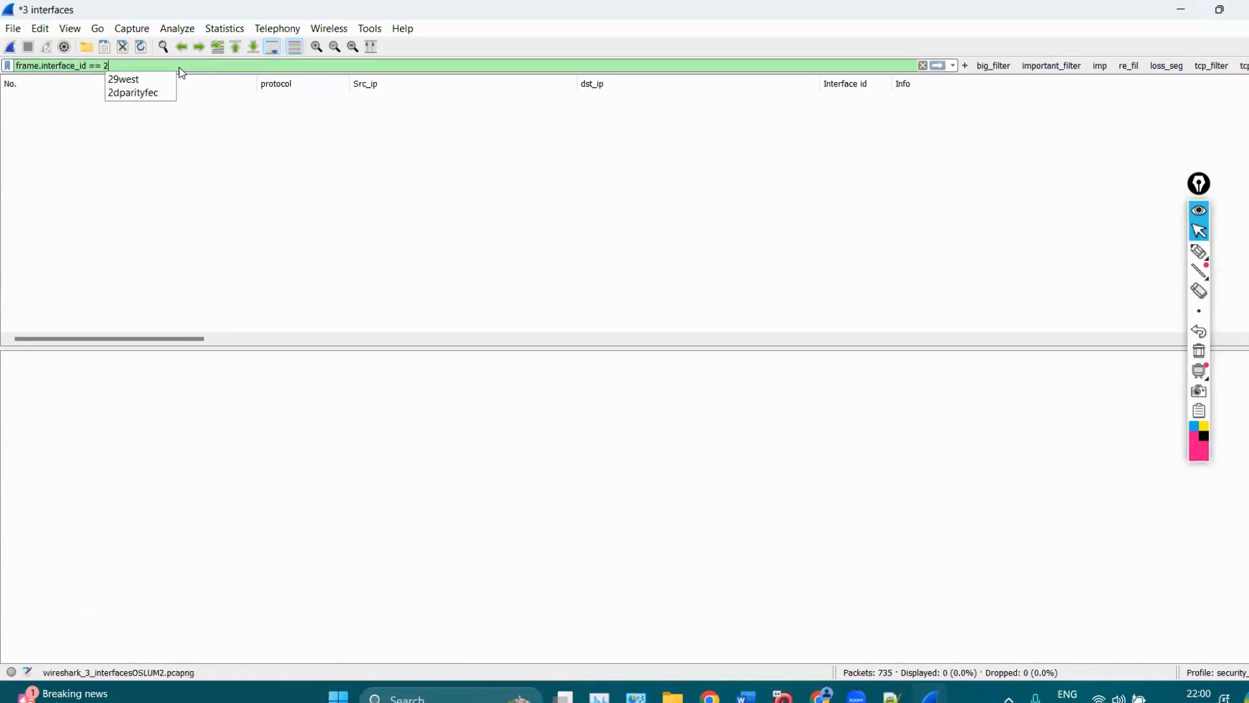
{"action": "key", "text": "Return"}
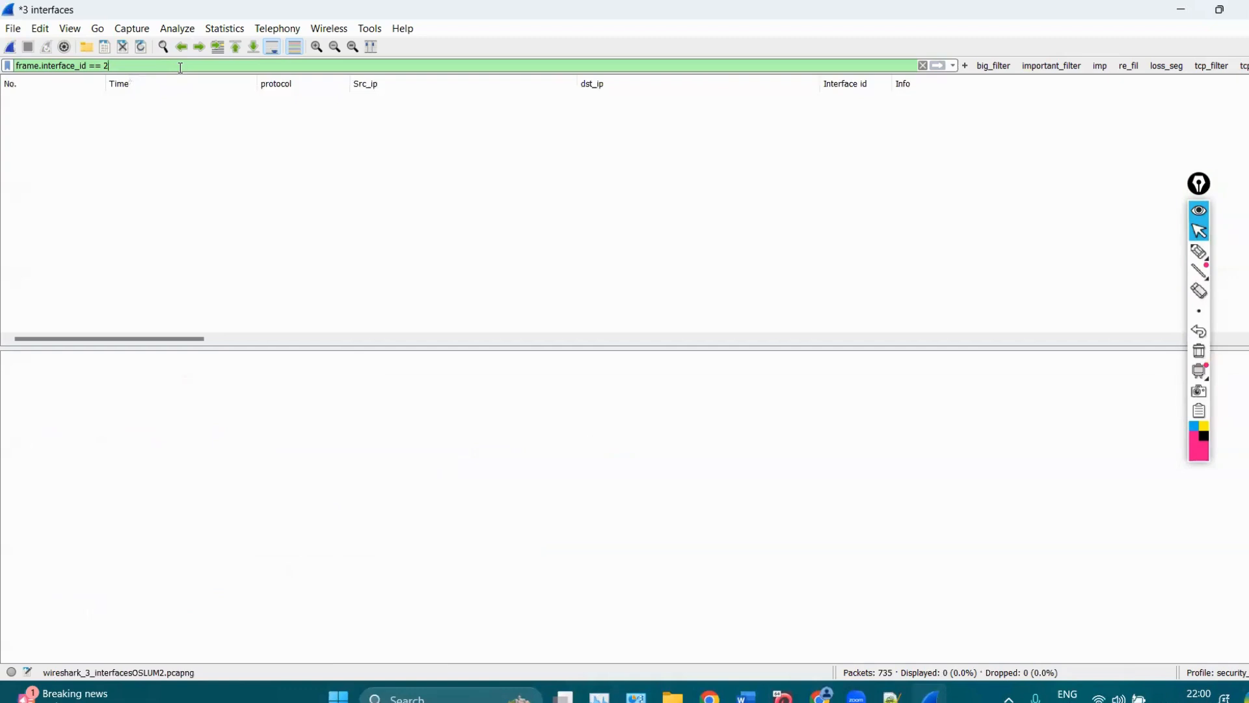
Apply the display filter frame.interface_id == 0 again and erase the filter text.
{"action": "key", "text": "BackSpace"}
{"action": "type", "text": "0"}
{"action": "key", "text": "Return"}
{"action": "key", "text": "BackSpace"}
{"action": "key", "text": "BackSpace"}
{"action": "key", "text": "BackSpace"}
{"action": "key", "text": "BackSpace"}
{"action": "key", "text": "BackSpace"}
{"action": "key", "text": "BackSpace"}
{"action": "key", "text": "BackSpace"}
{"action": "key", "text": "BackSpace"}
{"action": "key", "text": "BackSpace"}
{"action": "key", "text": "BackSpace"}
{"action": "key", "text": "BackSpace"}
{"action": "key", "text": "BackSpace"}
{"action": "key", "text": "BackSpace"}
{"action": "key", "text": "BackSpace"}
{"action": "key", "text": "BackSpace"}
{"action": "key", "text": "BackSpace"}
{"action": "key", "text": "BackSpace"}
{"action": "key", "text": "BackSpace"}
{"action": "key", "text": "BackSpace"}
{"action": "key", "text": "BackSpace"}
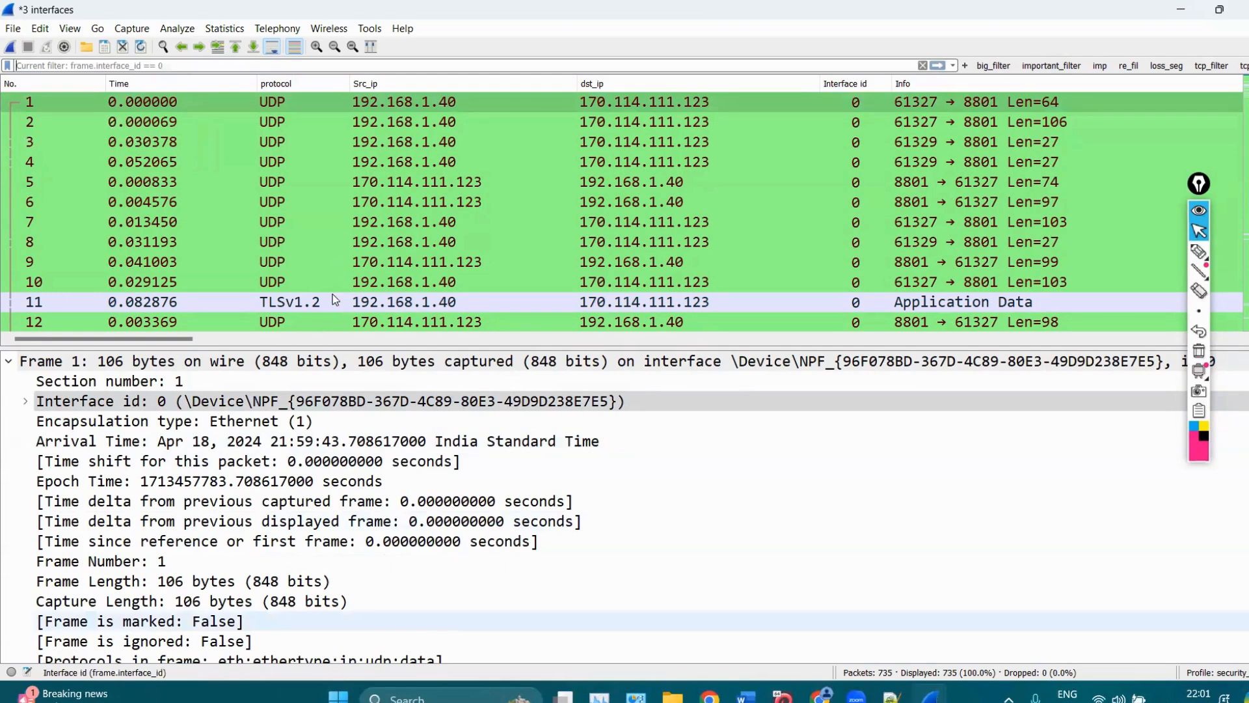
Look through several of the first packets in the list and compare their interface ids.
{"action": "right_click", "coordinate": [115, 398]}
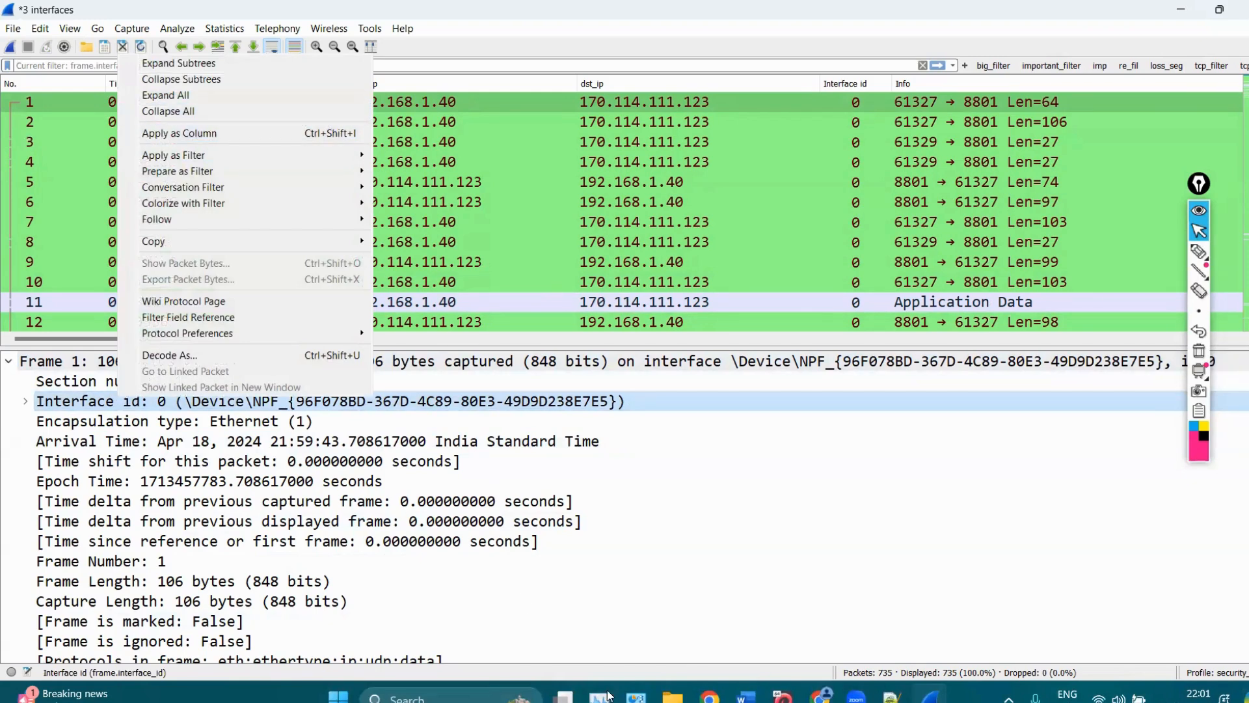
{"action": "left_click", "coordinate": [640, 283]}
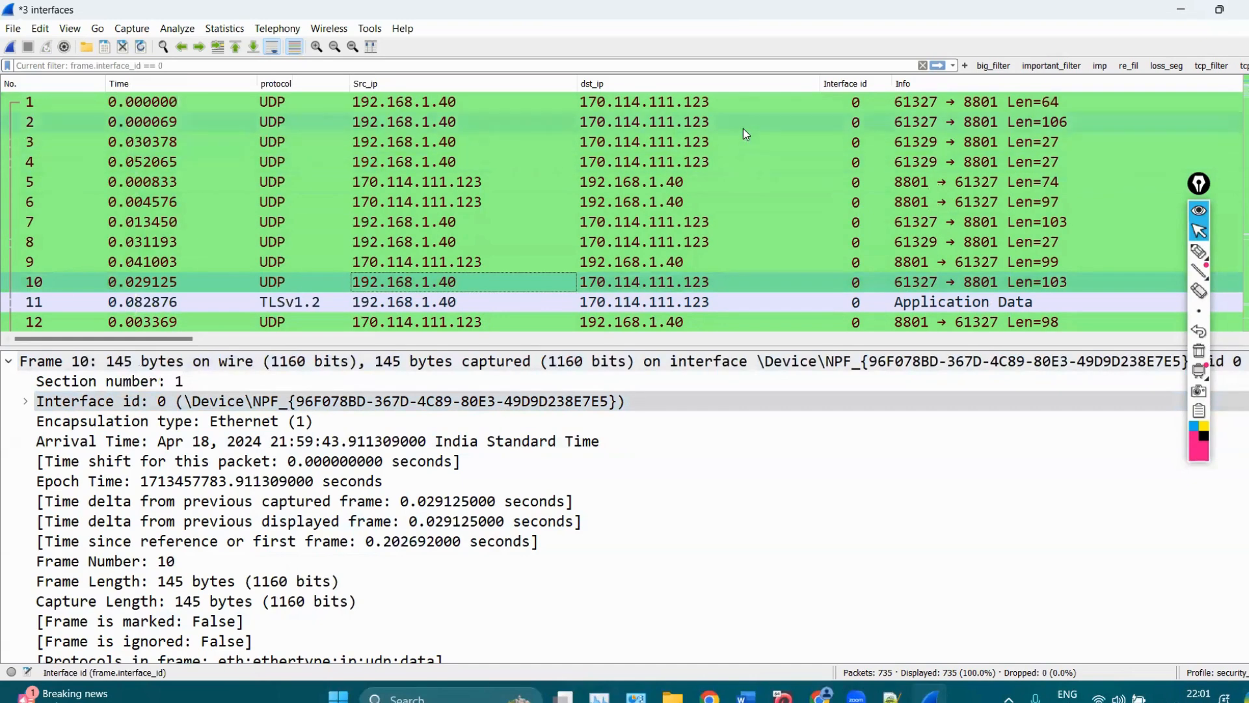
{"action": "left_click", "coordinate": [743, 127]}
{"action": "key", "text": "Up"}
{"action": "key", "text": "Down"}
{"action": "key", "text": "Down"}
{"action": "key", "text": "Down"}
{"action": "key", "text": "Down"}
{"action": "key", "text": "Down"}
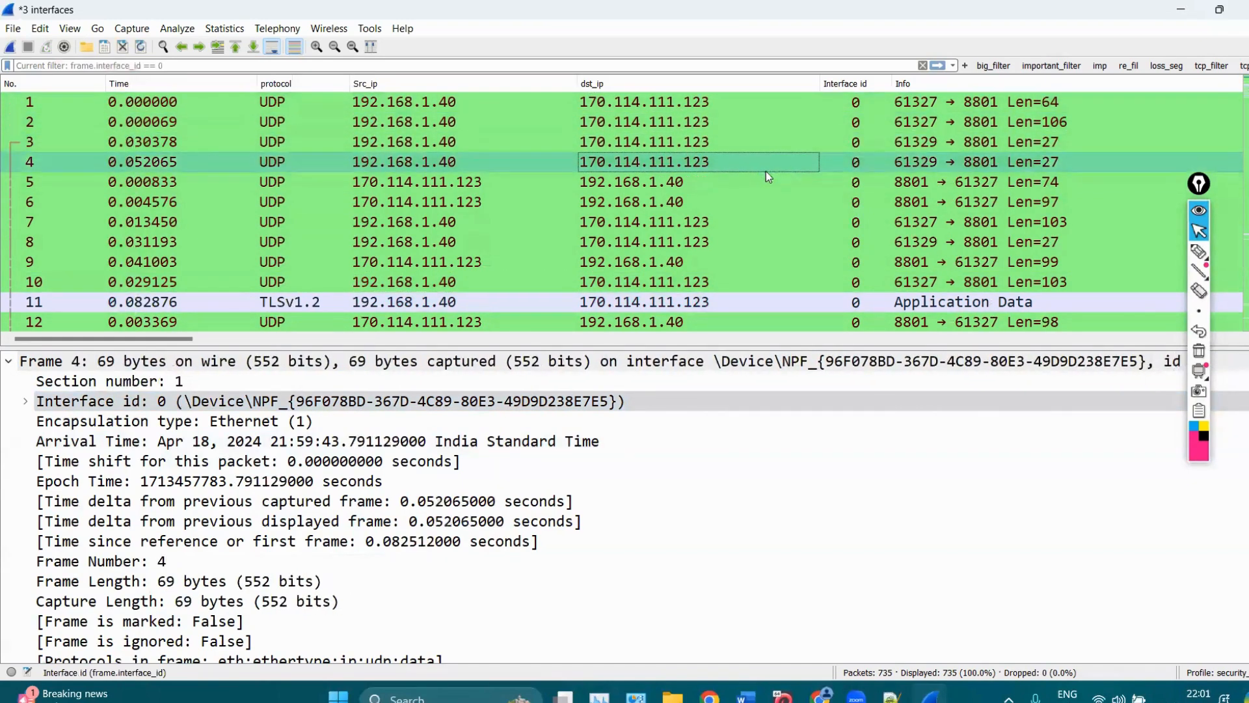
{"action": "left_click", "coordinate": [774, 262]}
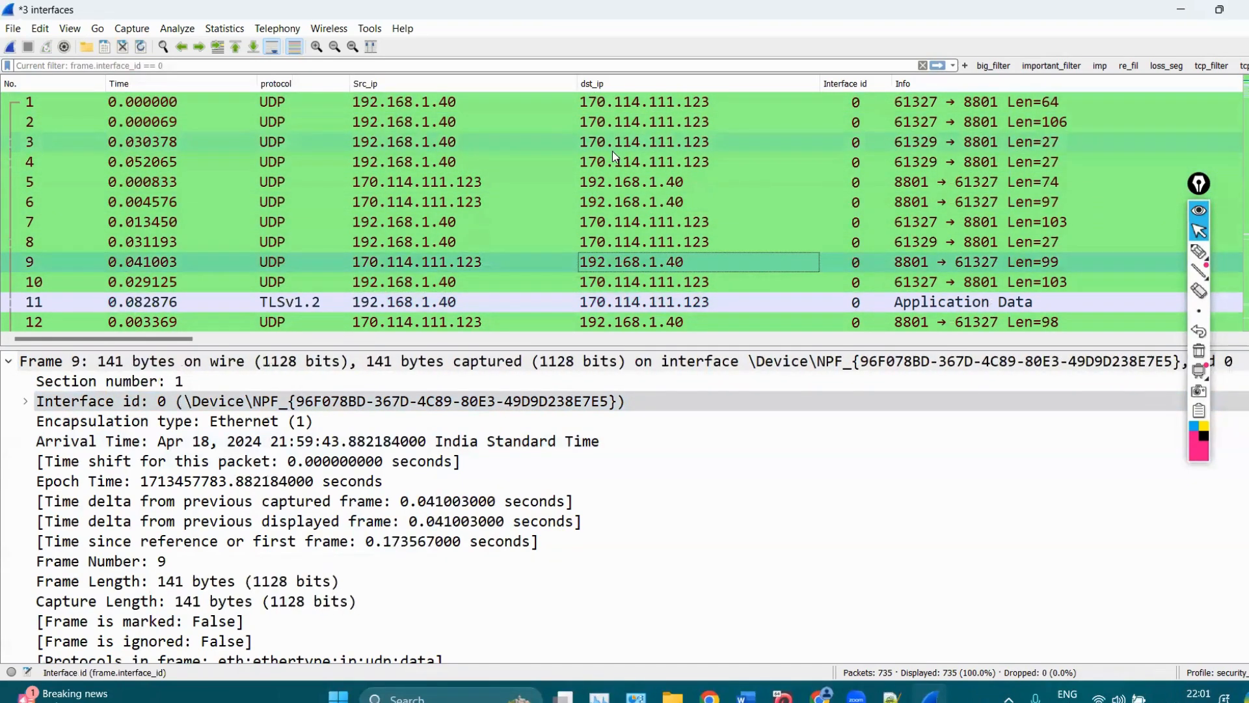
Quit Wireshark without saving the captured packets and launch it again.
{"action": "key", "text": "ctrl+q"}
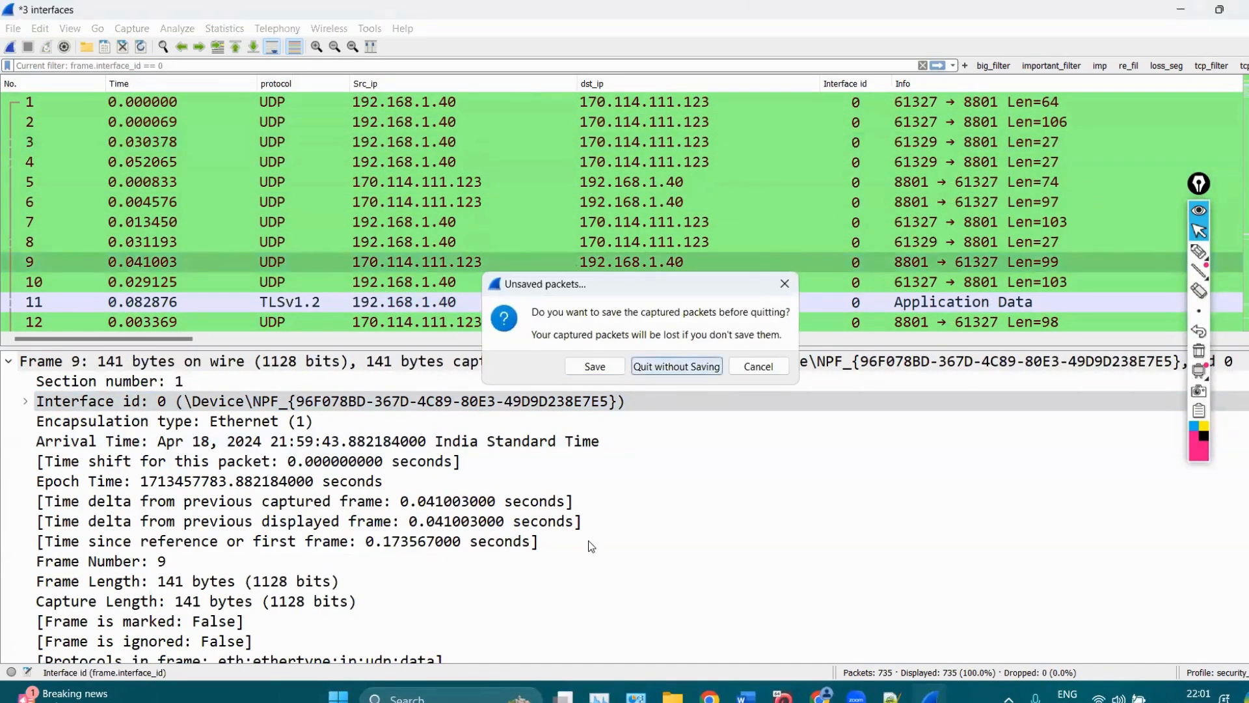
{"action": "left_click", "coordinate": [678, 365]}
{"action": "left_click", "coordinate": [456, 696]}
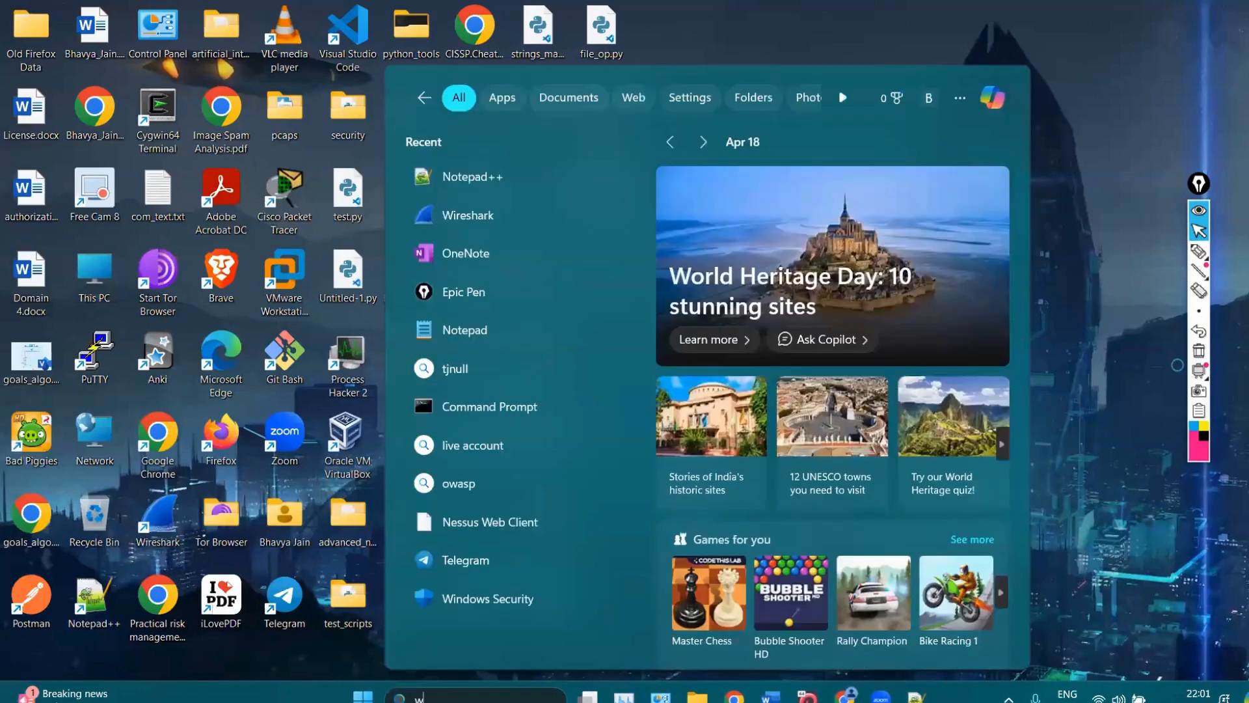
{"action": "type", "text": "wireshark"}
{"action": "left_click", "coordinate": [561, 193]}
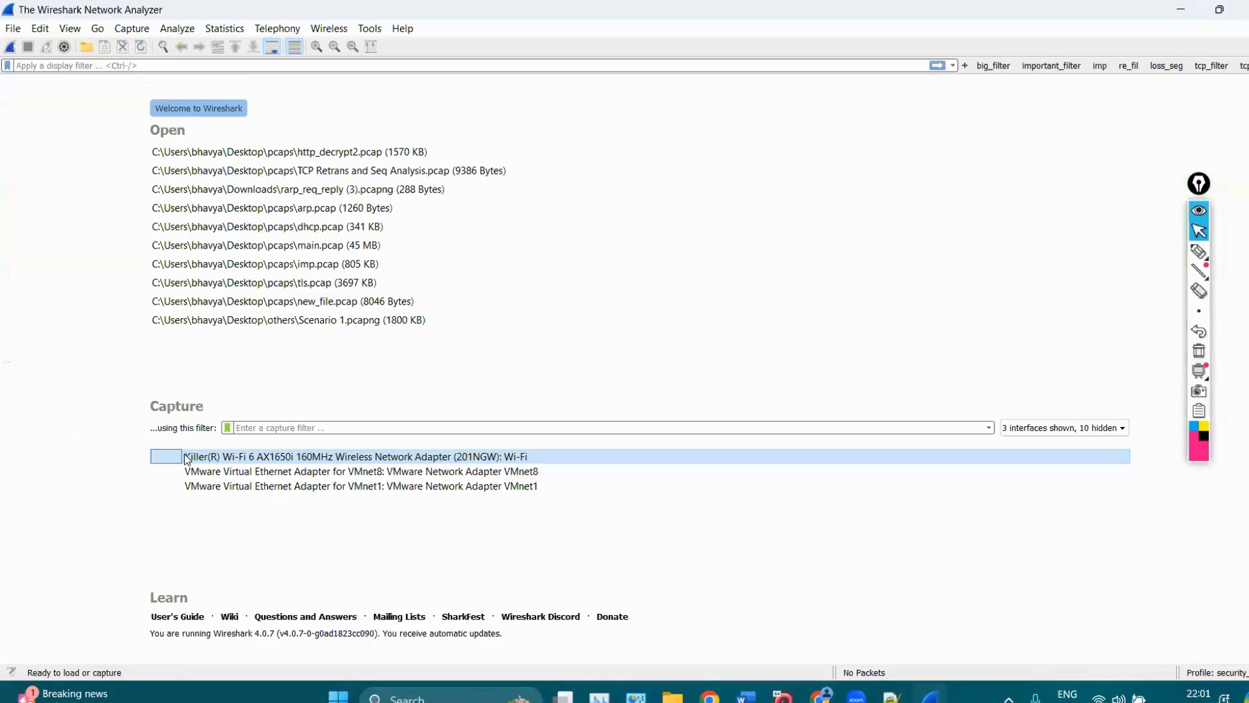
Capture briefly on the Wi-Fi interface alone and restart Wireshark without saving the packets.
{"action": "double_click", "coordinate": [187, 459]}
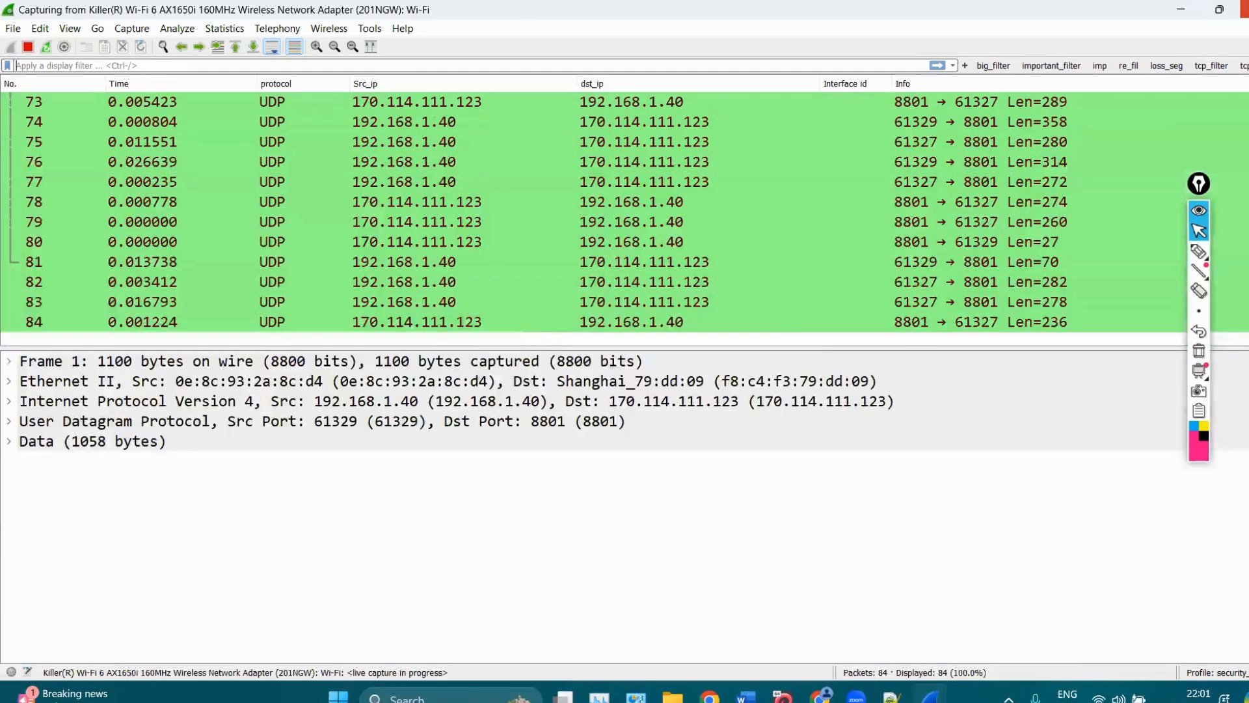
{"action": "left_click", "coordinate": [1244, 9]}
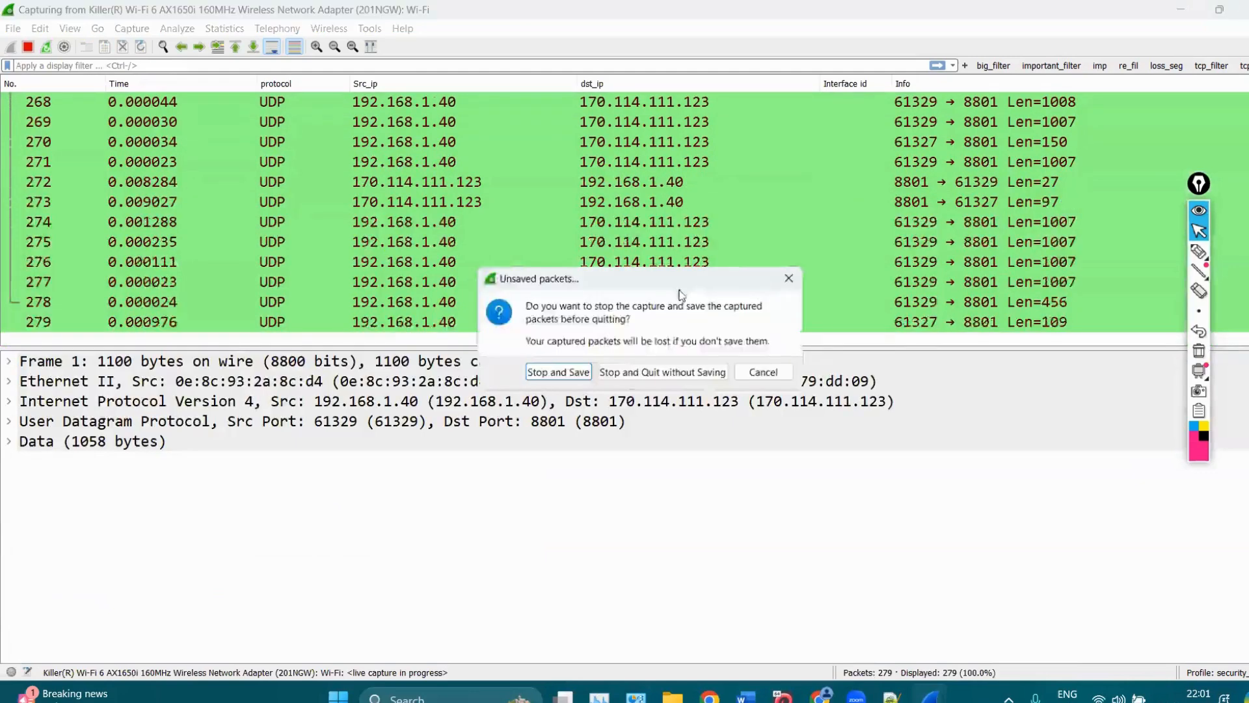
{"action": "left_click", "coordinate": [664, 374]}
{"action": "left_click", "coordinate": [462, 699]}
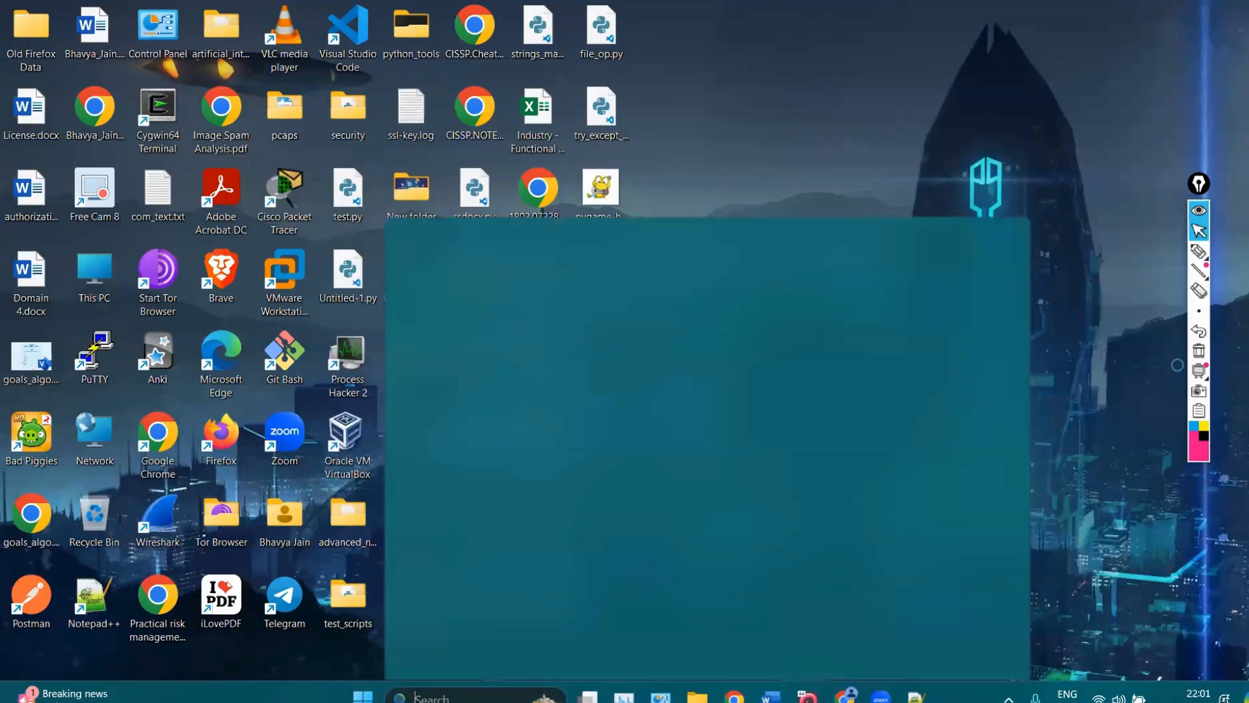
{"action": "type", "text": "wireshark"}
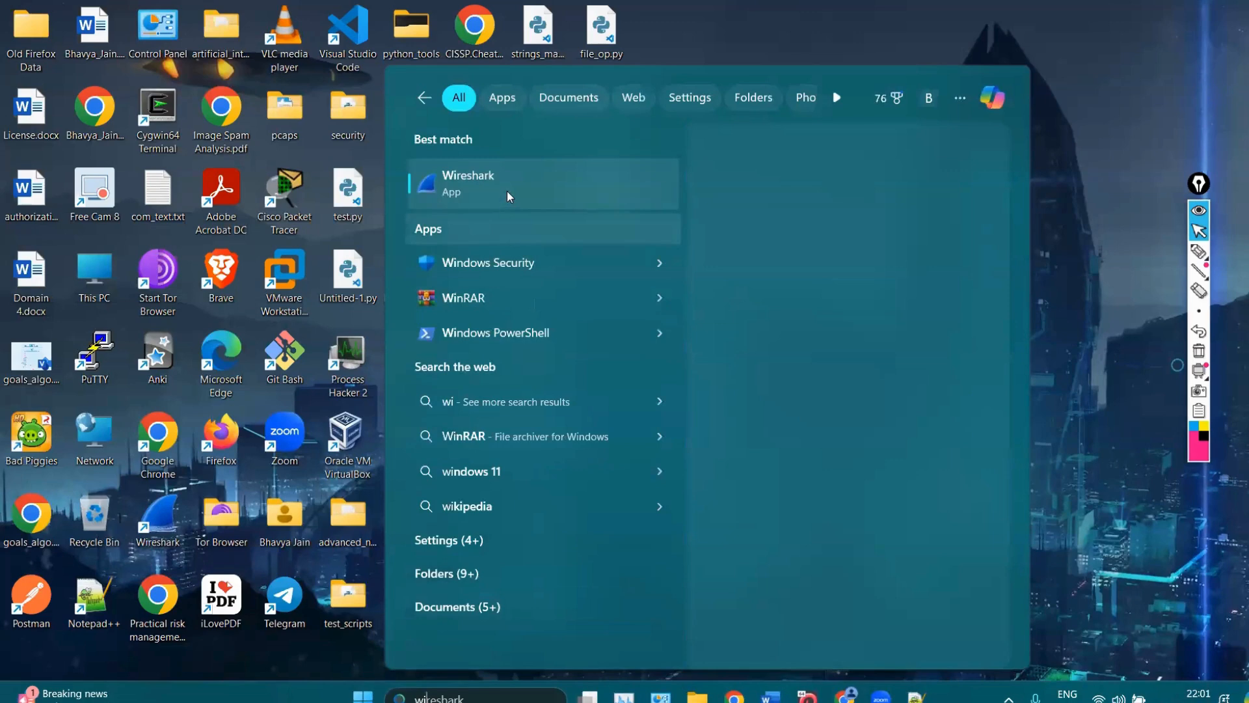
{"action": "key", "text": "Return"}
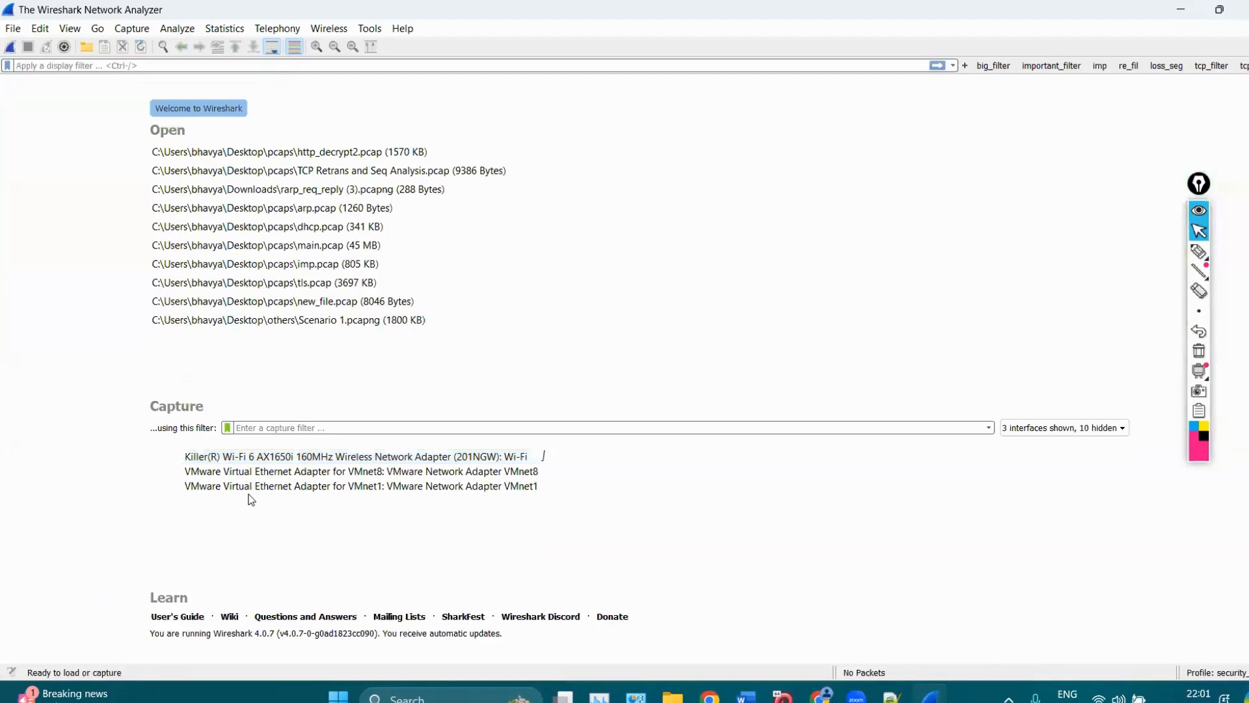
Select Wi-Fi, VMnet8 and VMnet1 one at a time, and select all three interfaces as a range from Wi-Fi to VMnet1.
{"action": "left_click", "coordinate": [267, 459]}
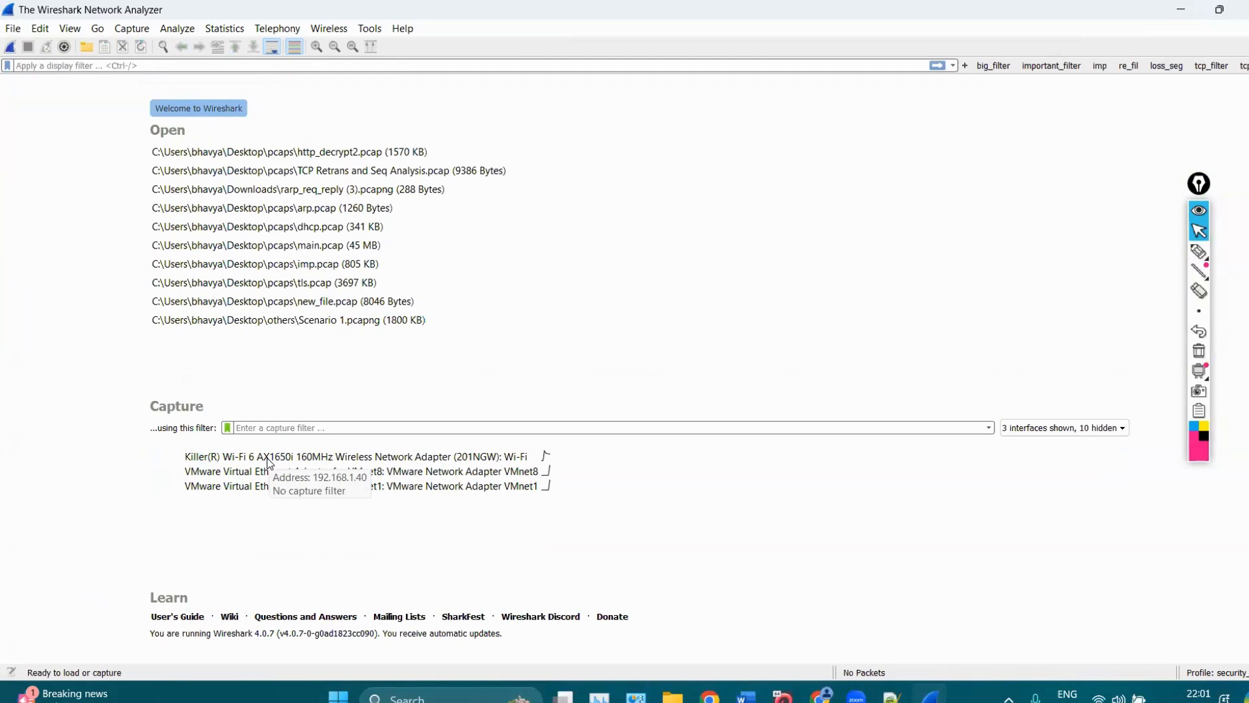
{"action": "left_click", "coordinate": [281, 470]}
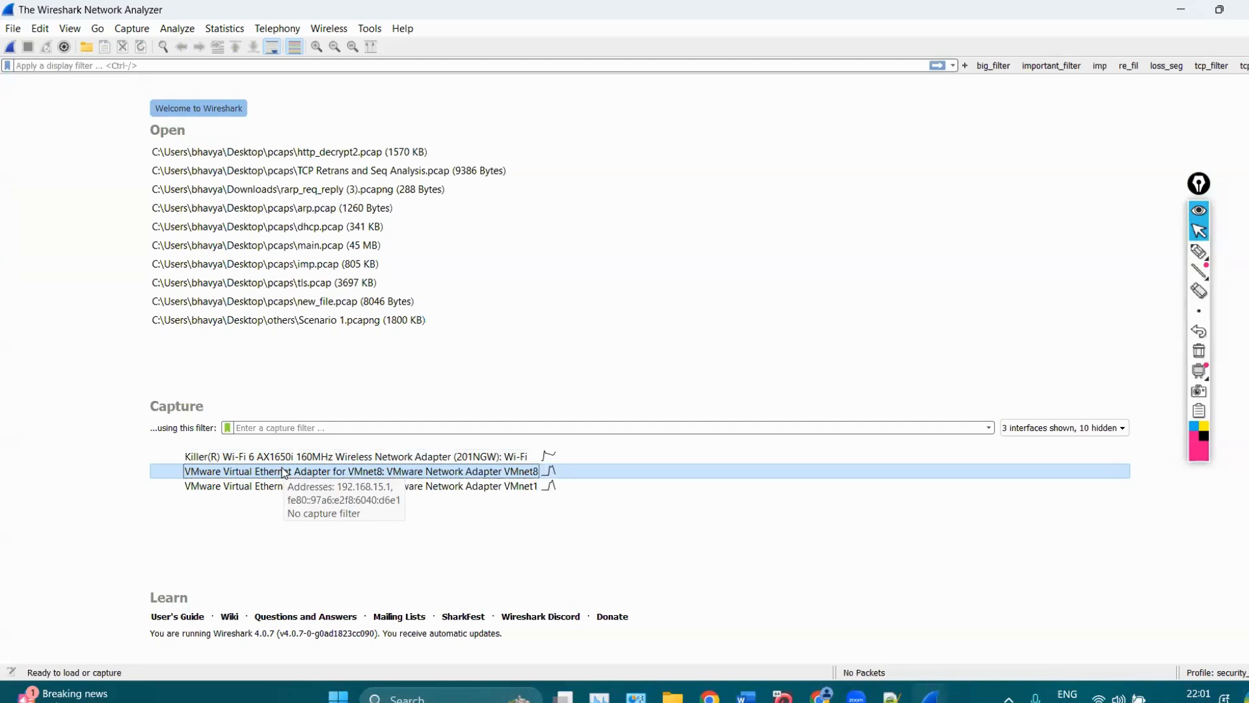
{"action": "left_click", "coordinate": [280, 487]}
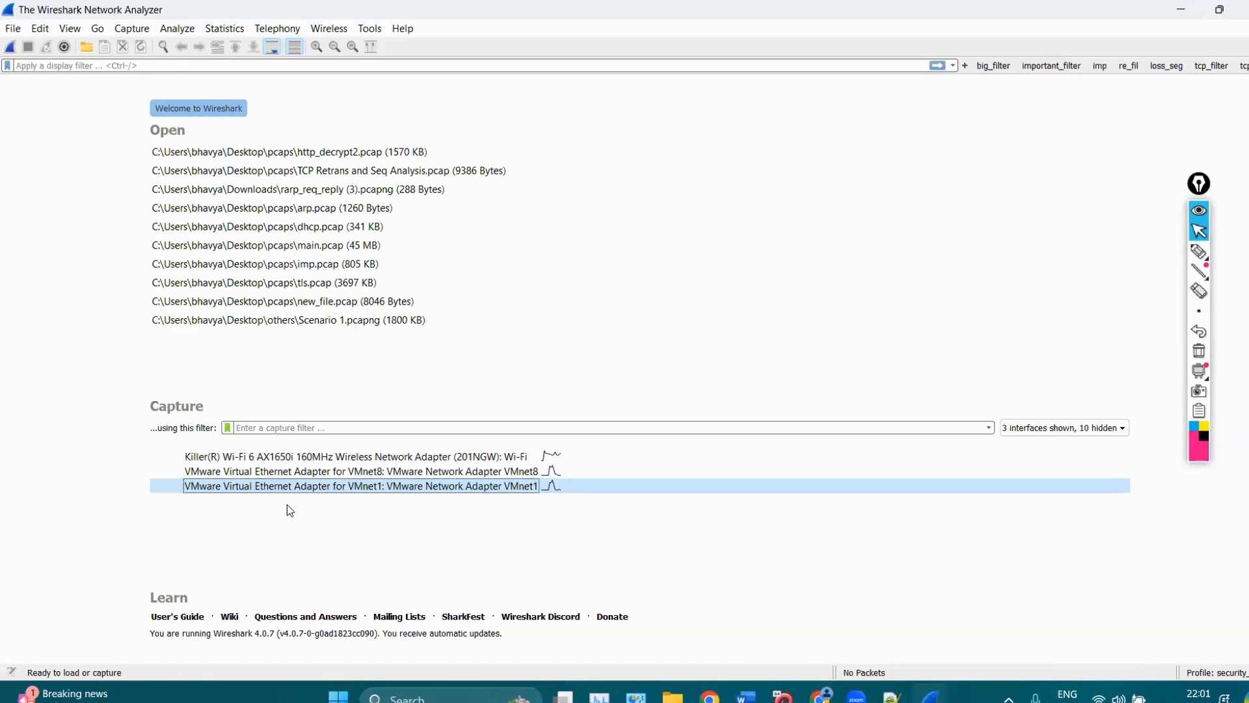
{"action": "left_click", "coordinate": [280, 457]}
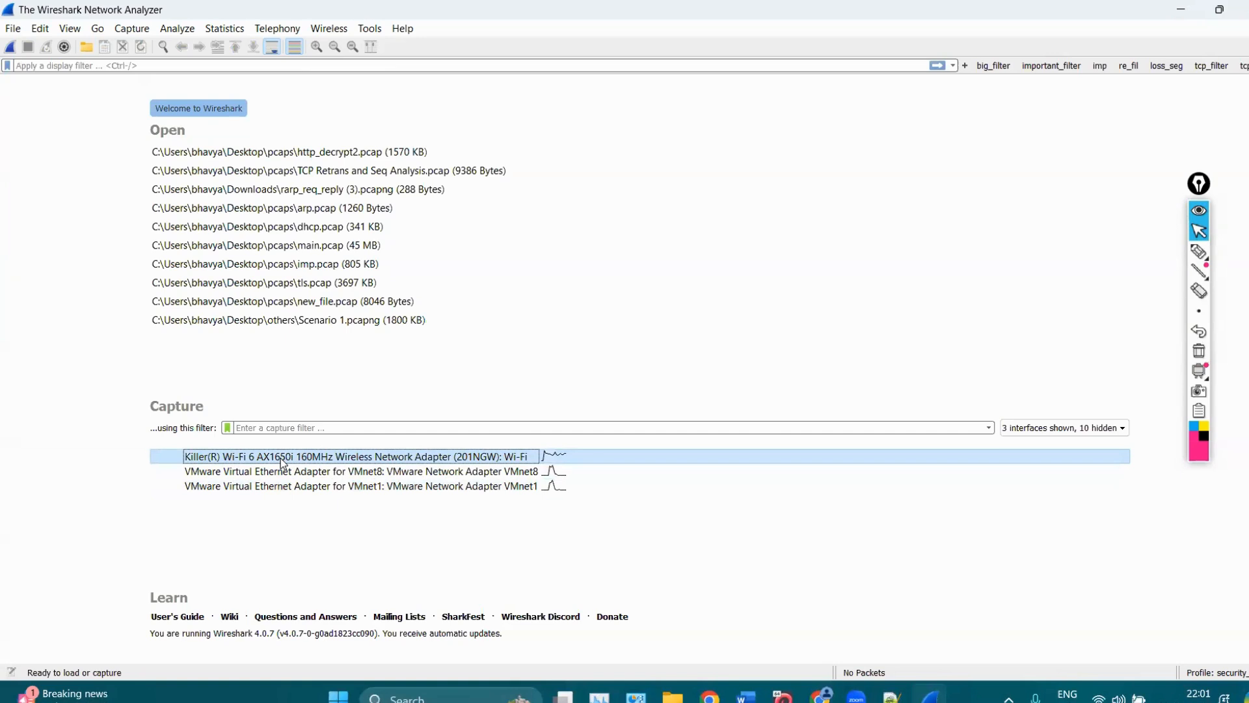
{"action": "left_click", "coordinate": [333, 489], "text": "shift"}
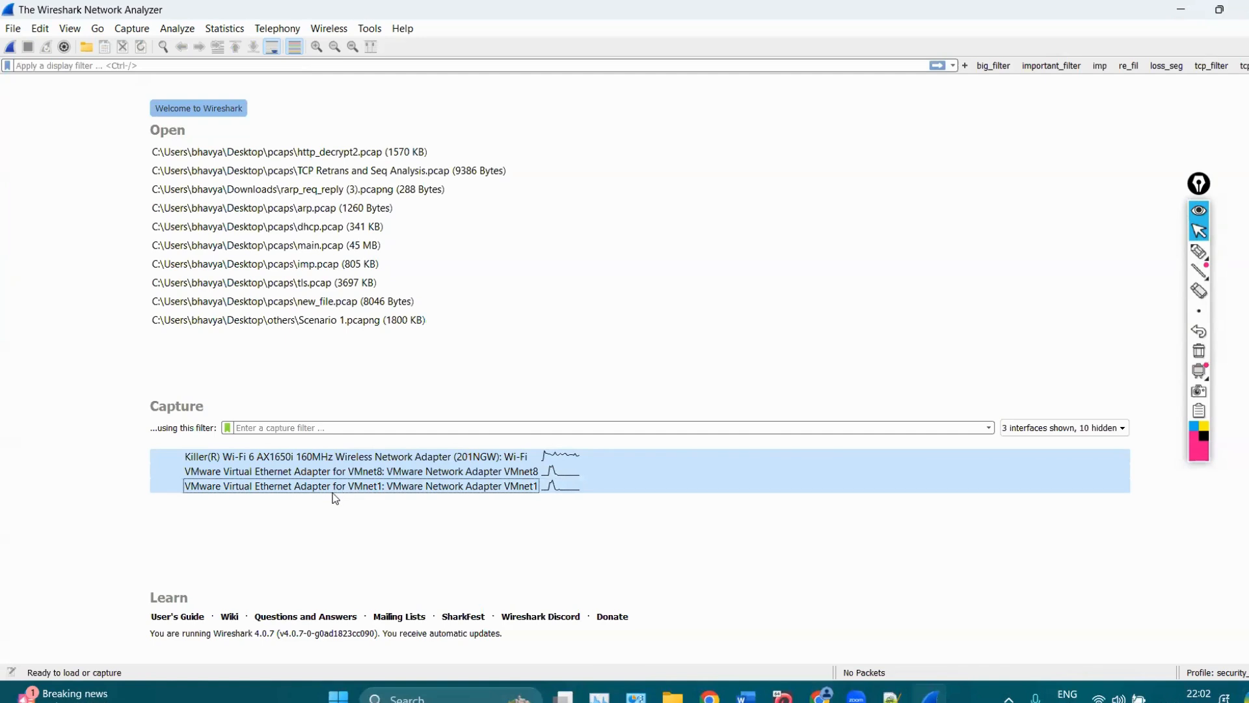
Mark and number the selected interfaces with freehand Epic Pen strokes, erase the drawing and collapse the pen tools.
{"action": "left_click", "coordinate": [1200, 251]}
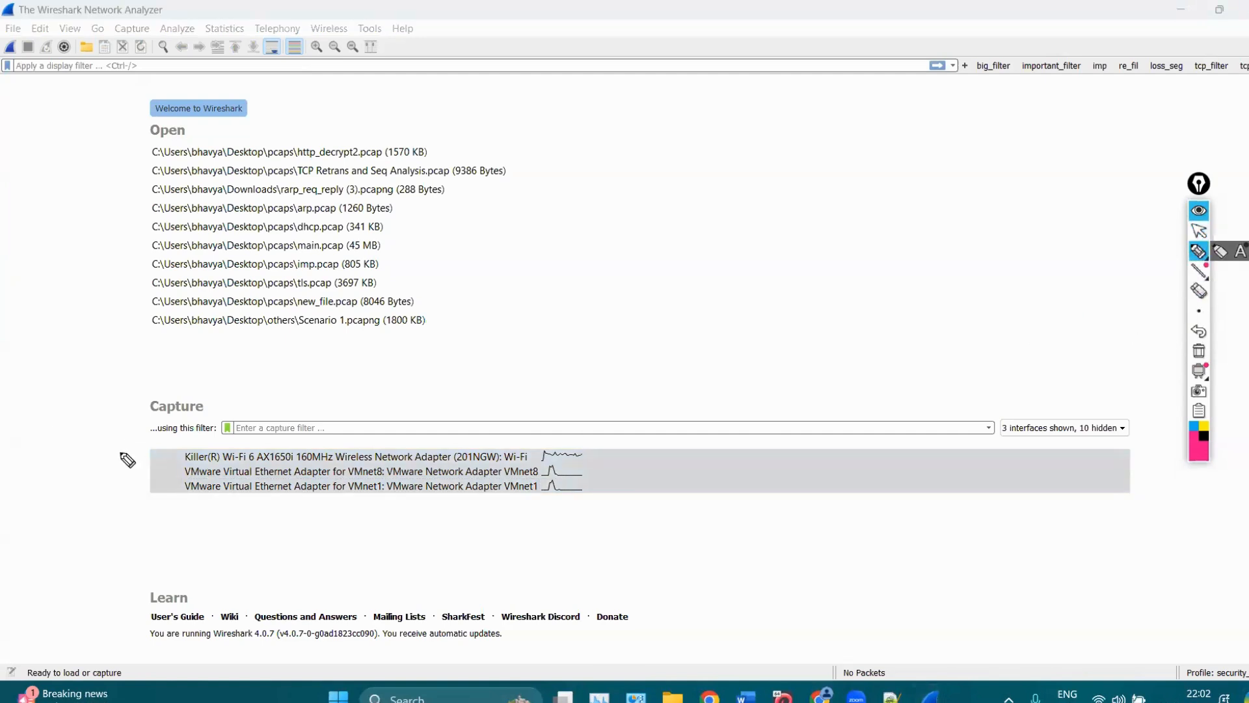
{"action": "mouse_move", "coordinate": [117, 460]}
{"action": "left_mouse_down"}
{"action": "mouse_move", "coordinate": [186, 449]}
{"action": "mouse_move", "coordinate": [186, 491]}
{"action": "left_mouse_up"}
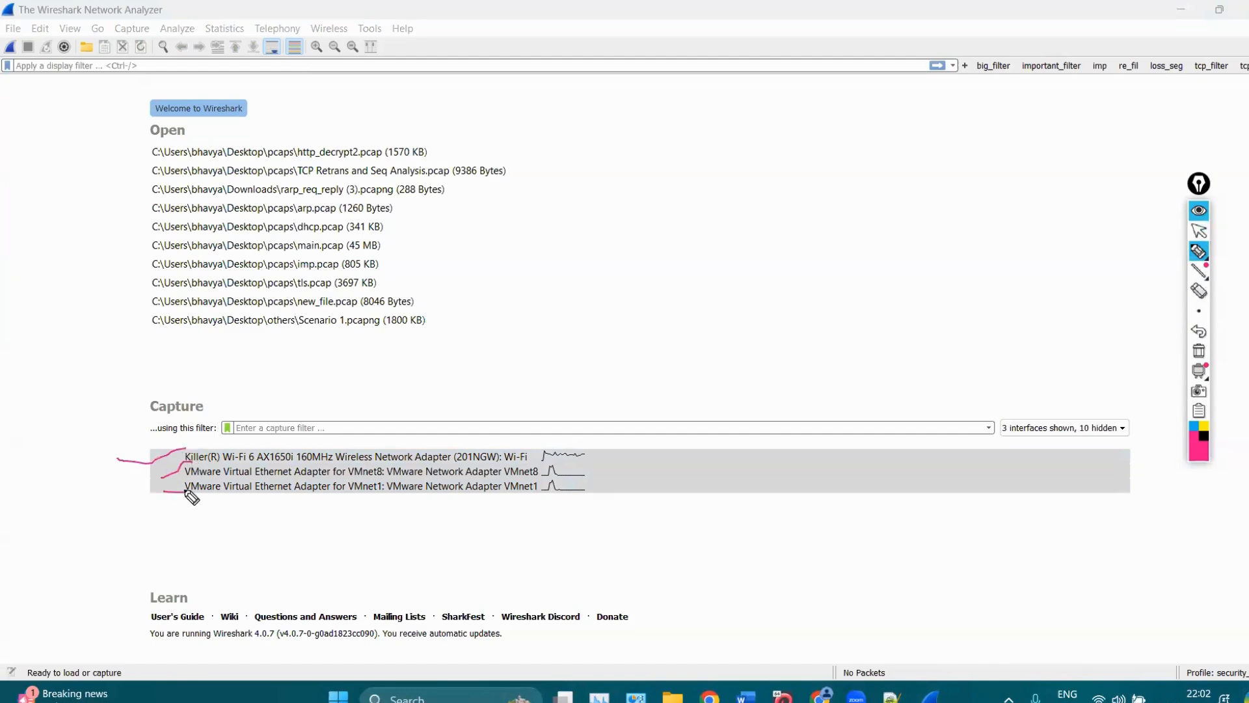
{"action": "mouse_move", "coordinate": [137, 444]}
{"action": "left_mouse_down"}
{"action": "mouse_move", "coordinate": [105, 443]}
{"action": "mouse_move", "coordinate": [140, 490]}
{"action": "left_mouse_up"}
{"action": "mouse_move", "coordinate": [104, 444]}
{"action": "left_mouse_down"}
{"action": "mouse_move", "coordinate": [89, 452]}
{"action": "mouse_move", "coordinate": [78, 502]}
{"action": "mouse_move", "coordinate": [117, 505]}
{"action": "left_mouse_up"}
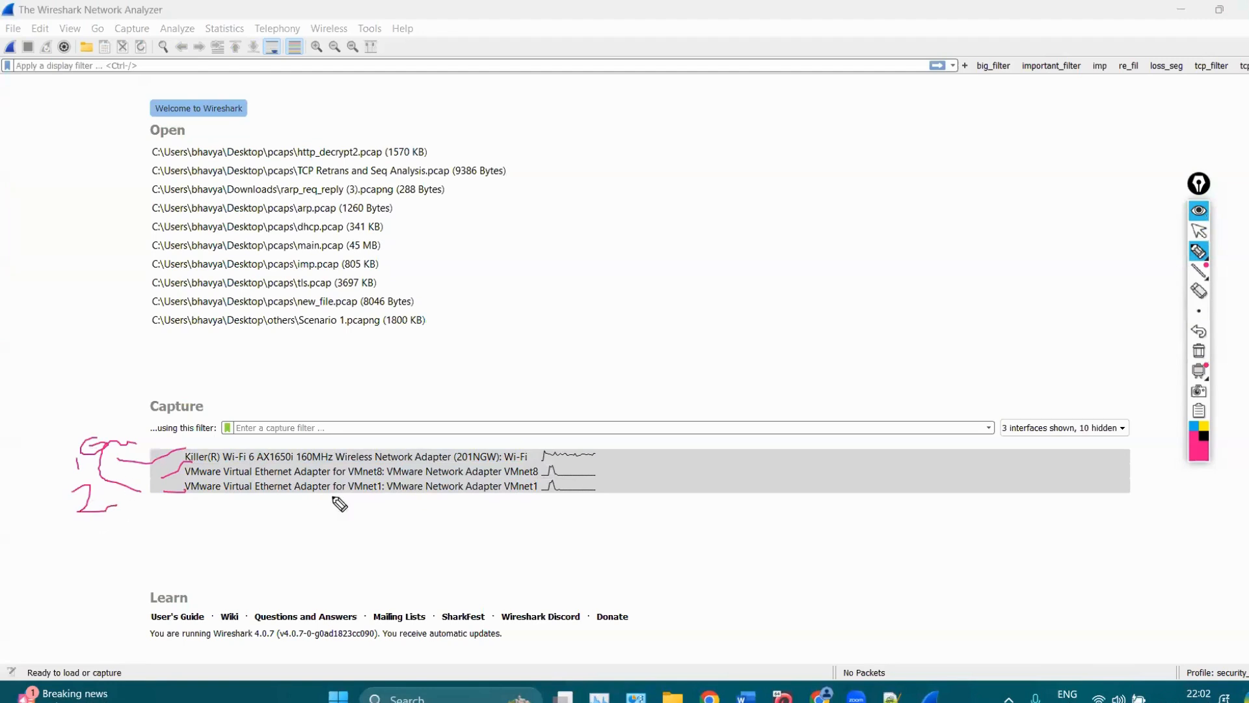
{"action": "left_click", "coordinate": [1198, 351]}
{"action": "left_click", "coordinate": [1200, 230]}
{"action": "left_click", "coordinate": [1200, 216]}
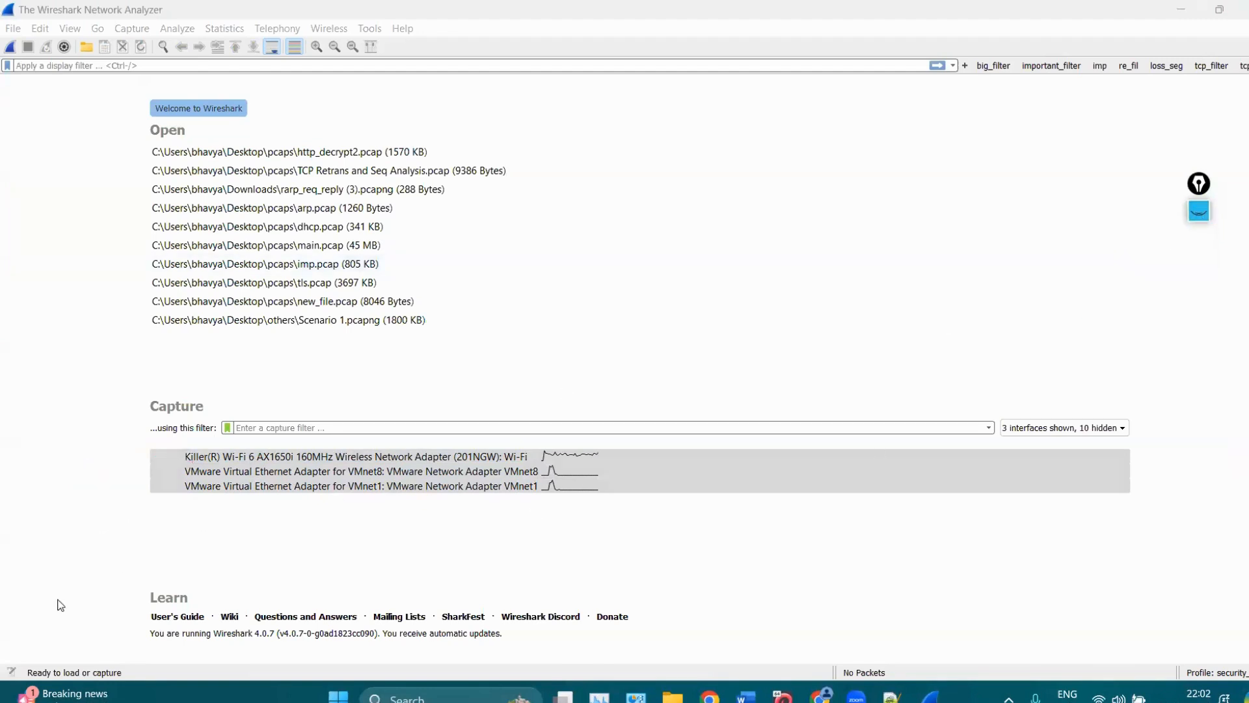
Start capturing on the three selected interfaces.
{"action": "left_click", "coordinate": [65, 488]}
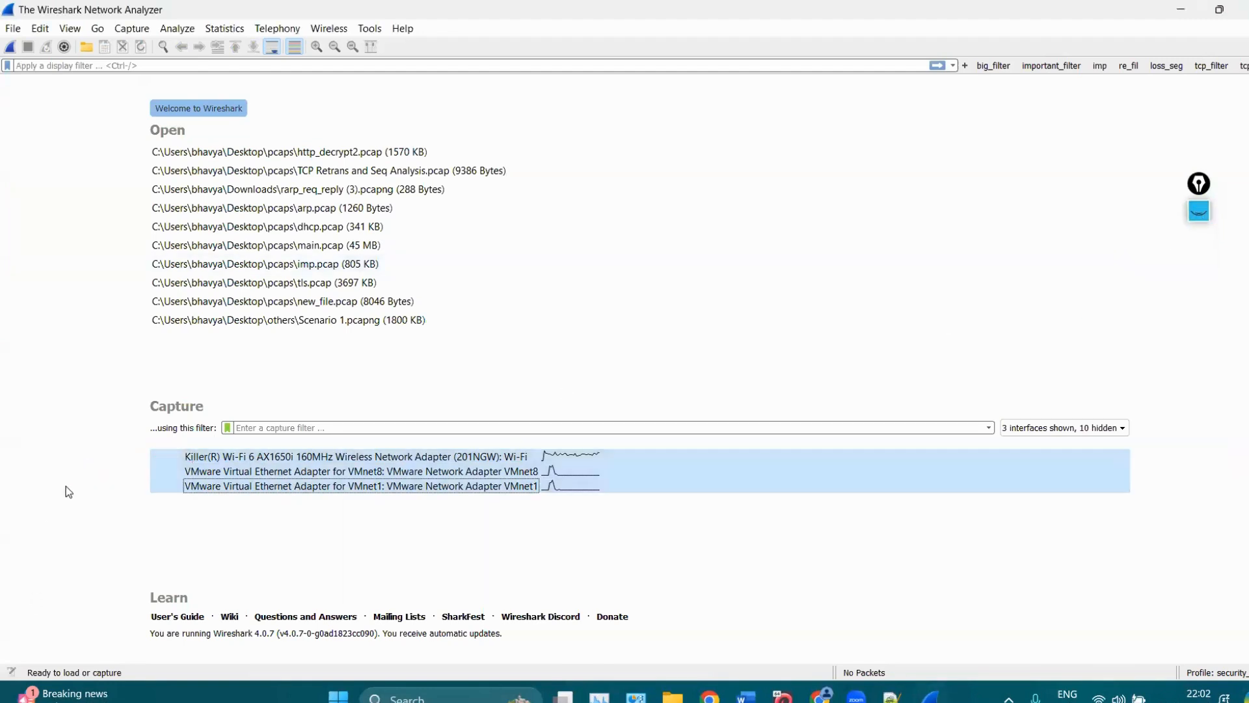
{"action": "left_click", "coordinate": [7, 47]}
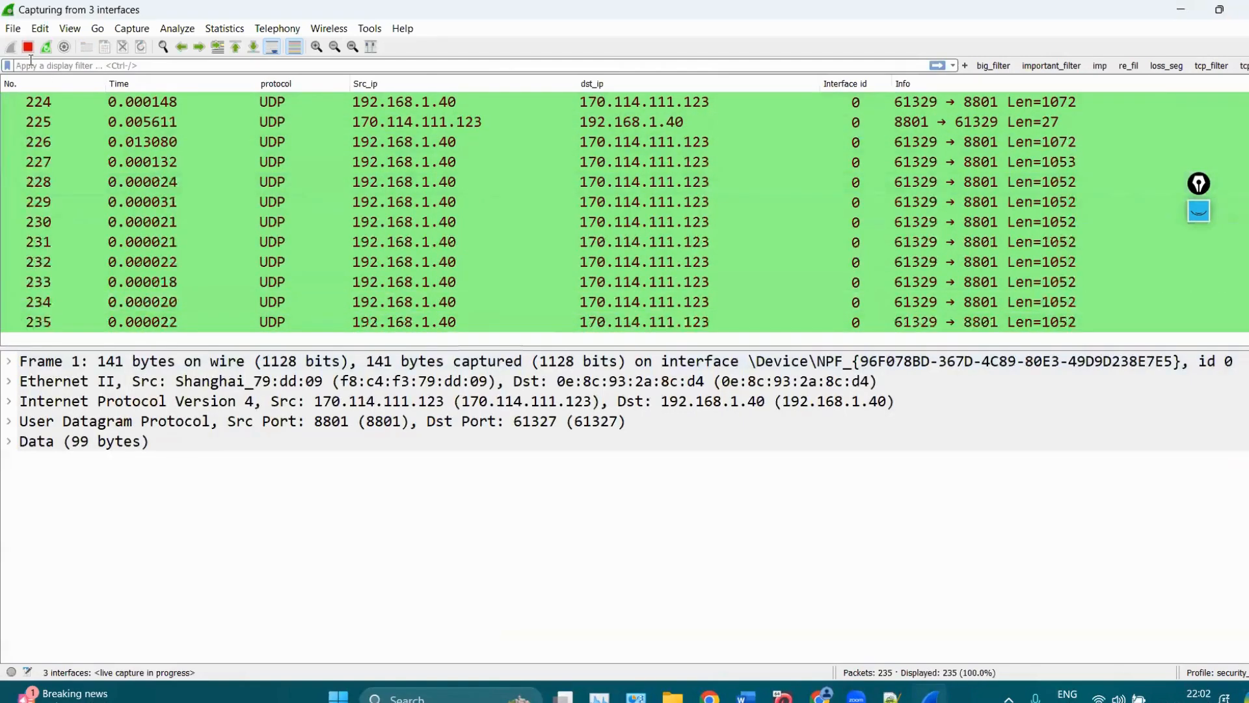
Stop the three-interface capture and sort the packet list by interface id.
{"action": "left_click", "coordinate": [28, 47]}
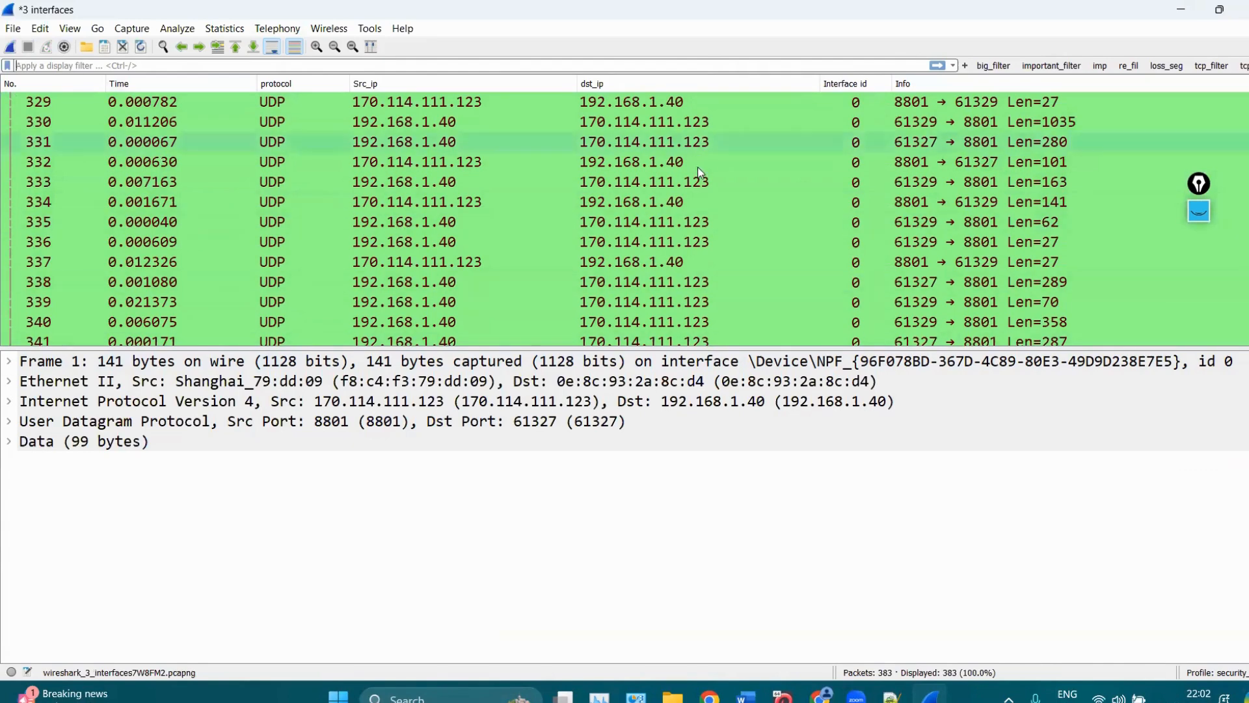
{"action": "left_click", "coordinate": [875, 87]}
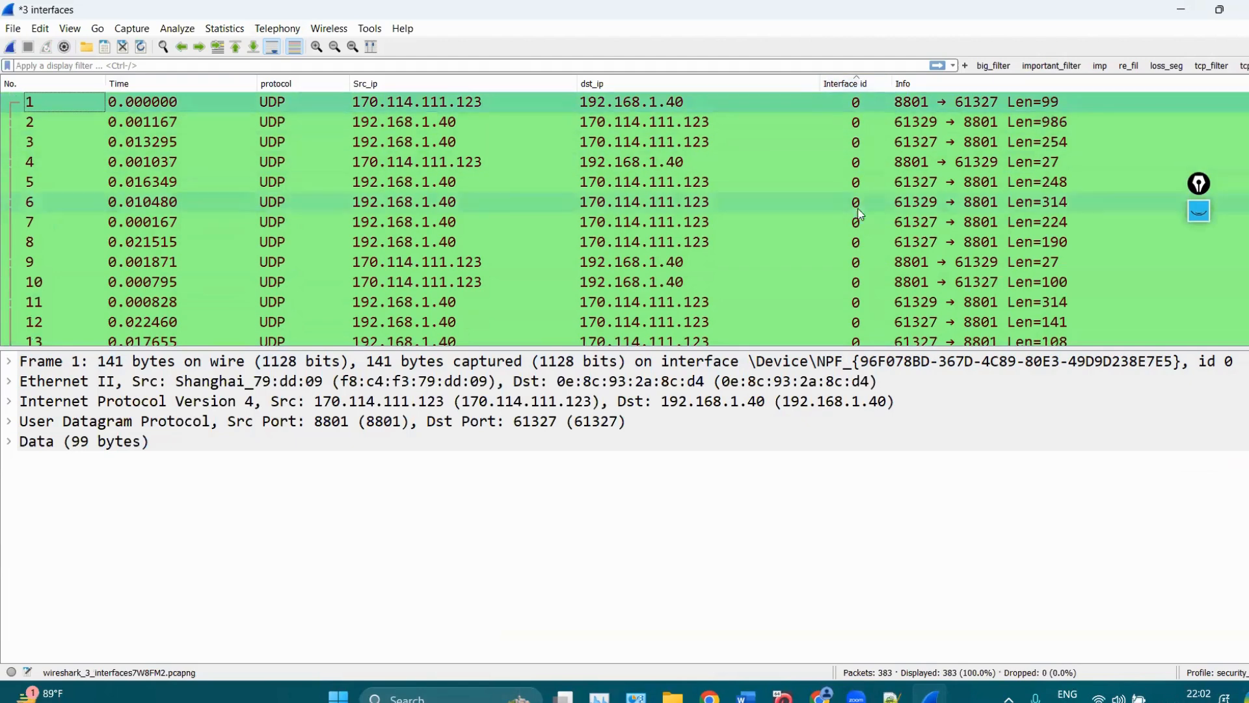
Expand frame 1 and apply its interface id field as the display filter frame.interface_id == 0.
{"action": "left_click", "coordinate": [7, 361]}
{"action": "right_click", "coordinate": [93, 404]}
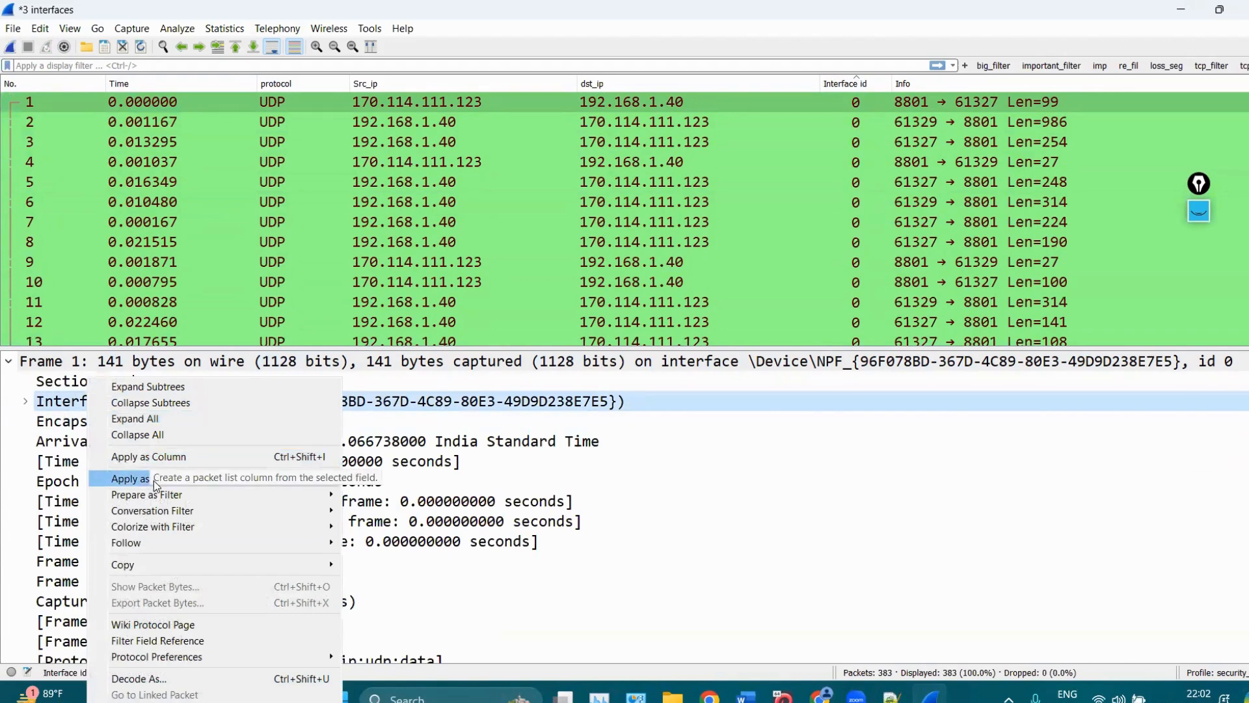
{"action": "mouse_move", "coordinate": [181, 480]}
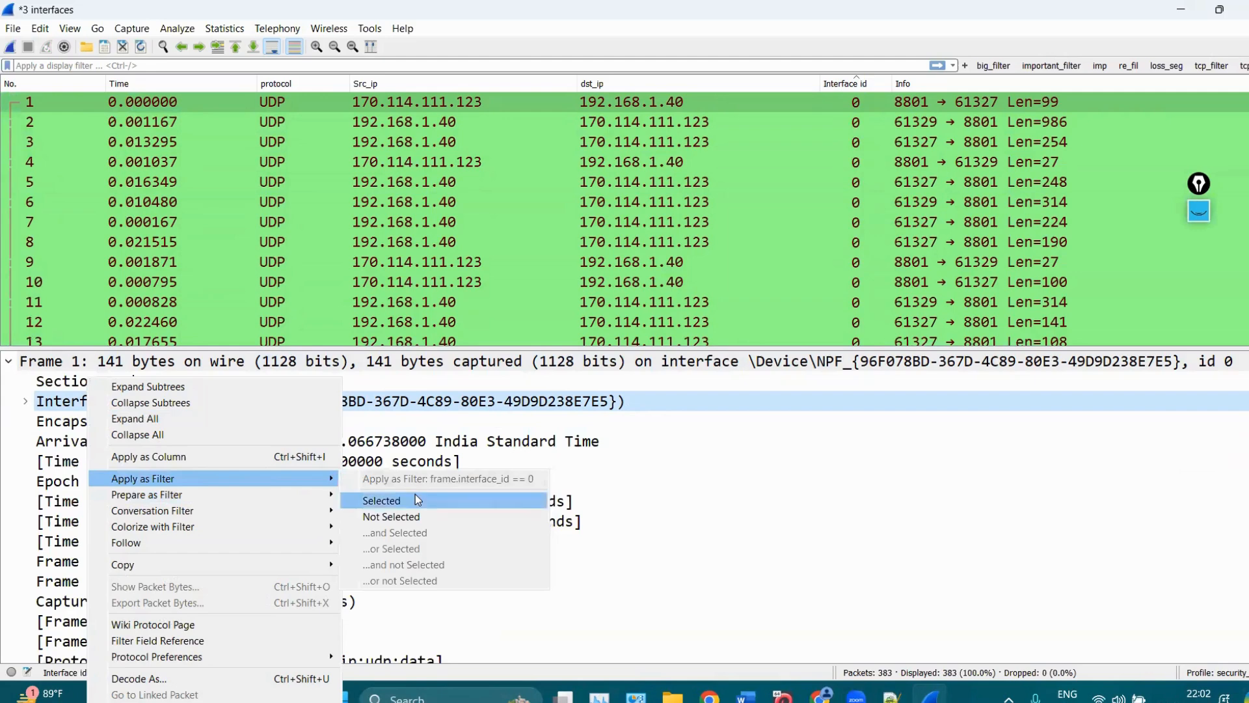
{"action": "left_click", "coordinate": [382, 501]}
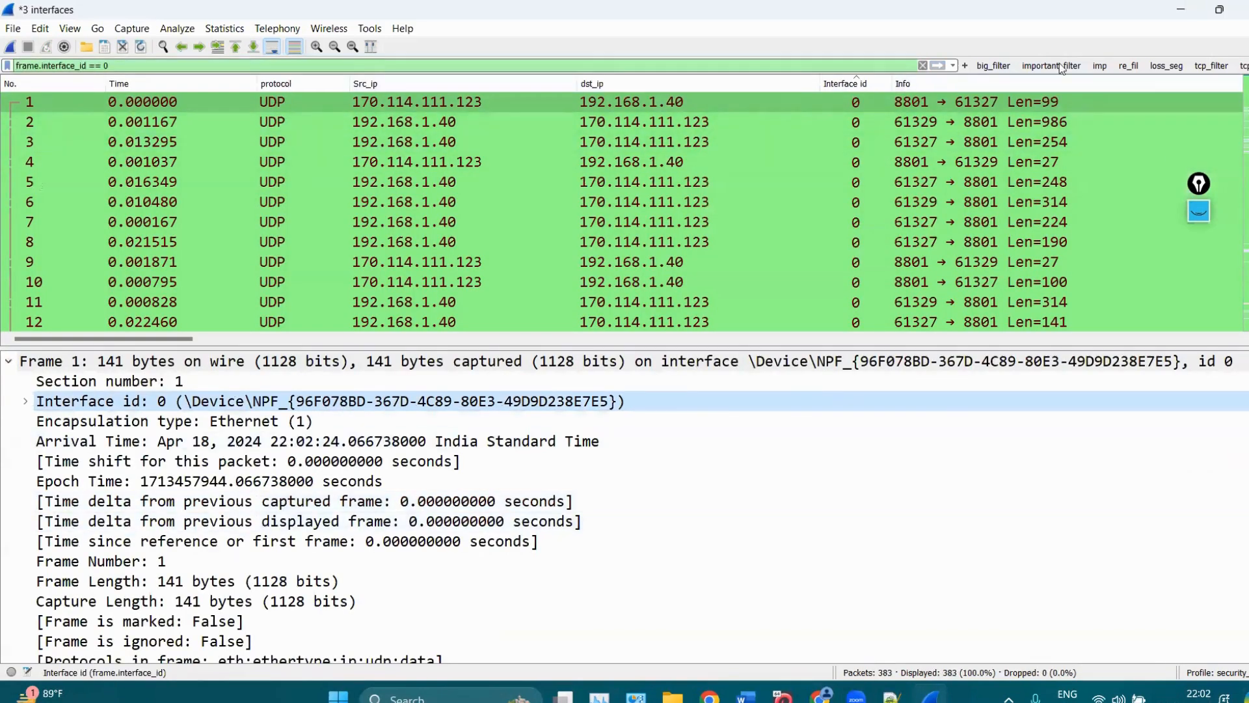
Filter the packets by frame.interface_id == 1 and afresh by frame.interface_id == 2.
{"action": "left_click", "coordinate": [129, 65]}
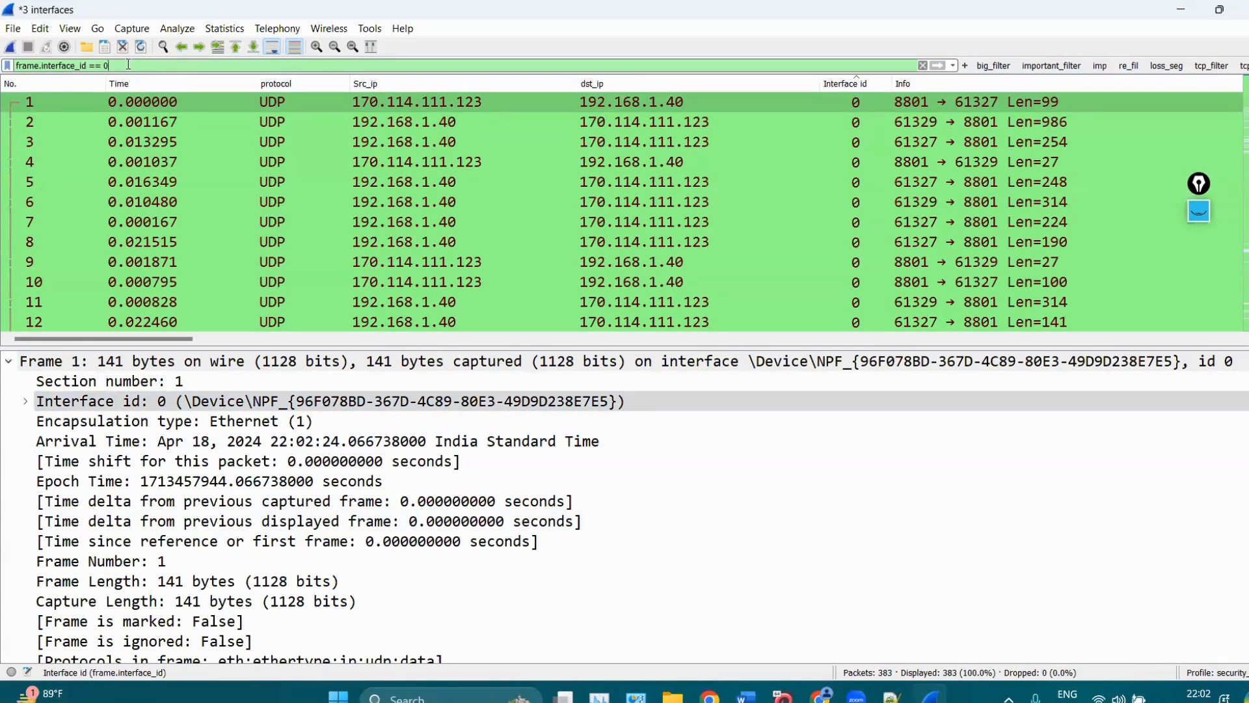
{"action": "key", "text": "BackSpace"}
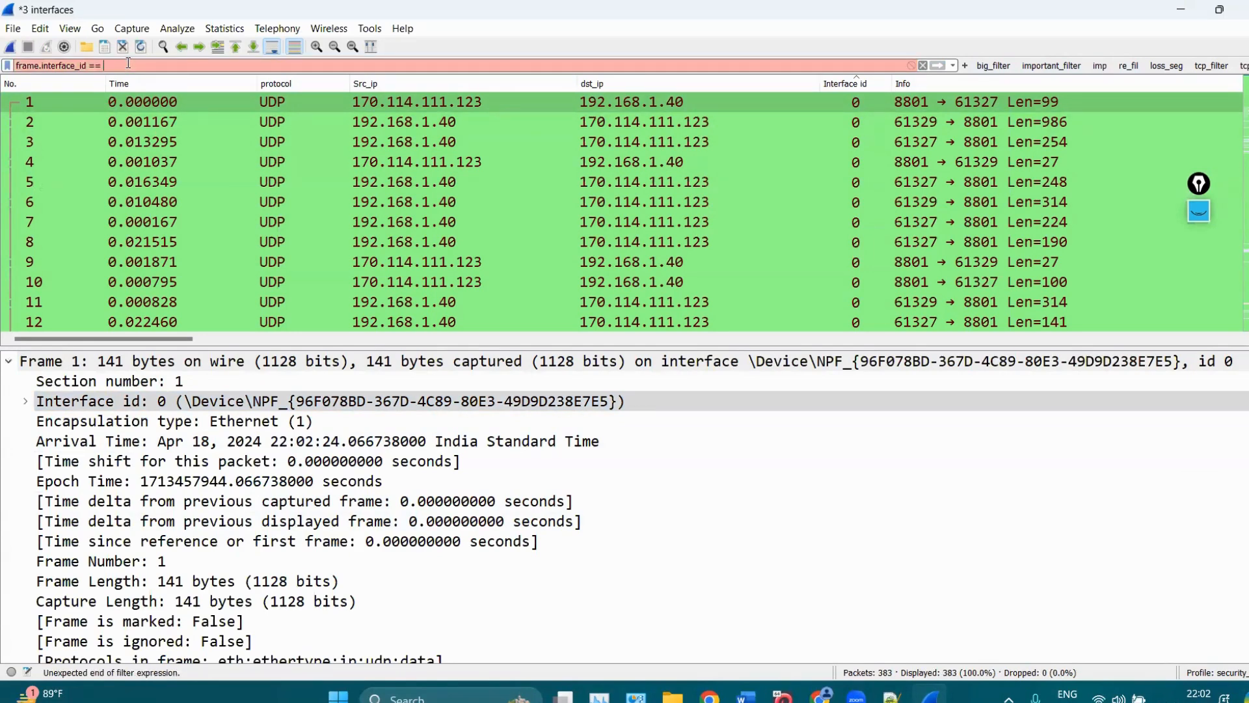
{"action": "type", "text": "1"}
{"action": "key", "text": "Return"}
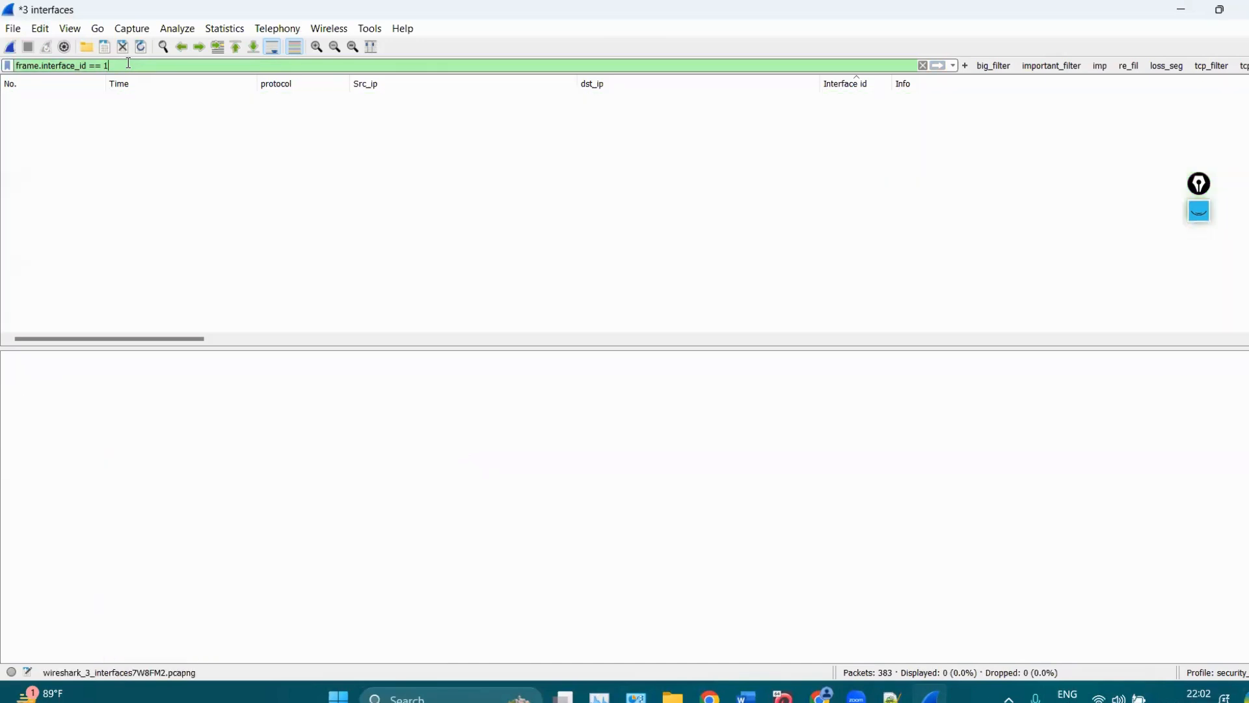
{"action": "key", "text": "BackSpace"}
{"action": "type", "text": "2"}
{"action": "key", "text": "Return"}
Clear the display filter expression and quit Wireshark without saving the captured packets.
{"action": "key", "text": "BackSpace"}
{"action": "key", "text": "BackSpace"}
{"action": "key", "text": "BackSpace"}
{"action": "key", "text": "BackSpace"}
{"action": "key", "text": "BackSpace"}
{"action": "key", "text": "BackSpace"}
{"action": "key", "text": "BackSpace"}
{"action": "key", "text": "BackSpace"}
{"action": "key", "text": "BackSpace"}
{"action": "key", "text": "BackSpace"}
{"action": "key", "text": "BackSpace"}
{"action": "key", "text": "BackSpace"}
{"action": "key", "text": "BackSpace"}
{"action": "key", "text": "BackSpace"}
{"action": "key", "text": "BackSpace"}
{"action": "key", "text": "BackSpace"}
{"action": "key", "text": "BackSpace"}
{"action": "key", "text": "BackSpace"}
{"action": "key", "text": "BackSpace"}
{"action": "key", "text": "BackSpace"}
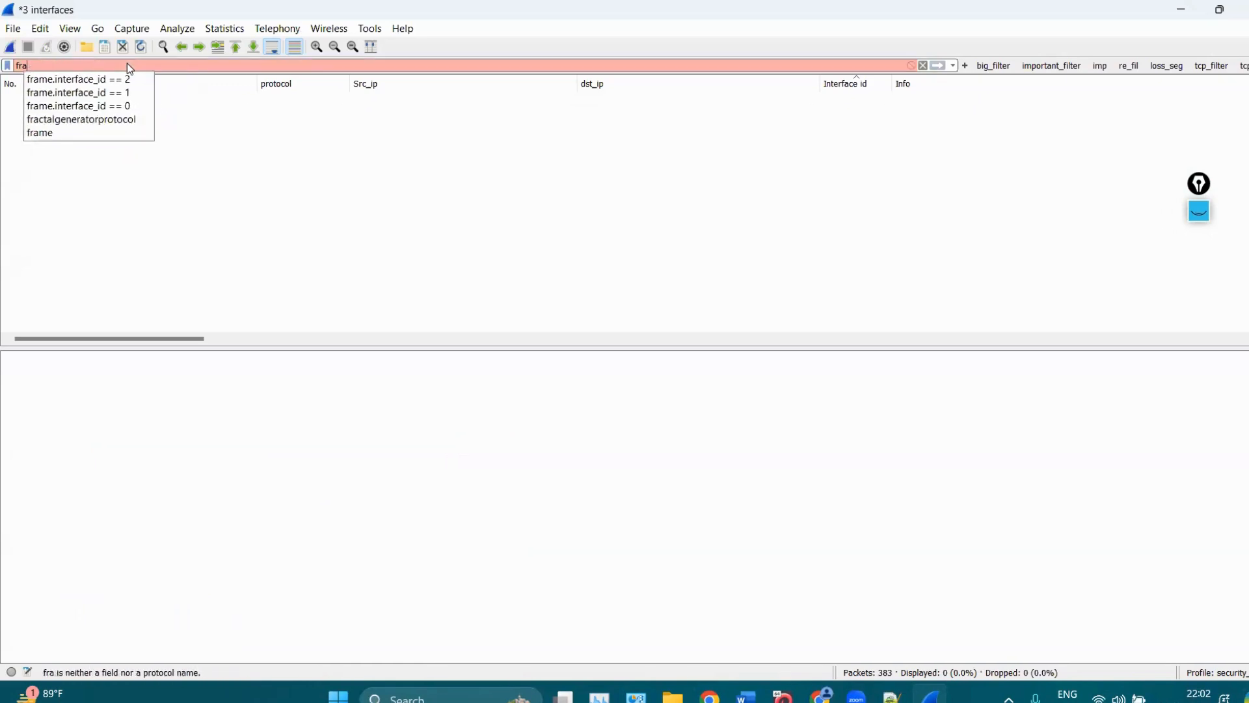
{"action": "key", "text": "BackSpace"}
{"action": "key", "text": "BackSpace"}
{"action": "key", "text": "BackSpace"}
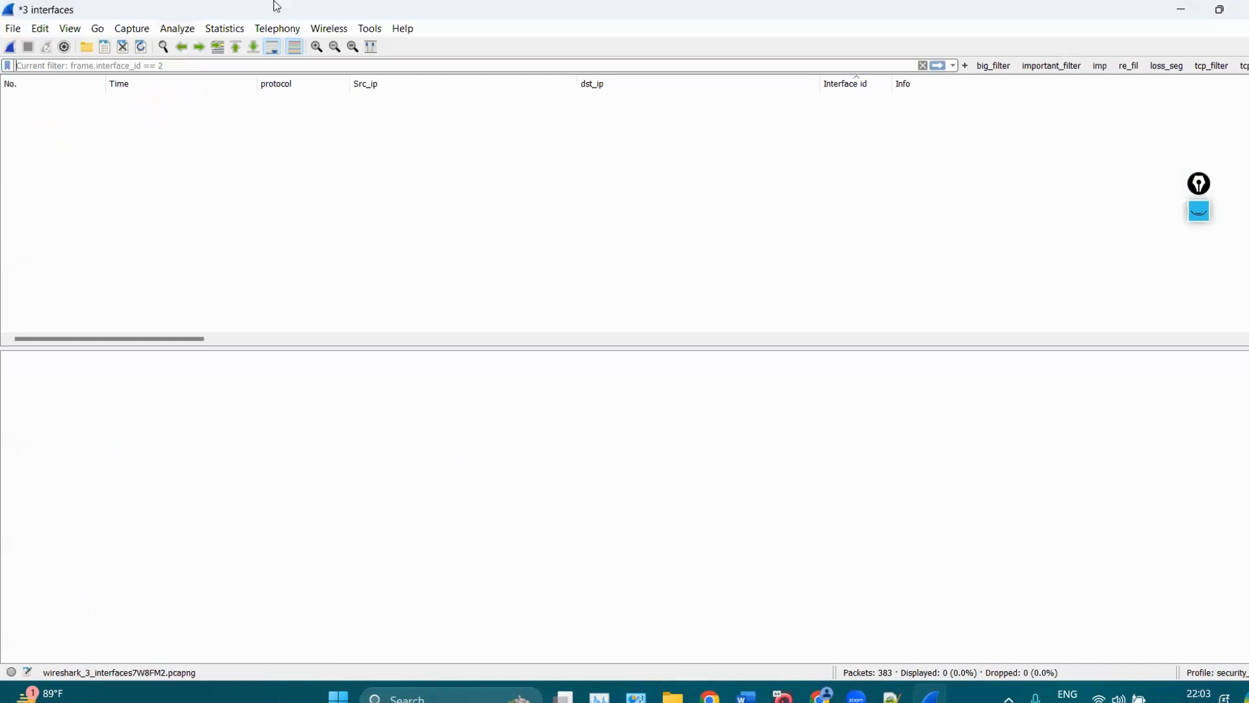
{"action": "left_click", "coordinate": [12, 30]}
{"action": "left_click", "coordinate": [36, 331]}
{"action": "left_click", "coordinate": [659, 363]}
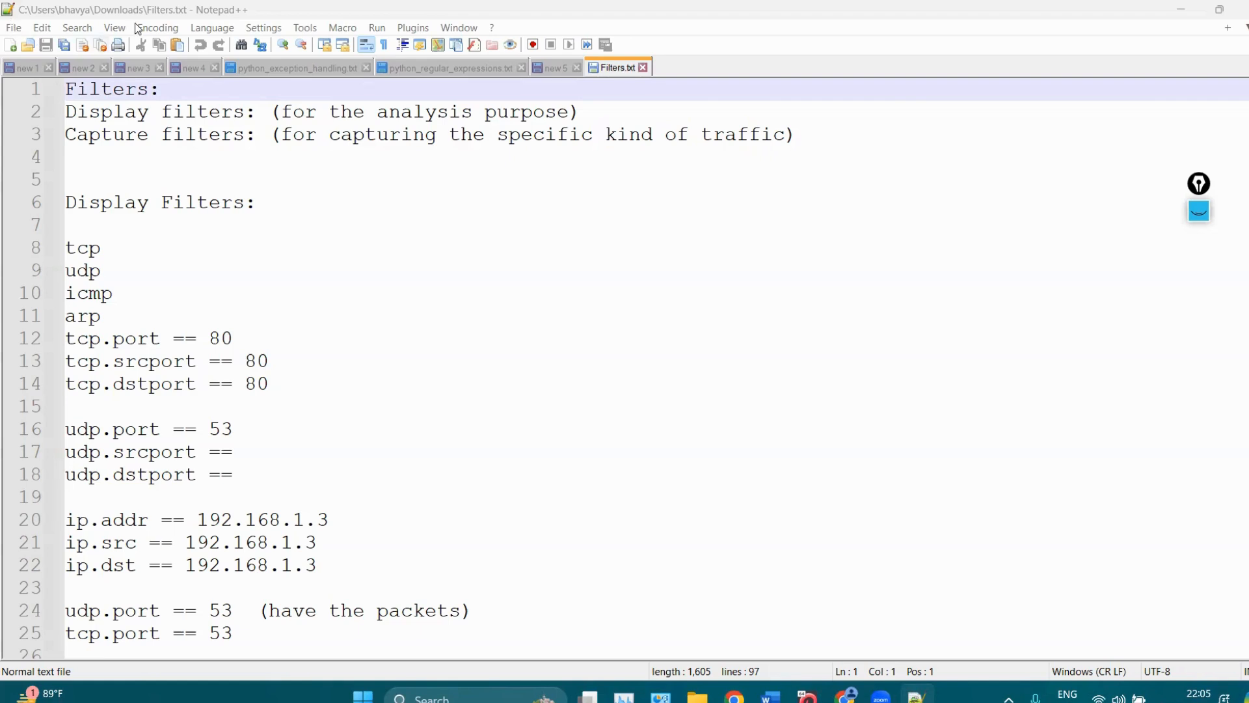
Add an extra blank line above the Display Filters heading in Filters.txt.
{"action": "left_click", "coordinate": [233, 172]}
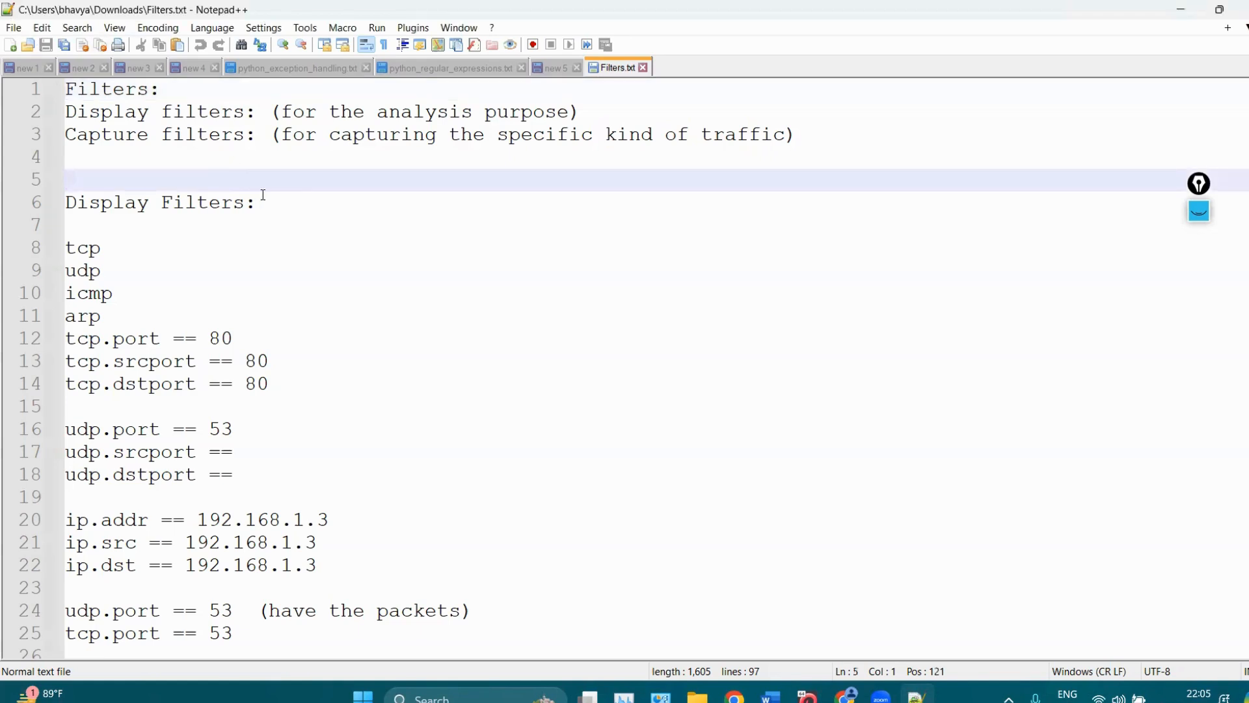
{"action": "key", "text": "Return"}
{"action": "key", "text": "Return"}
{"action": "key", "text": "Up"}
{"action": "key", "text": "Up"}
{"action": "key", "text": "Return"}
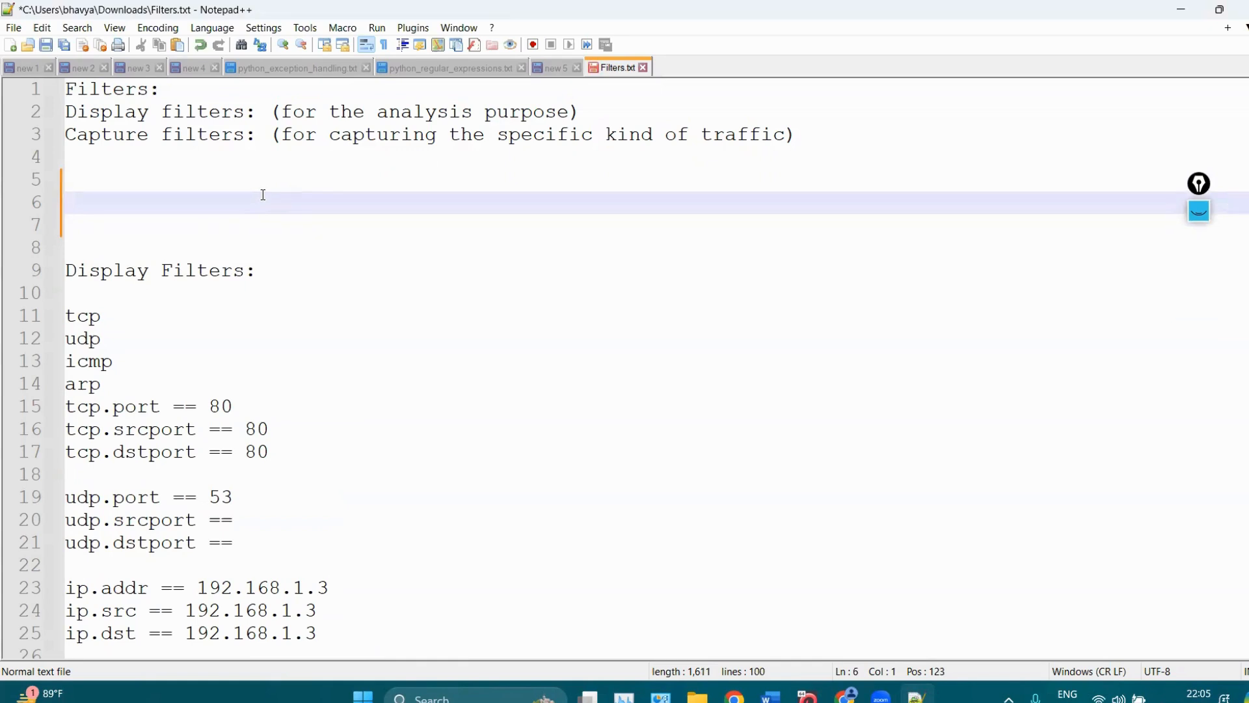
{"action": "key", "text": "BackSpace"}
{"action": "key", "text": "BackSpace"}
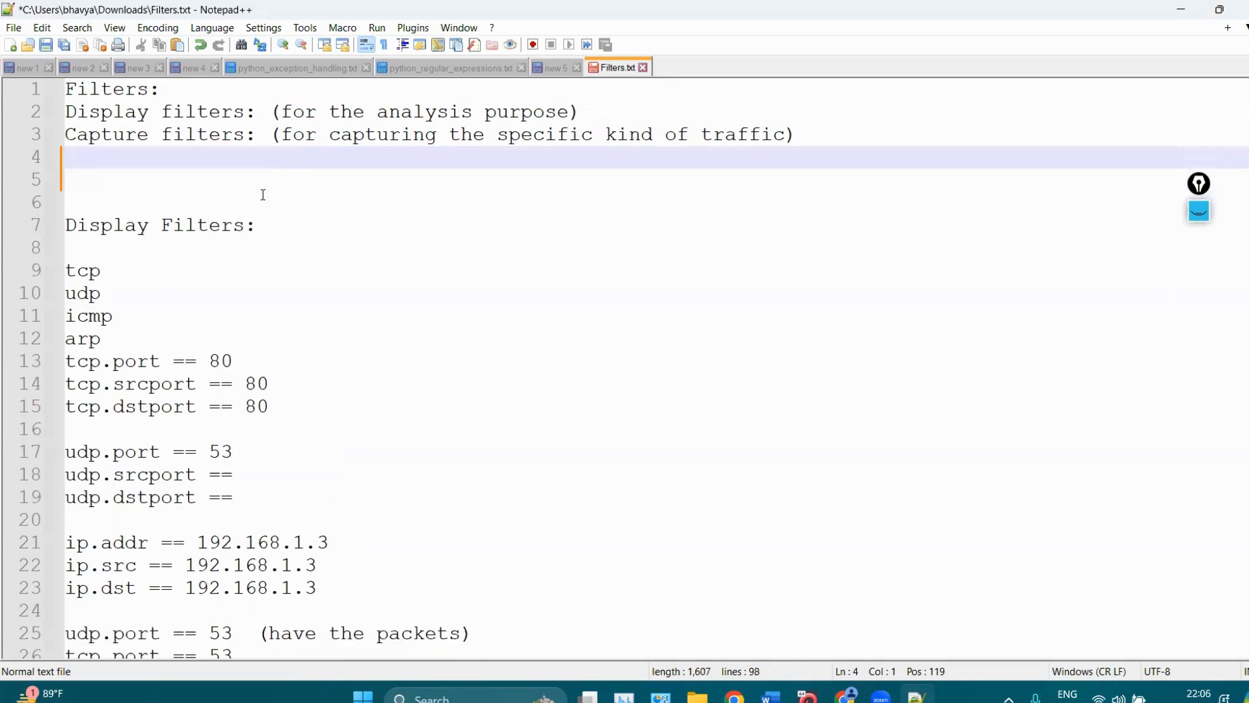
{"action": "key", "text": "Down"}
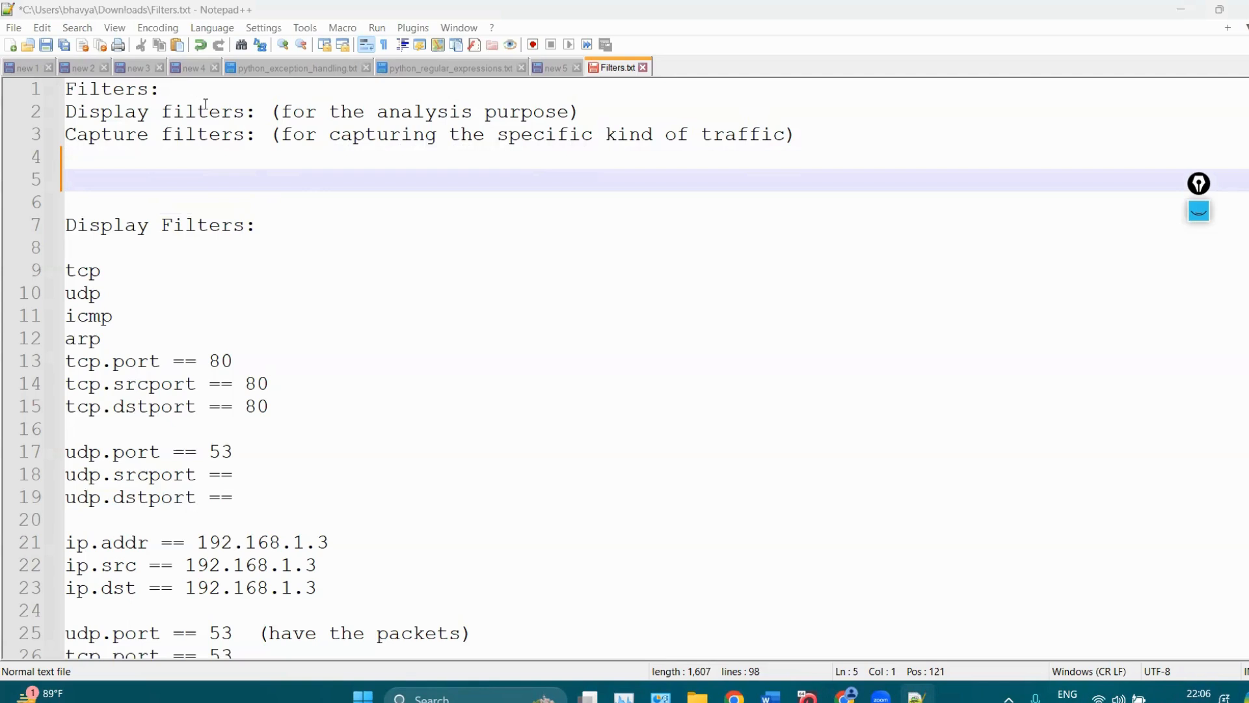
Examine the stated purpose of display filters and the tcp, udp, icmp, arp and tcp.port filter lines.
{"action": "left_click", "coordinate": [343, 277]}
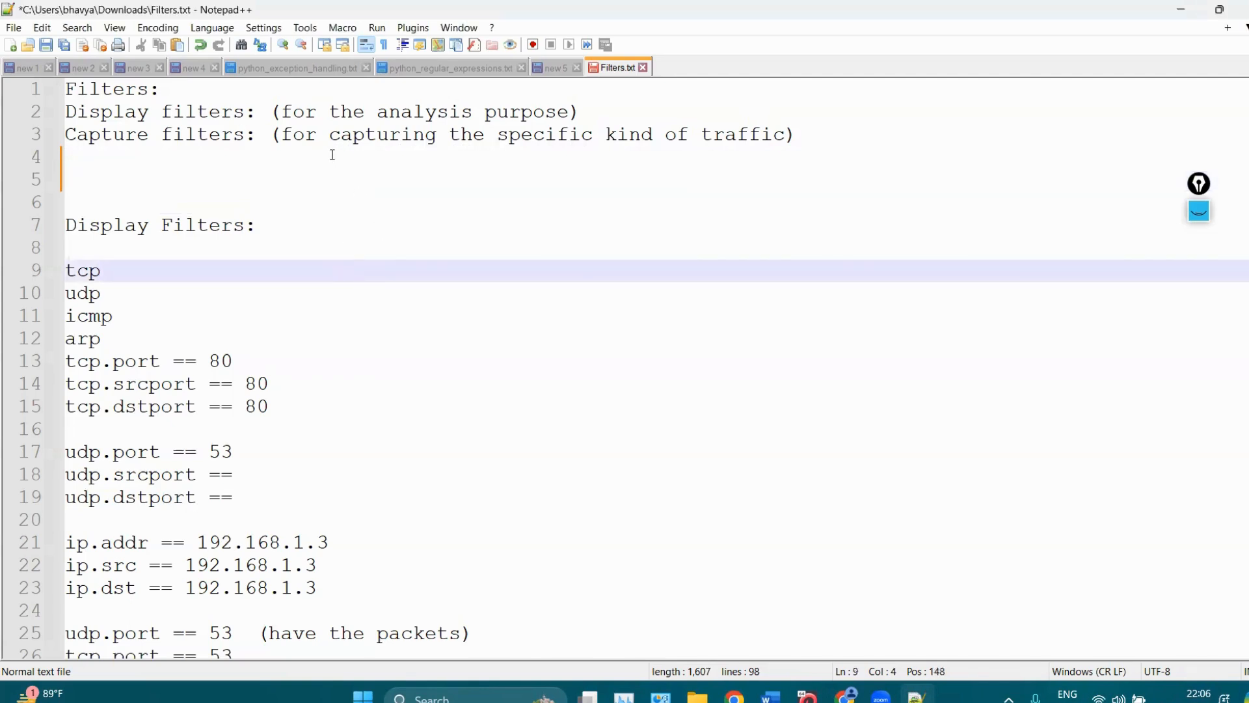
{"action": "left_click_drag", "start_coordinate": [328, 111], "coordinate": [585, 112]}
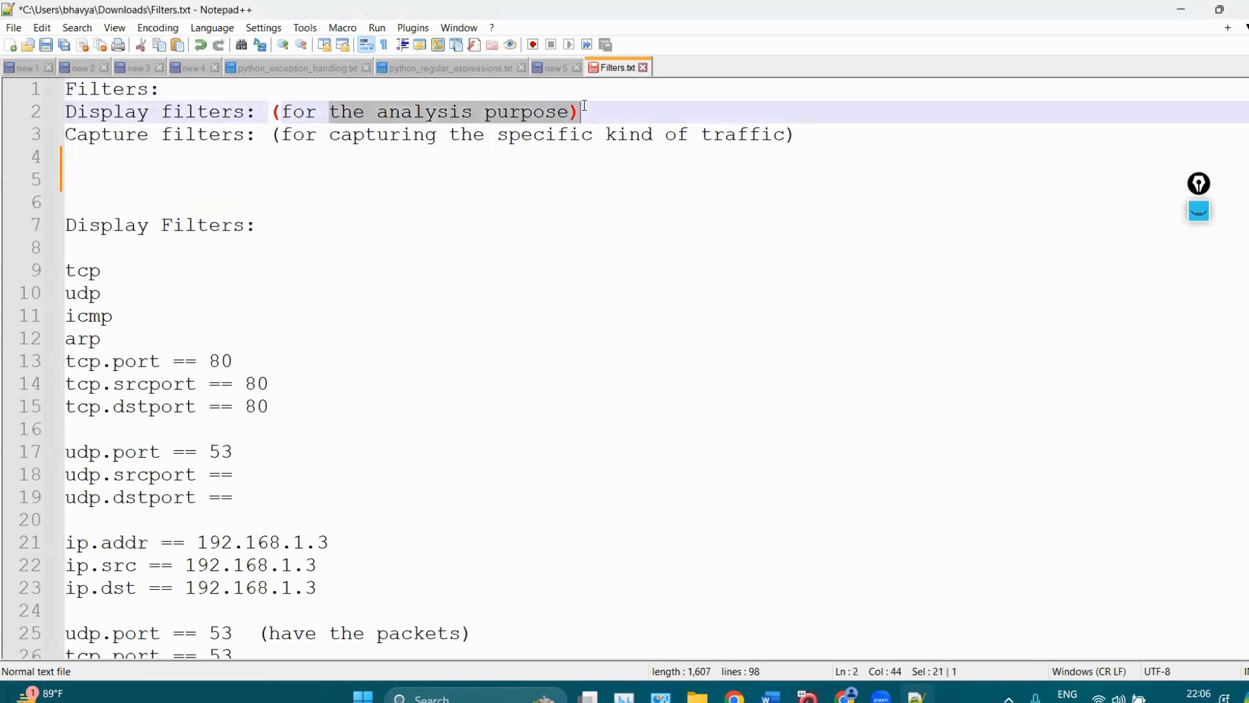
{"action": "left_click", "coordinate": [591, 112]}
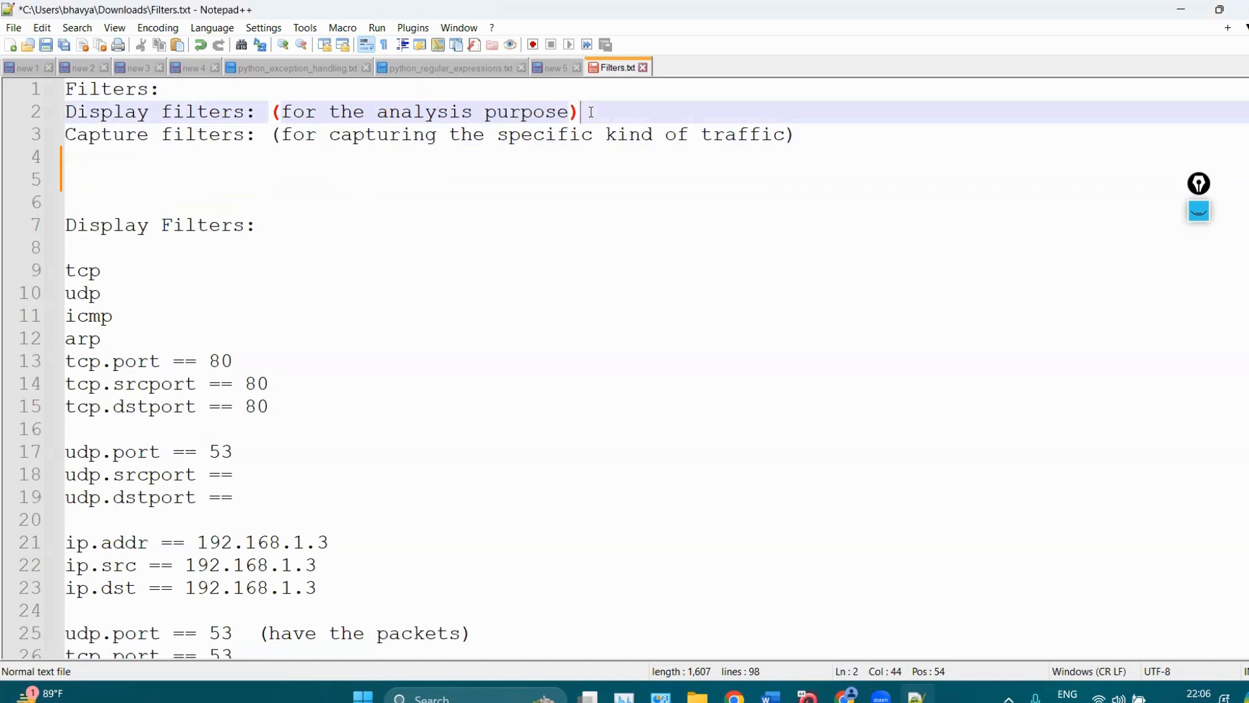
{"action": "left_click", "coordinate": [322, 175]}
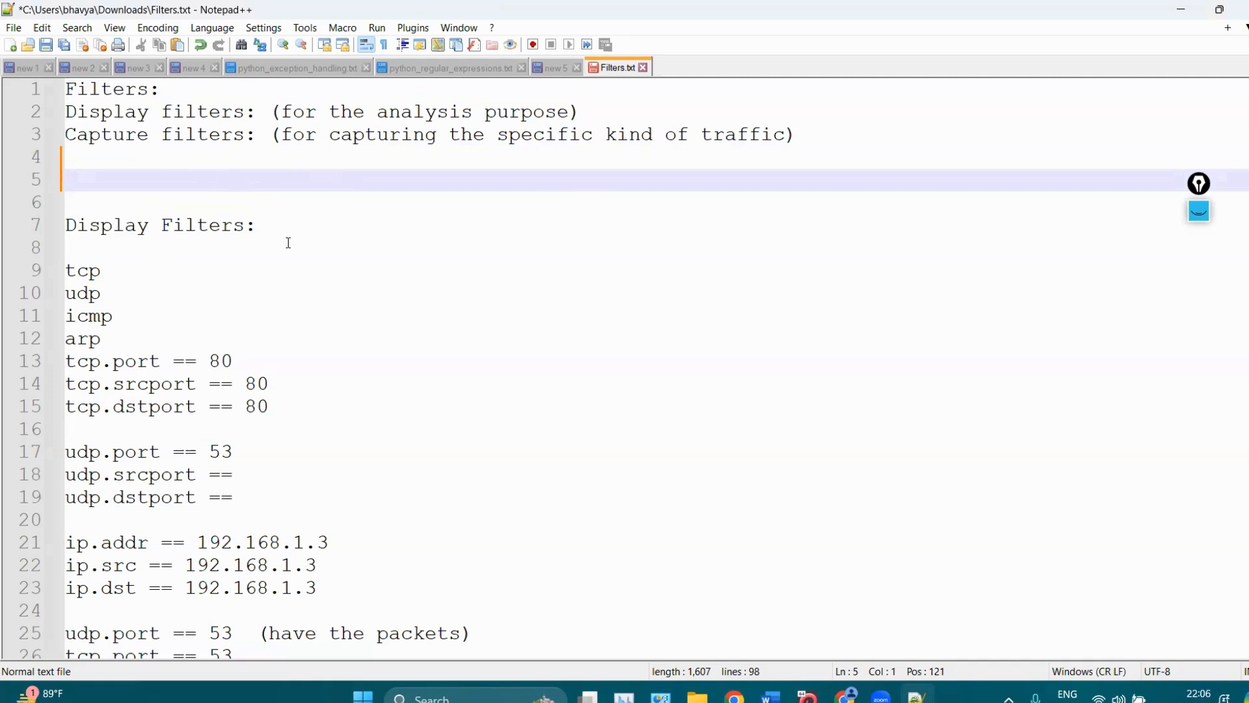
{"action": "scroll", "coordinate": [625, 371], "scroll_direction": "down", "scroll_amount": 2}
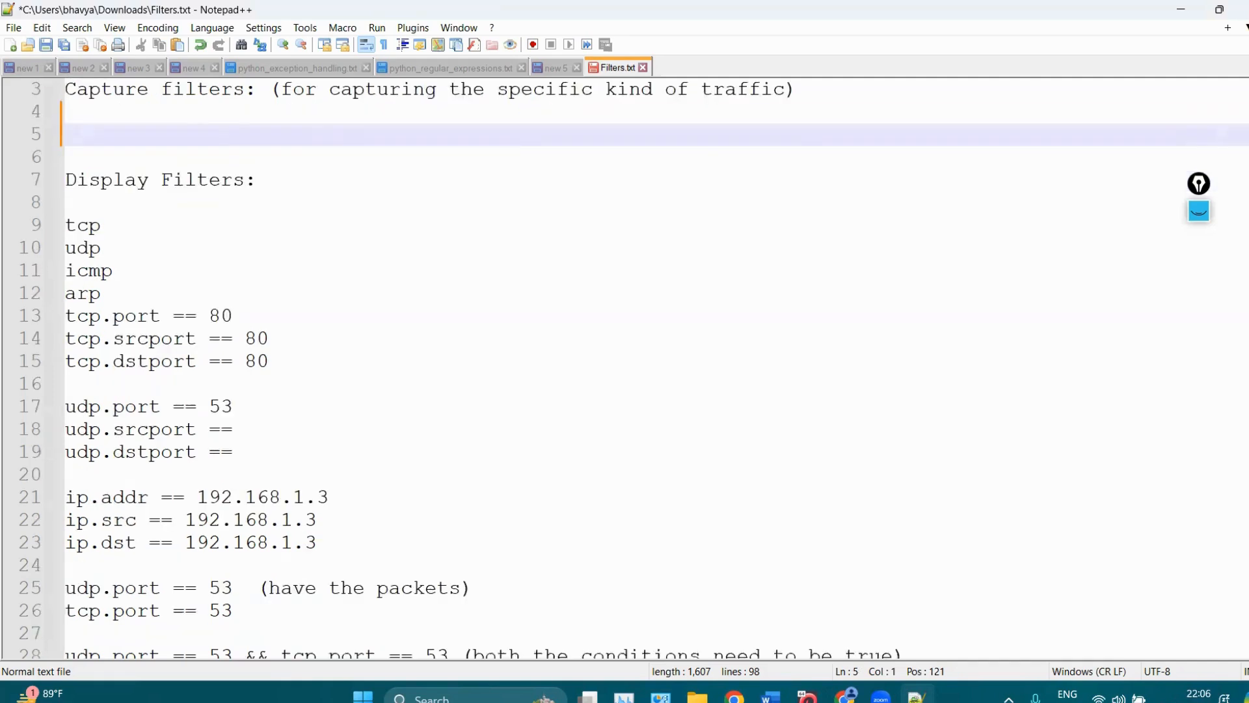
{"action": "scroll", "coordinate": [203, 423], "scroll_direction": "up", "scroll_amount": 1}
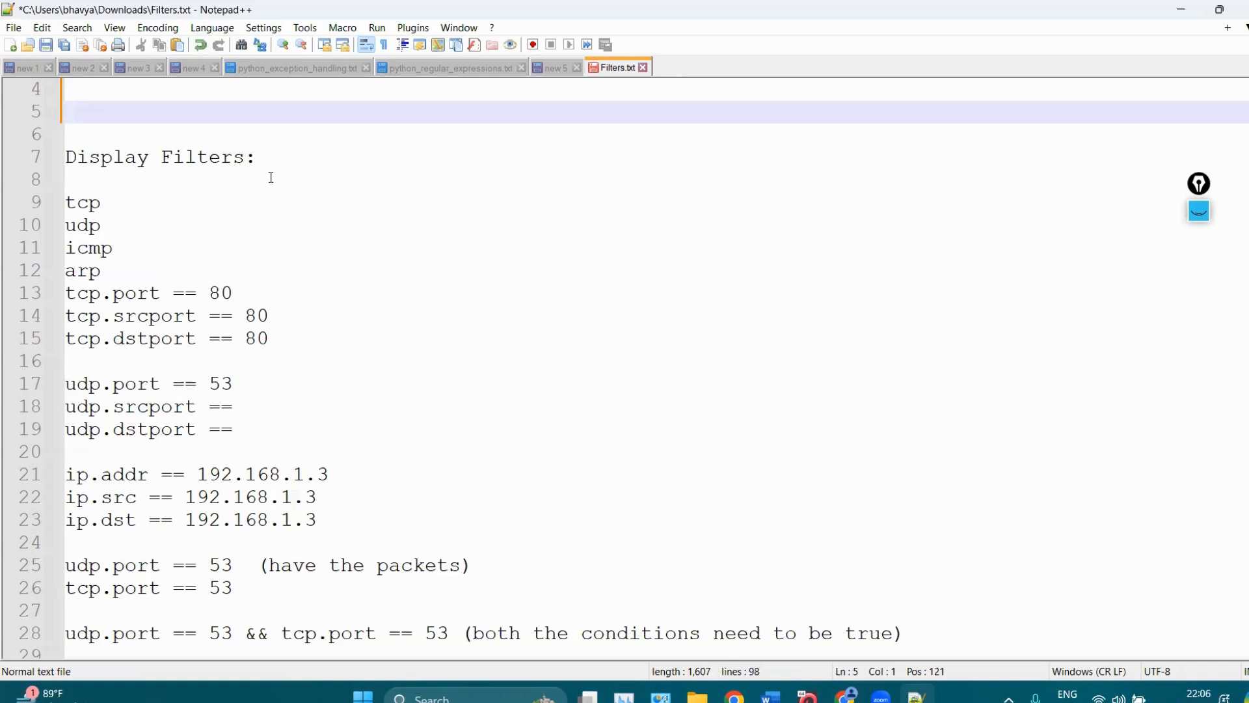
{"action": "triple_click", "coordinate": [104, 202]}
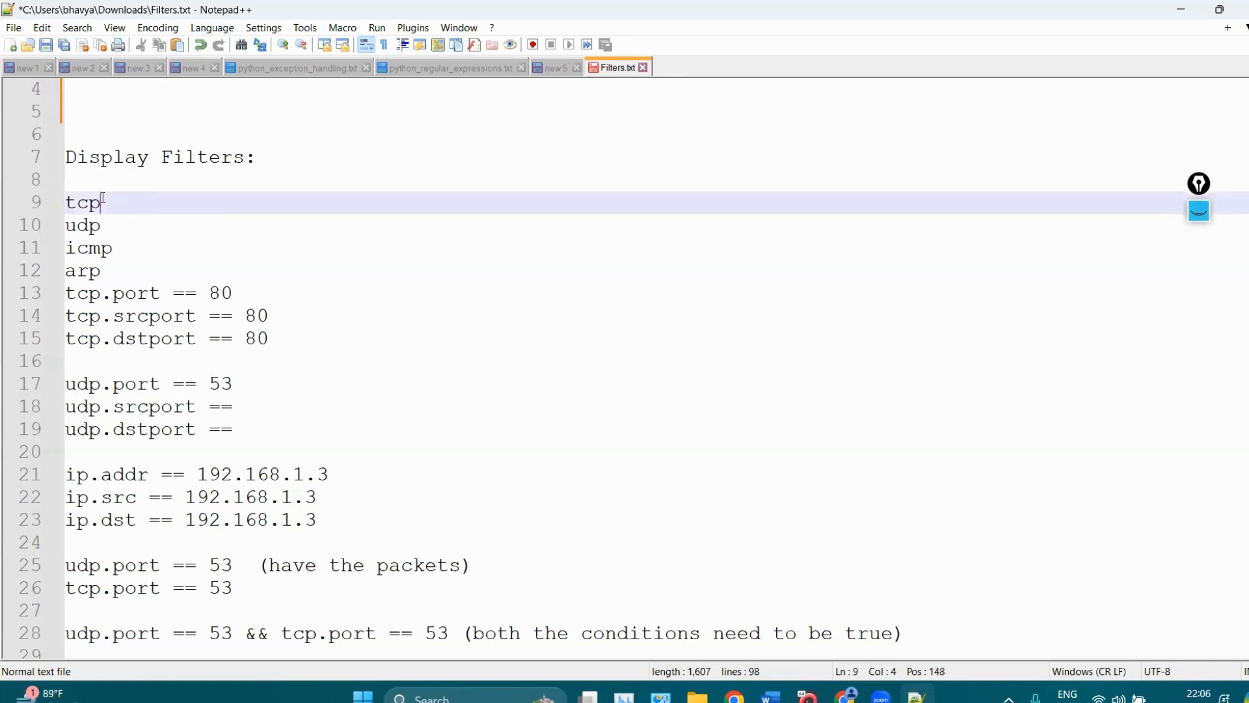
{"action": "left_click", "coordinate": [132, 243]}
{"action": "triple_click", "coordinate": [137, 270]}
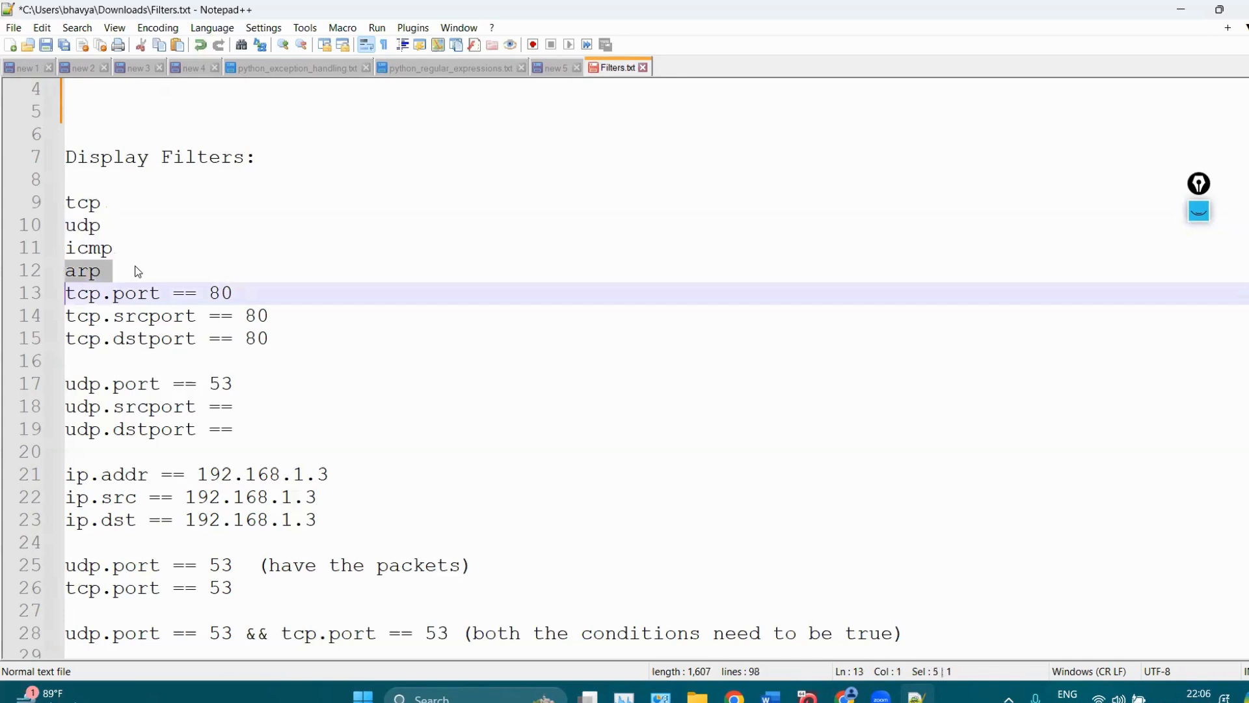
{"action": "left_click", "coordinate": [136, 267]}
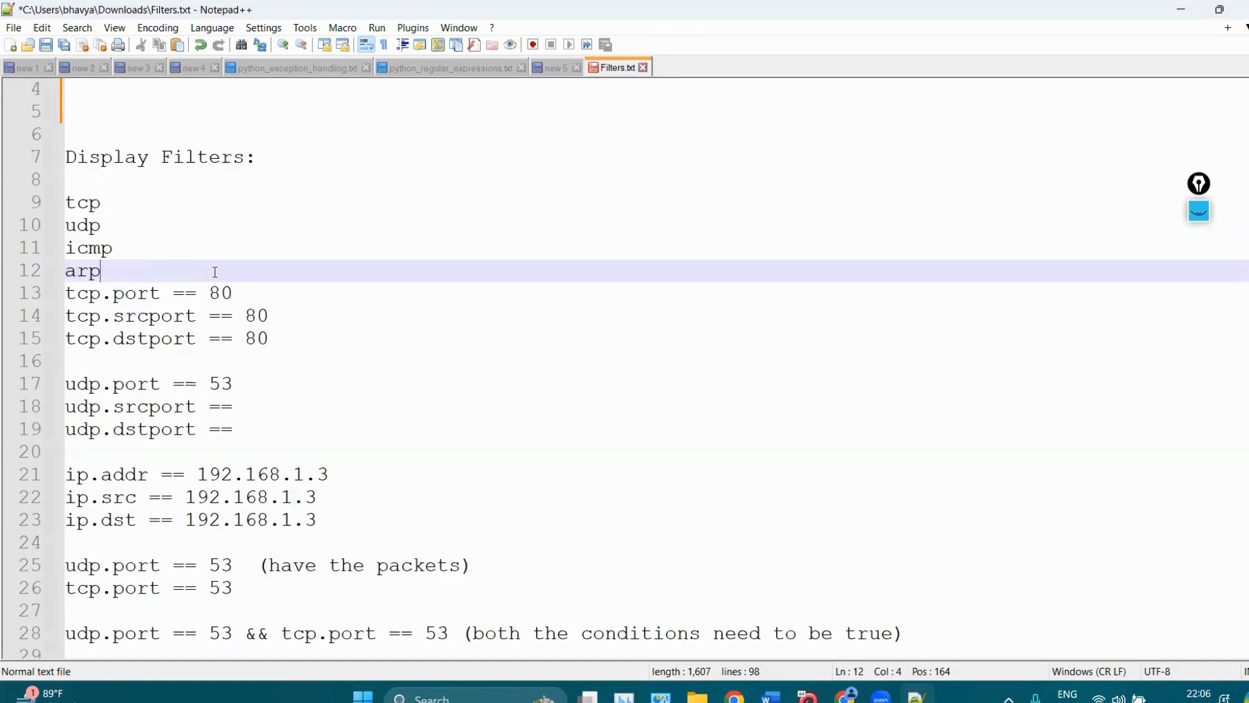
{"action": "double_click", "coordinate": [214, 292]}
{"action": "left_click", "coordinate": [309, 286]}
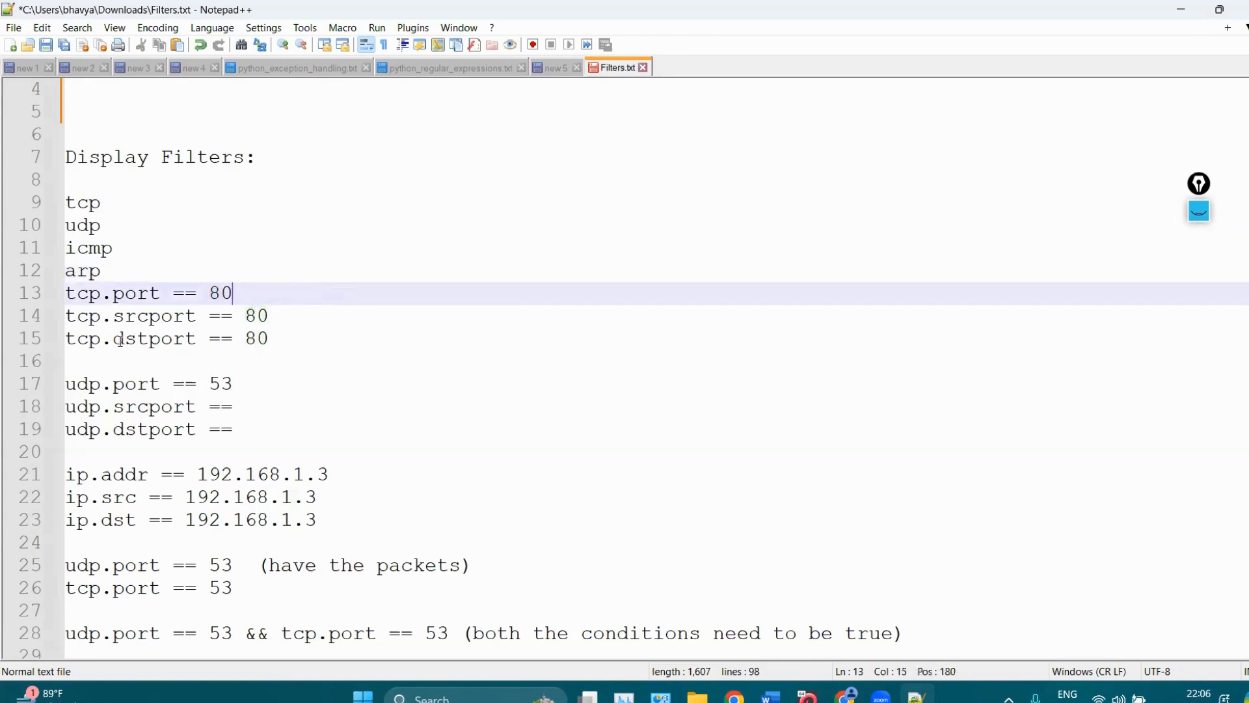
Try 443 and 8080 as the port number in the tcp.port filter line.
{"action": "left_click_drag", "start_coordinate": [104, 297], "coordinate": [122, 315]}
{"action": "left_click_drag", "start_coordinate": [120, 314], "coordinate": [125, 295]}
{"action": "left_click_drag", "start_coordinate": [185, 293], "coordinate": [197, 291]}
{"action": "left_click", "coordinate": [266, 285]}
{"action": "key", "text": "BackSpace"}
{"action": "key", "text": "BackSpace"}
{"action": "type", "text": "443"}
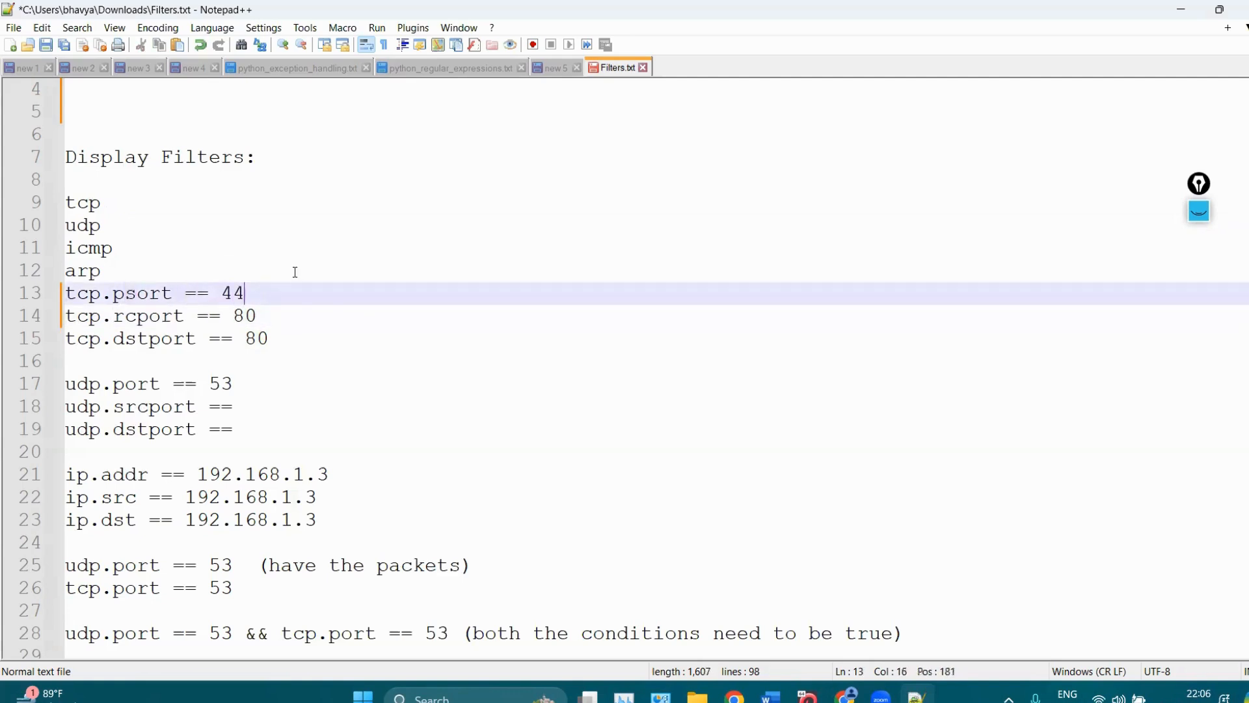
{"action": "key", "text": "BackSpace"}
{"action": "key", "text": "BackSpace"}
{"action": "key", "text": "BackSpace"}
{"action": "type", "text": "808"}
{"action": "type", "text": "0"}
Restore port 80 in the tcp.port filter line and remove the stray "s" from its field name.
{"action": "key", "text": "BackSpace"}
{"action": "key", "text": "BackSpace"}
{"action": "key", "text": "BackSpace"}
{"action": "key", "text": "BackSpace"}
{"action": "type", "text": "80"}
{"action": "left_click", "coordinate": [137, 293]}
{"action": "key", "text": "BackSpace"}
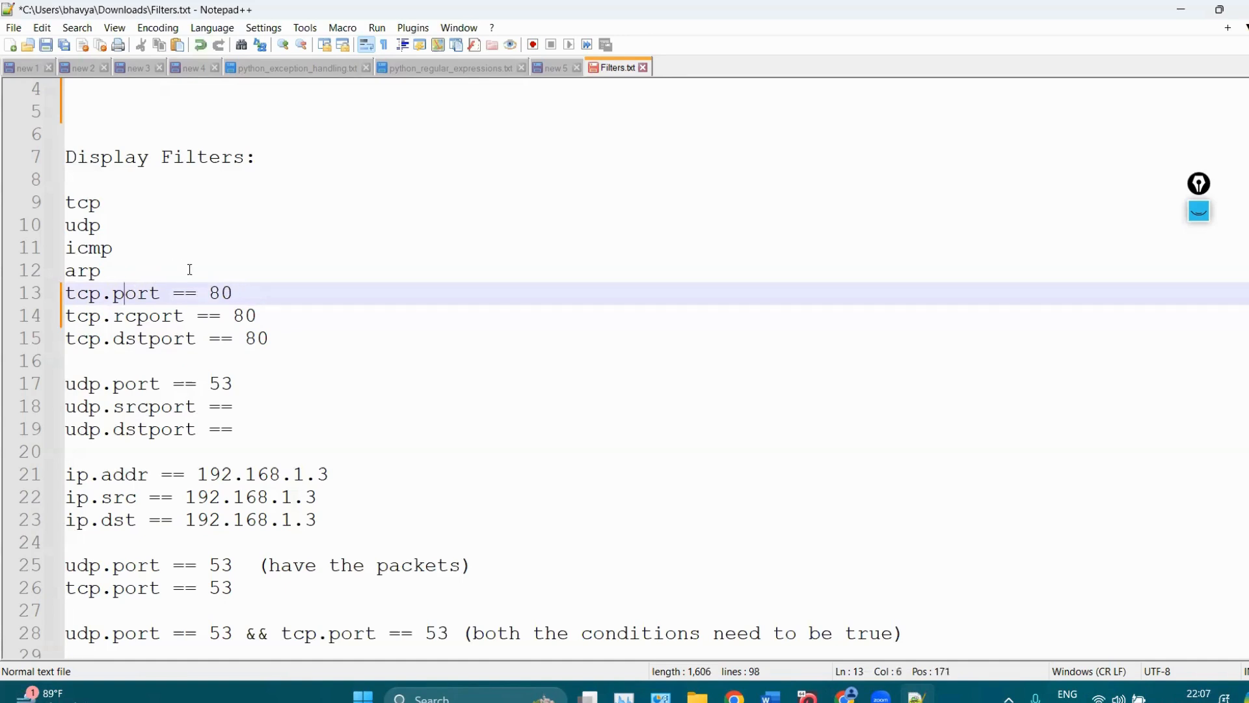
Examine the TCP port, source port and destination port filter lines one after another.
{"action": "double_click", "coordinate": [243, 294]}
{"action": "left_click", "coordinate": [241, 294]}
{"action": "left_click", "coordinate": [117, 317]}
{"action": "left_click", "coordinate": [160, 316]}
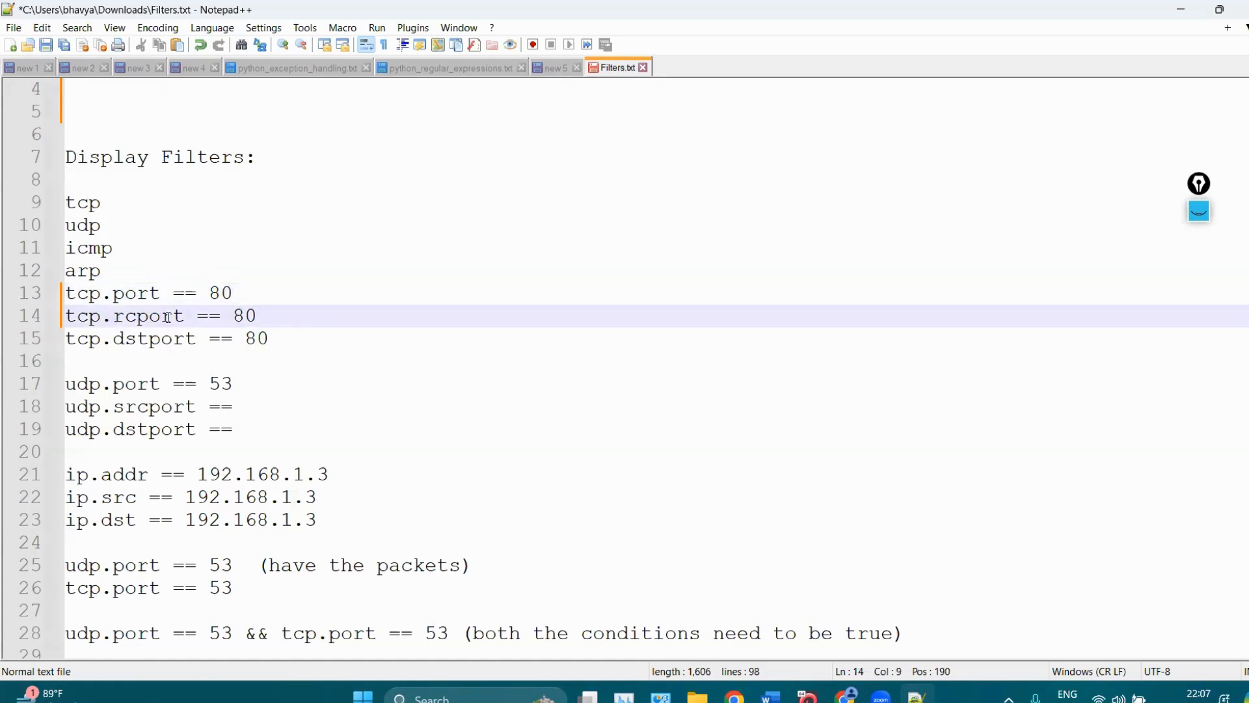
{"action": "double_click", "coordinate": [284, 315]}
{"action": "triple_click", "coordinate": [283, 317]}
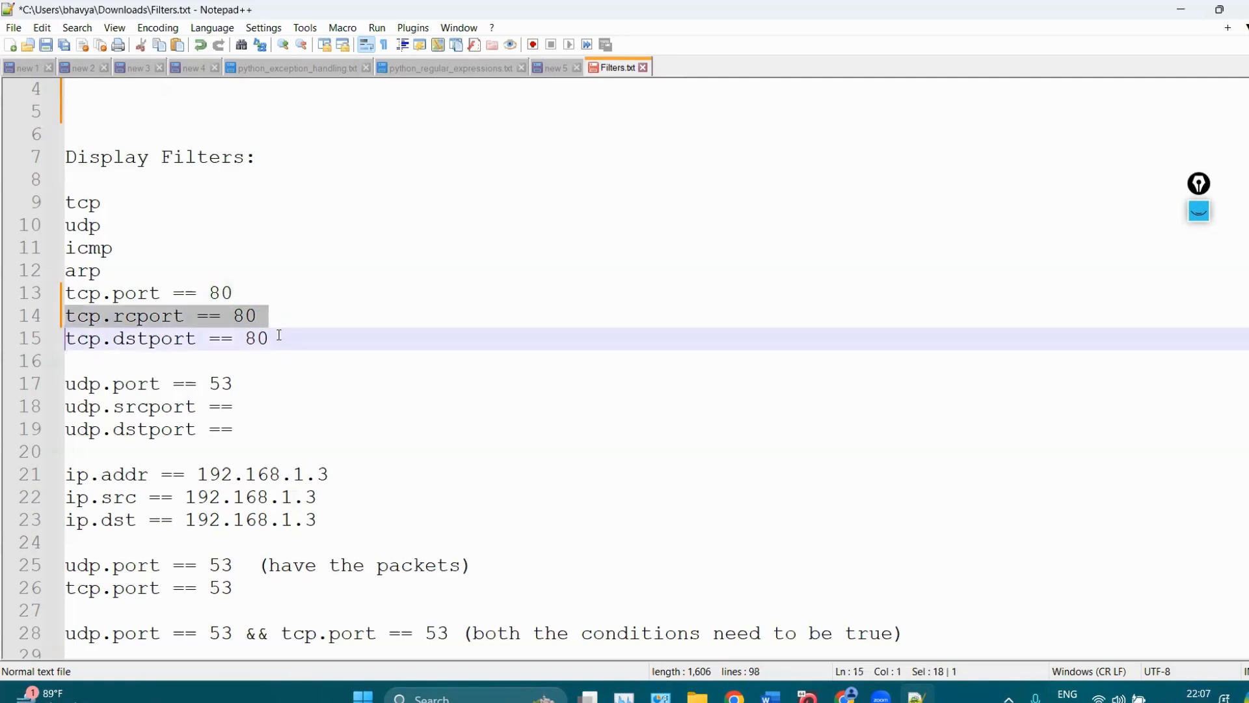
{"action": "left_click", "coordinate": [282, 335]}
{"action": "left_click_drag", "start_coordinate": [106, 345], "coordinate": [162, 346]}
{"action": "left_click", "coordinate": [328, 346]}
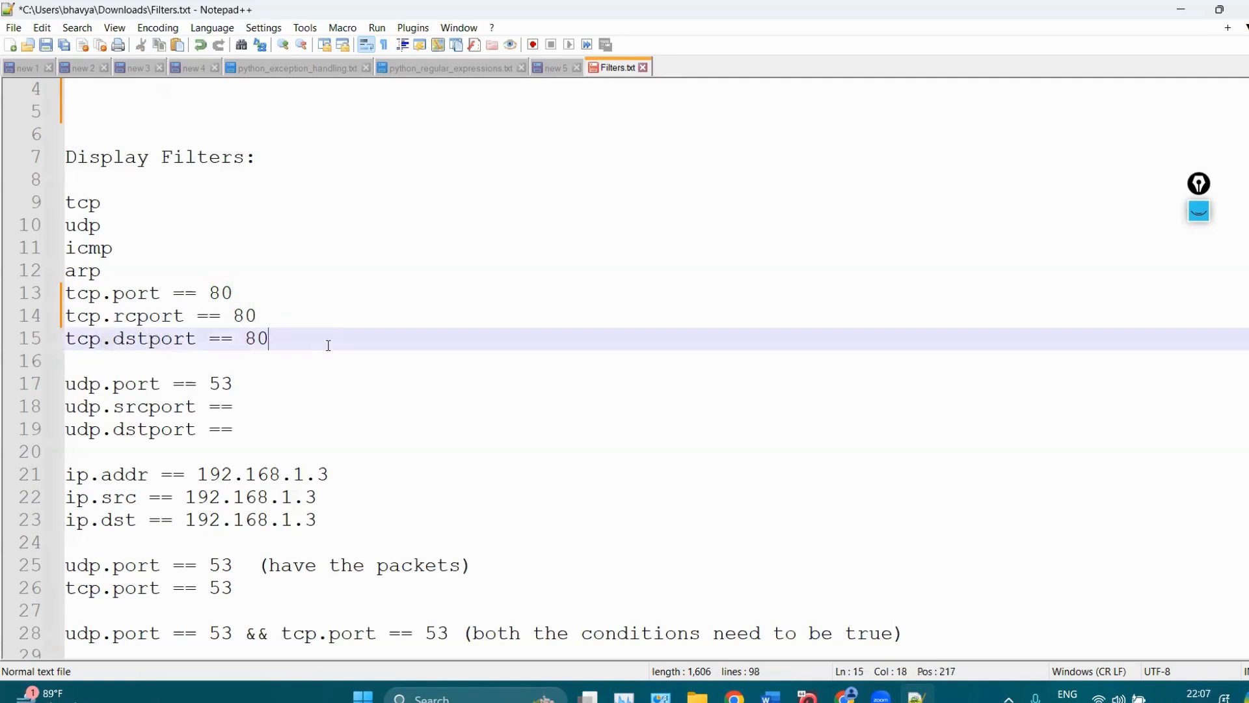
Switch to the Kali Linux virtual machine in Oracle VM VirtualBox.
{"action": "left_click", "coordinate": [807, 696]}
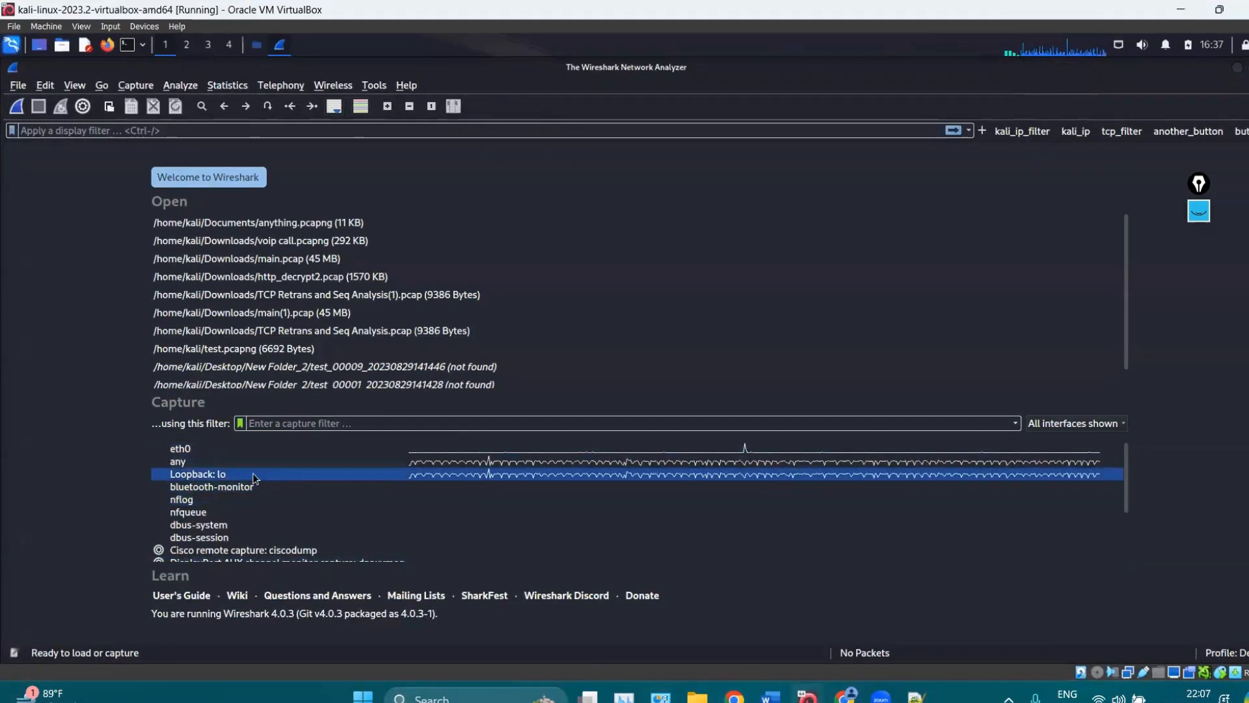
Start capturing on the eth0 interface and load testphp.vulnweb.com in a new Firefox tab.
{"action": "double_click", "coordinate": [401, 452]}
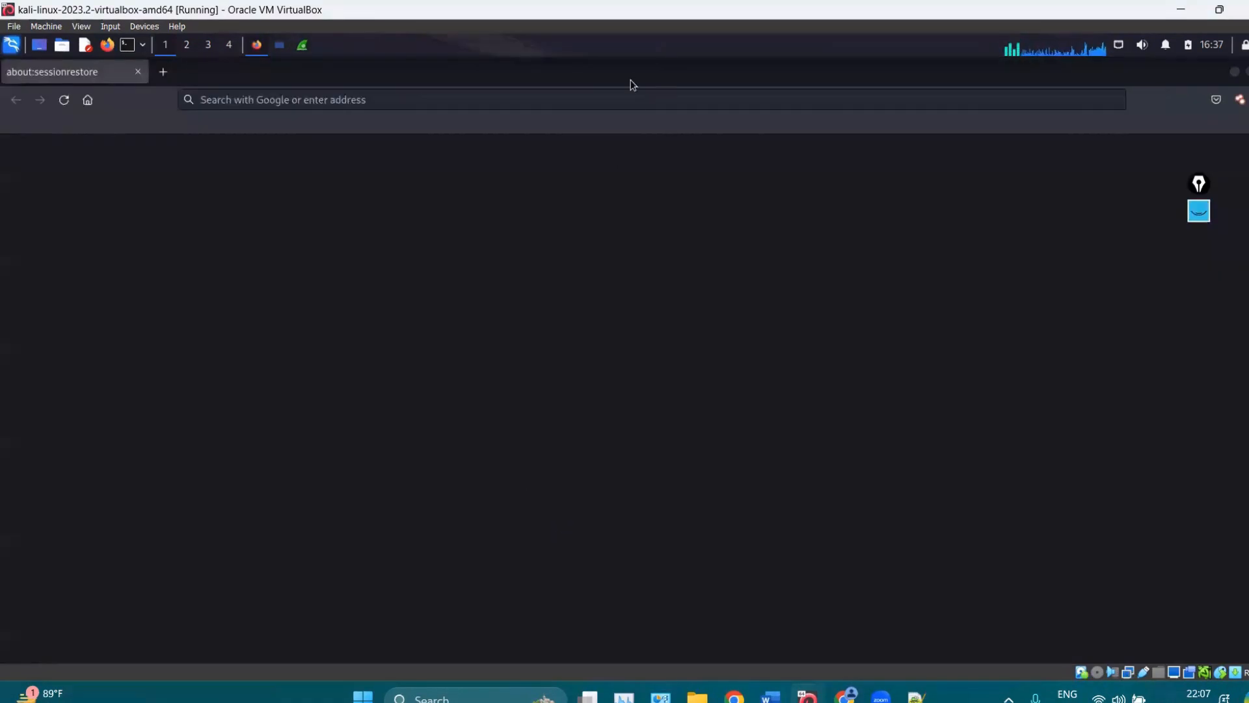
{"action": "left_click", "coordinate": [162, 80]}
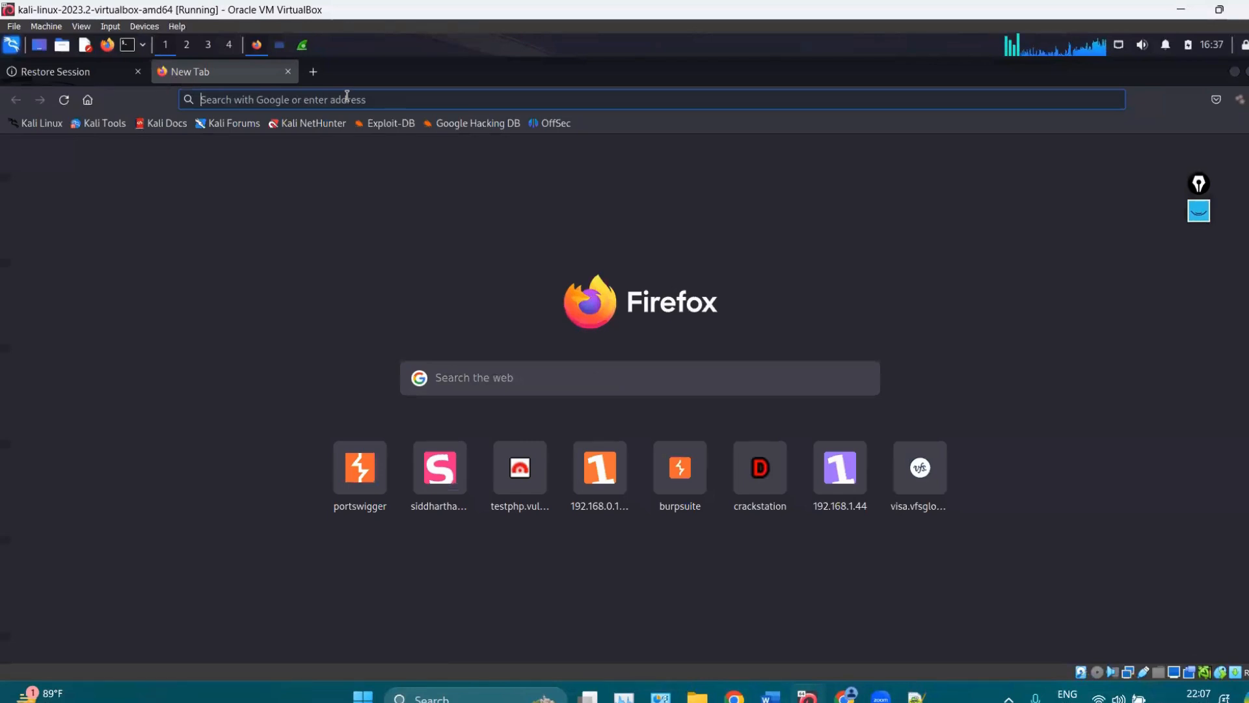
{"action": "left_click", "coordinate": [347, 98]}
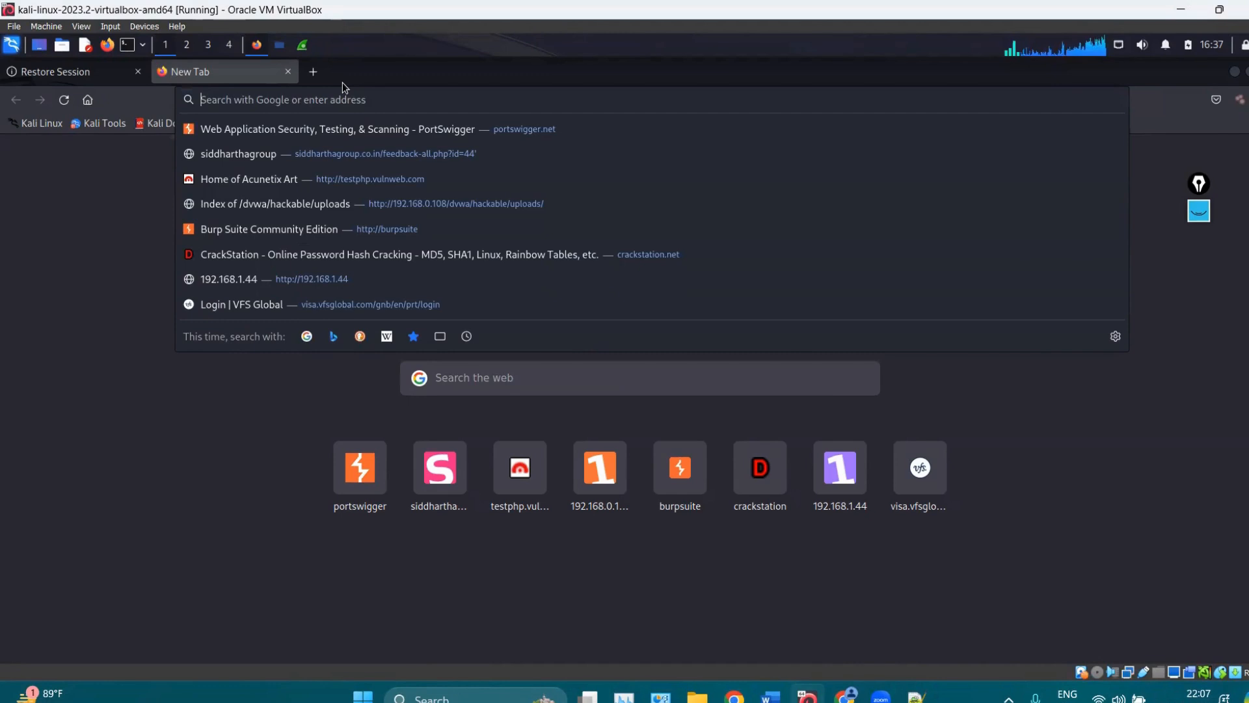
{"action": "type", "text": "testphp.vulnweb.com"}
{"action": "key", "text": "Return"}
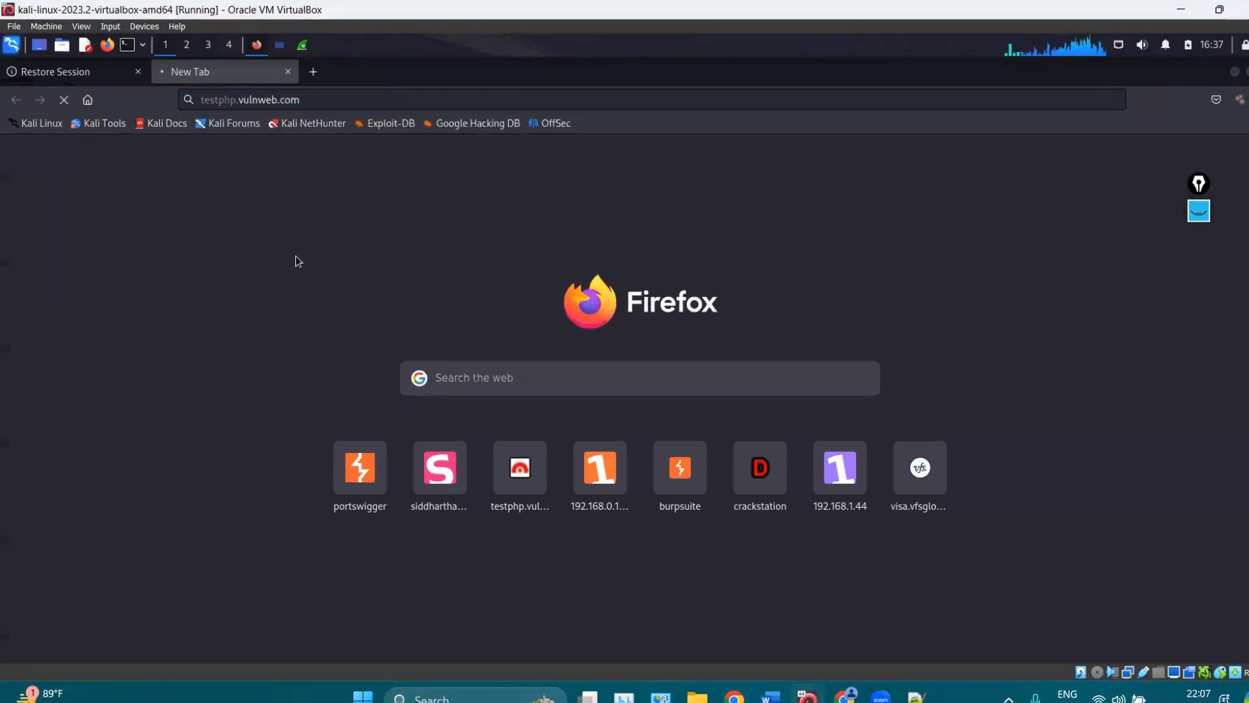
Check that the website has loaded, switch back to Wireshark and stop the live capture.
{"action": "left_click", "coordinate": [305, 50]}
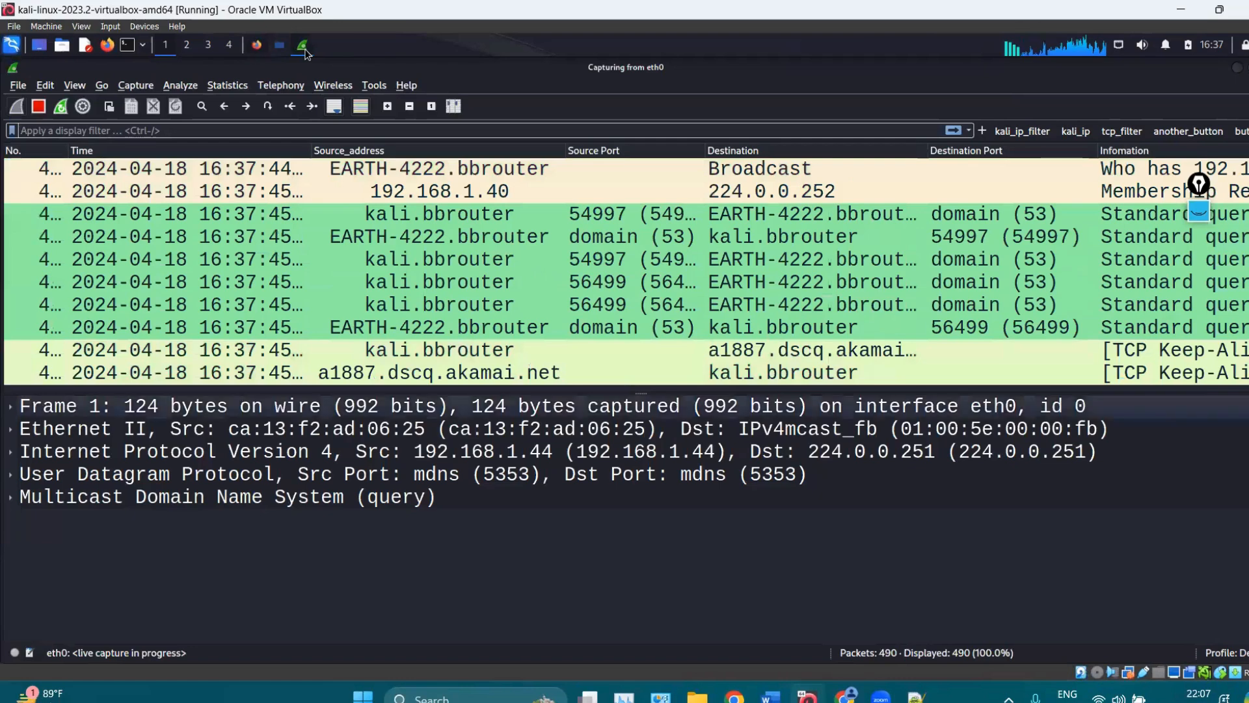
{"action": "left_click", "coordinate": [305, 50]}
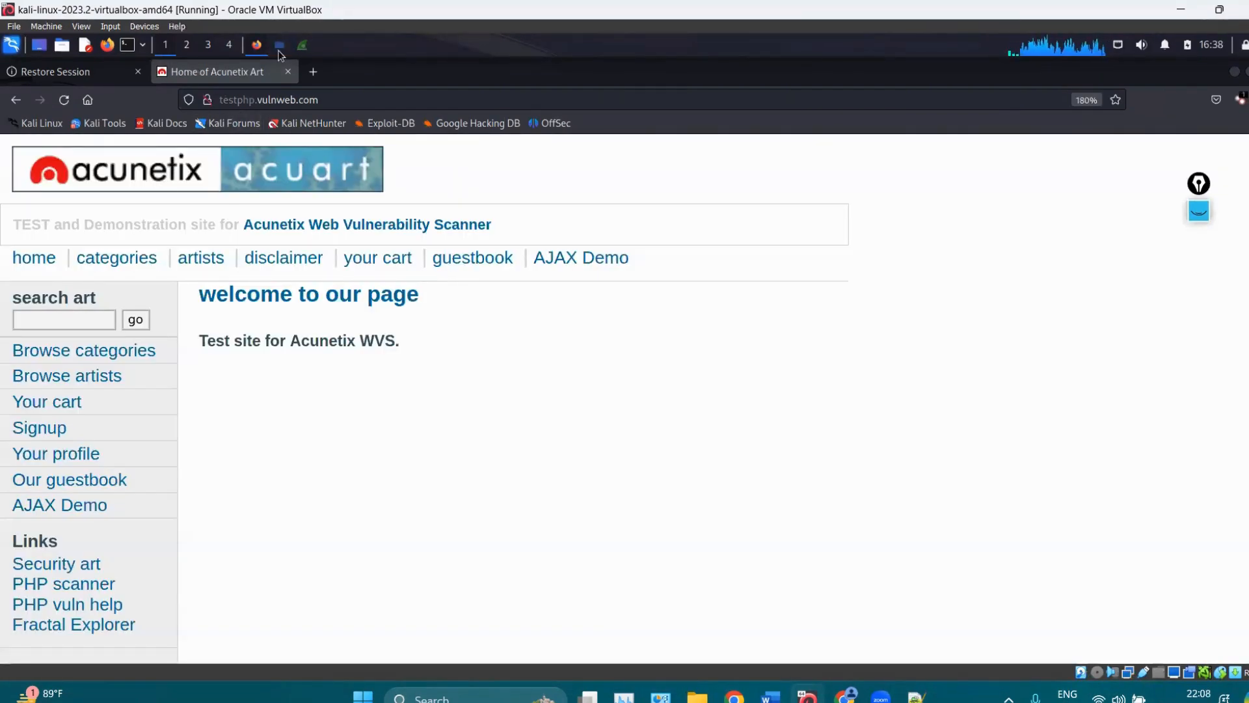
{"action": "left_click", "coordinate": [302, 44]}
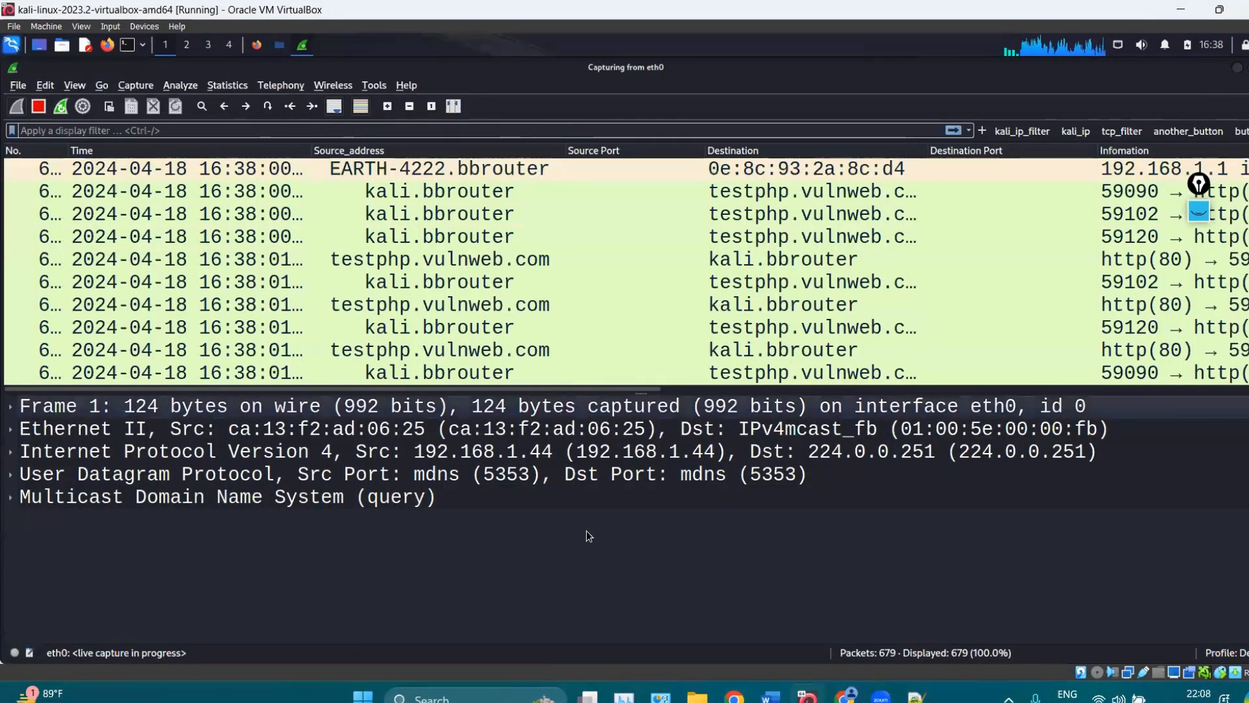
{"action": "key", "text": "ctrl+e"}
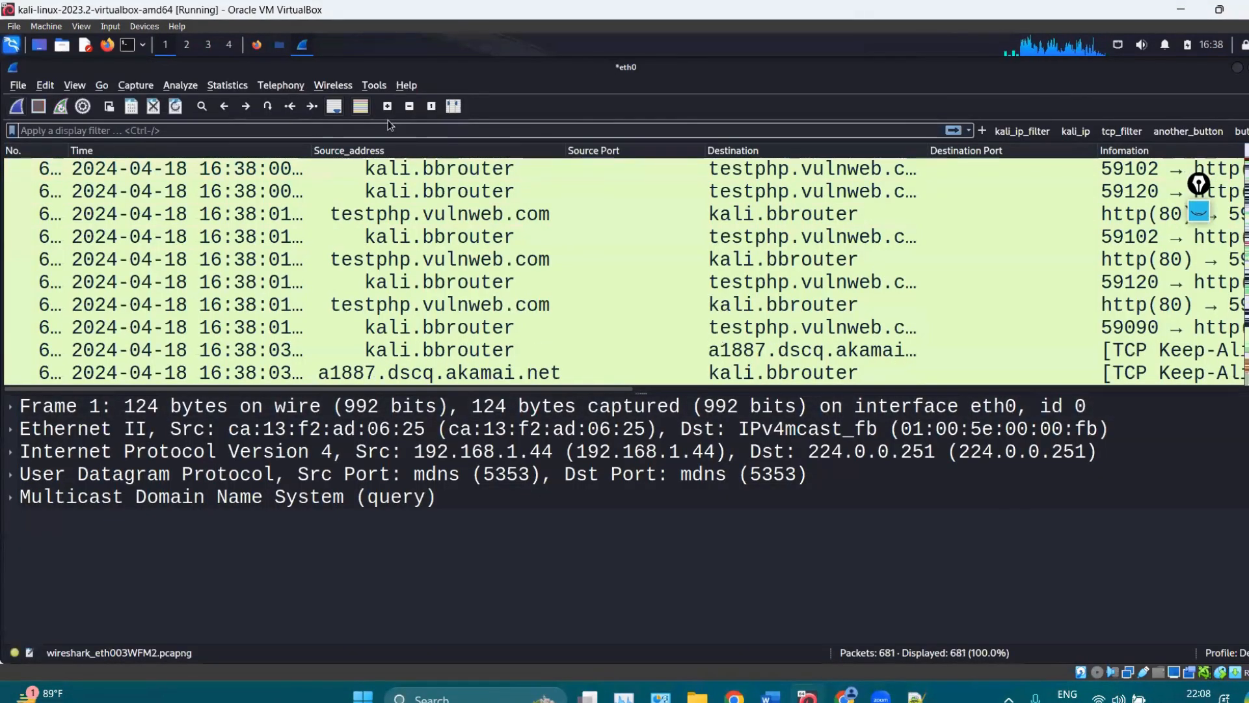
Apply the display filter tcp.port == 80 to the captured packets.
{"action": "left_click", "coordinate": [388, 125]}
{"action": "type", "text": "tcp"}
{"action": "key", "text": "Return"}
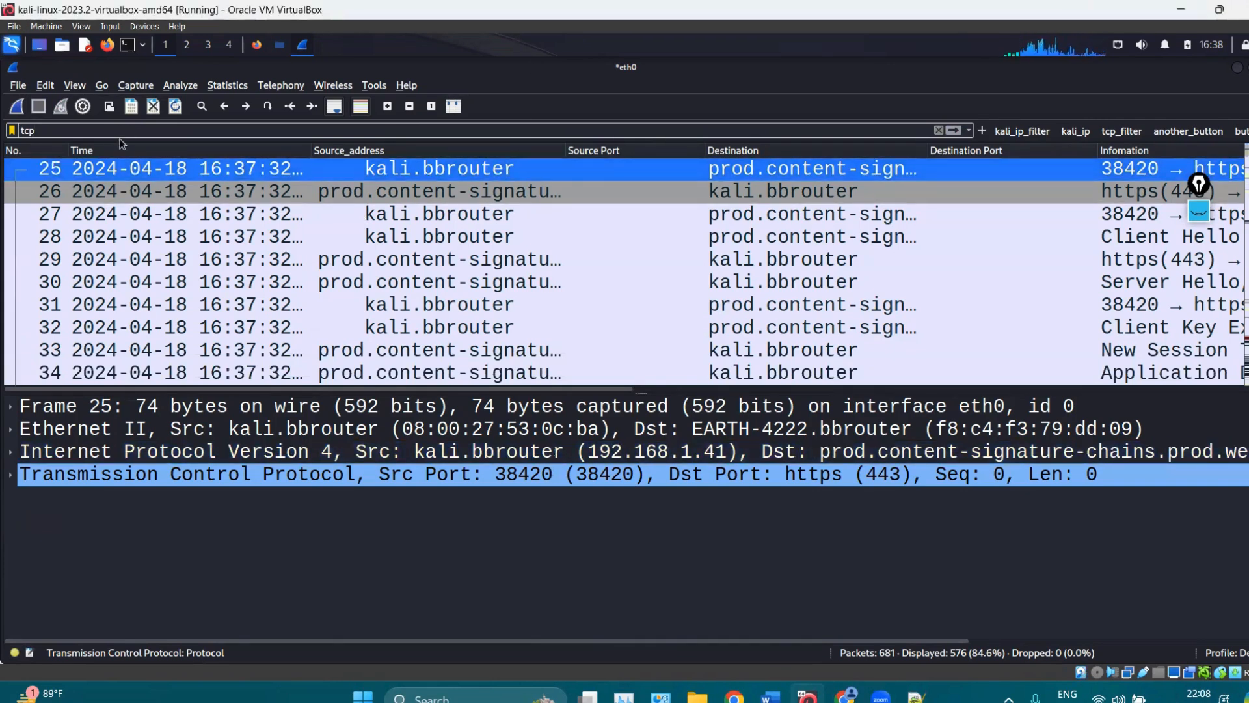
{"action": "type", "text": ".port ="}
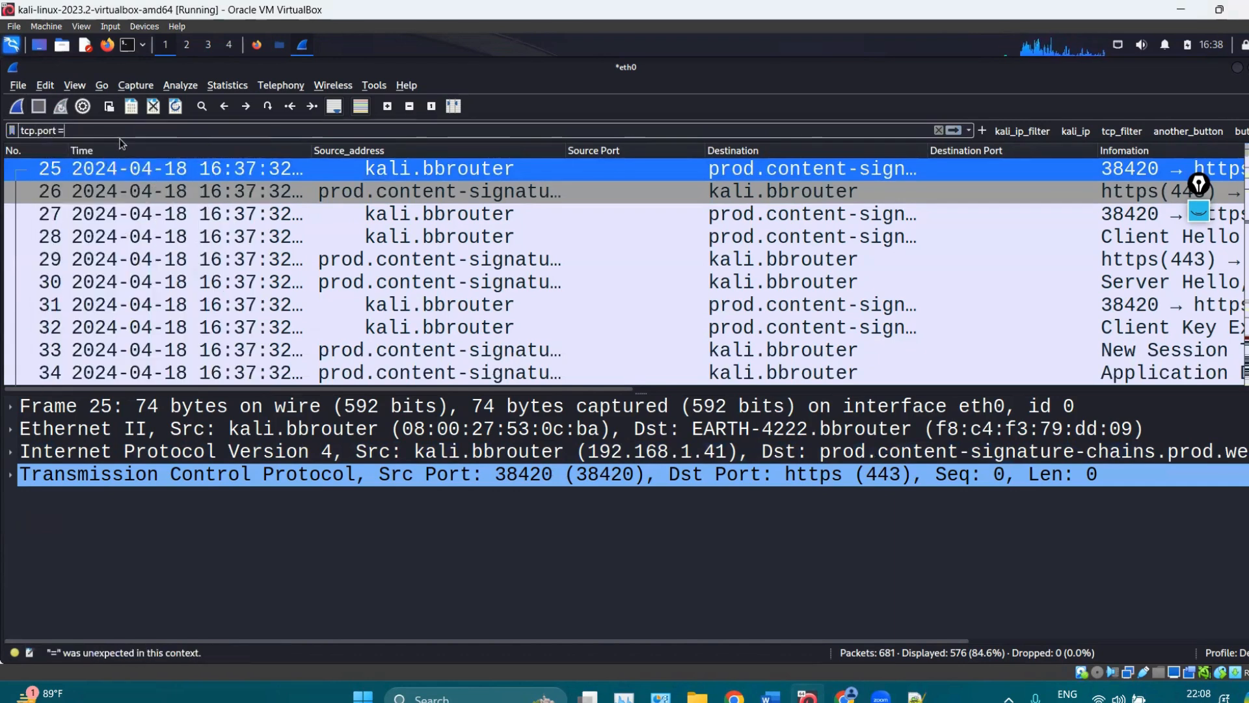
{"action": "type", "text": "= 80"}
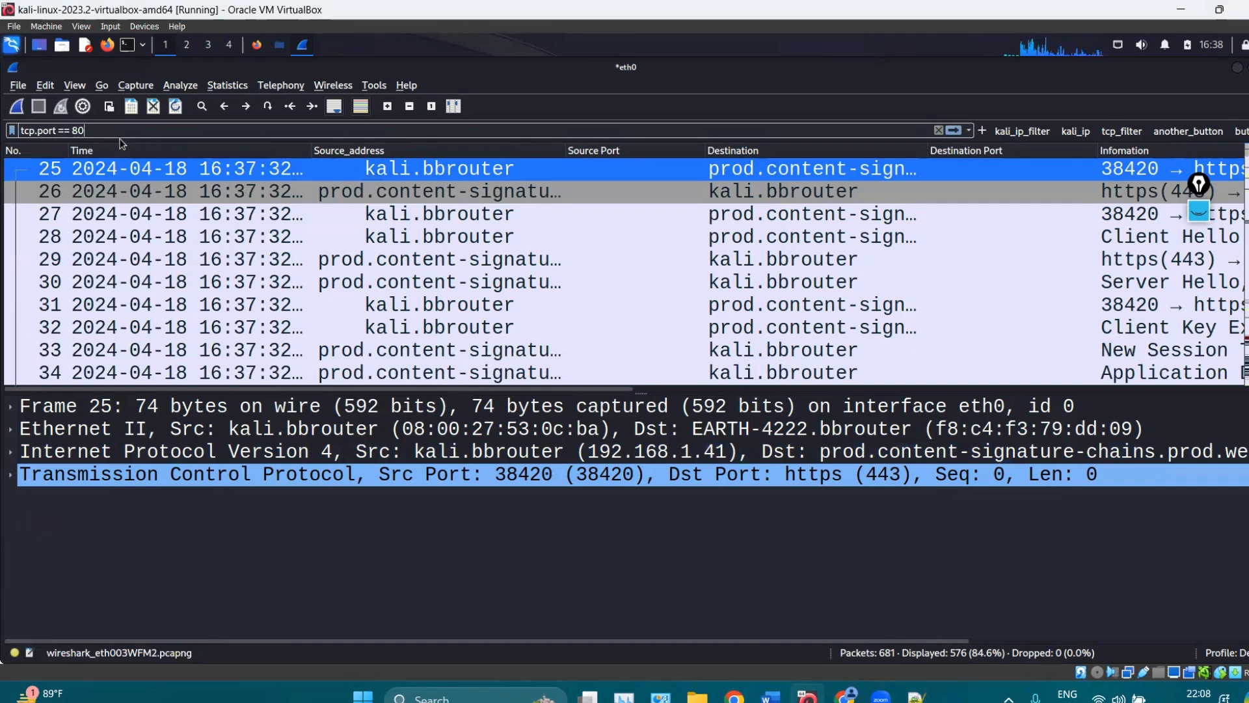
{"action": "key", "text": "Return"}
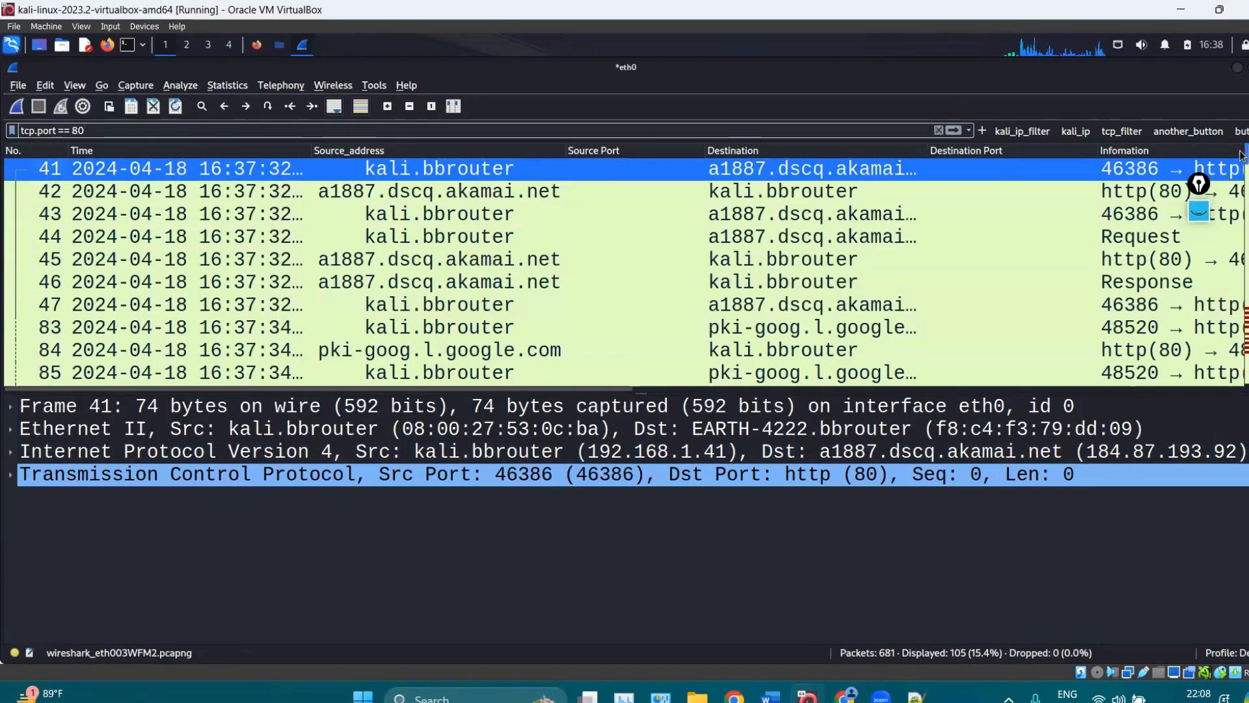
Hide the Source Port and Destination Port columns in the packet list and show the Protocol column.
{"action": "mouse_move", "coordinate": [1241, 157]}
{"action": "left_mouse_down"}
{"action": "mouse_move", "coordinate": [1242, 204]}
{"action": "mouse_move", "coordinate": [1242, 159]}
{"action": "left_mouse_up"}
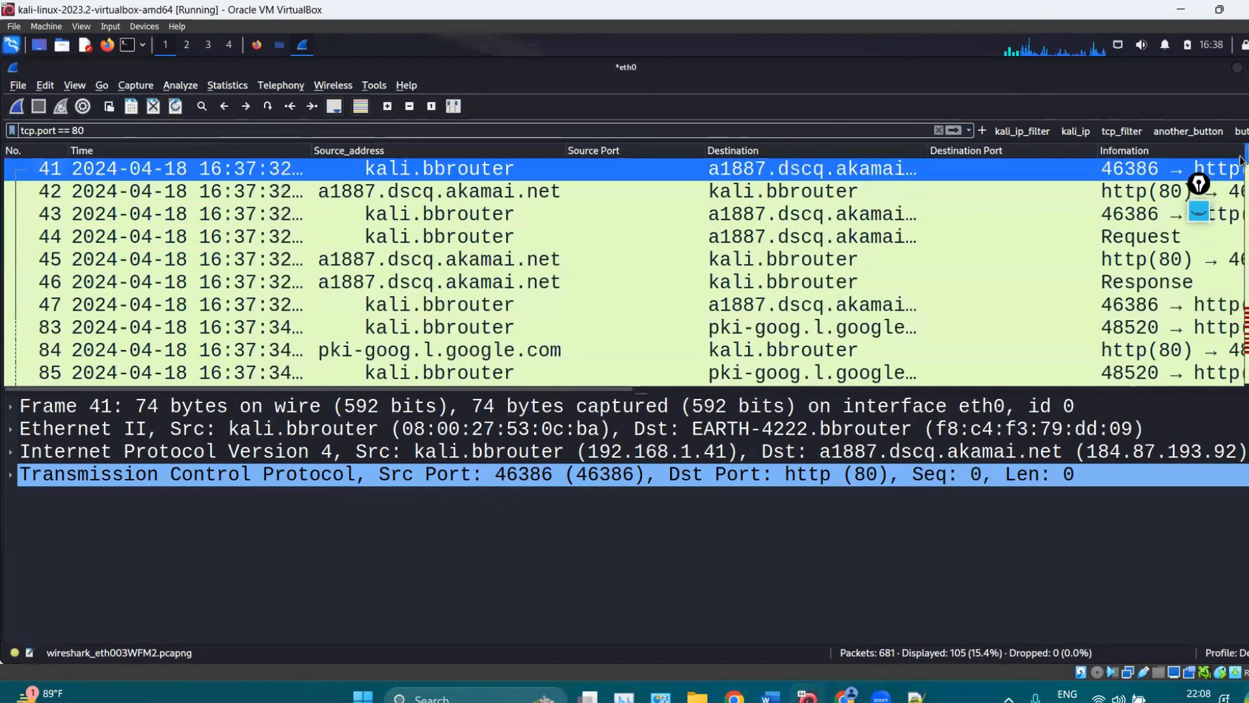
{"action": "right_click", "coordinate": [606, 162]}
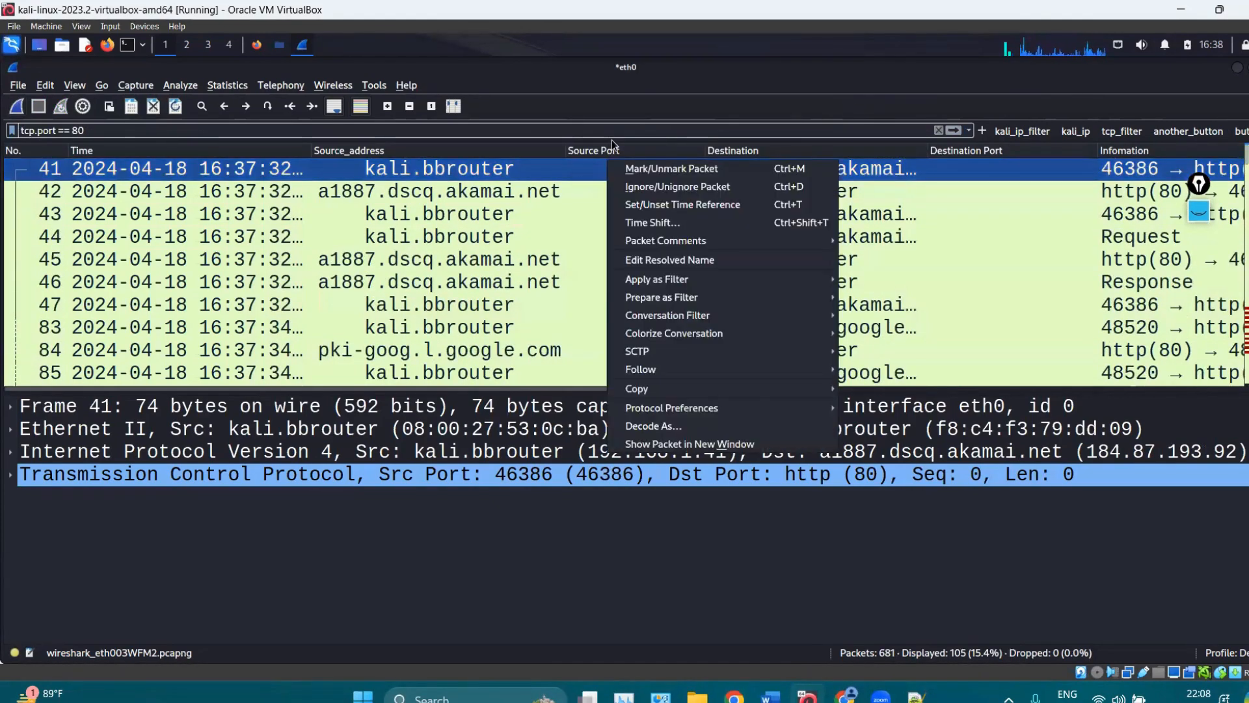
{"action": "left_click", "coordinate": [610, 145]}
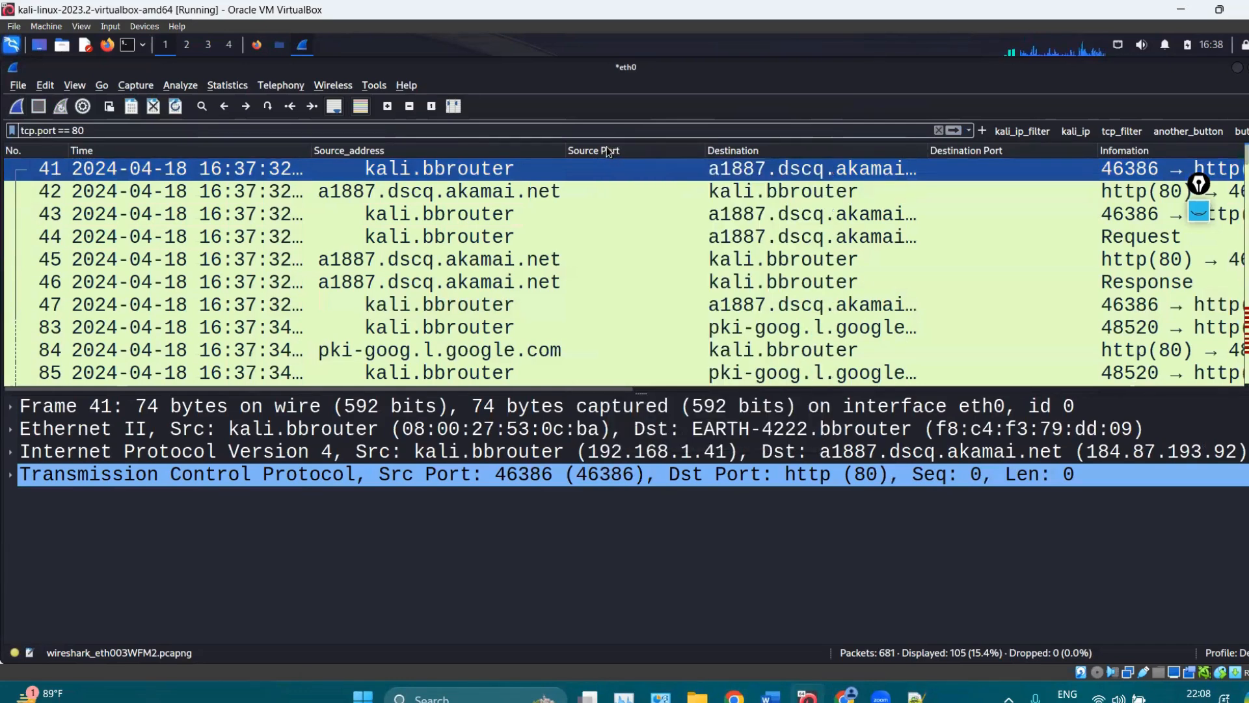
{"action": "right_click", "coordinate": [617, 158]}
{"action": "left_click", "coordinate": [652, 340]}
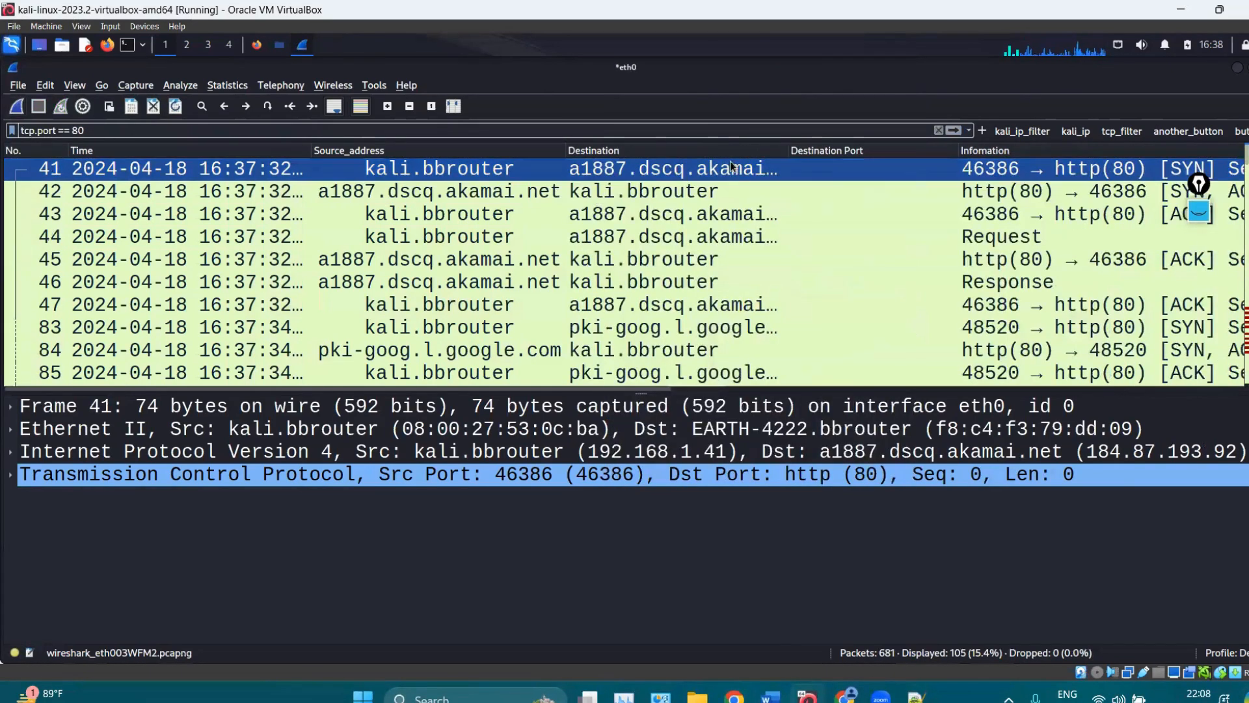
{"action": "right_click", "coordinate": [826, 151]}
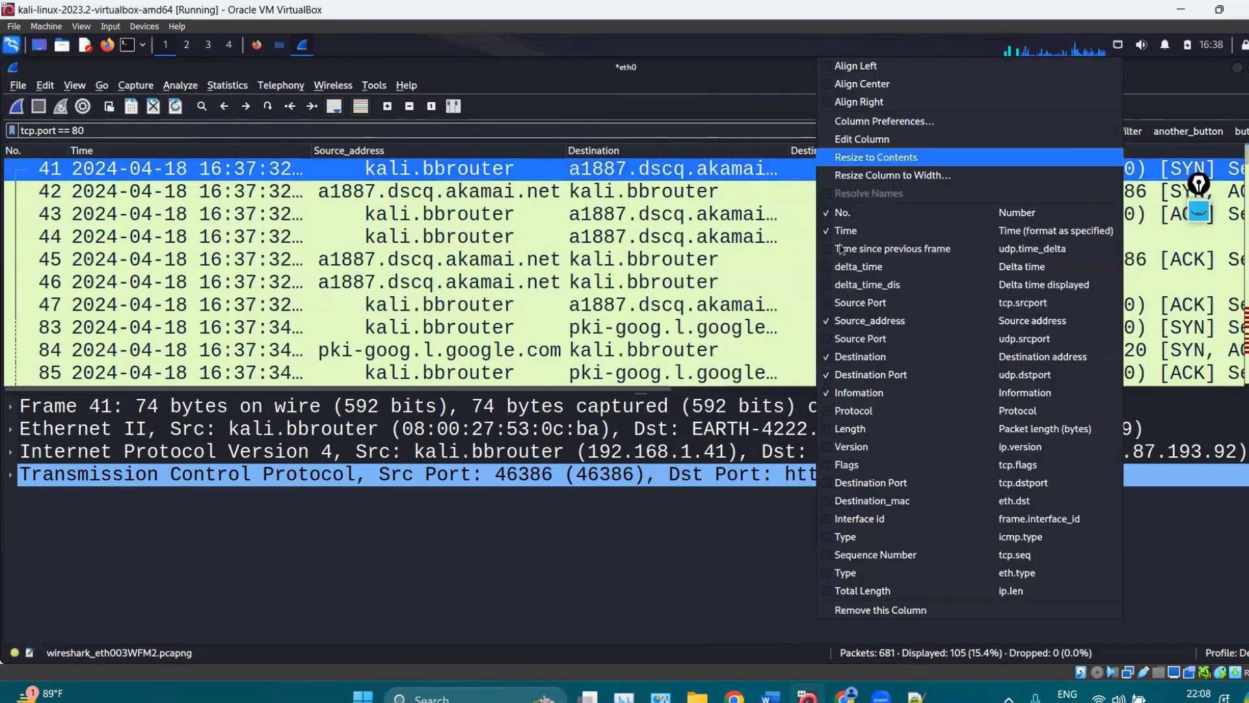
{"action": "left_click", "coordinate": [870, 374]}
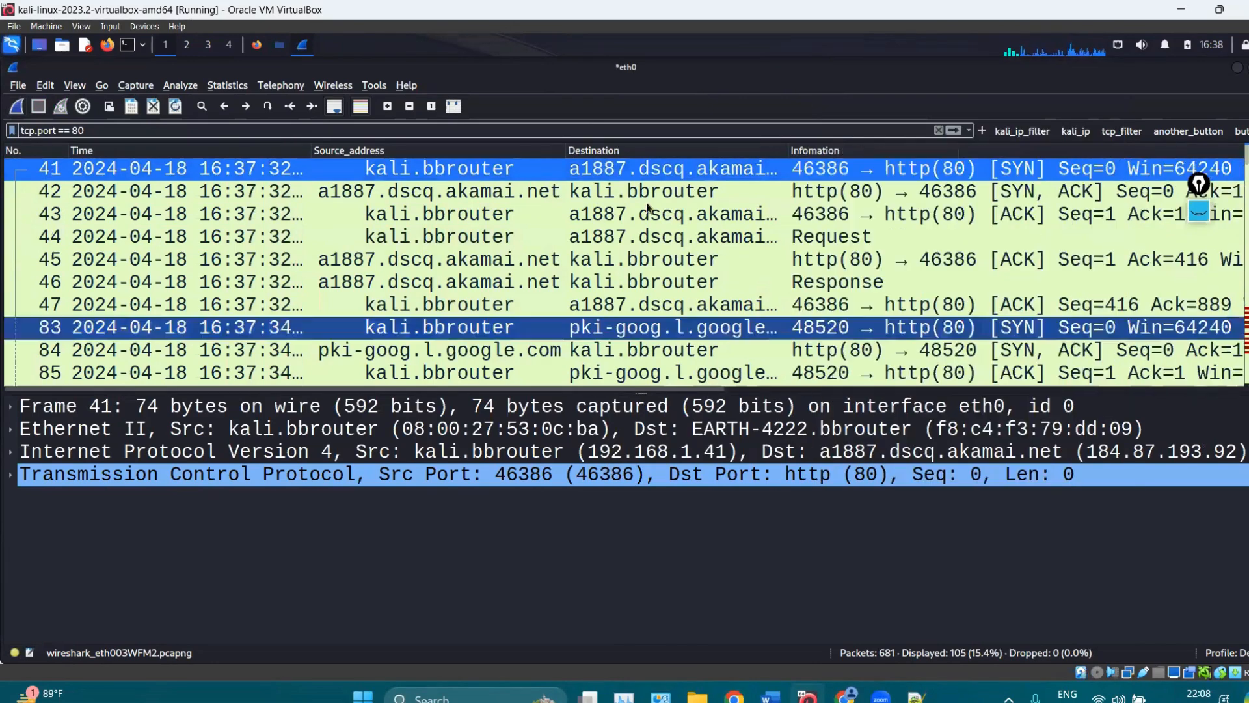
{"action": "right_click", "coordinate": [597, 157]}
{"action": "left_click", "coordinate": [648, 416]}
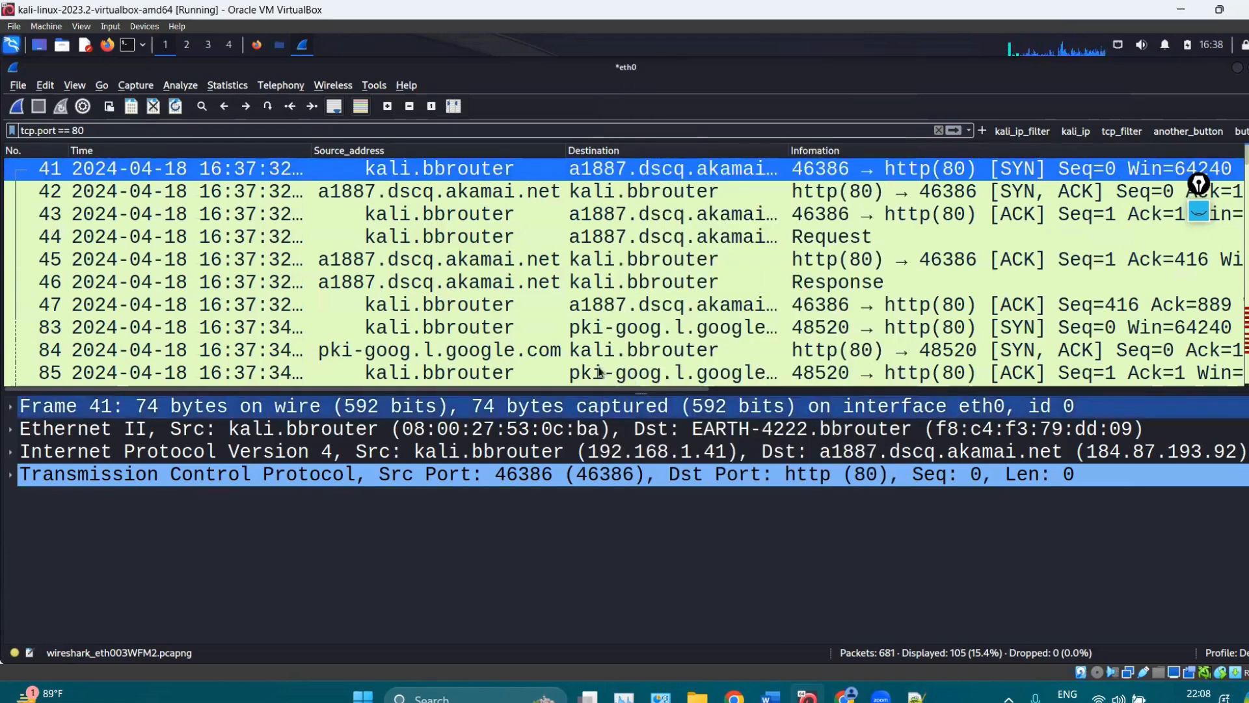
At normal text size, fit the Time column to its contents and place a narrowed Protocol column between Destination and Infomation.
{"action": "left_click", "coordinate": [426, 107]}
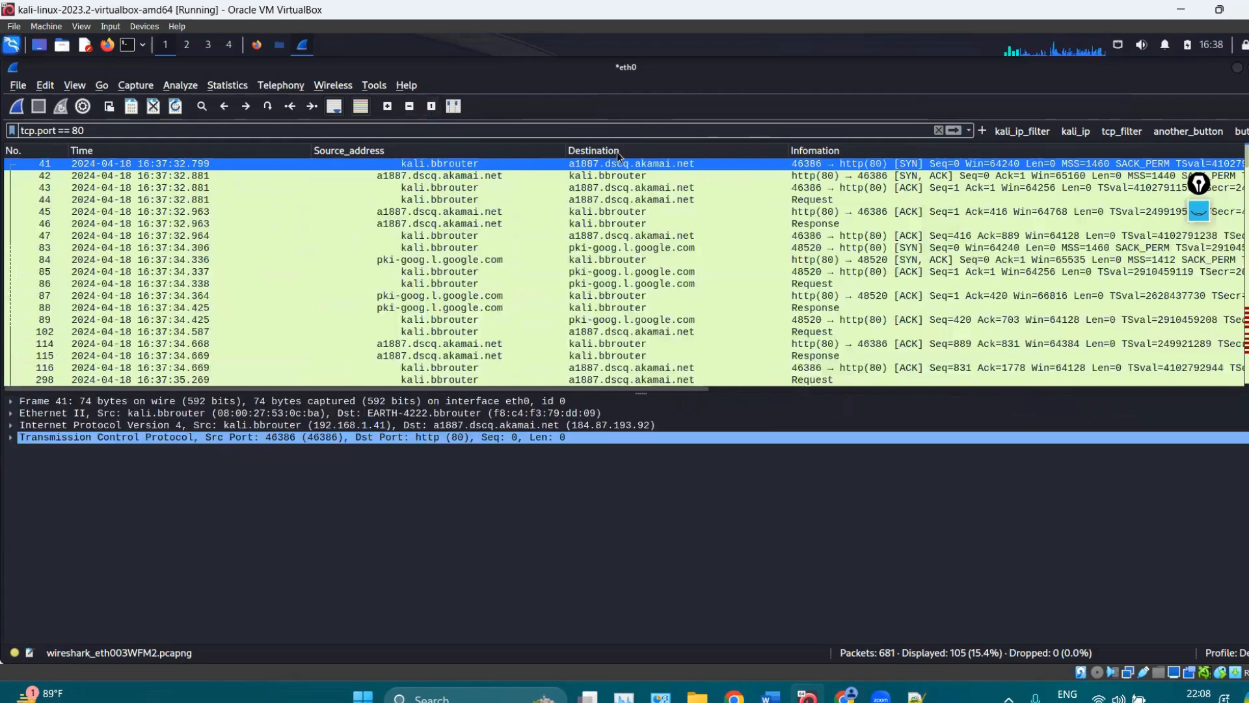
{"action": "double_click", "coordinate": [312, 152]}
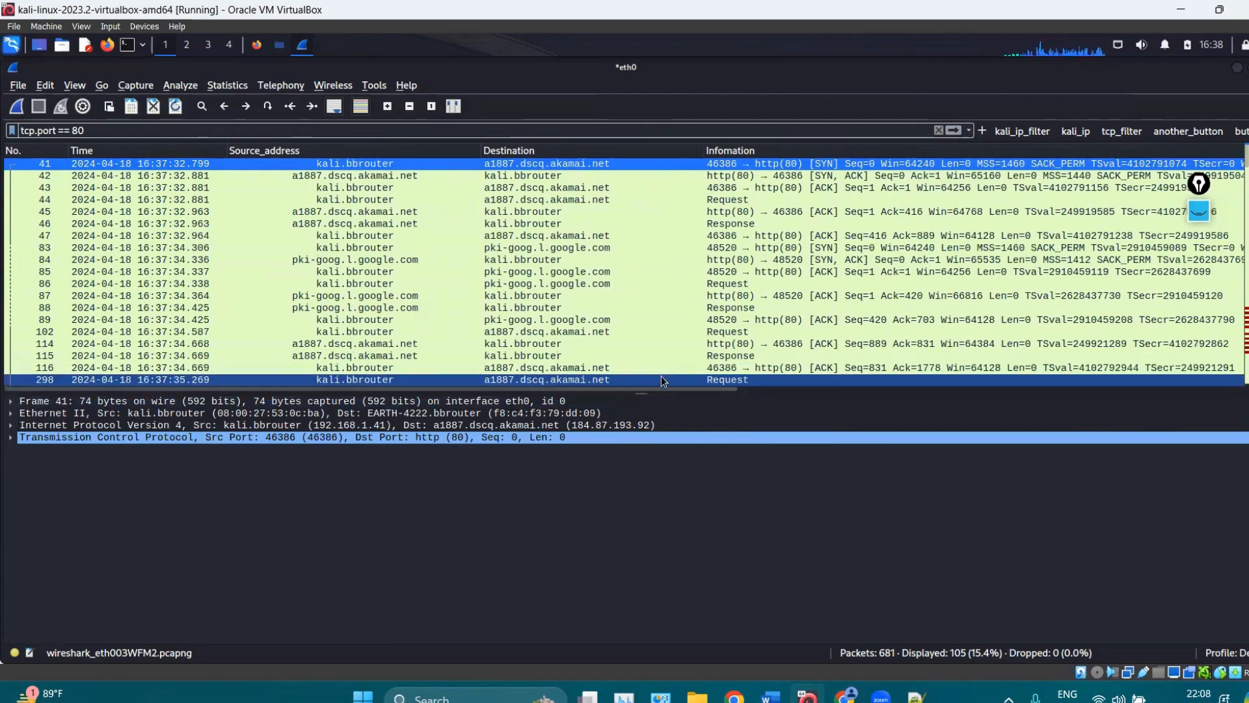
{"action": "left_click_drag", "start_coordinate": [662, 389], "coordinate": [825, 390]}
{"action": "left_click_drag", "start_coordinate": [968, 410], "coordinate": [1236, 402]}
{"action": "left_click_drag", "start_coordinate": [1194, 147], "coordinate": [742, 156]}
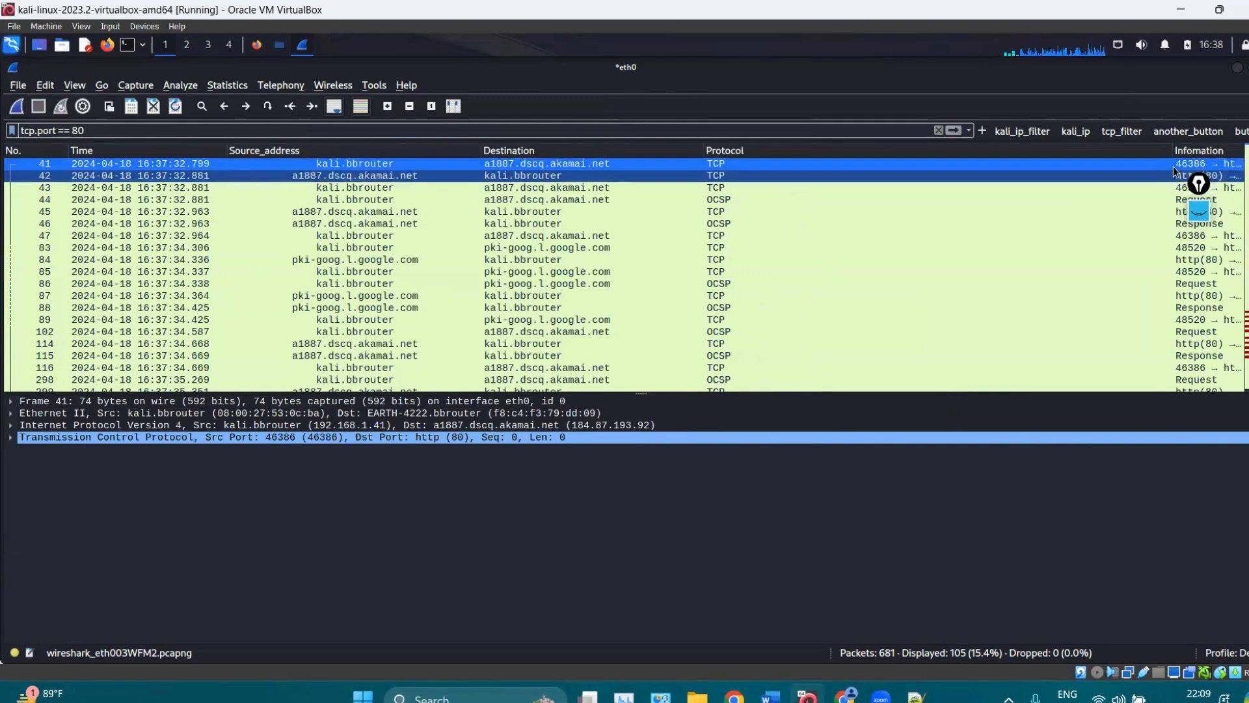
{"action": "left_click_drag", "start_coordinate": [1173, 150], "coordinate": [778, 149]}
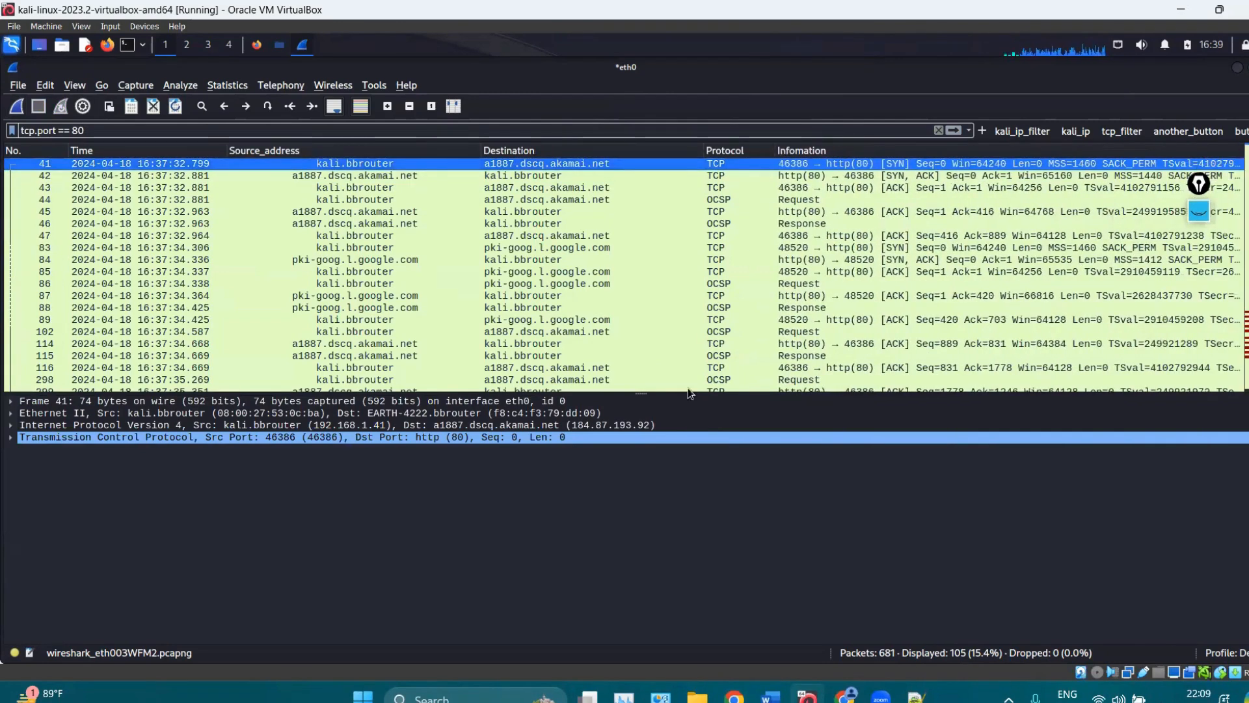
Enlarge the packet text by four levels and select packets 42 and 43 in turn.
{"action": "left_click", "coordinate": [388, 106]}
{"action": "left_click", "coordinate": [388, 106]}
{"action": "left_click", "coordinate": [388, 106]}
{"action": "left_click", "coordinate": [388, 106]}
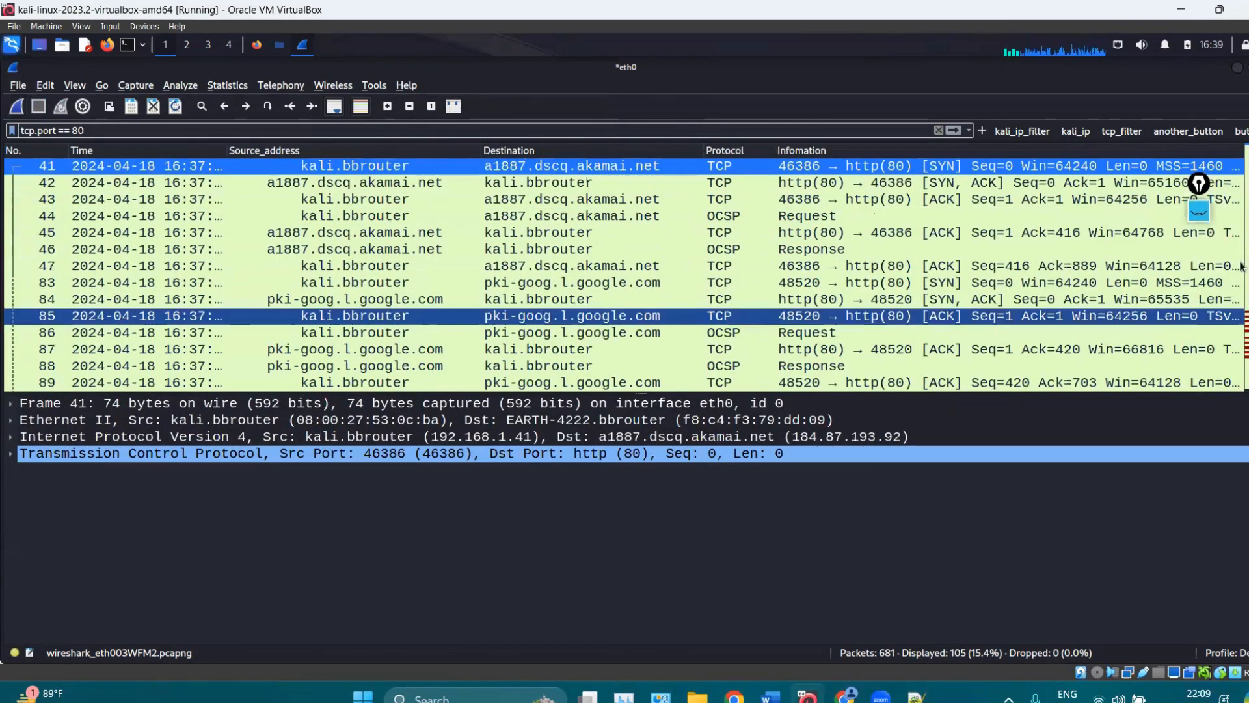
{"action": "left_click", "coordinate": [448, 185]}
{"action": "left_click", "coordinate": [462, 202]}
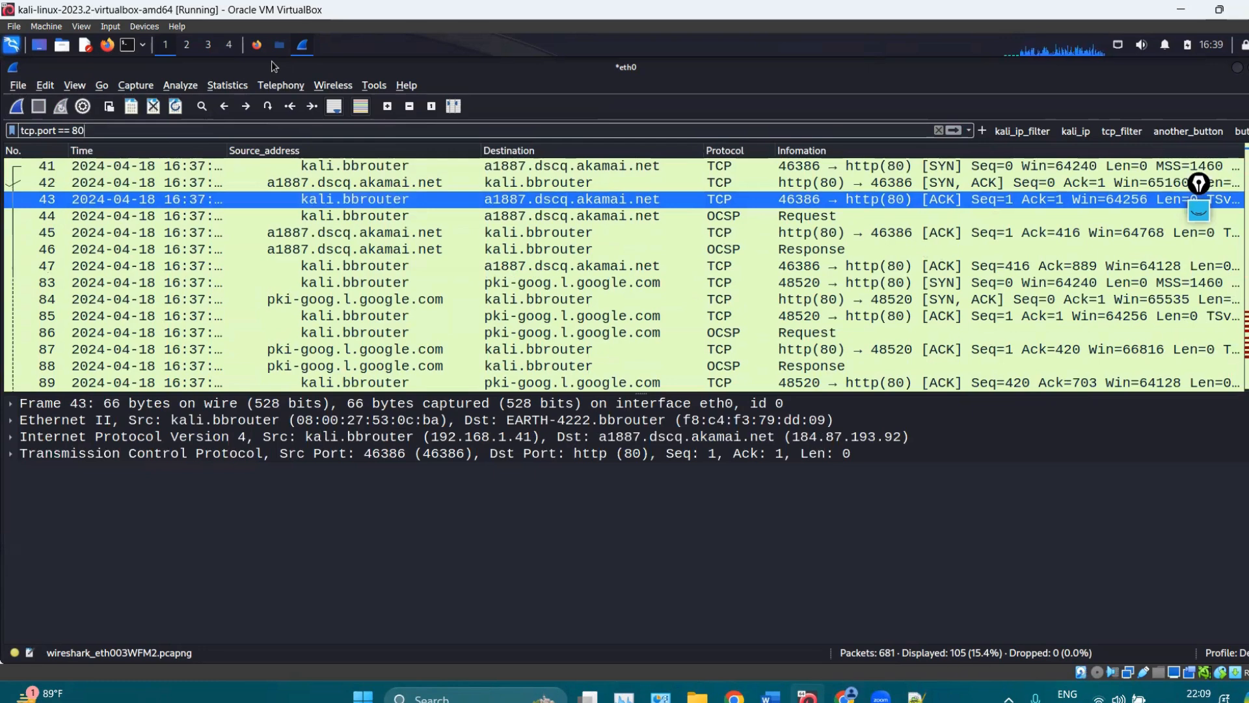
Switch to Firefox to view the Acunetix test page and open a blank tab.
{"action": "left_click", "coordinate": [258, 48]}
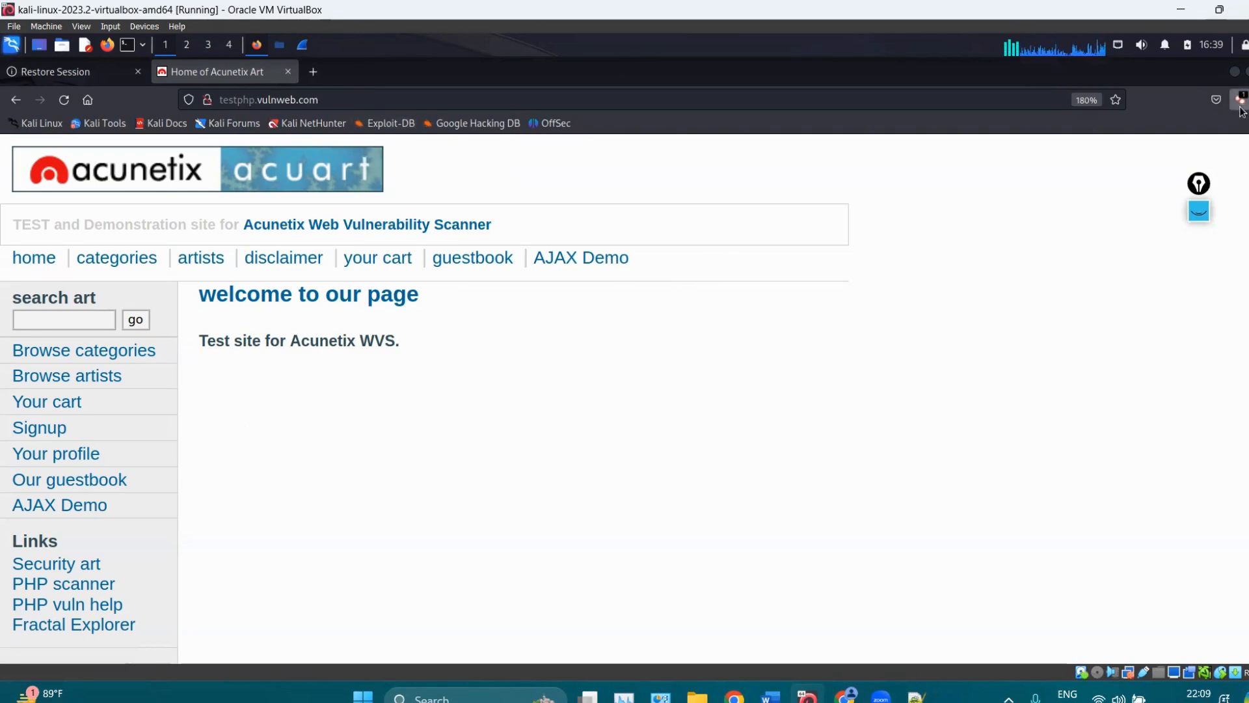
{"action": "left_click", "coordinate": [313, 72]}
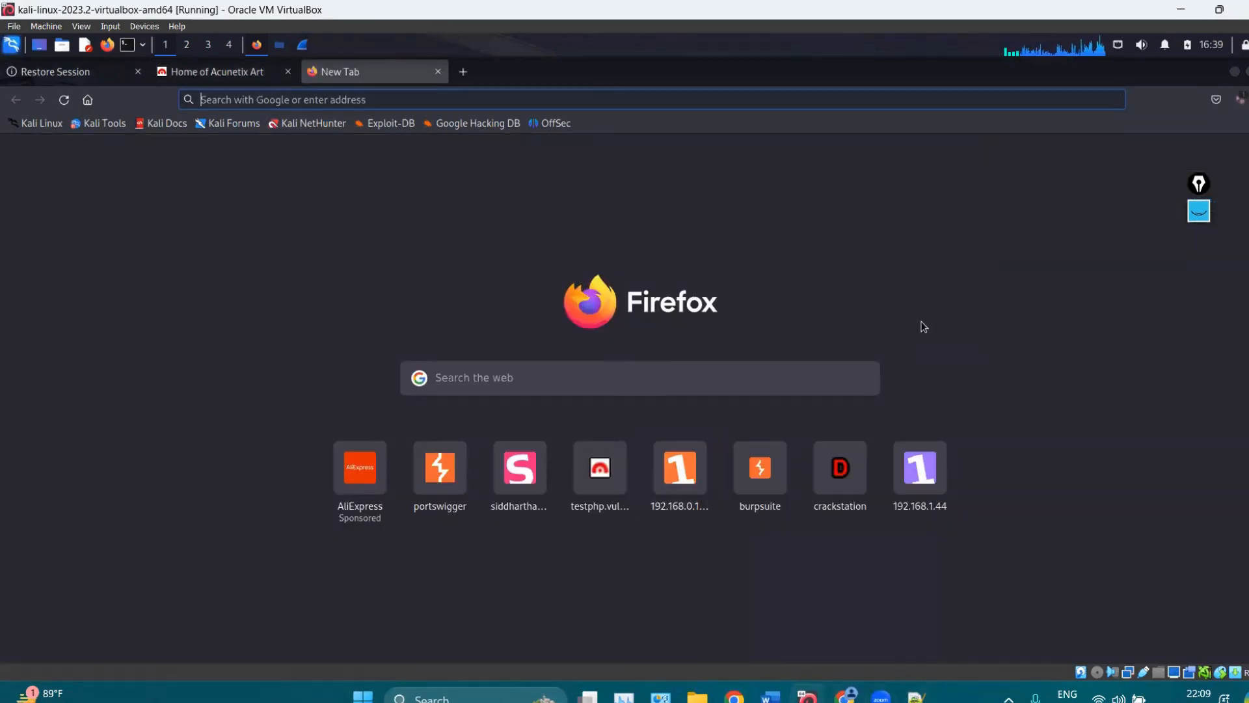
Switch to Chrome, search for "shodan extension" in a new tab and open the Chrome Web Store result for Shodan.
{"action": "left_click", "coordinate": [846, 697]}
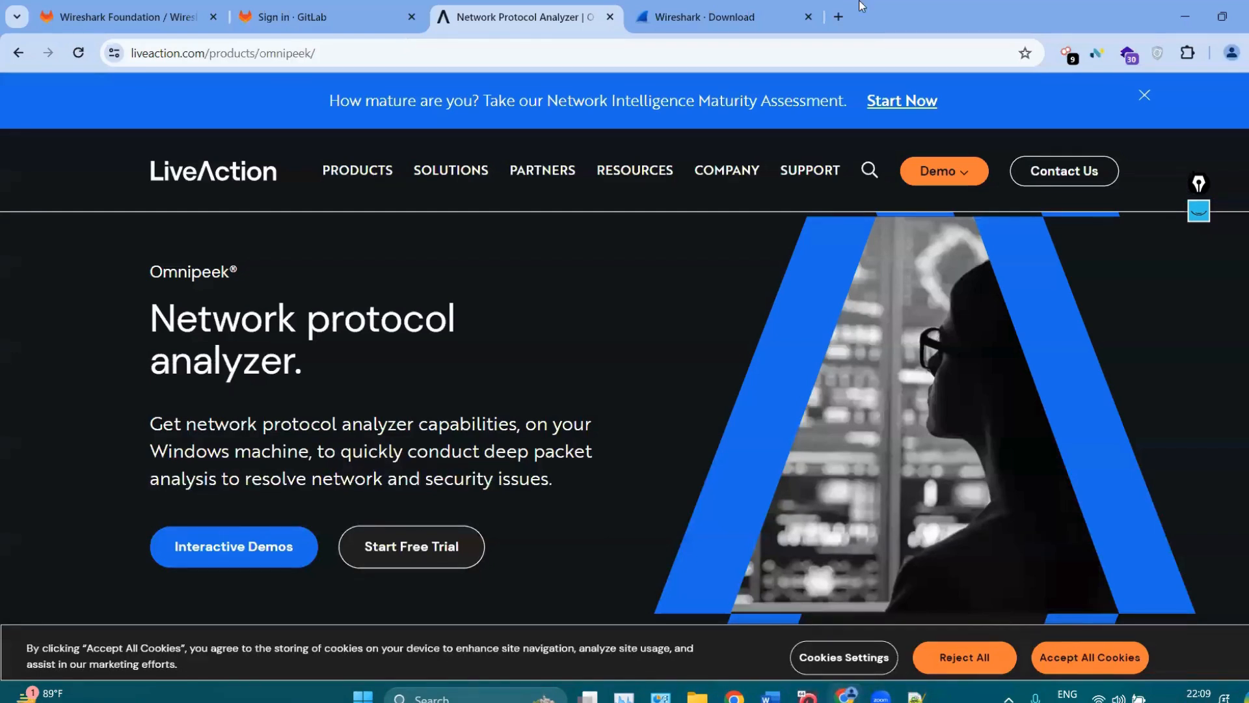
{"action": "key", "text": "ctrl+t"}
{"action": "type", "text": "shodan ext5"}
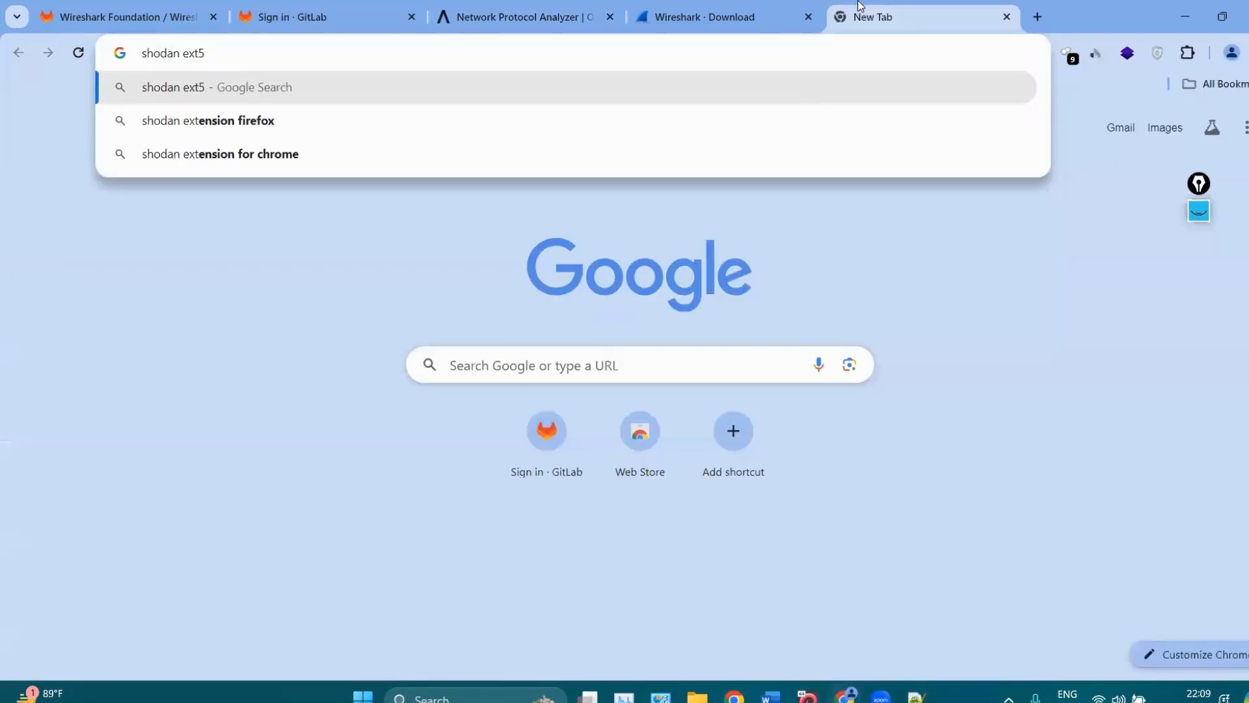
{"action": "key", "text": "Down"}
{"action": "key", "text": "BackSpace"}
{"action": "key", "text": "BackSpace"}
{"action": "key", "text": "BackSpace"}
{"action": "key", "text": "BackSpace"}
{"action": "key", "text": "BackSpace"}
{"action": "key", "text": "BackSpace"}
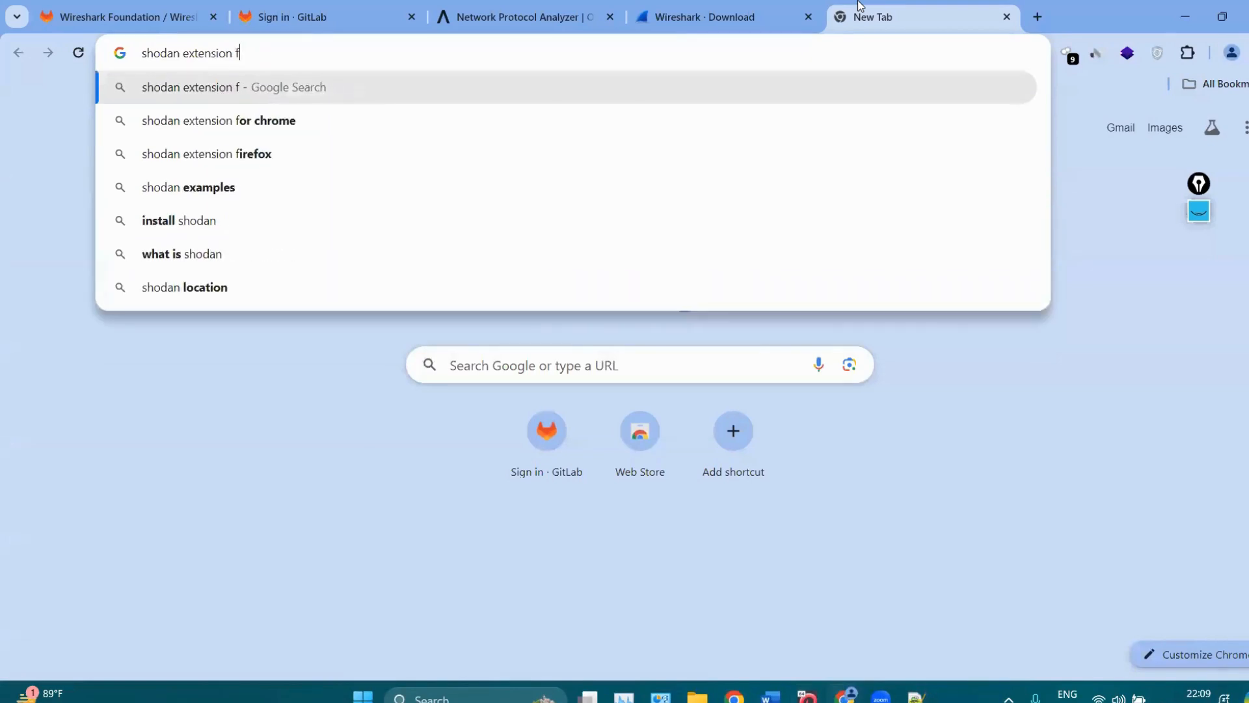
{"action": "key", "text": "BackSpace"}
{"action": "key", "text": "Return"}
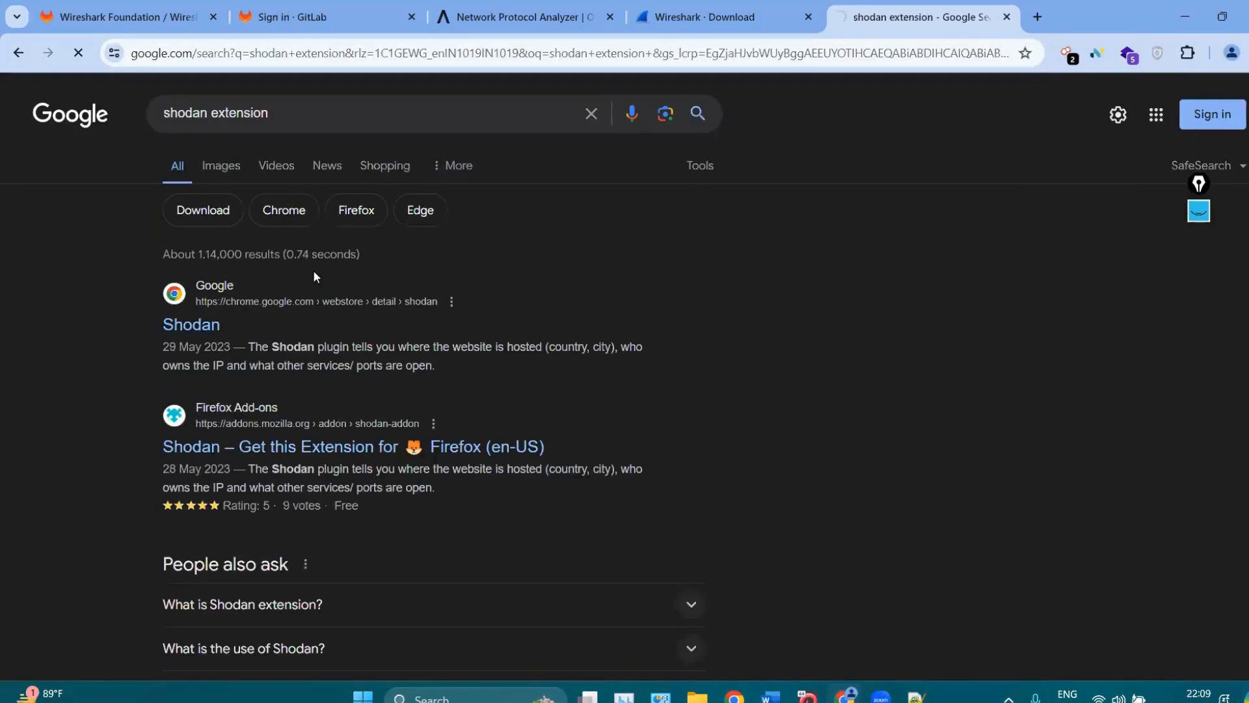
{"action": "left_click", "coordinate": [207, 333]}
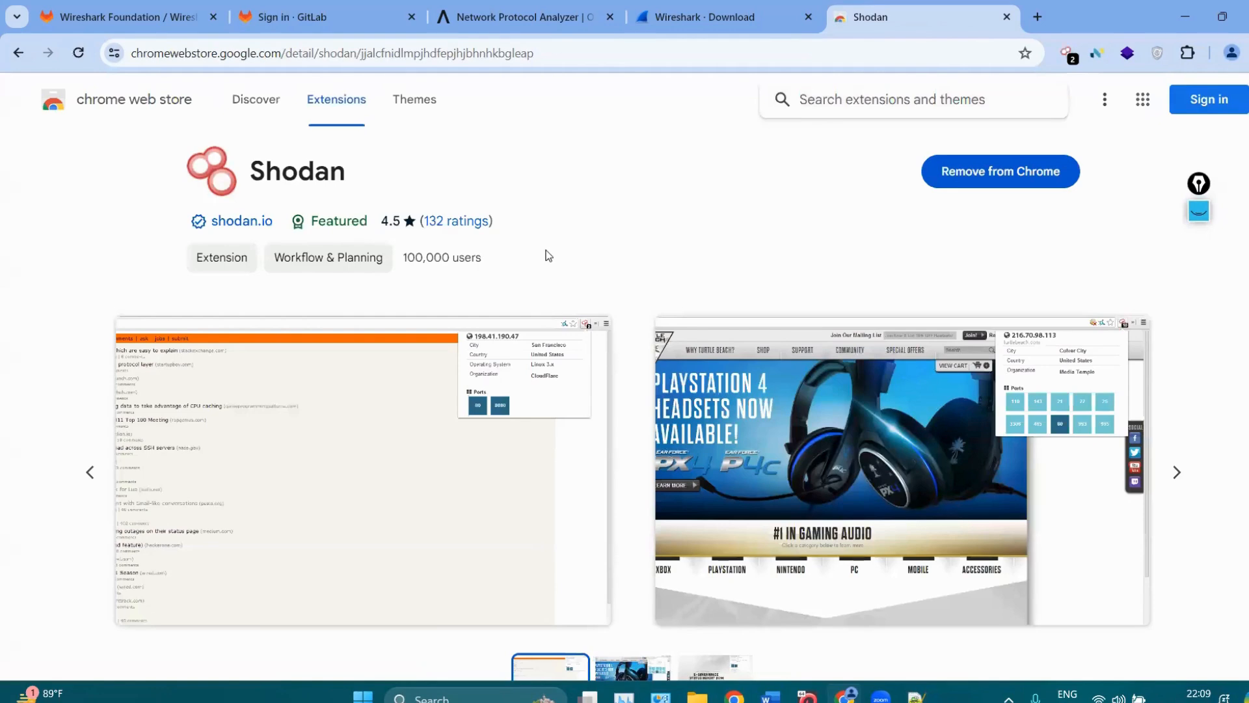
Go to the Wireshark download page, show its Shodan extension details and highlight the site's IP address.
{"action": "left_click", "coordinate": [695, 6]}
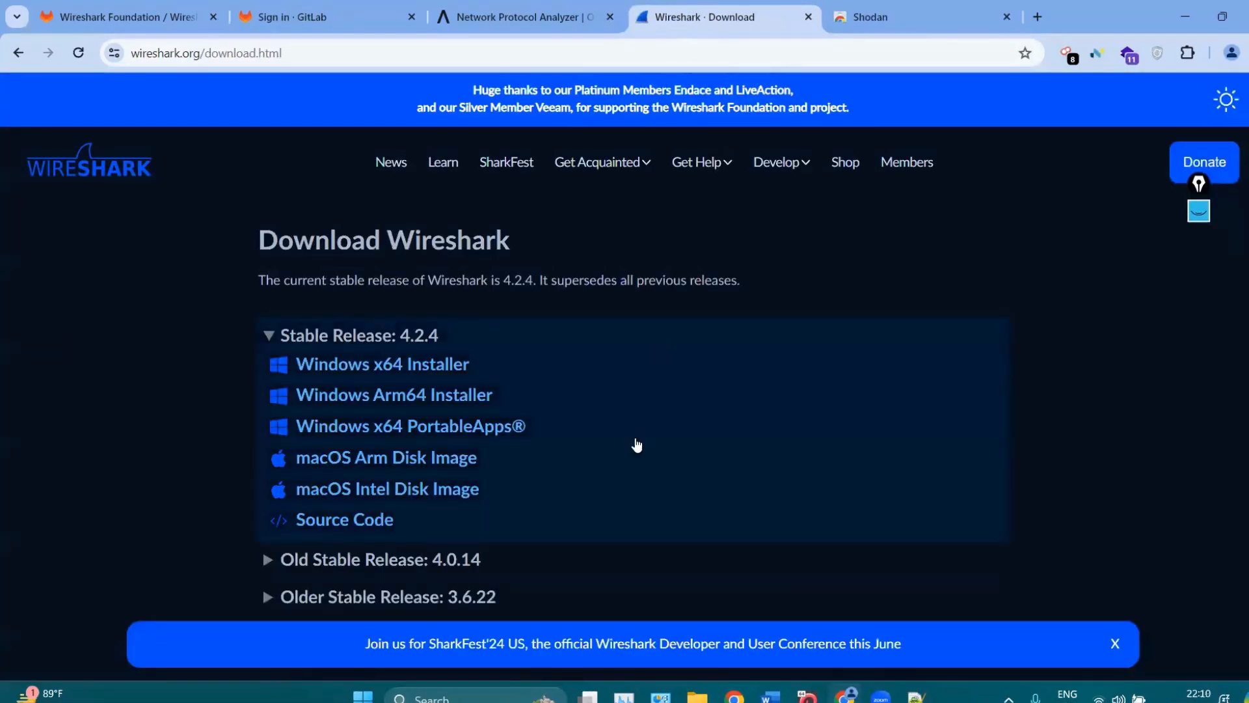
{"action": "left_click", "coordinate": [1067, 54]}
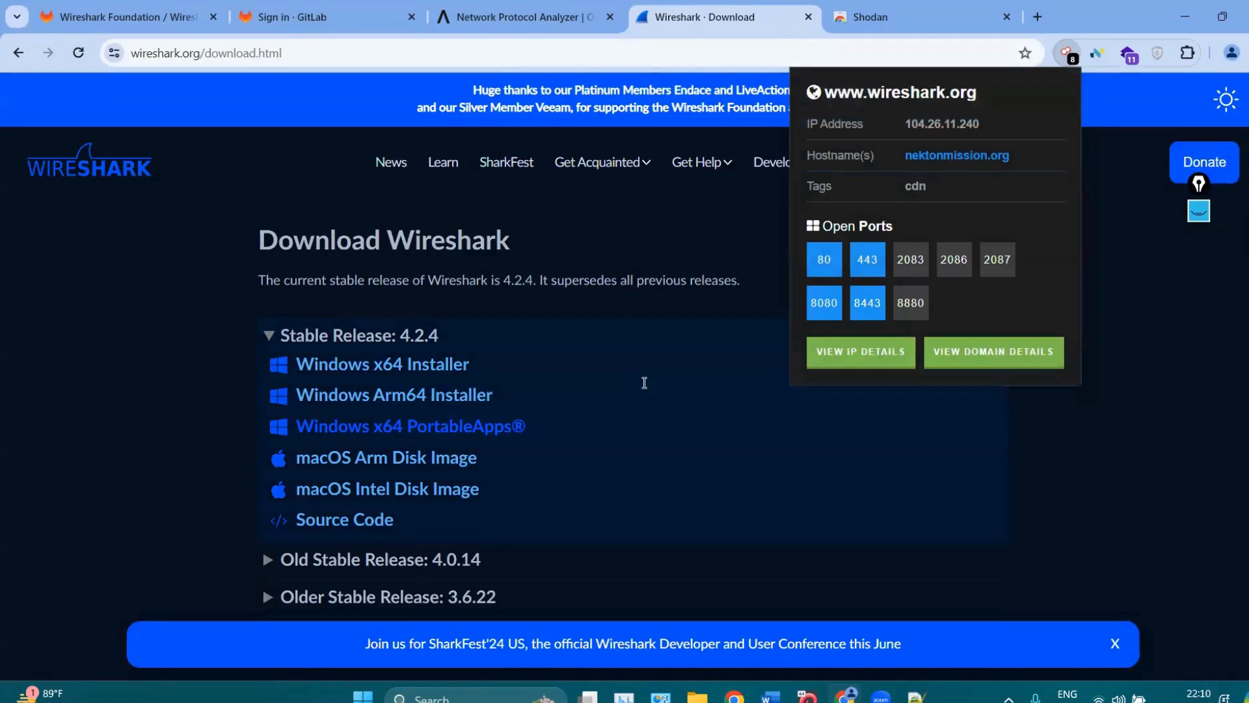
{"action": "left_click_drag", "start_coordinate": [908, 123], "coordinate": [992, 138]}
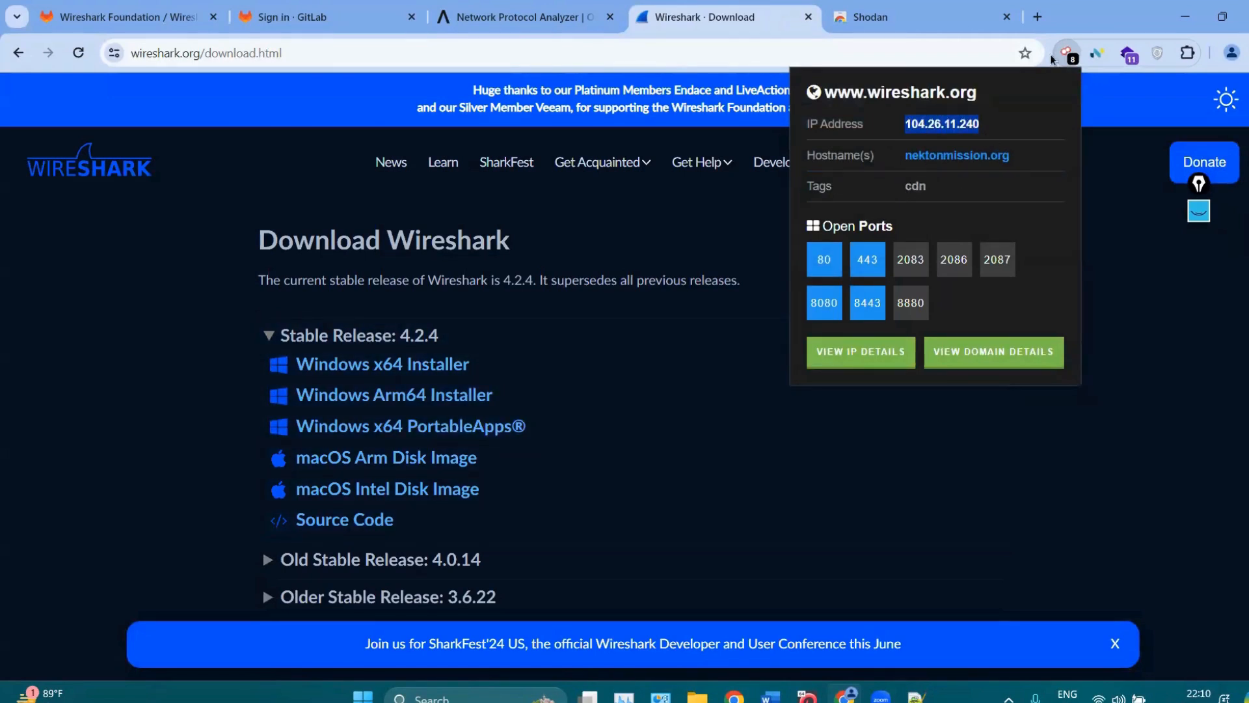
Switch to the Kali virtual machine's Firefox, show the Acunetix test page's Shodan details and copy the site's IP address.
{"action": "key", "text": "alt+Tab"}
{"action": "left_click", "coordinate": [187, 70]}
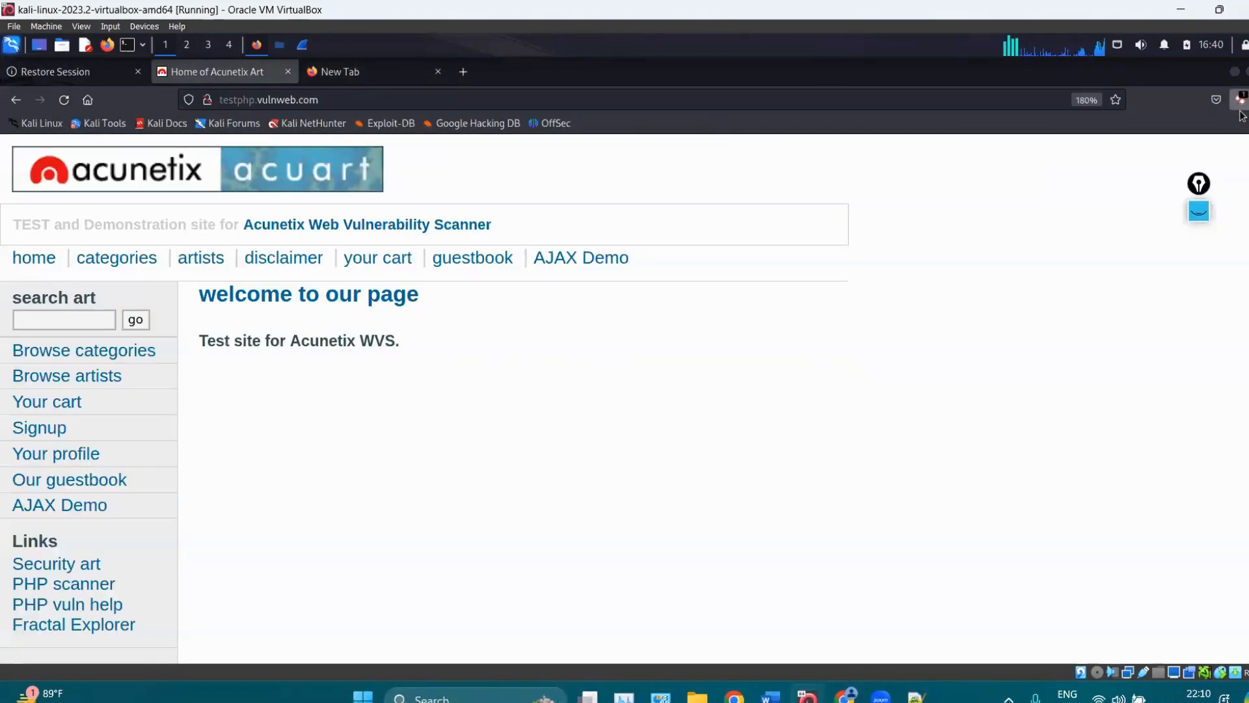
{"action": "left_click_drag", "start_coordinate": [1090, 157], "coordinate": [1147, 158]}
{"action": "key", "text": "ctrl+c"}
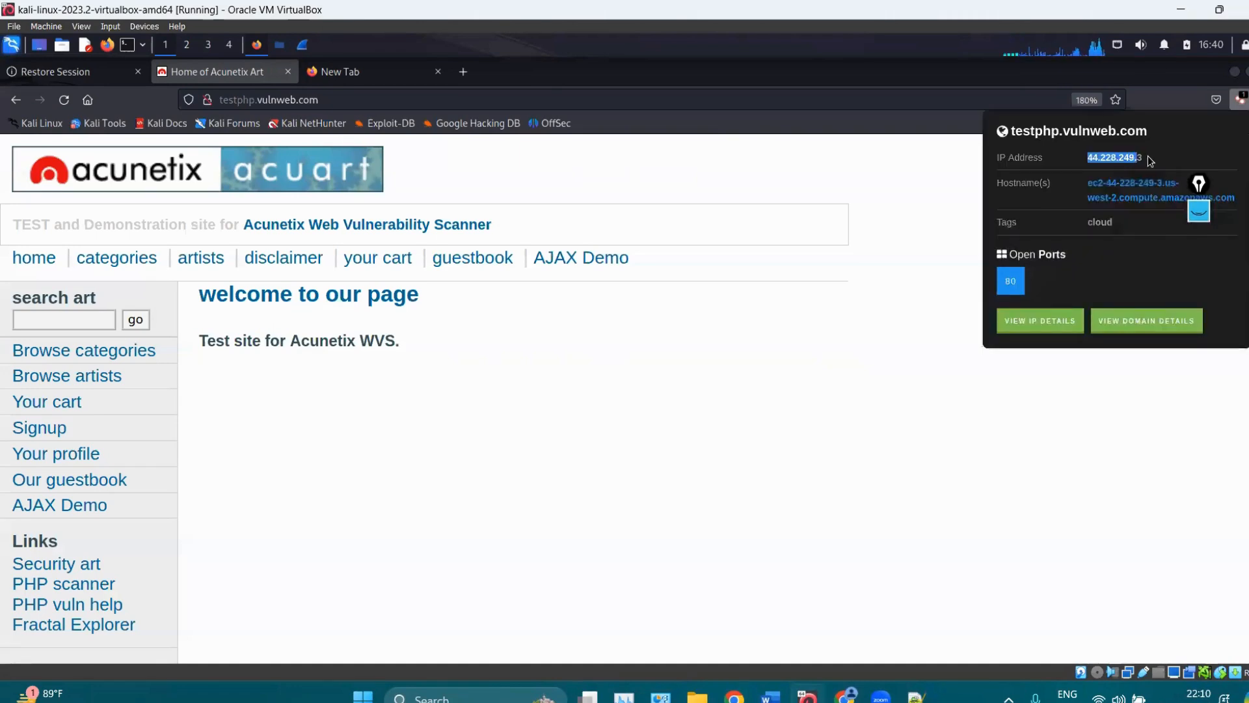
Switch to Wireshark and replace the display filter text with "ip.addr ==".
{"action": "left_click", "coordinate": [311, 54]}
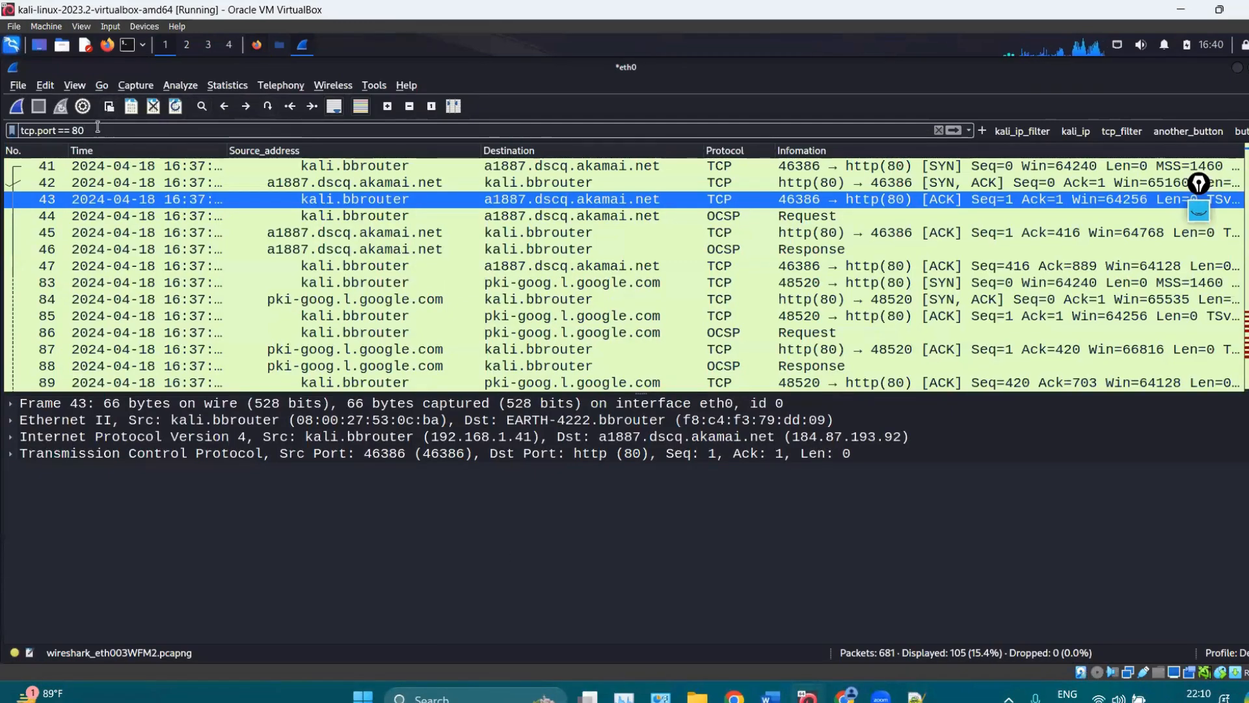
{"action": "left_click_drag", "start_coordinate": [97, 130], "coordinate": [5, 132]}
{"action": "type", "text": "ip"}
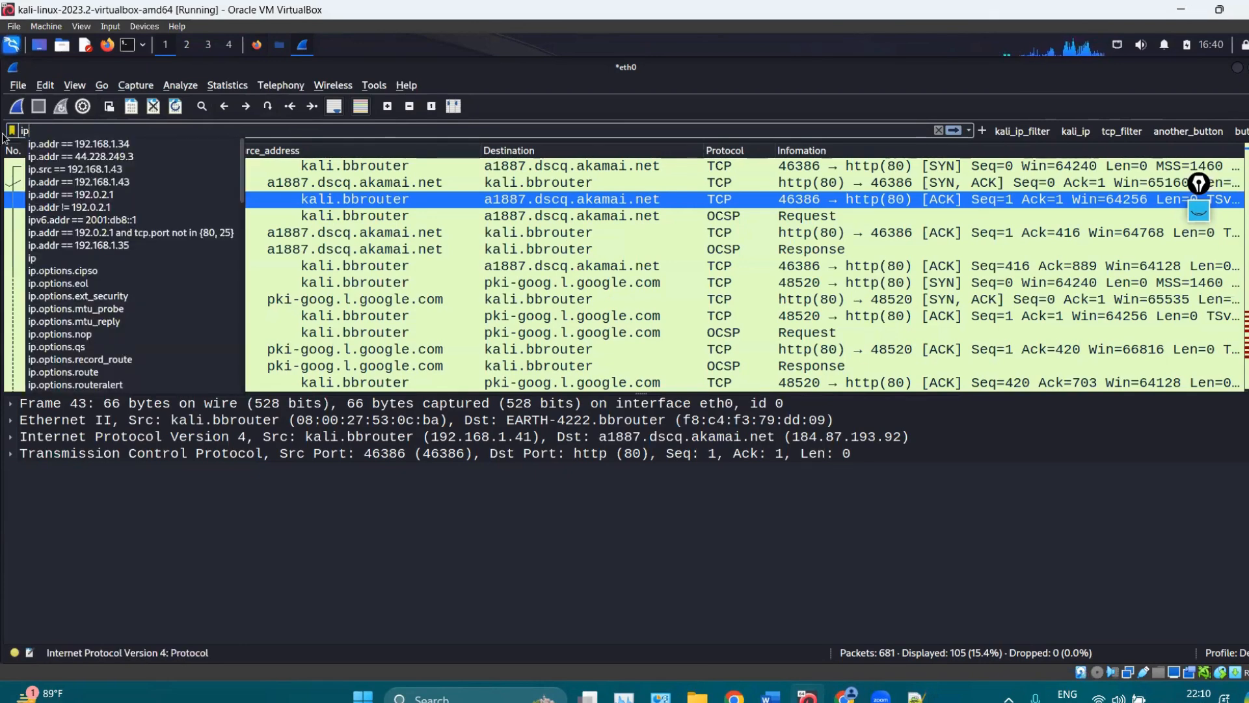
{"action": "type", "text": ".addr =="}
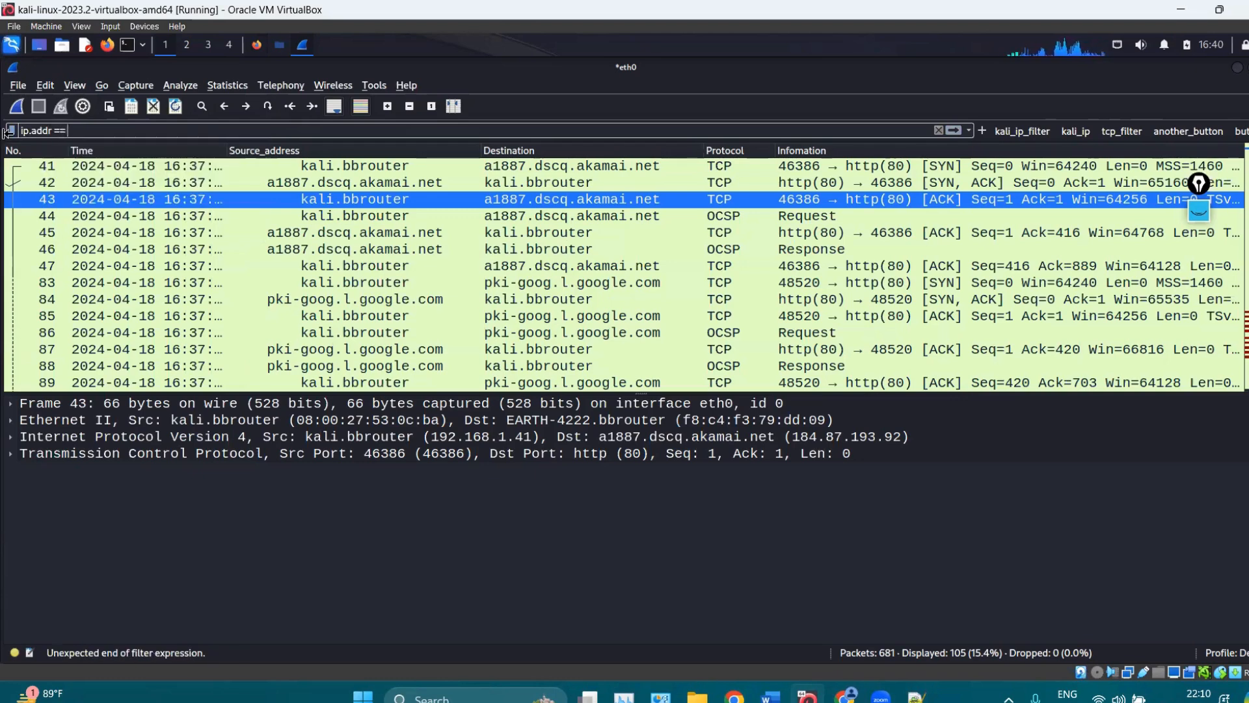
{"action": "key", "text": "ctrl+f"}
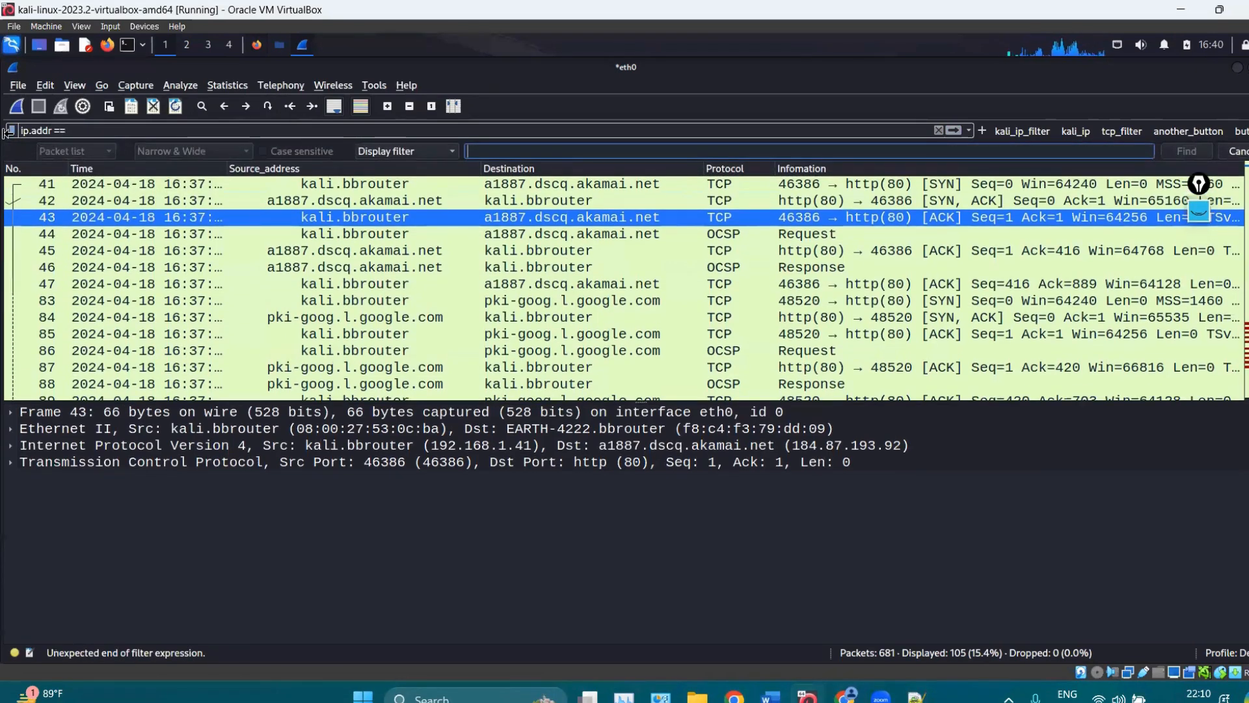
{"action": "key", "text": "ctrl+v"}
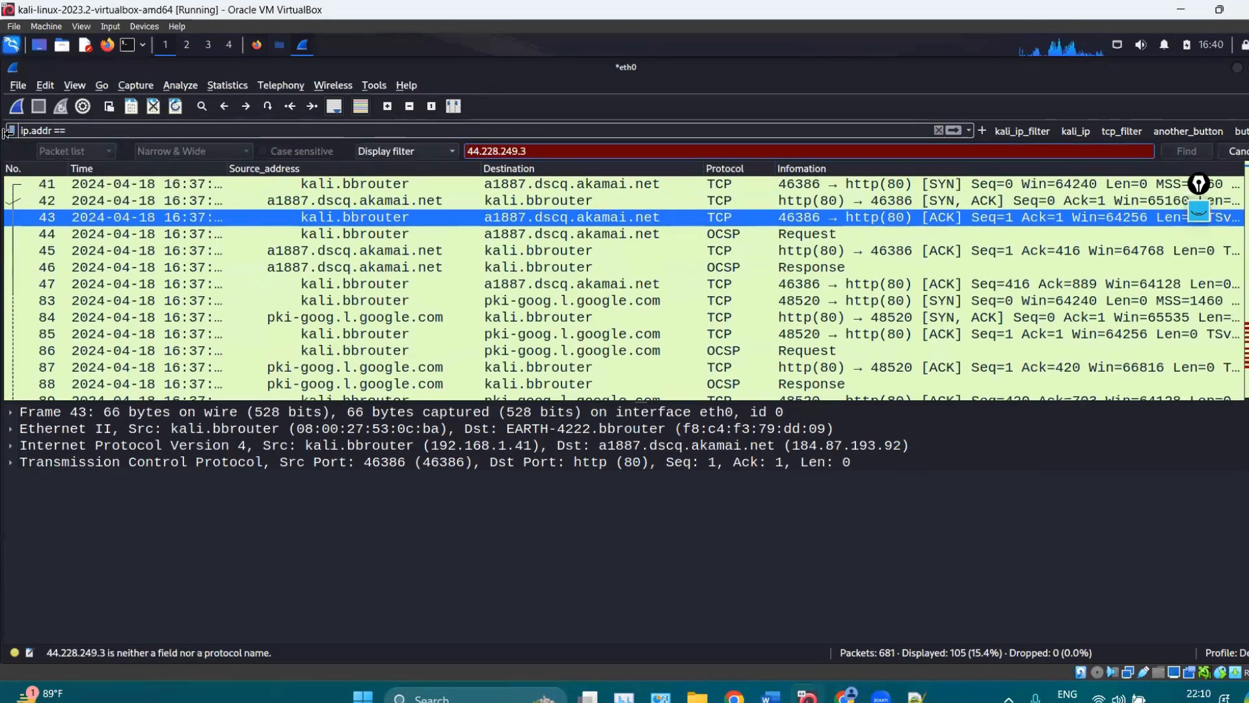
{"action": "left_click", "coordinate": [1239, 151]}
{"action": "left_click", "coordinate": [1239, 151]}
Complete the display filter with the copied address as "ip.addr == 44.228.249.3" and apply it.
{"action": "left_click", "coordinate": [176, 133]}
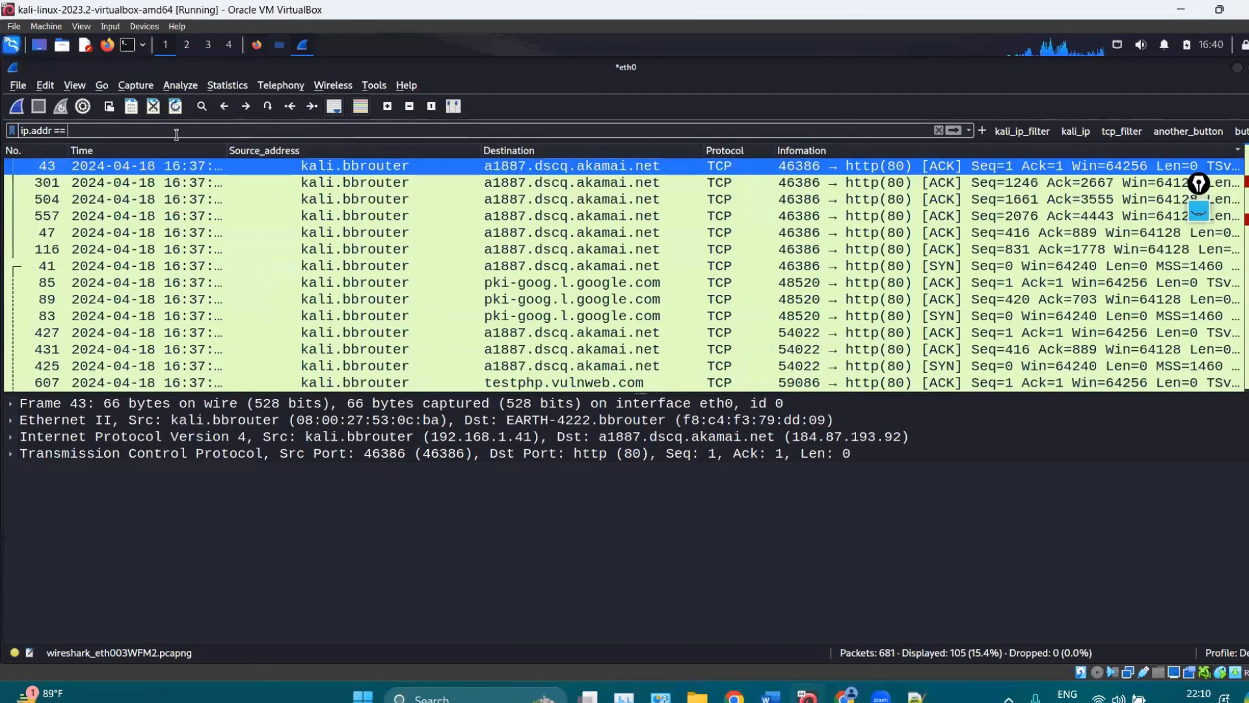
{"action": "key", "text": "ctrl+v"}
{"action": "key", "text": "Return"}
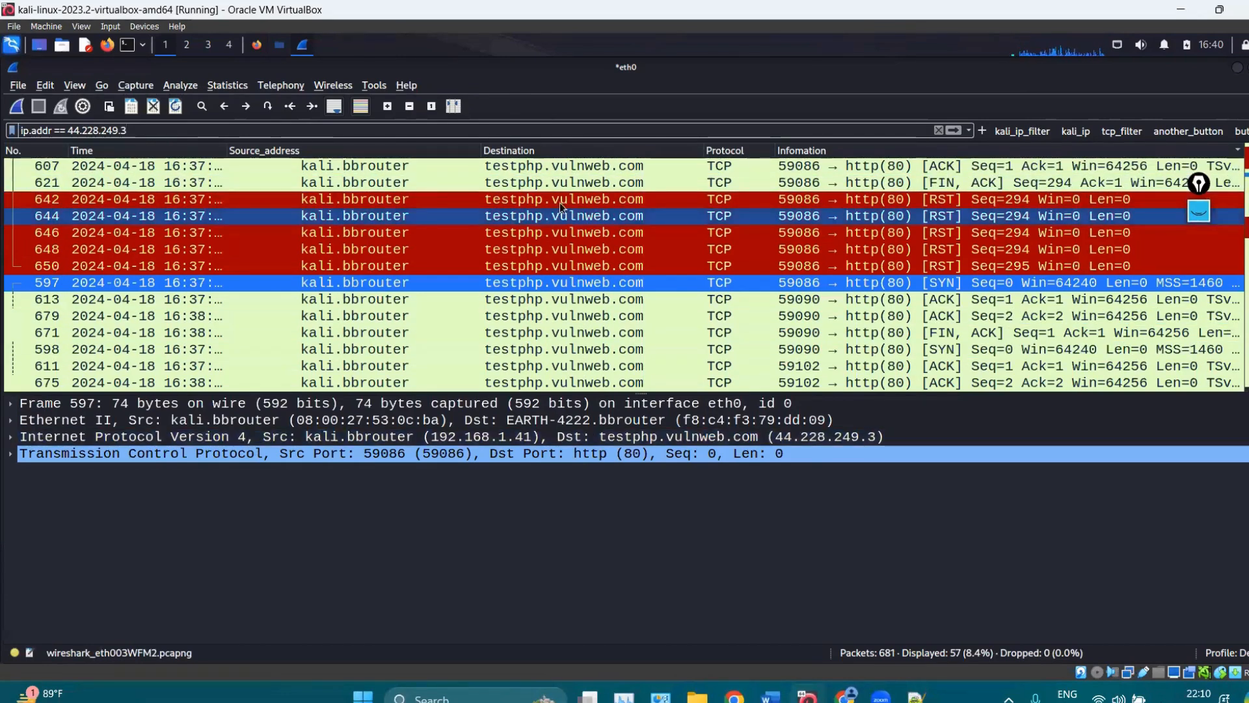
Look at the test site's address in Firefox and return to the Wireshark capture.
{"action": "left_click", "coordinate": [254, 48]}
{"action": "left_click", "coordinate": [231, 72]}
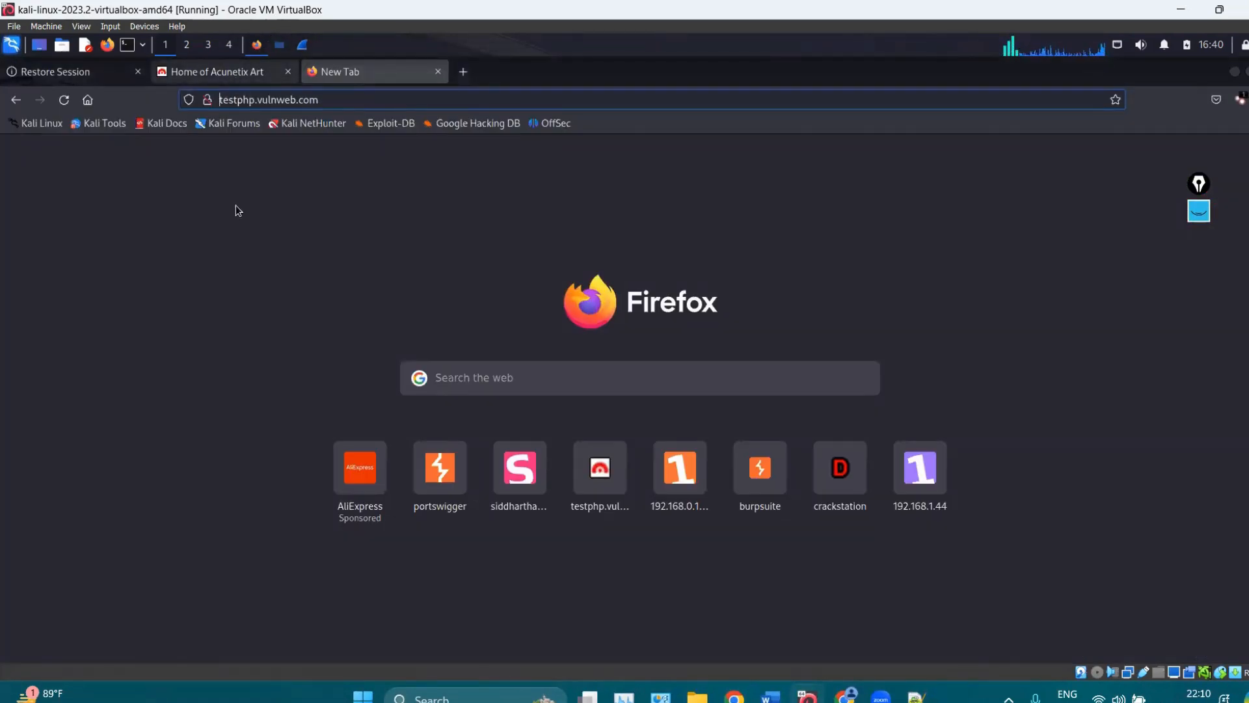
{"action": "left_click", "coordinate": [302, 46]}
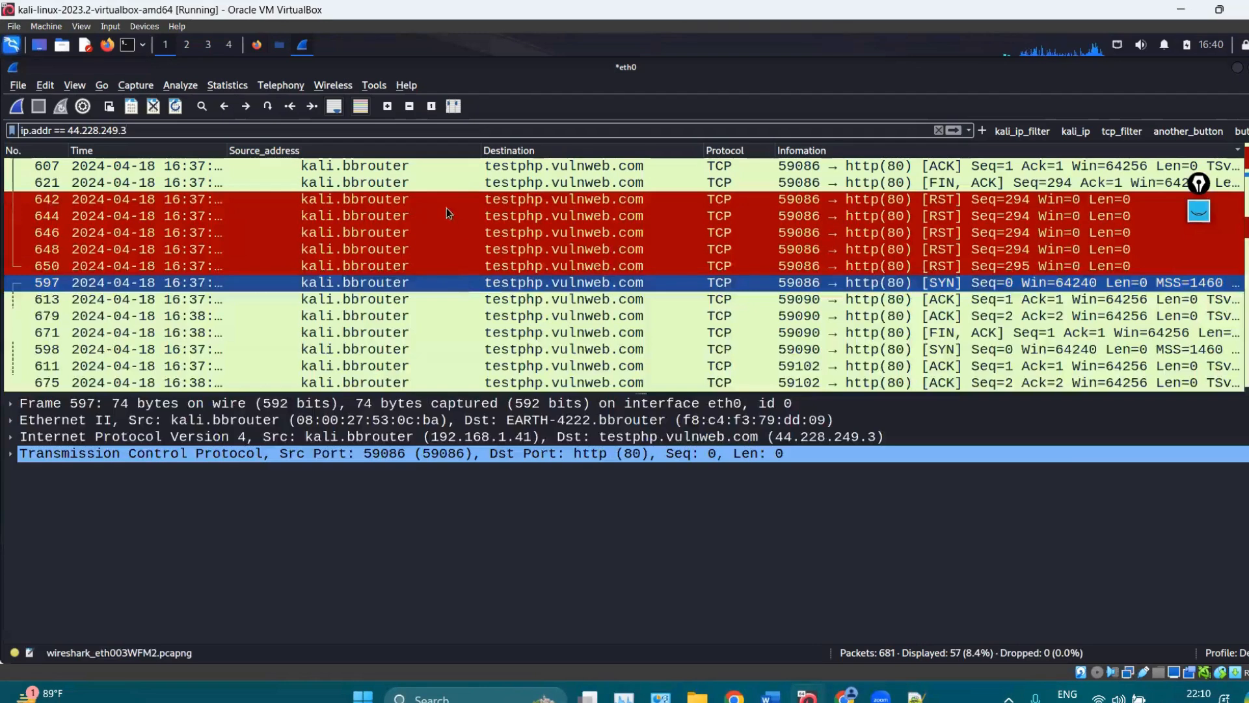
In the name resolution preferences, disable resolving MAC addresses, transport names and network addresses, and using captured DNS packet data and the system's DNS settings.
{"action": "left_click", "coordinate": [79, 85]}
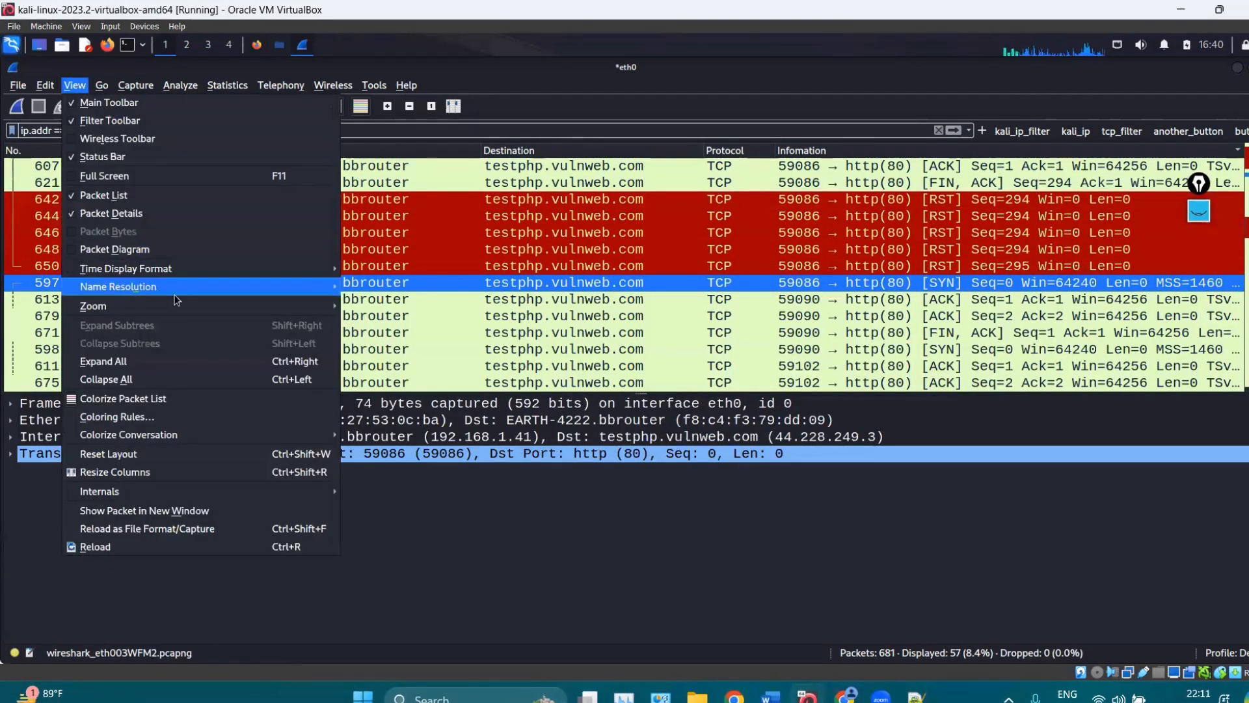
{"action": "mouse_move", "coordinate": [202, 289]}
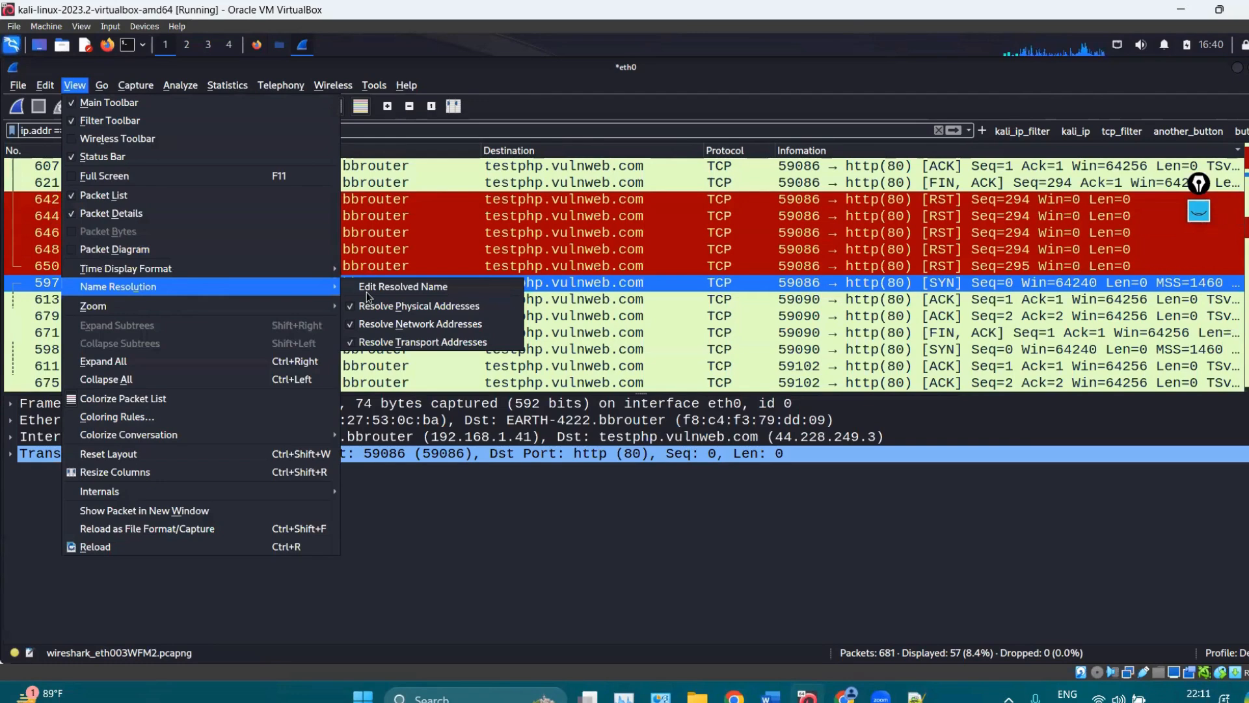
{"action": "mouse_move", "coordinate": [41, 86]}
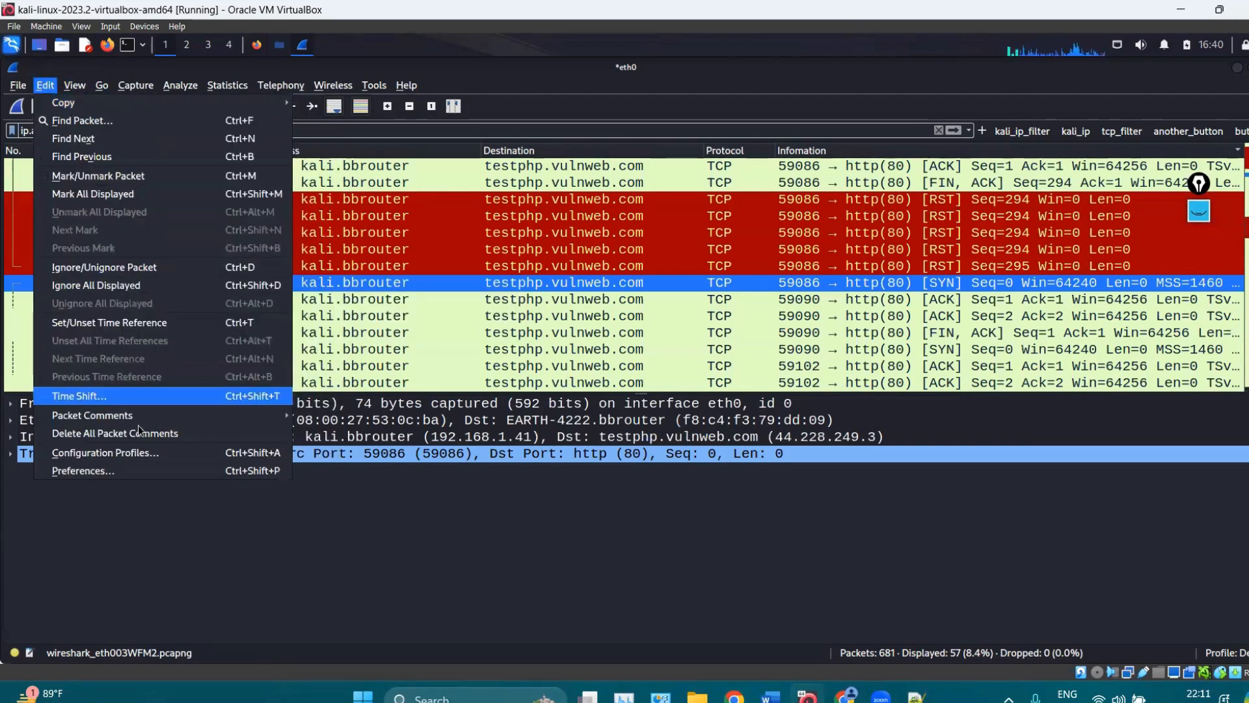
{"action": "left_click", "coordinate": [103, 471]}
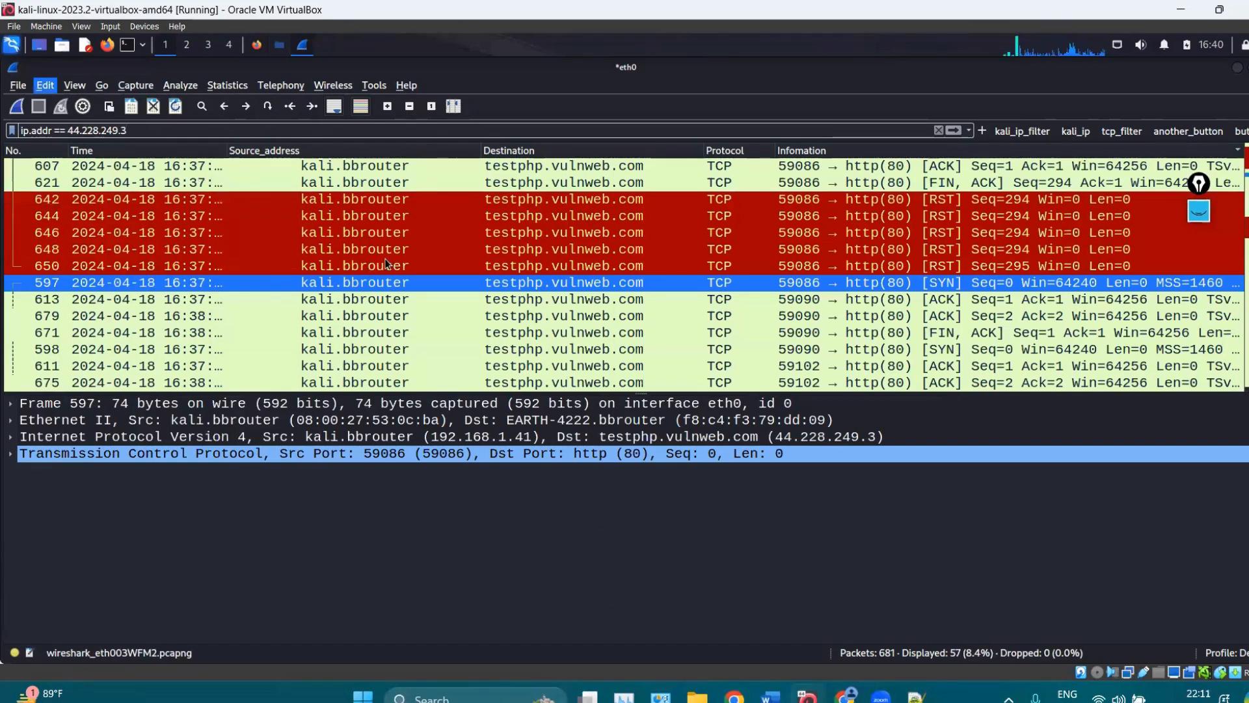
{"action": "left_click", "coordinate": [379, 201]}
{"action": "left_click", "coordinate": [379, 222]}
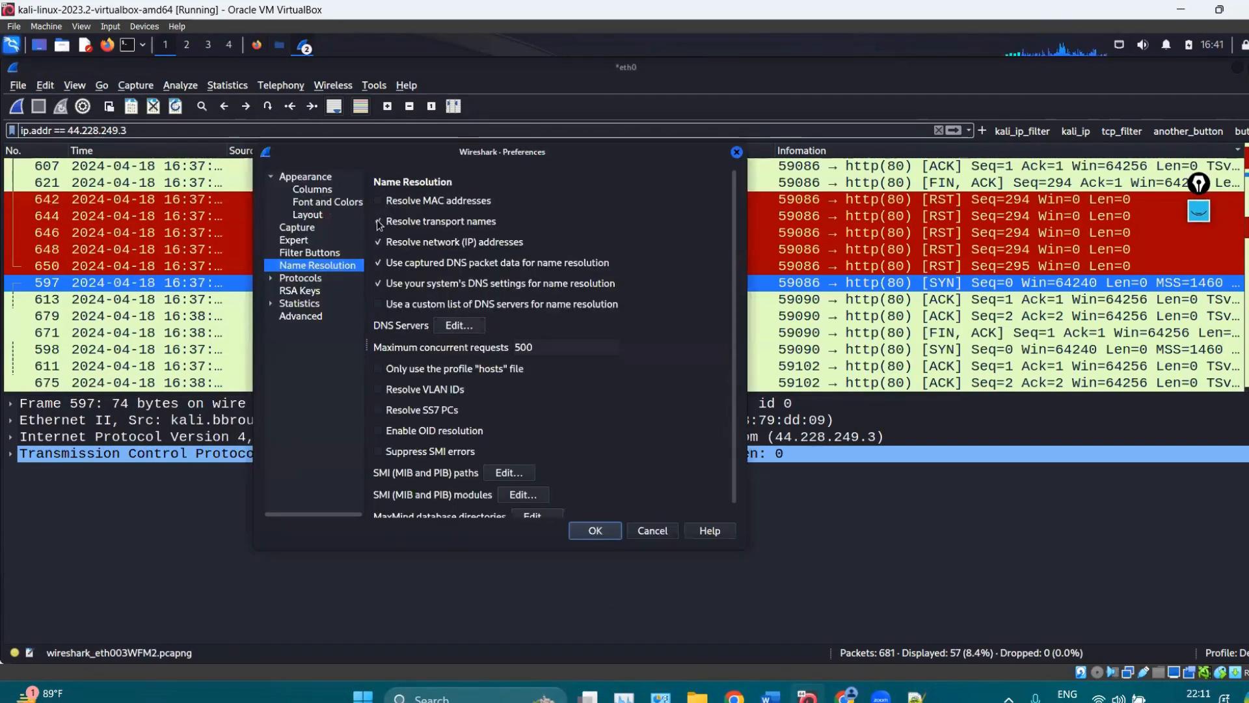
{"action": "left_click", "coordinate": [378, 242]}
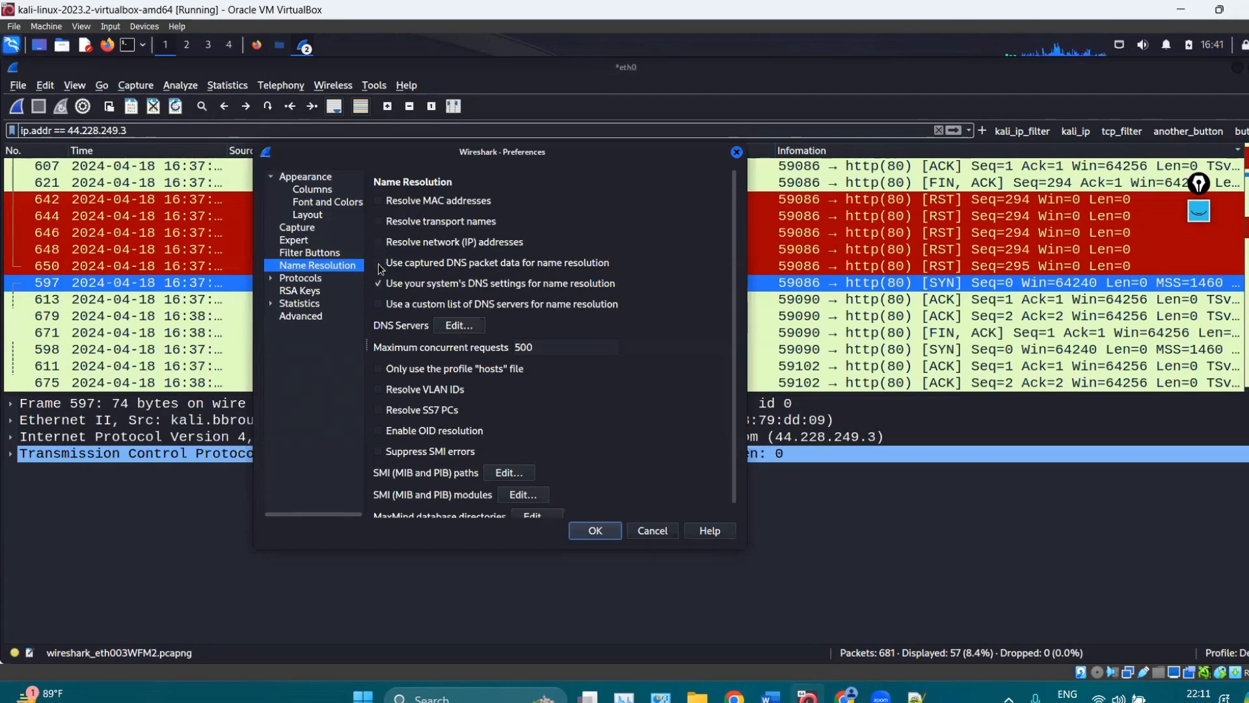
{"action": "left_click", "coordinate": [378, 263]}
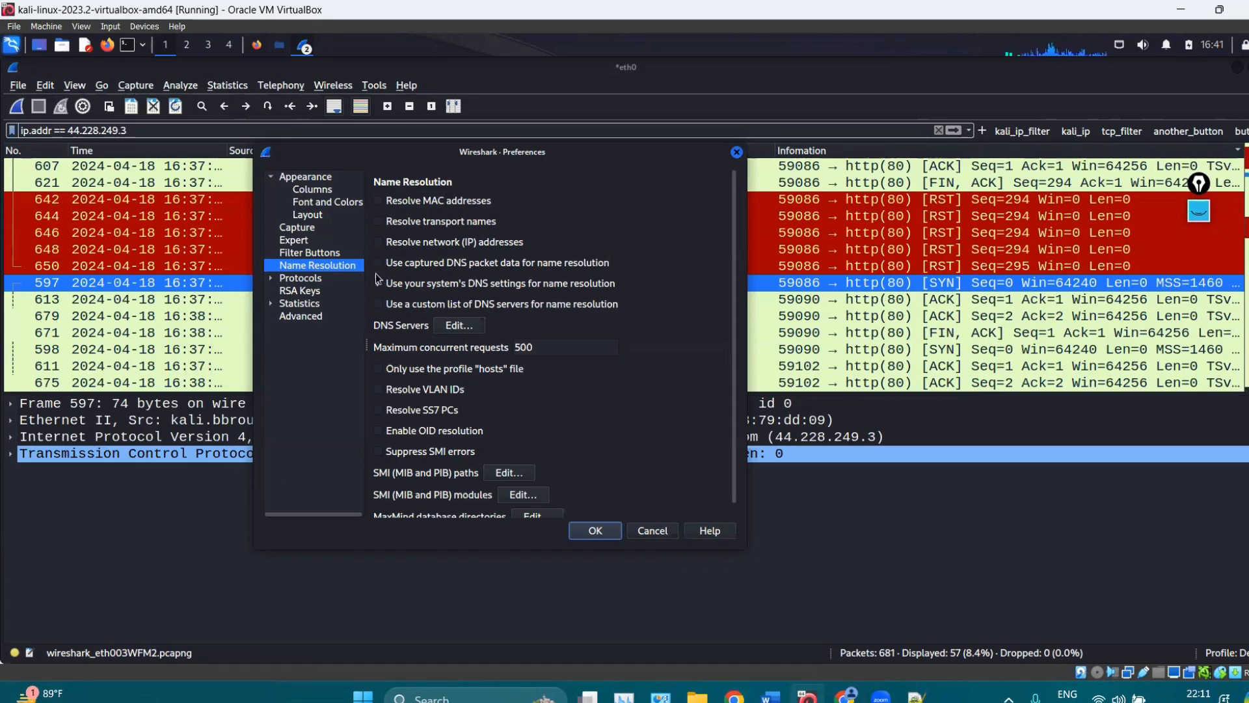
{"action": "left_click", "coordinate": [379, 284]}
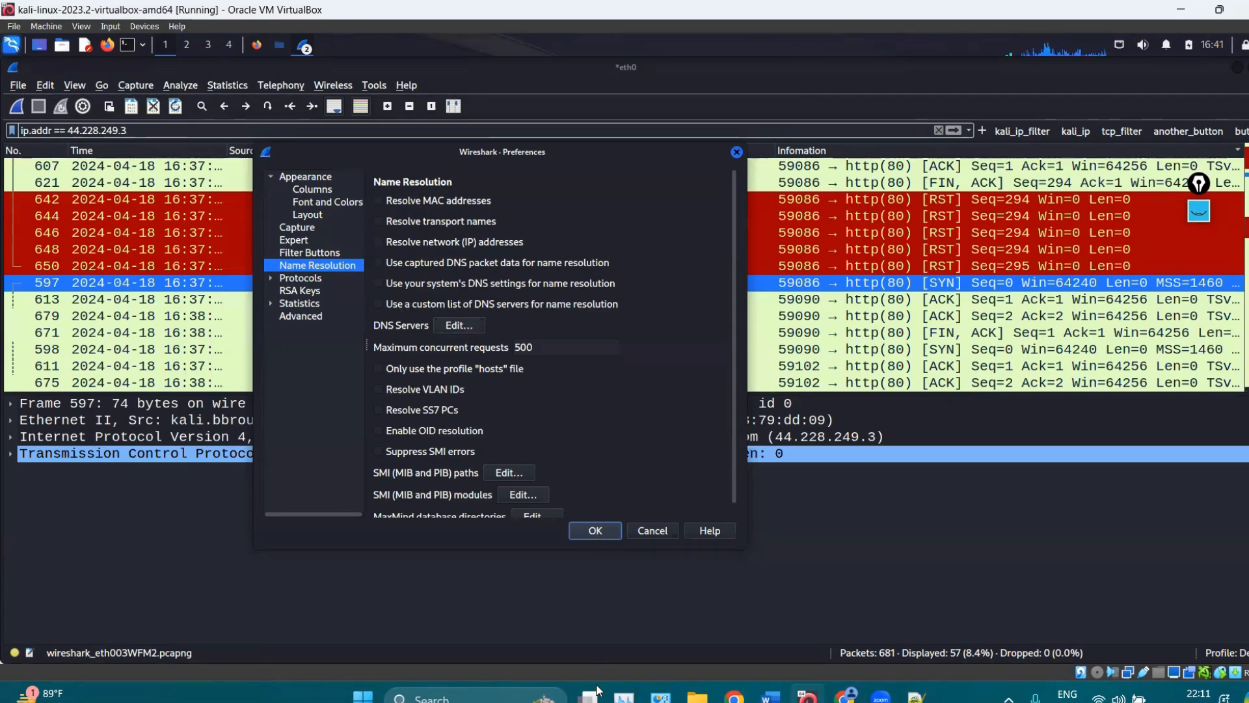
{"action": "left_click", "coordinate": [615, 533]}
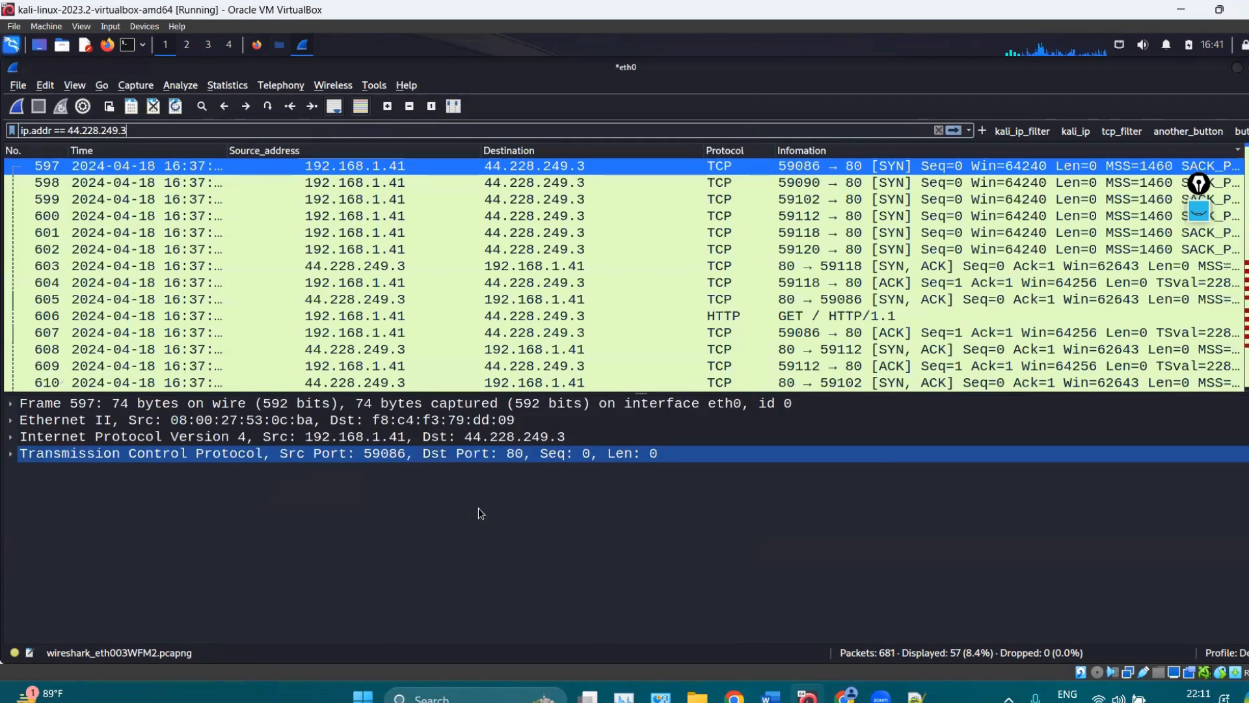
Select packets 597 and 598 in turn to examine their source and destination addresses and ports.
{"action": "left_click", "coordinate": [328, 166]}
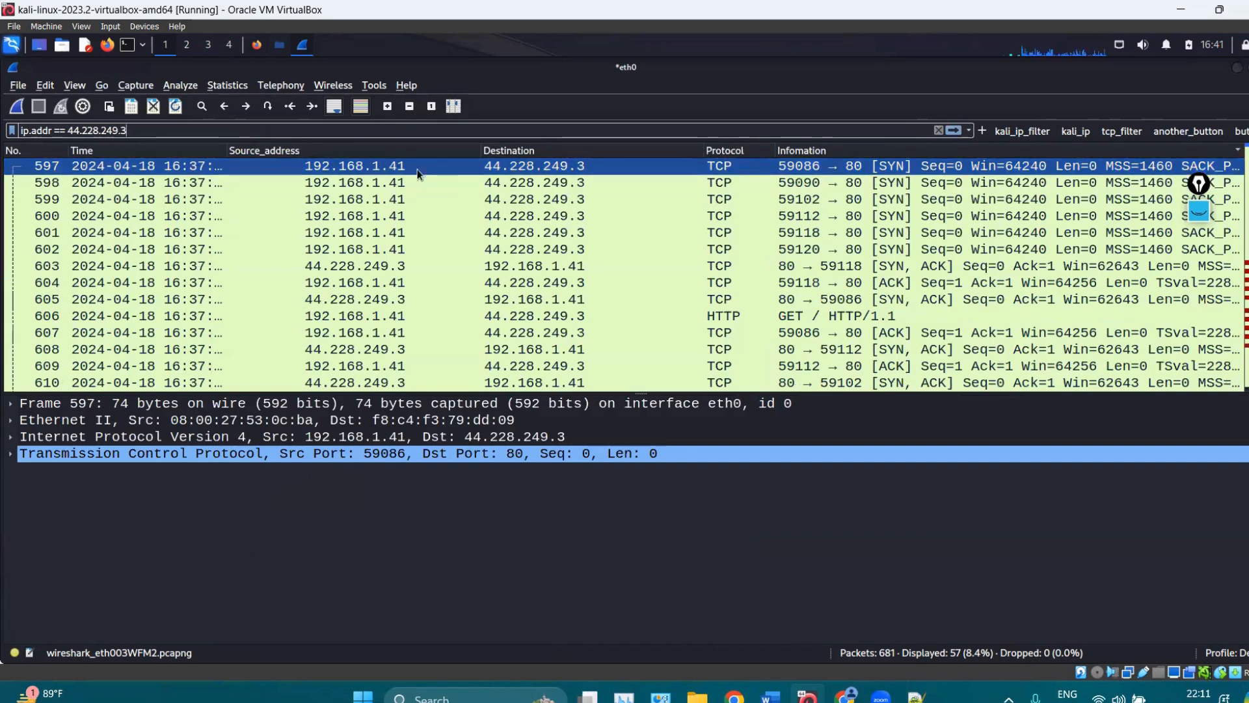
{"action": "left_click", "coordinate": [460, 179], "text": "shift"}
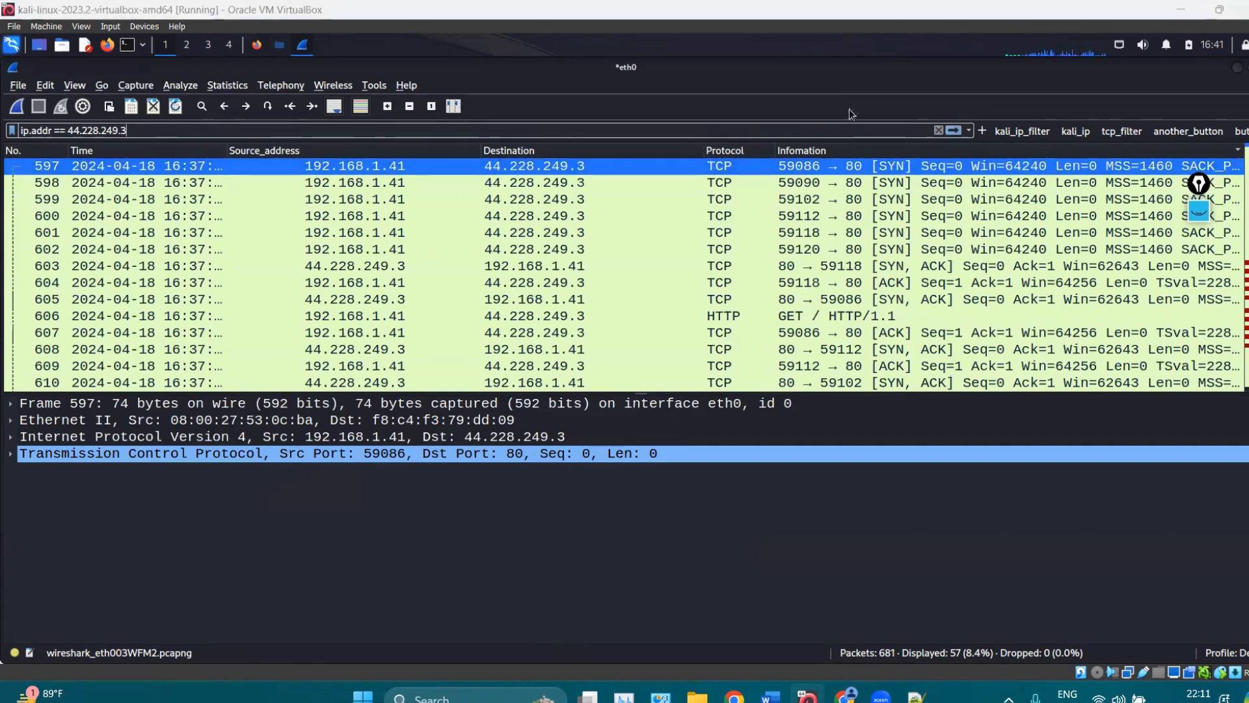
{"action": "left_click", "coordinate": [799, 184]}
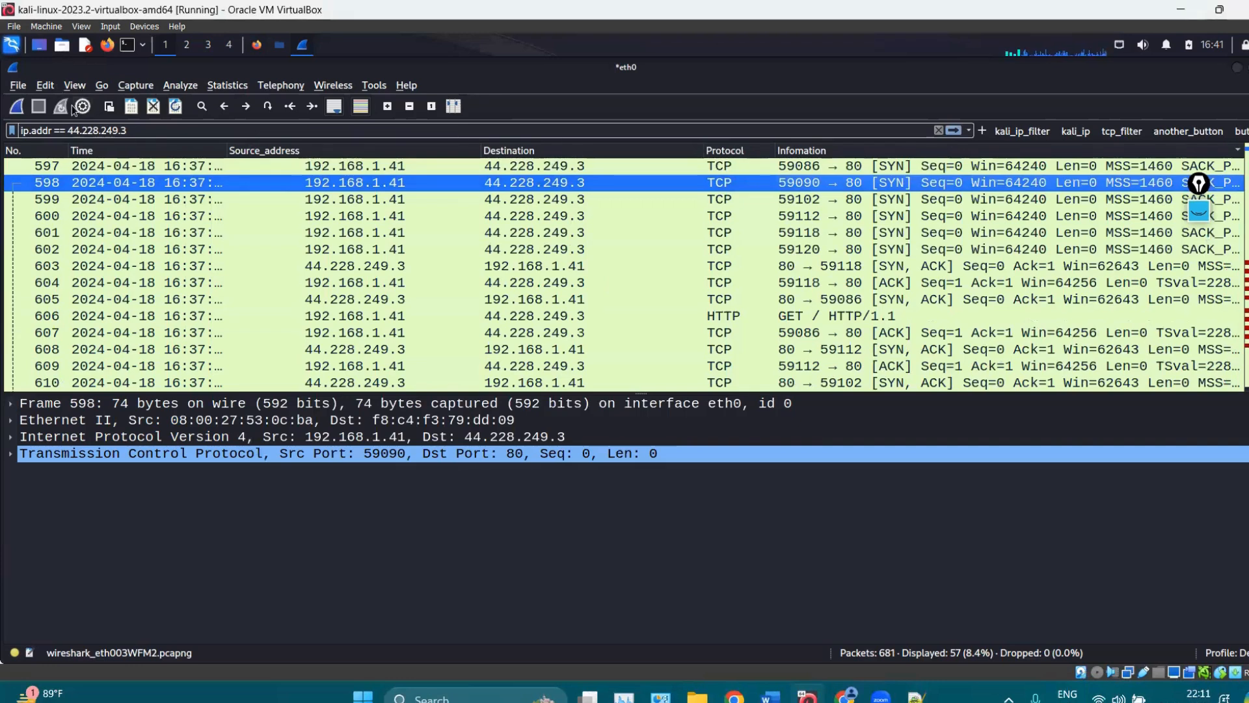
In the name resolution preferences, enable MAC, transport and network resolution, captured DNS packet data, the system's DNS settings and a custom DNS server list.
{"action": "key", "text": "alt+e"}
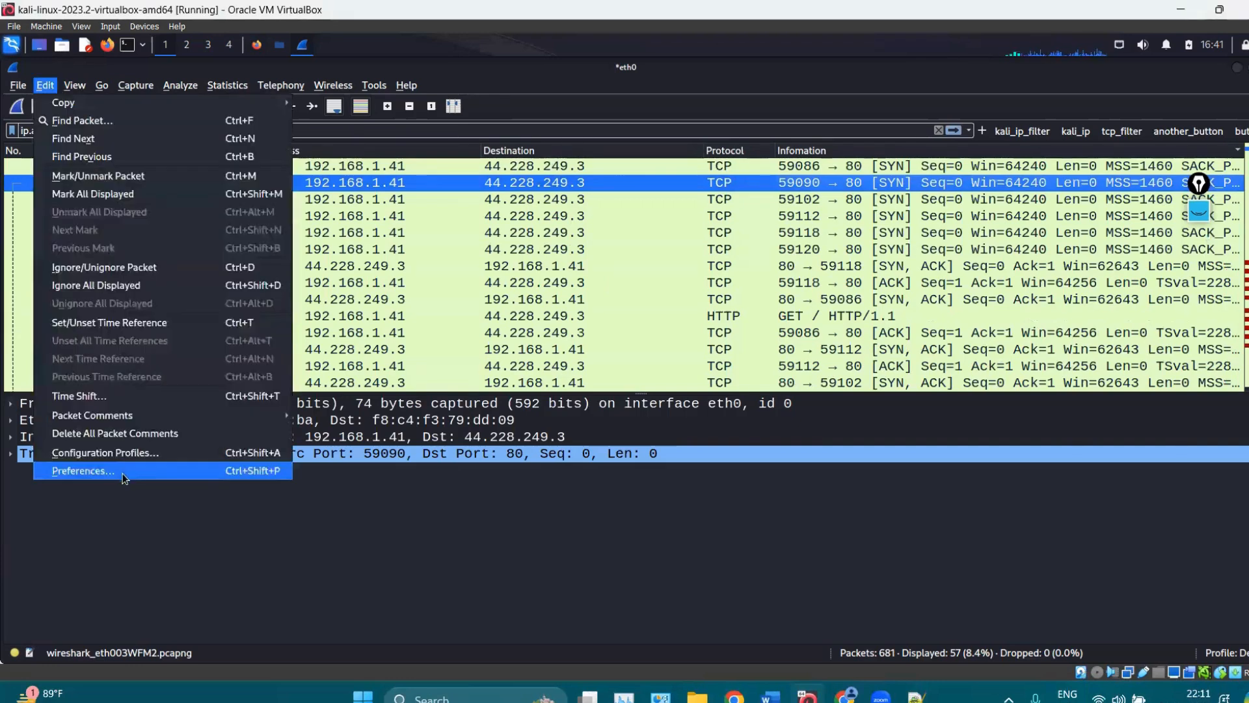
{"action": "left_click", "coordinate": [123, 471]}
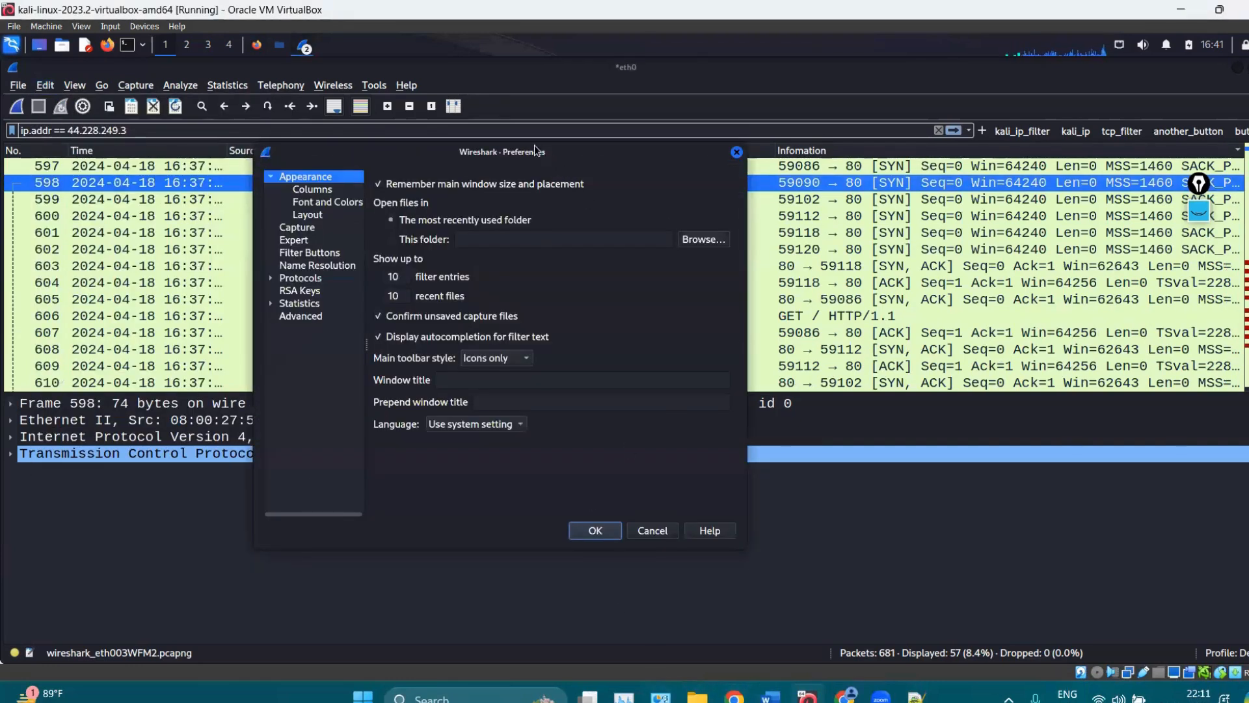
{"action": "left_click_drag", "start_coordinate": [552, 160], "coordinate": [1060, 460]}
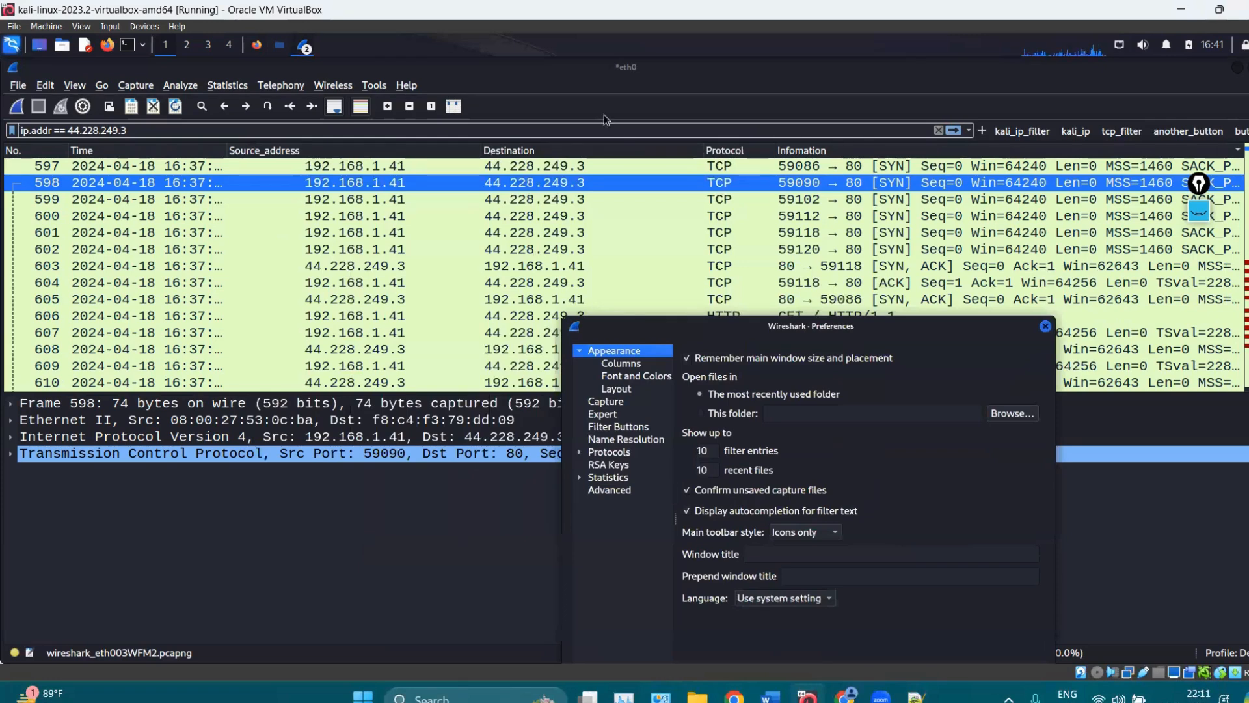
{"action": "left_click_drag", "start_coordinate": [761, 324], "coordinate": [493, 110]}
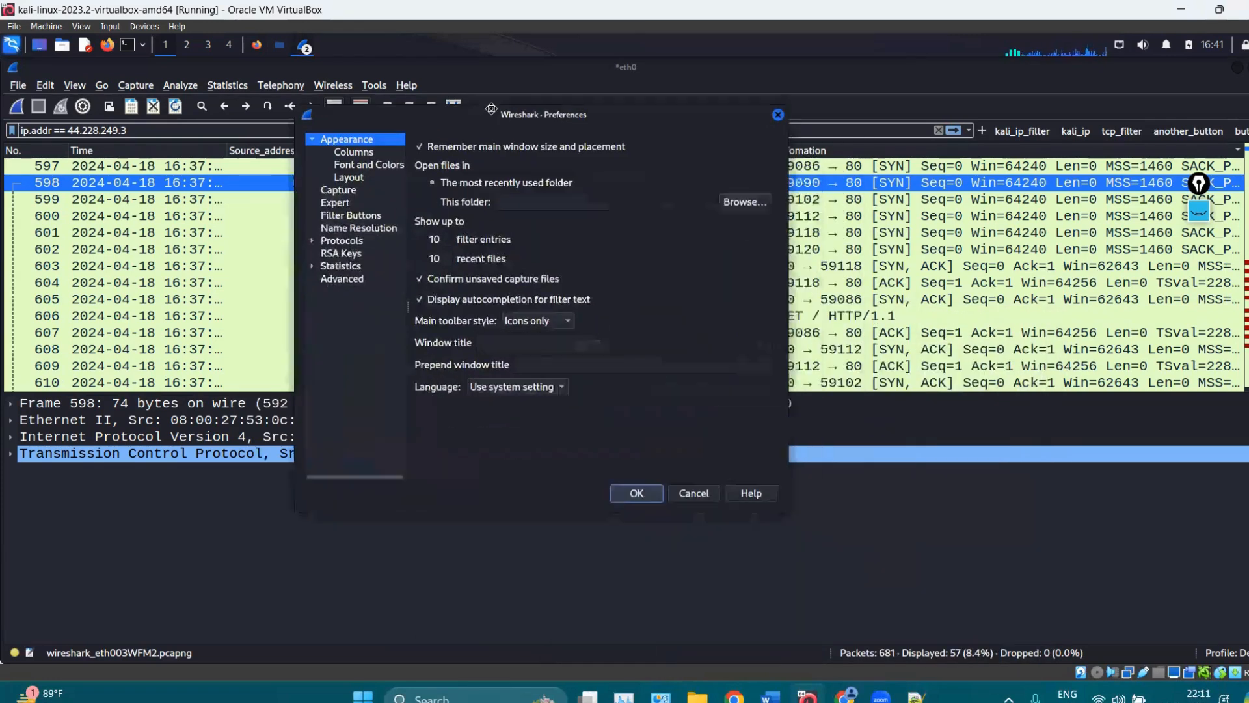
{"action": "left_click", "coordinate": [343, 224]}
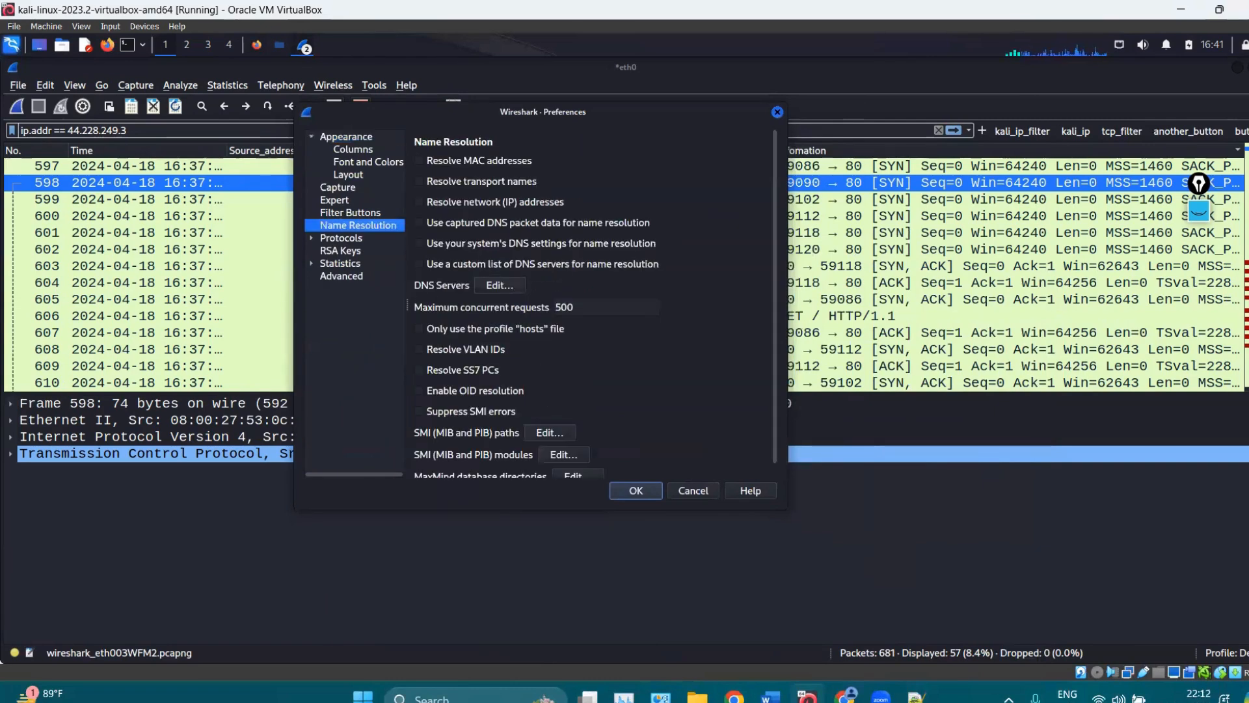
{"action": "left_click", "coordinate": [424, 163]}
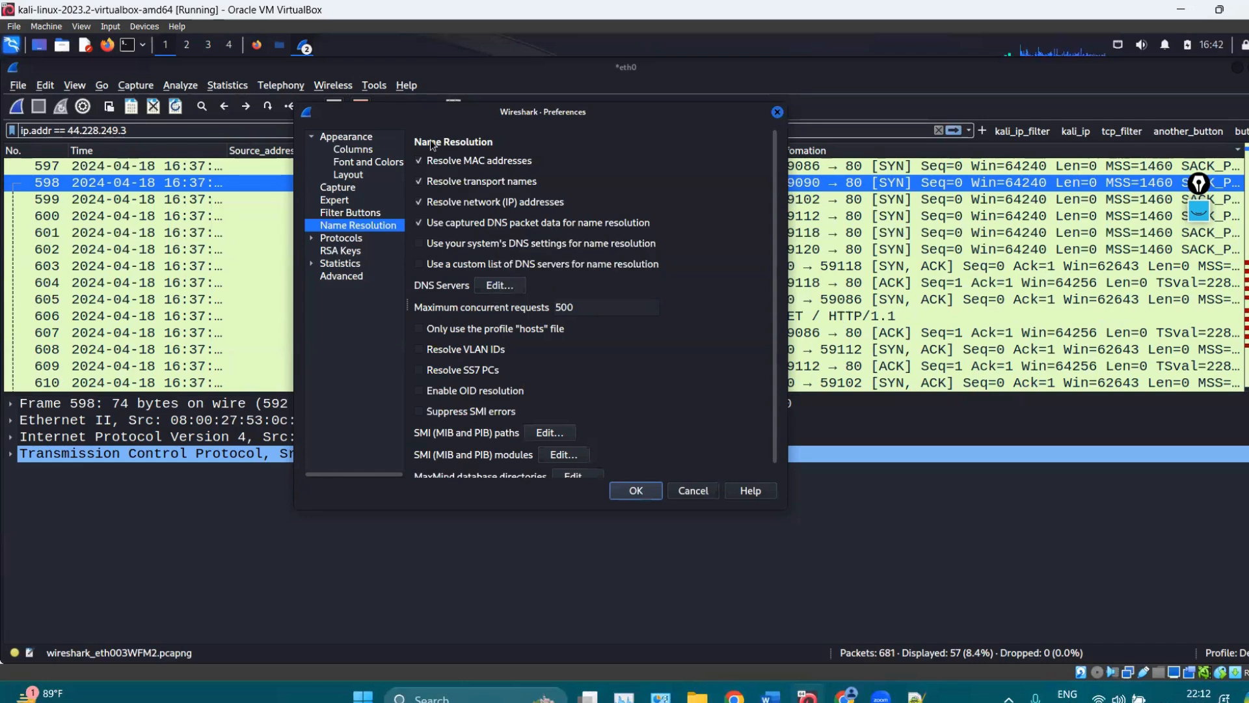
{"action": "left_click", "coordinate": [419, 244]}
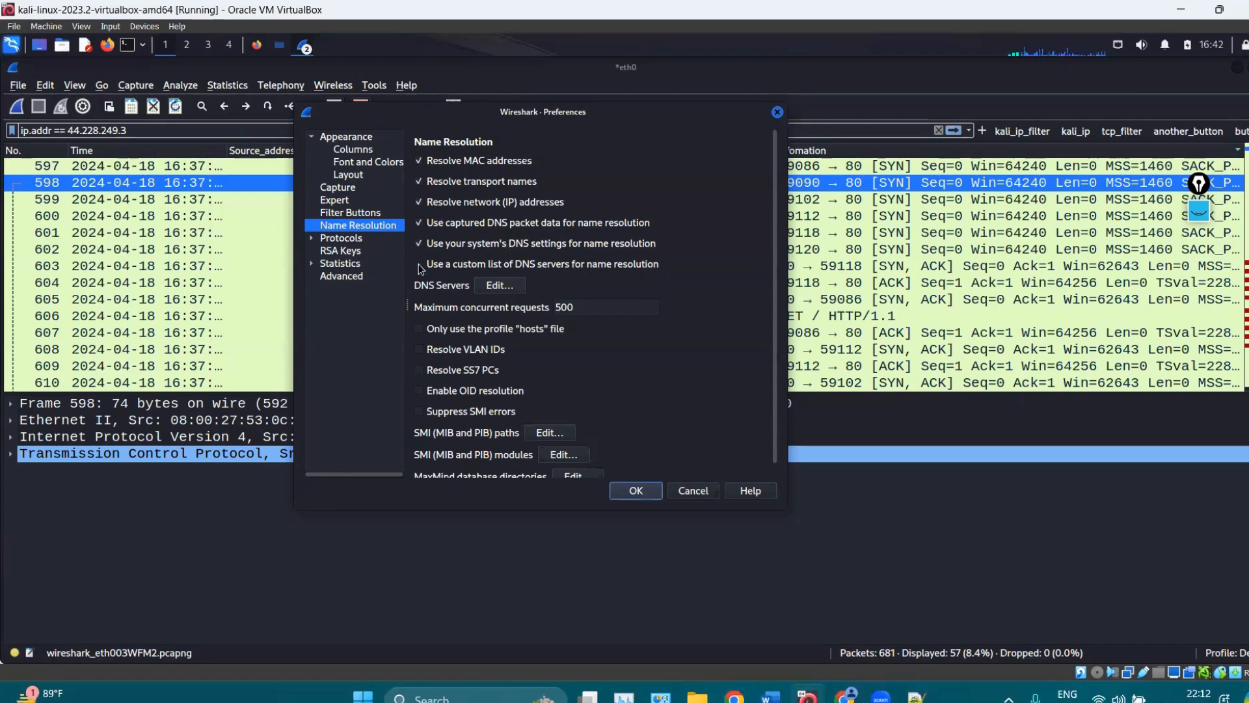
{"action": "left_click", "coordinate": [419, 269]}
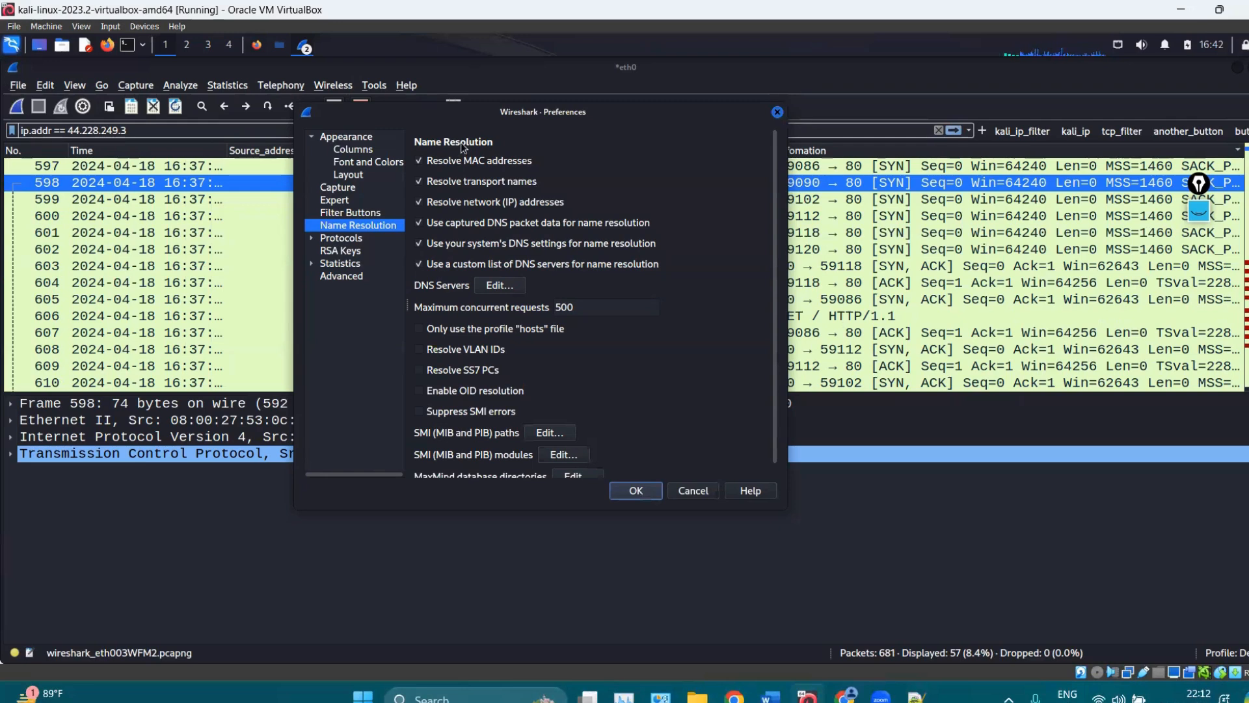
{"action": "left_click", "coordinate": [639, 493]}
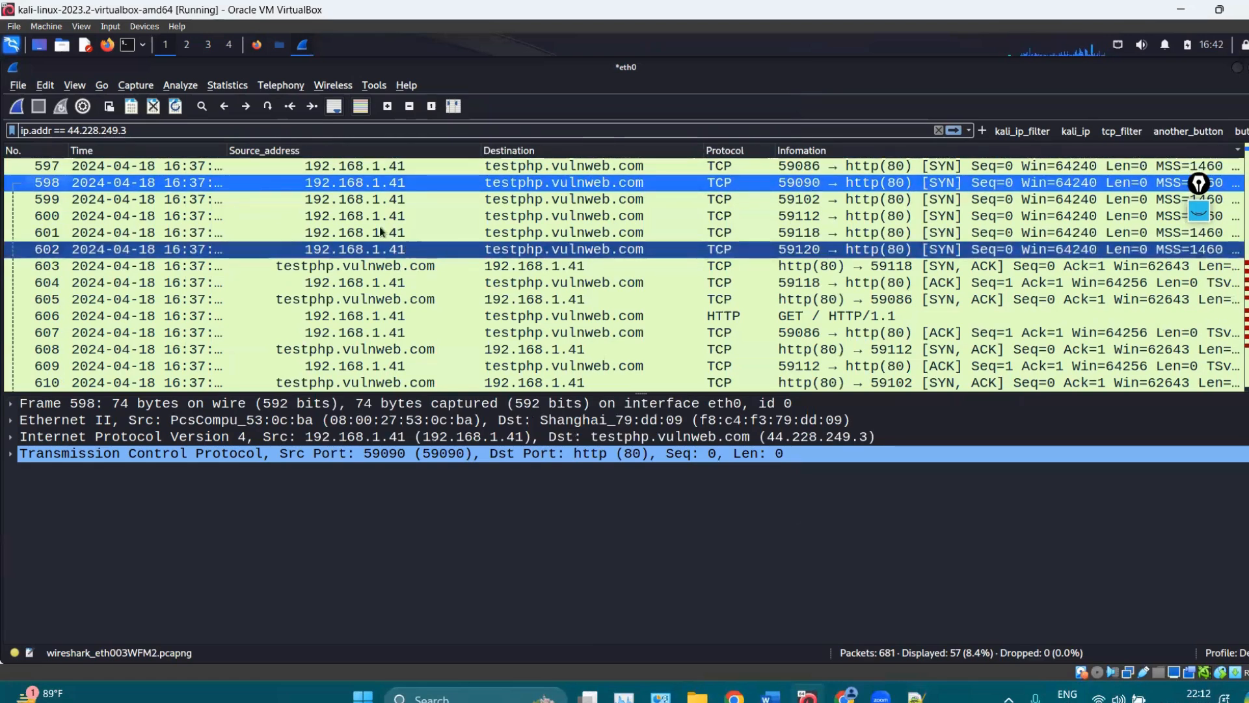
Edit the resolved name of the source address 192.168.1.41 from packet 599, naming it kali_linux.
{"action": "left_click", "coordinate": [327, 197]}
{"action": "right_click", "coordinate": [326, 194]}
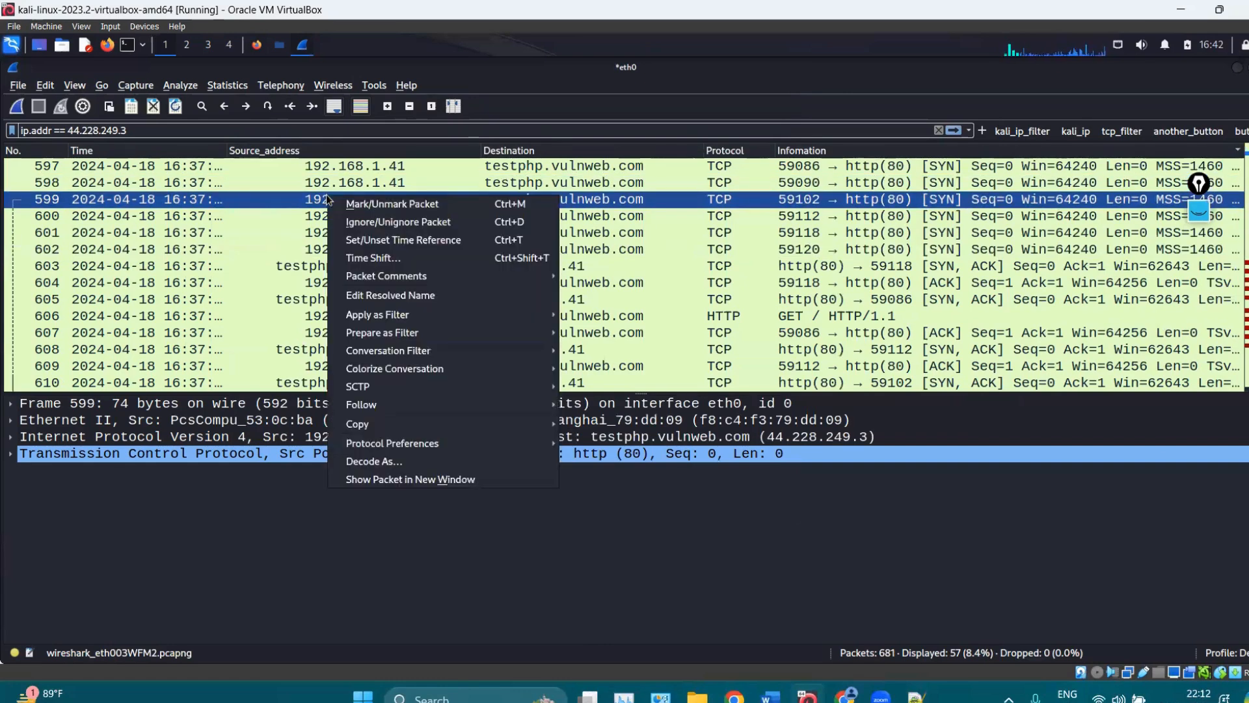
{"action": "left_click", "coordinate": [360, 296]}
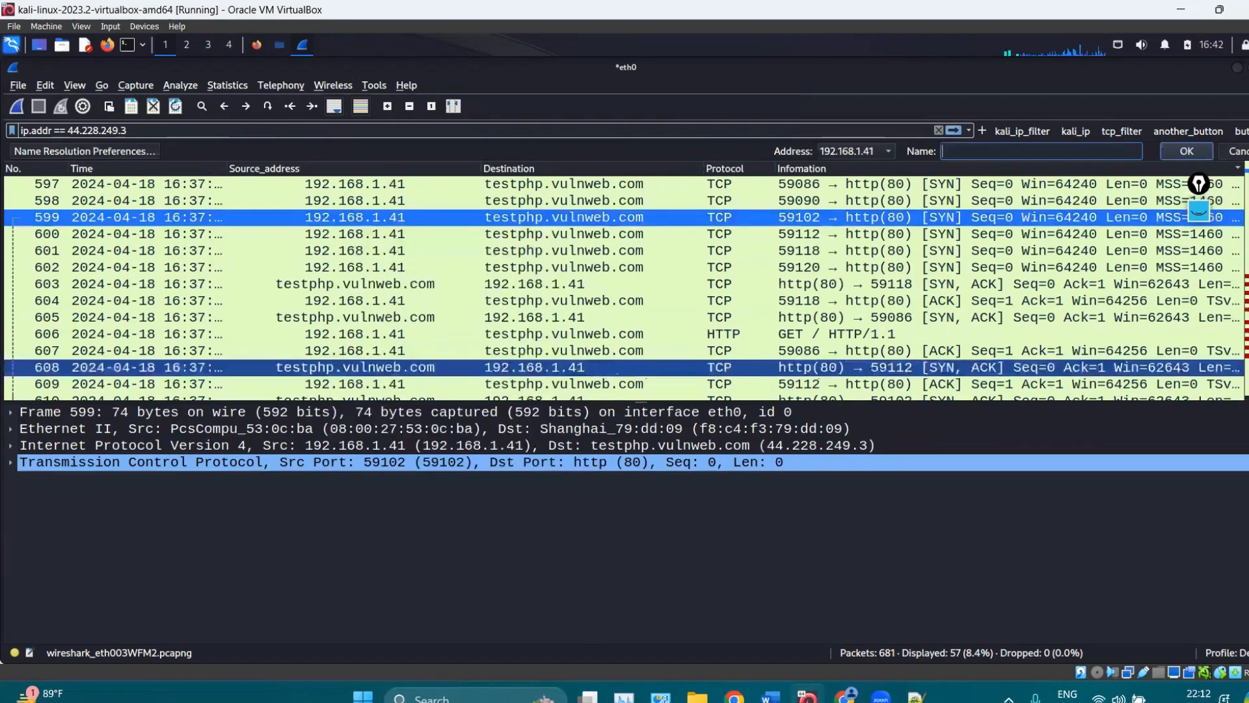
{"action": "left_click", "coordinate": [989, 151]}
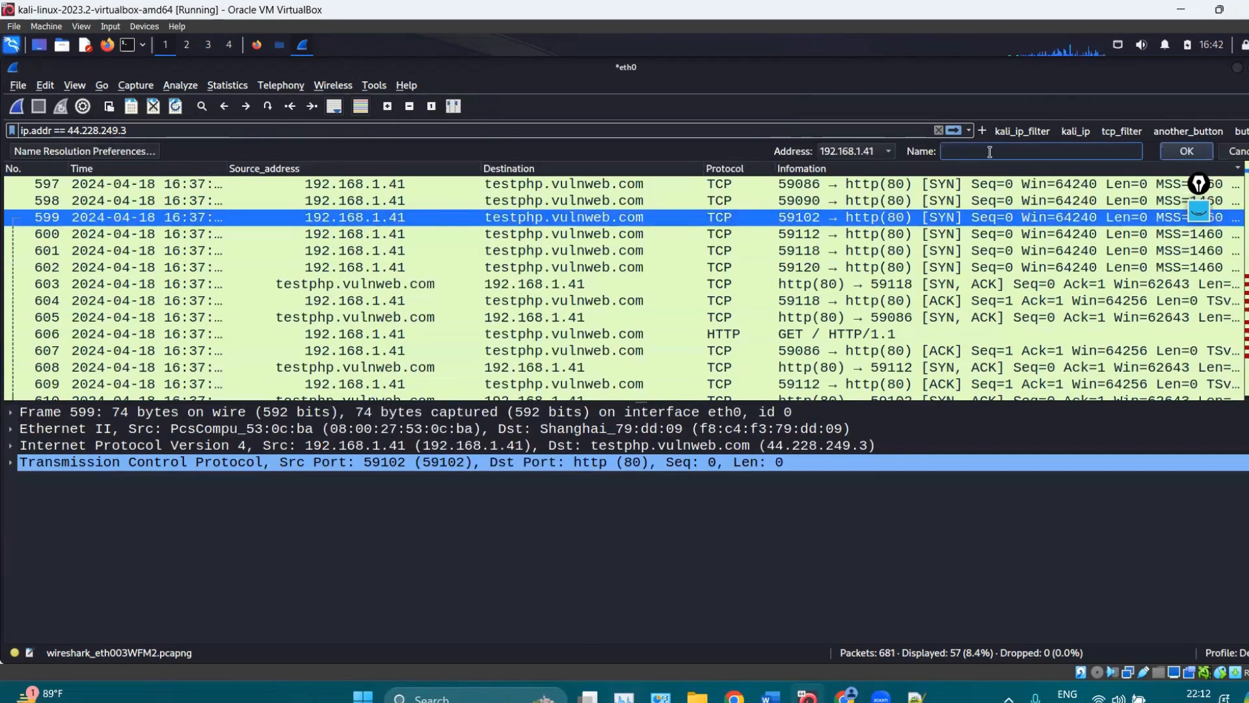
{"action": "type", "text": "kali_li"}
{"action": "type", "text": "nux"}
{"action": "left_click", "coordinate": [1186, 151]}
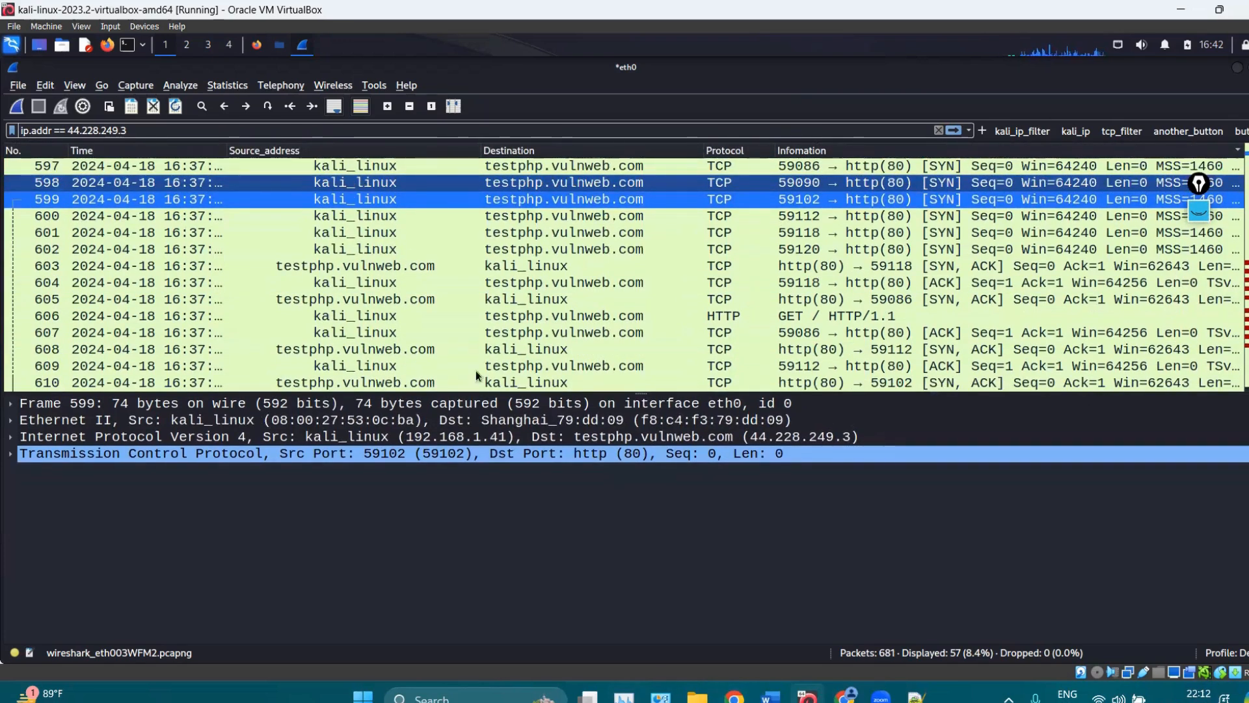
Edit the resolved name of the destination address 44.228.249.3 from packet 598, naming it target_website.
{"action": "left_click", "coordinate": [563, 189]}
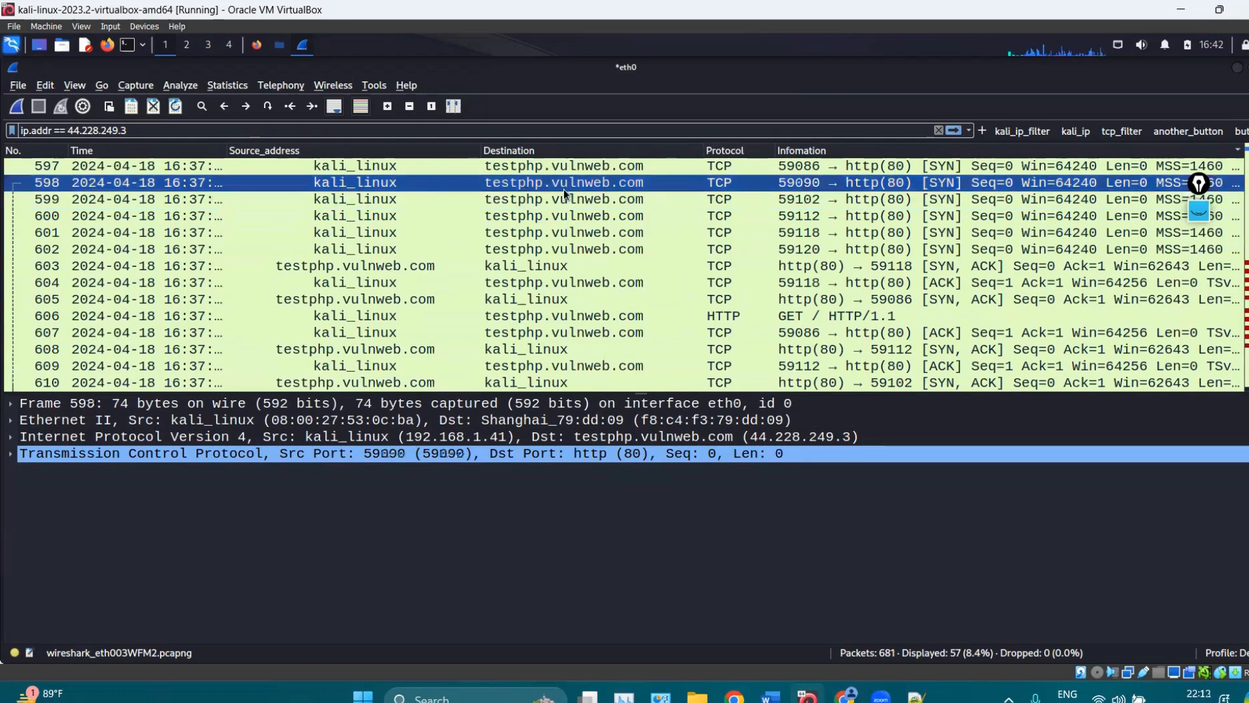
{"action": "right_click", "coordinate": [565, 192]}
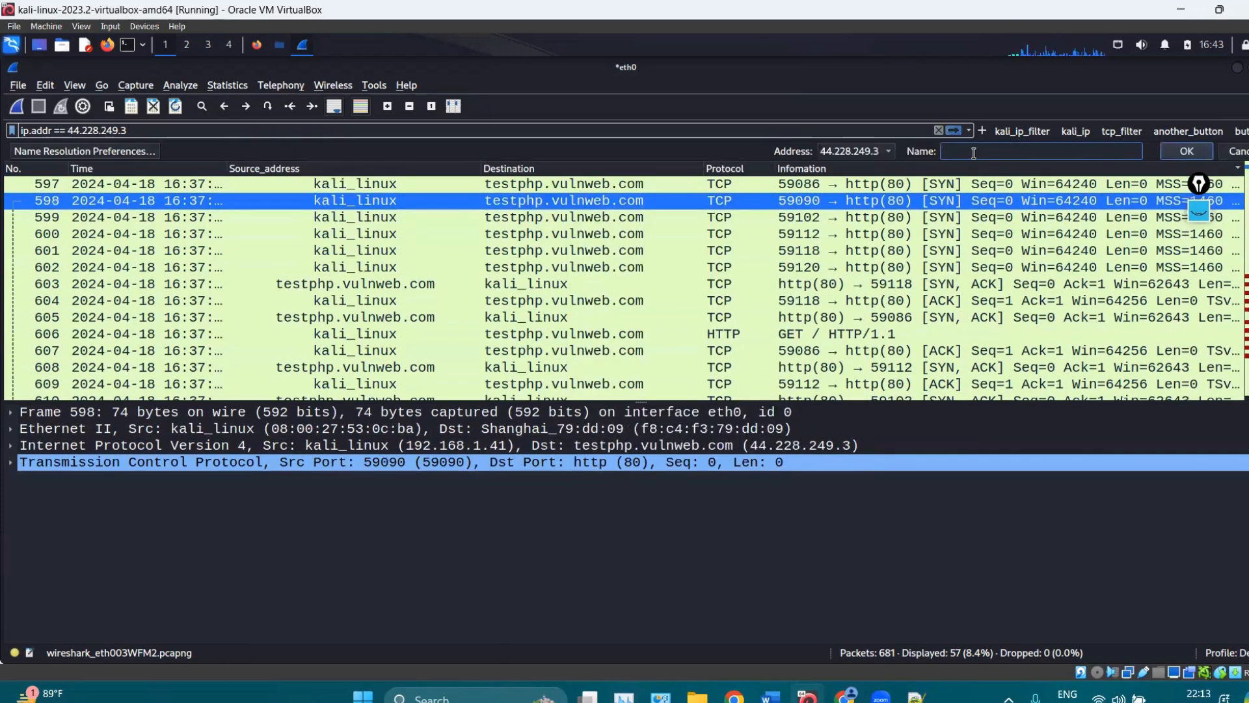
{"action": "type", "text": "arget"}
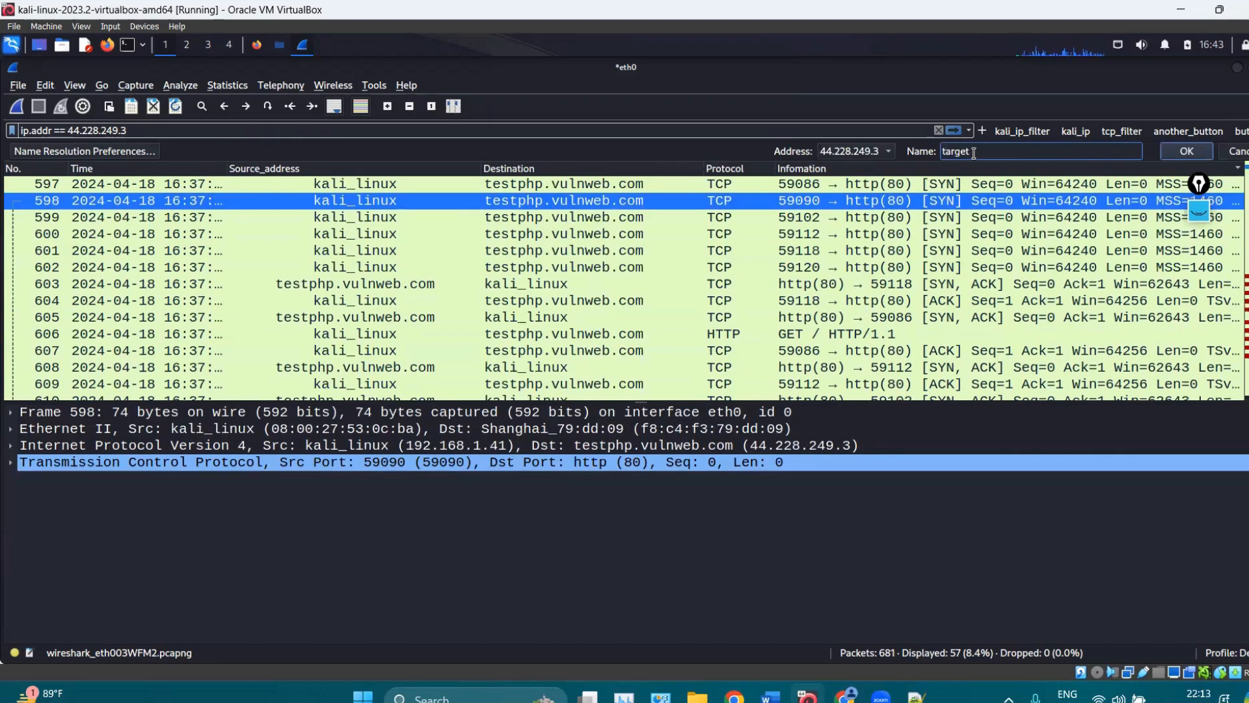
{"action": "type", "text": "_website"}
{"action": "left_click", "coordinate": [1198, 151]}
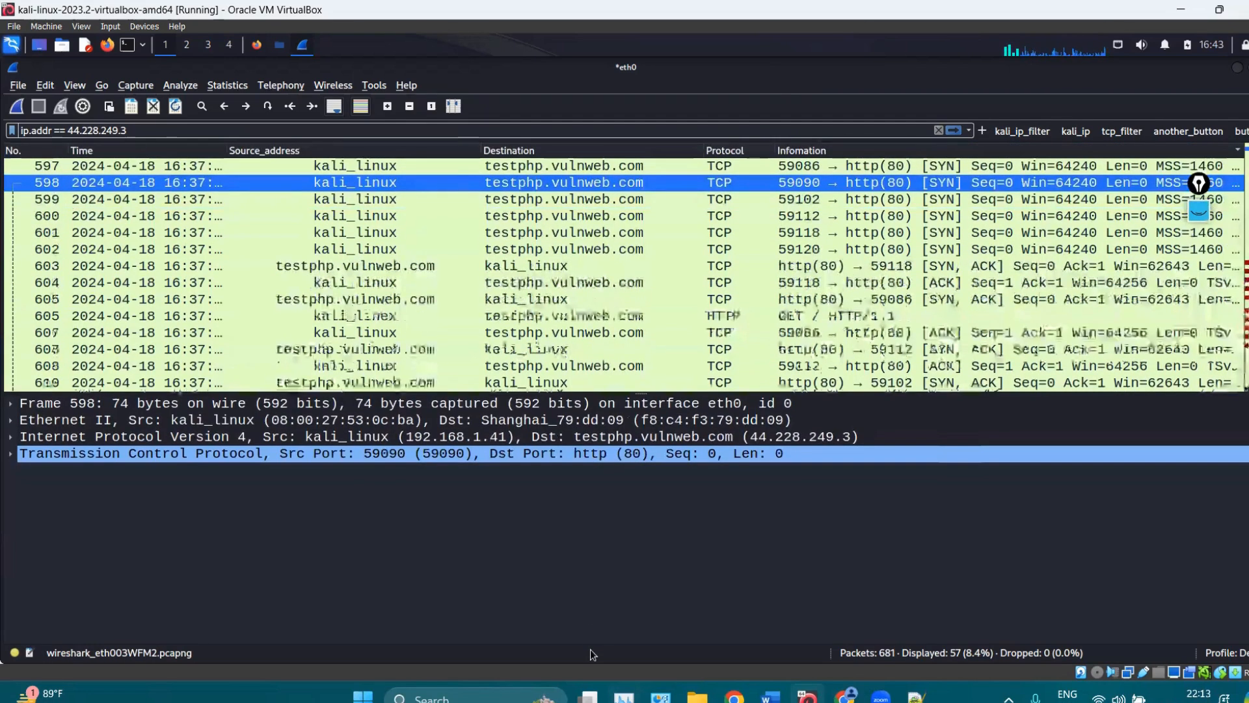
Reopen the resolved name of packet 600's destination address and reapply target_website.
{"action": "left_click", "coordinate": [512, 215]}
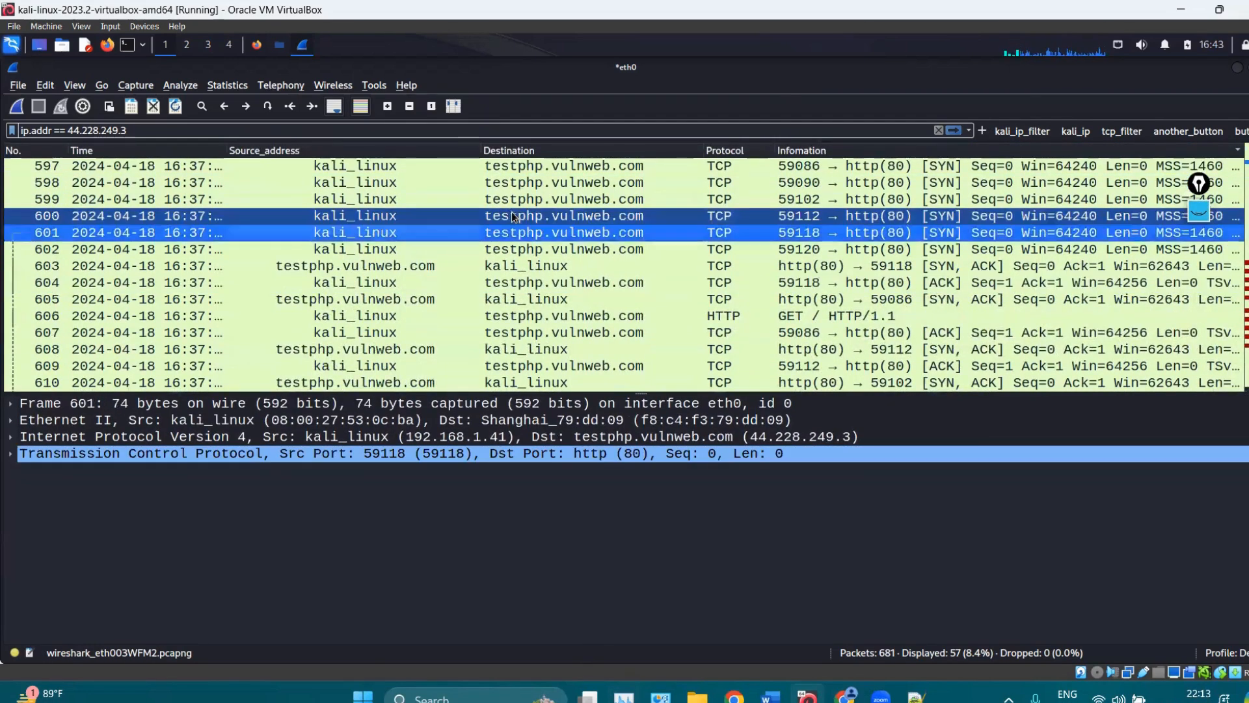
{"action": "right_click", "coordinate": [513, 216]}
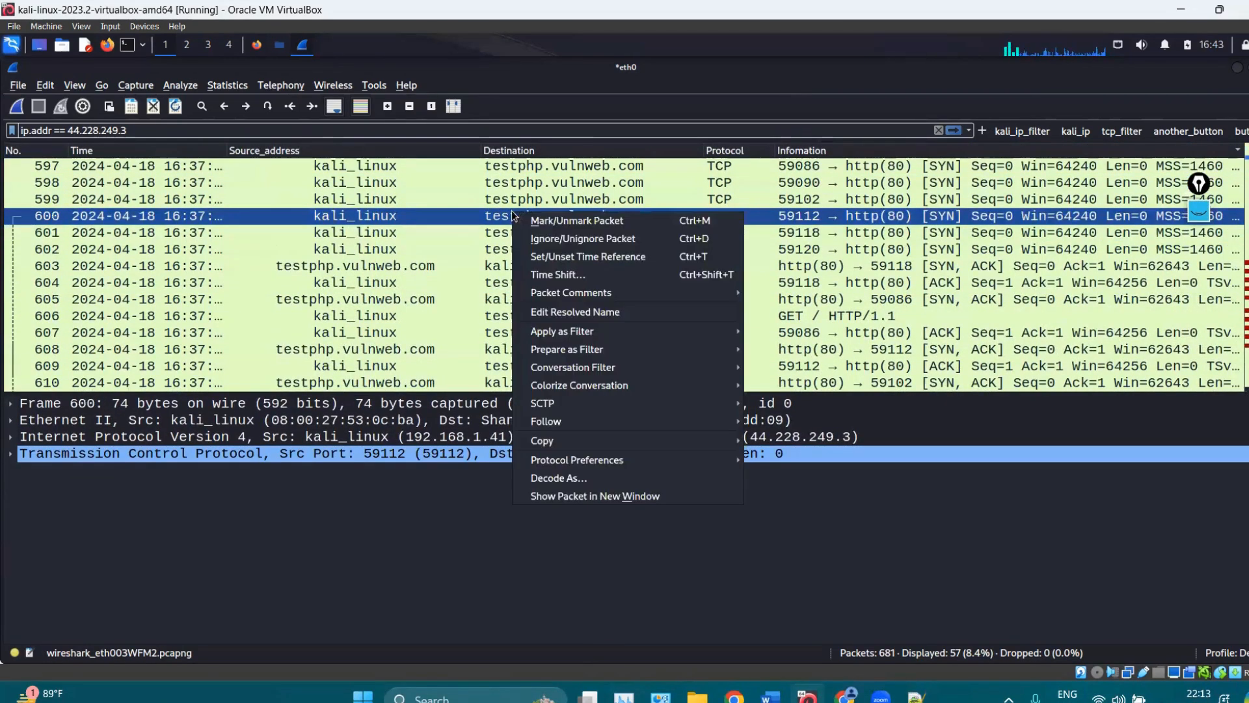
{"action": "left_click", "coordinate": [605, 313]}
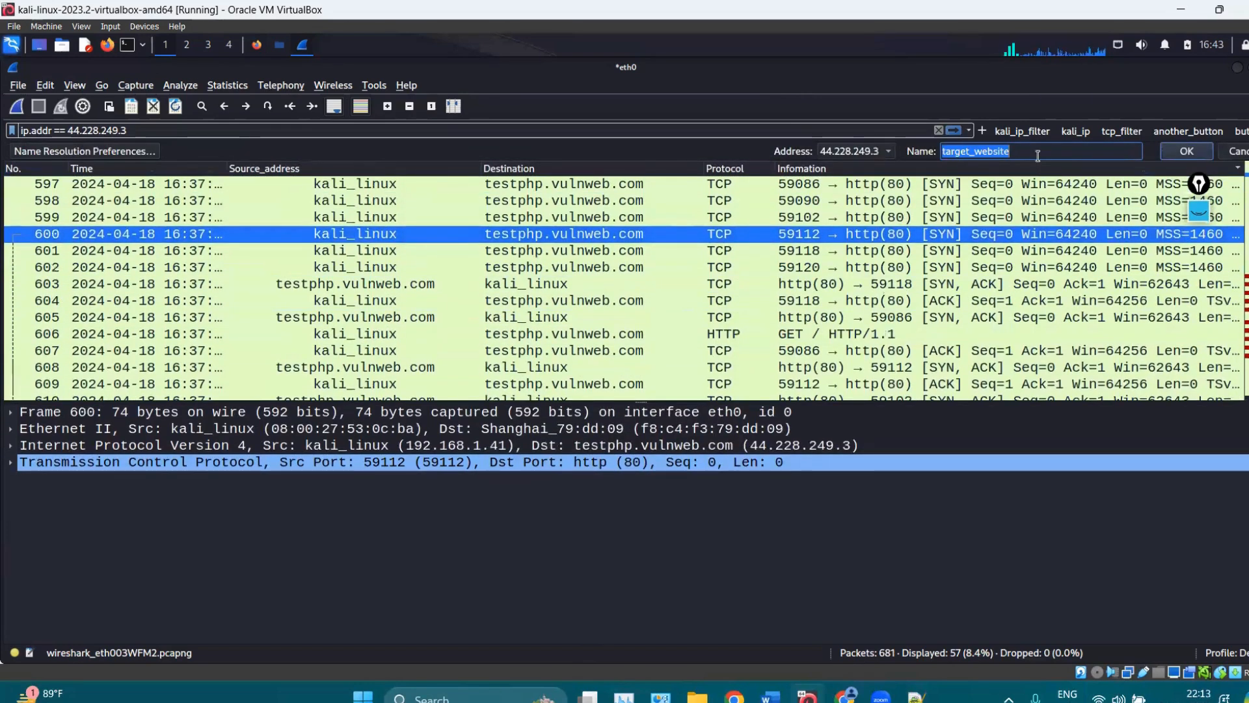
{"action": "left_click", "coordinate": [1169, 151]}
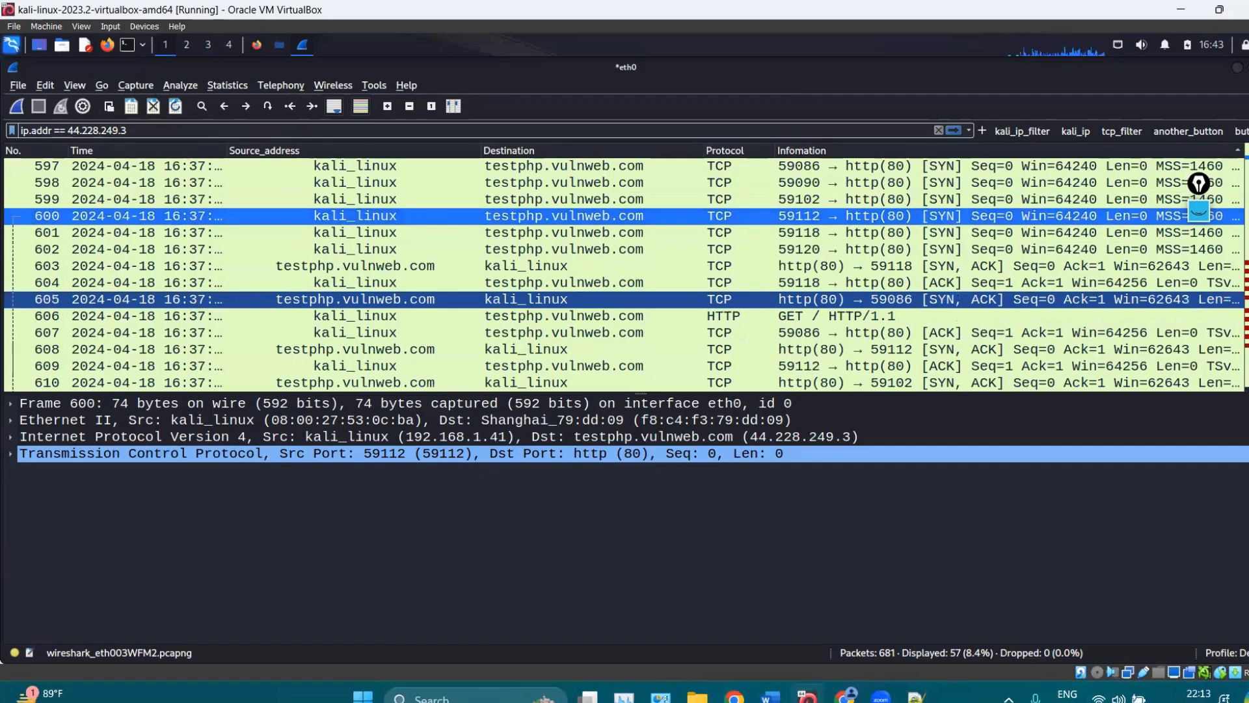
Review the name resolution preferences and the custom DNS server list, leaving both without changes.
{"action": "left_click", "coordinate": [46, 85]}
{"action": "left_click", "coordinate": [115, 470]}
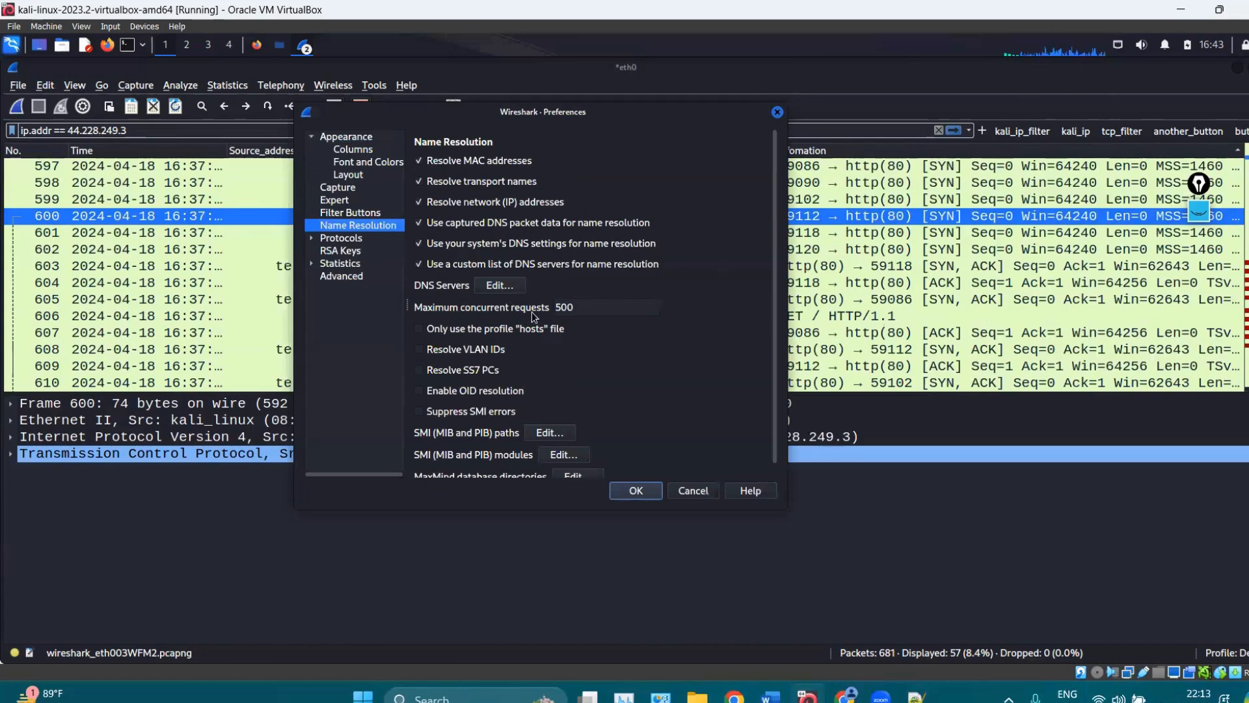
{"action": "left_click", "coordinate": [510, 286]}
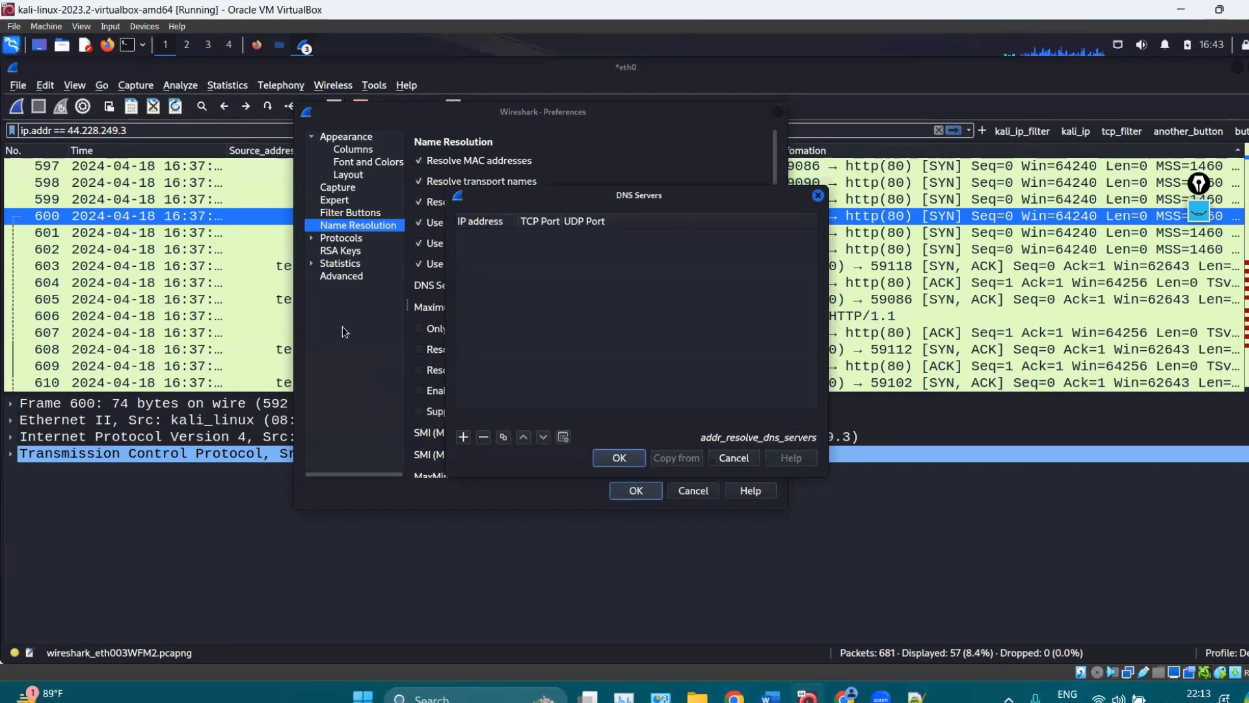
{"action": "left_click", "coordinate": [818, 195]}
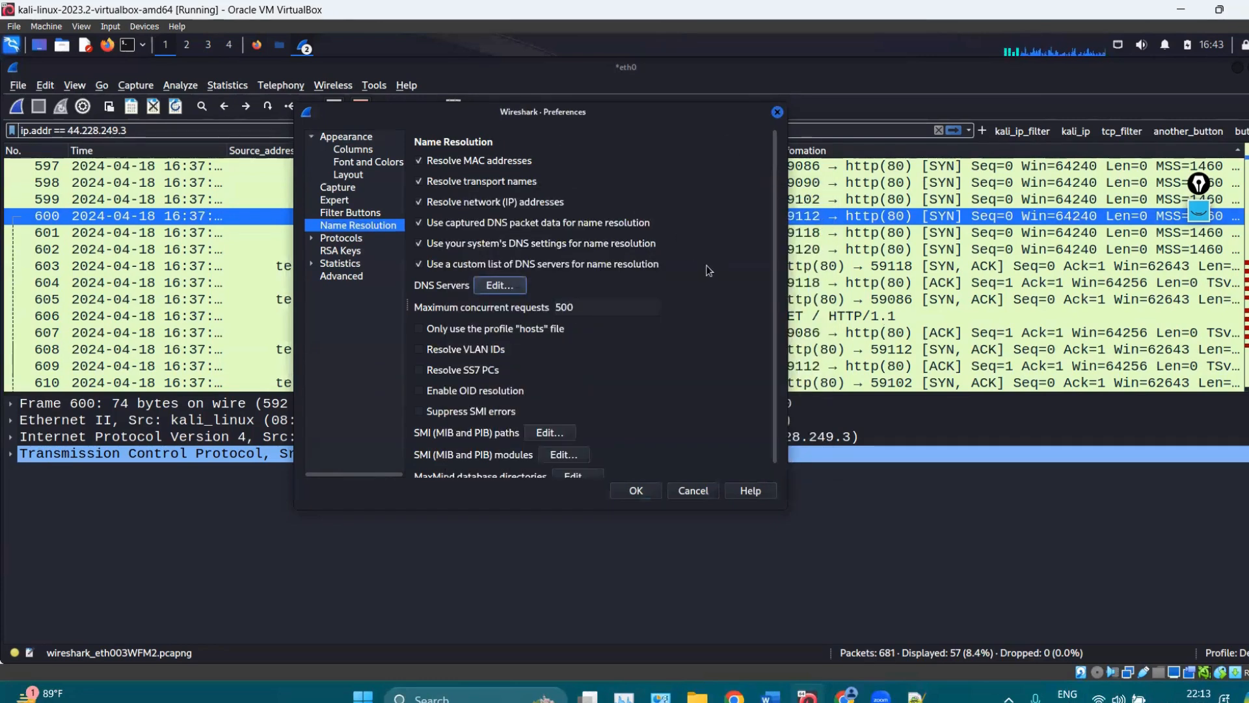
{"action": "left_click", "coordinate": [776, 113]}
Expand packet 600's Ethernet II details to examine its destination and source hardware addresses, and compare packets 601 and 598.
{"action": "left_click", "coordinate": [588, 234]}
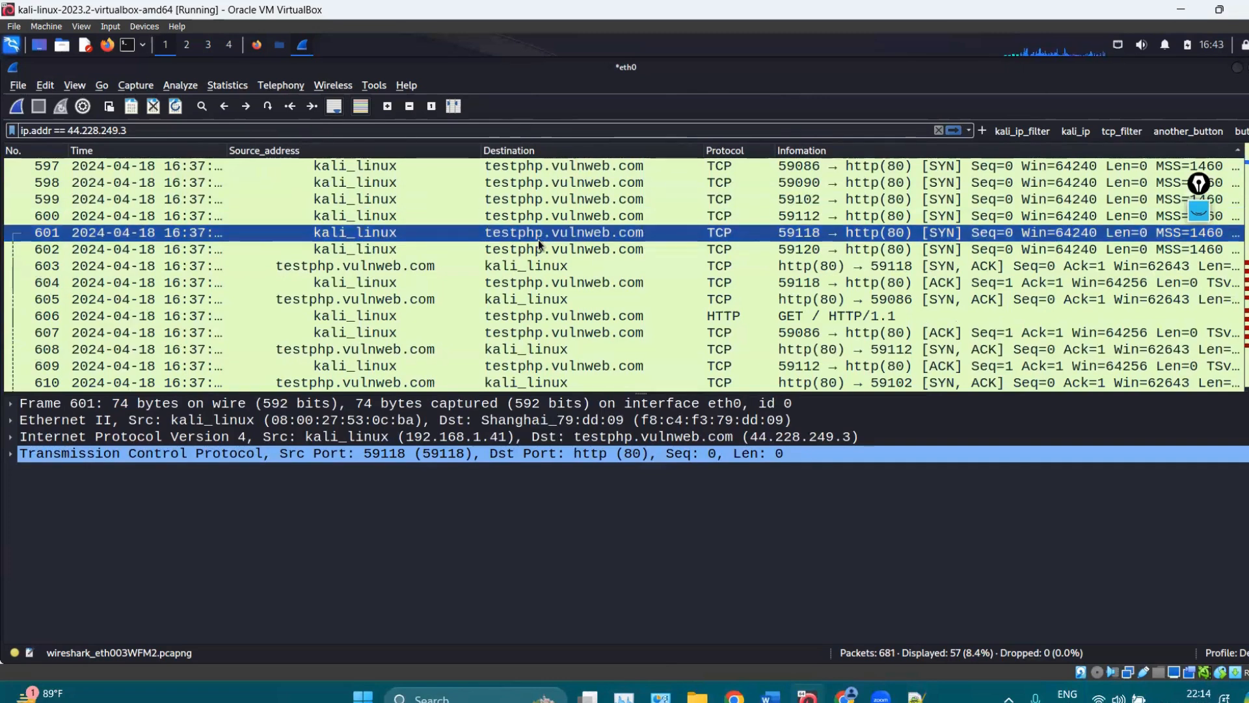
{"action": "left_click", "coordinate": [520, 185]}
{"action": "left_click", "coordinate": [394, 233]}
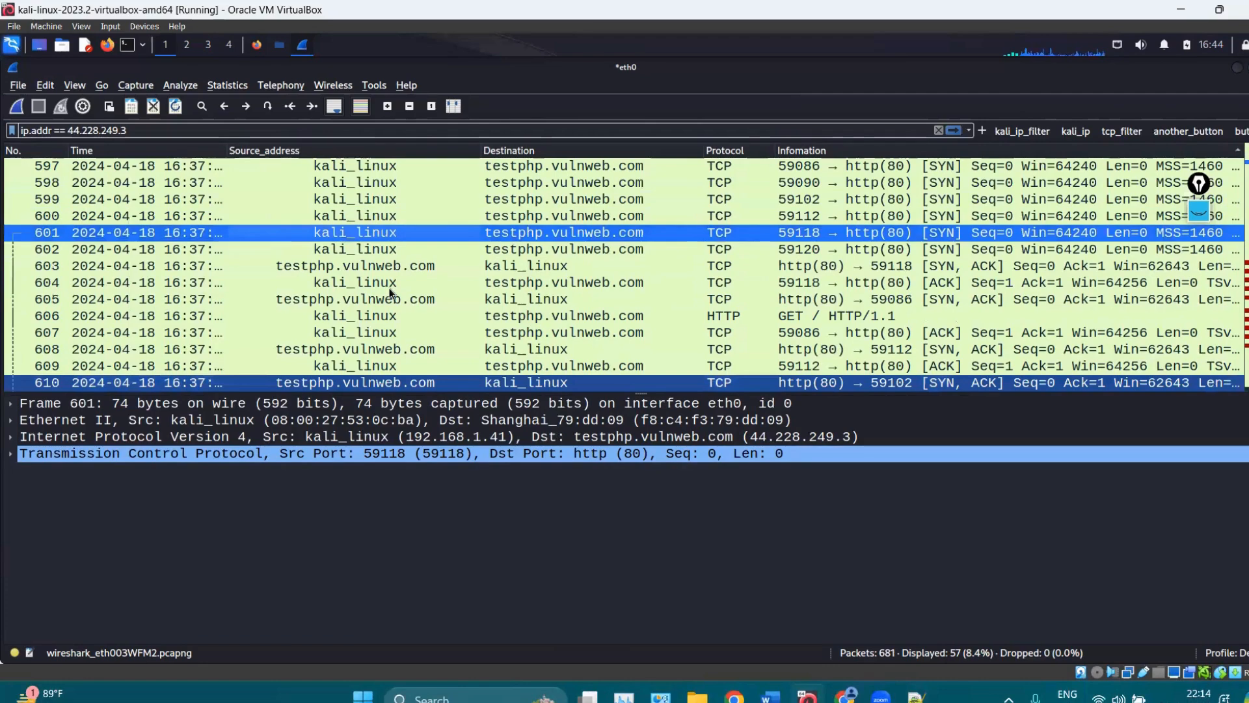
{"action": "left_click", "coordinate": [195, 217]}
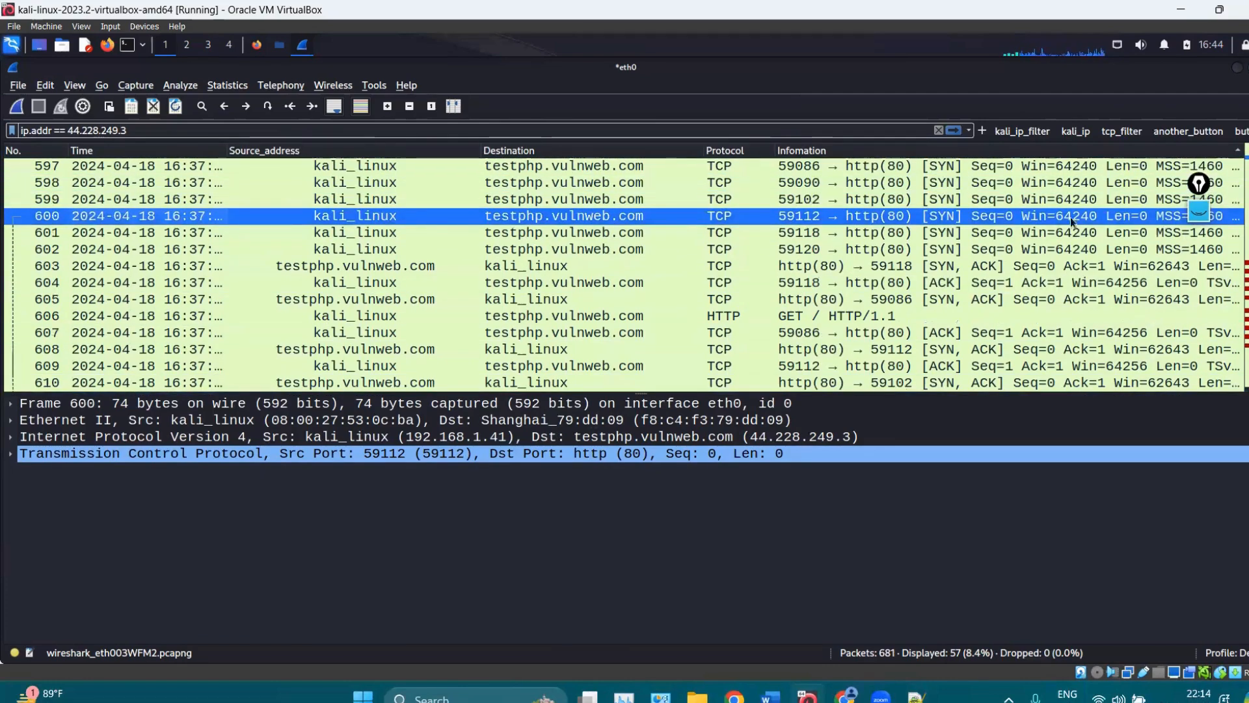
{"action": "double_click", "coordinate": [29, 422]}
{"action": "left_click", "coordinate": [33, 433]}
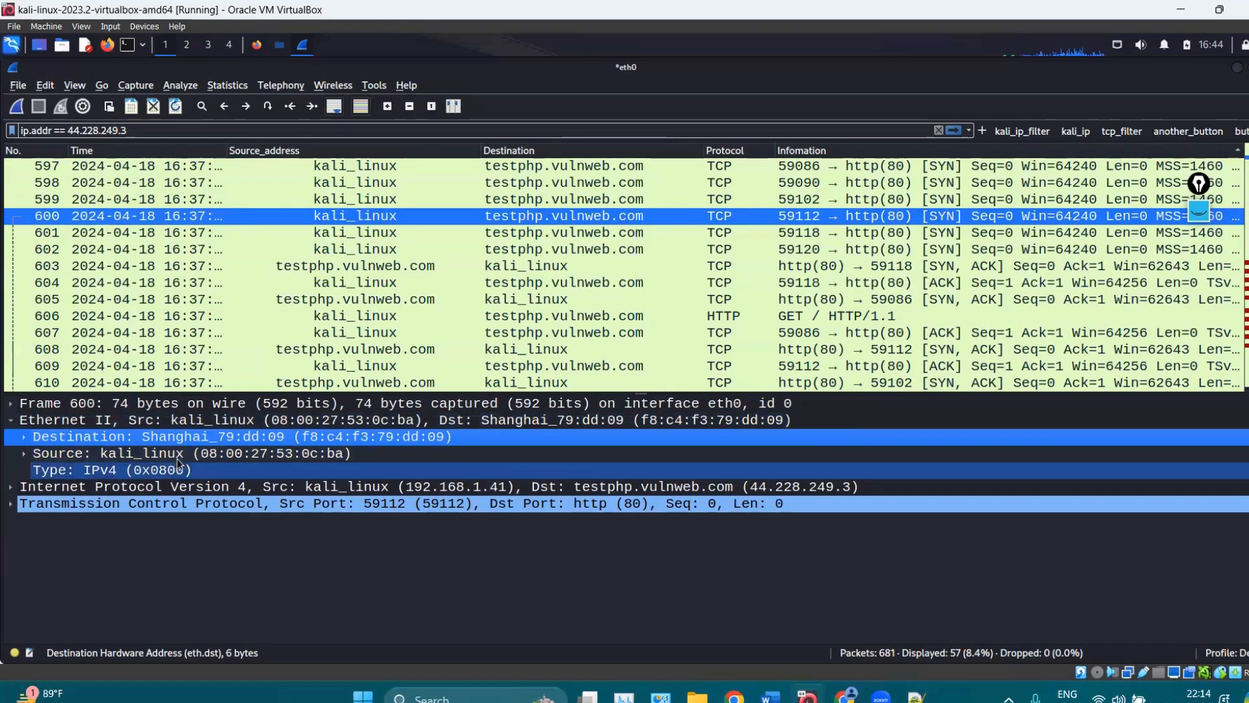
{"action": "key", "text": "Down"}
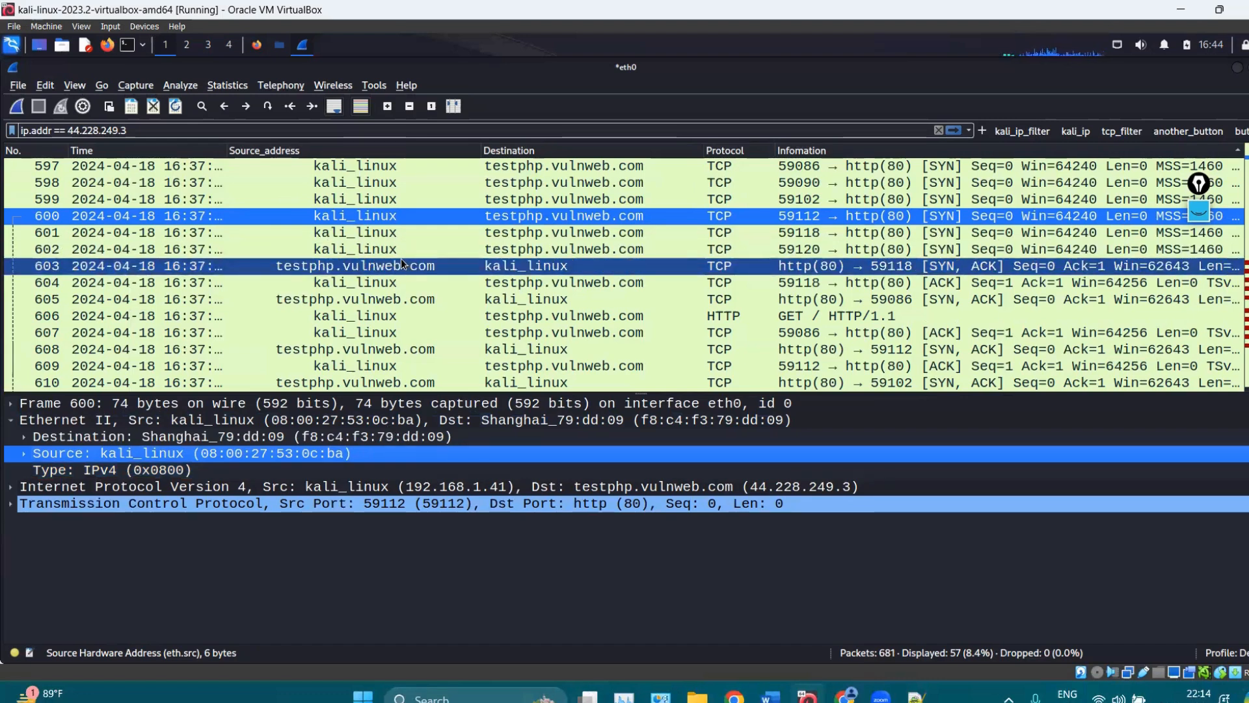
{"action": "left_click", "coordinate": [401, 233]}
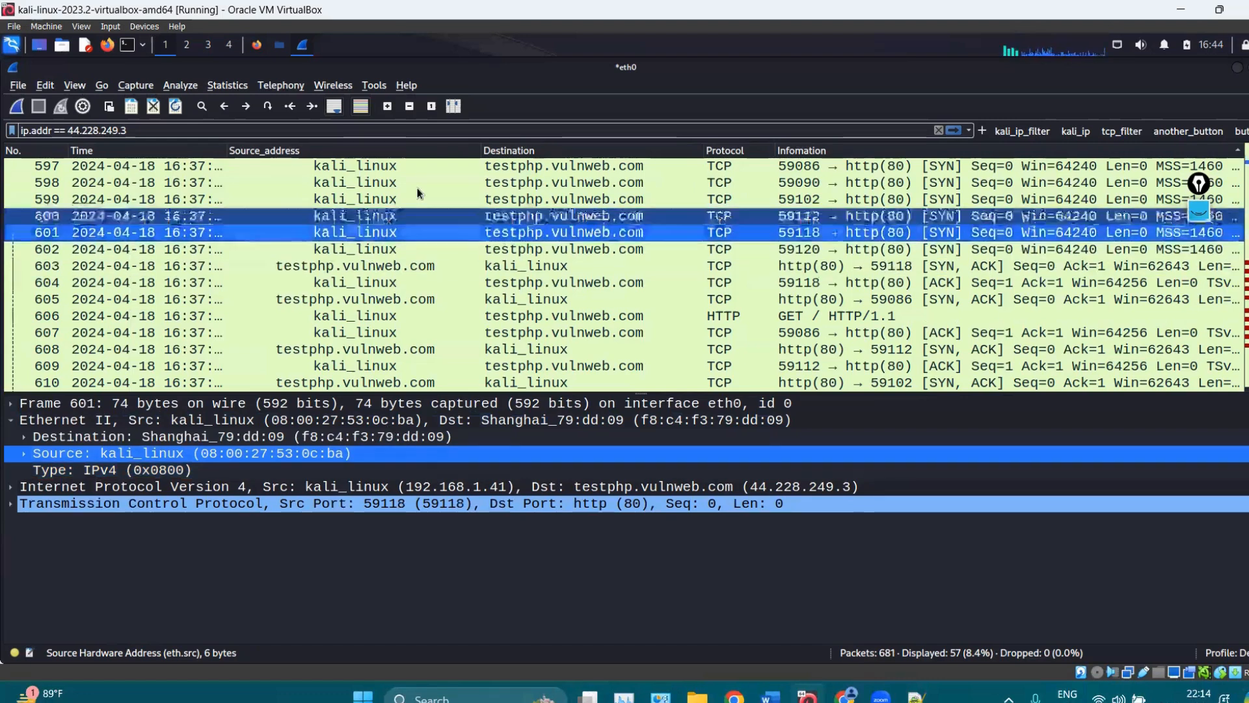
{"action": "left_click", "coordinate": [418, 186]}
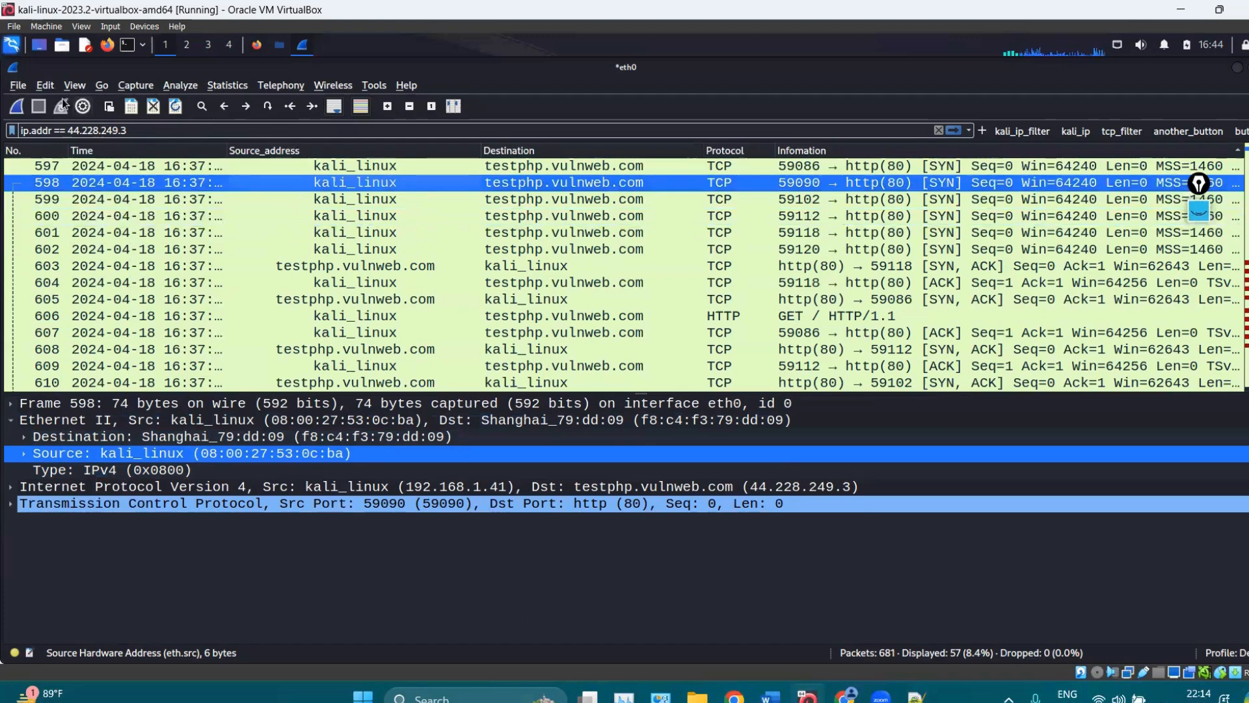
Review the name resolution preferences again and accept them, and select packet 597.
{"action": "left_click", "coordinate": [45, 85]}
{"action": "key", "text": "Escape"}
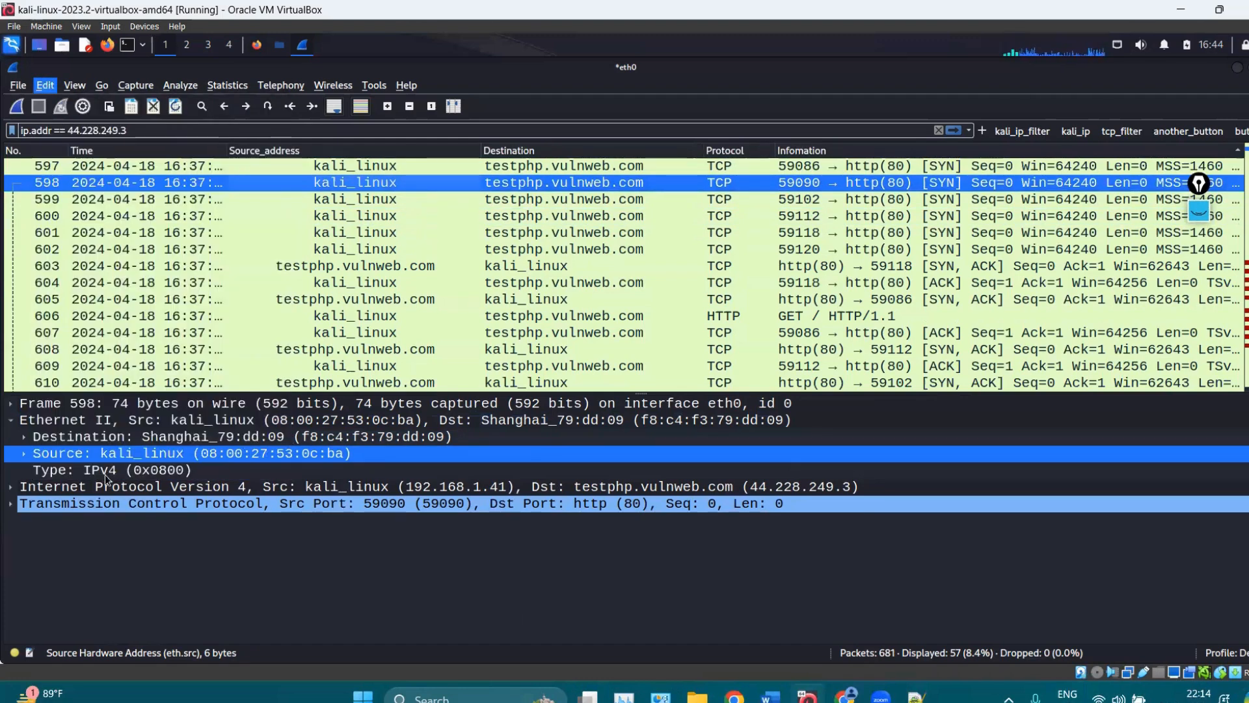
{"action": "key", "text": "ctrl+shift+p"}
{"action": "left_click", "coordinate": [370, 223]}
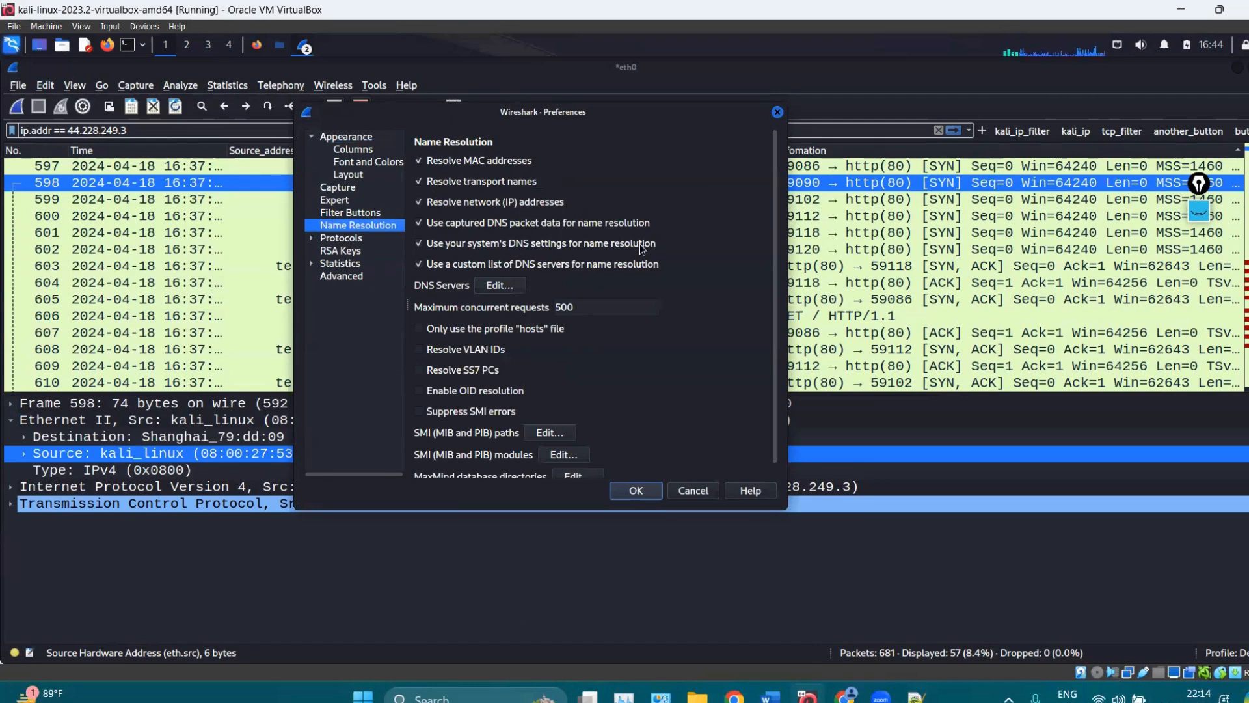
{"action": "left_click", "coordinate": [636, 491]}
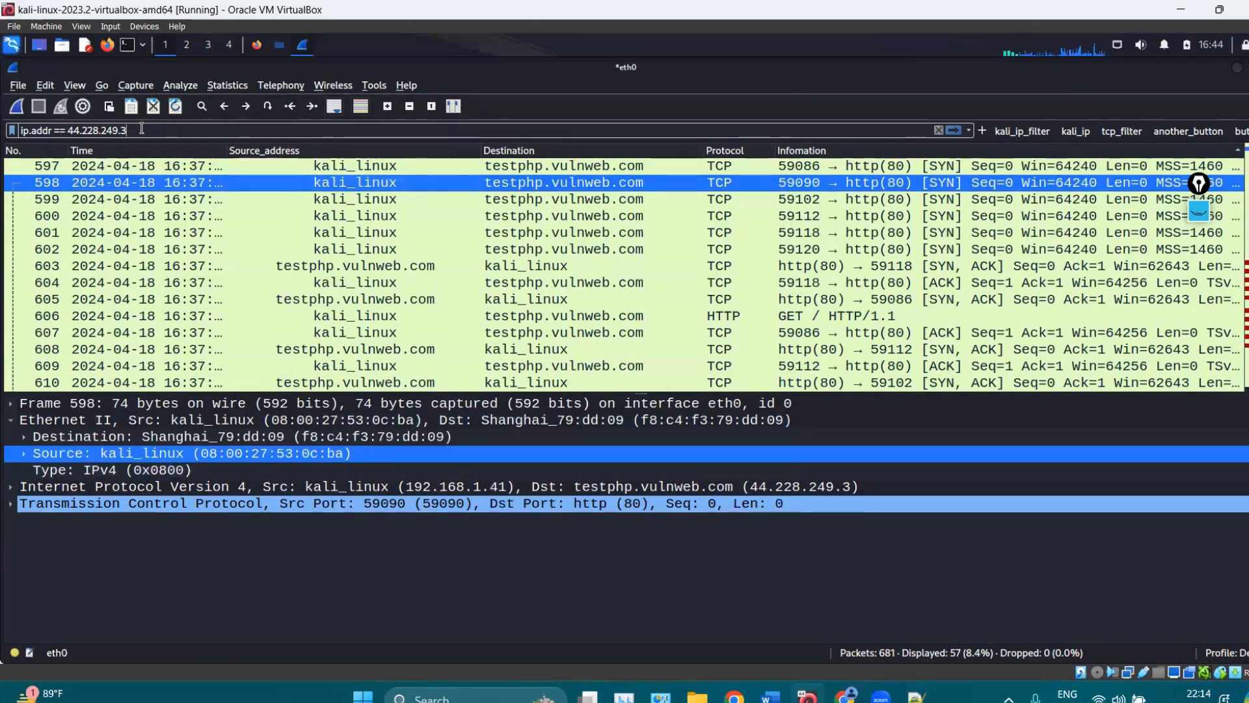
{"action": "left_click_drag", "start_coordinate": [141, 129], "coordinate": [30, 130]}
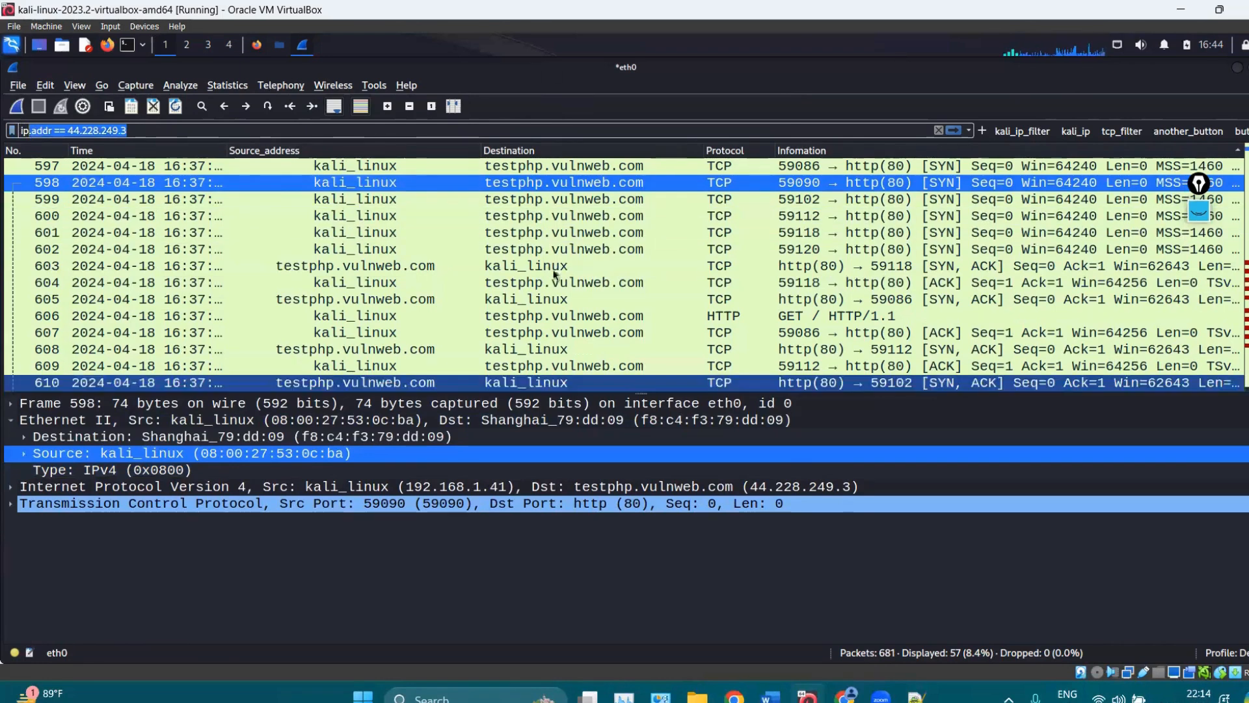
{"action": "left_click", "coordinate": [596, 166]}
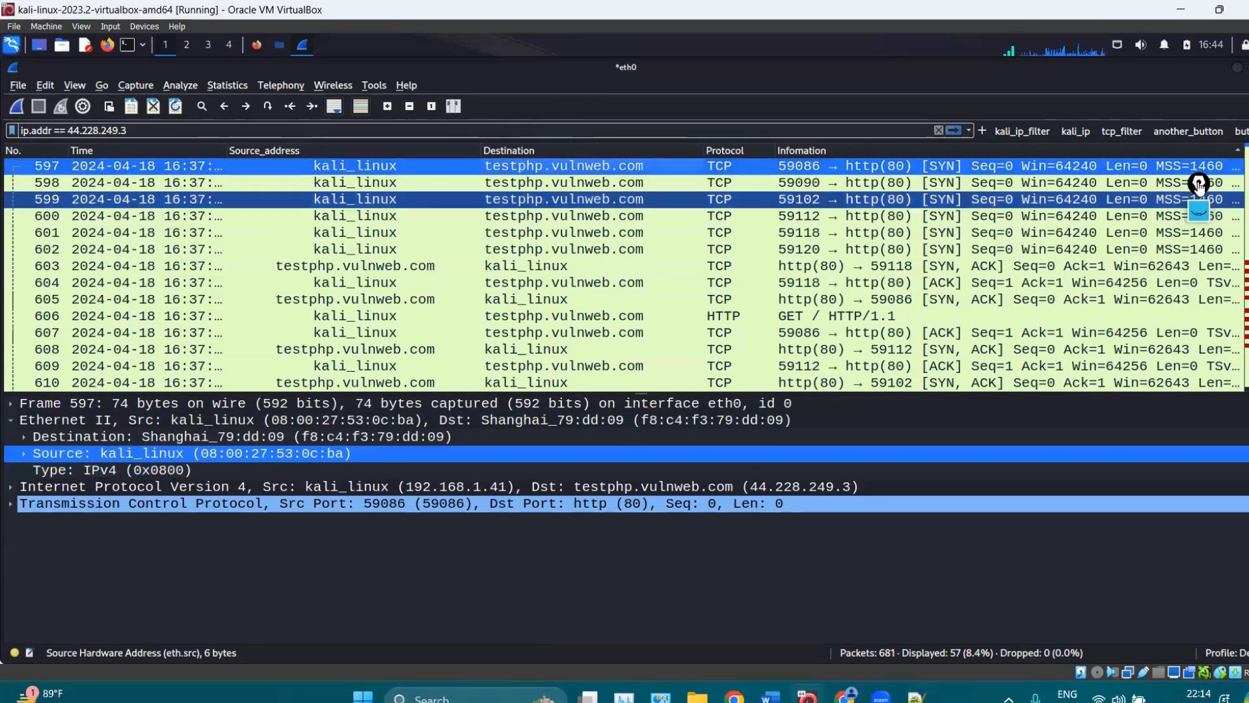
With the screen pen, circle the first destinations, SYN flags and source port 59086, point an arrow at http(80), and hide the annotations.
{"action": "left_click_drag", "start_coordinate": [1199, 186], "coordinate": [1149, 498]}
{"action": "left_click", "coordinate": [1148, 523]}
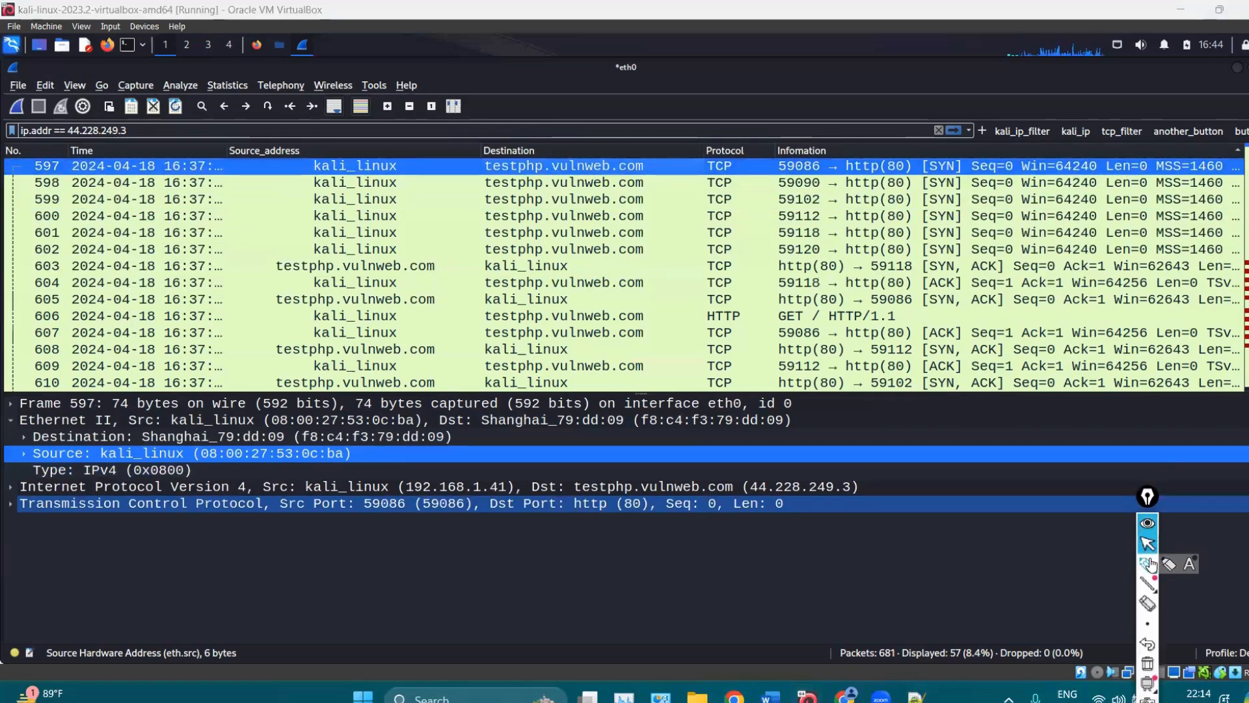
{"action": "left_click", "coordinate": [1150, 564]}
{"action": "mouse_move", "coordinate": [532, 166]}
{"action": "left_mouse_down"}
{"action": "mouse_move", "coordinate": [485, 260]}
{"action": "mouse_move", "coordinate": [651, 169]}
{"action": "mouse_move", "coordinate": [527, 127]}
{"action": "mouse_move", "coordinate": [514, 144]}
{"action": "left_mouse_up"}
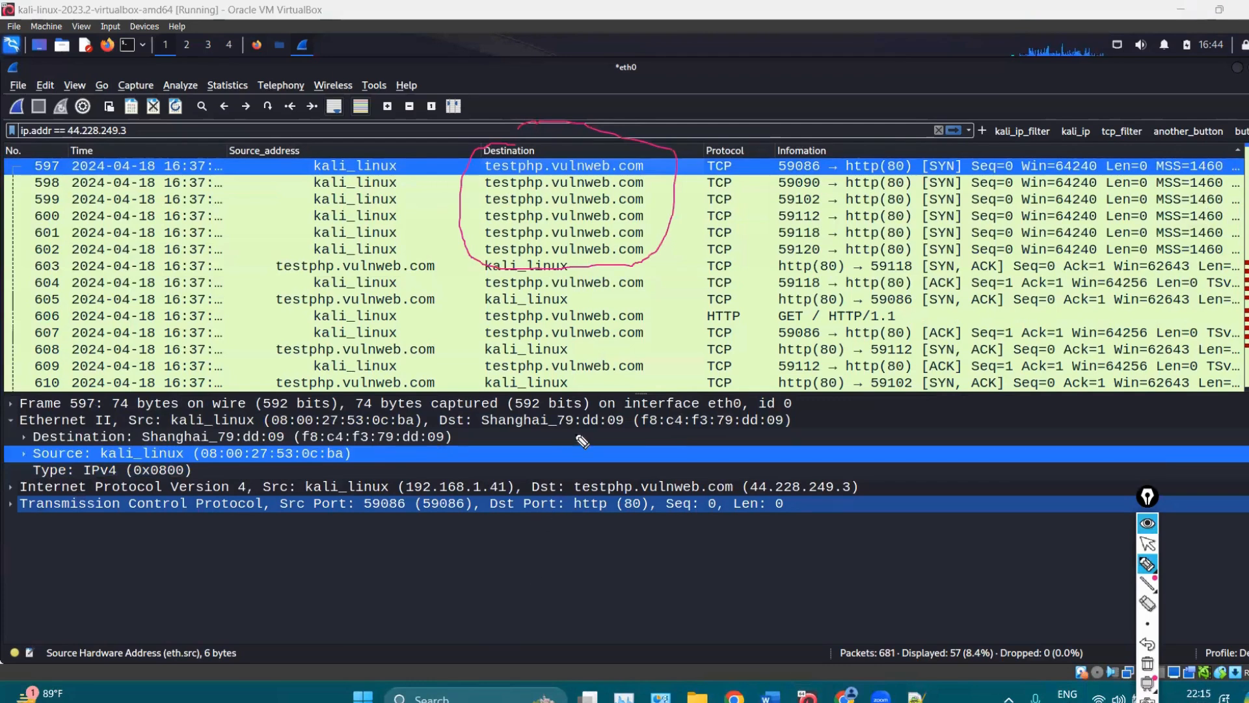
{"action": "mouse_move", "coordinate": [937, 120]}
{"action": "left_mouse_down"}
{"action": "mouse_move", "coordinate": [899, 212]}
{"action": "mouse_move", "coordinate": [913, 264]}
{"action": "mouse_move", "coordinate": [952, 264]}
{"action": "mouse_move", "coordinate": [969, 228]}
{"action": "mouse_move", "coordinate": [949, 153]}
{"action": "mouse_move", "coordinate": [965, 180]}
{"action": "left_mouse_up"}
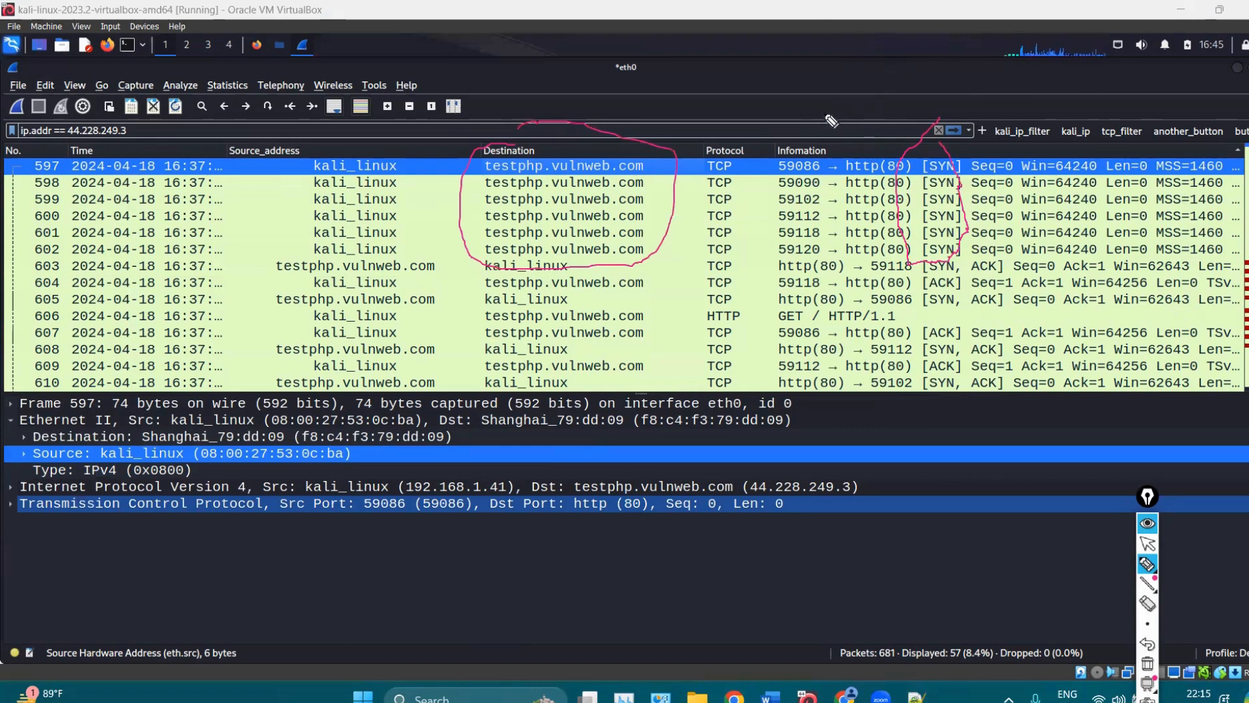
{"action": "left_click_drag", "start_coordinate": [835, 170], "coordinate": [807, 173]}
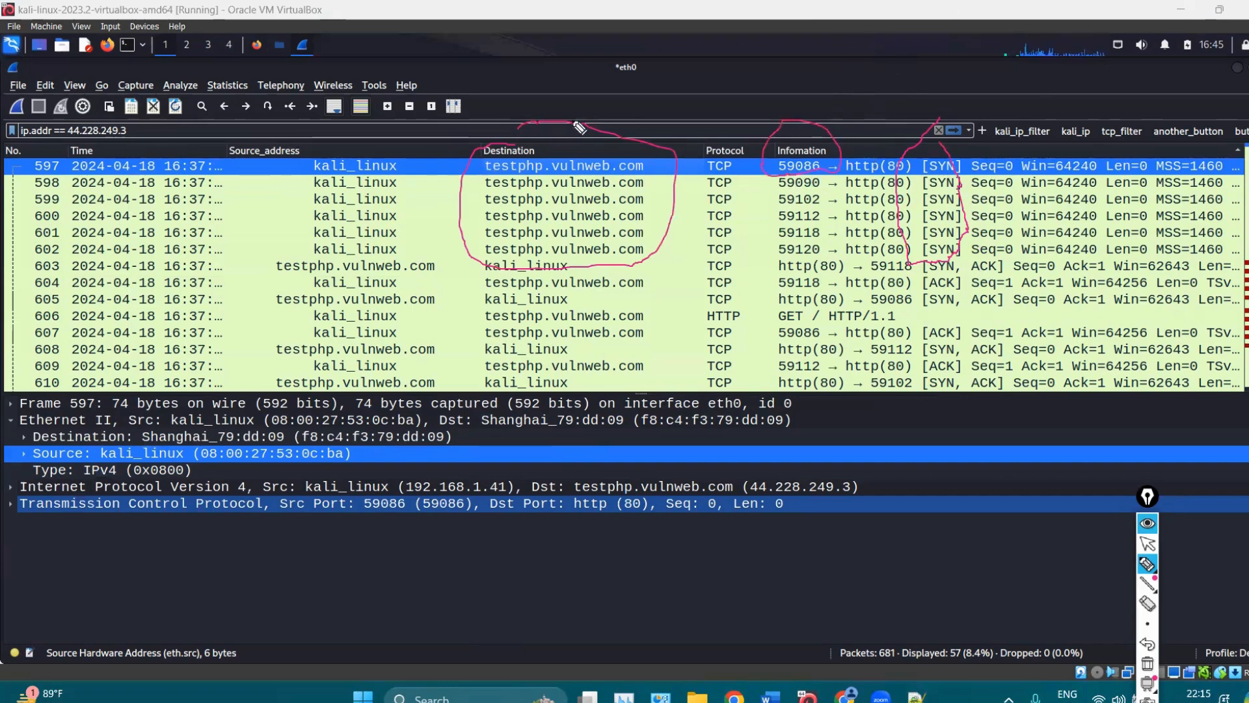
{"action": "left_click_drag", "start_coordinate": [873, 91], "coordinate": [879, 151]}
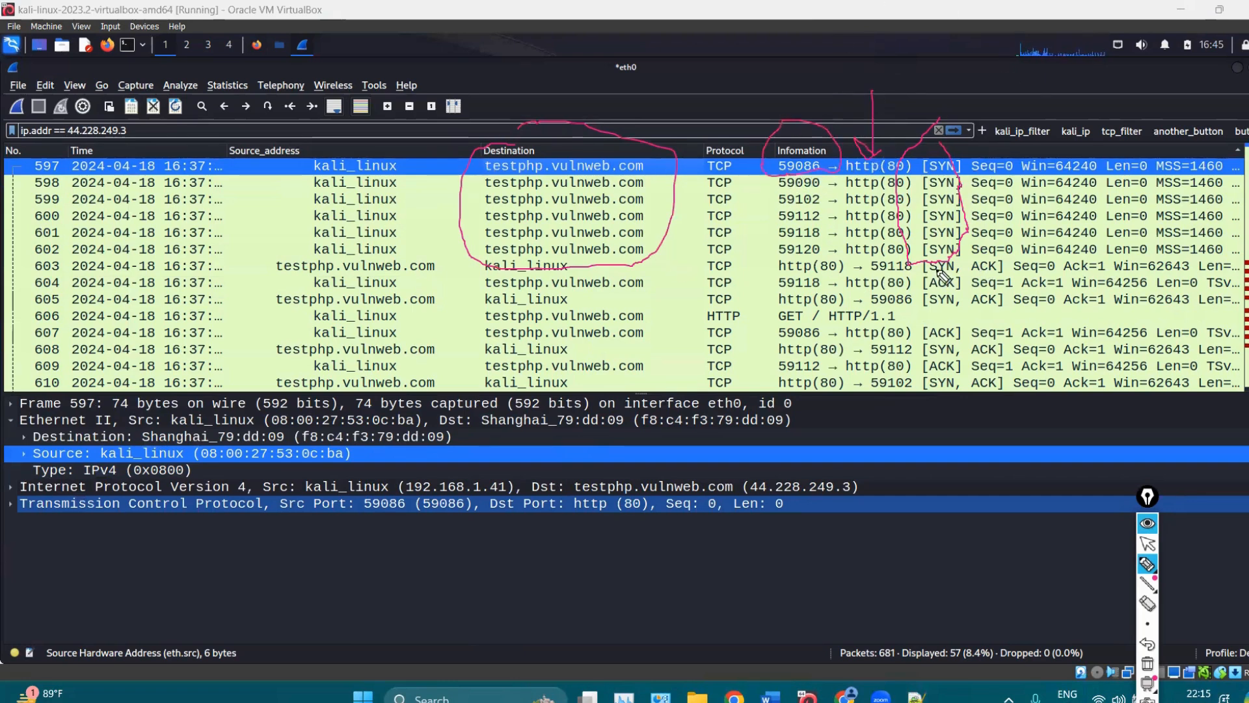
{"action": "left_click", "coordinate": [1147, 523]}
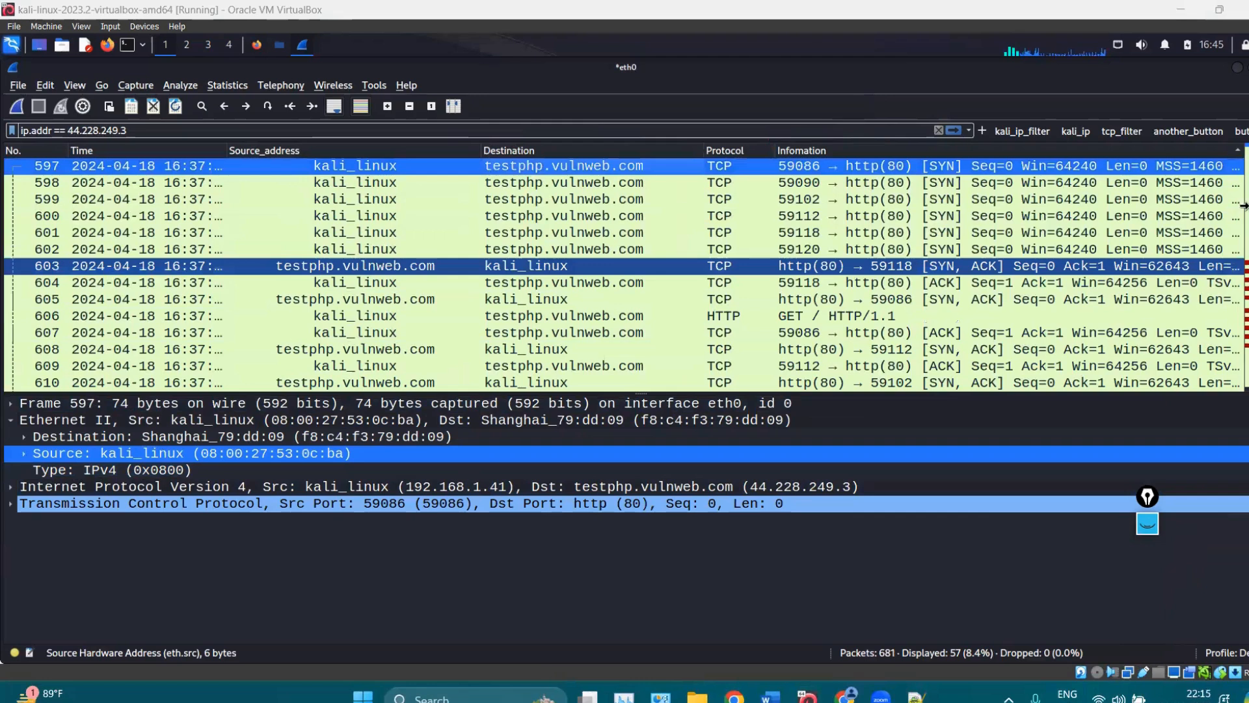
Look through the filtered packets toward the end of the capture, down to packet 675.
{"action": "scroll", "coordinate": [1057, 300], "scroll_direction": "down", "scroll_amount": 4}
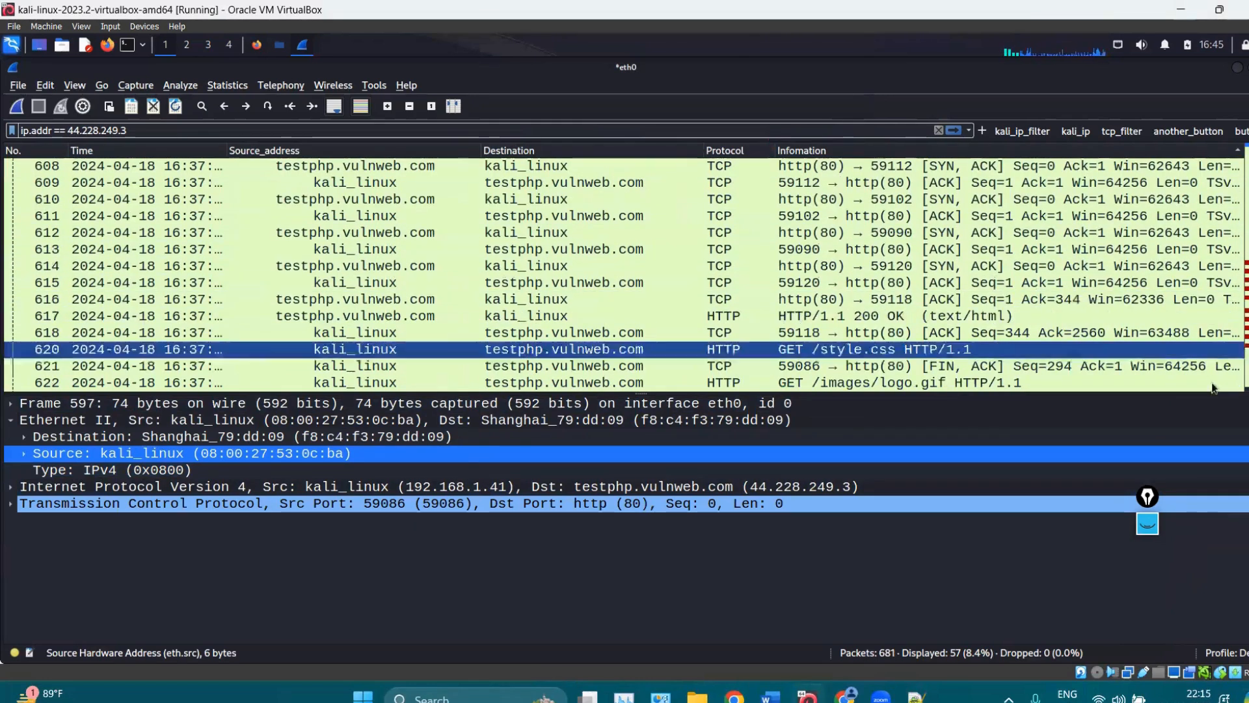
{"action": "left_click", "coordinate": [1242, 357]}
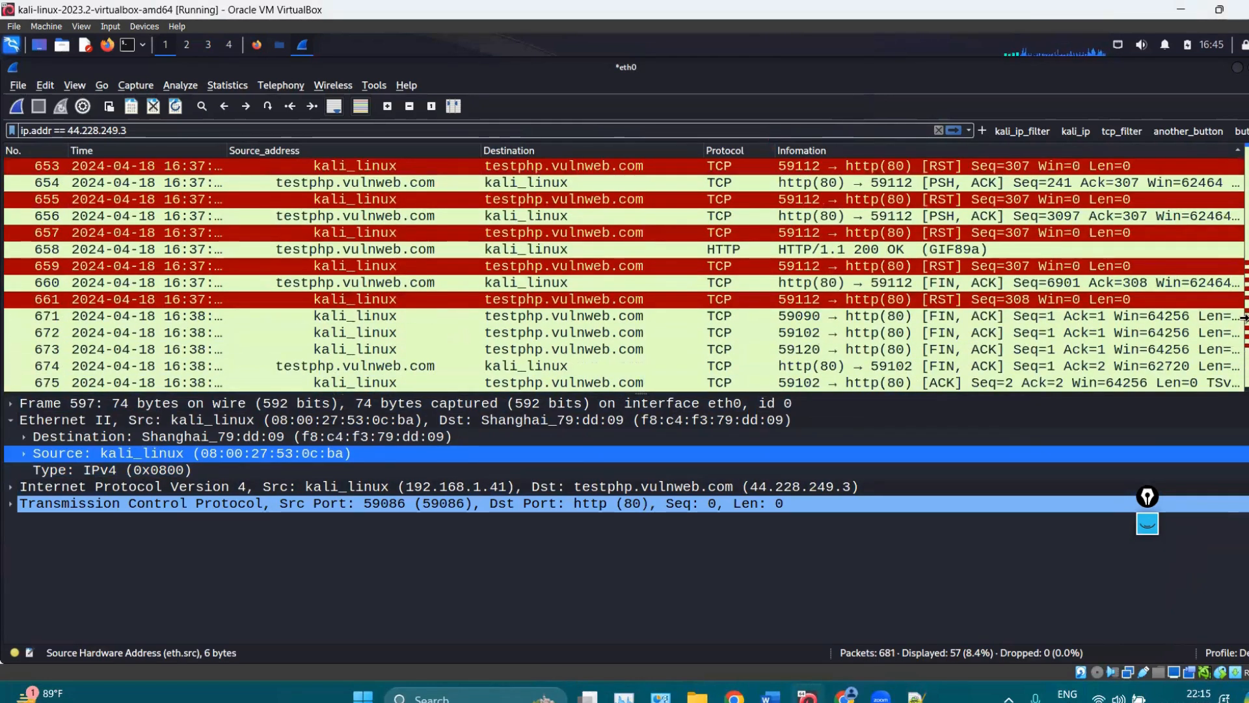
Select packet 678 near the end of the filtered capture, and check the test site's page in the browser before returning to the packets.
{"action": "scroll", "coordinate": [835, 348], "scroll_direction": "down", "scroll_amount": 2}
{"action": "left_click", "coordinate": [834, 349]}
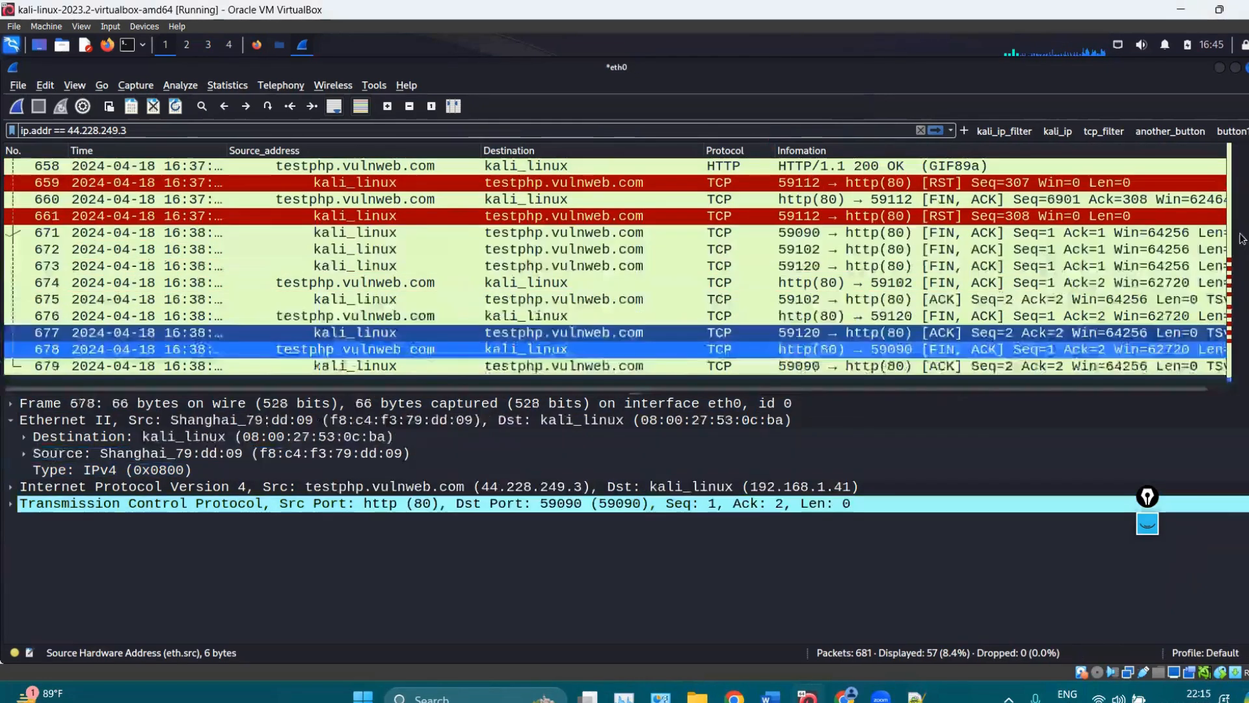
{"action": "left_click", "coordinate": [1237, 67]}
{"action": "scroll", "coordinate": [1185, 271], "scroll_direction": "down", "scroll_amount": 2}
{"action": "scroll", "coordinate": [1185, 271], "scroll_direction": "up", "scroll_amount": 2}
{"action": "right_click", "coordinate": [1099, 236]}
{"action": "left_click", "coordinate": [299, 45]}
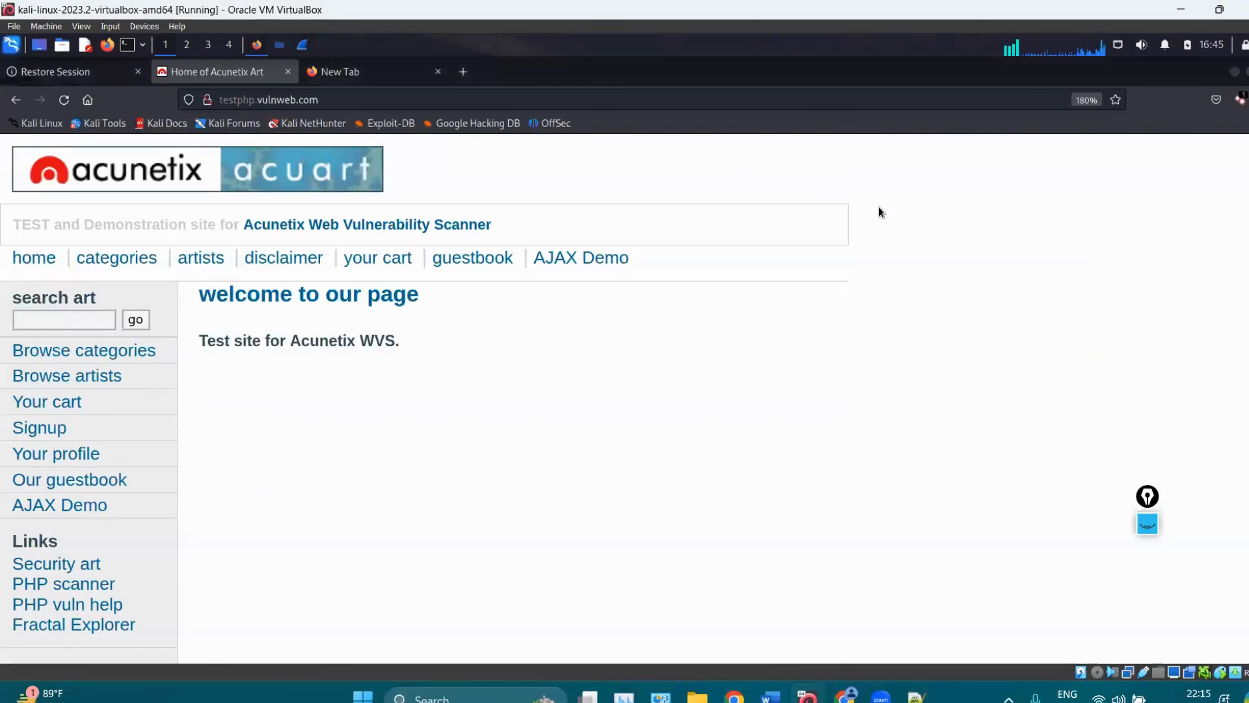
{"action": "left_click", "coordinate": [308, 46]}
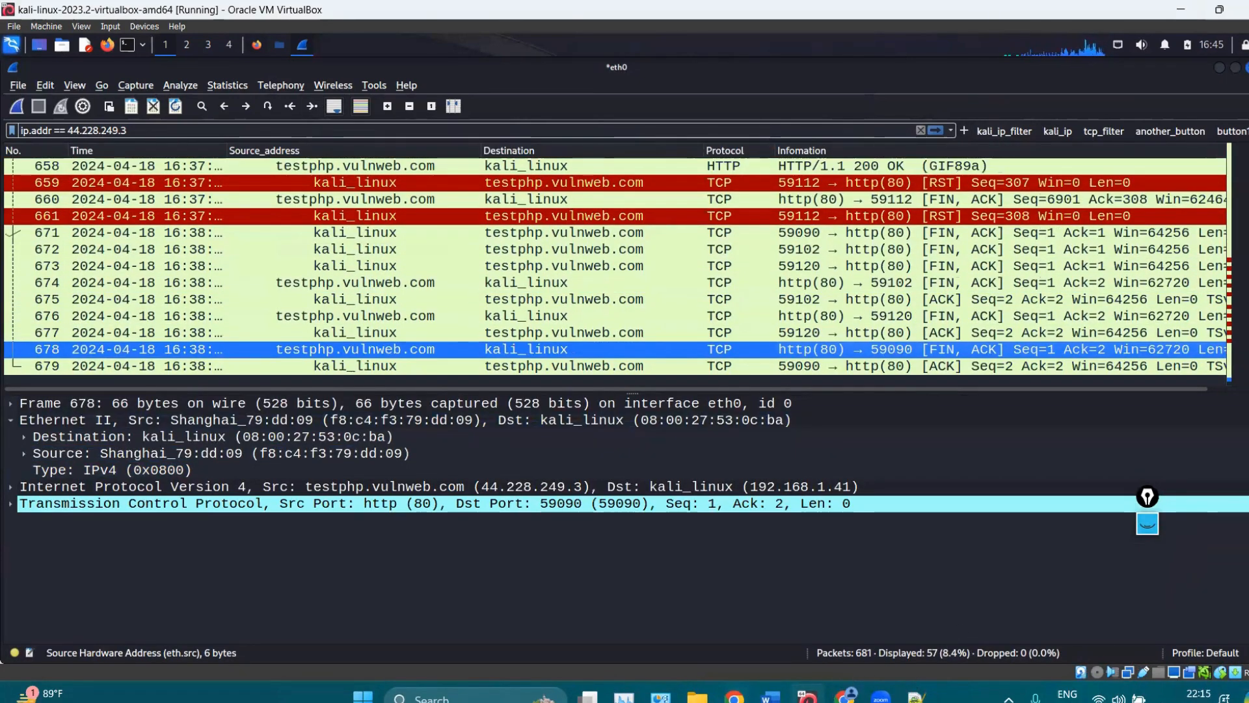
Switch to Filters.txt in Notepad++ and review the protocol filters and the TCP port, source port and destination port filters for port 80.
{"action": "left_click", "coordinate": [915, 696]}
{"action": "left_click", "coordinate": [221, 315]}
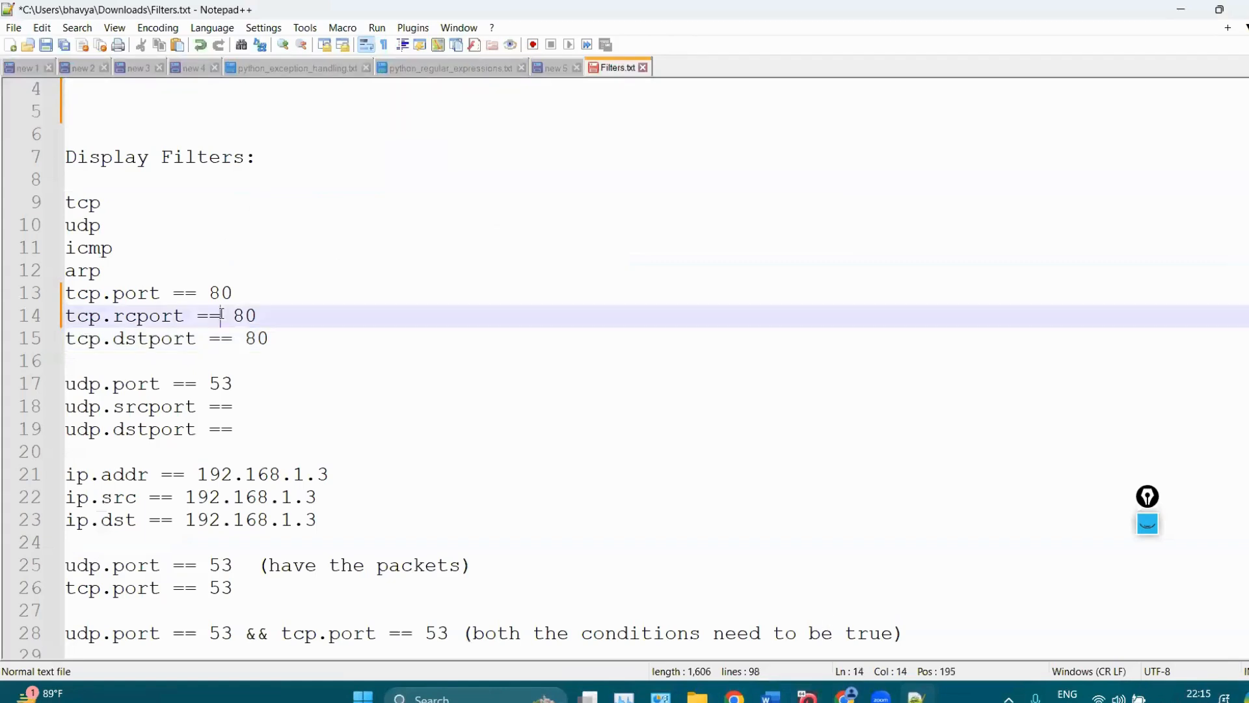
{"action": "left_click_drag", "start_coordinate": [116, 293], "coordinate": [271, 292]}
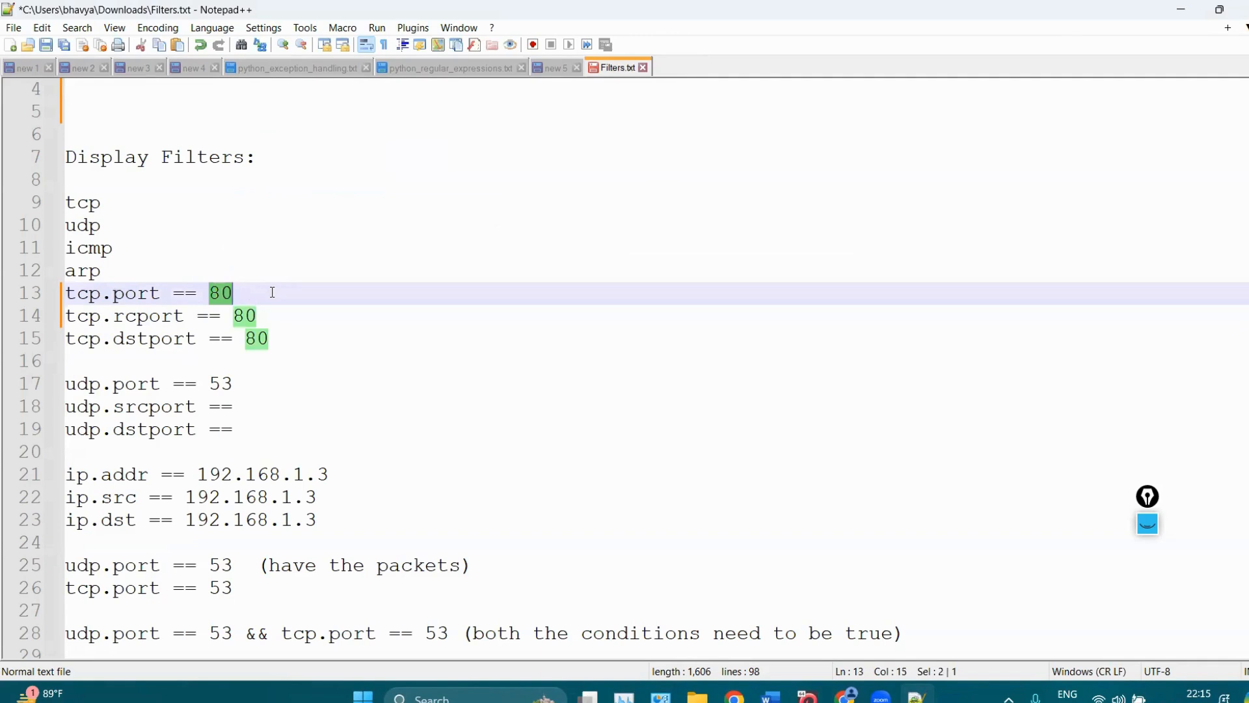
{"action": "left_click_drag", "start_coordinate": [123, 315], "coordinate": [292, 346]}
{"action": "left_click", "coordinate": [230, 315]}
{"action": "double_click", "coordinate": [205, 317]}
{"action": "left_click", "coordinate": [239, 449]}
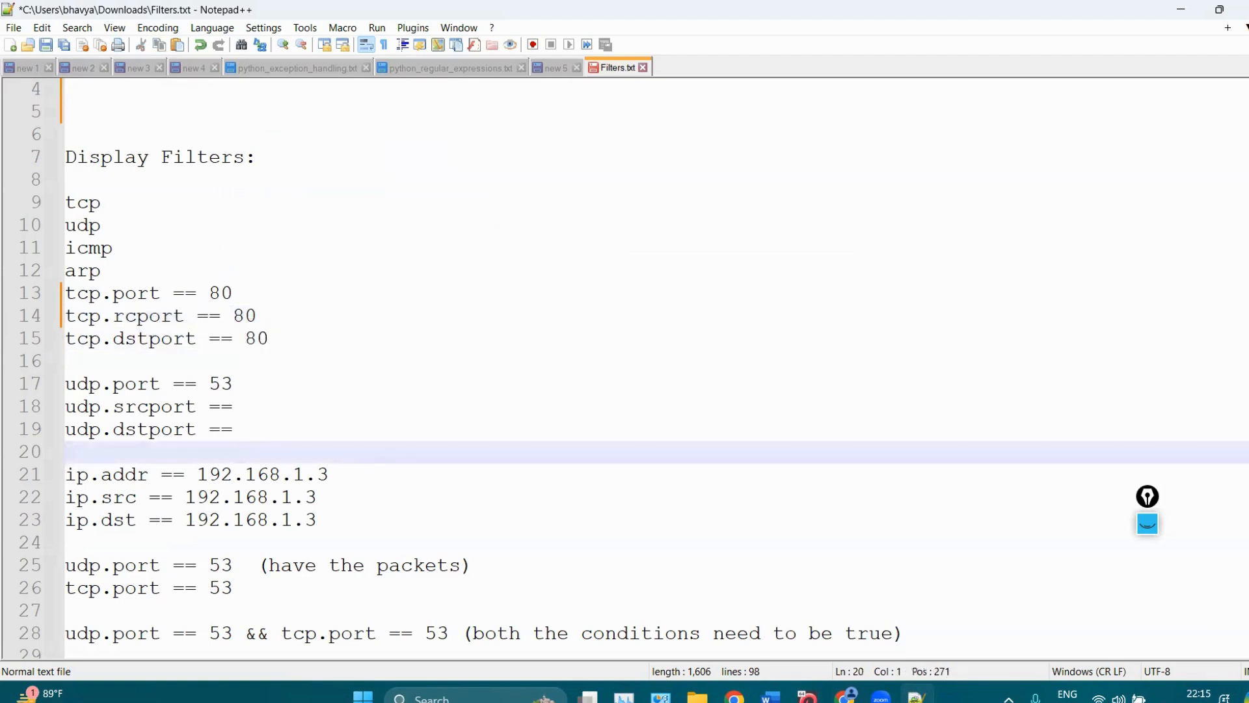
{"action": "left_click_drag", "start_coordinate": [108, 237], "coordinate": [76, 226]}
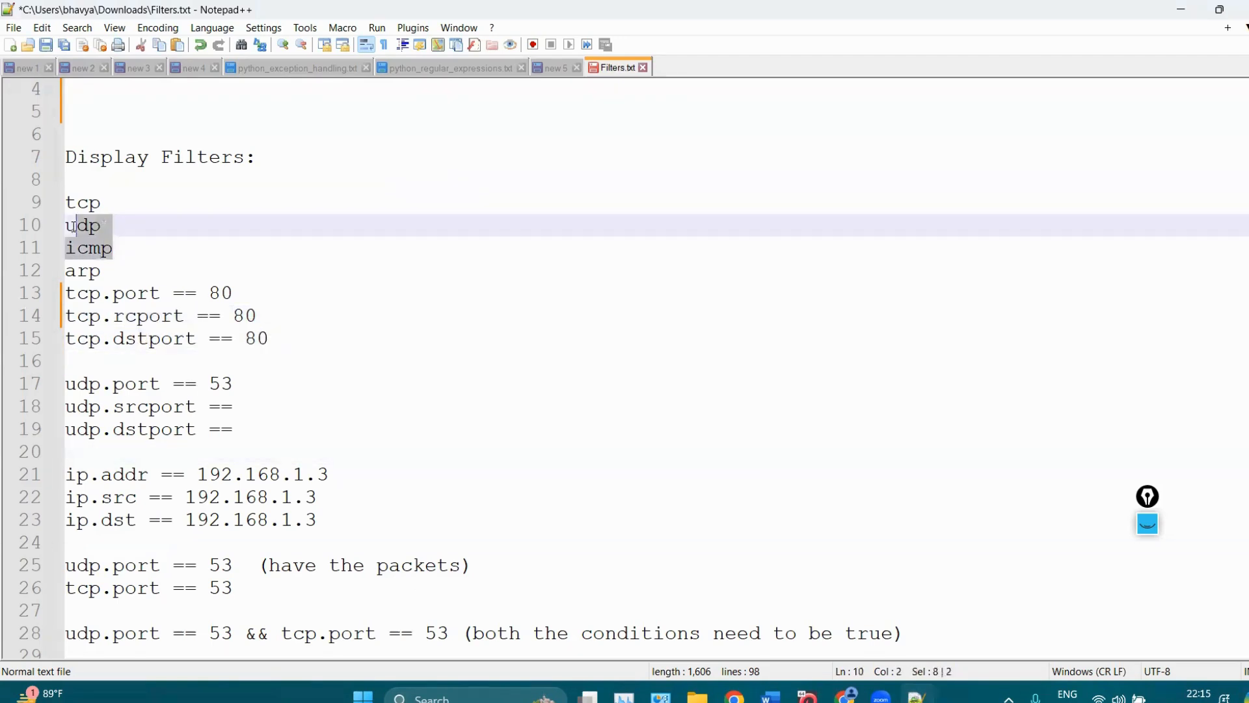
{"action": "left_click", "coordinate": [139, 228]}
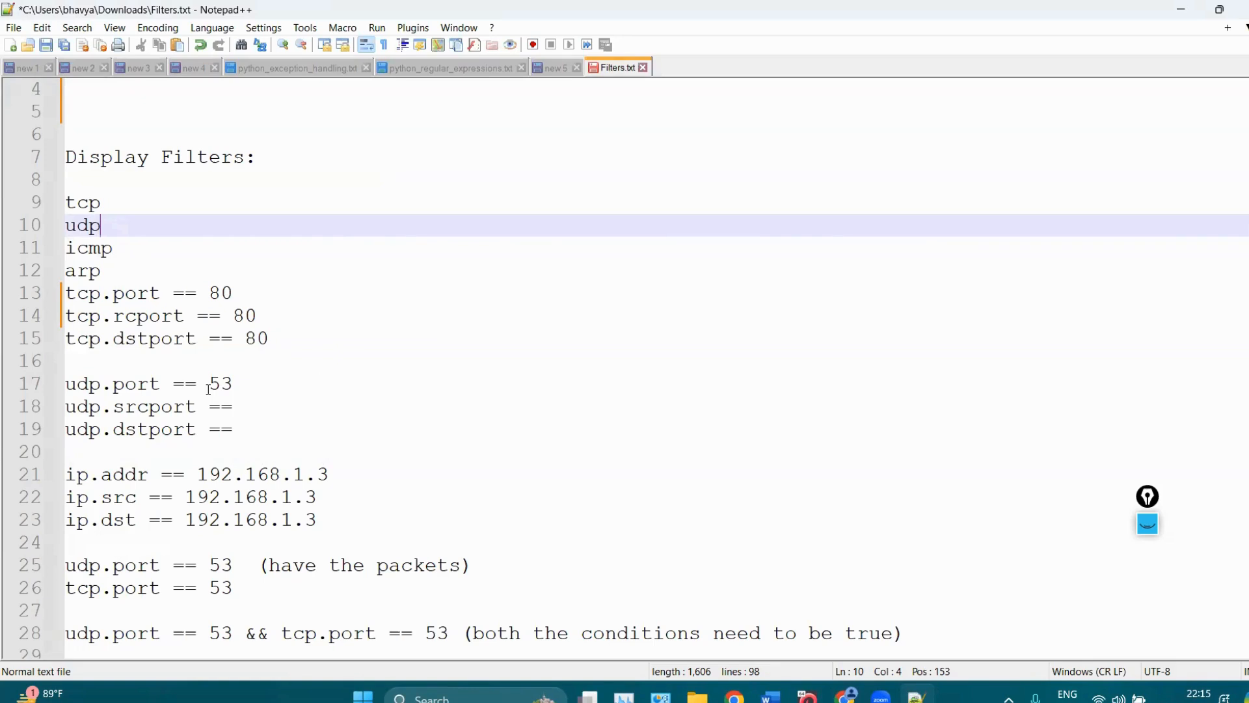
Complete the udp.srcport and udp.dstport filter lines with port 53.
{"action": "double_click", "coordinate": [271, 391]}
{"action": "left_click", "coordinate": [269, 401]}
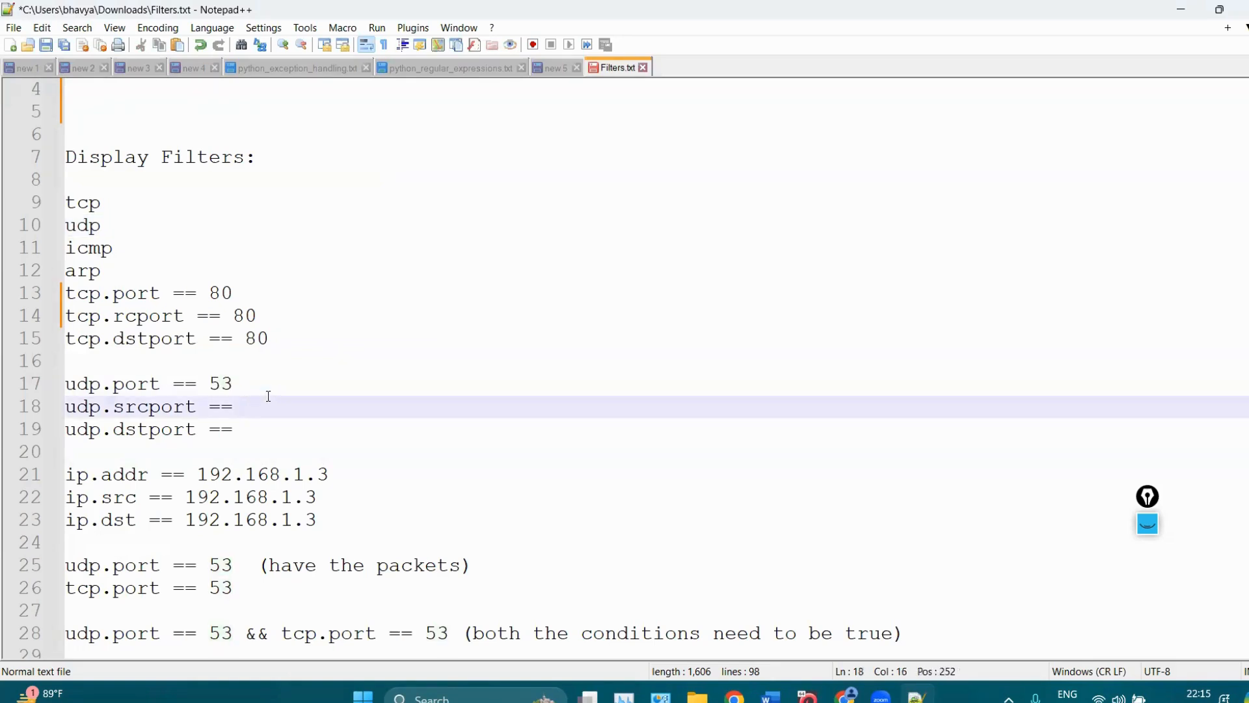
{"action": "type", "text": "53"}
{"action": "left_click", "coordinate": [279, 430]}
{"action": "type", "text": "53"}
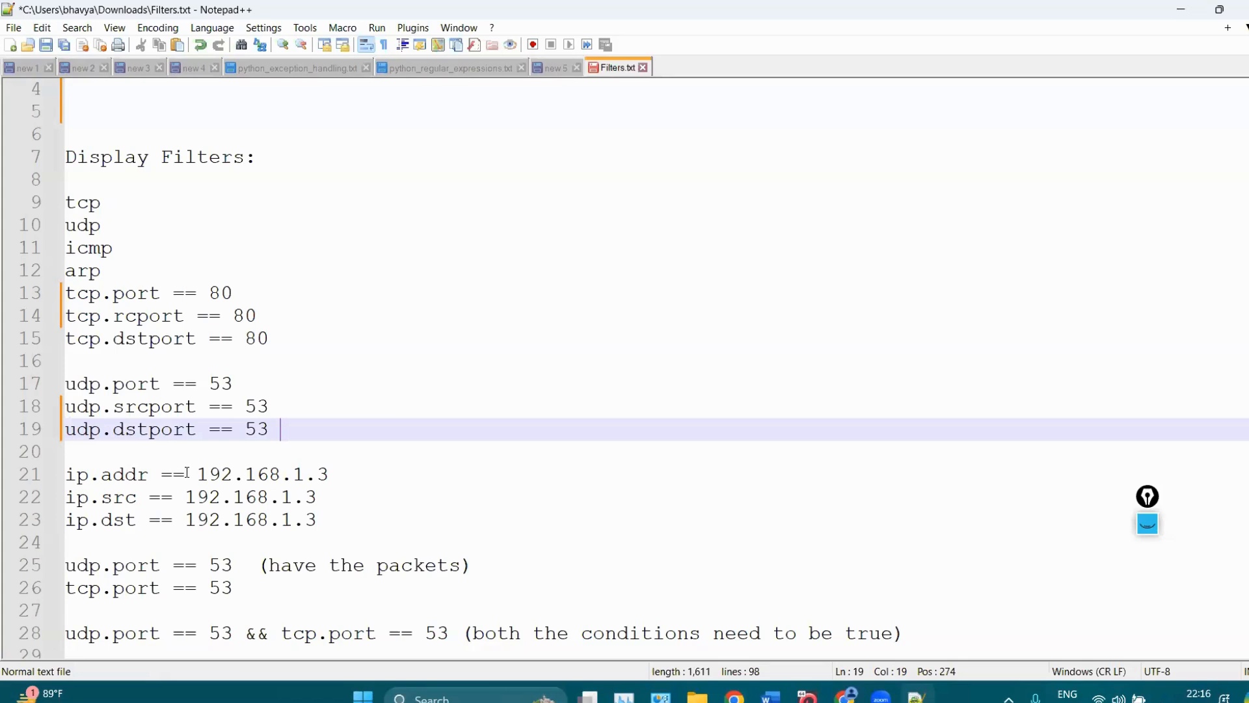
Review the ip.addr, ip.src and ip.dst filter examples for 192.168.1.3.
{"action": "left_click_drag", "start_coordinate": [198, 473], "coordinate": [421, 471]}
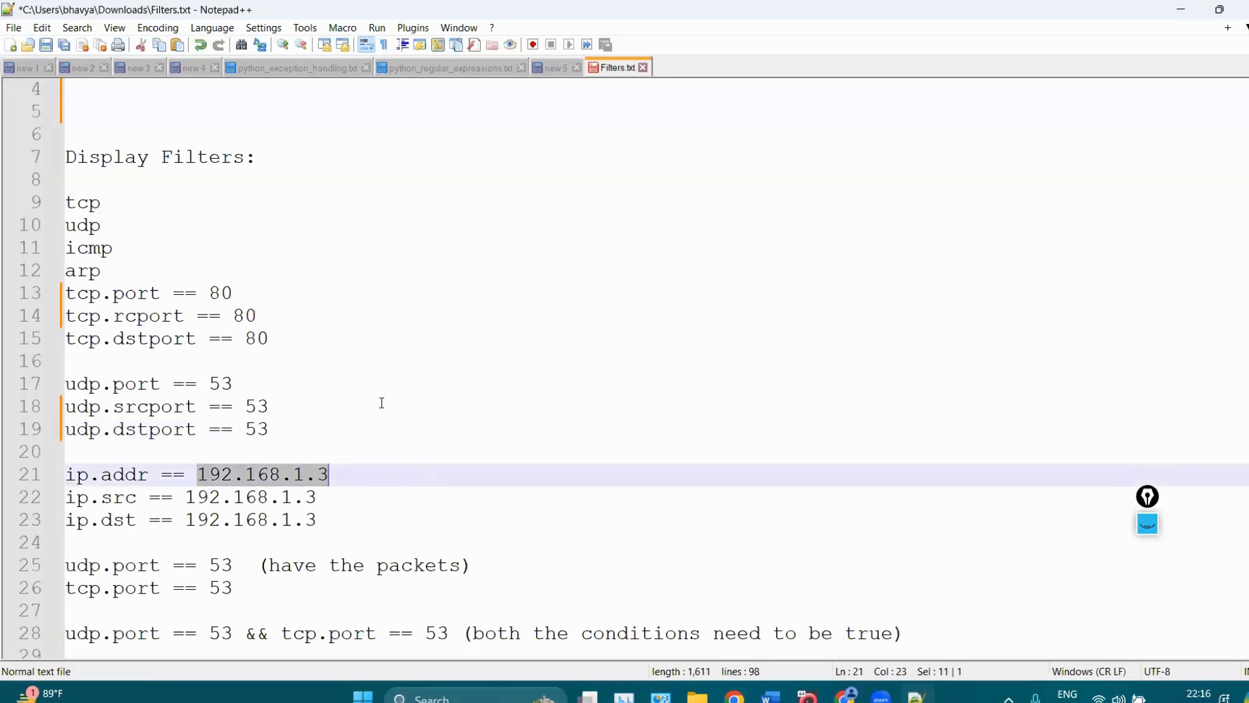
{"action": "left_click", "coordinate": [349, 501]}
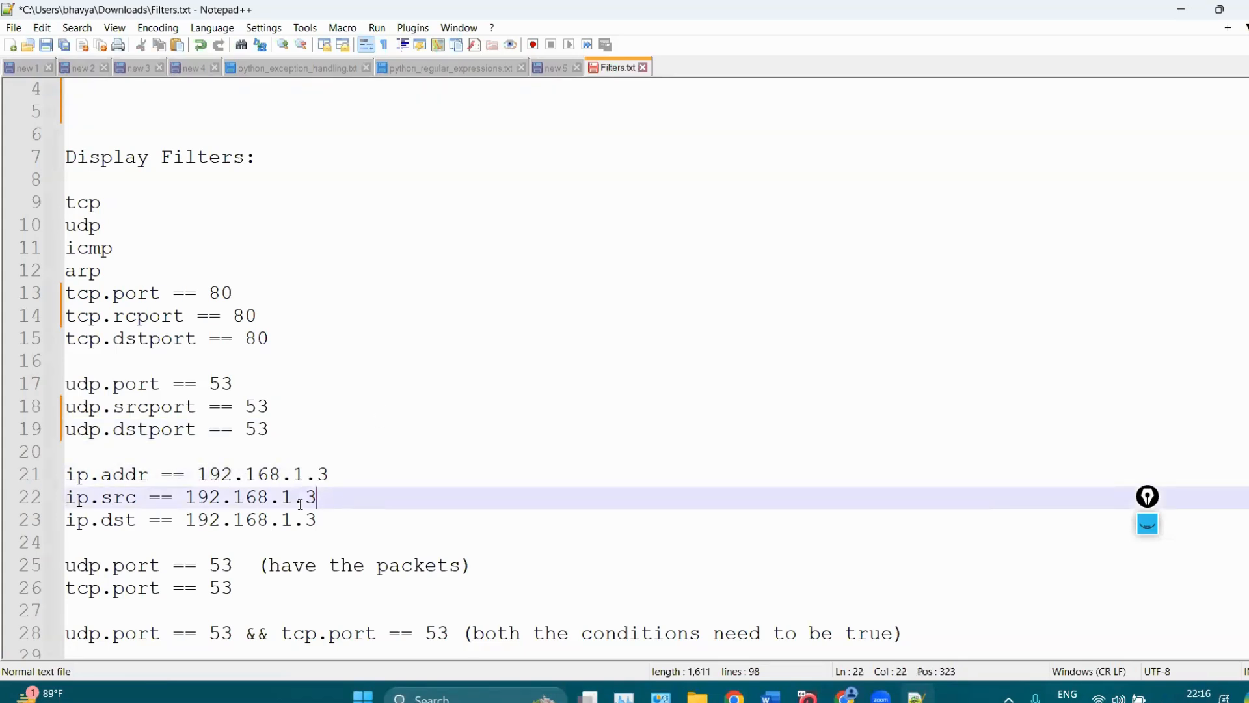
{"action": "left_click", "coordinate": [87, 496]}
{"action": "double_click", "coordinate": [287, 519]}
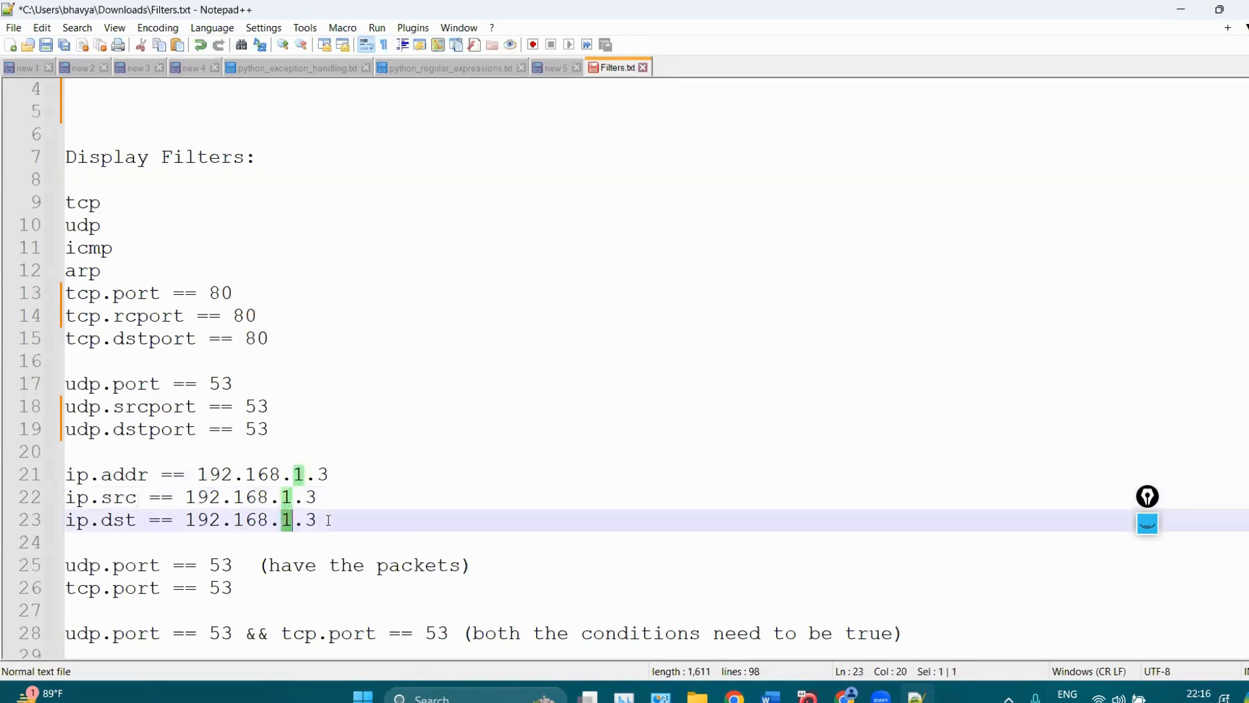
{"action": "left_click", "coordinate": [370, 504]}
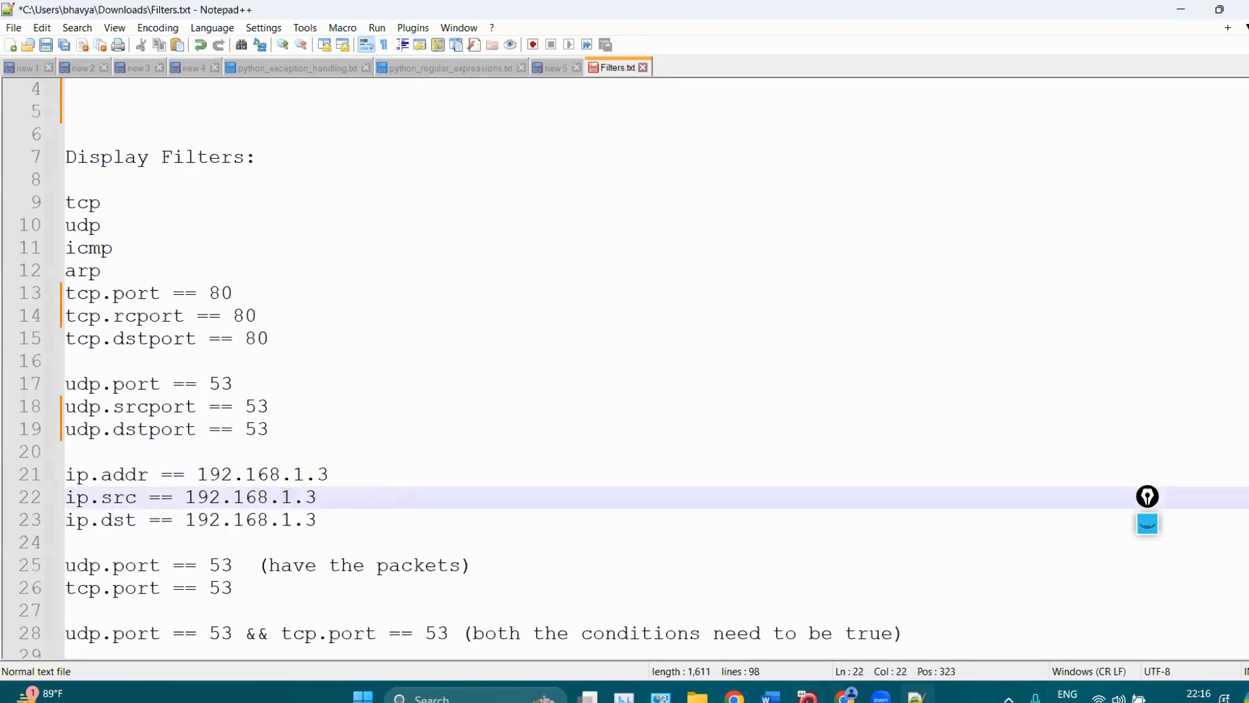
Switch to Wireshark, change the display filter to ip.src== 44.228.249.3, apply it, and select packet 676.
{"action": "left_click", "coordinate": [807, 698]}
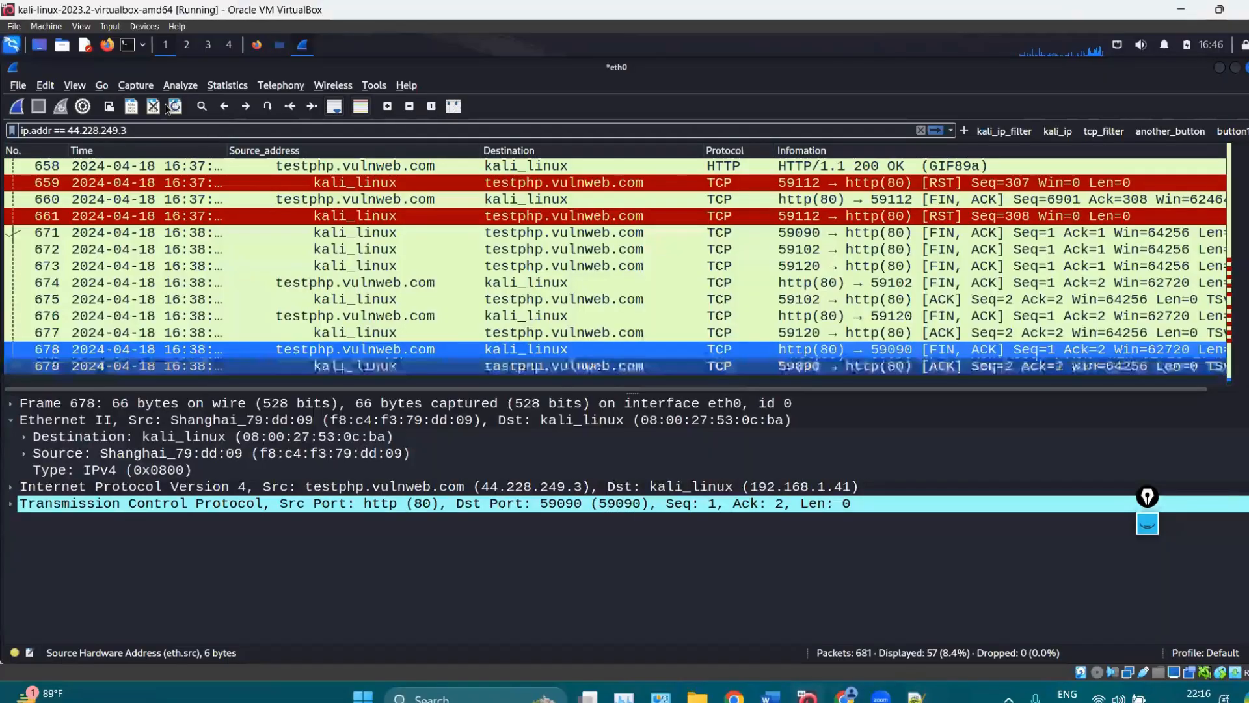
{"action": "left_click", "coordinate": [54, 131]}
{"action": "key", "text": "BackSpace"}
{"action": "key", "text": "BackSpace"}
{"action": "key", "text": "BackSpace"}
{"action": "key", "text": "BackSpace"}
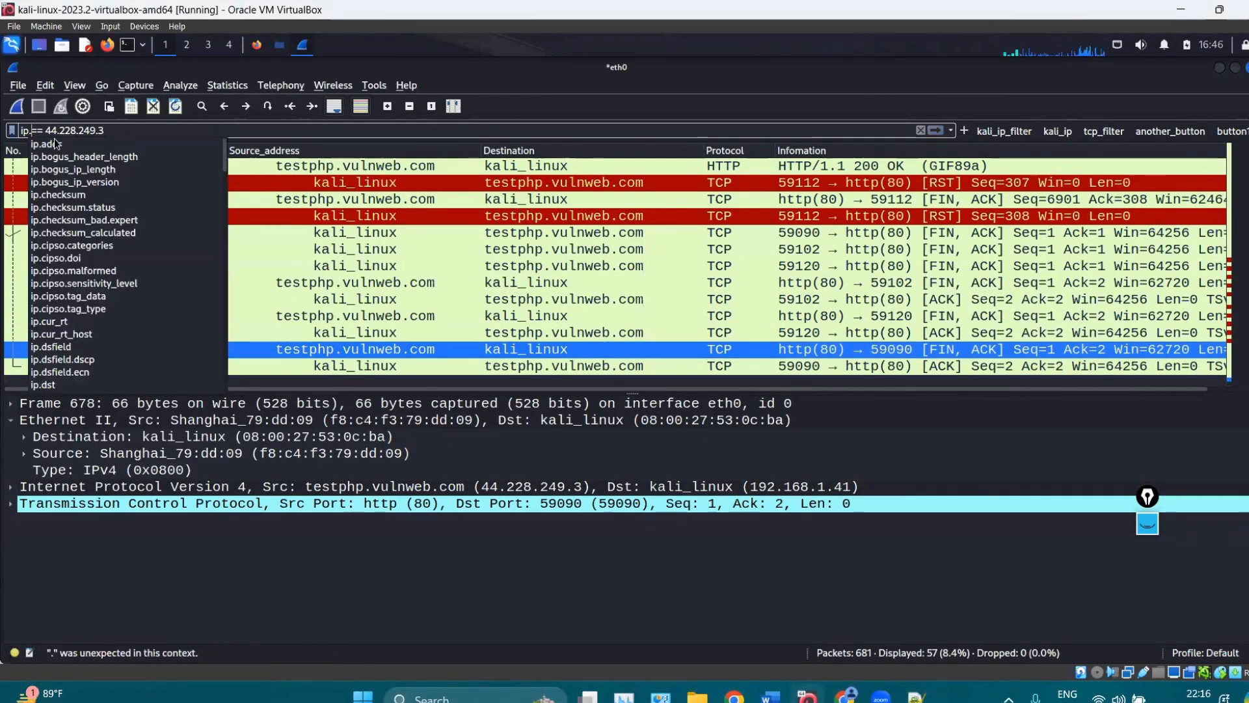
{"action": "type", "text": "src"}
{"action": "key", "text": "Return"}
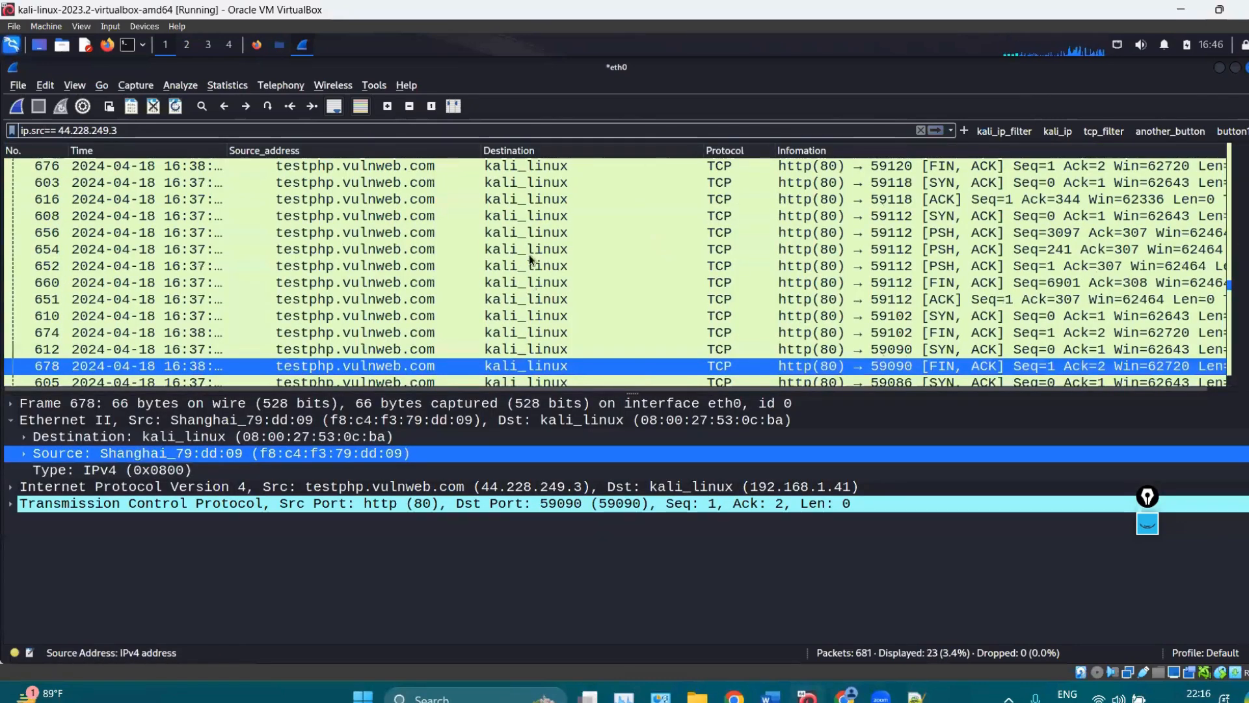
{"action": "left_click", "coordinate": [314, 170]}
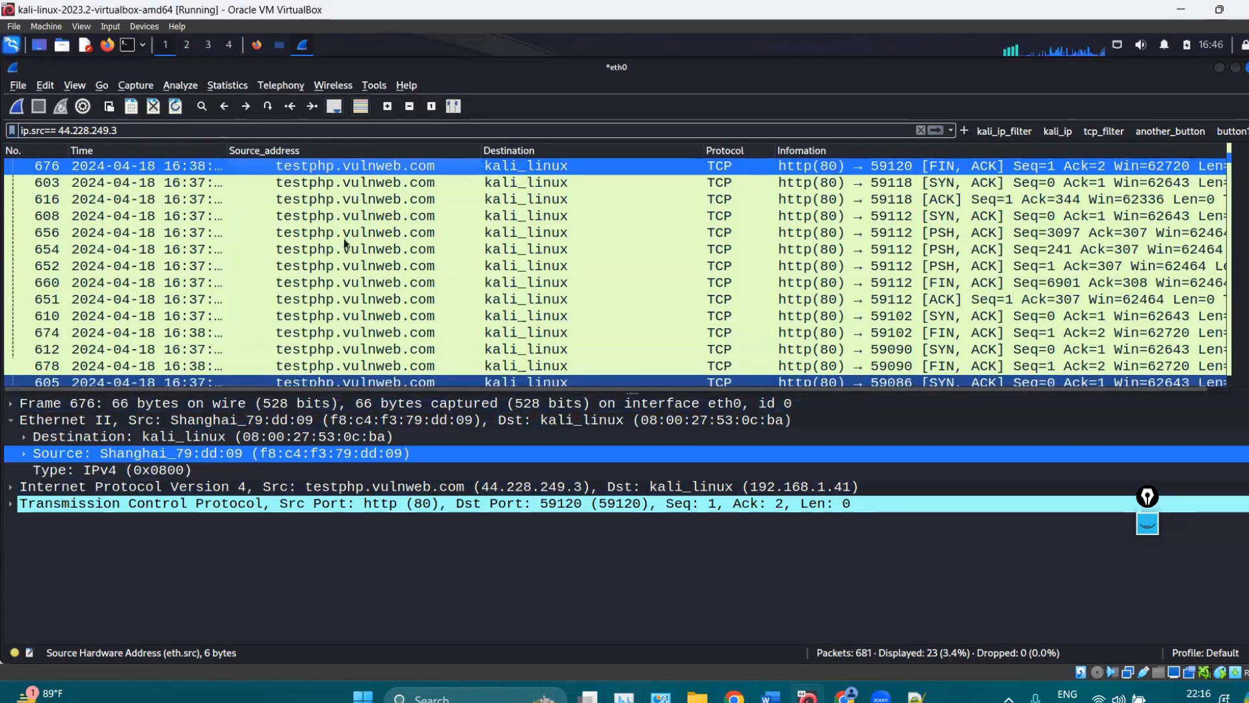
Change the display filter to ip.dst== 44.228.249.3 and apply it.
{"action": "left_click", "coordinate": [43, 131]}
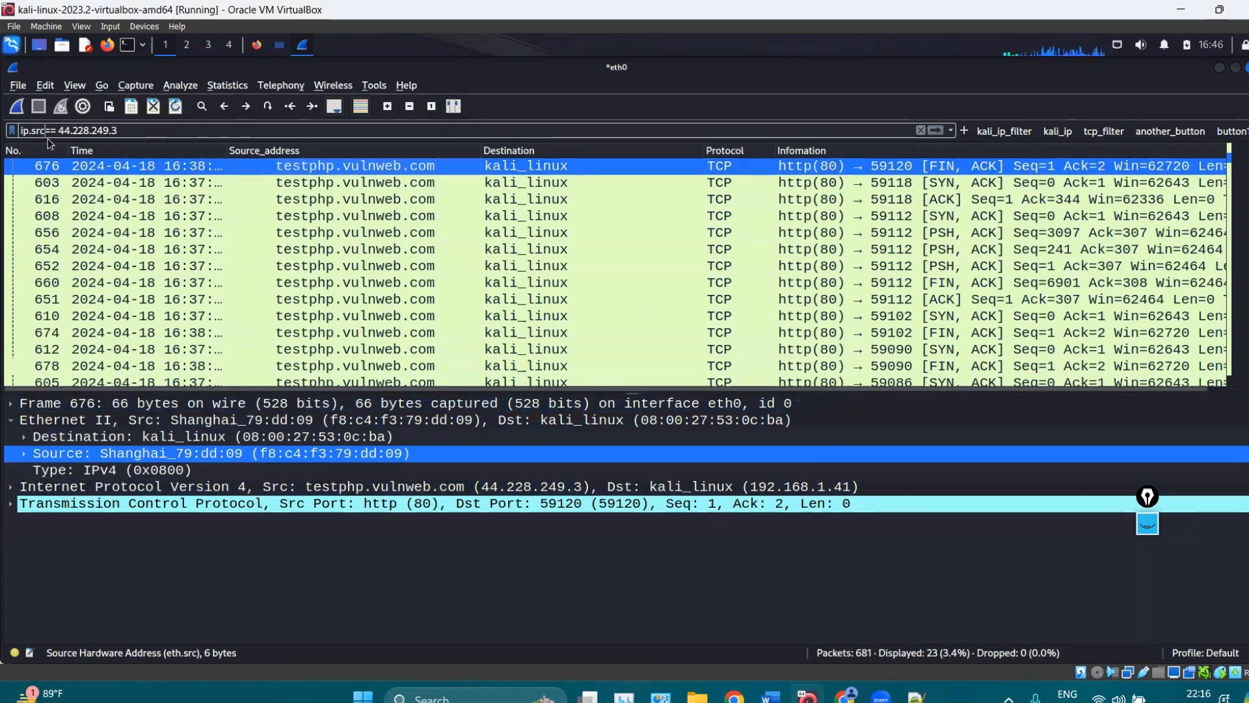
{"action": "key", "text": "BackSpace"}
{"action": "key", "text": "BackSpace"}
{"action": "key", "text": "BackSpace"}
{"action": "type", "text": "dst"}
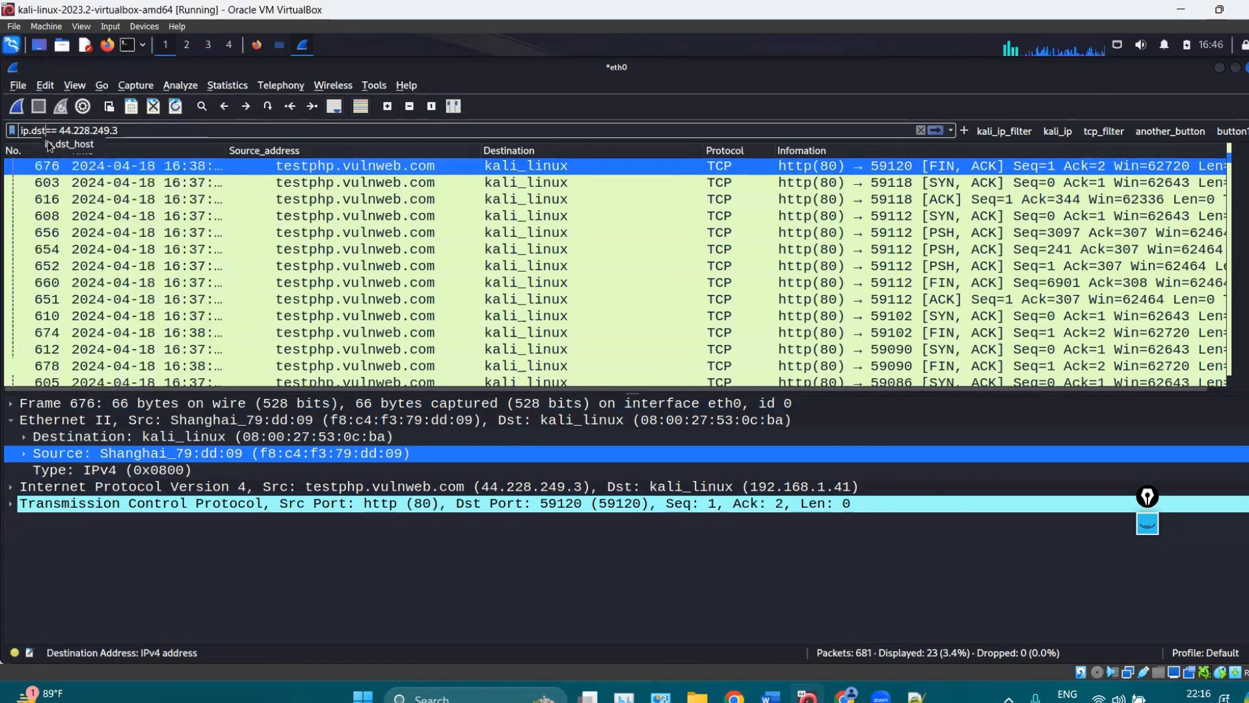
{"action": "key", "text": "Return"}
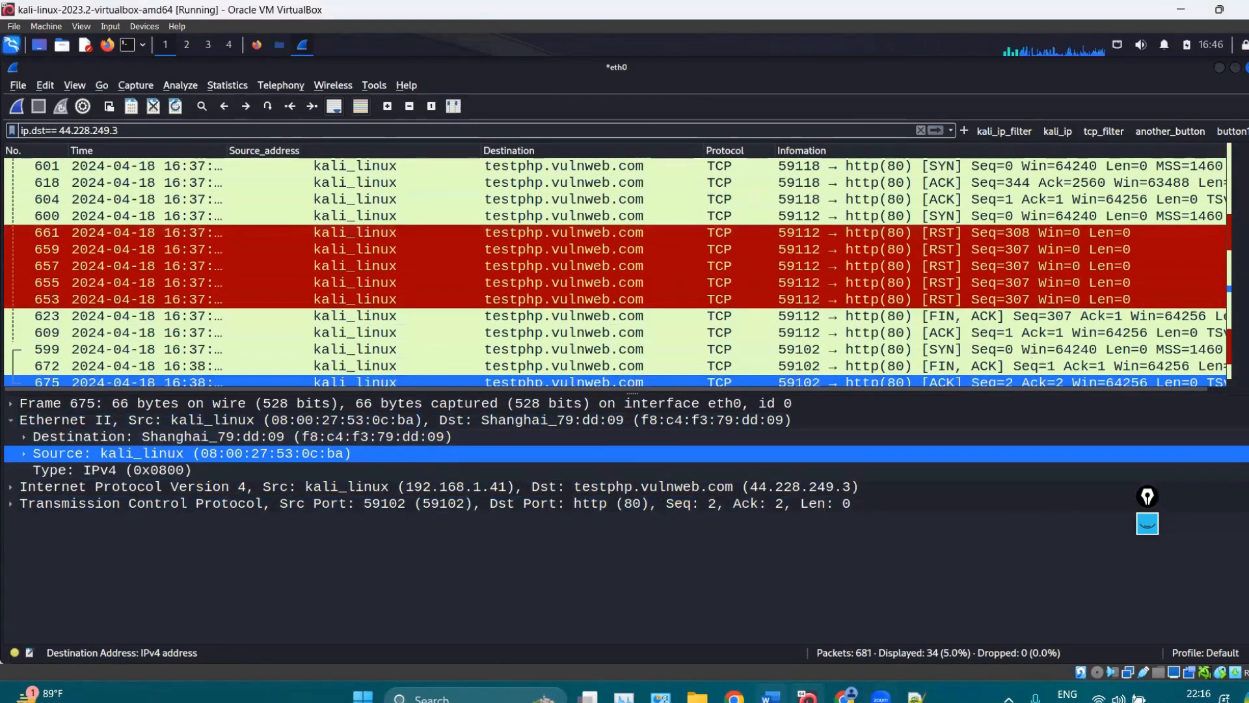
Return to Filters.txt in Notepad++ and review the combined port 53 filters that use the && and || operators.
{"action": "left_click", "coordinate": [916, 698]}
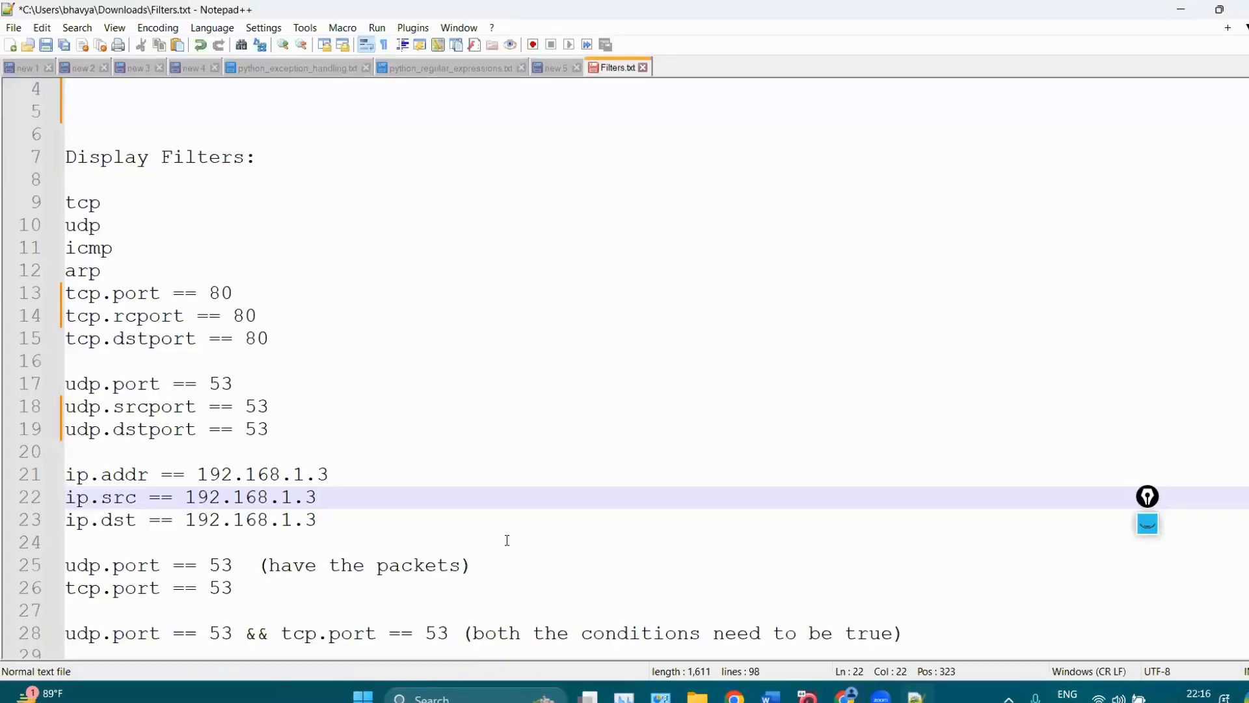
{"action": "scroll", "coordinate": [635, 371], "scroll_direction": "down", "scroll_amount": 4}
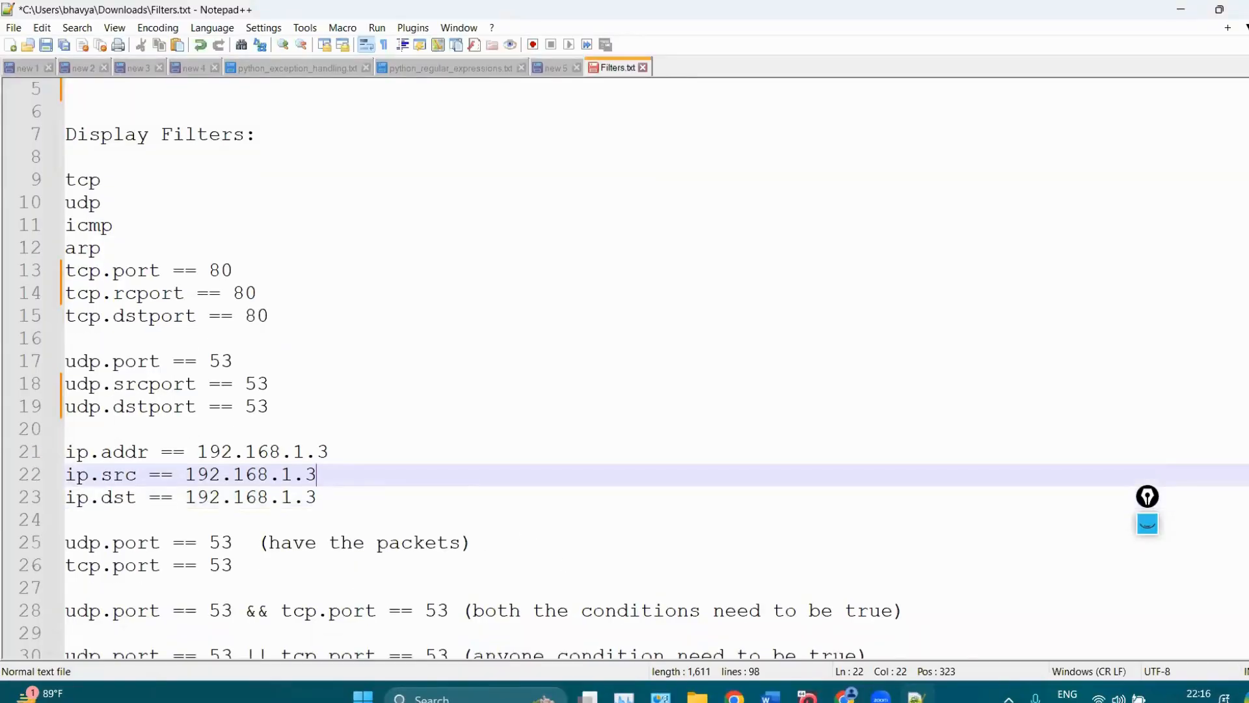
{"action": "scroll", "coordinate": [992, 225], "scroll_direction": "down", "scroll_amount": 2}
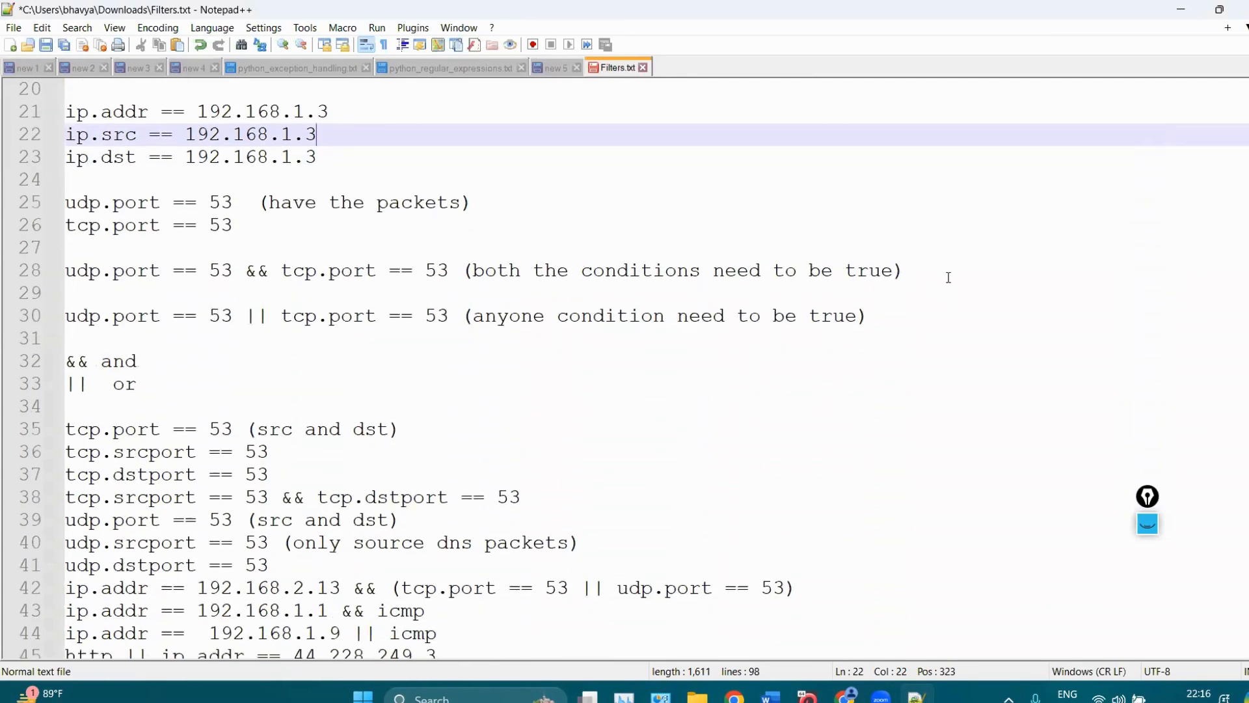
{"action": "left_click_drag", "start_coordinate": [903, 270], "coordinate": [473, 270]}
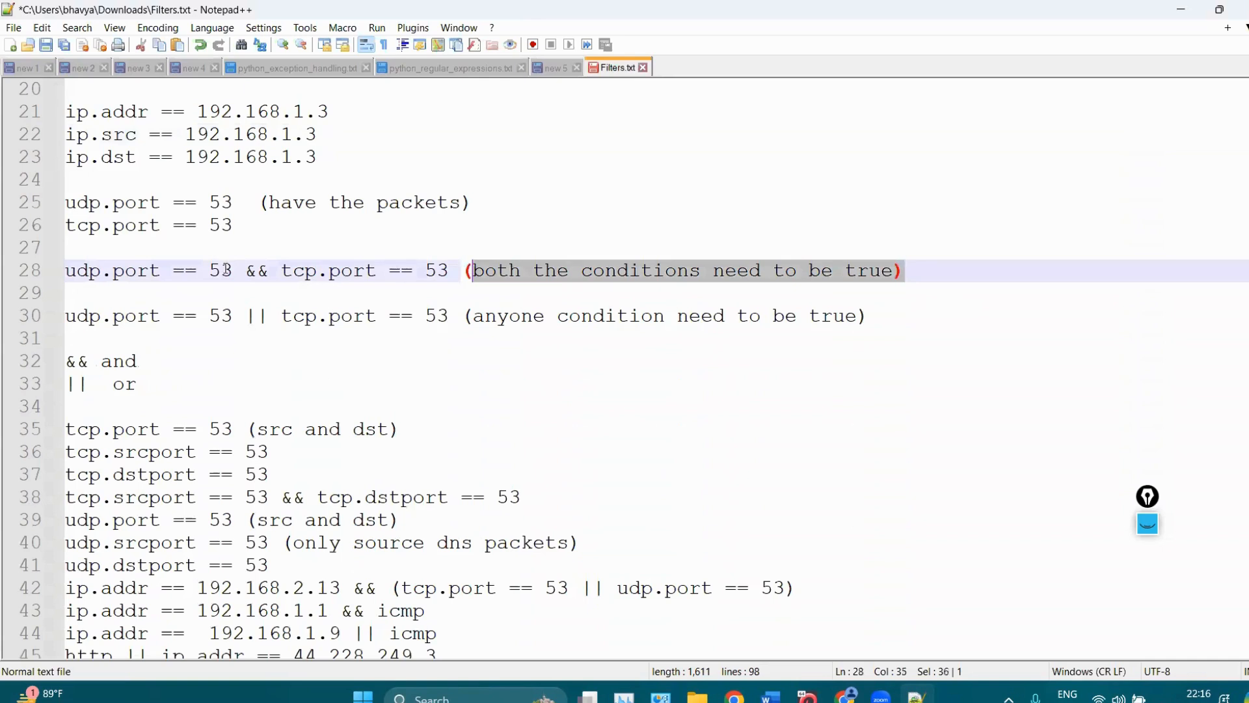
{"action": "left_click", "coordinate": [251, 270]}
{"action": "left_click", "coordinate": [238, 315]}
{"action": "left_click", "coordinate": [241, 340]}
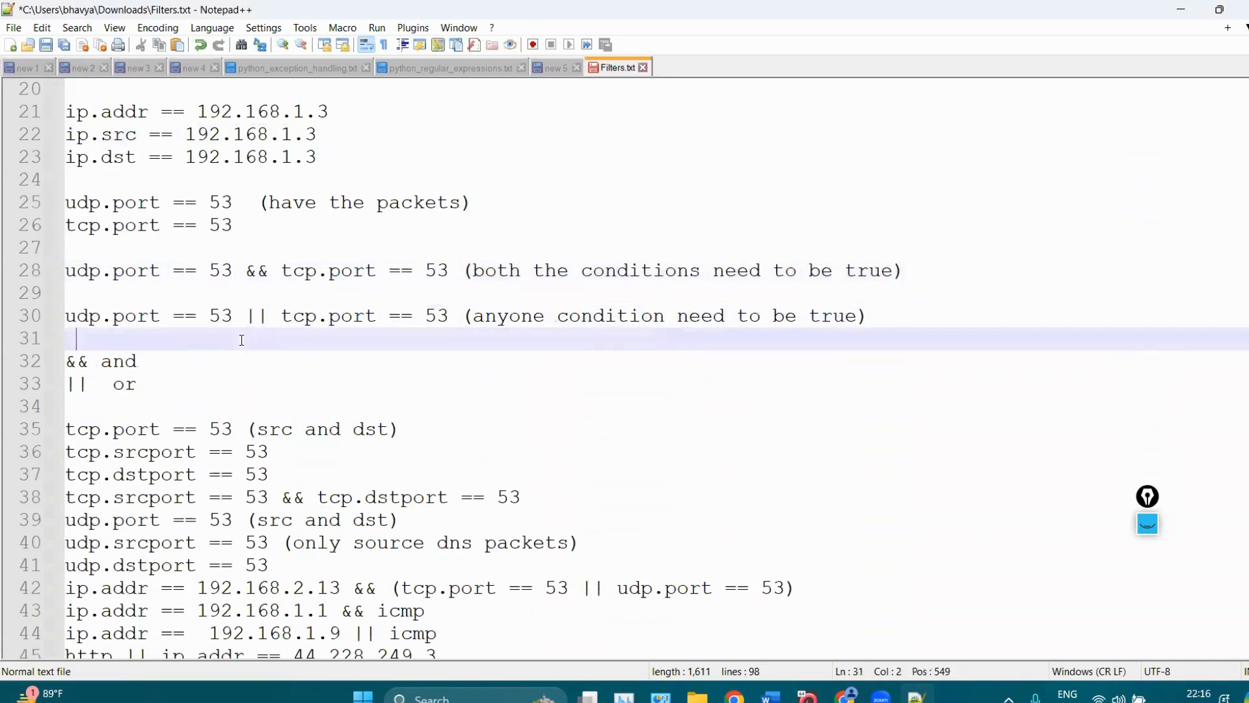
Insert blank lines below the || filter example and write "2==2 and 2==4 =" on line 33.
{"action": "left_click", "coordinate": [159, 381]}
{"action": "left_click", "coordinate": [184, 344]}
{"action": "key", "text": "Return"}
{"action": "key", "text": "Return"}
{"action": "key", "text": "Return"}
{"action": "key", "text": "Up"}
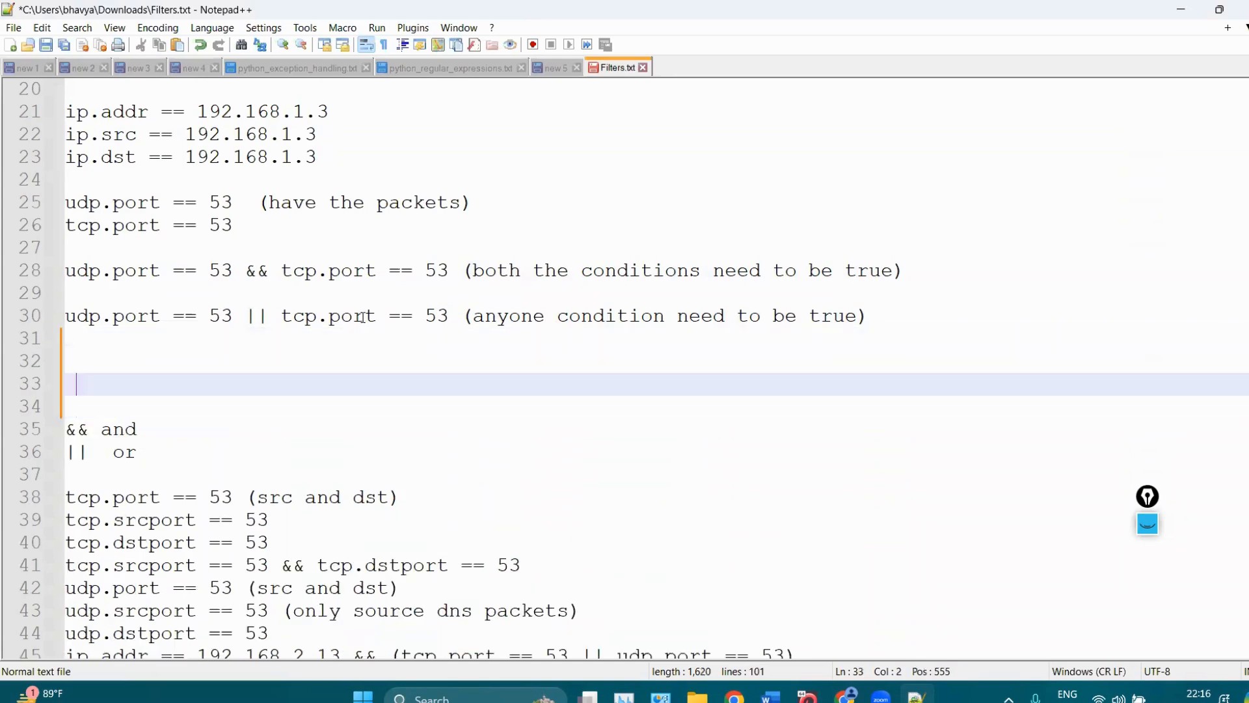
{"action": "key", "text": "Return"}
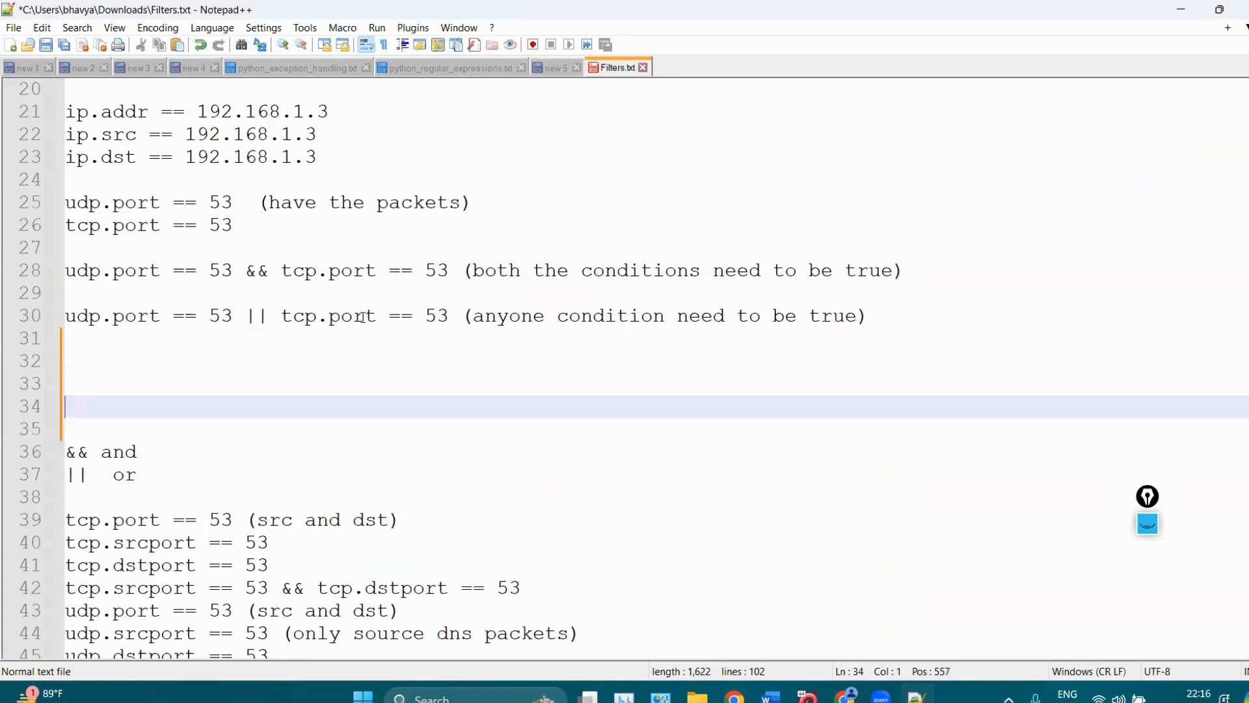
{"action": "key", "text": "Return"}
{"action": "key", "text": "Up"}
{"action": "key", "text": "Up"}
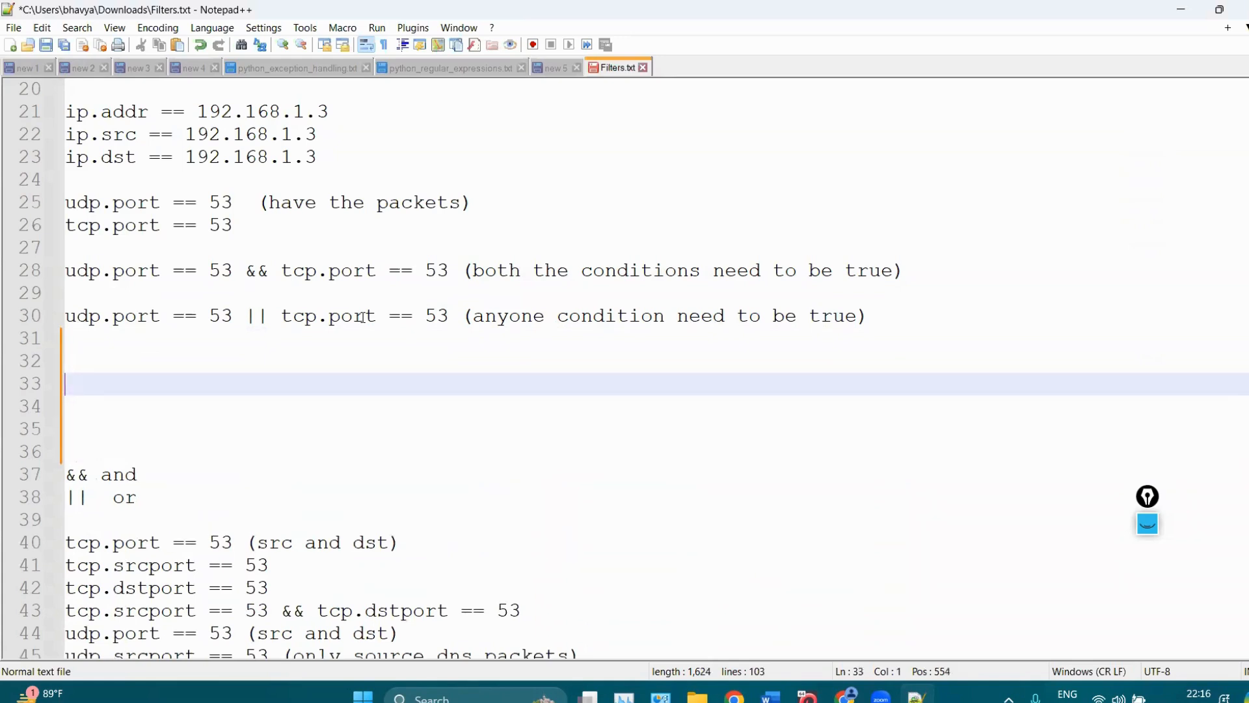
{"action": "type", "text": "2==2 and "}
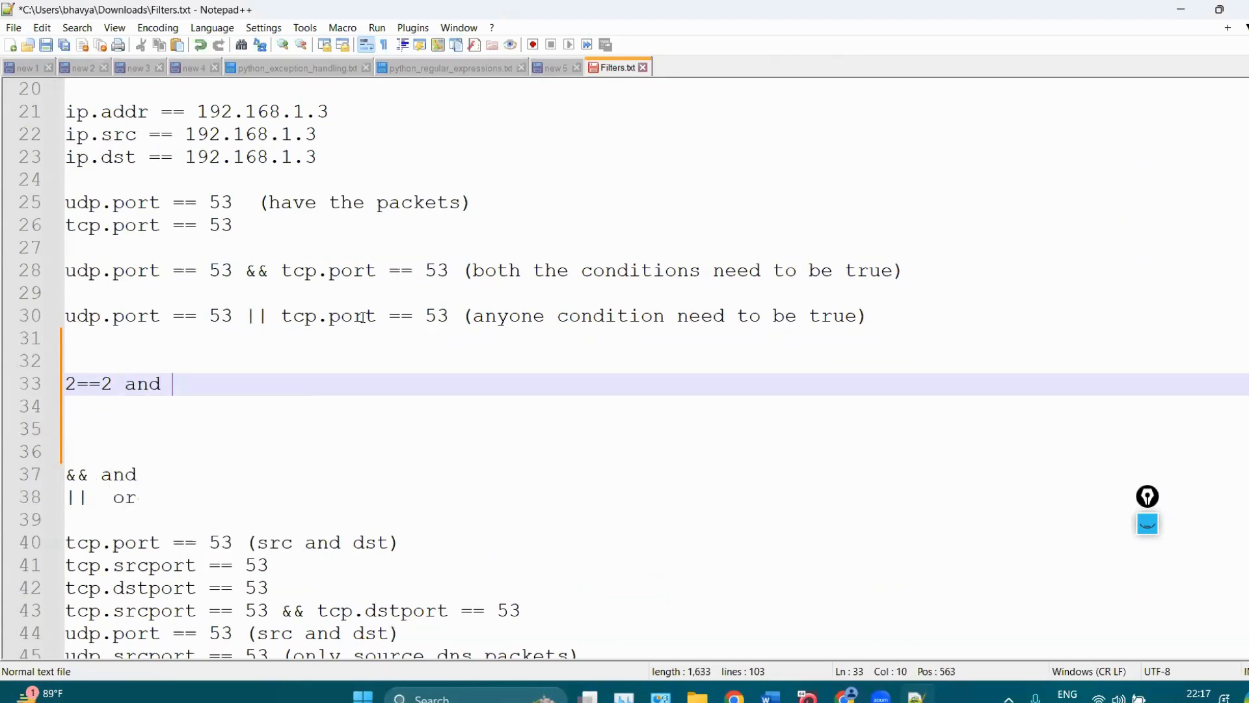
{"action": "type", "text": "2==4  ="}
Highlight each comparison in the "and" example, complete it with the result "false", and start a new line below.
{"action": "triple_click", "coordinate": [109, 391]}
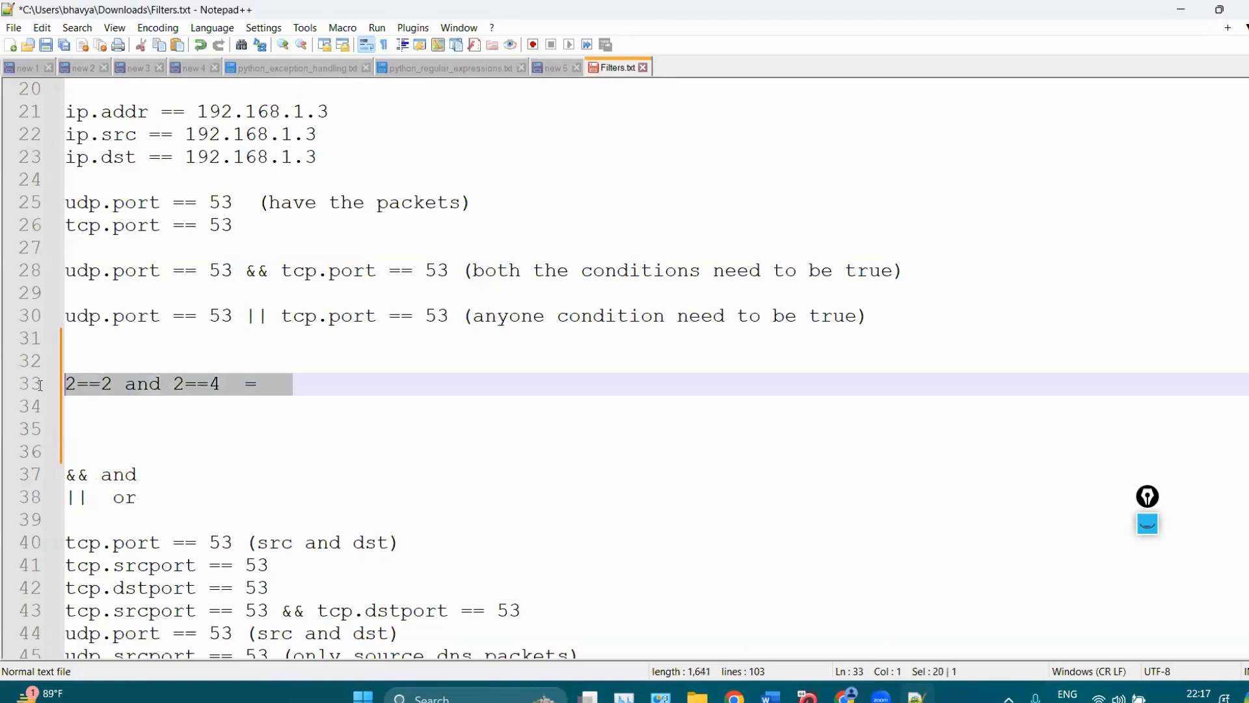
{"action": "left_click", "coordinate": [169, 395]}
{"action": "left_click_drag", "start_coordinate": [106, 384], "coordinate": [65, 389]}
{"action": "left_click", "coordinate": [143, 443]}
{"action": "left_click_drag", "start_coordinate": [172, 386], "coordinate": [227, 386]}
{"action": "left_click", "coordinate": [296, 391]}
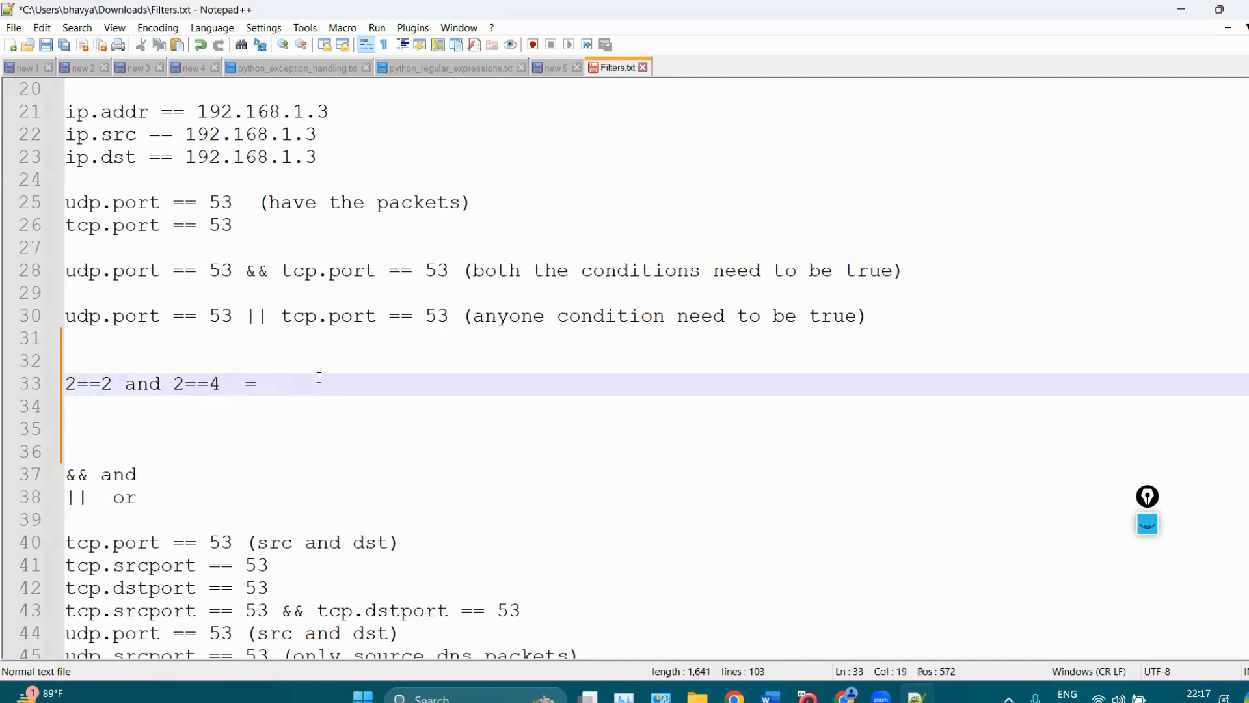
{"action": "type", "text": "false"}
{"action": "key", "text": "Return"}
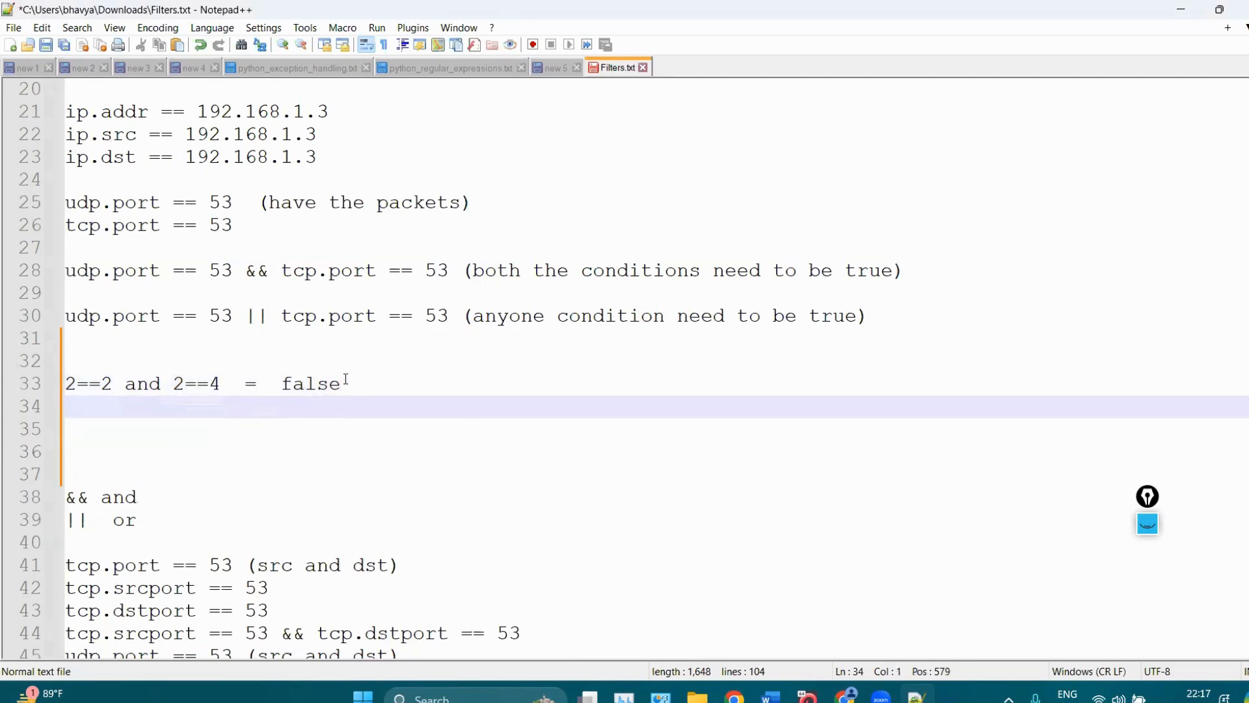
Replace the operator "and" with "or" in the comparison example on line 33.
{"action": "left_click", "coordinate": [163, 389]}
{"action": "key", "text": "BackSpace"}
{"action": "key", "text": "BackSpace"}
{"action": "key", "text": "BackSpace"}
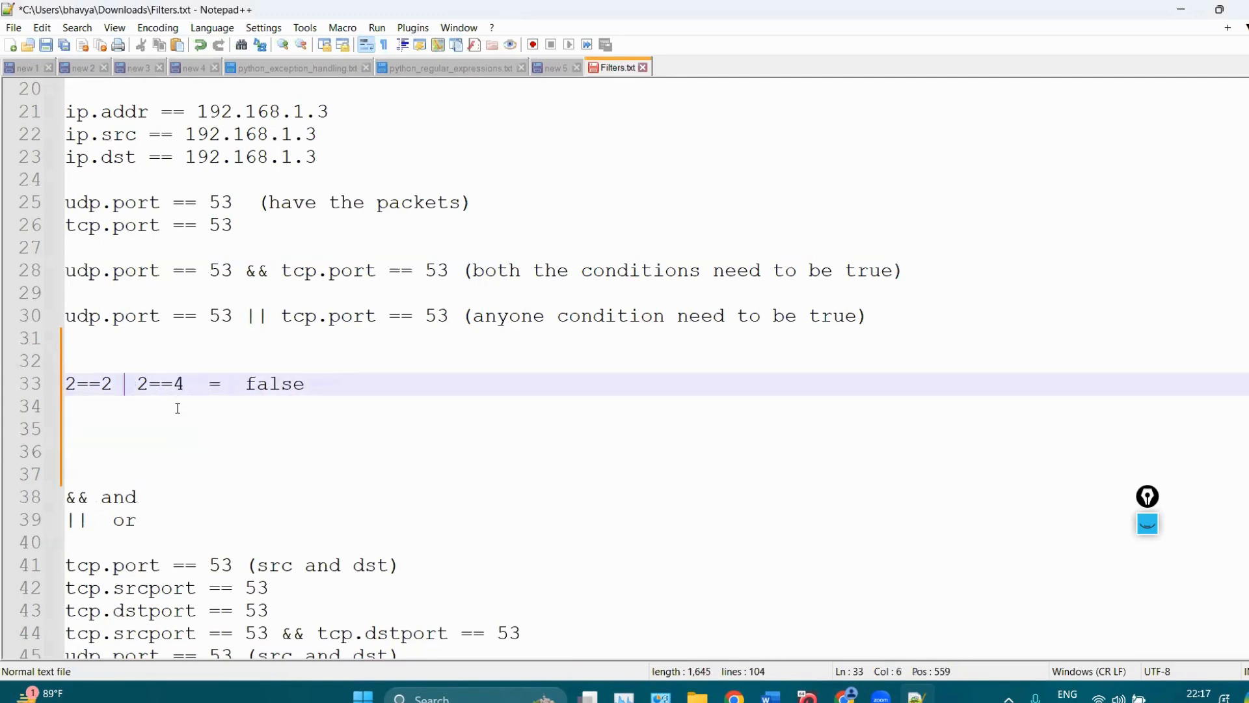
{"action": "type", "text": "ort"}
{"action": "key", "text": "BackSpace"}
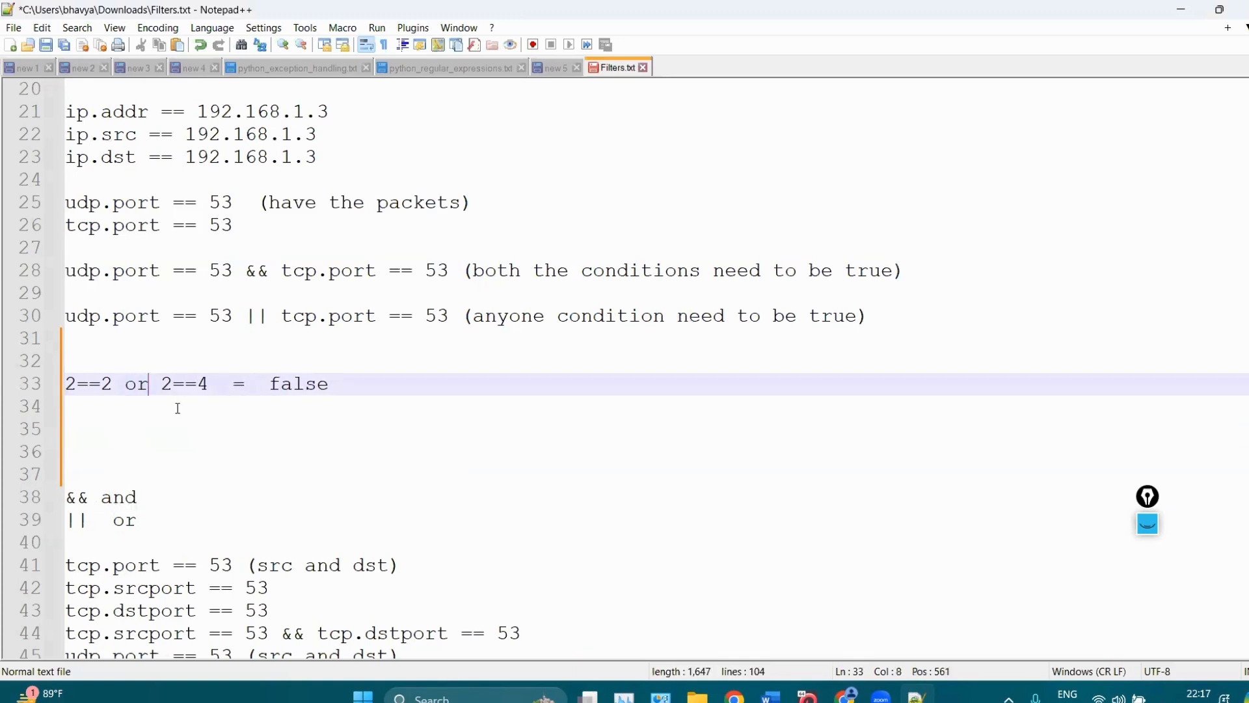
Highlight both comparisons in the "or" example on line 33 and replace its result with "true".
{"action": "left_click_drag", "start_coordinate": [126, 383], "coordinate": [67, 384]}
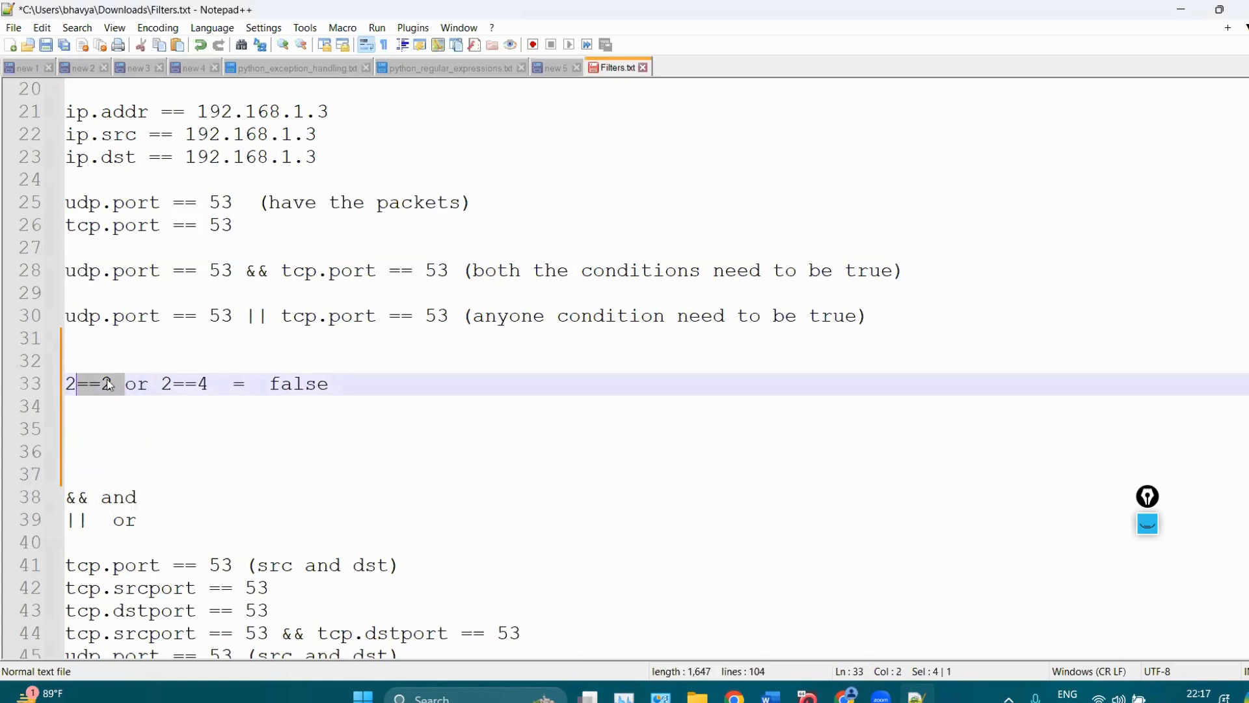
{"action": "left_click_drag", "start_coordinate": [162, 384], "coordinate": [245, 387]}
{"action": "key", "text": "ctrl+z"}
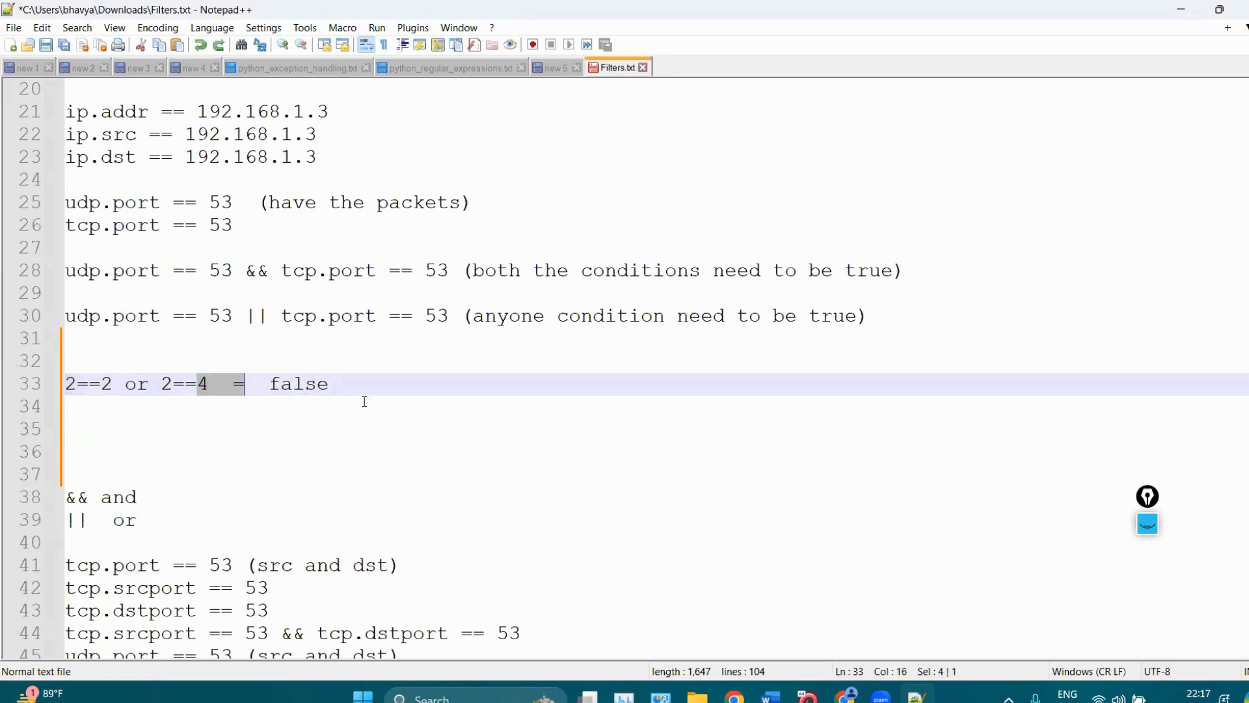
{"action": "left_click_drag", "start_coordinate": [372, 400], "coordinate": [280, 385]}
{"action": "key", "text": "BackSpace"}
{"action": "key", "text": "BackSpace"}
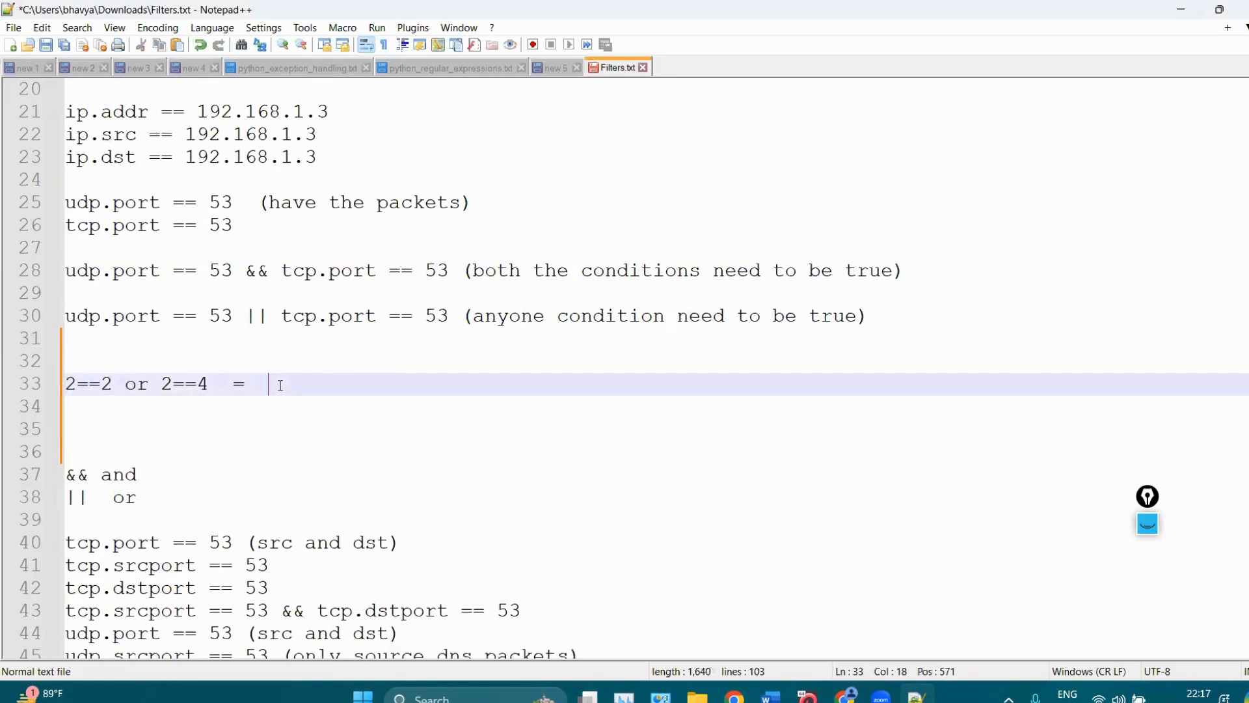
{"action": "type", "text": "true"}
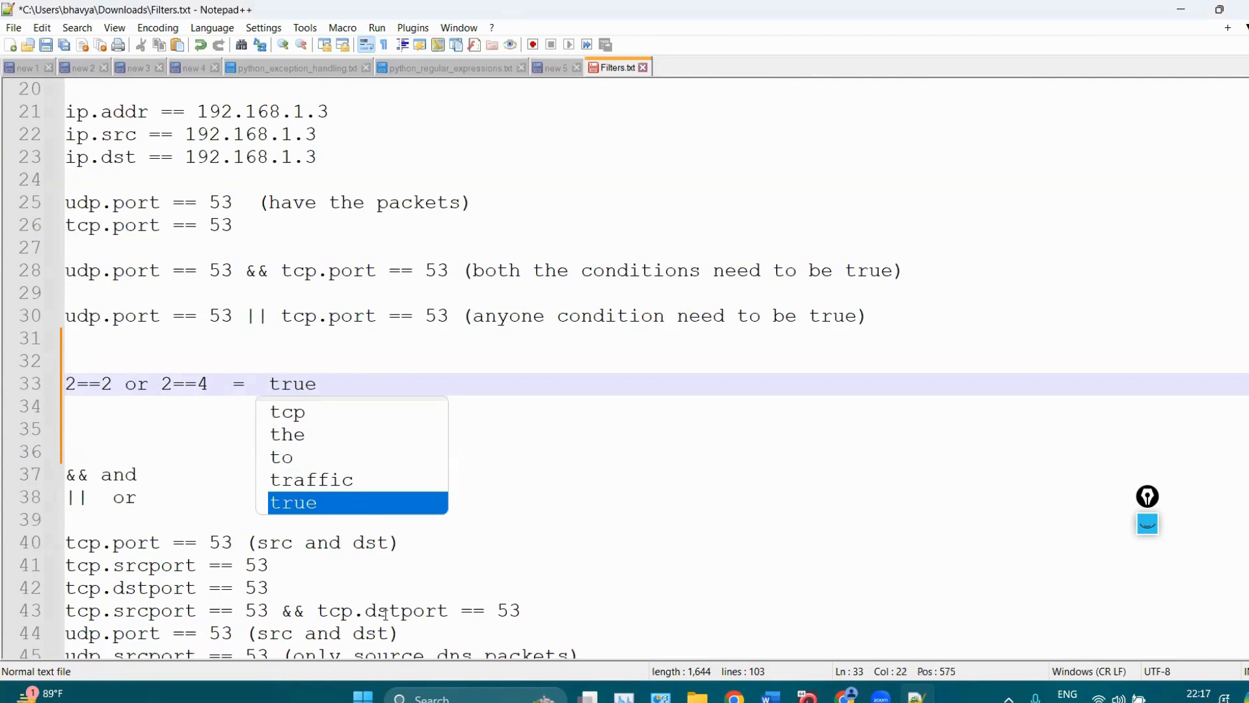
{"action": "left_click", "coordinate": [167, 251]}
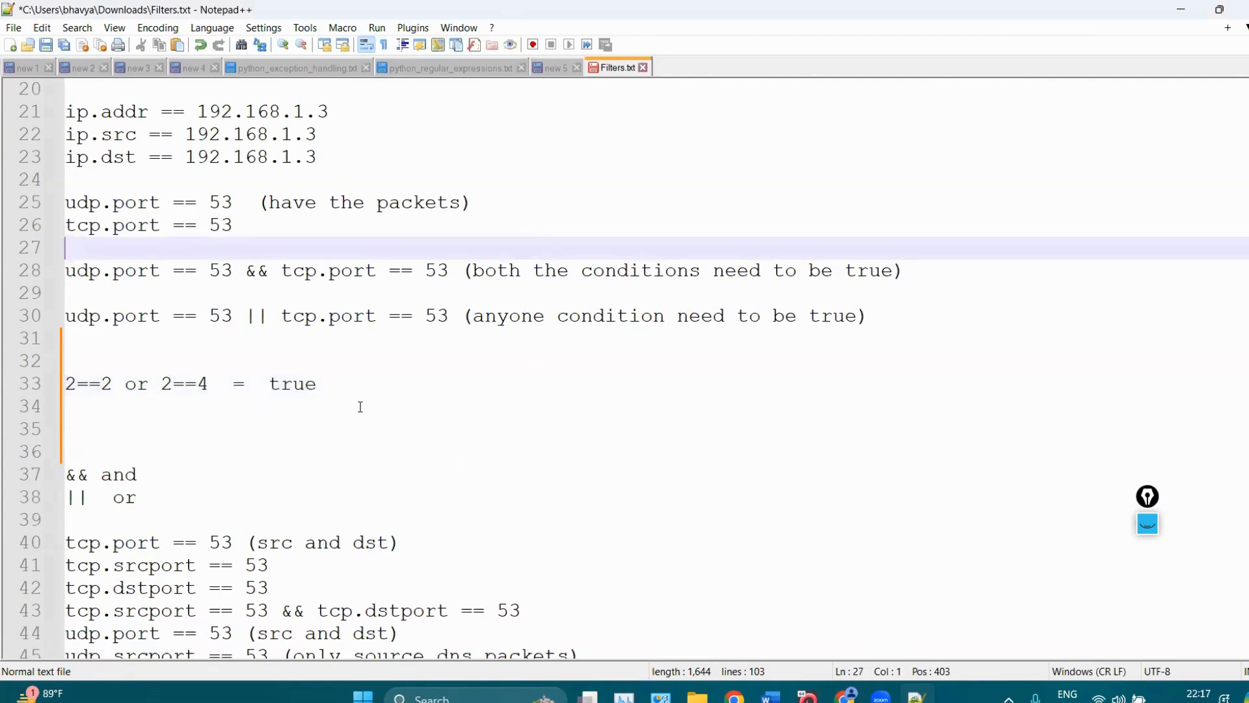
Delete the comparison example on line 33 together with the extra blank lines around it.
{"action": "left_click_drag", "start_coordinate": [357, 404], "coordinate": [7, 329]}
{"action": "key", "text": "BackSpace"}
{"action": "key", "text": "BackSpace"}
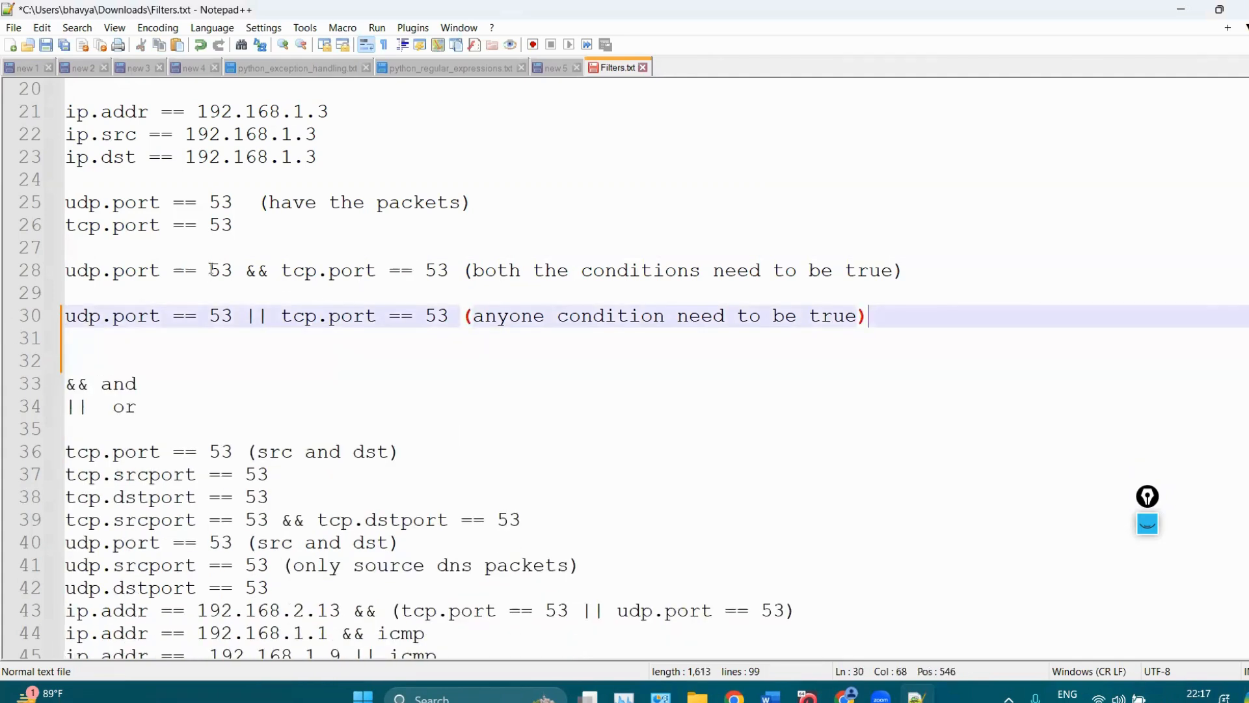
Highlight each condition and the && operator in the filter on line 28, and insert a new line below that filter.
{"action": "left_click_drag", "start_coordinate": [235, 269], "coordinate": [65, 269]}
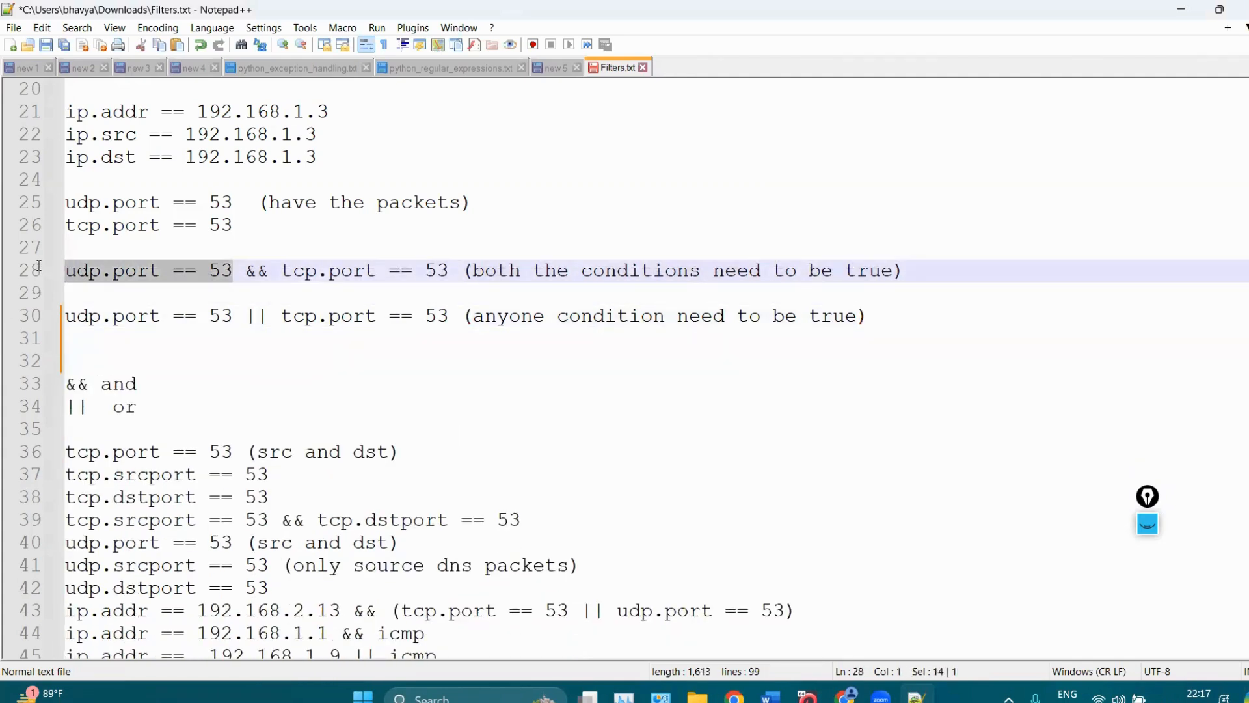
{"action": "left_click", "coordinate": [279, 268]}
{"action": "left_click_drag", "start_coordinate": [278, 268], "coordinate": [477, 266]}
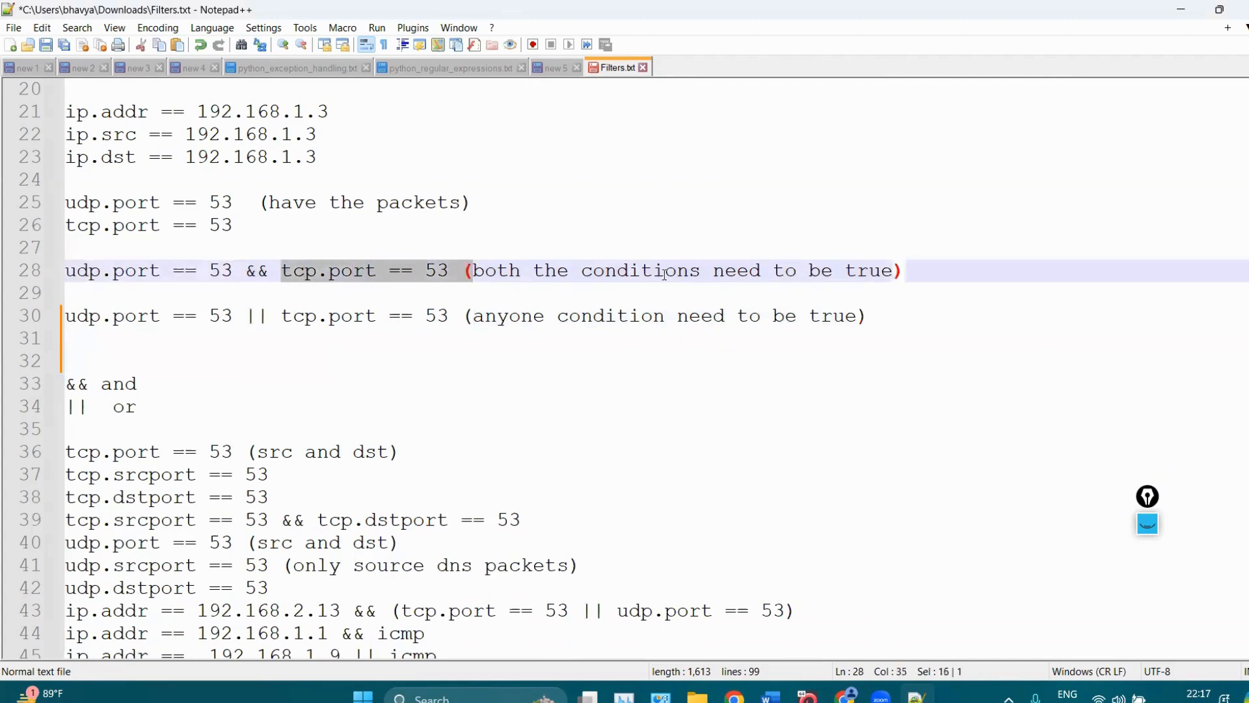
{"action": "left_click", "coordinate": [907, 269]}
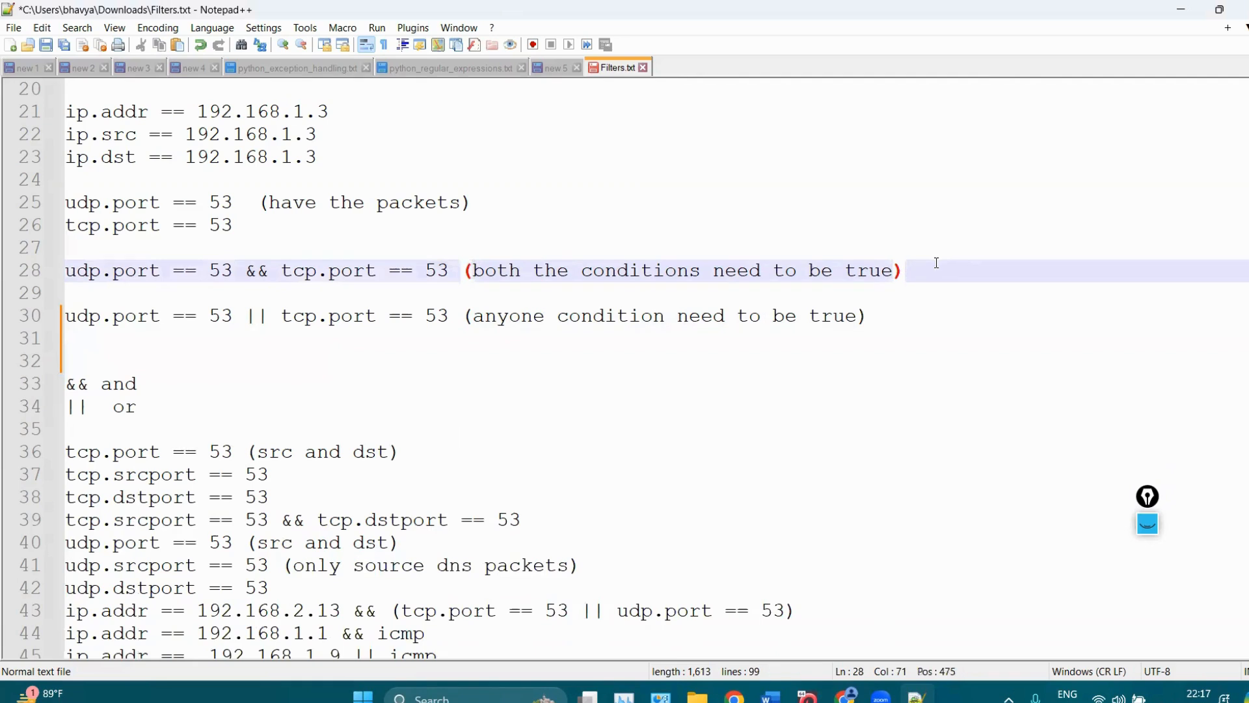
{"action": "key", "text": "Return"}
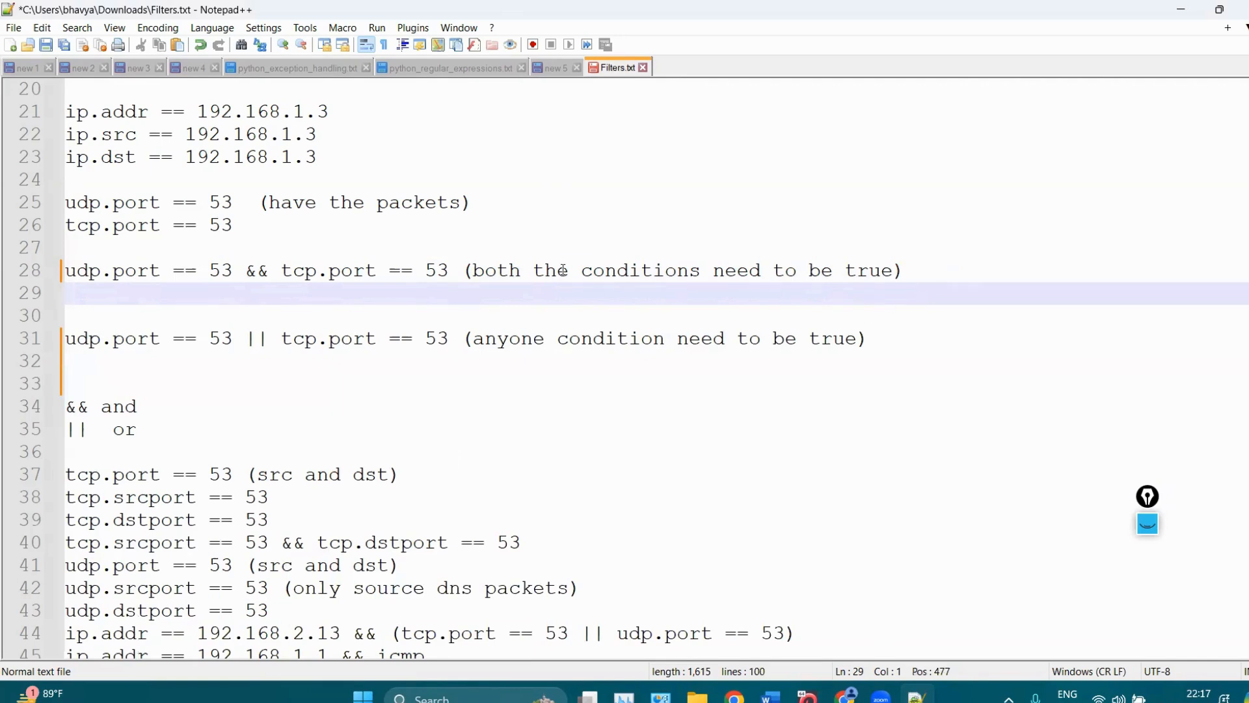
{"action": "double_click", "coordinate": [248, 272]}
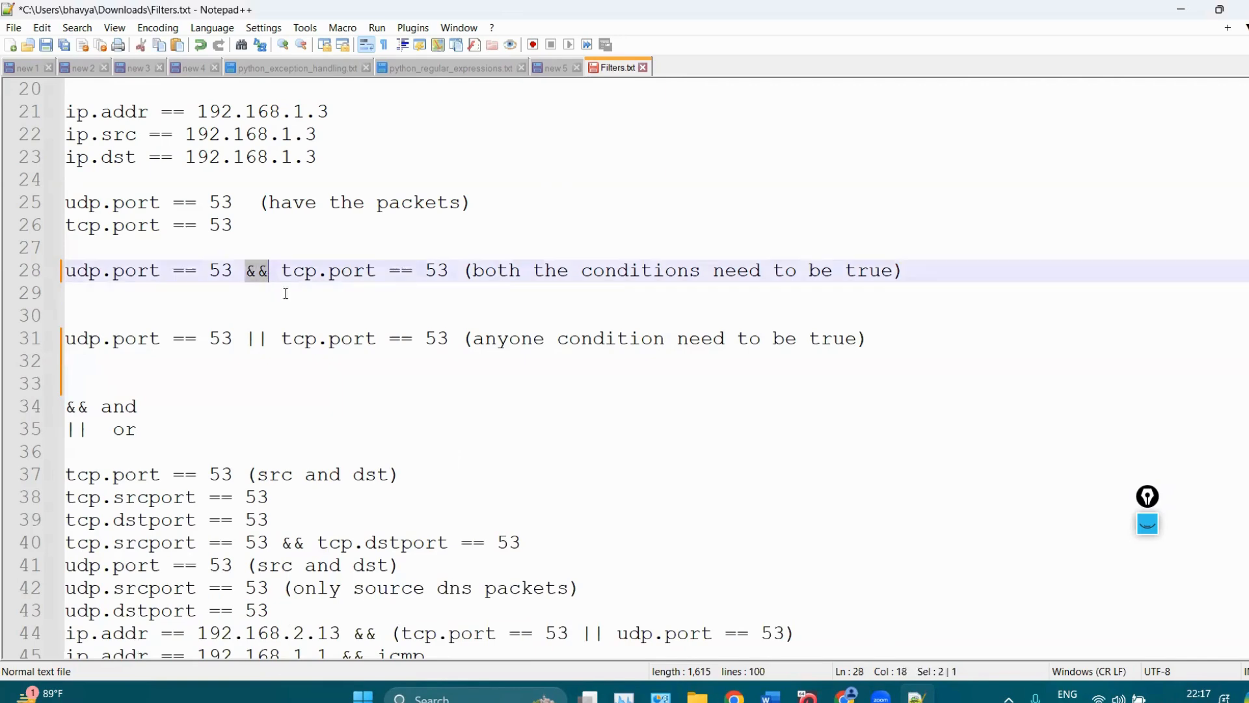
{"action": "left_click", "coordinate": [350, 291]}
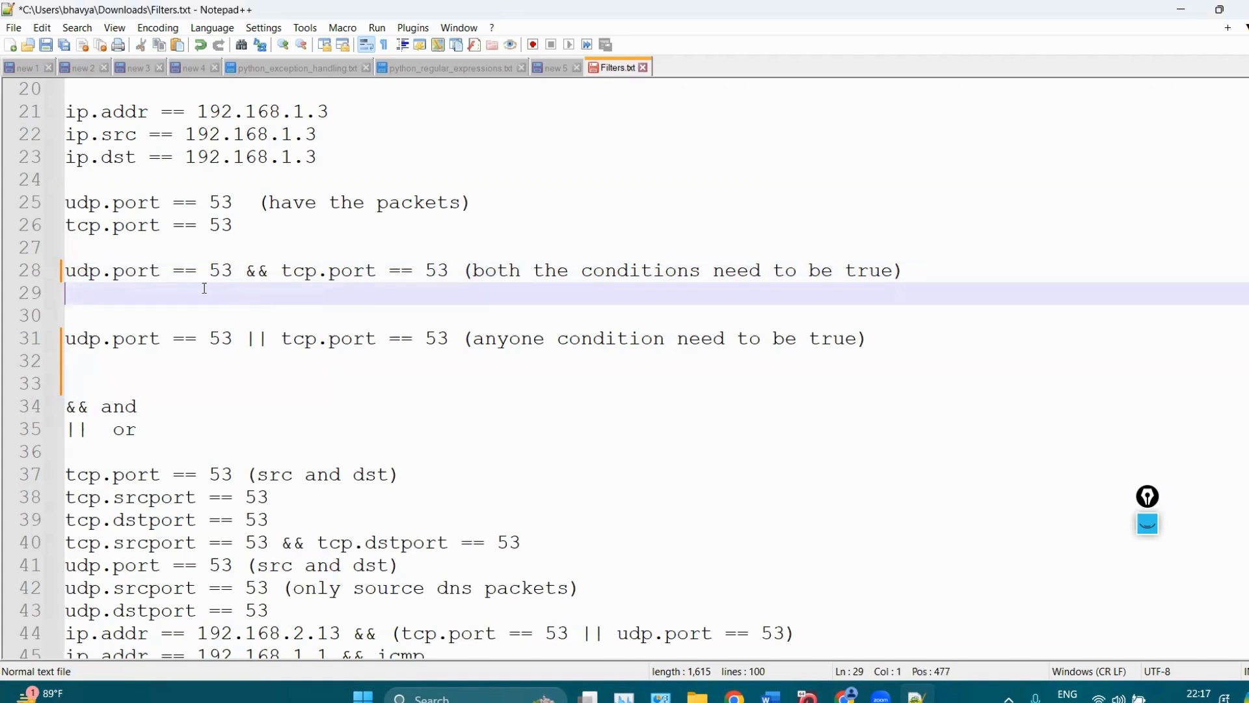
Write "dns tcp" and "dns udp" on separate lines below the && filter.
{"action": "type", "text": "dns tcp"}
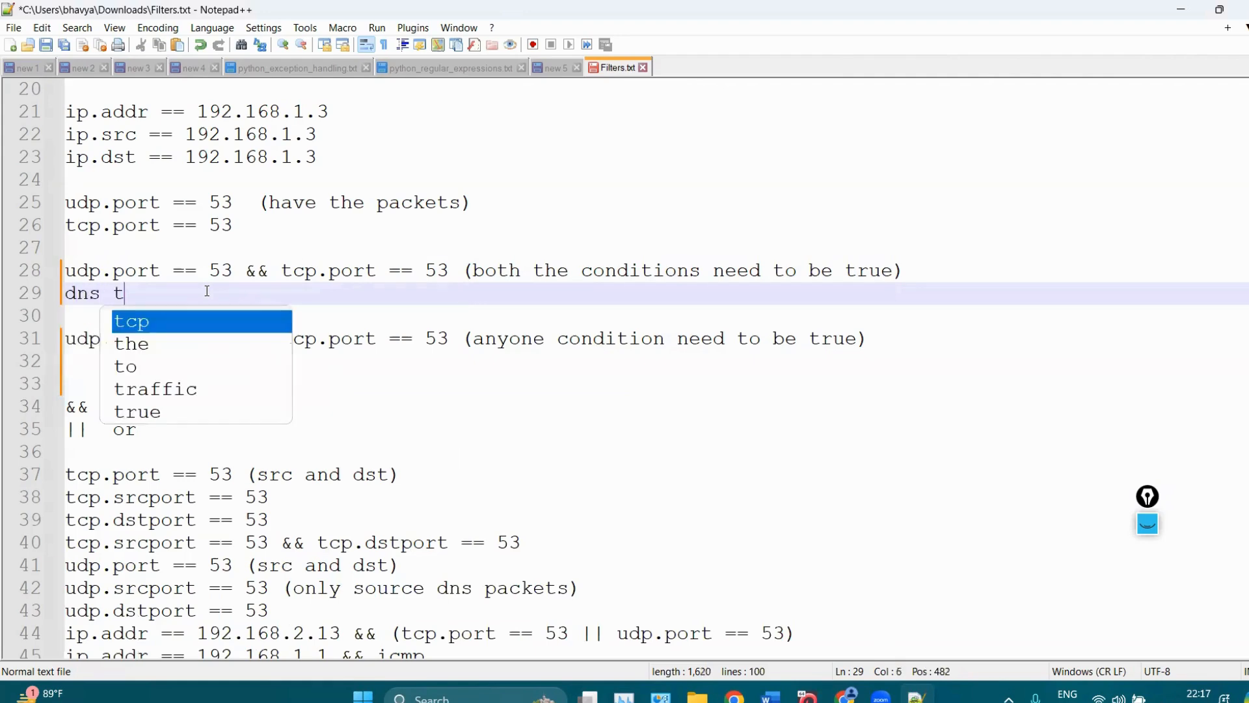
{"action": "key", "text": "Return"}
{"action": "key", "text": "Return"}
{"action": "type", "text": "dns"}
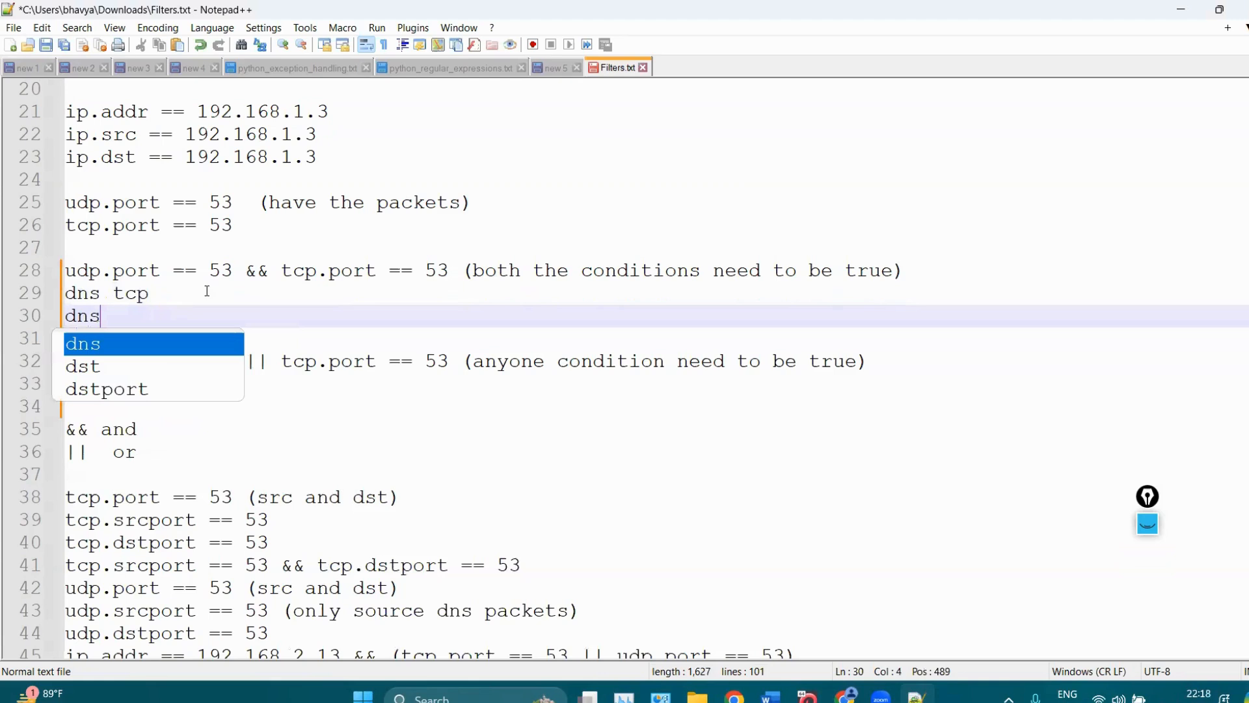
{"action": "key", "text": "BackSpace"}
{"action": "type", "text": "s "}
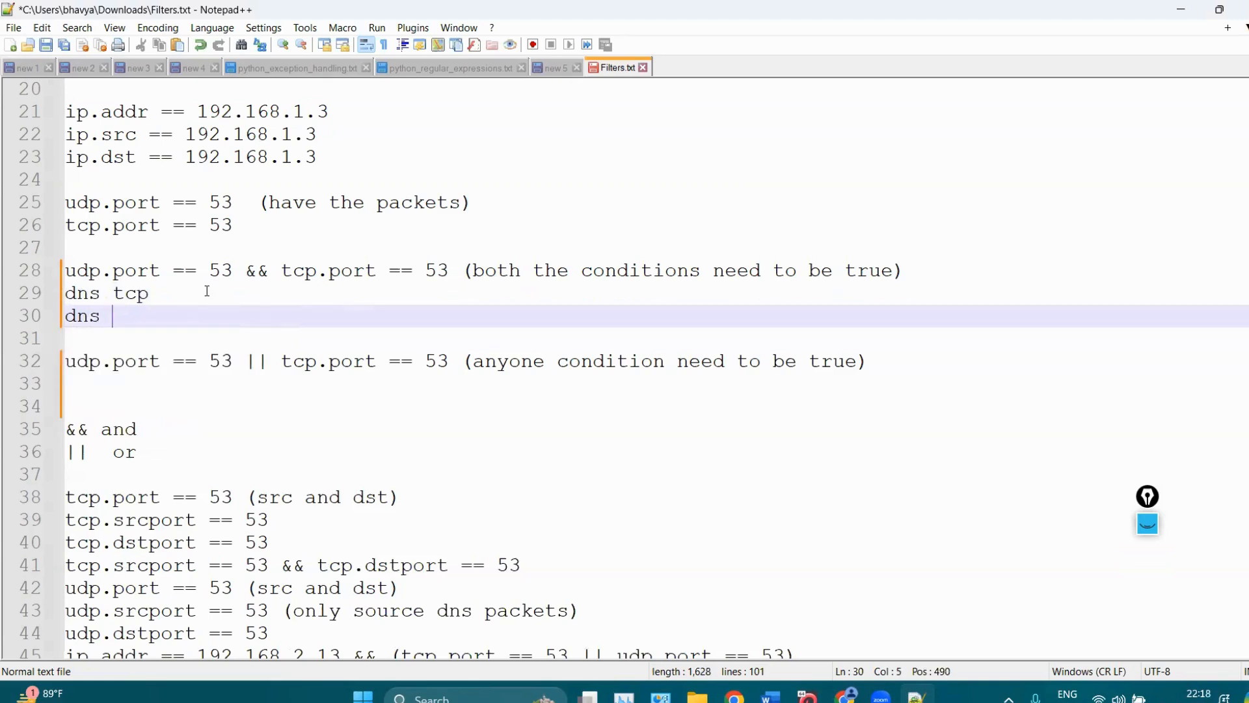
{"action": "type", "text": "udp"}
{"action": "key", "text": "BackSpace"}
{"action": "type", "text": "dp"}
Review the "dns udp" and "dns tcp" notes against the two conditions of the && filter by highlighting each part.
{"action": "left_click_drag", "start_coordinate": [184, 316], "coordinate": [63, 317]}
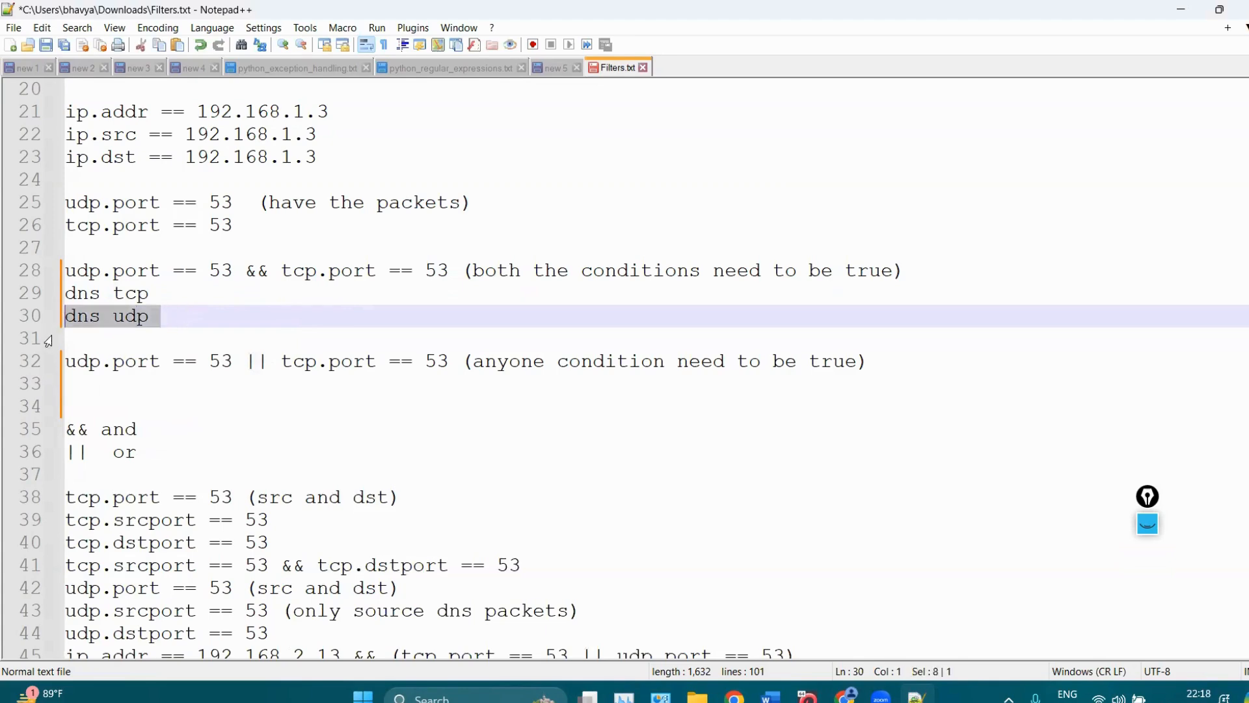
{"action": "left_click", "coordinate": [162, 295]}
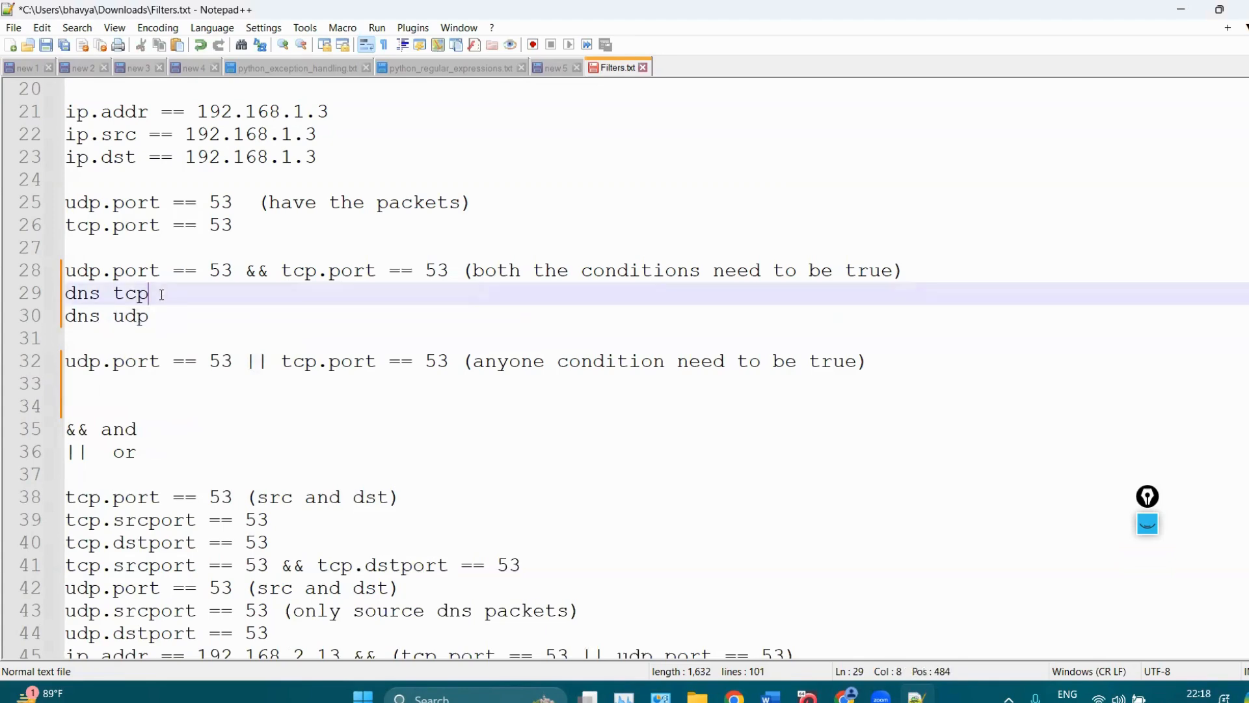
{"action": "left_click_drag", "start_coordinate": [269, 271], "coordinate": [259, 270]}
{"action": "left_click", "coordinate": [218, 295]}
{"action": "left_click_drag", "start_coordinate": [233, 271], "coordinate": [64, 273]}
{"action": "left_click", "coordinate": [240, 292]}
{"action": "left_click_drag", "start_coordinate": [281, 271], "coordinate": [470, 271]}
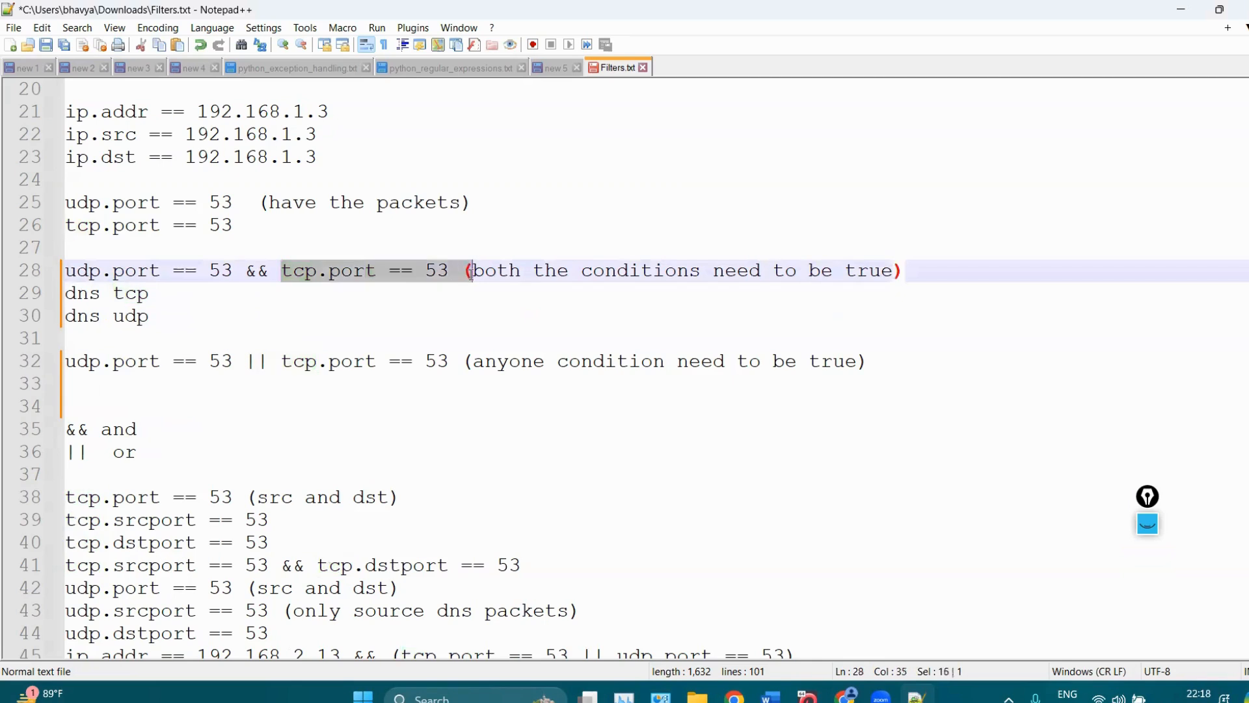
{"action": "left_click", "coordinate": [187, 331]}
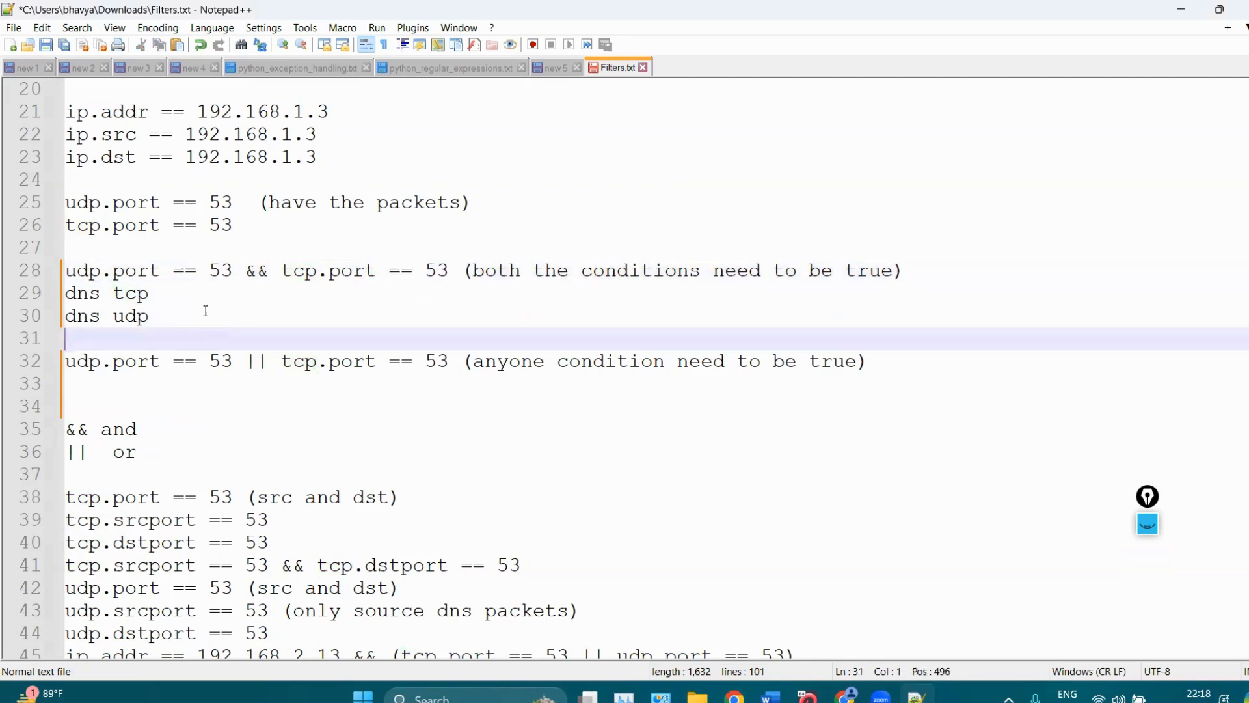
Copy the filter "udp.port == 53 && tcp.port == 53" without its comment and switch to Wireshark in the Kali Linux virtual machine.
{"action": "left_click_drag", "start_coordinate": [448, 270], "coordinate": [34, 270]}
{"action": "key", "text": "ctrl+c"}
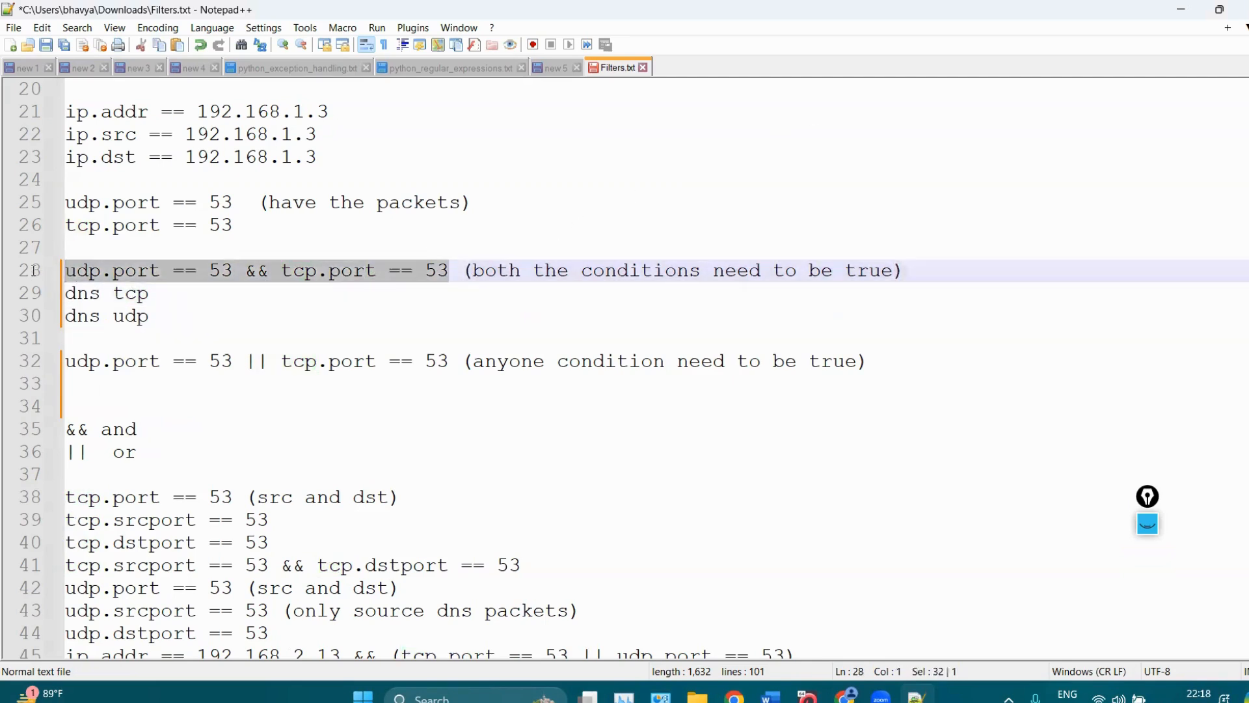
{"action": "key", "text": "alt+Tab"}
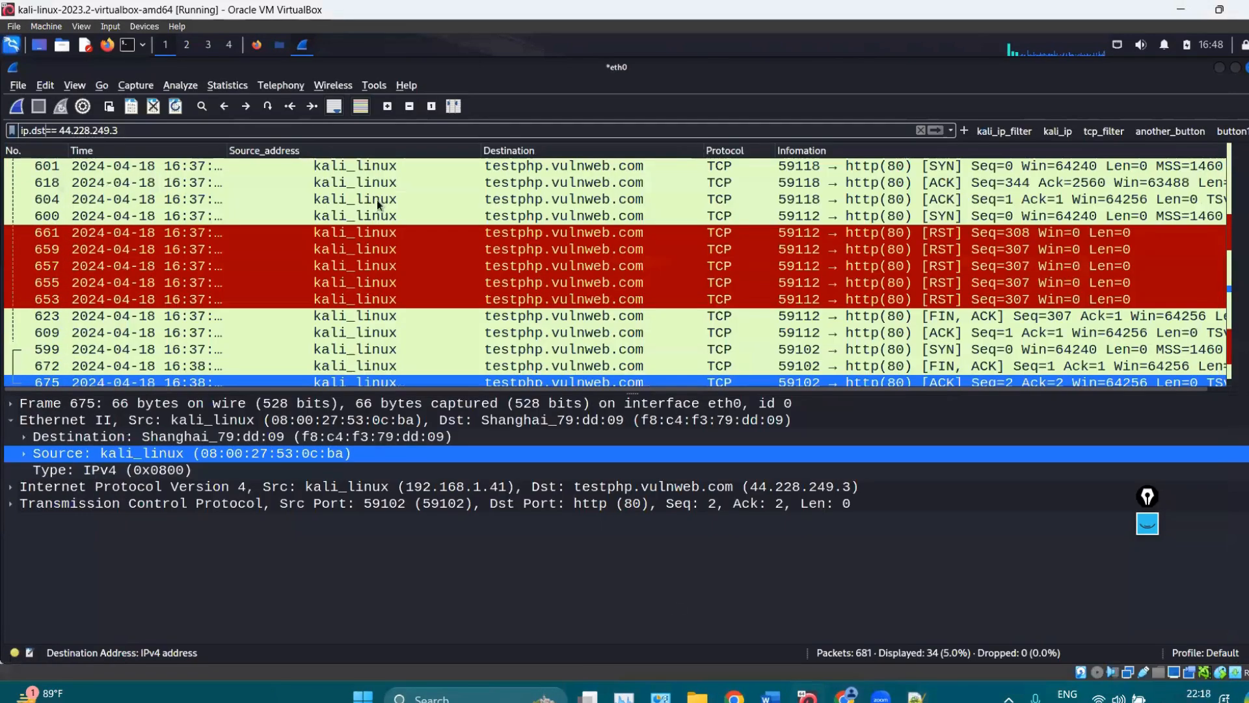
Replace the destination address filter with "dns" and apply it to the captured packets.
{"action": "left_click_drag", "start_coordinate": [185, 134], "coordinate": [31, 101]}
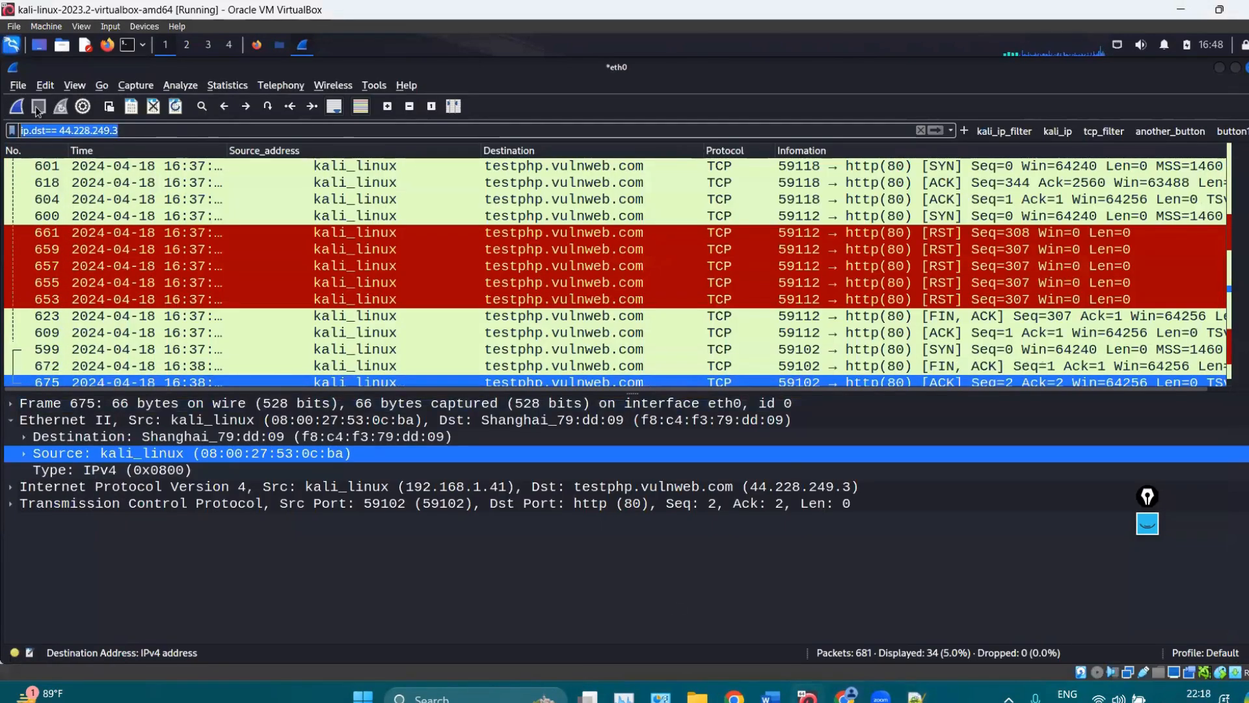
{"action": "type", "text": "dns"}
{"action": "key", "text": "Return"}
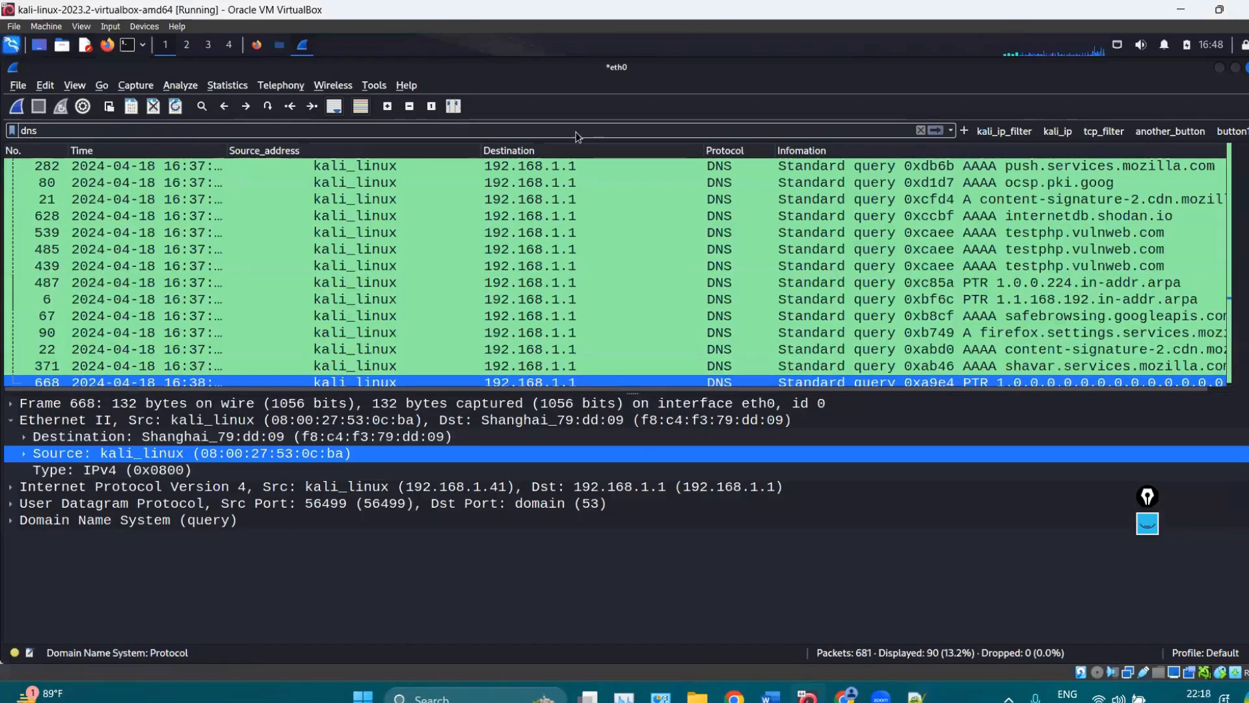
Replace the dns display filter with the copied "udp.port == 53 && tcp.port == 53" and apply it.
{"action": "key", "text": "ctrl+a"}
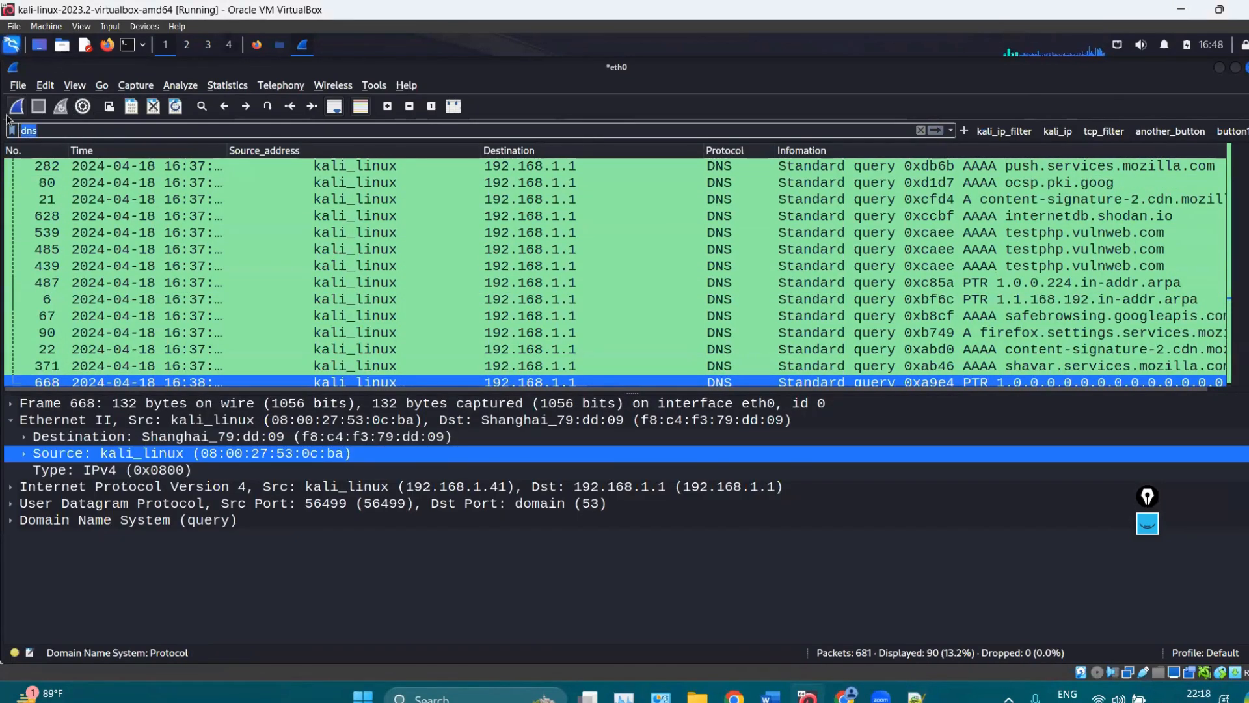
{"action": "key", "text": "ctrl+v"}
{"action": "key", "text": "Return"}
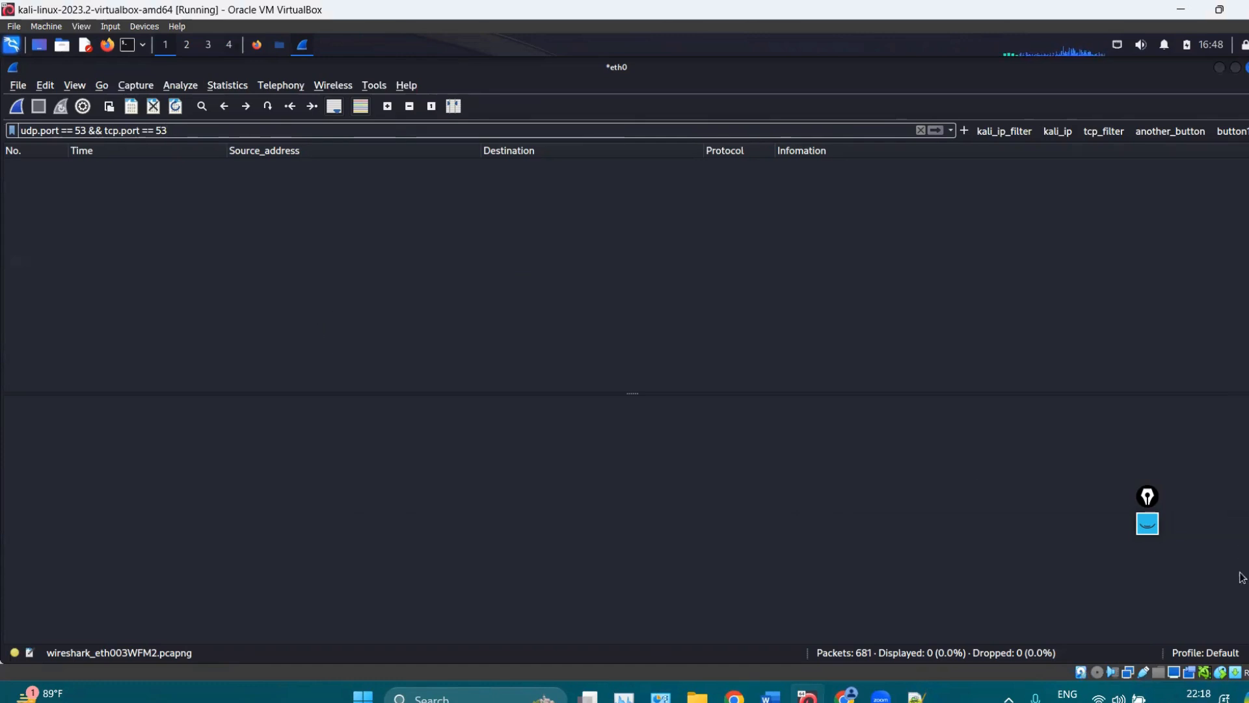
Mark the two conditions of the display filter with the annotation pen and clear all drawings from the screen.
{"action": "left_click", "coordinate": [1147, 524]}
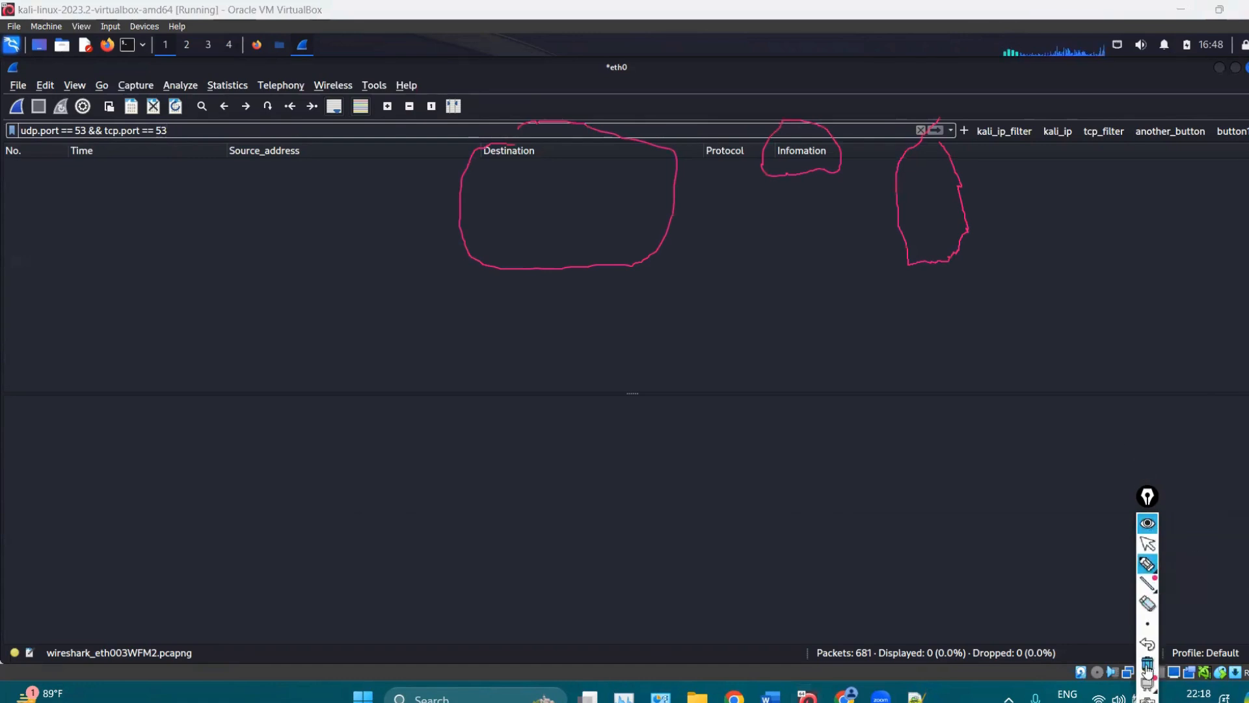
{"action": "left_click", "coordinate": [1149, 546]}
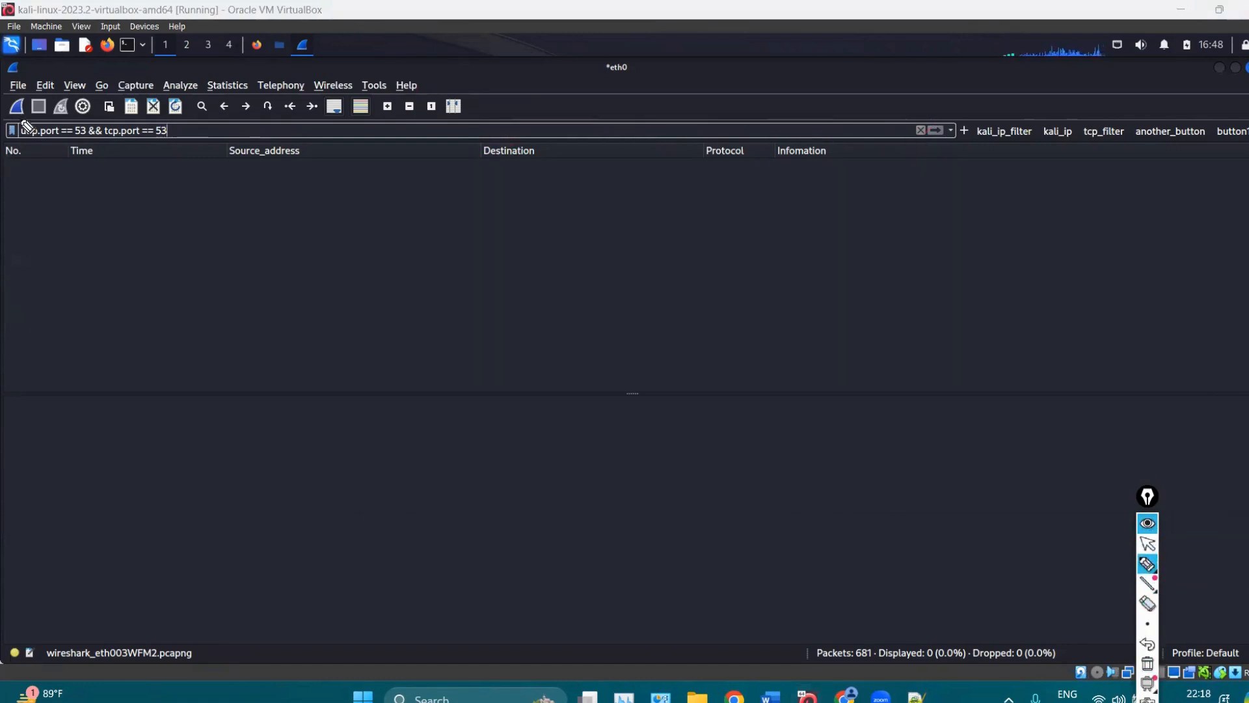
{"action": "mouse_move", "coordinate": [19, 120]}
{"action": "left_mouse_down"}
{"action": "mouse_move", "coordinate": [38, 156]}
{"action": "mouse_move", "coordinate": [86, 143]}
{"action": "mouse_move", "coordinate": [22, 107]}
{"action": "left_mouse_up"}
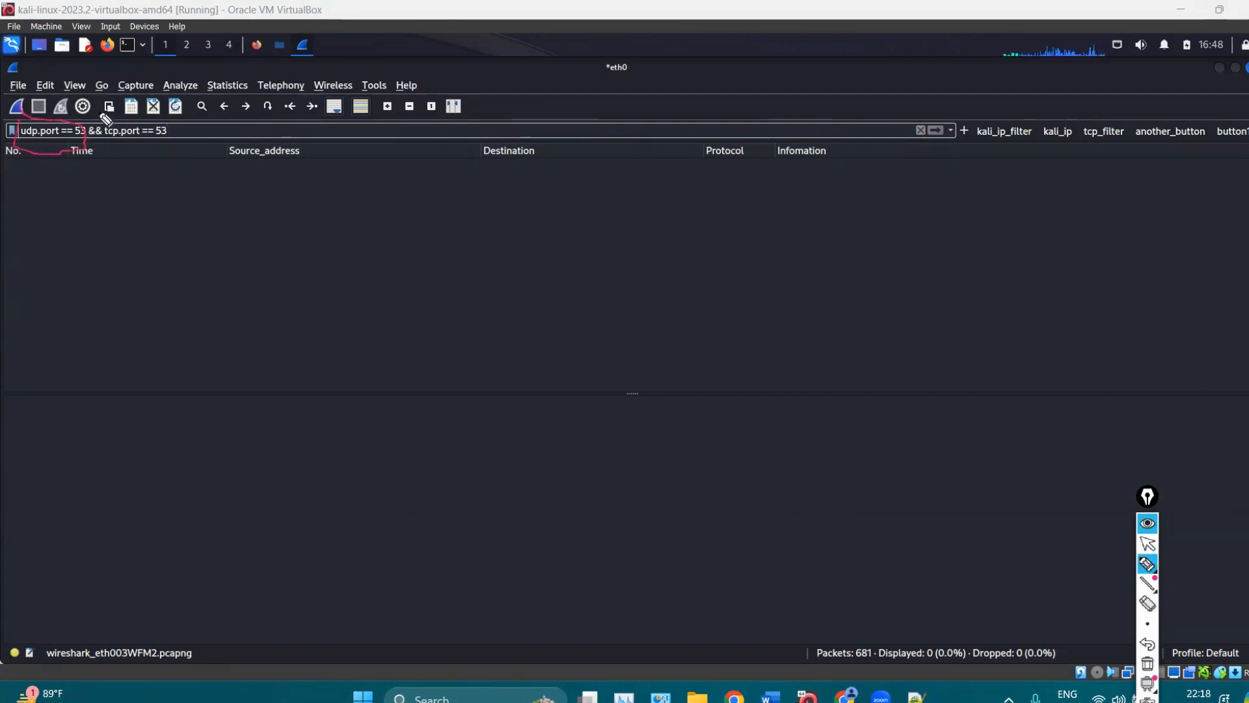
{"action": "mouse_move", "coordinate": [100, 114]}
{"action": "left_mouse_down"}
{"action": "mouse_move", "coordinate": [111, 144]}
{"action": "mouse_move", "coordinate": [164, 130]}
{"action": "mouse_move", "coordinate": [106, 104]}
{"action": "left_mouse_up"}
{"action": "left_click_drag", "start_coordinate": [20, 135], "coordinate": [44, 142]}
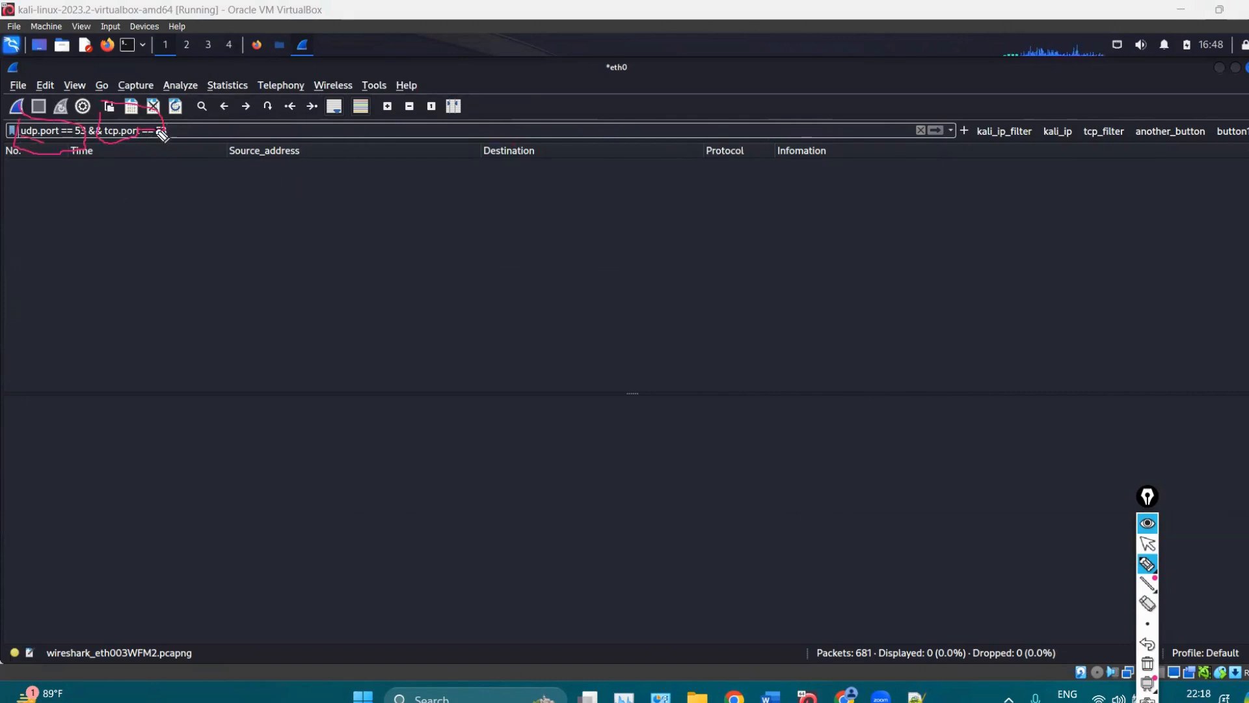
{"action": "mouse_move", "coordinate": [139, 132]}
{"action": "left_mouse_down"}
{"action": "mouse_move", "coordinate": [155, 171]}
{"action": "mouse_move", "coordinate": [111, 283]}
{"action": "left_mouse_up"}
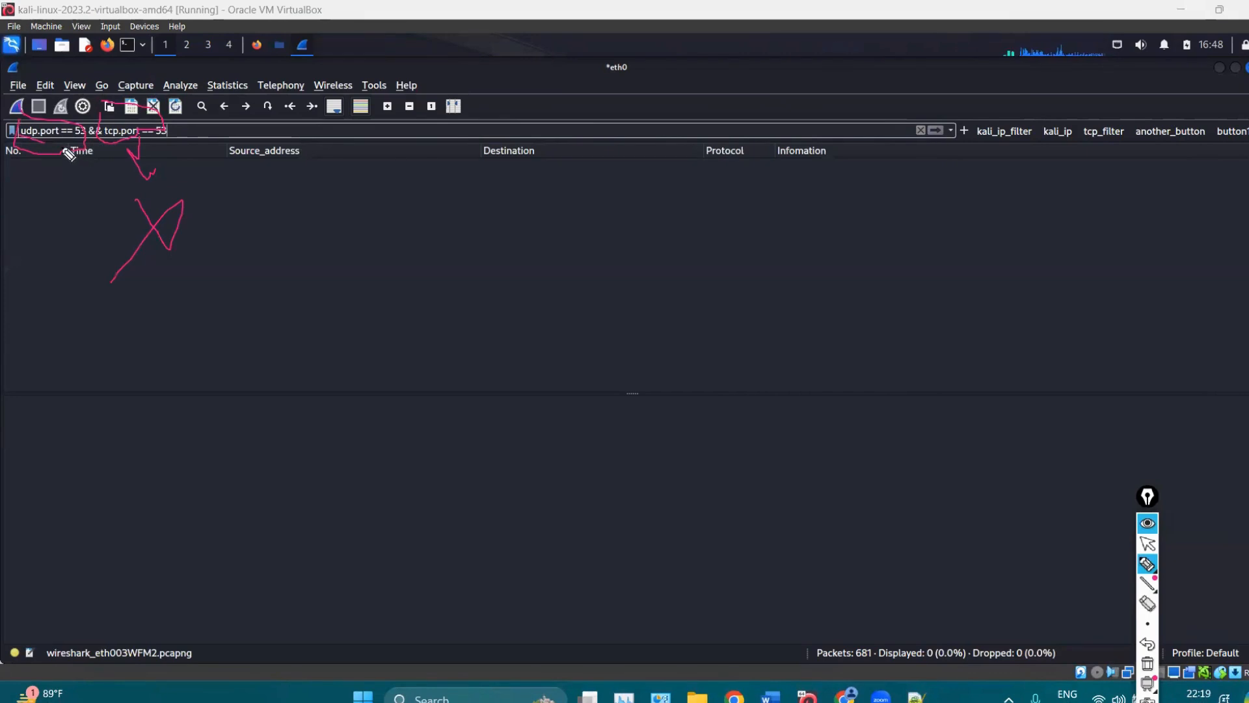
{"action": "left_click_drag", "start_coordinate": [67, 150], "coordinate": [154, 147]}
{"action": "mouse_move", "coordinate": [47, 124]}
{"action": "left_mouse_down"}
{"action": "mouse_move", "coordinate": [138, 112]}
{"action": "mouse_move", "coordinate": [121, 108]}
{"action": "left_mouse_up"}
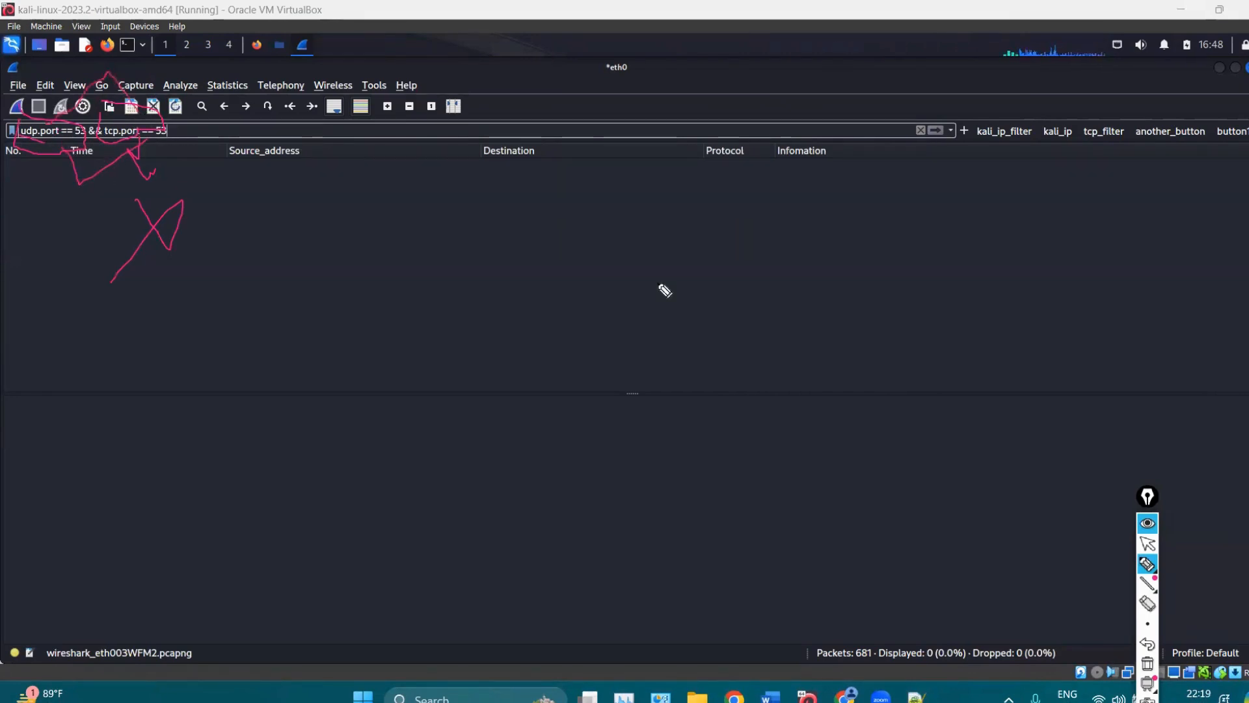
{"action": "left_click", "coordinate": [1148, 663]}
{"action": "left_click", "coordinate": [1148, 543]}
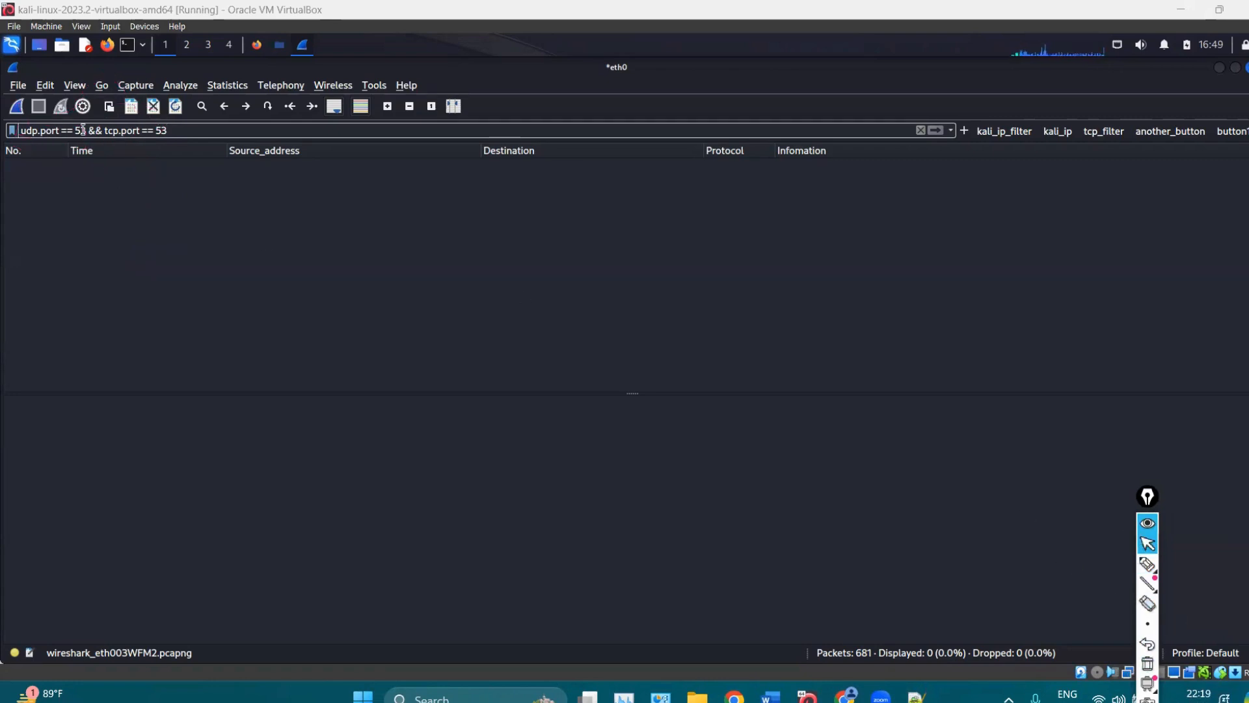
Change the && operator in the display filter to || and apply "udp.port == 53 || tcp.port == 53".
{"action": "key", "text": "BackSpace"}
{"action": "key", "text": "BackSpace"}
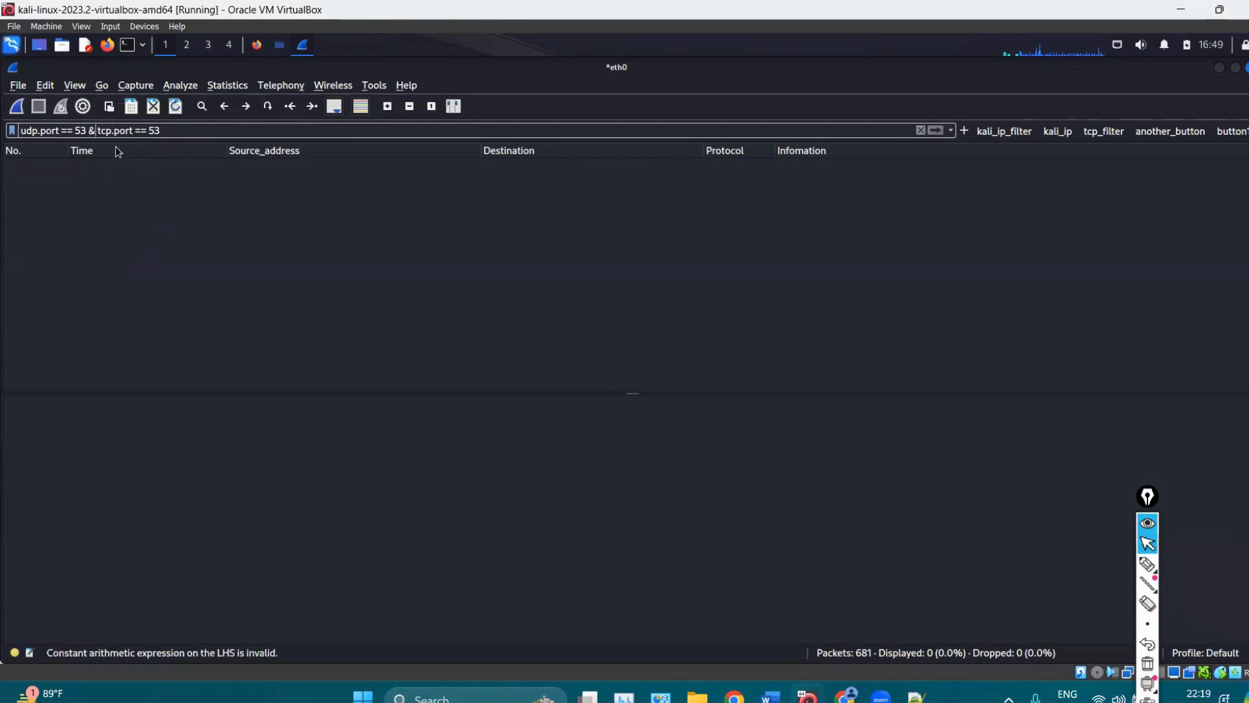
{"action": "type", "text": "||"}
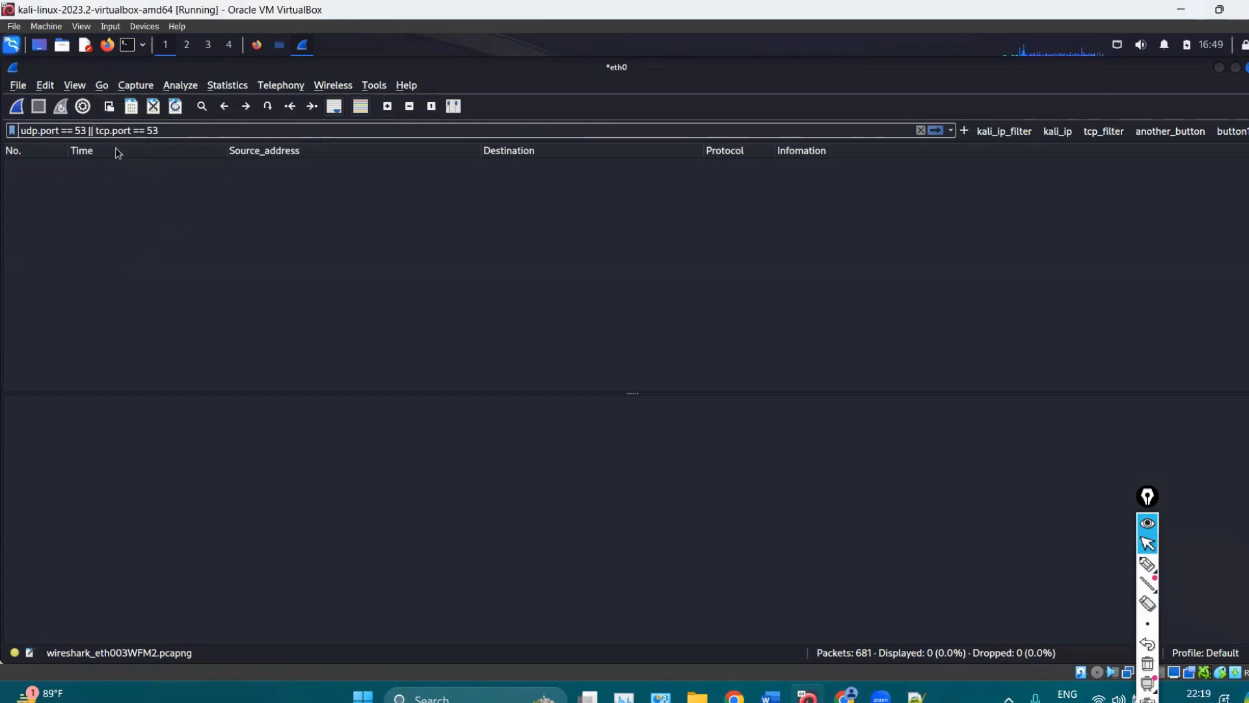
{"action": "key", "text": "Return"}
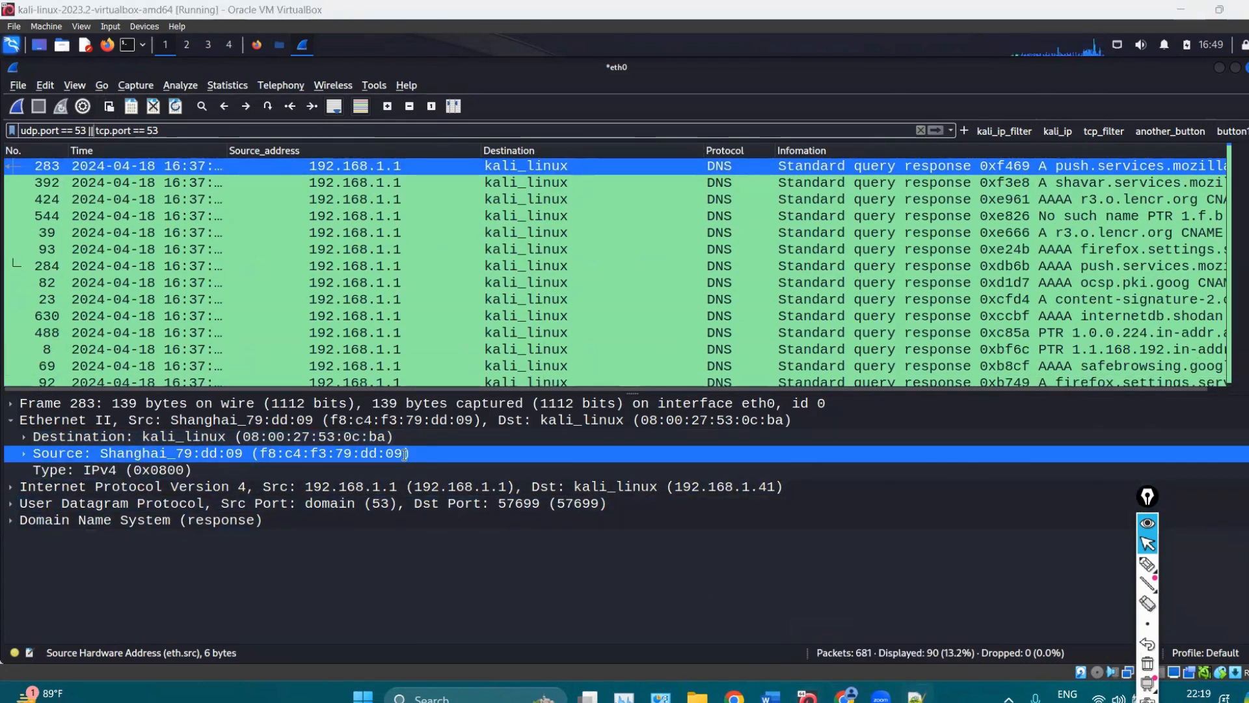
Change the display filter operator to && and apply "udp.port == 53 && tcp.port == 53" to the captured packets.
{"action": "key", "text": "alt+Tab"}
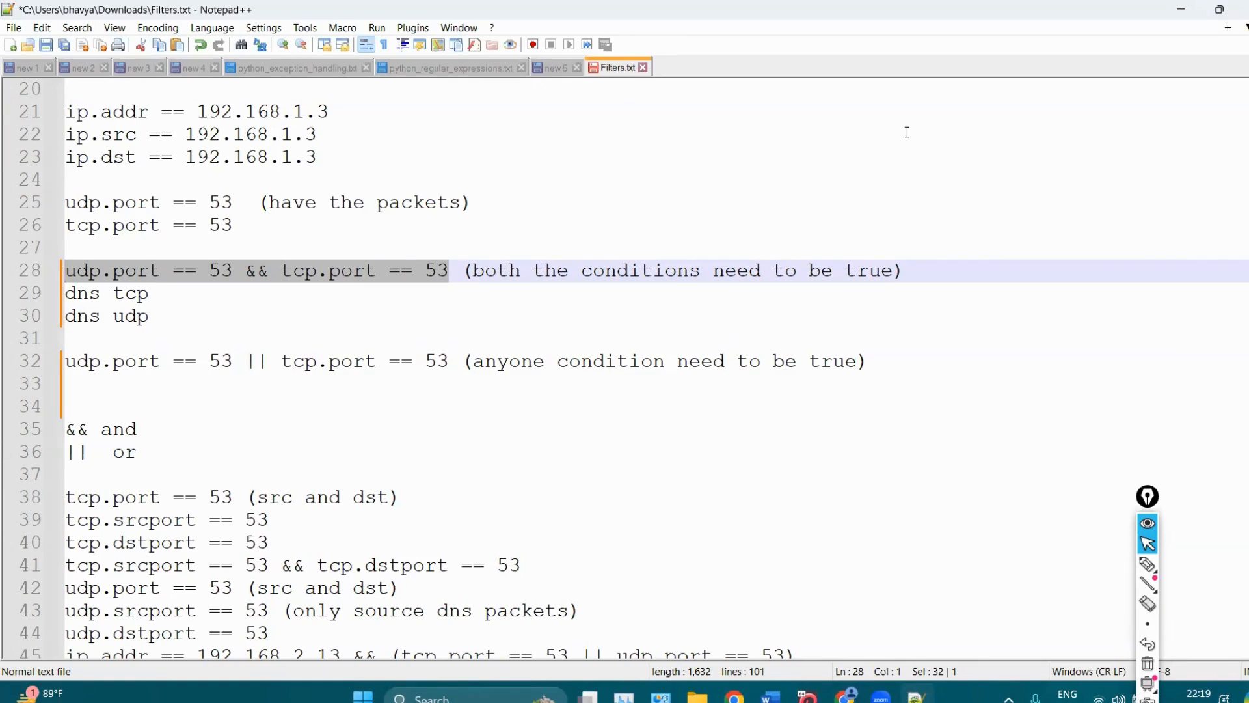
{"action": "left_click", "coordinate": [1220, 9]}
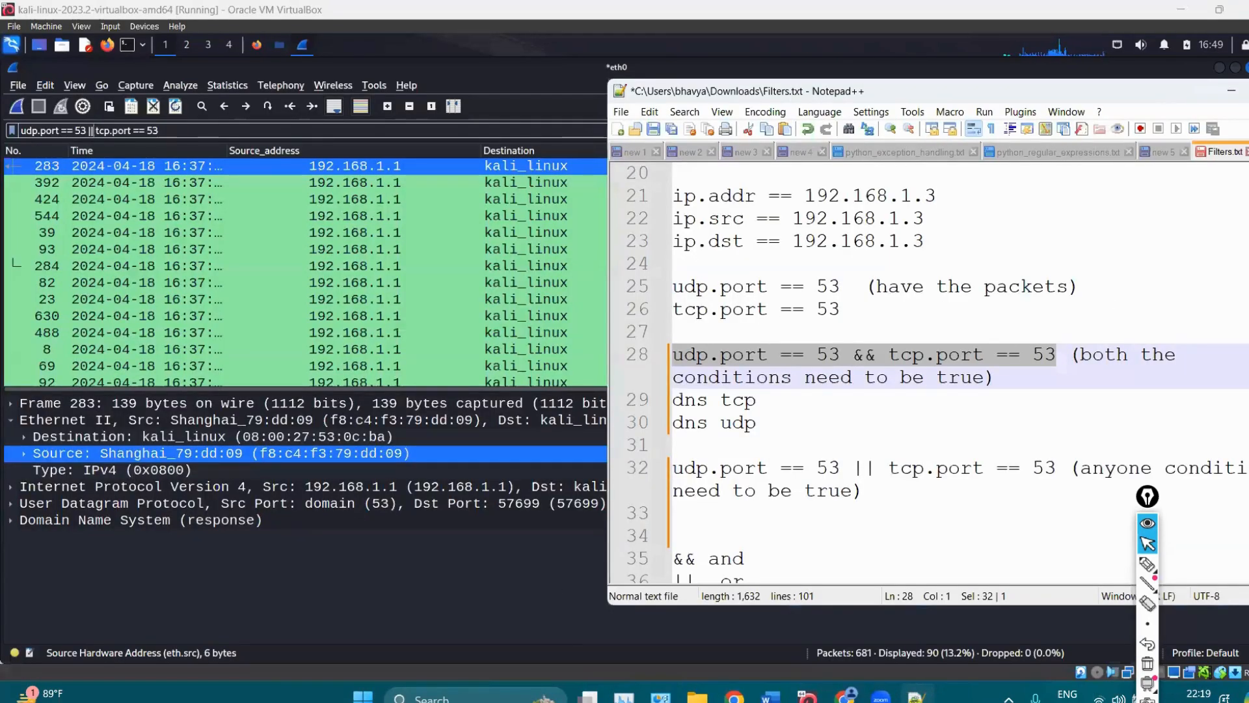
{"action": "left_click", "coordinate": [1248, 91]}
{"action": "left_click", "coordinate": [1177, 9]}
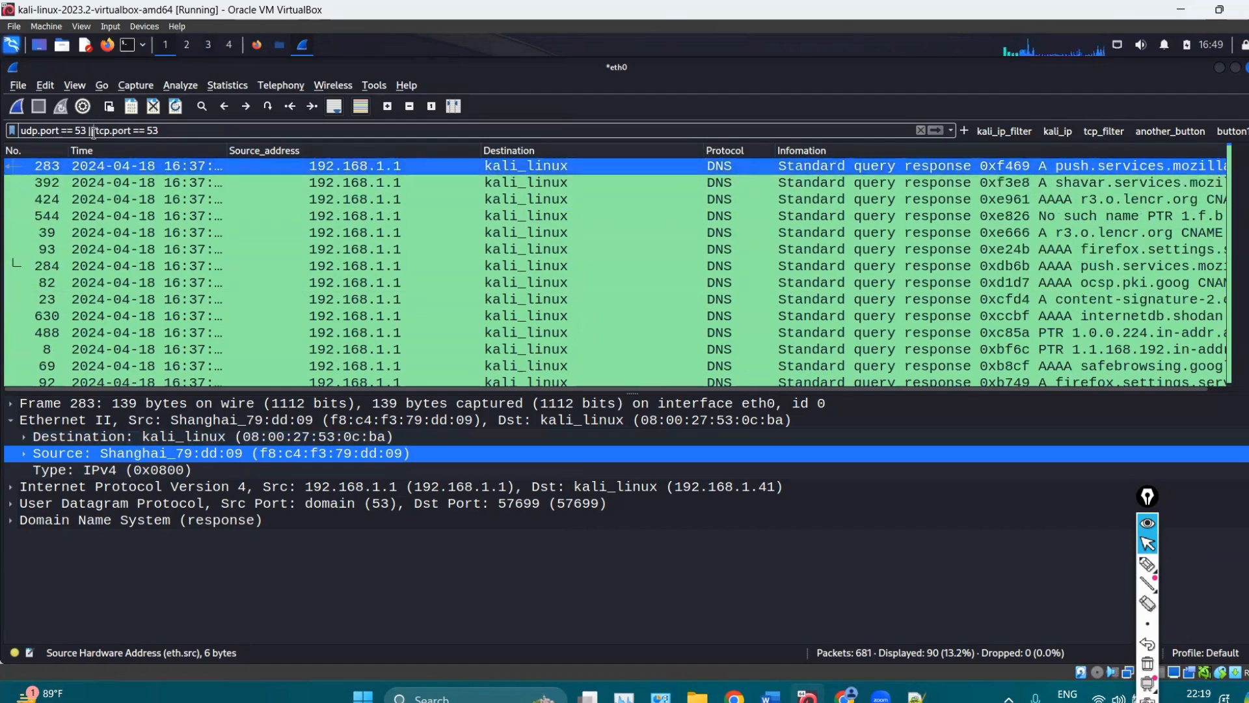
{"action": "key", "text": "BackSpace"}
{"action": "key", "text": "BackSpace"}
{"action": "type", "text": "&&"}
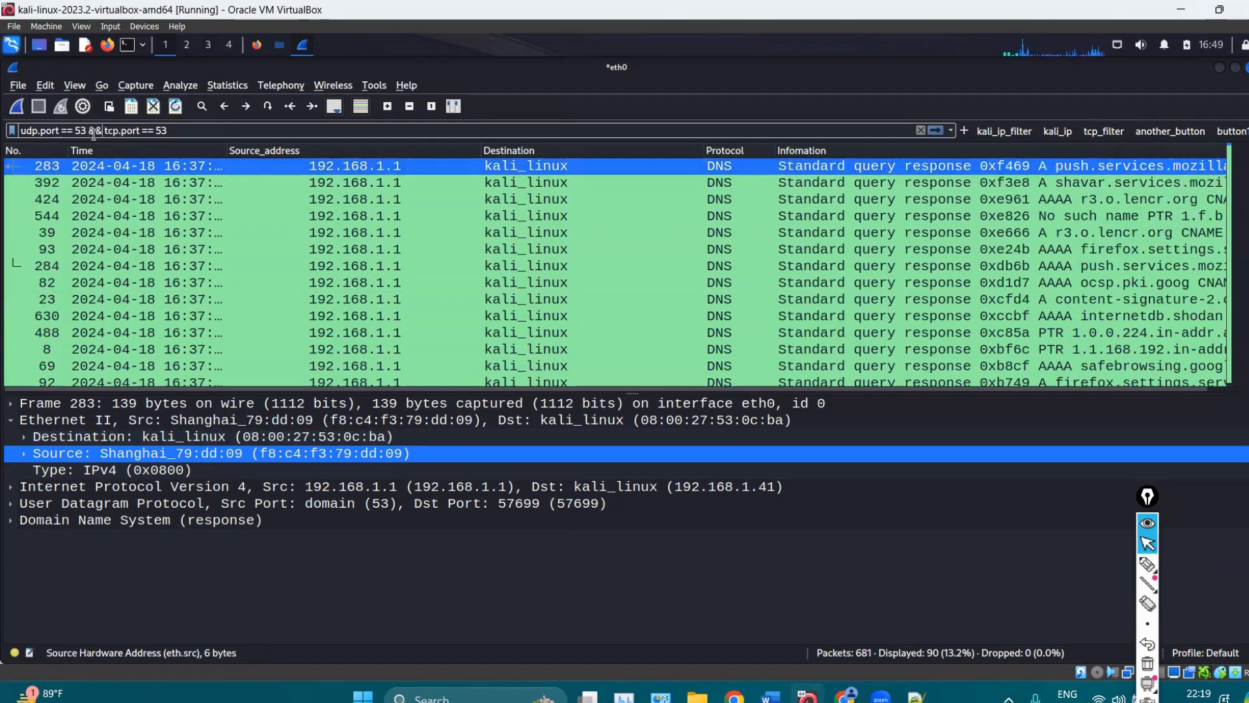
{"action": "key", "text": "Return"}
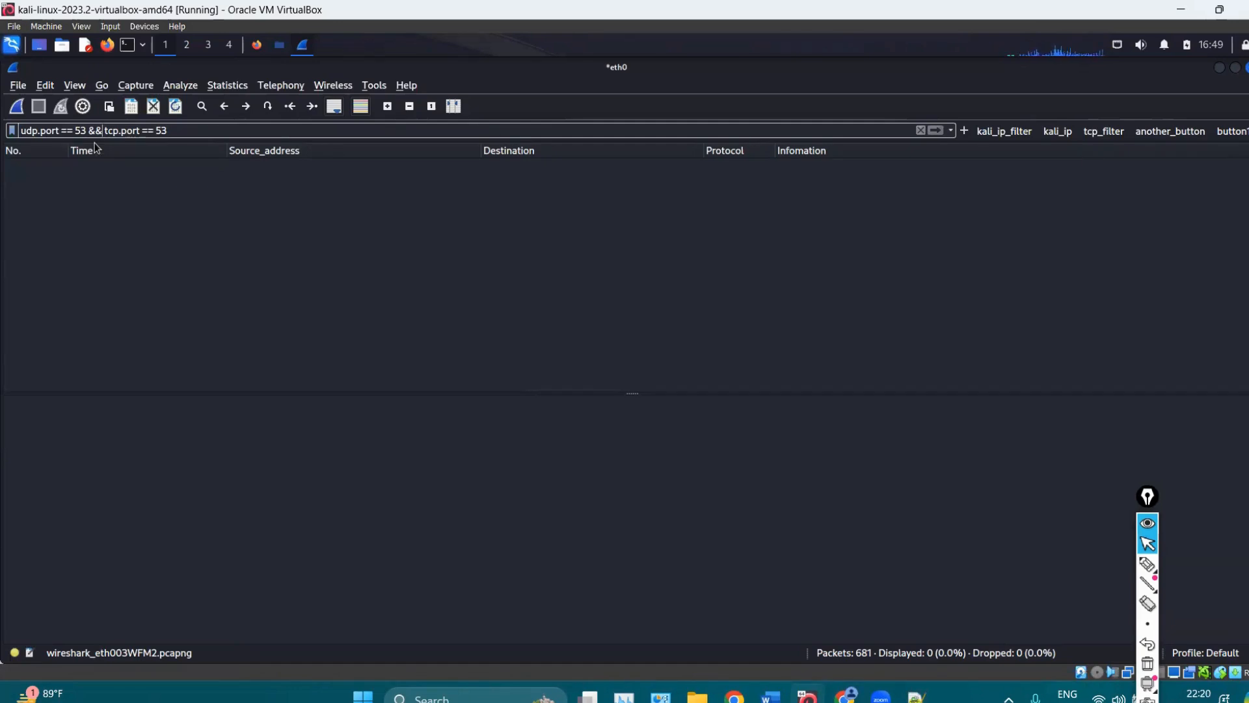
Switch the filter operator back to || and apply "udp.port == 53 || tcp.port == 53".
{"action": "key", "text": "BackSpace"}
{"action": "key", "text": "BackSpace"}
{"action": "type", "text": "||"}
{"action": "key", "text": "Return"}
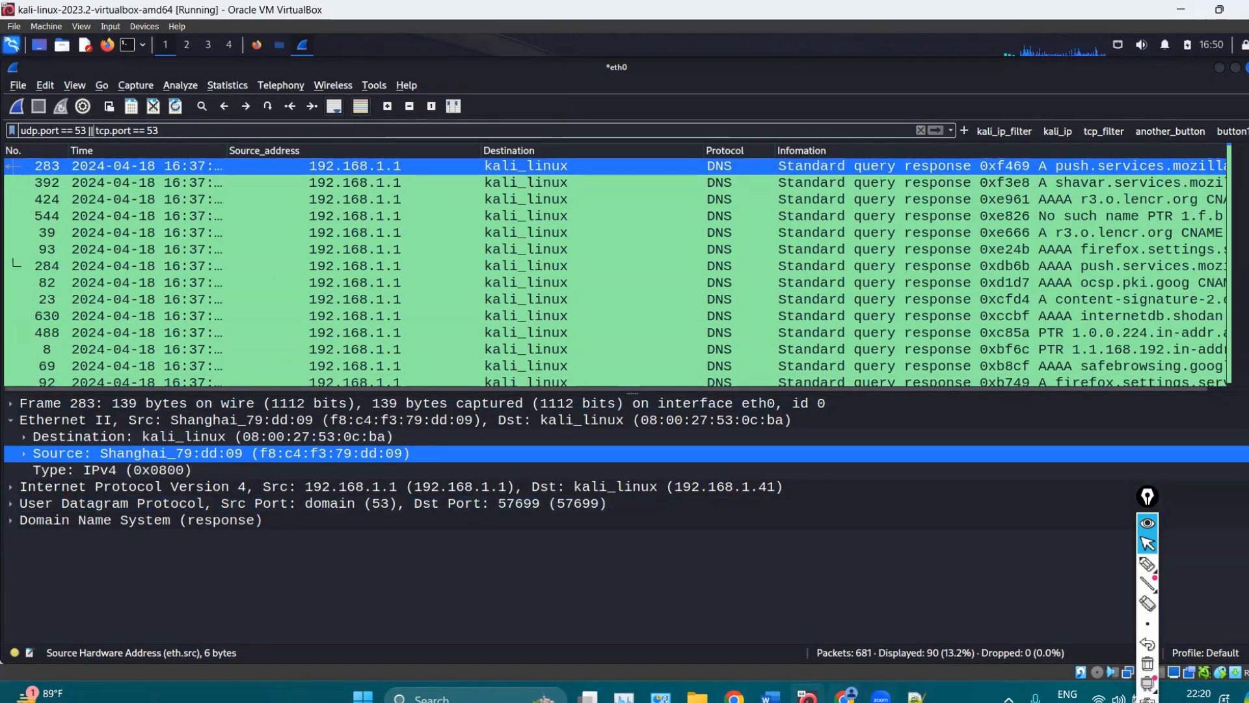
Review the TCP port 53 filters in Filters.txt, including the combined tcp.srcport && tcp.dstport line.
{"action": "key", "text": "alt+Tab"}
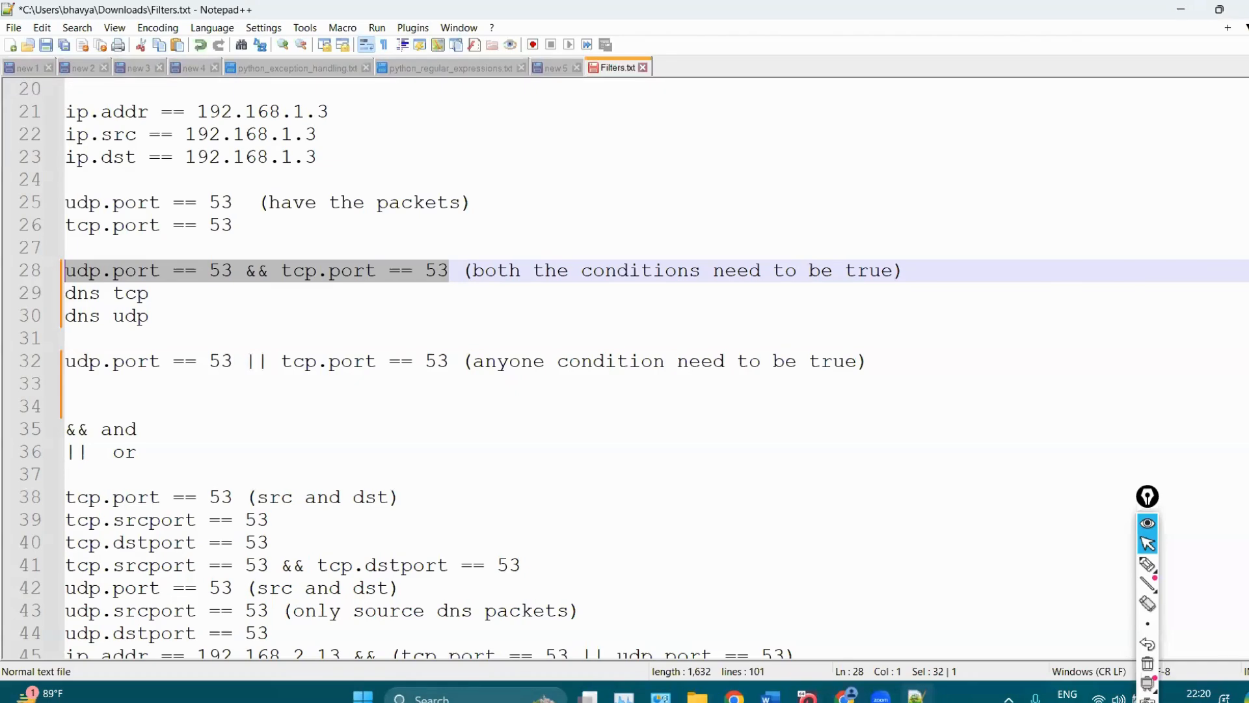
{"action": "left_click_drag", "start_coordinate": [130, 385], "coordinate": [7, 240]}
{"action": "left_click", "coordinate": [510, 388]}
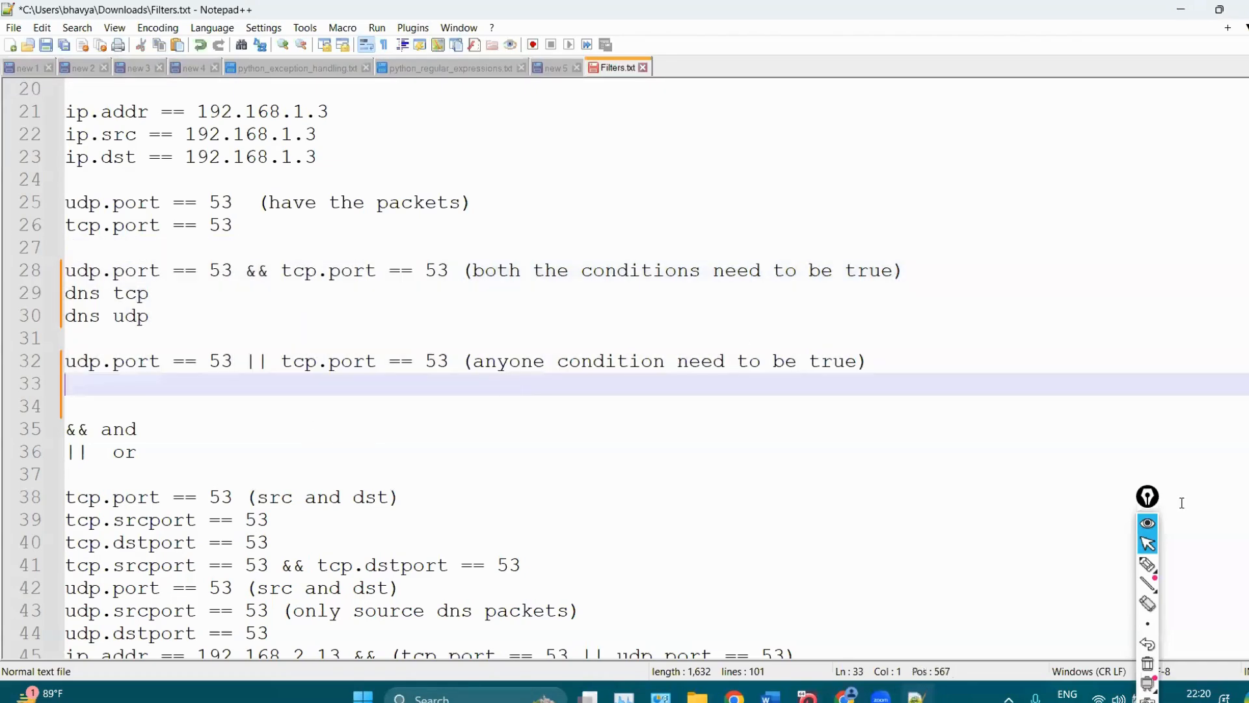
{"action": "left_click", "coordinate": [1145, 528]}
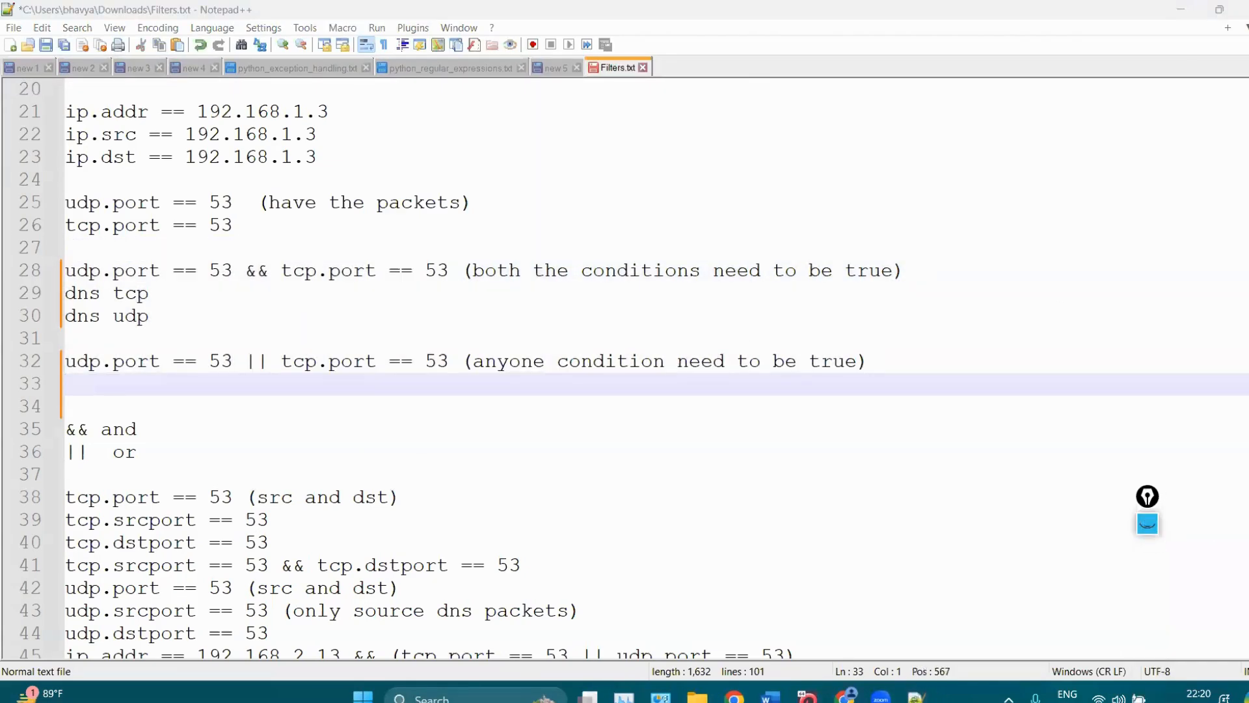
{"action": "scroll", "coordinate": [624, 365], "scroll_direction": "down", "scroll_amount": 3}
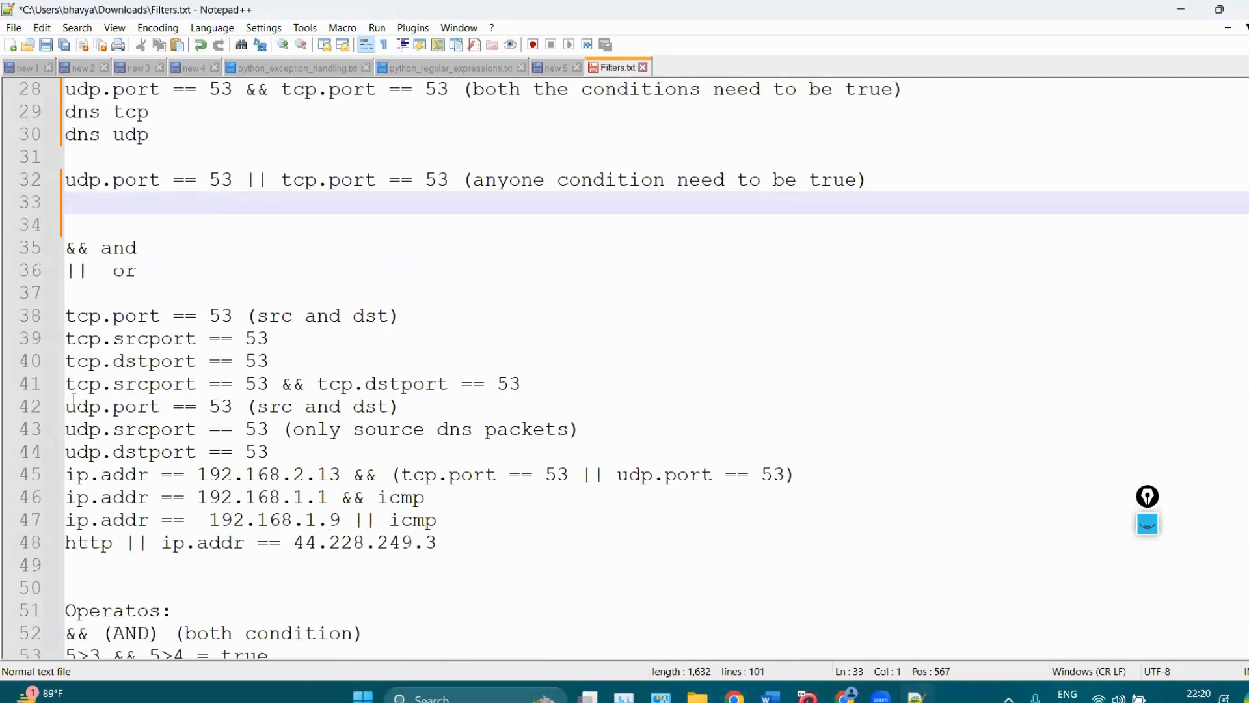
{"action": "left_click_drag", "start_coordinate": [283, 365], "coordinate": [66, 318]}
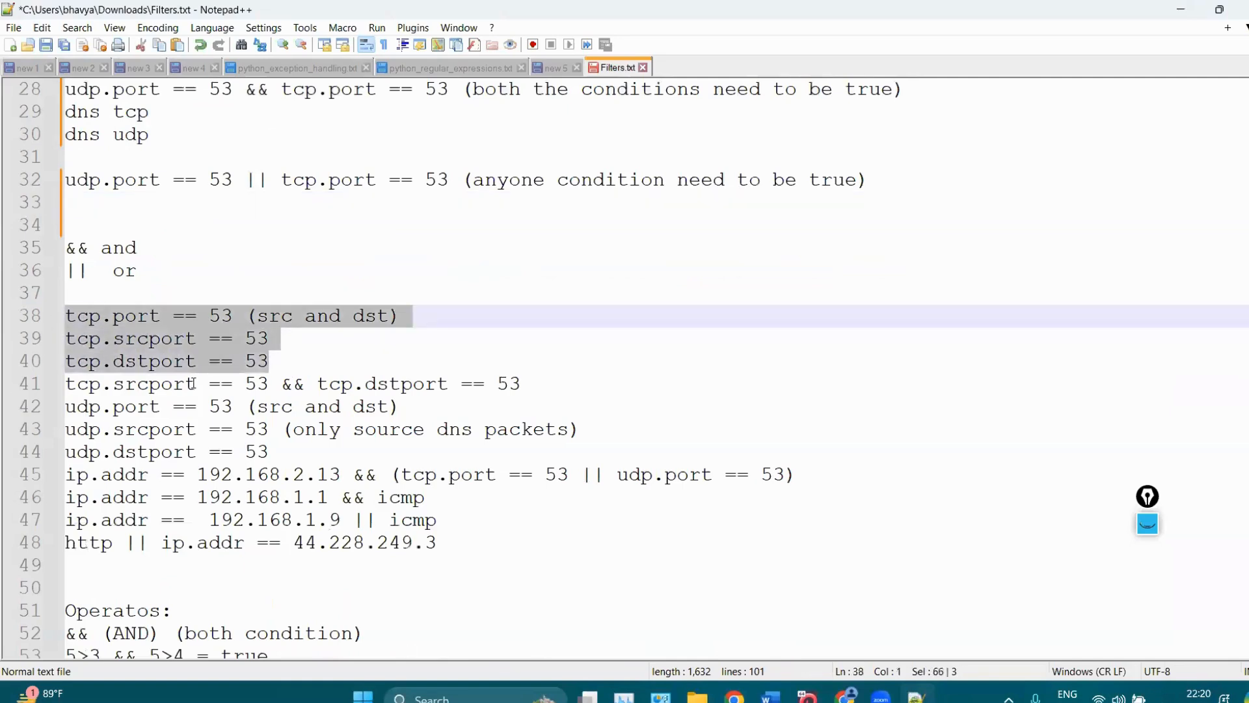
{"action": "left_click", "coordinate": [195, 384]}
{"action": "left_click", "coordinate": [518, 384]}
{"action": "key", "text": "shift+Home"}
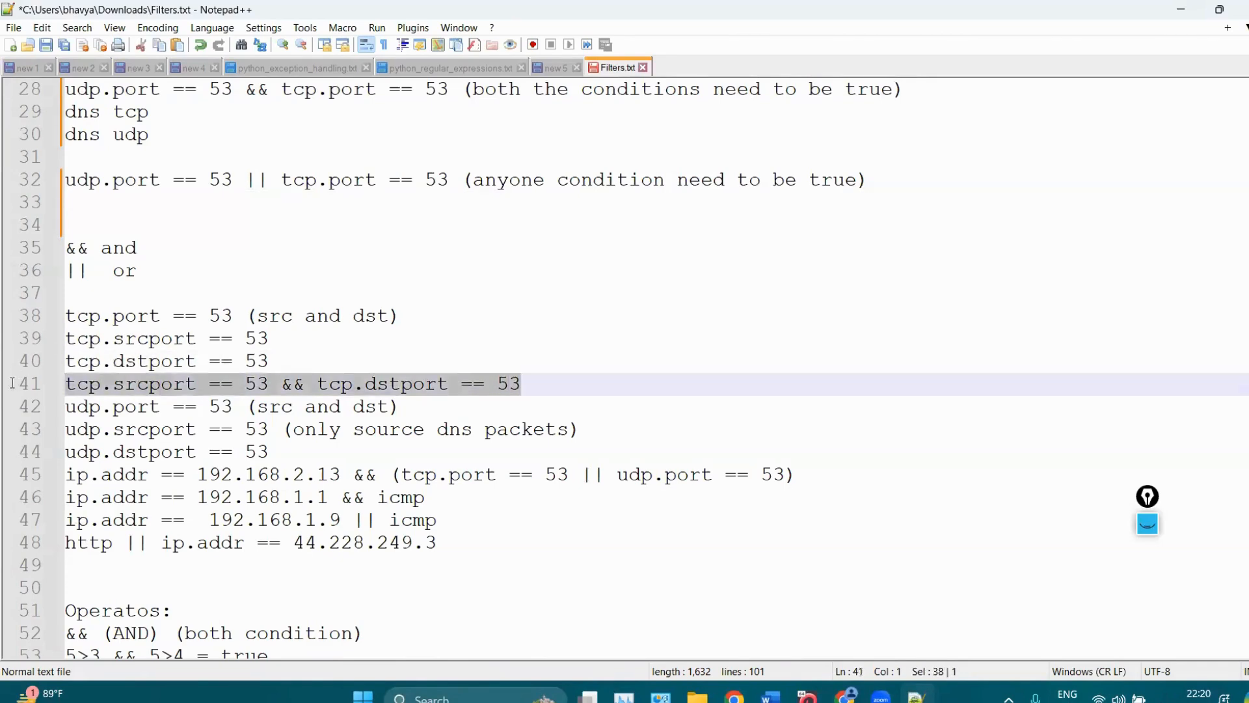
{"action": "left_click", "coordinate": [165, 397]}
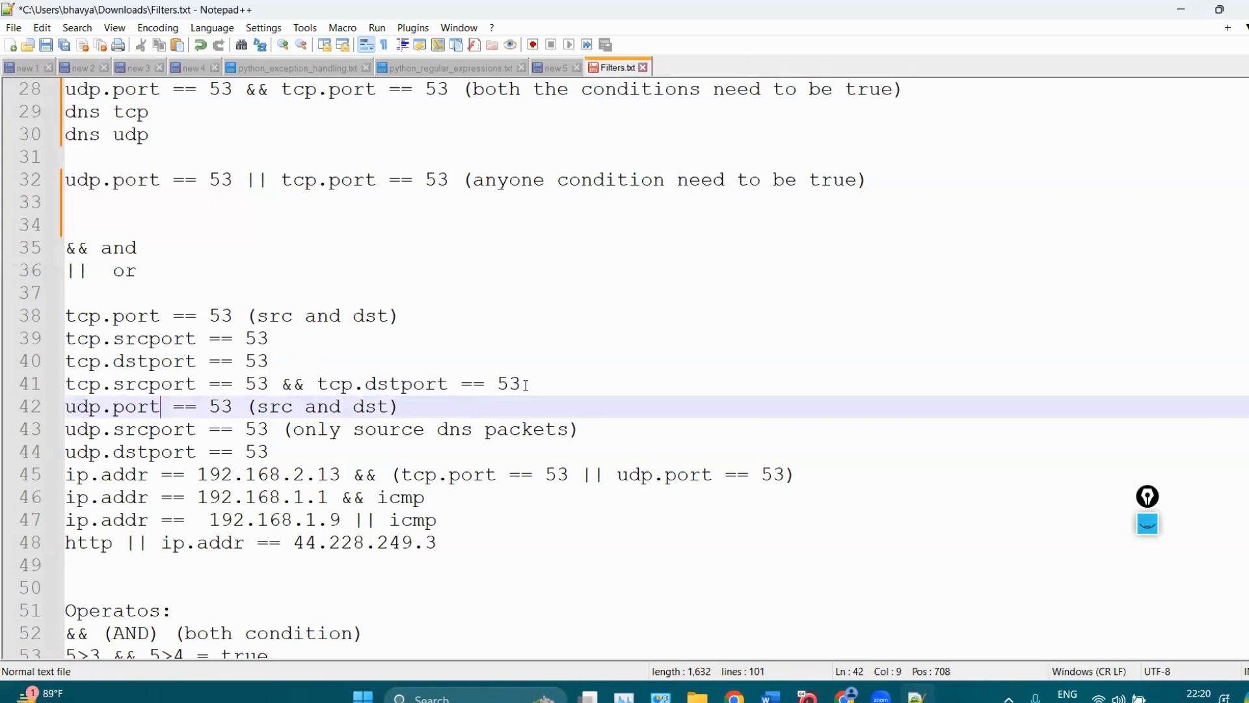
{"action": "left_click_drag", "start_coordinate": [520, 384], "coordinate": [279, 377]}
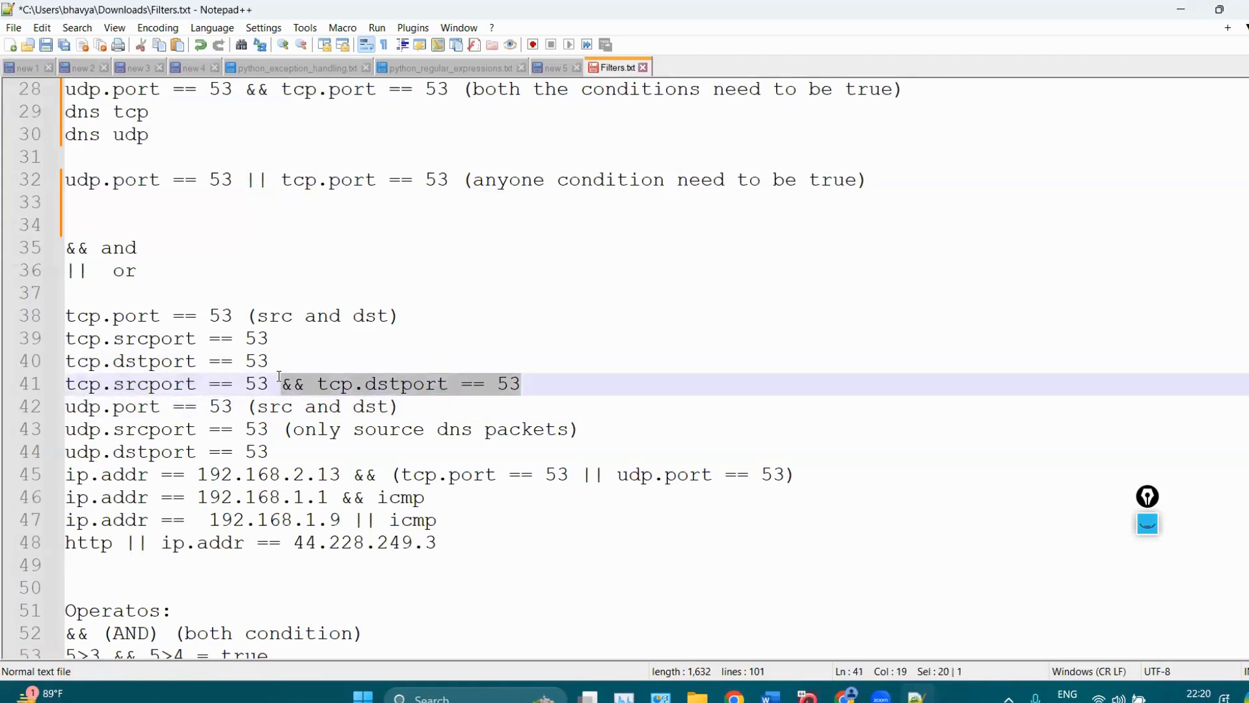
{"action": "left_click", "coordinate": [426, 391]}
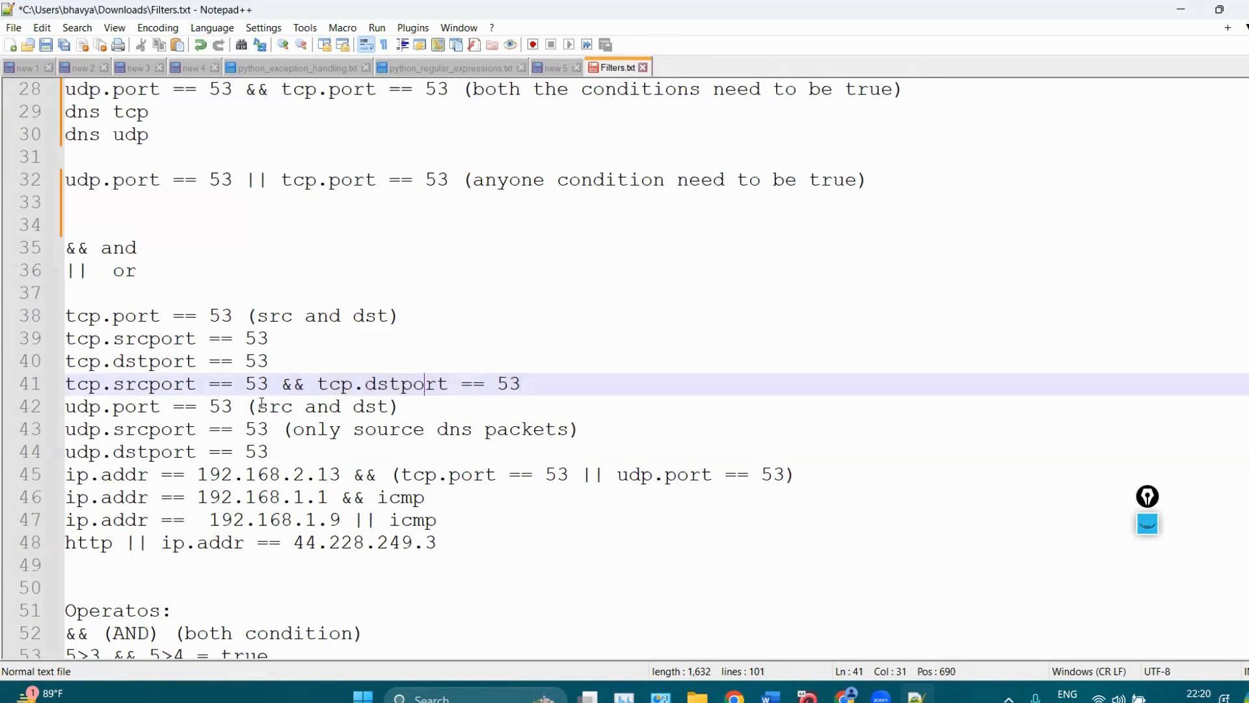
Review the udp.port, udp.srcport and udp.dstport filters for port 53 in Filters.txt, keeping their text unchanged.
{"action": "left_click_drag", "start_coordinate": [149, 403], "coordinate": [115, 408]}
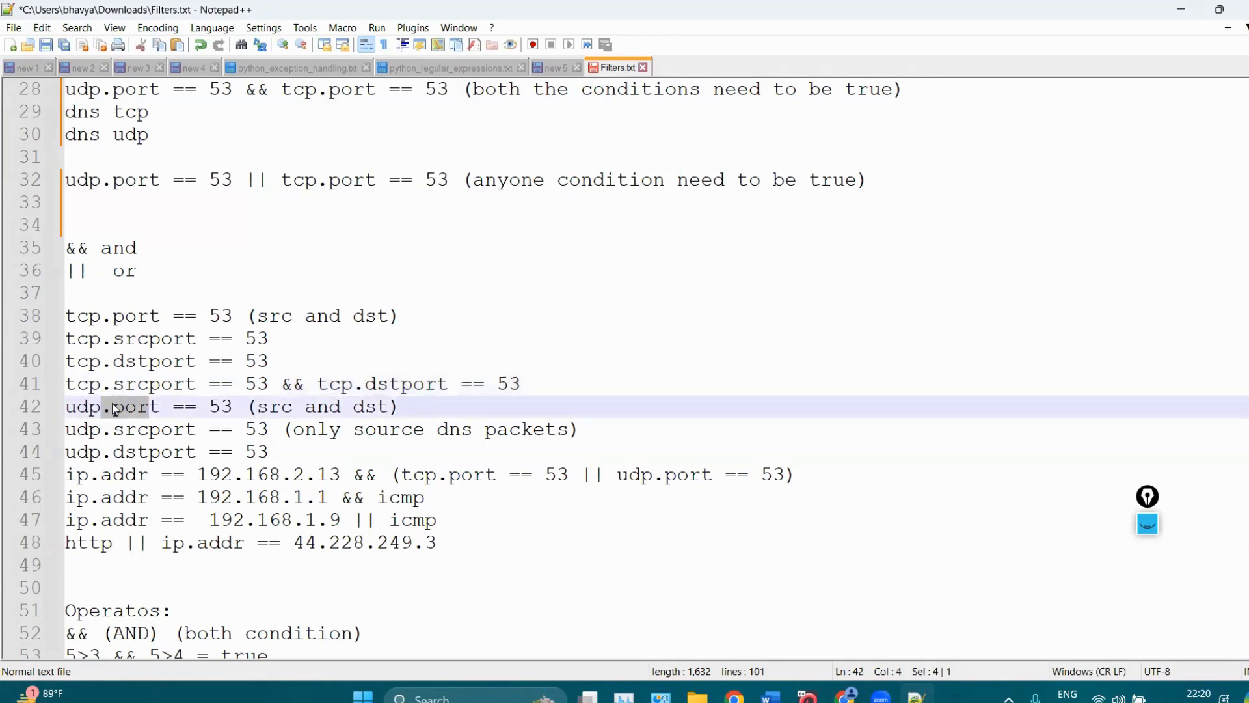
{"action": "left_click_drag", "start_coordinate": [410, 406], "coordinate": [66, 407]}
{"action": "left_click", "coordinate": [107, 407]}
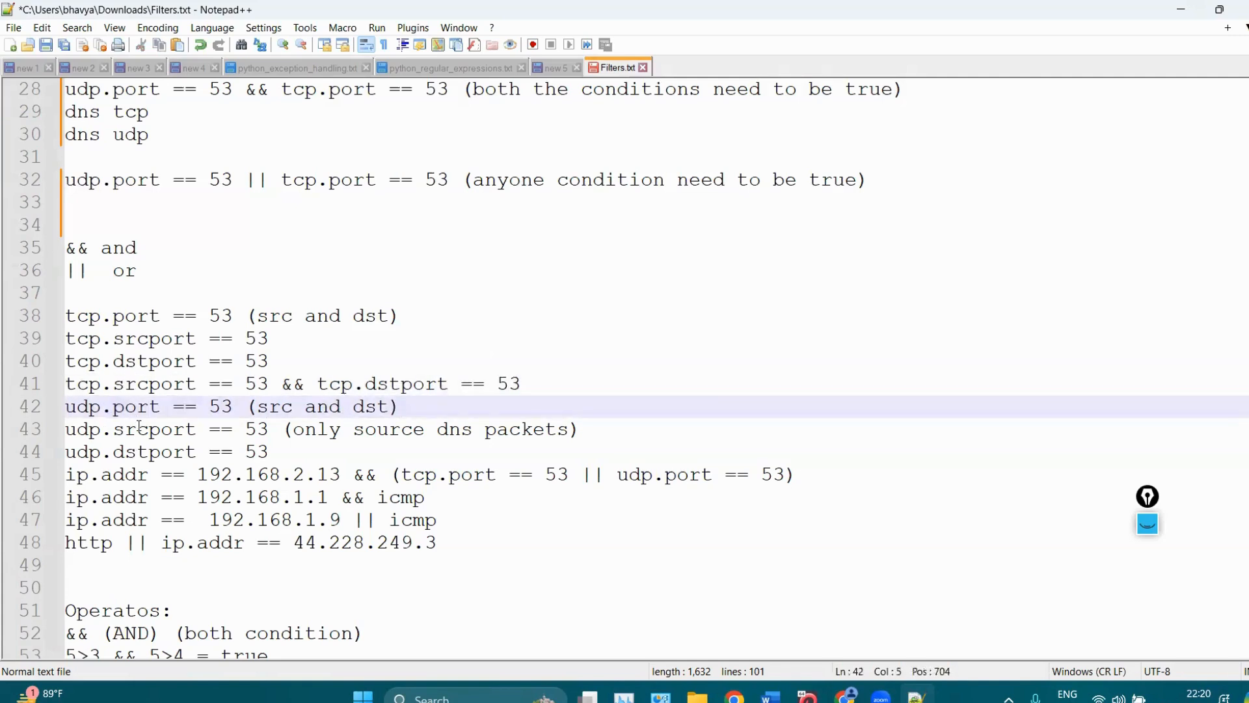
{"action": "left_click_drag", "start_coordinate": [136, 429], "coordinate": [101, 430]}
{"action": "left_click_drag", "start_coordinate": [282, 427], "coordinate": [8, 431]}
{"action": "left_click", "coordinate": [281, 433]}
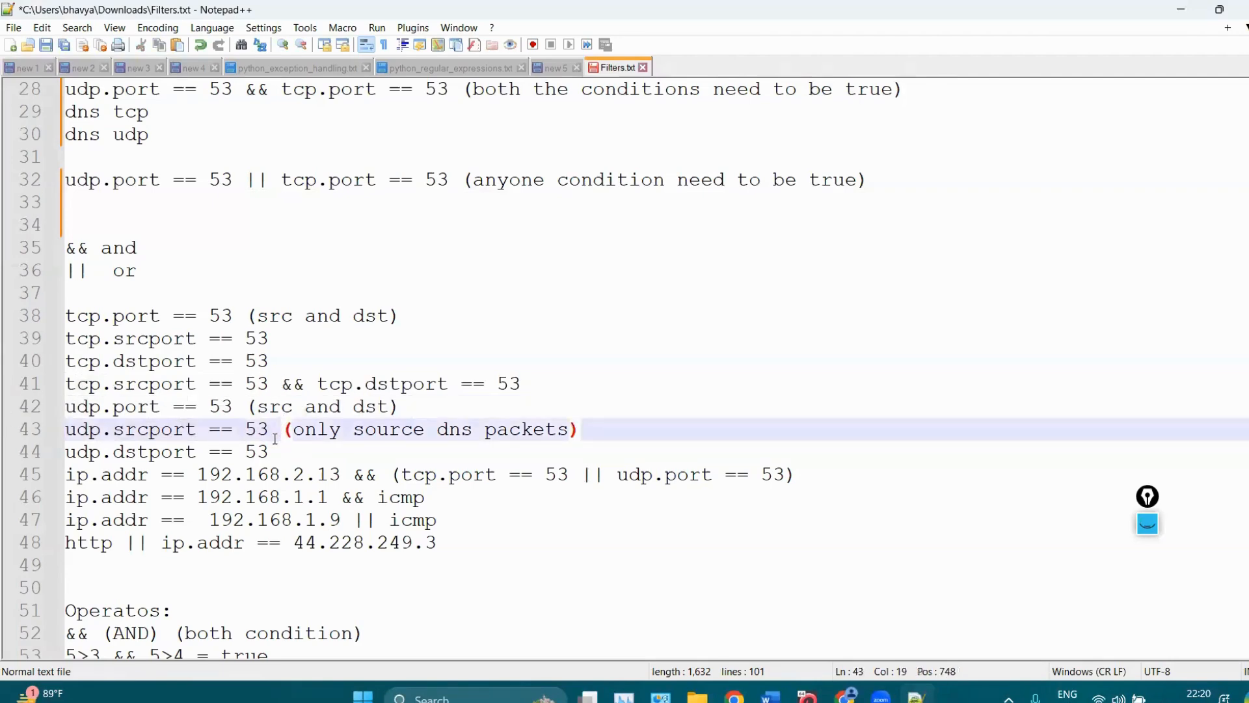
{"action": "key", "text": "BackSpace"}
{"action": "key", "text": "BackSpace"}
{"action": "type", "text": "3"}
{"action": "left_click_drag", "start_coordinate": [285, 454], "coordinate": [52, 449]}
{"action": "left_click", "coordinate": [260, 458]}
{"action": "left_click", "coordinate": [532, 507]}
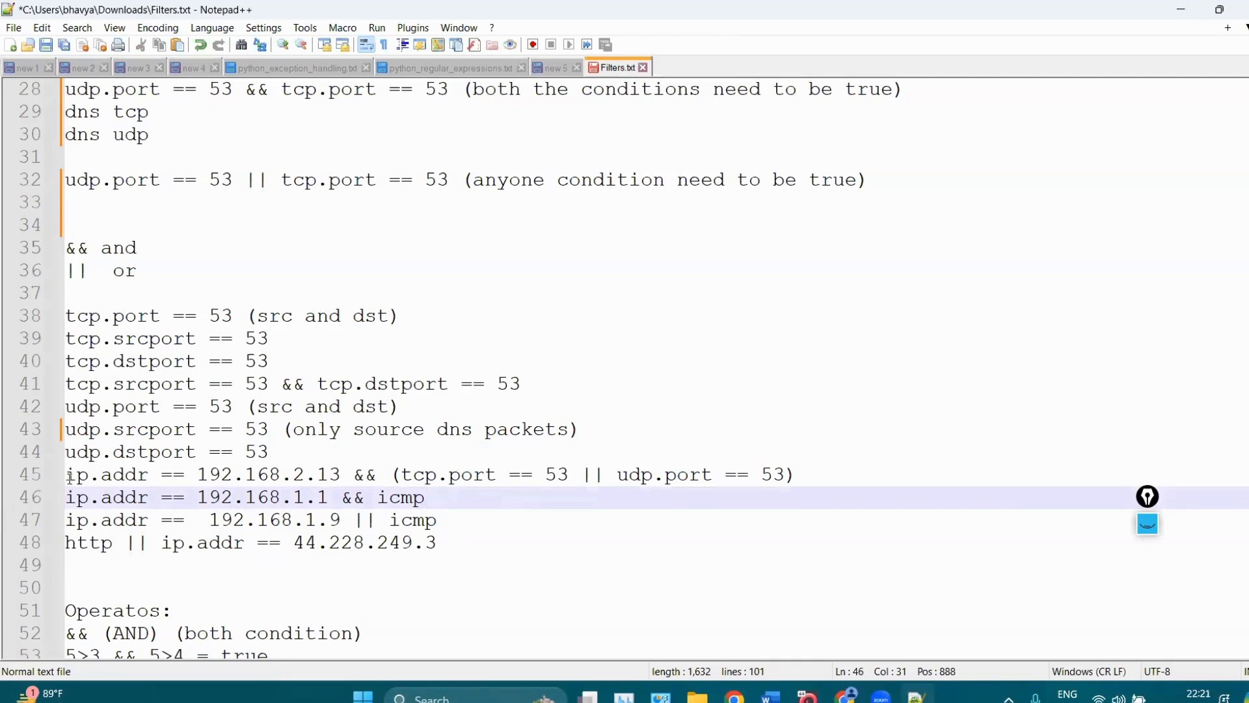
Copy "ip.addr == 192.168.2.13 && (tcp.port == 53 || udp.port == 53)" from Filters.txt and apply it as the Wireshark display filter.
{"action": "left_click_drag", "start_coordinate": [69, 475], "coordinate": [505, 479]}
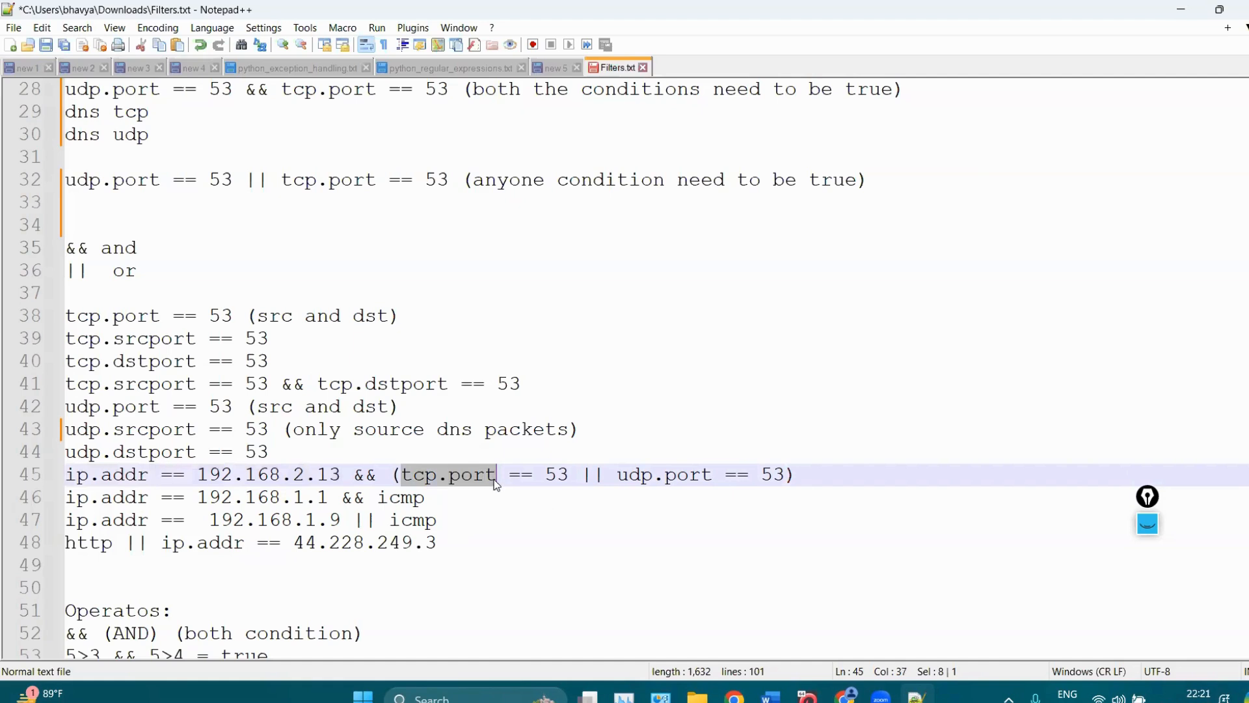
{"action": "left_click", "coordinate": [512, 480]}
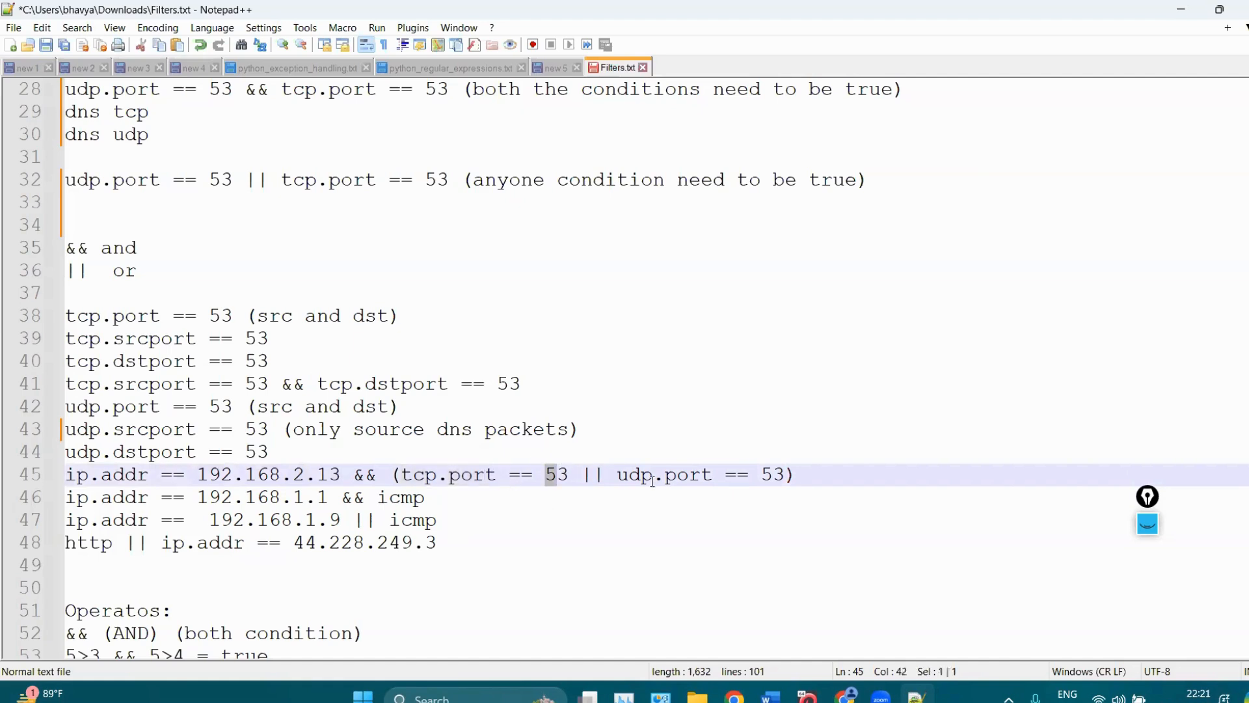
{"action": "left_click_drag", "start_coordinate": [653, 475], "coordinate": [19, 467]}
{"action": "key", "text": "ctrl+c"}
{"action": "key", "text": "alt+Tab"}
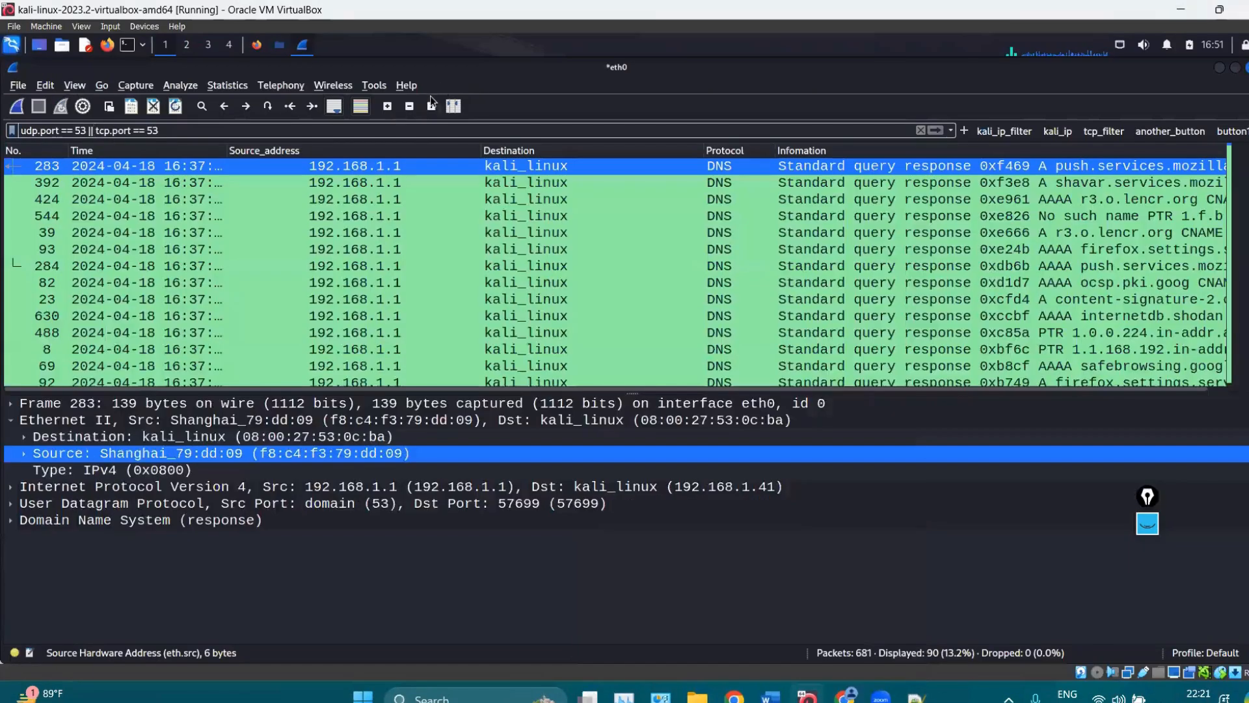
{"action": "triple_click", "coordinate": [167, 130]}
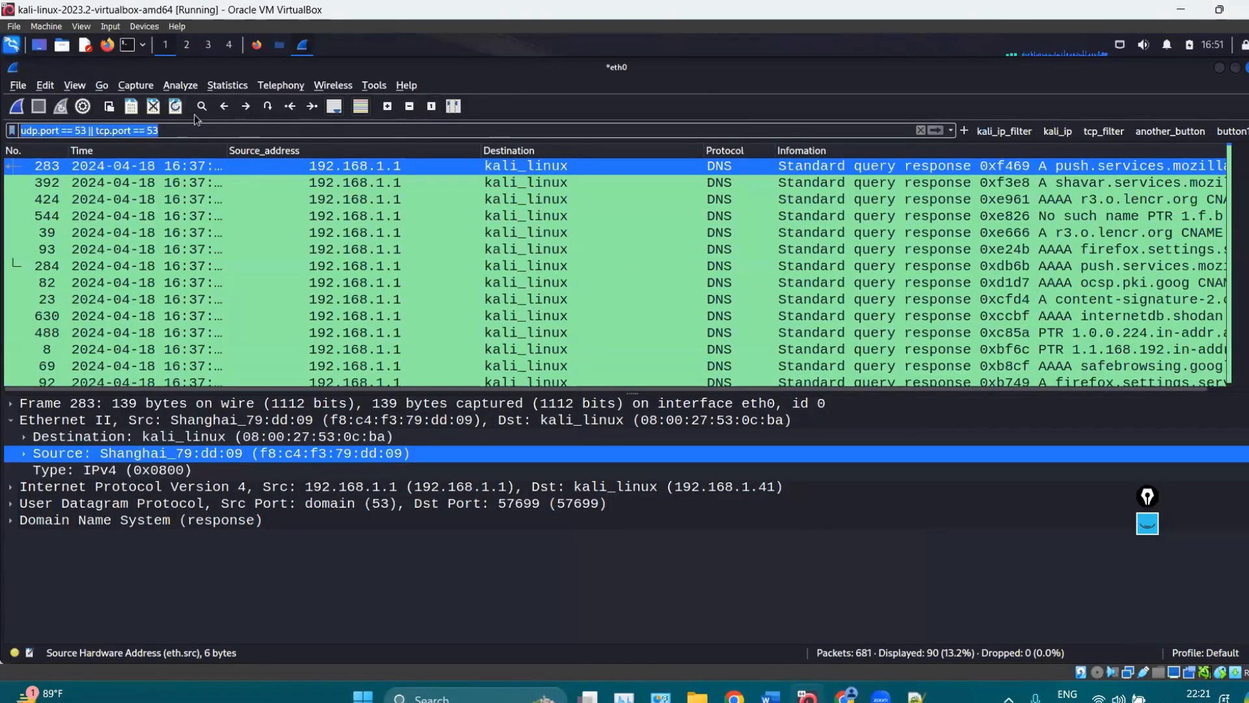
{"action": "key", "text": "ctrl+v"}
{"action": "key", "text": "Return"}
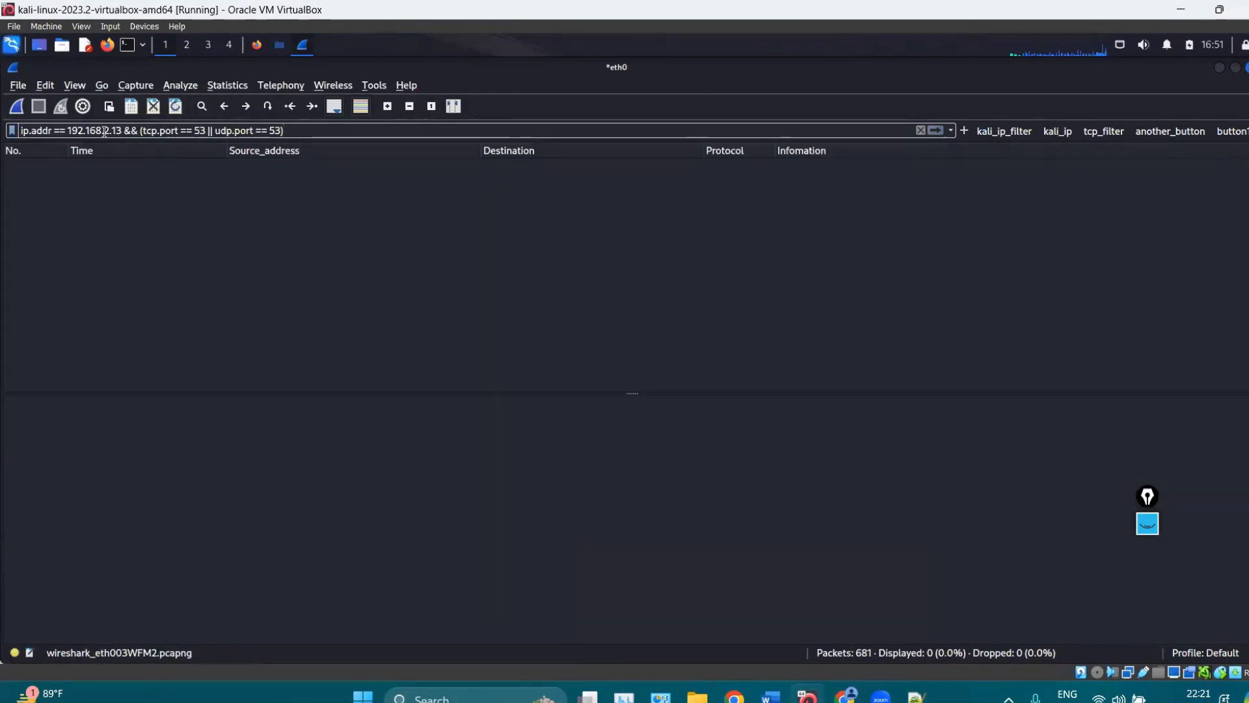
Switch to Firefox and copy the IP address of testphp.vulnweb.com from the browser extension's host details.
{"action": "left_click", "coordinate": [1220, 67]}
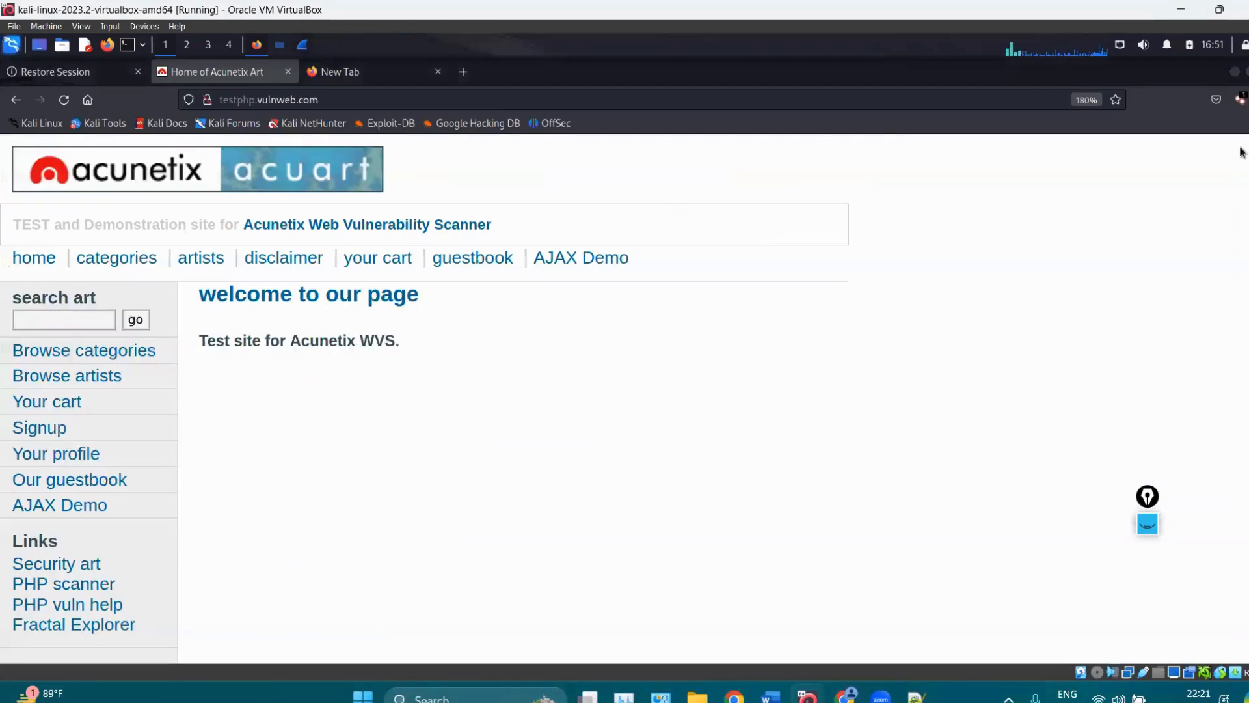
{"action": "left_click", "coordinate": [1241, 100]}
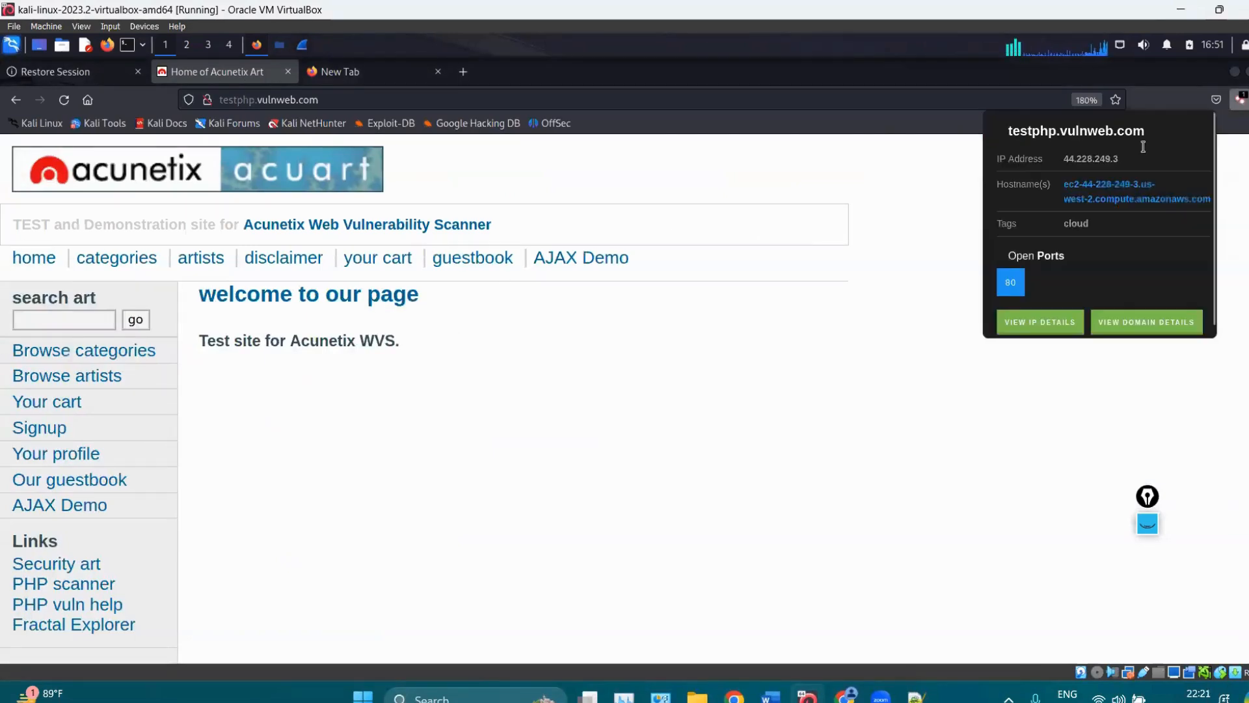
{"action": "left_click_drag", "start_coordinate": [1084, 158], "coordinate": [1151, 161]}
{"action": "key", "text": "ctrl+c"}
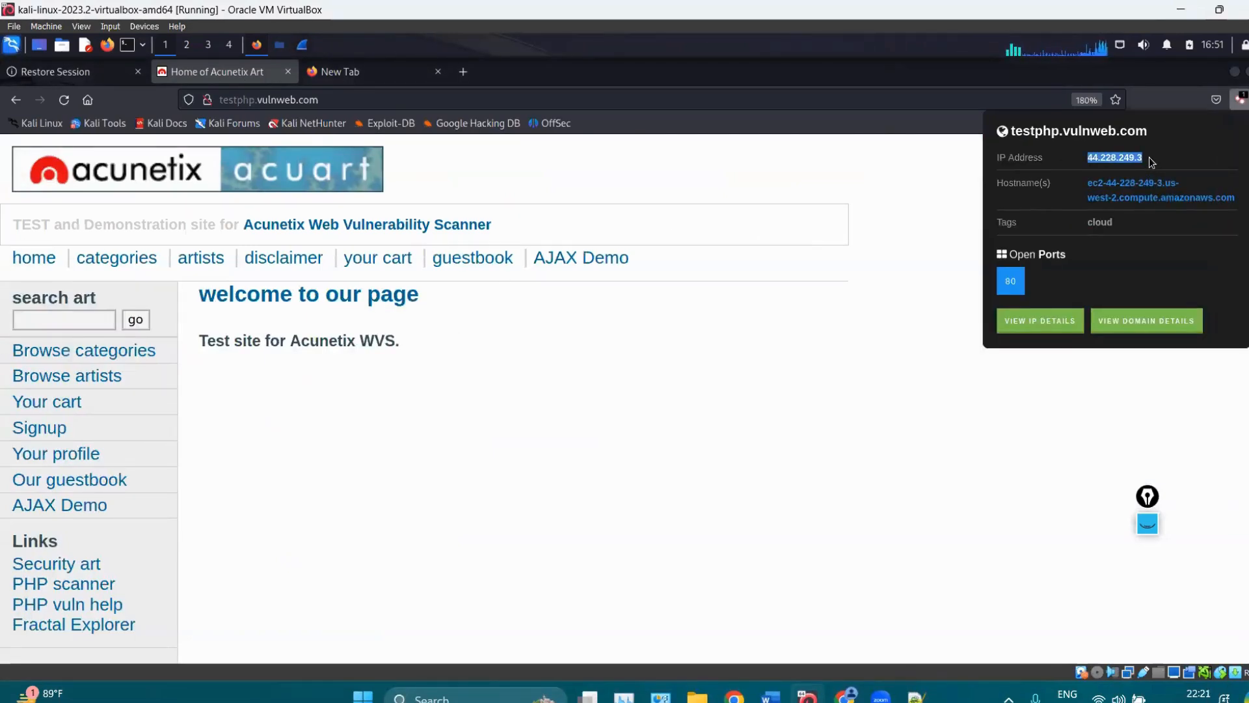
Return to Wireshark, replace the address in the display filter with 44.228.249.3, and apply the combined port 53 filter.
{"action": "left_click", "coordinate": [303, 45]}
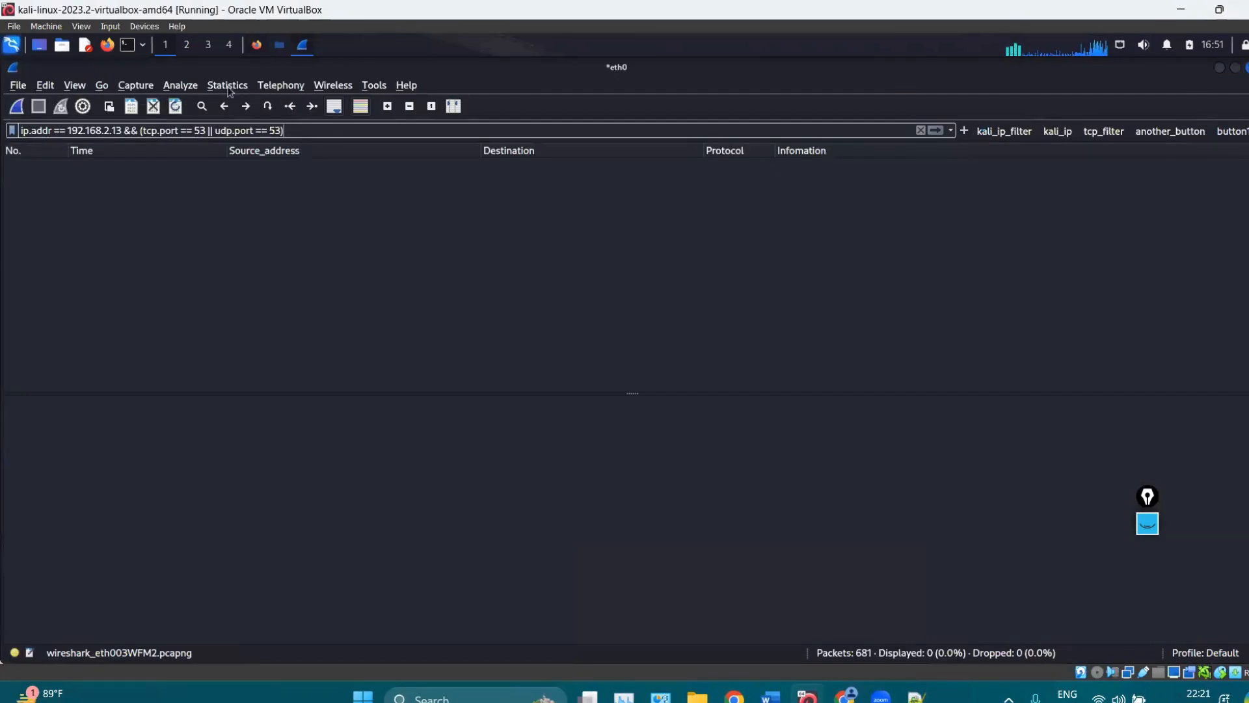
{"action": "left_click_drag", "start_coordinate": [122, 130], "coordinate": [63, 133]}
{"action": "key", "text": "ctrl+v"}
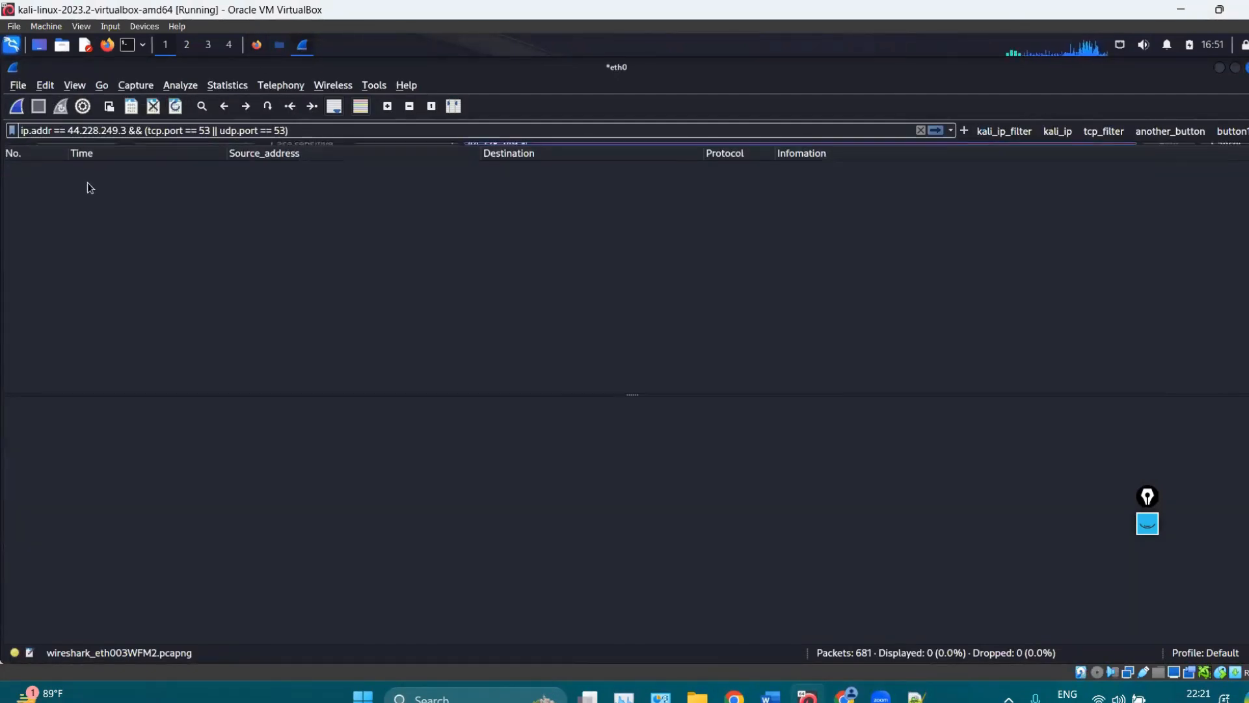
{"action": "key", "text": "ctrl+f"}
{"action": "key", "text": "ctrl+v"}
{"action": "left_click", "coordinate": [1219, 156]}
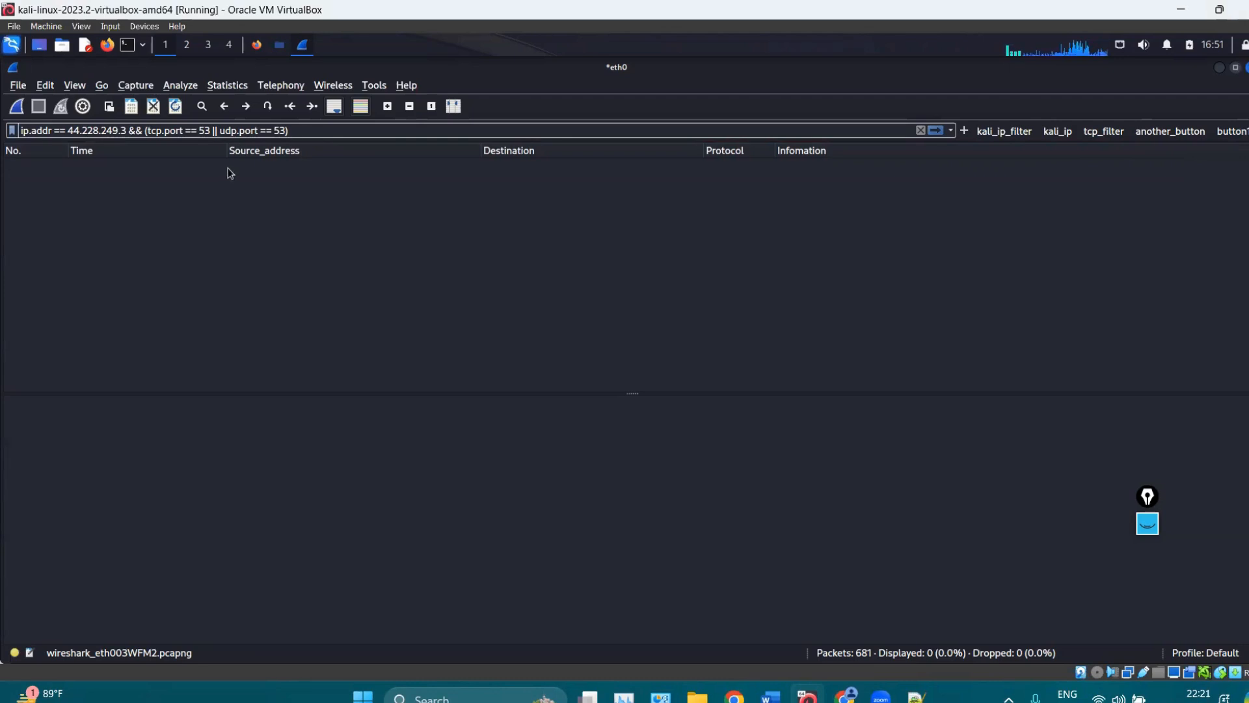
{"action": "left_click", "coordinate": [300, 129]}
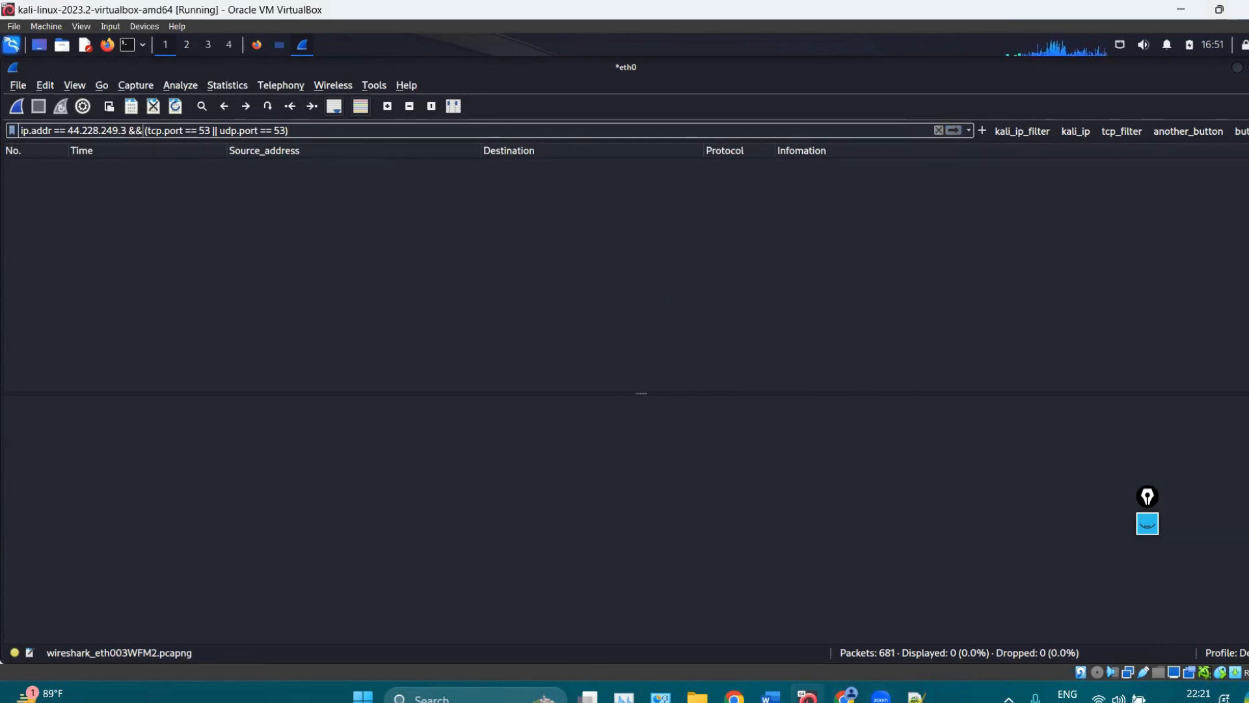
In Filters.txt, insert blank lines below the combined address and port 53 filter and write "ip.addr == 44.228.249.3" there.
{"action": "left_click", "coordinate": [917, 696]}
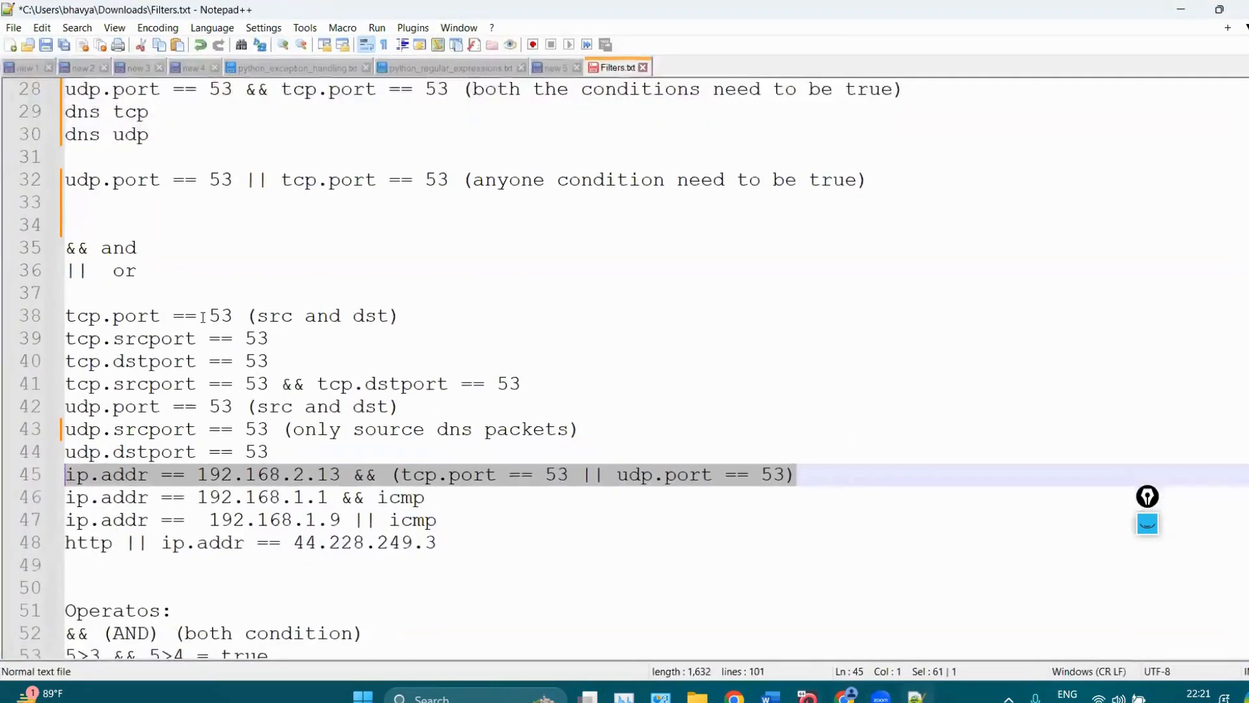
{"action": "left_click", "coordinate": [851, 483]}
{"action": "key", "text": "Return"}
{"action": "key", "text": "Return"}
{"action": "key", "text": "Return"}
{"action": "key", "text": "Return"}
{"action": "key", "text": "Up"}
{"action": "key", "text": "Up"}
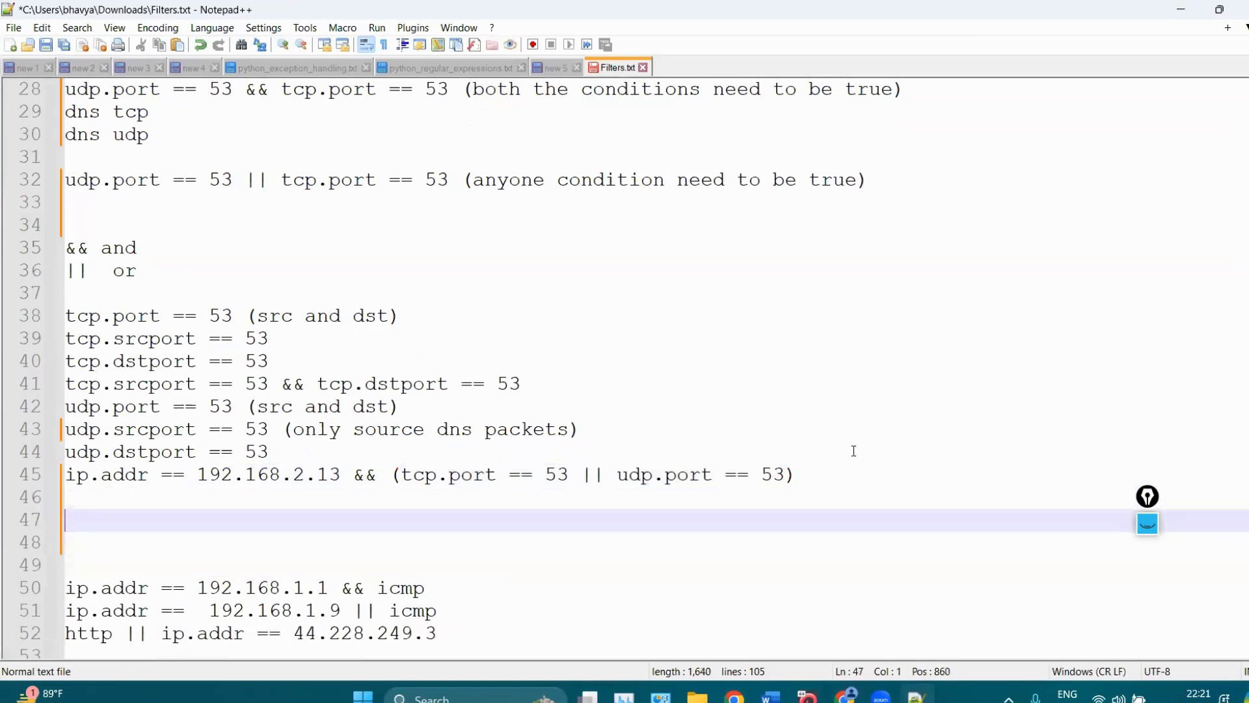
{"action": "type", "text": "ip.addr ="}
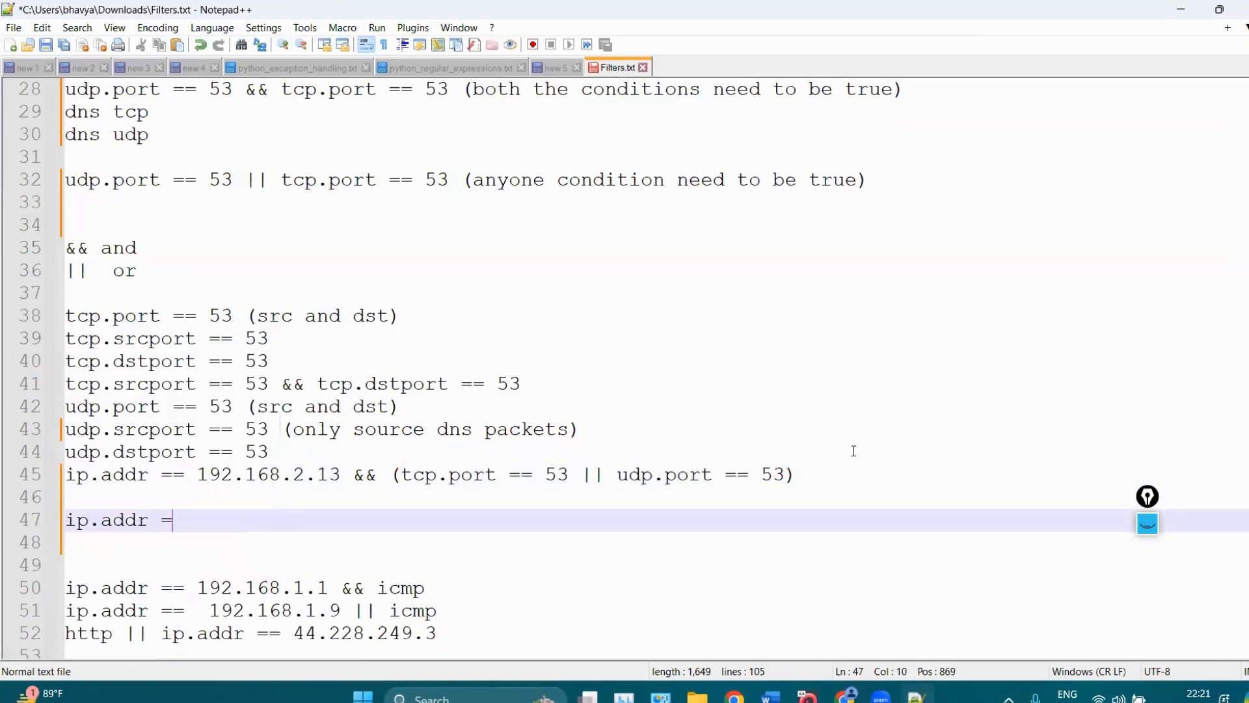
{"action": "type", "text": "="}
{"action": "key", "text": "ctrl+v"}
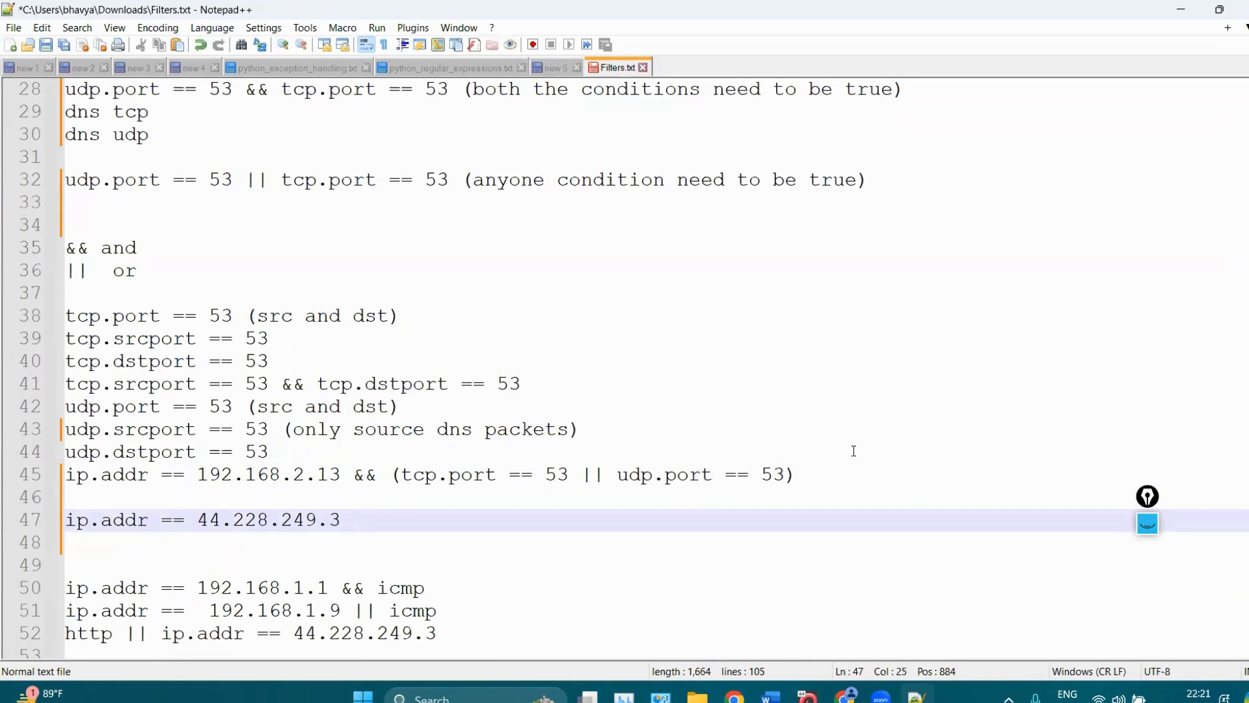
Append "&& http" to the "ip.addr == 44.228.249.3" line in Filters.txt.
{"action": "type", "text": "&& hjttp"}
{"action": "key", "text": "BackSpace"}
{"action": "key", "text": "BackSpace"}
{"action": "key", "text": "BackSpace"}
{"action": "key", "text": "BackSpace"}
{"action": "type", "text": "ttp"}
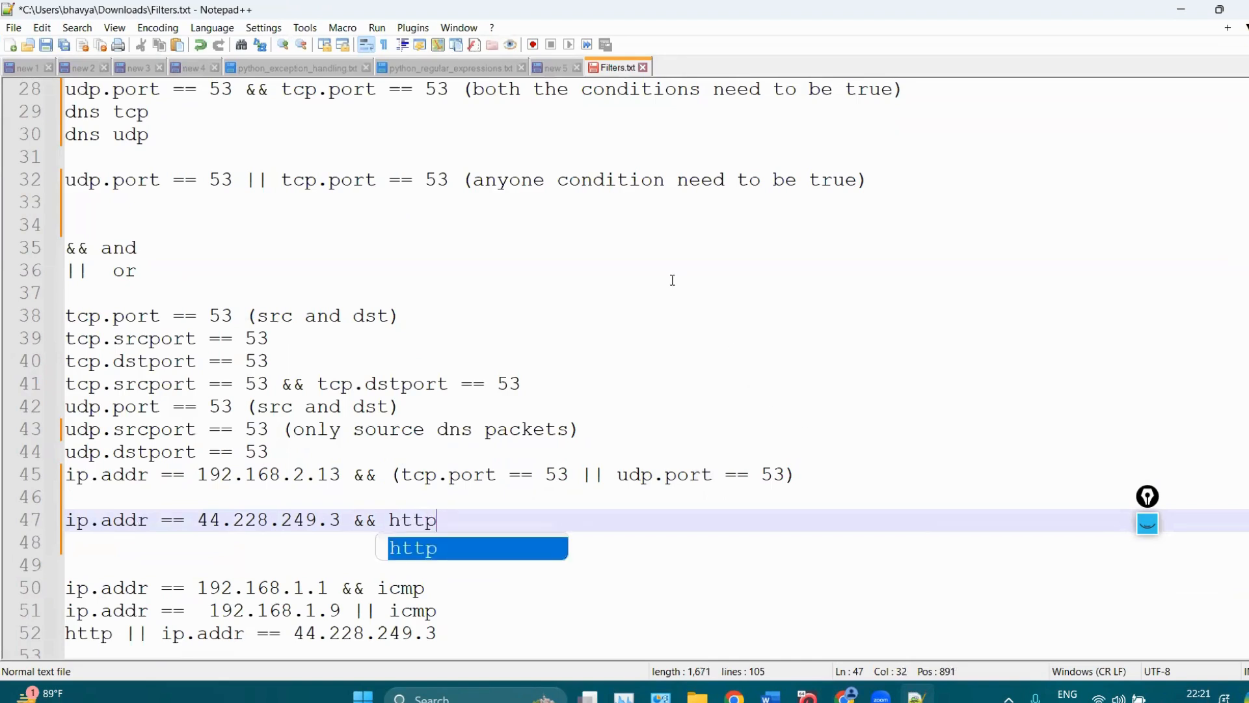
{"action": "left_click", "coordinate": [520, 300]}
{"action": "left_click_drag", "start_coordinate": [197, 519], "coordinate": [341, 520]}
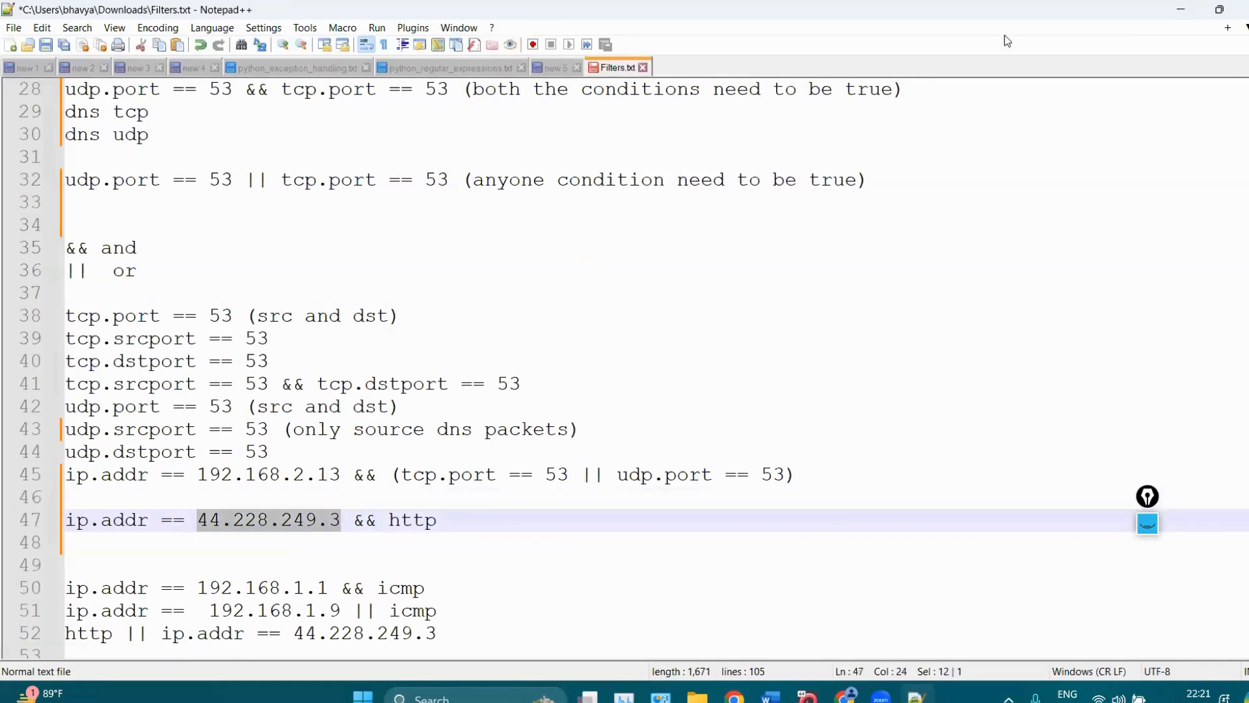
Switch to Wireshark, replace the port 53 conditions in the display filter with http, and apply "ip.addr == 44.228.249.3 && http".
{"action": "key", "text": "alt+Tab"}
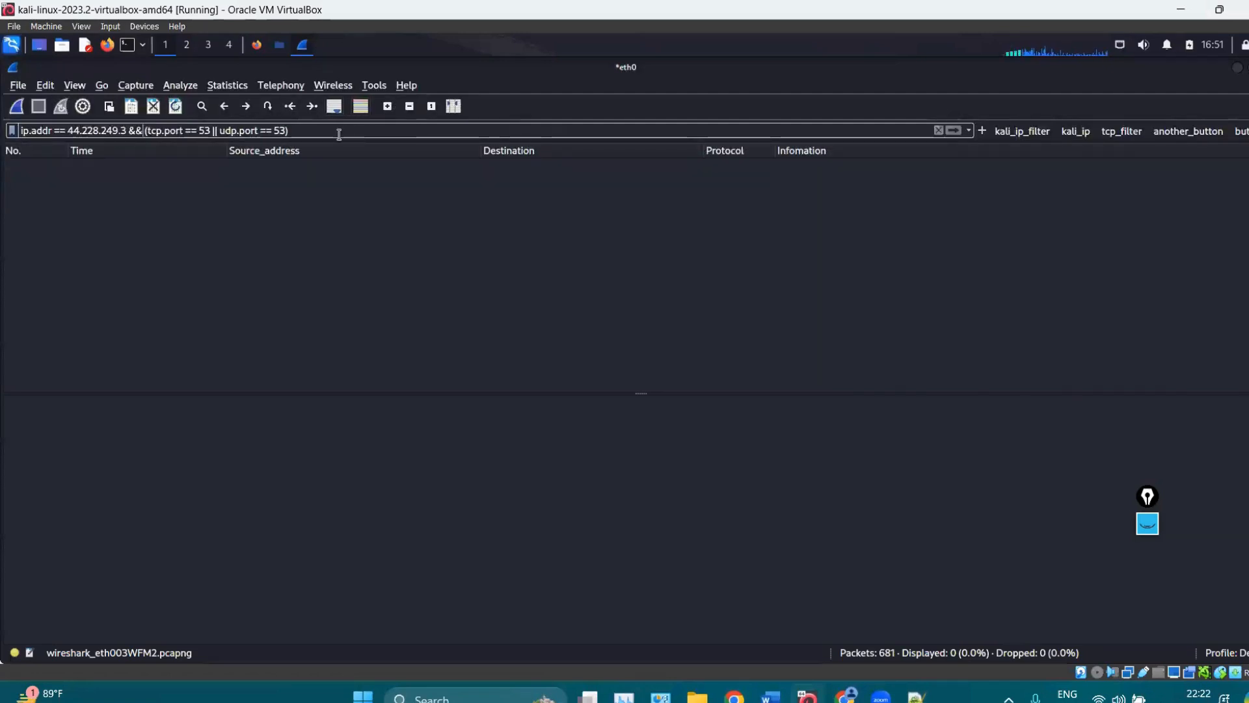
{"action": "left_click_drag", "start_coordinate": [339, 134], "coordinate": [171, 124]}
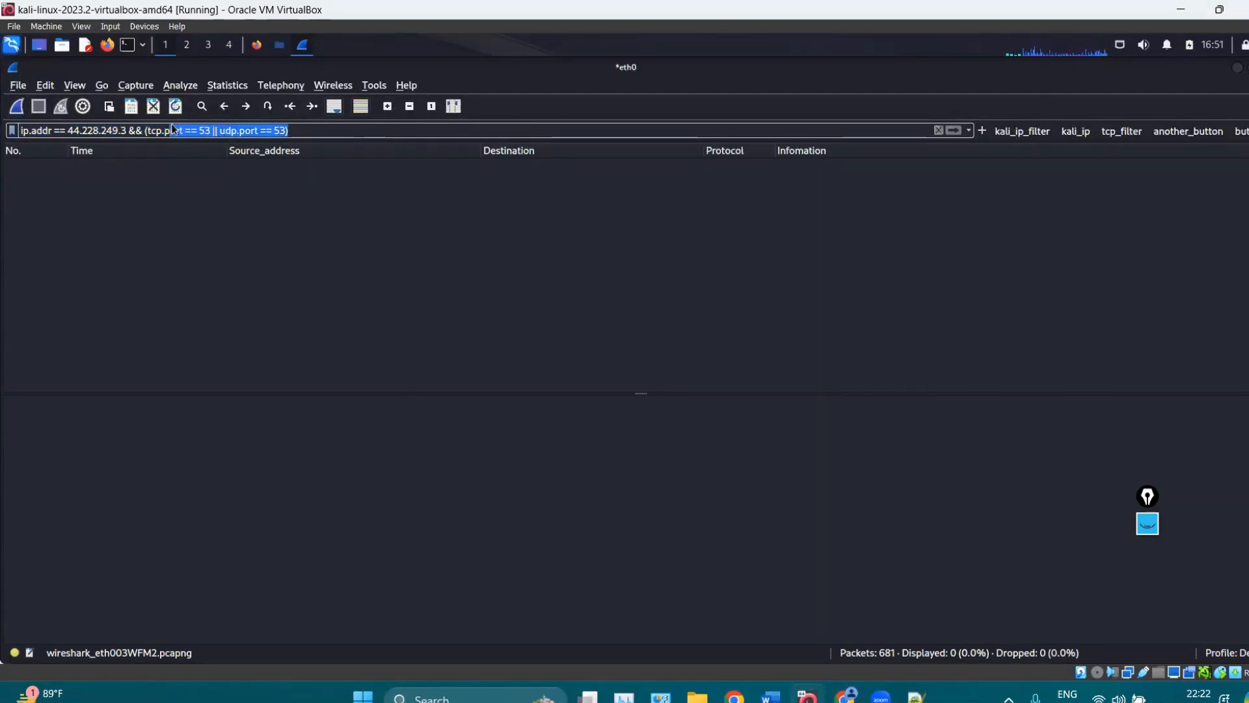
{"action": "key", "text": "BackSpace"}
{"action": "key", "text": "BackSpace"}
{"action": "key", "text": "BackSpace"}
{"action": "key", "text": "BackSpace"}
{"action": "key", "text": "BackSpace"}
{"action": "key", "text": "BackSpace"}
{"action": "key", "text": "BackSpace"}
{"action": "type", "text": "http"}
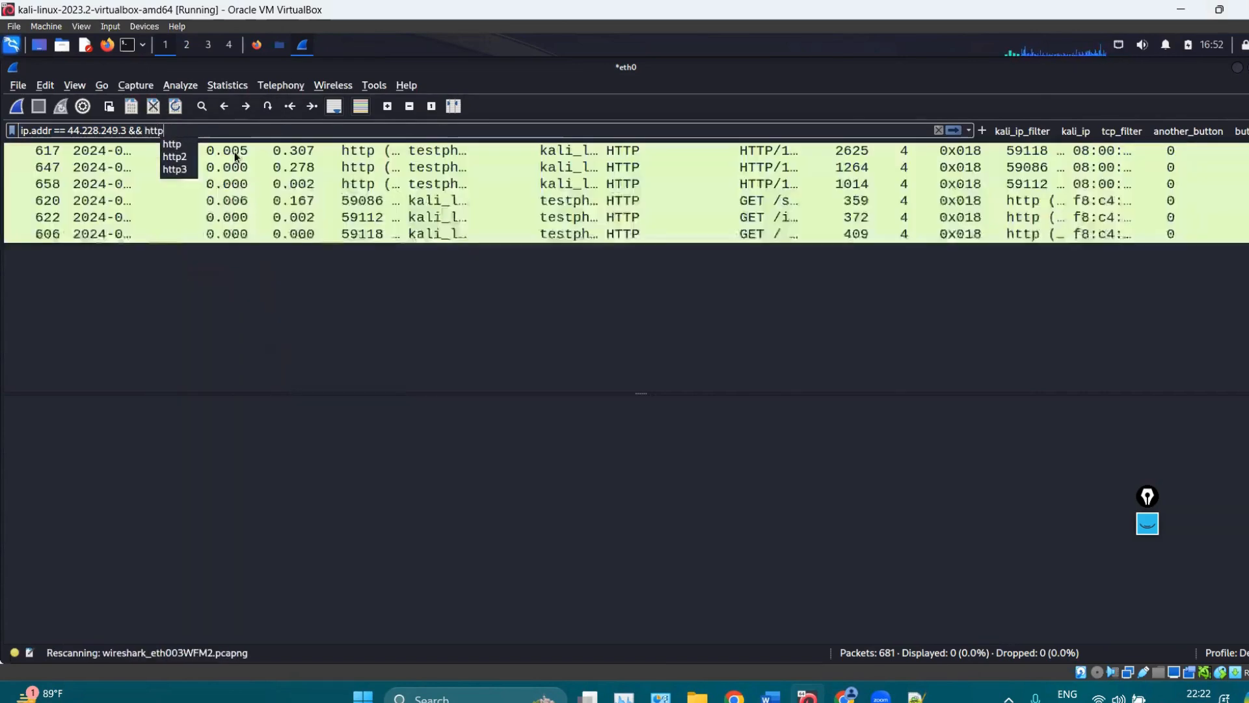
{"action": "key", "text": "Return"}
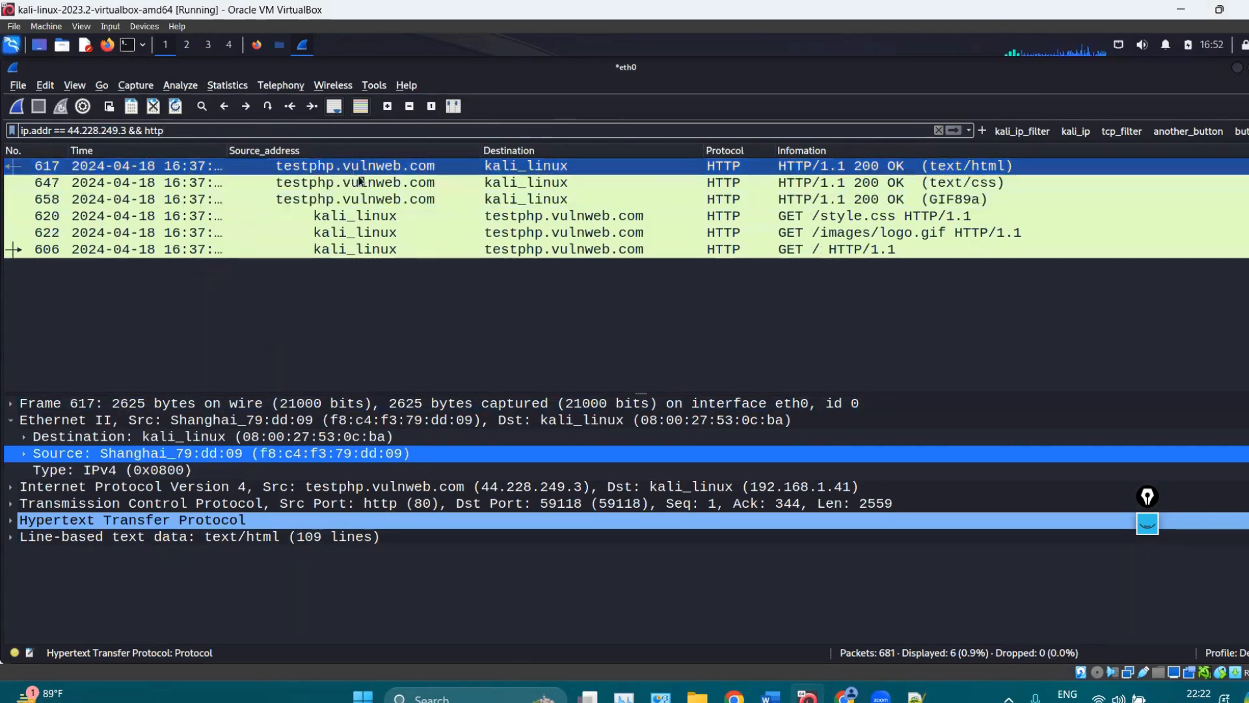
Change the display filter's operator from && to || and apply "ip.addr == 44.228.249.3 || http".
{"action": "left_click", "coordinate": [138, 129]}
{"action": "key", "text": "BackSpace"}
{"action": "key", "text": "BackSpace"}
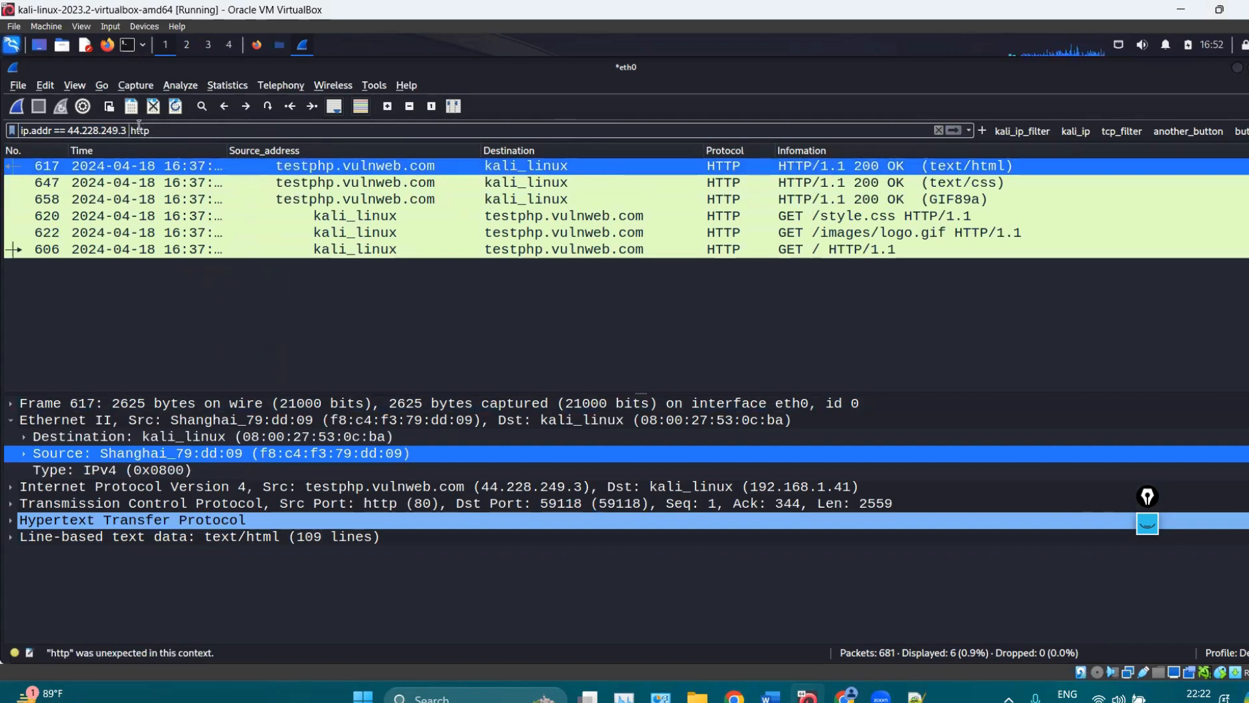
{"action": "type", "text": "||"}
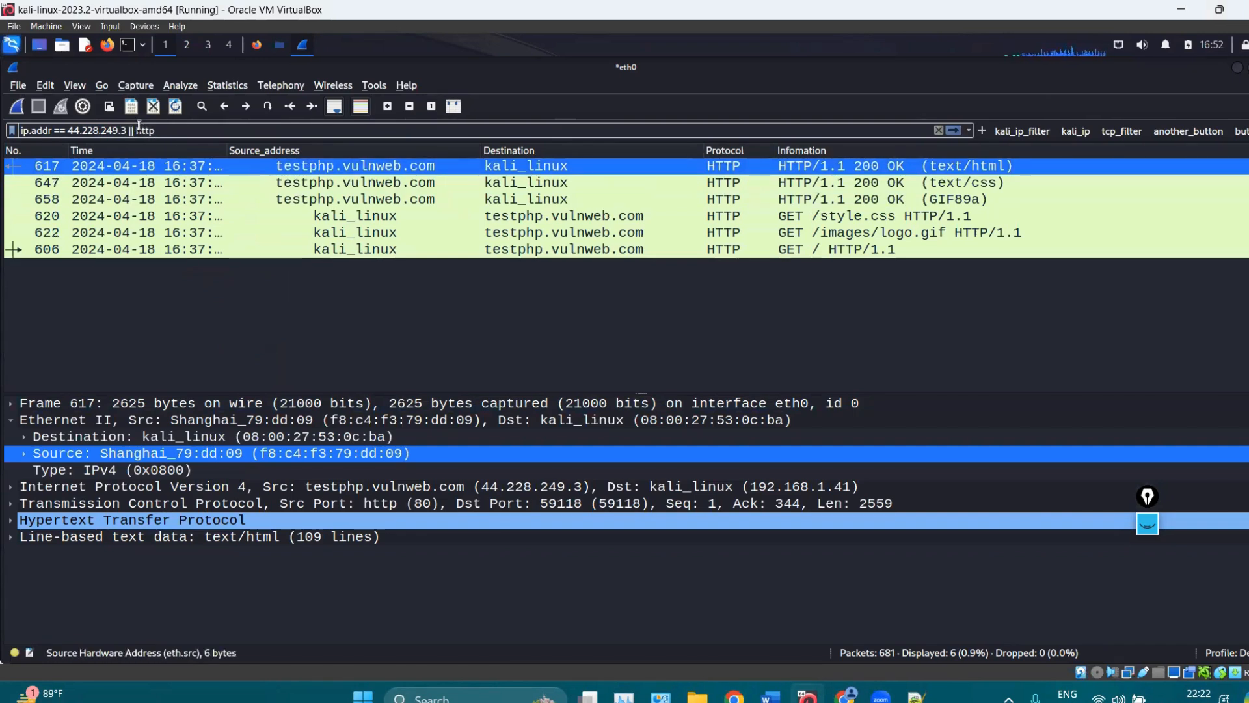
{"action": "key", "text": "Return"}
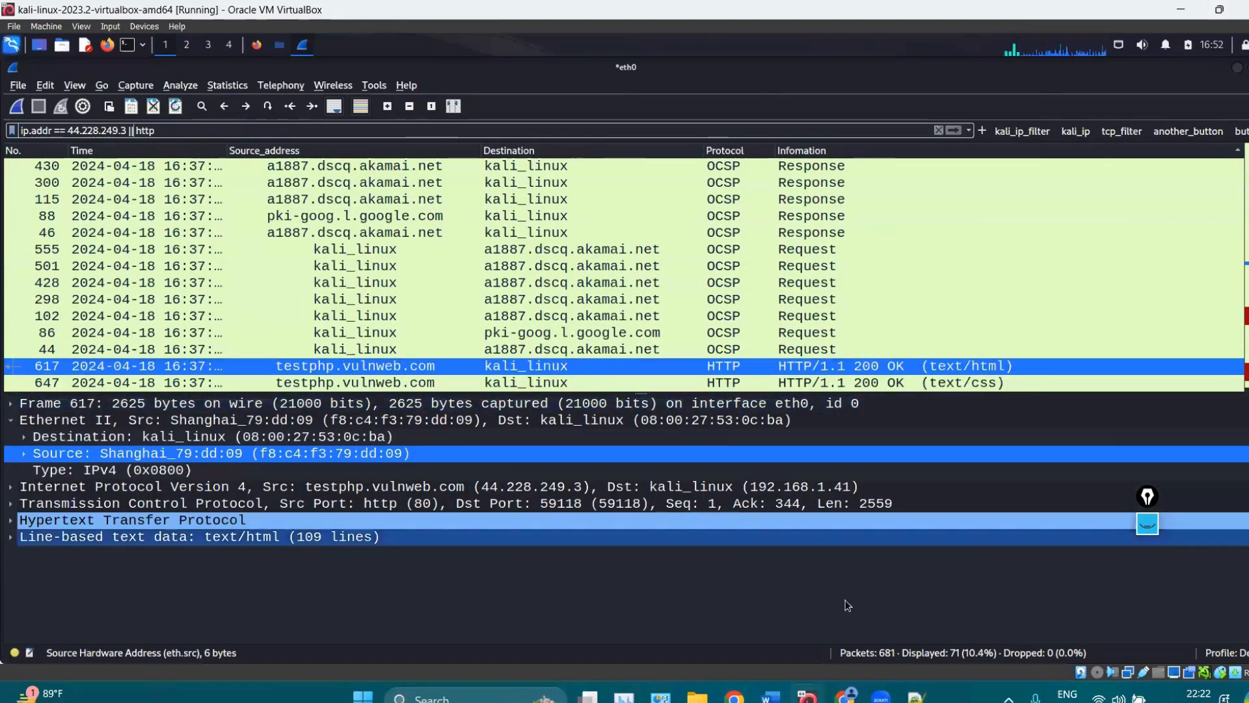
In Filters.txt, duplicate the "ip.addr == 44.228.249.3 && http" line directly below it and change the copy's operator to ||.
{"action": "key", "text": "alt+Tab"}
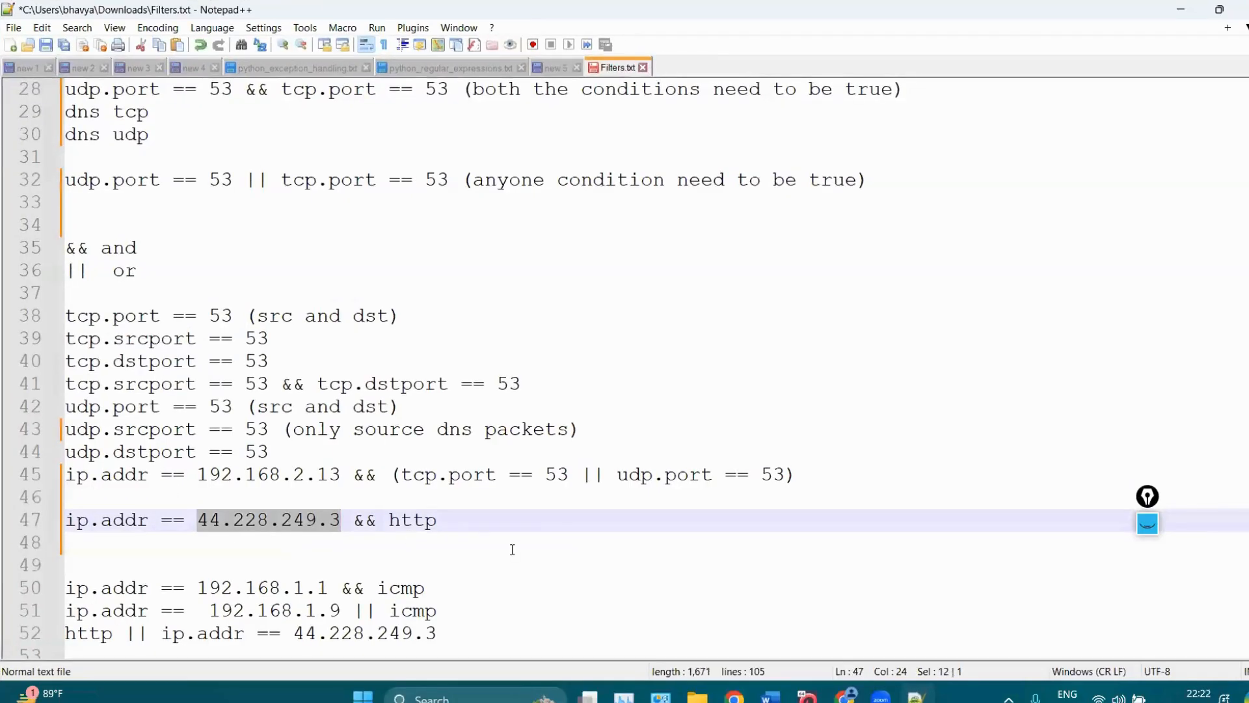
{"action": "left_click", "coordinate": [502, 519]}
{"action": "key", "text": "Return"}
{"action": "left_click_drag", "start_coordinate": [501, 518], "coordinate": [185, 520]}
{"action": "left_click_drag", "start_coordinate": [77, 491], "coordinate": [51, 522]}
{"action": "key", "text": "ctrl+c"}
{"action": "left_click", "coordinate": [132, 589]}
{"action": "left_click", "coordinate": [130, 564]}
{"action": "left_click", "coordinate": [130, 543]}
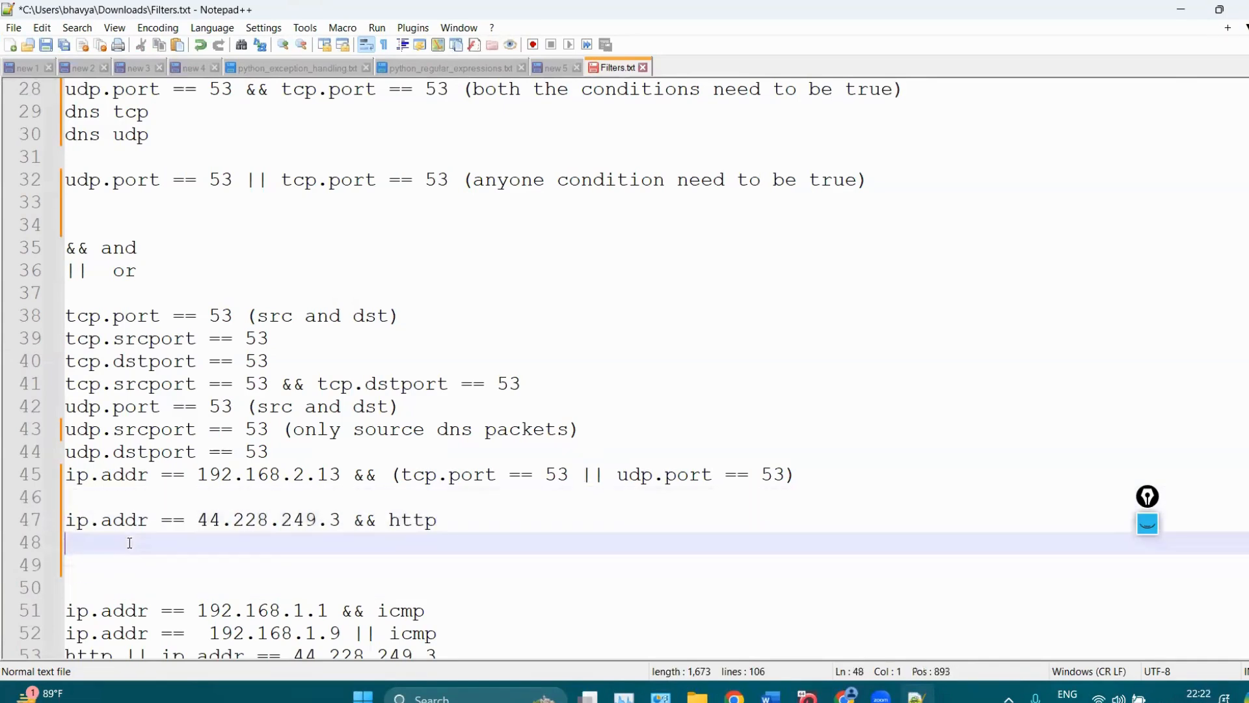
{"action": "key", "text": "ctrl+v"}
{"action": "left_click", "coordinate": [376, 536]}
{"action": "key", "text": "BackSpace"}
{"action": "key", "text": "BackSpace"}
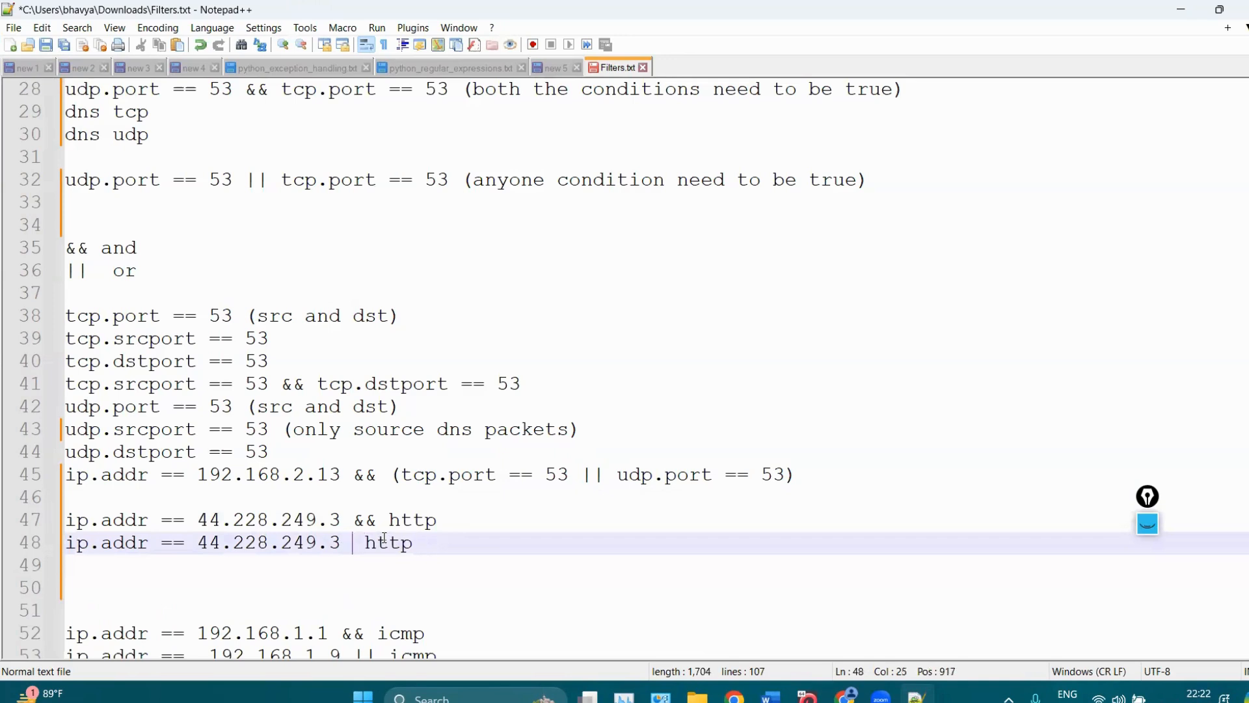
{"action": "type", "text": "||"}
Examine the address and http conditions on either side of the || operator in the new filter line.
{"action": "left_click", "coordinate": [344, 552]}
{"action": "left_click_drag", "start_coordinate": [341, 546], "coordinate": [65, 547]}
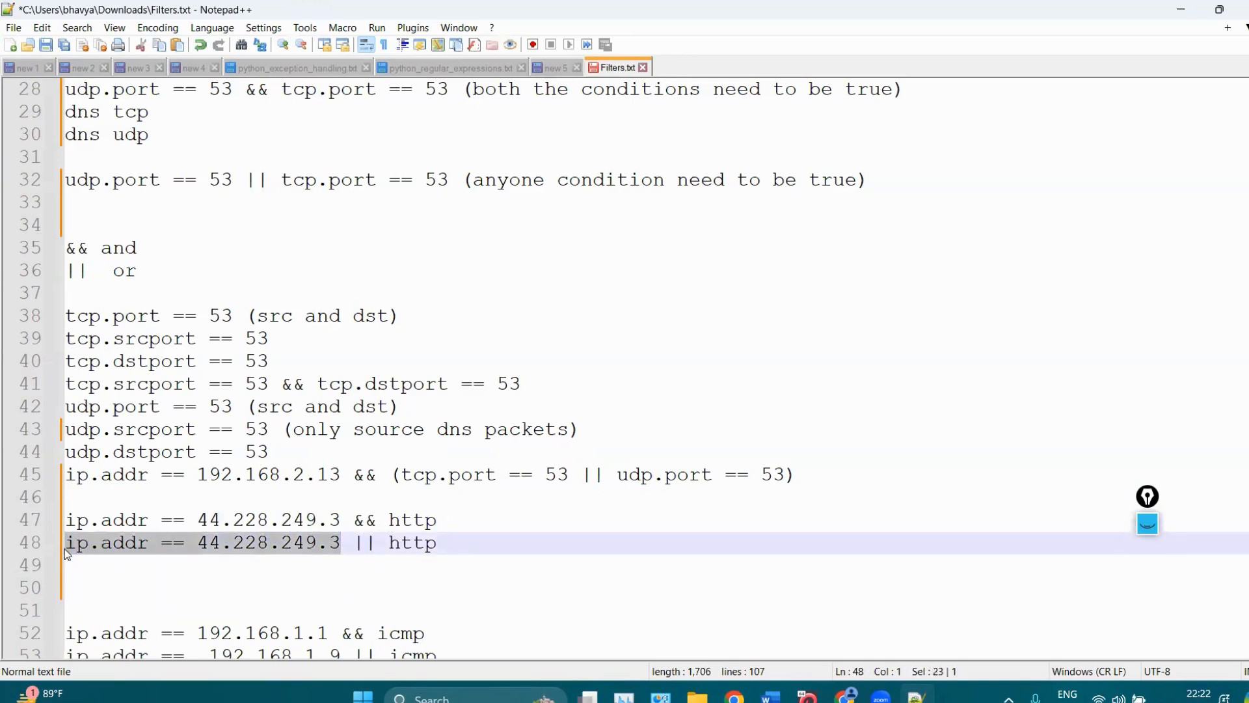
{"action": "left_click", "coordinate": [318, 543]}
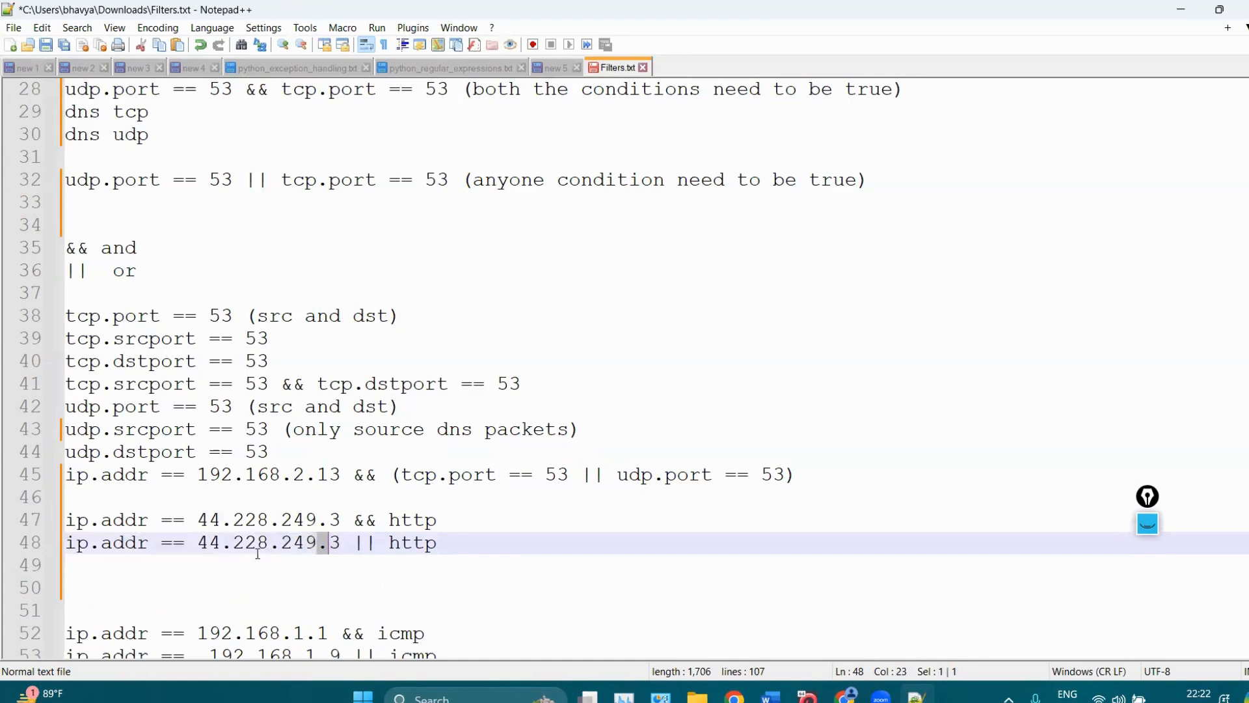
{"action": "left_click_drag", "start_coordinate": [197, 542], "coordinate": [479, 544]}
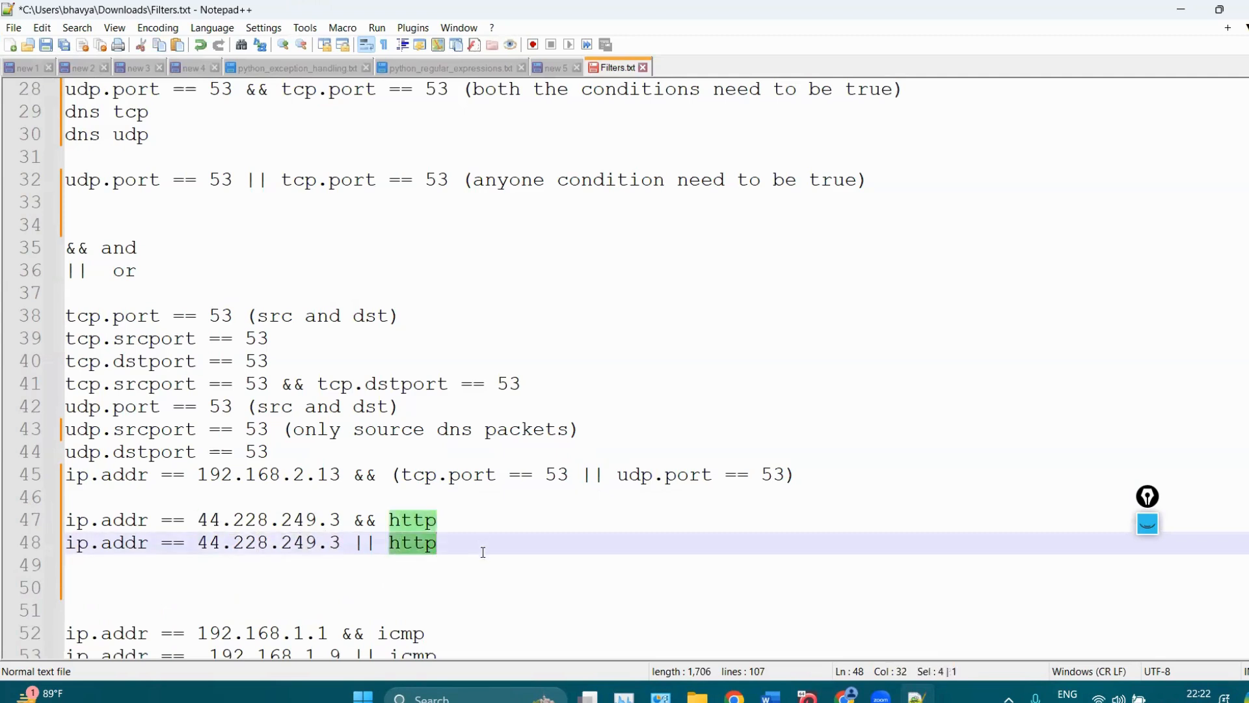
{"action": "left_click", "coordinate": [485, 556]}
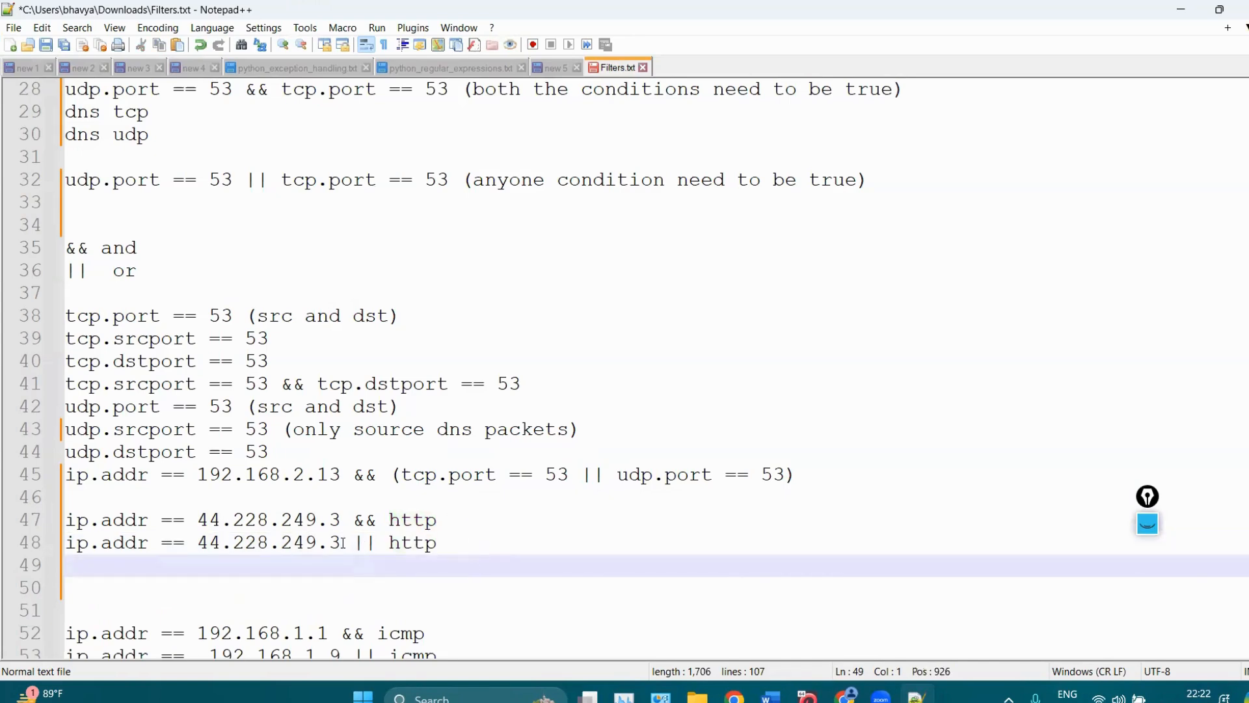
{"action": "left_click_drag", "start_coordinate": [343, 542], "coordinate": [52, 554]}
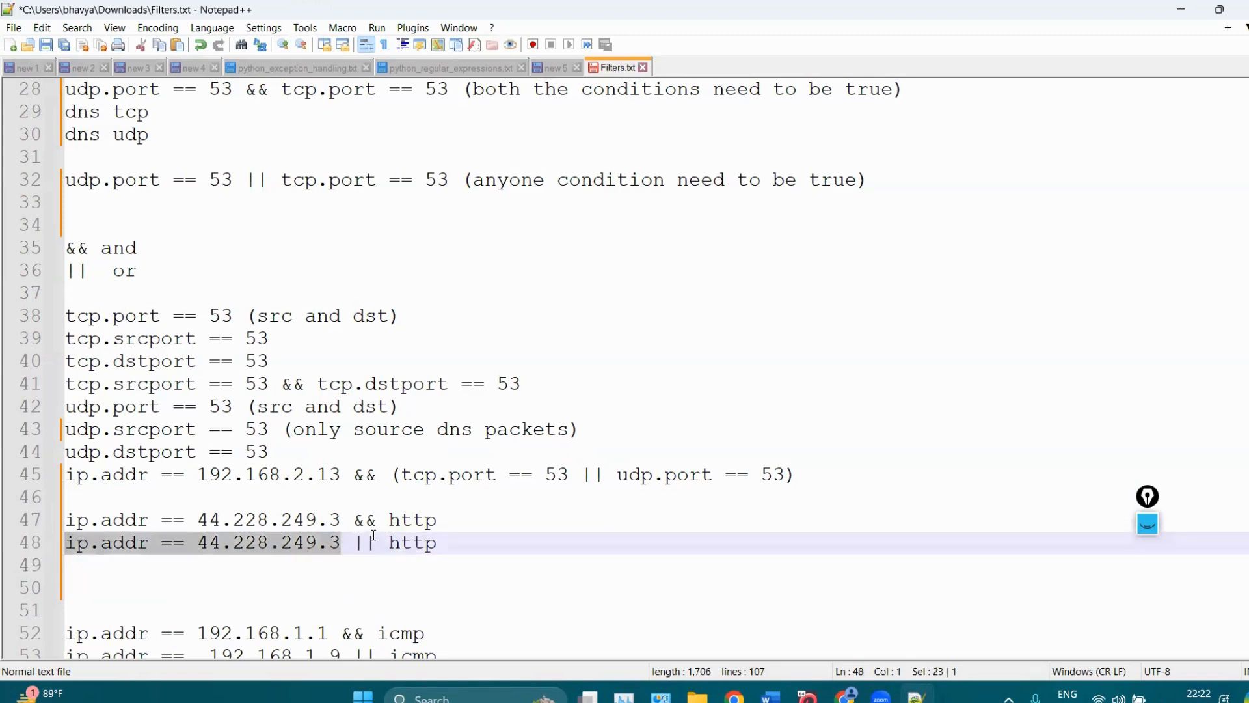
{"action": "left_click_drag", "start_coordinate": [385, 539], "coordinate": [471, 535]}
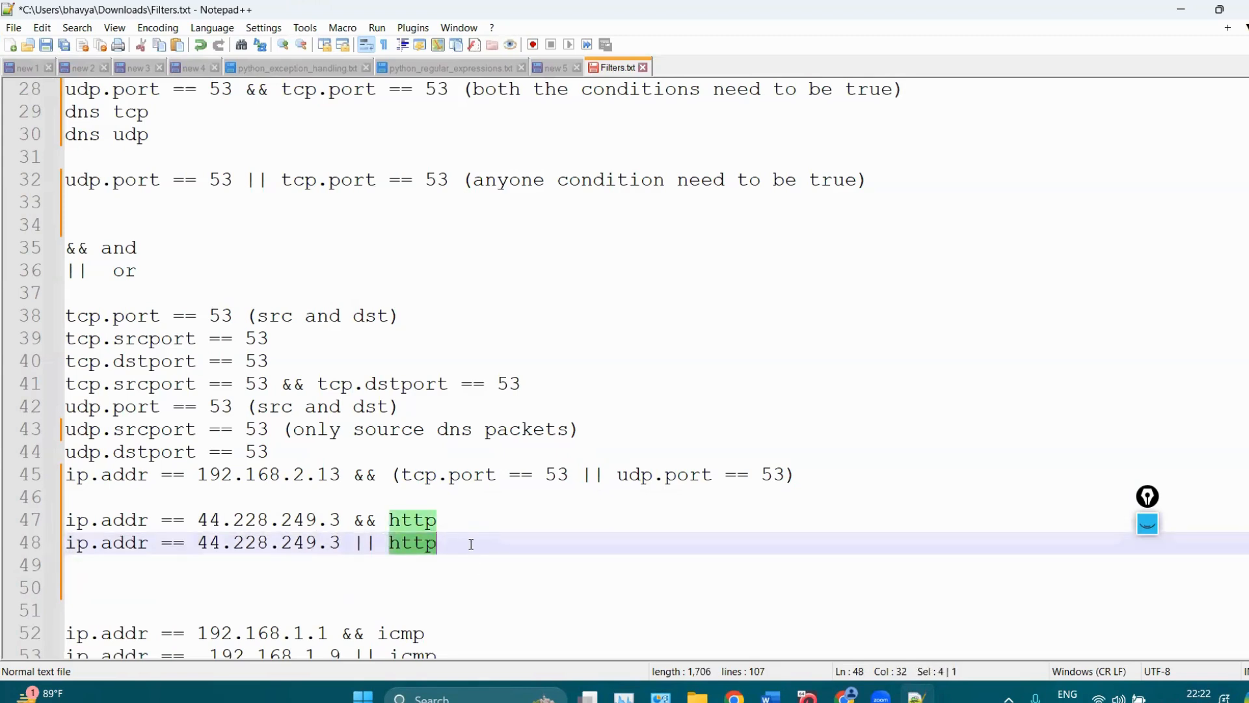
{"action": "left_click", "coordinate": [472, 544]}
{"action": "left_click_drag", "start_coordinate": [454, 544], "coordinate": [379, 549]}
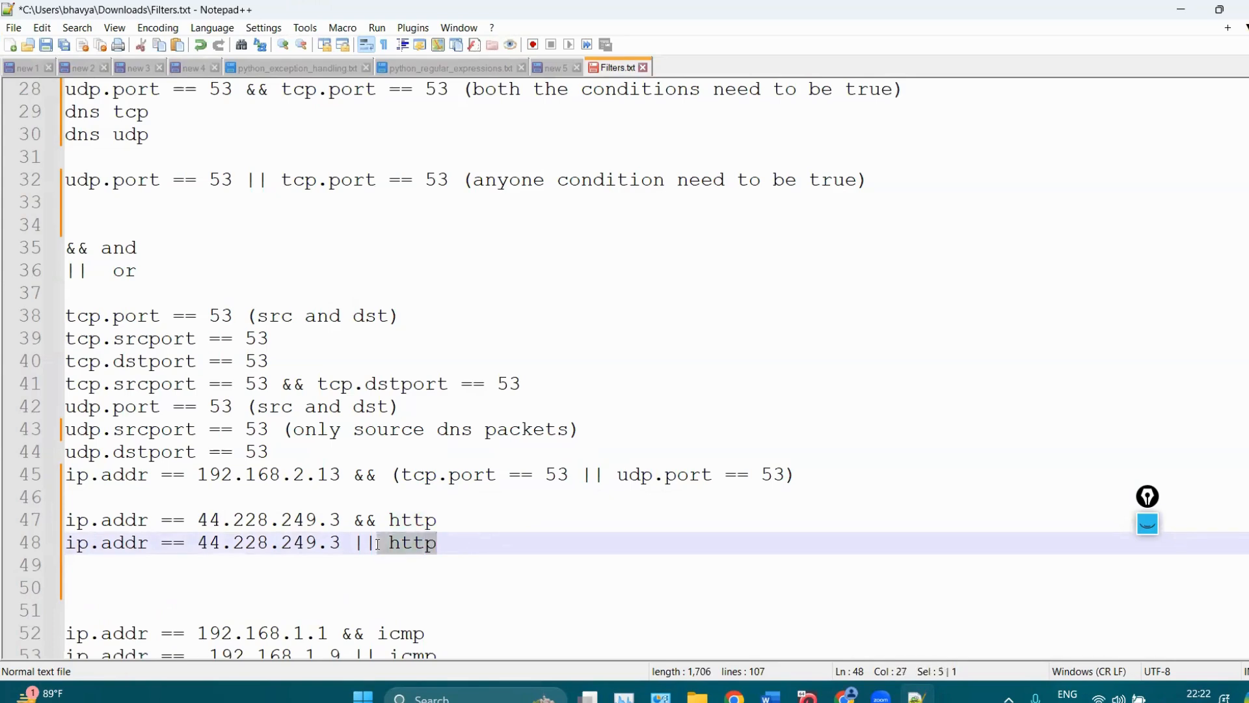
{"action": "left_click", "coordinate": [387, 545]}
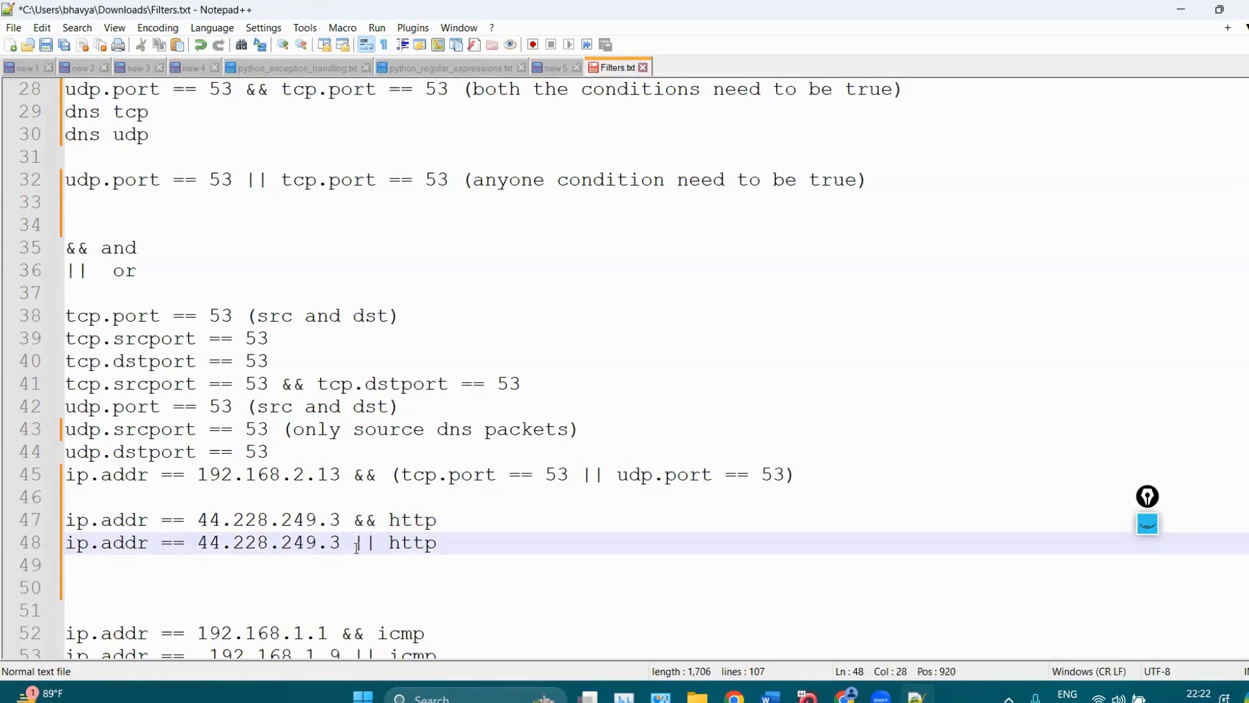
{"action": "left_click_drag", "start_coordinate": [351, 542], "coordinate": [52, 556]}
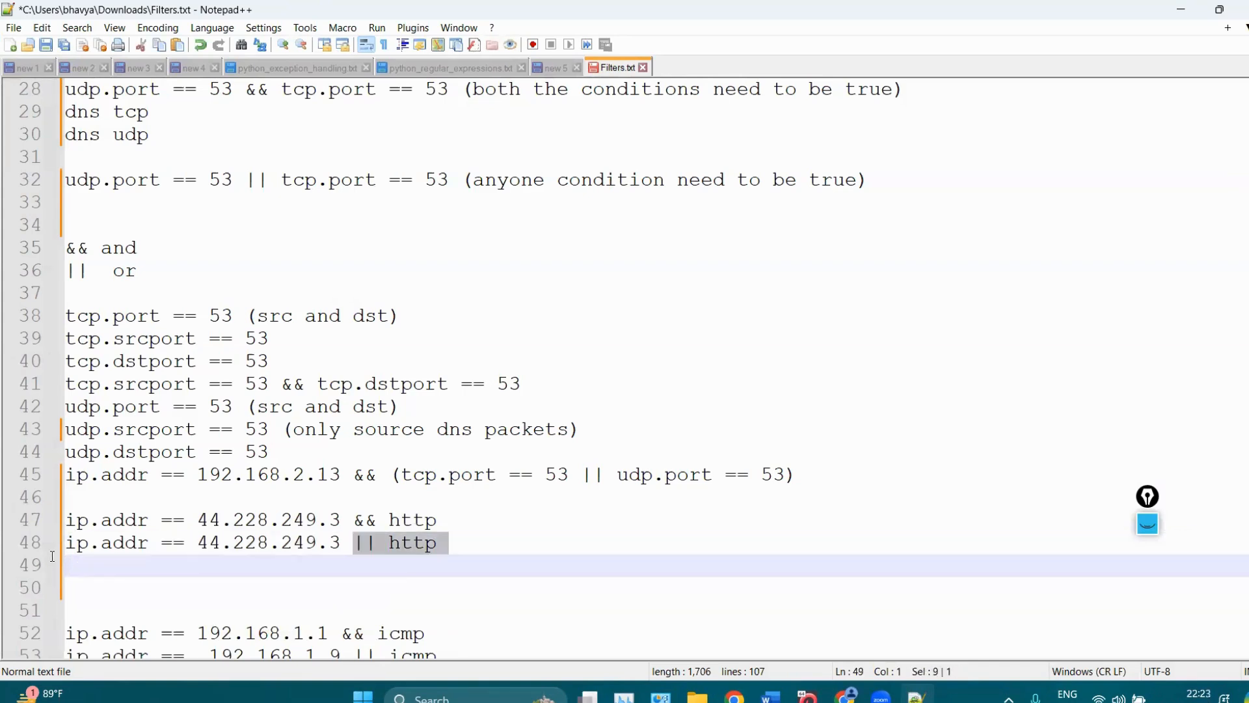
{"action": "left_click", "coordinate": [198, 564]}
{"action": "left_click_drag", "start_coordinate": [186, 543], "coordinate": [342, 545]}
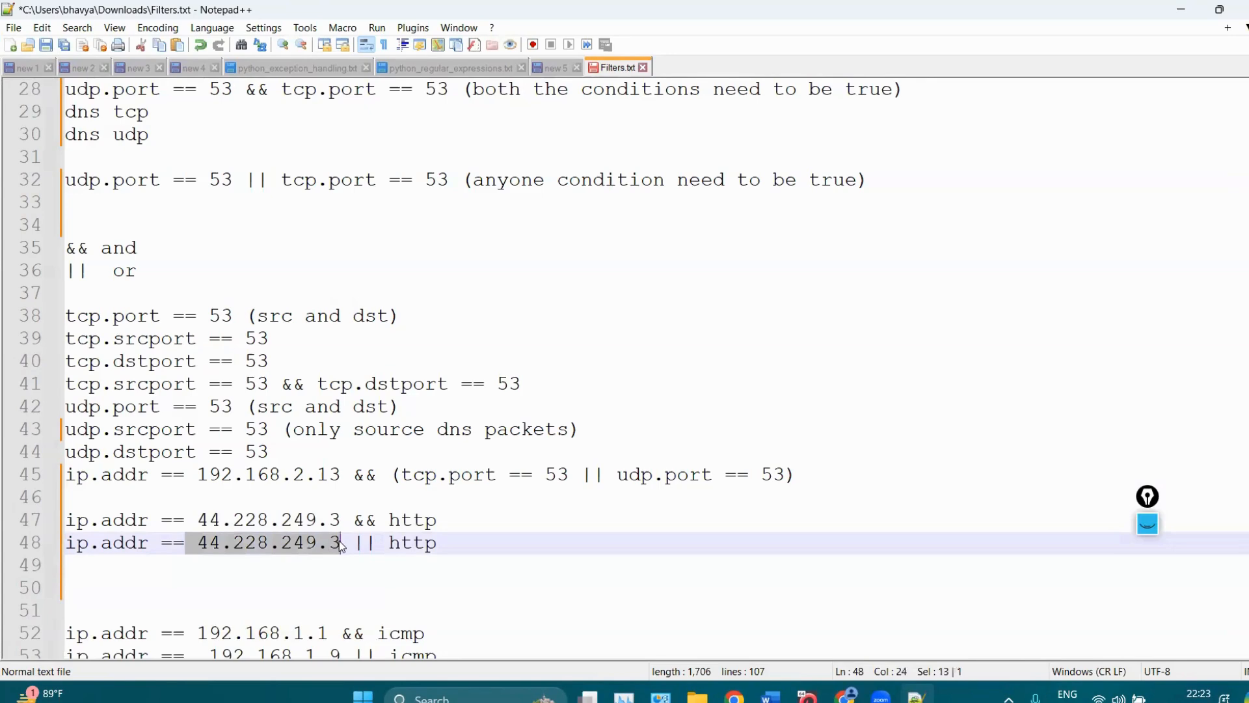
{"action": "left_click", "coordinate": [343, 543]}
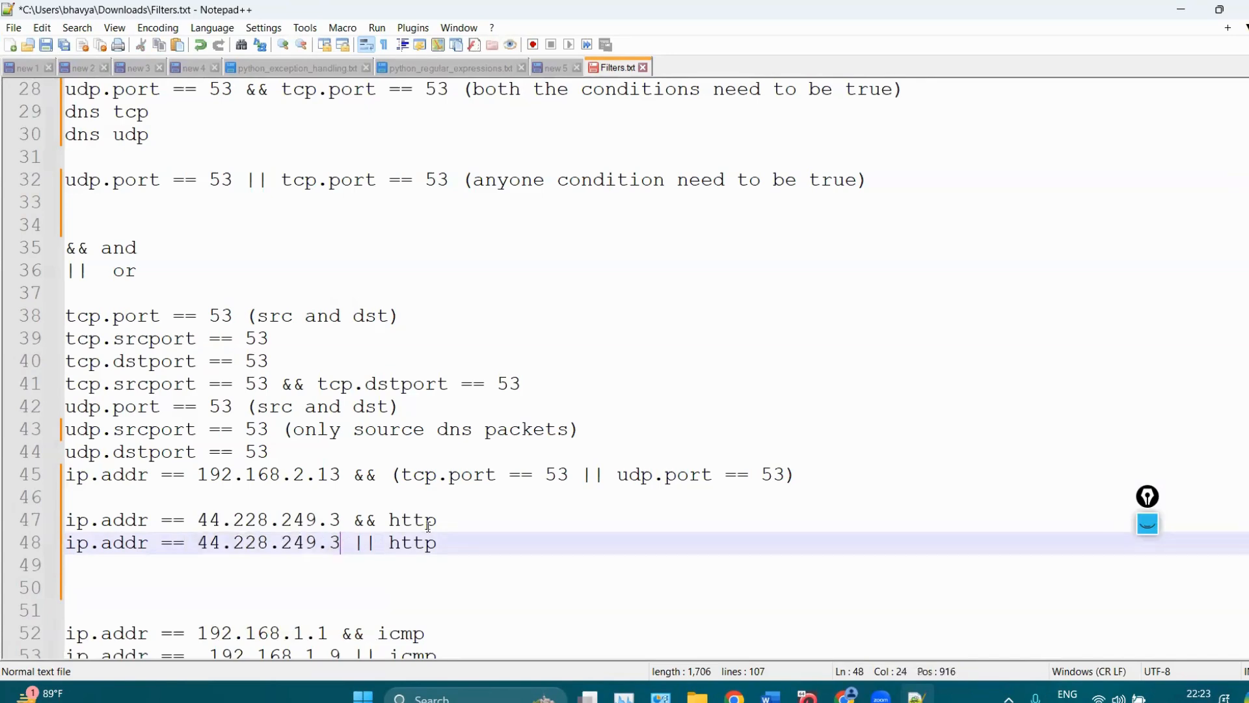
Switch to Wireshark and inspect the OCSP request packets sent to a1887.dscq.akamai.net in the filtered list.
{"action": "left_click", "coordinate": [1181, 9]}
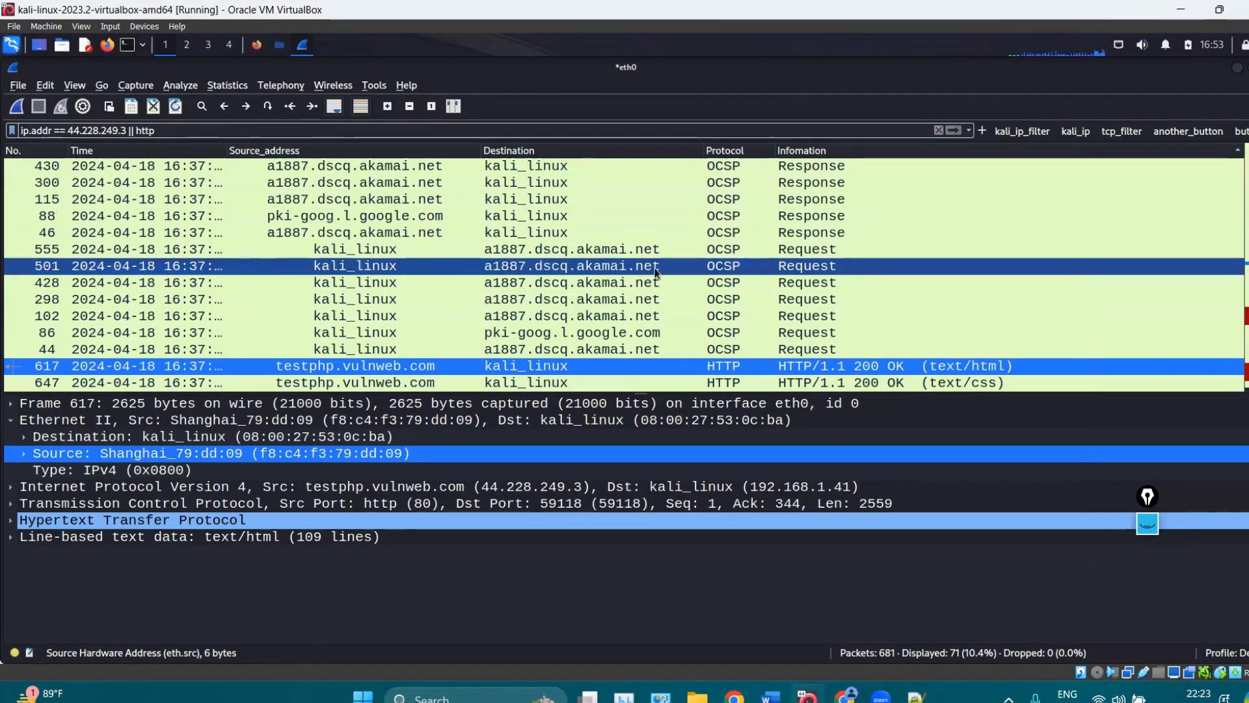
{"action": "left_click", "coordinate": [501, 264]}
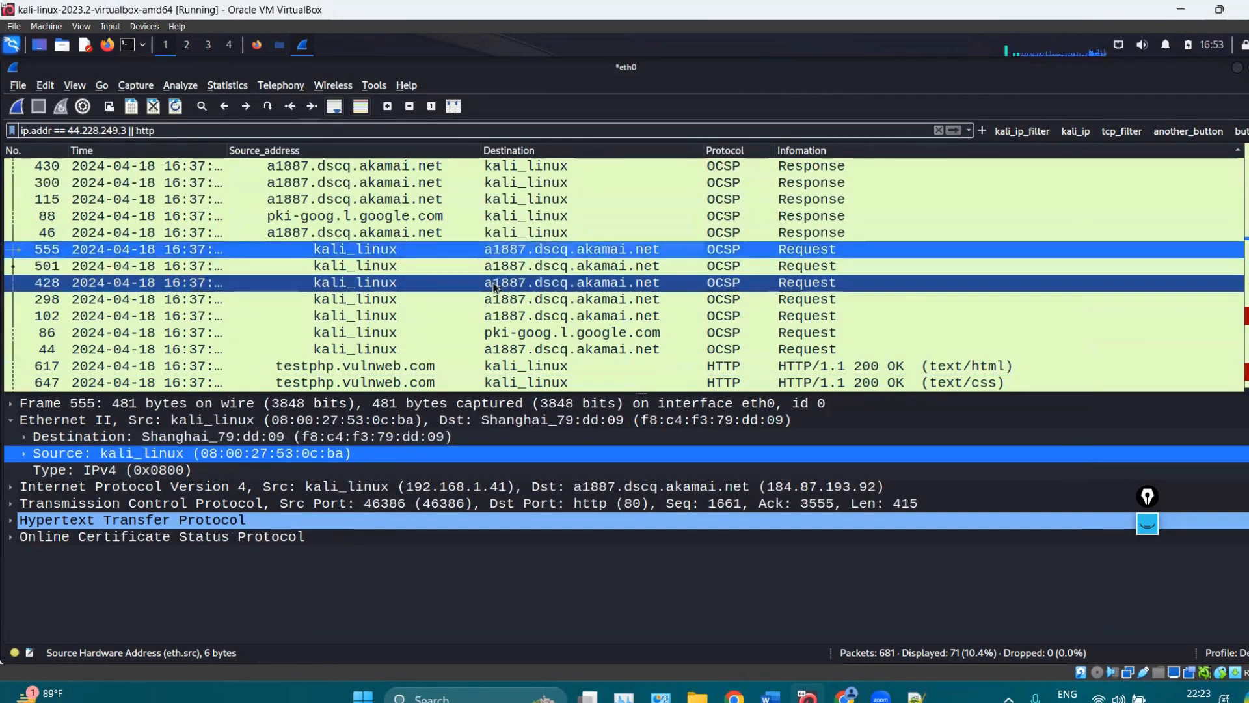
{"action": "left_click", "coordinate": [586, 283]}
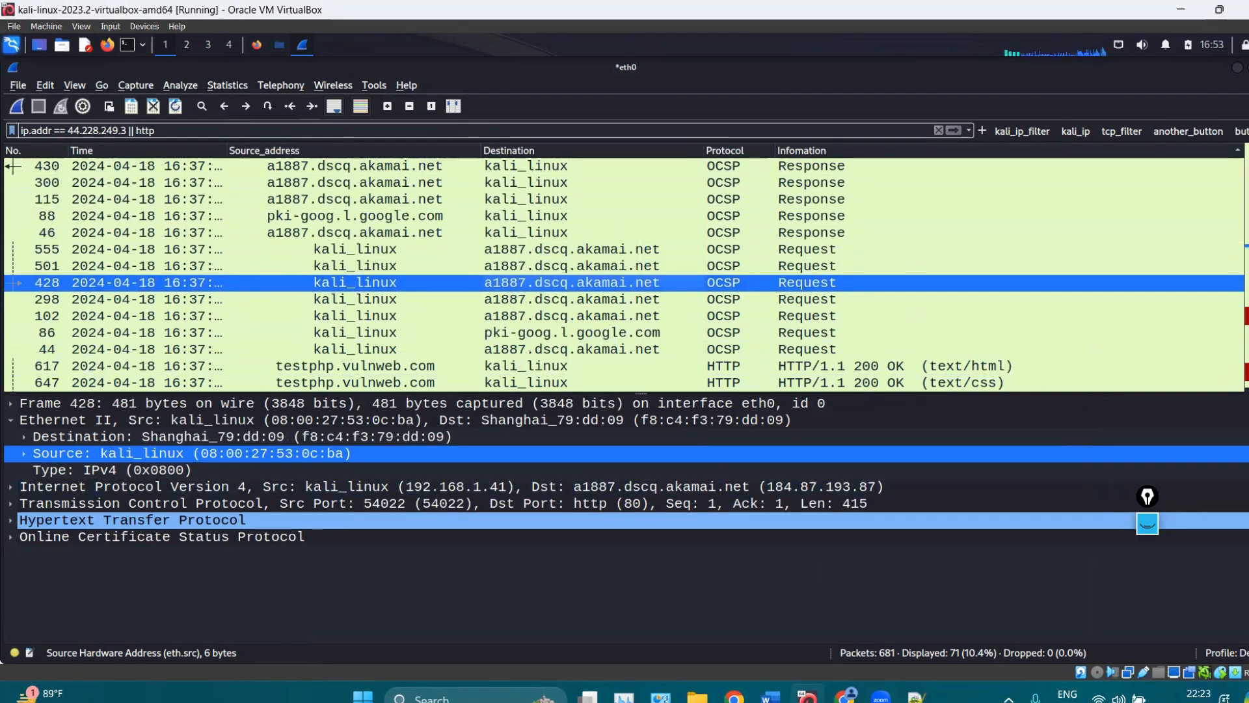
Return to Filters.txt and review the comparison operators >, <, >=, <=, != and == listed below the logical operator notes.
{"action": "left_click", "coordinate": [916, 698]}
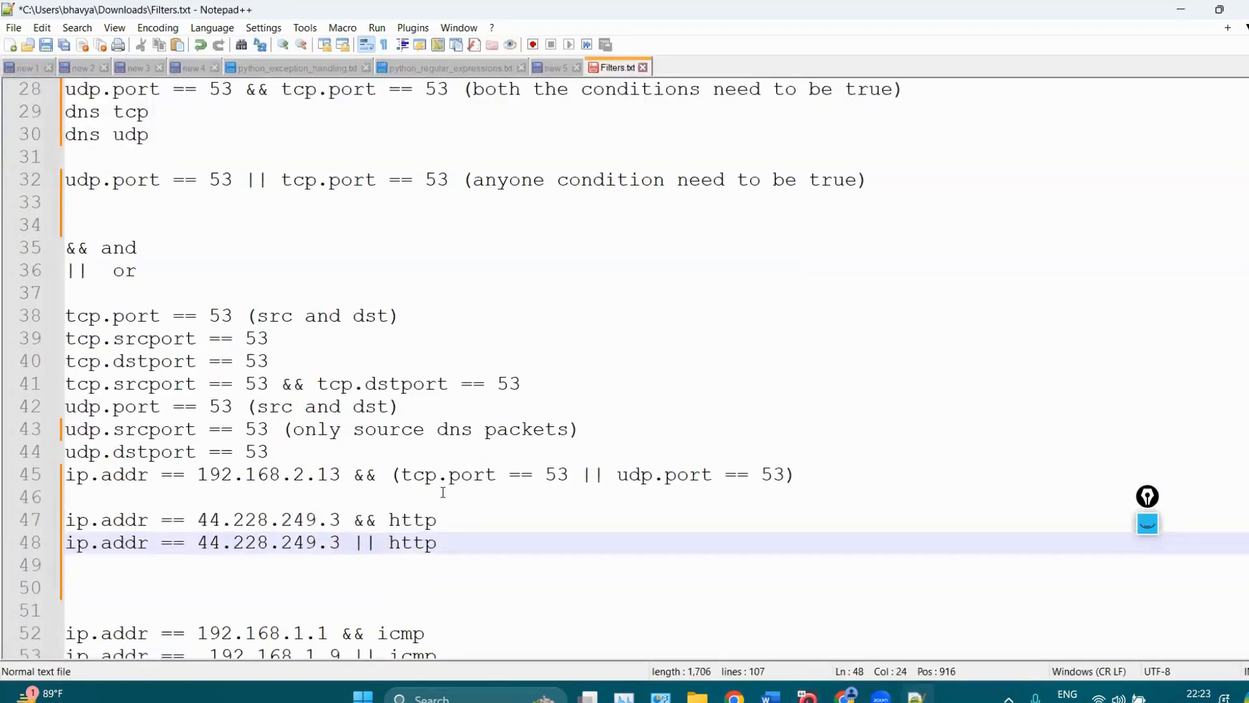
{"action": "left_click", "coordinate": [507, 525]}
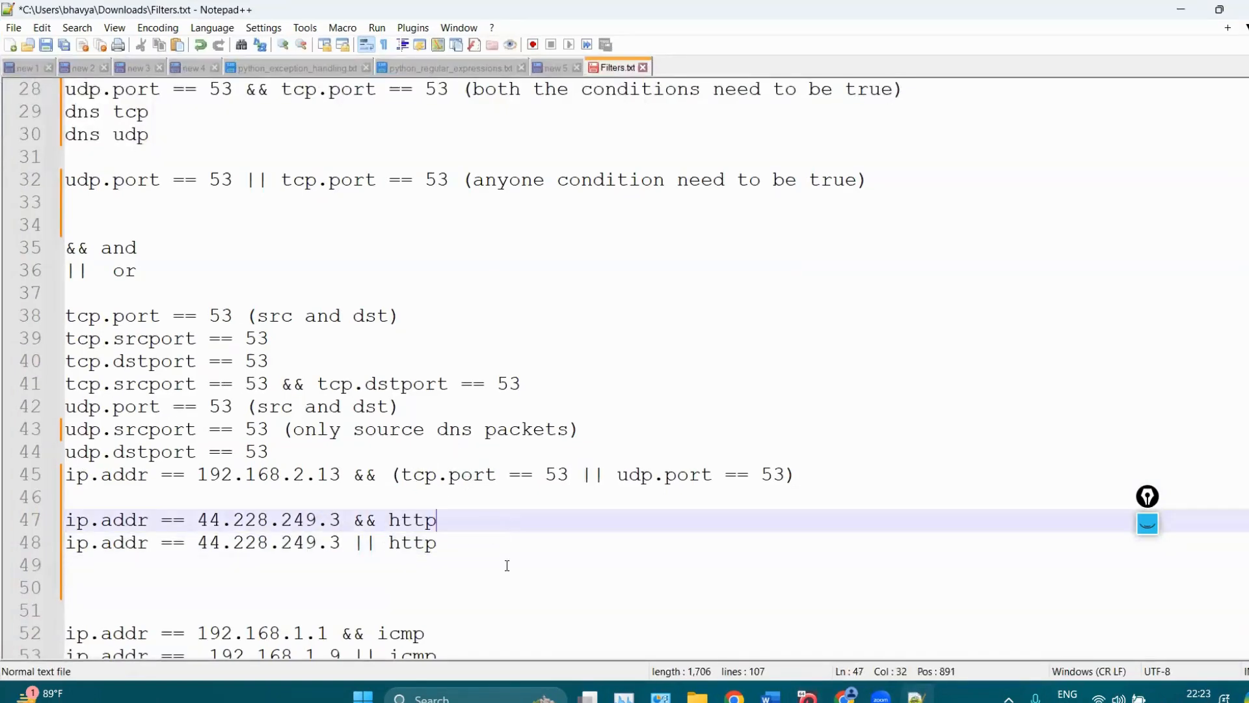
{"action": "left_click", "coordinate": [505, 564]}
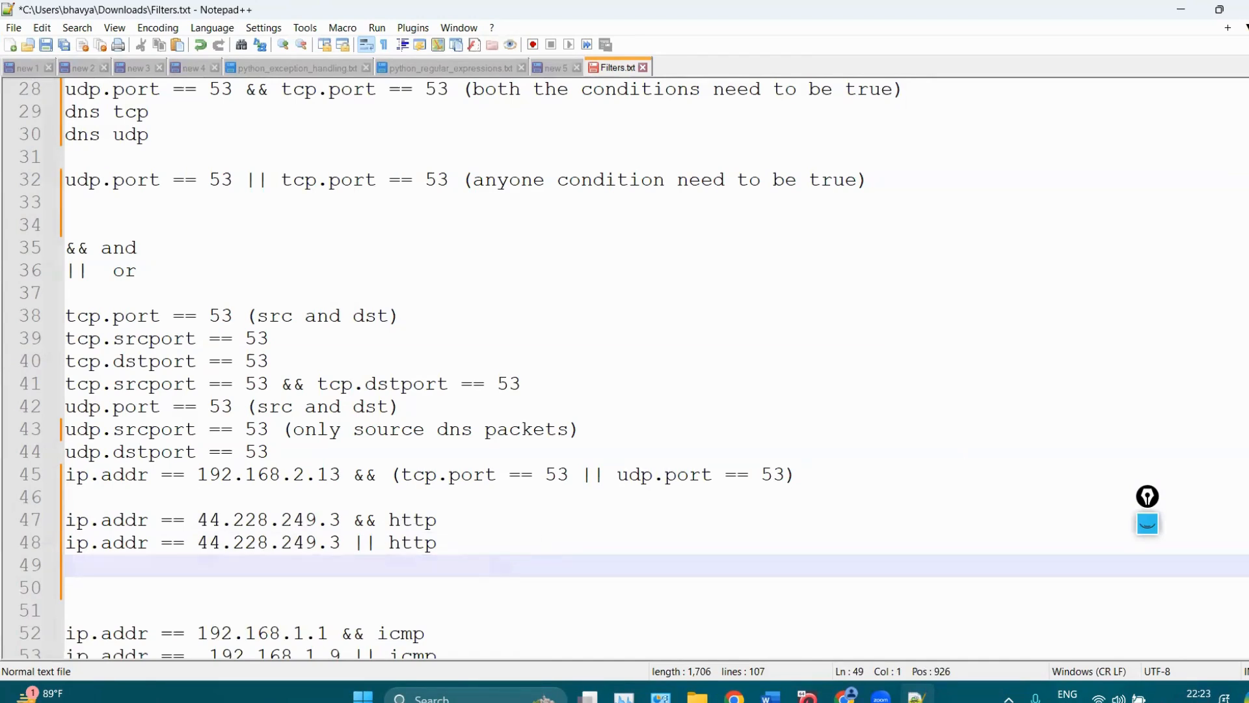
{"action": "scroll", "coordinate": [625, 371], "scroll_direction": "down", "scroll_amount": 7}
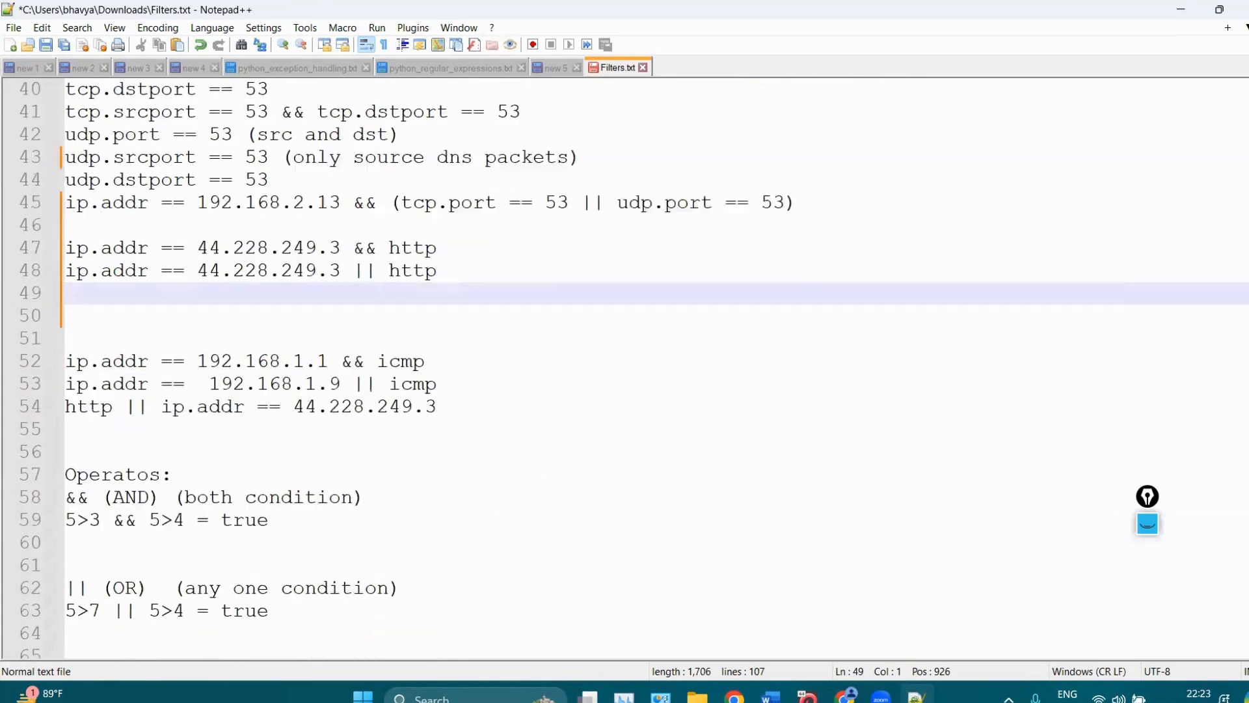
{"action": "scroll", "coordinate": [624, 371], "scroll_direction": "down", "scroll_amount": 1}
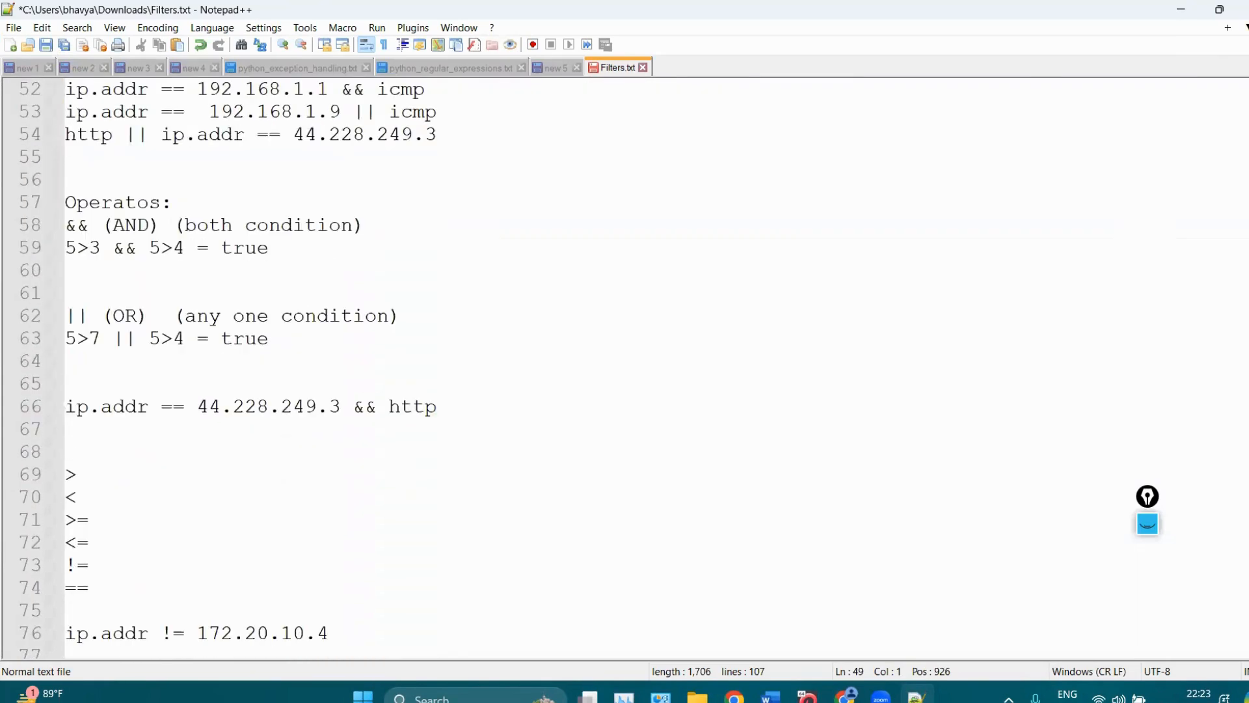
{"action": "scroll", "coordinate": [625, 371], "scroll_direction": "down", "scroll_amount": 2}
{"action": "left_click_drag", "start_coordinate": [132, 475], "coordinate": [65, 335]}
{"action": "left_click", "coordinate": [114, 354]}
{"action": "left_click", "coordinate": [111, 346]}
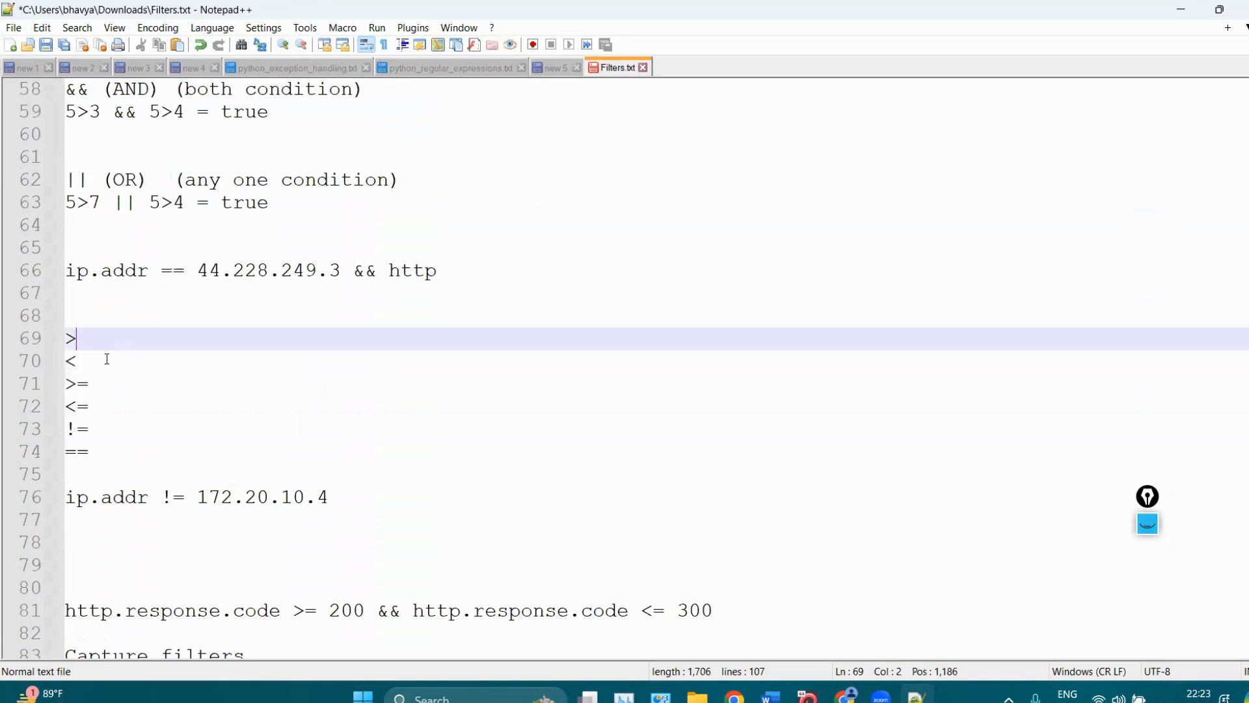
{"action": "left_click", "coordinate": [105, 362]}
{"action": "left_click", "coordinate": [114, 388]}
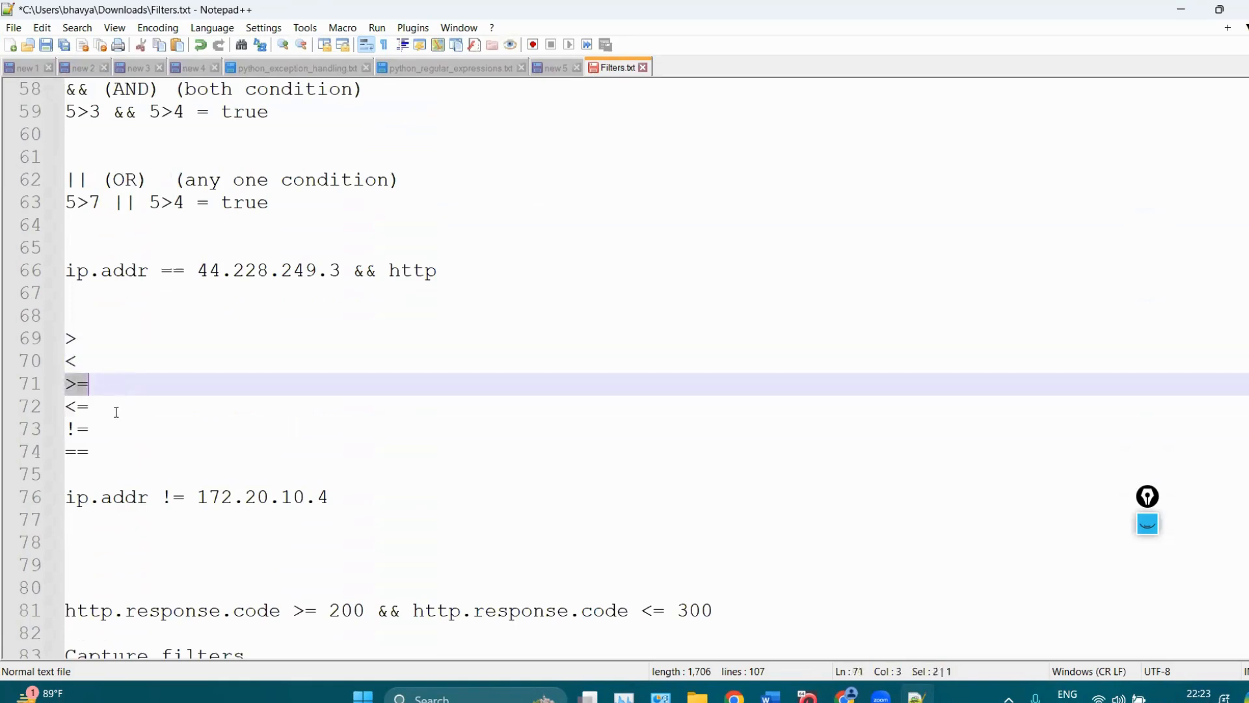
{"action": "left_click", "coordinate": [116, 412]}
{"action": "left_click", "coordinate": [120, 435]}
{"action": "left_click", "coordinate": [124, 452]}
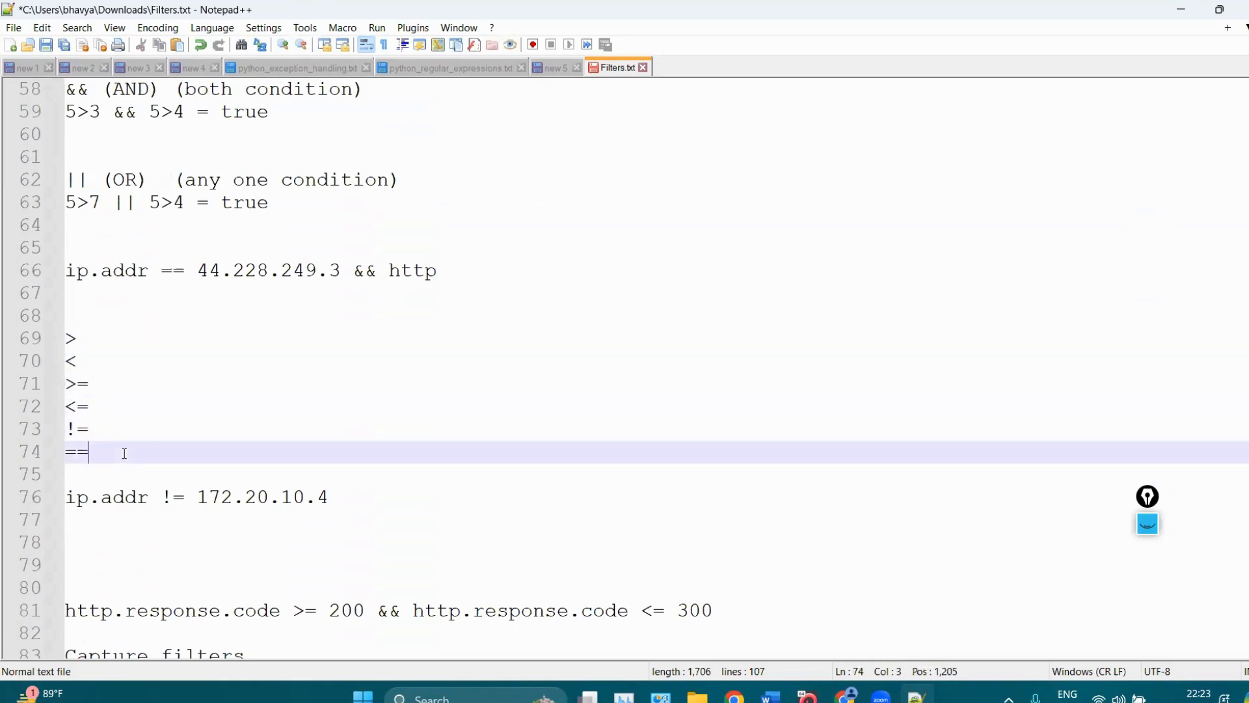
{"action": "left_click", "coordinate": [370, 480]}
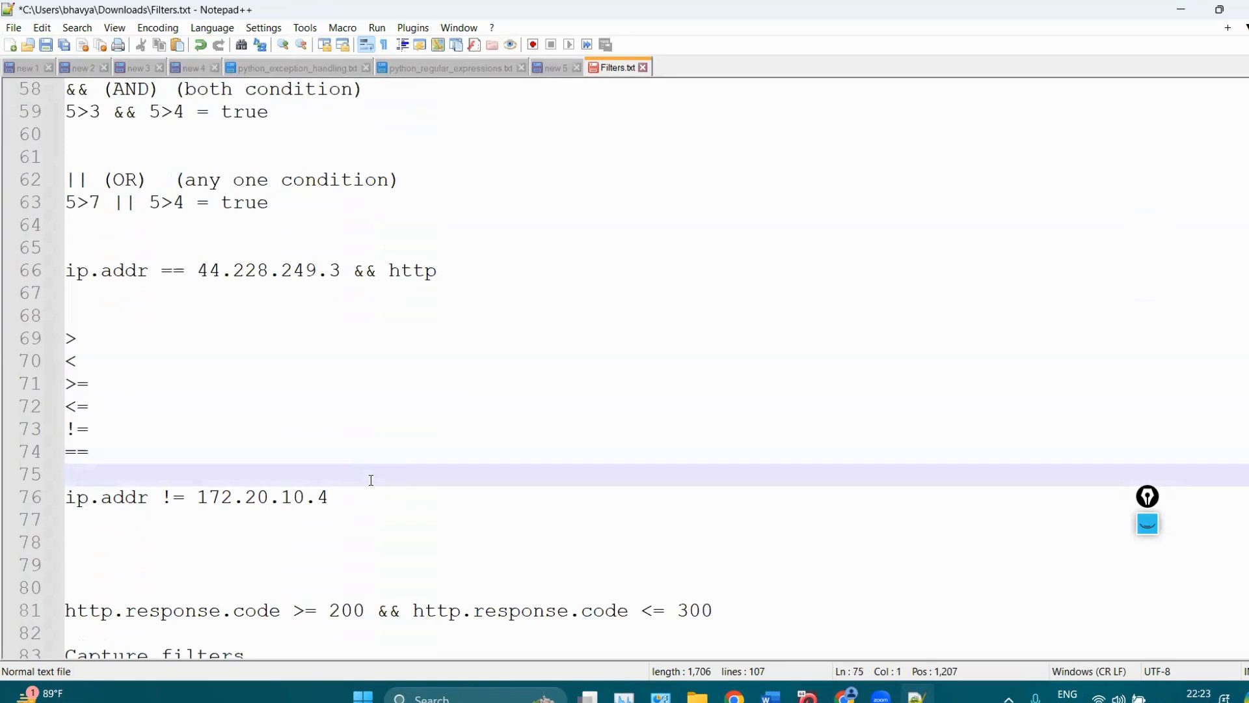
Examine the "ip.addr != 172.20.10.4" filter line and its not-equal operator in Filters.txt.
{"action": "left_click_drag", "start_coordinate": [363, 496], "coordinate": [205, 499]}
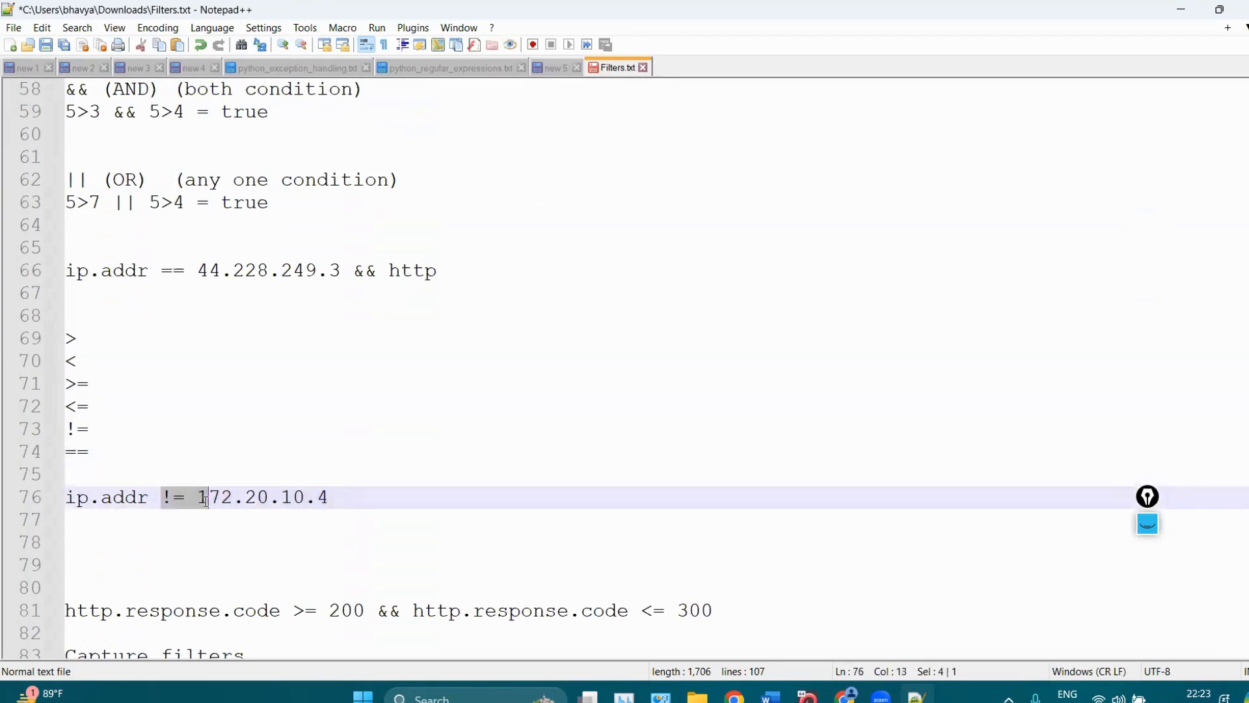
{"action": "left_click", "coordinate": [228, 552]}
{"action": "left_click_drag", "start_coordinate": [348, 497], "coordinate": [63, 498]}
{"action": "left_click", "coordinate": [268, 502]}
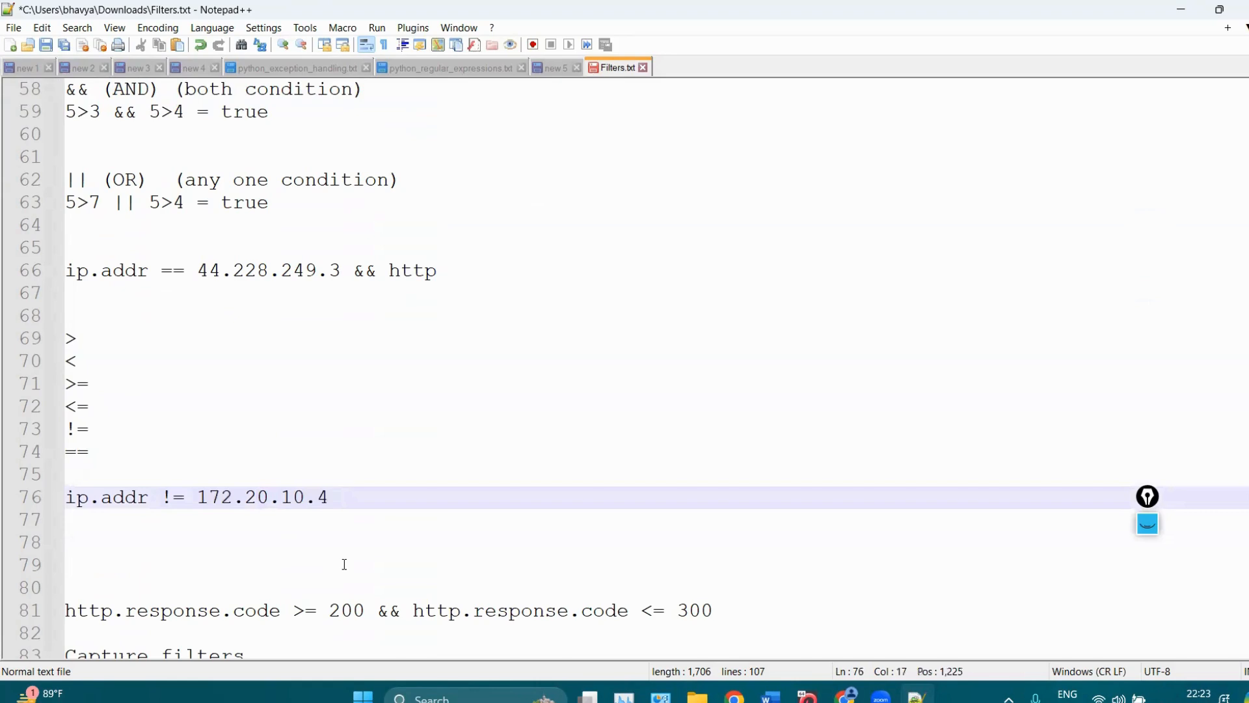
{"action": "left_click", "coordinate": [330, 552]}
{"action": "scroll", "coordinate": [624, 365], "scroll_direction": "down", "scroll_amount": 2}
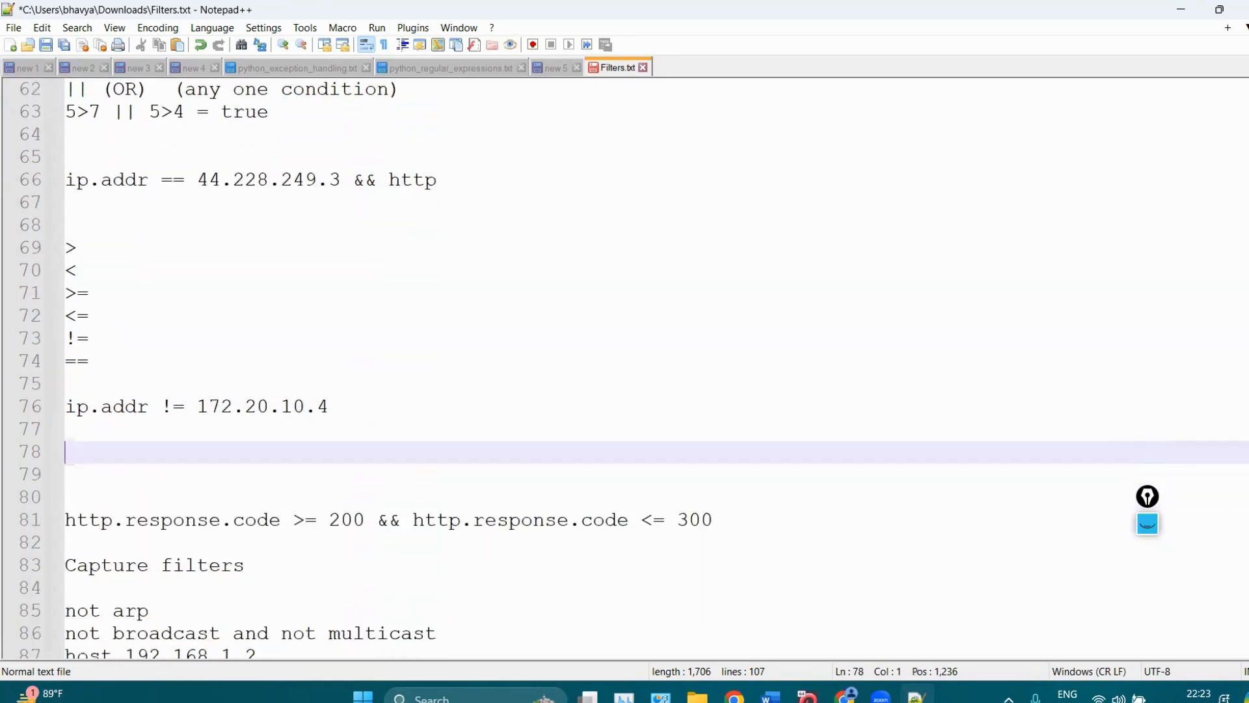
Copy "http.response.code >= 200" from the combined response code line in Filters.txt and apply it as the display filter in Wireshark.
{"action": "left_click", "coordinate": [188, 521]}
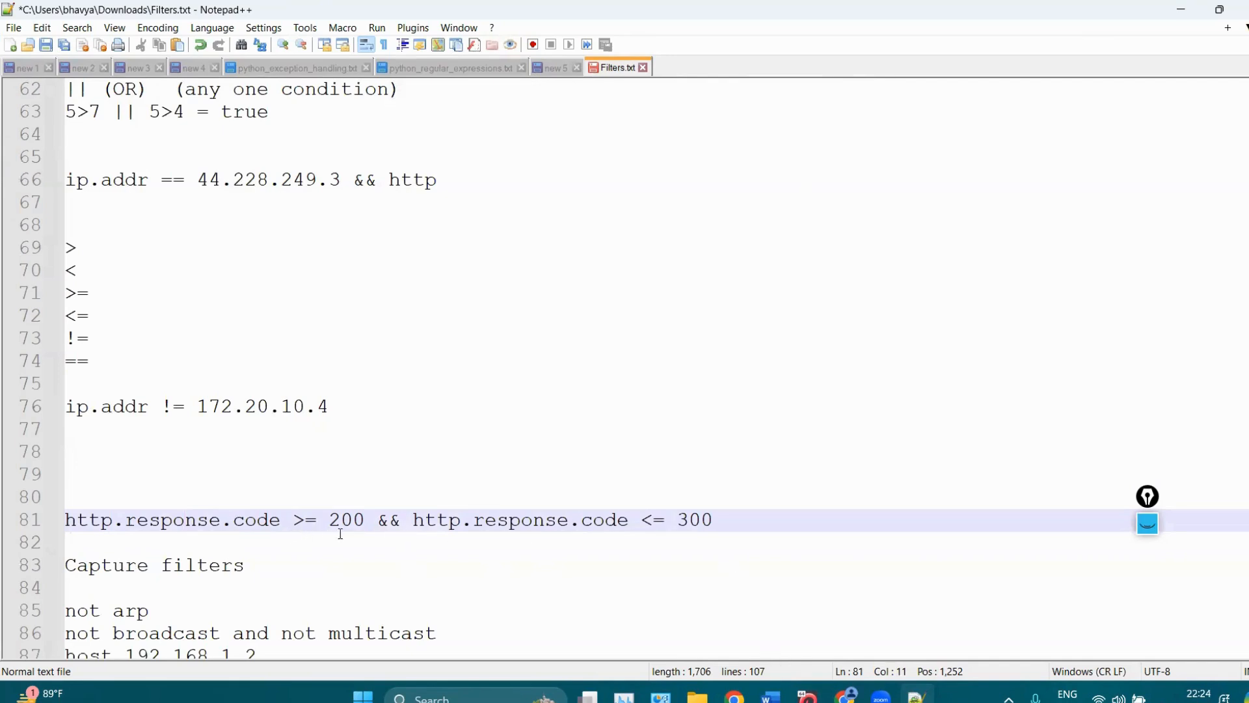
{"action": "left_click_drag", "start_coordinate": [364, 520], "coordinate": [65, 514]}
{"action": "key", "text": "ctrl+c"}
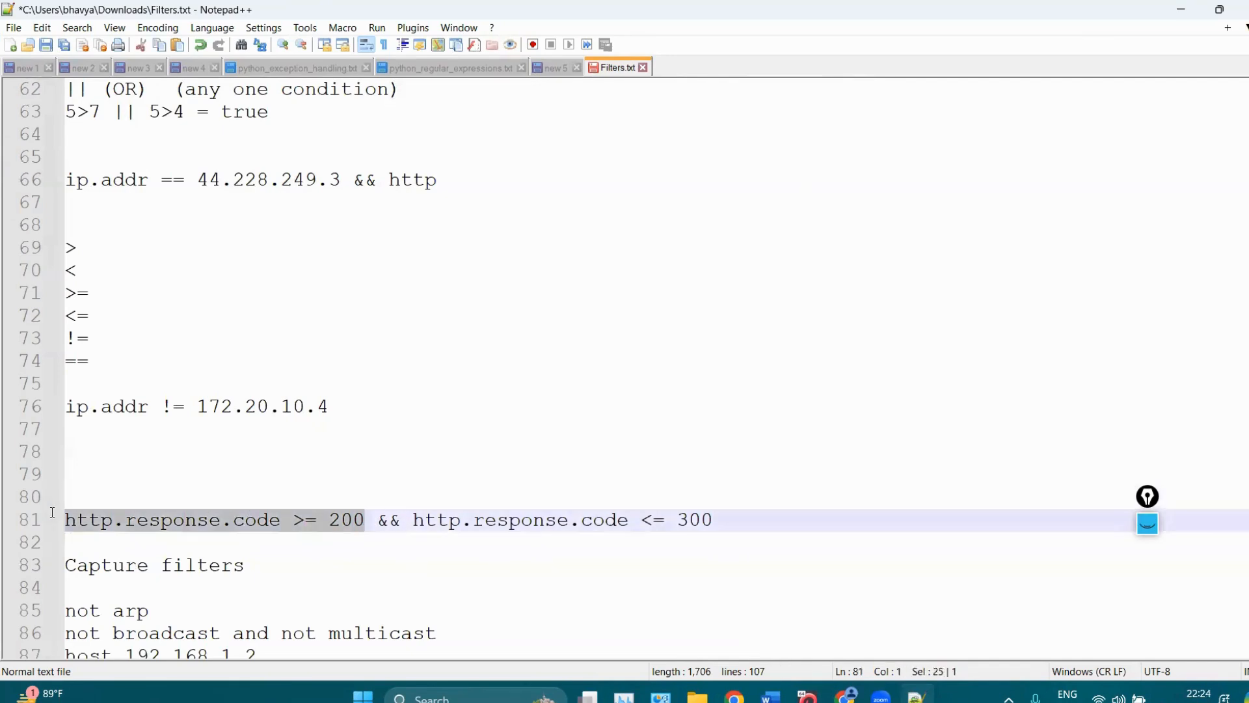
{"action": "left_click", "coordinate": [1172, 6]}
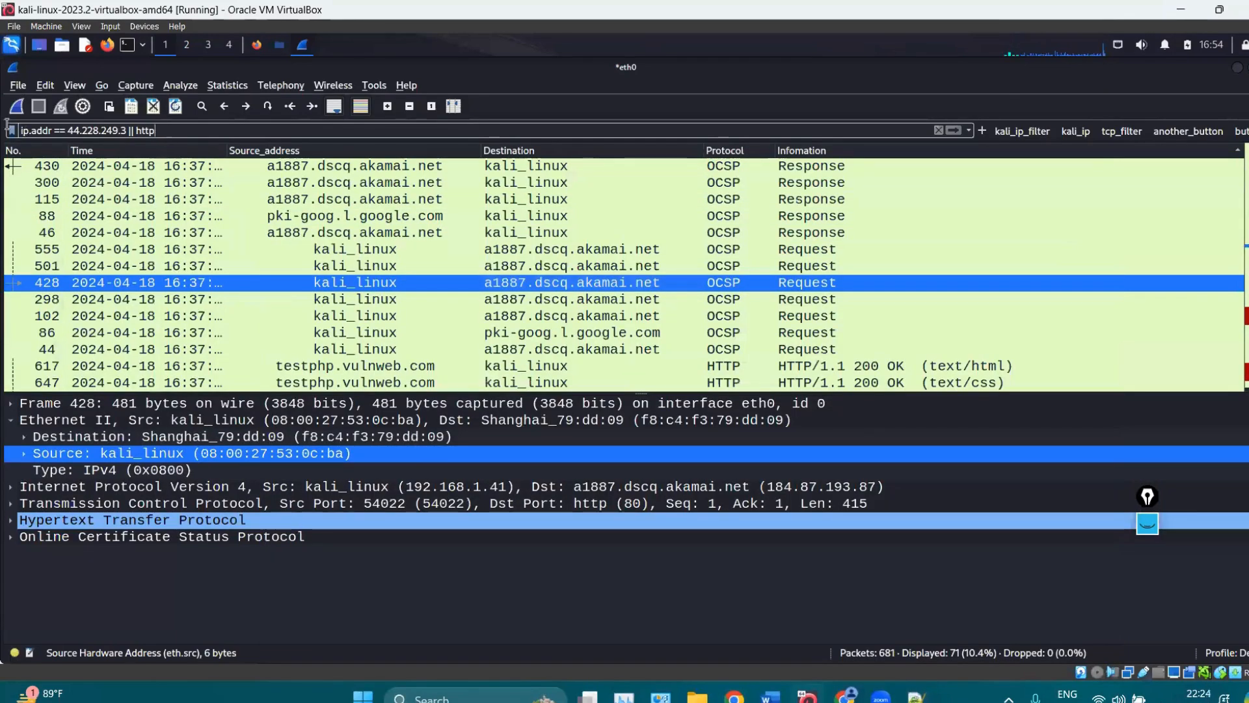
{"action": "triple_click", "coordinate": [76, 133]}
{"action": "key", "text": "ctrl+v"}
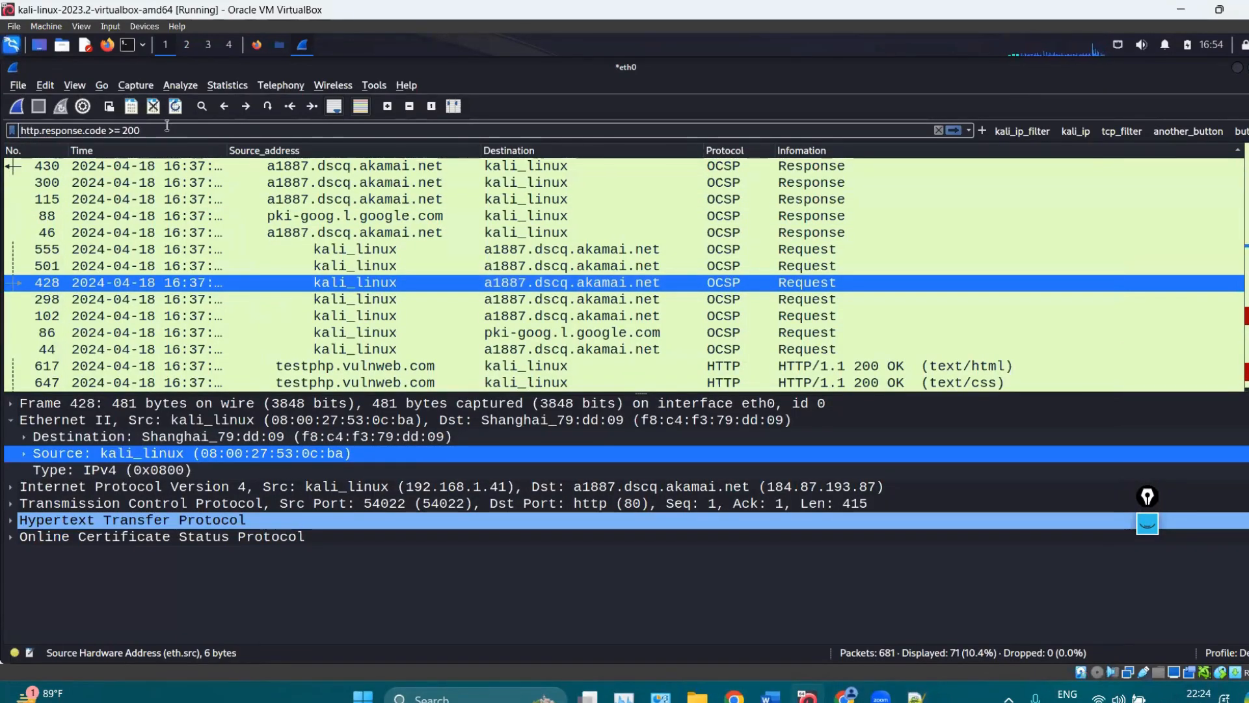
{"action": "key", "text": "Return"}
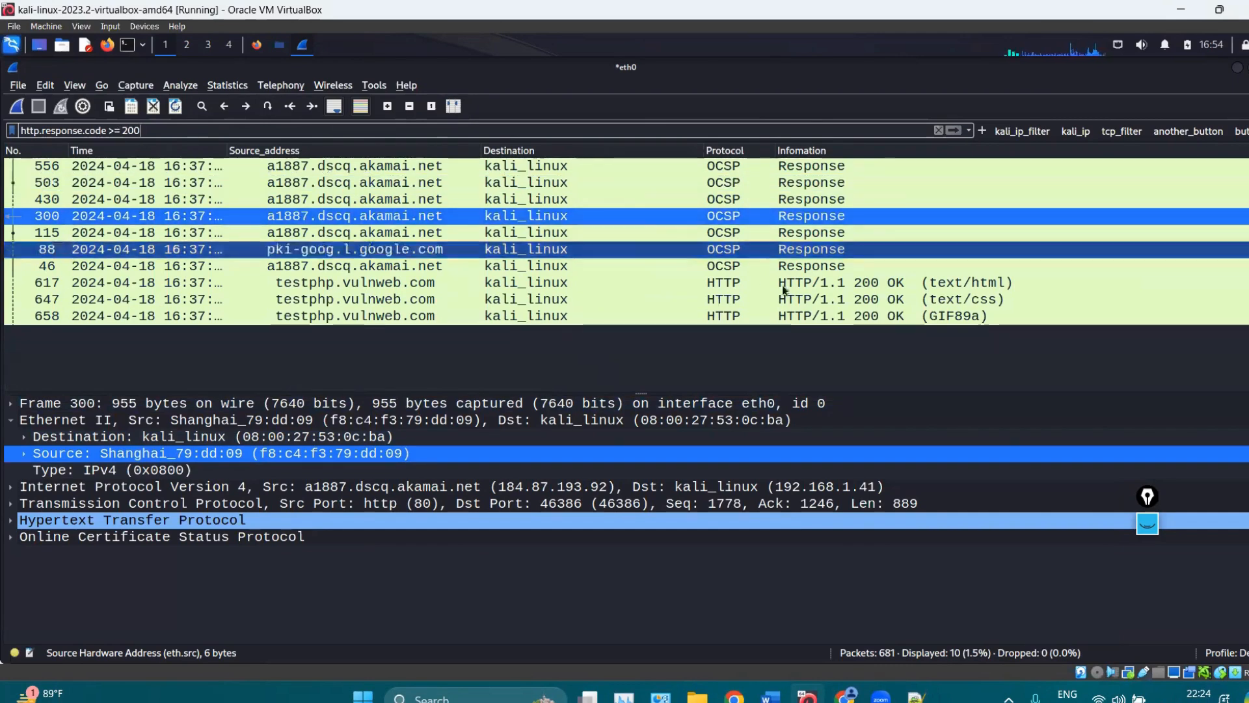
Inspect the filtered HTTP and OCSP responses, expanding packet 430's Hypertext Transfer Protocol details to check its status line.
{"action": "left_click", "coordinate": [819, 287]}
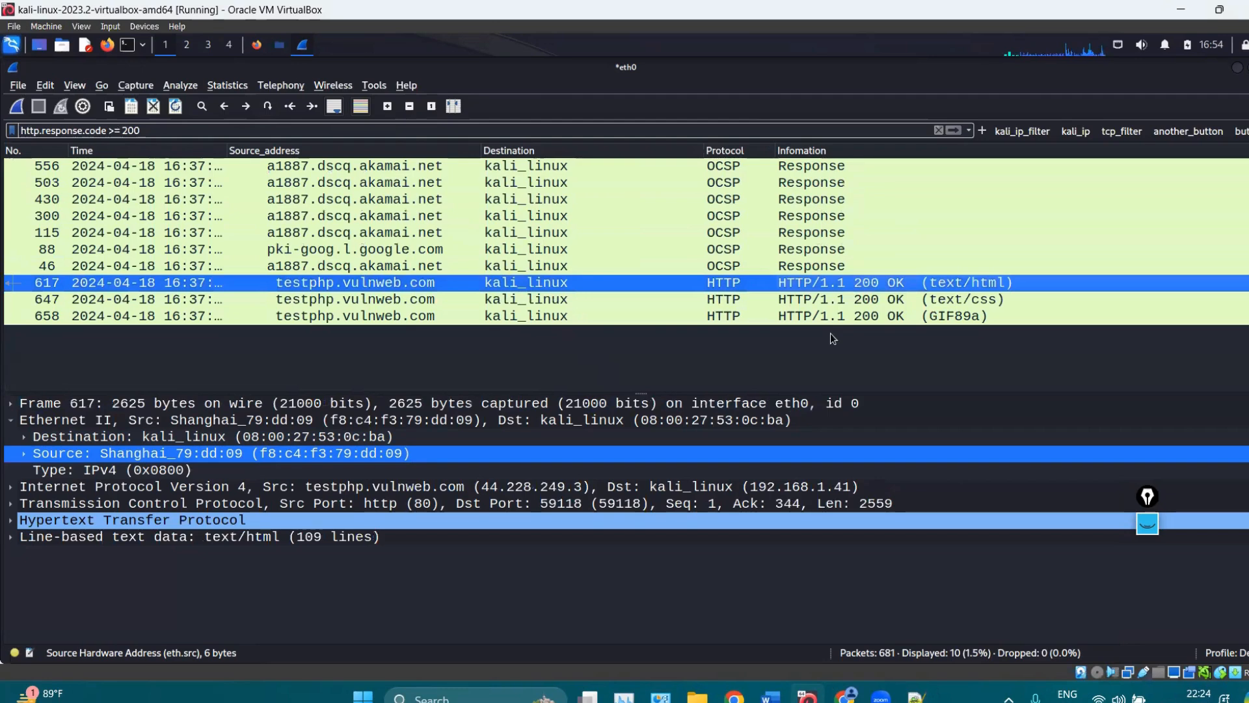
{"action": "left_click", "coordinate": [850, 195]}
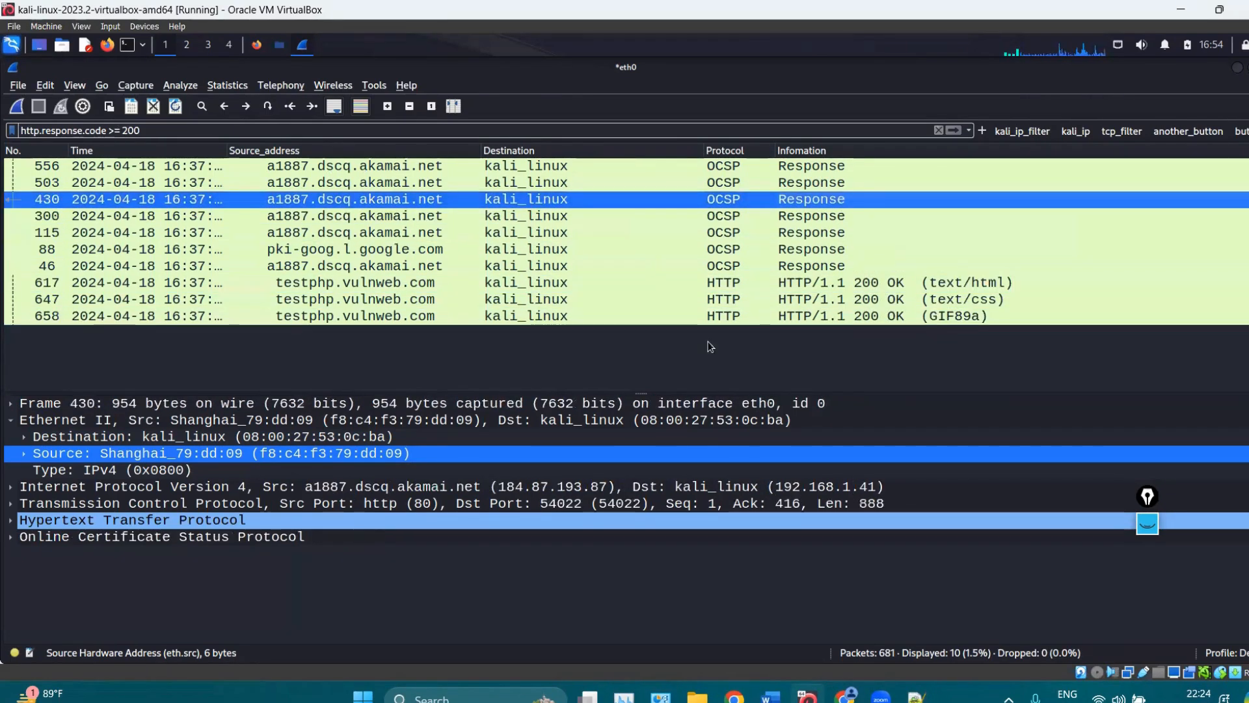
{"action": "left_click", "coordinate": [12, 533]}
{"action": "left_click", "coordinate": [11, 522]}
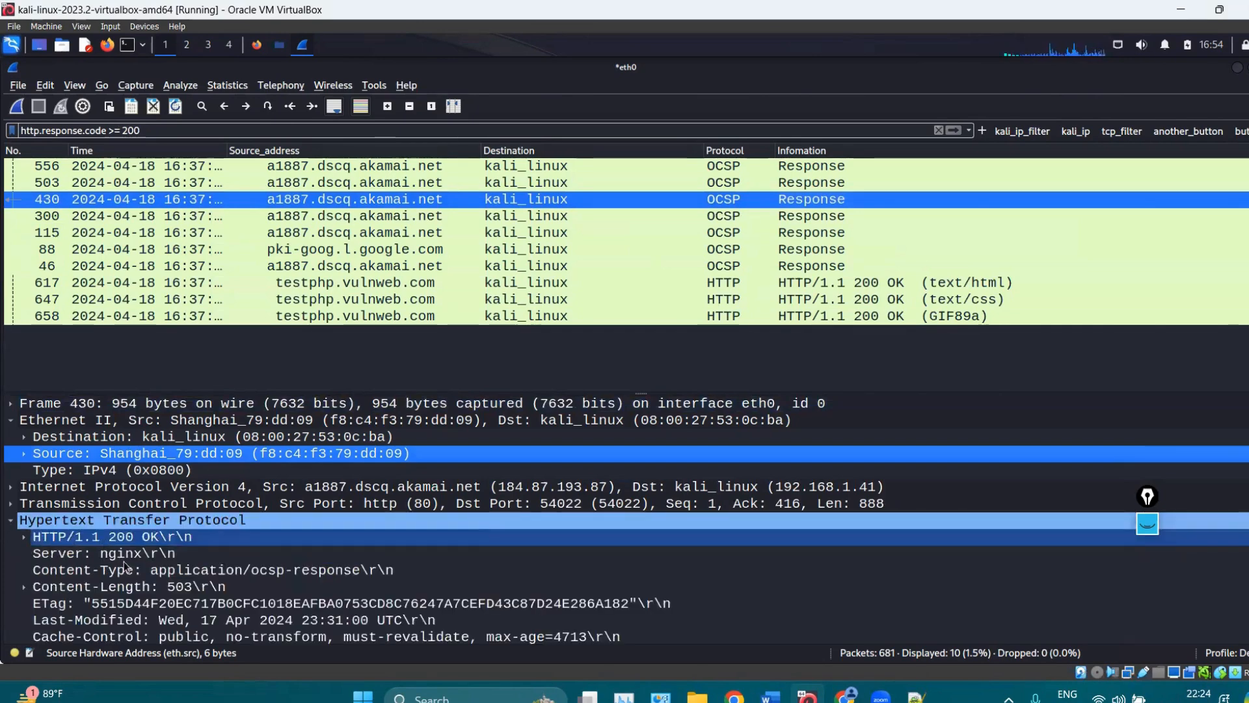
{"action": "left_click", "coordinate": [291, 585]}
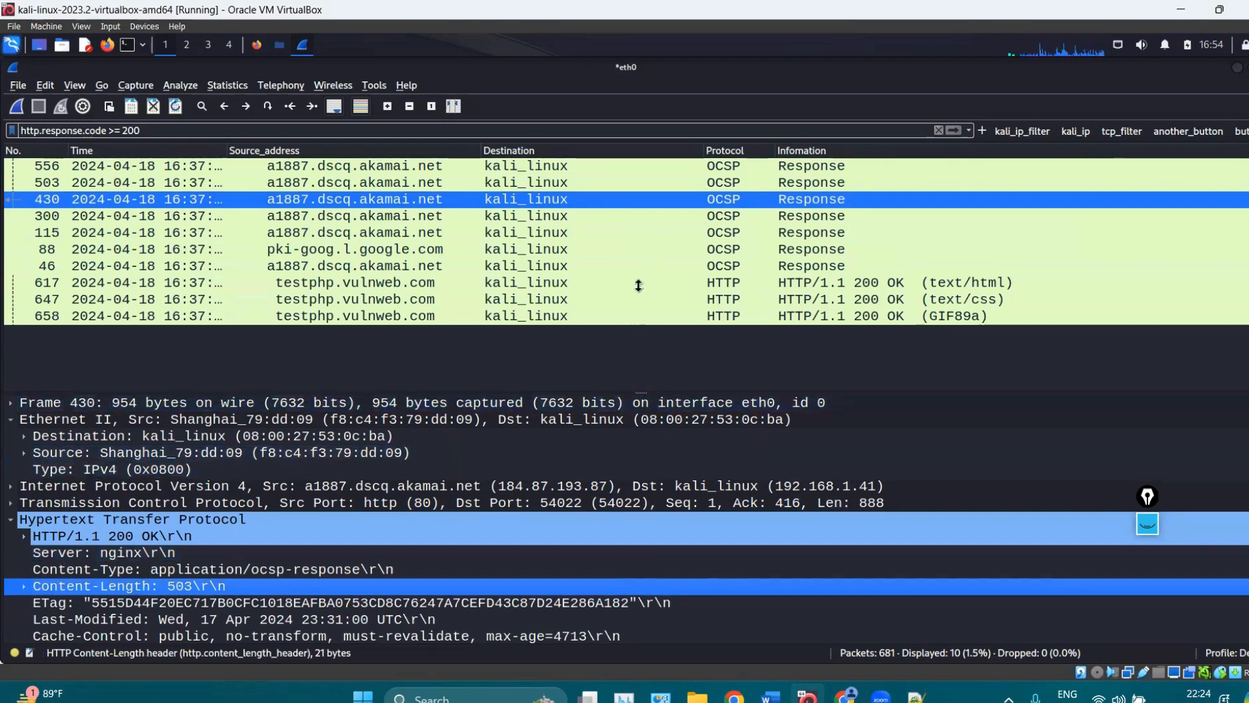
{"action": "left_click_drag", "start_coordinate": [640, 393], "coordinate": [641, 268]}
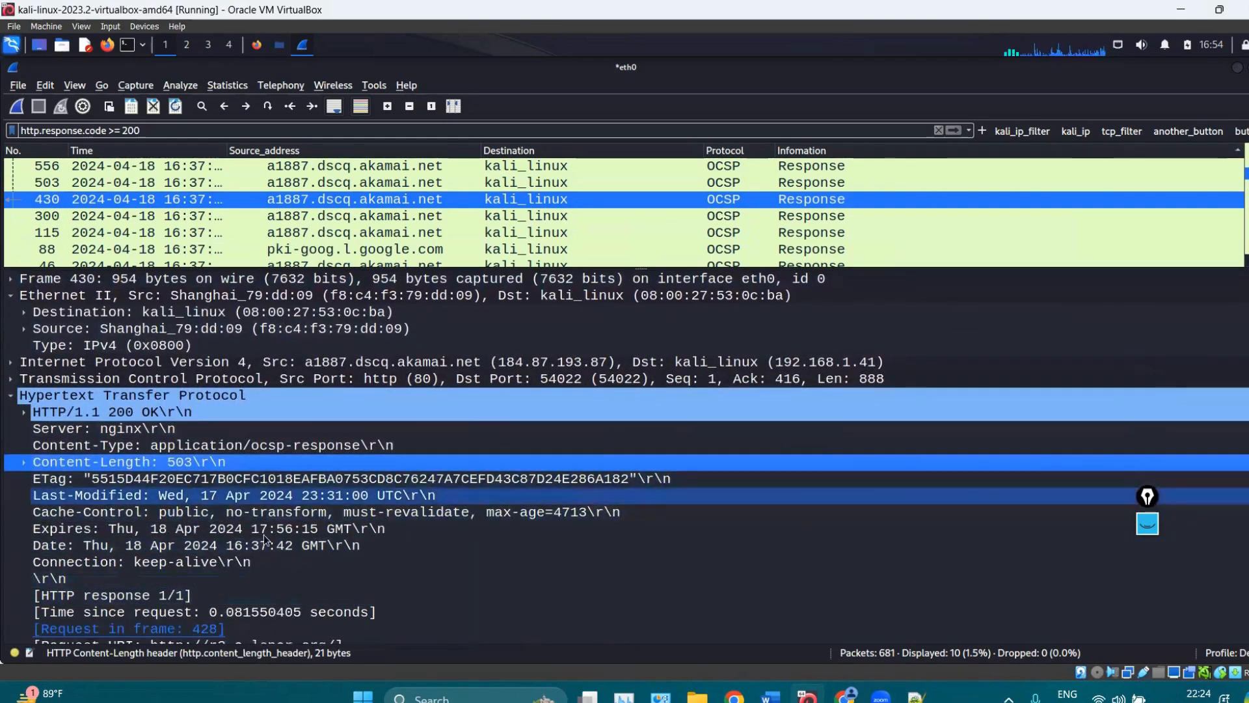
{"action": "left_click", "coordinate": [13, 411]}
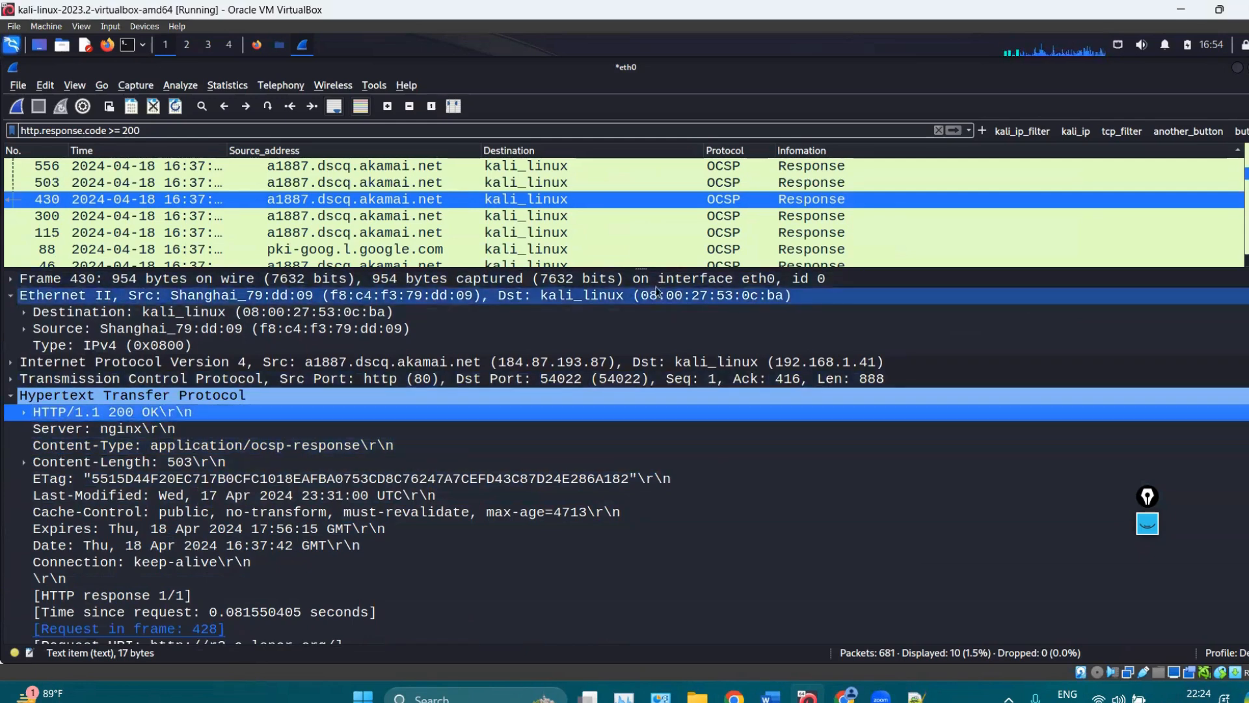
{"action": "left_click_drag", "start_coordinate": [619, 358], "coordinate": [599, 395]}
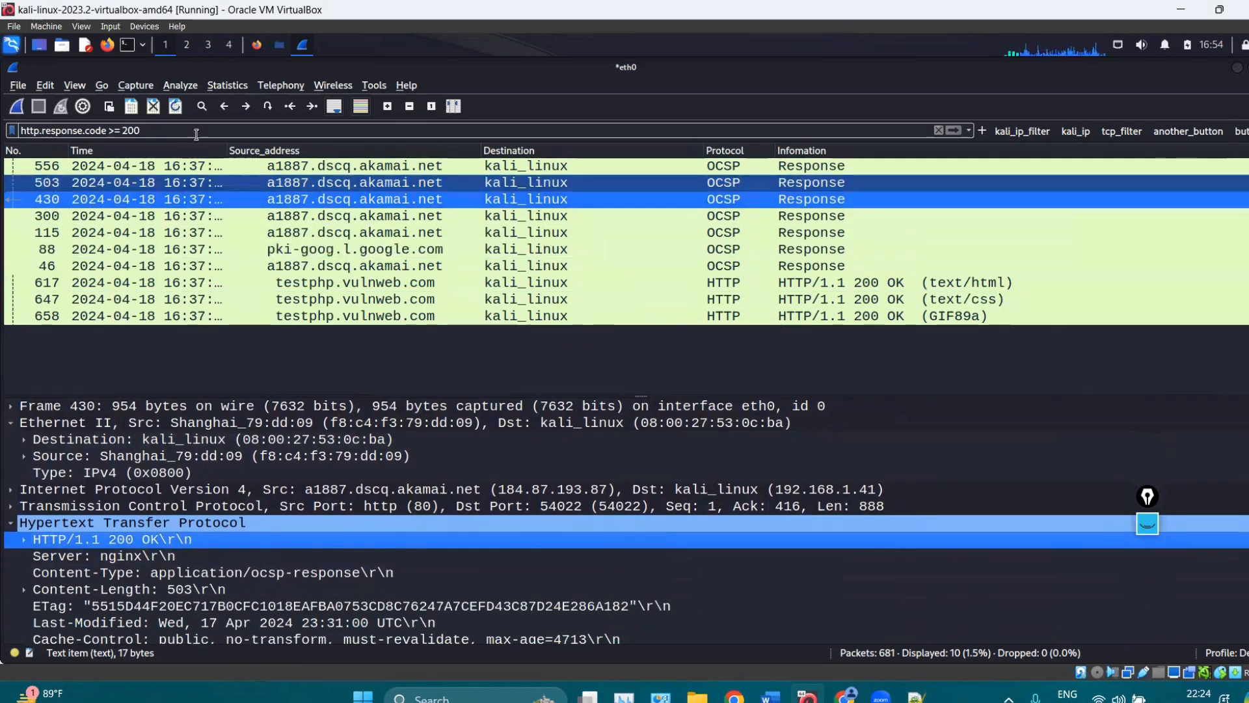
Change the display filter to "http.response.code < 200" and apply it.
{"action": "left_click", "coordinate": [116, 130]}
{"action": "key", "text": "BackSpace"}
{"action": "type", "text": "<"}
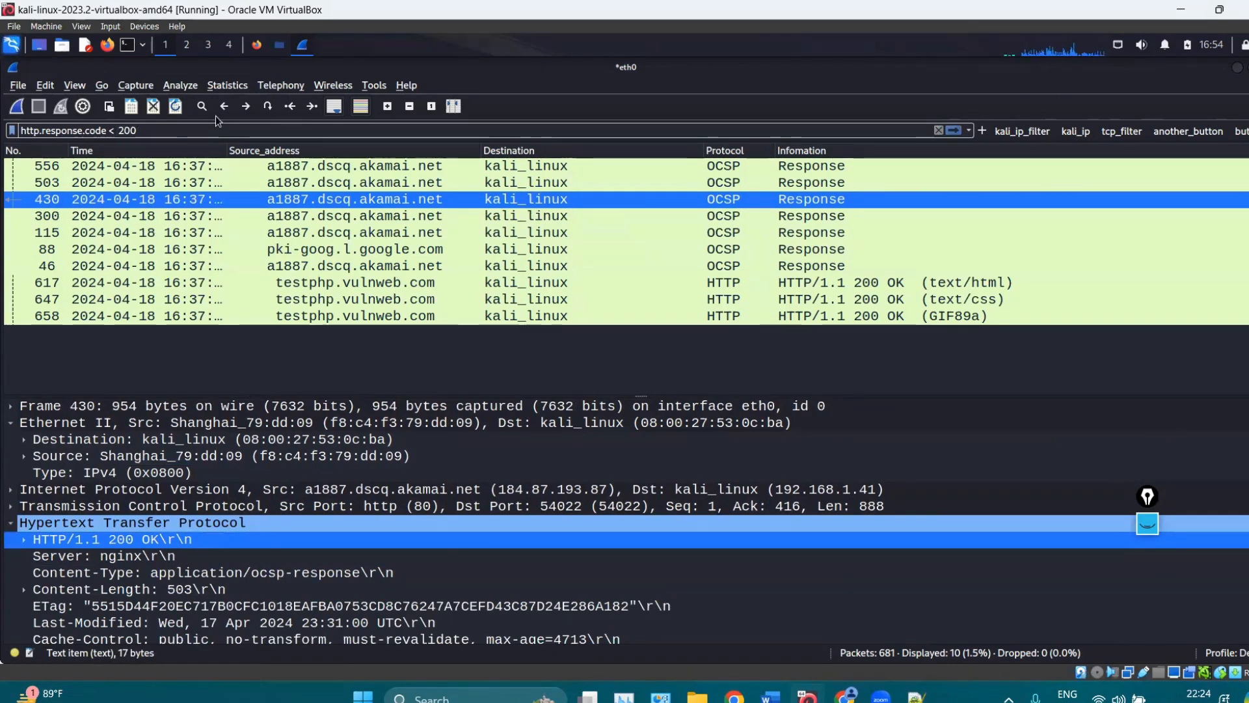
{"action": "key", "text": "Return"}
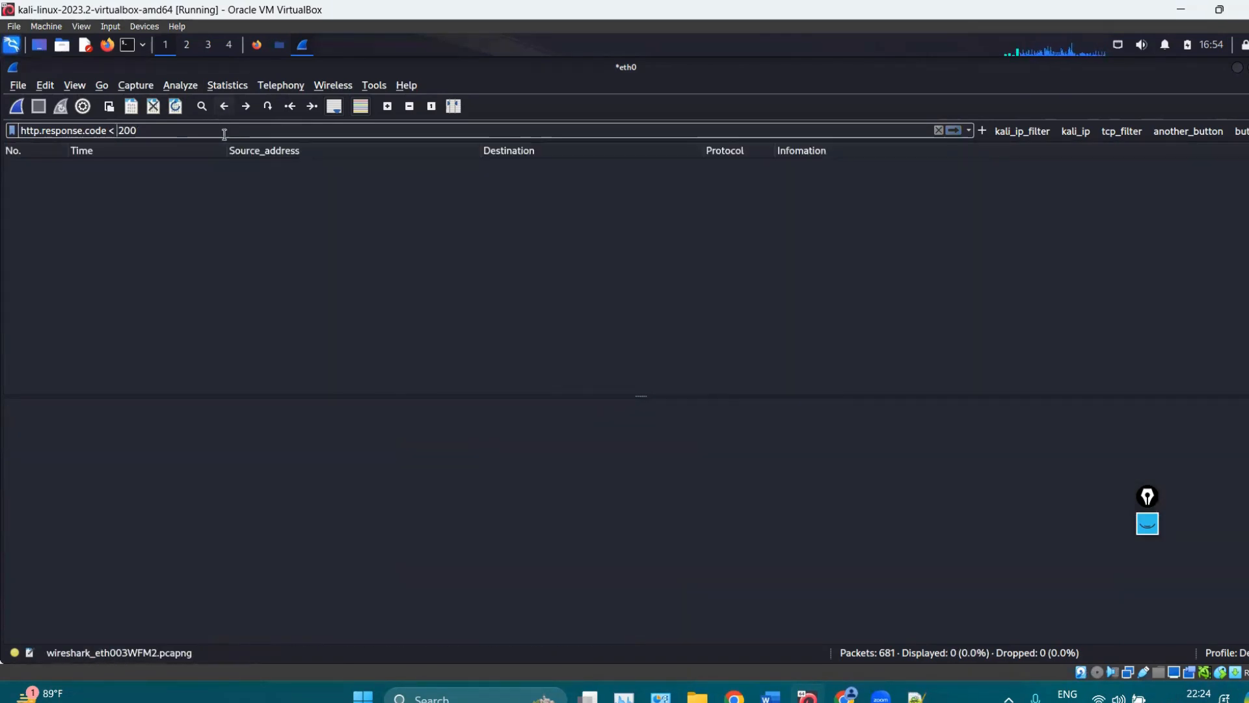
Replace the comparison in the display filter so that it reads "http.response.code > 200".
{"action": "left_click", "coordinate": [167, 135]}
{"action": "key", "text": "BackSpace"}
{"action": "key", "text": "BackSpace"}
{"action": "key", "text": "BackSpace"}
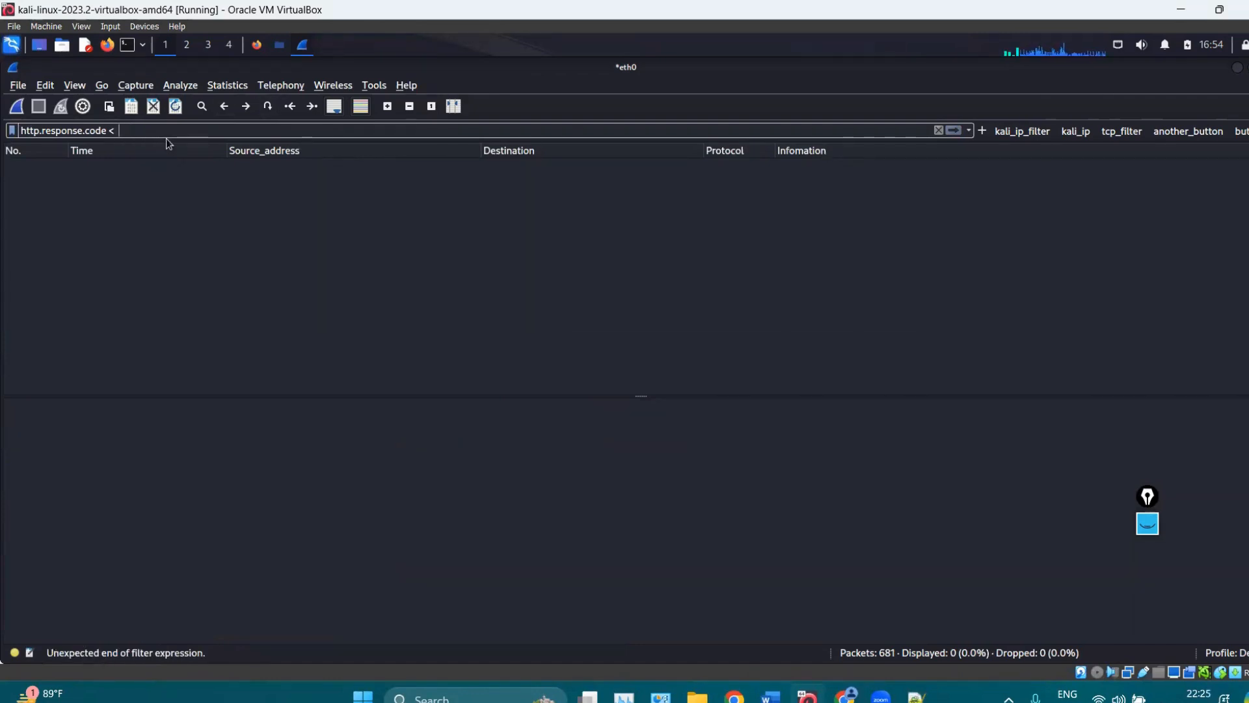
{"action": "key", "text": "BackSpace"}
{"action": "key", "text": "BackSpace"}
{"action": "type", "text": "> 0"}
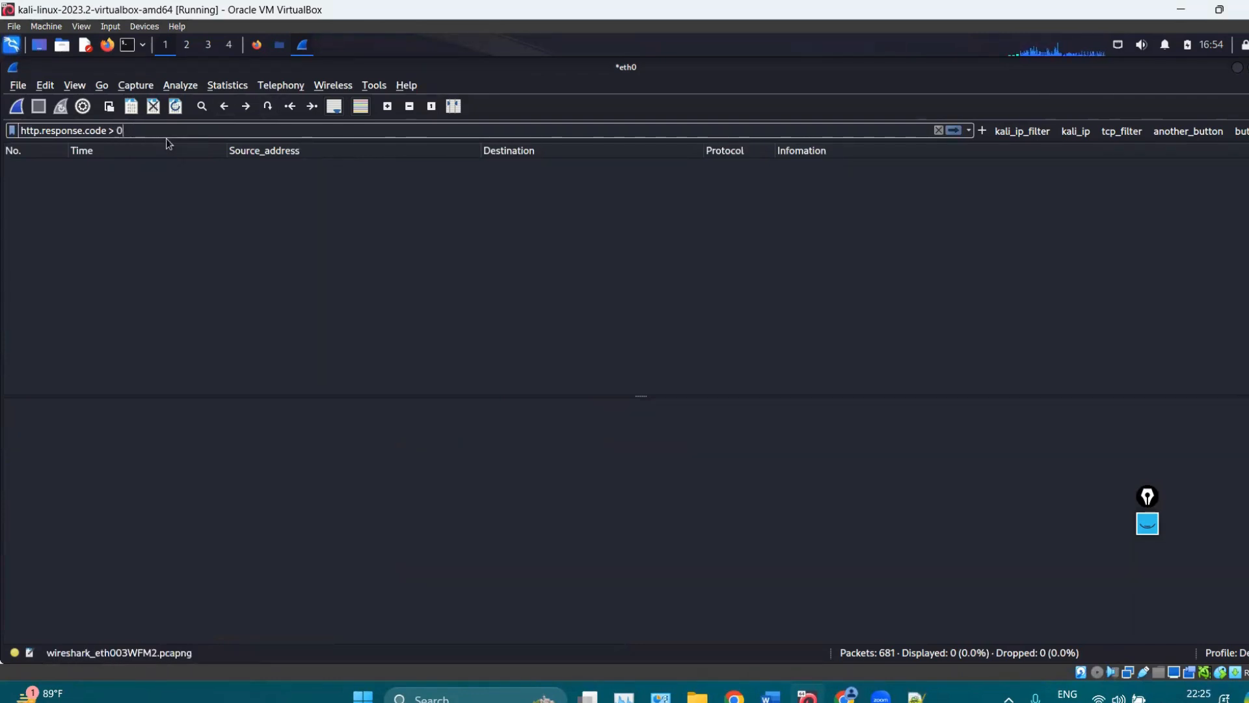
{"action": "key", "text": "BackSpace"}
{"action": "type", "text": "200"}
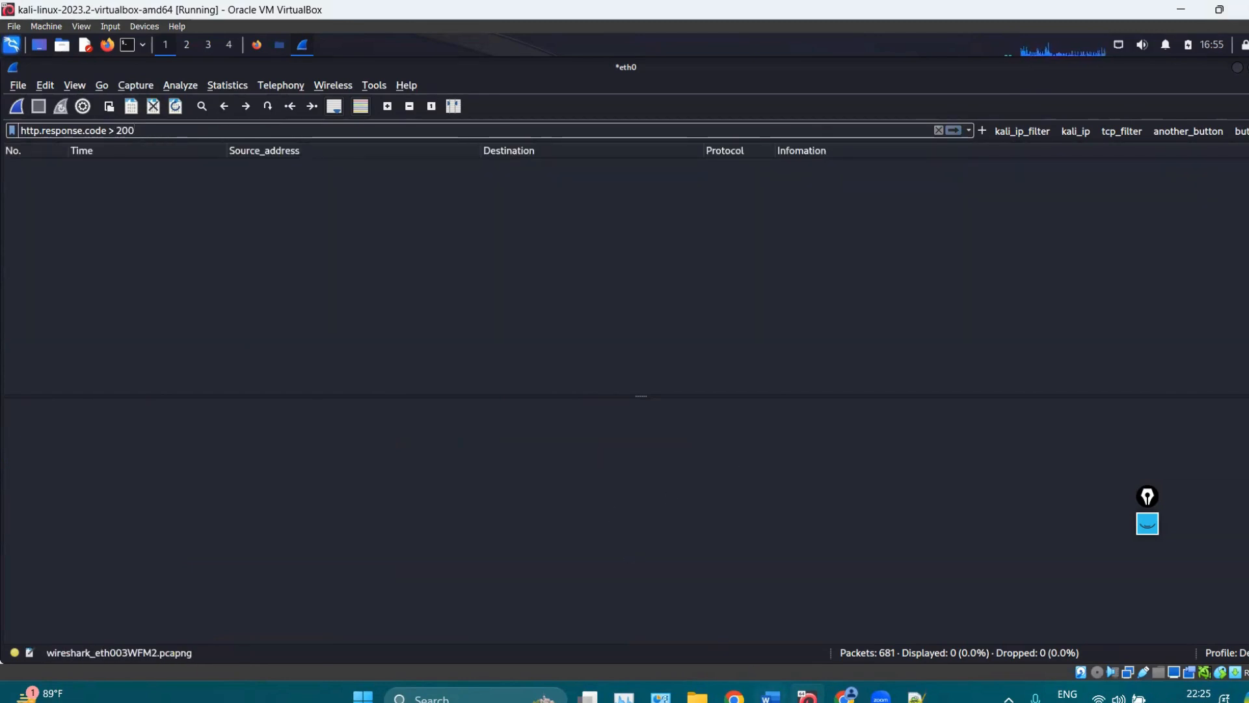
Switch to Filters.txt and examine both comparisons in "http.response.code >= 200 && http.response.code <= 300".
{"action": "key", "text": "alt+Tab"}
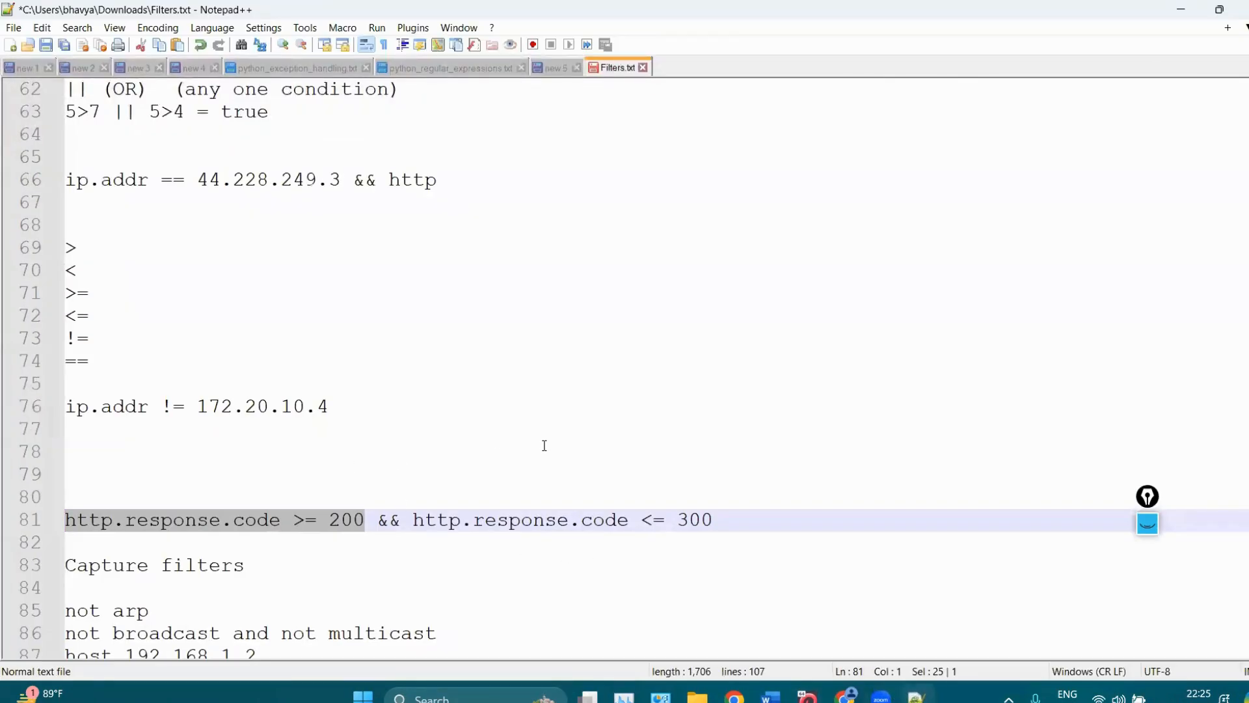
{"action": "left_click", "coordinate": [579, 423]}
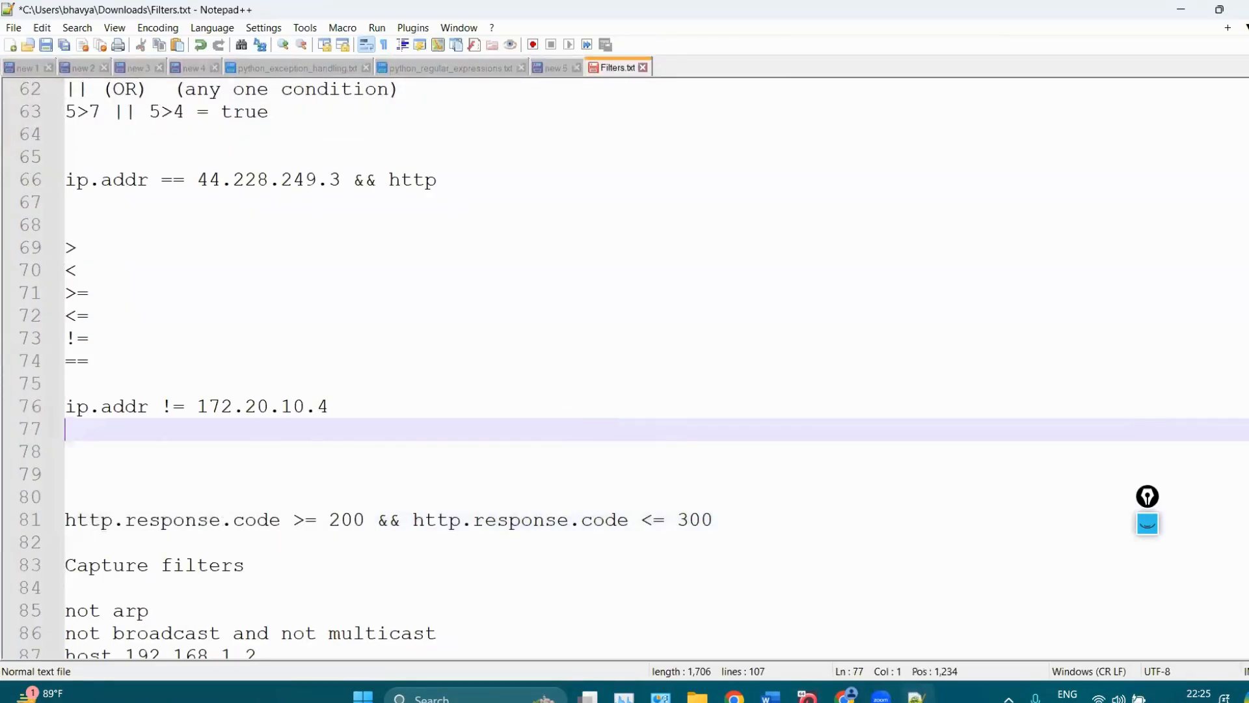
{"action": "scroll", "coordinate": [624, 365], "scroll_direction": "down", "scroll_amount": 2}
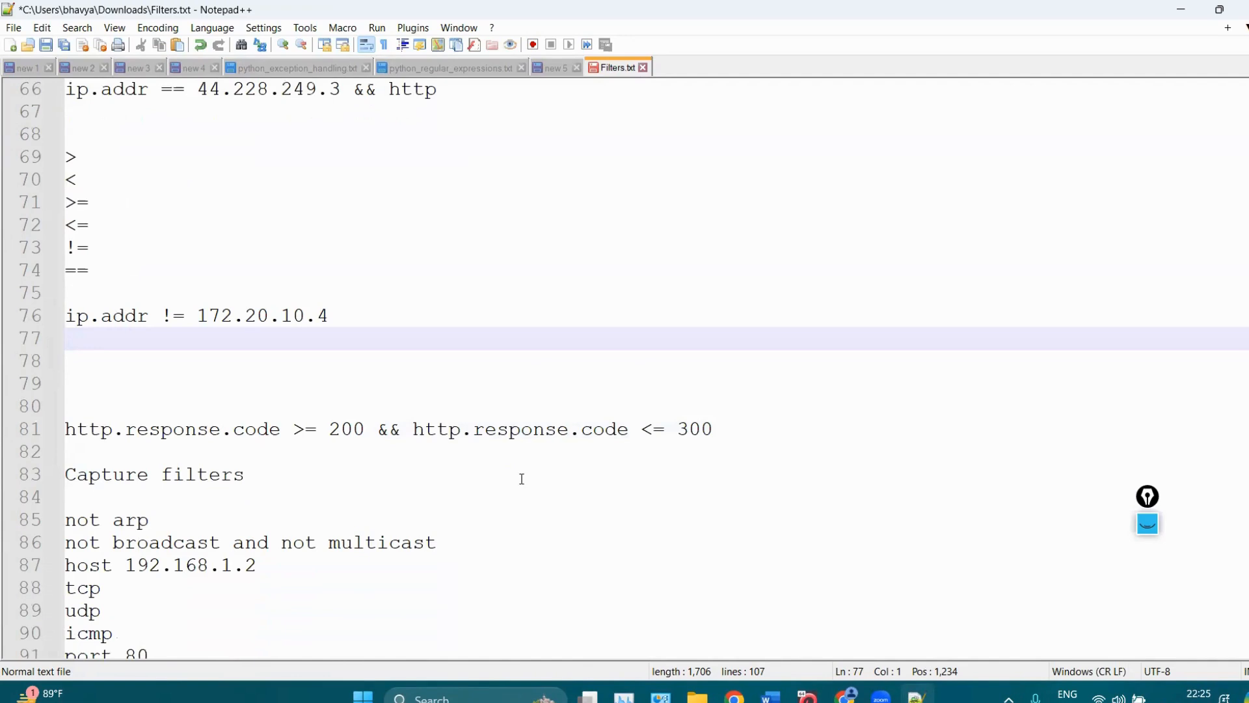
{"action": "left_click", "coordinate": [524, 453]}
{"action": "left_click_drag", "start_coordinate": [665, 441], "coordinate": [640, 427]}
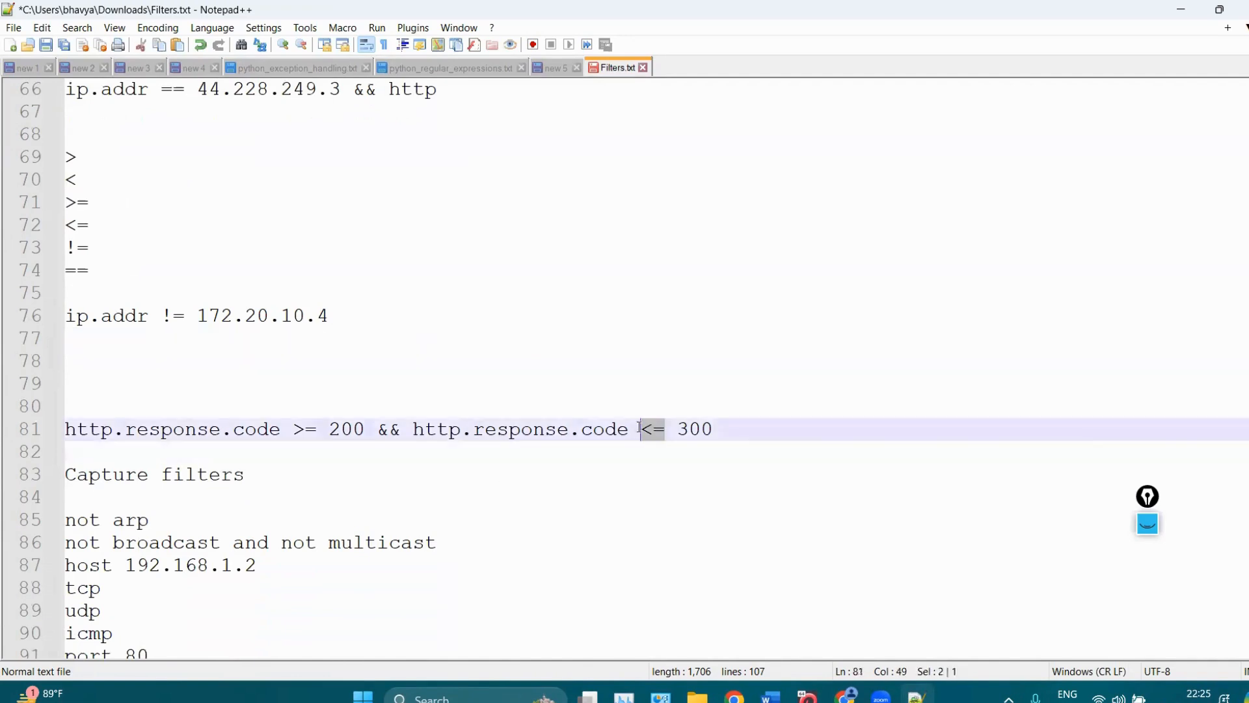
{"action": "left_click_drag", "start_coordinate": [721, 430], "coordinate": [70, 410]}
{"action": "left_click", "coordinate": [408, 443]}
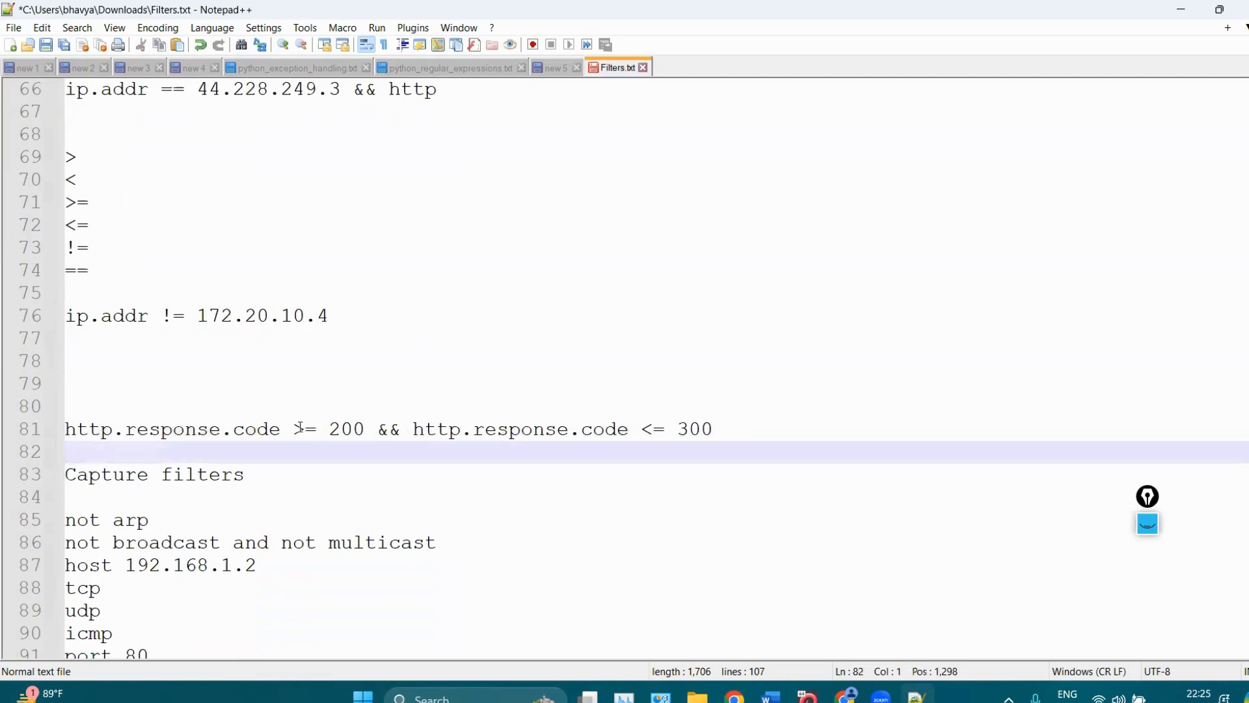
{"action": "double_click", "coordinate": [299, 427]}
{"action": "left_click", "coordinate": [435, 432]}
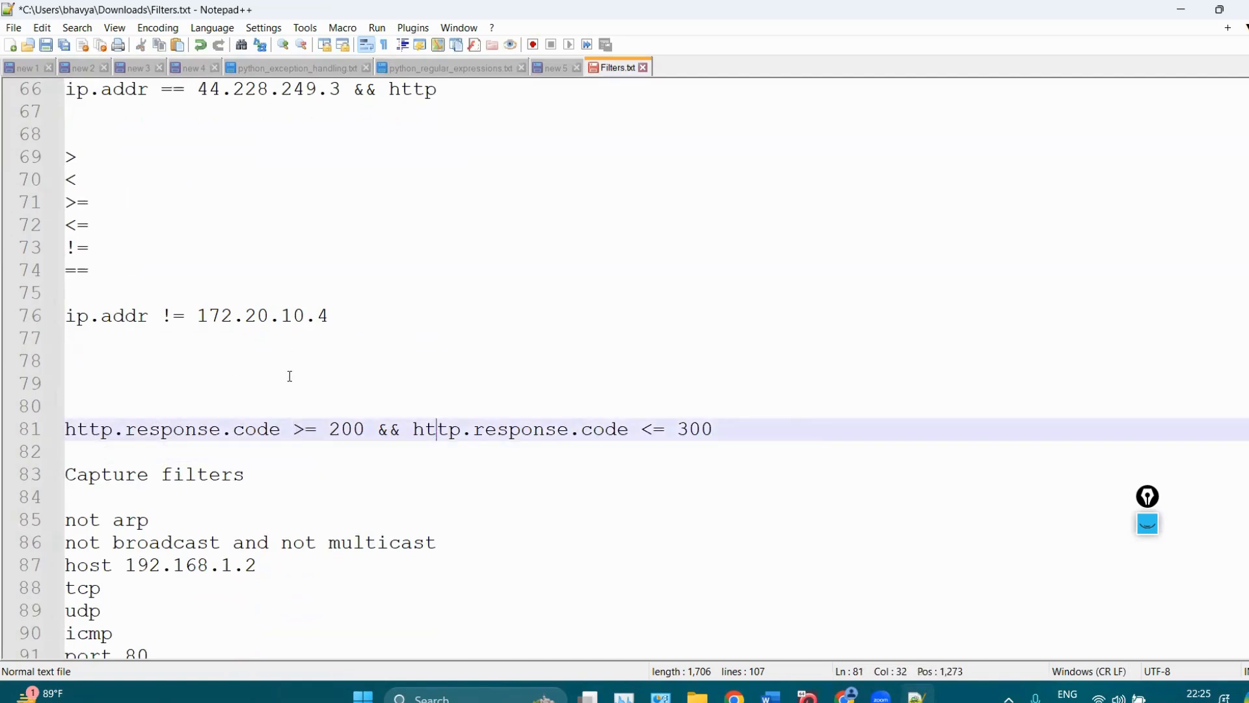
{"action": "left_click", "coordinate": [794, 416]}
{"action": "left_click_drag", "start_coordinate": [781, 430], "coordinate": [88, 398]}
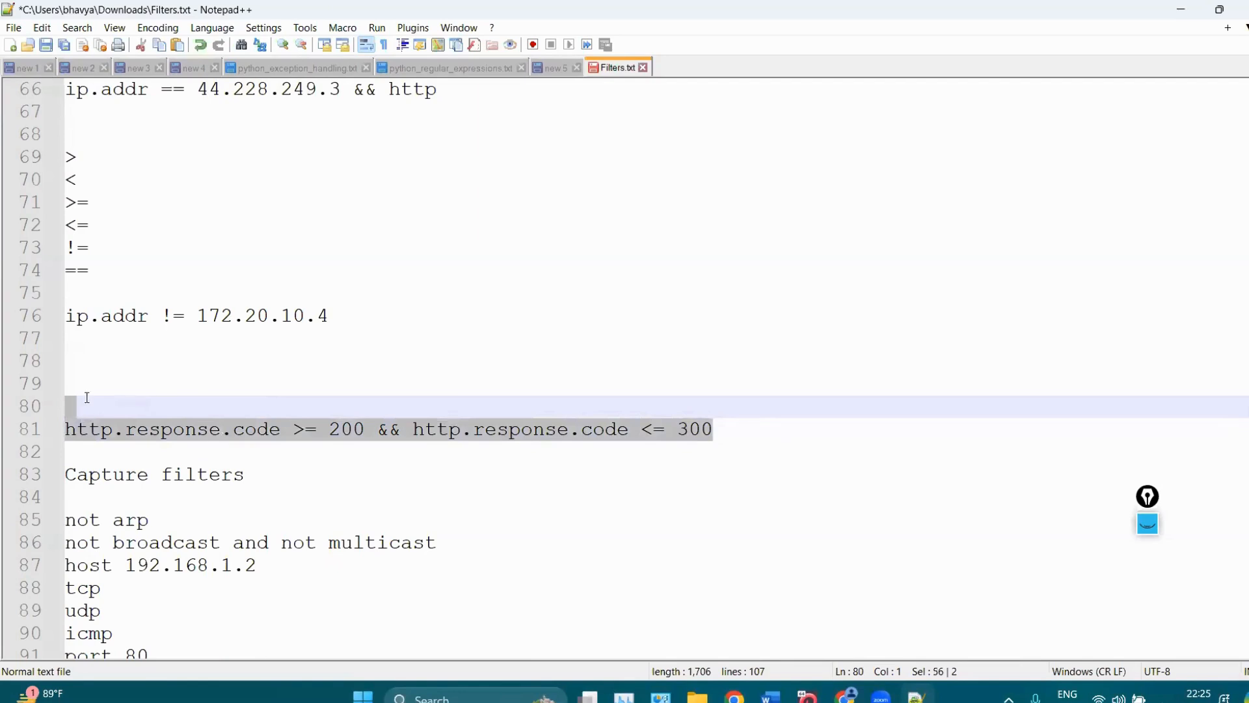
Insert an empty line below the combined response code filter, save Filters.txt and return to Wireshark.
{"action": "left_click", "coordinate": [714, 425]}
{"action": "key", "text": "Return"}
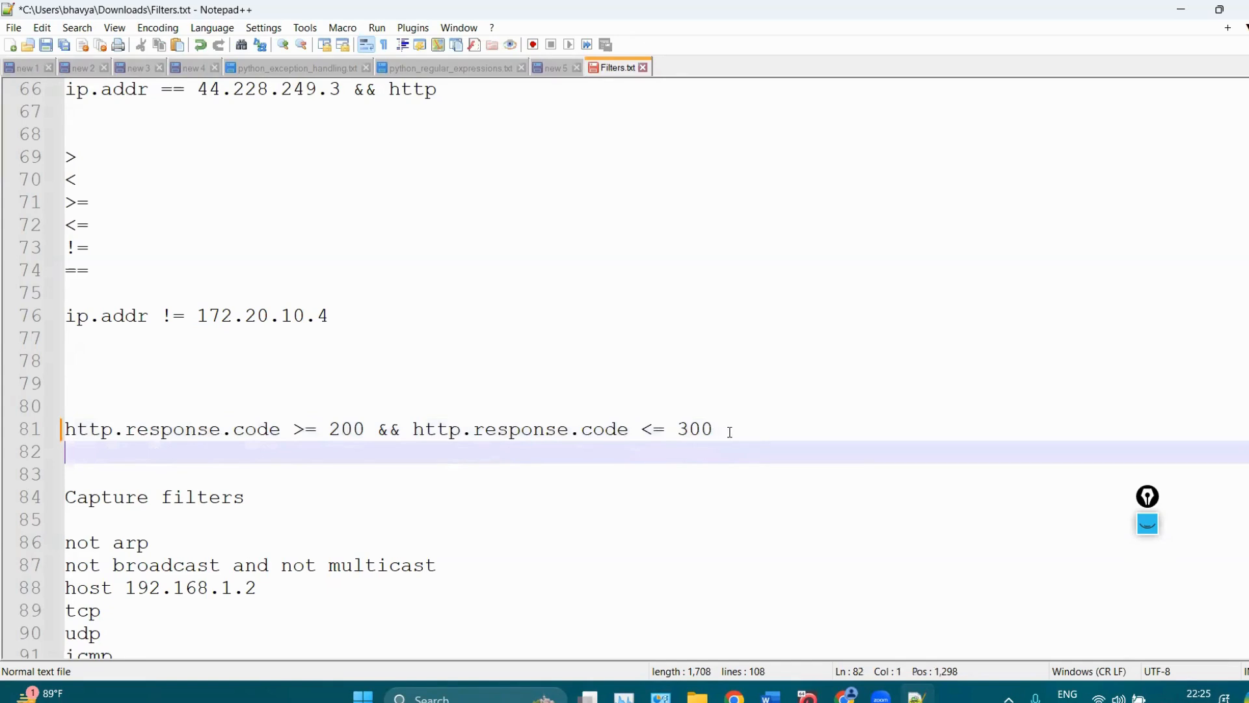
{"action": "scroll", "coordinate": [625, 364], "scroll_direction": "up", "scroll_amount": 5}
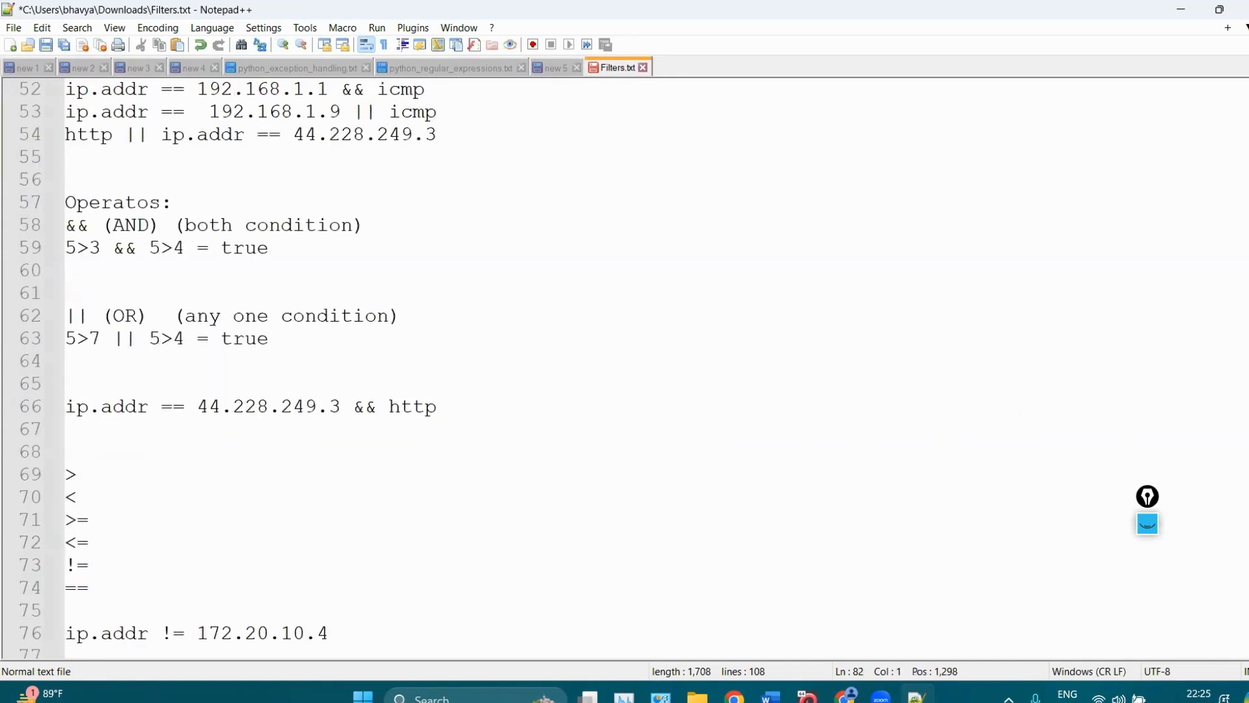
{"action": "scroll", "coordinate": [1236, 313], "scroll_direction": "up", "scroll_amount": 5}
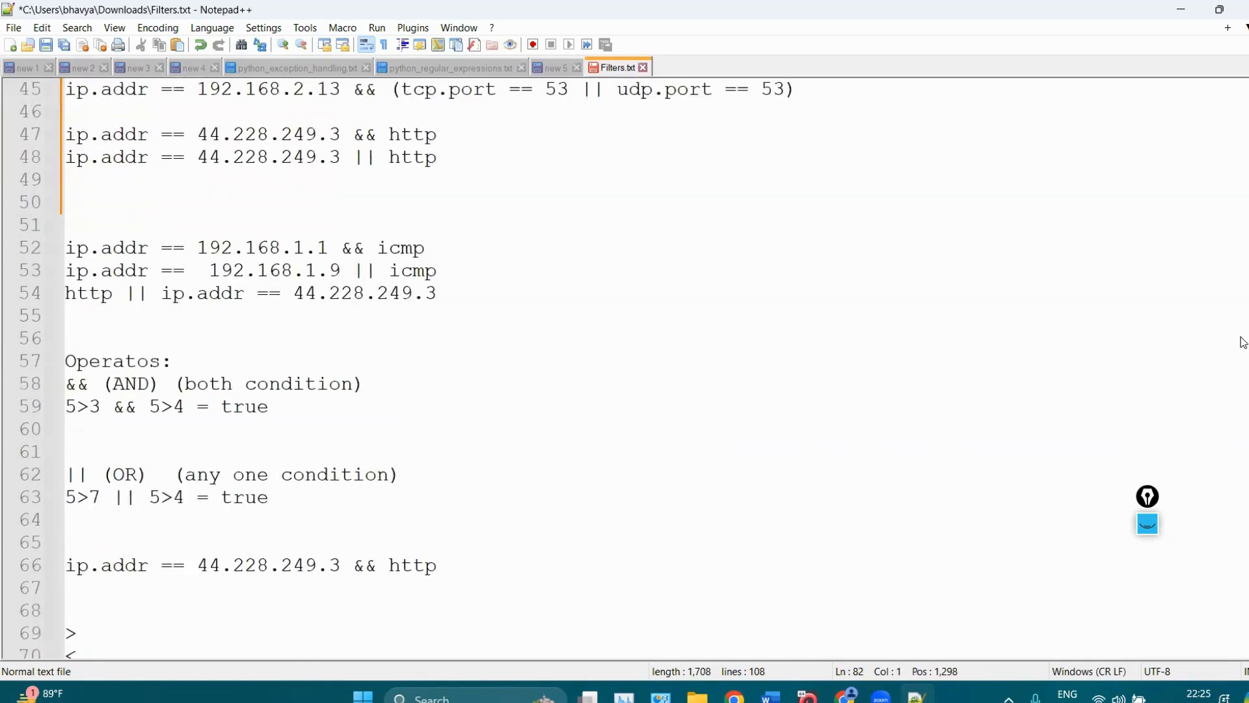
{"action": "scroll", "coordinate": [1235, 291], "scroll_direction": "up", "scroll_amount": 7}
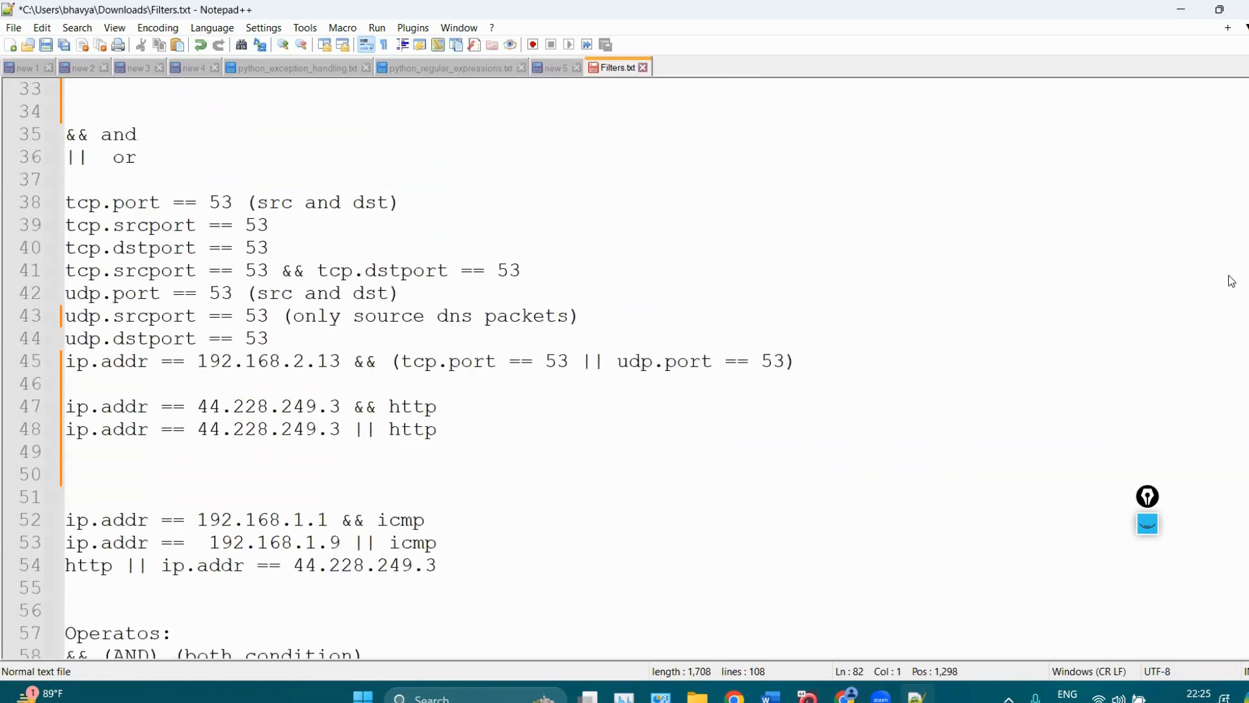
{"action": "scroll", "coordinate": [1224, 200], "scroll_direction": "up", "scroll_amount": 6}
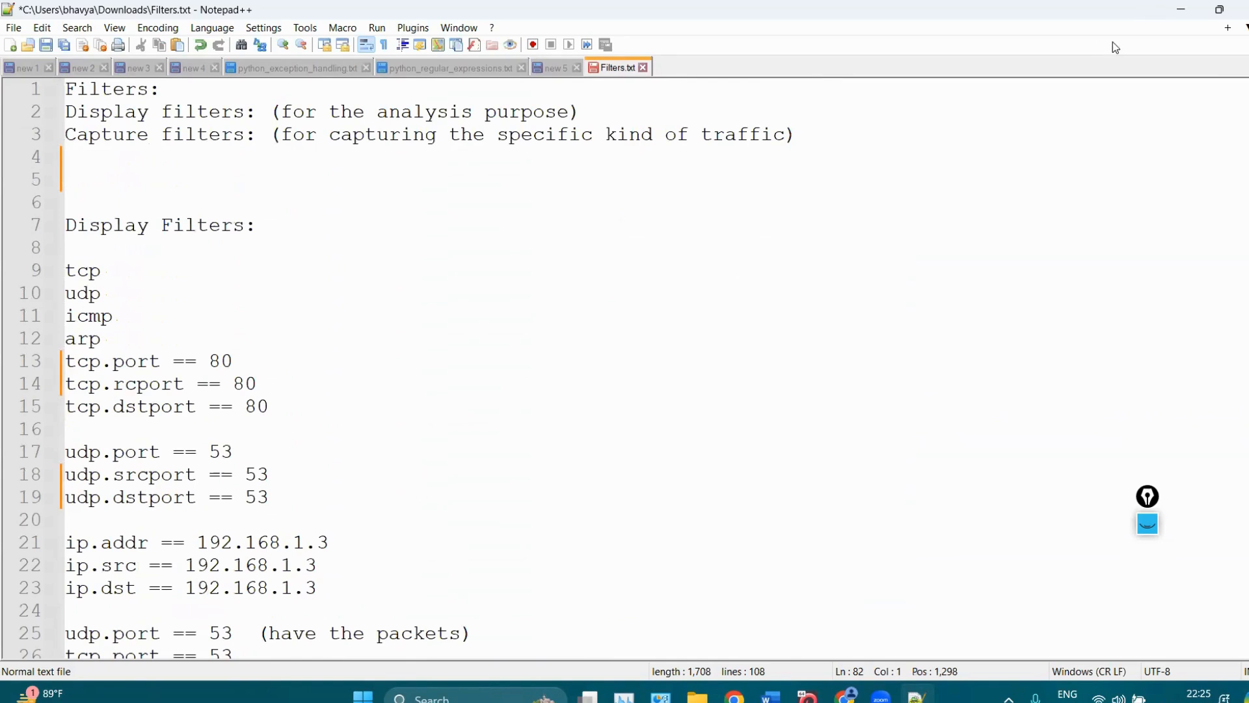
{"action": "key", "text": "ctrl+s"}
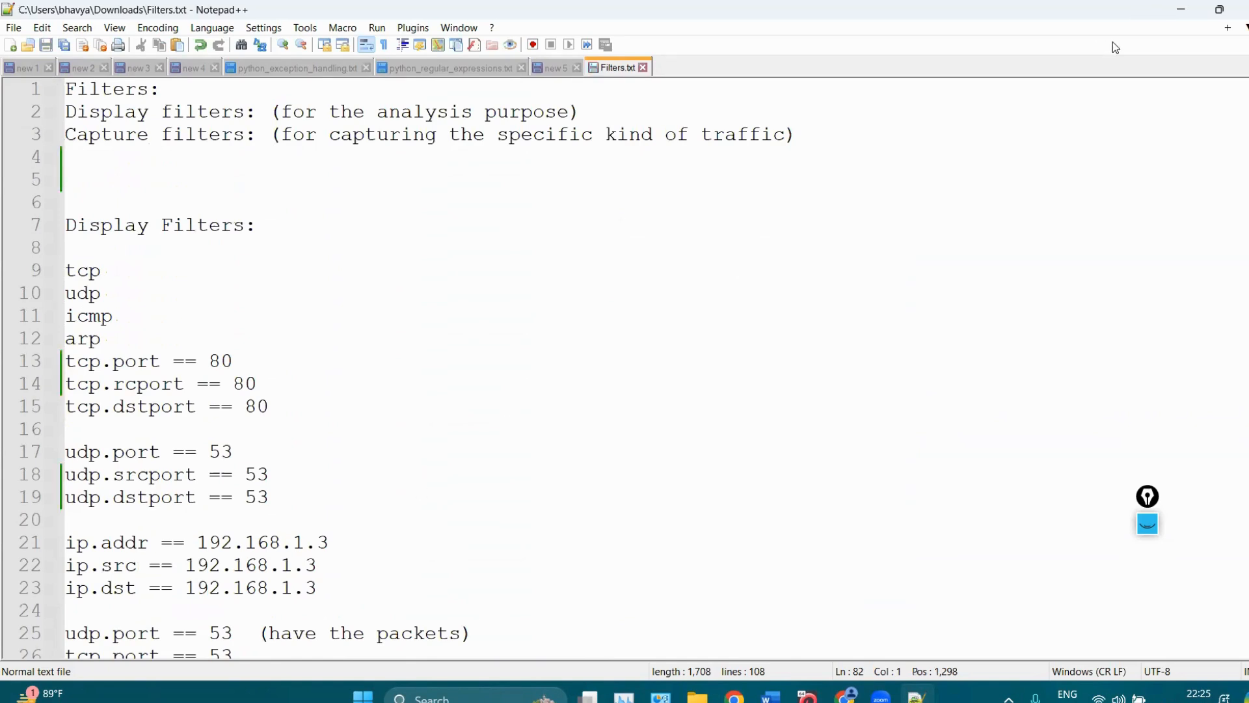
{"action": "left_click", "coordinate": [1180, 10]}
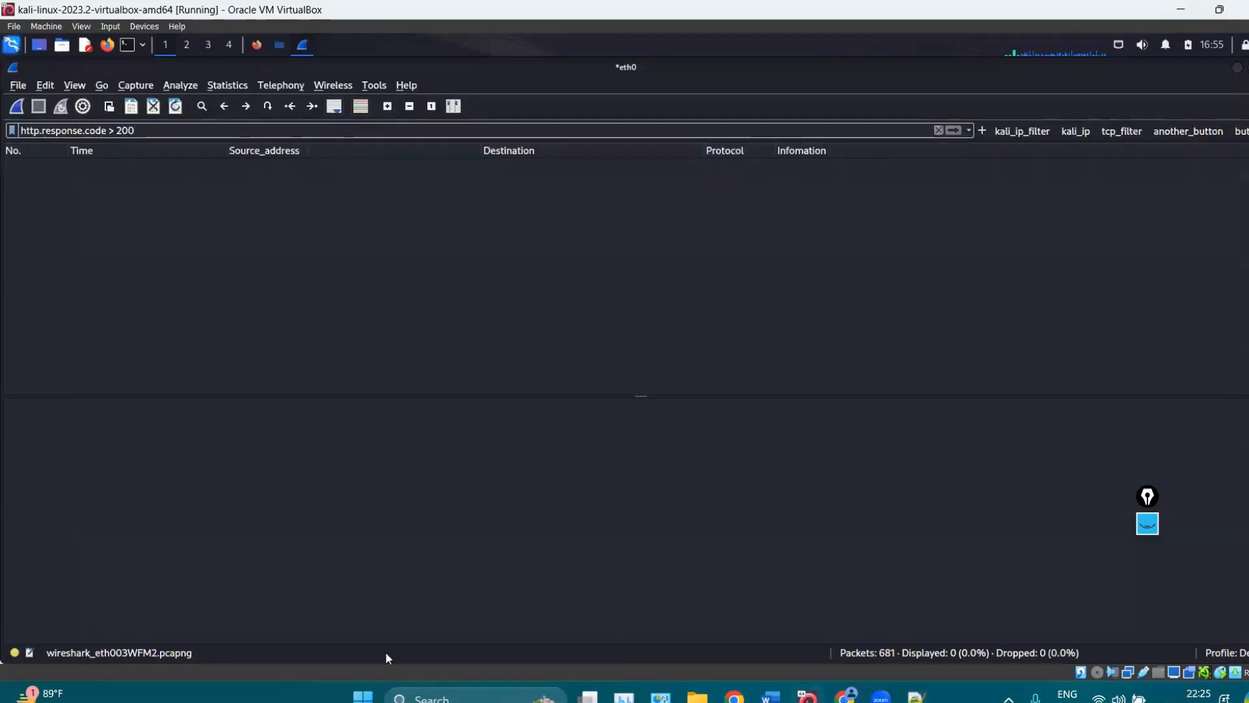